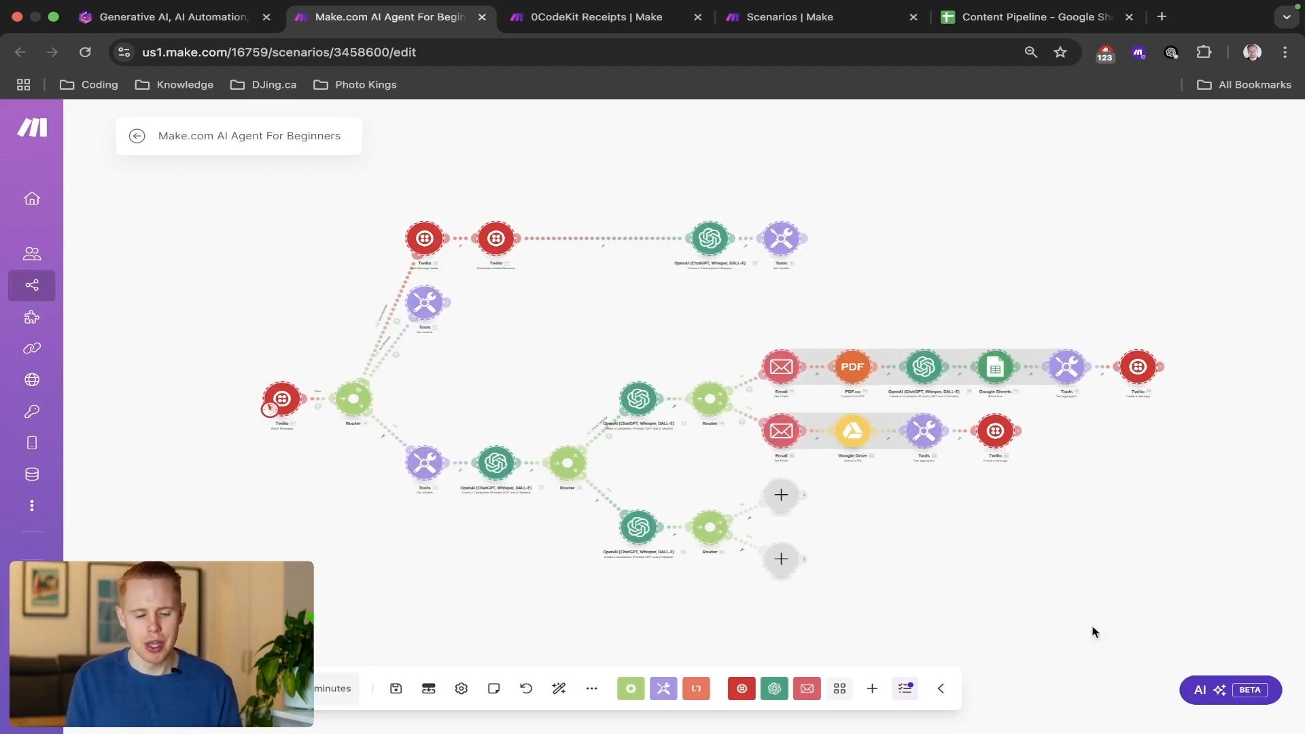
Examine the starting Twilio module, the final Twilio reply, and the two email tool branches of the AI agent scenario.
drag(239, 365, 313, 431)
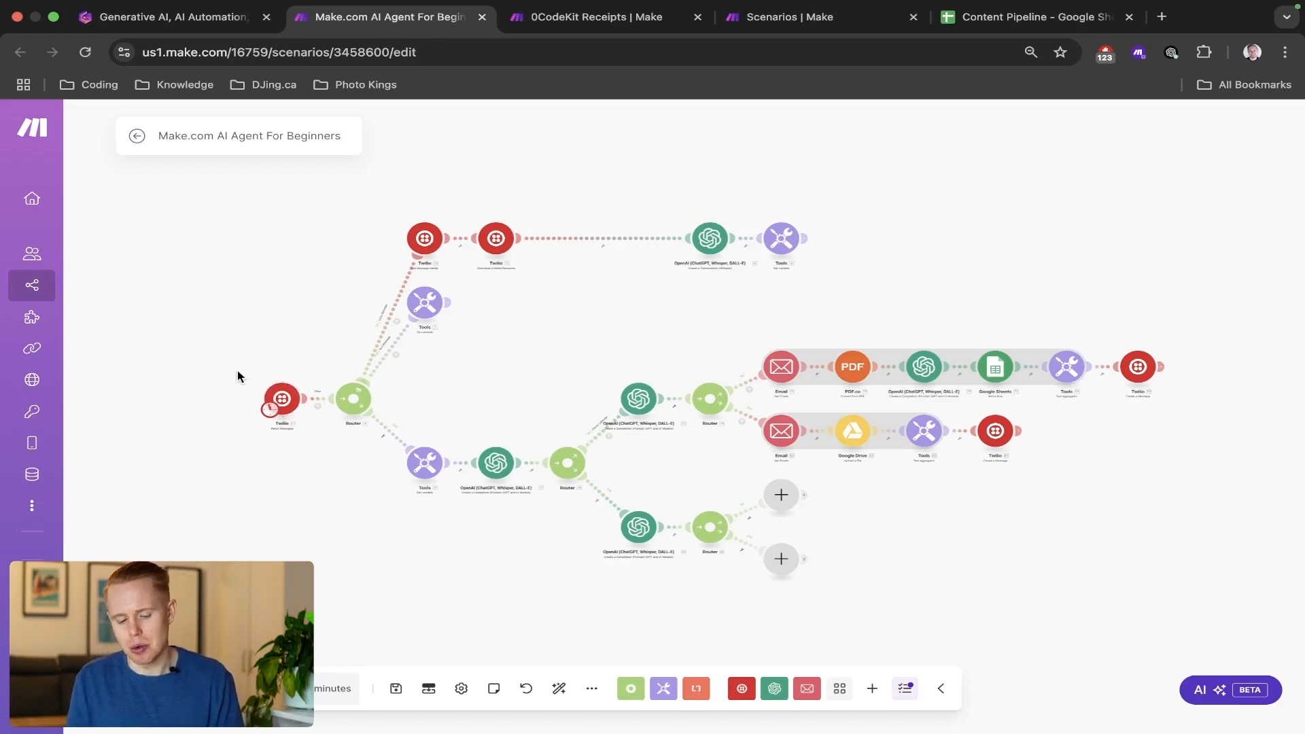
drag(239, 373, 313, 425)
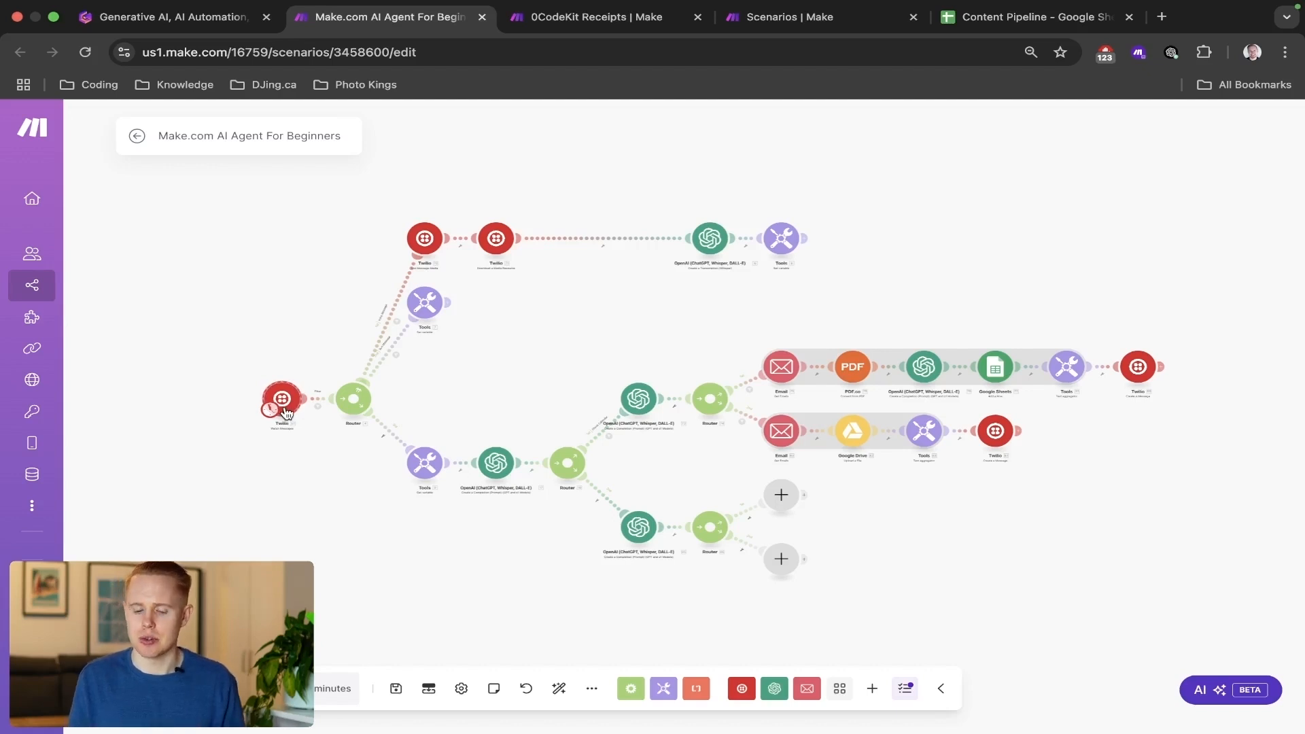
drag(1103, 314, 1192, 410)
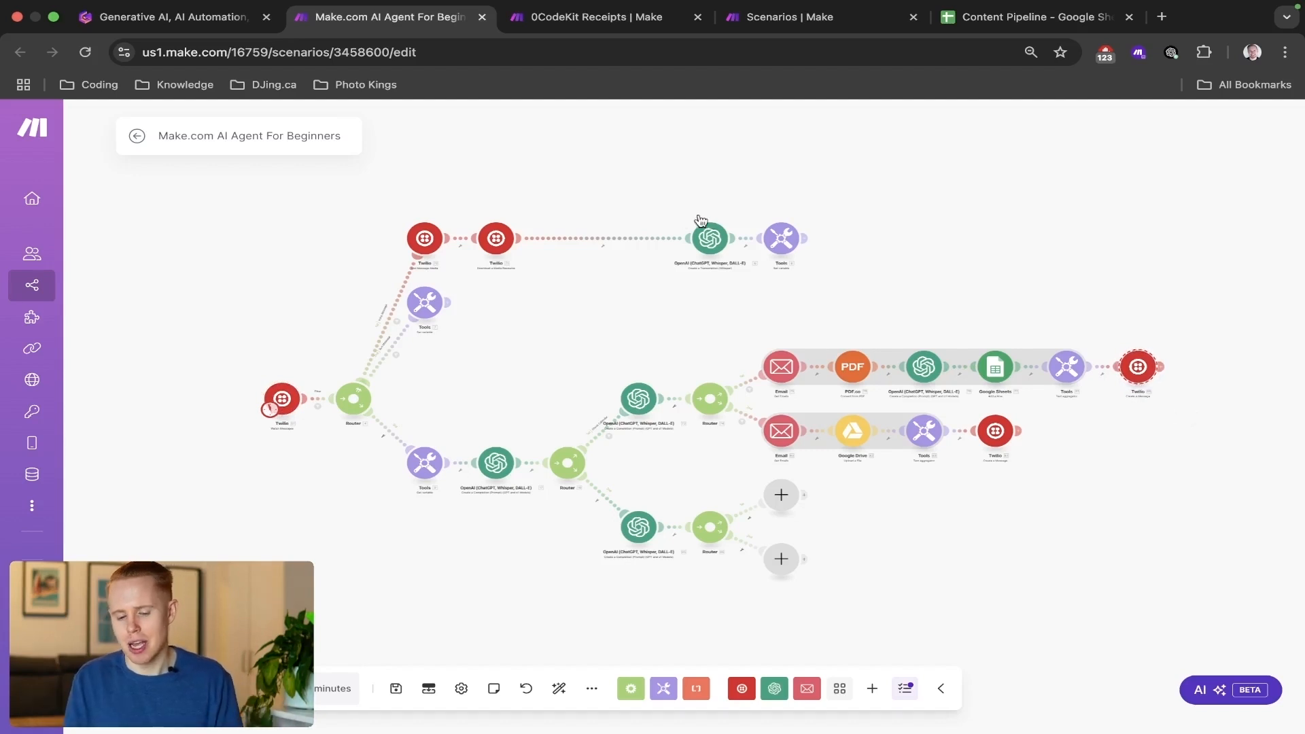
drag(748, 335, 1176, 411)
drag(753, 397, 1057, 492)
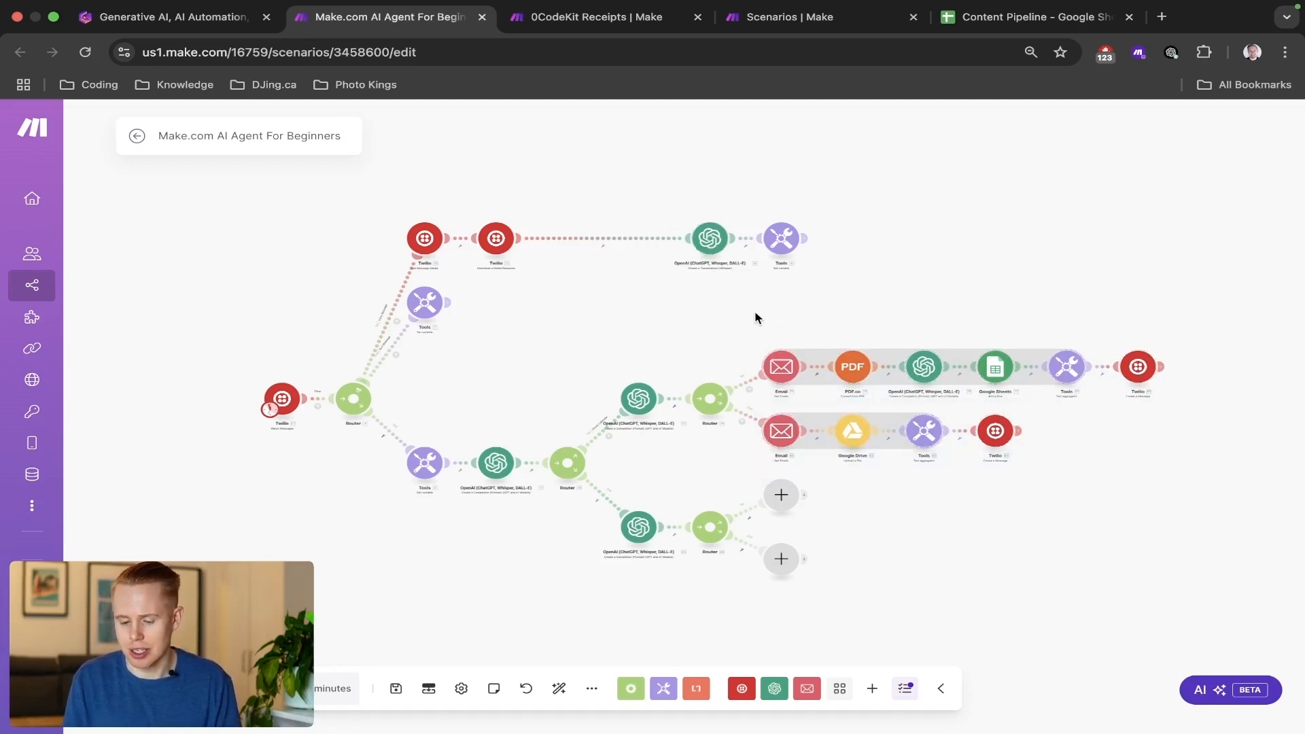
drag(756, 317, 1191, 404)
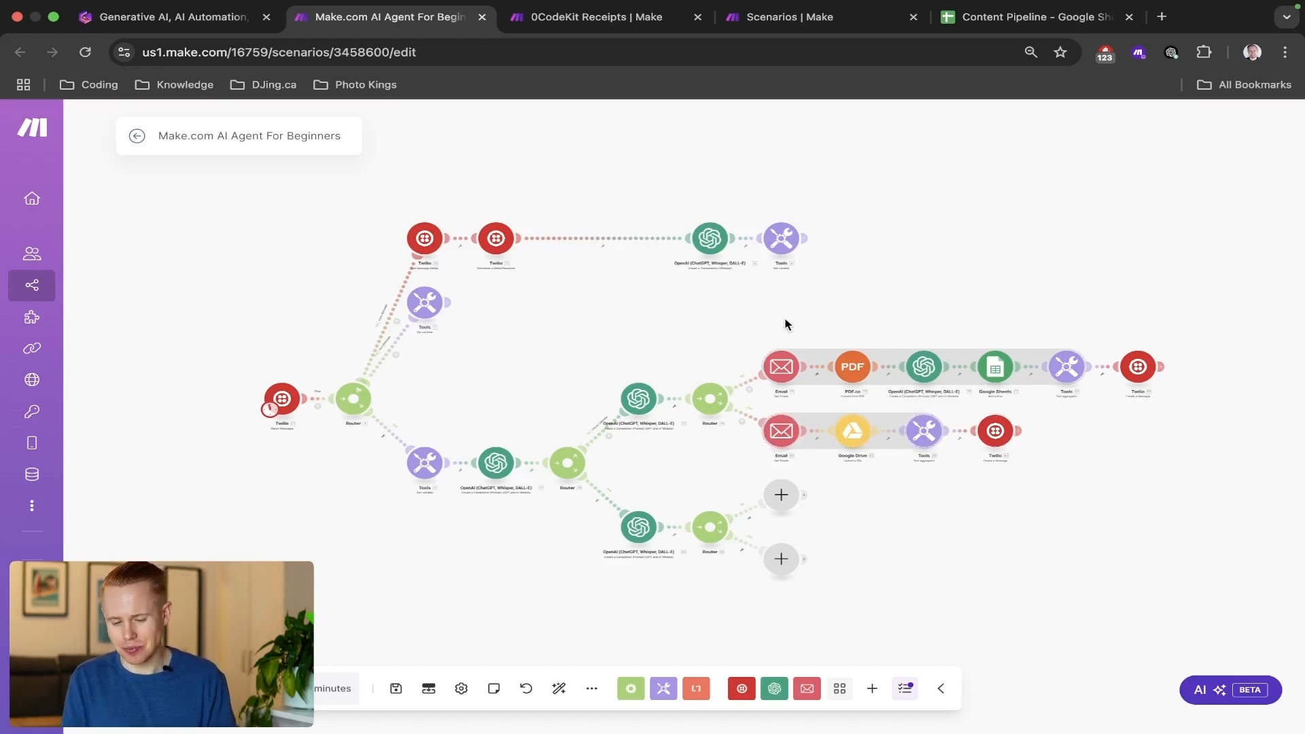
drag(768, 320, 1074, 447)
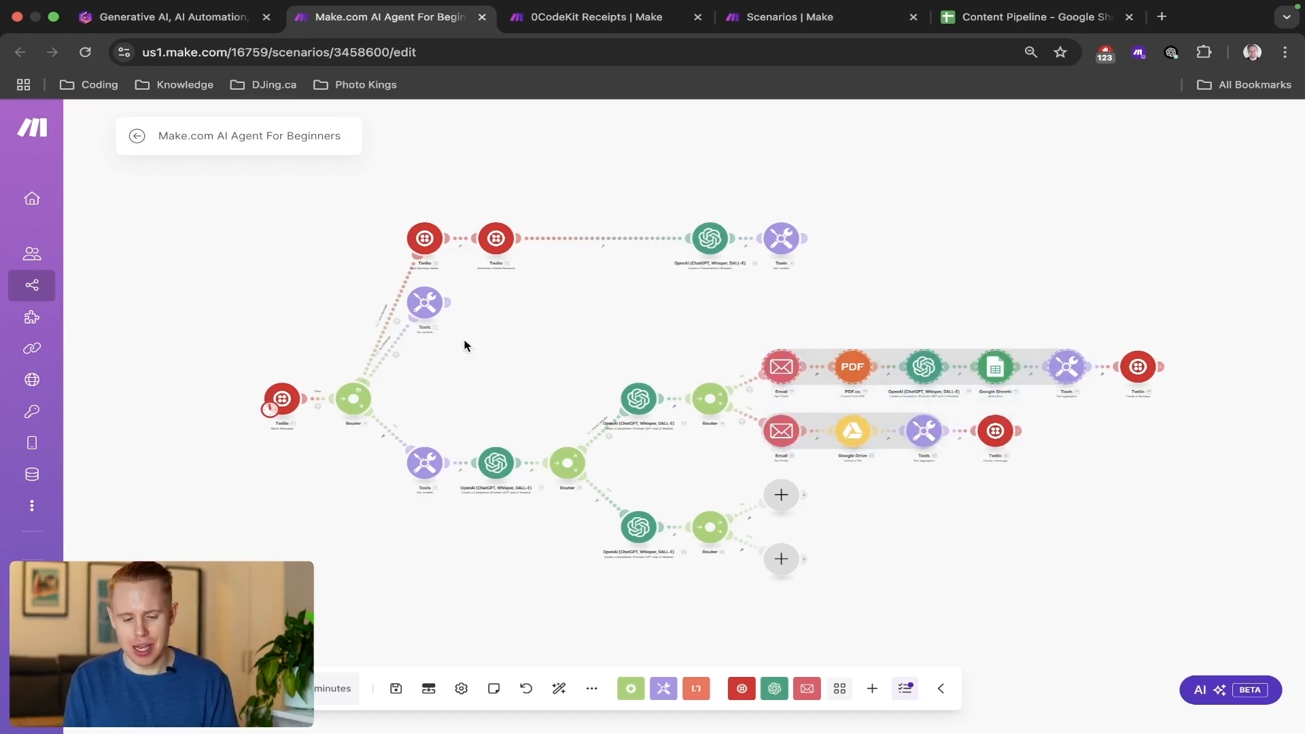
Examine the OpenAI manager module and the two OpenAI agent modules that branch from its router.
drag(464, 344, 691, 617)
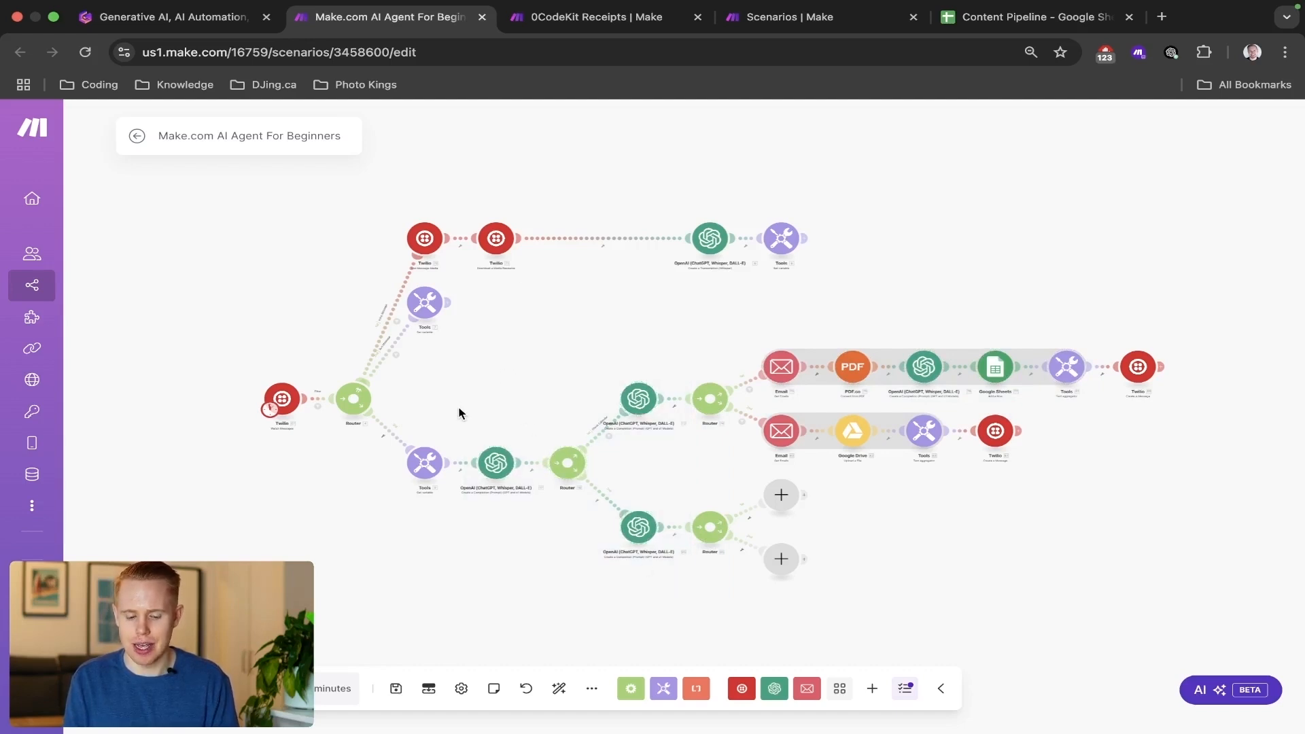
drag(460, 412, 535, 528)
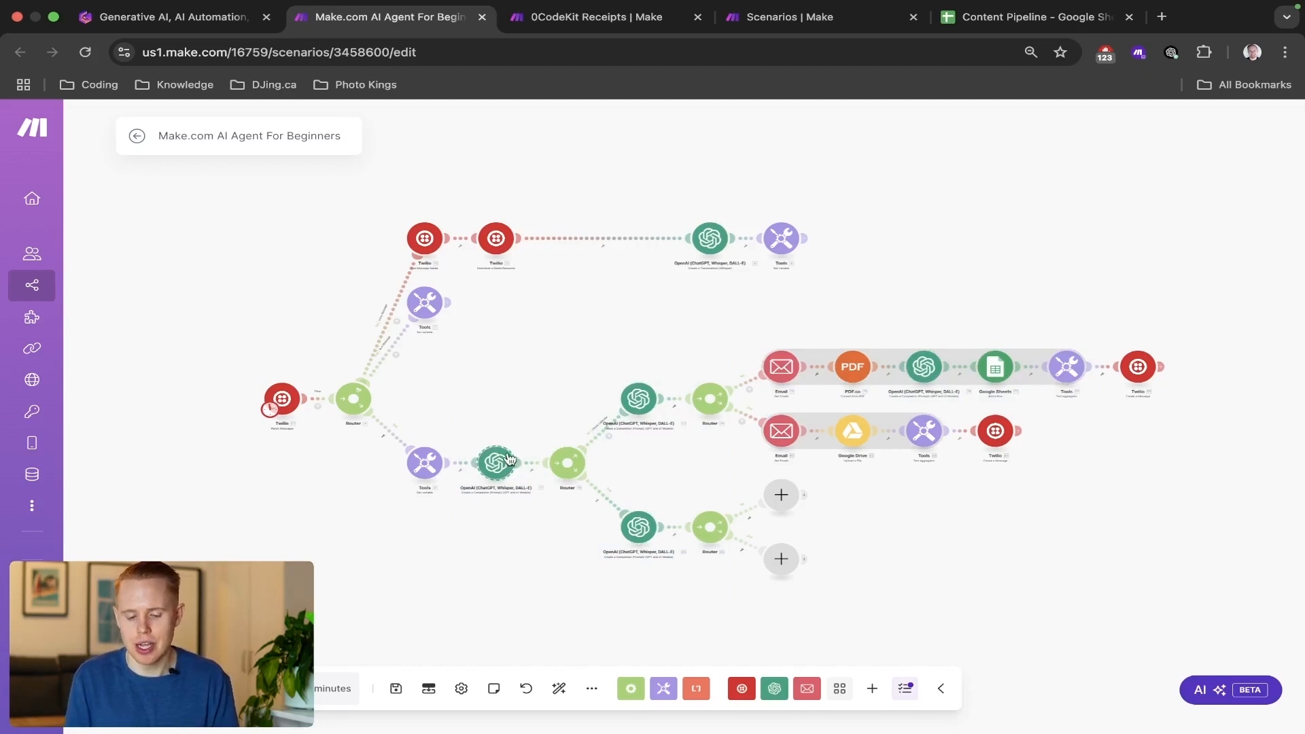
drag(589, 386, 680, 575)
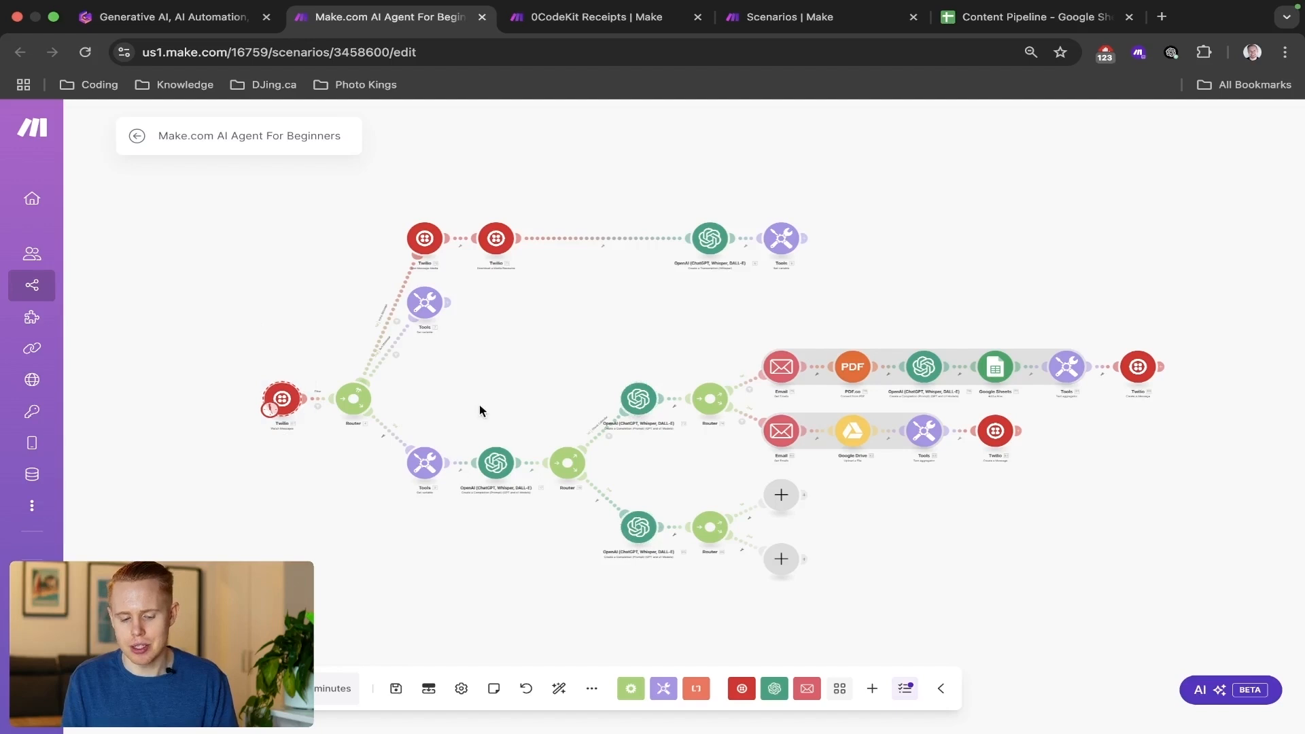
drag(469, 405, 539, 518)
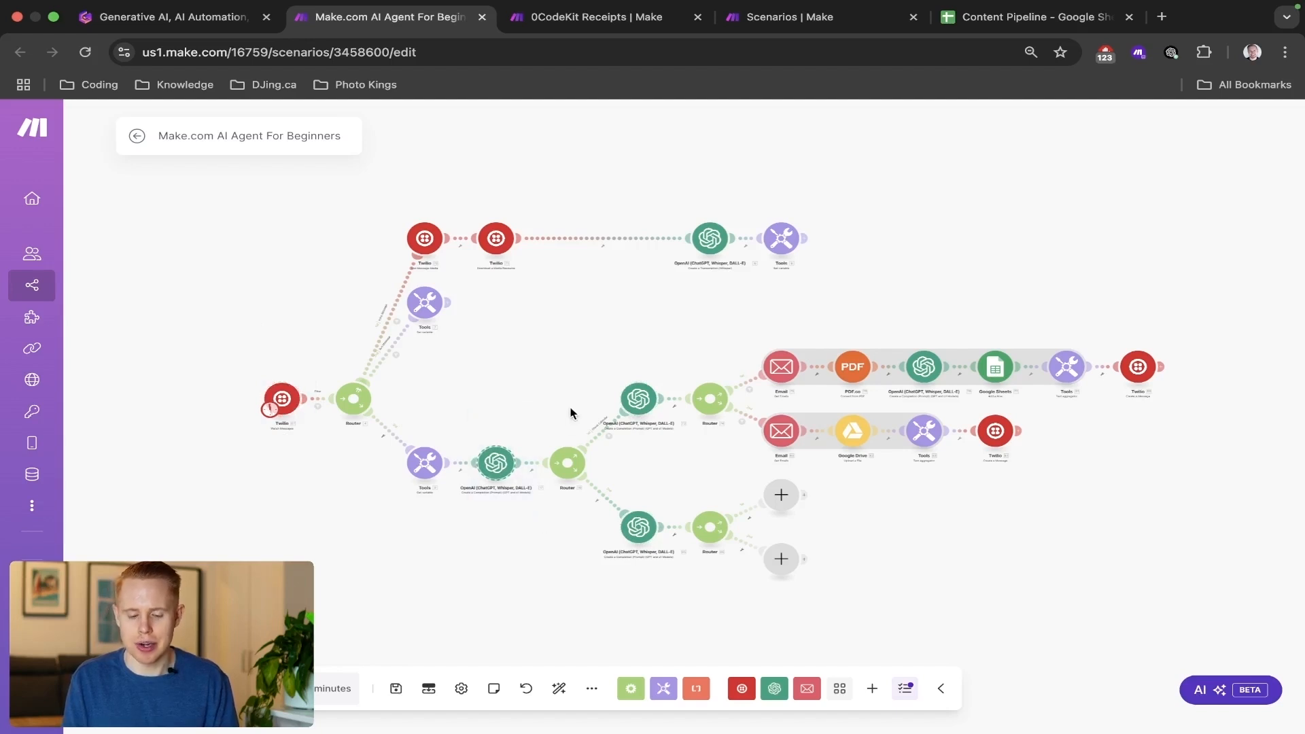
drag(584, 333, 708, 605)
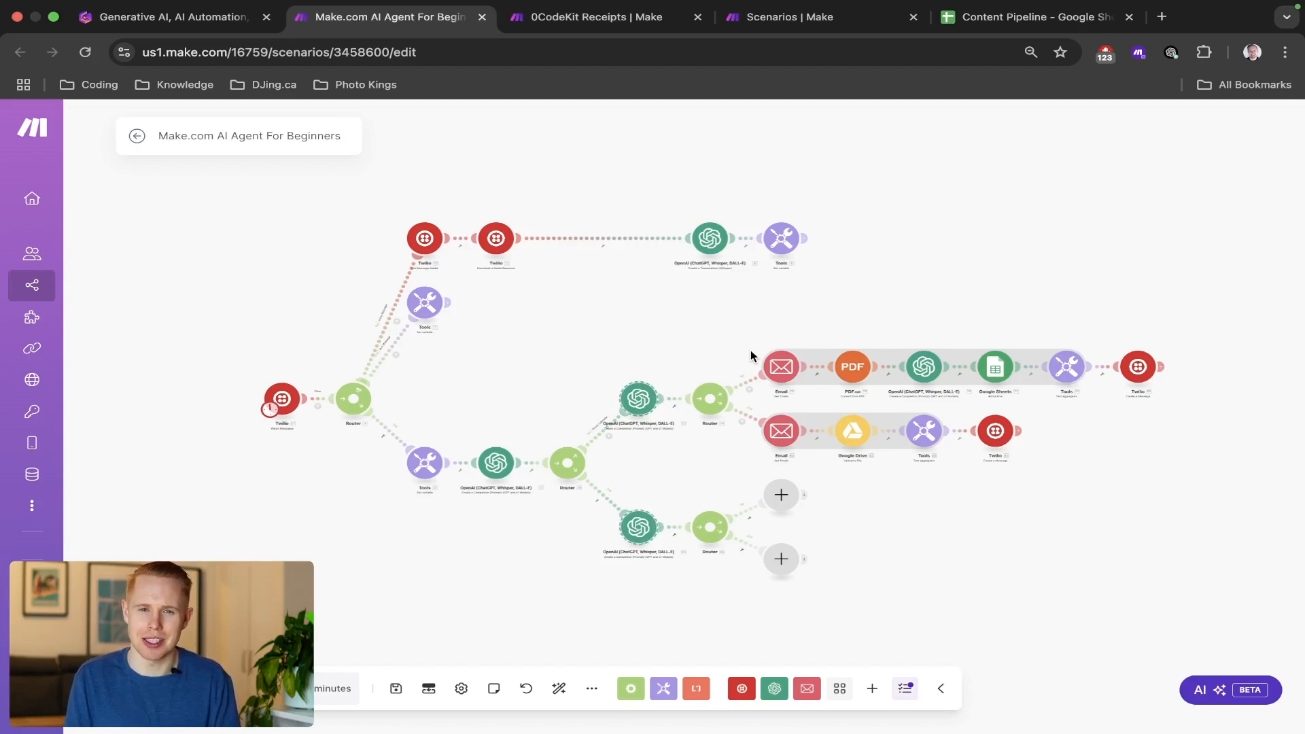
Switch to the Gamma document and undo the stray characters that replaced the learning-capabilities paragraph under AI Agents.
key(super+1)
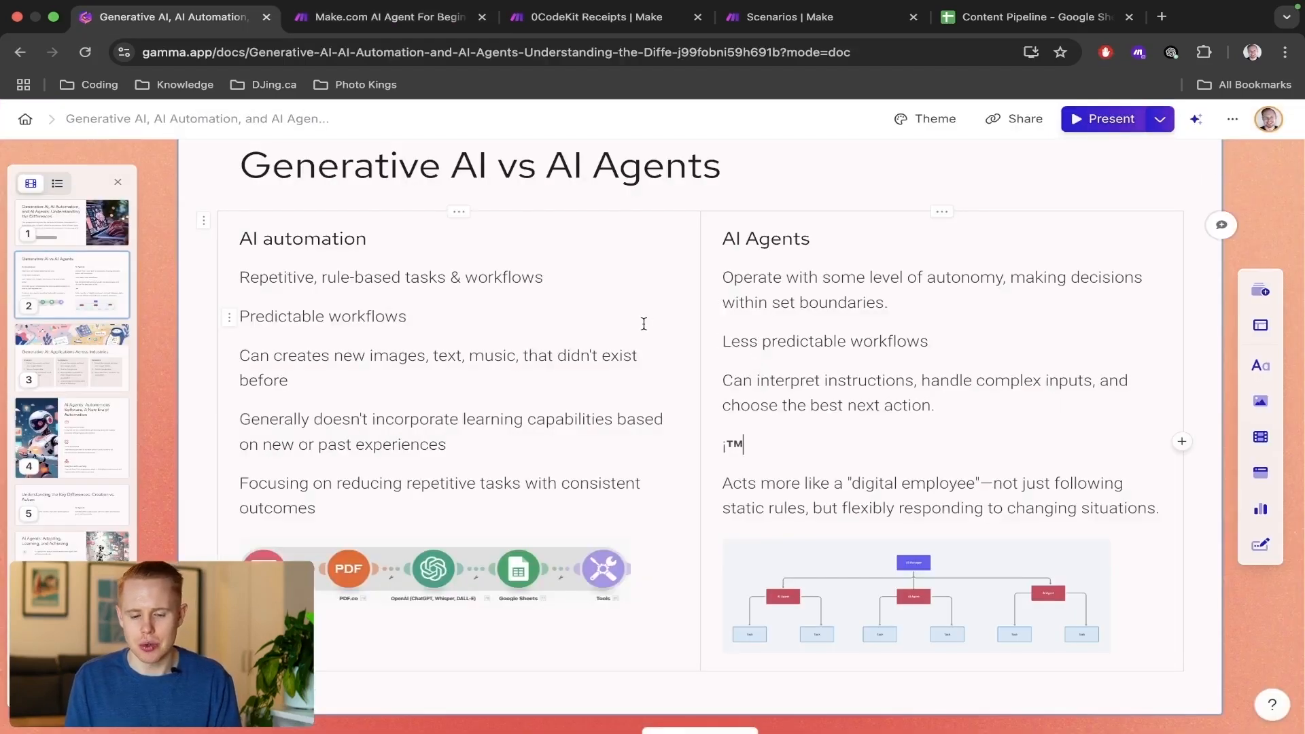
key(super+z)
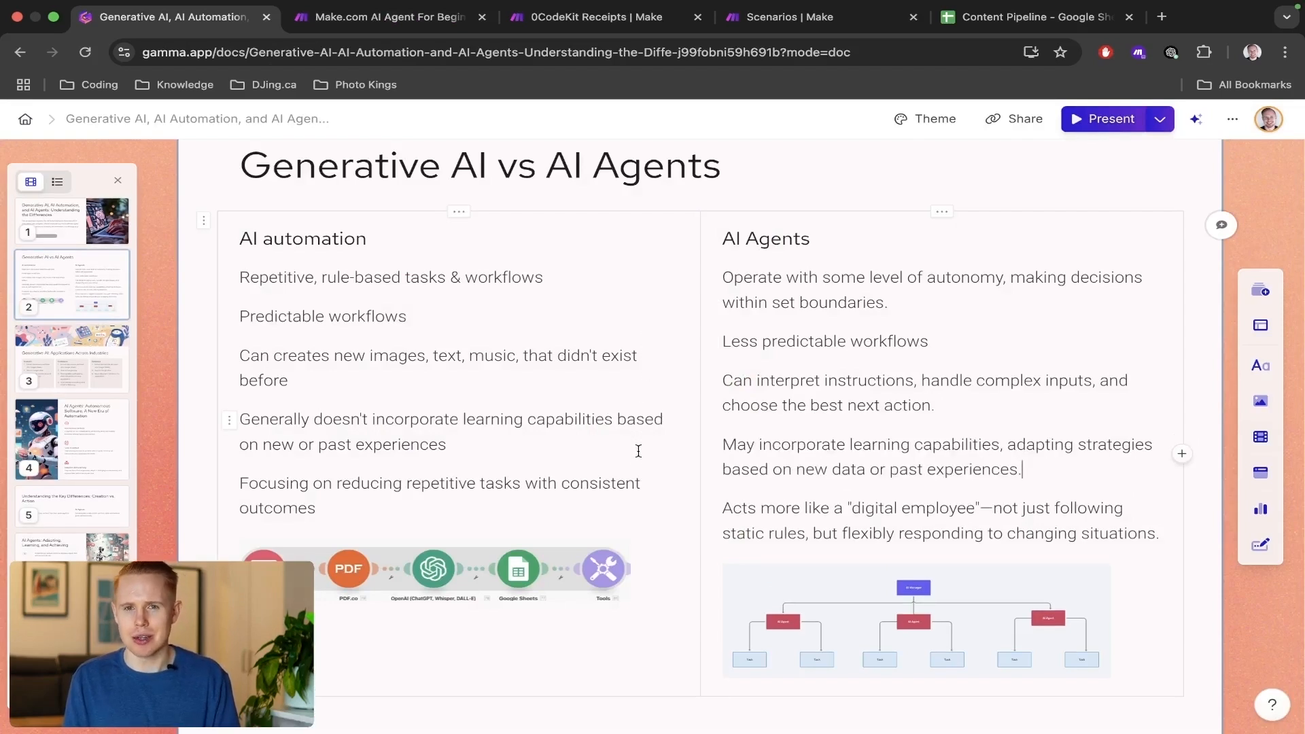
Compare the rule-based tasks line under AI automation with the level-of-autonomy line under AI Agents, including the workflow diagrams.
scroll(633, 470, down, 5)
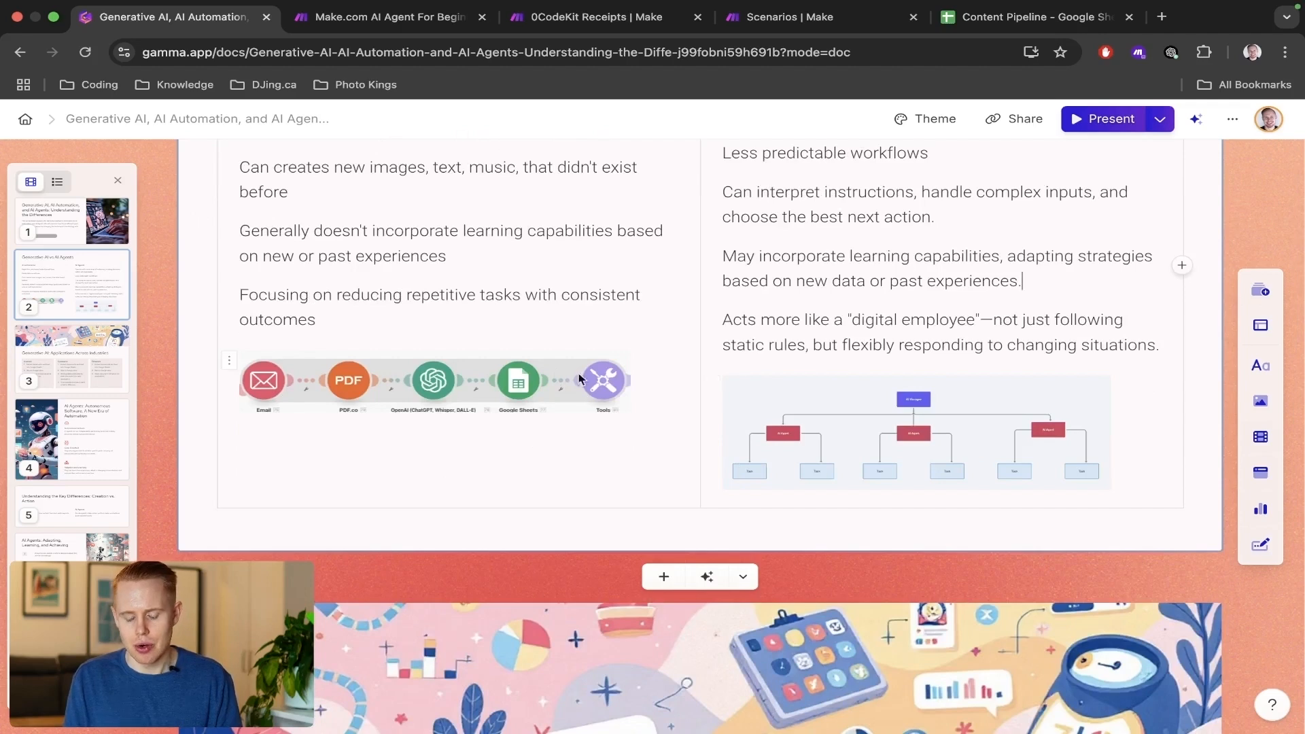
scroll(431, 360, up, 4)
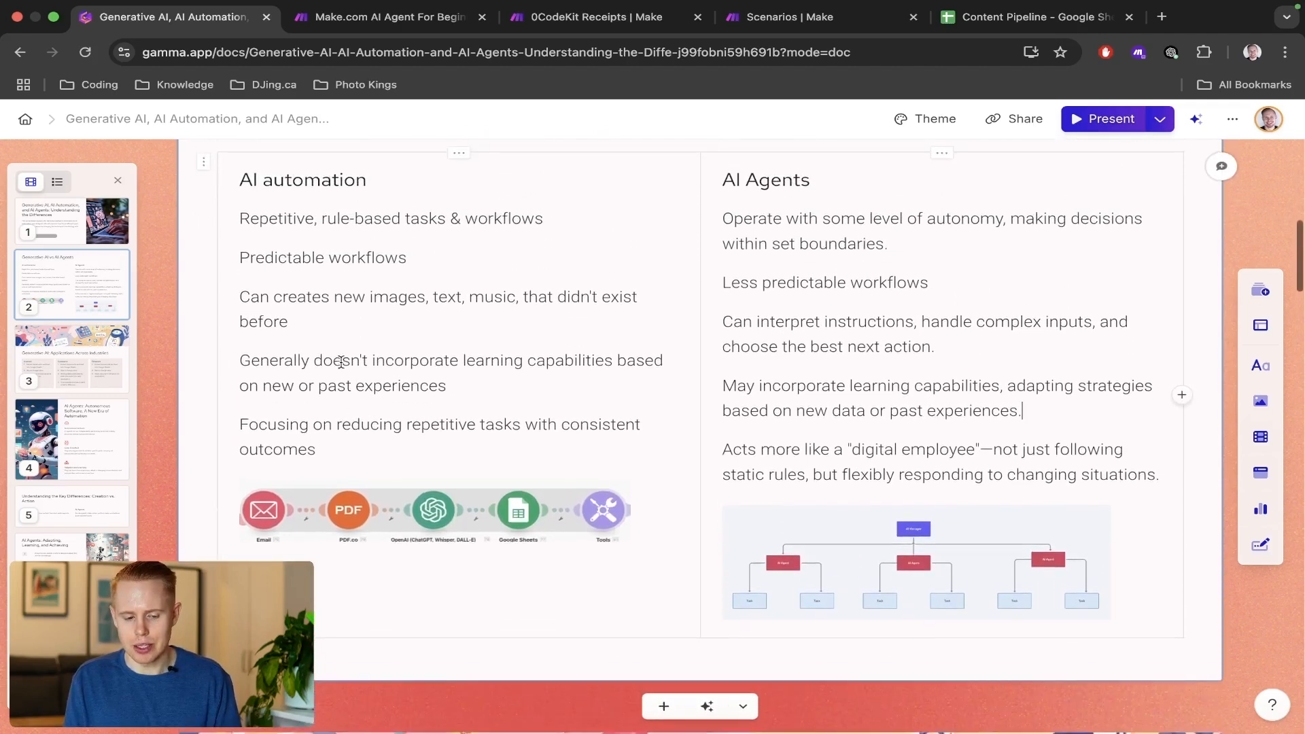
triple_click(322, 250)
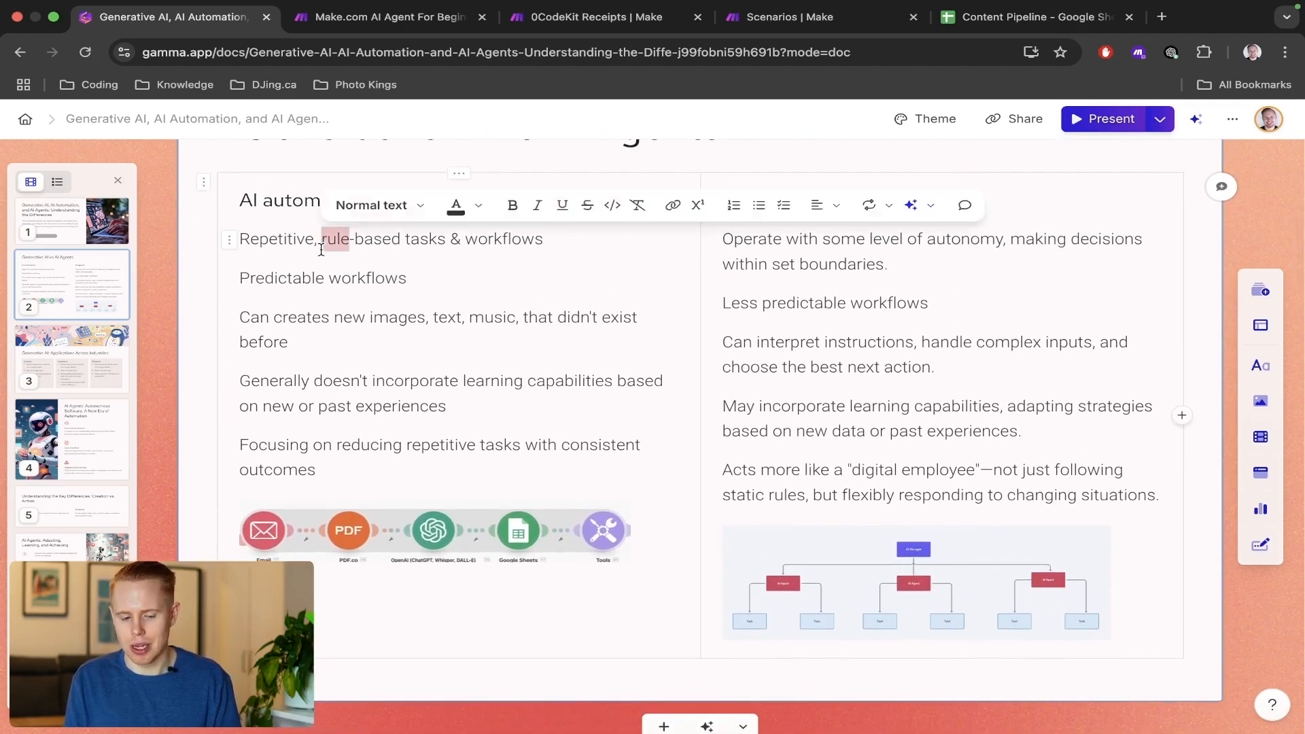
scroll(327, 532, down, 2)
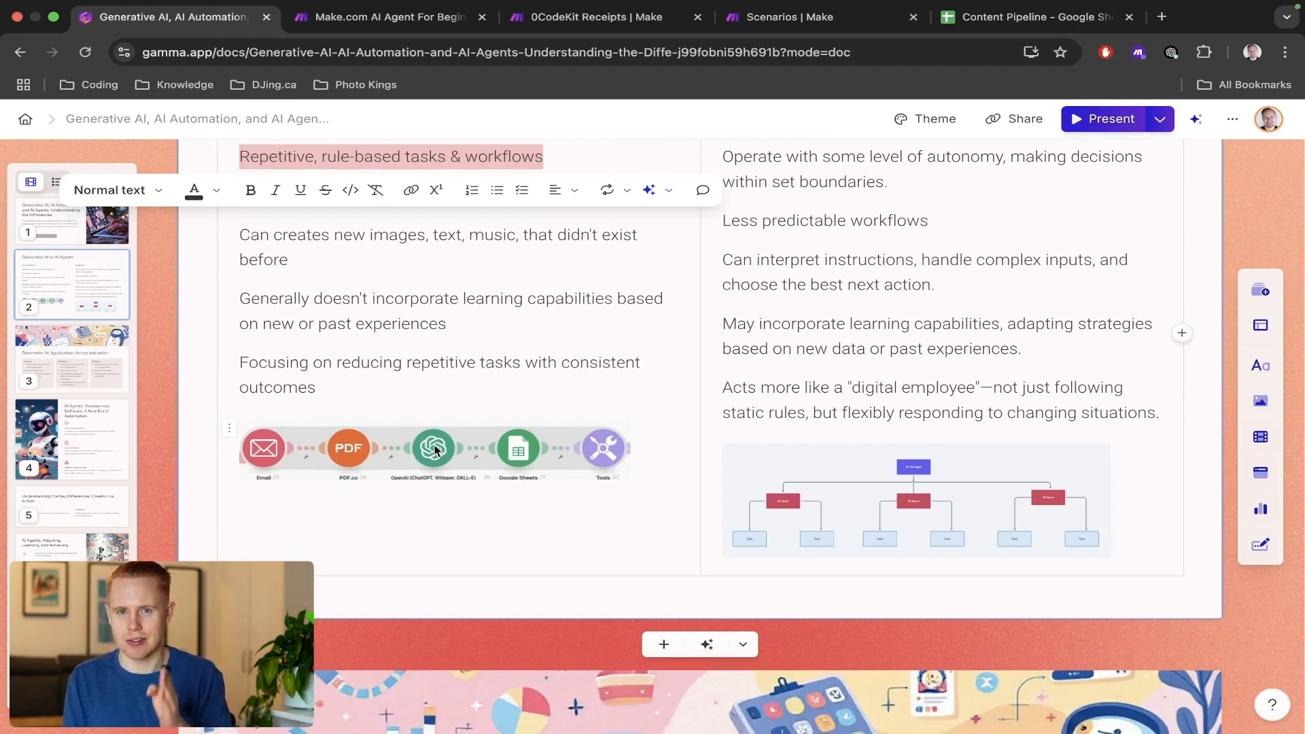
scroll(725, 428, up, 2)
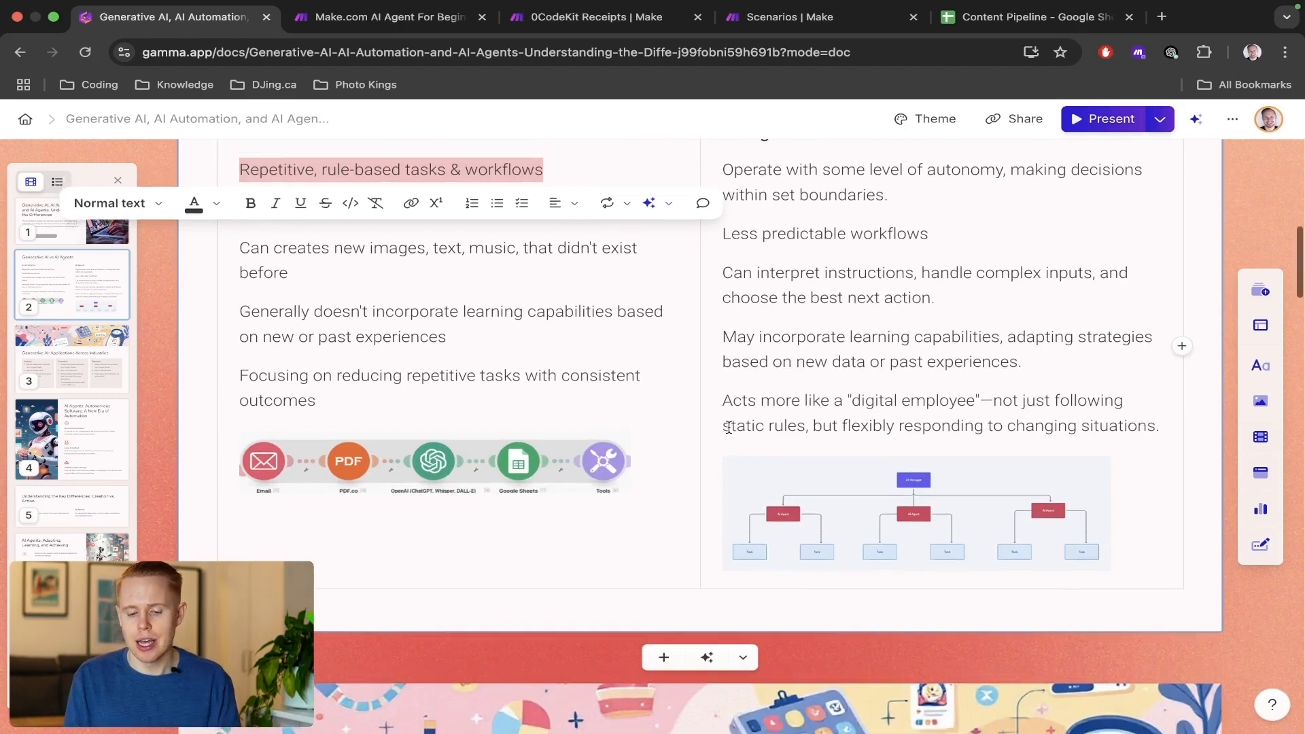
triple_click(804, 271)
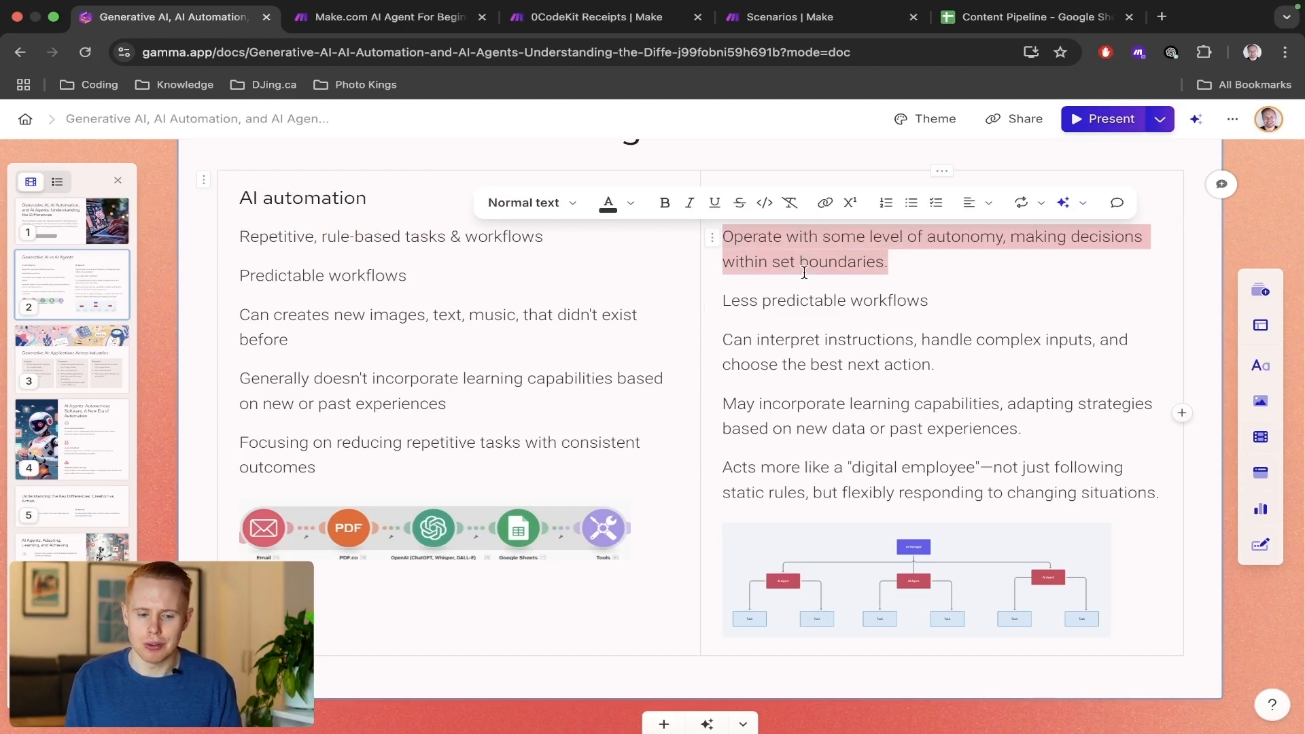
Return to the Make scenario and examine the OpenAI manager module with its router and two agent modules.
key(ctrl+Tab)
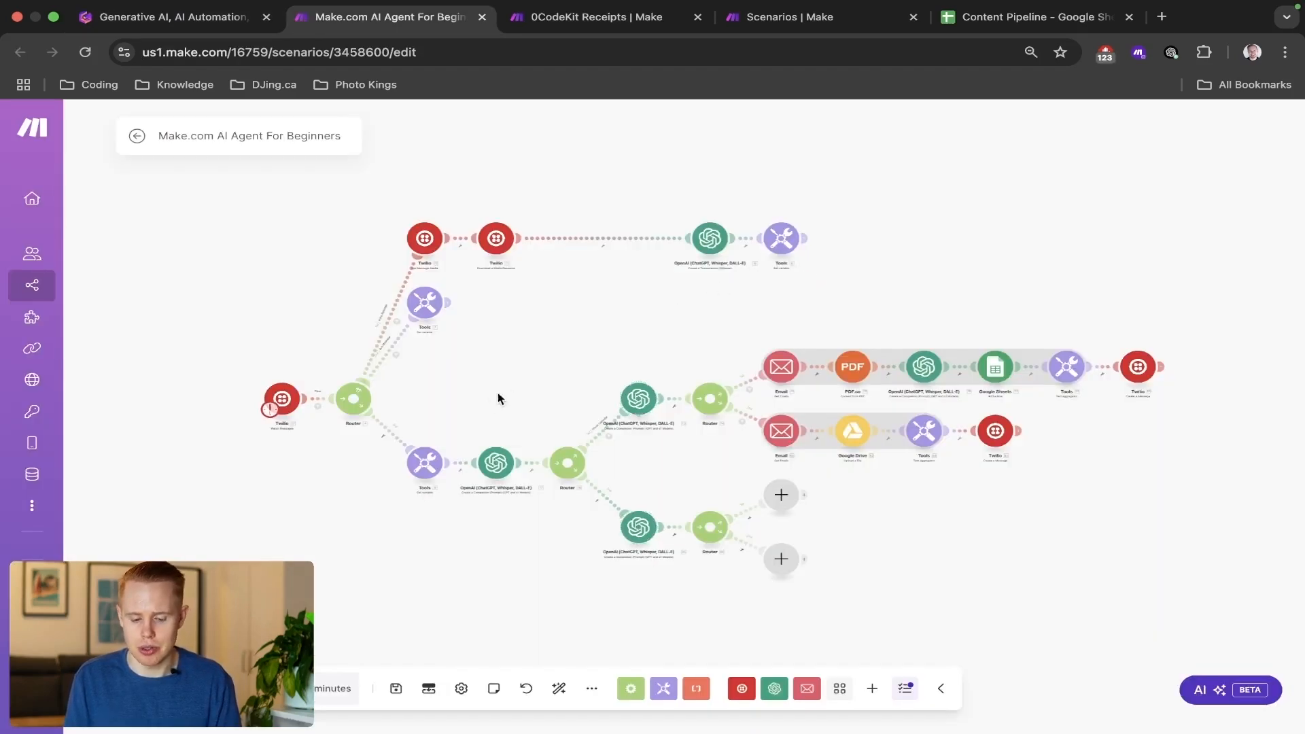
drag(462, 423, 555, 561)
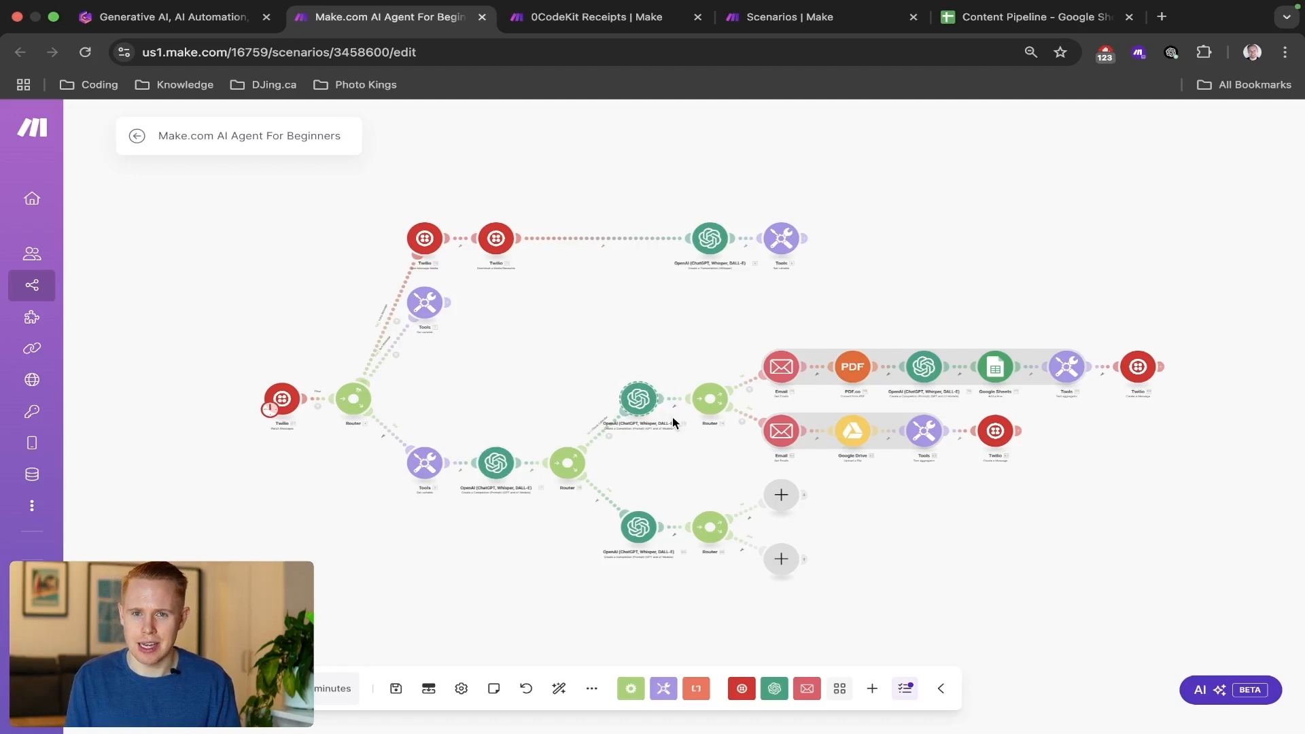
drag(457, 425, 553, 545)
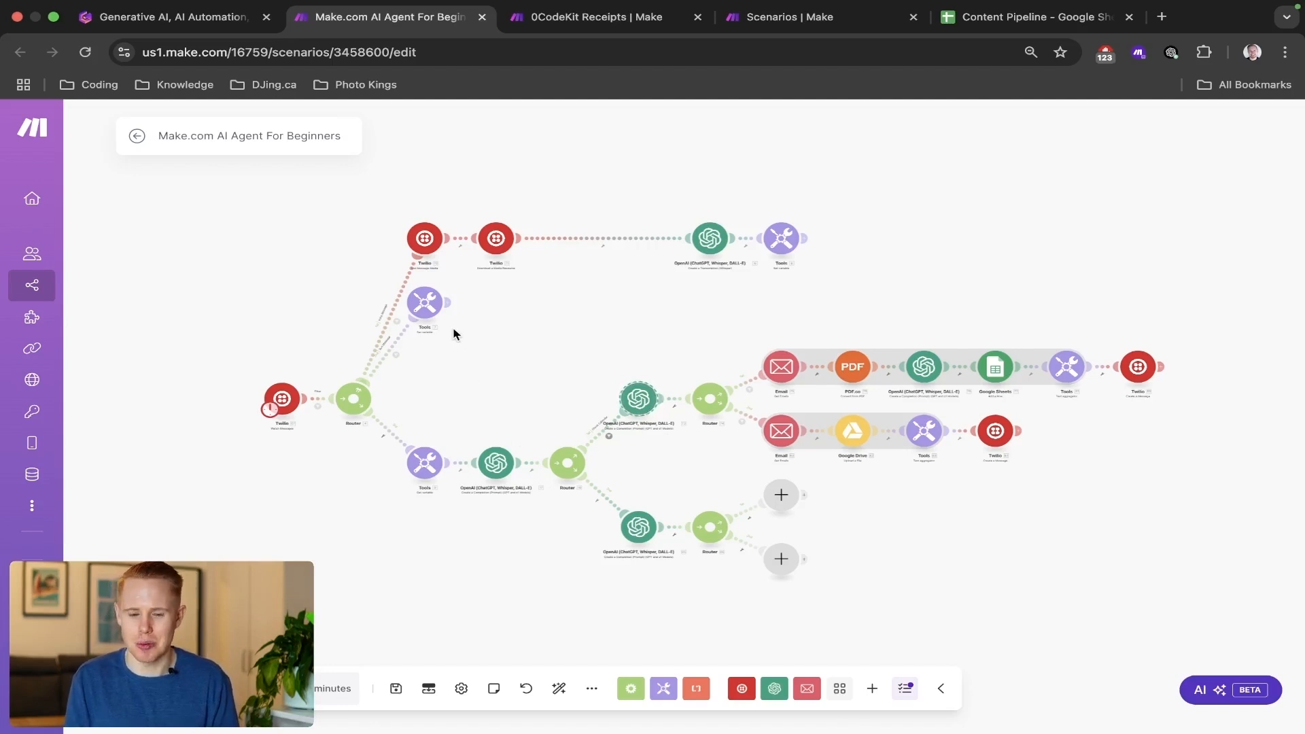
drag(453, 333, 696, 566)
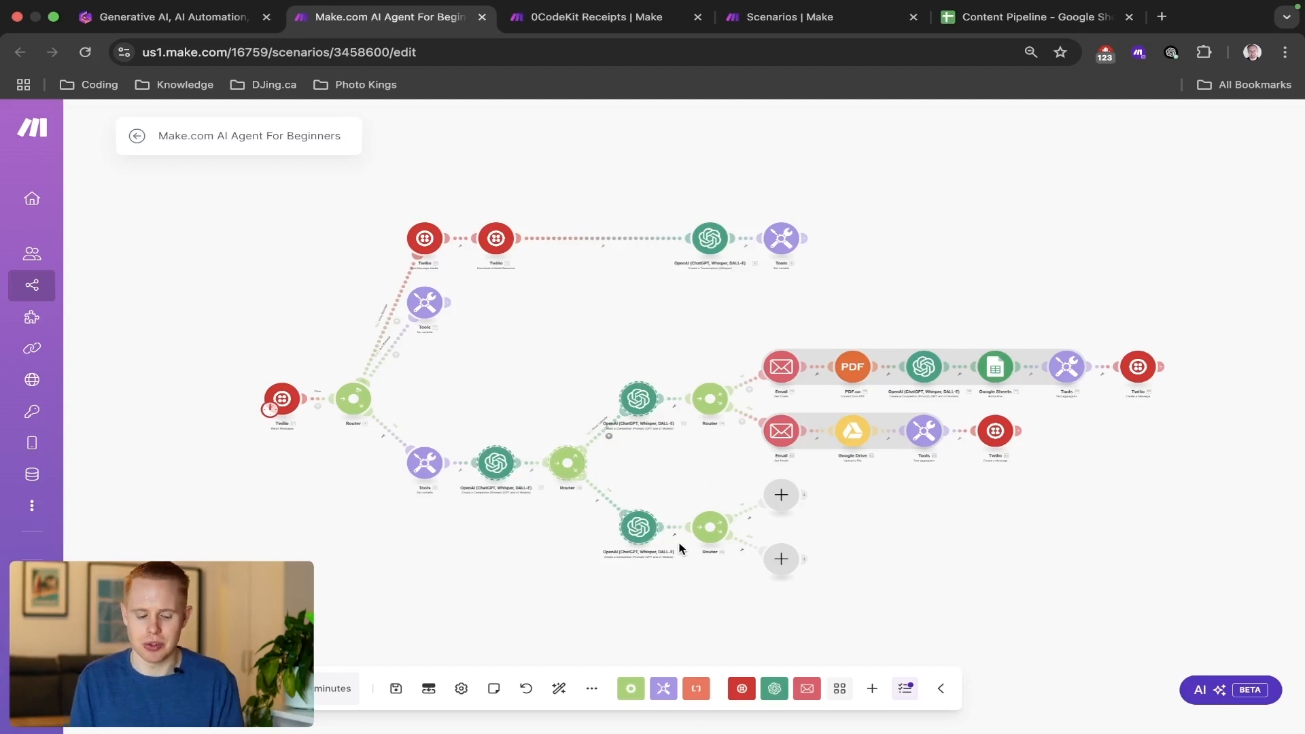
Go back to the Gamma comparison and review the repetitive-tasks, content-creation, digital-employee, instruction-interpreting and learning-capability lines.
key(ctrl+shift+Tab)
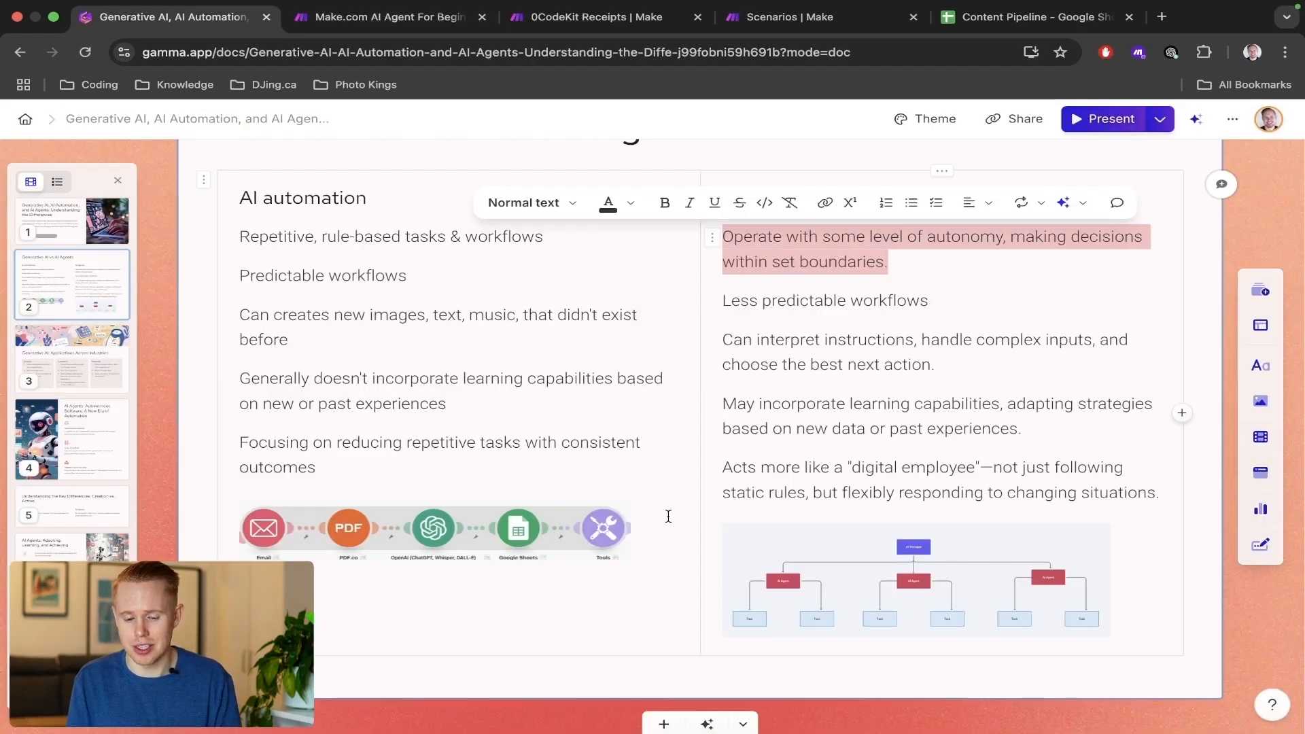
triple_click(325, 452)
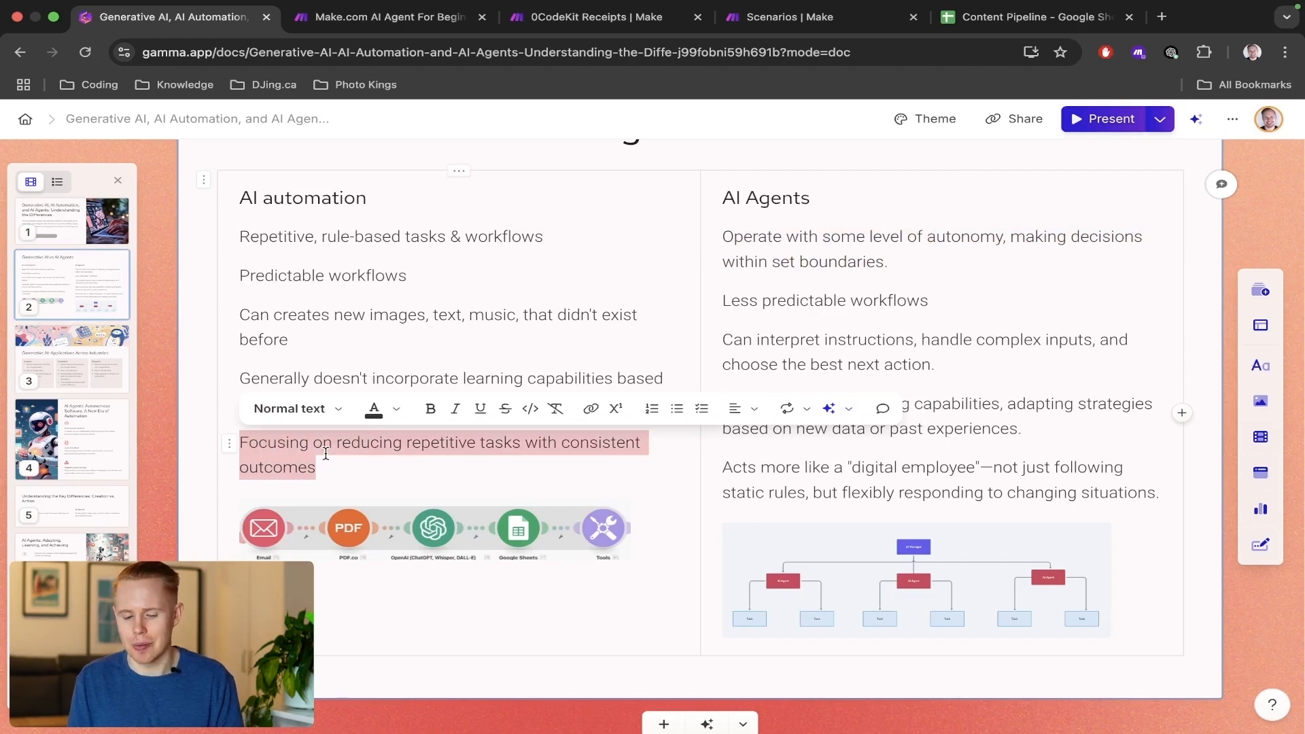
scroll(326, 454, down, 1)
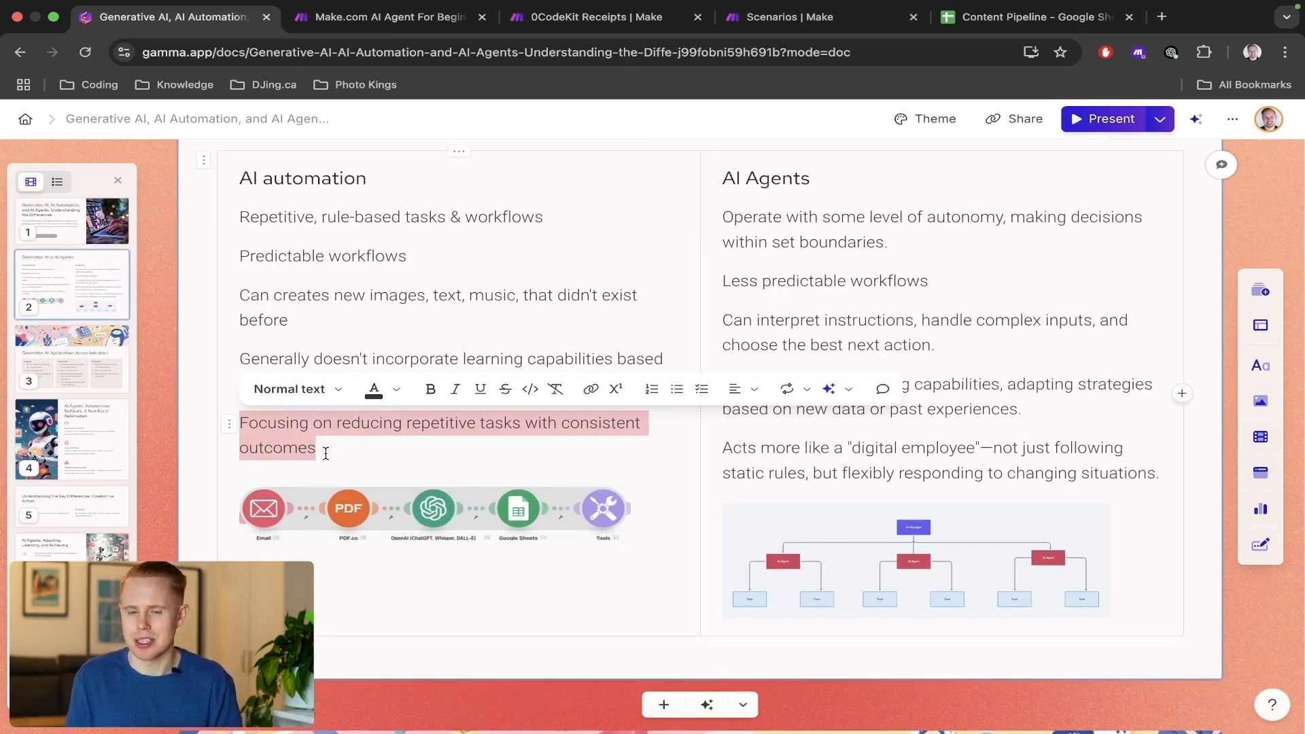
triple_click(792, 459)
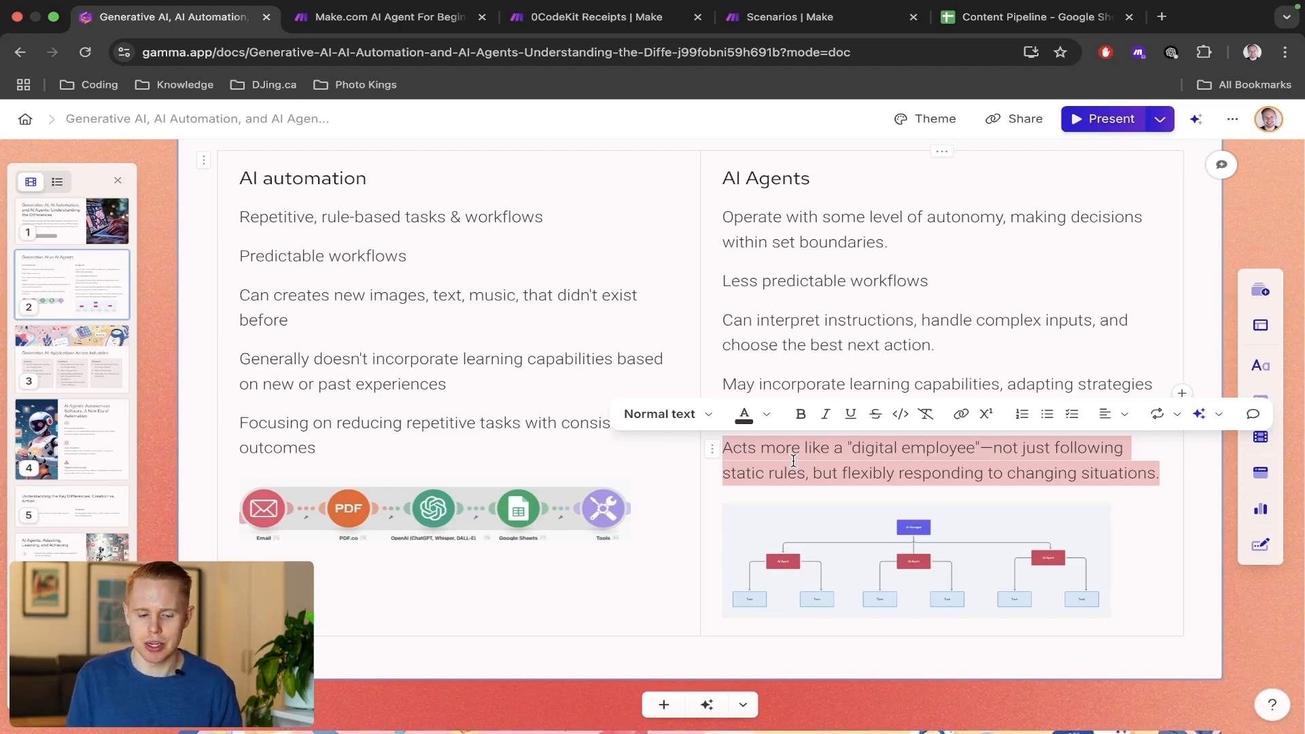
click(365, 295)
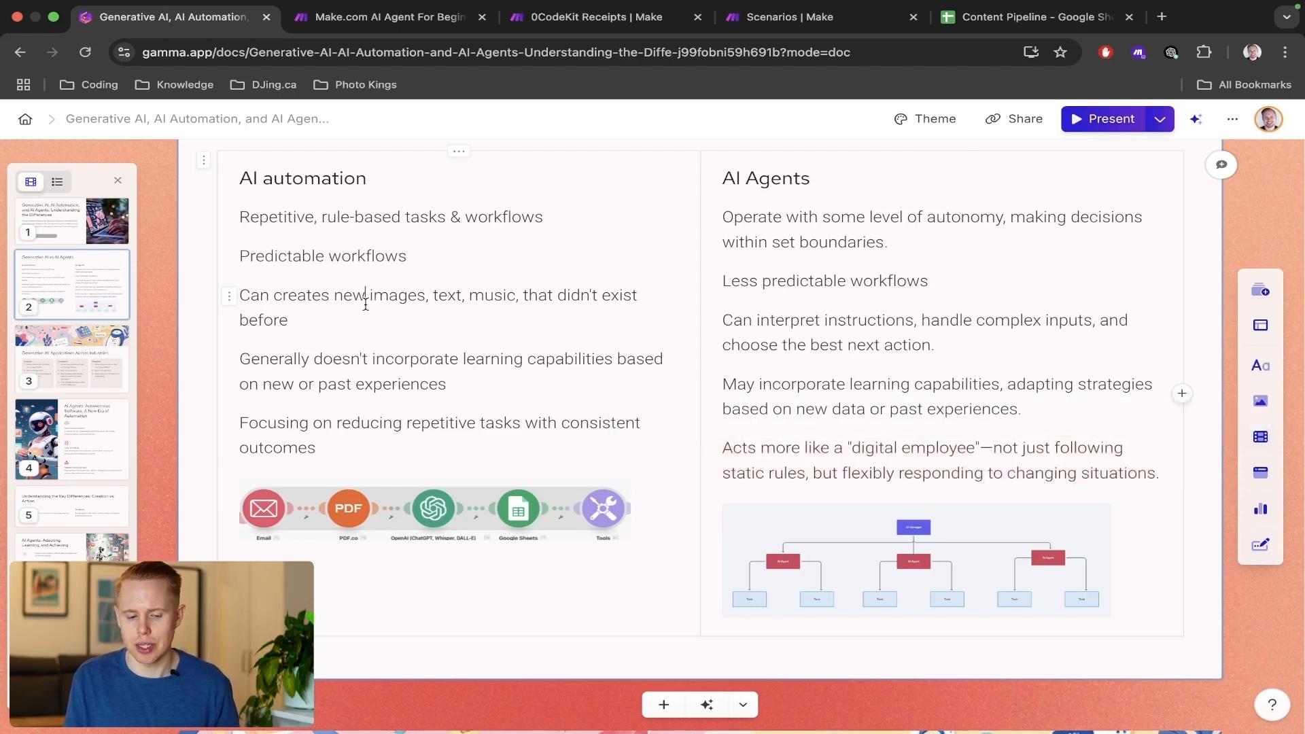
click(414, 301)
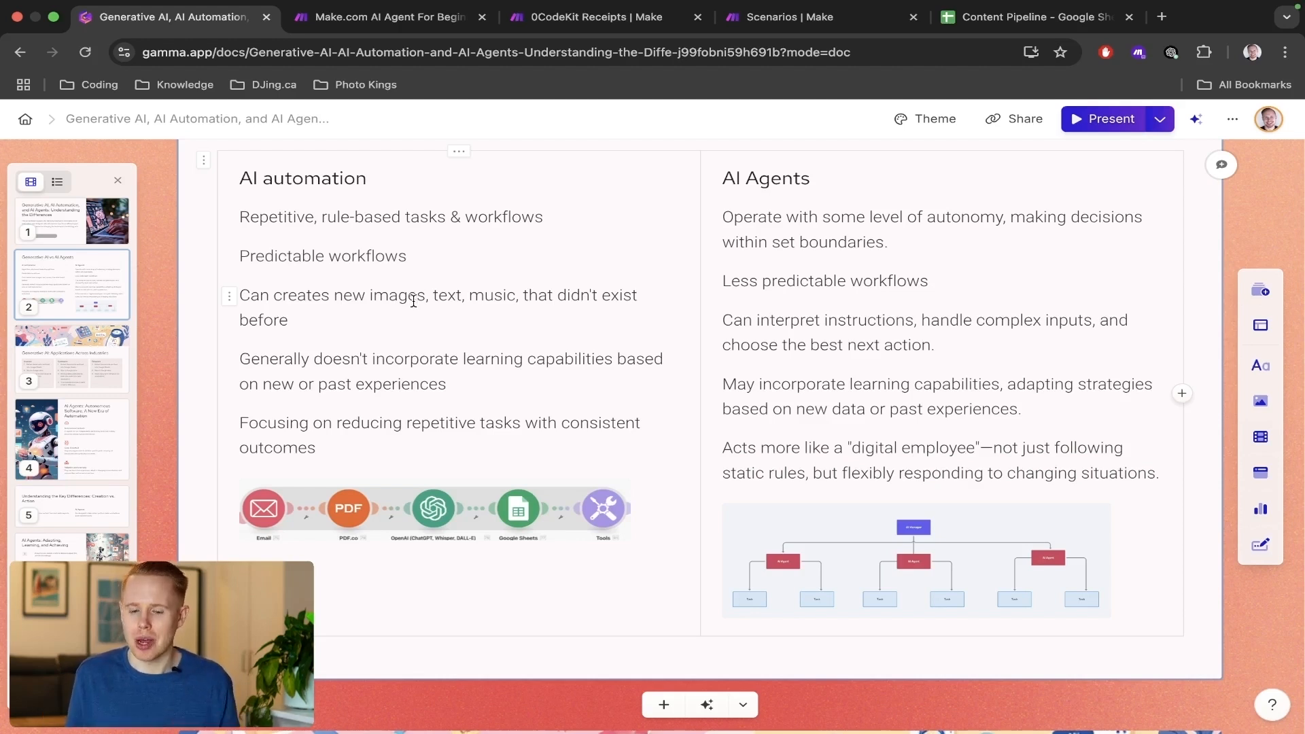
triple_click(789, 347)
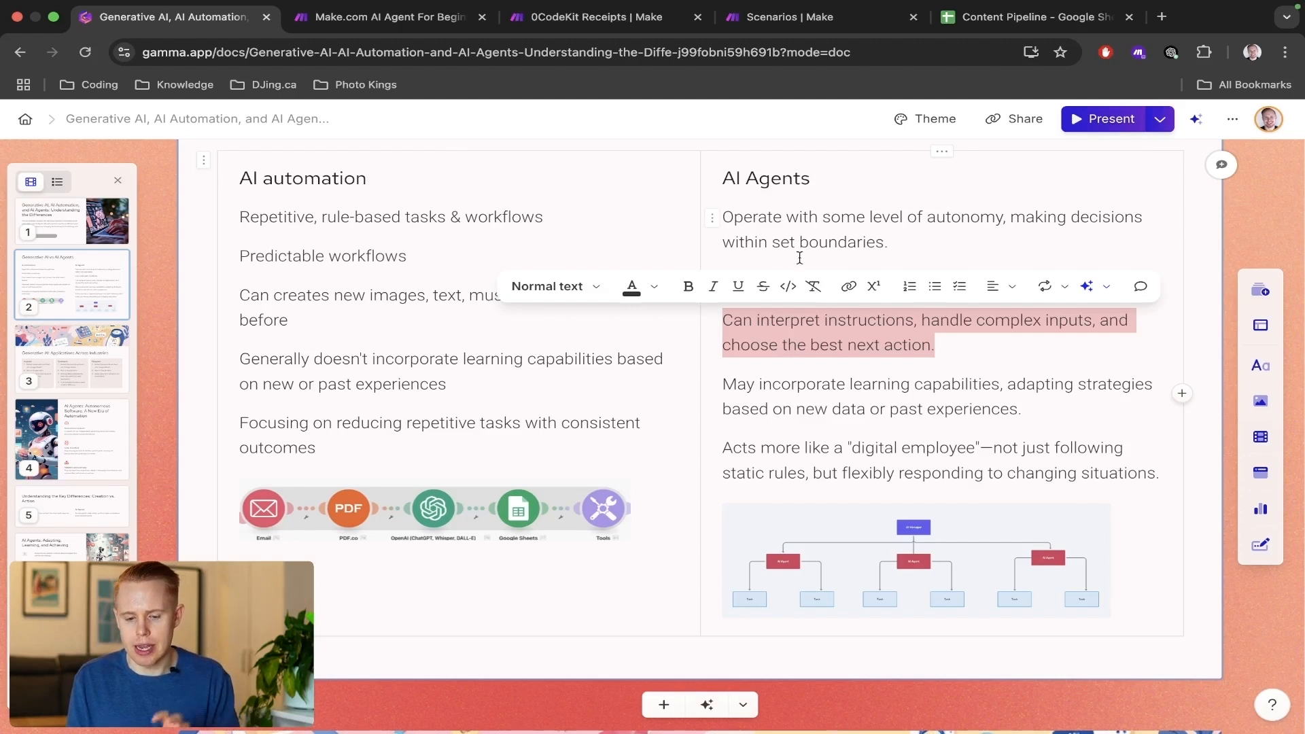
click(799, 386)
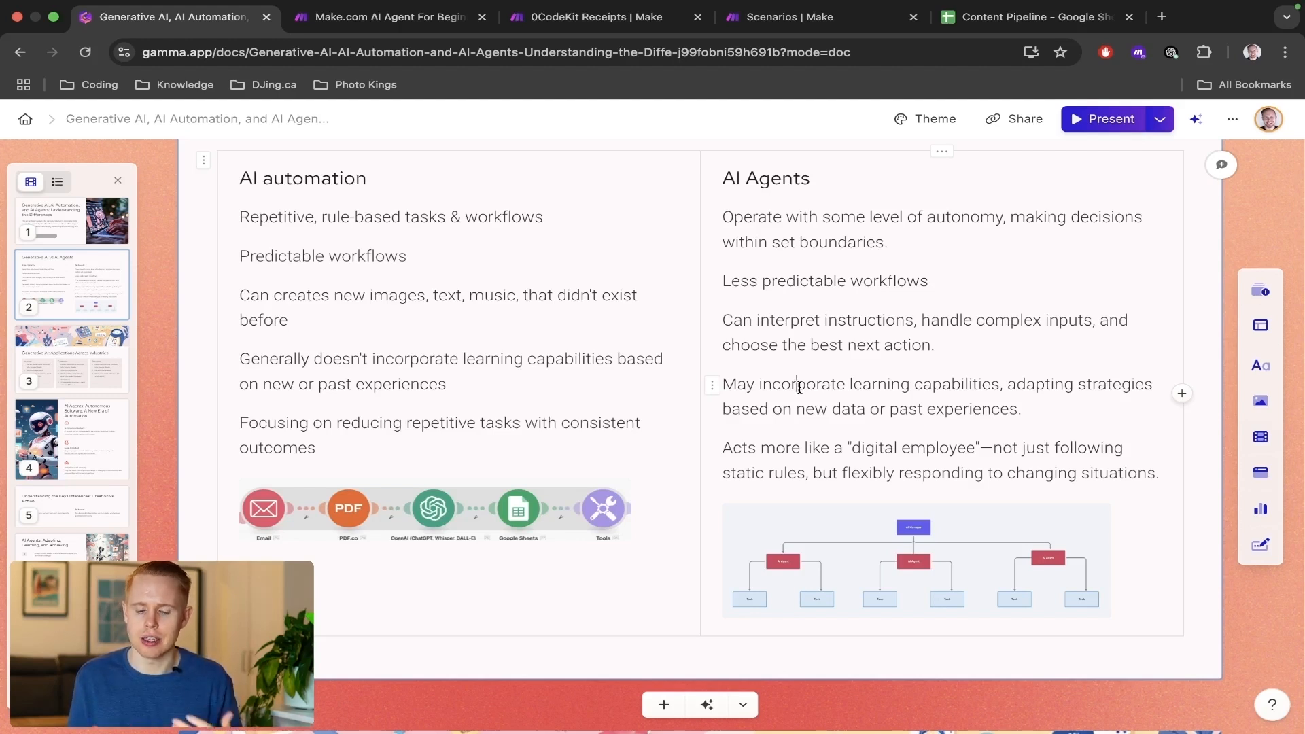
Switch to the Make scenario and examine all the agent and tool modules downstream of the OpenAI manager.
key(ctrl+Tab)
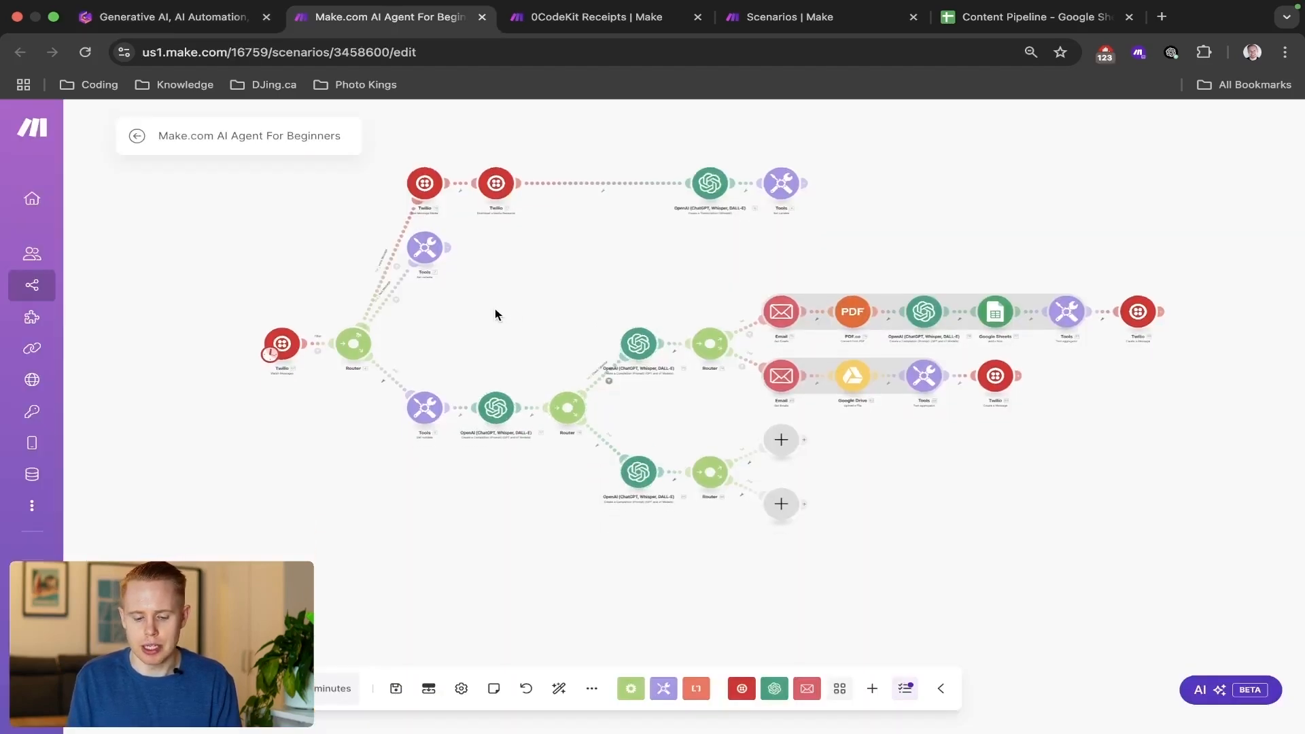
scroll(495, 314, down, 3)
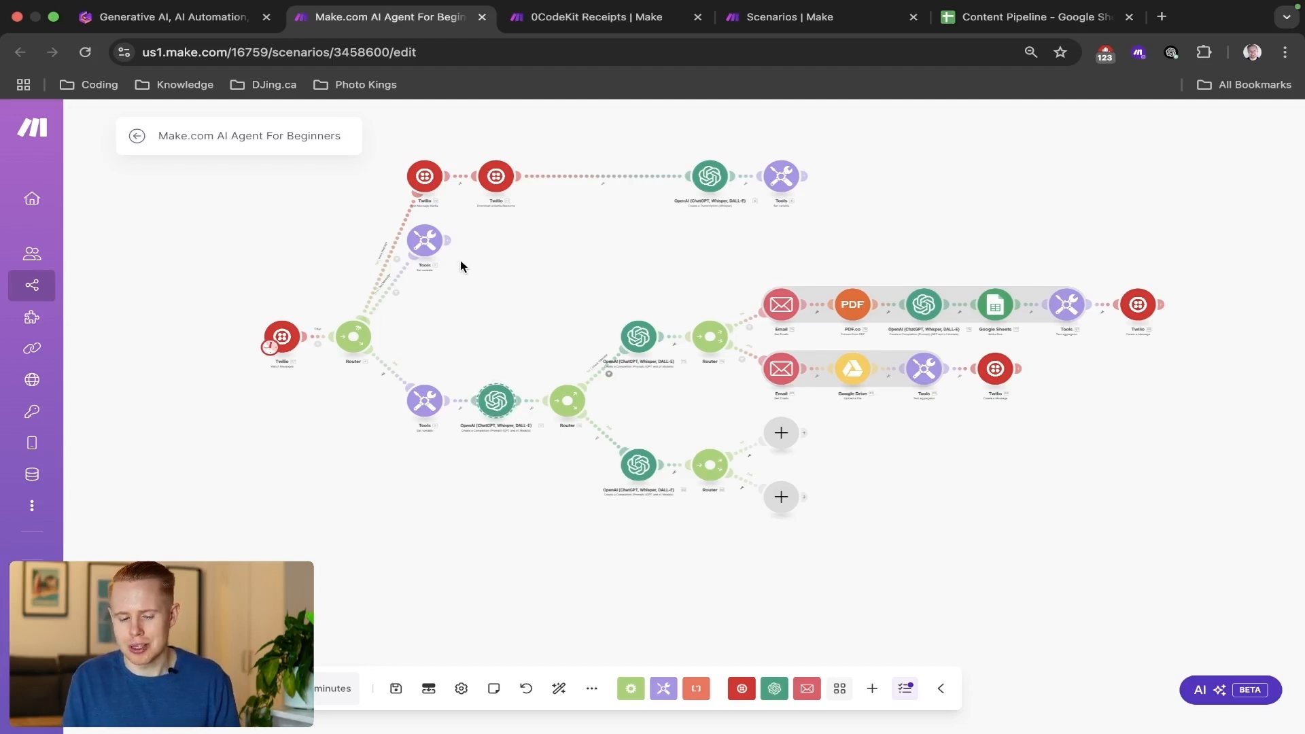
drag(461, 259, 1173, 524)
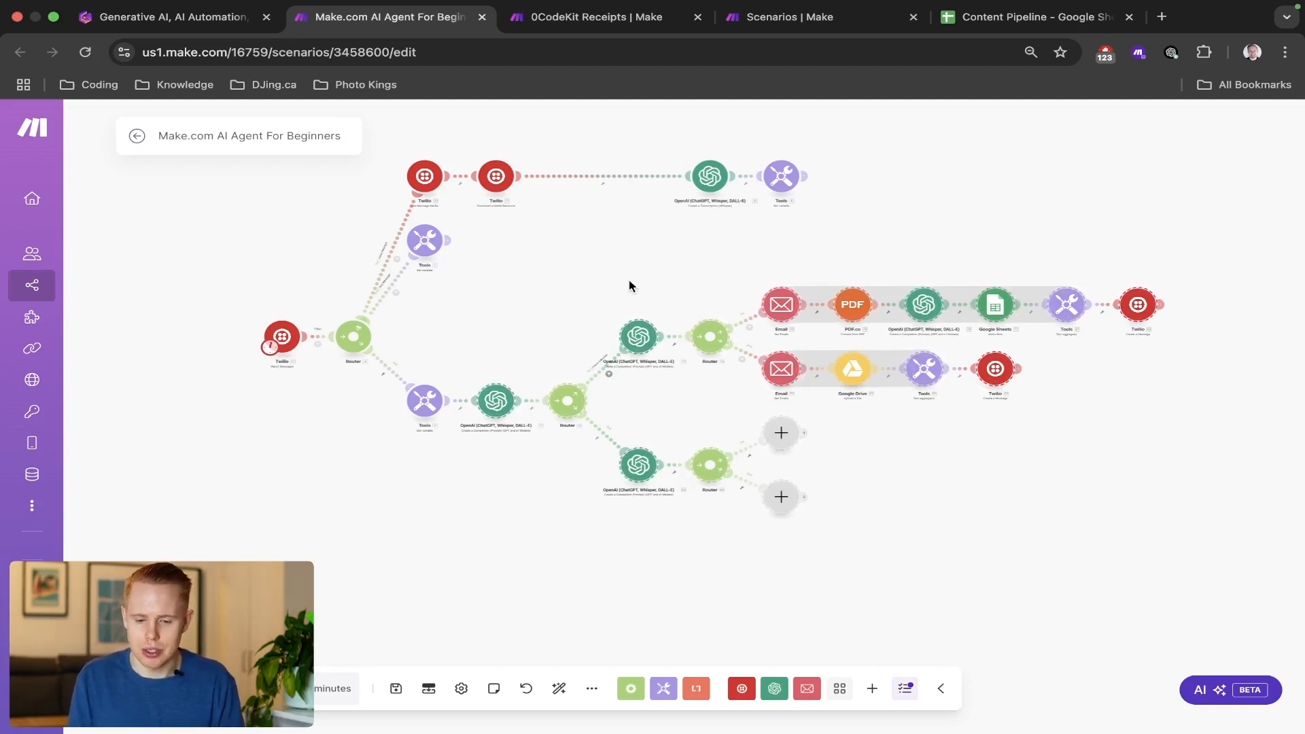
Close the 0CodeKit Receipts page and bring up the Content Pipeline spreadsheet in Google Sheets.
click(697, 17)
click(913, 18)
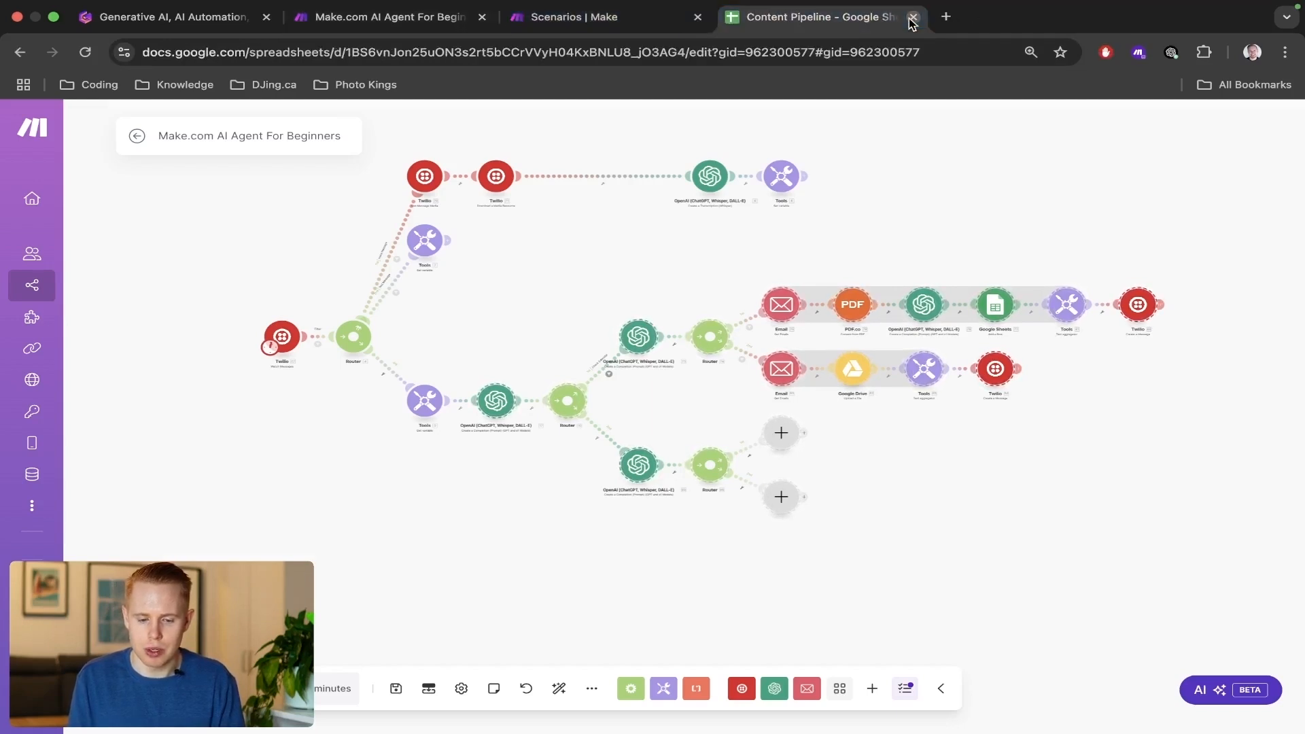
Create a new scenario from the All scenarios page and add a Twilio Watch Messages trigger as its first module.
key(Return)
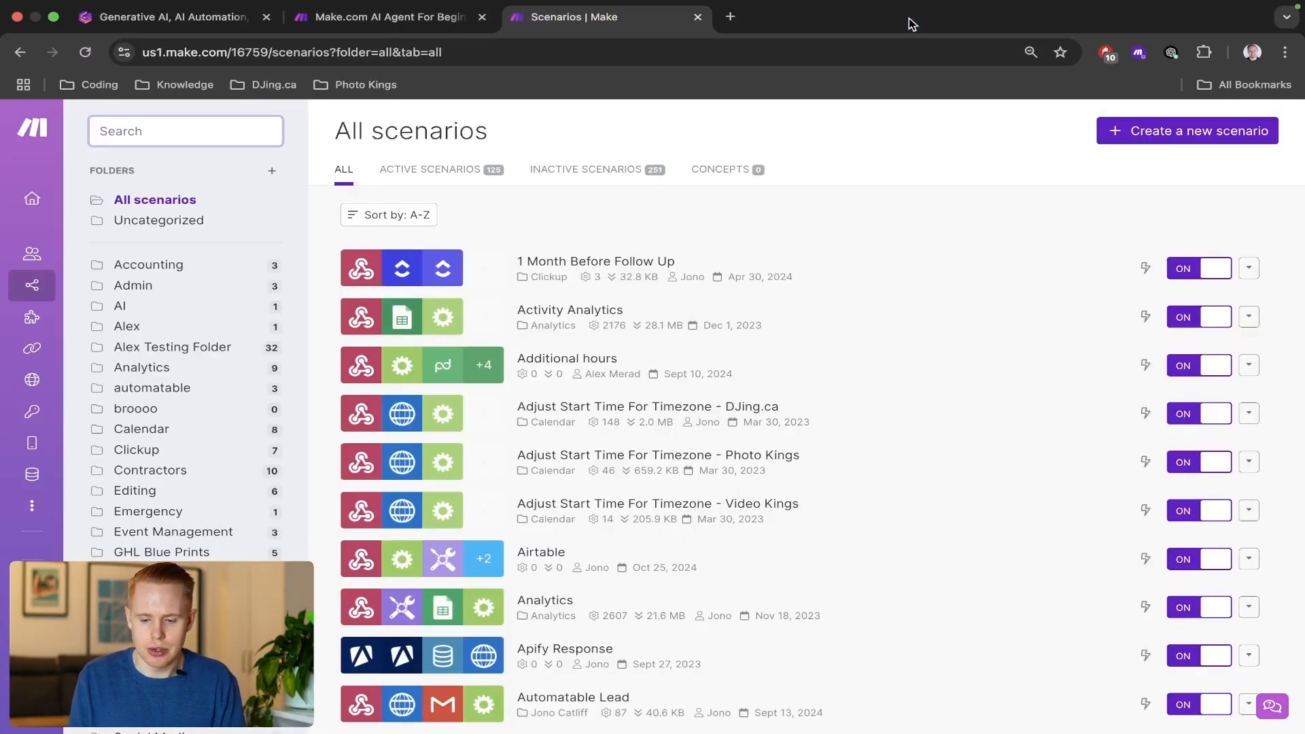
click(1180, 136)
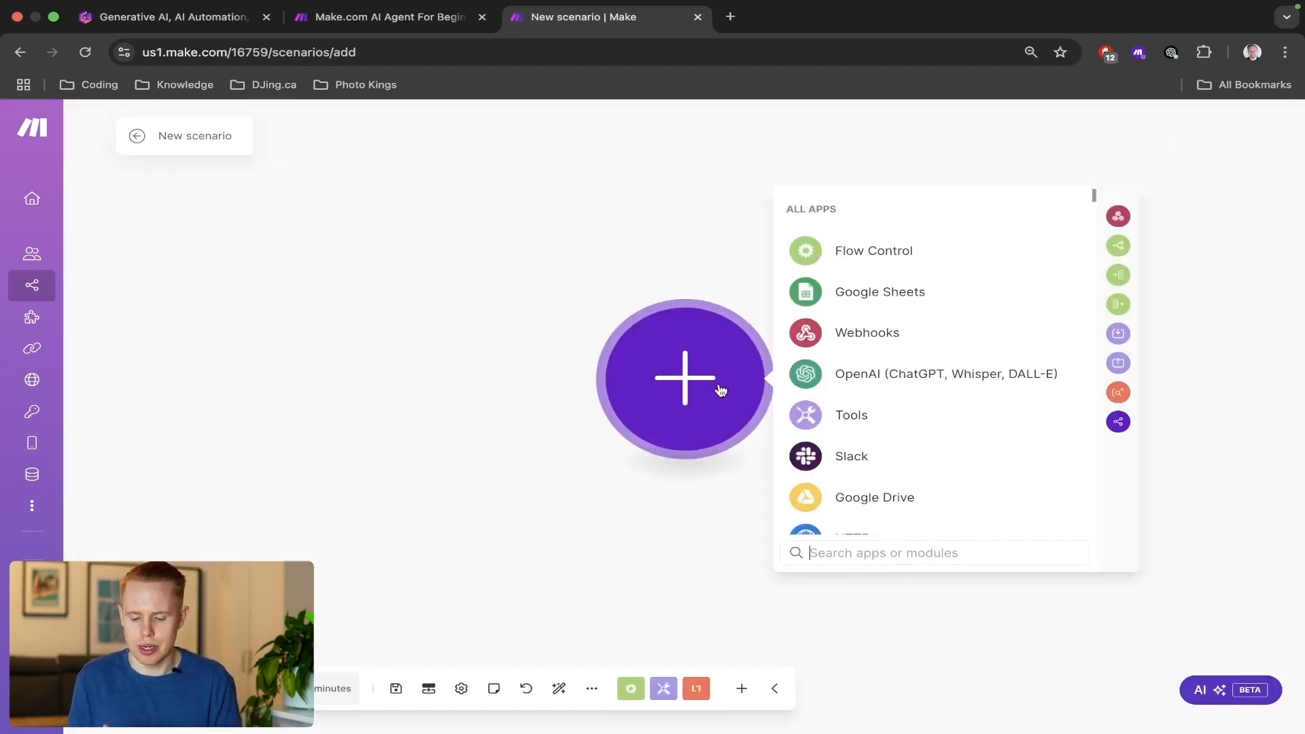
text(twilio)
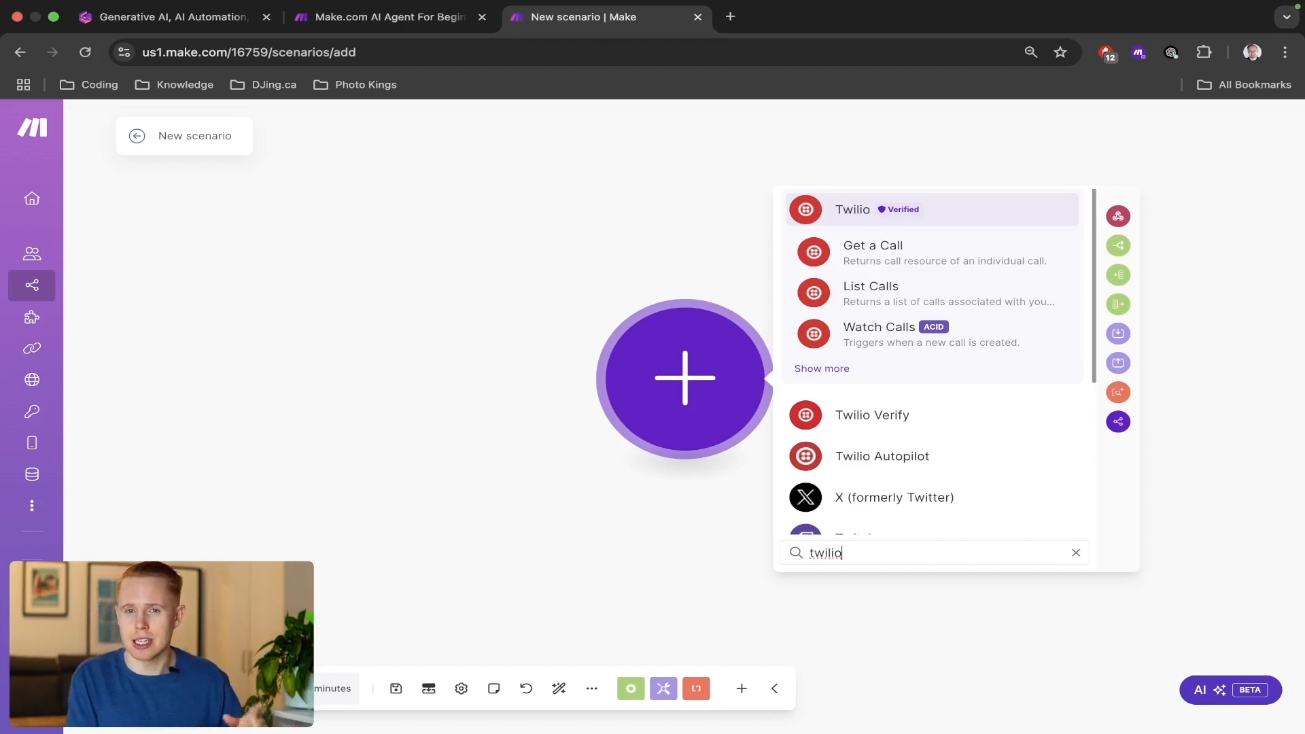
click(851, 216)
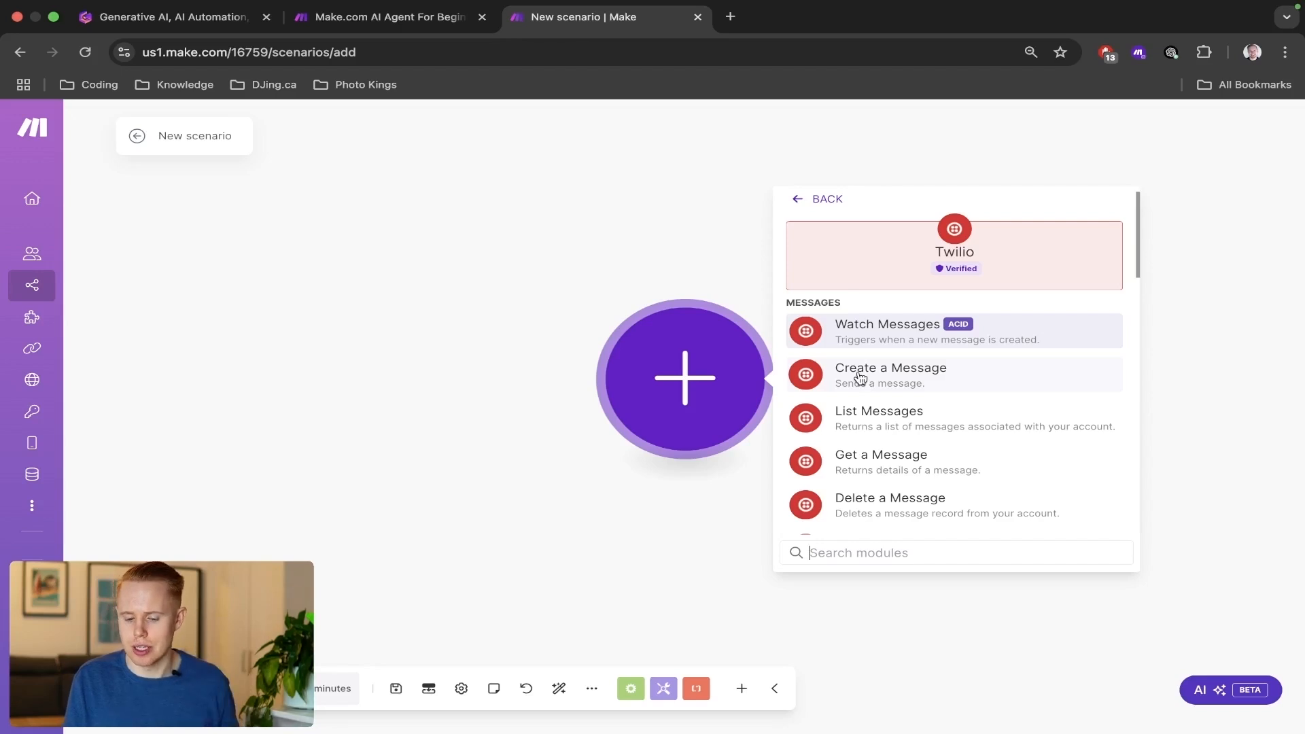
click(850, 333)
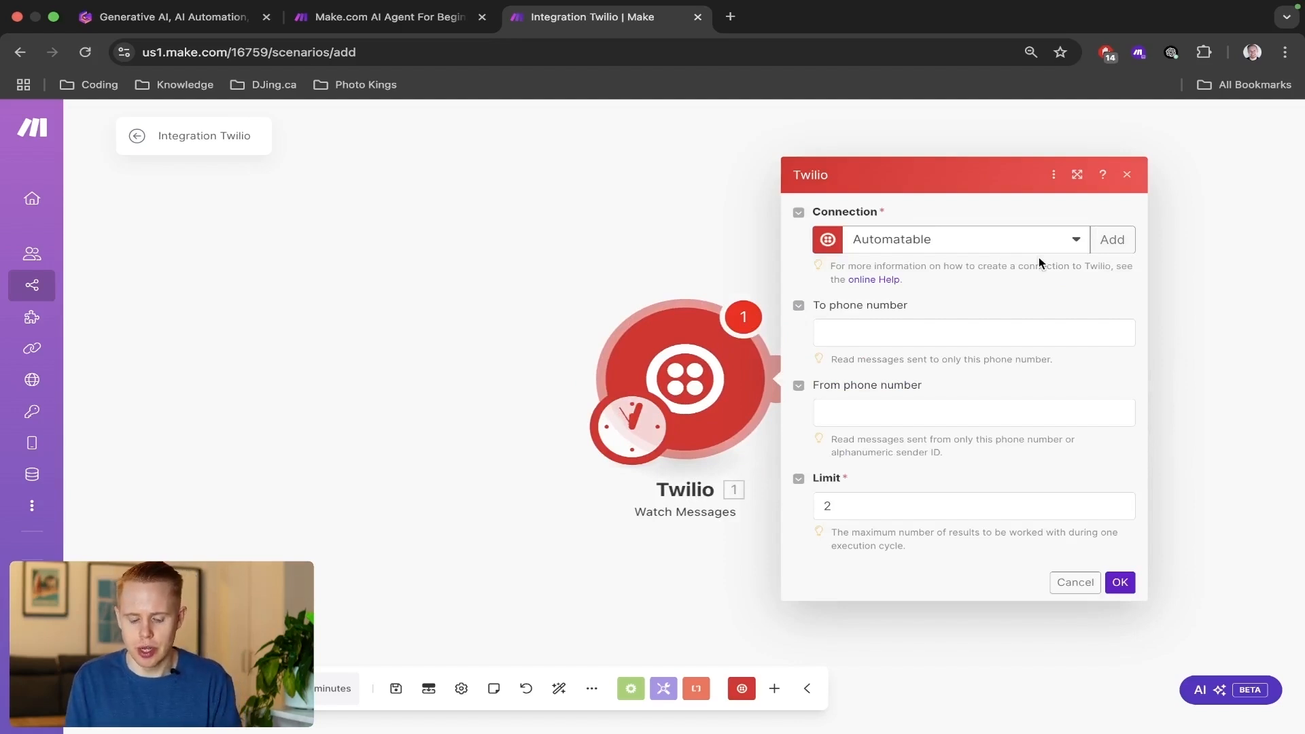
Open the Twilio website in a new tab, look over its homepage and dismiss the chat pop-up.
key(ctrl+t)
text(twilio)
key(Return)
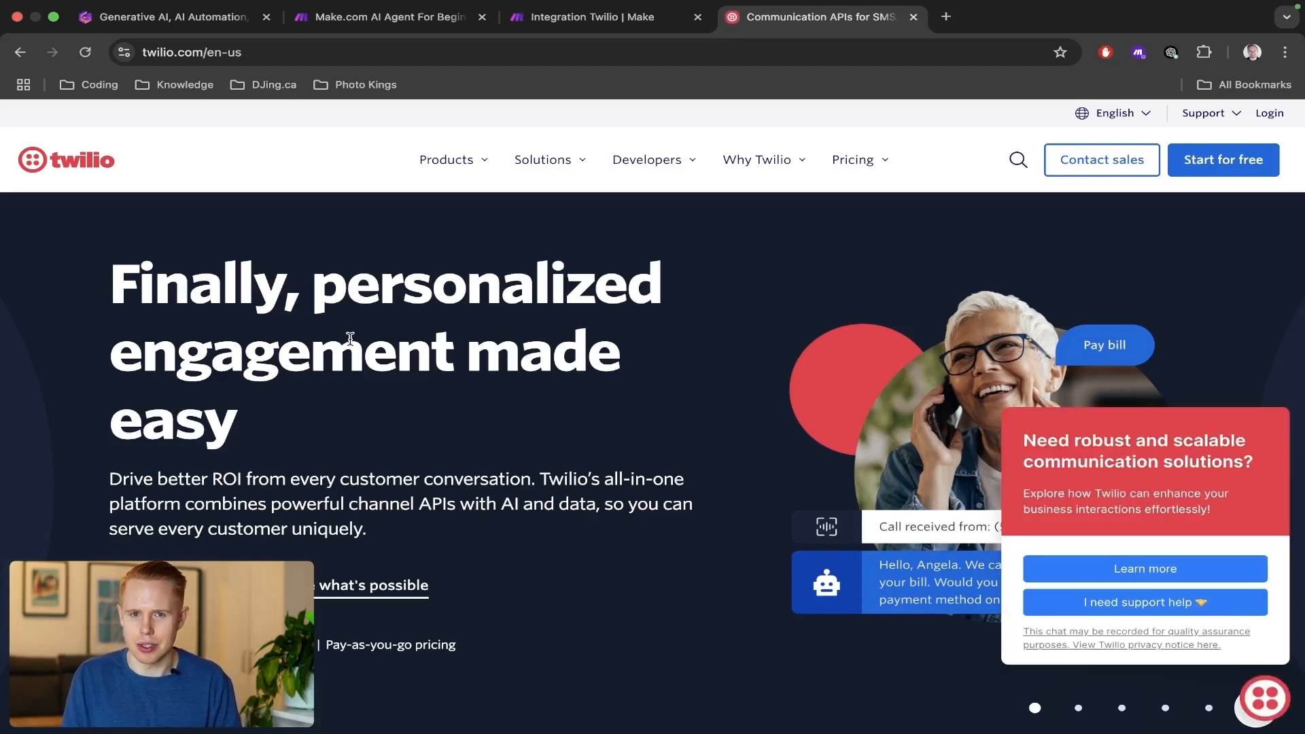
scroll(734, 404, down, 8)
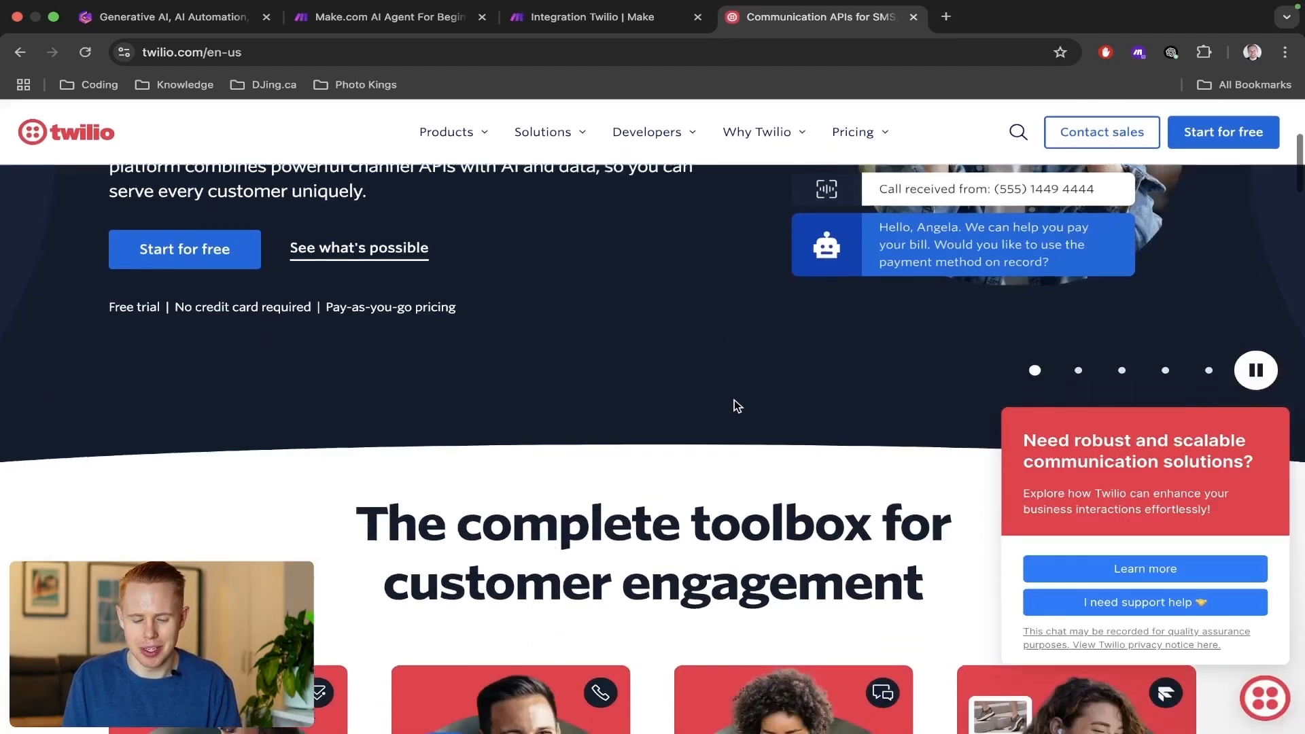
scroll(734, 405, down, 4)
scroll(734, 406, up, 4)
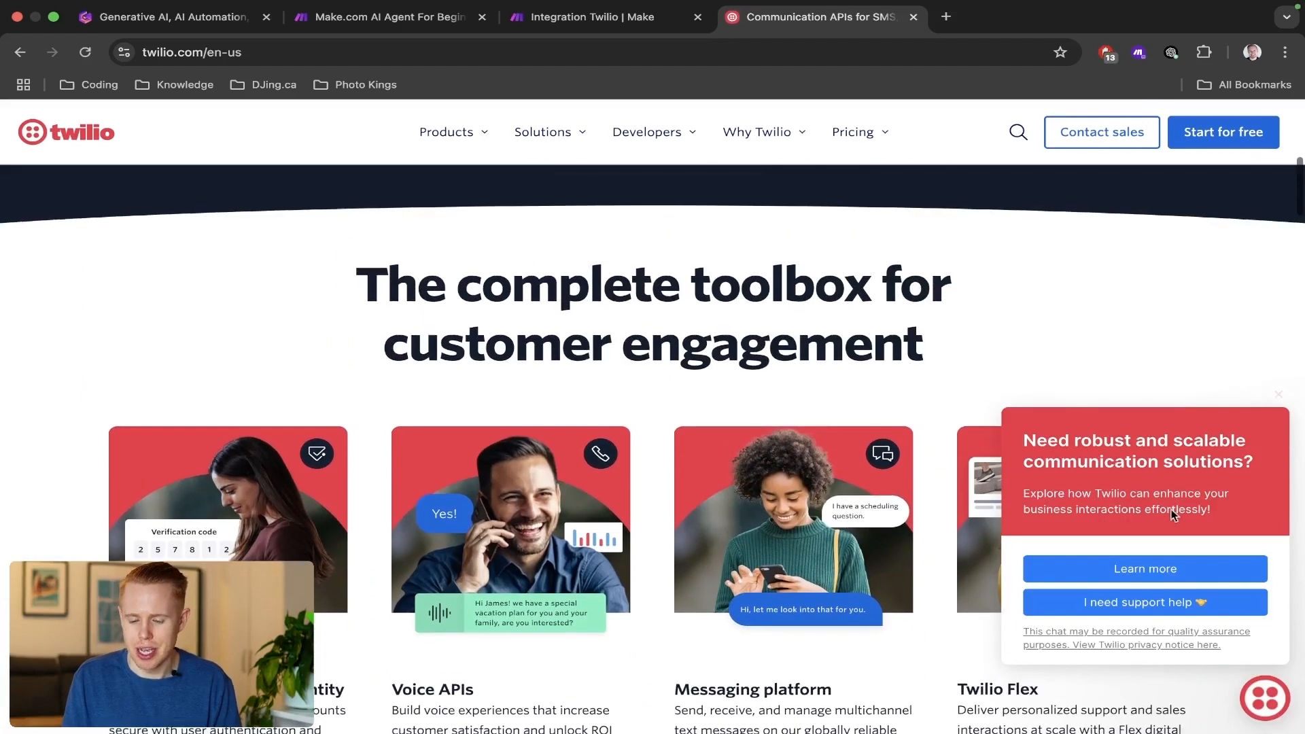
click(1279, 396)
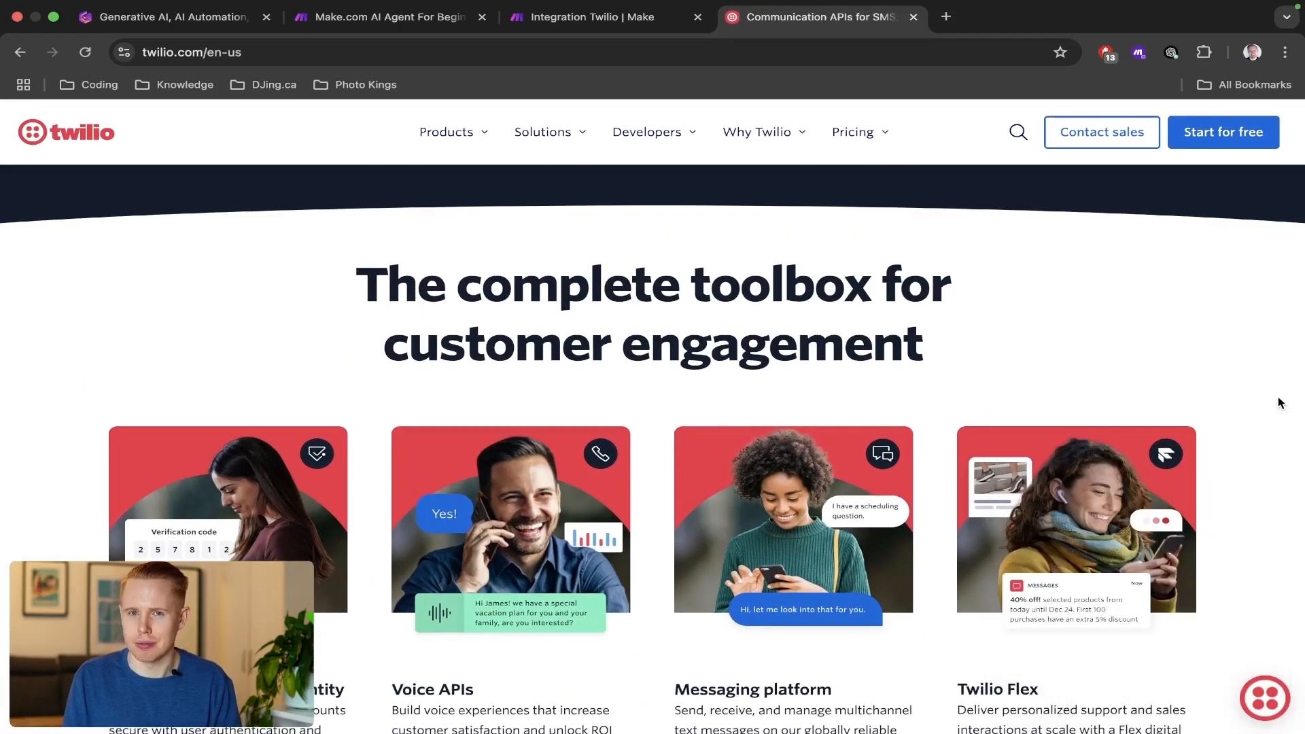
scroll(843, 328, up, 10)
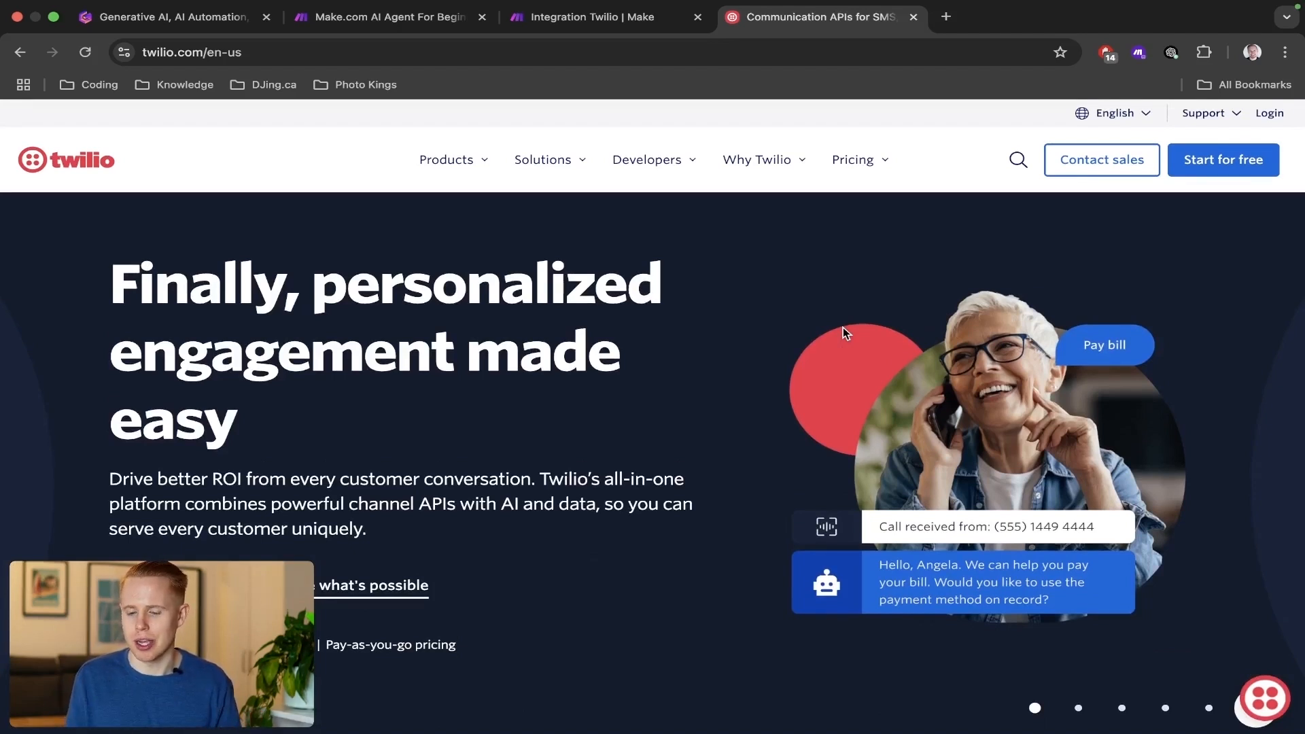
Start a free Twilio sign-up and fill in the first name, last name and a plus-alias e-mail address.
click(1194, 167)
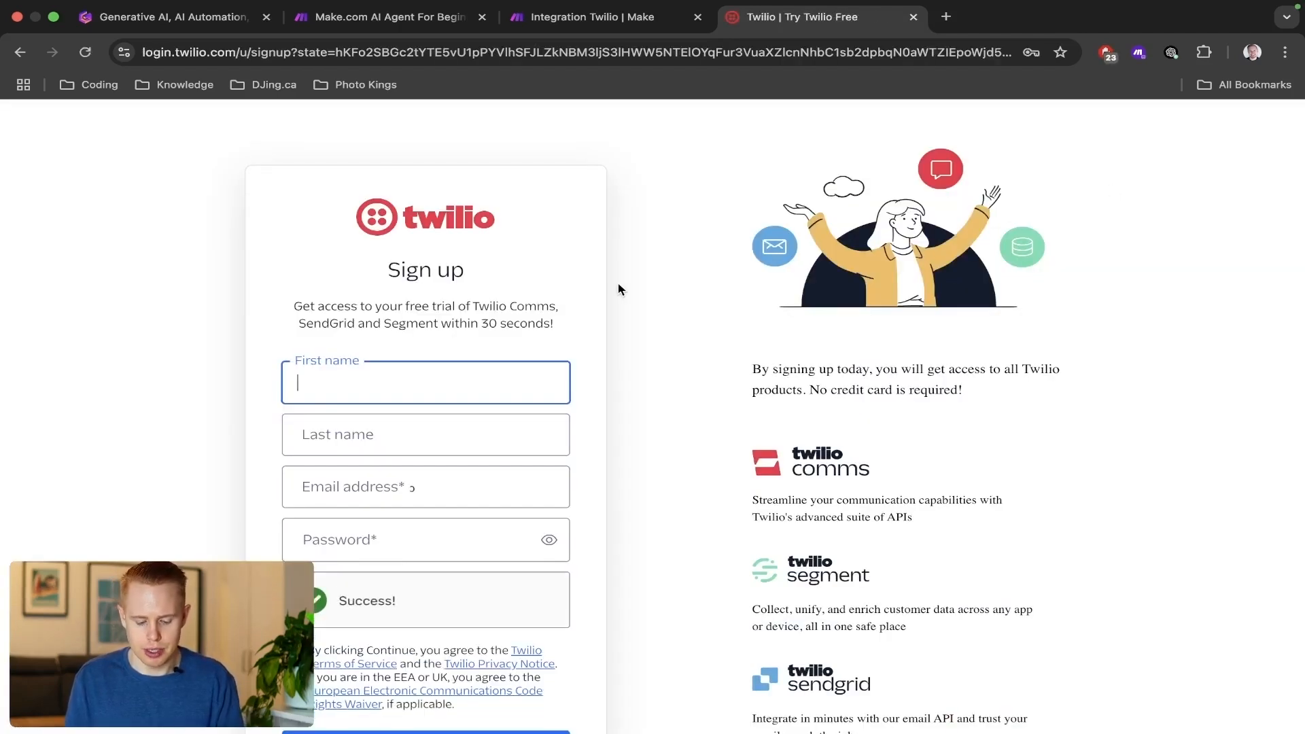
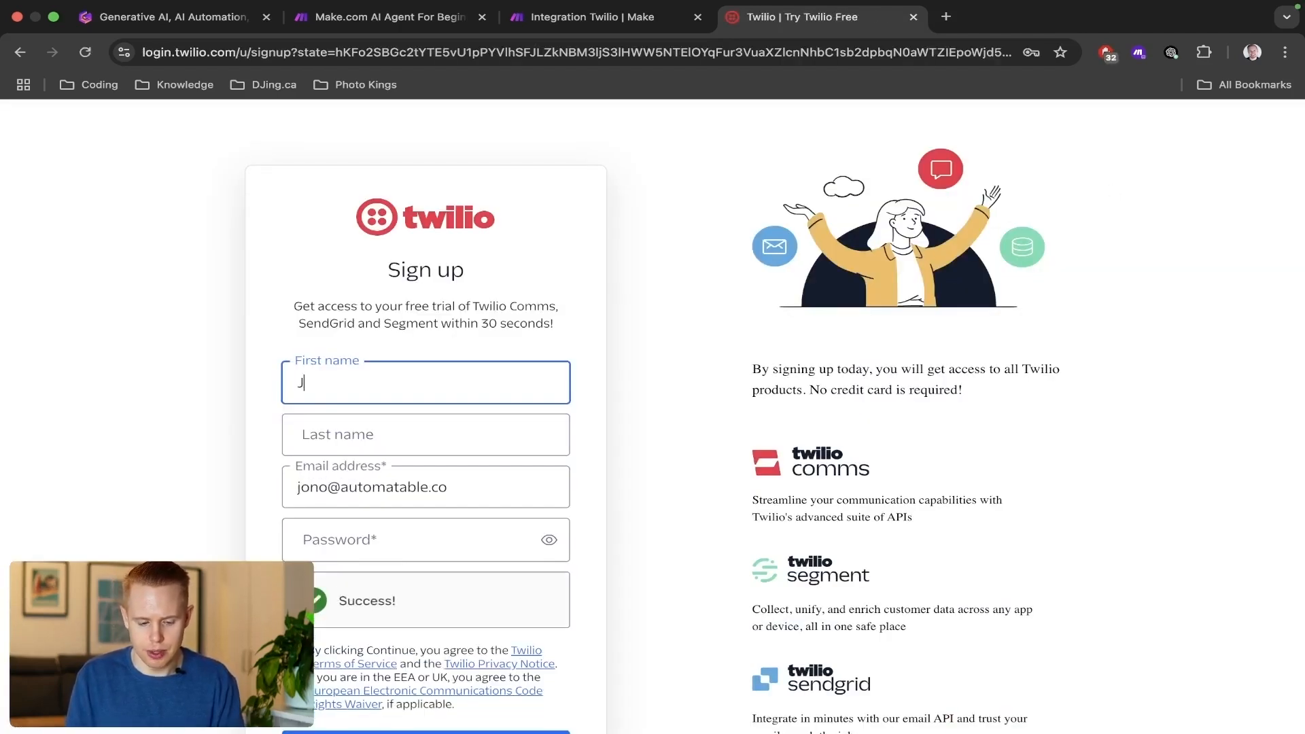
key(Tab)
key(Tab)
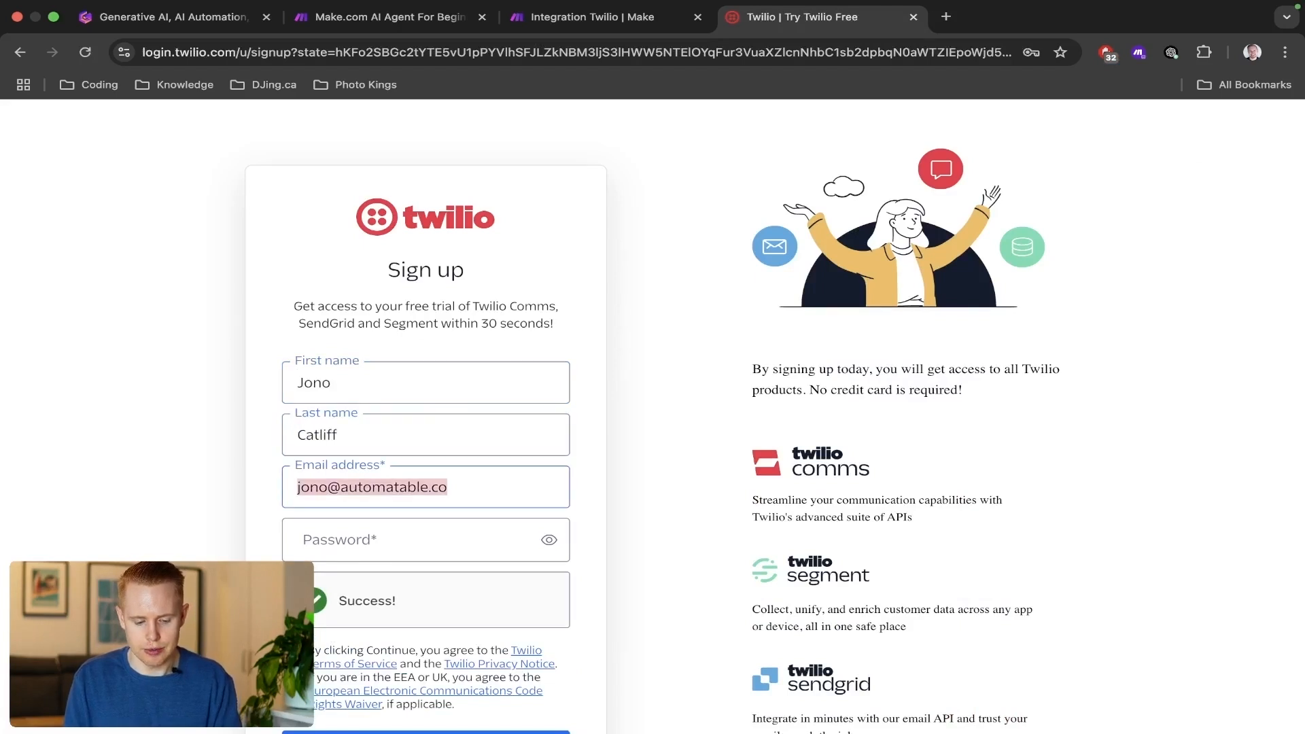
key(alt+Left)
key(alt+Left)
key(alt+Left)
text(+1)
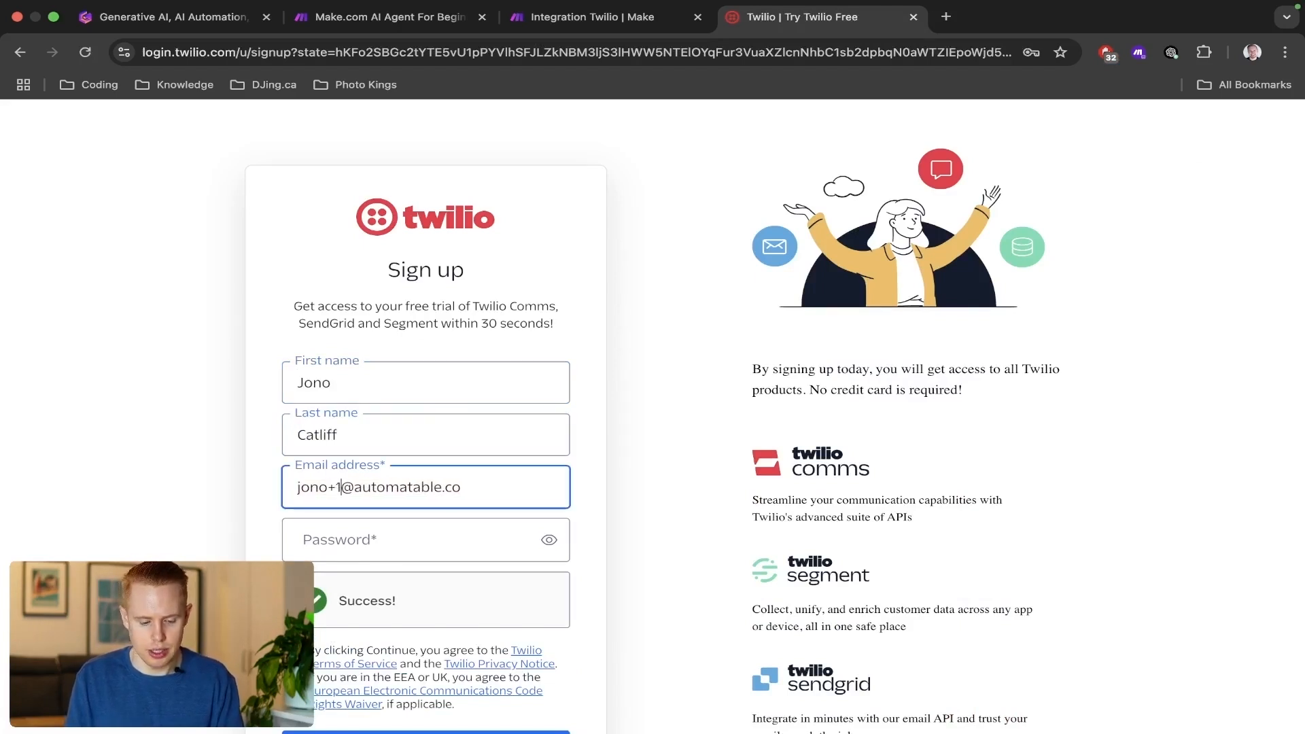
Enter the account password, submit the sign-up form and decline saving the password in the browser.
key(Tab)
text(••••••••)
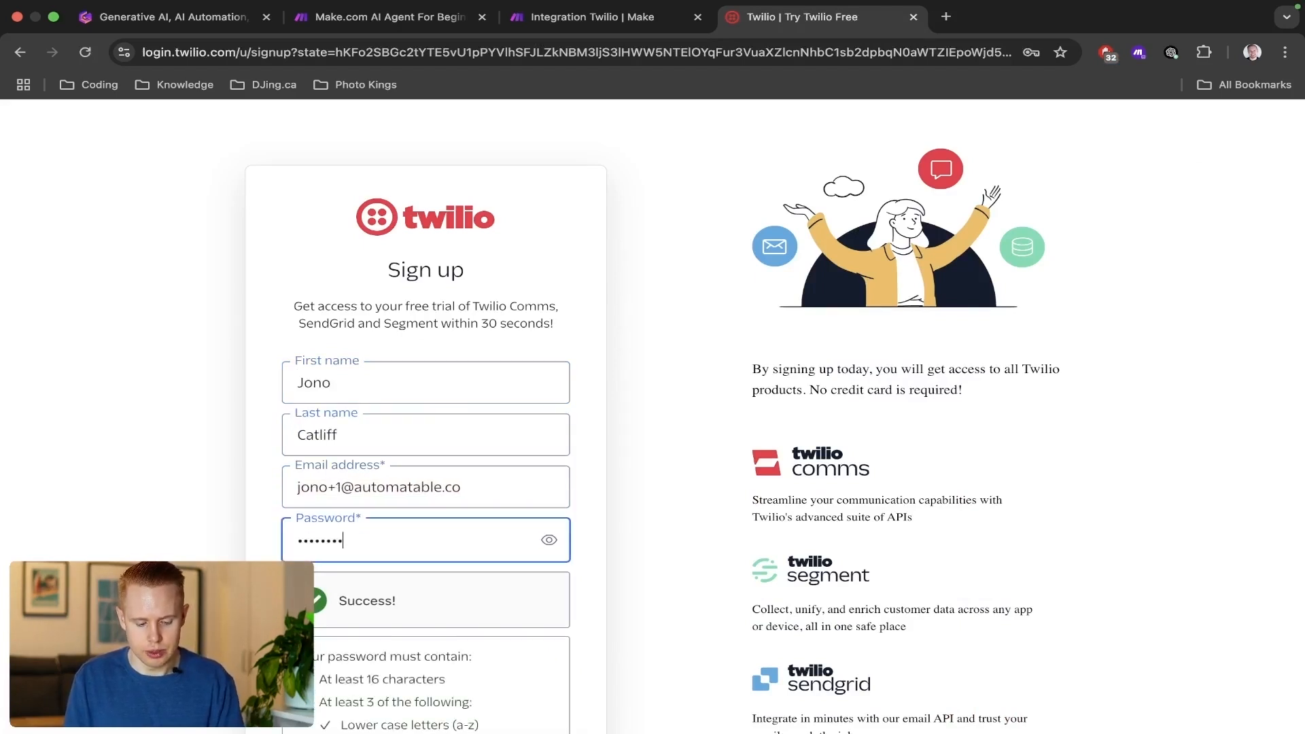
text(•••••••••••)
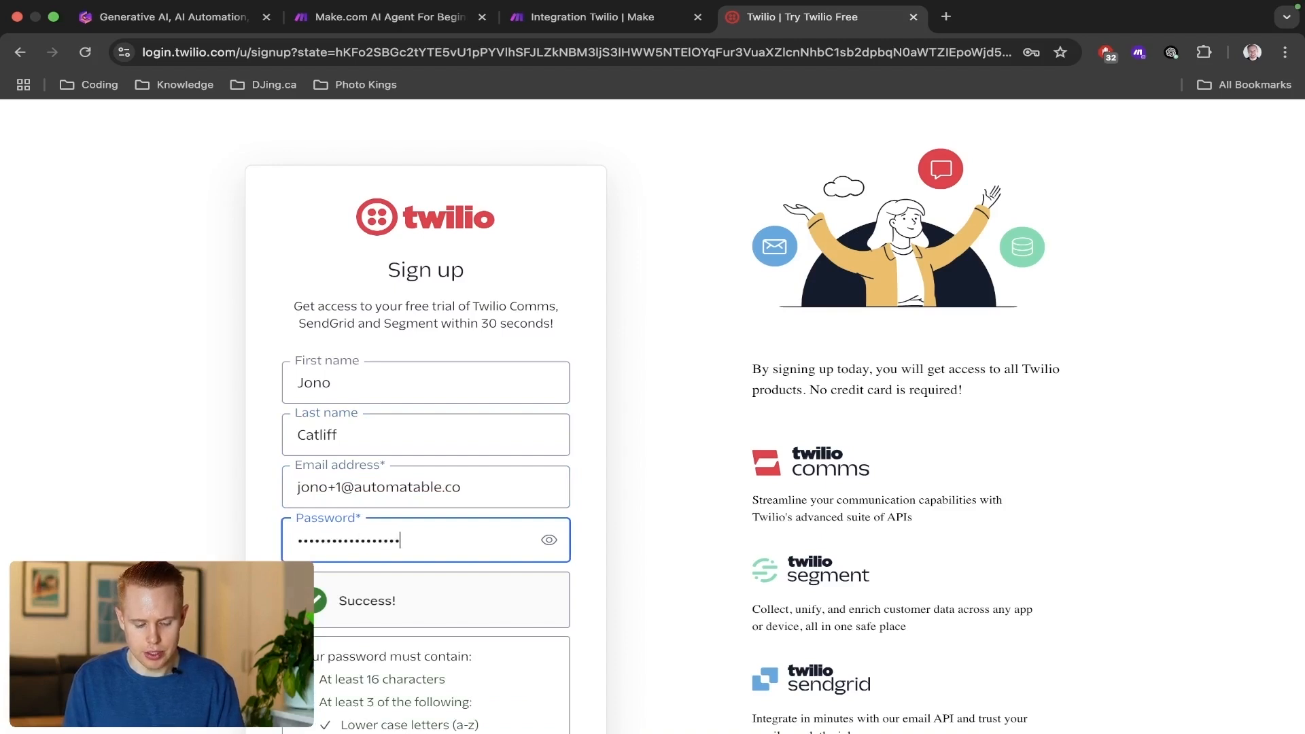
key(Tab)
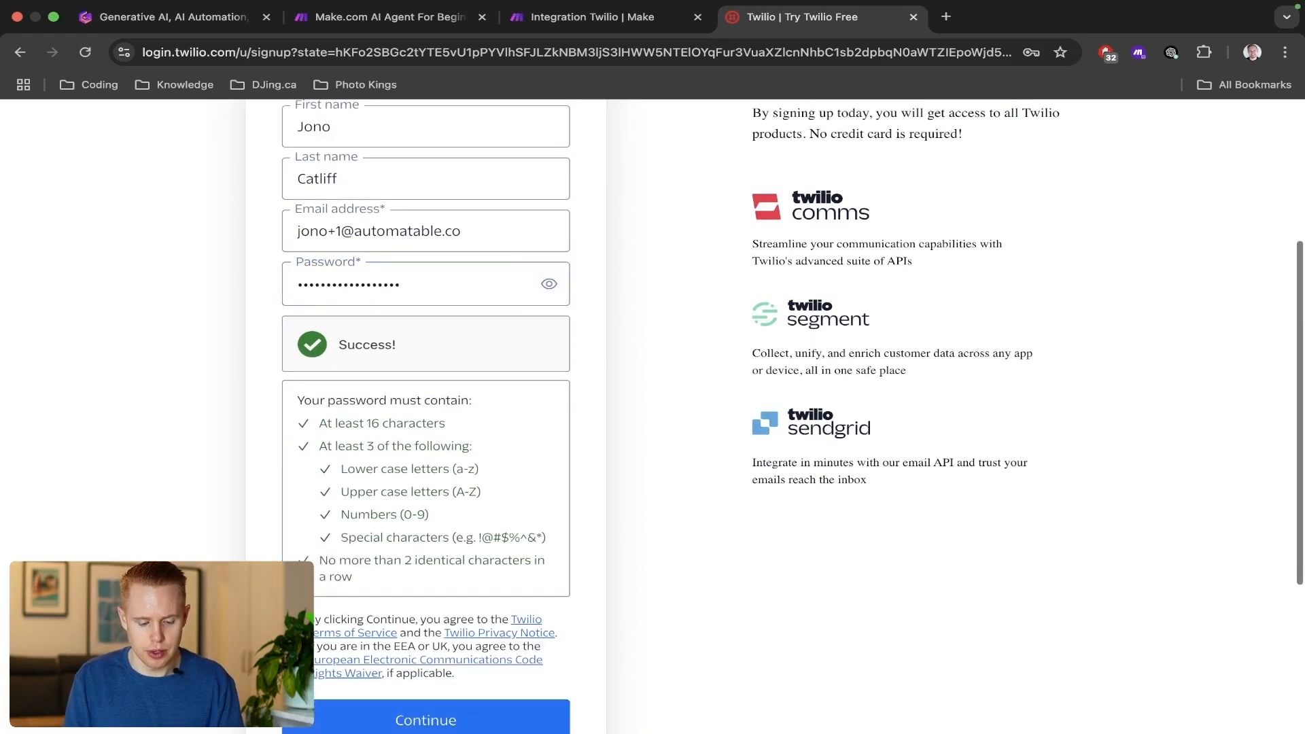
click(352, 718)
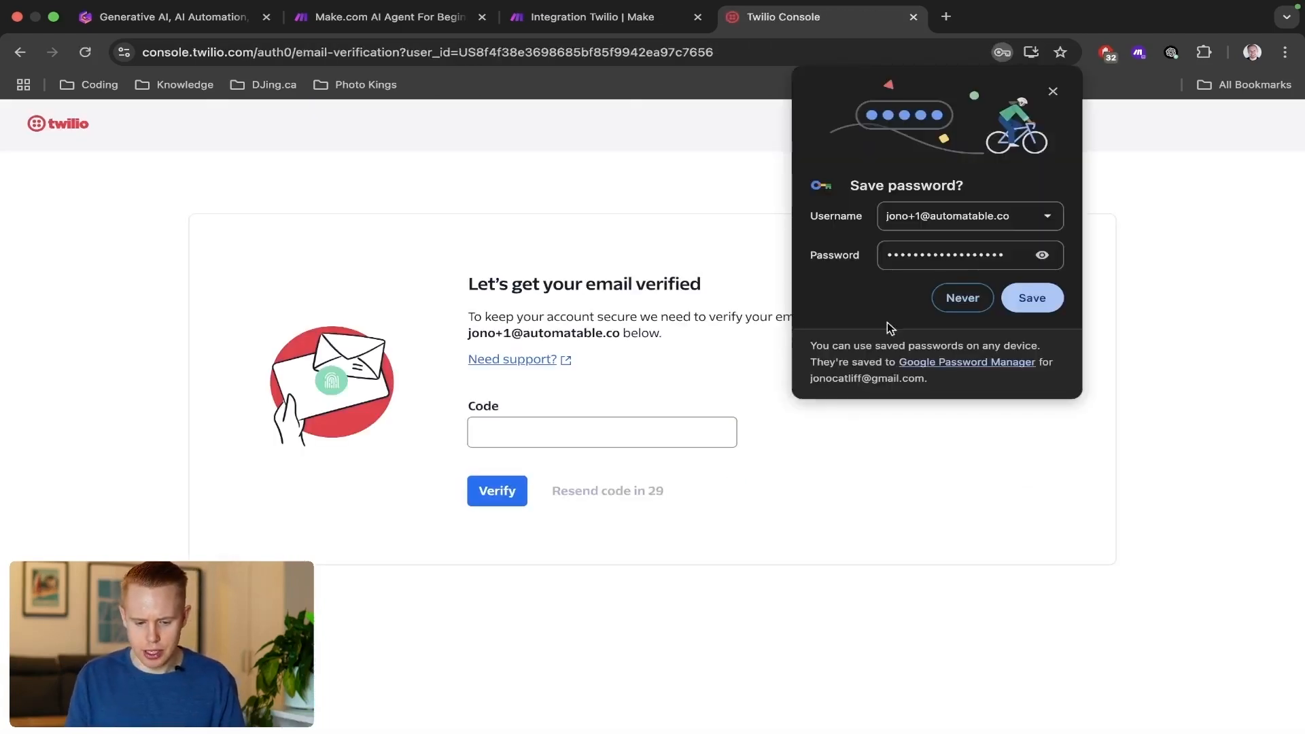
click(965, 299)
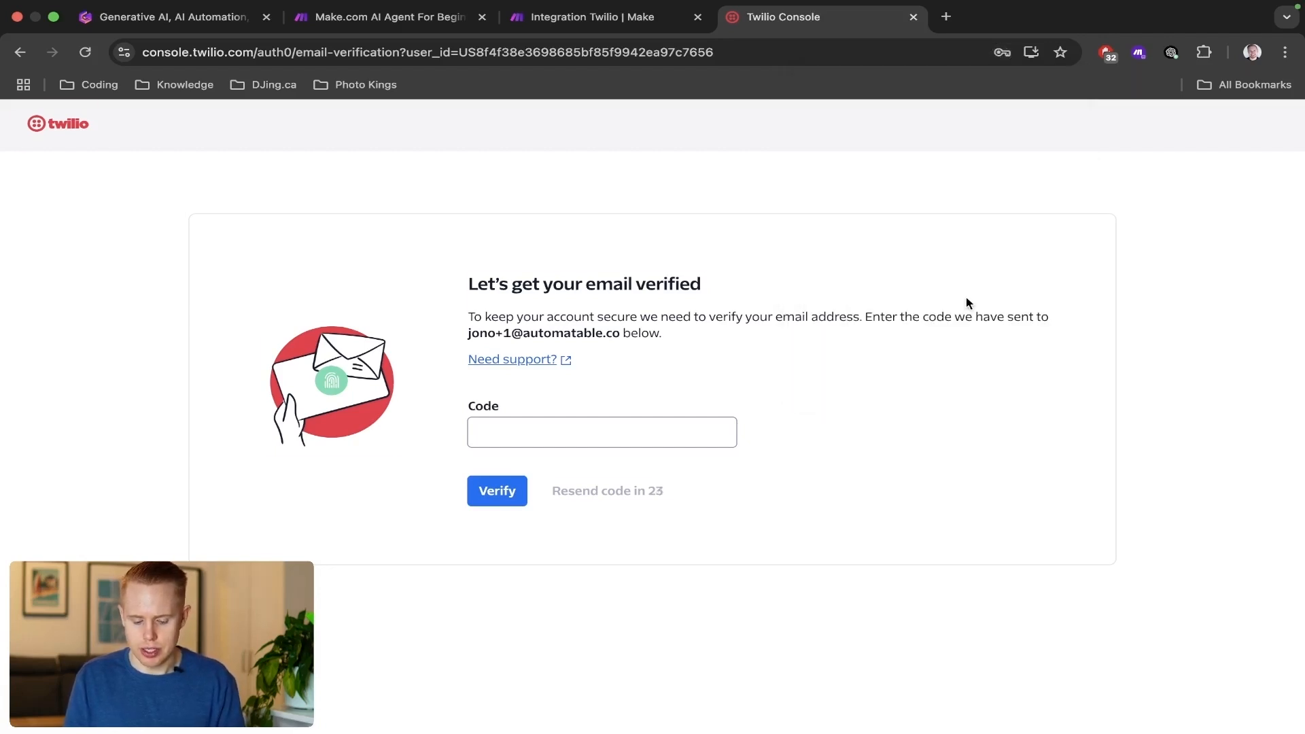
Get the e-mail verification code from the Twilio message in Gmail and submit it on the Twilio verification page.
key(super+t)
text(gma)
text(i)
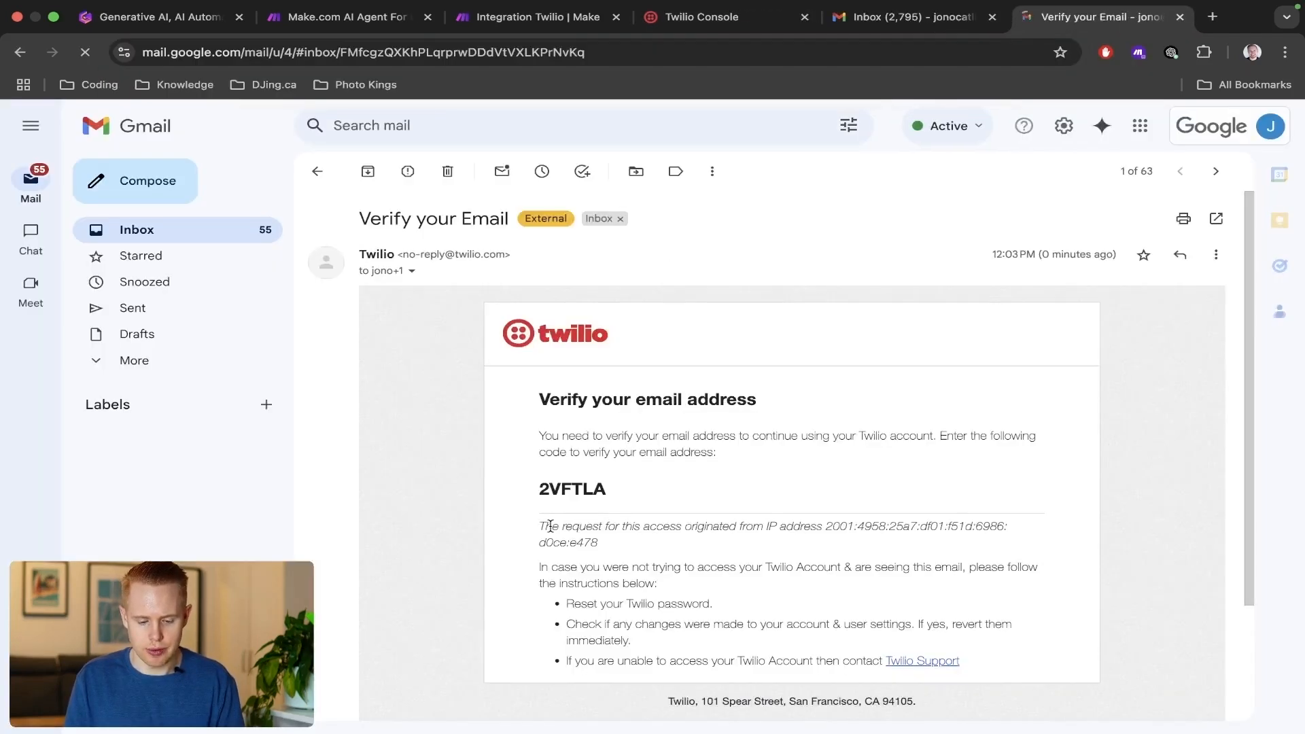
double_click(570, 487)
key(super+c)
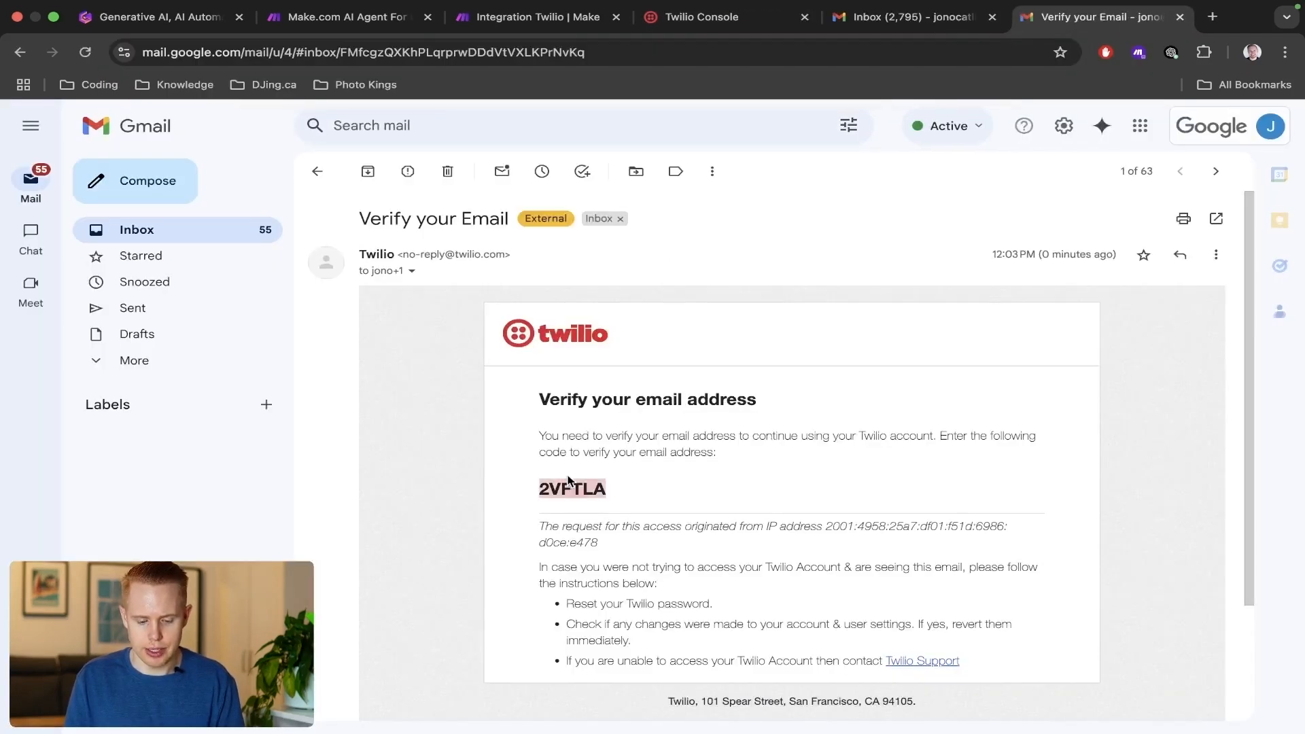
key(ctrl+shift+Tab)
key(ctrl+shift+Tab)
click(534, 432)
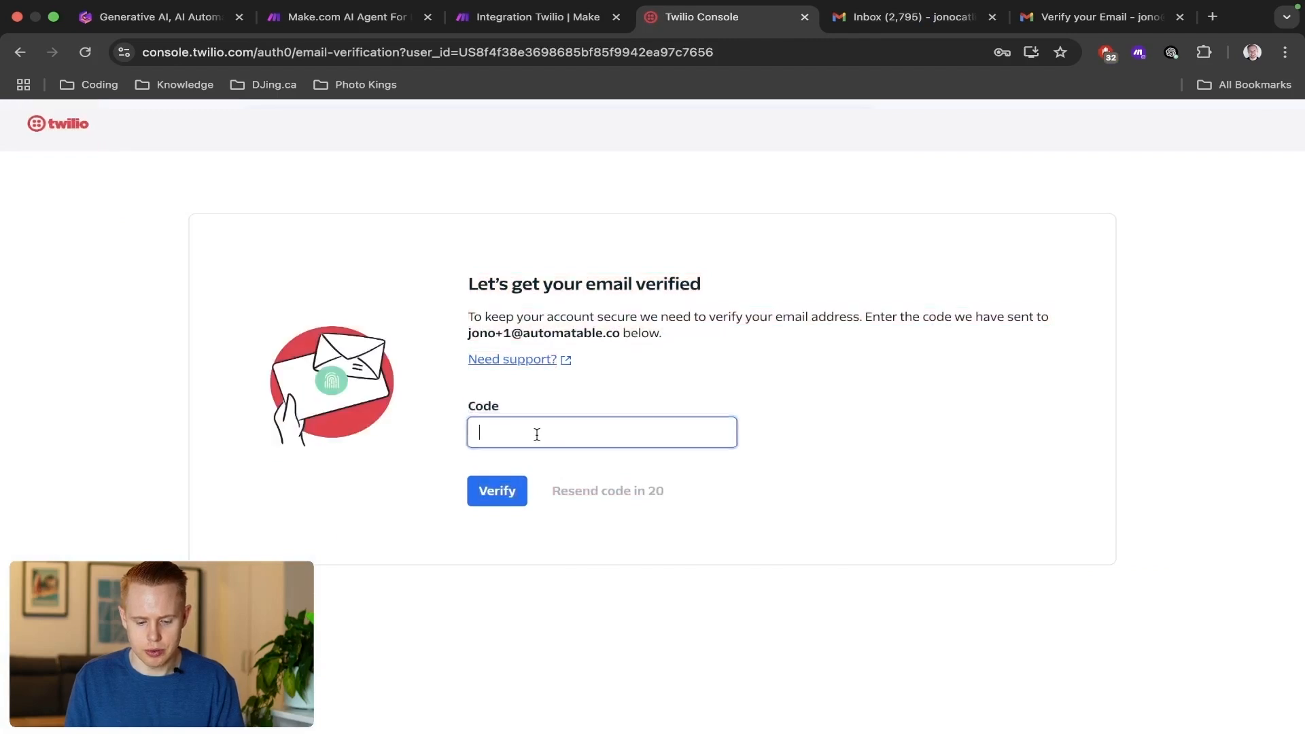
key(super+v)
click(480, 500)
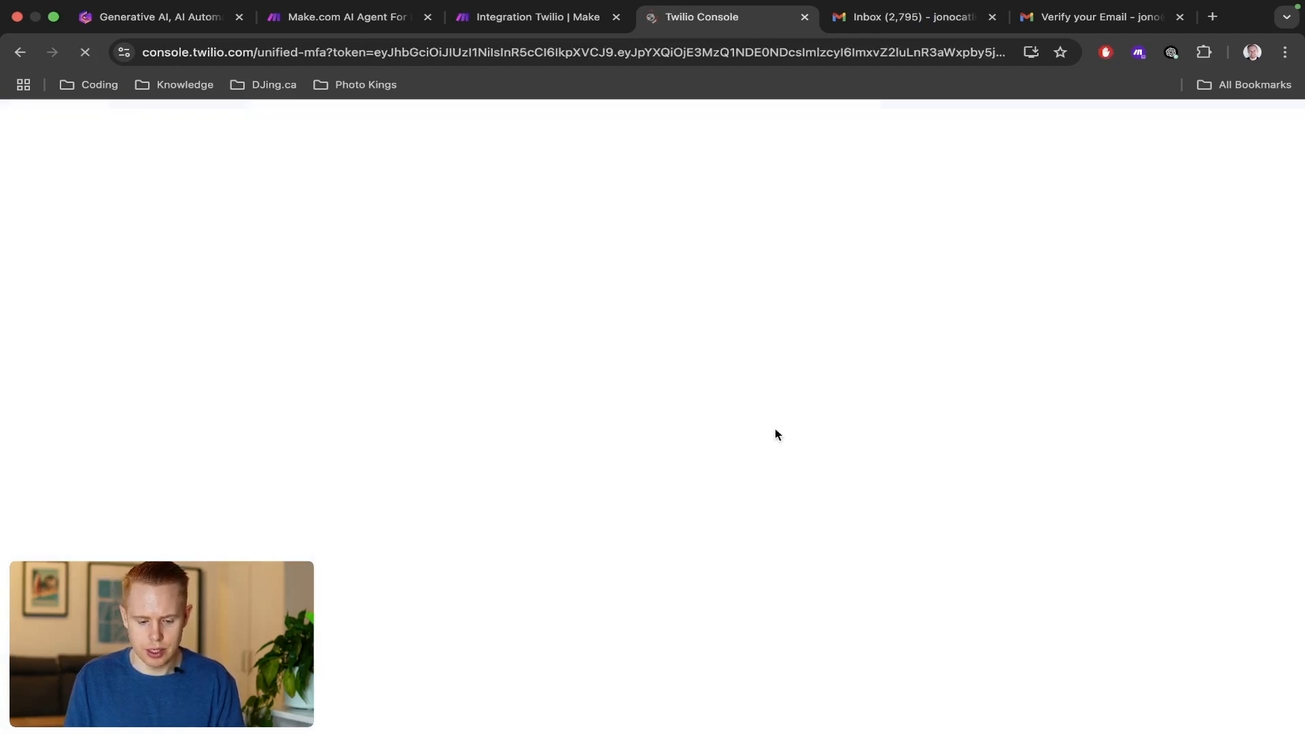
Enter the phone number, request a code via SMS and verify the number with the received verification code.
click(724, 529)
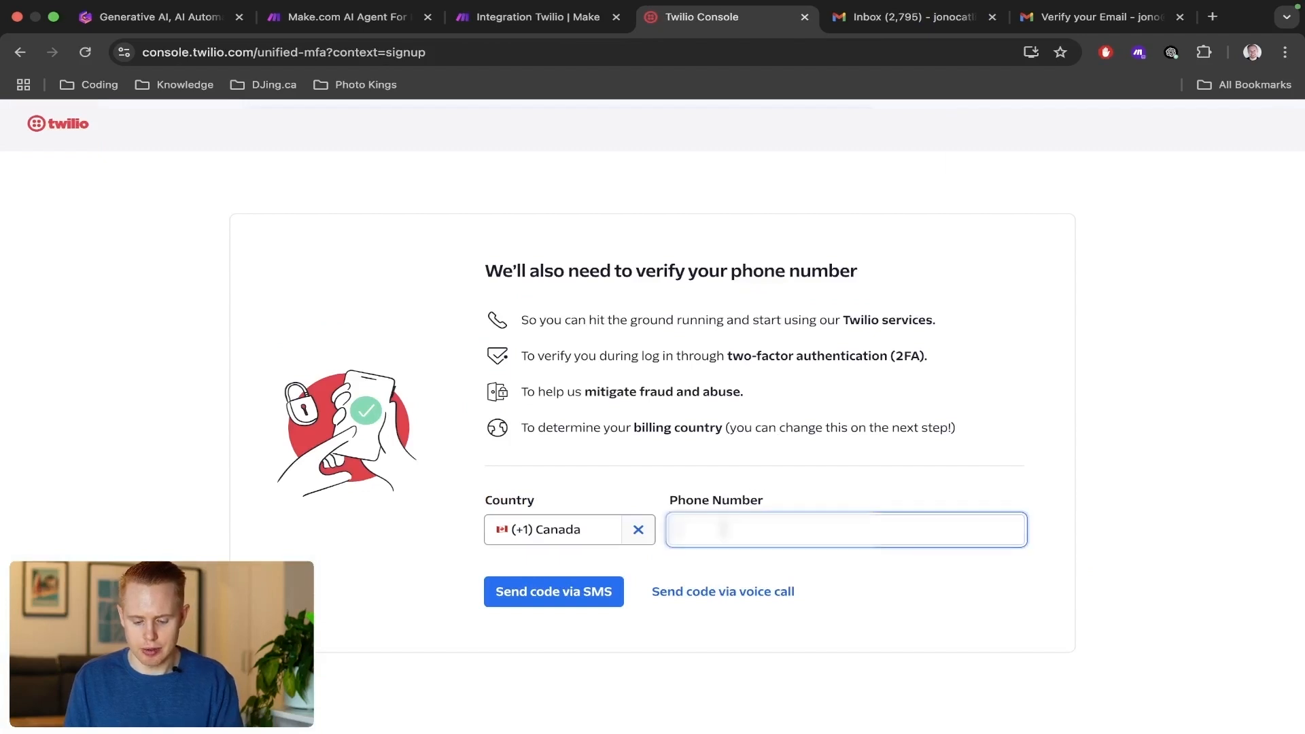
text(••••••••••)
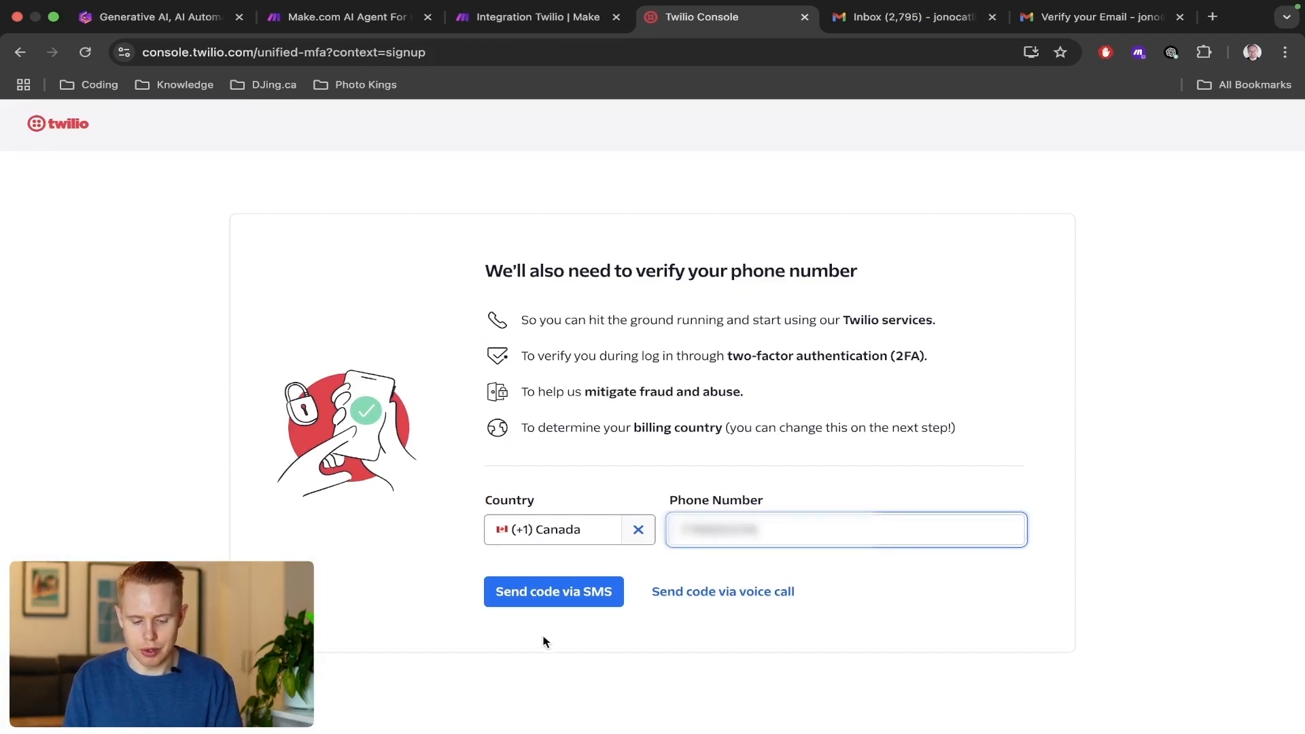
click(564, 605)
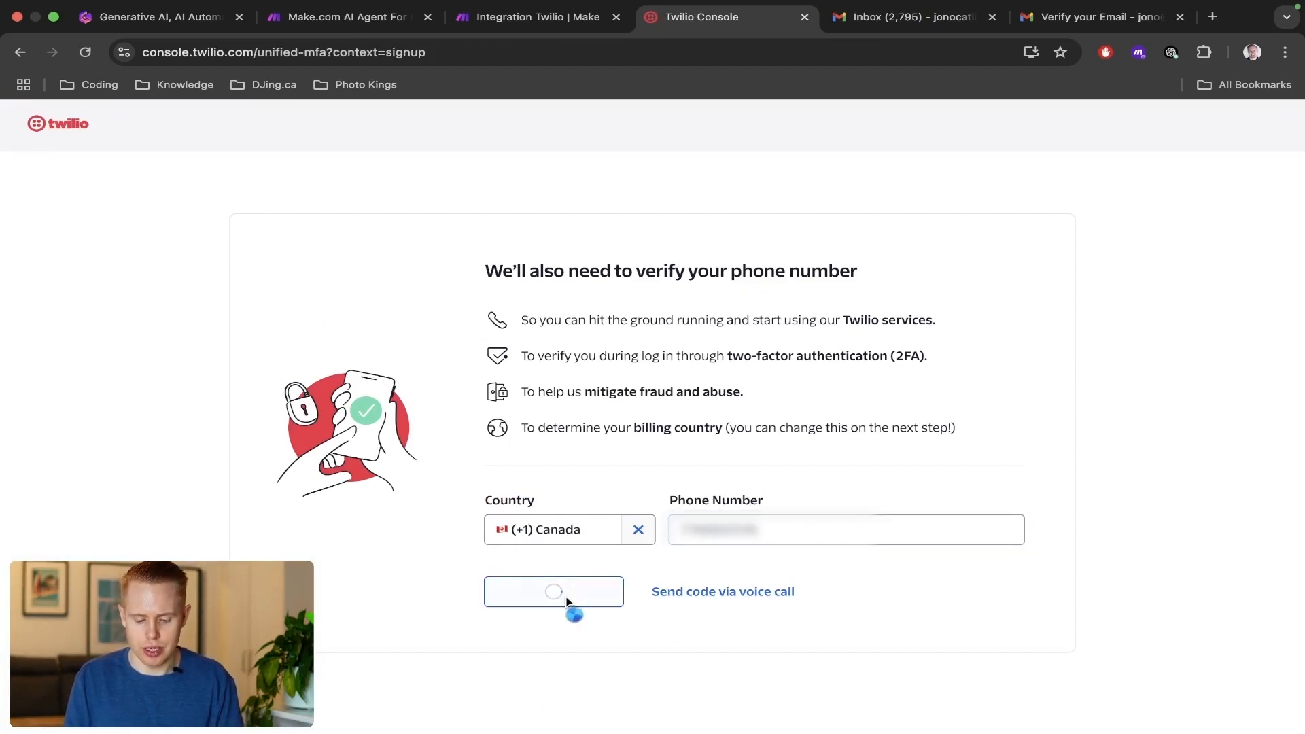
click(611, 405)
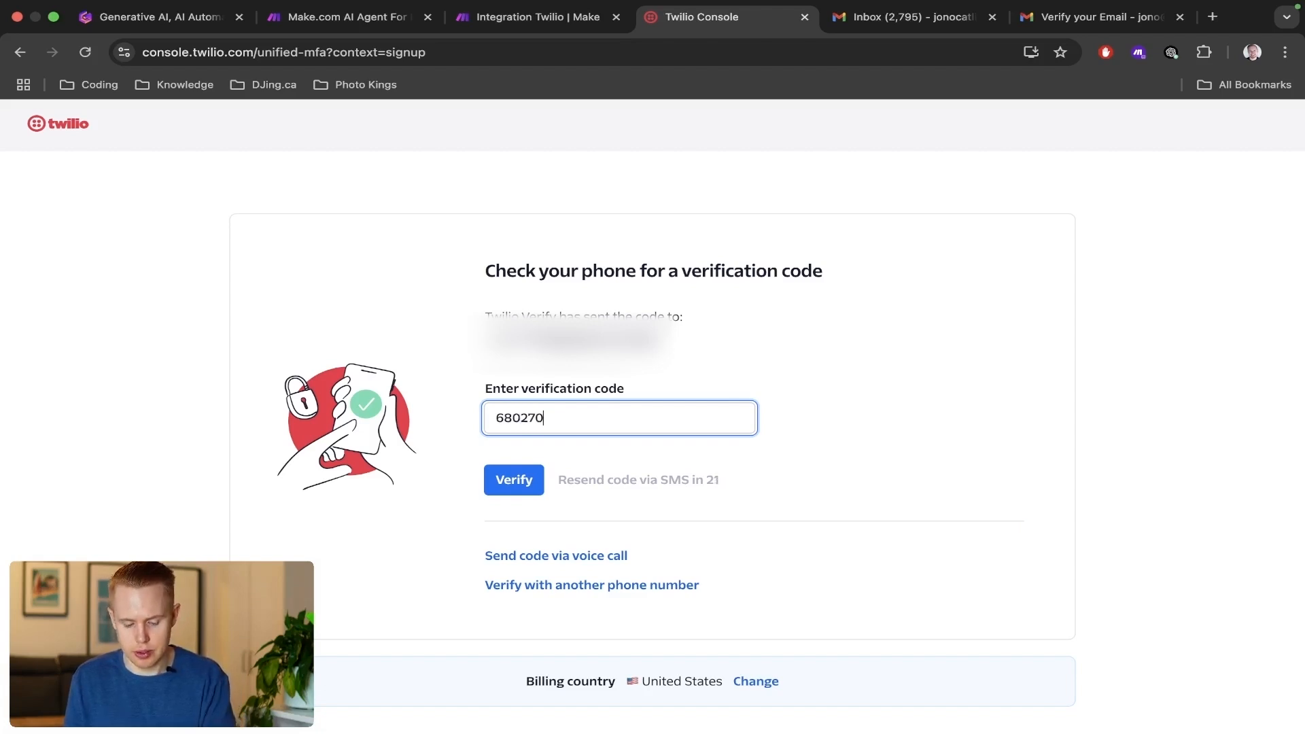
click(522, 484)
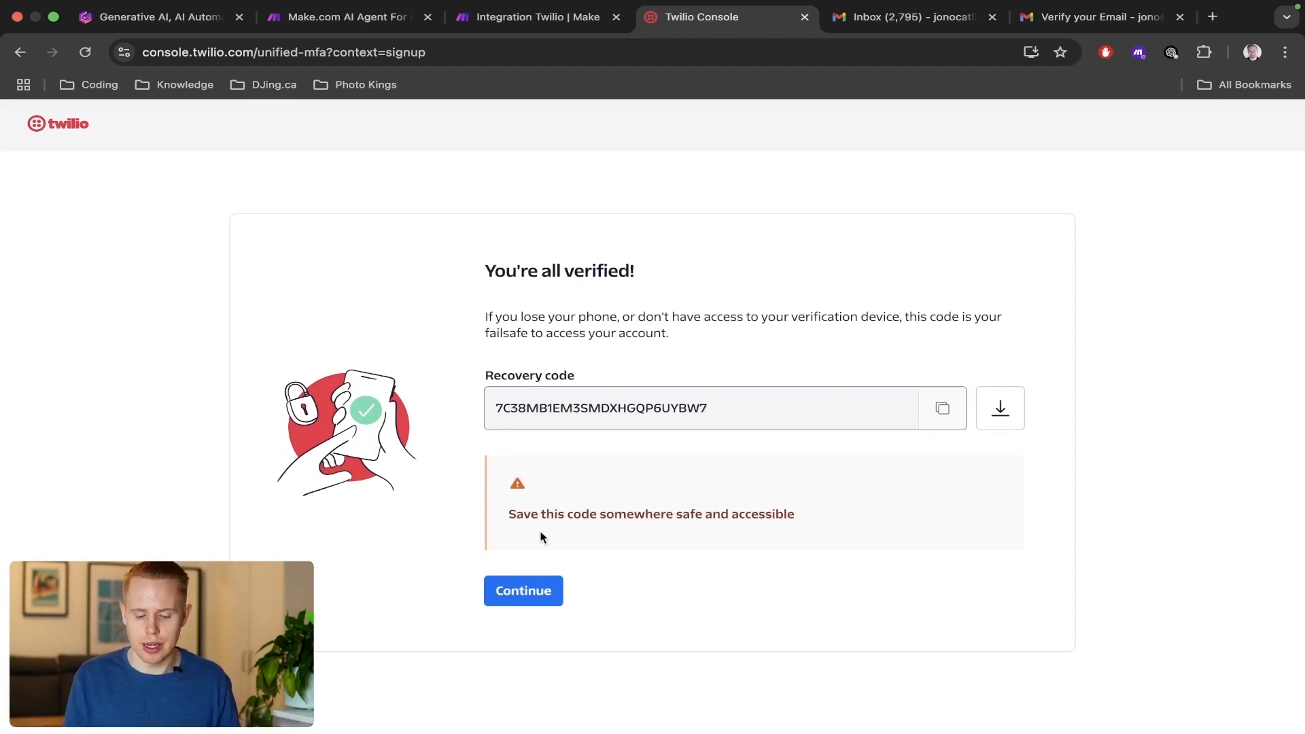
Copy the Twilio recovery code, paste it into a new browser tab, and return to continue to the Twilio console.
click(942, 408)
key(super+t)
key(super+v)
key(Return)
key(ctrl+shift+Tab)
key(ctrl+shift+Tab)
key(ctrl+shift+Tab)
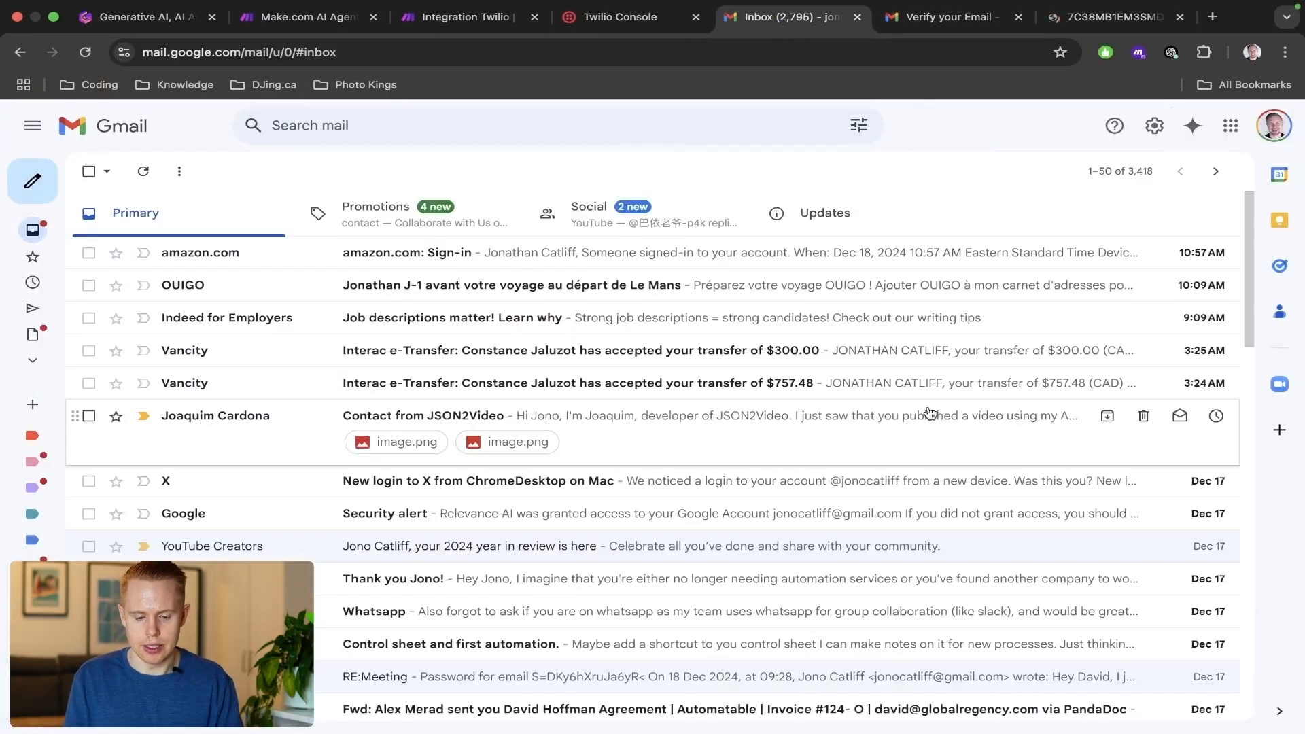
click(521, 598)
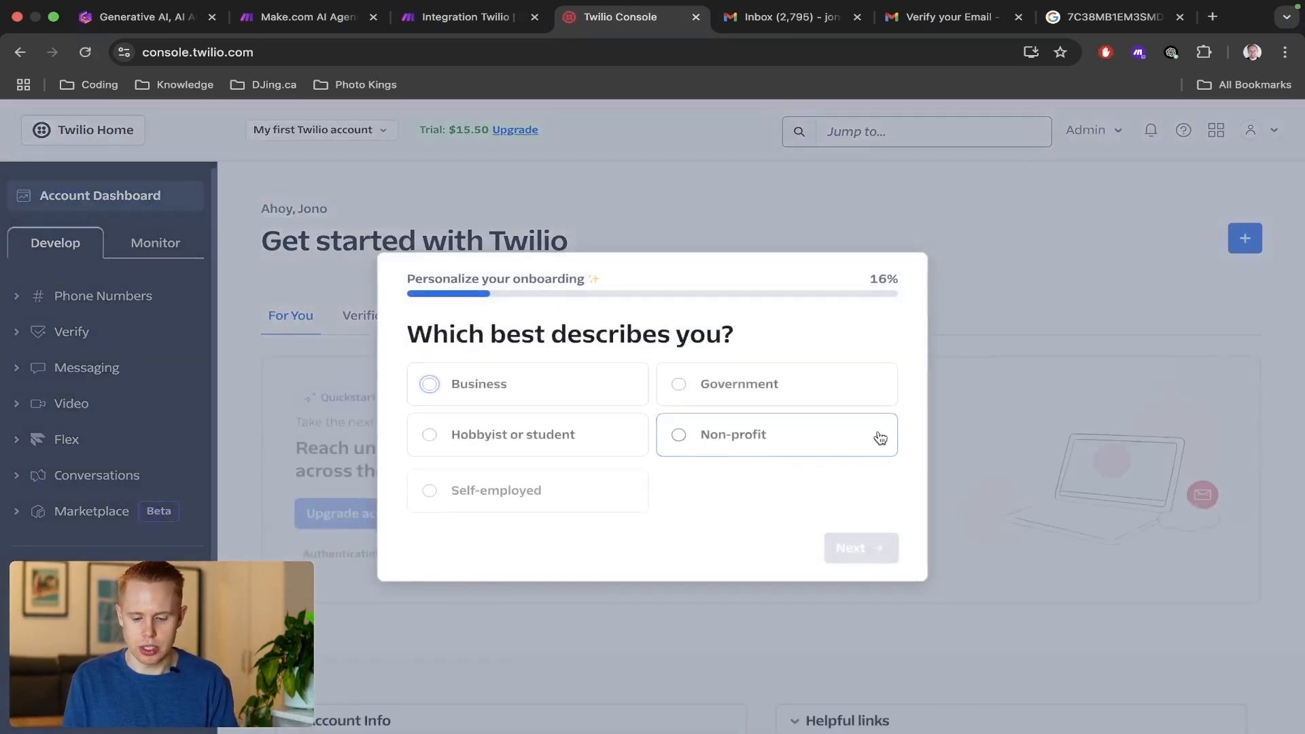
In the onboarding questionnaire, choose Self-employed as the description and Product manager as the role.
click(580, 483)
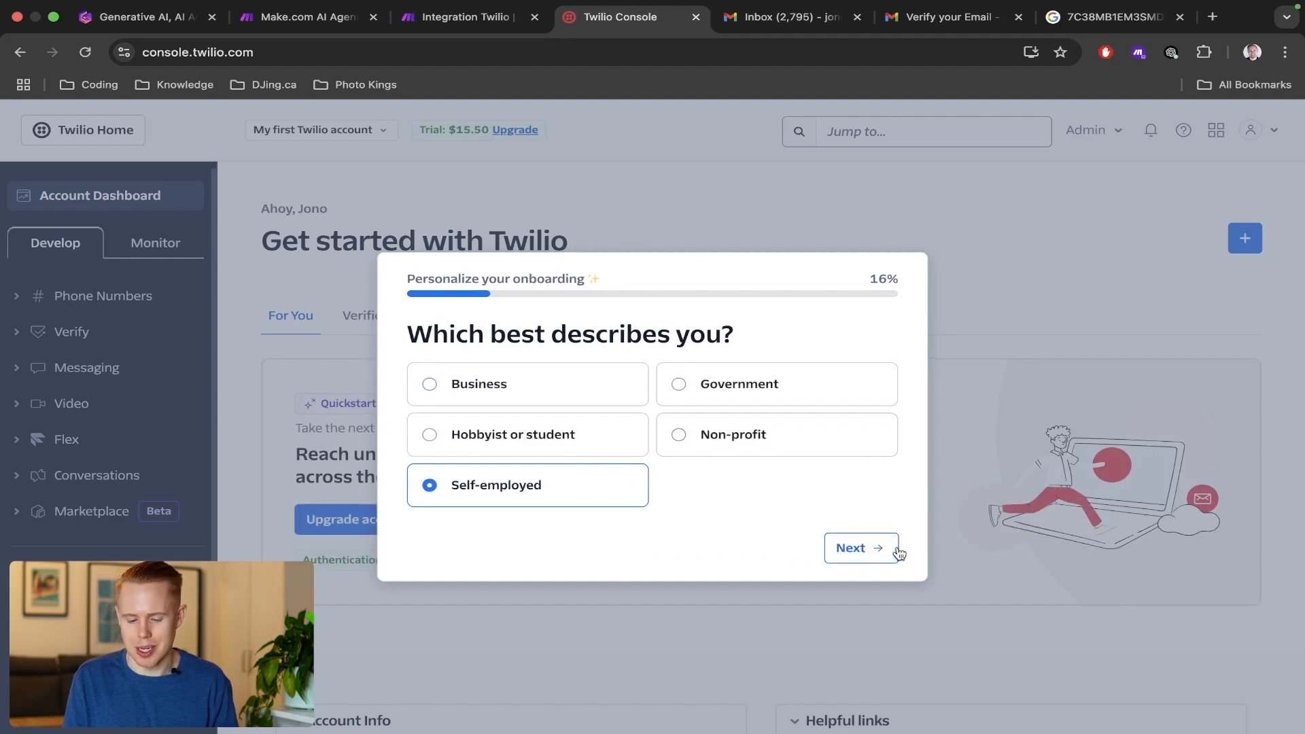
click(629, 454)
click(849, 548)
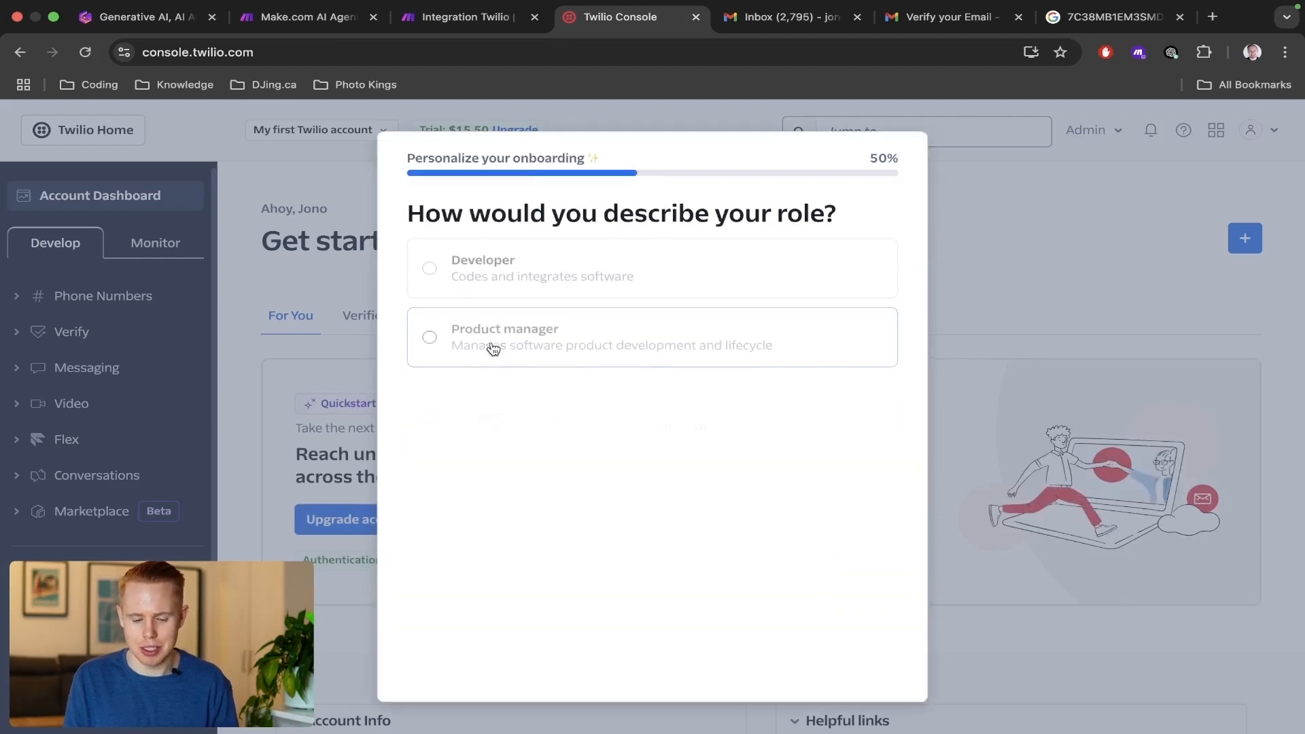
click(525, 362)
scroll(809, 681, down, 2)
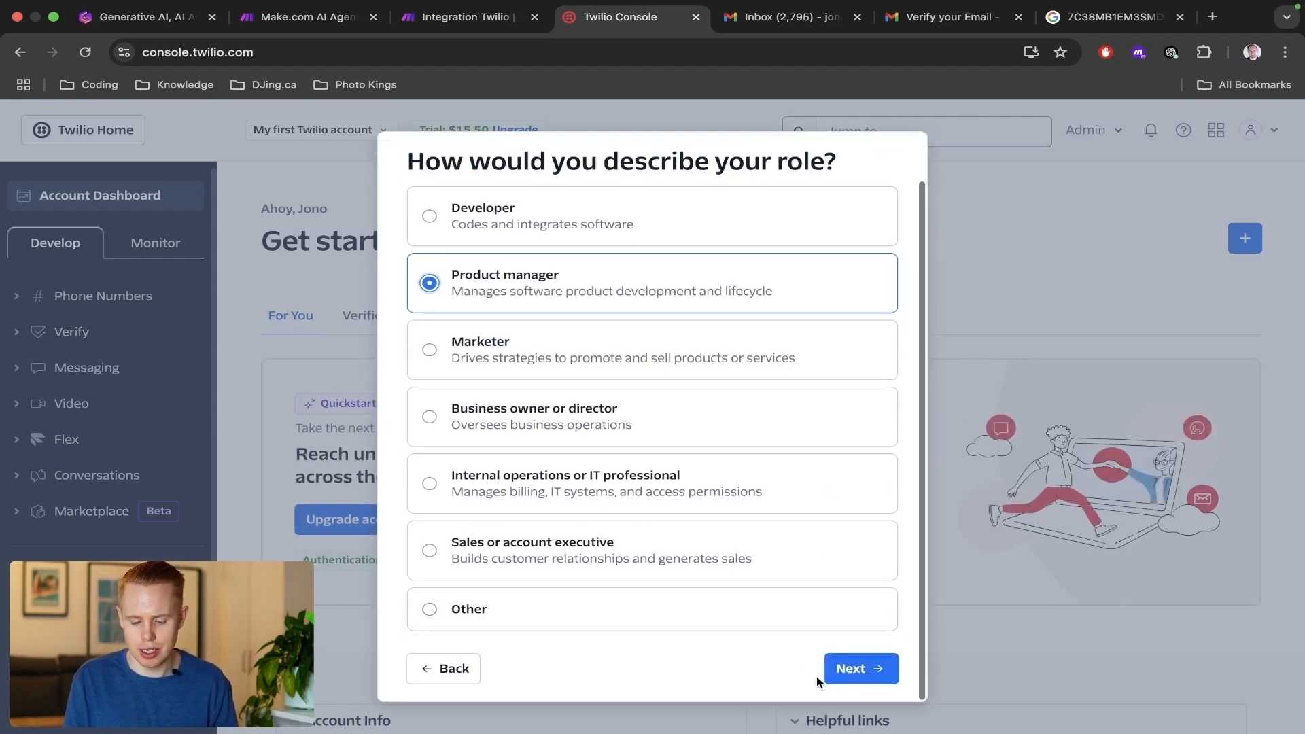
click(838, 668)
Continue the onboarding questionnaire and choose Notifications as what to build with Twilio.
click(670, 387)
click(826, 601)
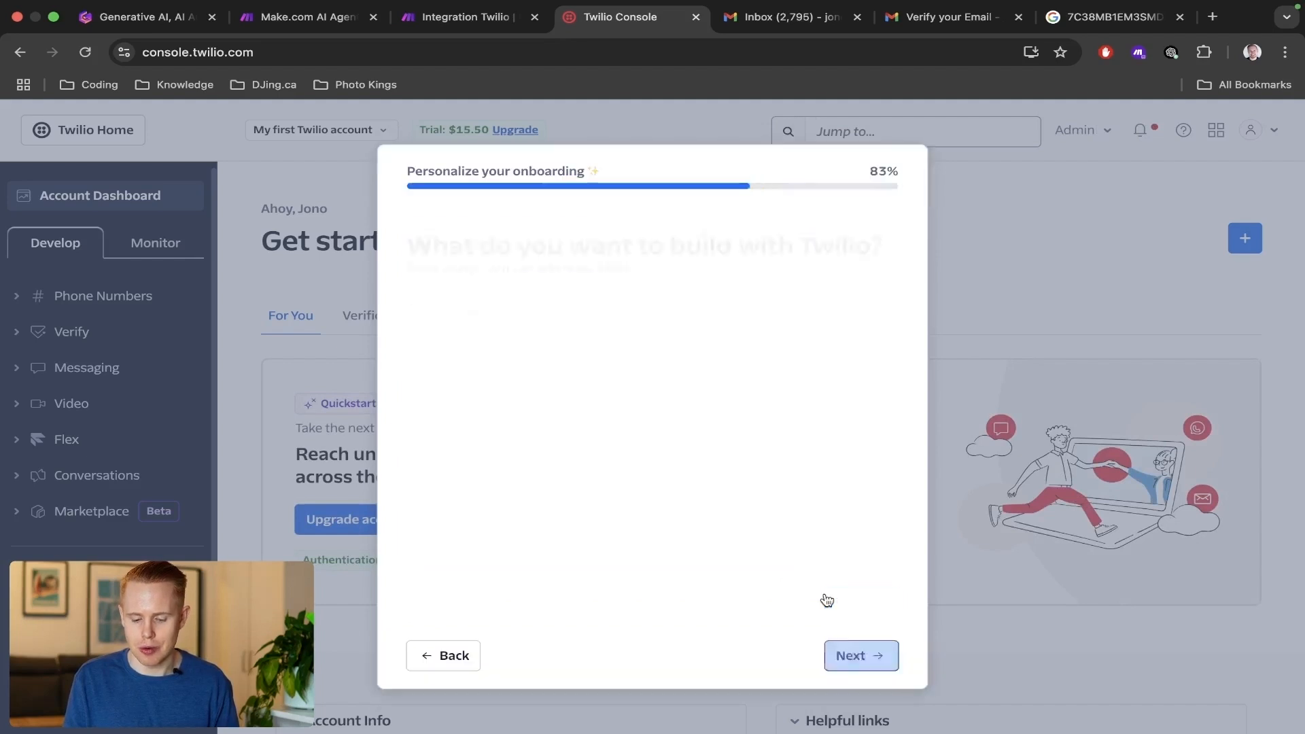
click(651, 376)
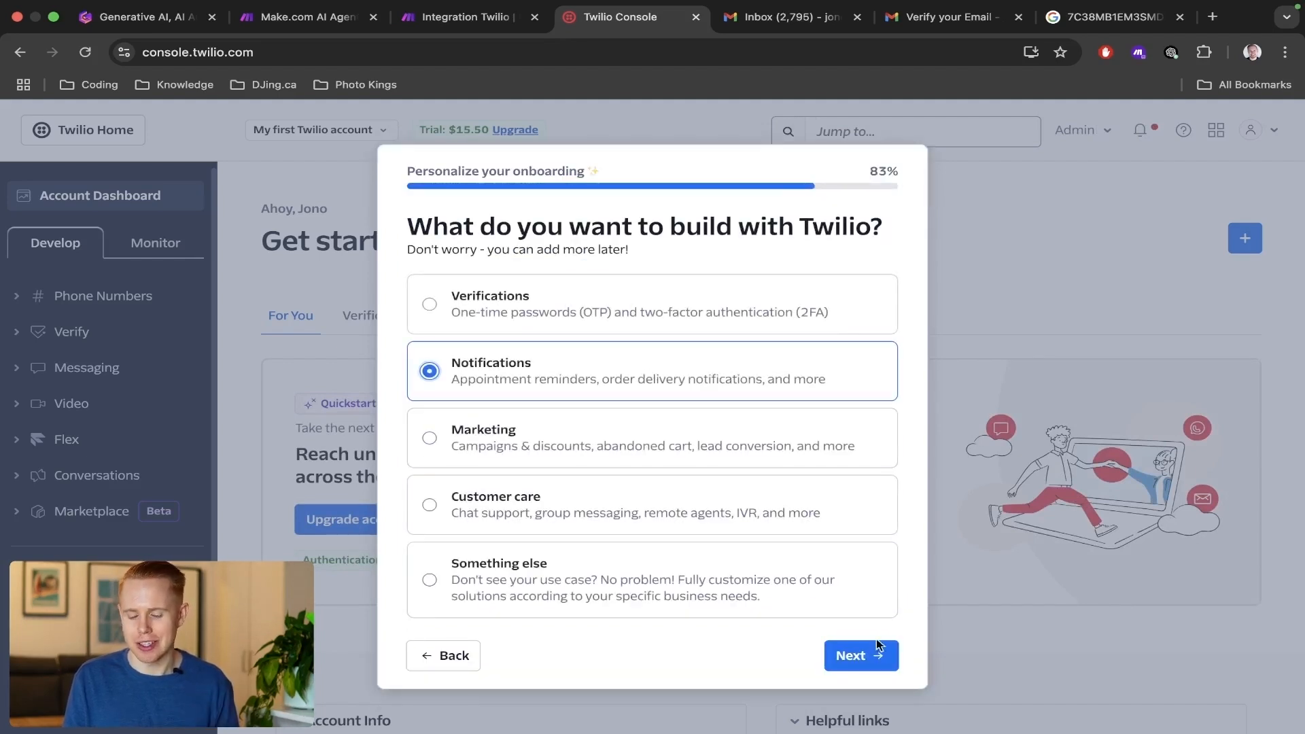
click(872, 673)
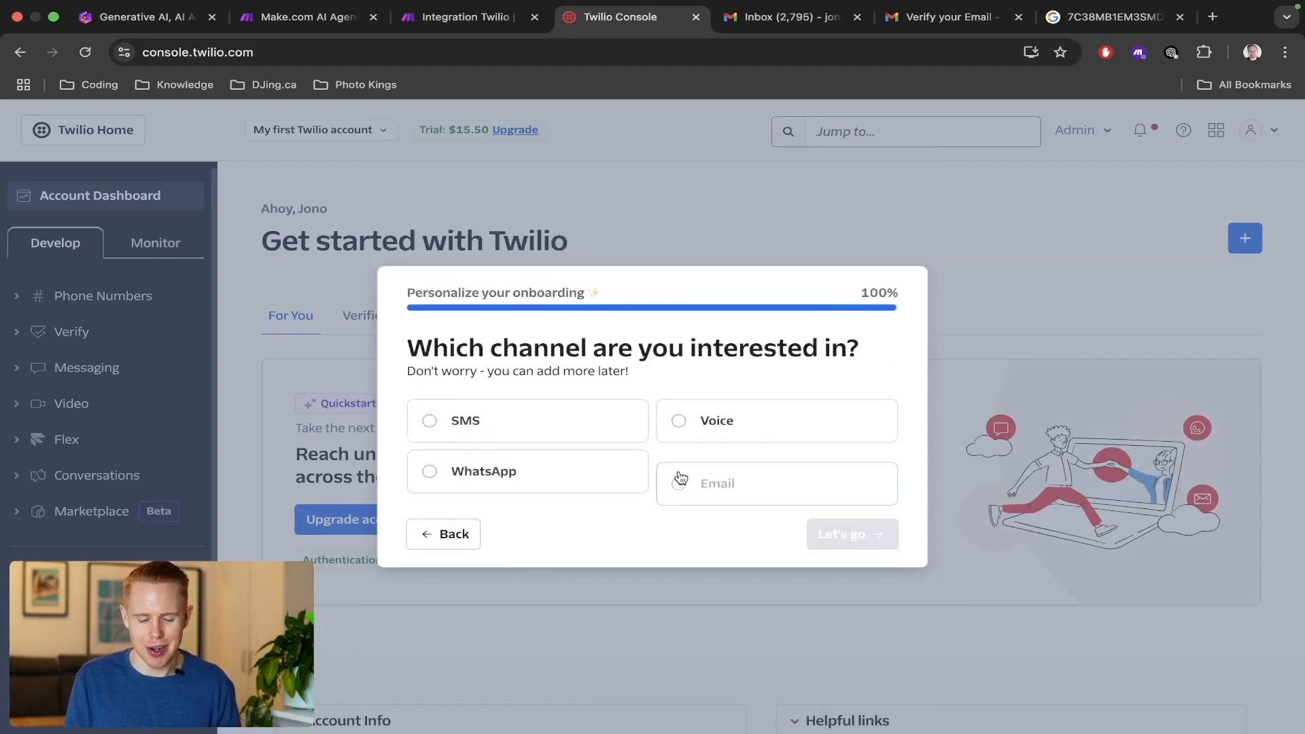
Choose SMS as the channel to finish the onboarding questionnaire, and get a trial phone number.
click(513, 422)
click(843, 537)
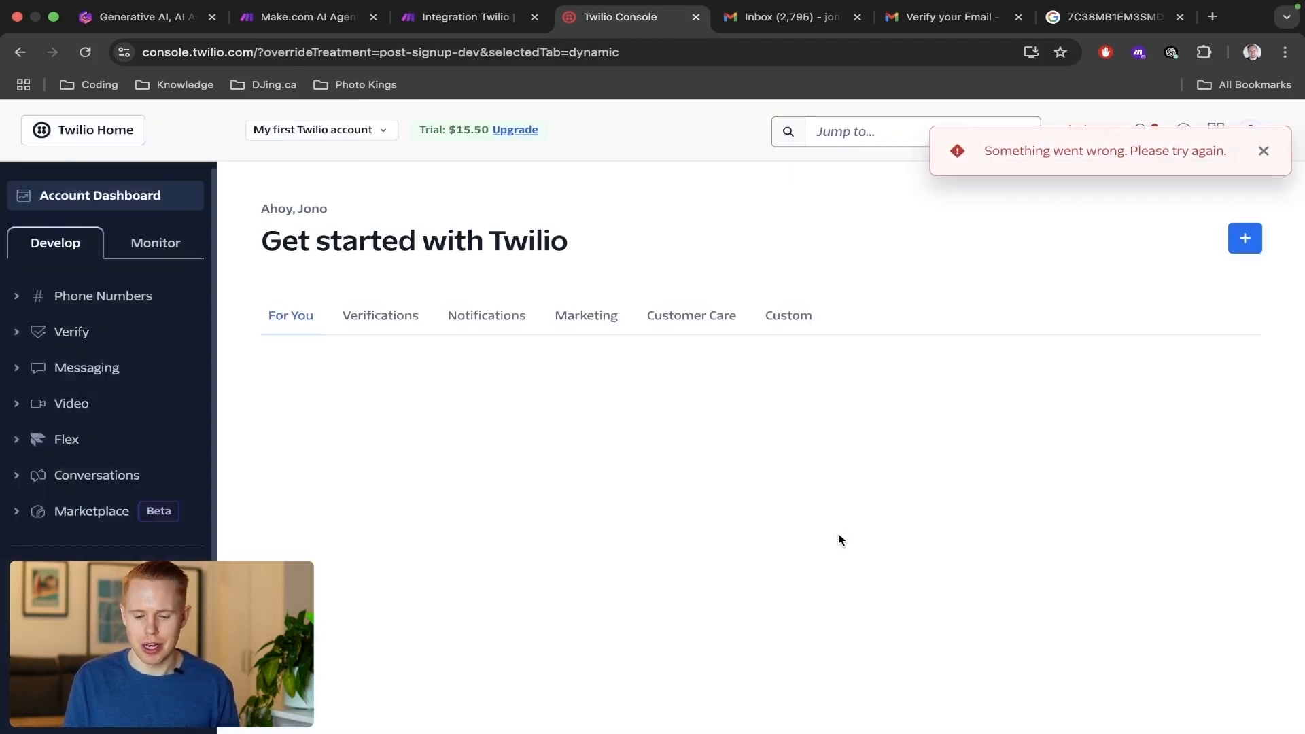
scroll(993, 416, down, 1)
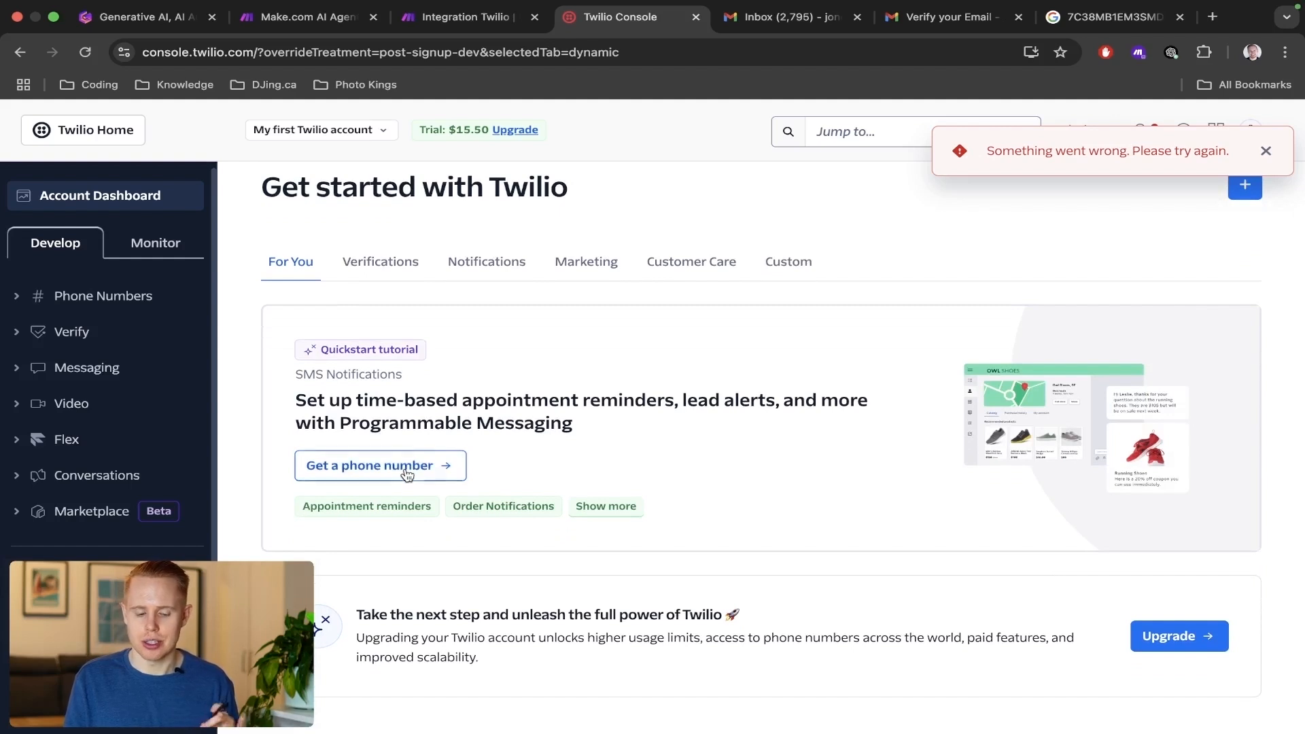
click(407, 472)
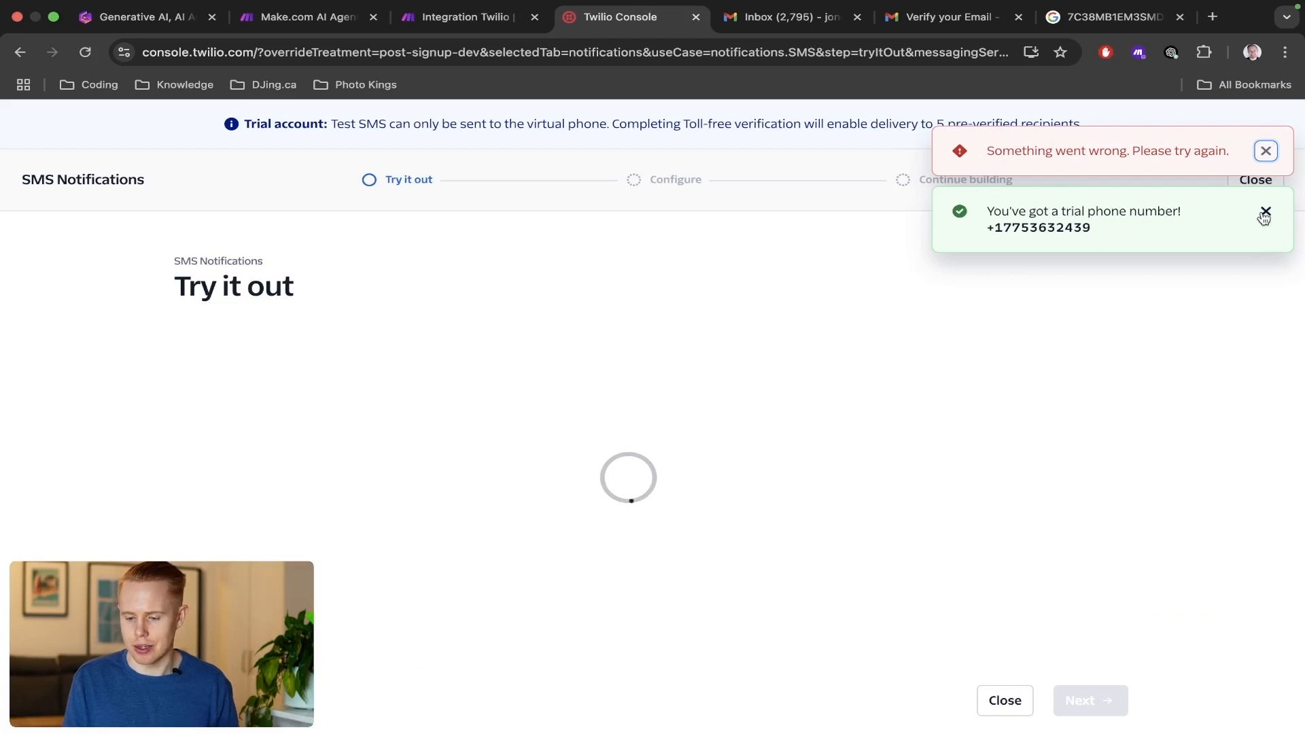
click(1266, 211)
click(1266, 152)
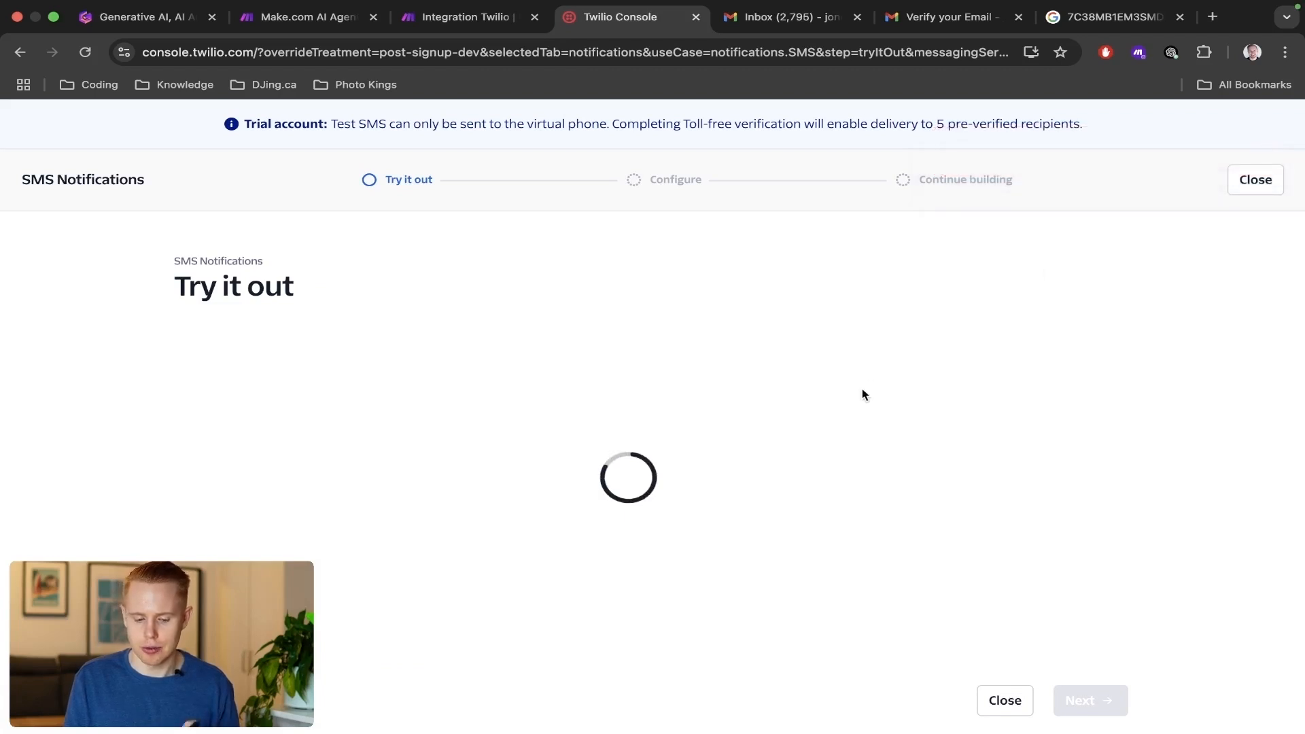
Move past the SMS Notifications Try it out stage without sending a message and close the setup at Configure.
scroll(353, 508, down, 3)
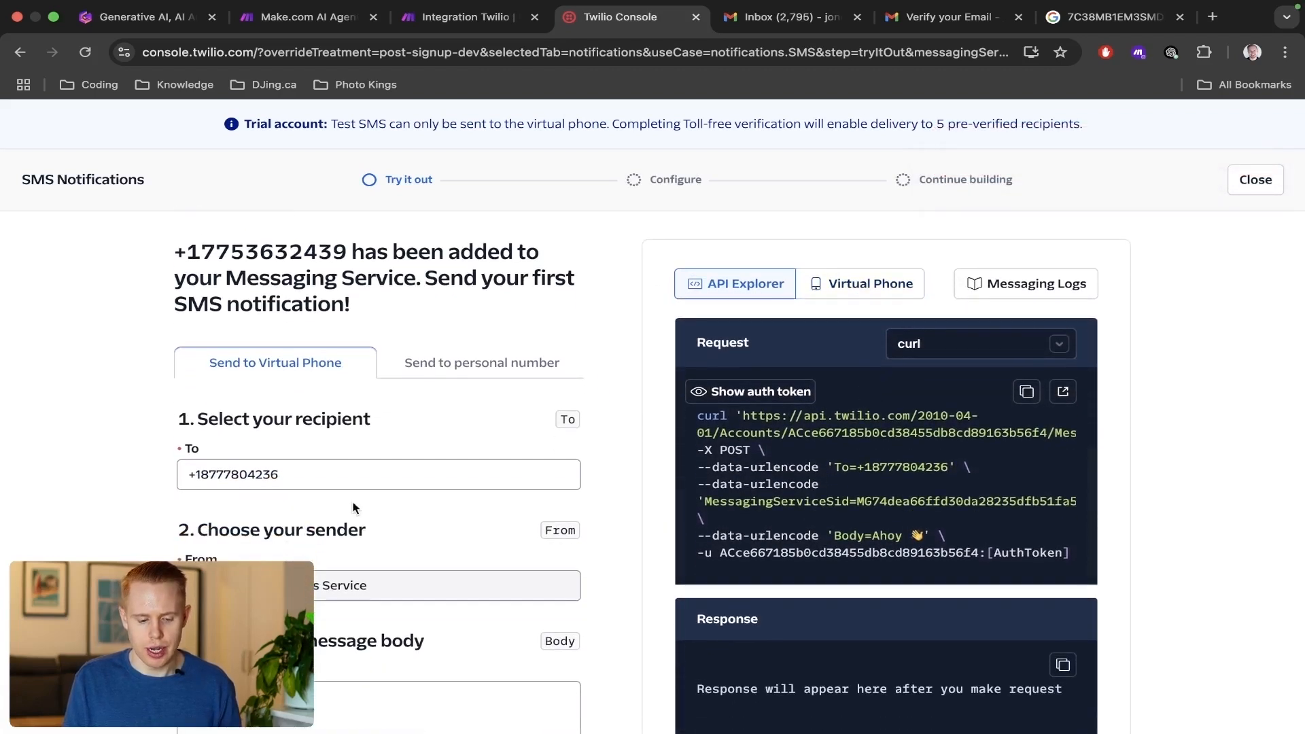
scroll(324, 503, down, 5)
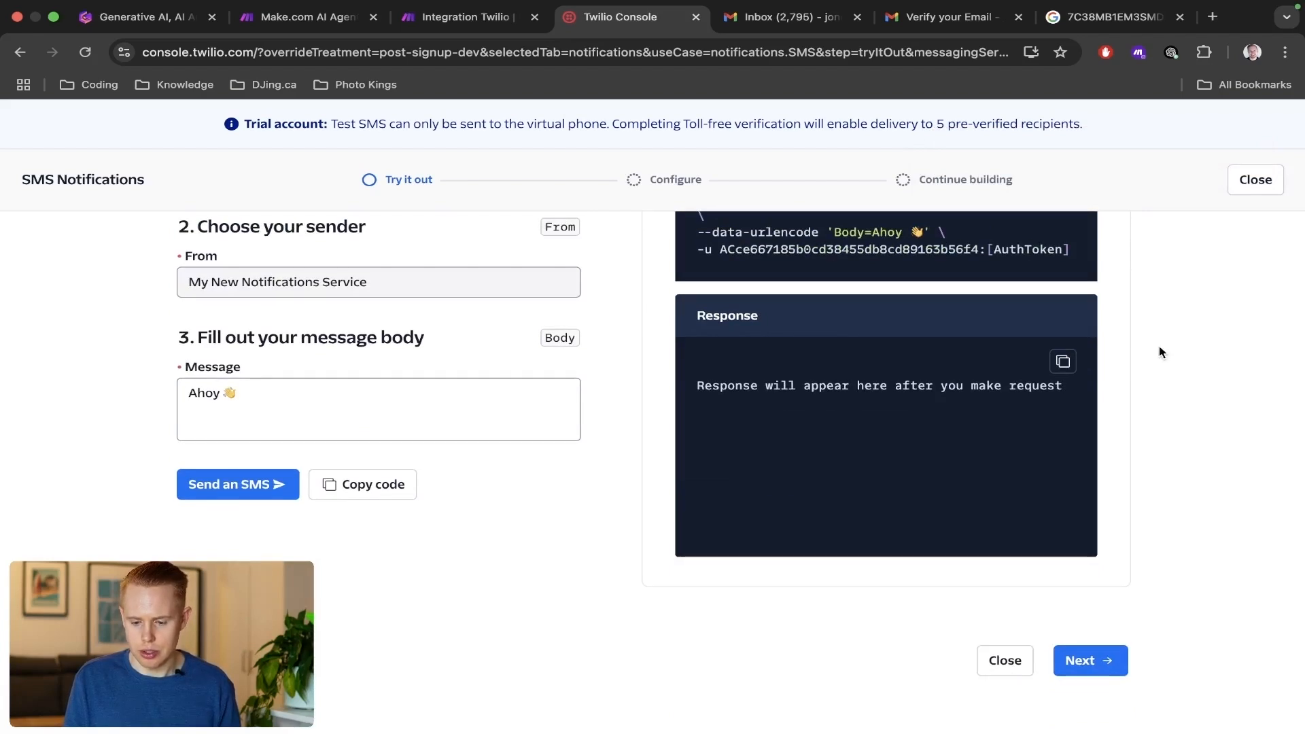
click(1092, 661)
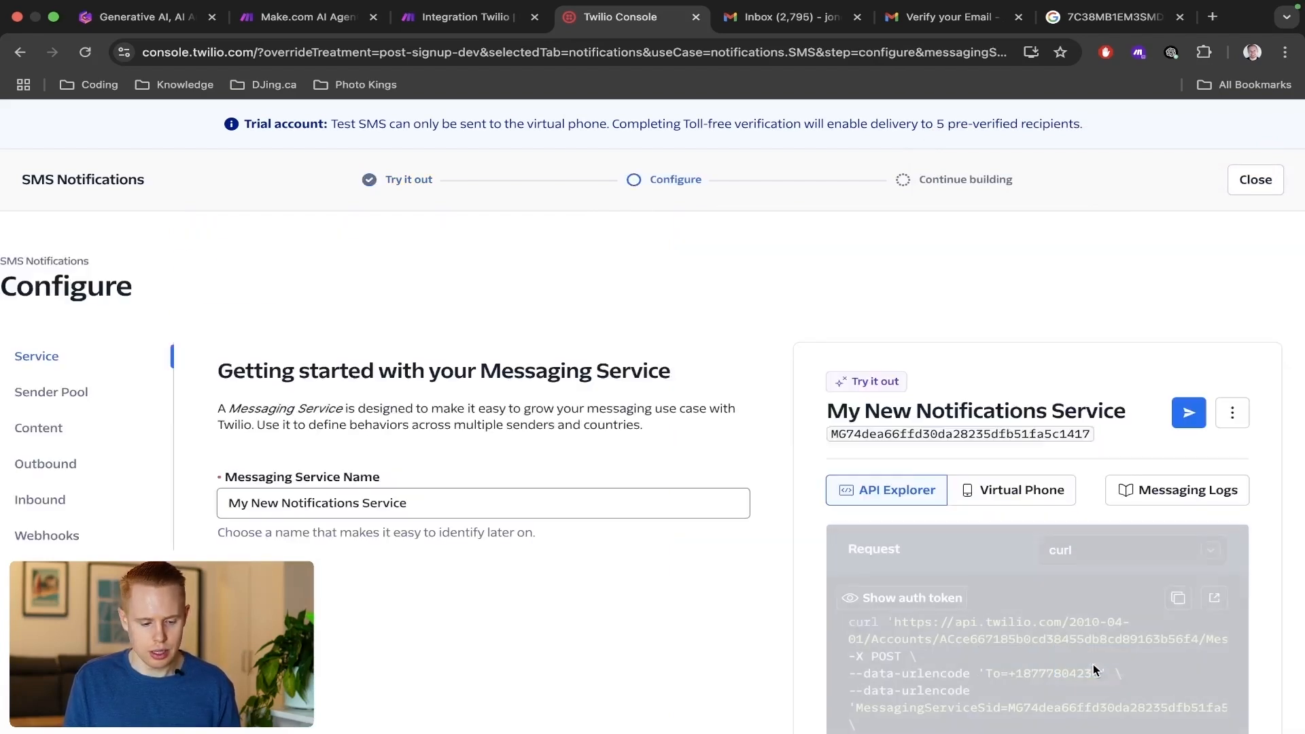
scroll(877, 487, down, 8)
scroll(877, 487, up, 8)
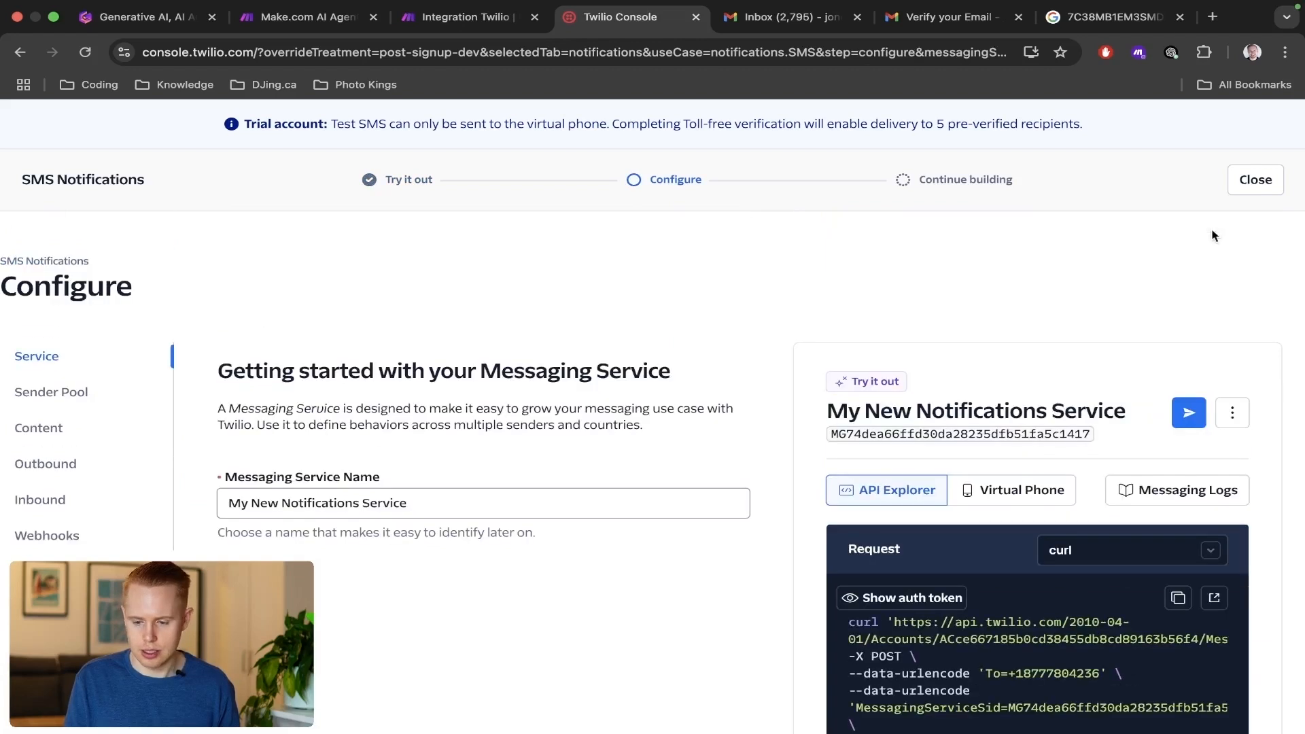
click(1255, 181)
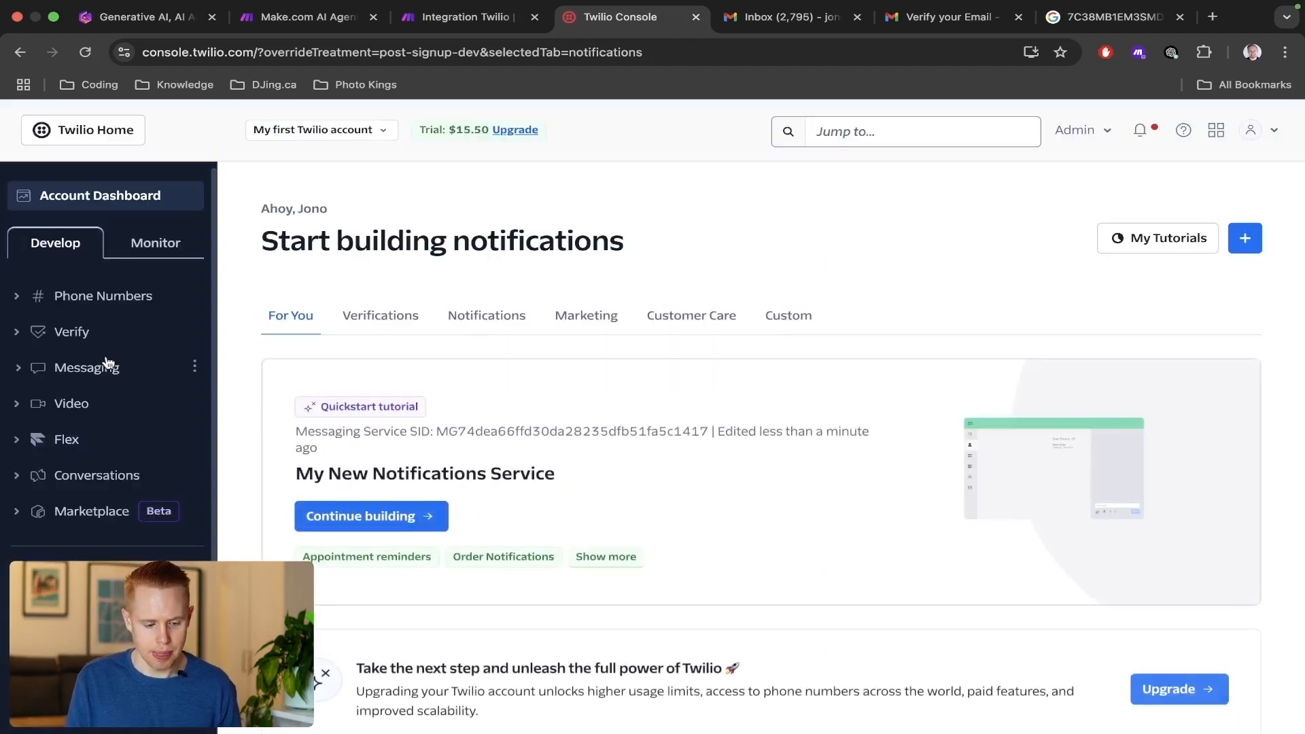
Expand the phone number management options and locate the Account Info section on the Twilio dashboard.
click(104, 300)
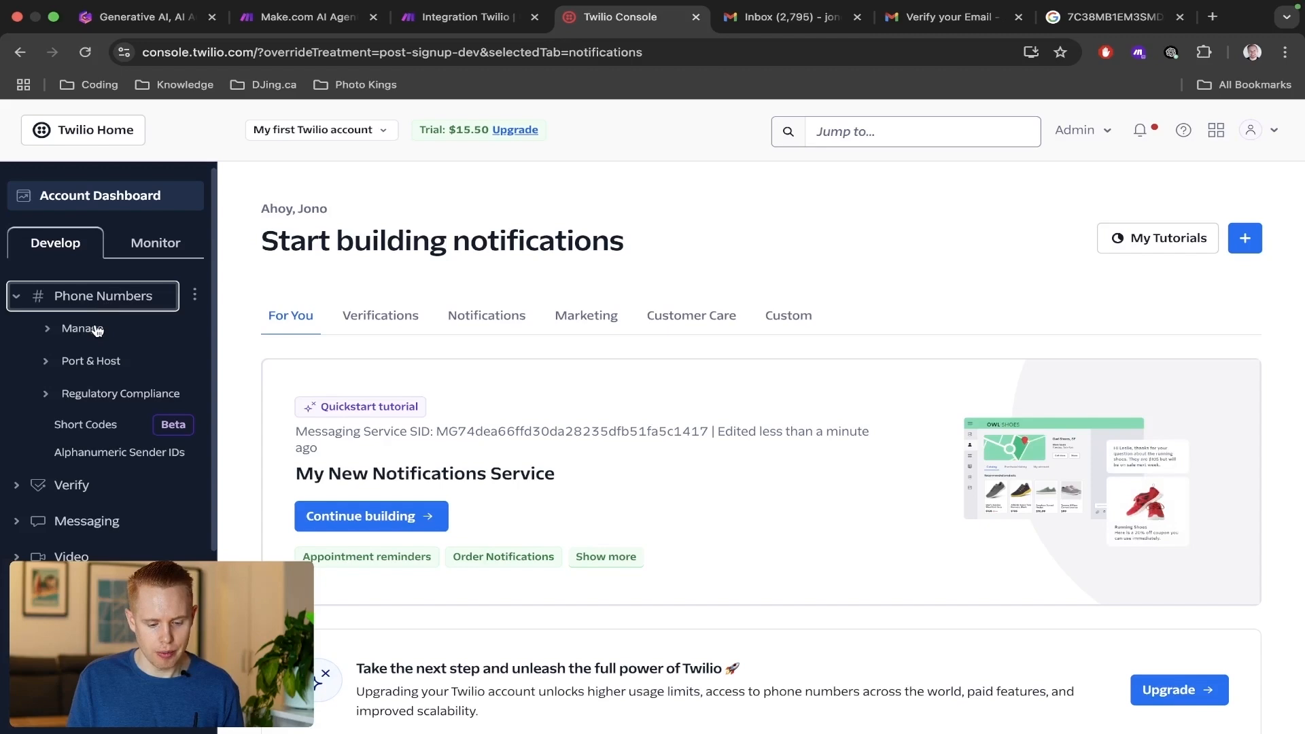
click(97, 330)
scroll(670, 486, down, 8)
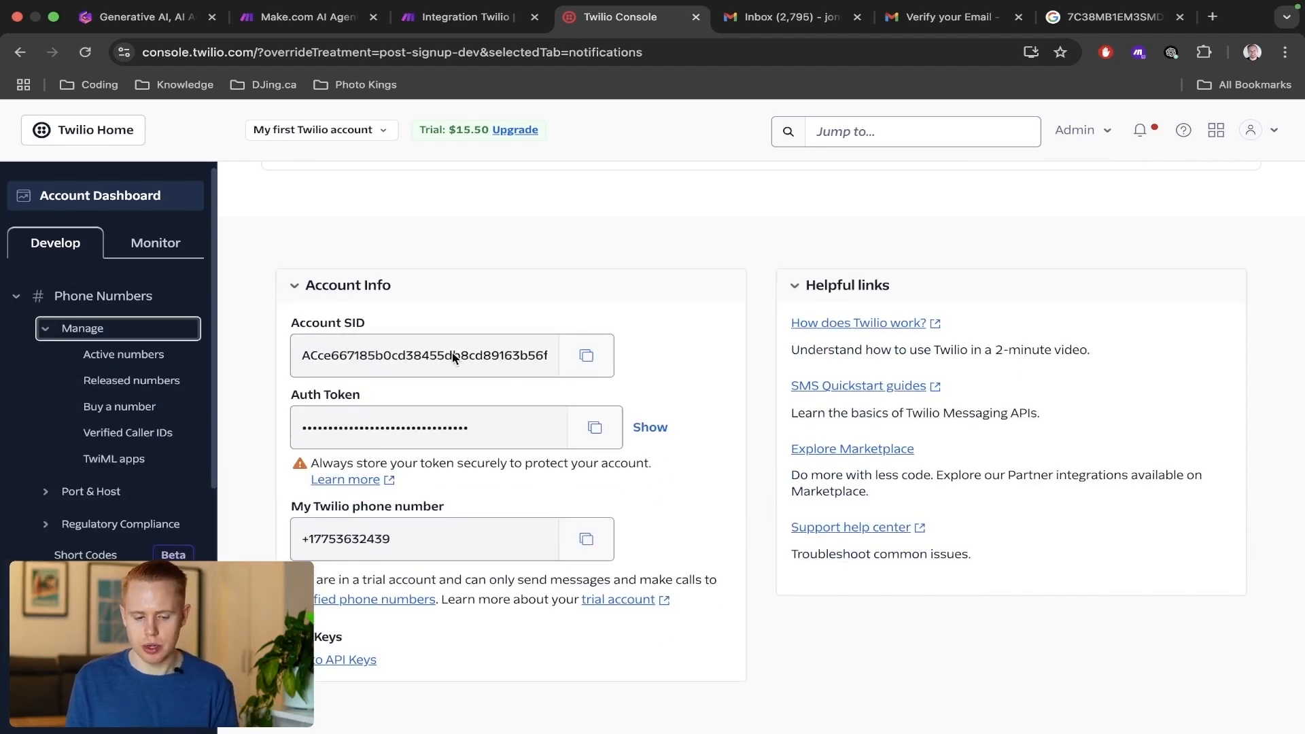
scroll(451, 359, up, 8)
scroll(436, 502, down, 5)
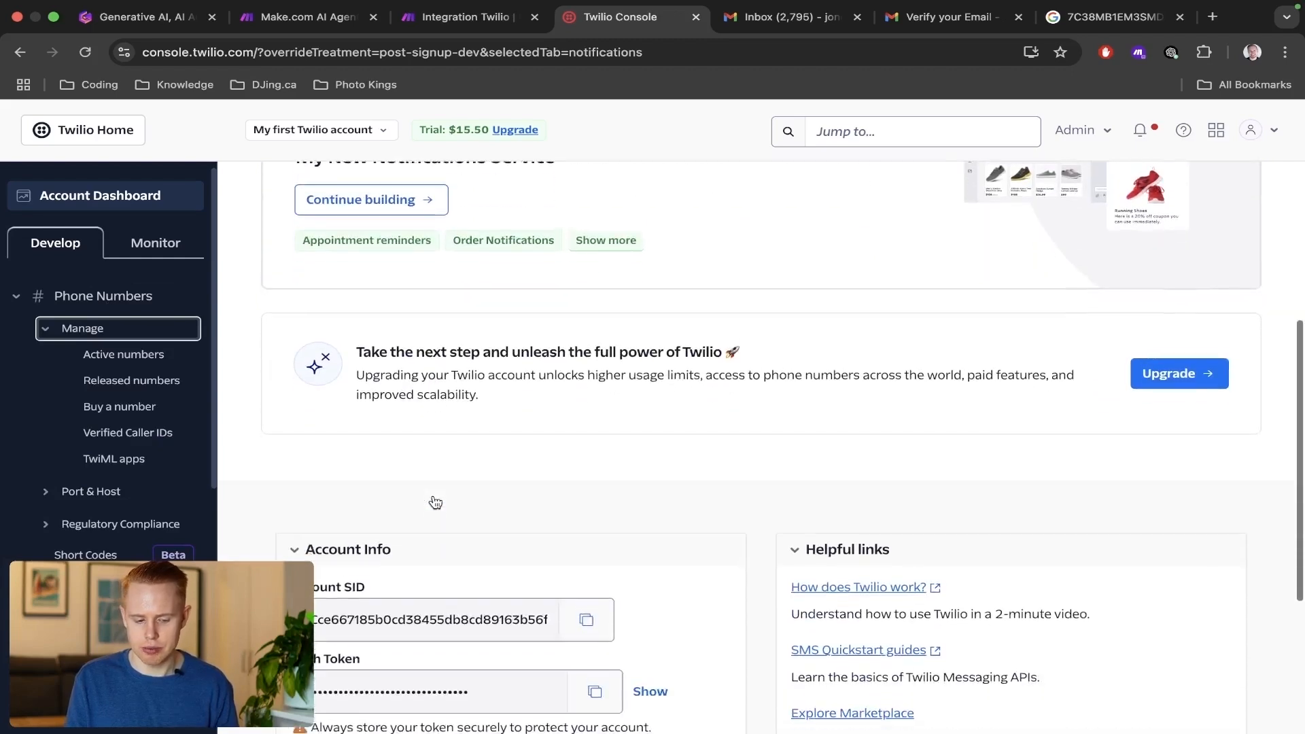
scroll(433, 502, down, 3)
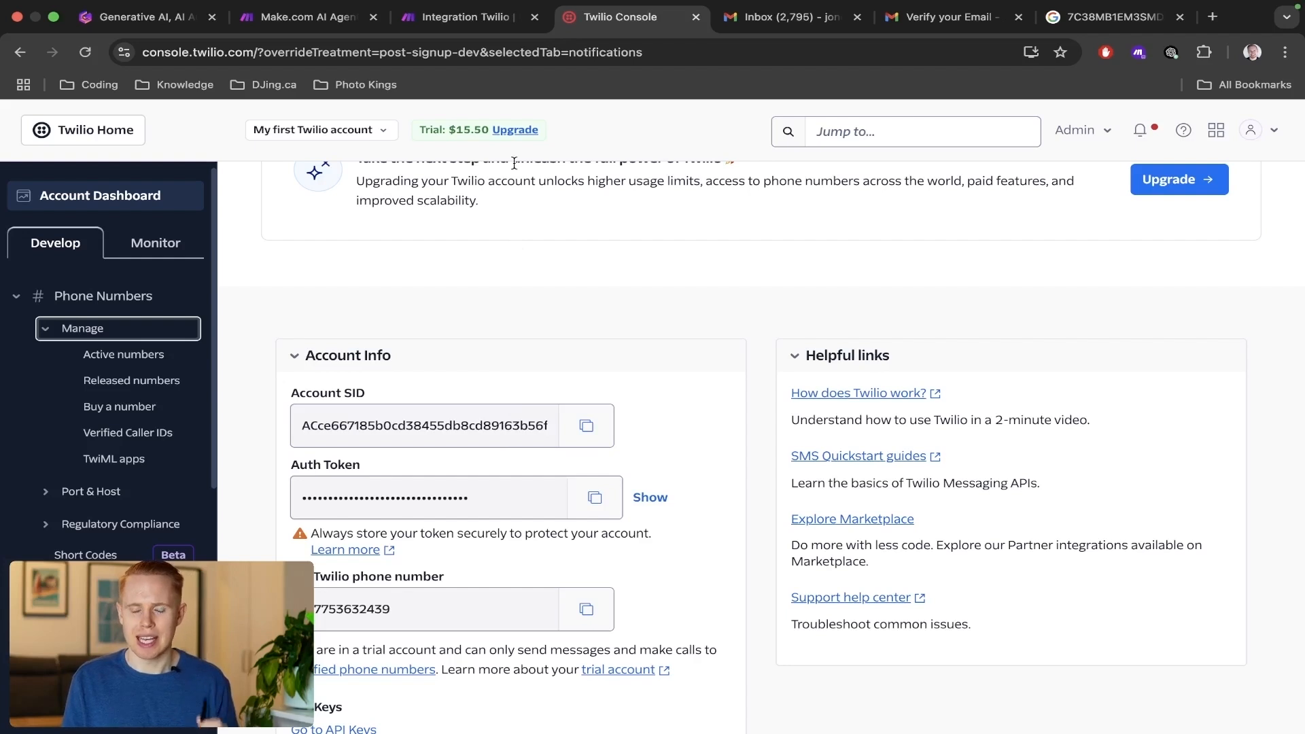
Switch to the Make.com scenario and start a new Twilio connection named Test Automatable.
click(481, 17)
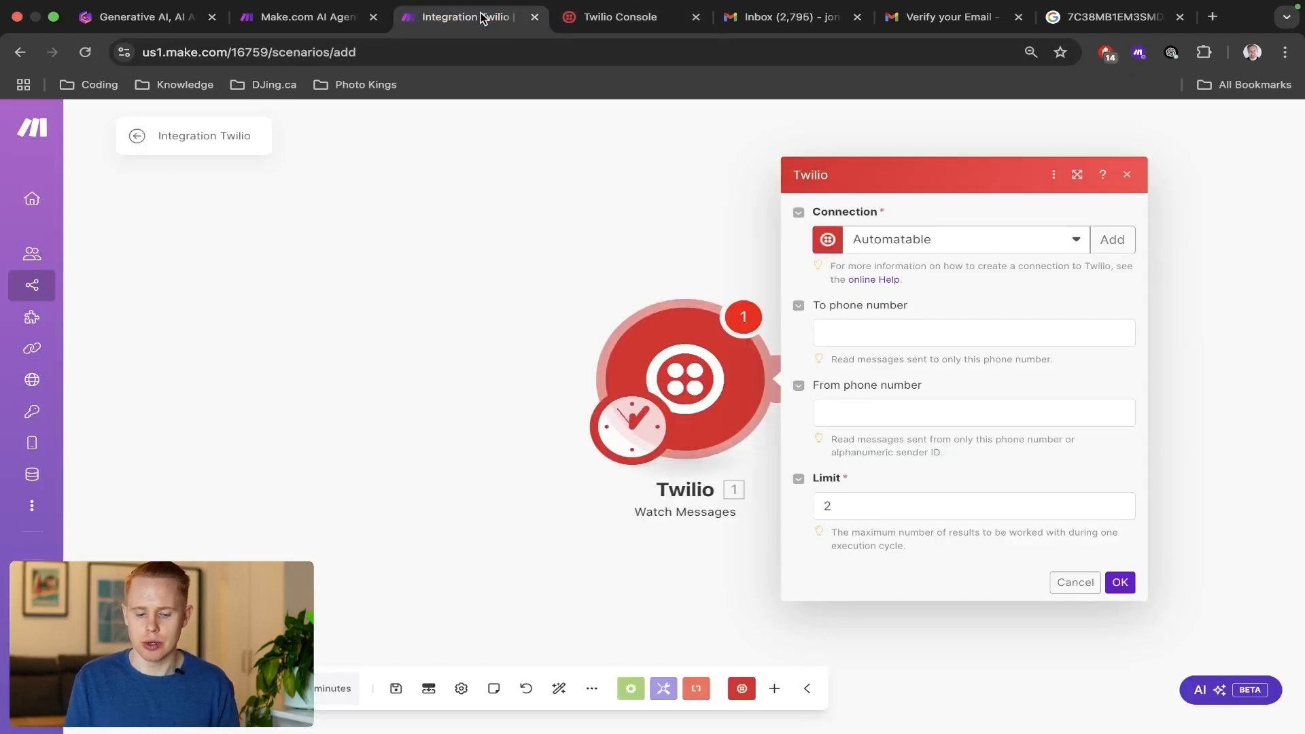
click(1106, 242)
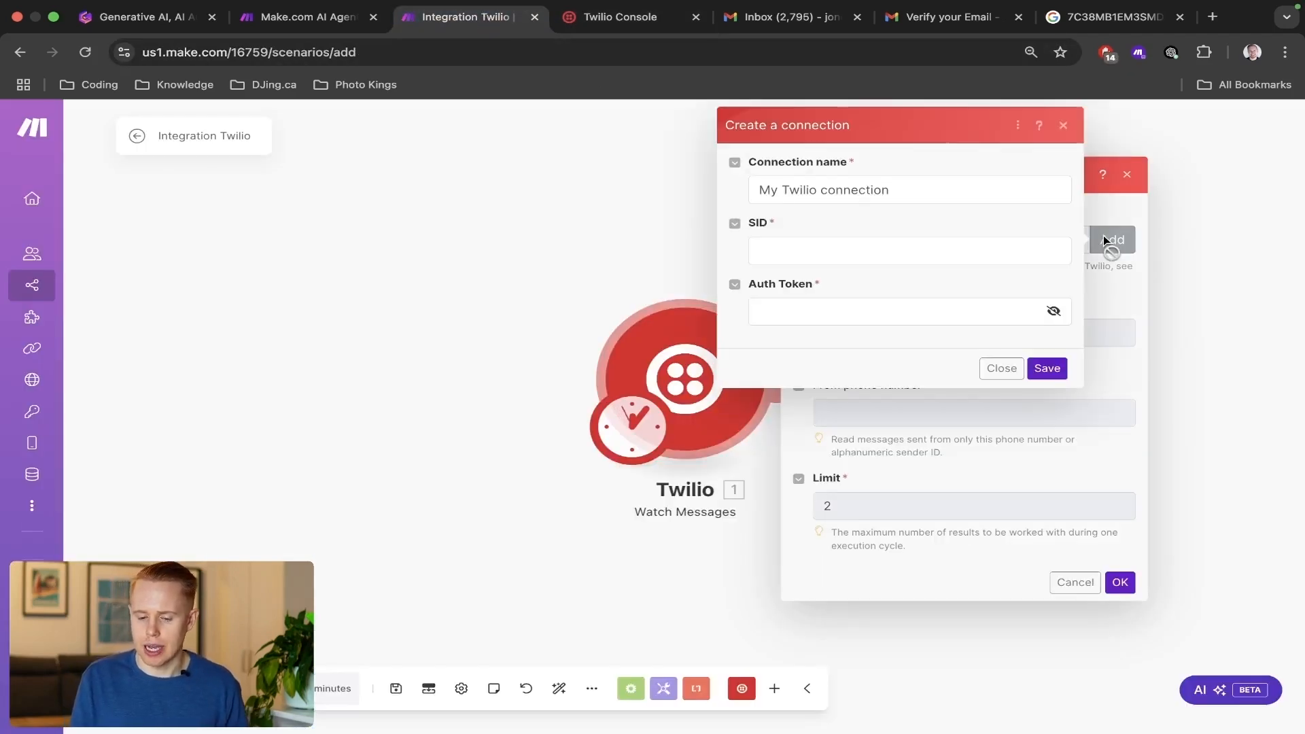
triple_click(877, 193)
text(Test Aut)
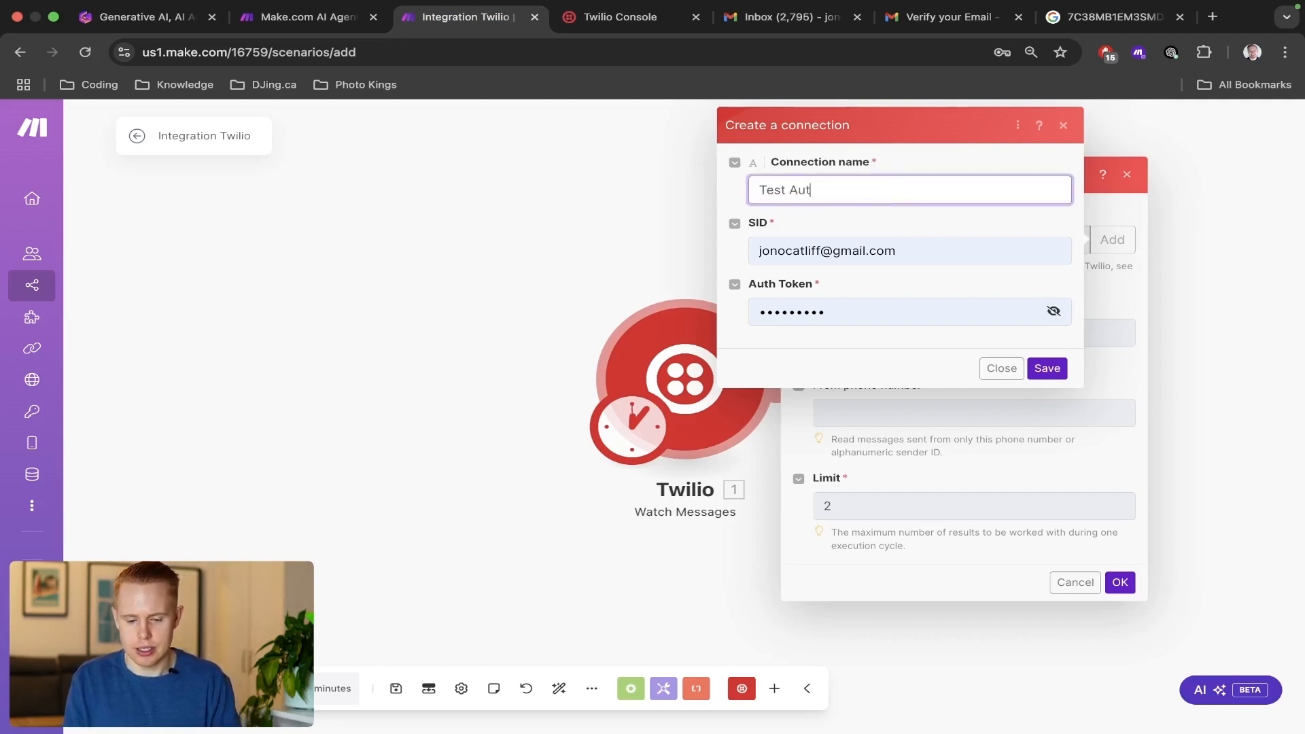
text(omtat)
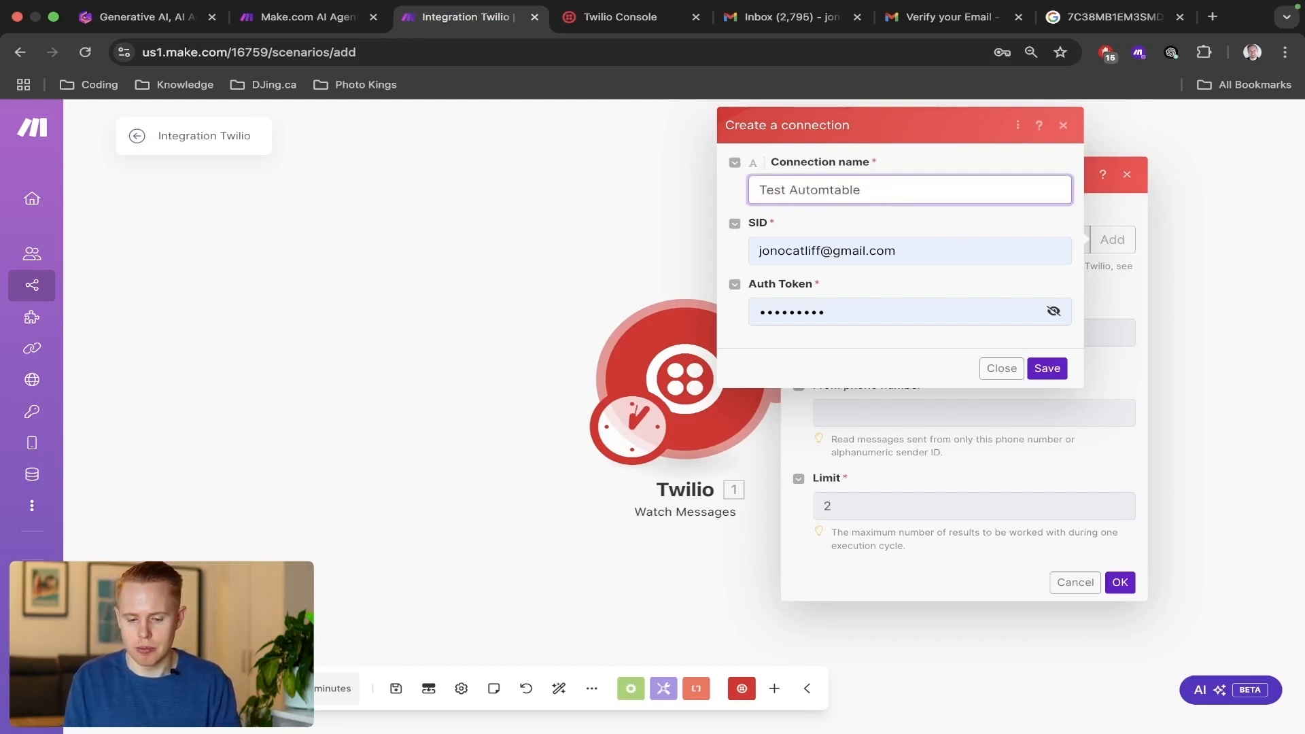
text(a)
key(Tab)
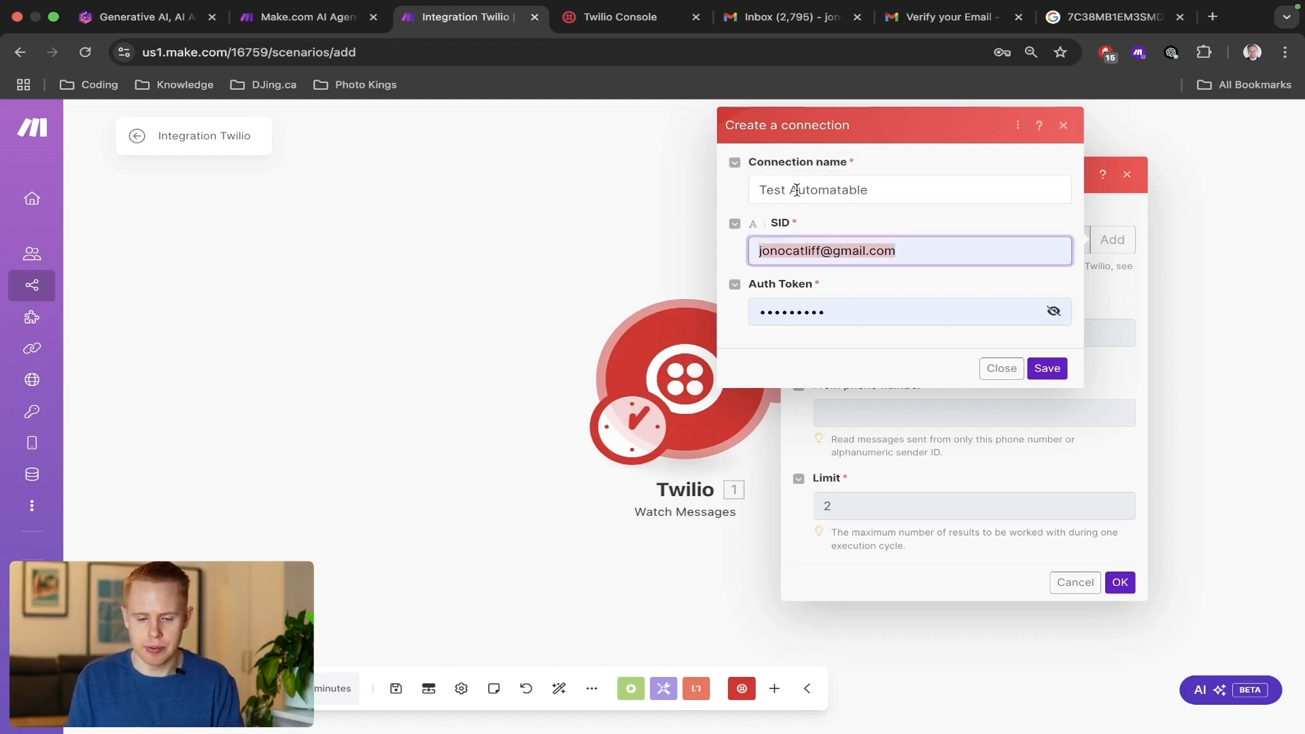
Copy the Account SID from the Twilio console into the new connection's SID field.
key(ctrl+Tab)
click(587, 425)
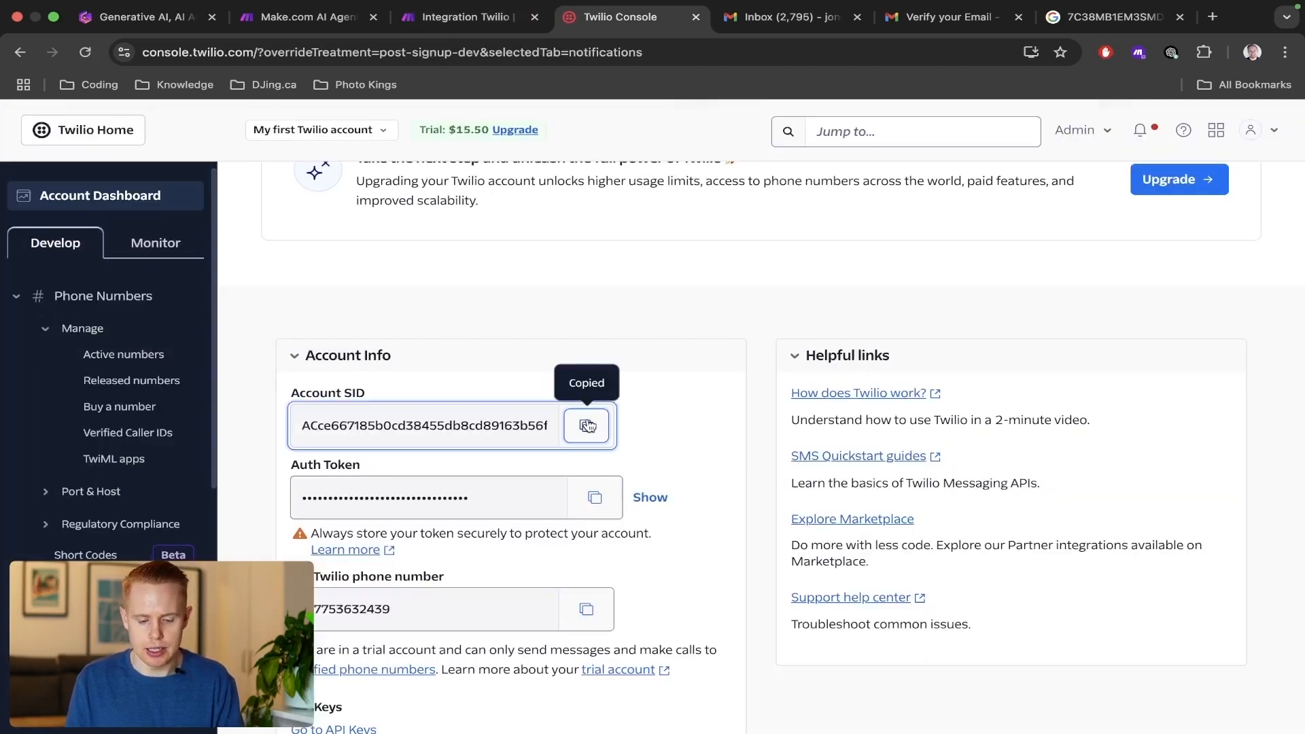
key(ctrl+shift+Tab)
key(ctrl+v)
Copy the Auth Token from the Twilio console into the new connection and save the connection.
key(ctrl+Tab)
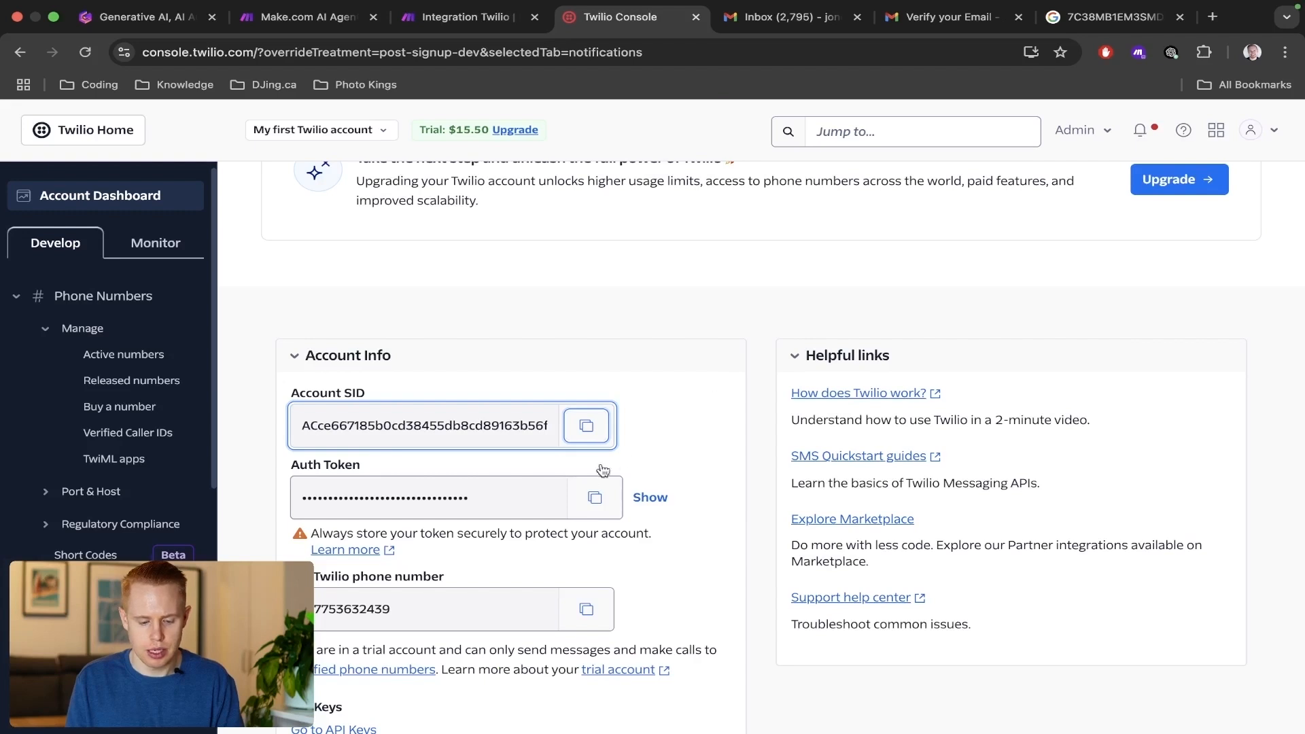
click(595, 498)
key(ctrl+shift+Tab)
key(Tab)
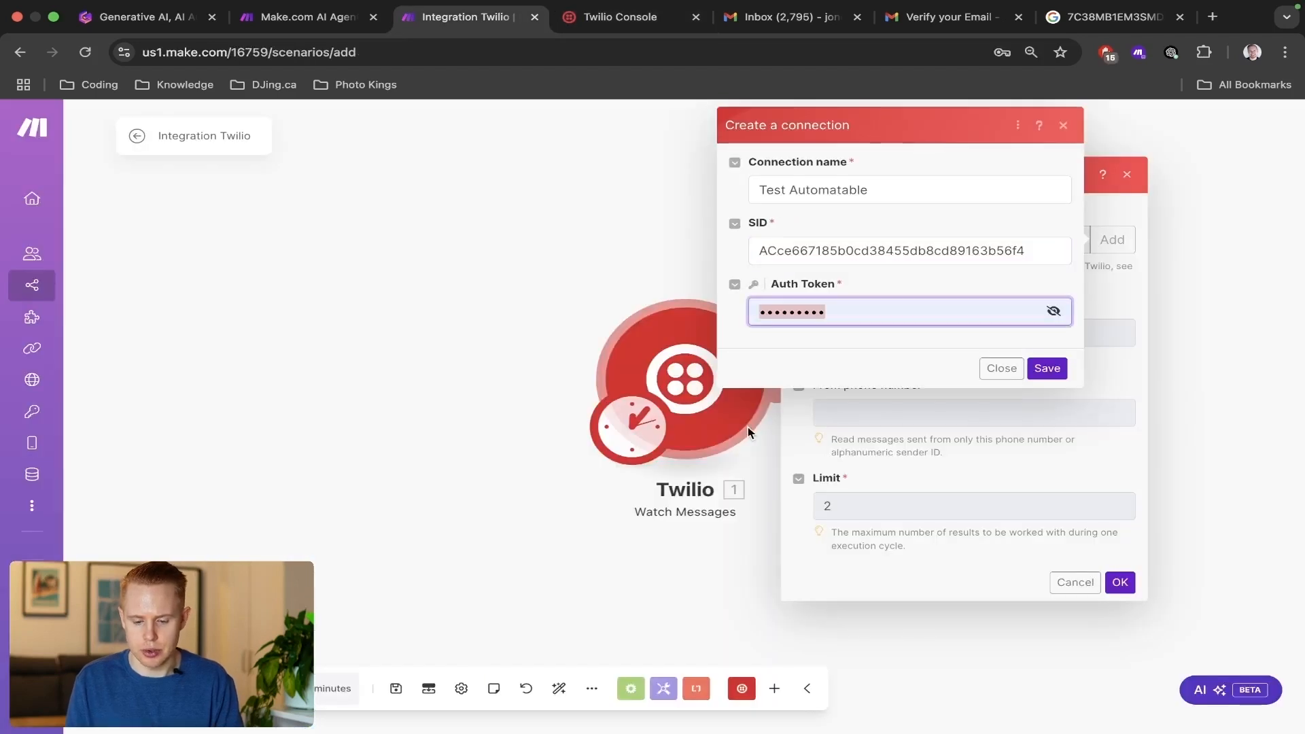
key(ctrl+v)
click(1047, 367)
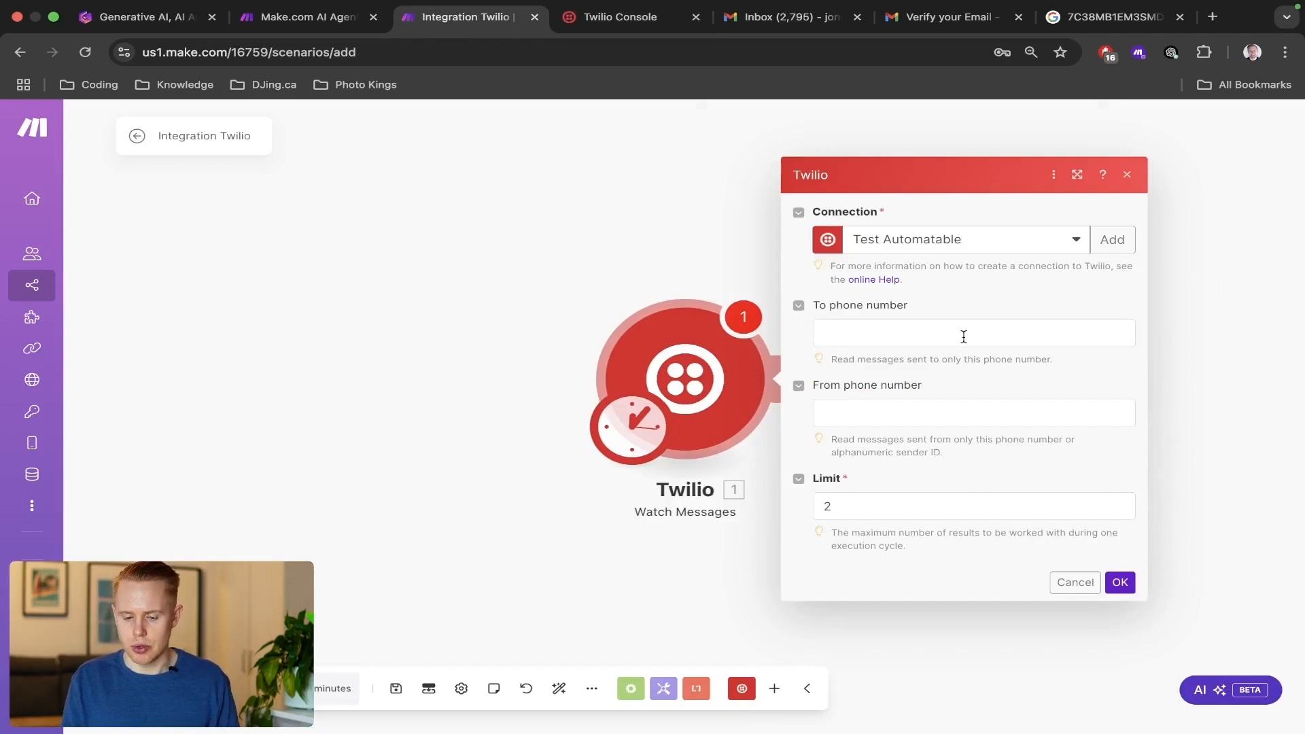
Copy the Twilio phone number into the trigger's To phone number, save the settings and start from now on.
click(964, 337)
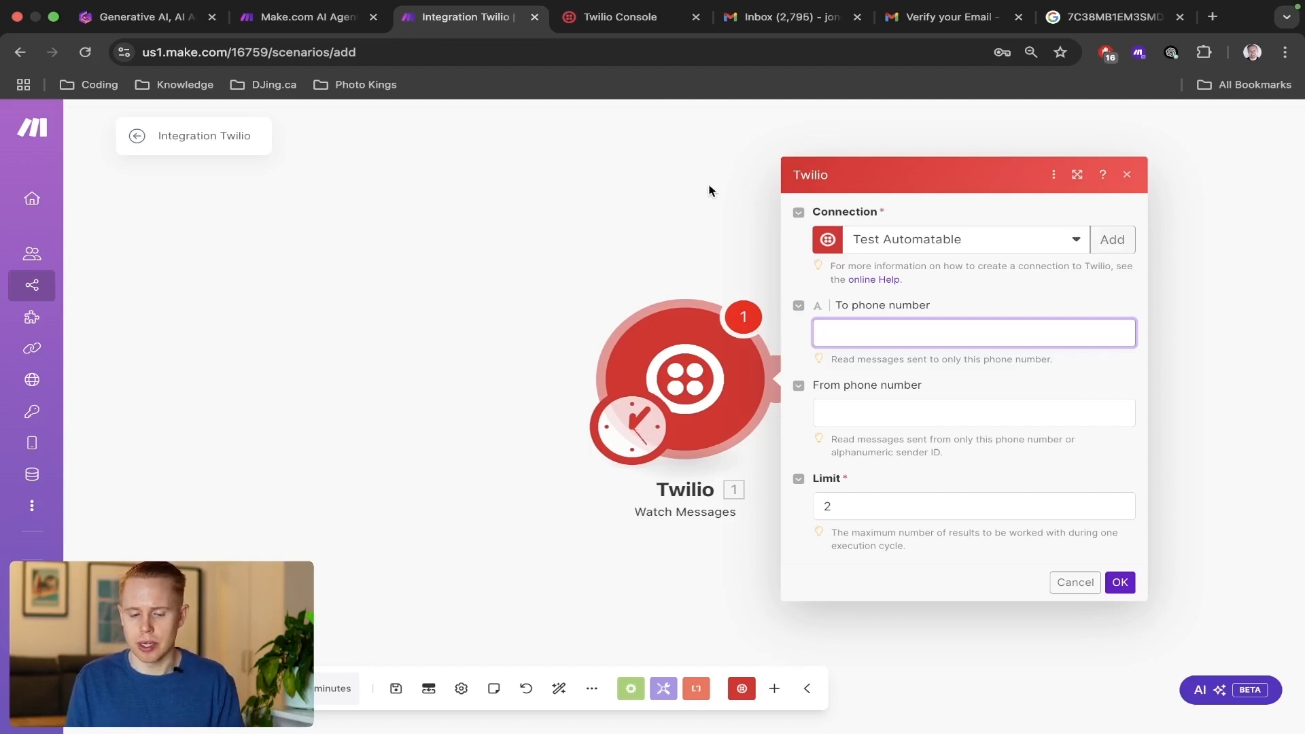
key(ctrl+Tab)
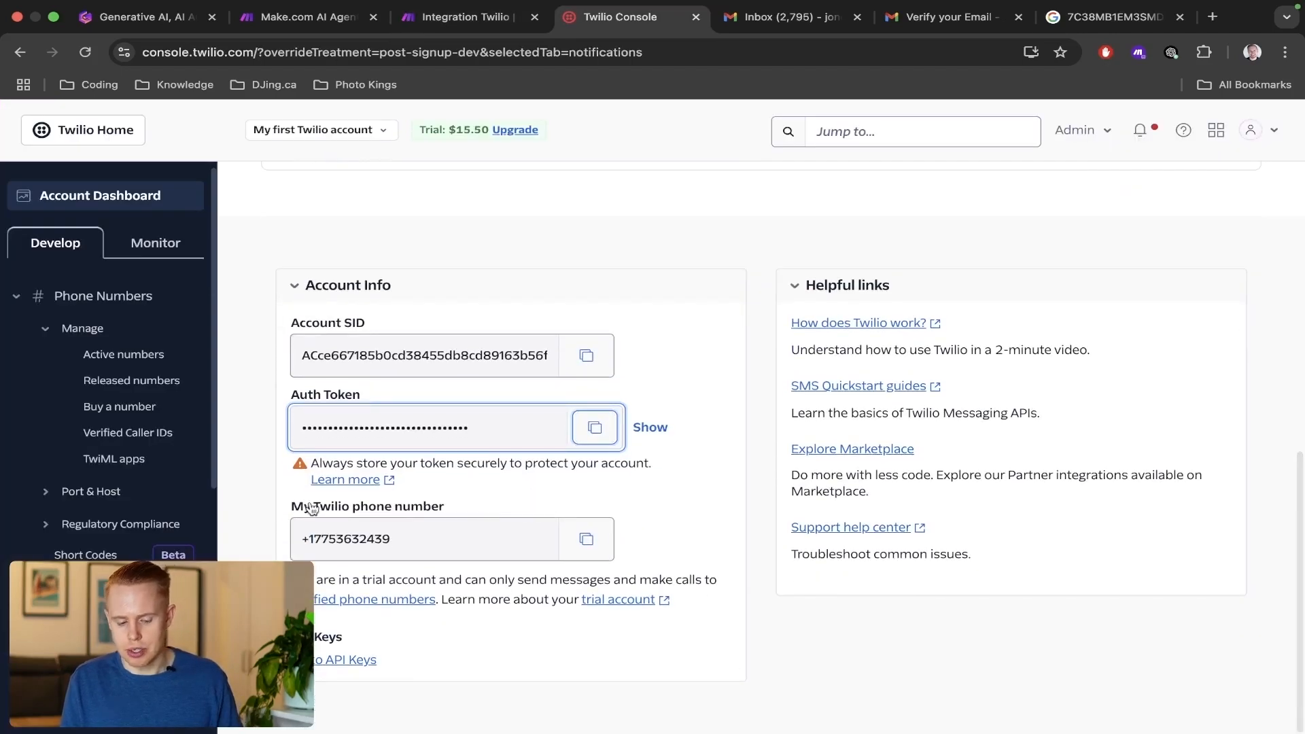
click(586, 539)
key(ctrl+shift+Tab)
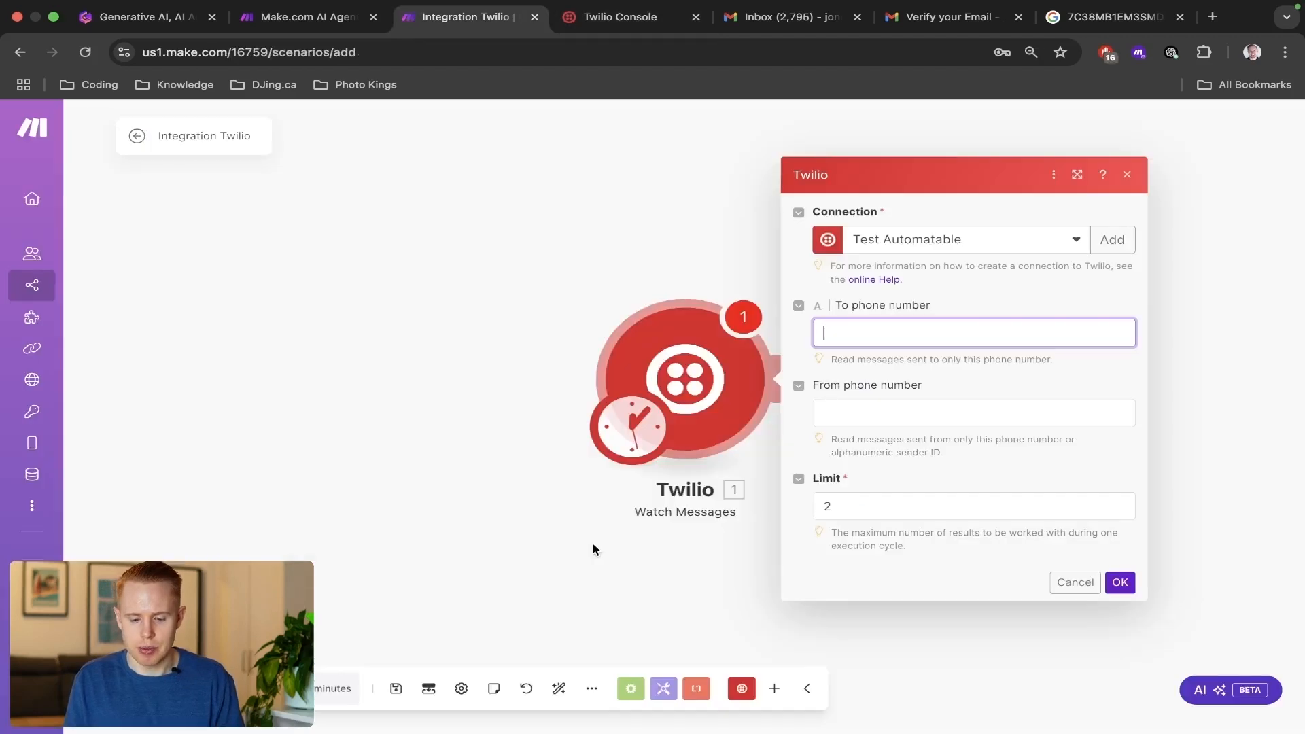
key(super+v)
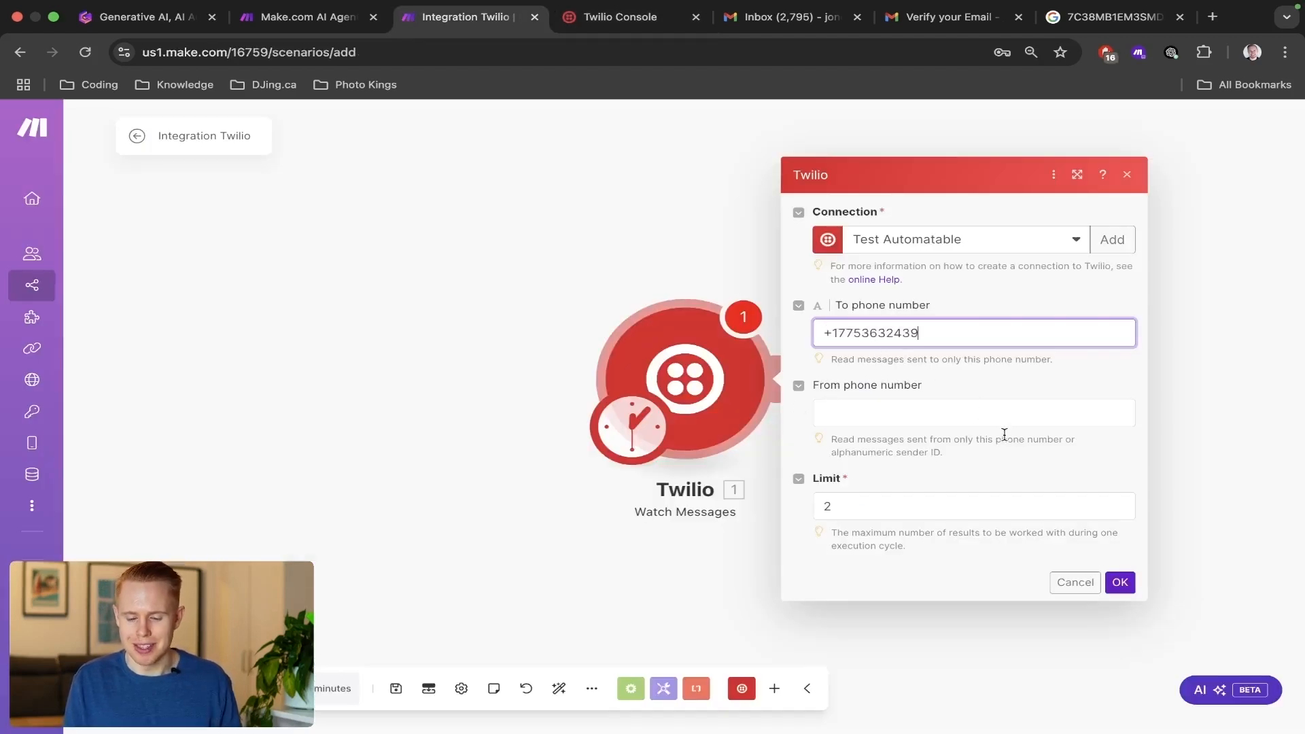
click(1115, 583)
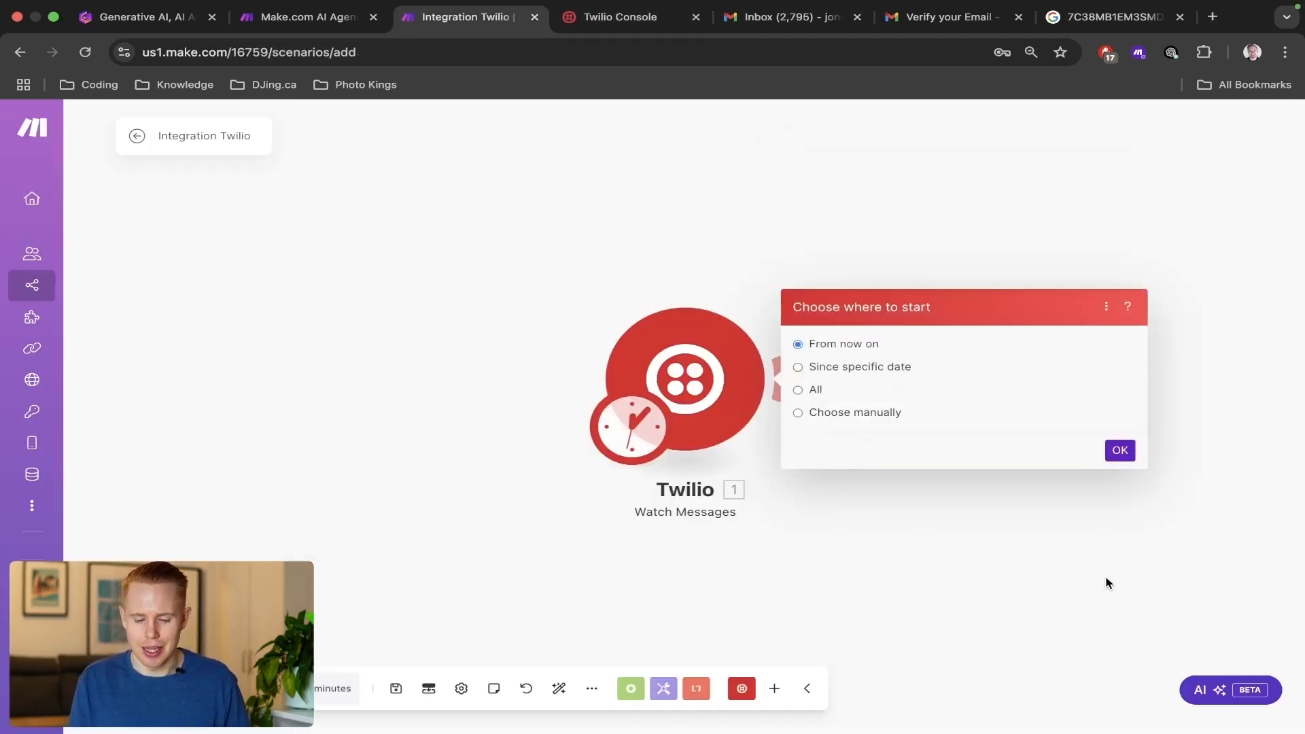
click(1119, 451)
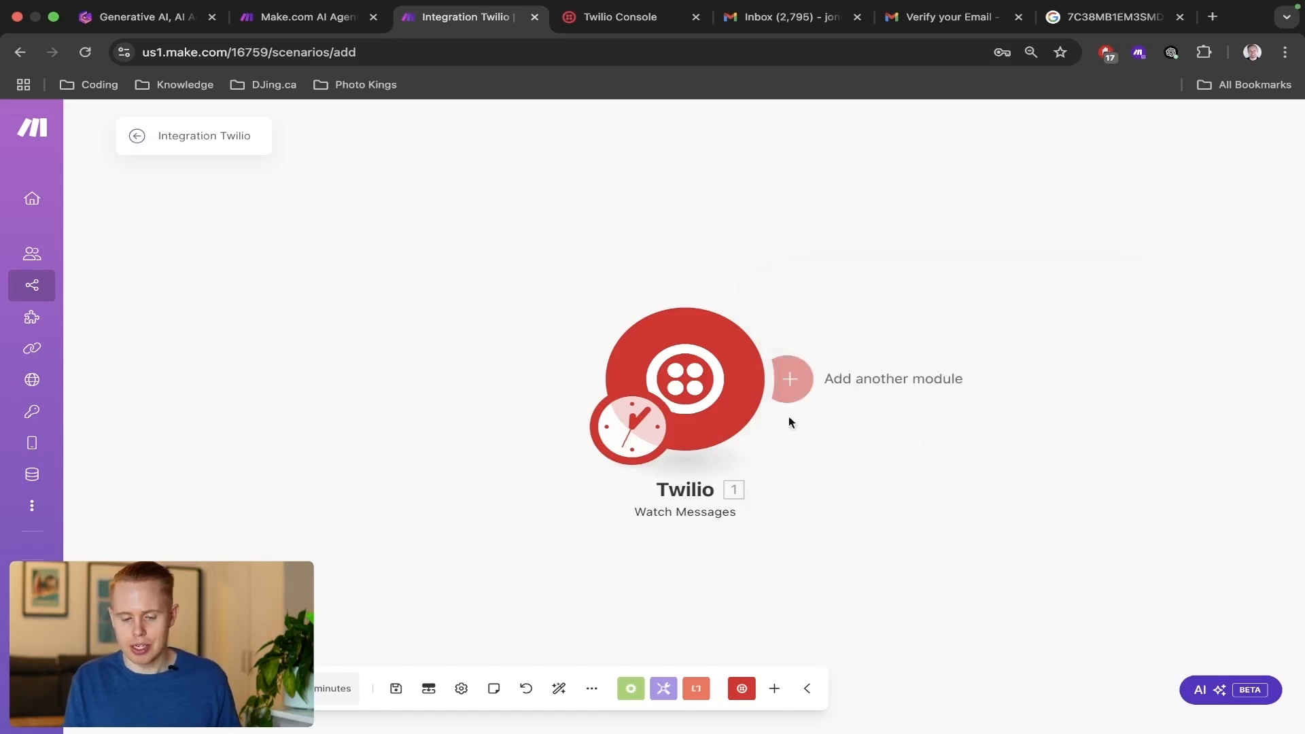
Reopen the Watch Messages settings, review the To and From phone number filters and accept them.
click(621, 355)
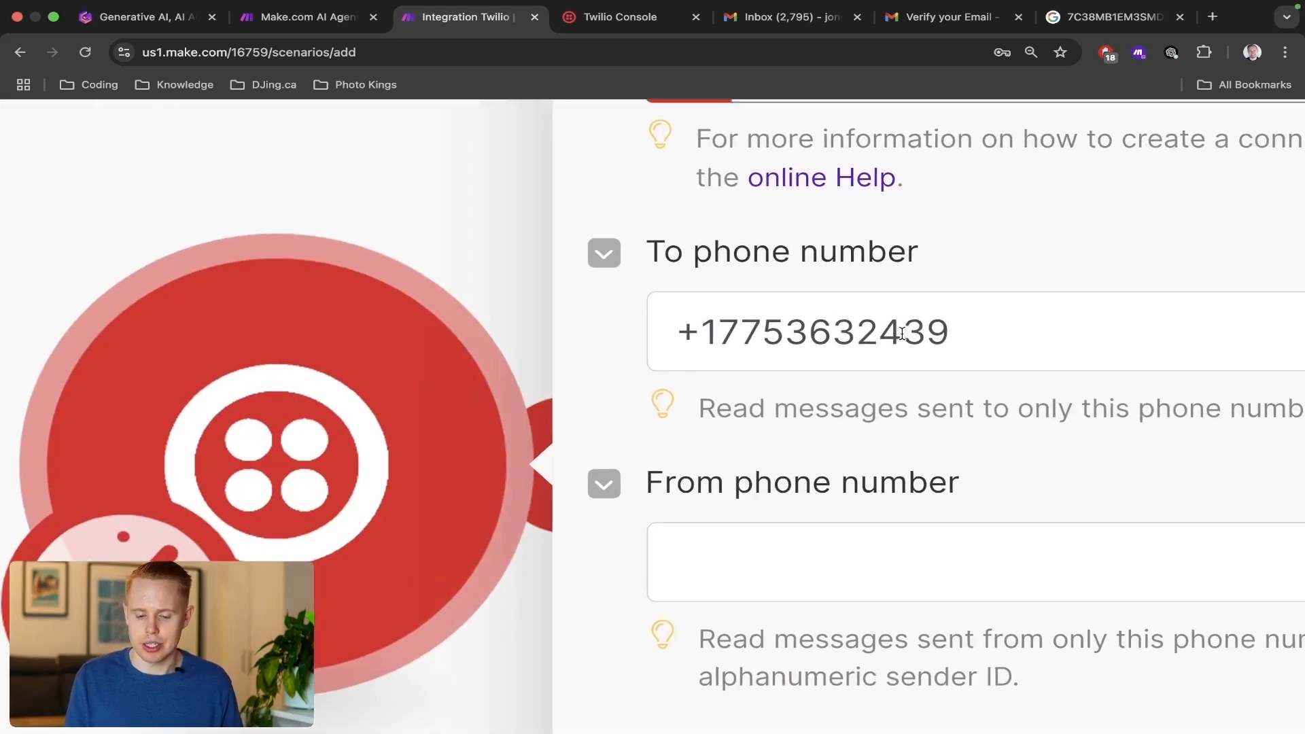
scroll(902, 334, right, 3)
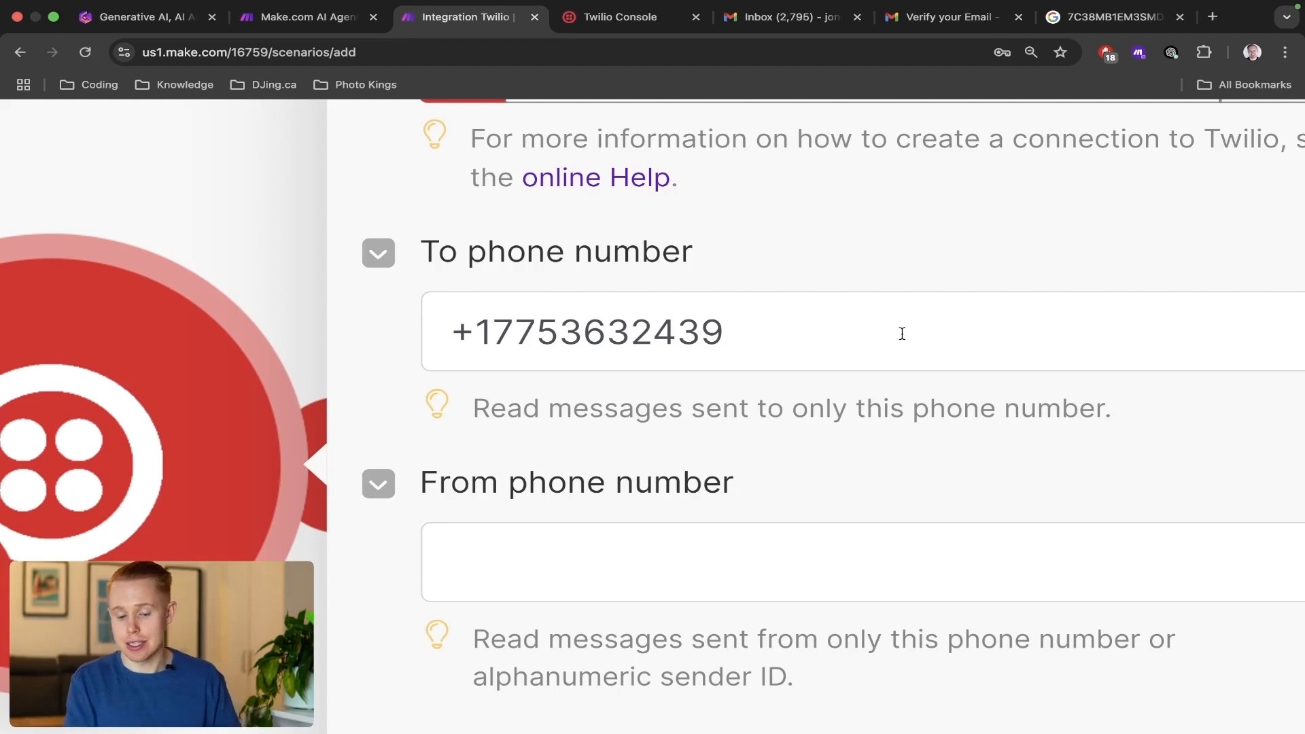
scroll(902, 334, down, 10)
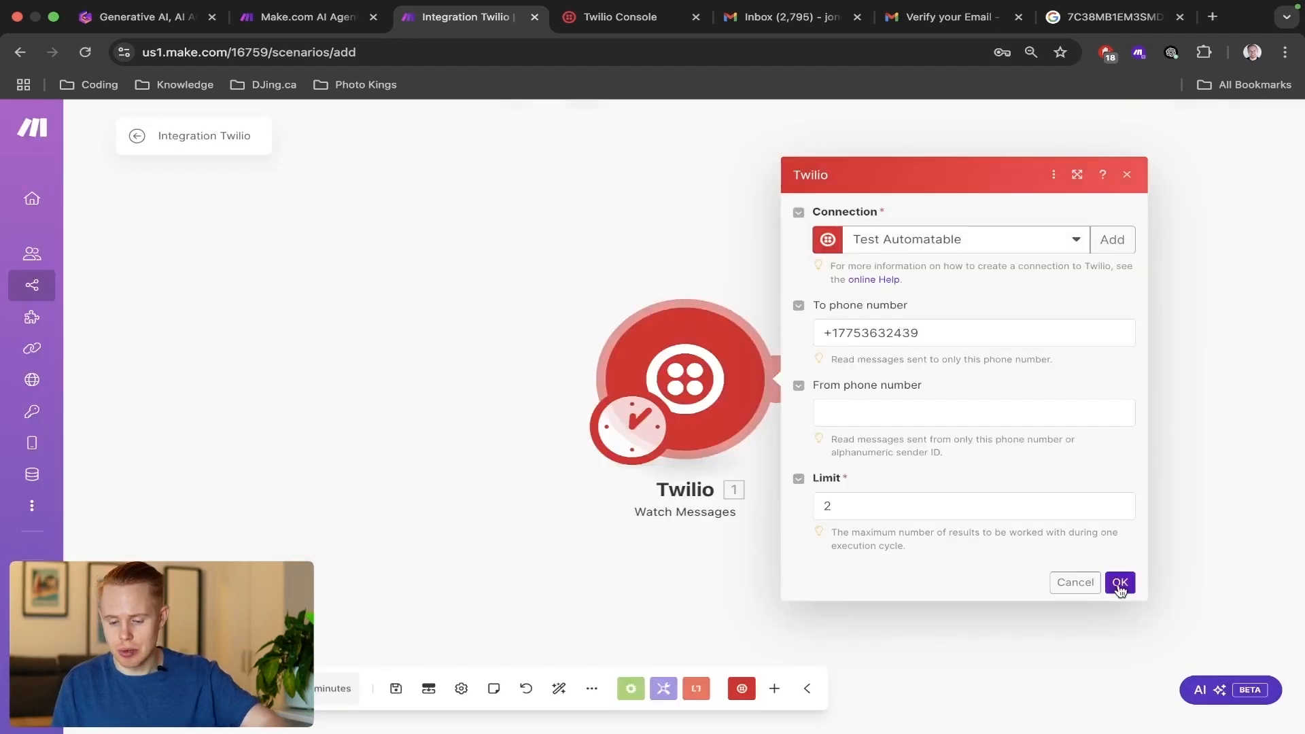
click(1120, 583)
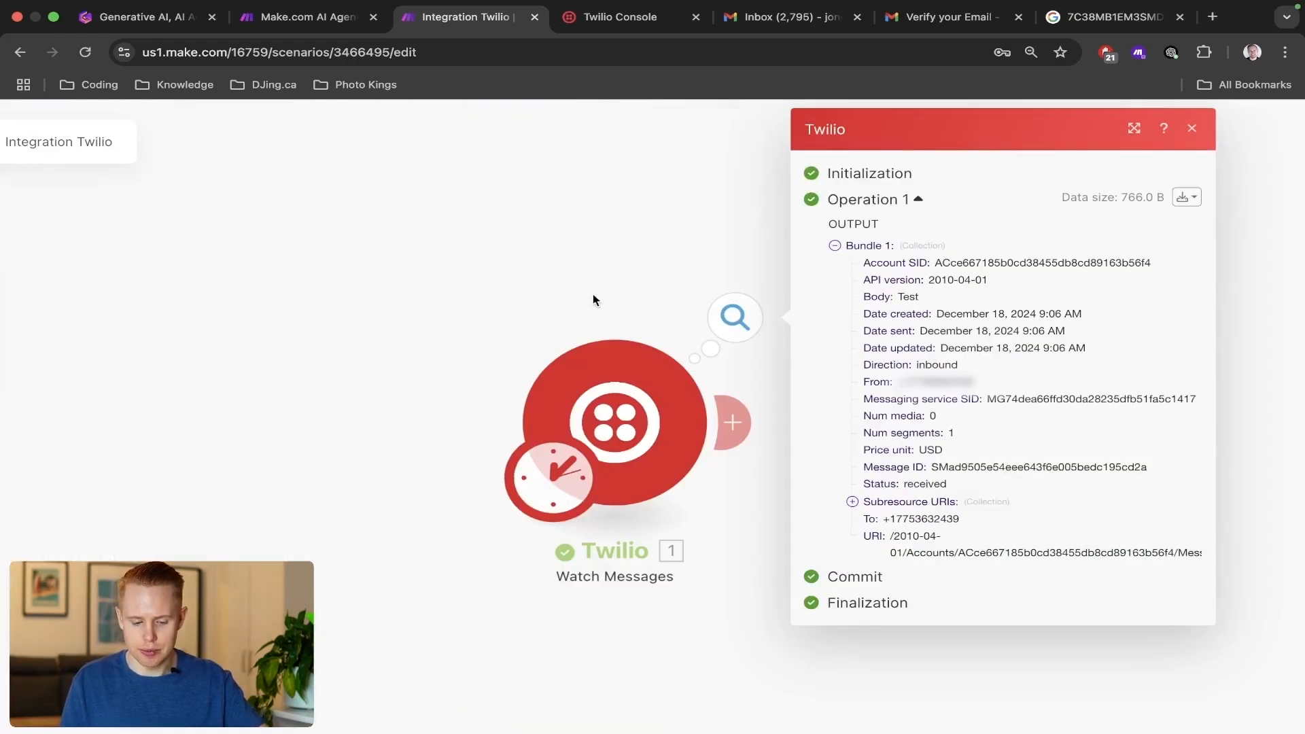
Open the Watch Messages run output and examine the received bundle, highlighting the message body text.
click(593, 294)
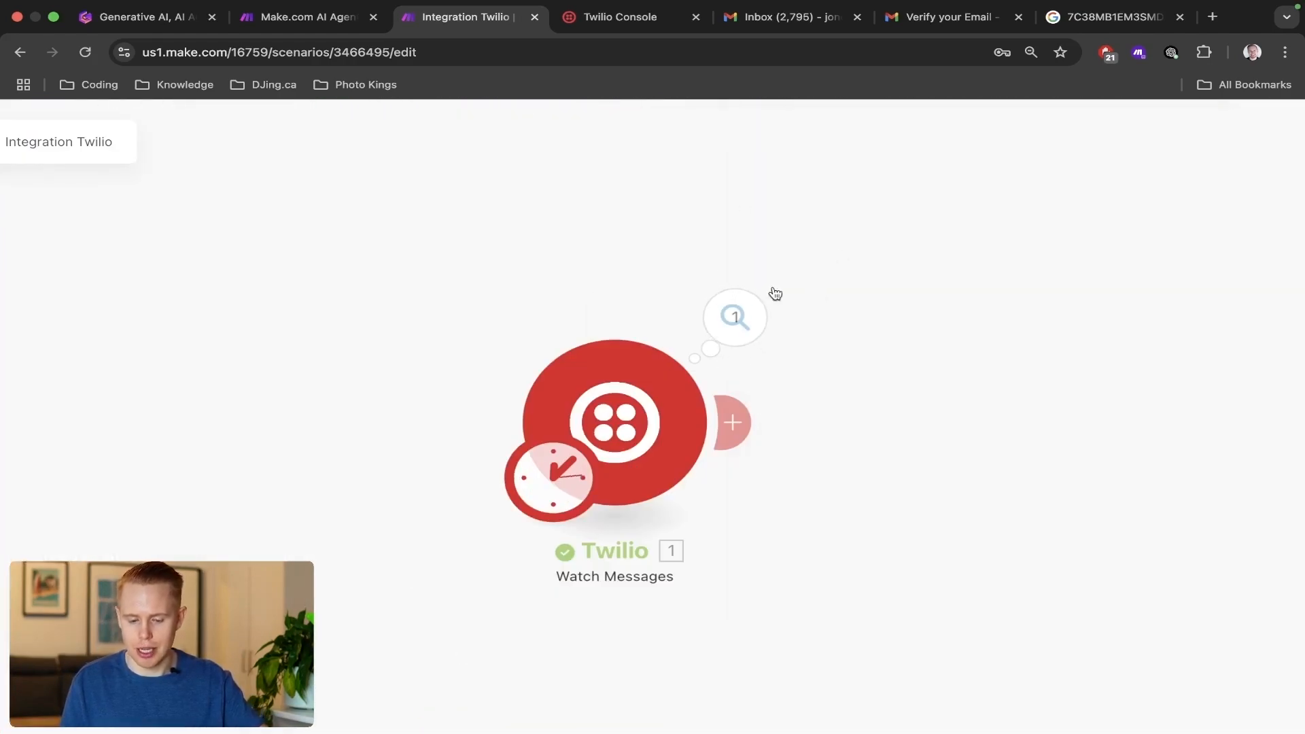
click(735, 316)
scroll(1140, 251, up, 5)
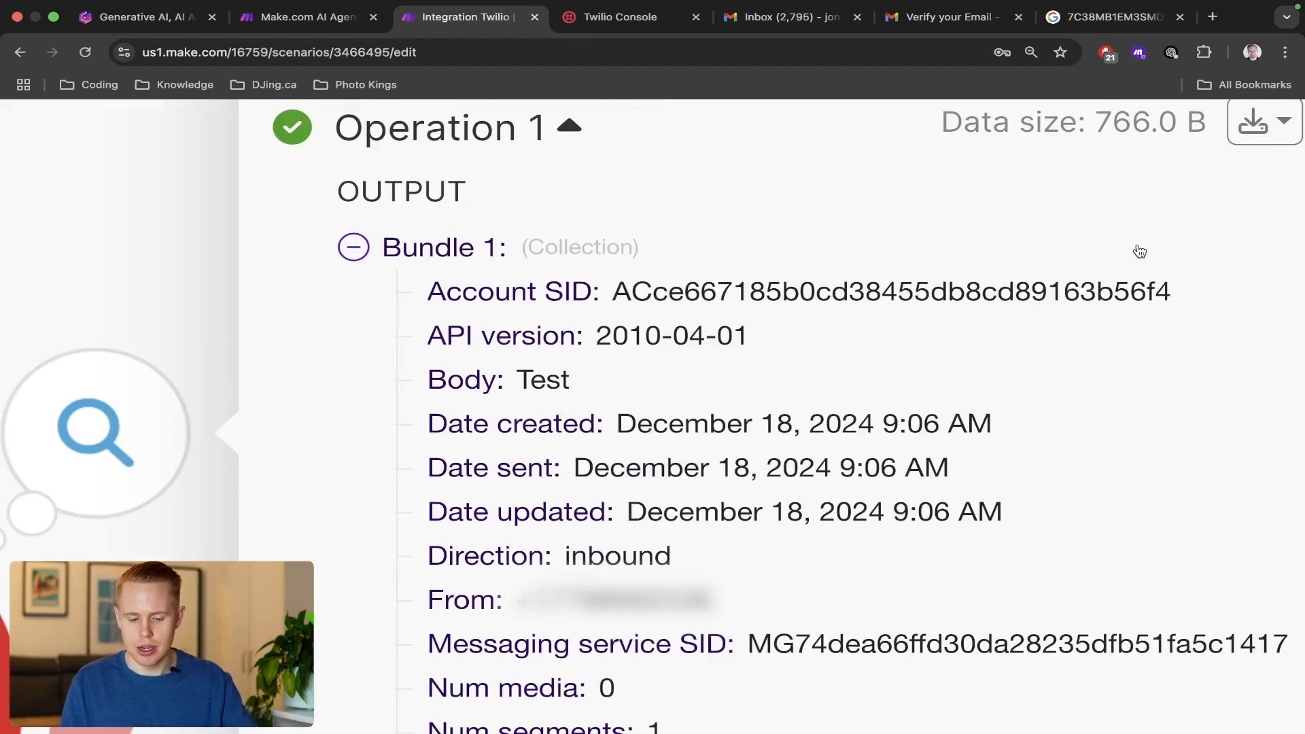
double_click(347, 378)
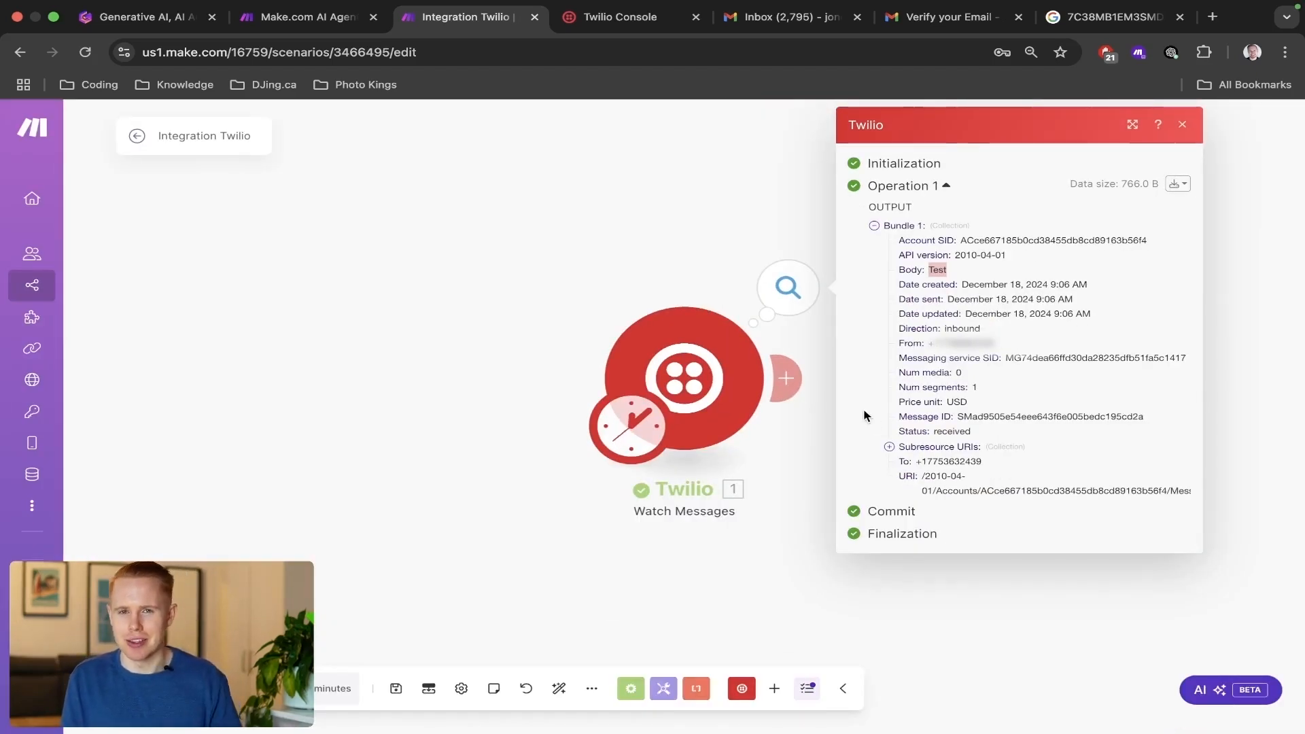
Close the Watch Messages run output and return to the scenario canvas.
click(609, 299)
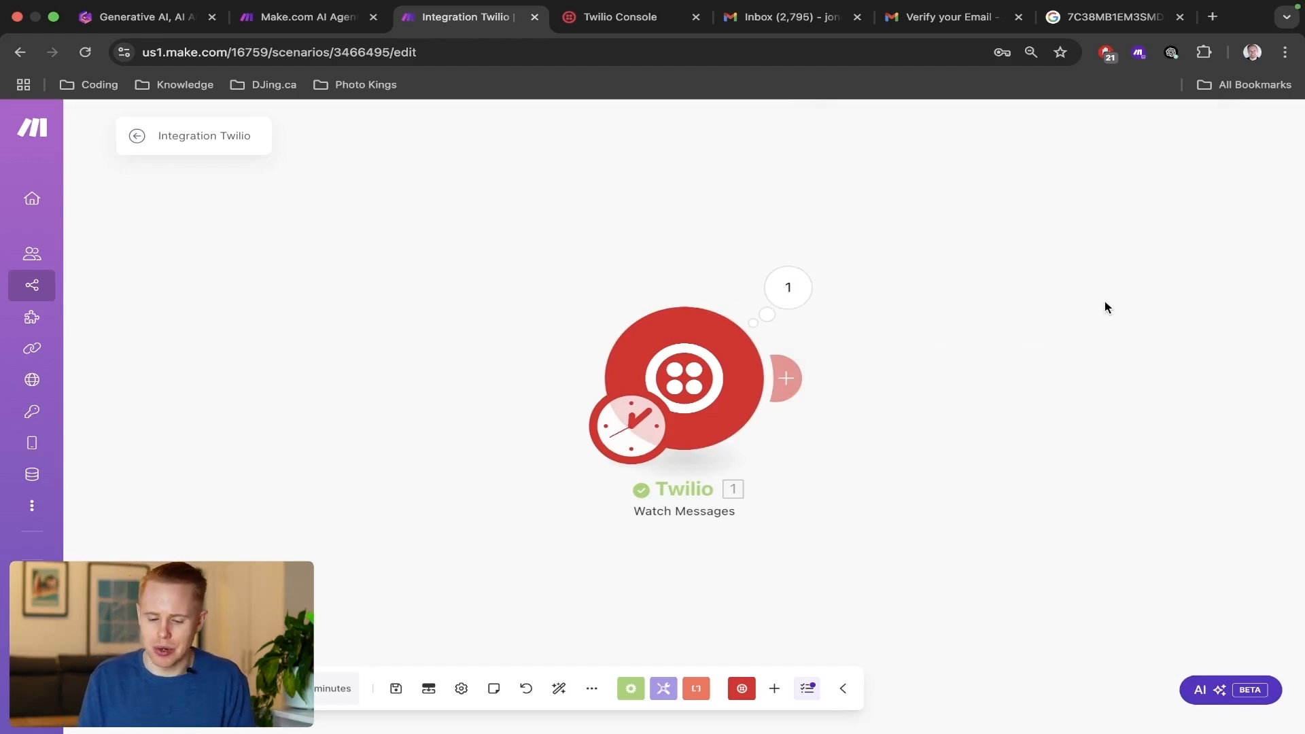
drag(1104, 301, 830, 279)
scroll(830, 280, down, 2)
scroll(830, 281, down, 1)
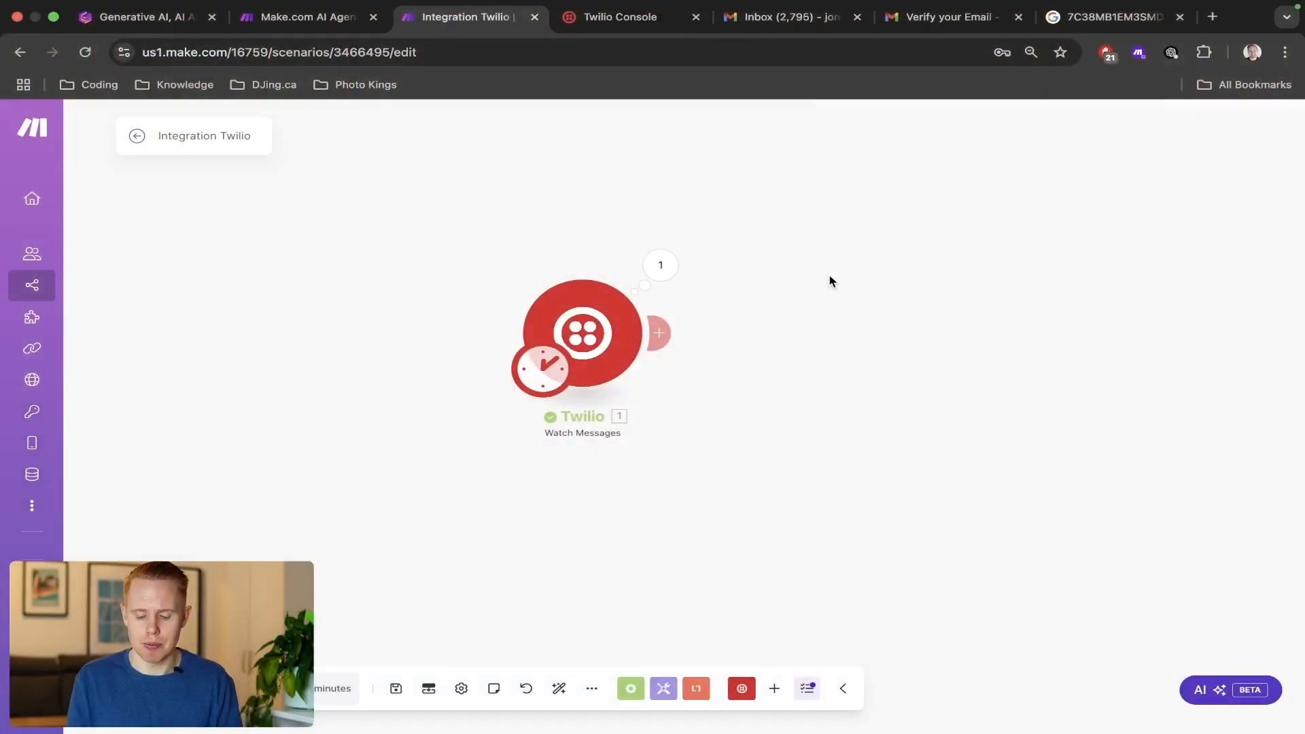
Switch to the Gamma presentation and examine the AI agents diagram and the Invoices, Contracts and Resumes use cases.
key(super+1)
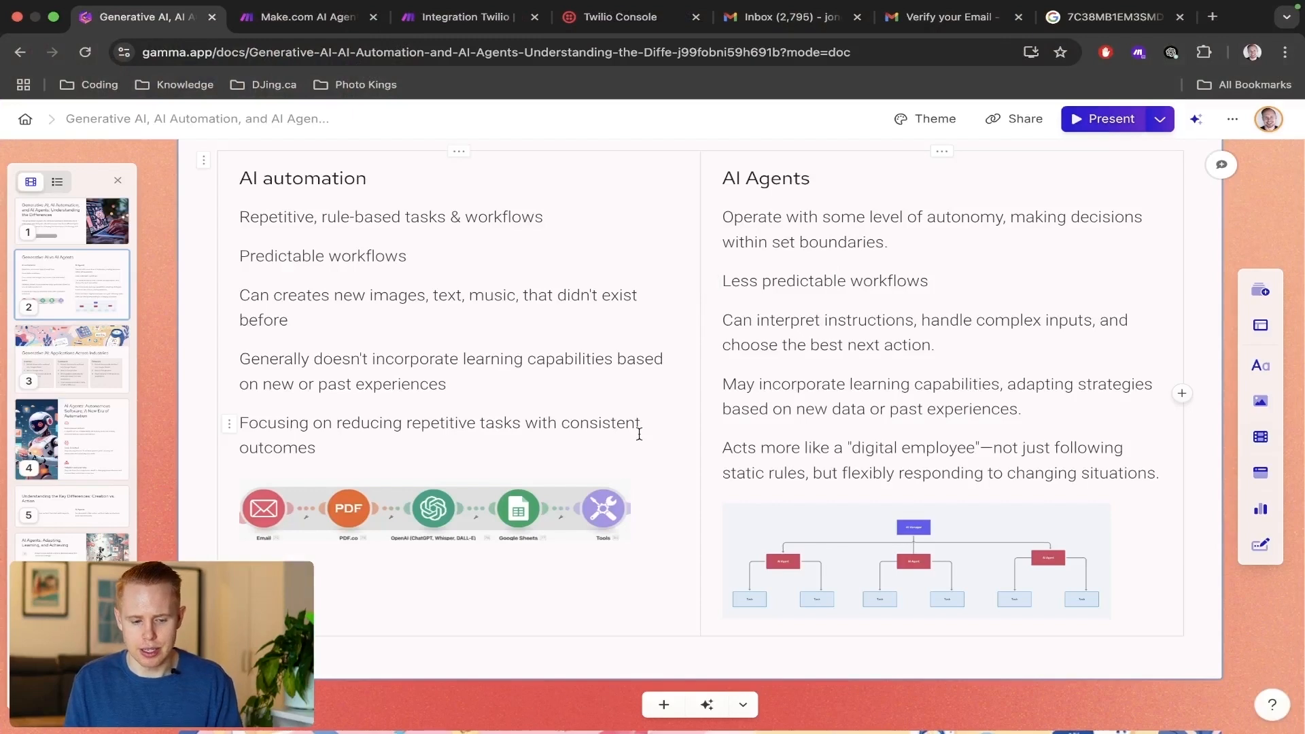
scroll(639, 434, down, 10)
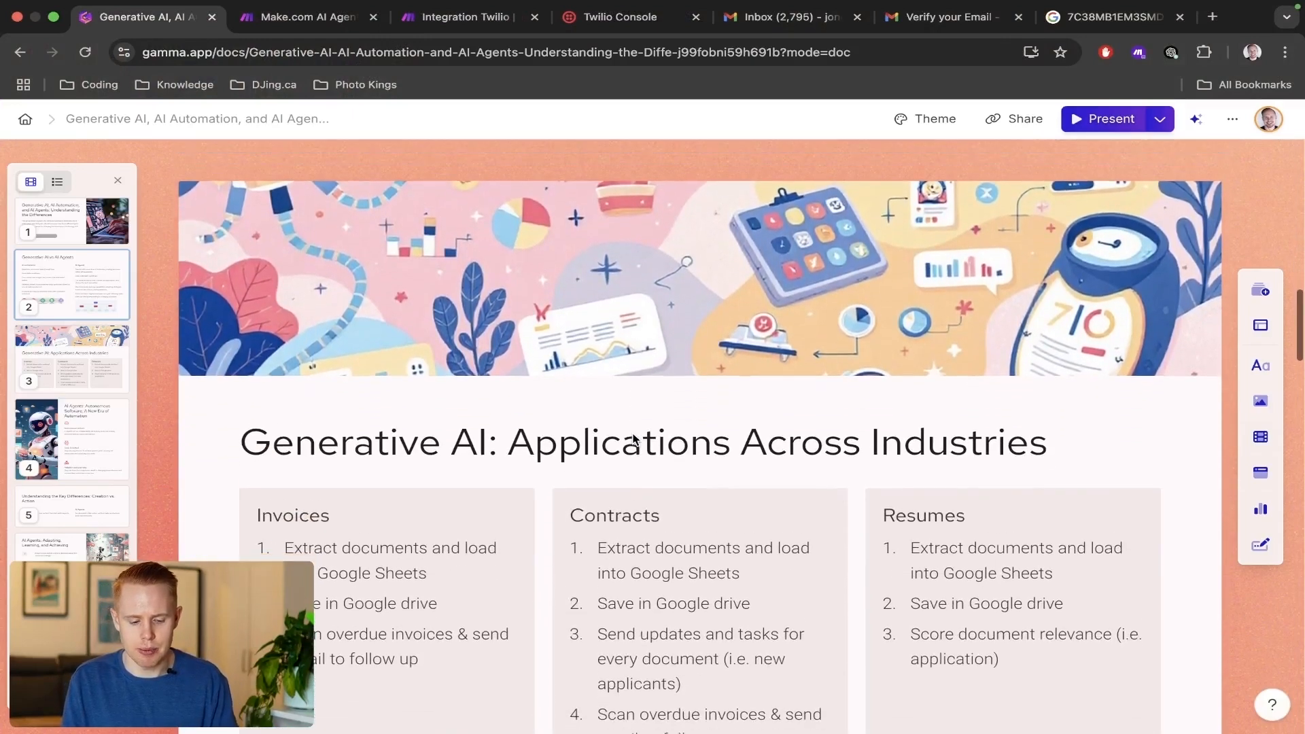
scroll(634, 437, down, 3)
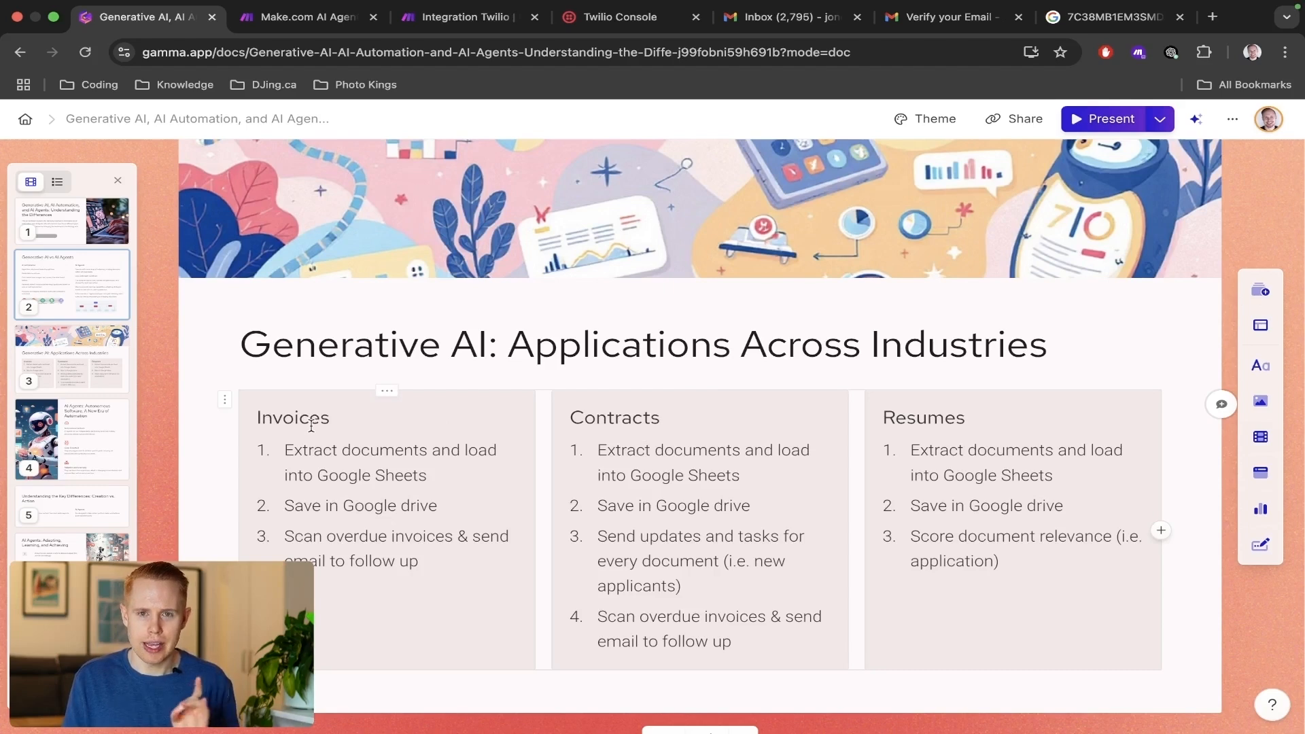
scroll(312, 426, up, 7)
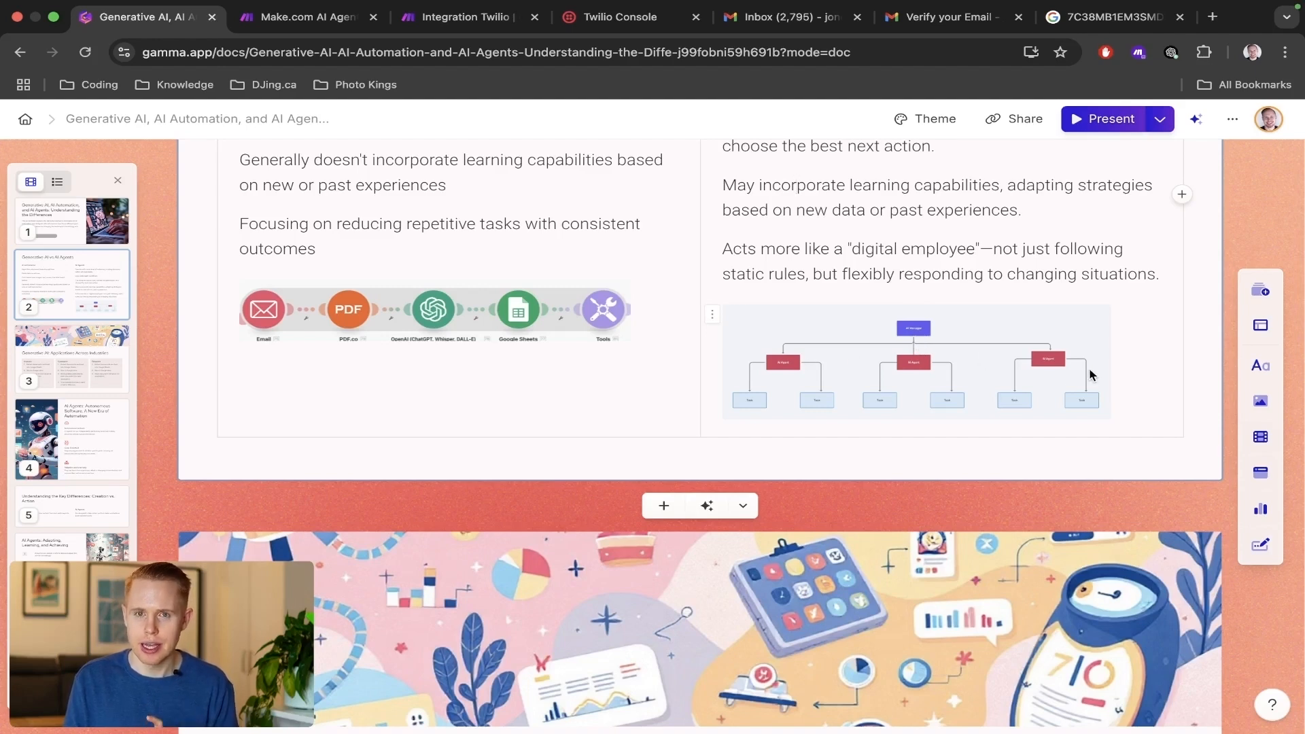
scroll(1089, 374, down, 1)
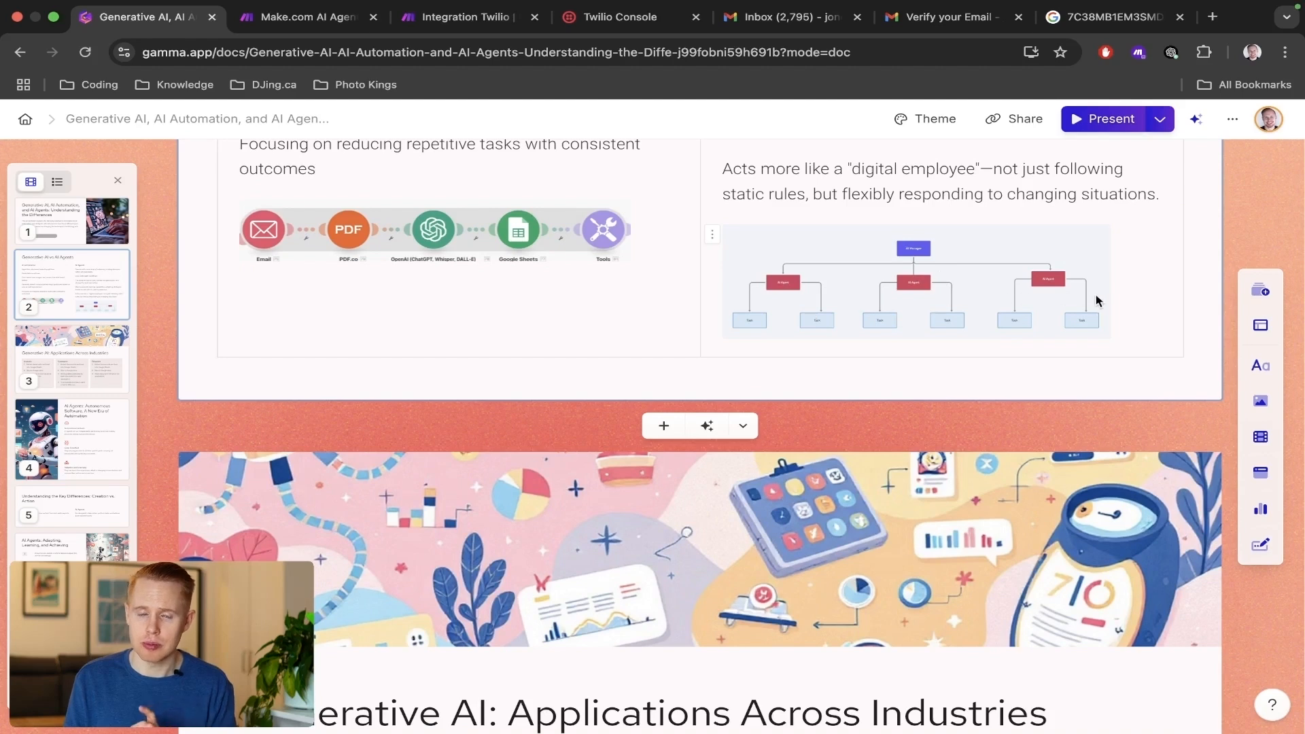
scroll(1096, 295, down, 4)
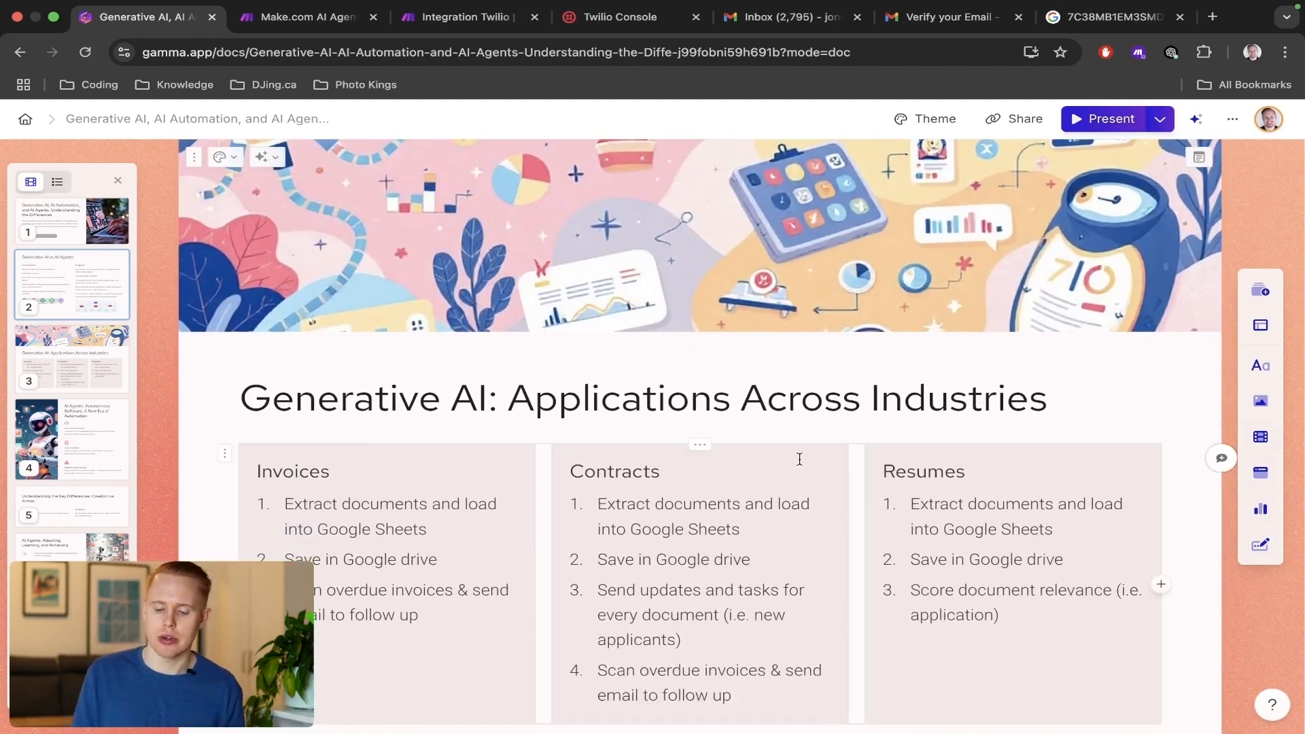
scroll(939, 481, up, 3)
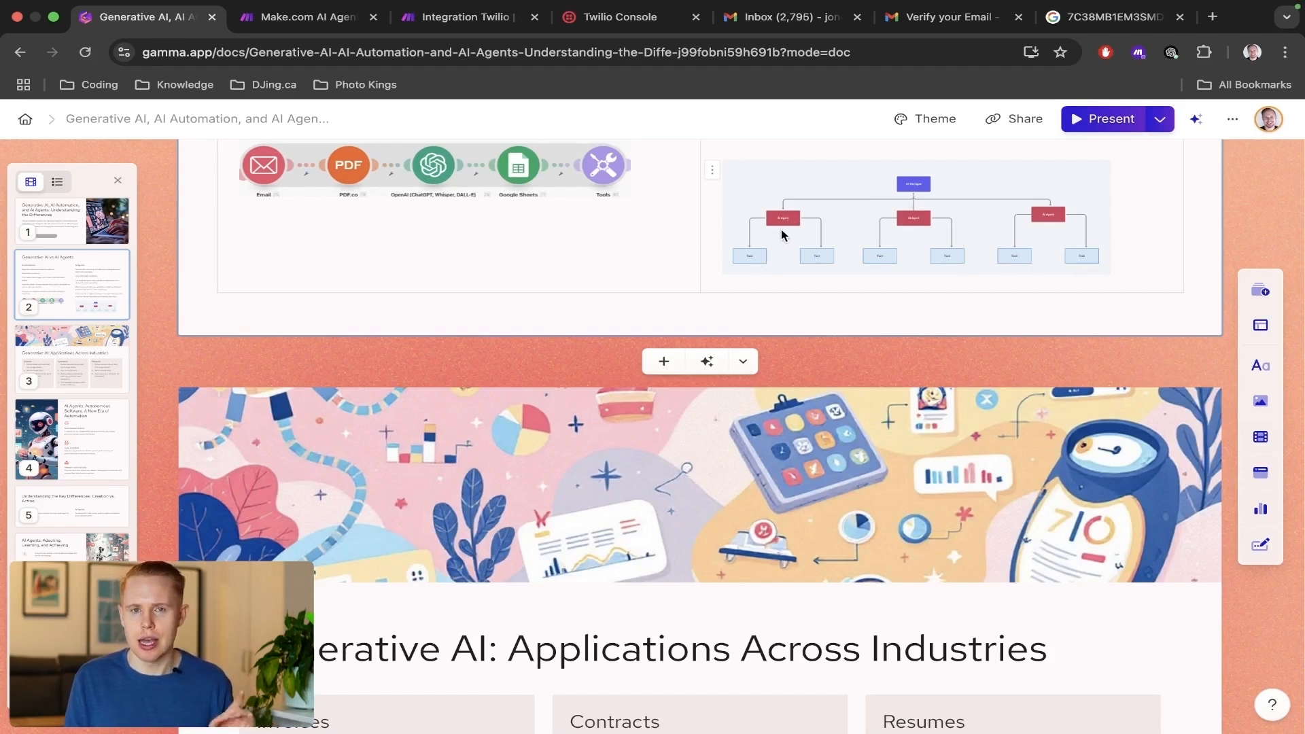
scroll(763, 219, down, 3)
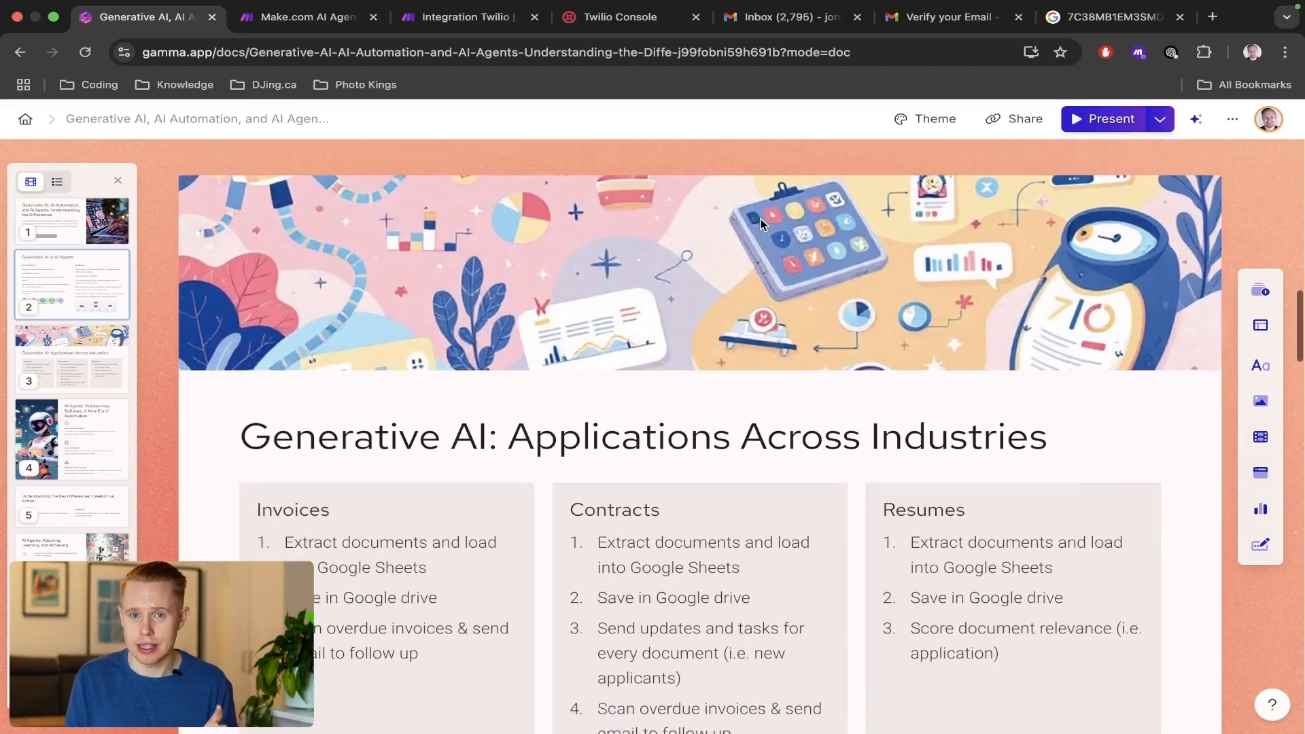
scroll(762, 224, down, 1)
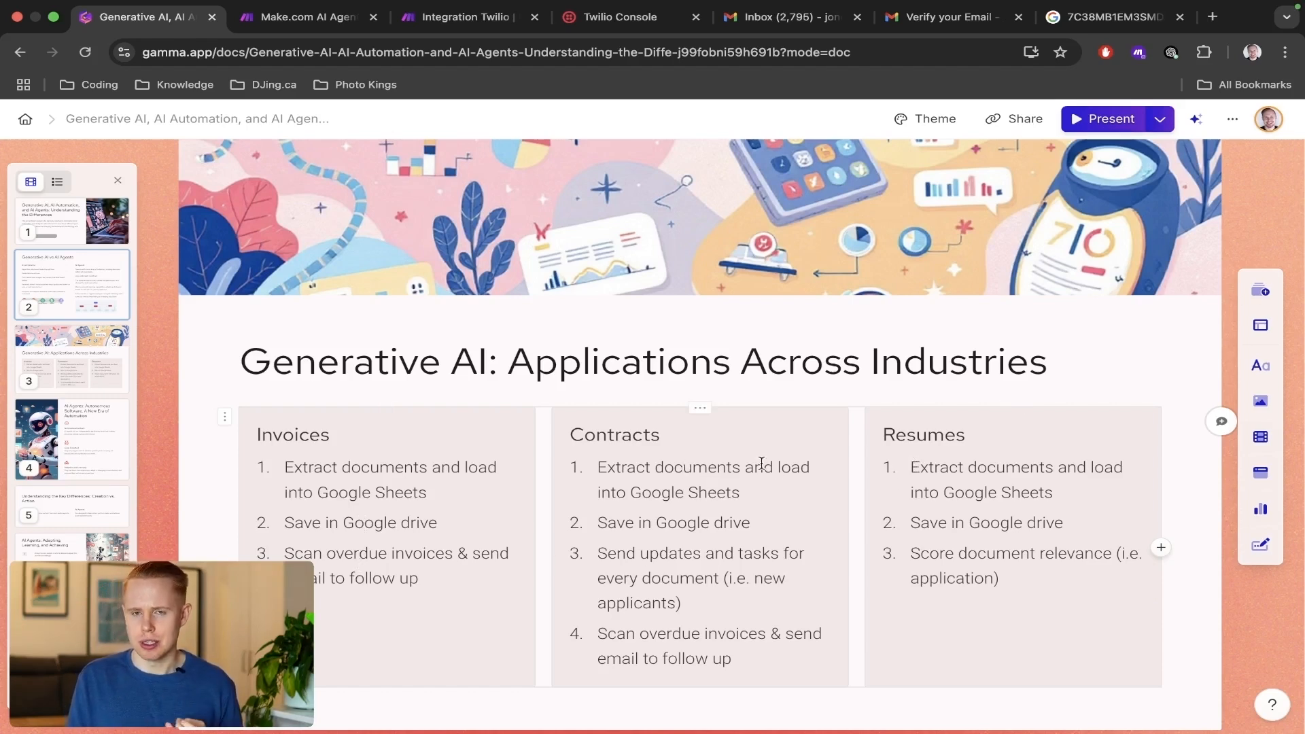
scroll(762, 462, down, 1)
scroll(762, 462, up, 5)
scroll(761, 463, down, 5)
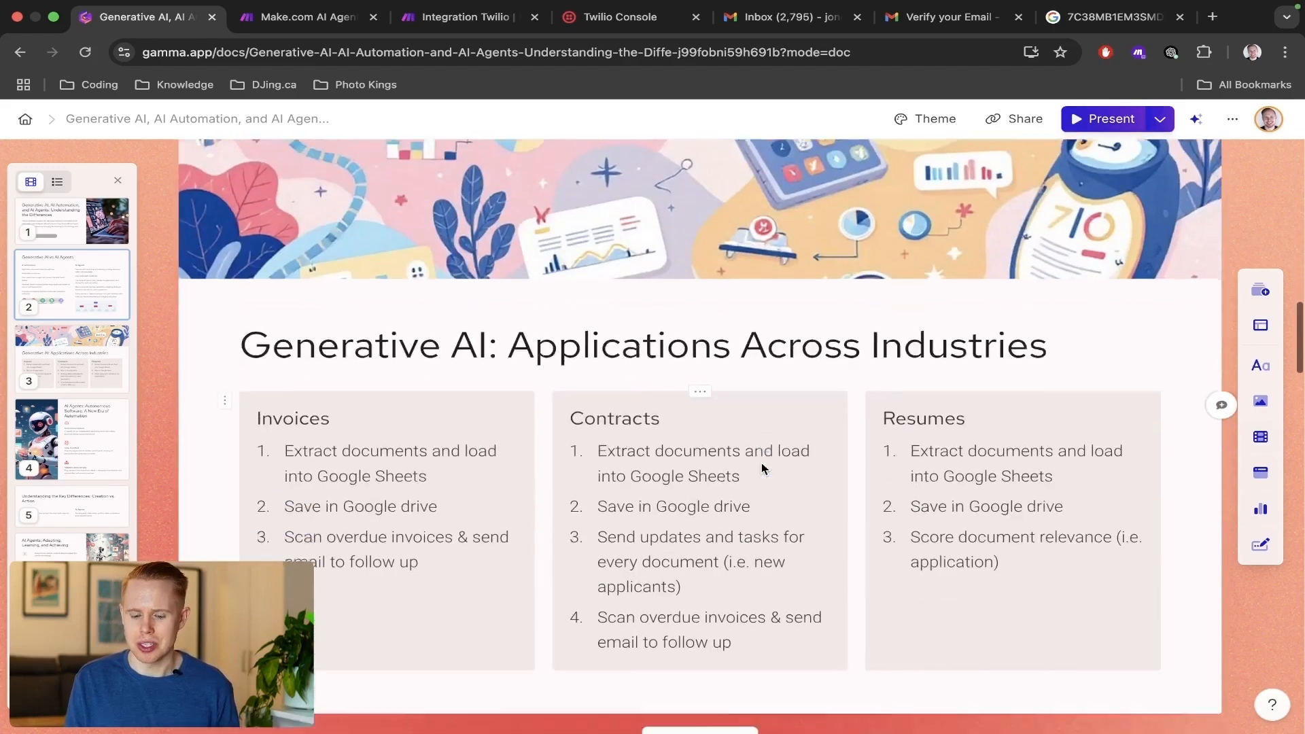
scroll(762, 468, down, 2)
scroll(761, 468, up, 6)
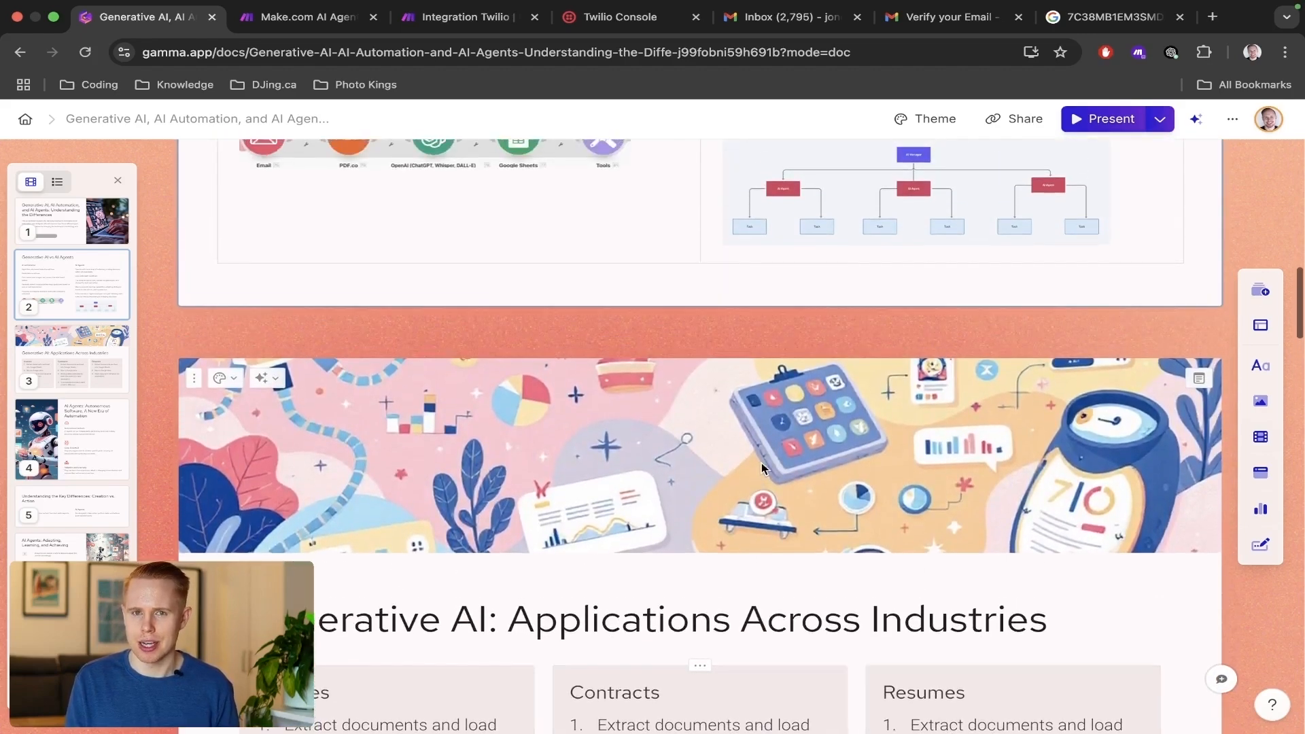
scroll(762, 468, down, 3)
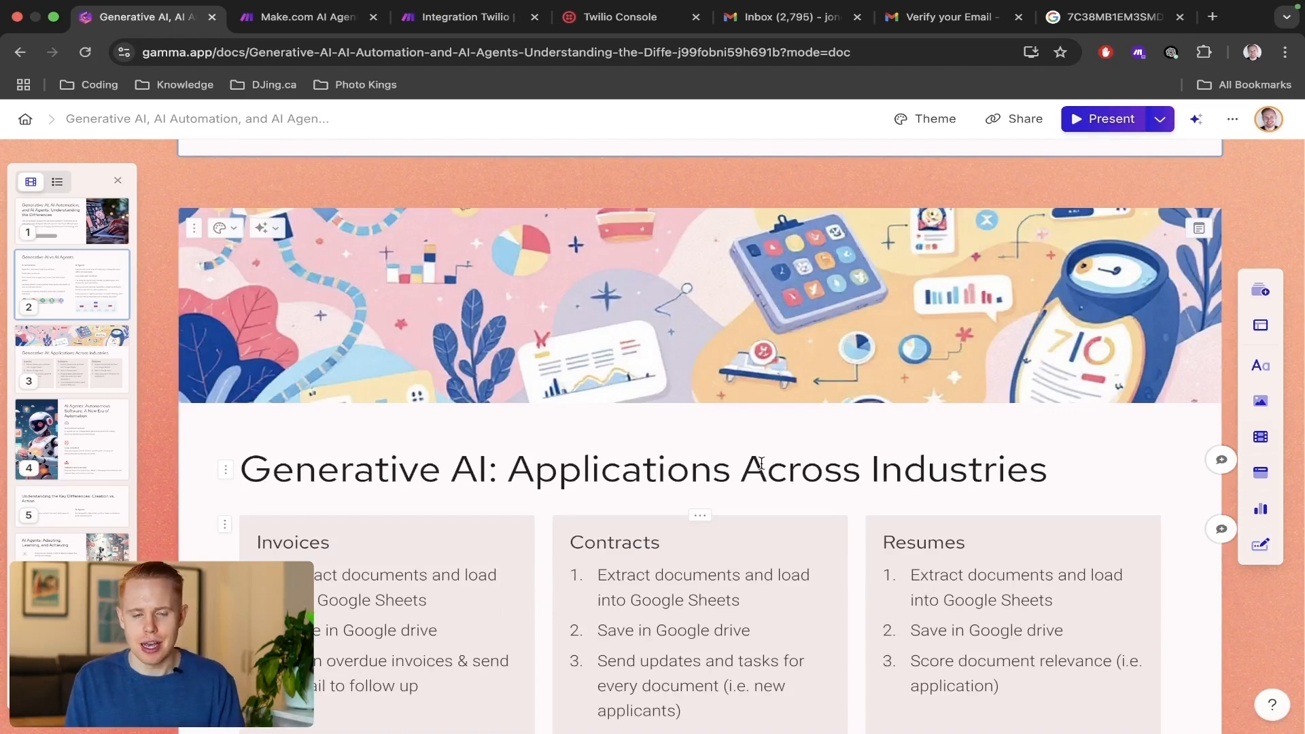
Return to the Integration Twilio scenario and add an OpenAI Create a Completion module after the Twilio trigger.
key(ctrl+Tab)
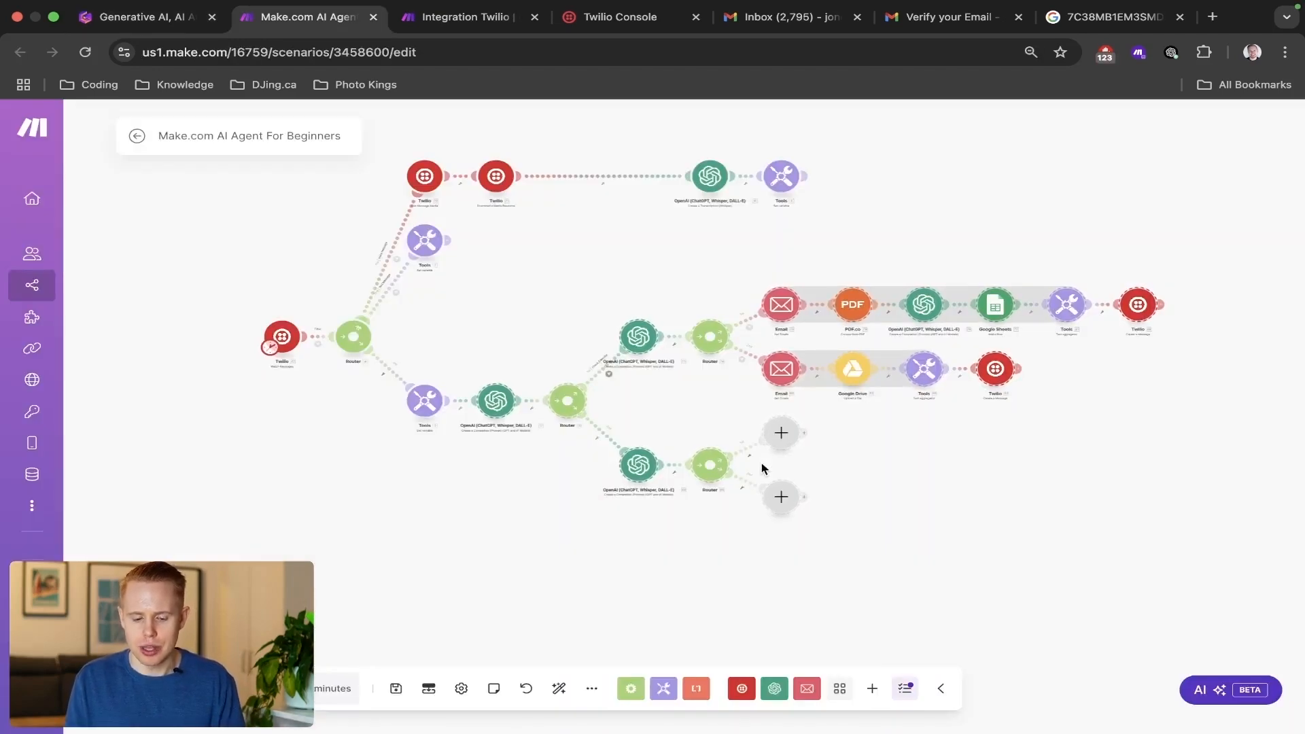
key(ctrl+Tab)
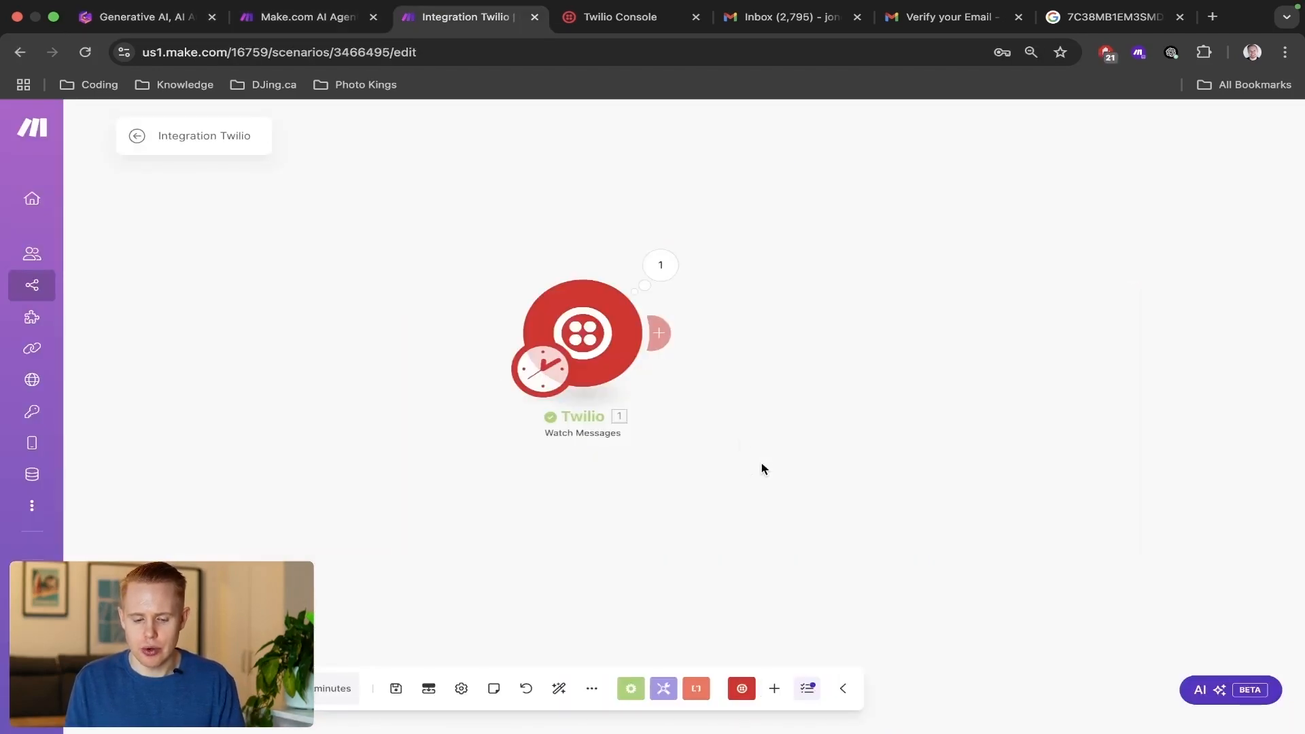
click(658, 338)
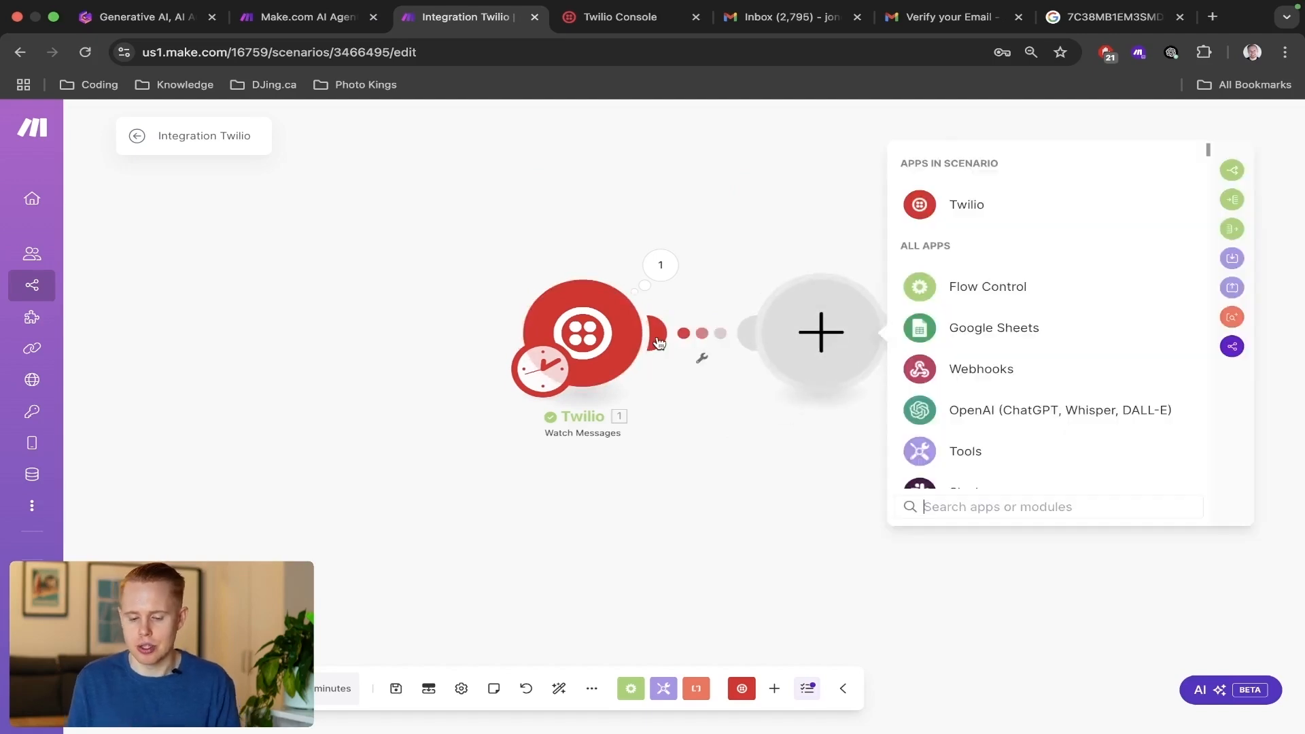
click(959, 416)
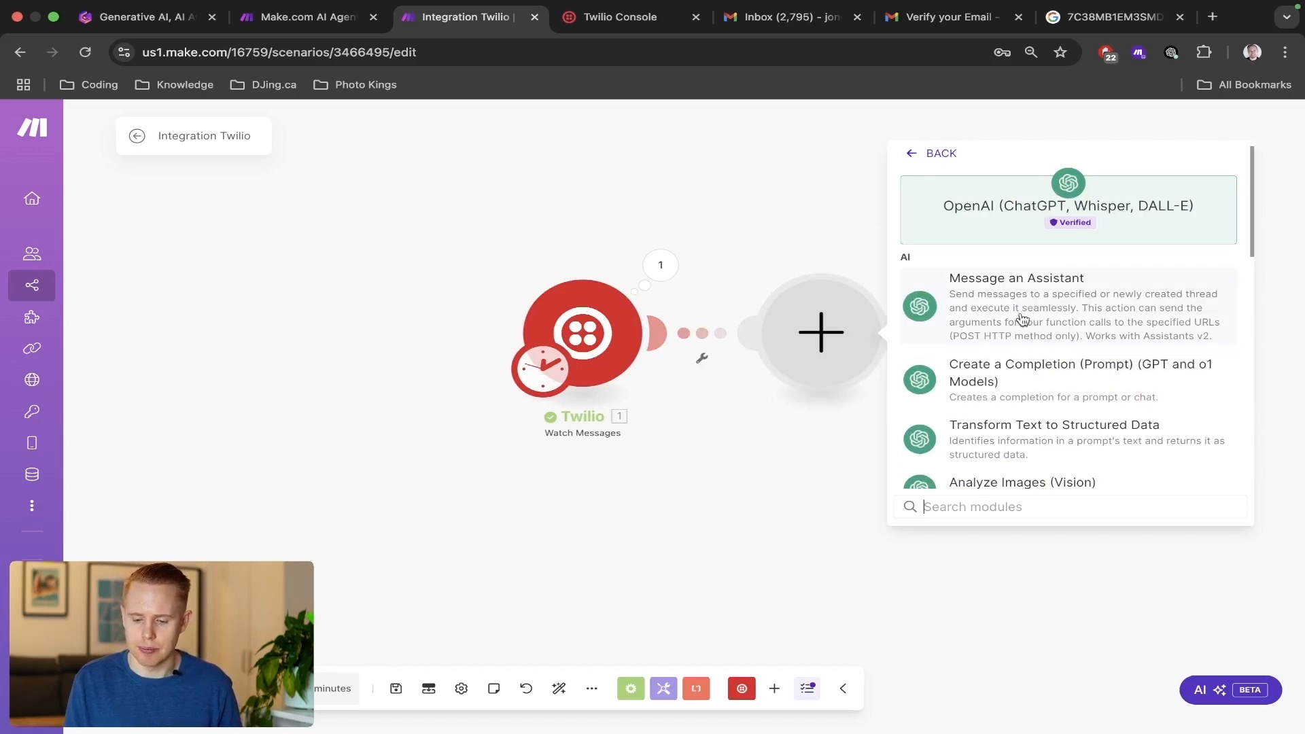
click(994, 382)
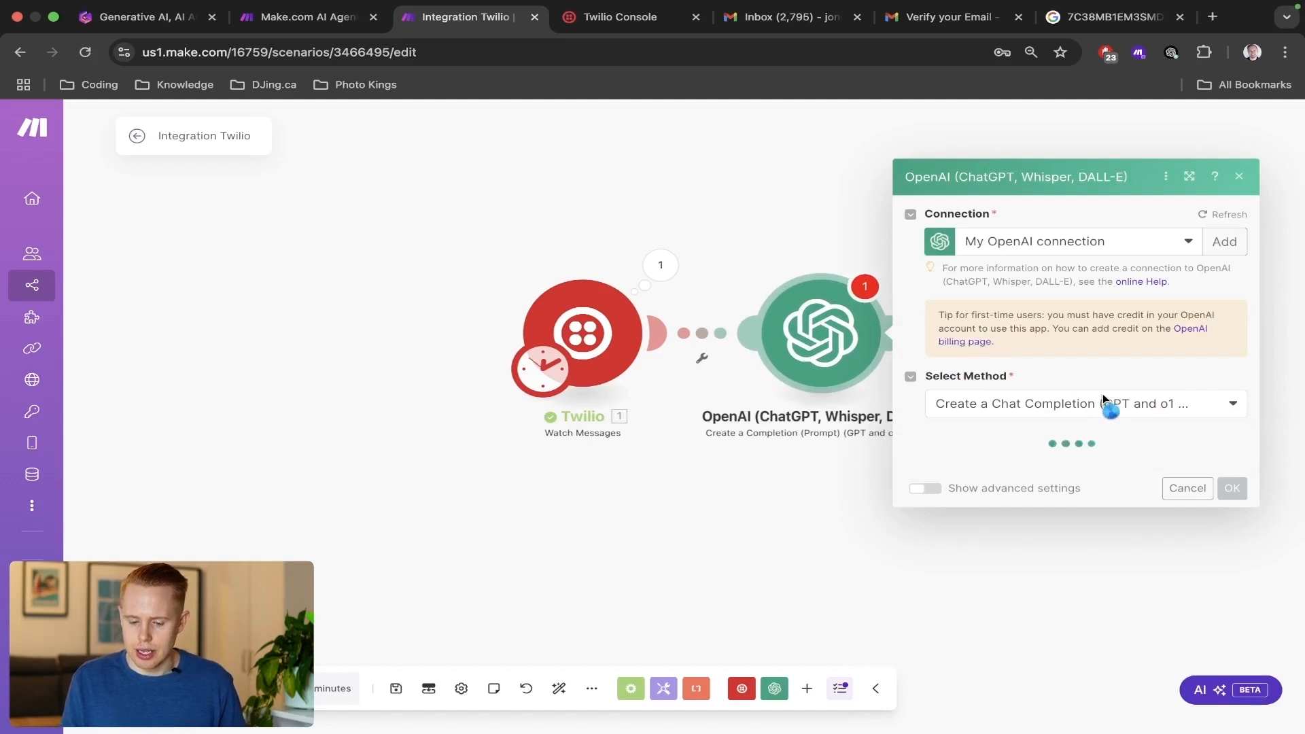
Keep the Create a Chat Completion method and set the OpenAI module's model to gpt-4o (system).
click(1096, 362)
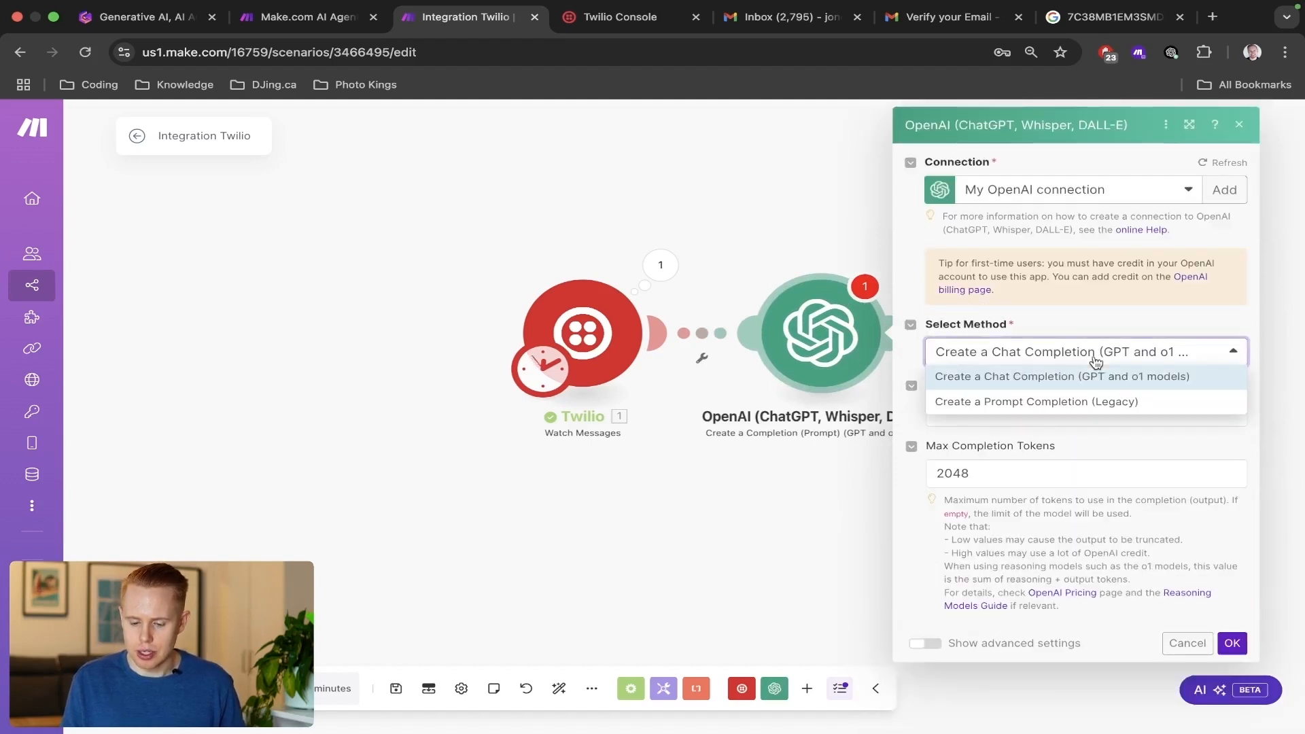
click(1095, 362)
click(1042, 414)
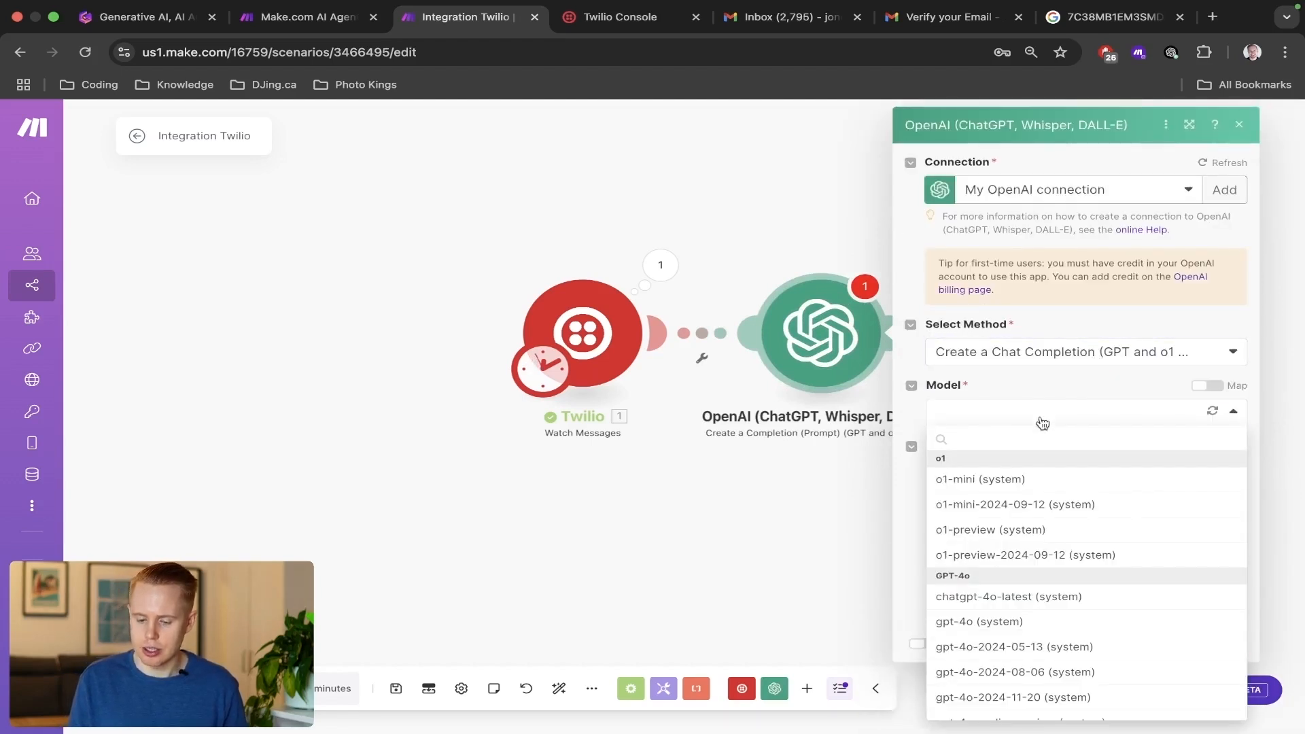
scroll(1026, 530, down, 2)
click(1009, 563)
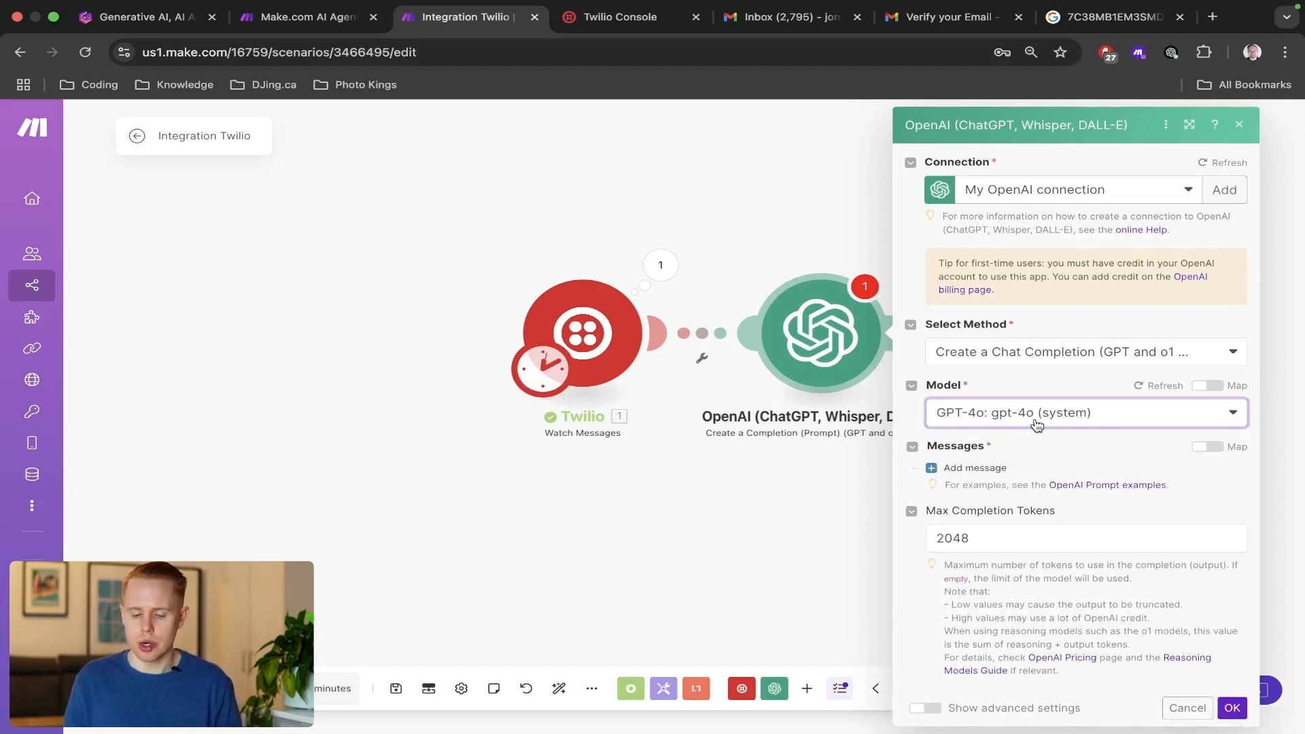
Add two empty message entries to the OpenAI module.
click(972, 468)
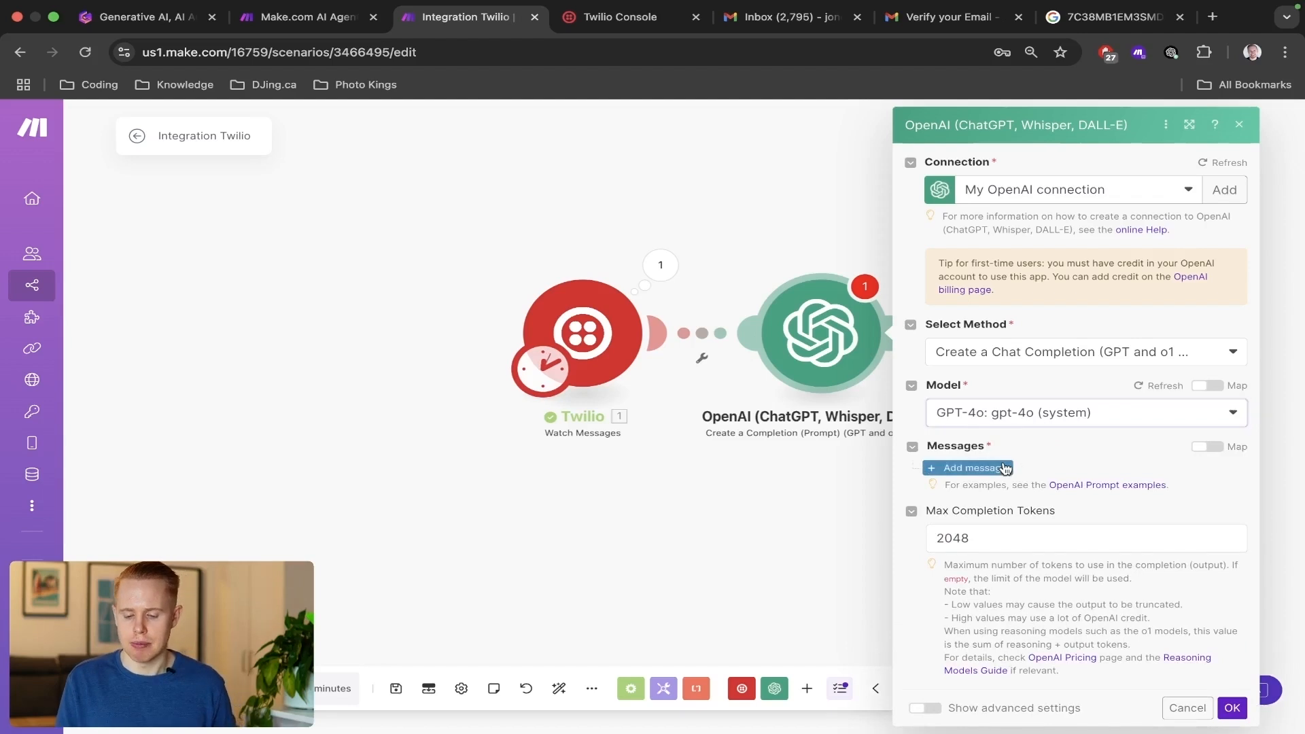
scroll(1184, 465, down, 2)
click(975, 478)
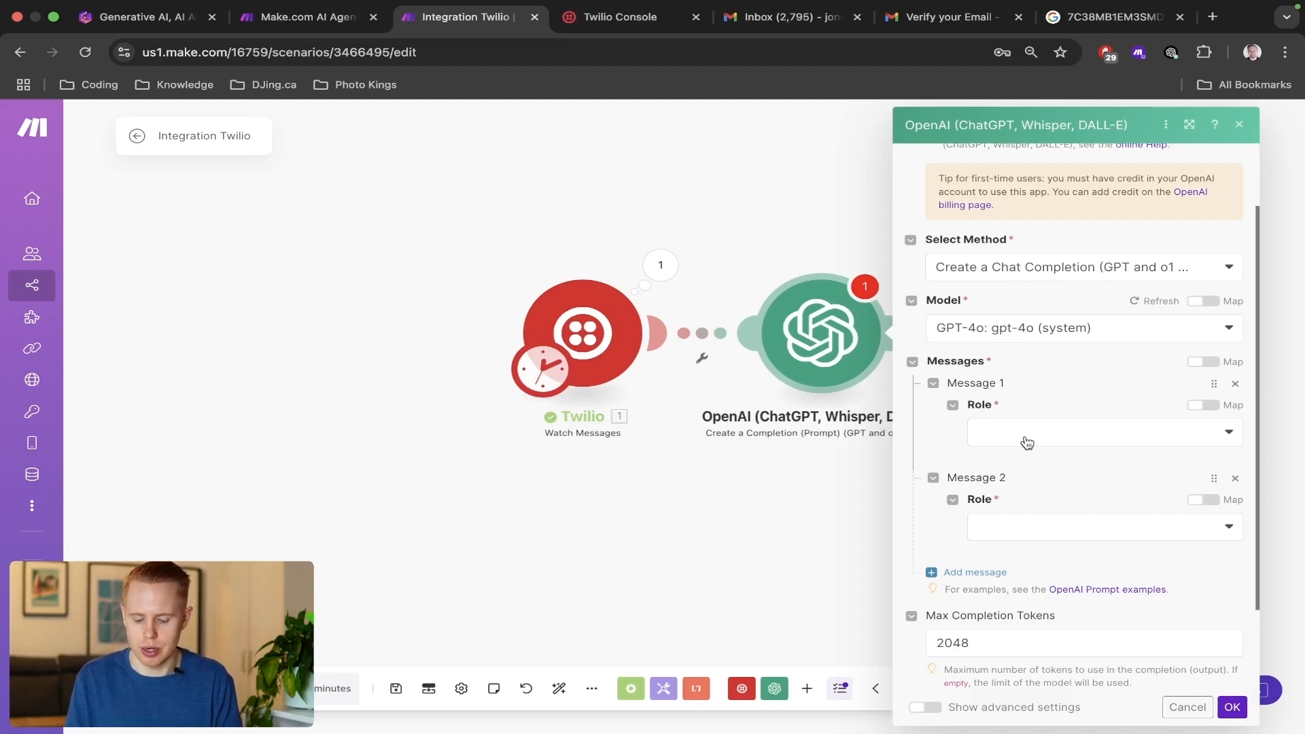
In the Make.com AI Agent For Beginners scenario, review the first OpenAI module's prompts and copy its System message text.
key(ctrl+shift+Tab)
click(495, 408)
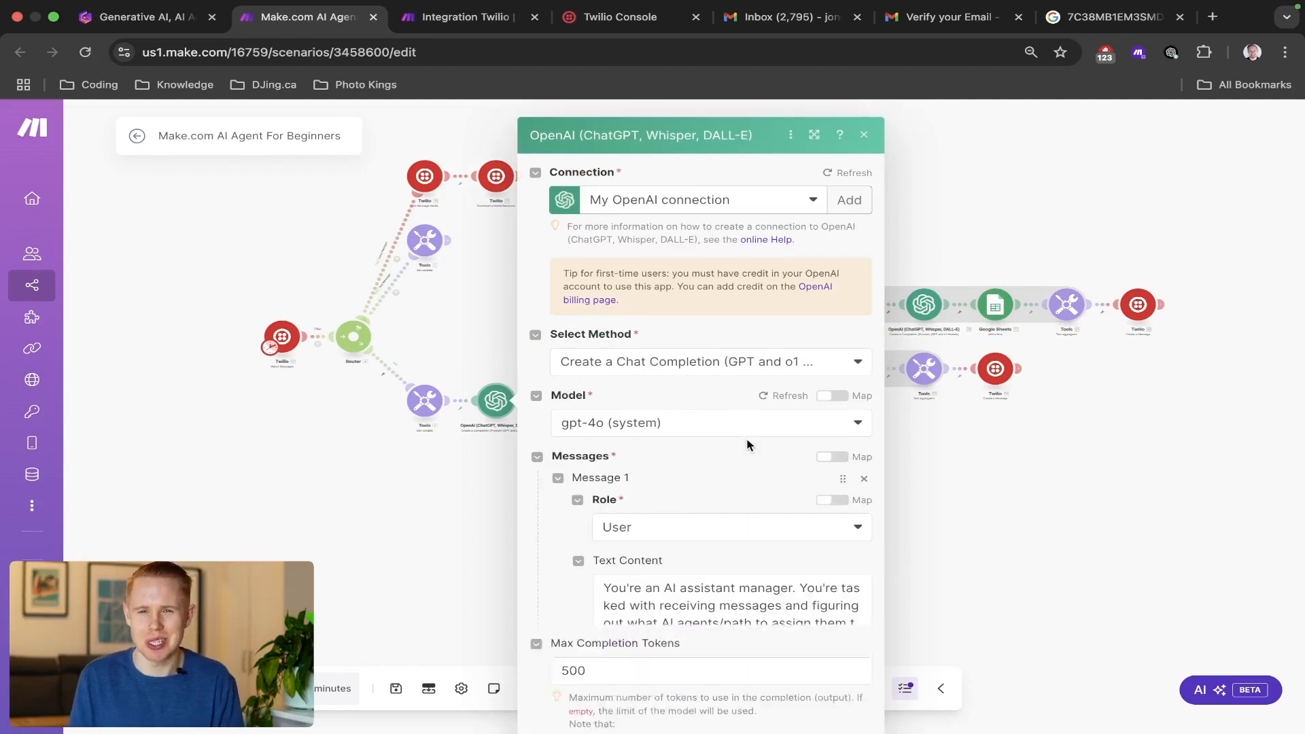
scroll(746, 439, down, 5)
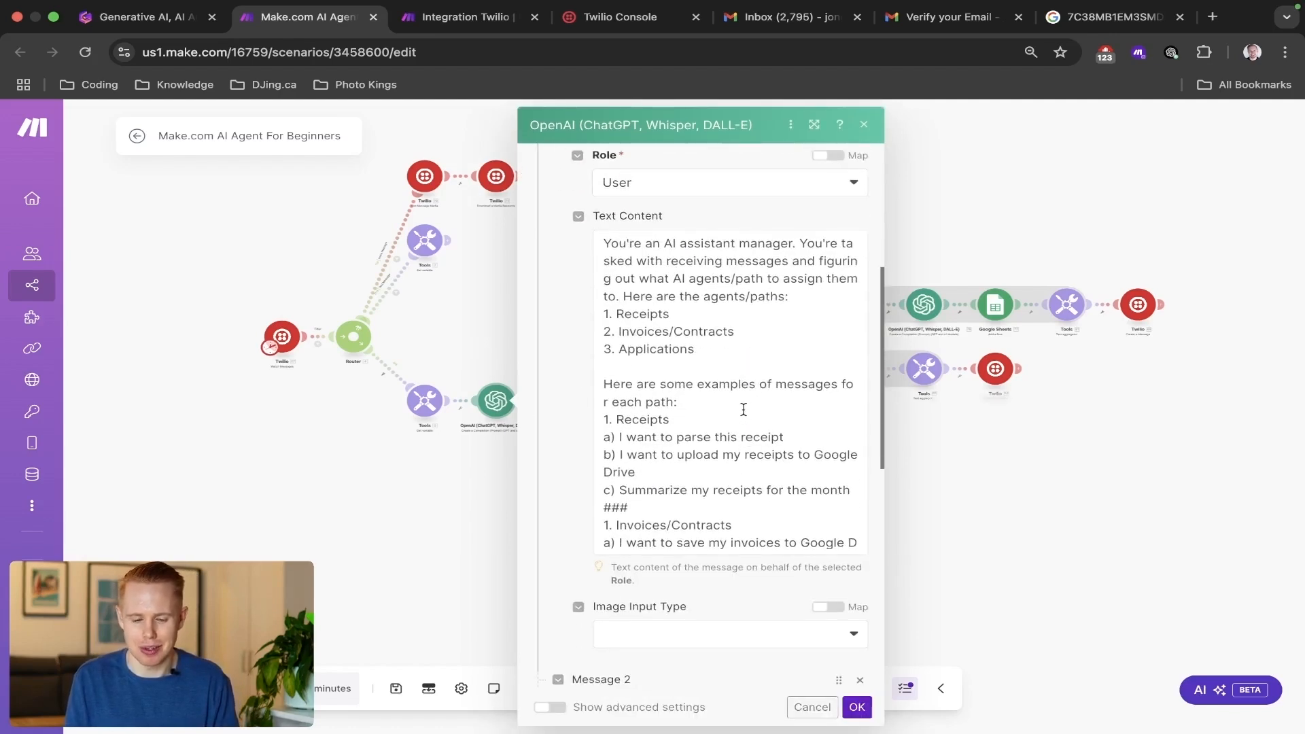
click(744, 410)
scroll(744, 410, down, 3)
scroll(551, 517, down, 7)
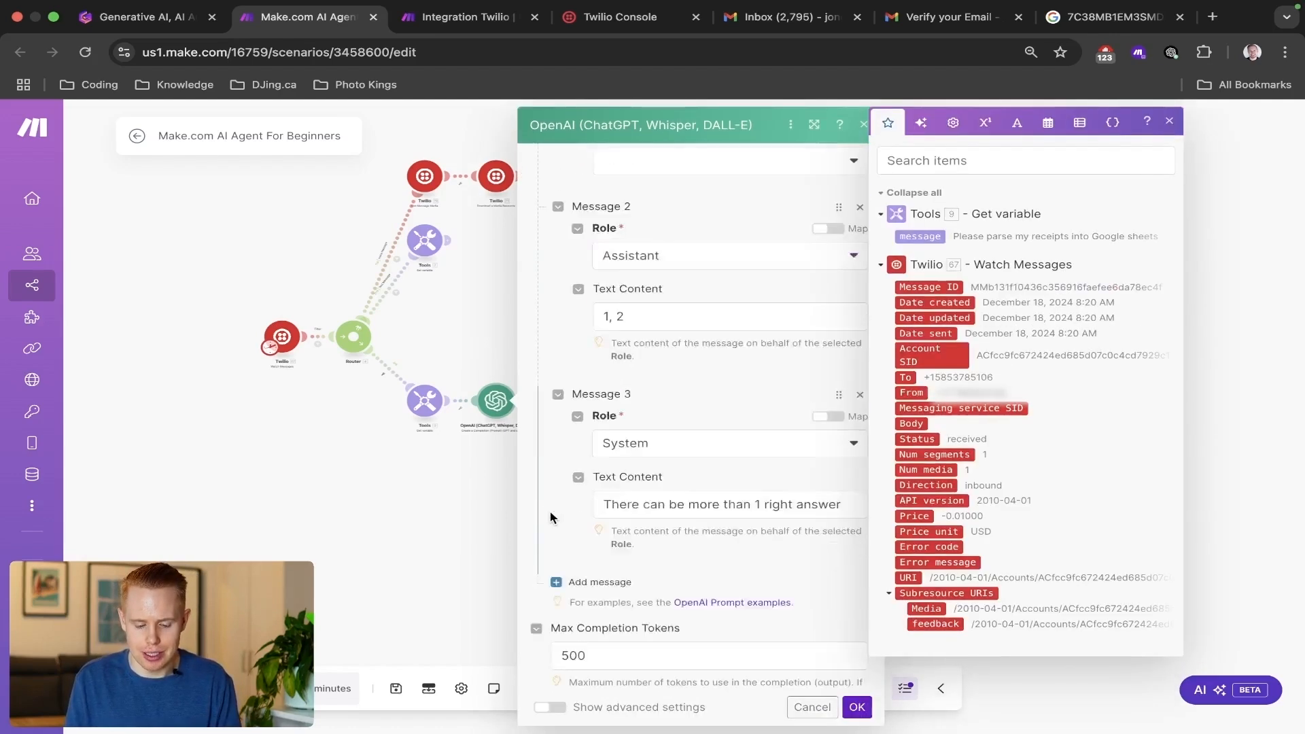
scroll(550, 518, down, 3)
triple_click(670, 402)
key(ctrl+c)
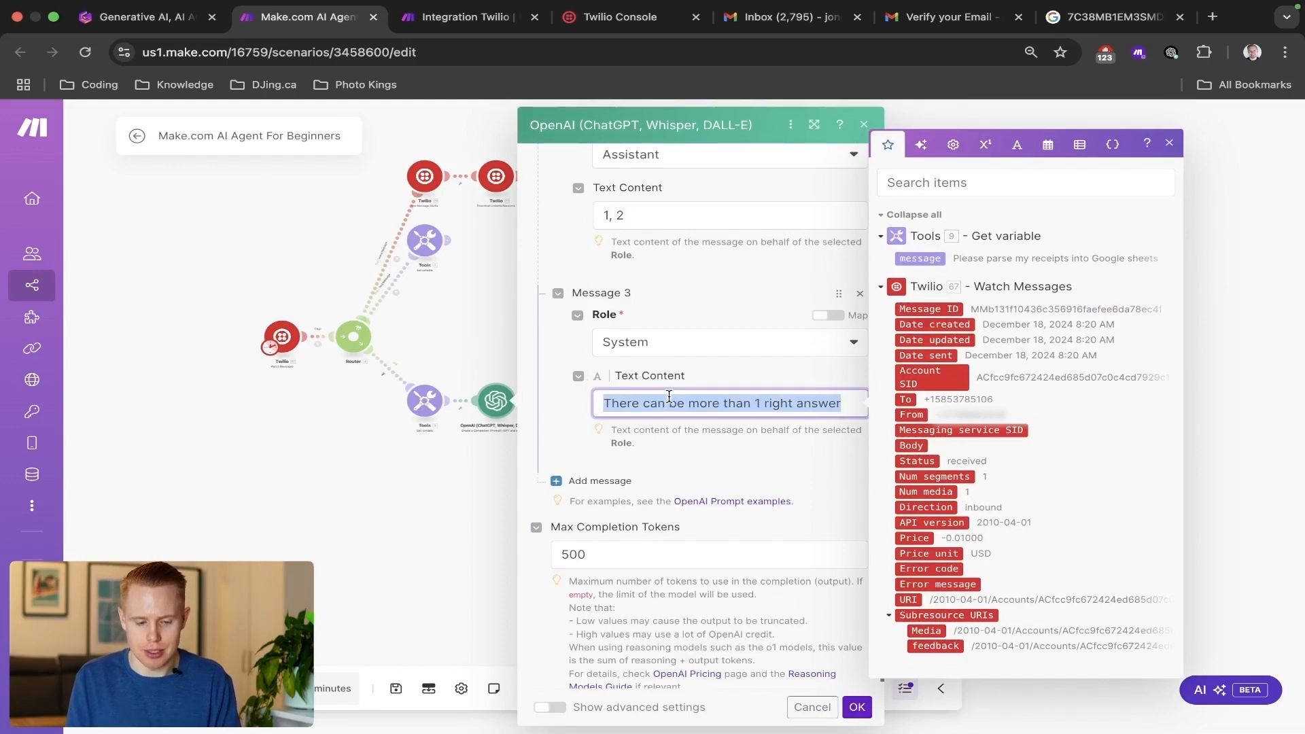
Back in Integration Twilio, set Message 1's role to System and paste "There can be more than 1 right answer" as its text.
key(ctrl+Tab)
click(1081, 429)
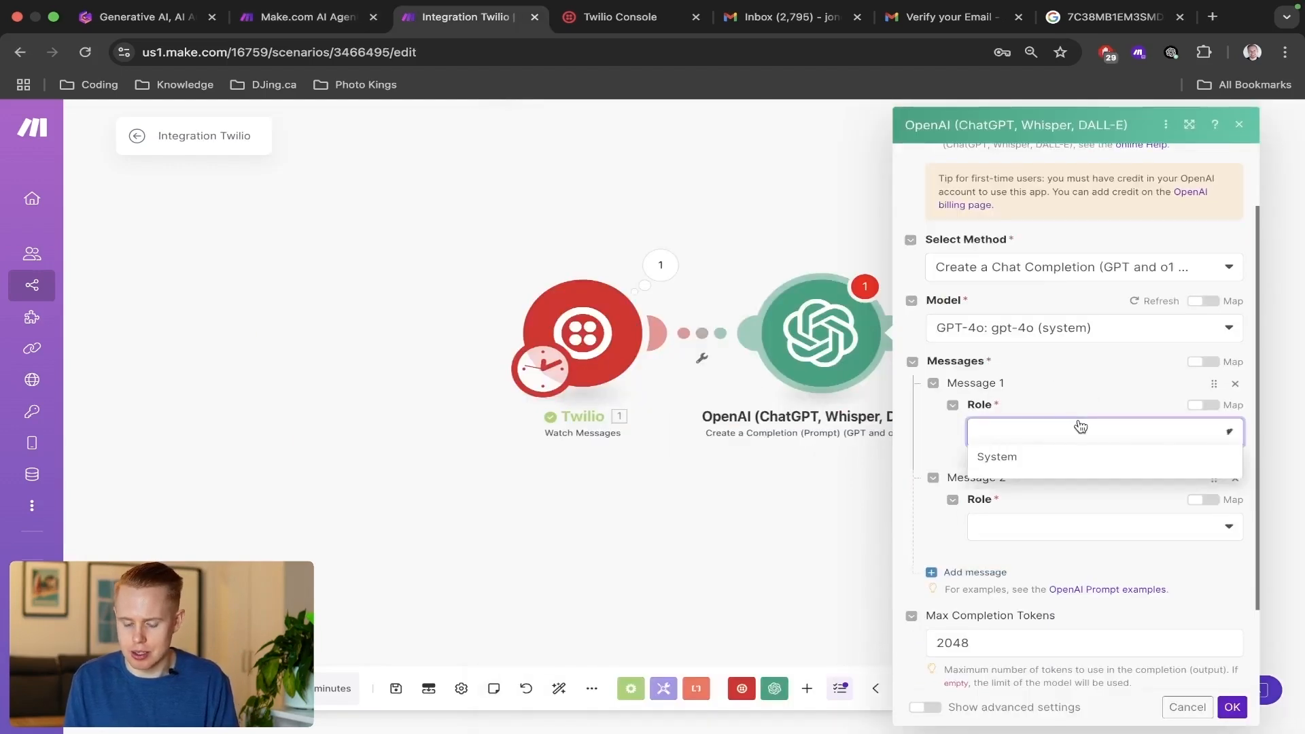
click(1039, 468)
click(1040, 491)
key(ctrl+v)
click(1101, 532)
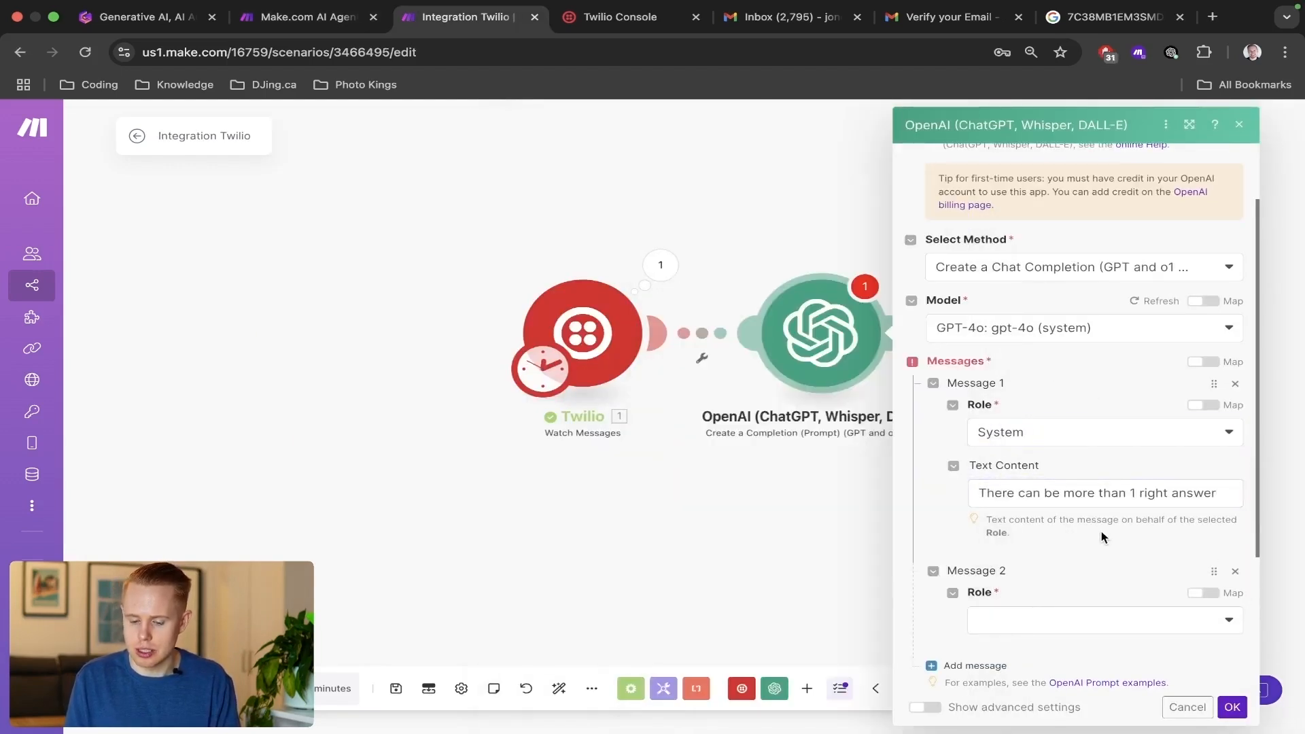
Insert "You're an intelligent AI manager tasking with delegating jobs to the right ai agent." before the existing text of Message 1.
click(1104, 501)
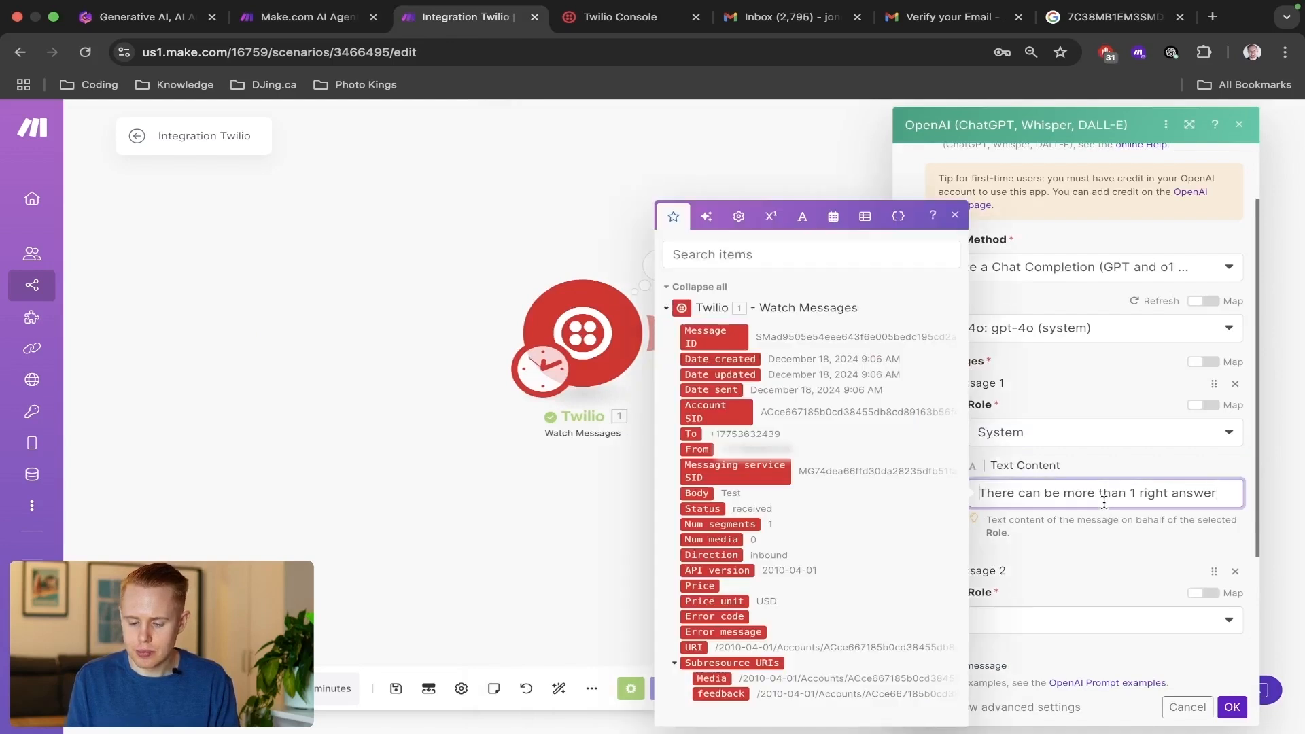
text(You're an intelli)
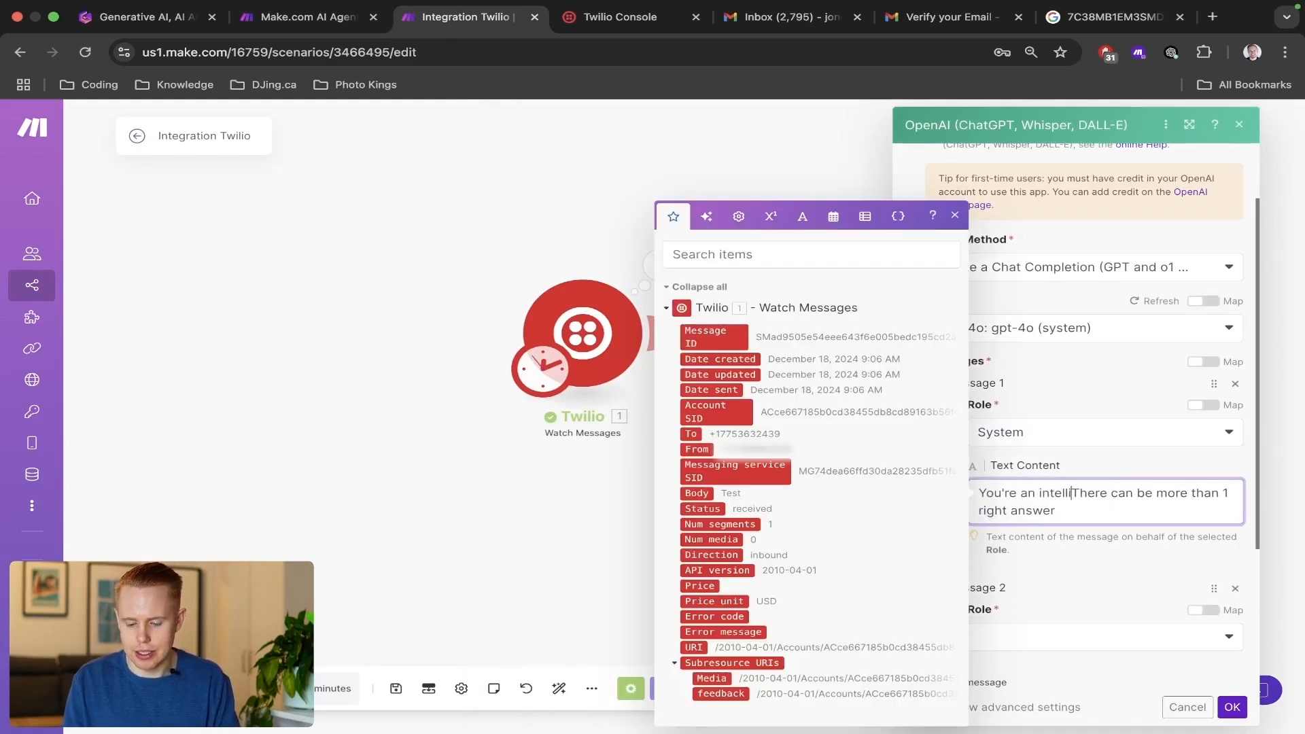
text(gent AI manager)
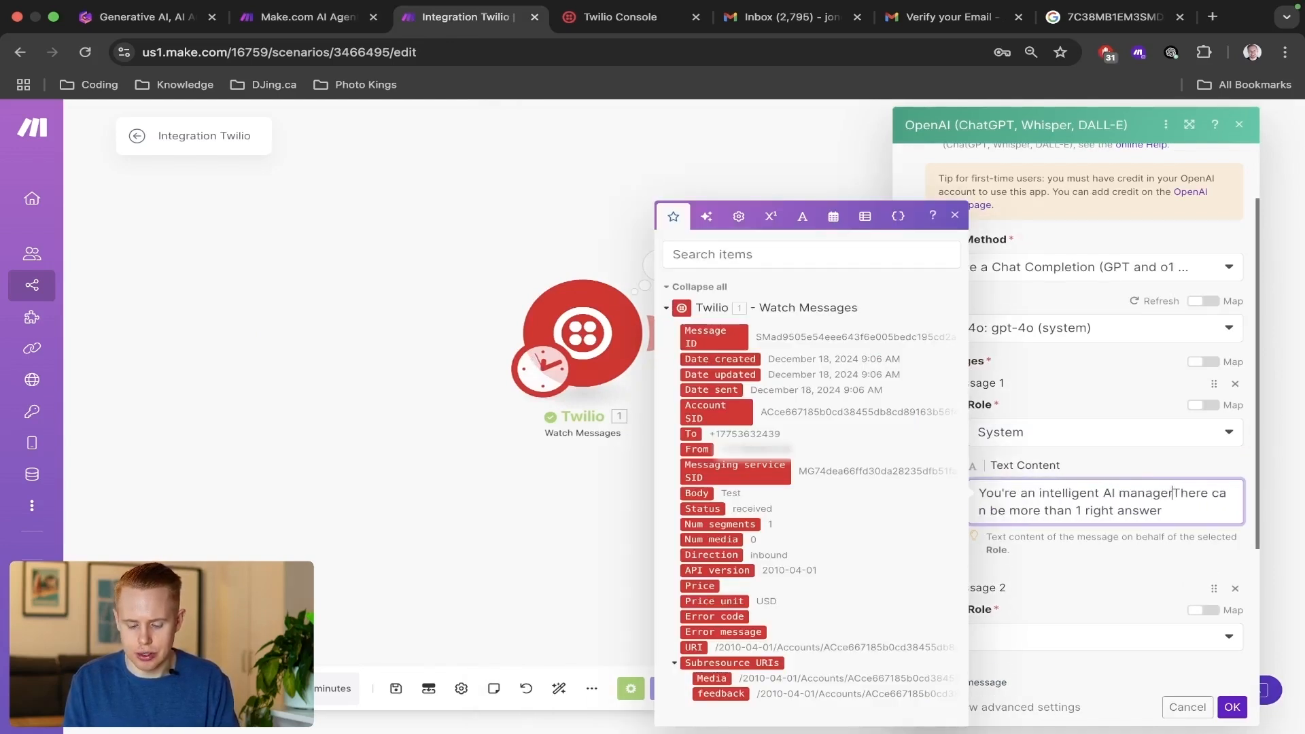
text( tasking with deleg)
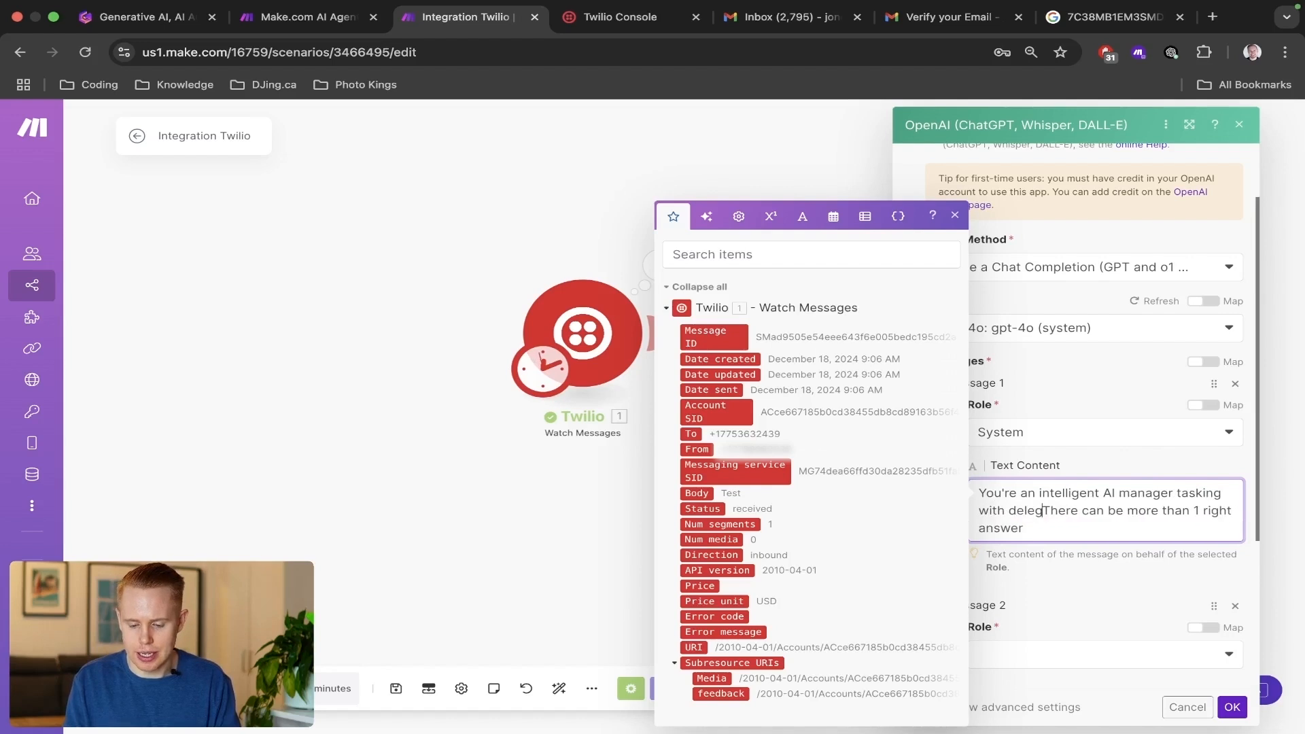
text(ating )
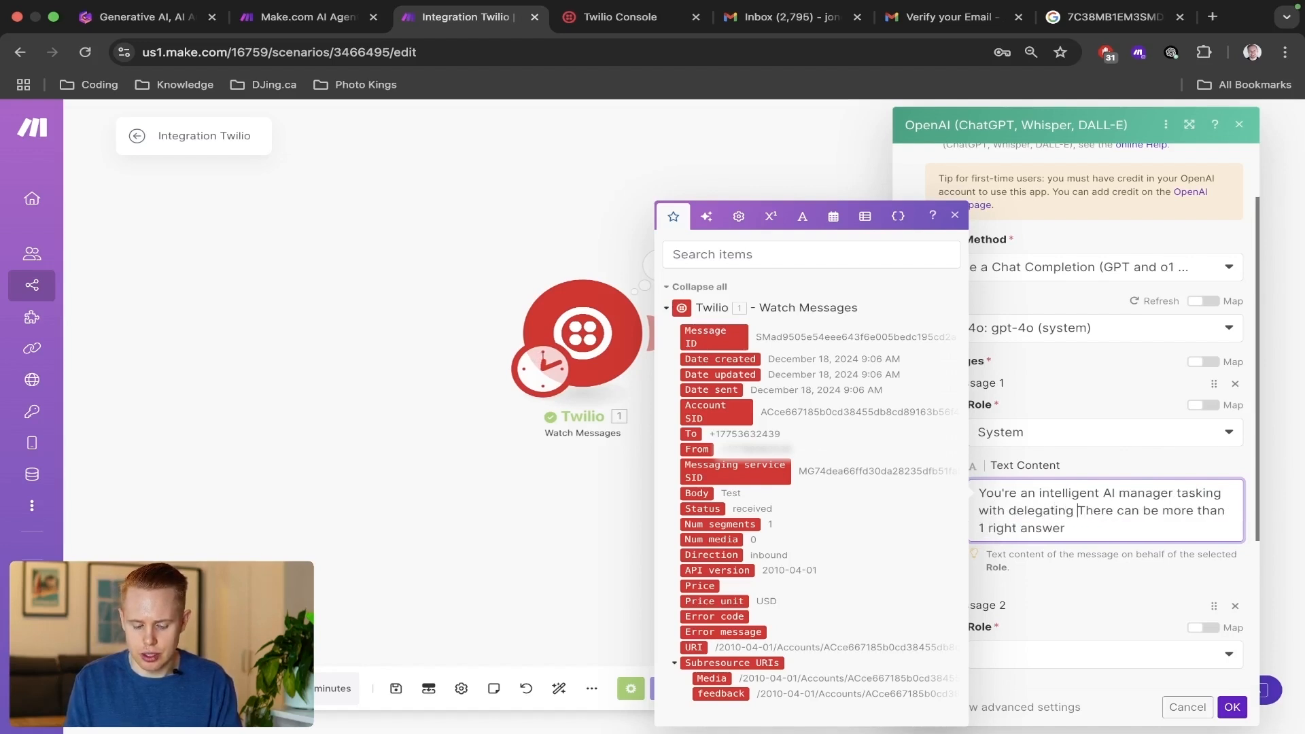
text(jobs to the right )
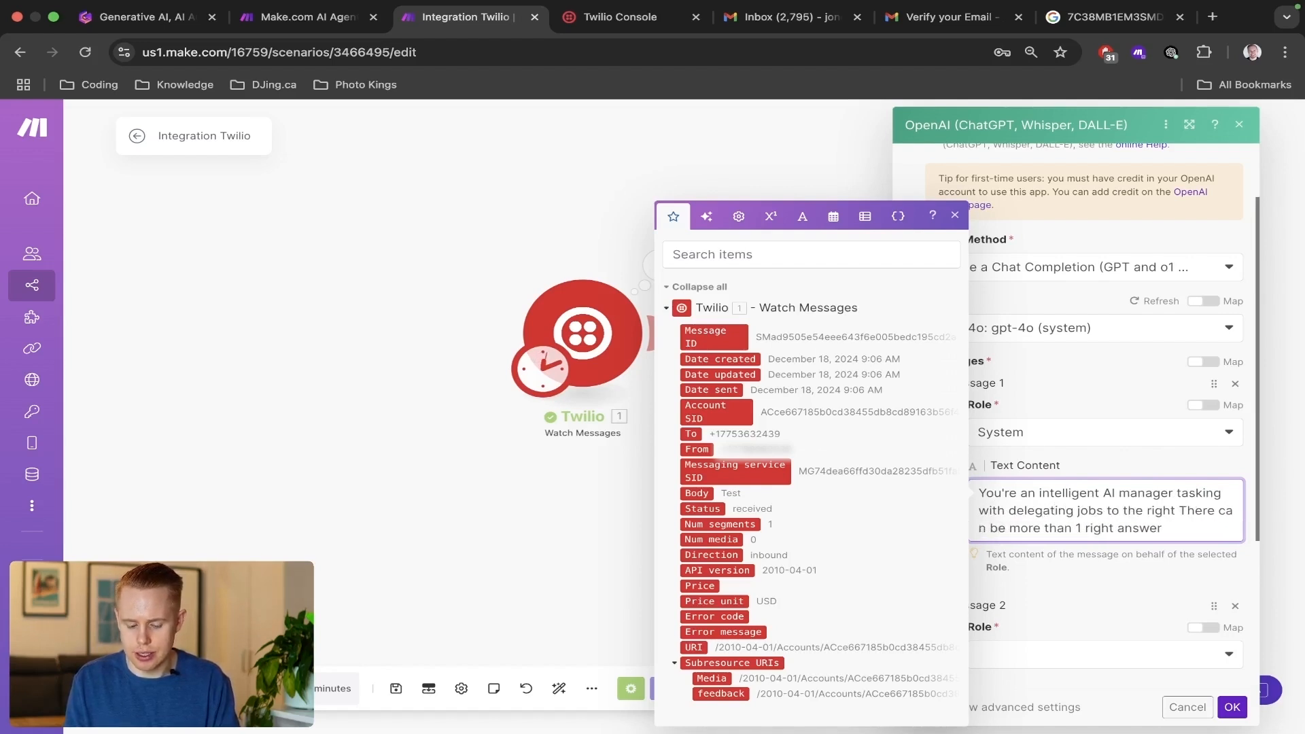
text(ai agent.)
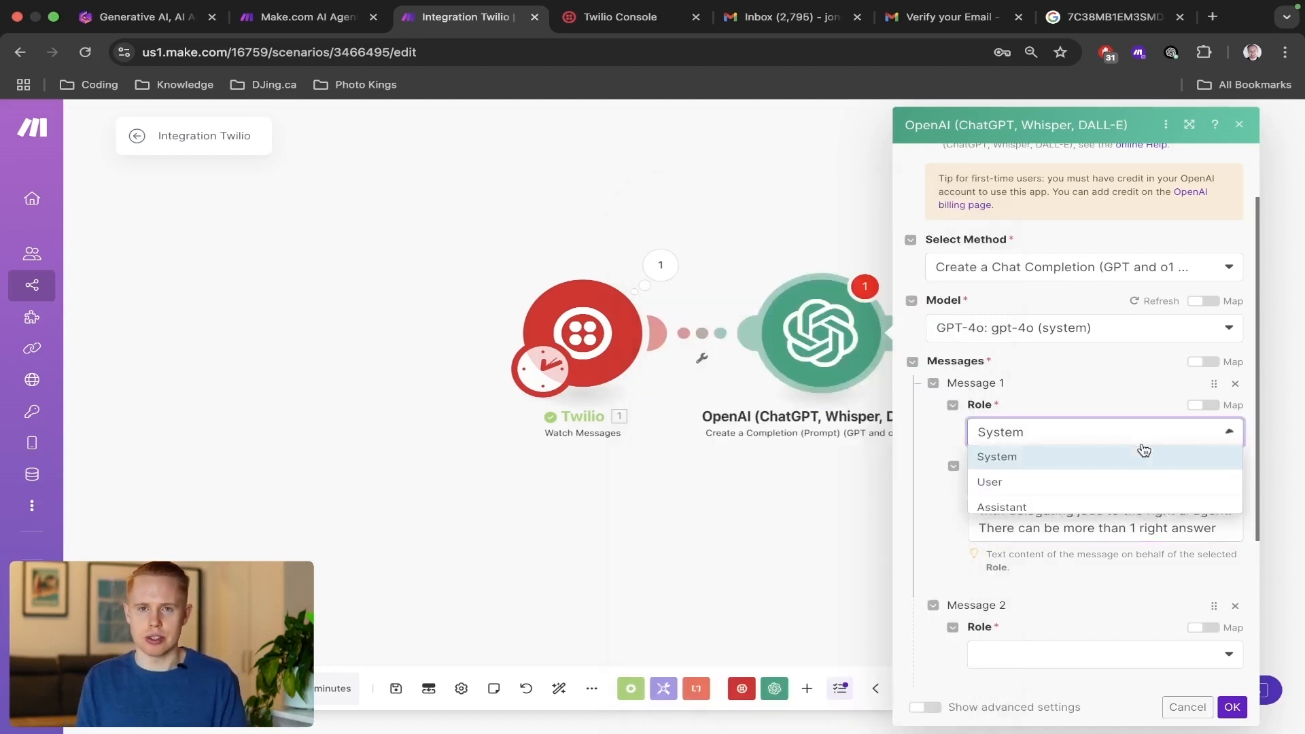
click(1144, 443)
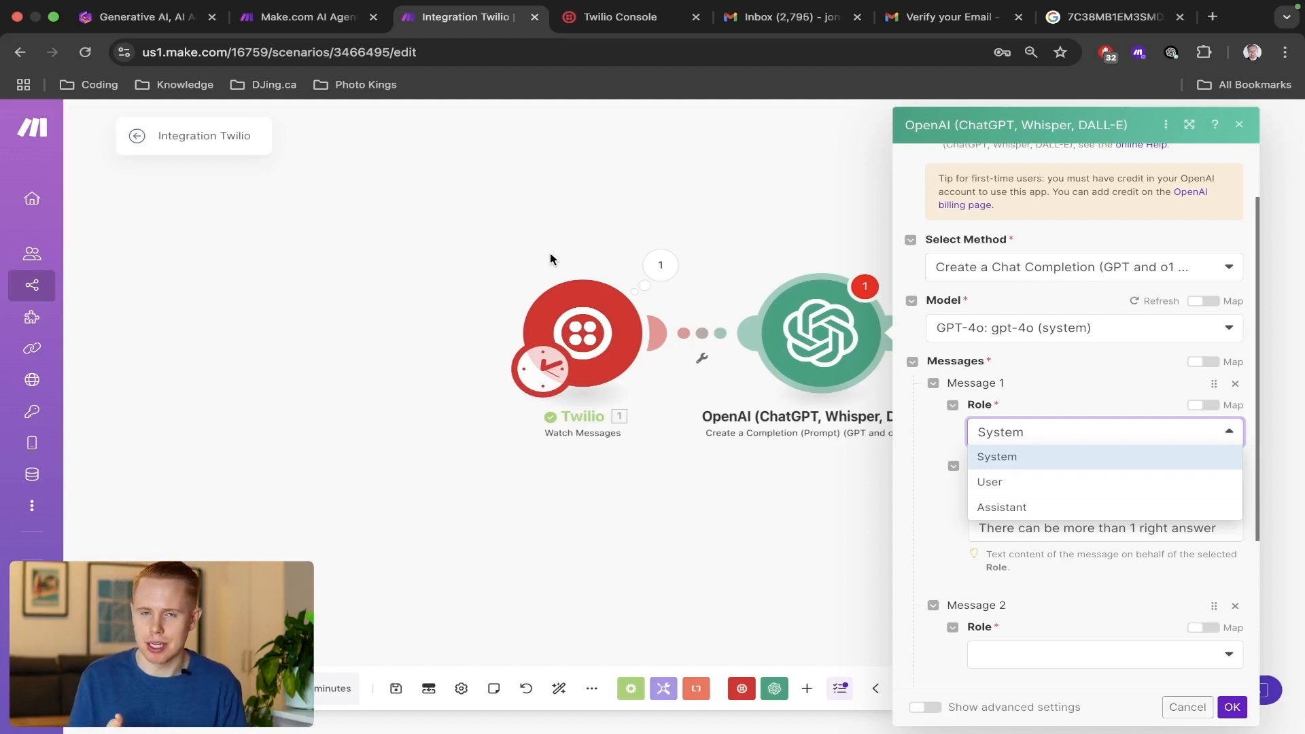
click(1030, 367)
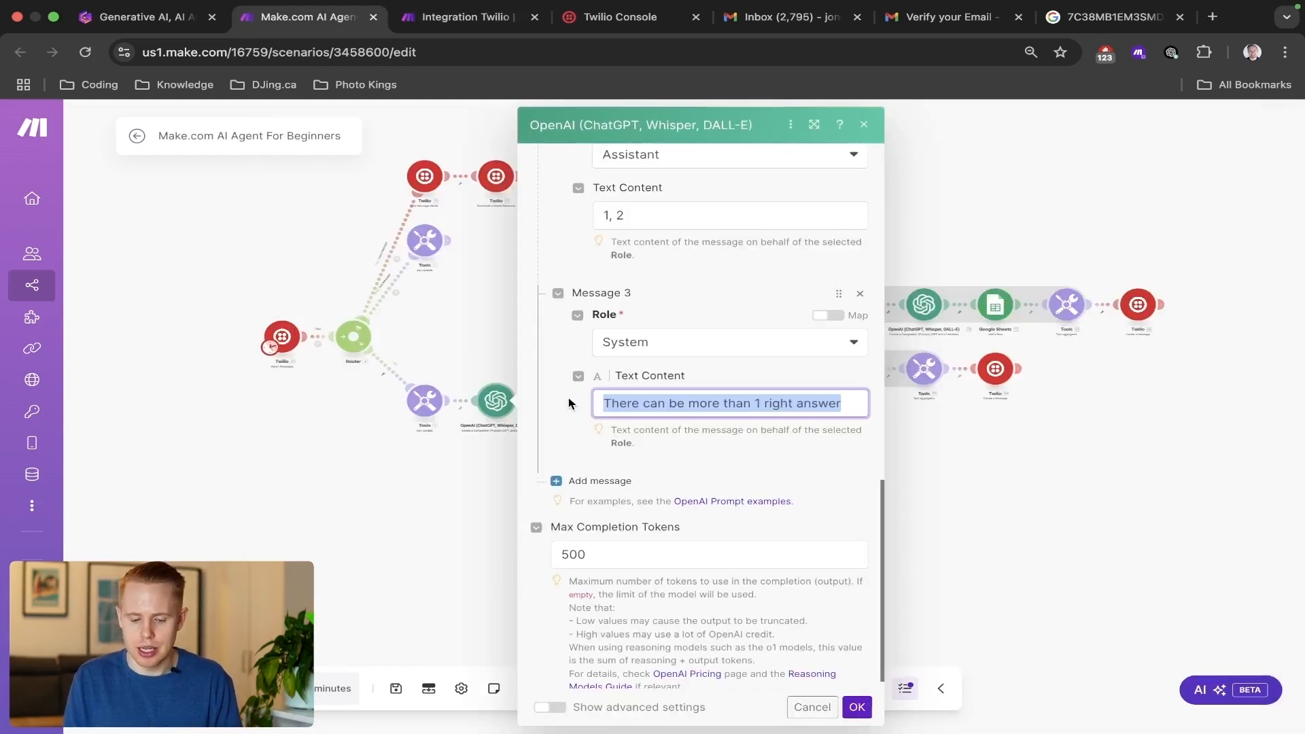
In the Make.com AI Agent For Beginners scenario, copy the entire User prompt from Message 1 of the OpenAI module.
scroll(726, 400, up, 5)
scroll(727, 400, up, 4)
click(728, 400)
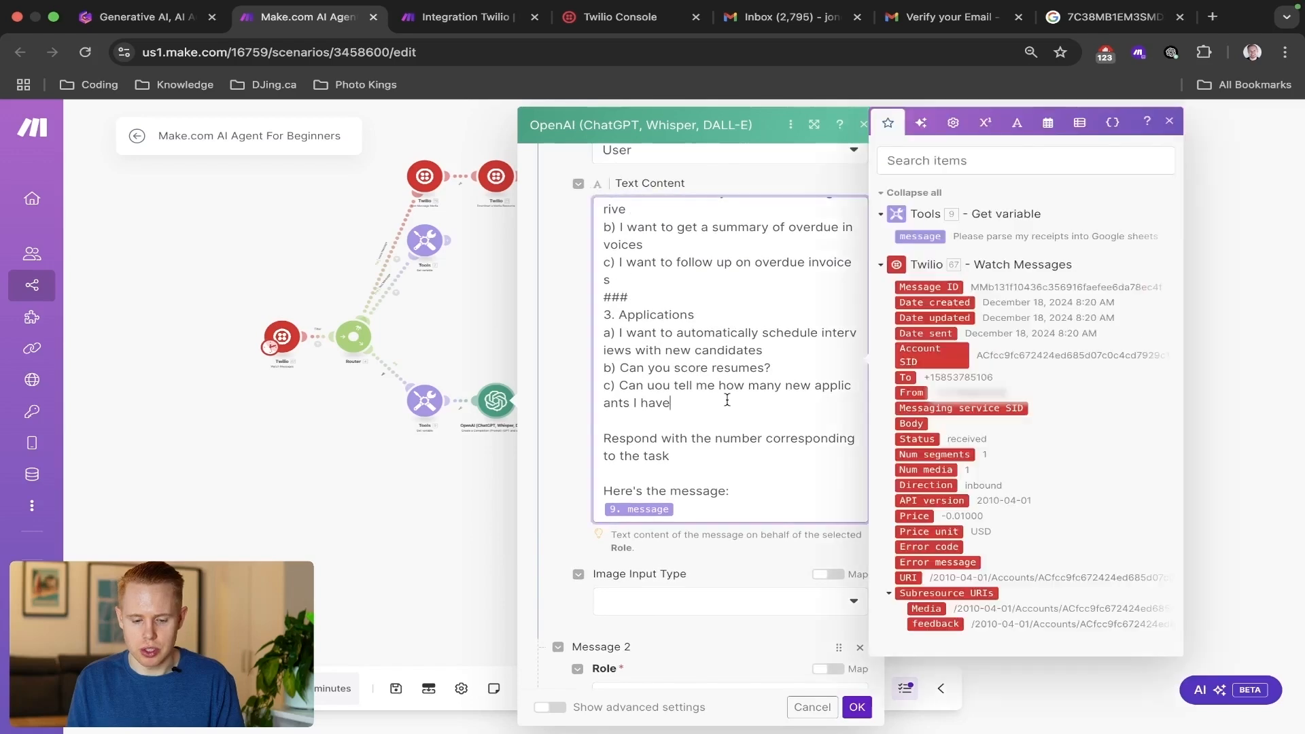
key(super+a)
Back in Integration Twilio, set Message 2's role to User and paste the copied AI assistant manager prompt as its text.
key(ctrl+Tab)
scroll(925, 573, down, 2)
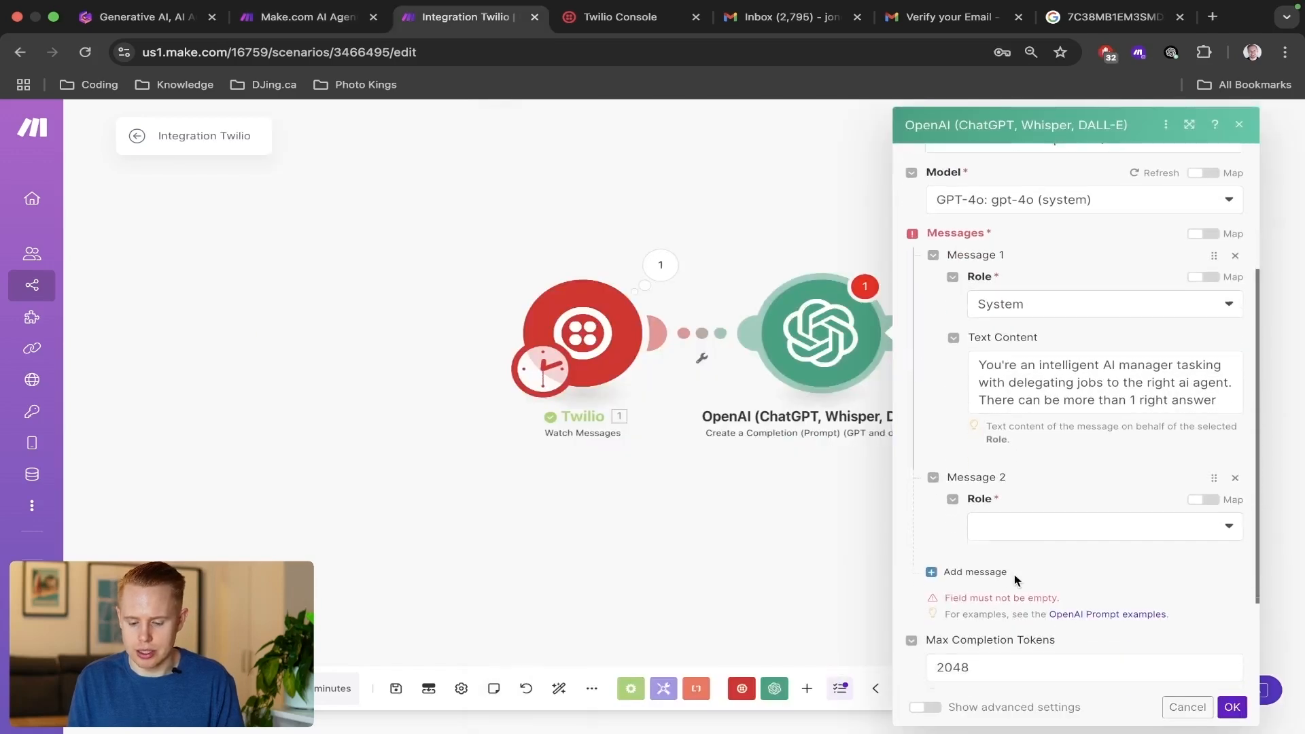
click(1046, 539)
click(1019, 575)
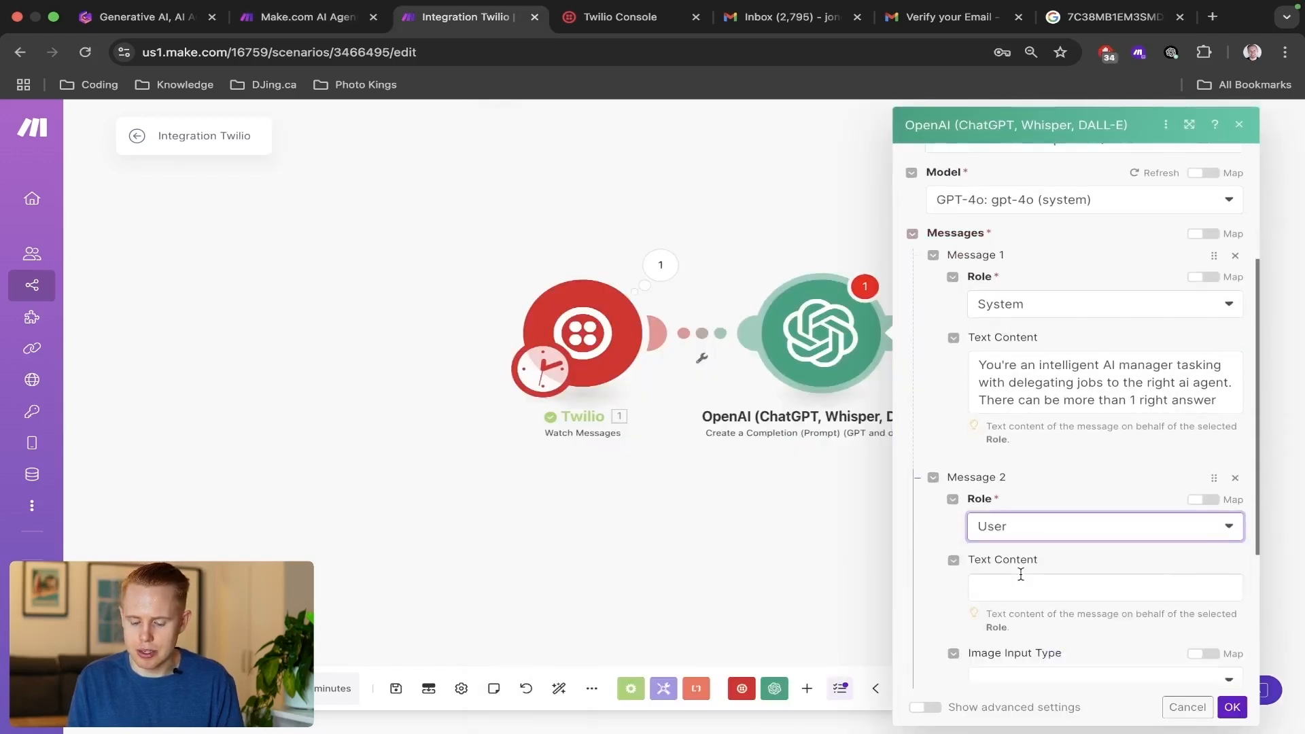
scroll(1033, 531, down, 2)
click(1050, 483)
key(super+v)
scroll(1099, 466, up, 10)
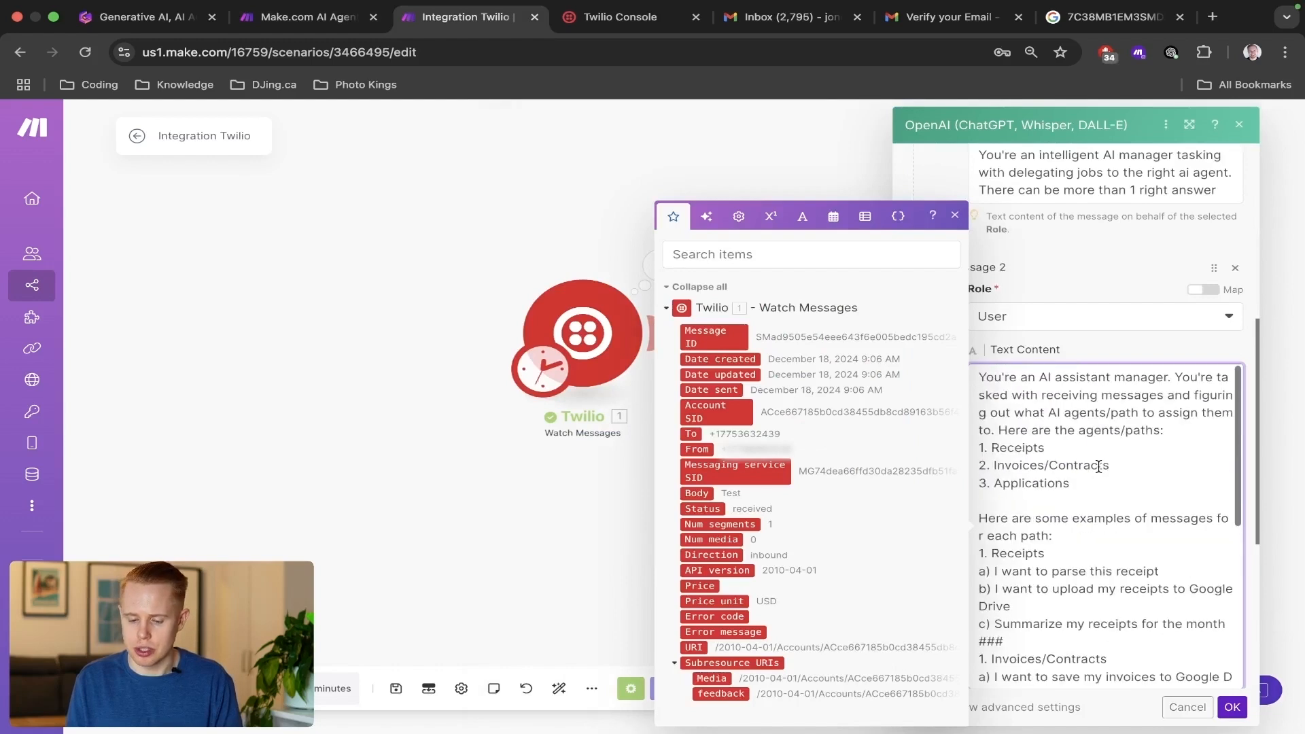
click(1110, 346)
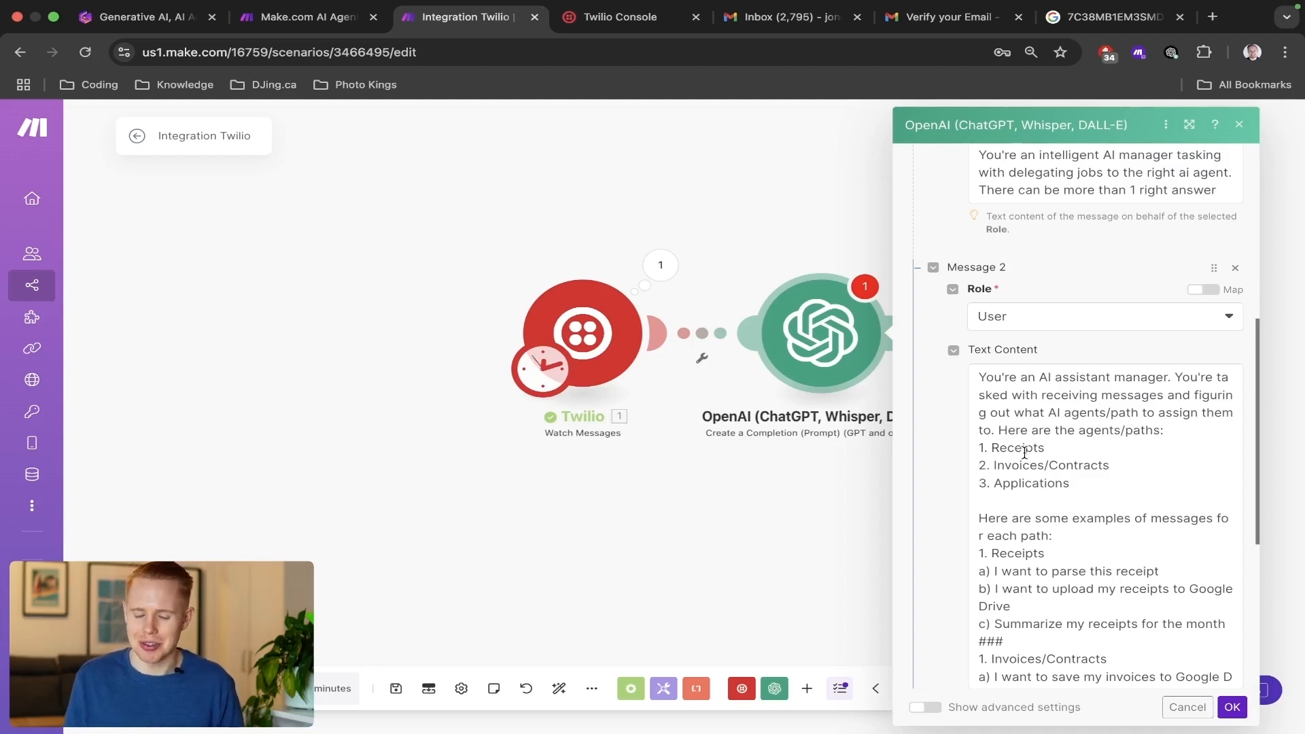
Renumber the Invoices/Contracts heading in the examples part of Message 2's prompt as 2.
scroll(1044, 291, down, 5)
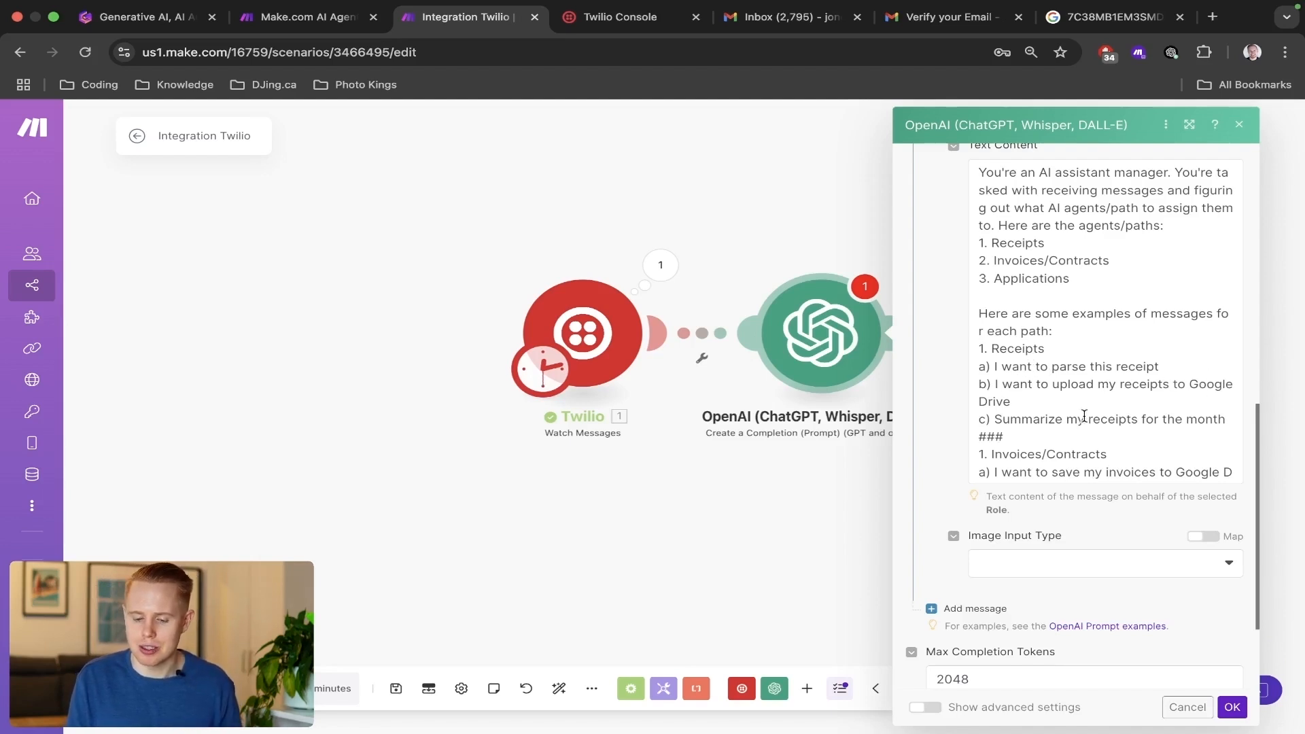
scroll(1084, 416, down, 1)
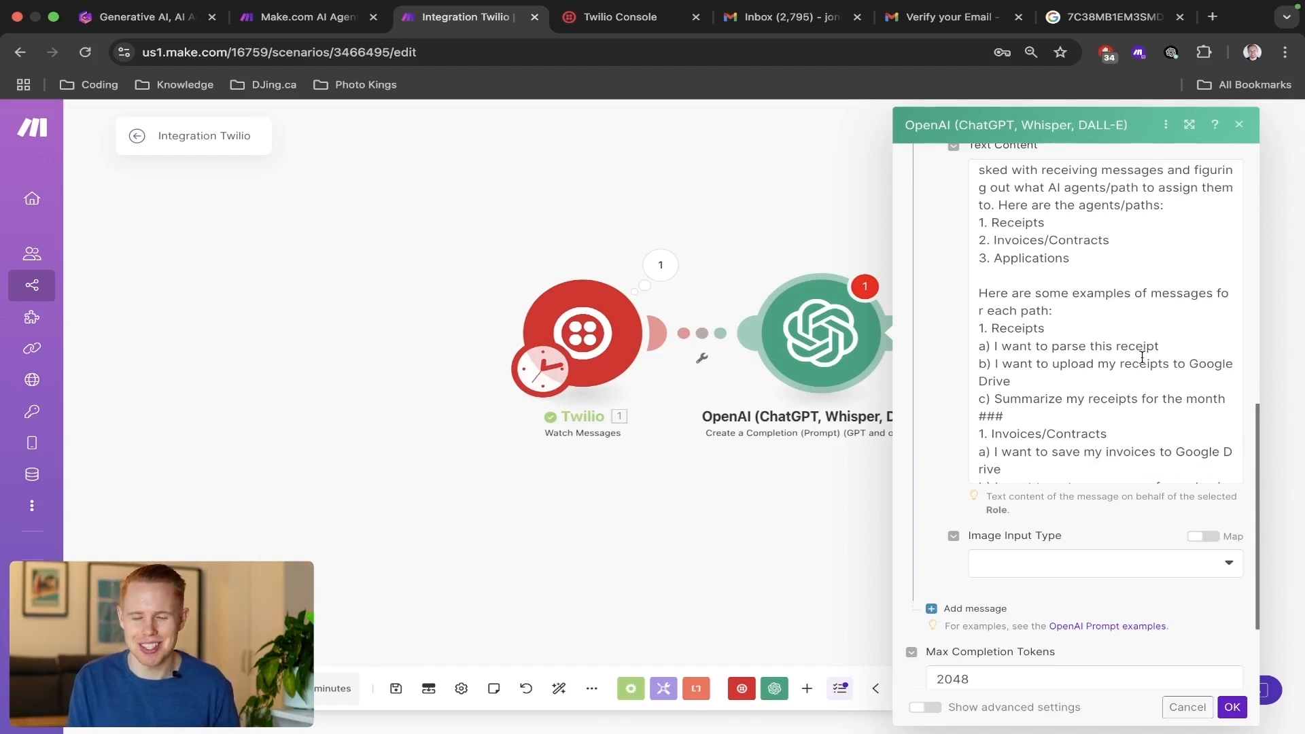
scroll(1142, 357, down, 5)
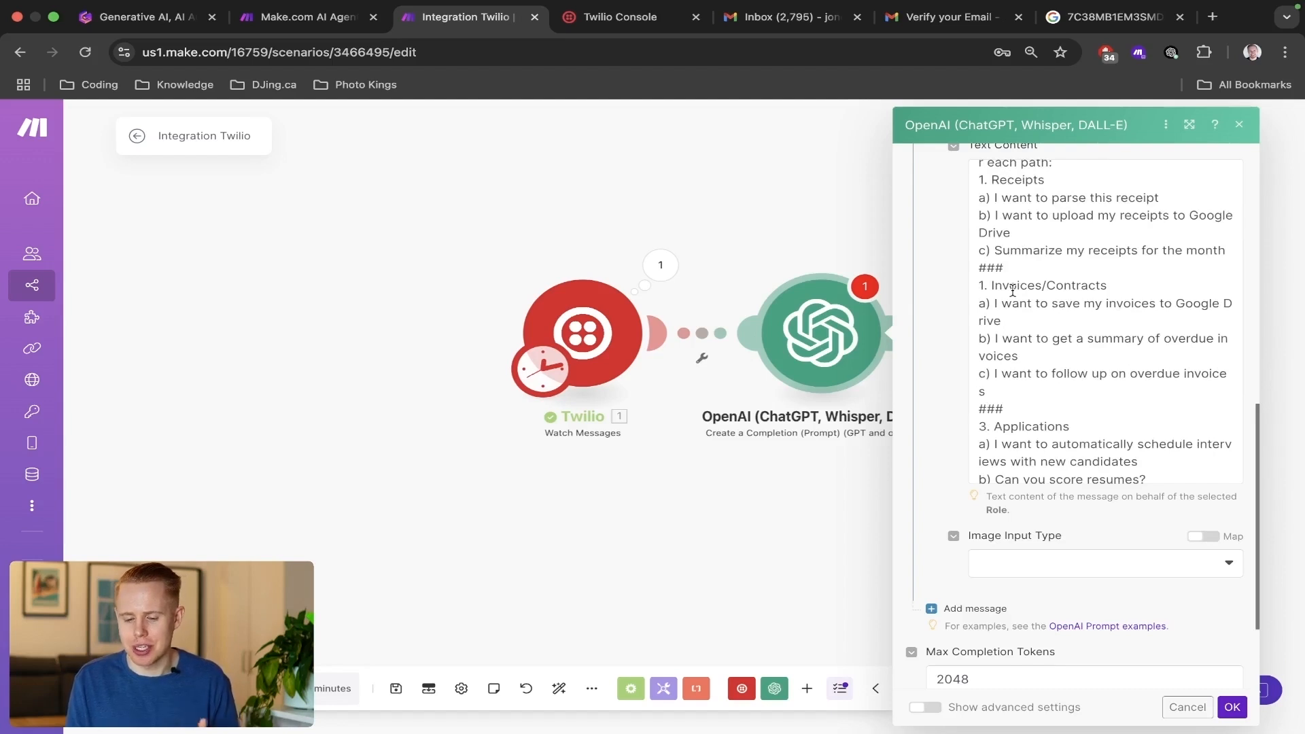
scroll(1013, 290, up, 3)
scroll(1013, 291, down, 2)
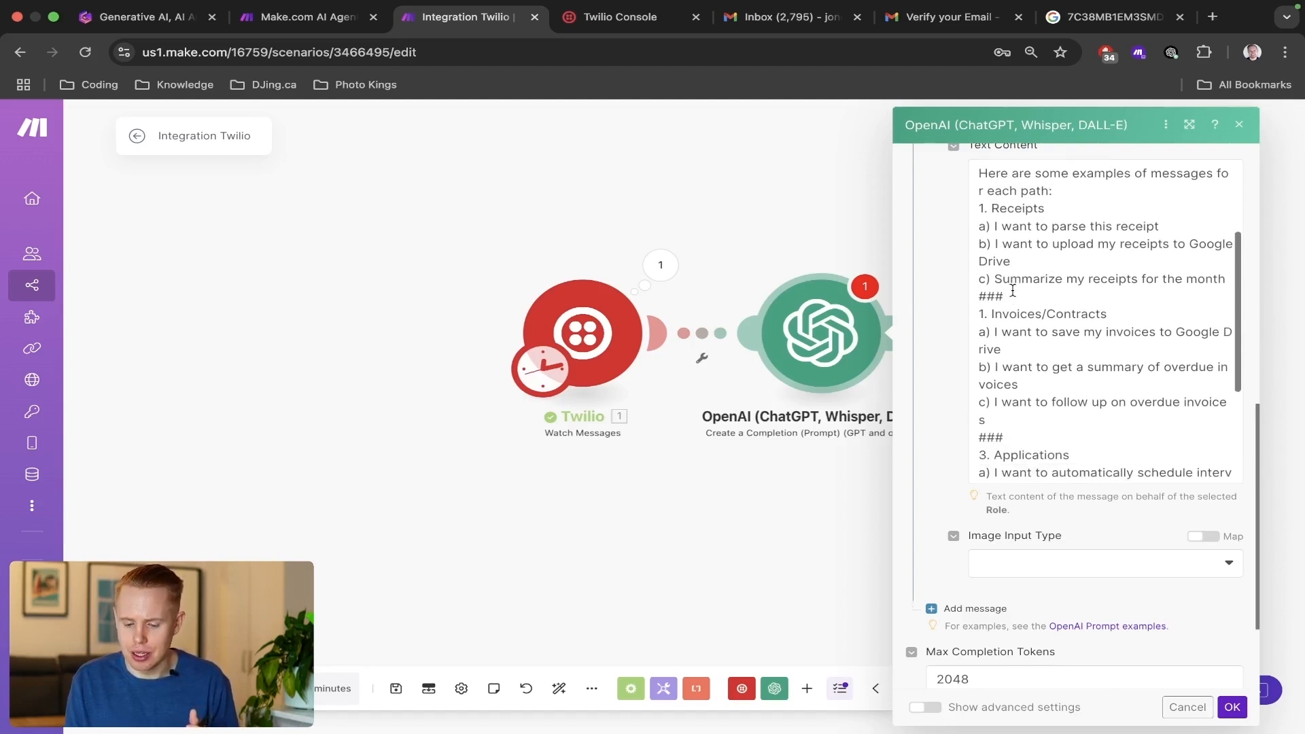
click(985, 318)
key(BackSpace)
text(2)
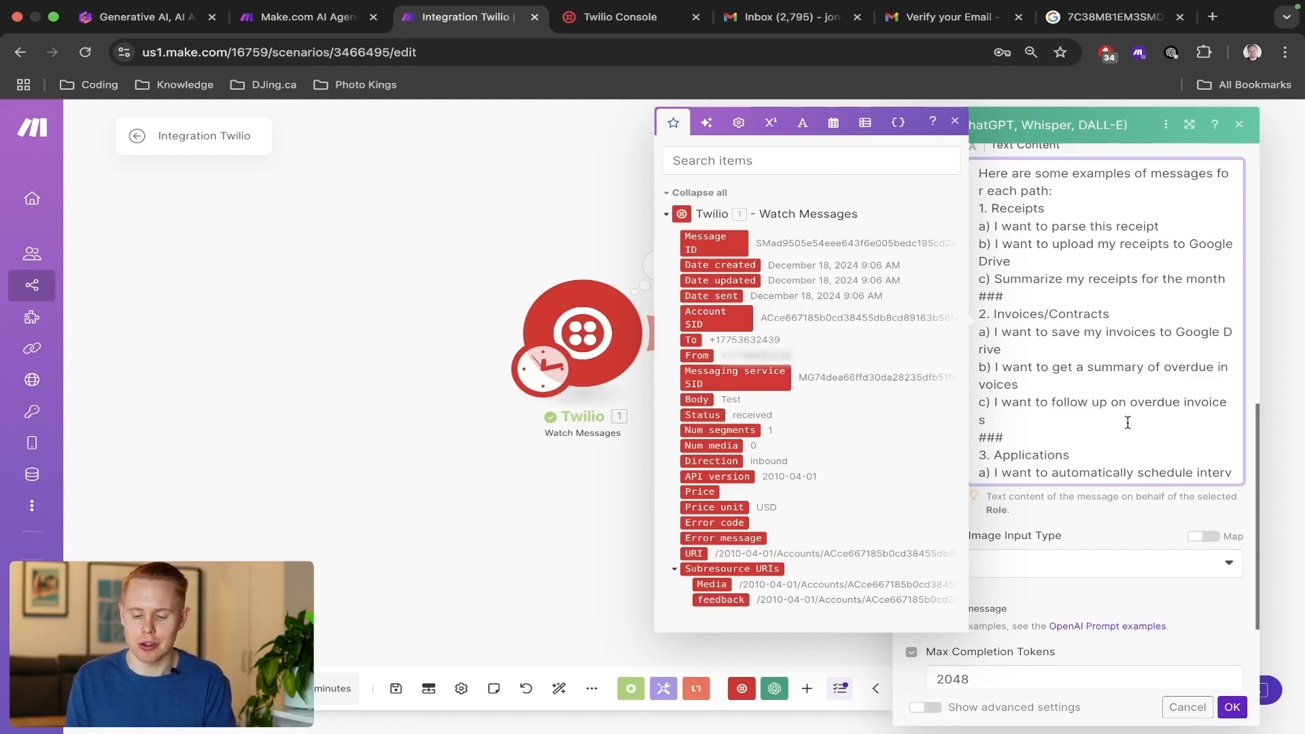
click(1145, 523)
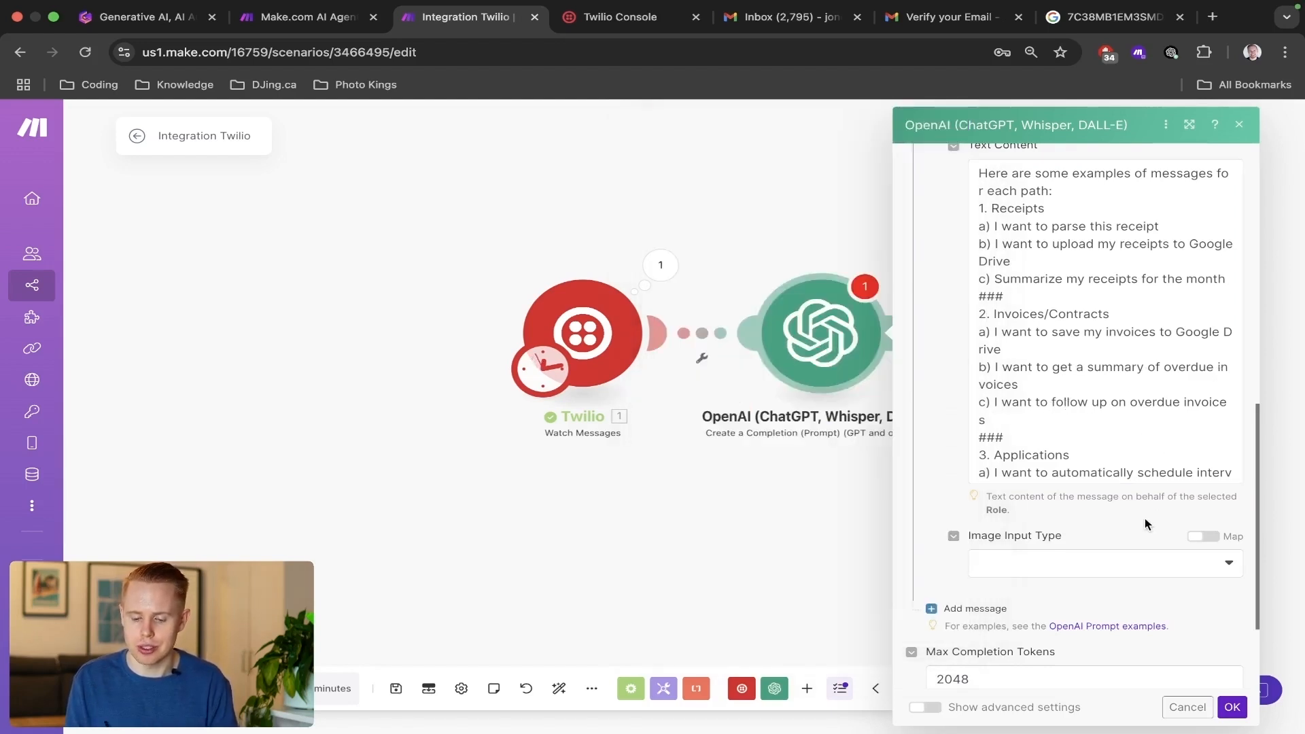
Review Message 2's prompt, from the list of agents/paths through the example messages to the reply instruction.
scroll(1108, 312, down, 5)
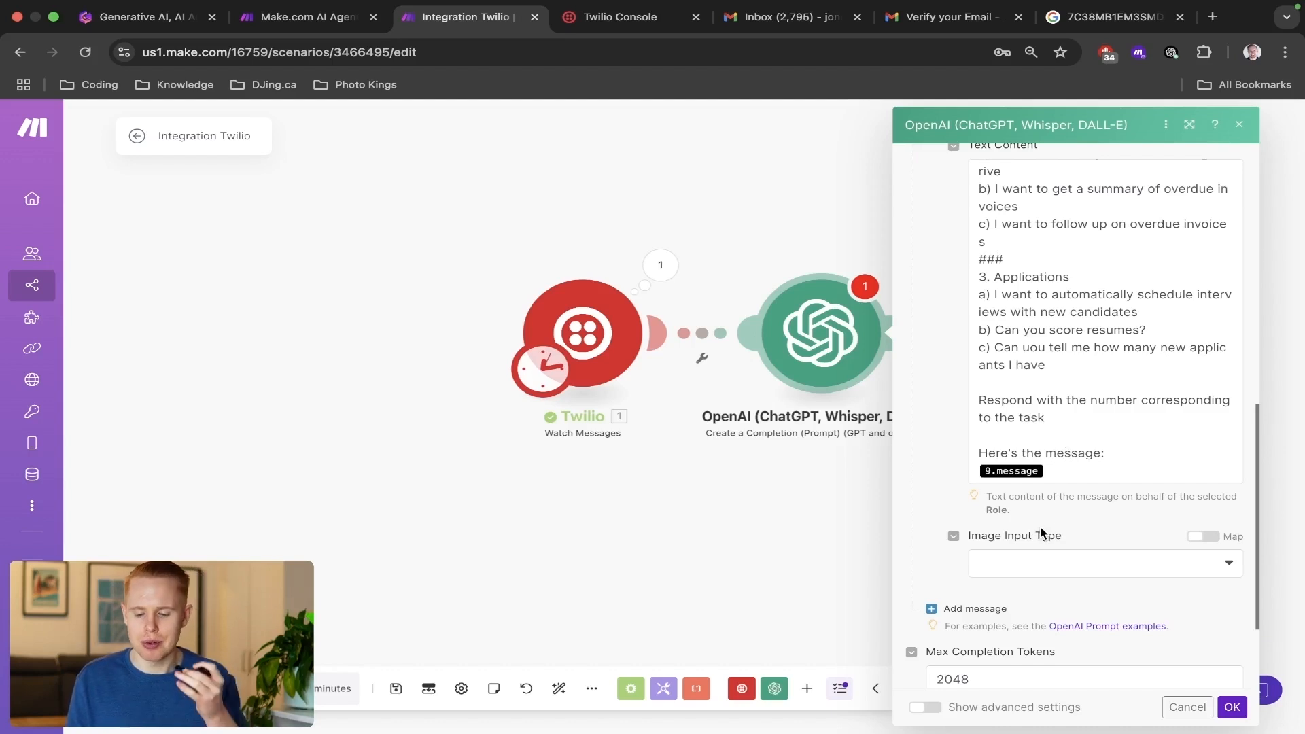
scroll(952, 445, up, 10)
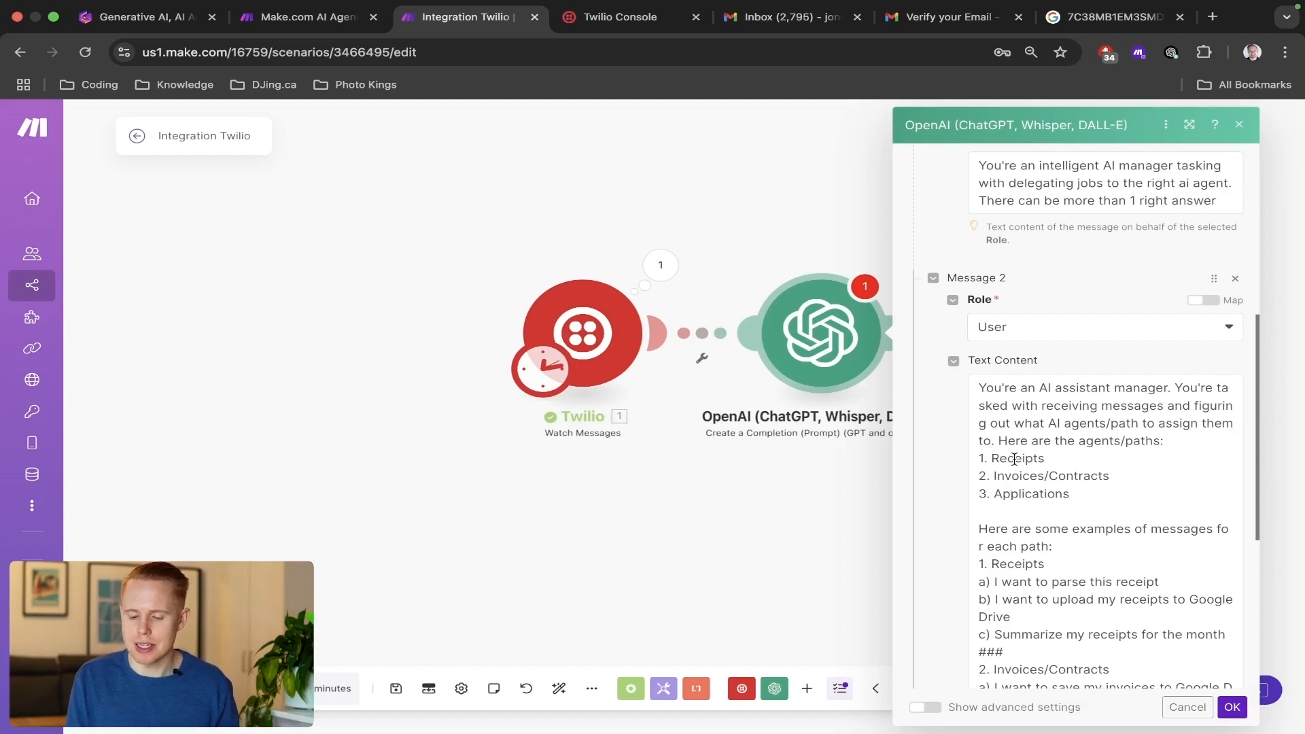
double_click(1015, 459)
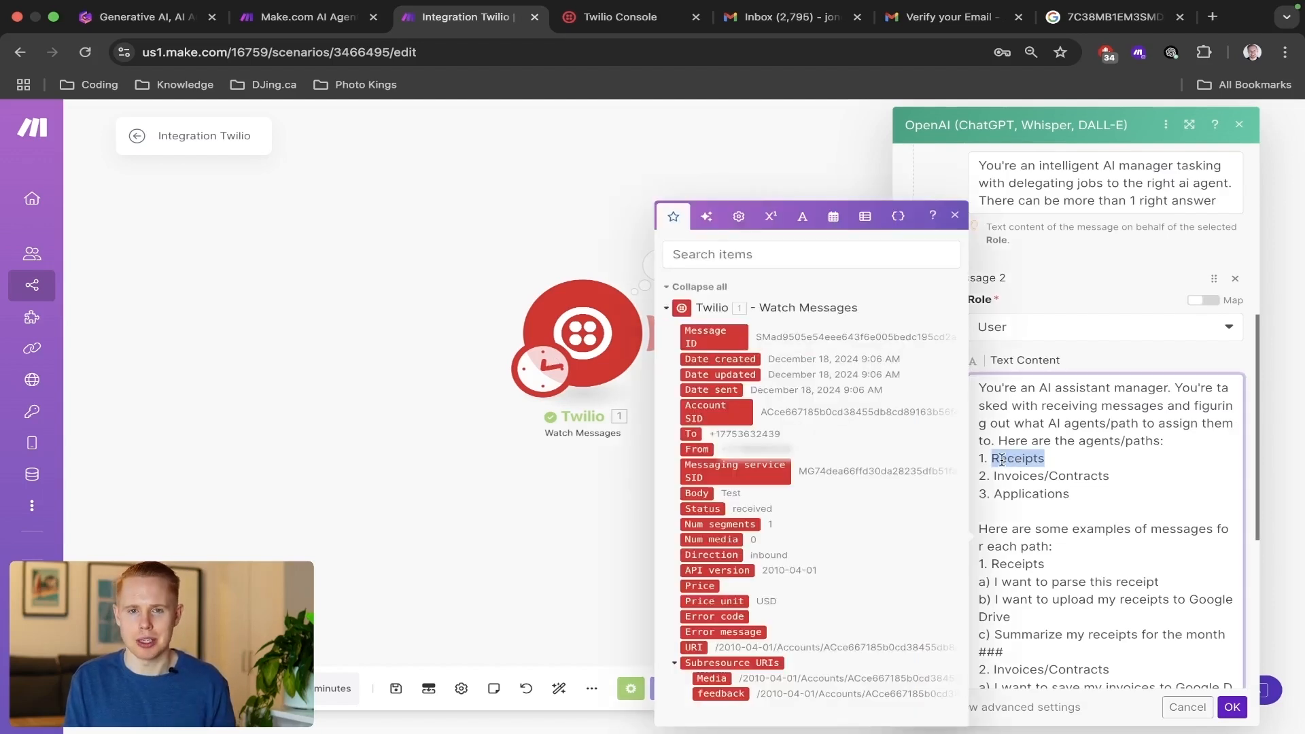
double_click(1038, 491)
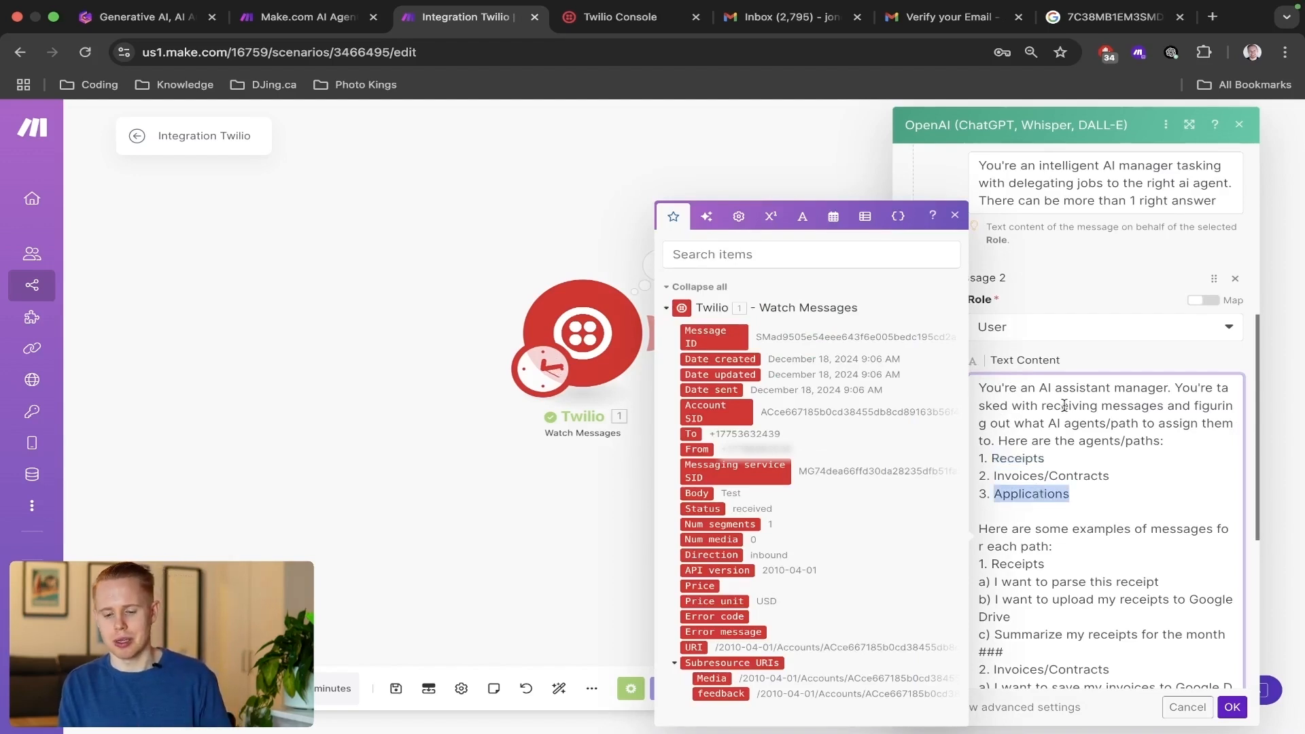
click(1053, 367)
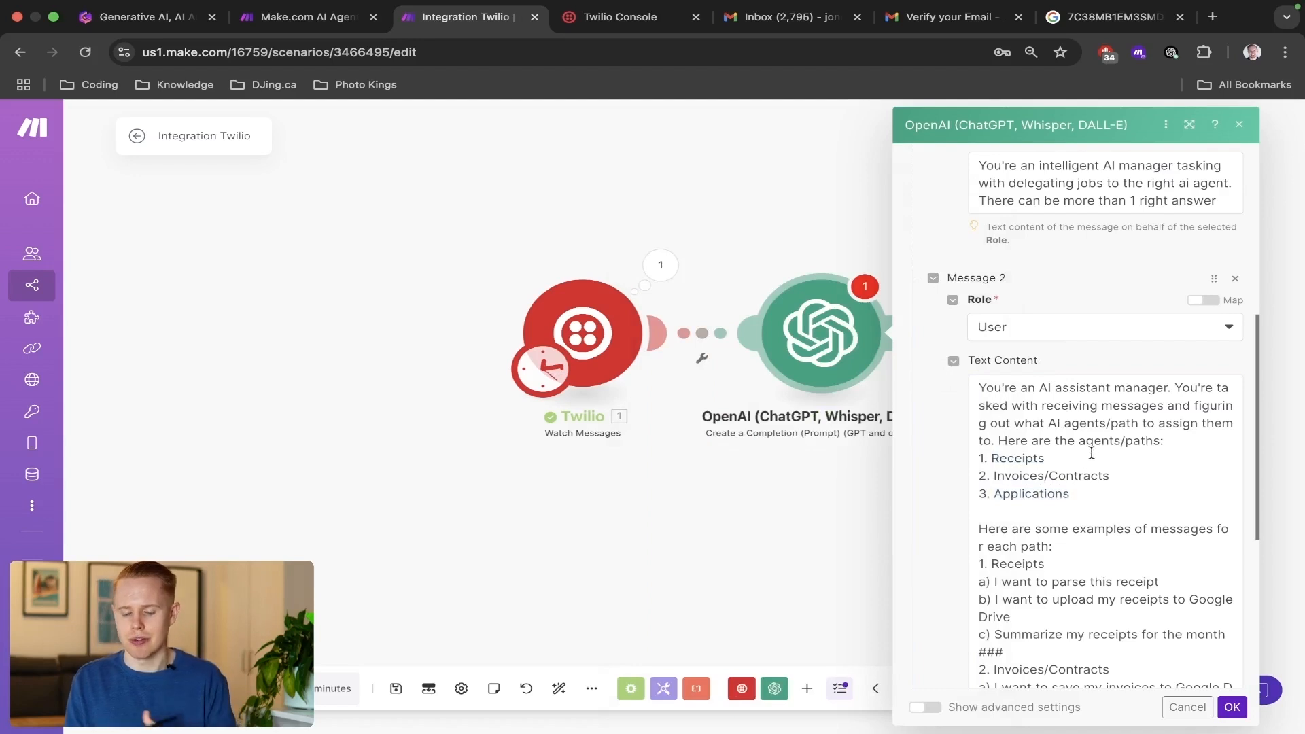
scroll(1066, 343, down, 5)
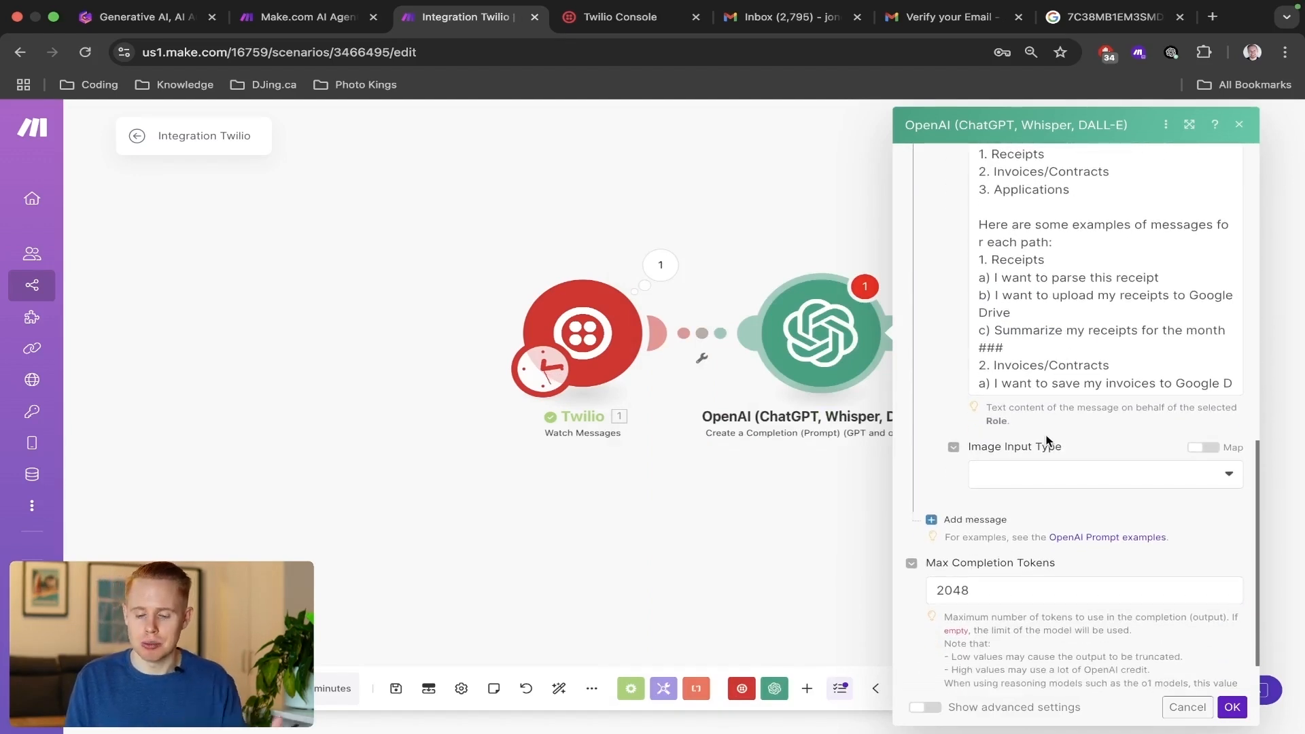
scroll(1070, 326, down, 3)
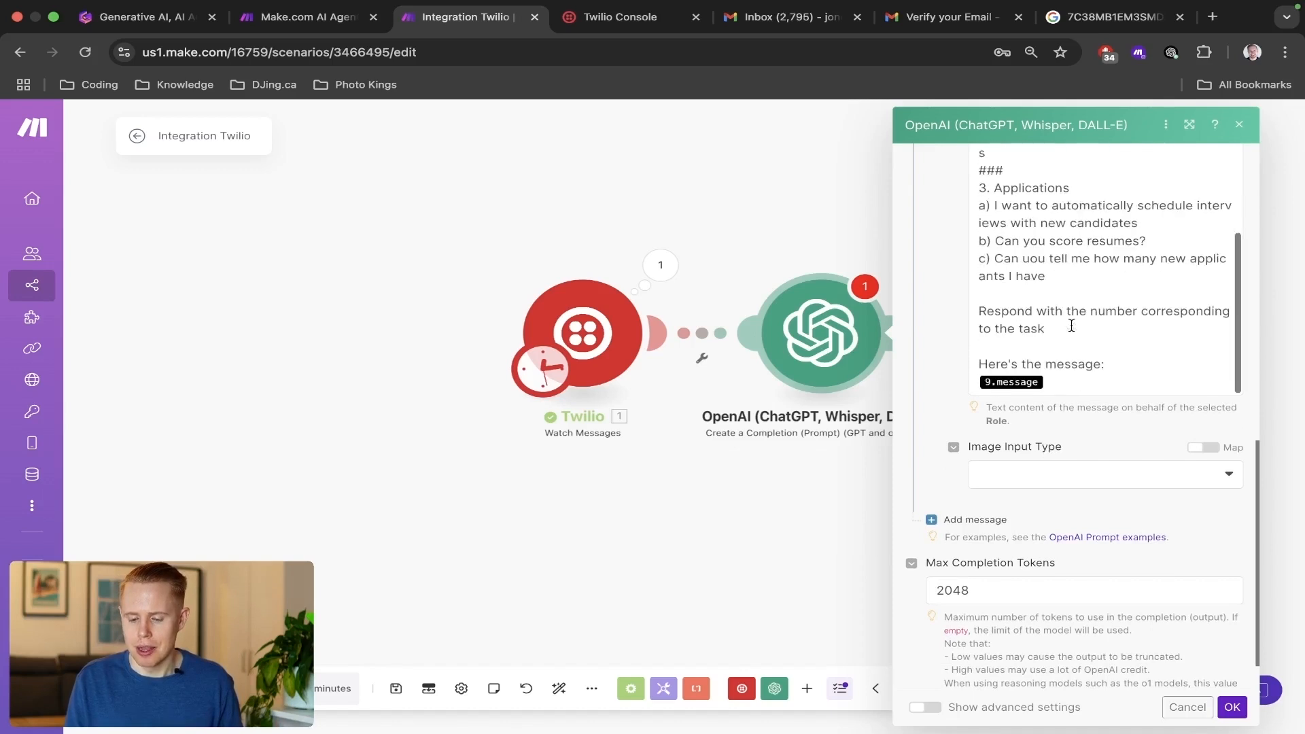
Replace the message variable under "Here's the message:" in Message 2 with the Body value from the Twilio Watch Messages module.
scroll(1074, 480, up, 1)
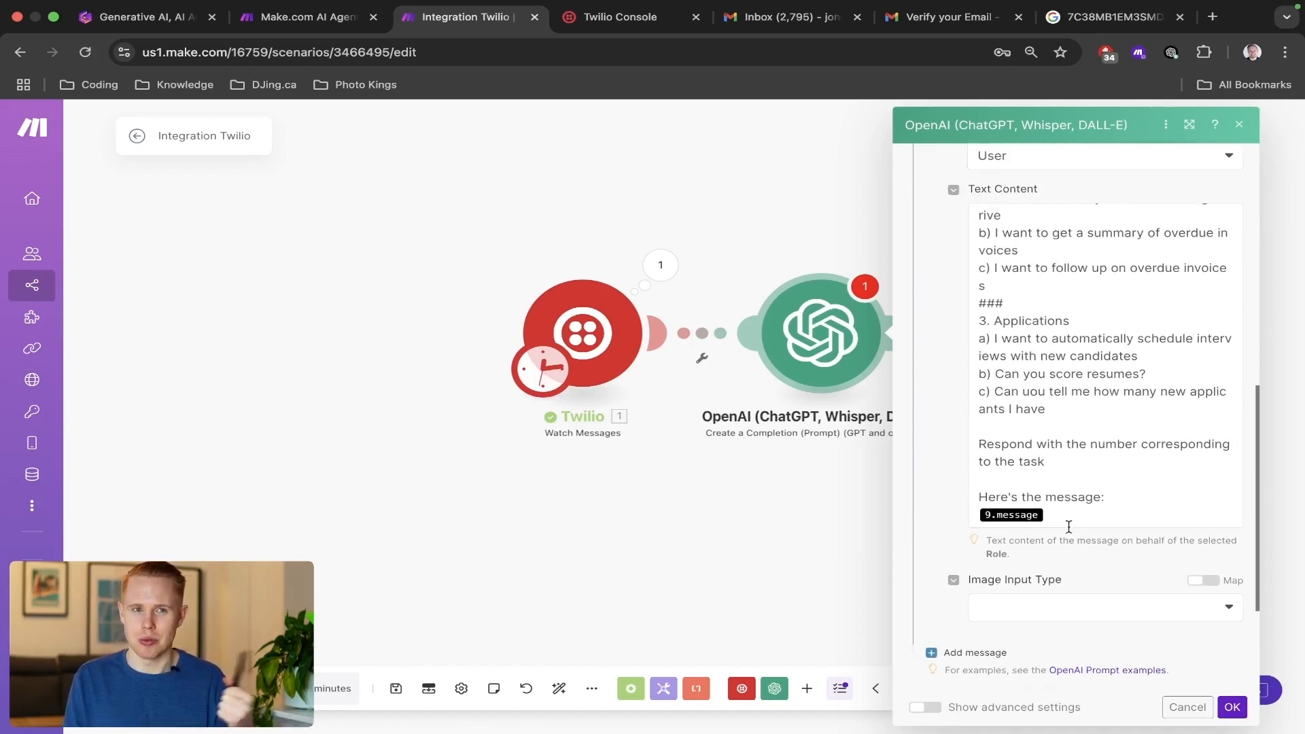
click(1069, 527)
key(BackSpace)
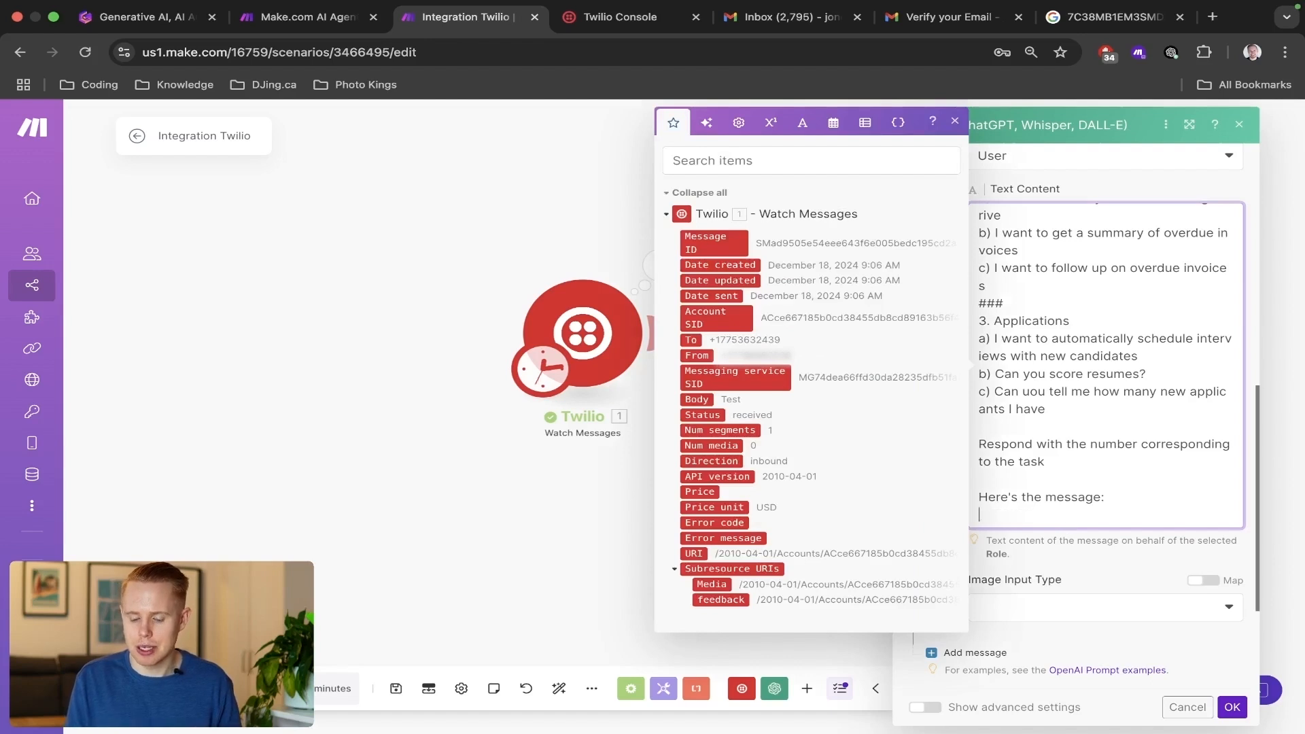
click(721, 397)
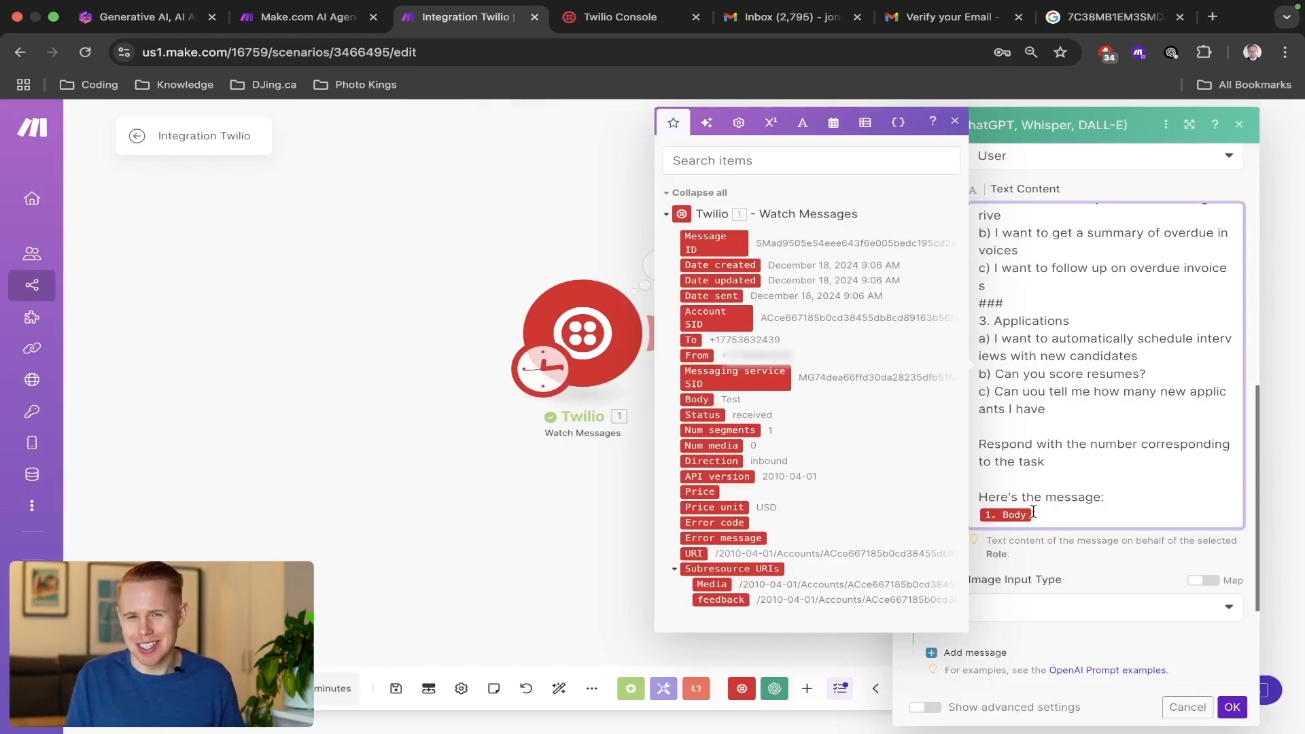
click(1097, 571)
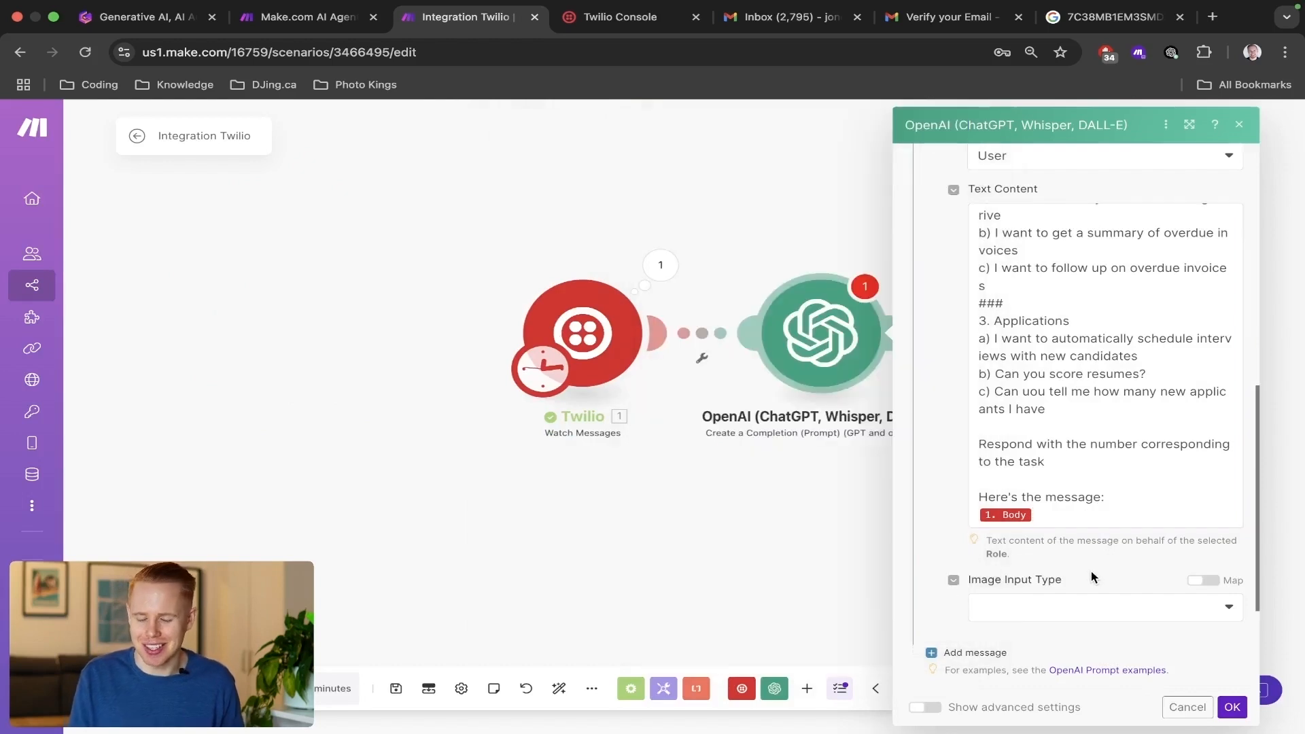
Add Message 3 with the Assistant role and the text 1, and add an empty fourth message entry.
scroll(1091, 571, down, 3)
scroll(1122, 490, down, 1)
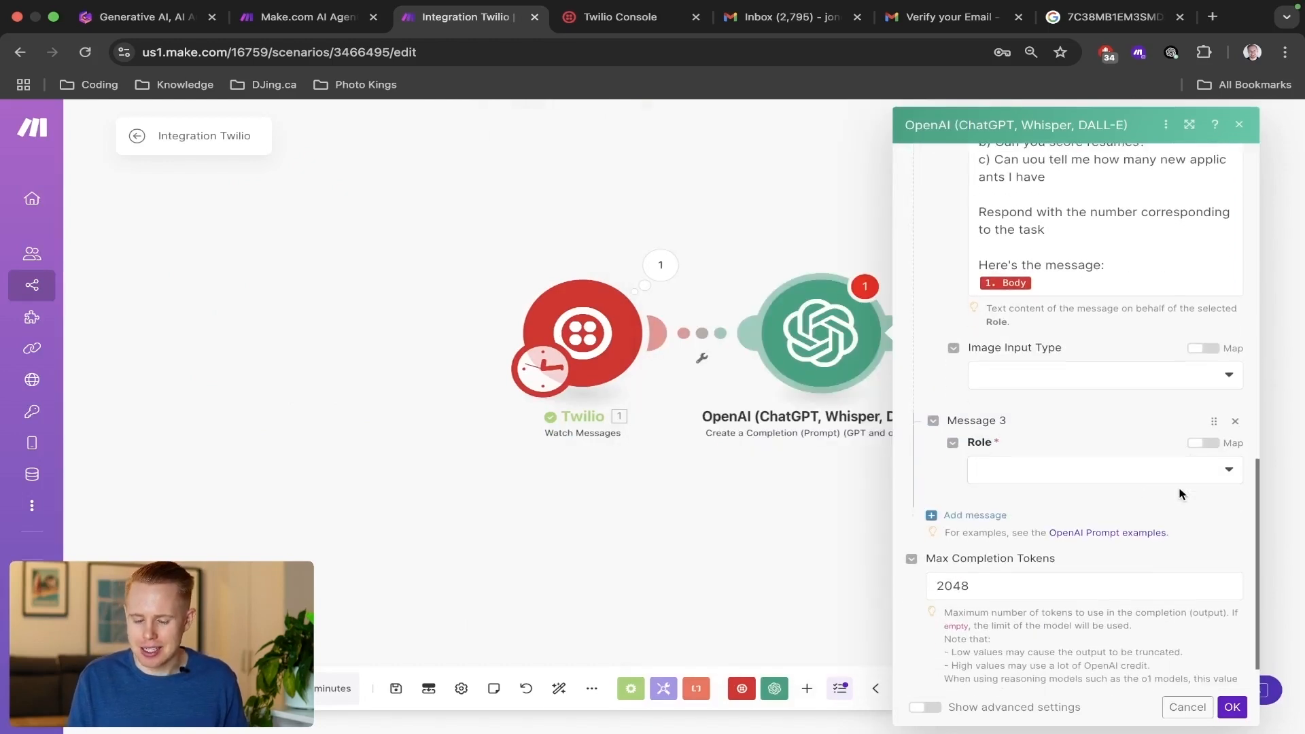
click(1081, 470)
click(1025, 546)
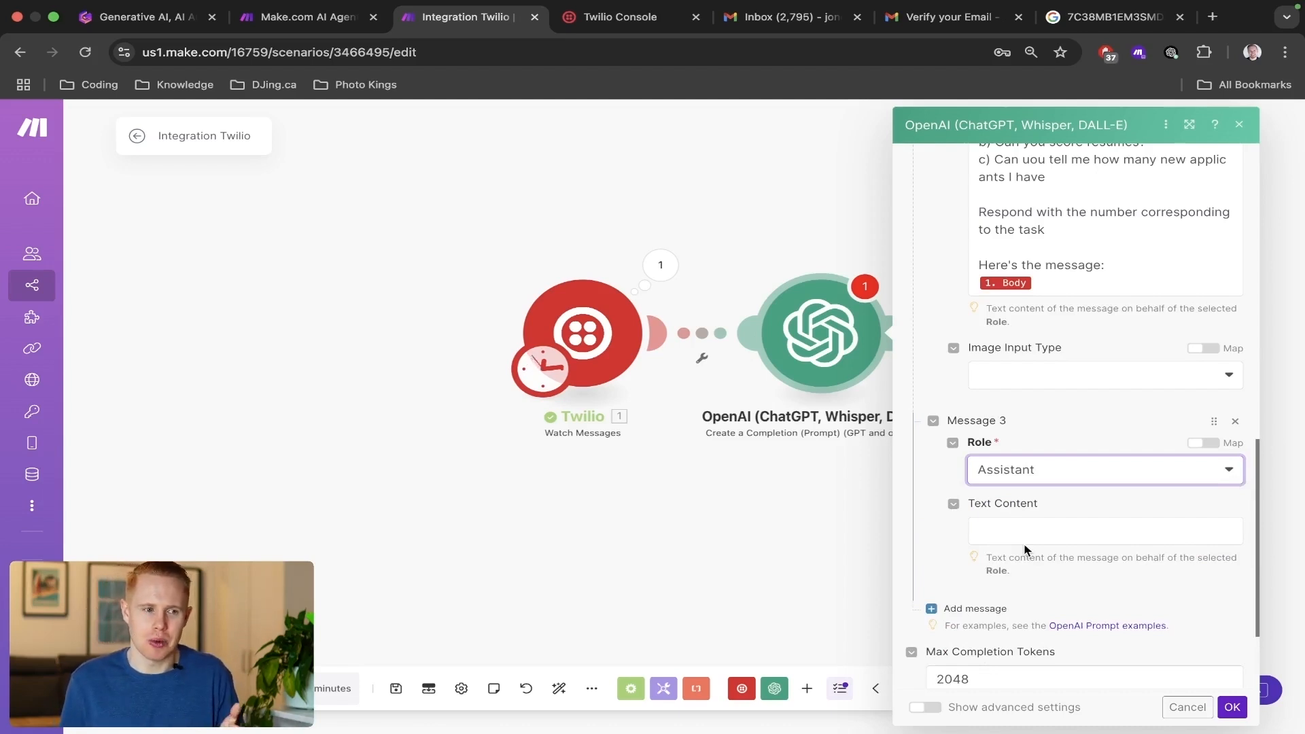
click(1025, 533)
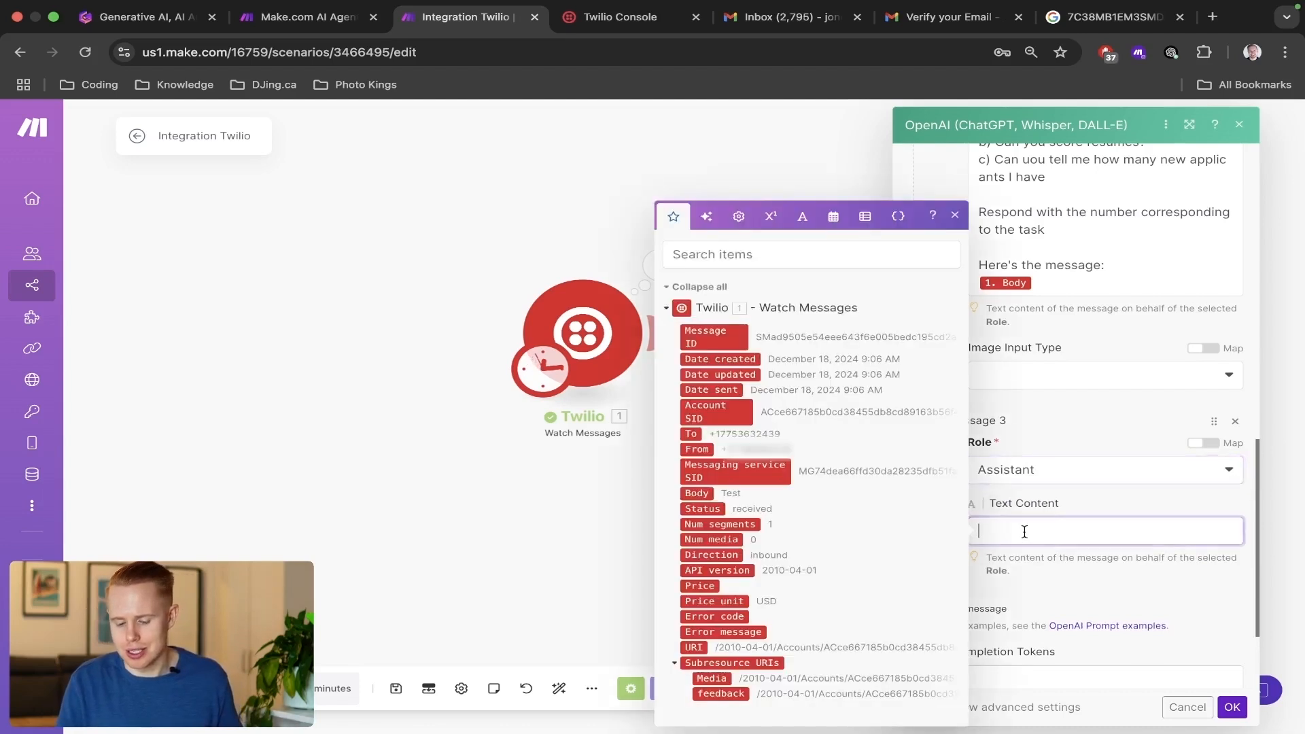
text(1)
click(1028, 569)
click(987, 608)
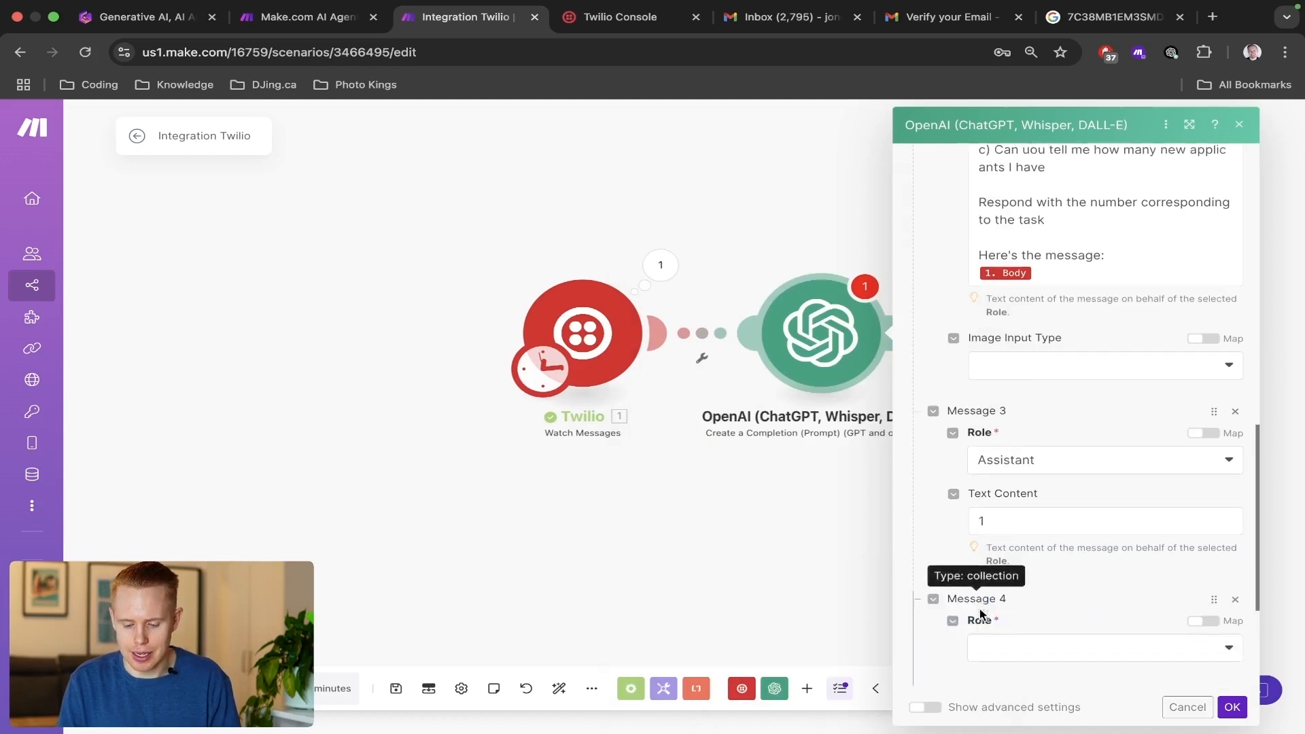
Set Message 4 to the Assistant role with the text 2,3 and confirm the OpenAI module's settings.
scroll(1055, 422, down, 4)
click(1053, 421)
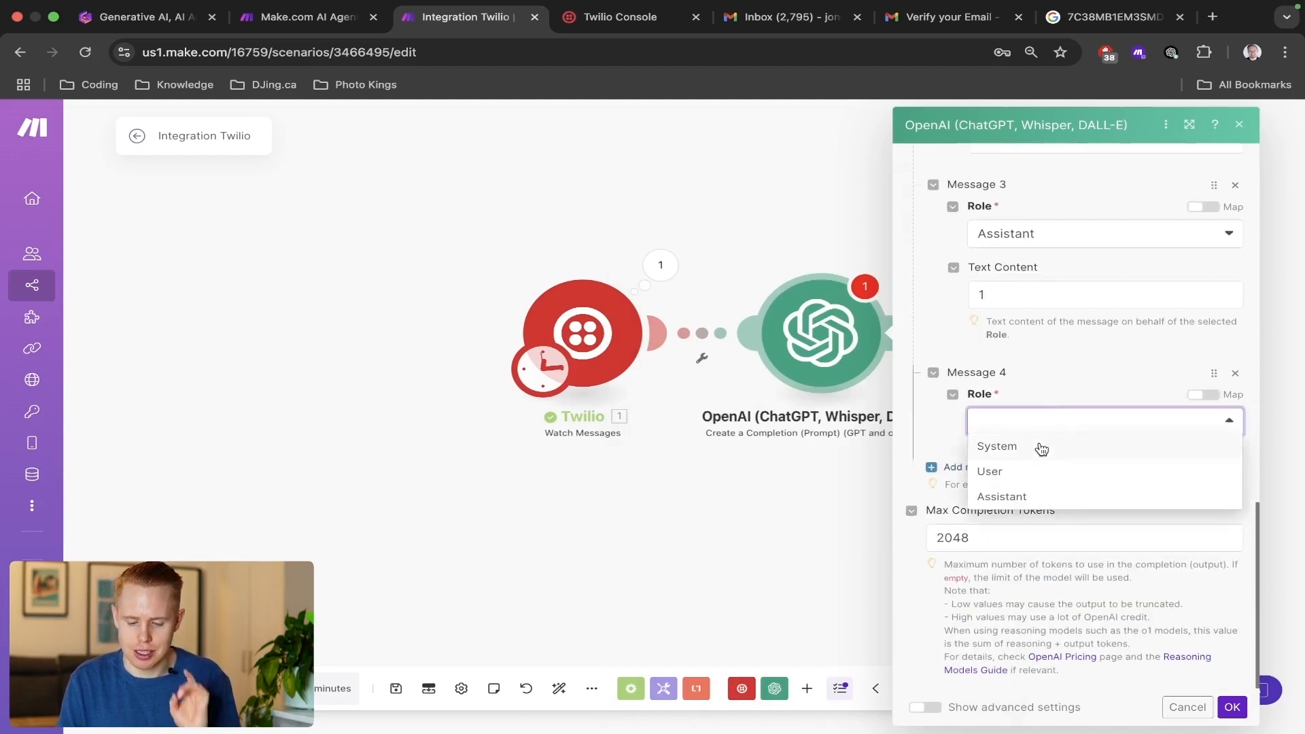
click(1002, 496)
click(1019, 482)
text(2,3)
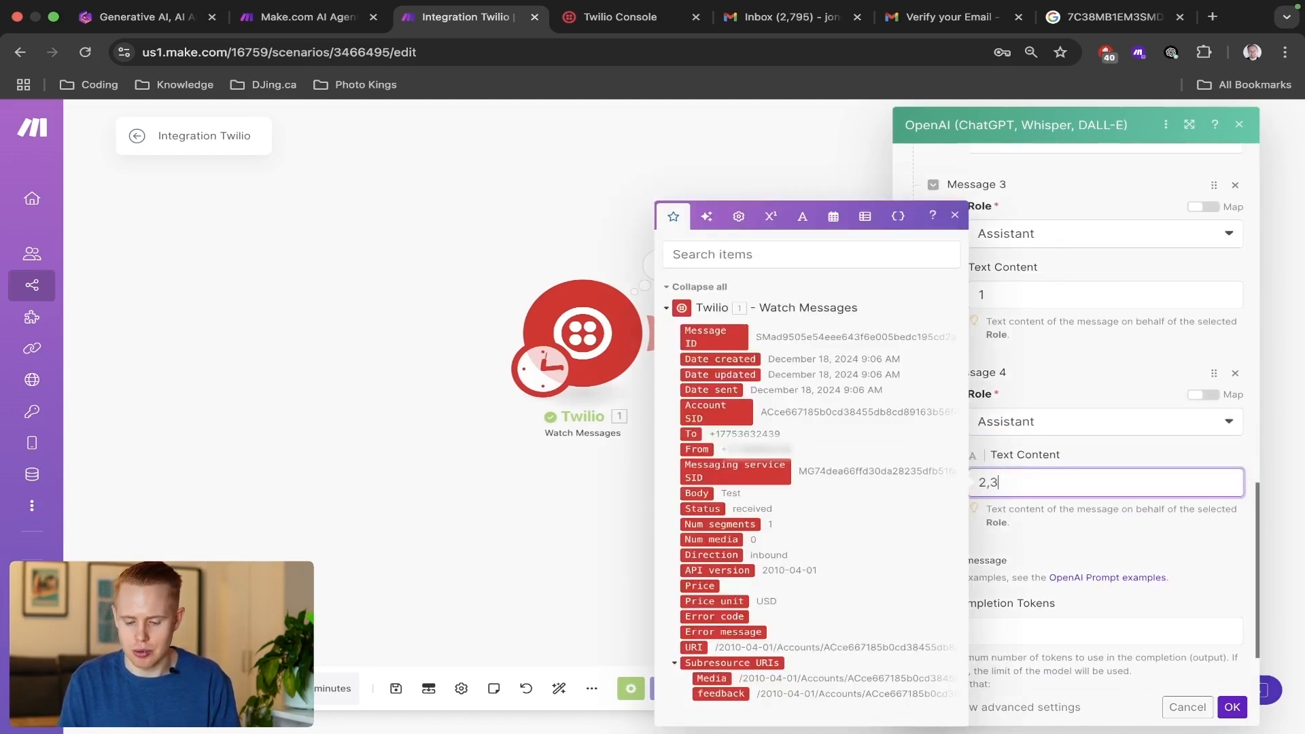
click(1029, 520)
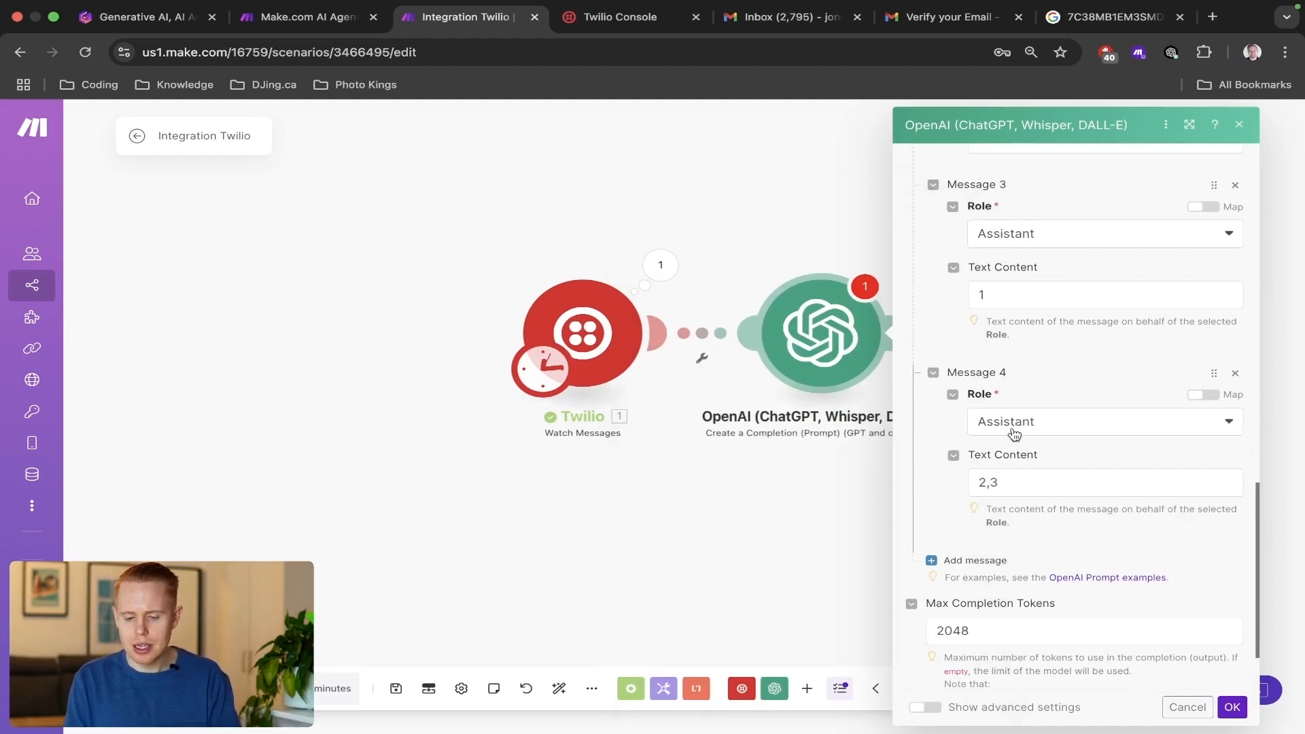
click(1231, 707)
Save the scenario and add a Flow Control Router with three routes after the OpenAI module.
drag(958, 470, 773, 482)
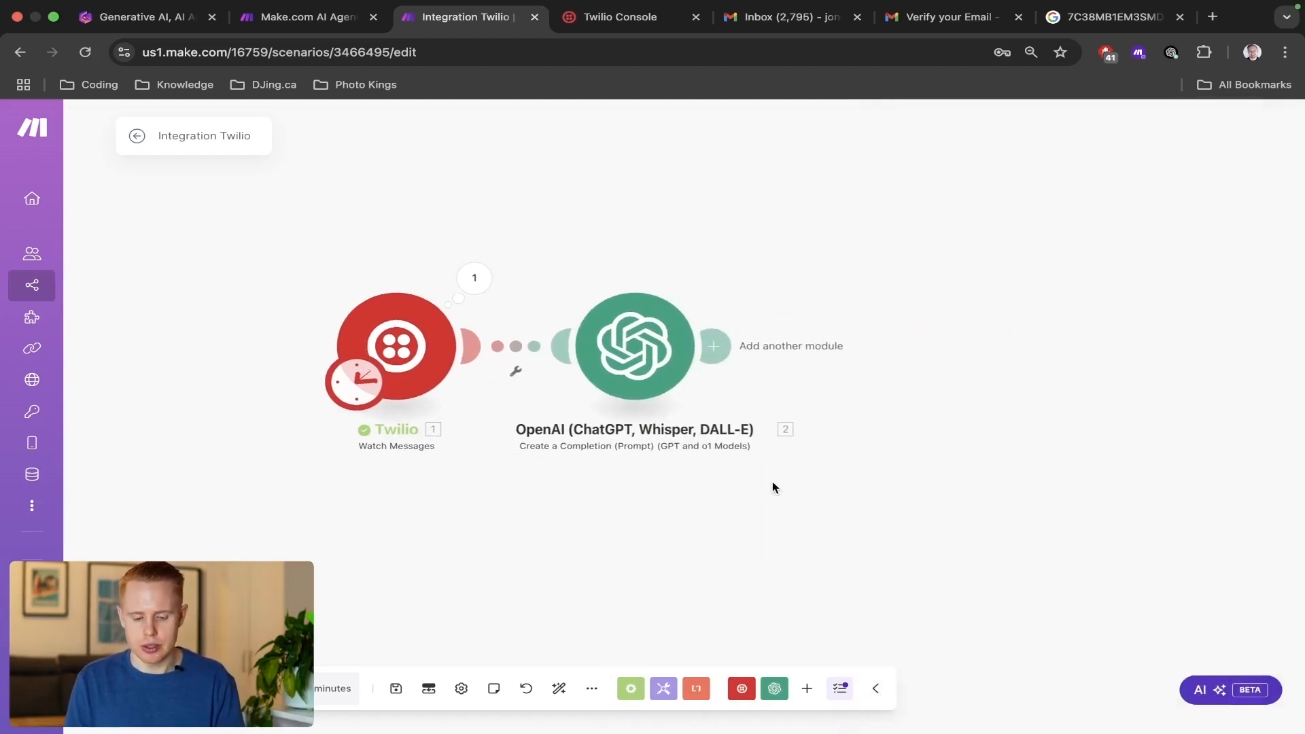
scroll(773, 481, down, 5)
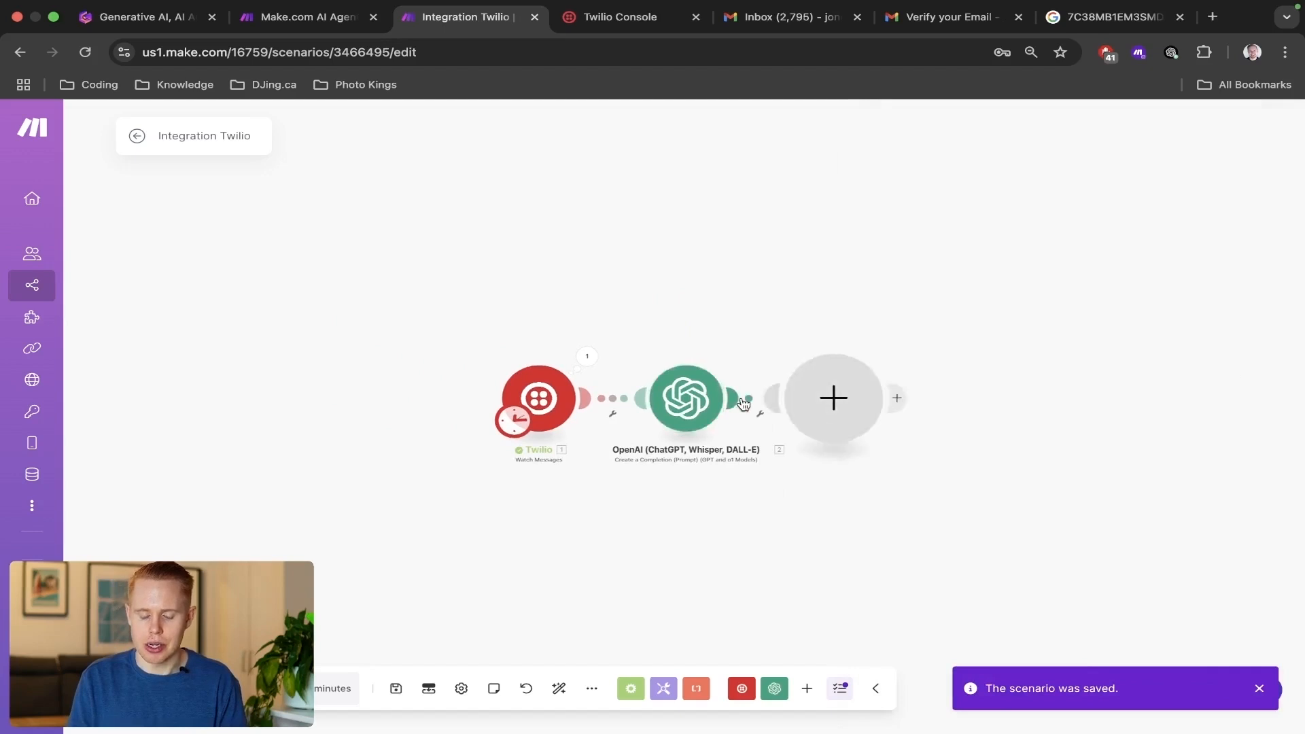
click(744, 404)
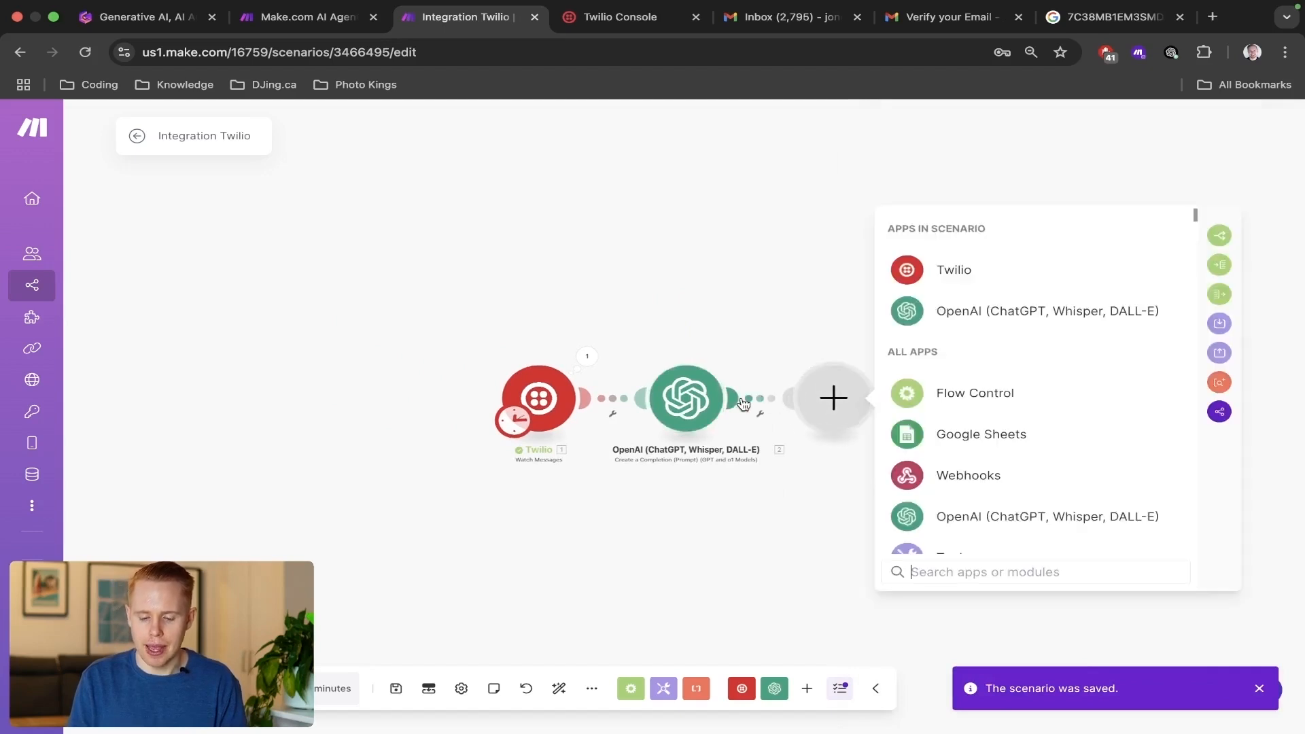
click(949, 399)
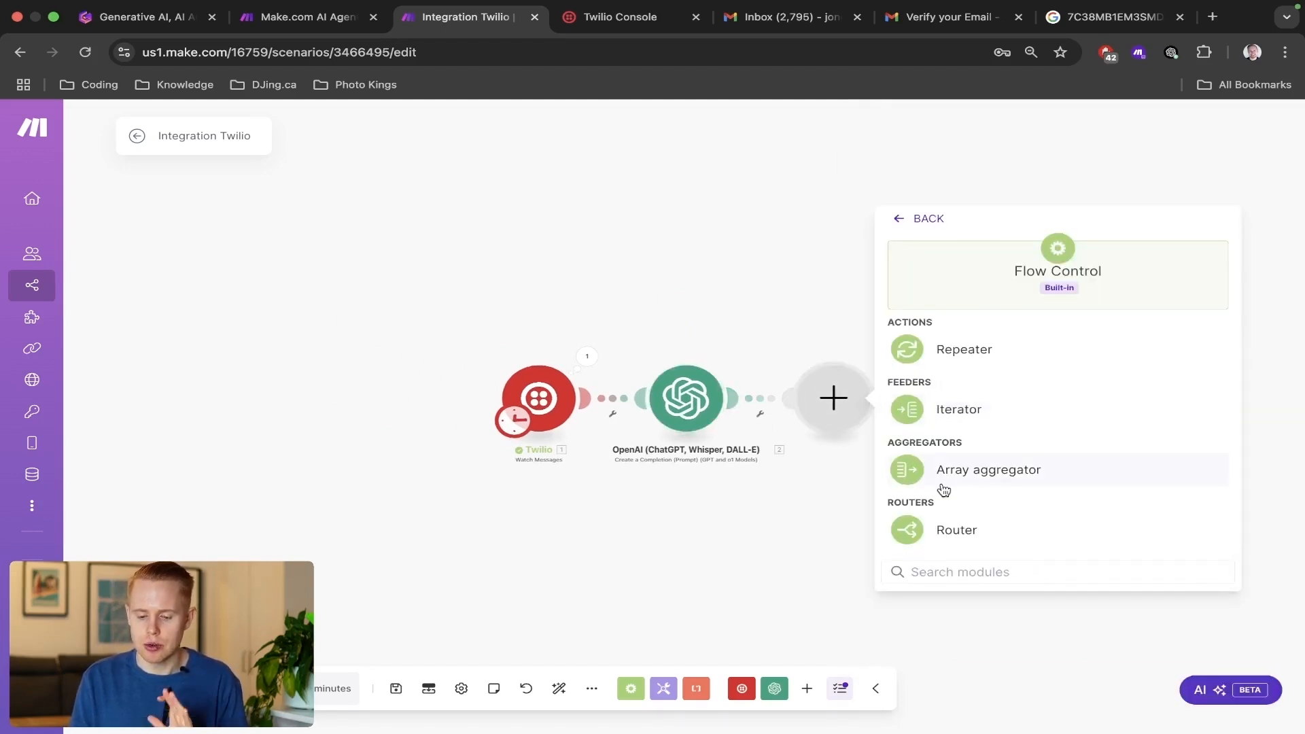
click(932, 532)
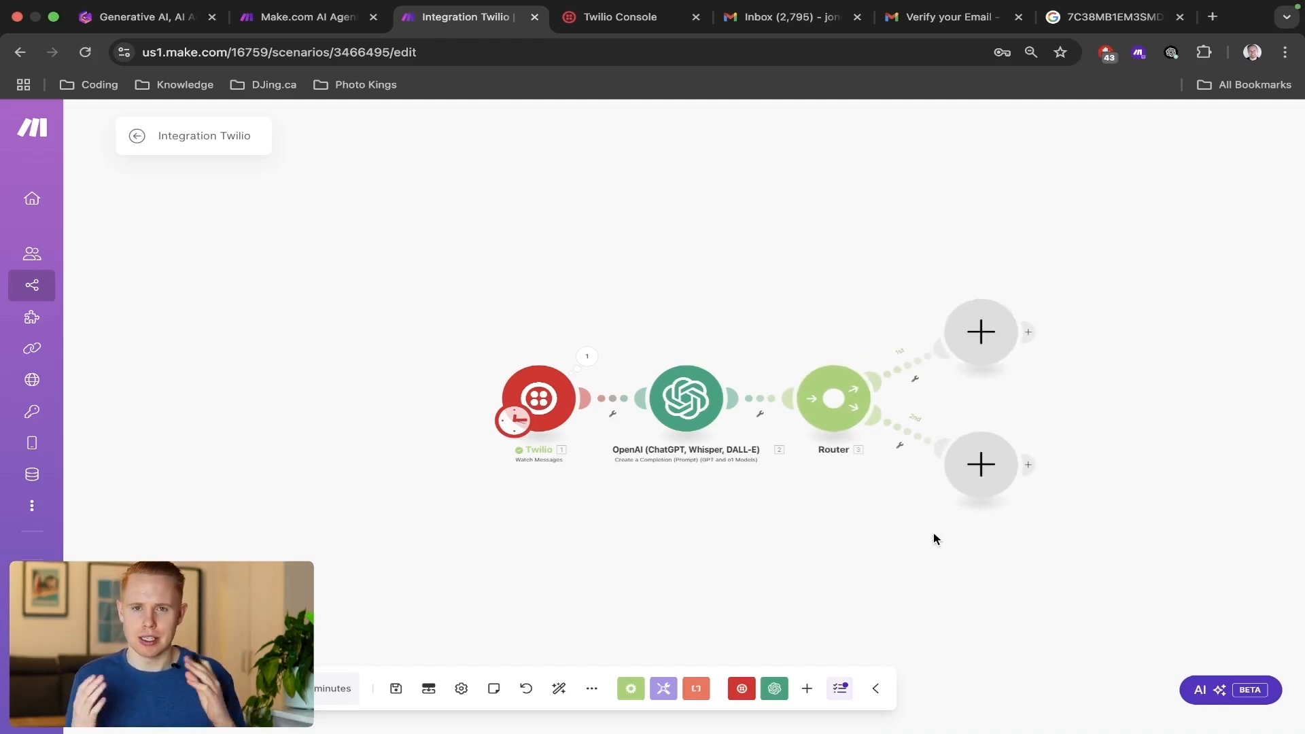
click(833, 399)
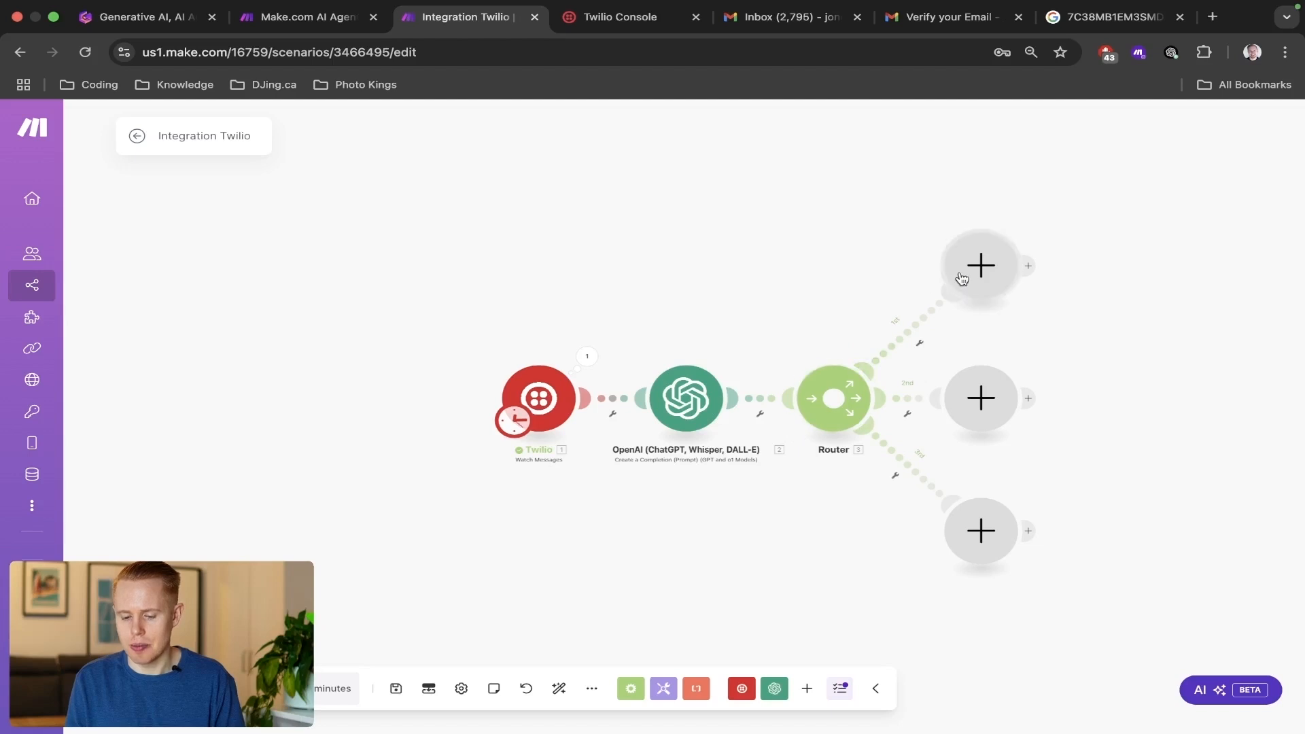
drag(908, 187, 1048, 292)
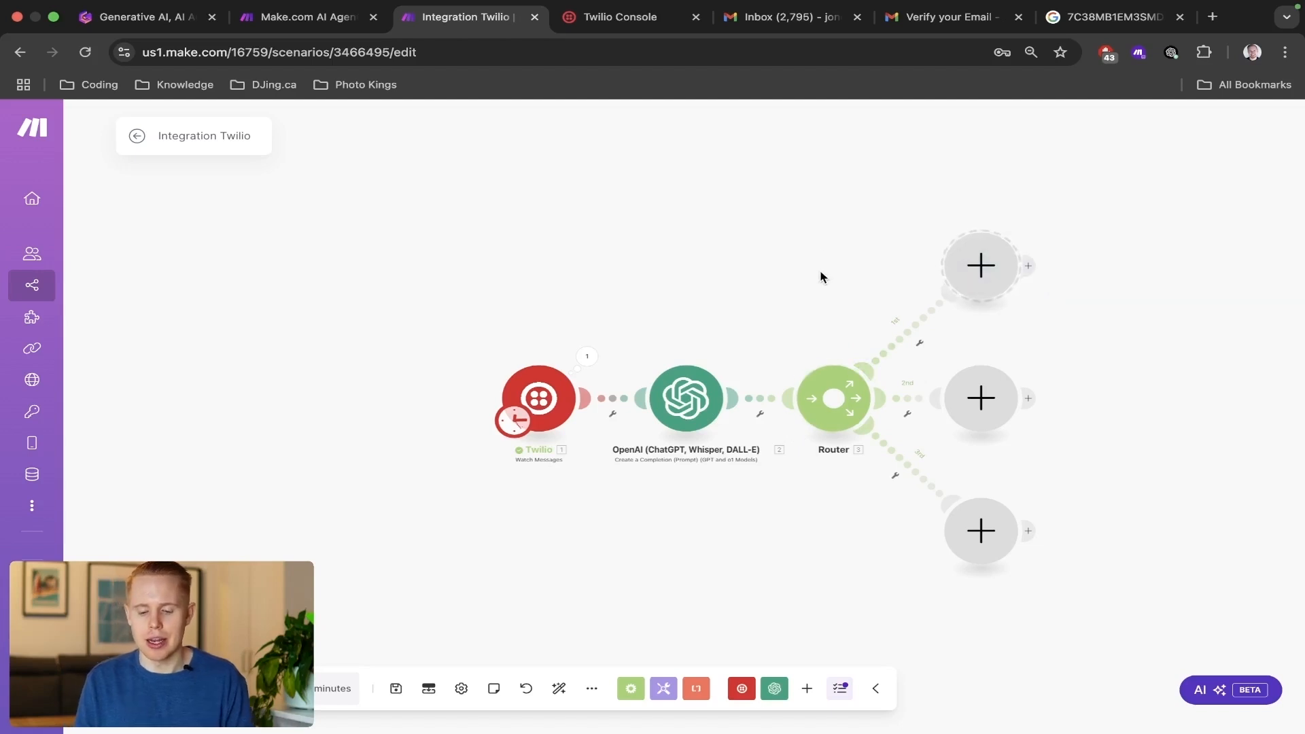
drag(936, 359, 1047, 454)
drag(877, 492, 1088, 612)
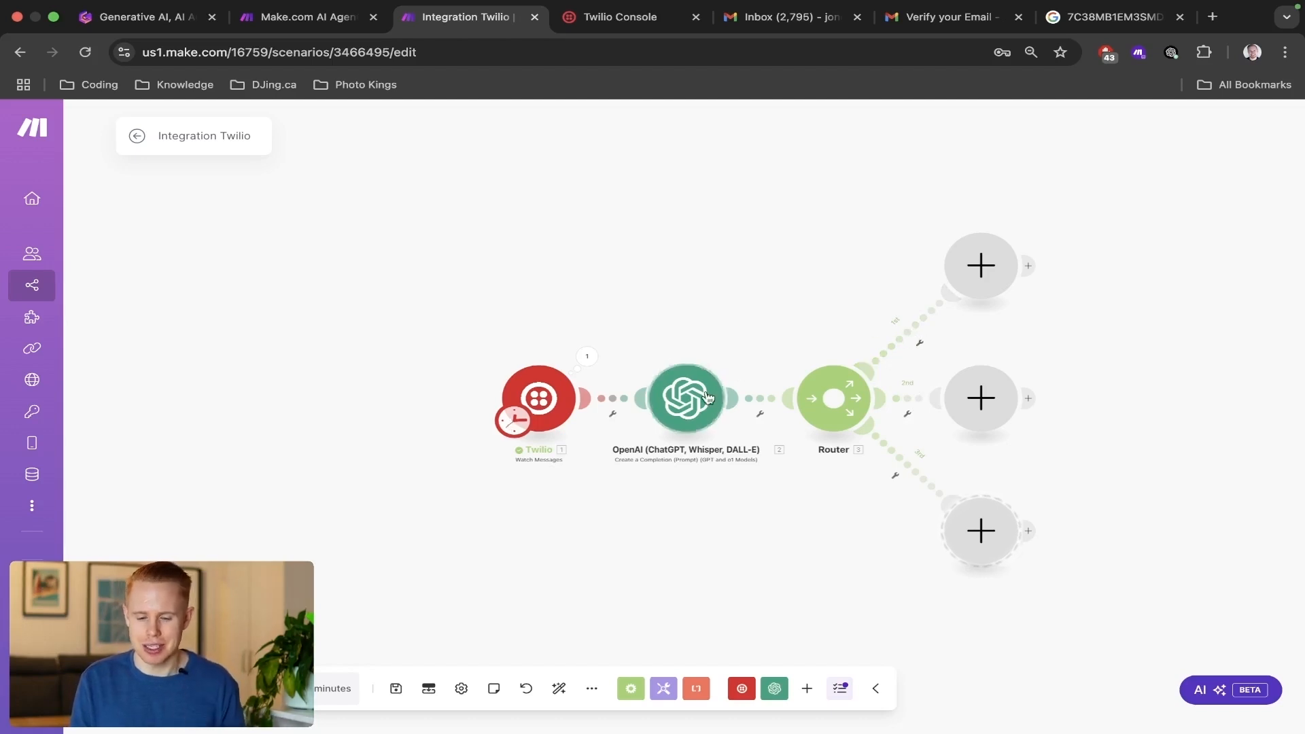
click(687, 398)
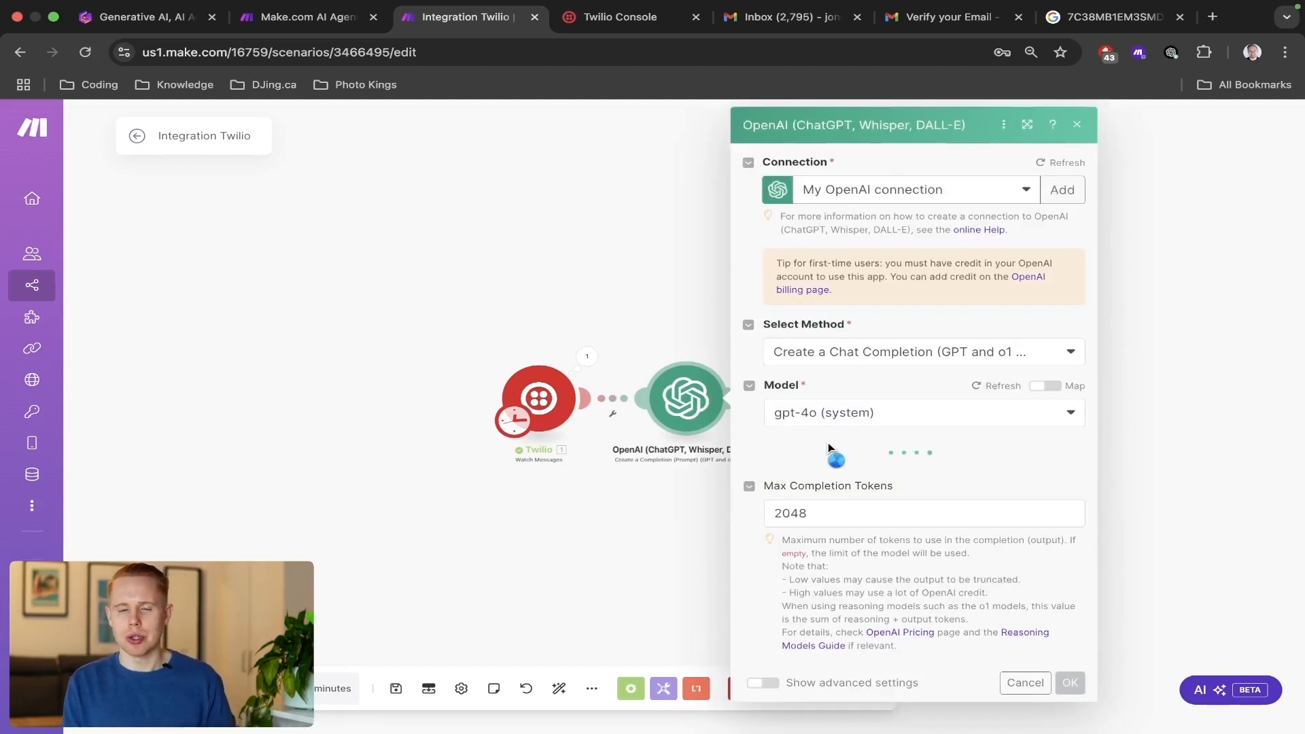
scroll(849, 491, down, 8)
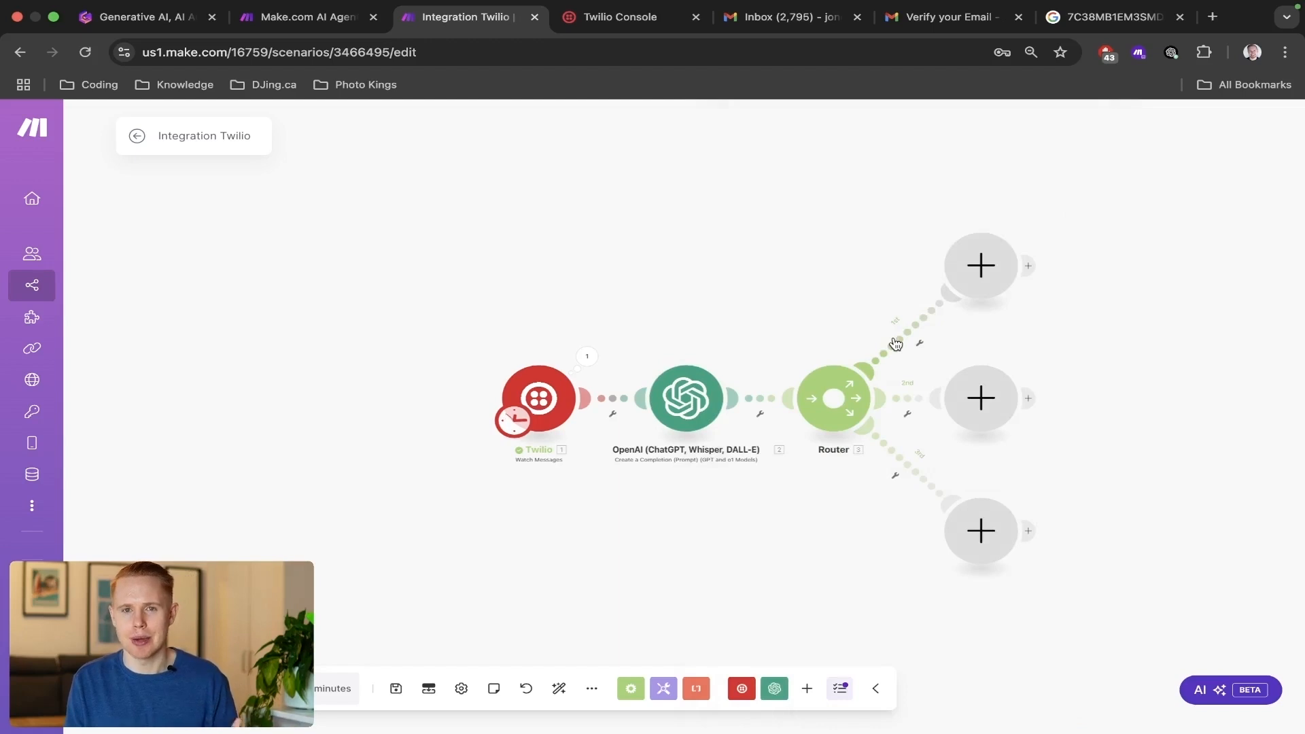
Label the first route's filter Receipts and set its condition to compare the OpenAI Result with 1.
click(895, 343)
click(978, 232)
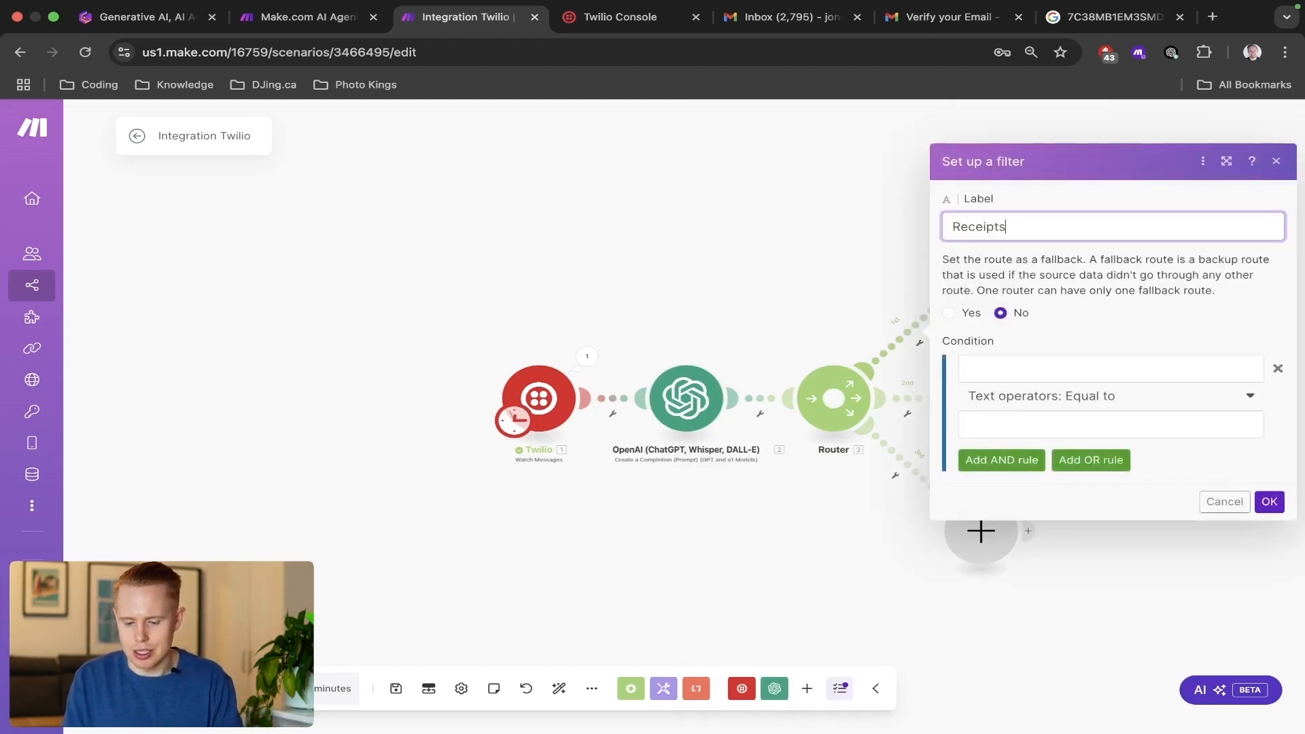
text(Receipts)
click(1006, 365)
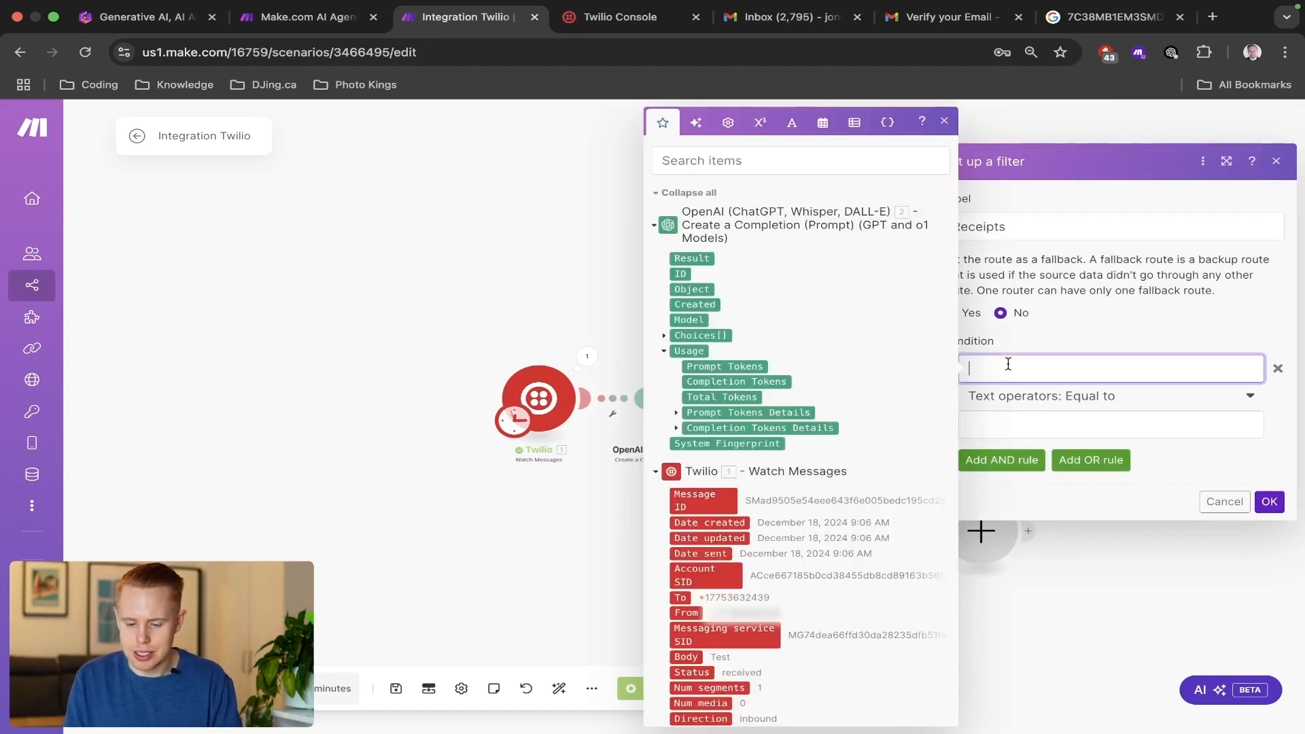
click(706, 265)
click(1054, 434)
text(1)
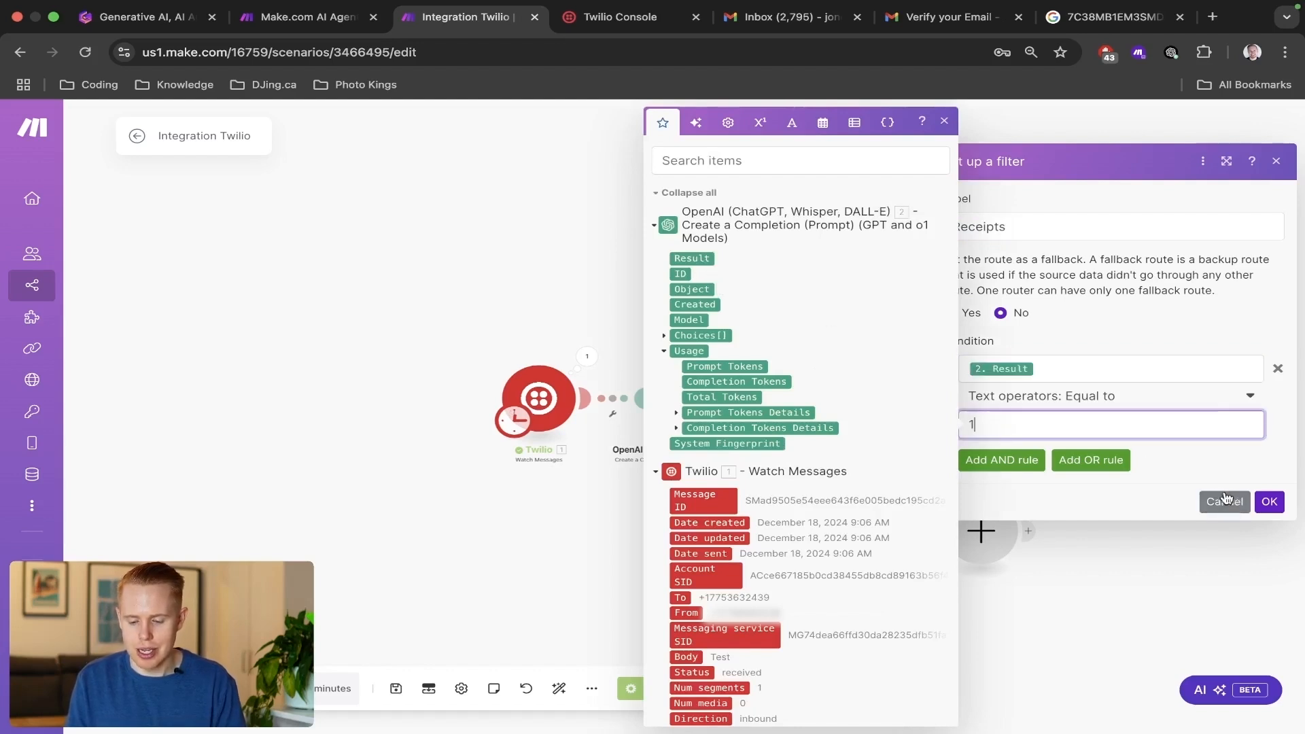
Set the Receipts filter's condition to the text operator Contains and confirm the filter.
click(1111, 396)
text(contain)
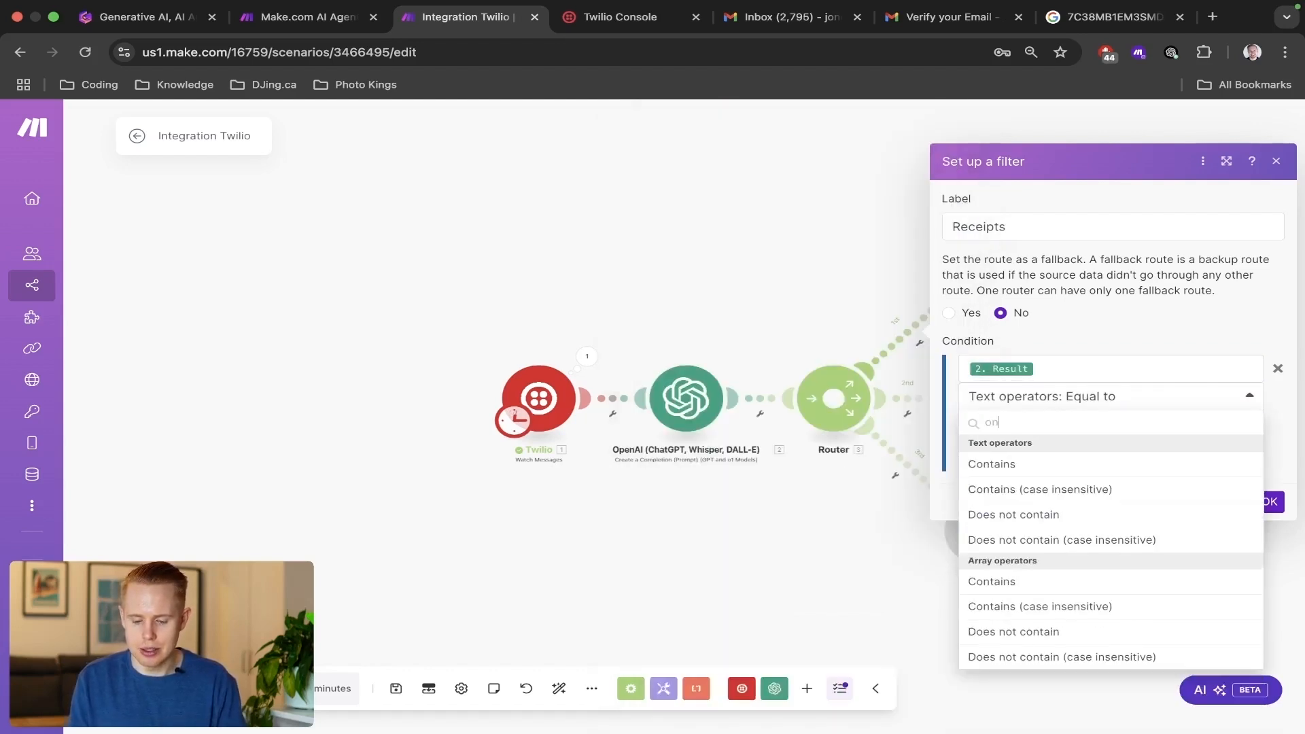
click(1047, 465)
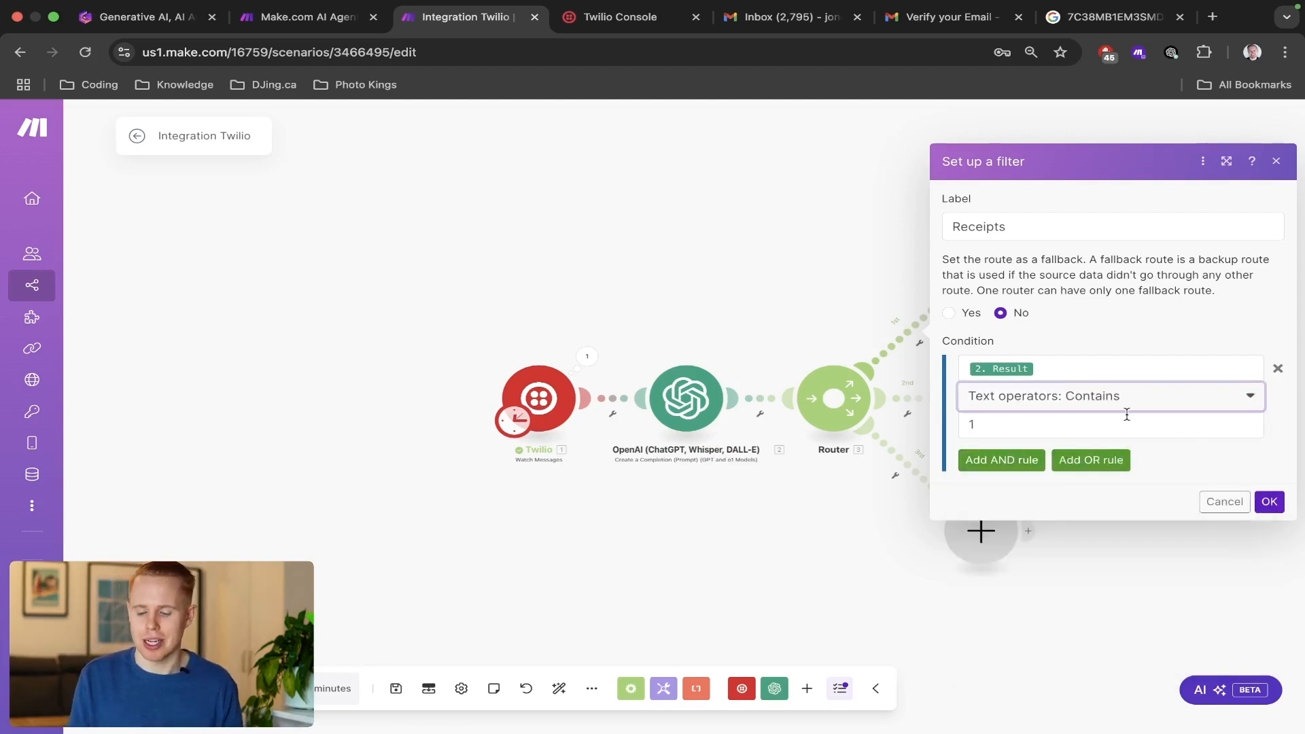
click(1269, 502)
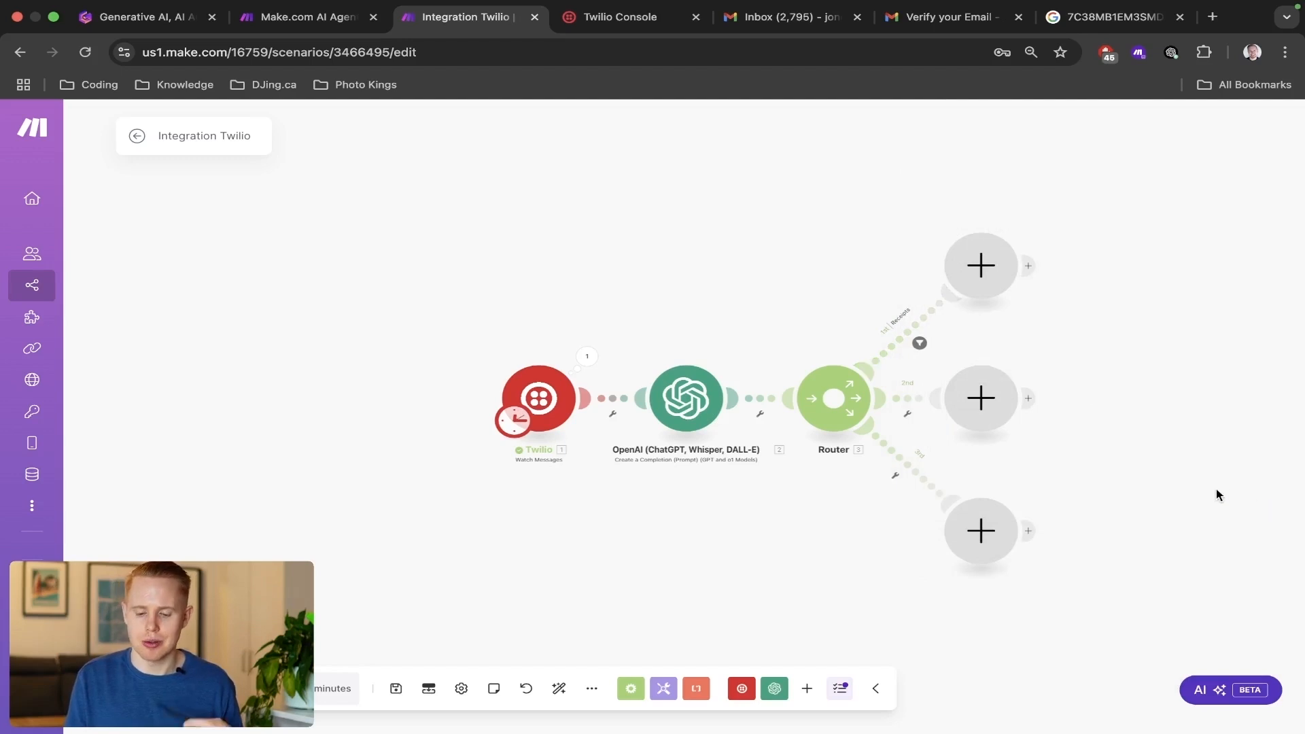
Label the second route's filter Invoices/Contracts.
click(910, 402)
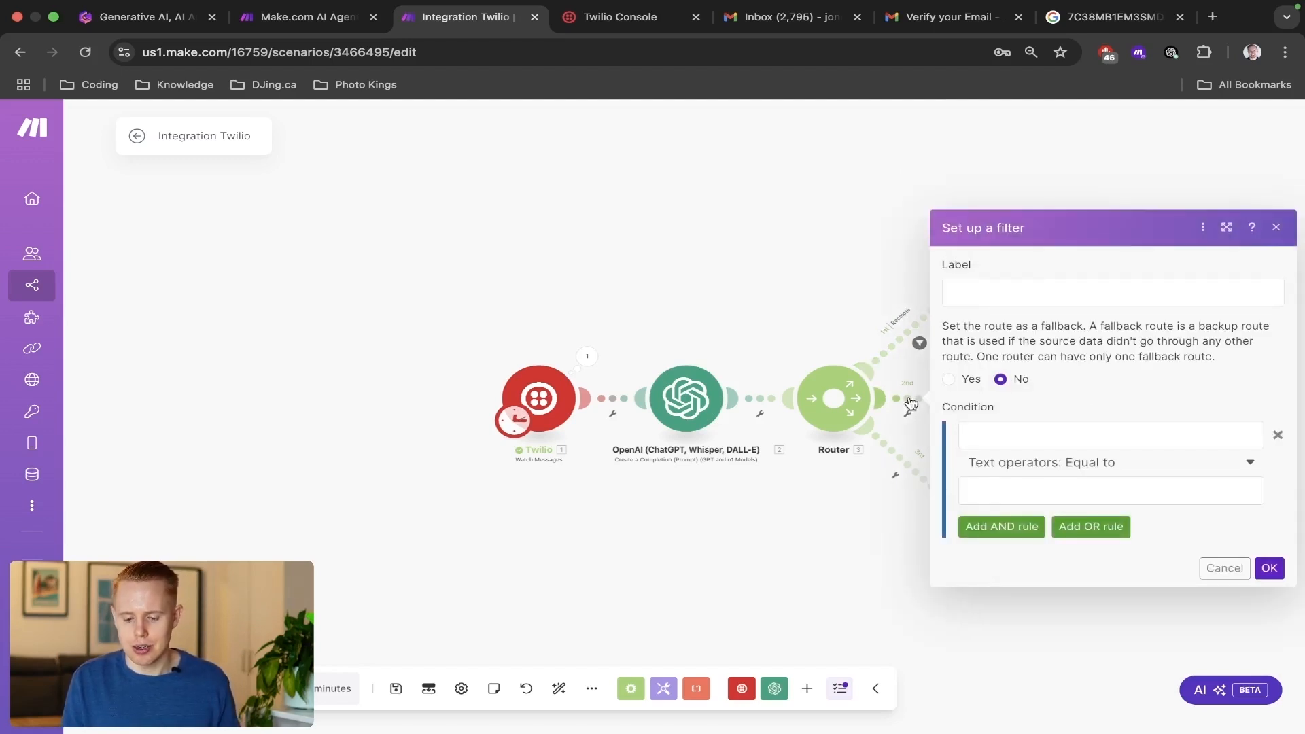
click(1012, 291)
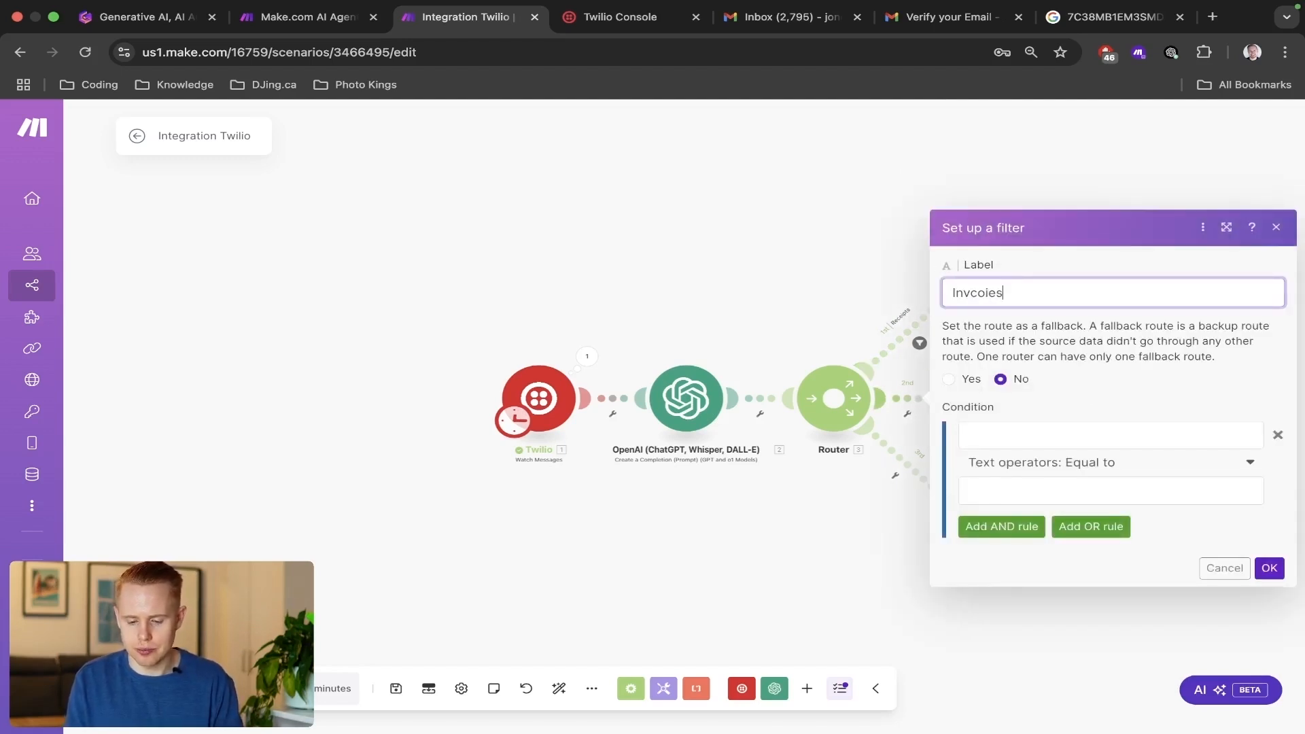
key(BackSpace)
key(BackSpace)
key(BackSpace)
key(BackSpace)
key(BackSpace)
key(BackSpace)
key(BackSpace)
key(BackSpace)
key(BackSpace)
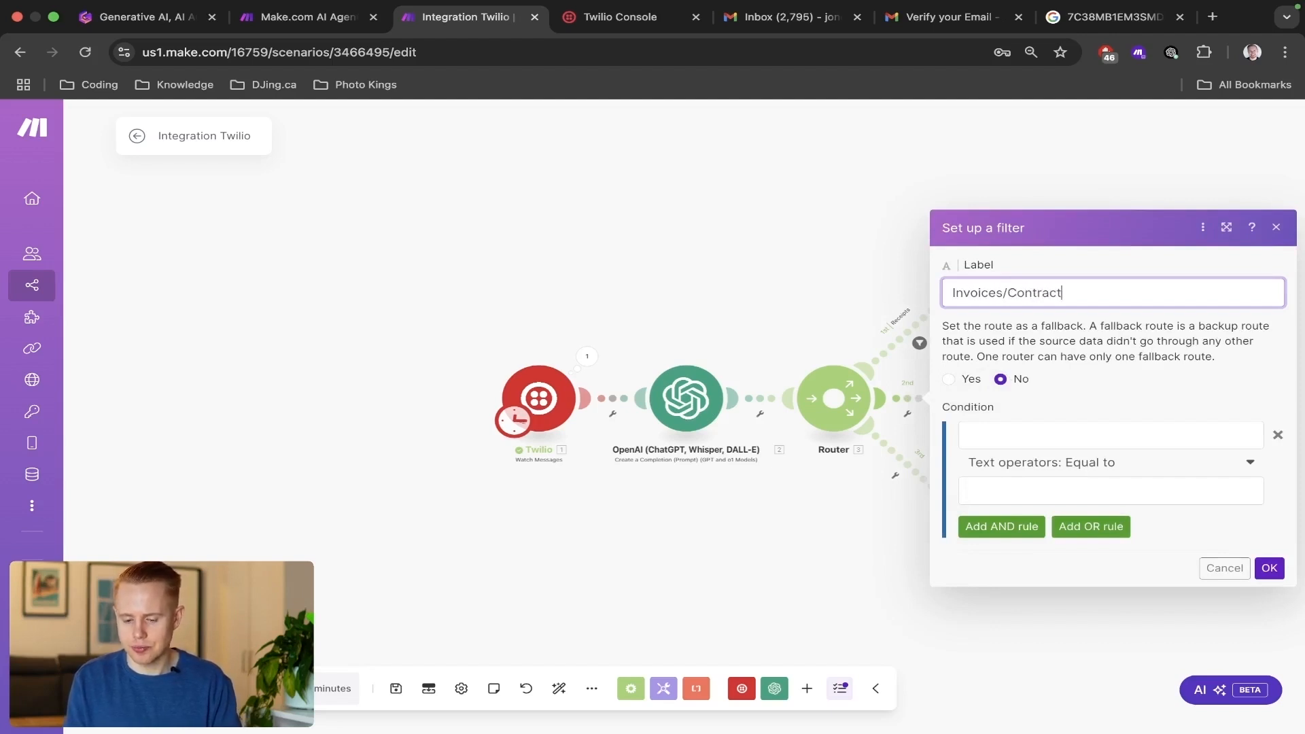
Set the Invoices/Contracts filter's condition to OpenAI Result, text operator Contains, 2, and confirm the filter.
click(989, 441)
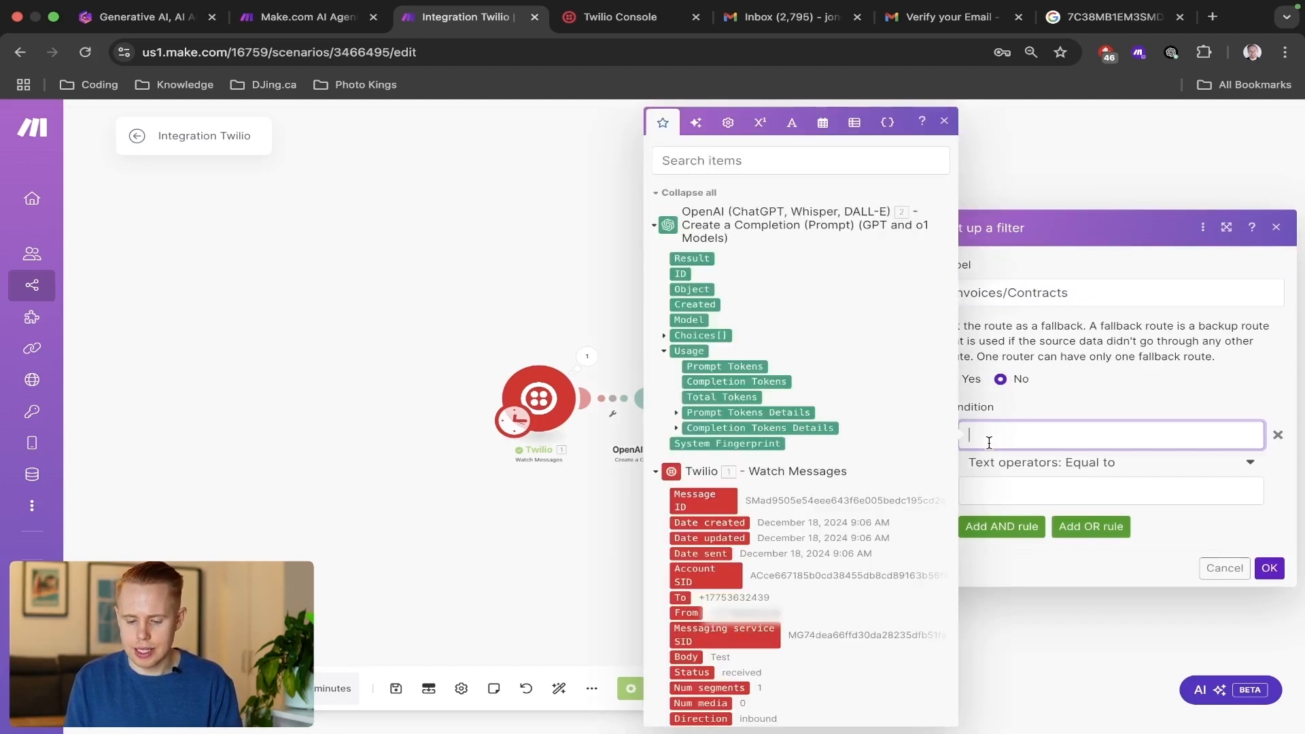
click(697, 259)
click(1047, 464)
text(contain)
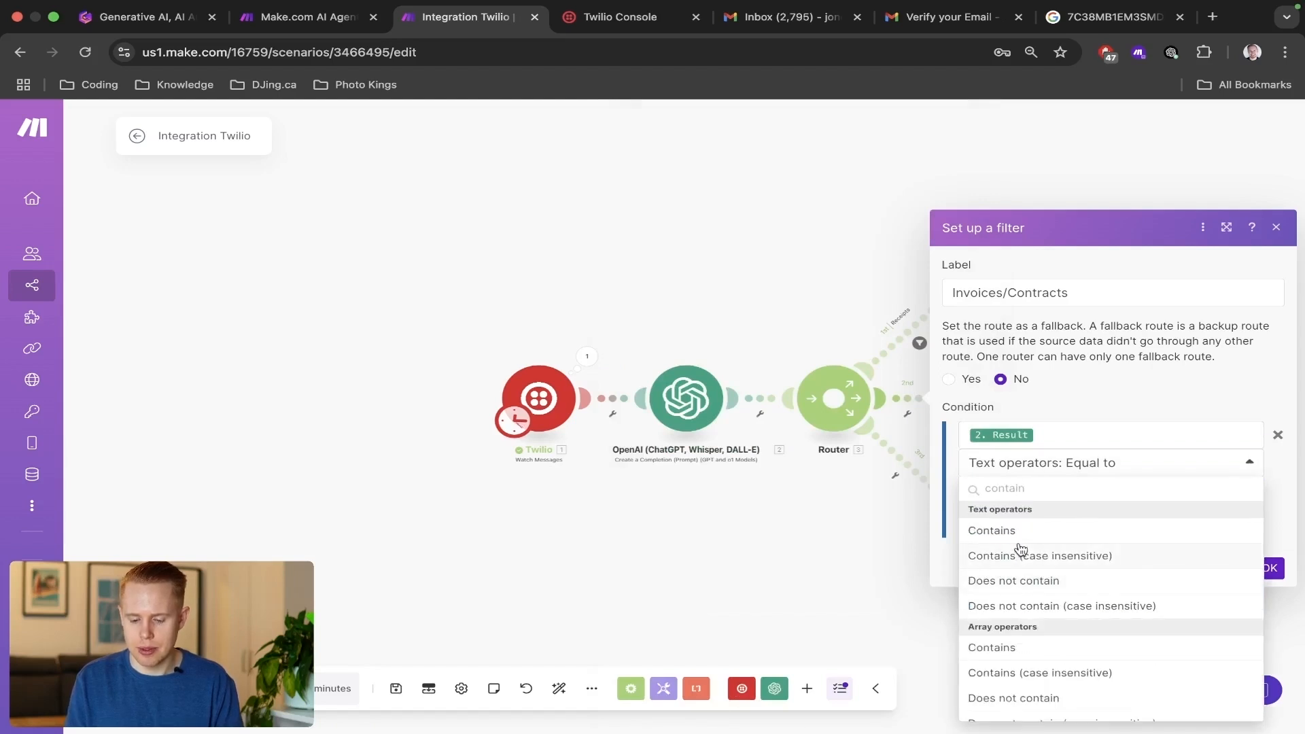
click(1023, 533)
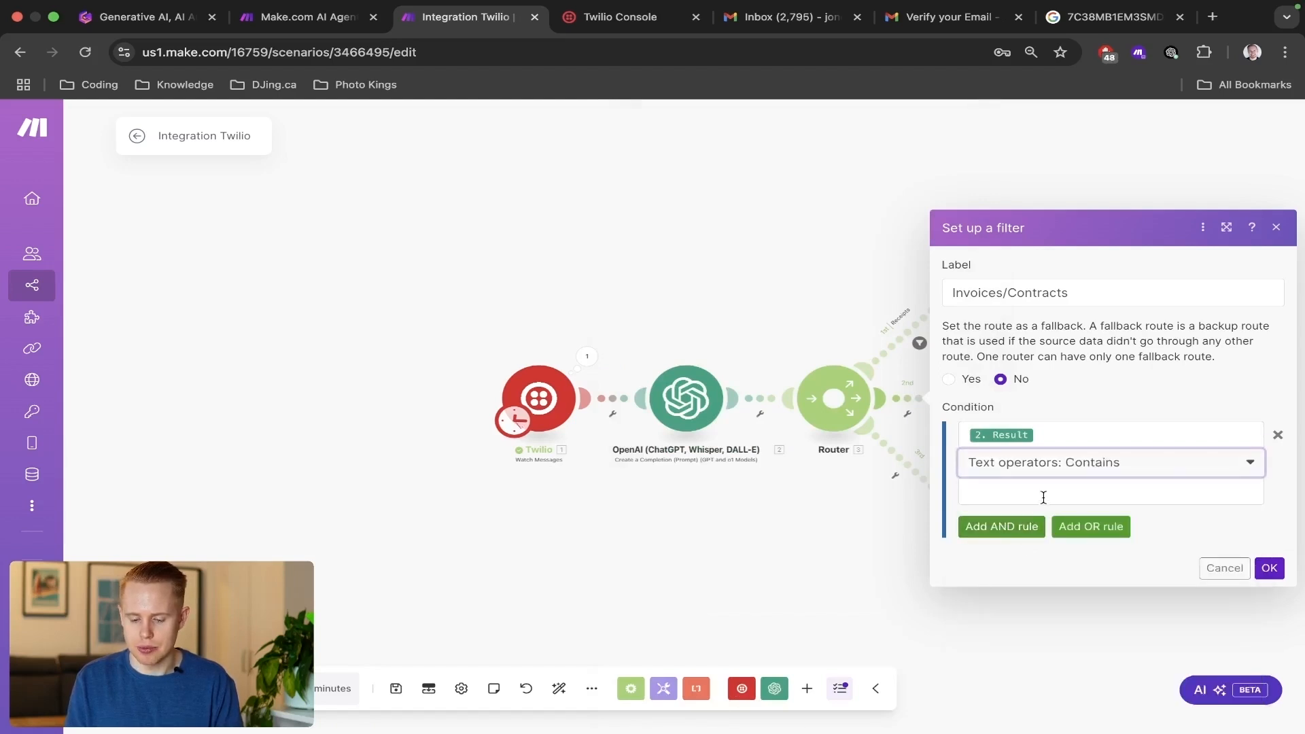
click(1045, 491)
text(2)
click(1270, 568)
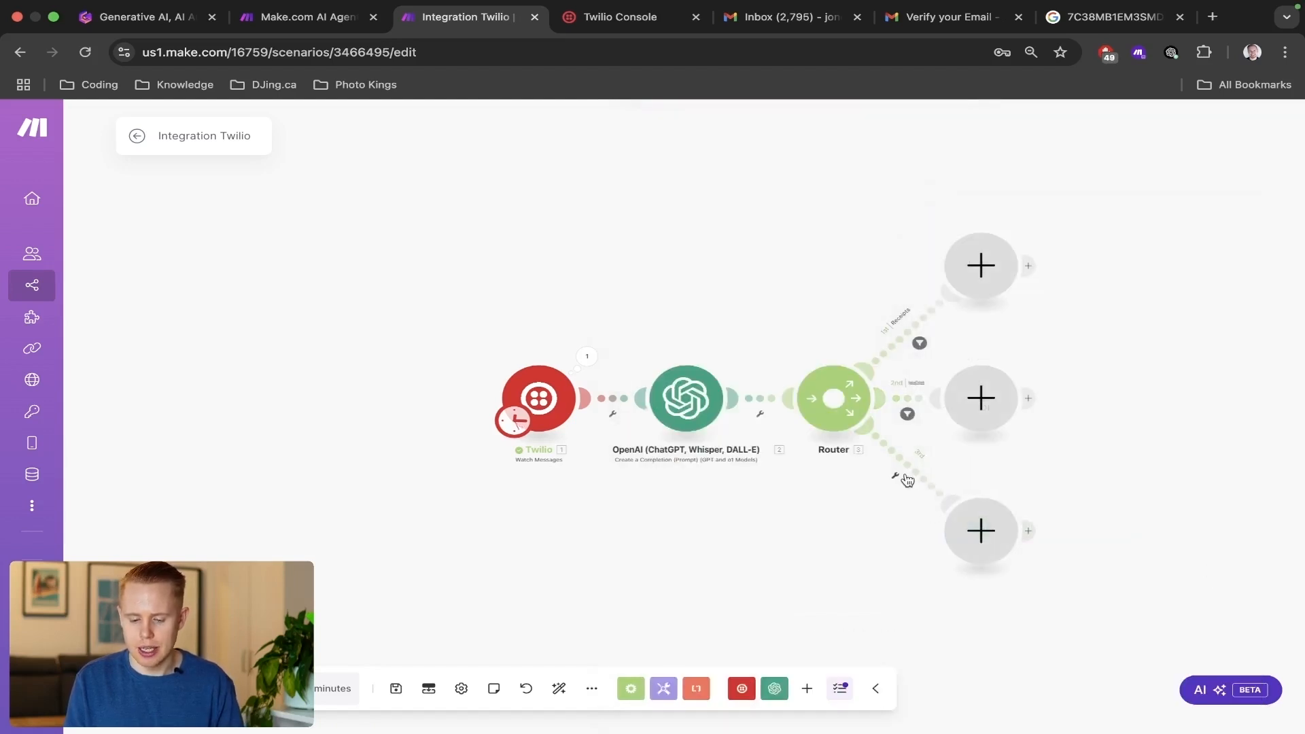
Label the third route's filter Resumes with an OpenAI Result condition using the text operator Contains, and save the scenario.
click(907, 481)
click(976, 361)
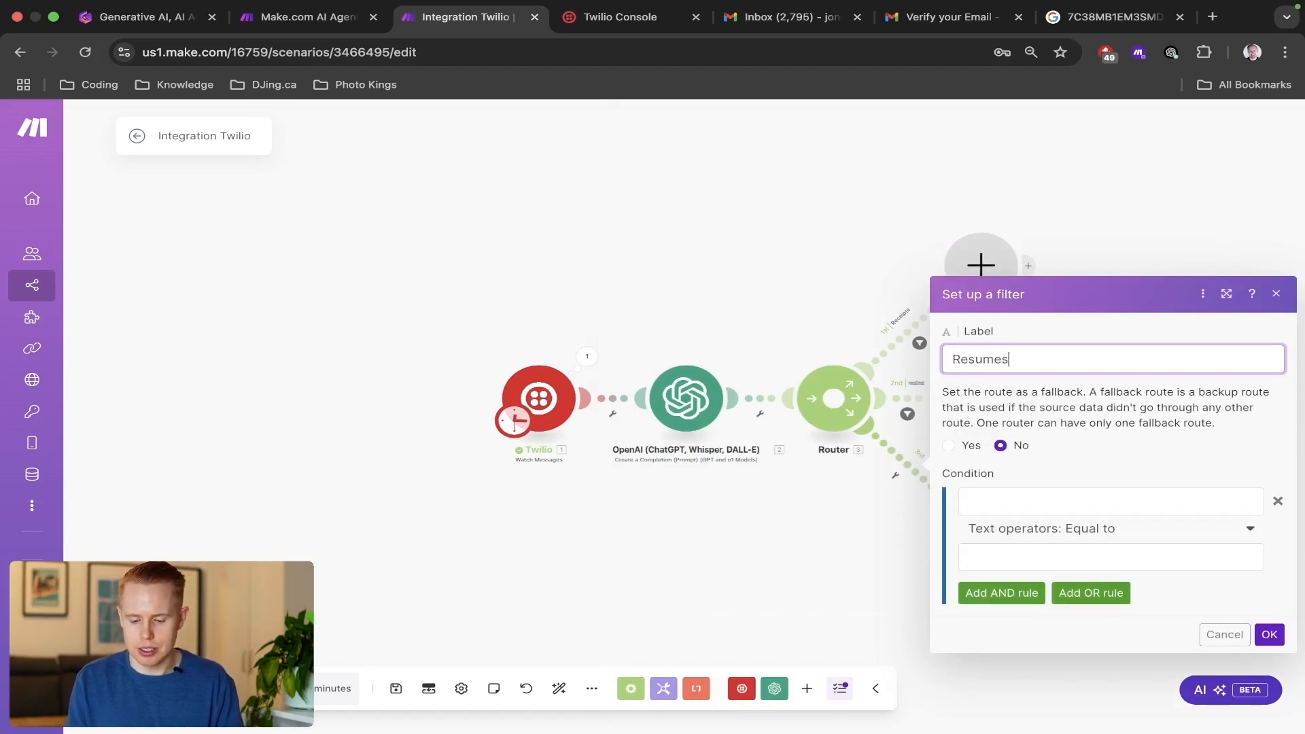
click(1005, 492)
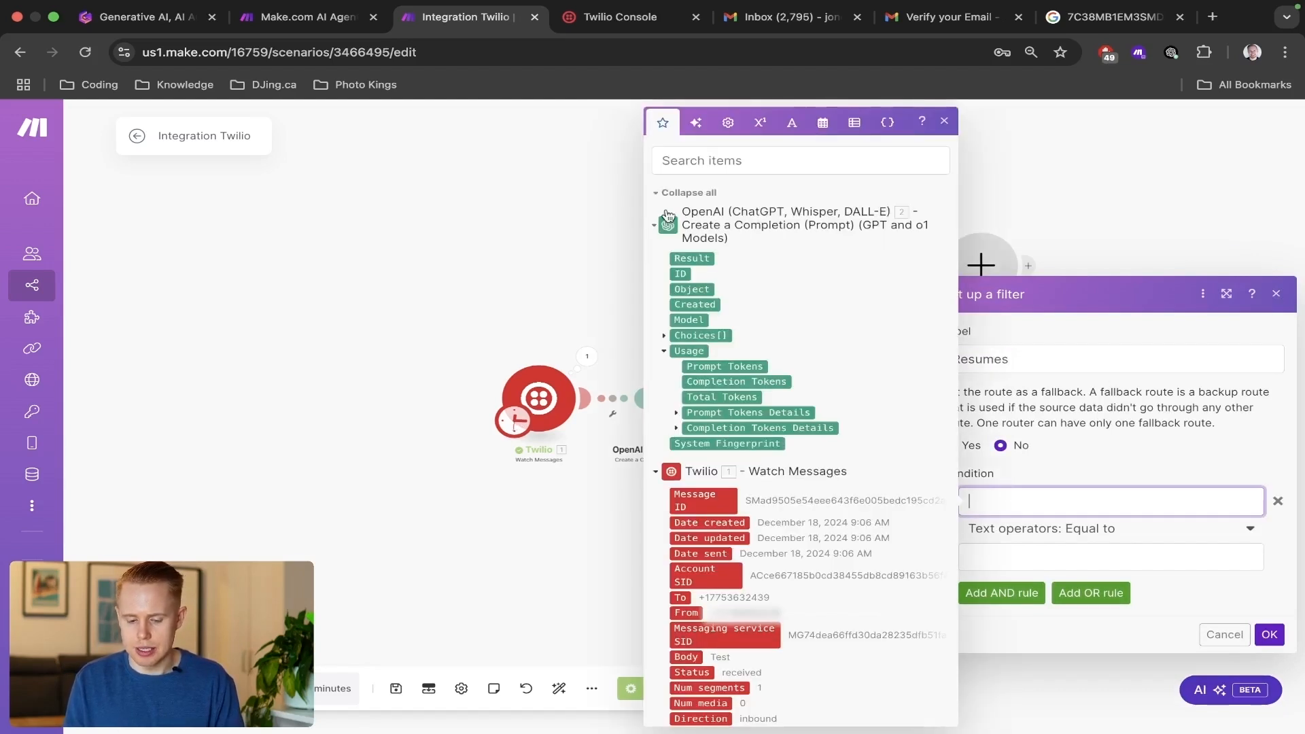
click(687, 258)
click(1043, 526)
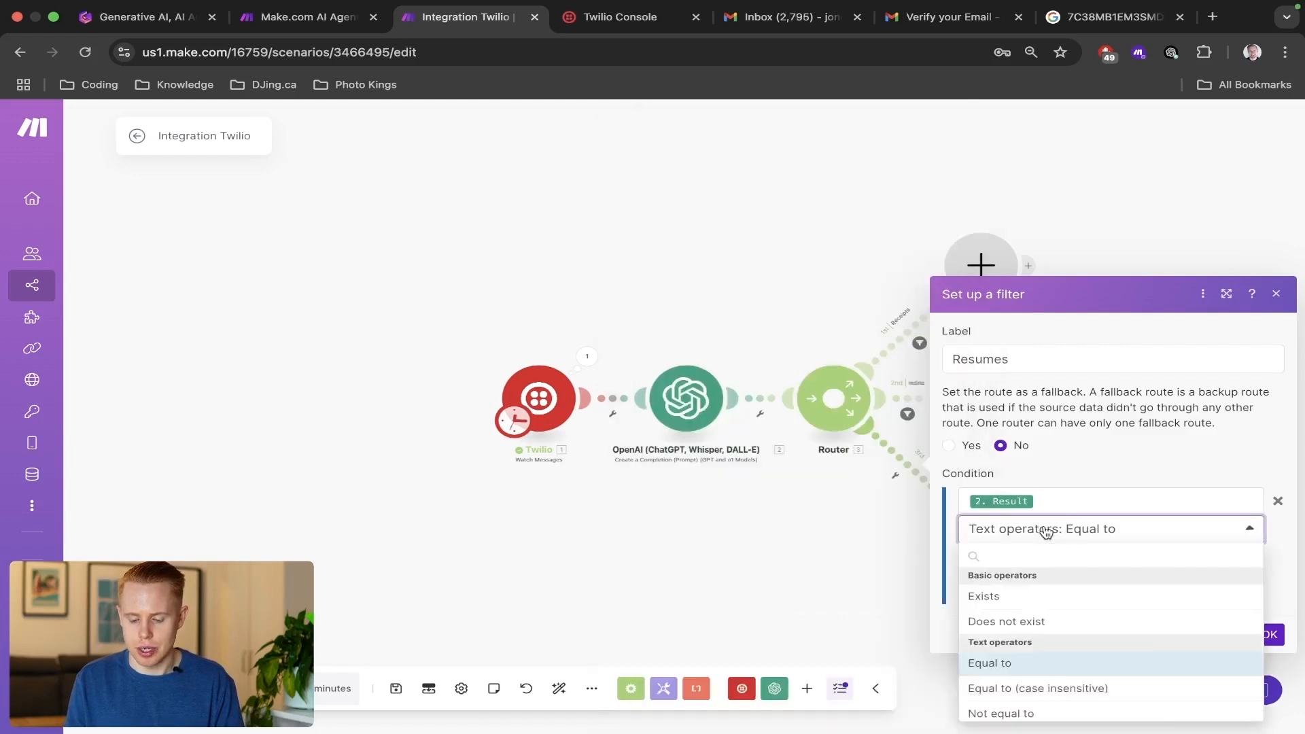
text(contains)
click(1011, 598)
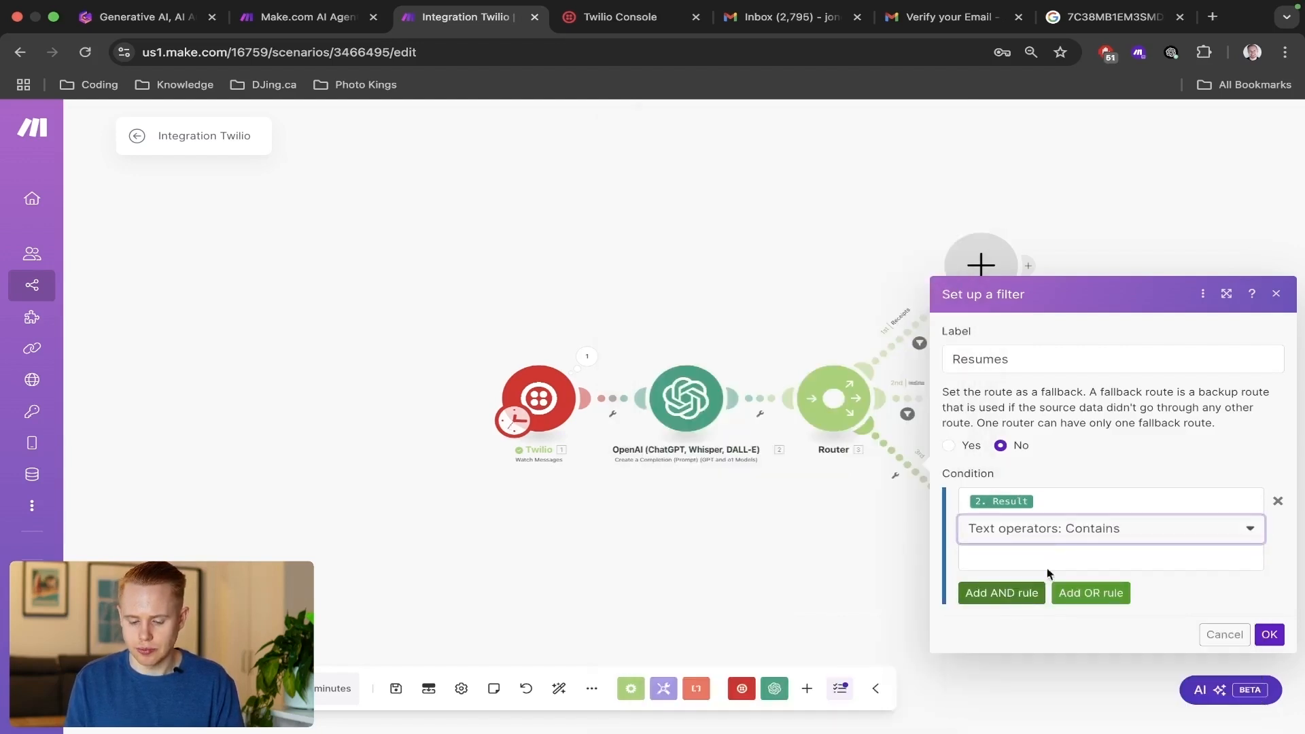
click(1054, 556)
click(1268, 634)
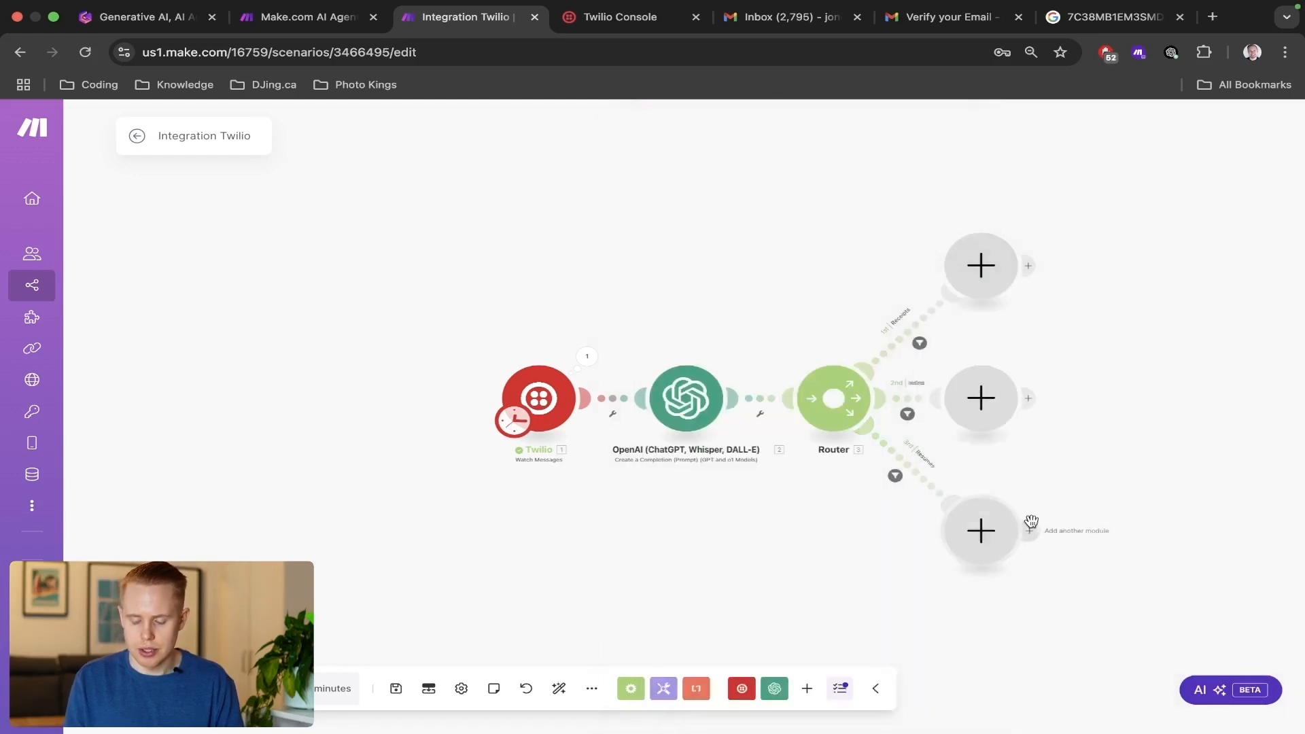
key(super+s)
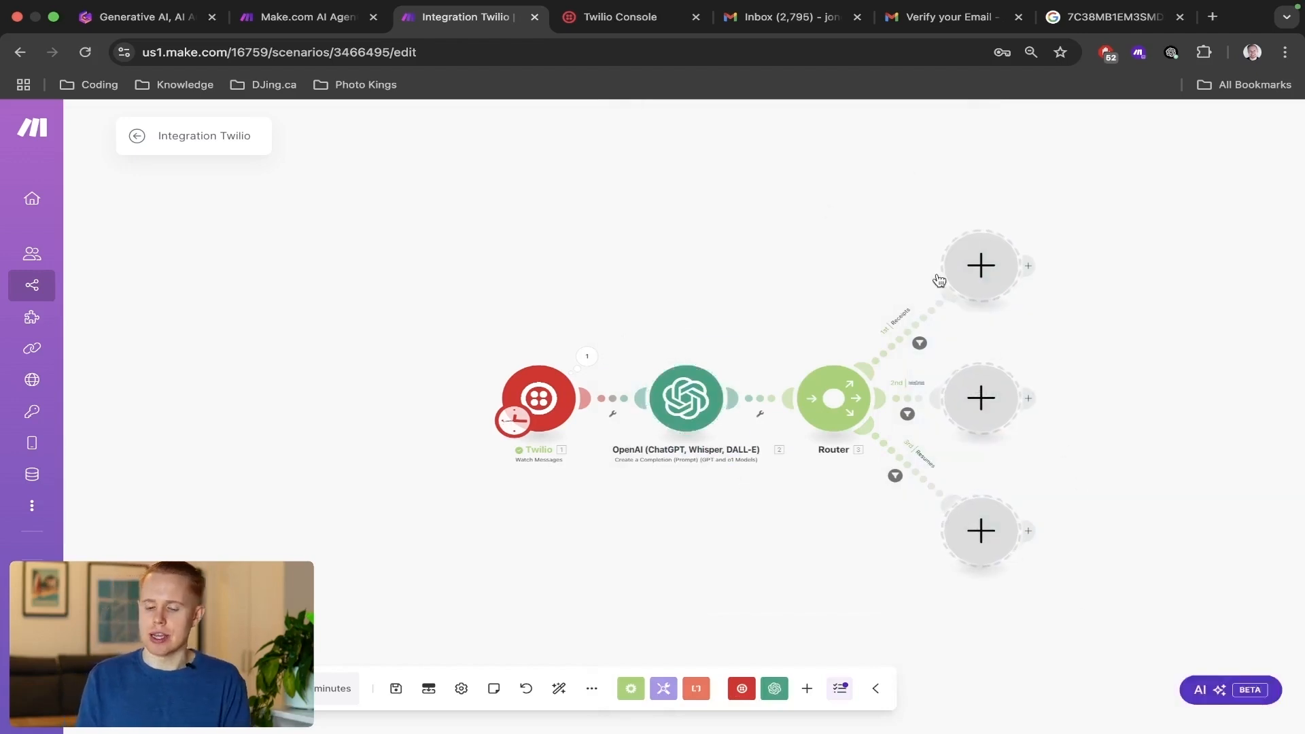
click(983, 270)
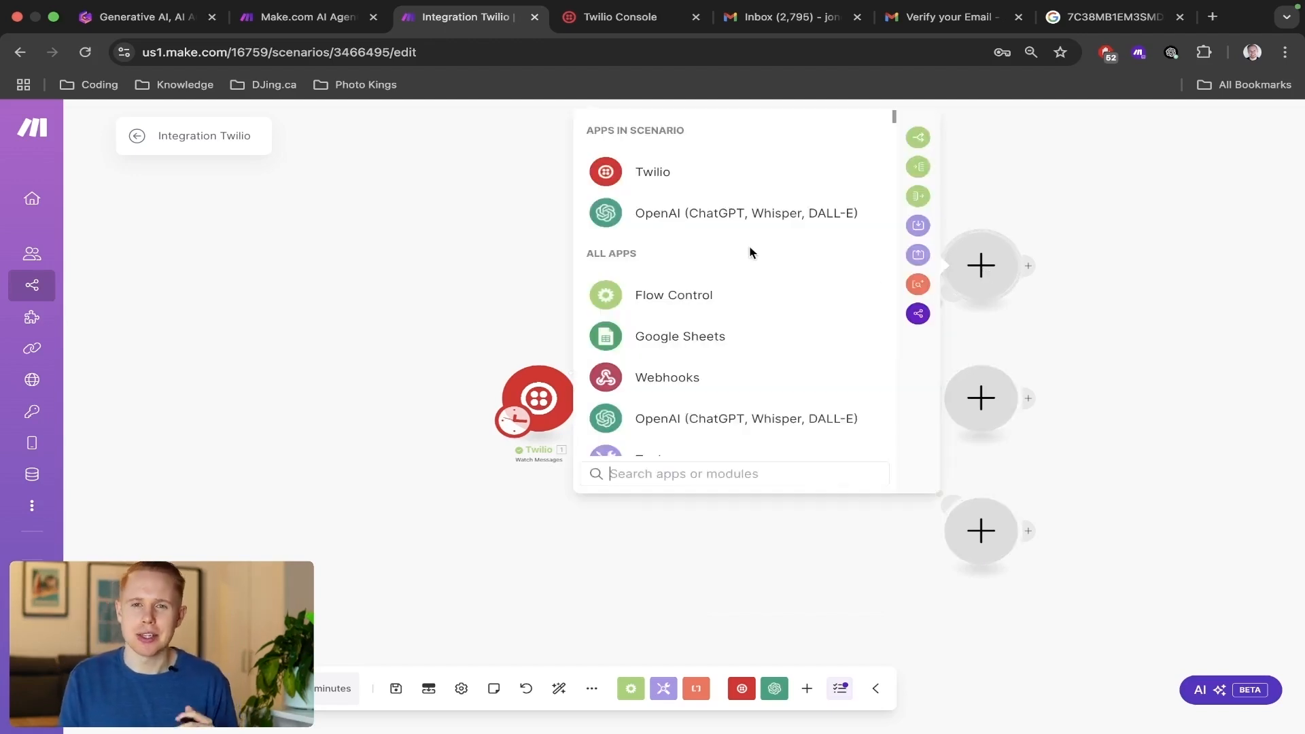
click(344, 249)
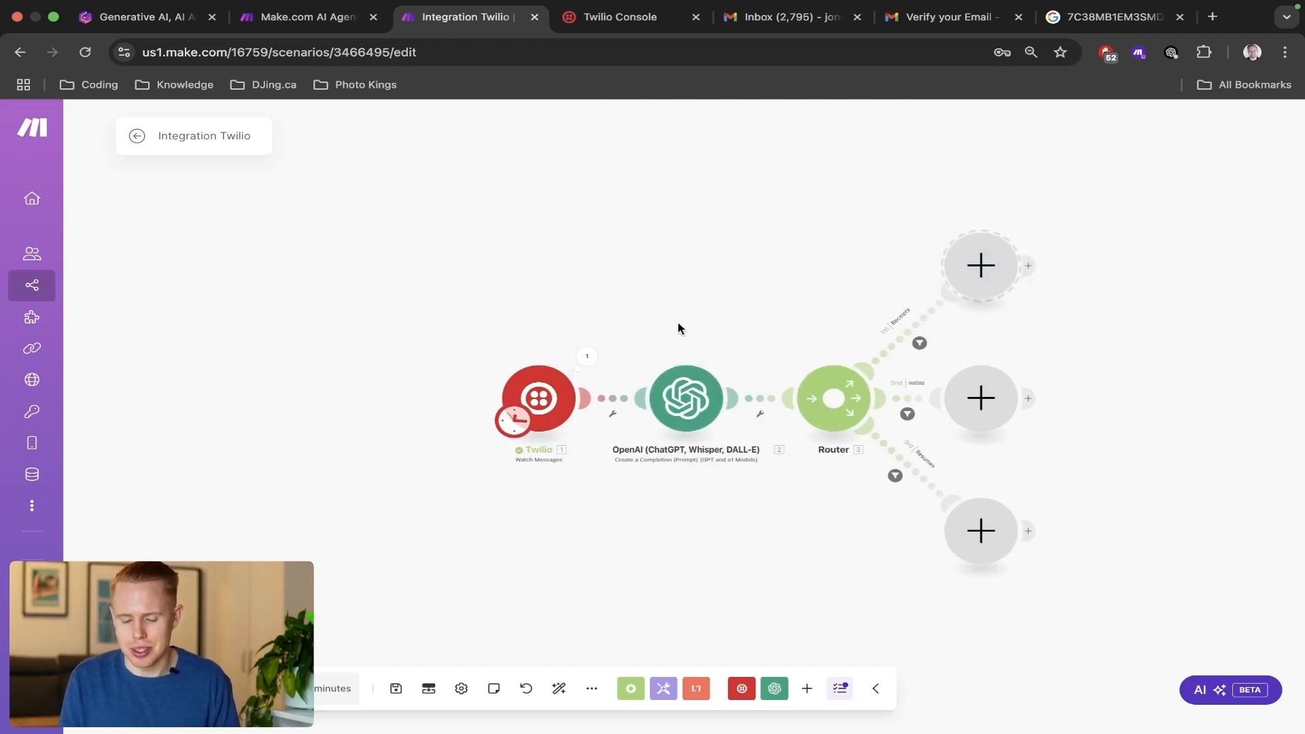
drag(925, 215, 1051, 322)
Add an OpenAI Create a Chat Completion module to the Receipts route and set its model to GPT-4o.
click(977, 299)
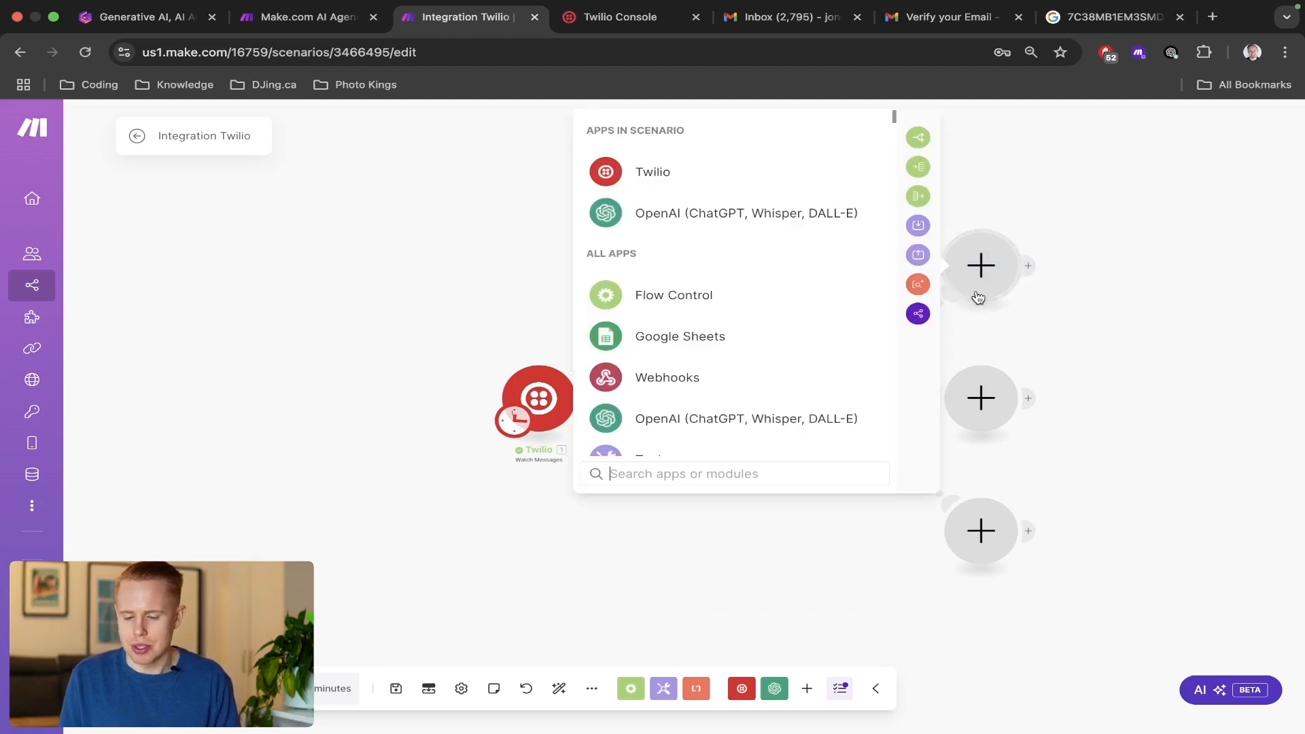
click(699, 216)
click(705, 329)
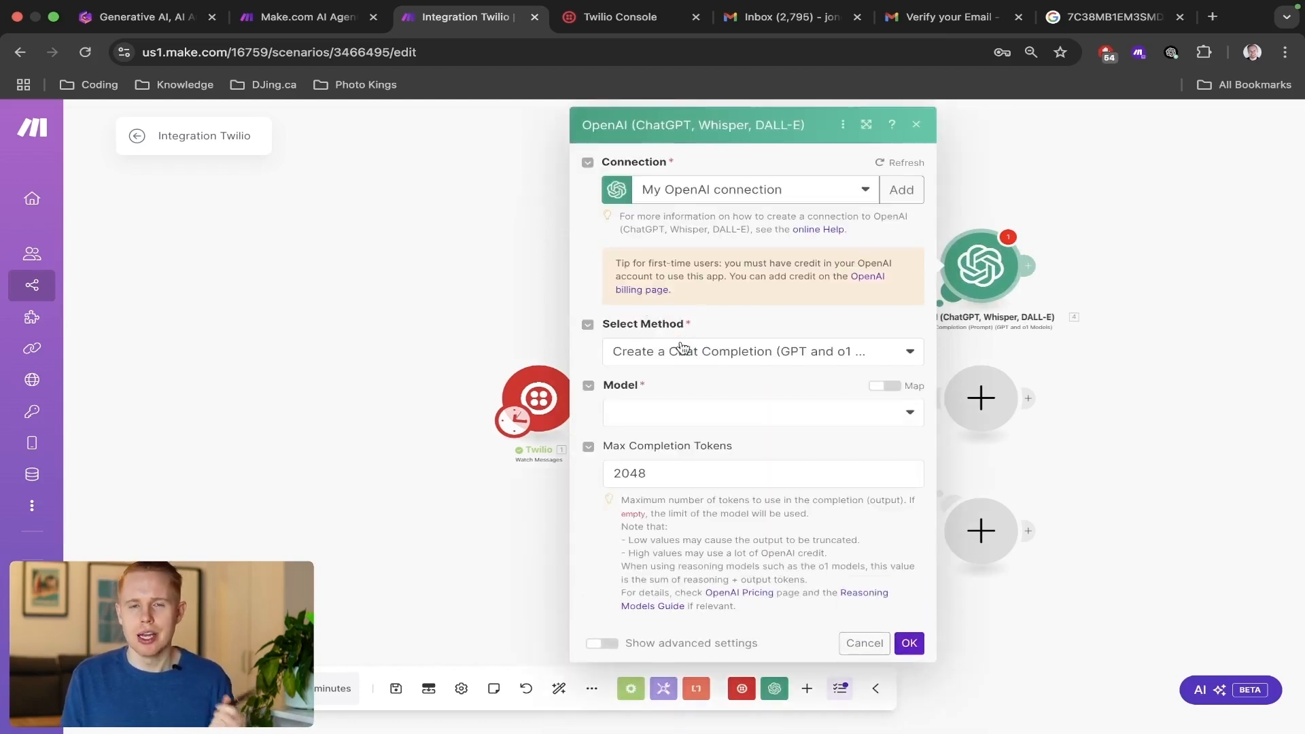
click(685, 424)
click(712, 622)
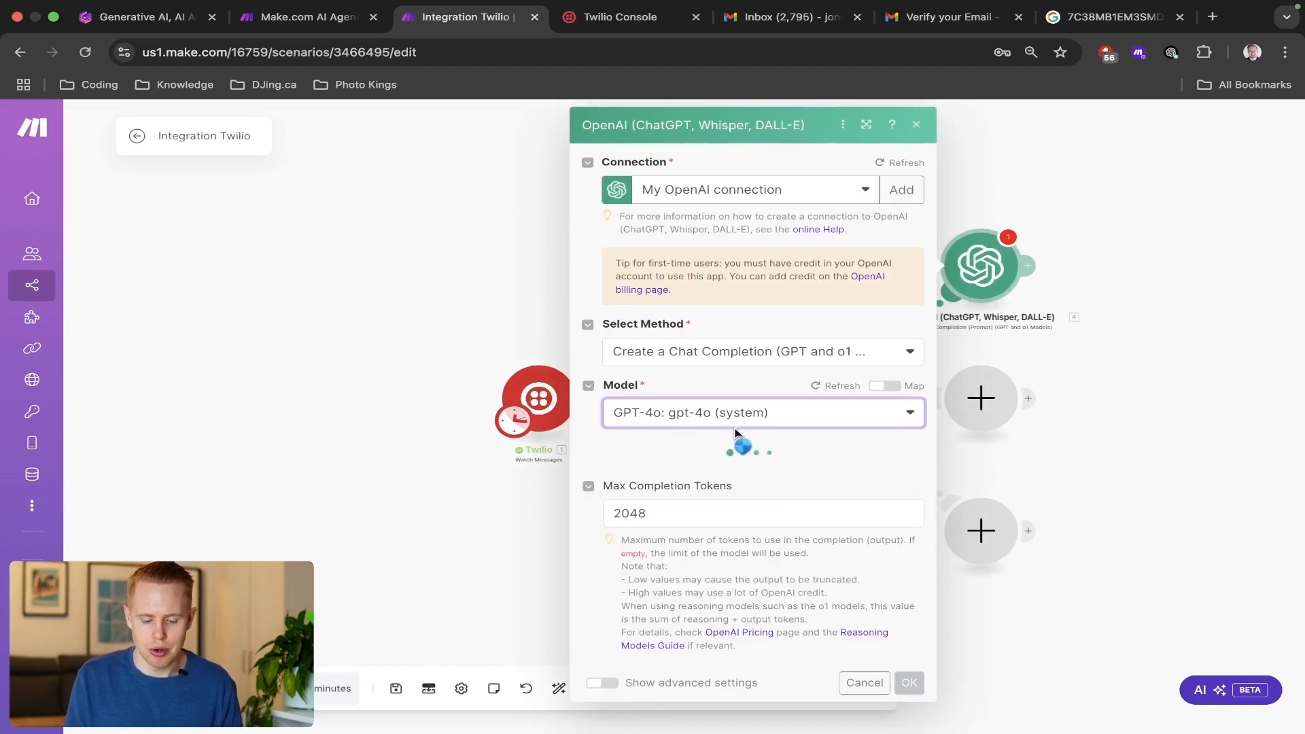
Add three empty messages to the Receipts OpenAI module.
click(654, 470)
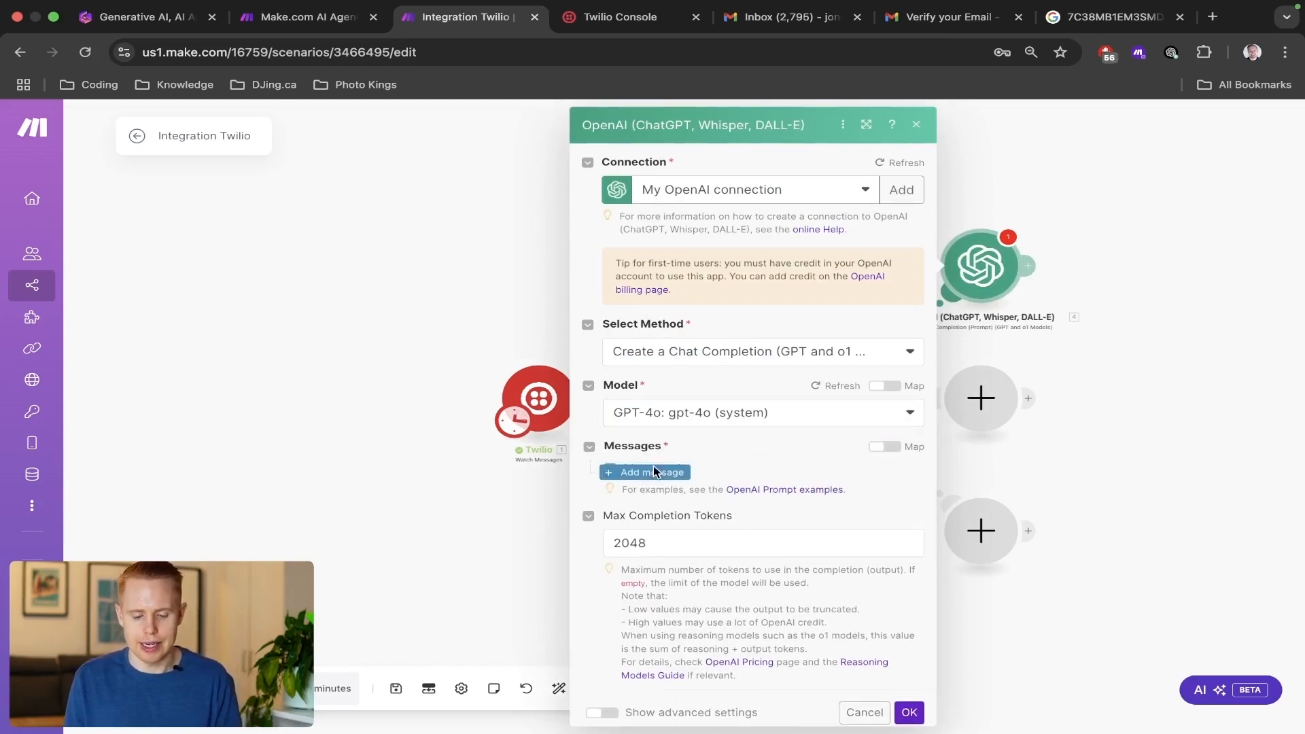
click(655, 469)
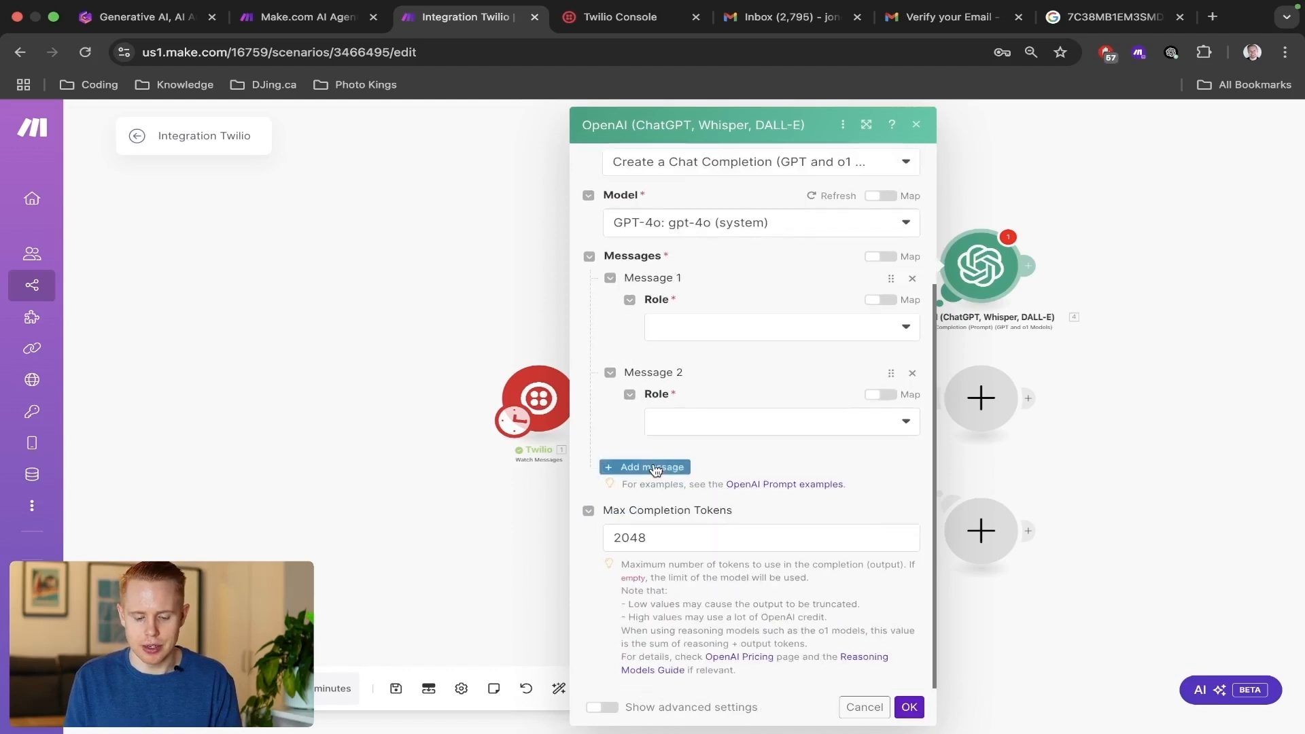
click(654, 467)
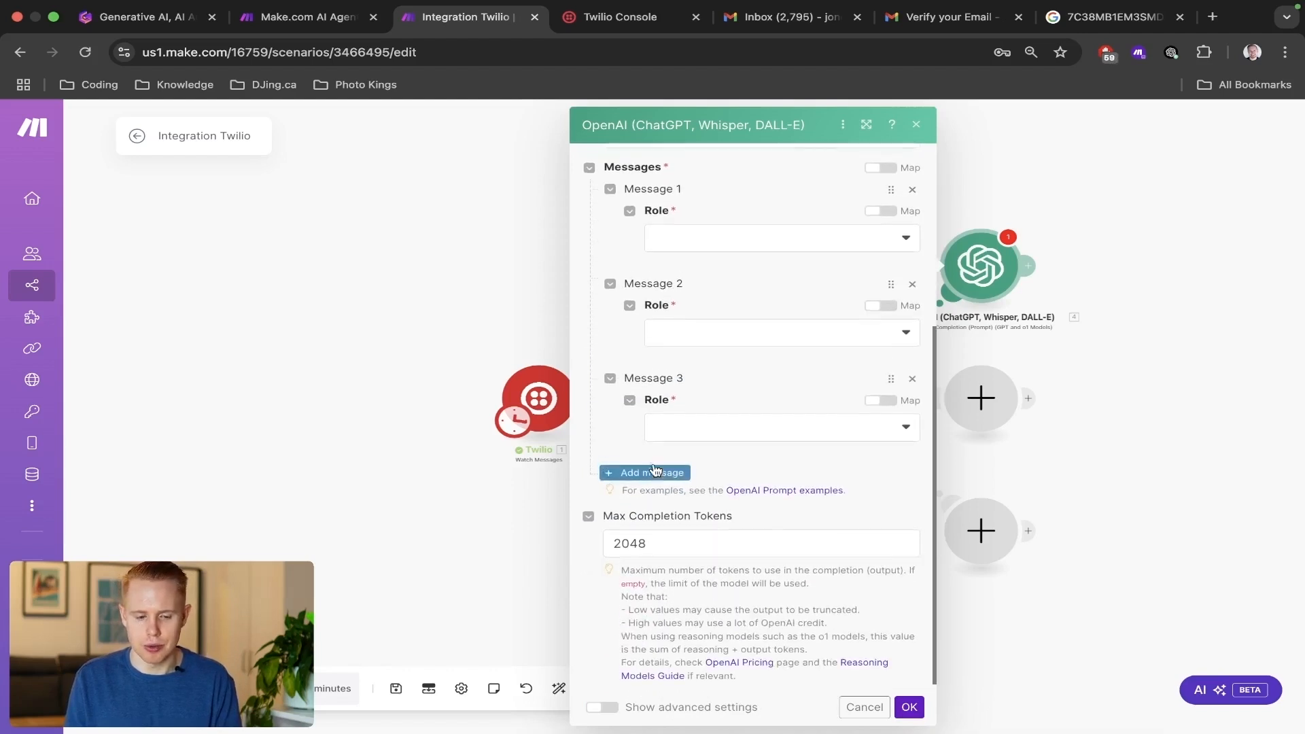
scroll(653, 449, up, 5)
scroll(652, 454, down, 3)
Copy the System message text from the receipts OpenAI module in the Make.com AI Agent For Beginners scenario and return to the Integration Twilio scenario.
key(ctrl+shift+Tab)
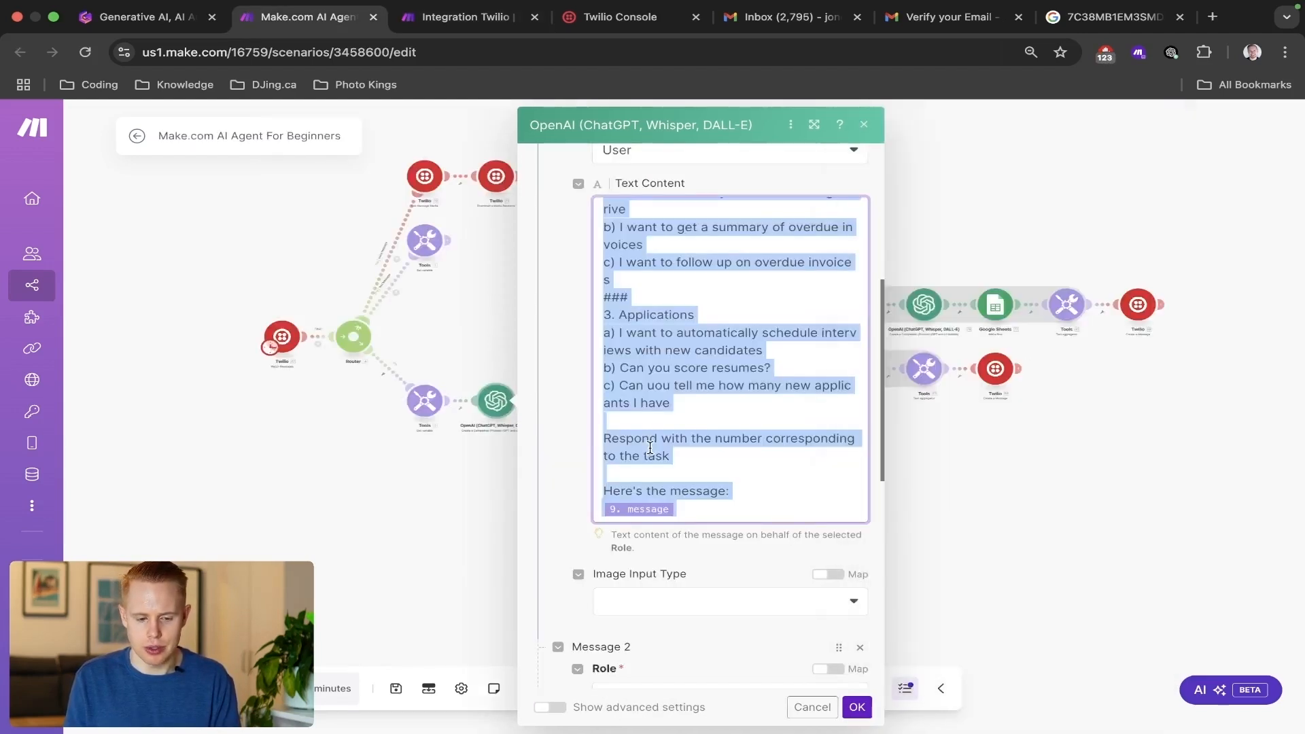
click(460, 336)
scroll(656, 354, up, 5)
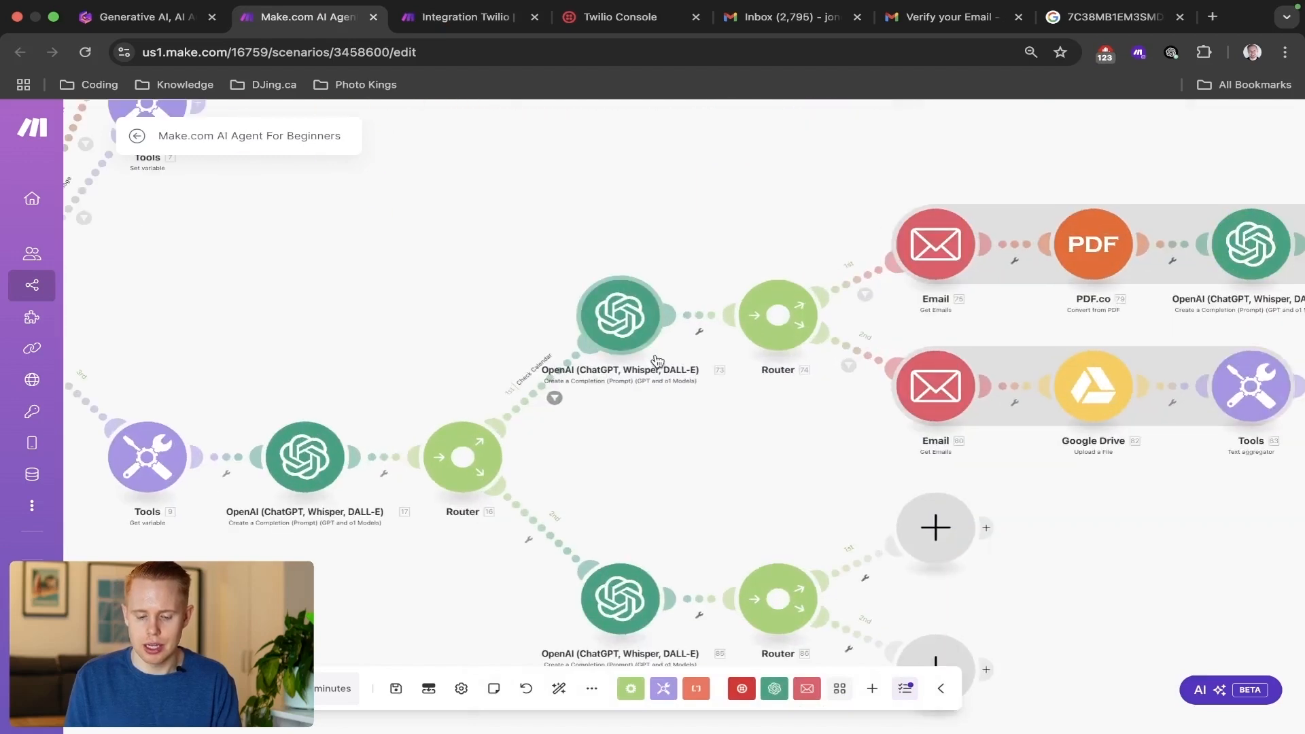
click(628, 329)
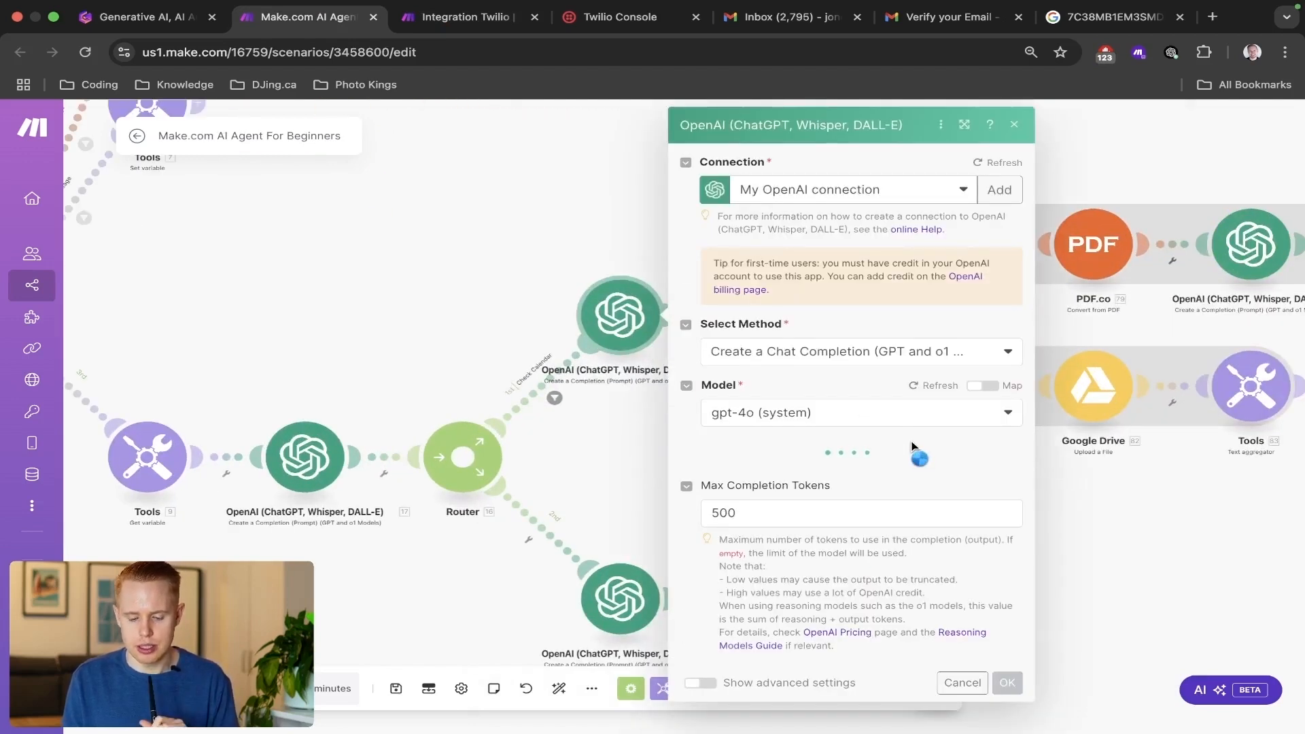
scroll(908, 447, down, 3)
scroll(904, 447, down, 10)
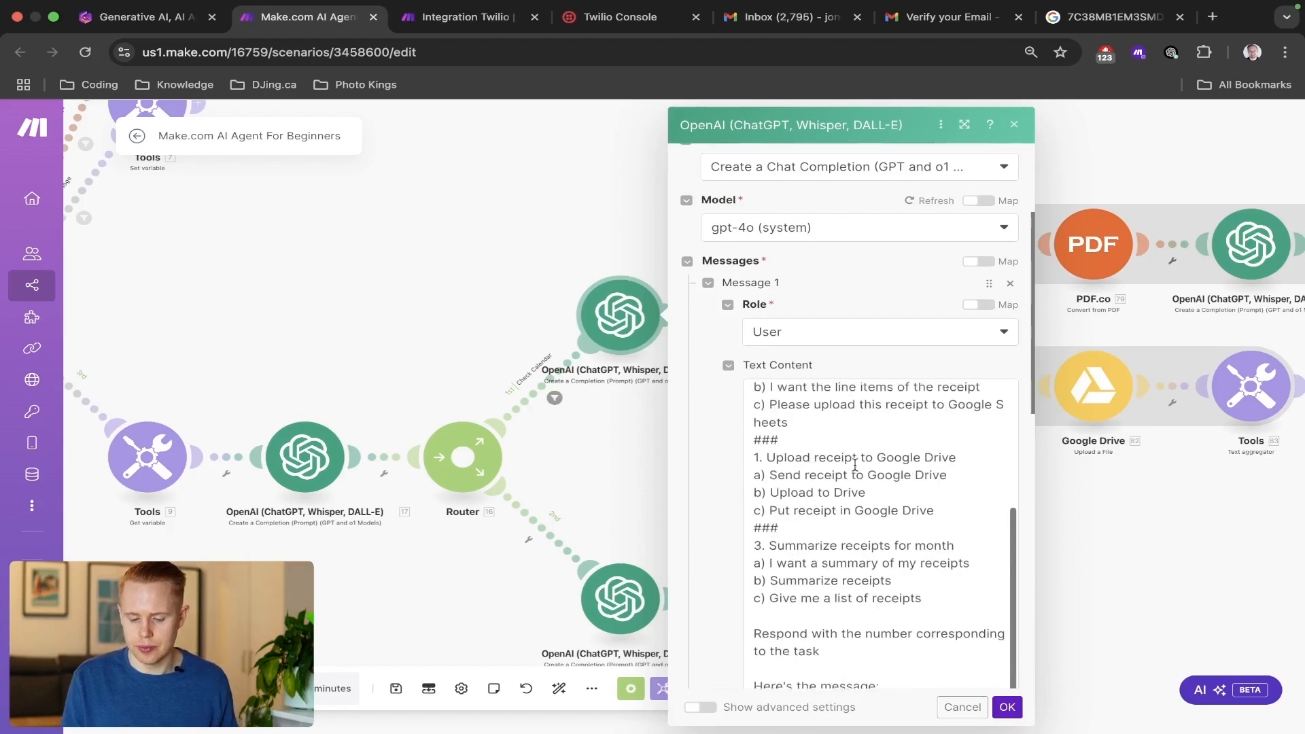
scroll(854, 467, down, 2)
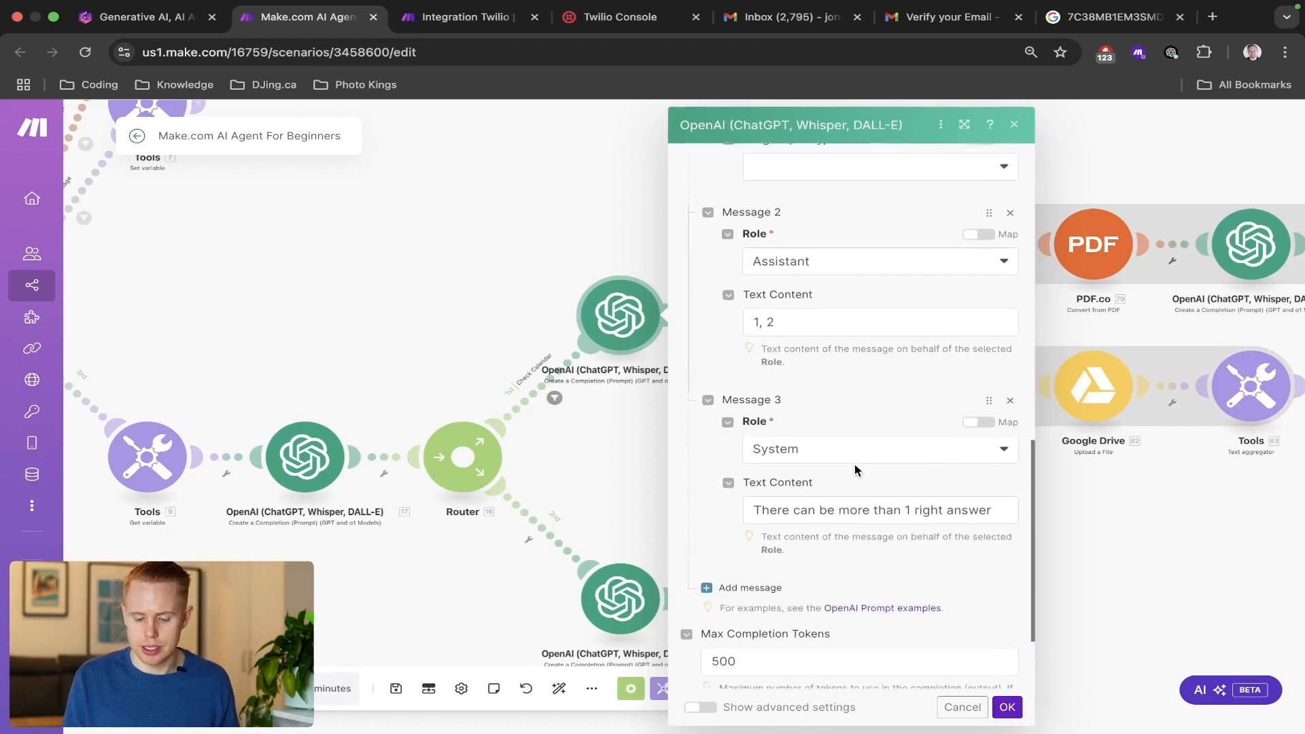
click(852, 508)
triple_click(852, 508)
key(super+c)
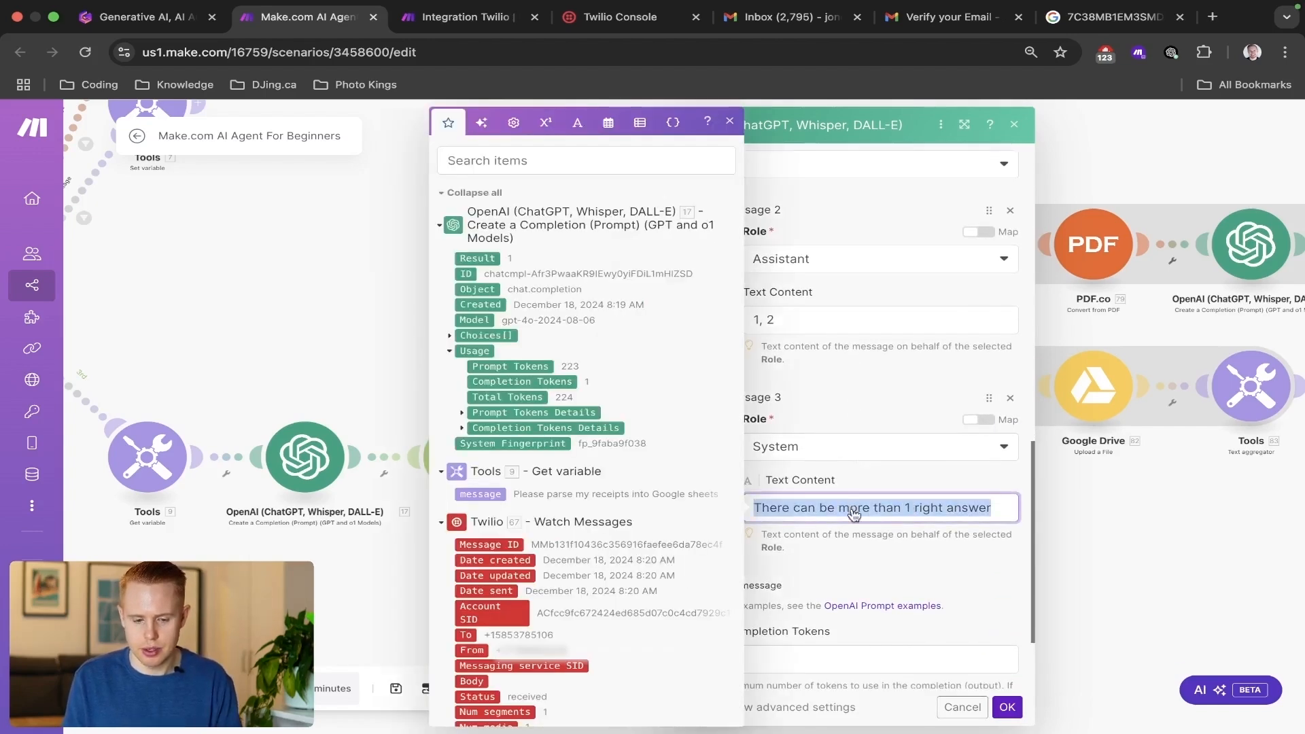
key(ctrl+Tab)
Set Message 1's role to System and paste "There can be more than 1 right answer" as its text content.
click(704, 355)
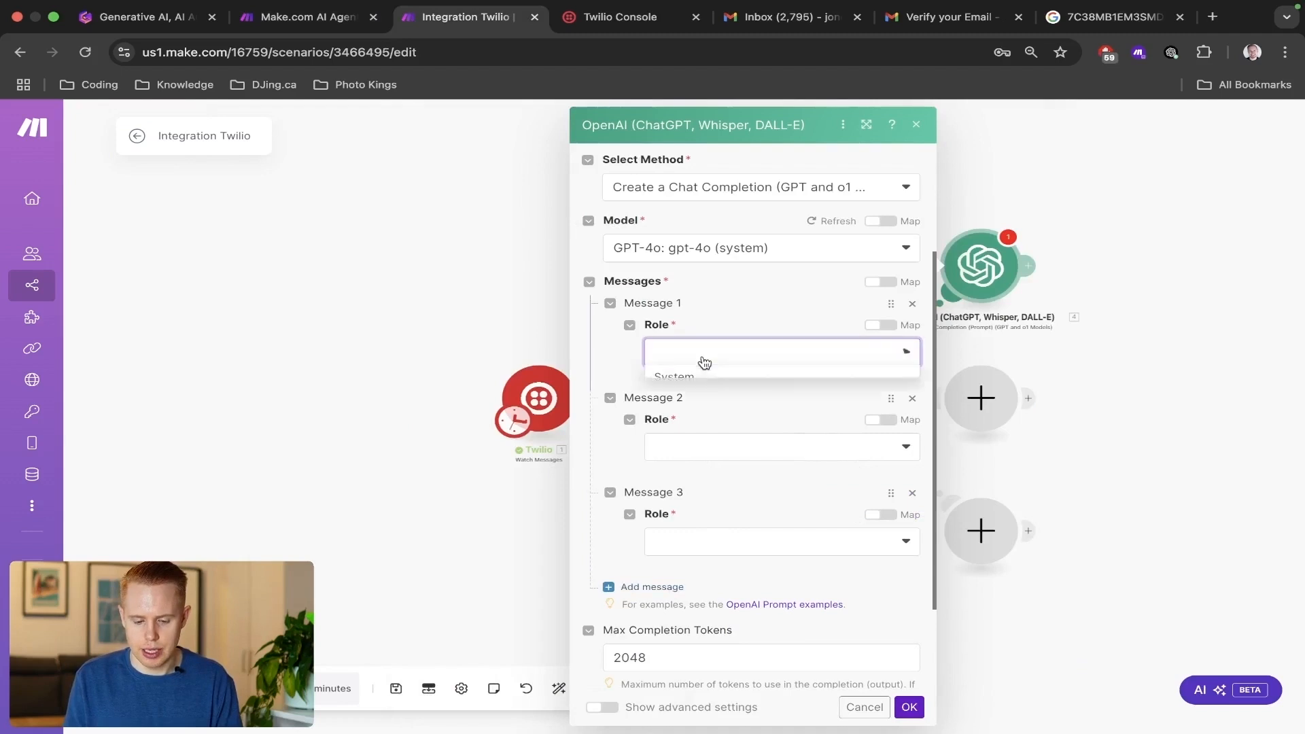
click(693, 378)
click(699, 413)
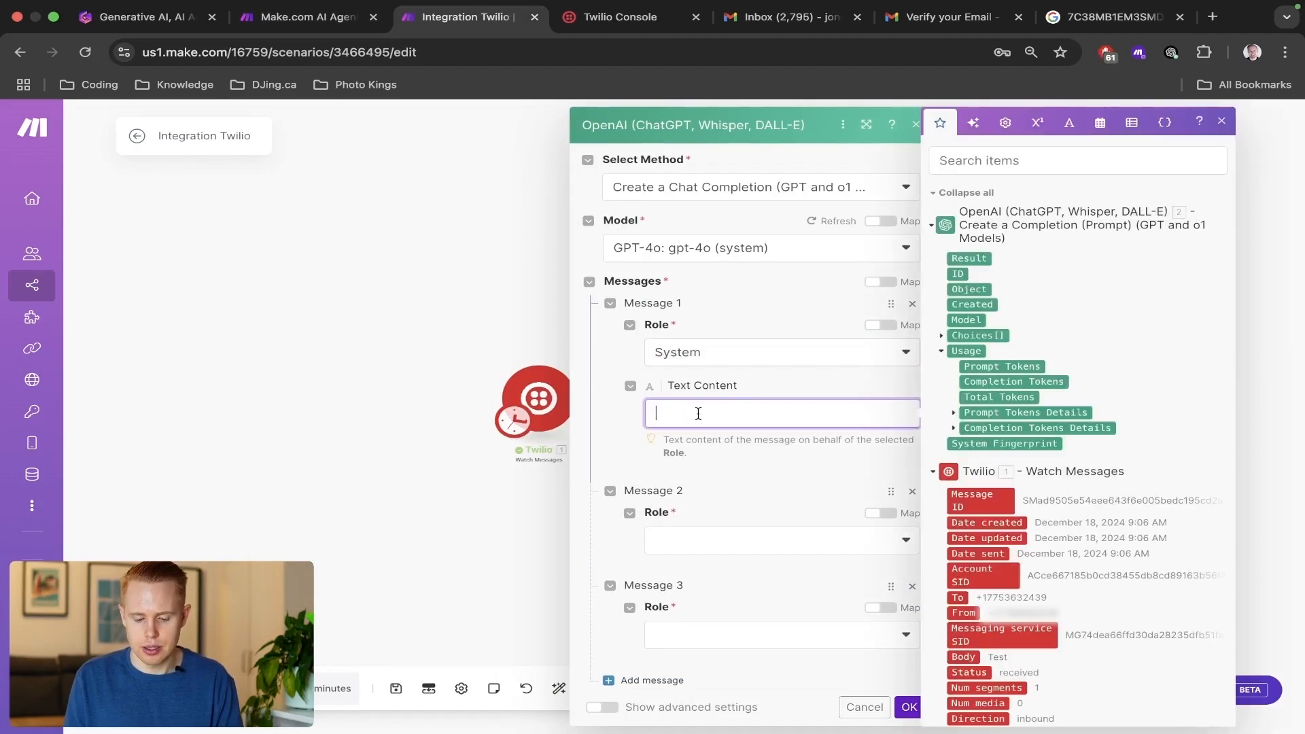
key(super+v)
Delete the empty Messages 2 and 3 and confirm the Receipts OpenAI module.
click(911, 710)
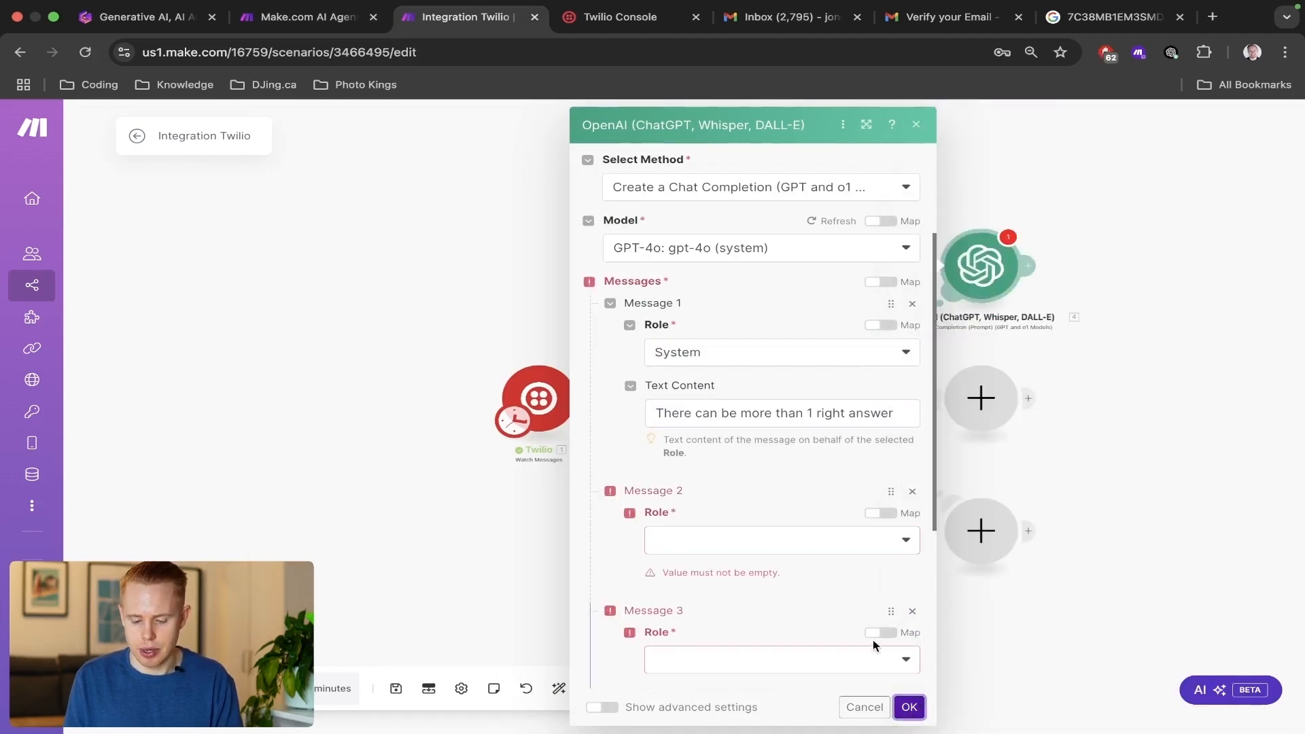
click(912, 492)
click(912, 492)
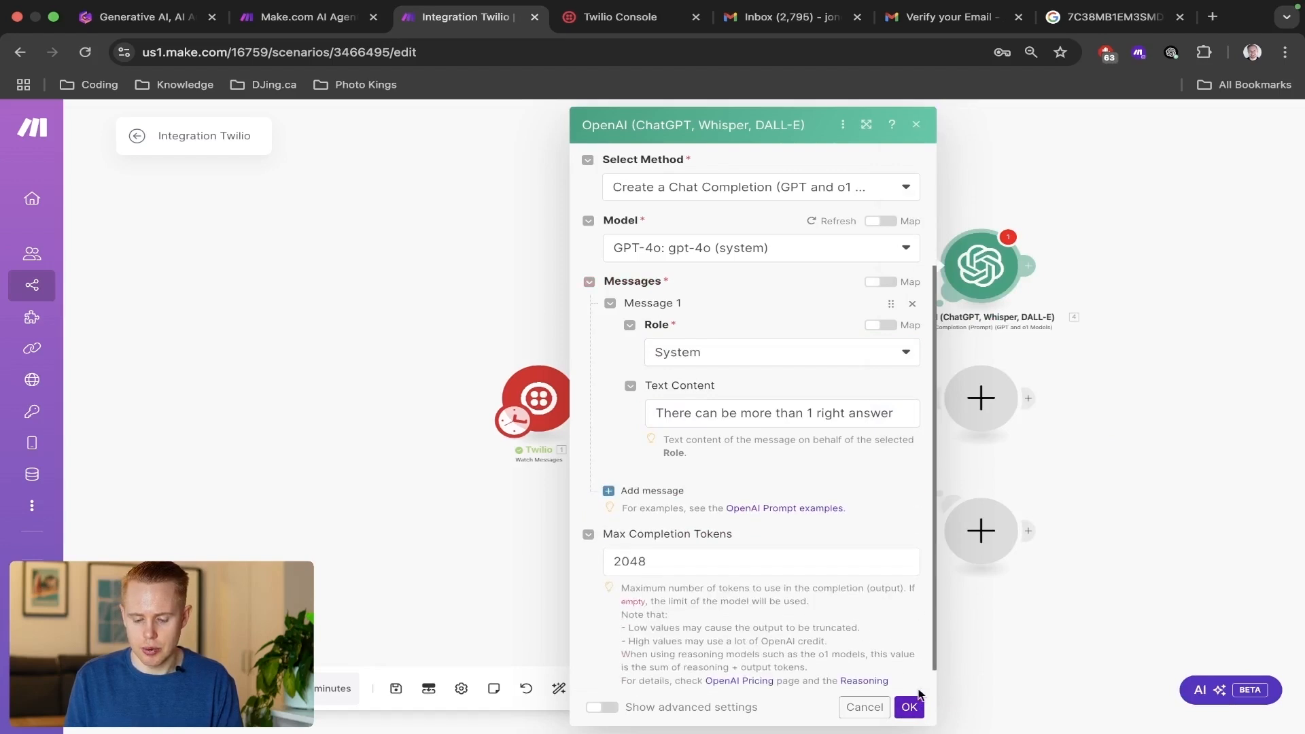
click(911, 707)
Replace the Receipts module's System message text with the system text copied from the OpenAI manager module before the router.
click(711, 393)
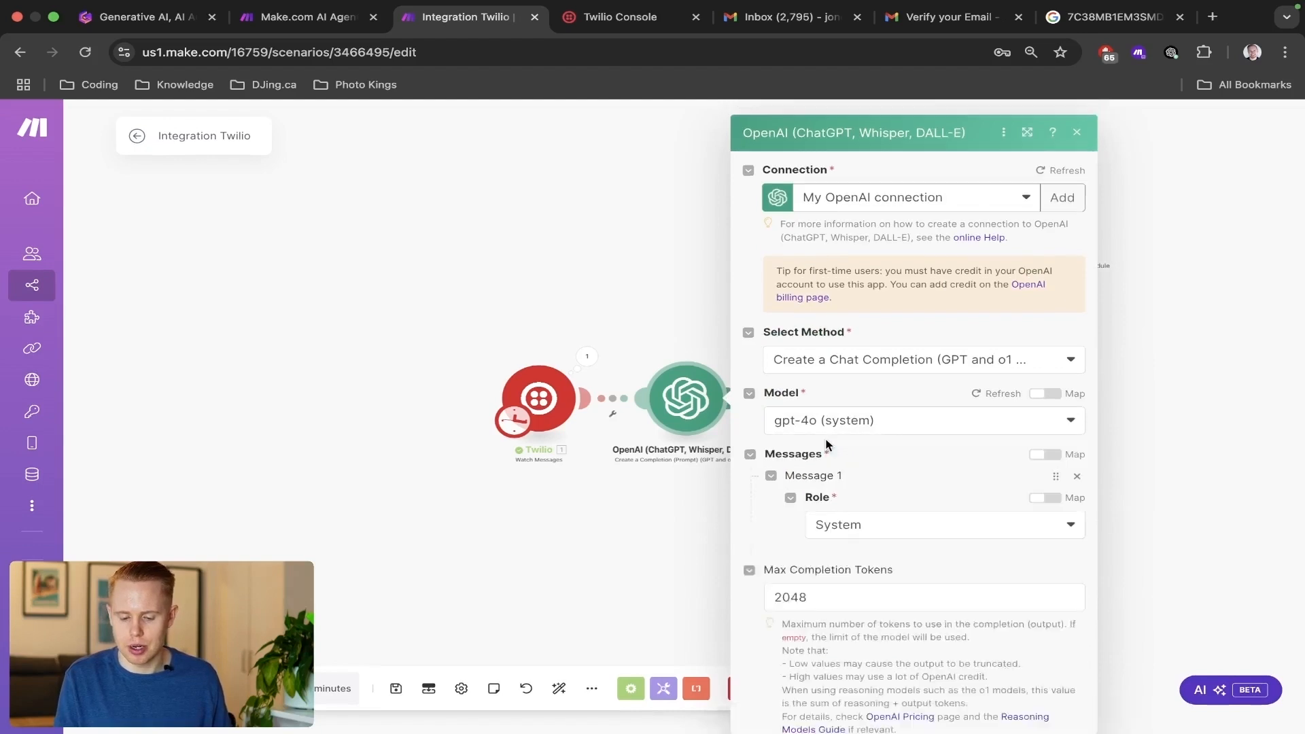
click(875, 579)
triple_click(875, 579)
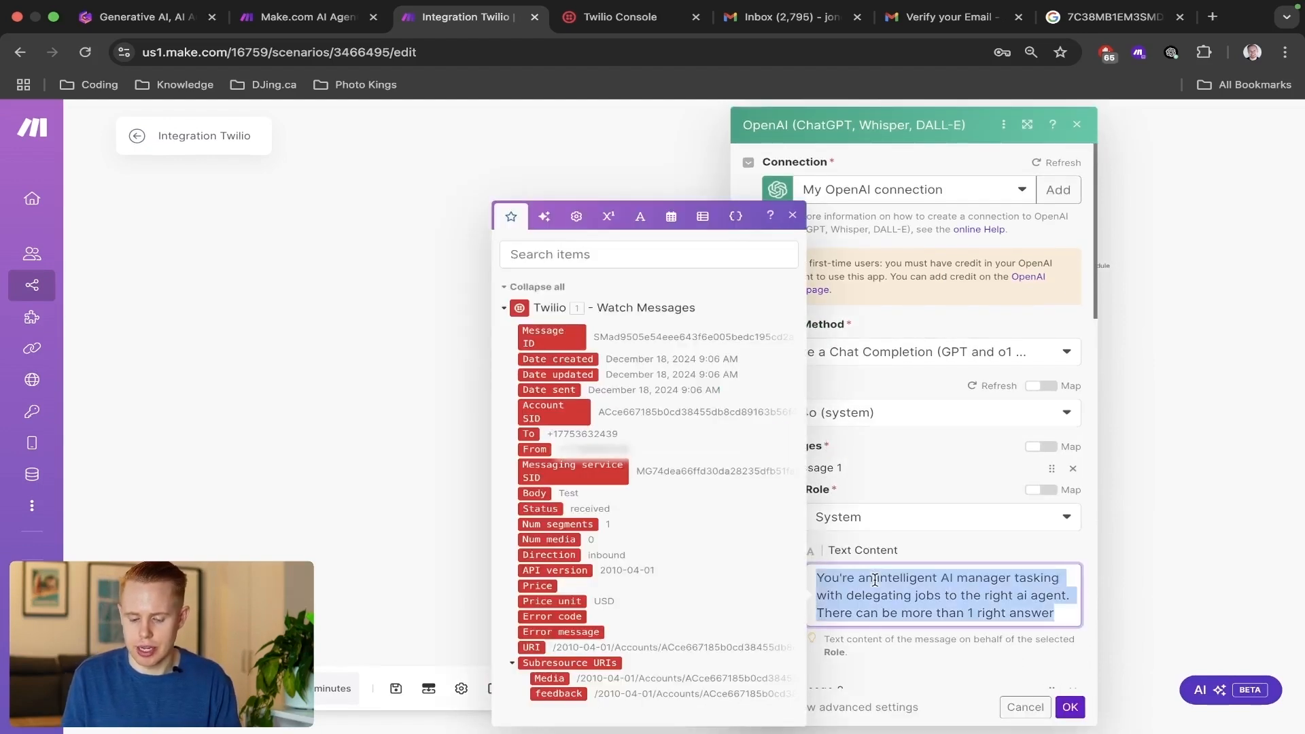
click(1169, 446)
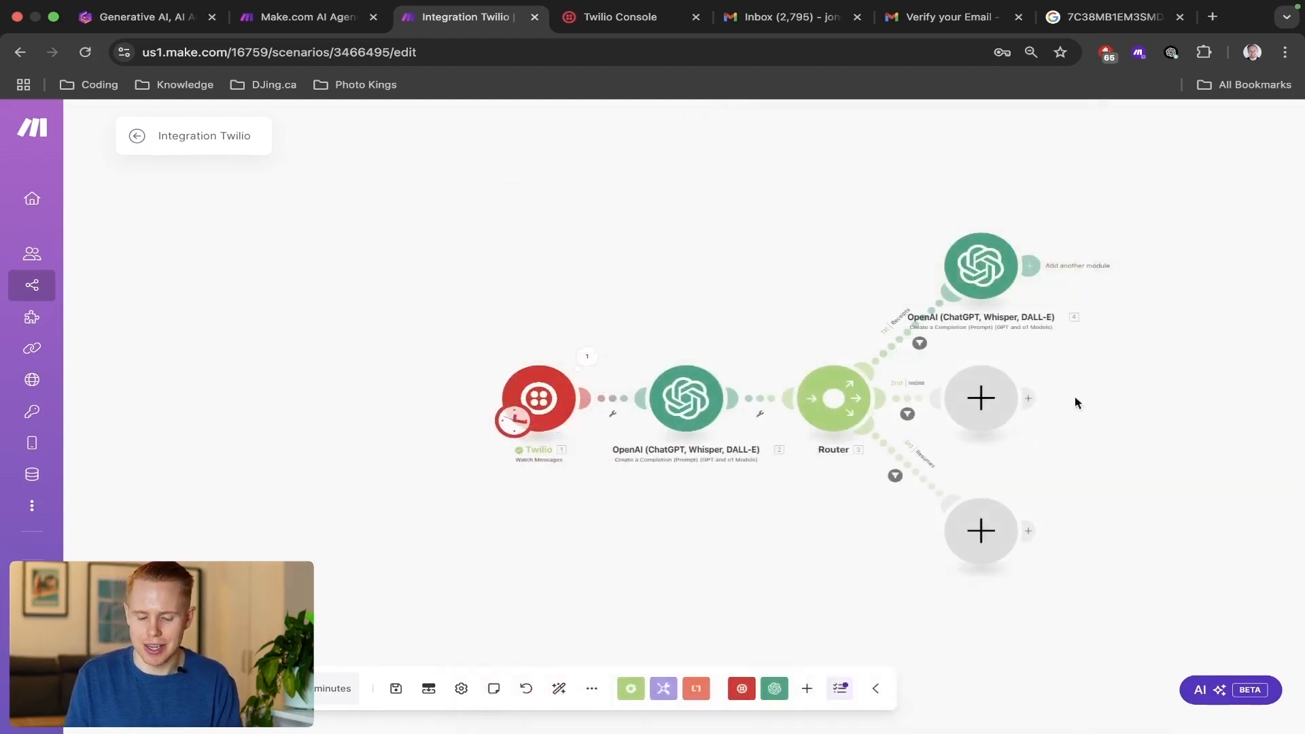
click(980, 267)
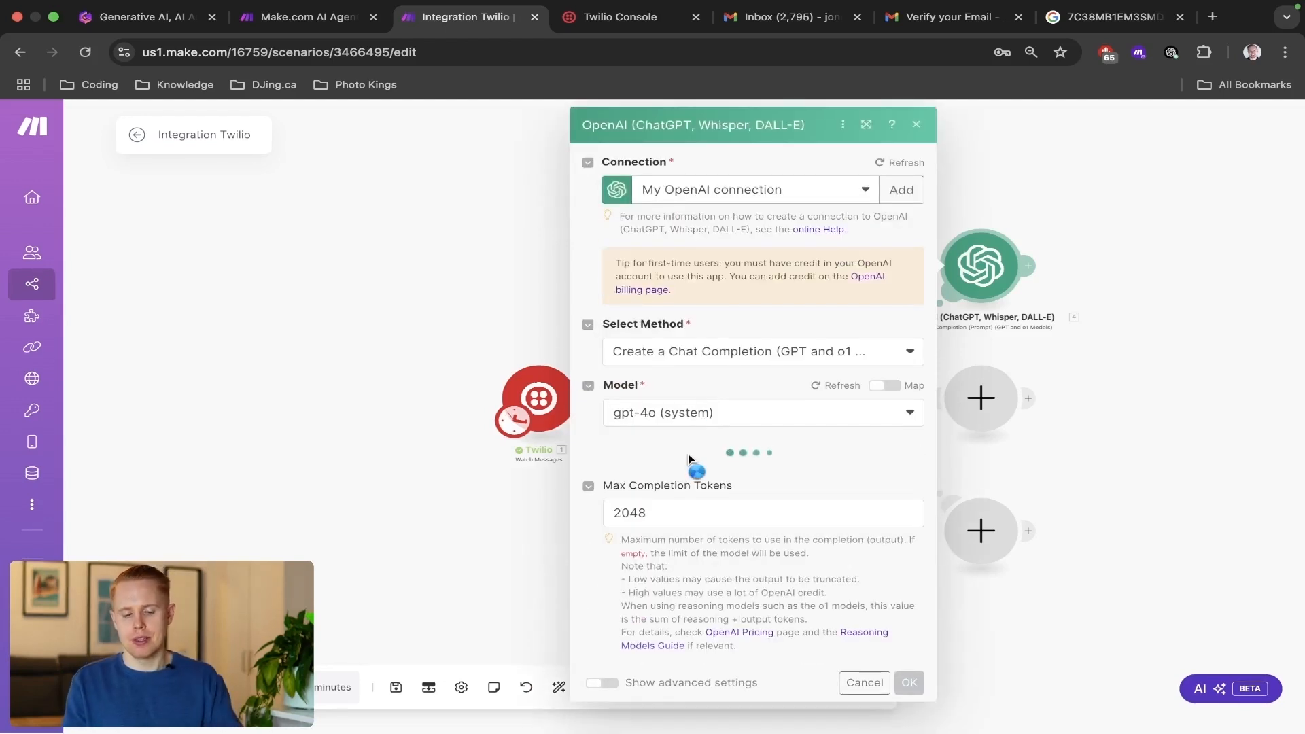
scroll(690, 463, down, 3)
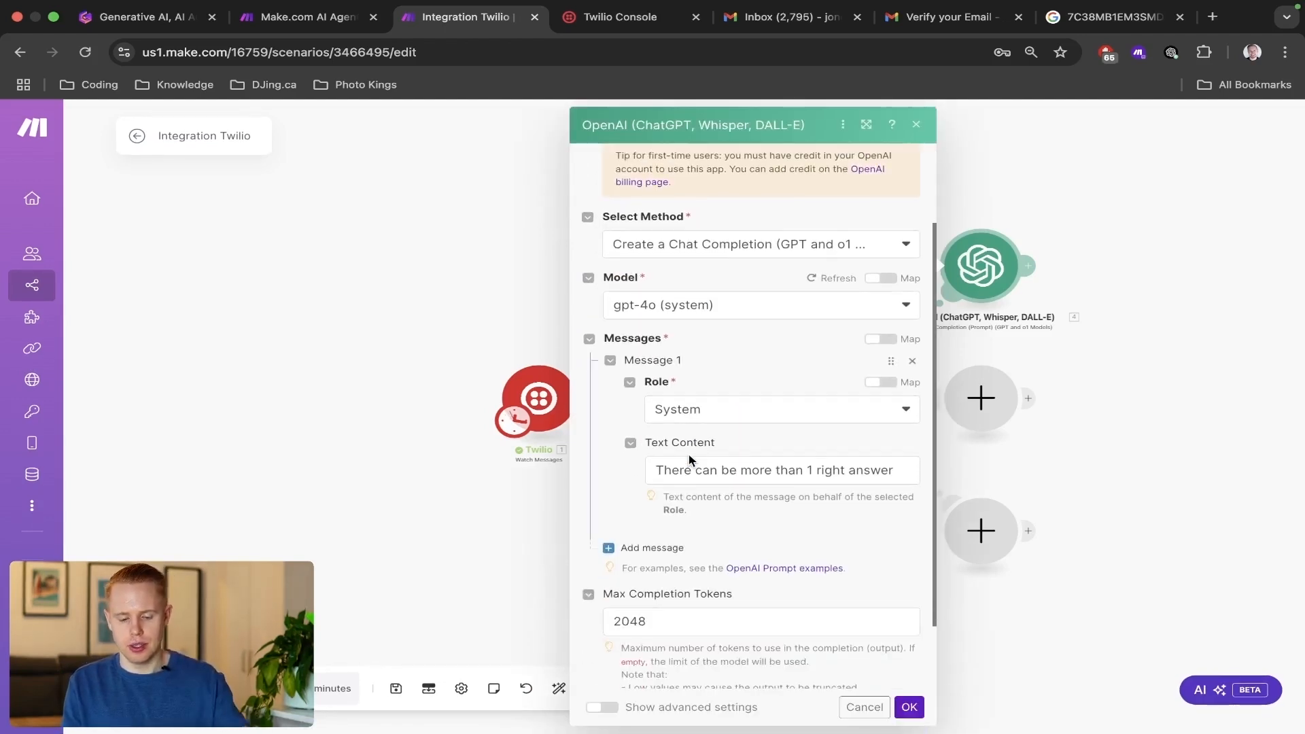
click(688, 468)
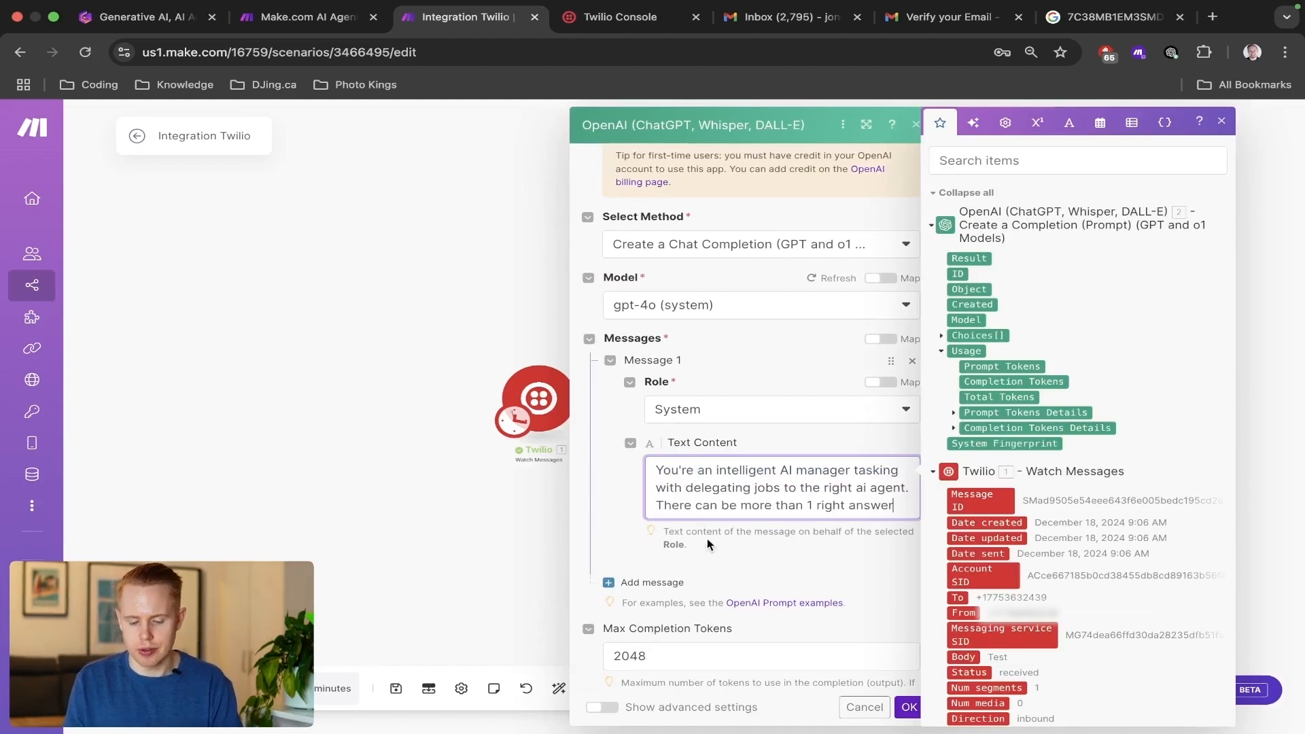
Add a second message to the Receipts OpenAI module with the role User.
click(656, 583)
scroll(732, 557, down, 5)
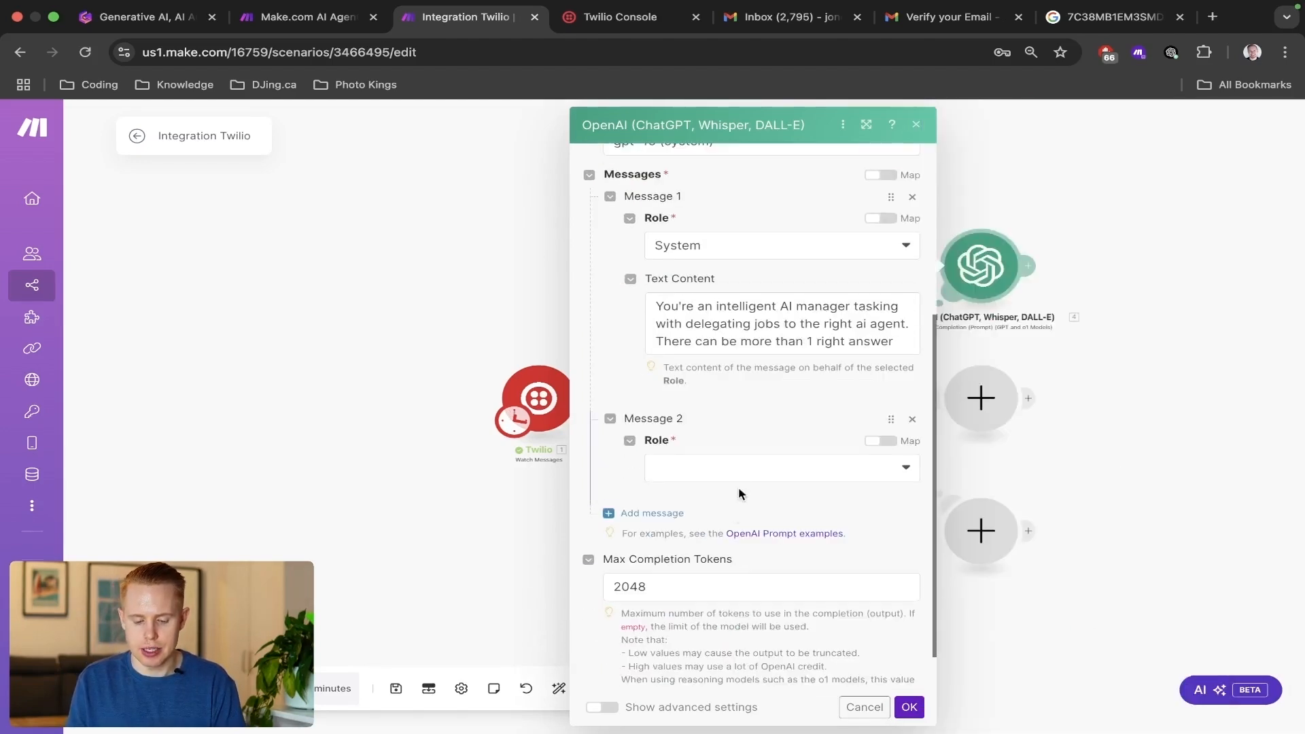
click(750, 467)
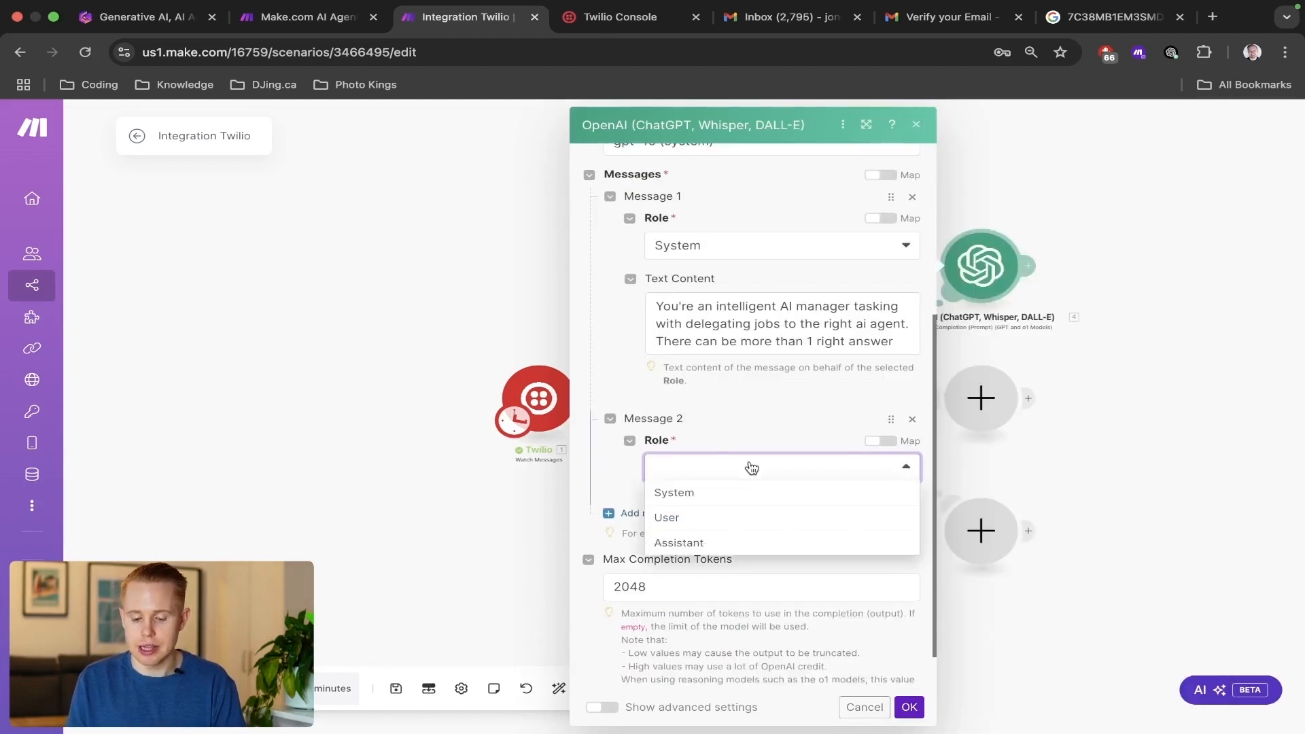
click(695, 524)
Copy the whole User prompt from the receipts module in the Make.com AI Agent For Beginners scenario into Message 2's text content.
key(ctrl+shift+Tab)
scroll(773, 520, down, 3)
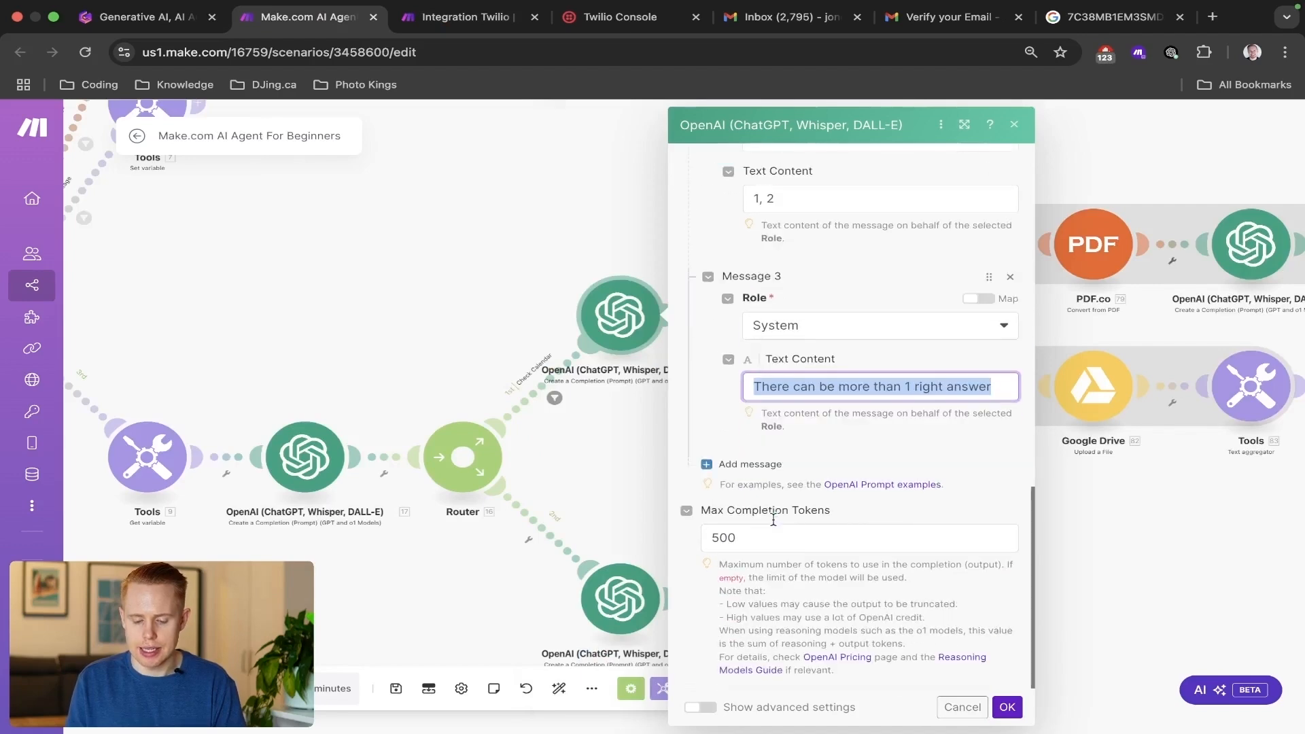
scroll(773, 520, up, 10)
click(826, 461)
key(ctrl+a)
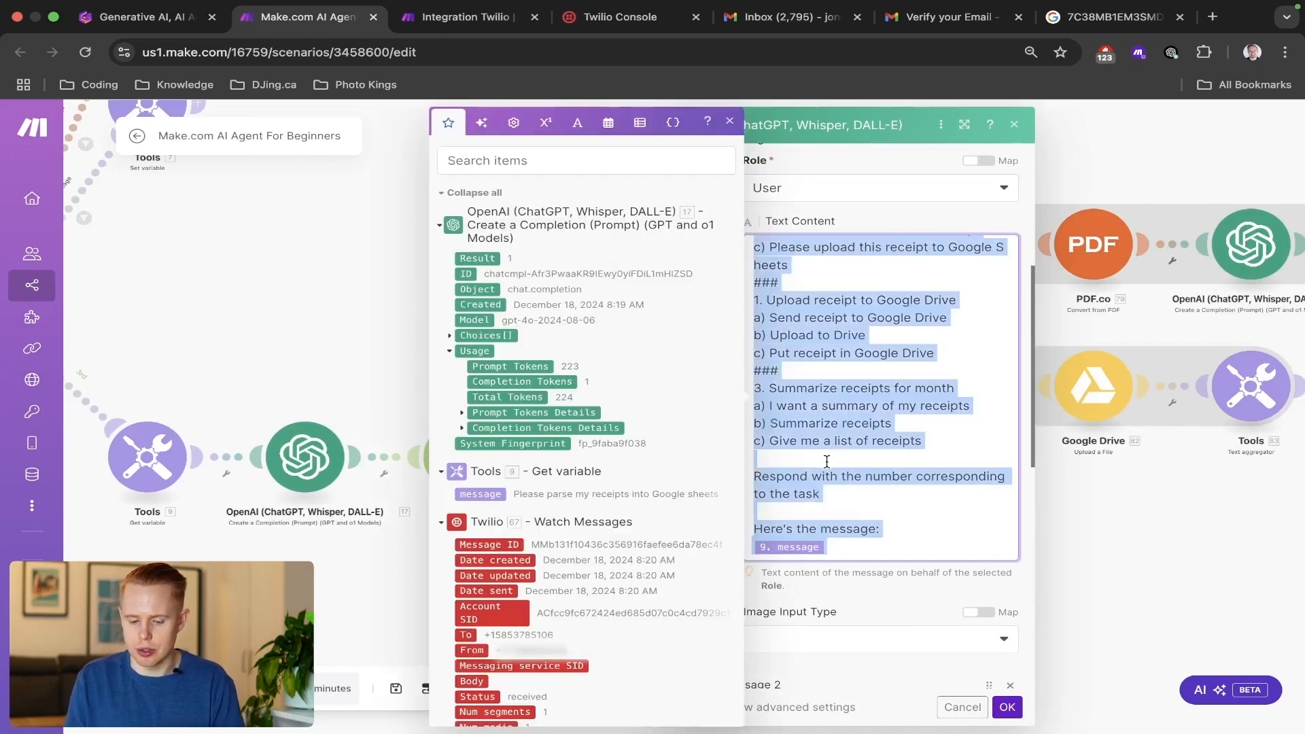
key(ctrl+Tab)
key(super+v)
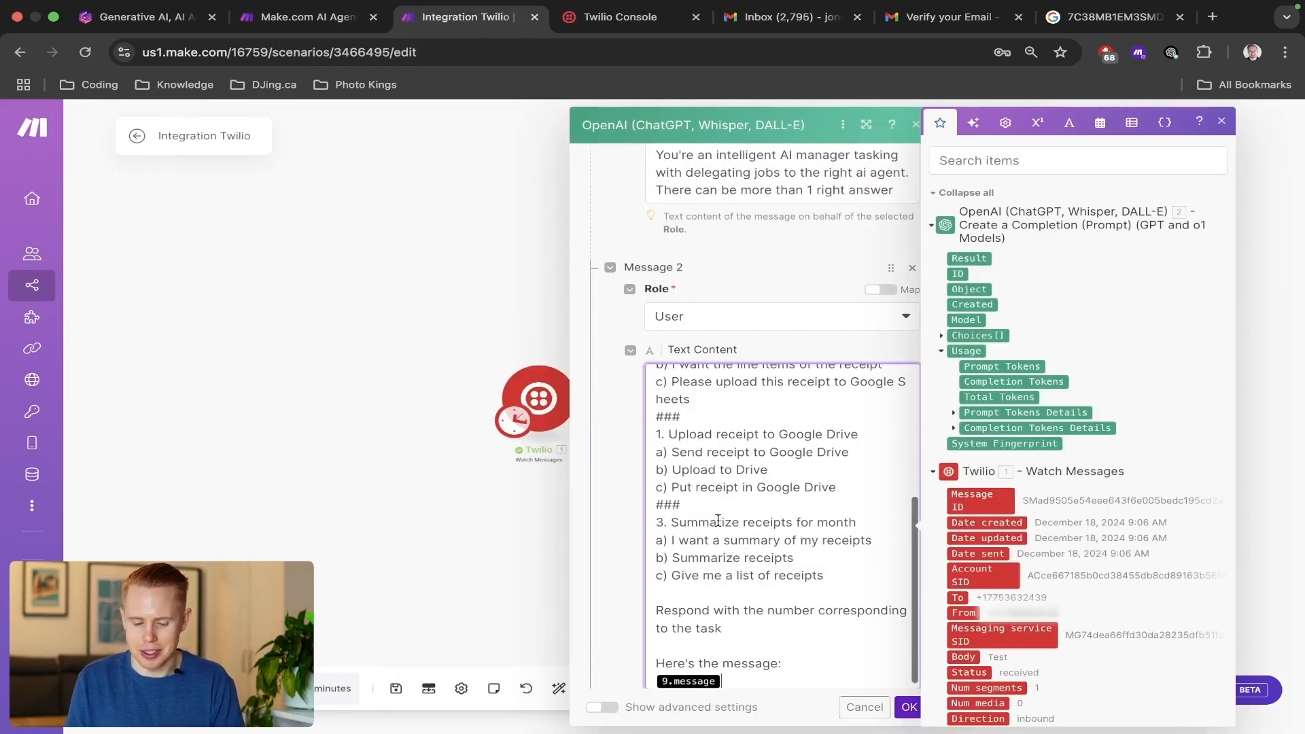
Remove the word "assistant" from Message 2's opening line so it reads "You're an AI agent tasked with receiving messages".
scroll(792, 344, down, 3)
scroll(796, 319, up, 2)
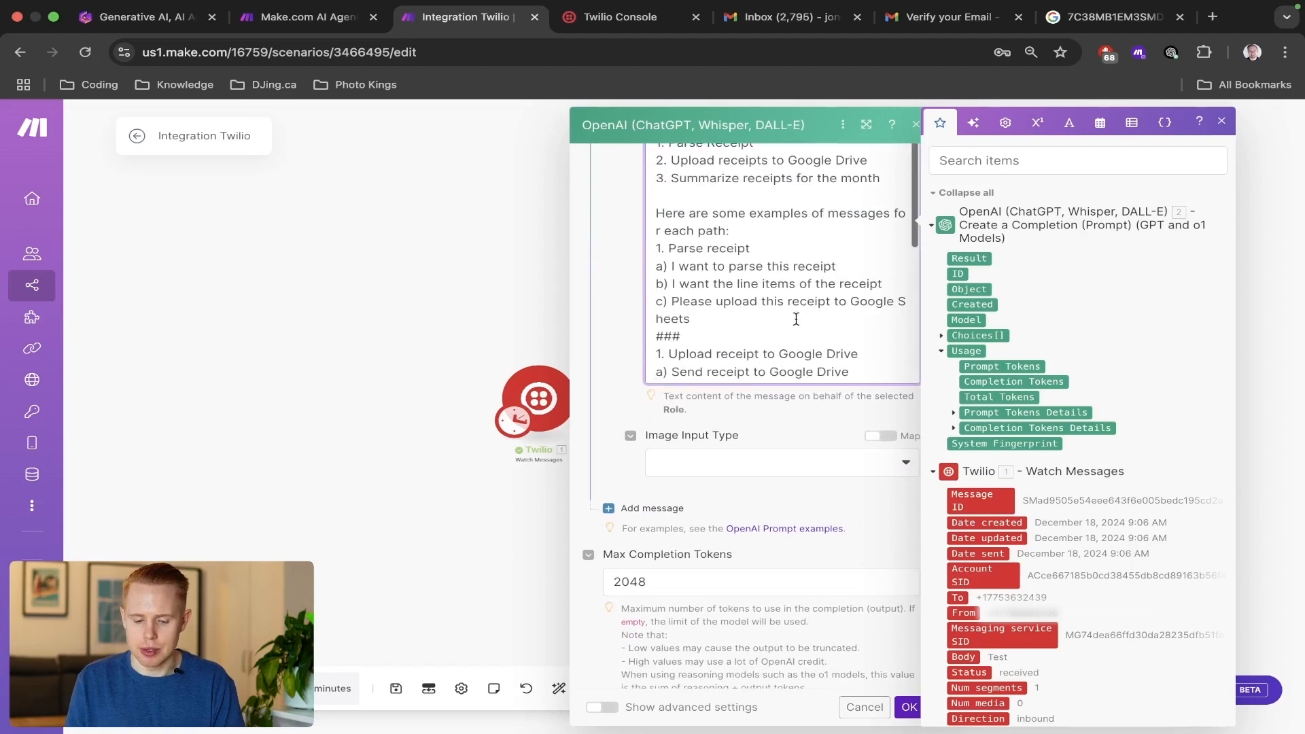
click(632, 291)
scroll(634, 303, up, 3)
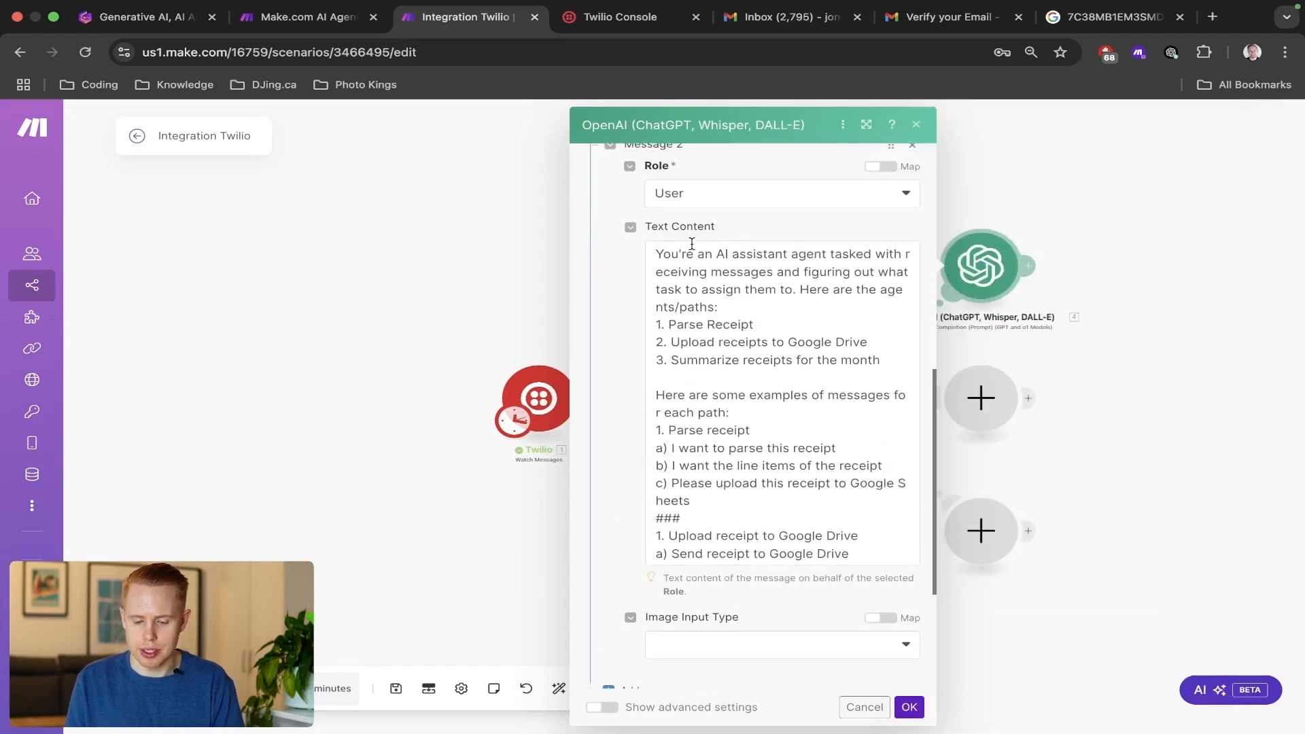
drag(686, 253, 798, 253)
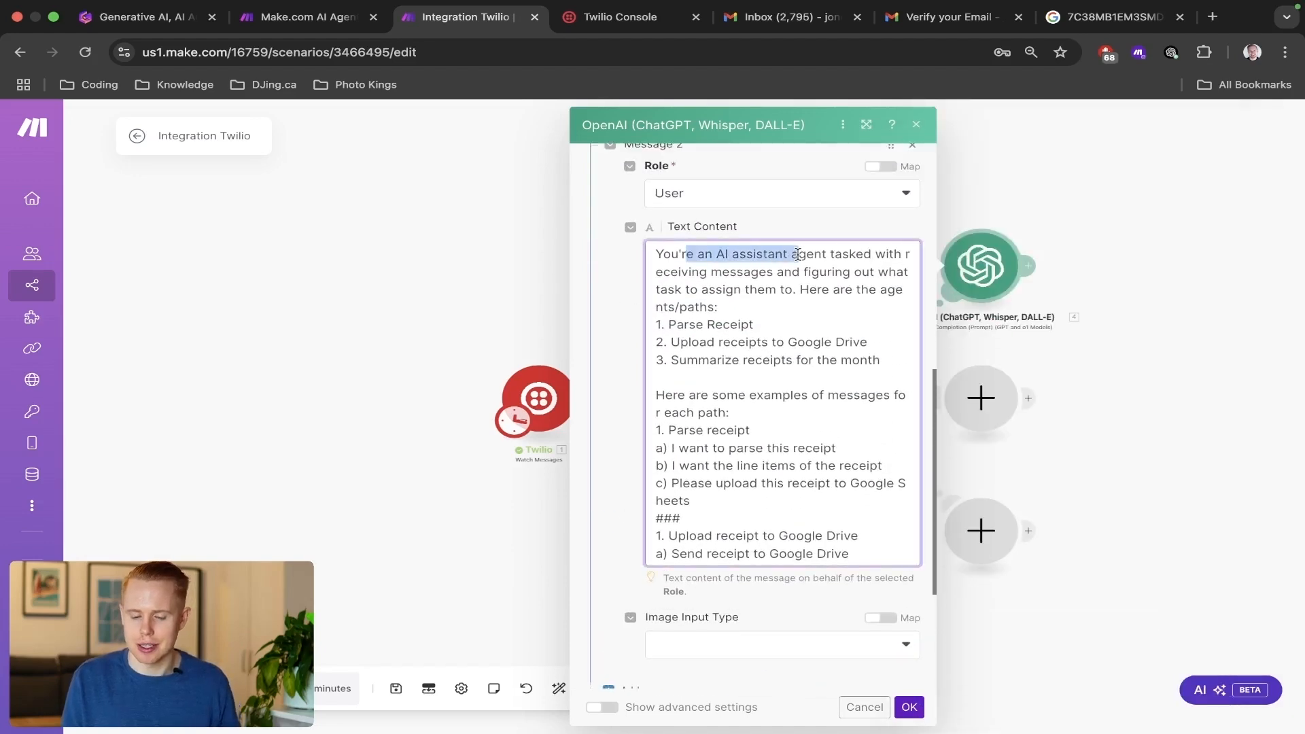
double_click(769, 254)
text(a)
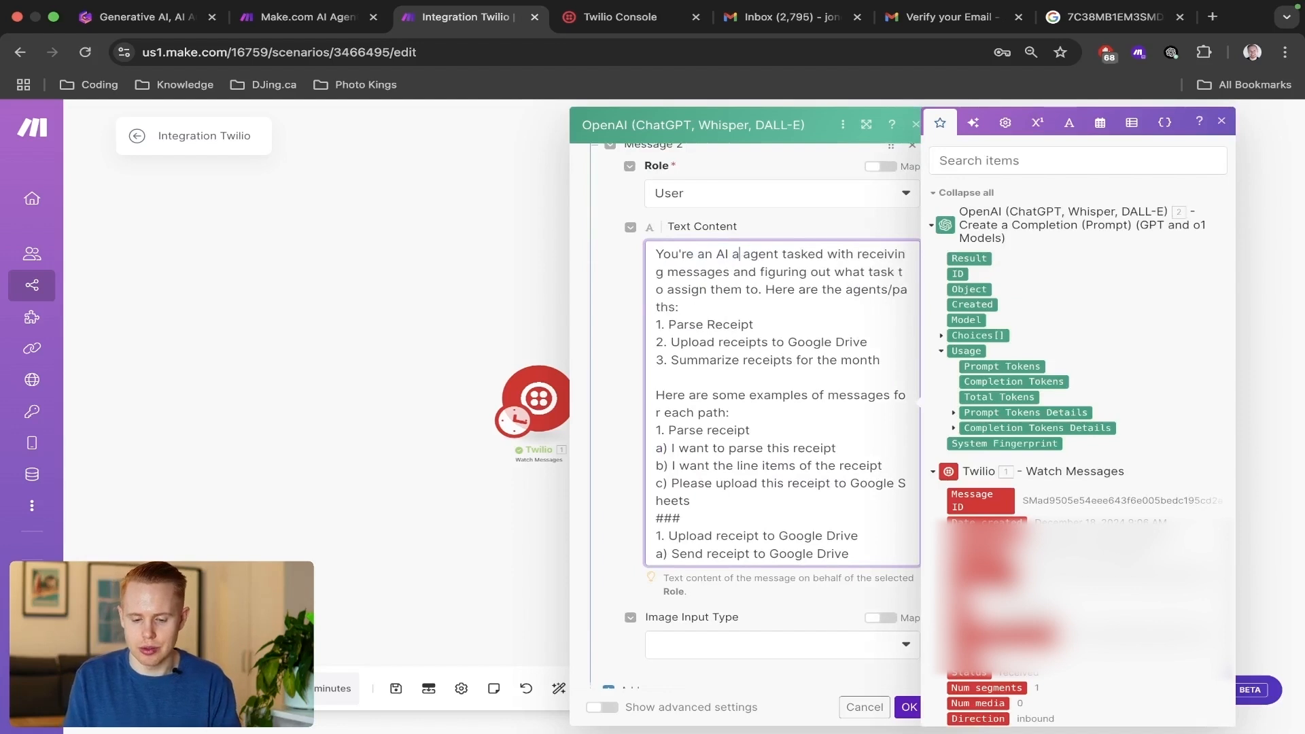
key(BackSpace)
key(BackSpace)
click(777, 219)
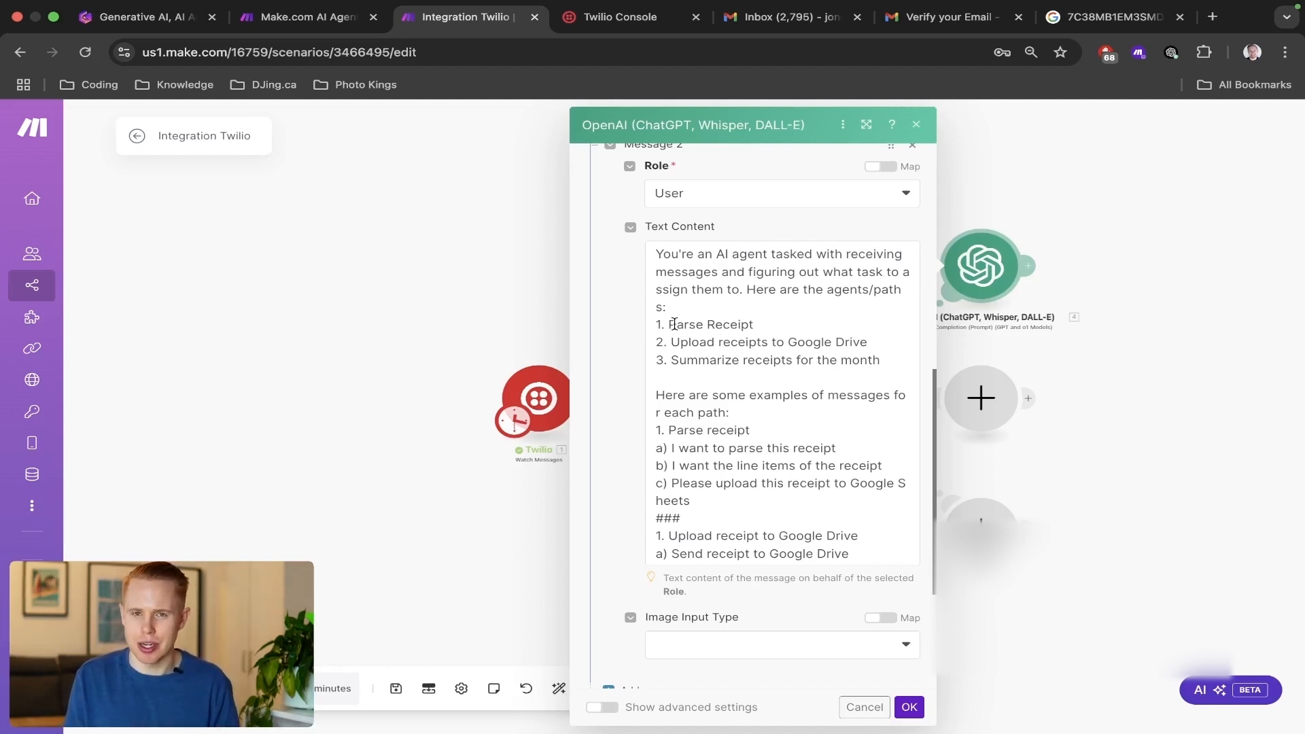
drag(671, 343, 876, 348)
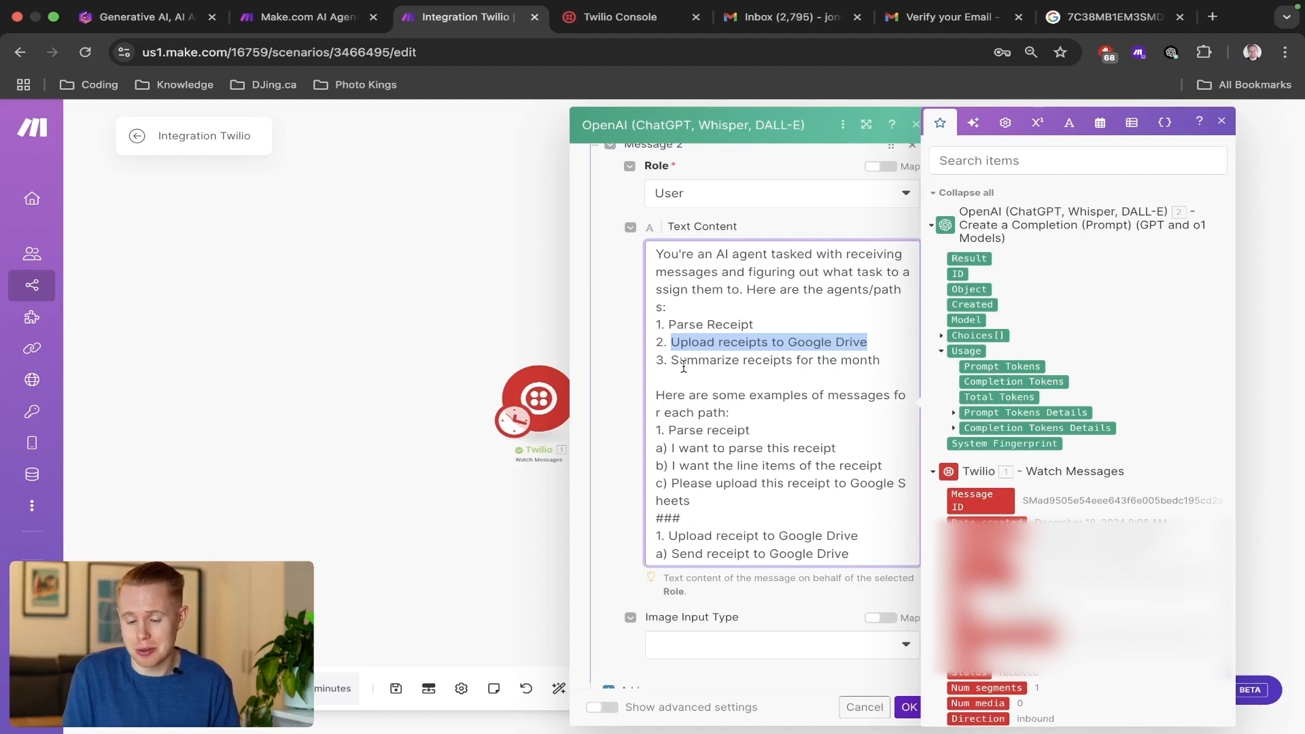
Review the task list and the Parse receipt example messages in Message 2's prompt.
click(894, 361)
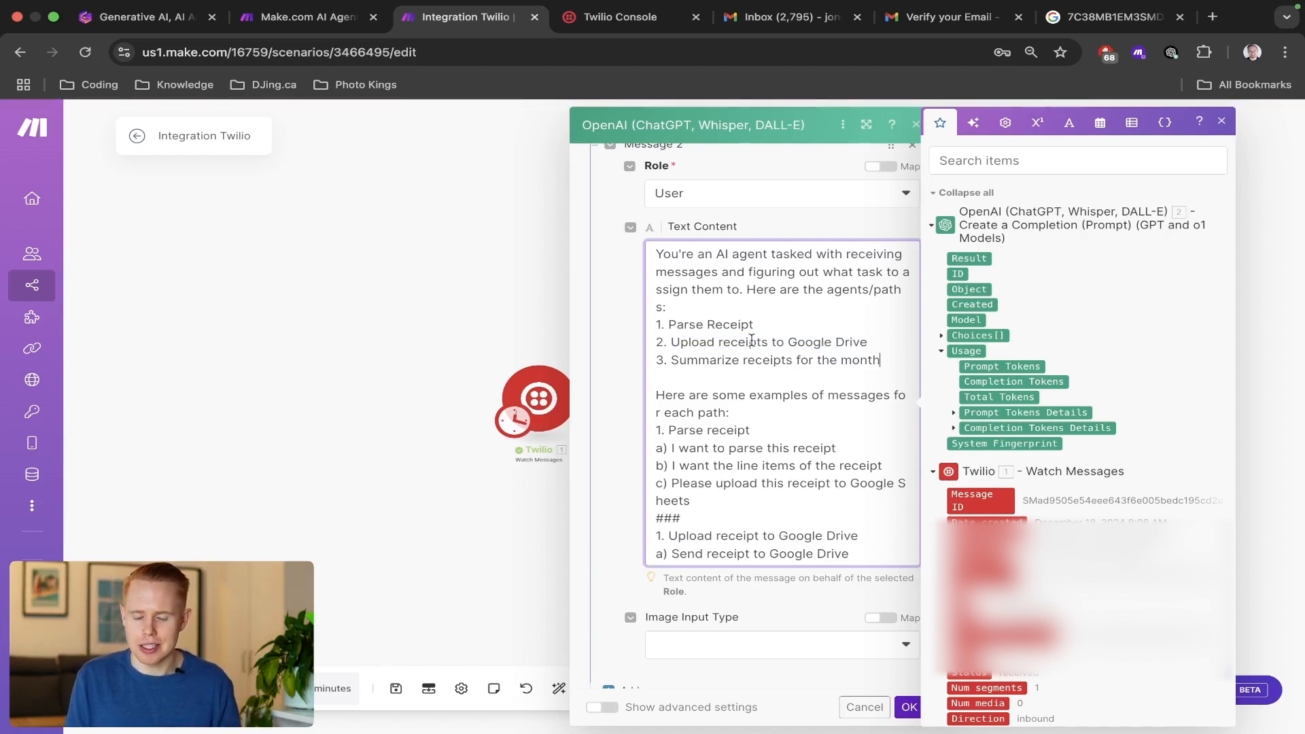
scroll(751, 340, down, 5)
scroll(751, 339, up, 5)
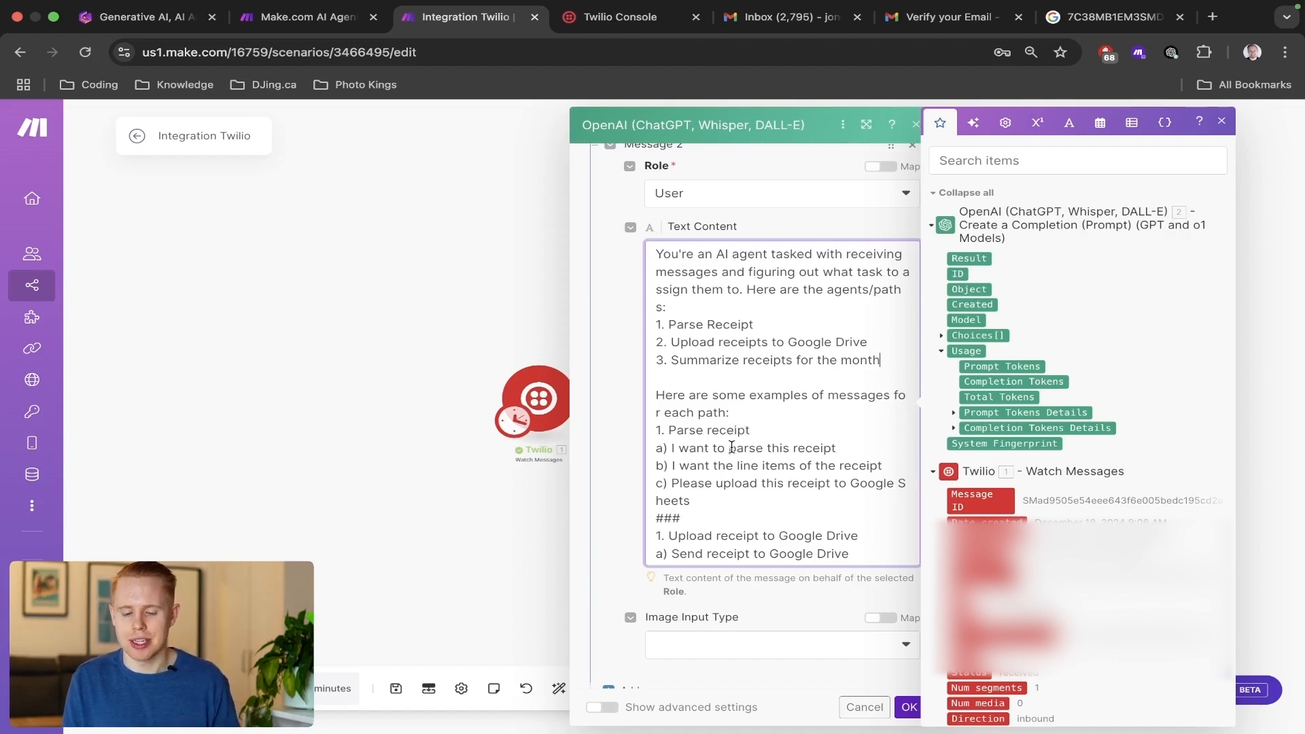
scroll(731, 447, down, 2)
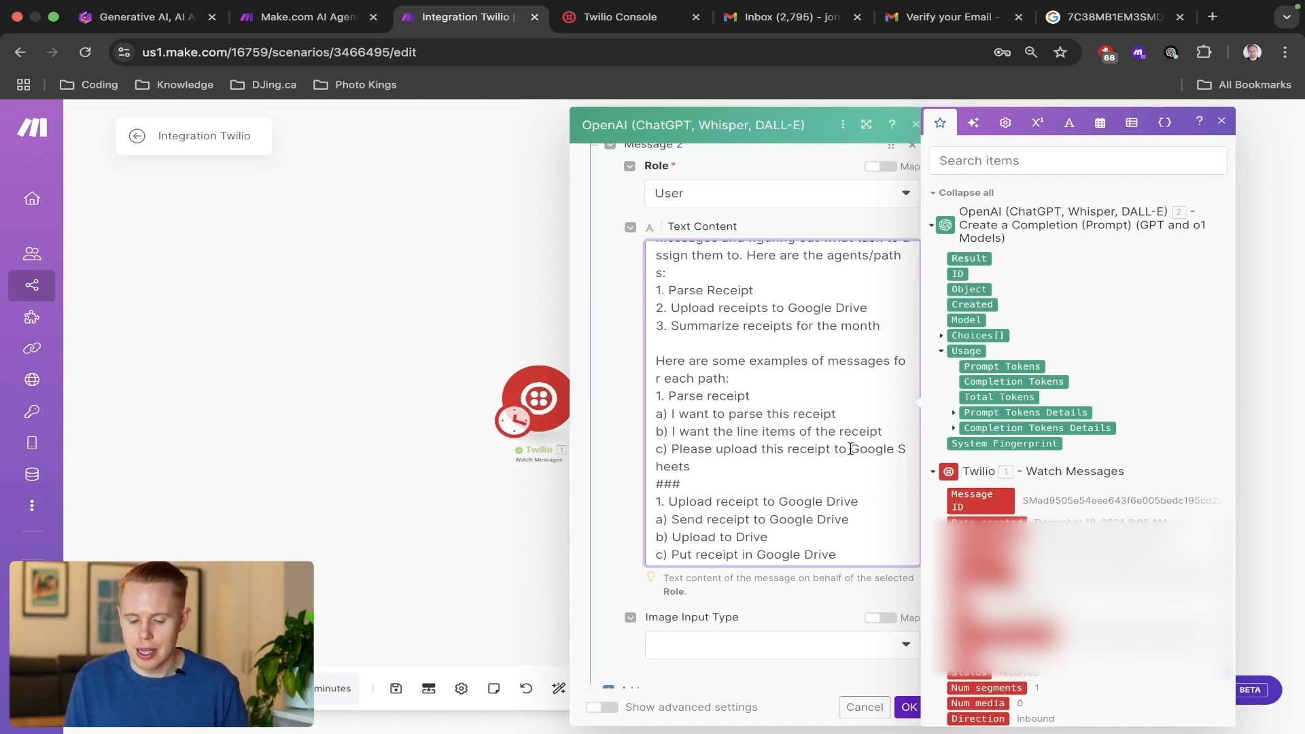
drag(848, 448, 840, 459)
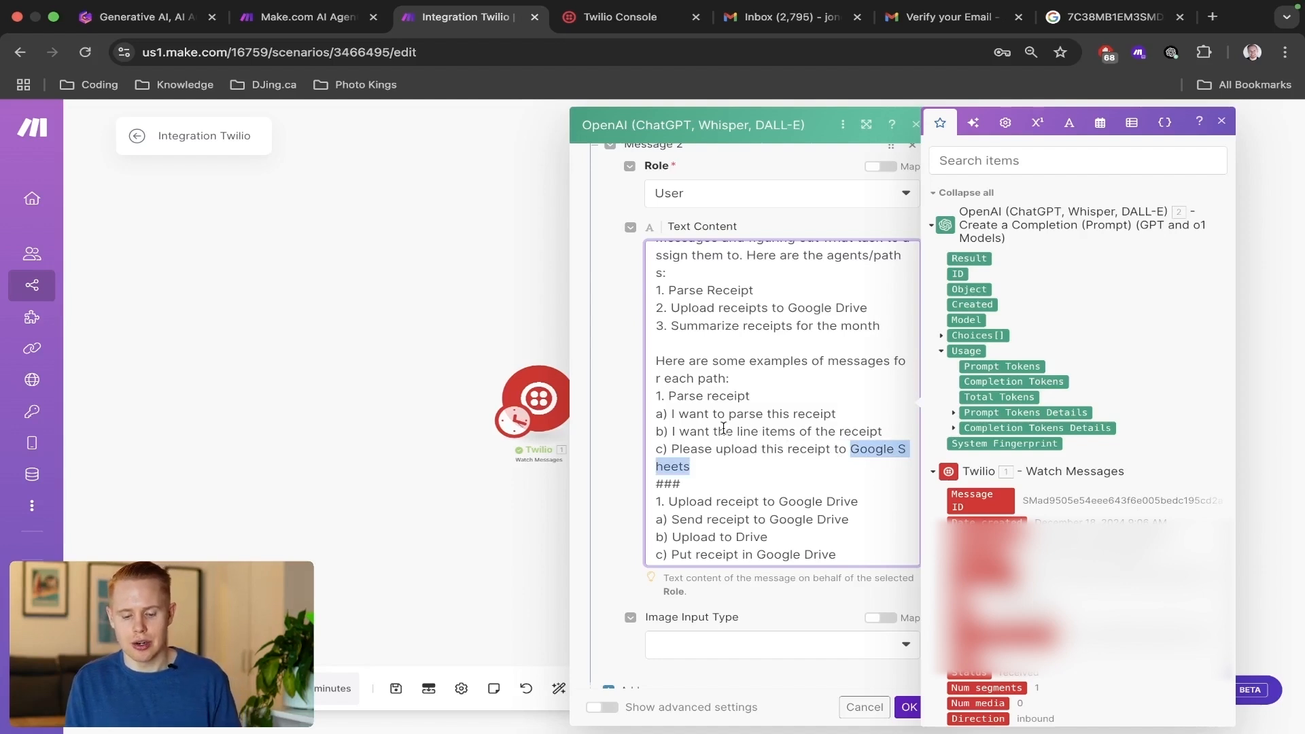
drag(736, 435, 815, 433)
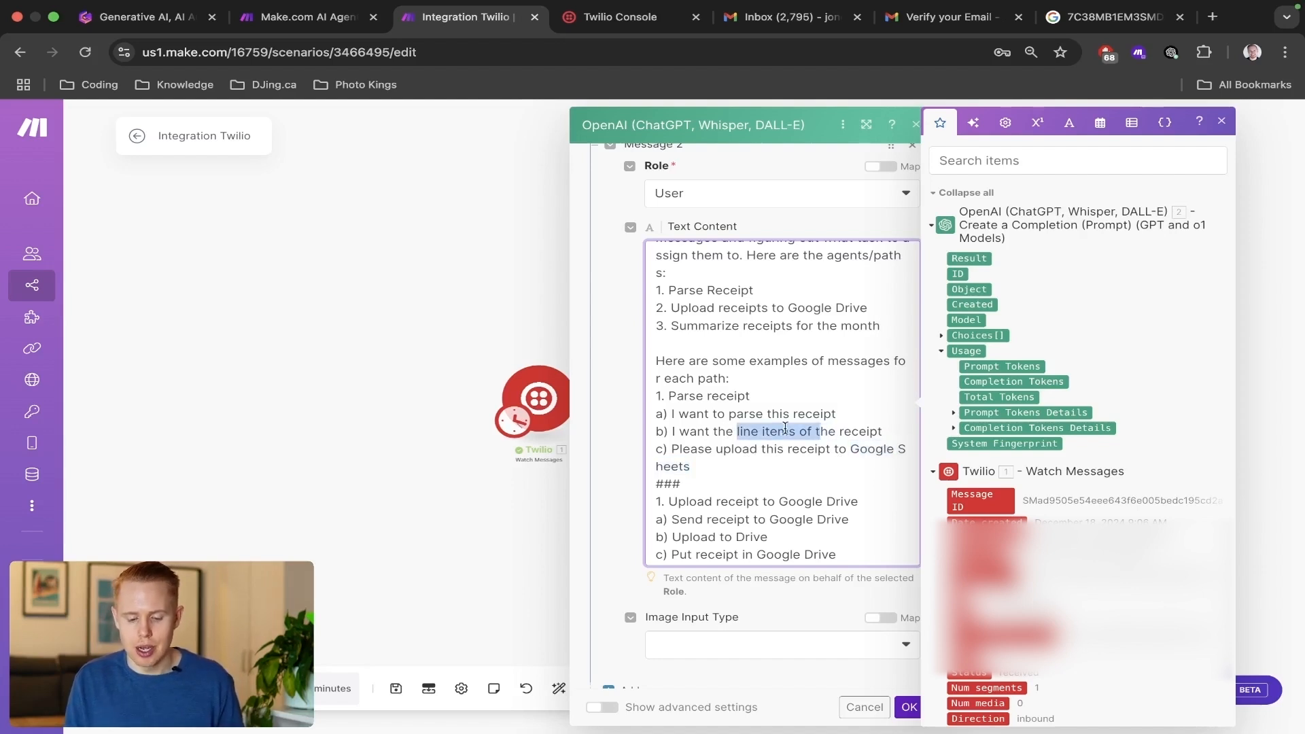
double_click(755, 412)
scroll(827, 506, down, 4)
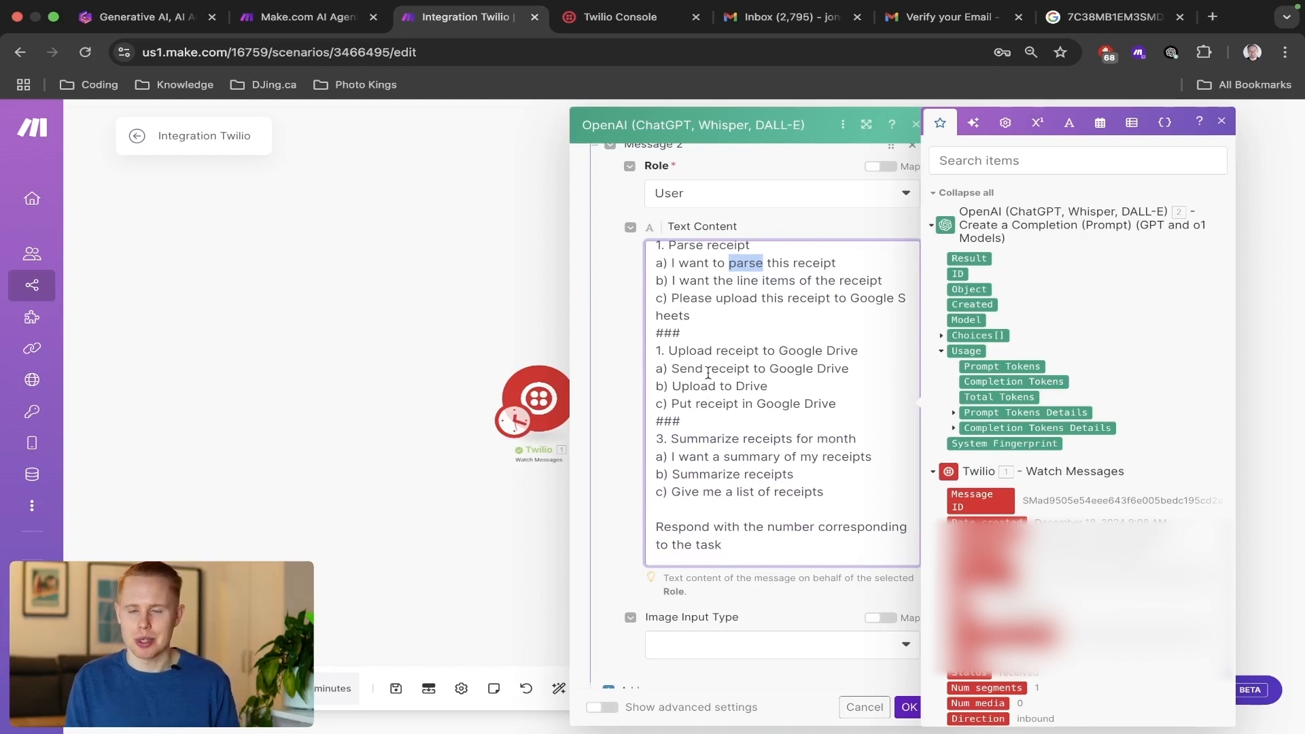
Renumber the "Upload receipt to Google Drive" heading in the prompt's examples as 2.
click(667, 350)
key(BackSpace)
key(BackSpace)
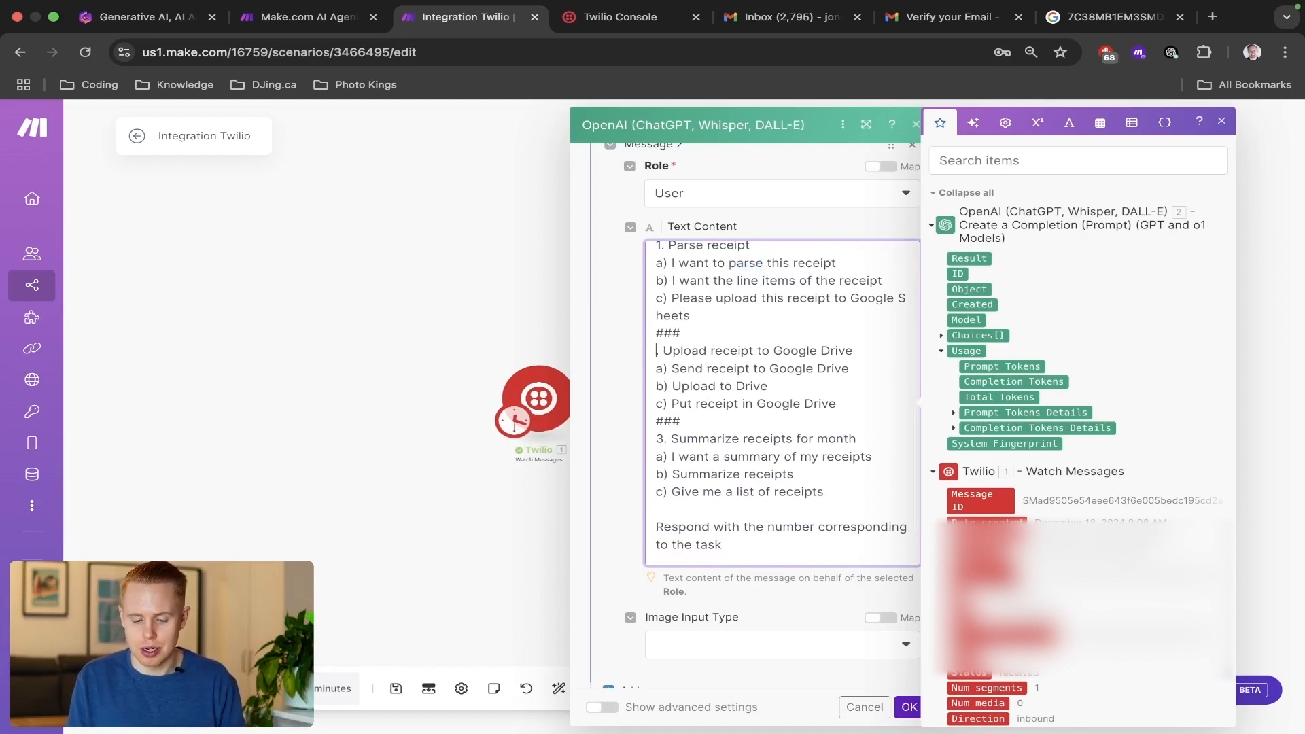
text(2.)
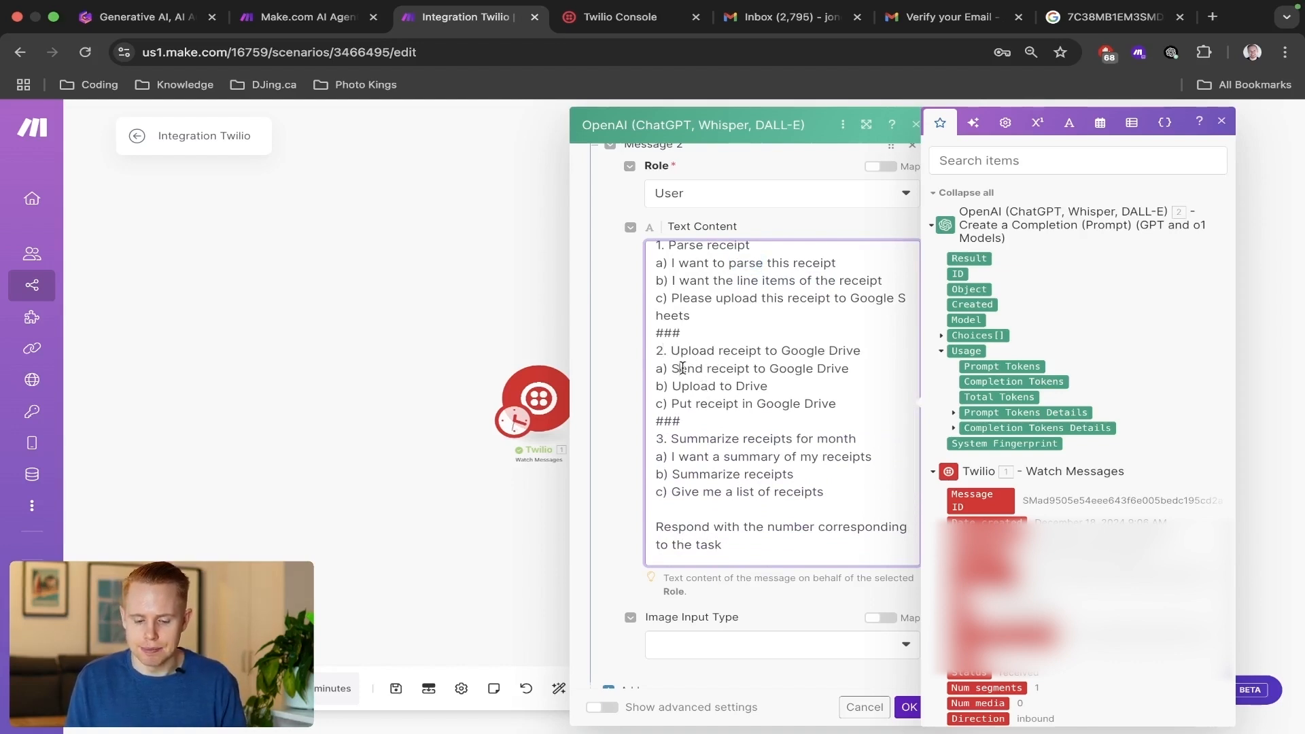
Examine the Google Drive and monthly summary examples and the instruction to respond with the task's number.
drag(673, 368, 864, 367)
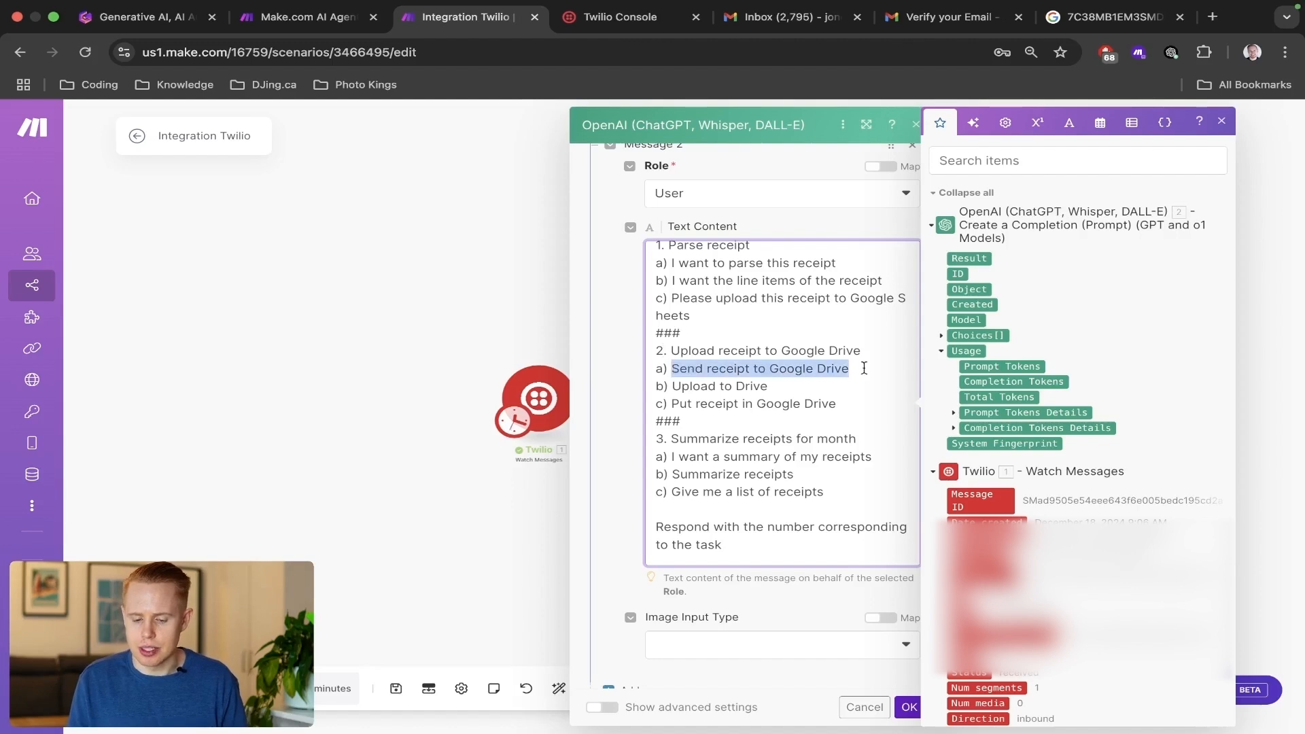
click(675, 393)
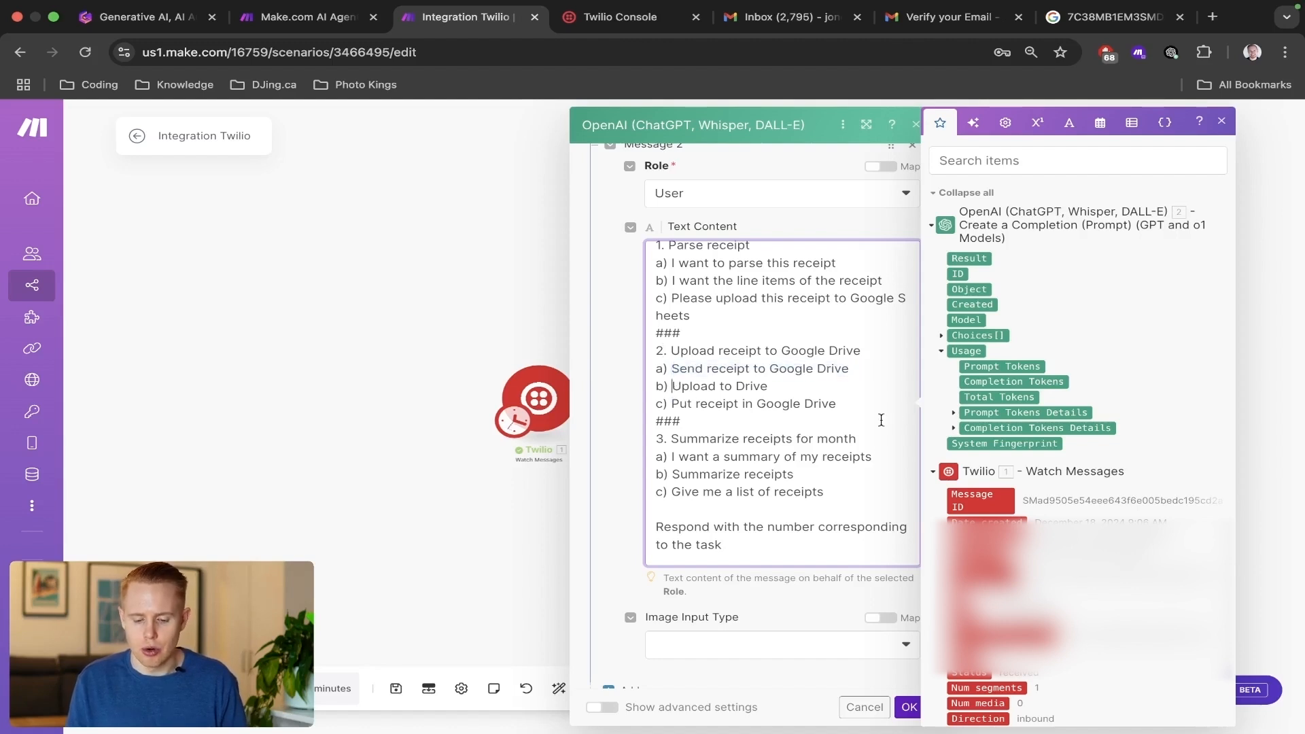
scroll(795, 442, down, 2)
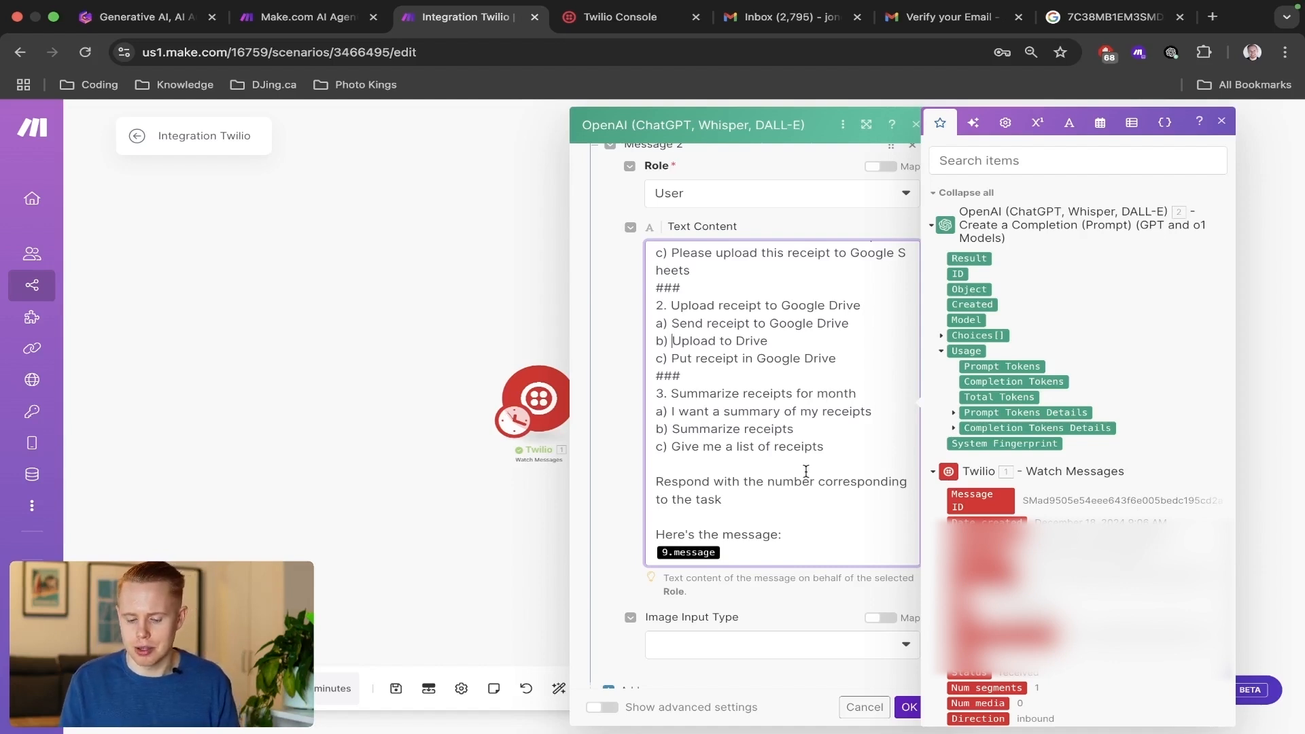
triple_click(686, 483)
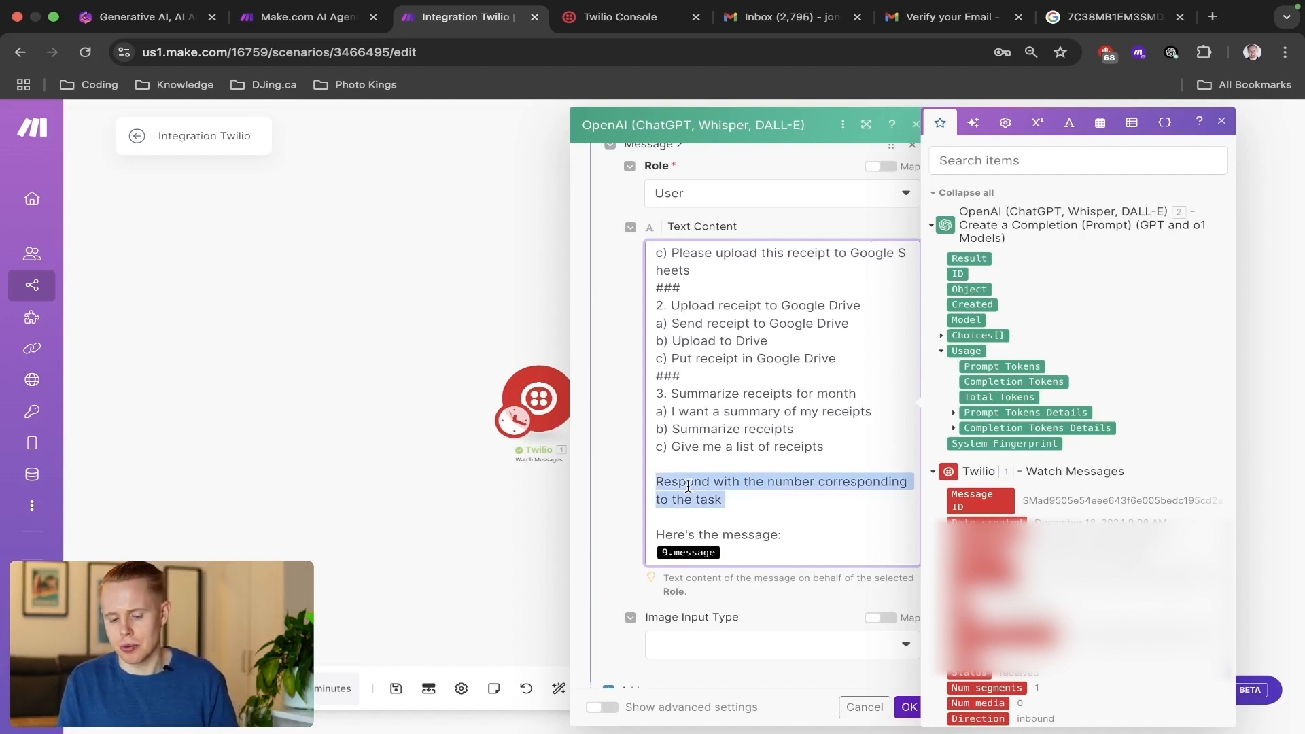
scroll(692, 410, up, 5)
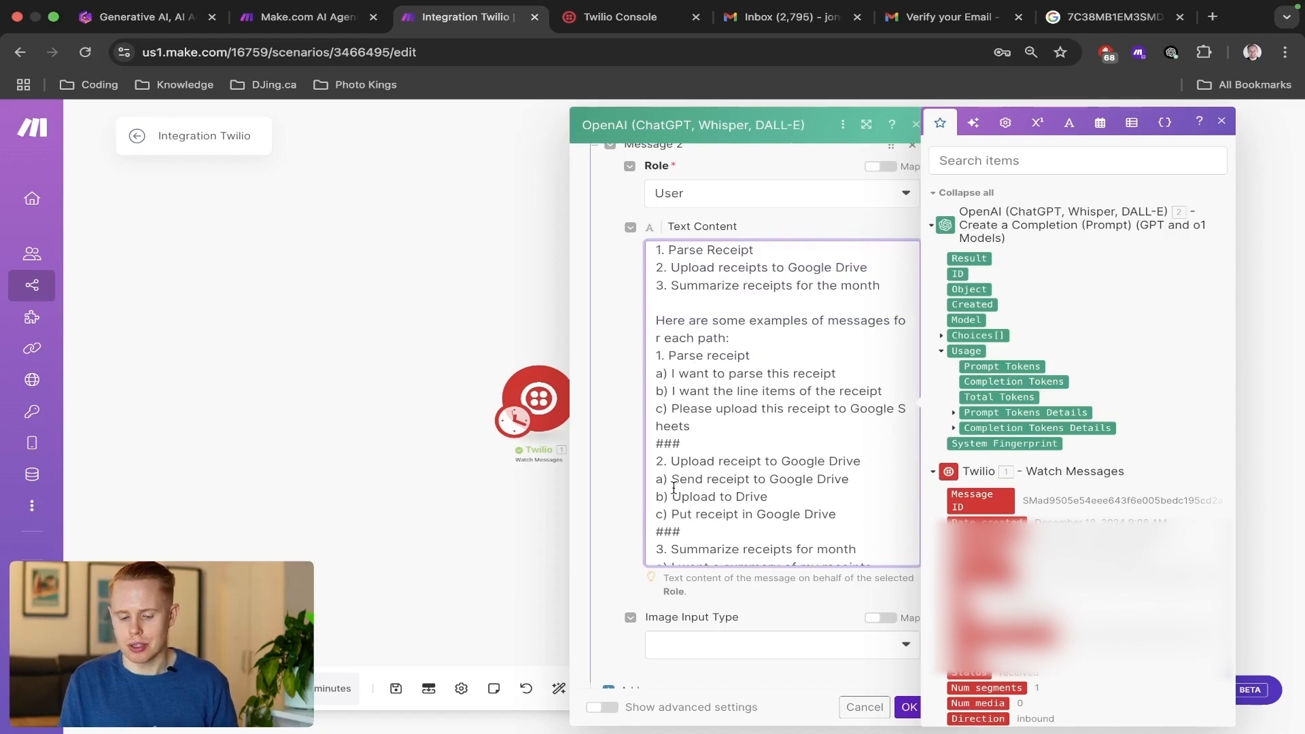
scroll(671, 482, down, 3)
scroll(714, 421, down, 5)
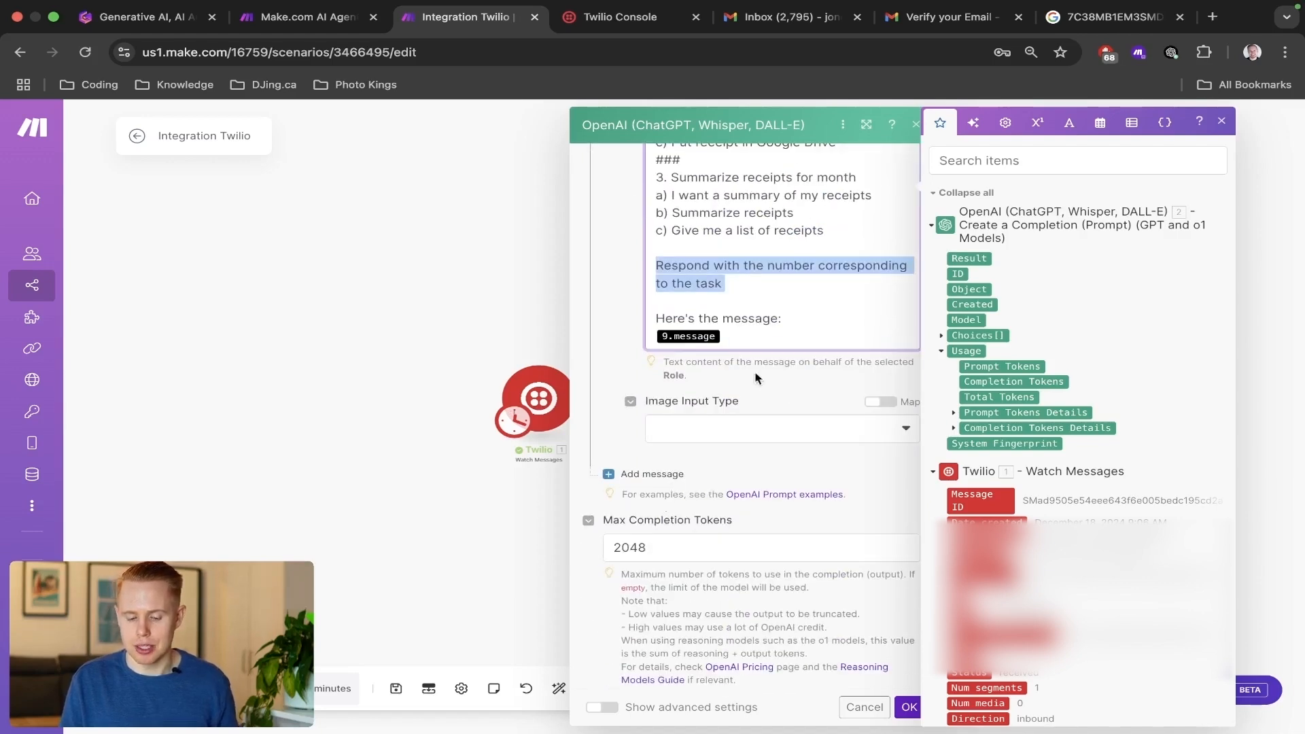
Replace the 9.message variable under "Here's the message:" with Twilio's Body and save the Receipts OpenAI module.
click(766, 330)
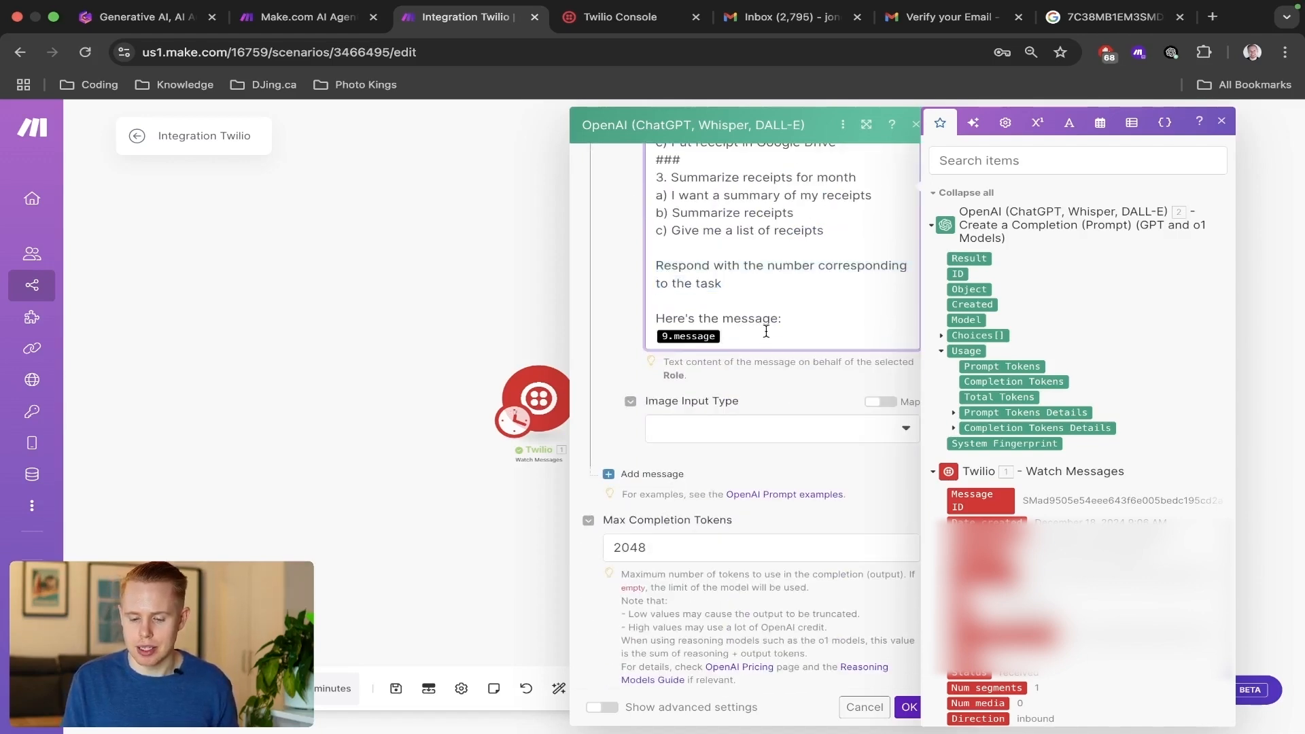
key(BackSpace)
scroll(1081, 422, down, 1)
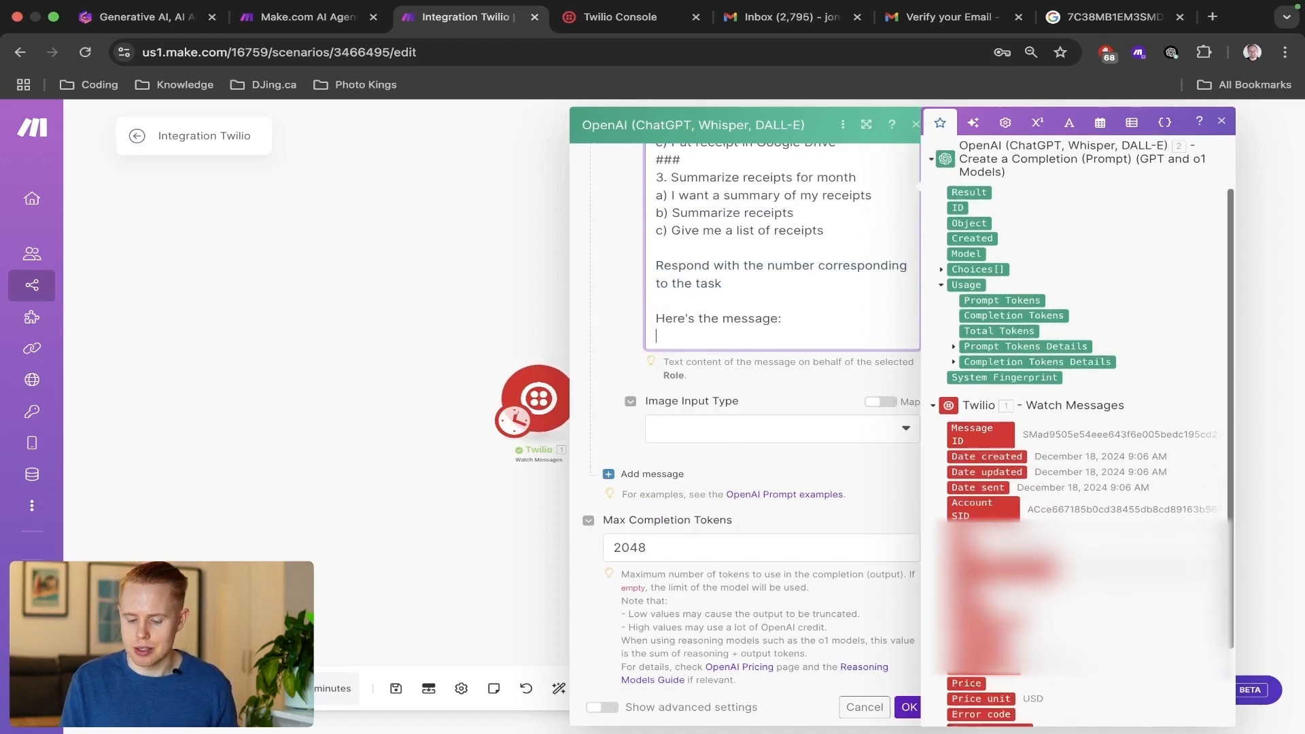
click(961, 594)
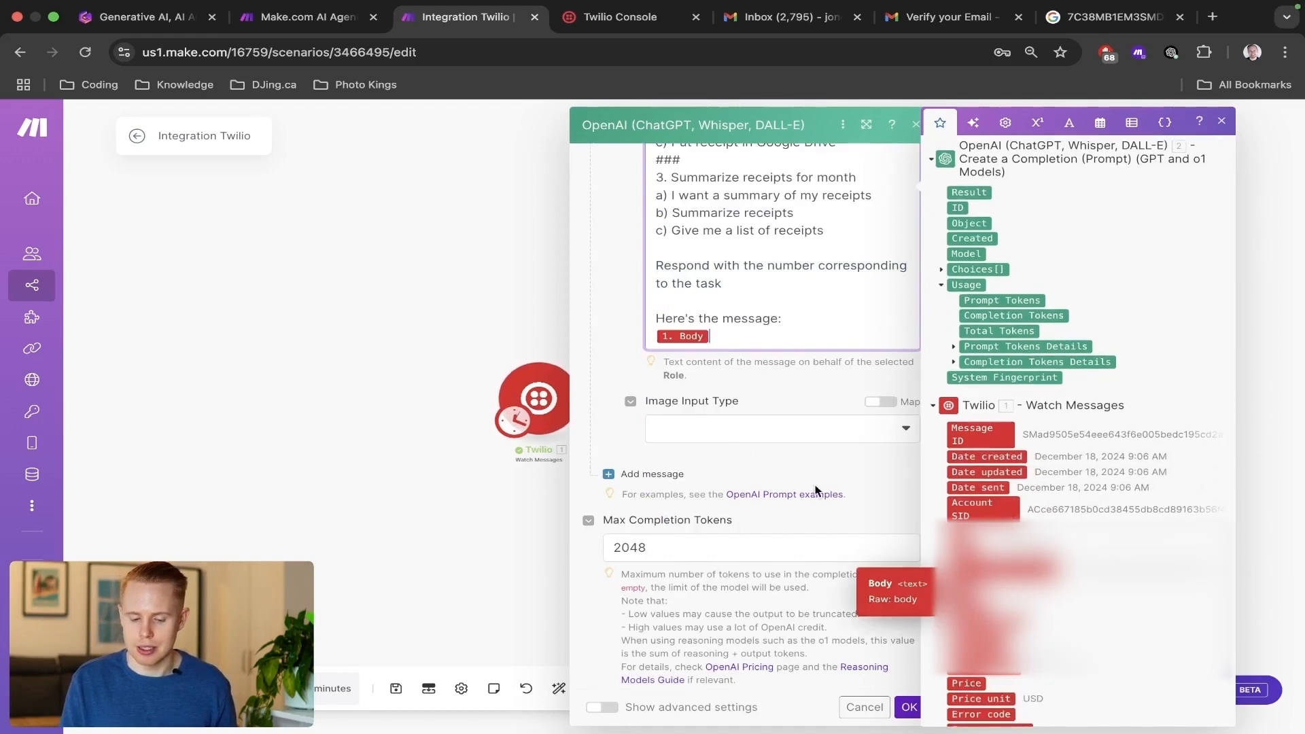
click(674, 377)
click(909, 709)
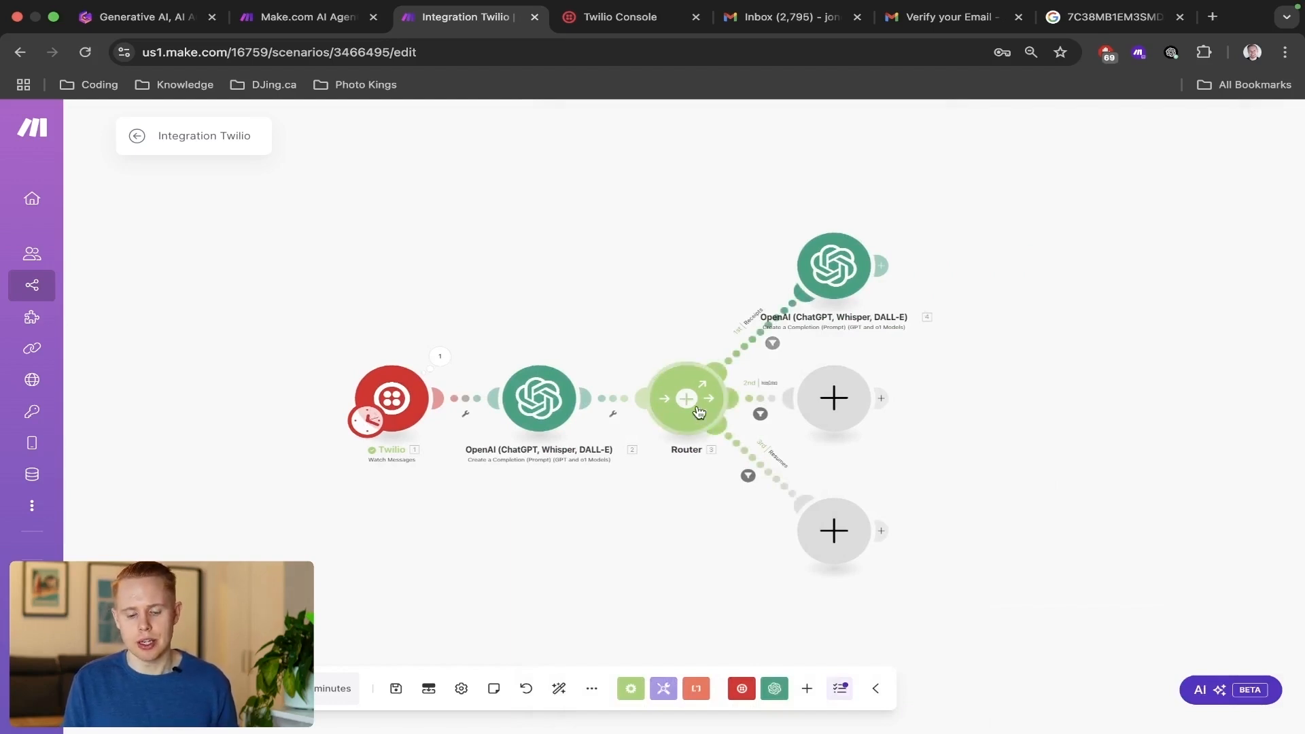
Add a Flow Control Router with three routes after the Receipts OpenAI module.
click(884, 267)
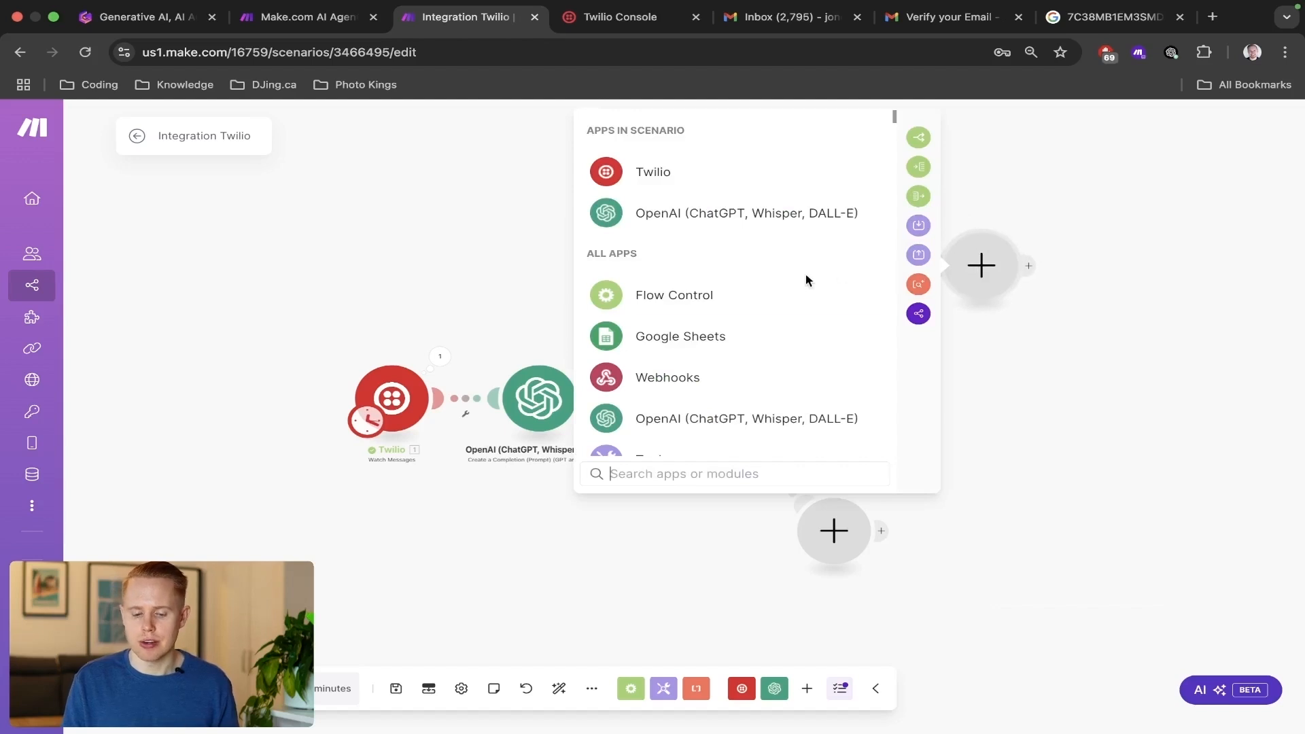
click(775, 286)
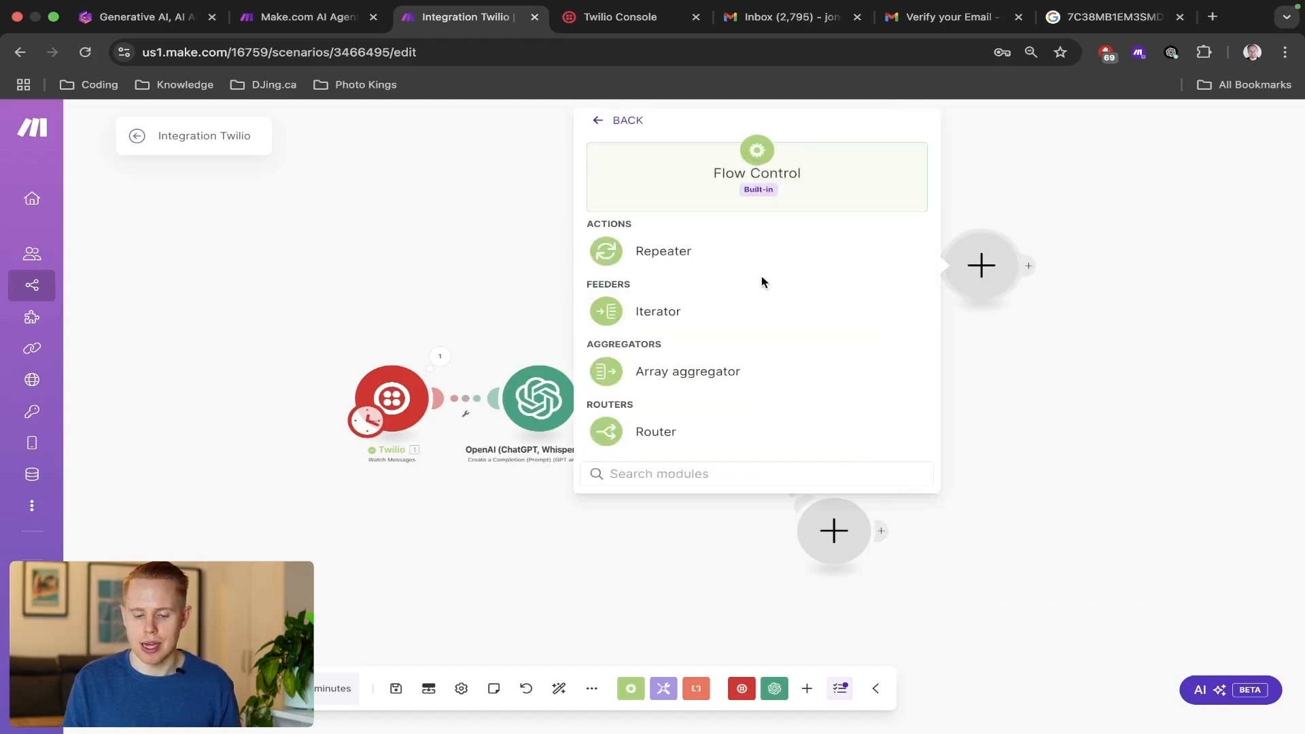
click(662, 431)
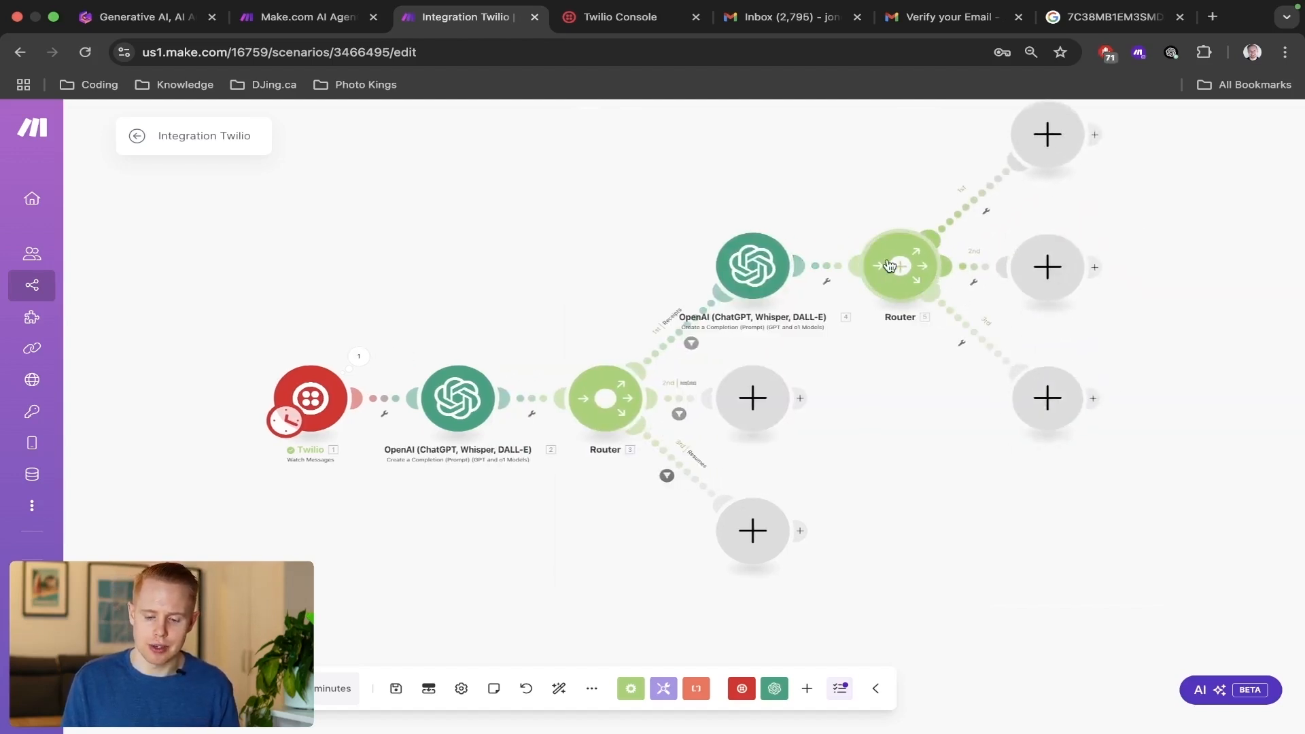
drag(880, 215, 787, 272)
scroll(790, 341, down, 3)
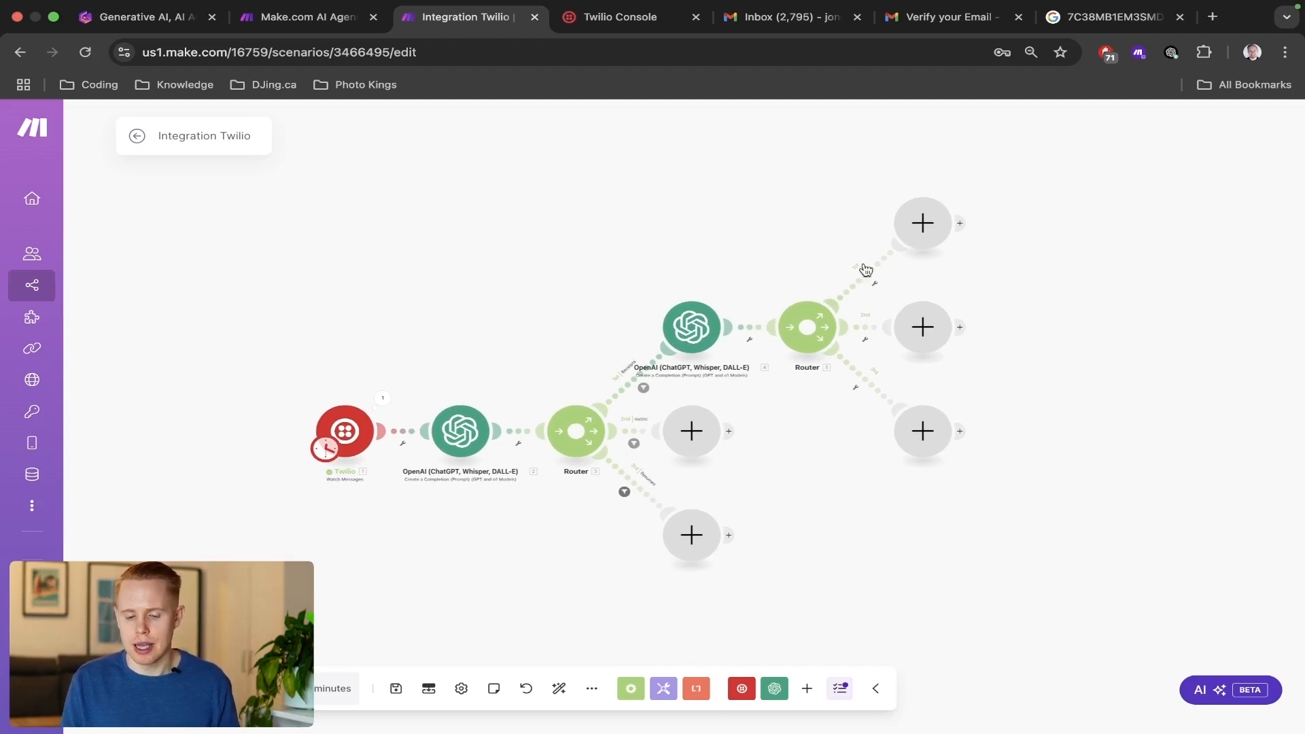
Set the new router's first route filter to label Parse, with the condition that the Receipts OpenAI module's Result contains 1.
drag(1011, 234, 880, 236)
click(749, 282)
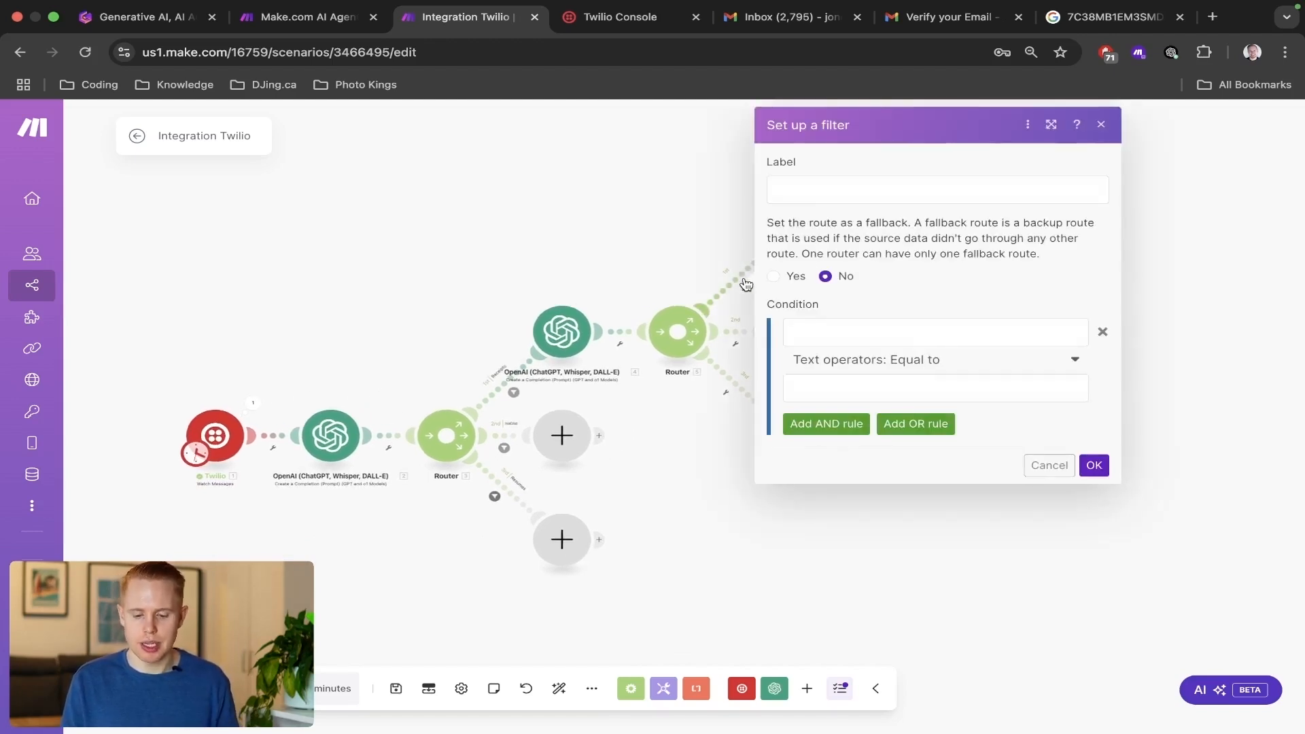
click(834, 195)
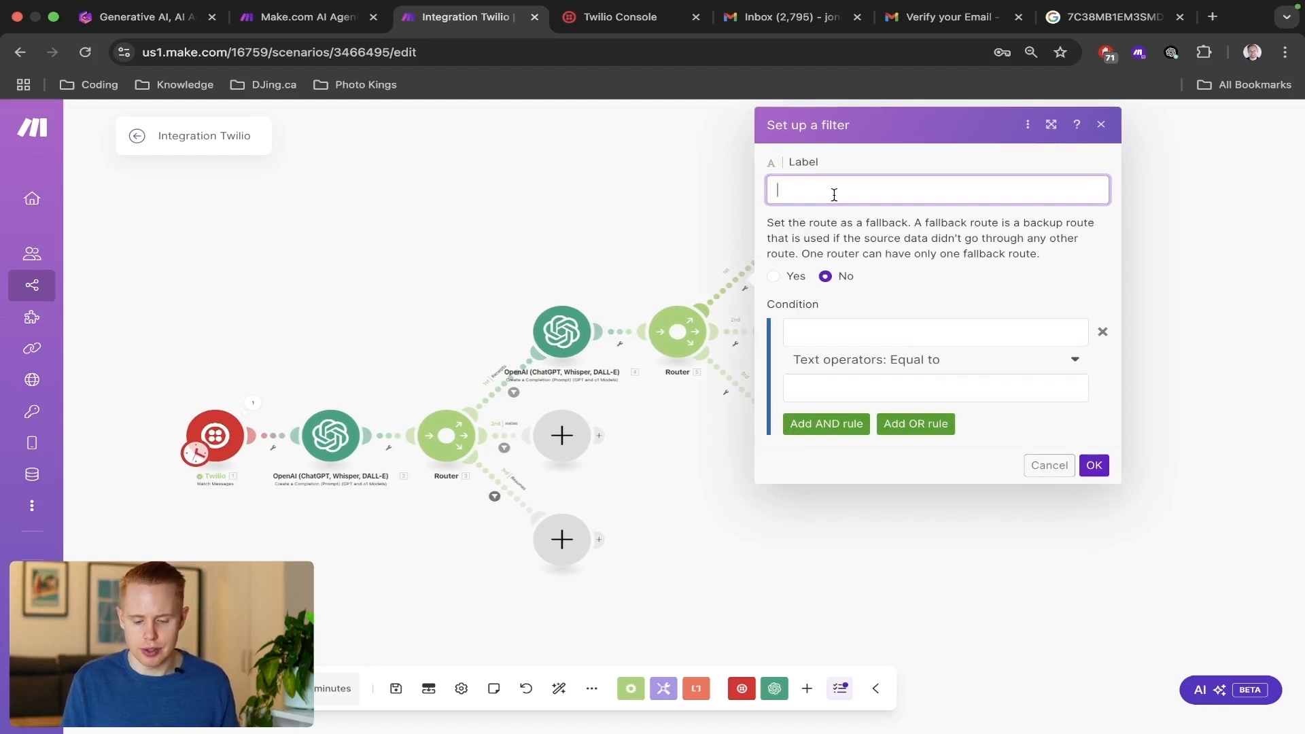
text(Parse)
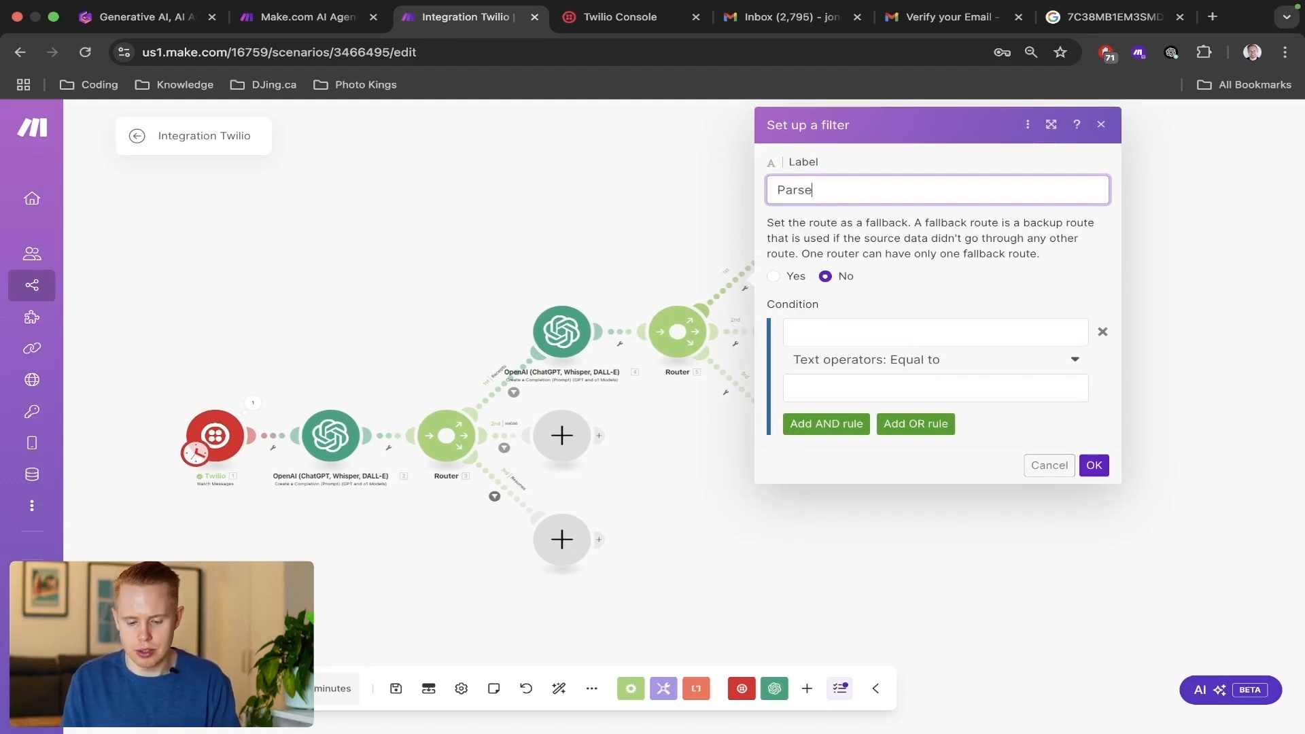
click(802, 332)
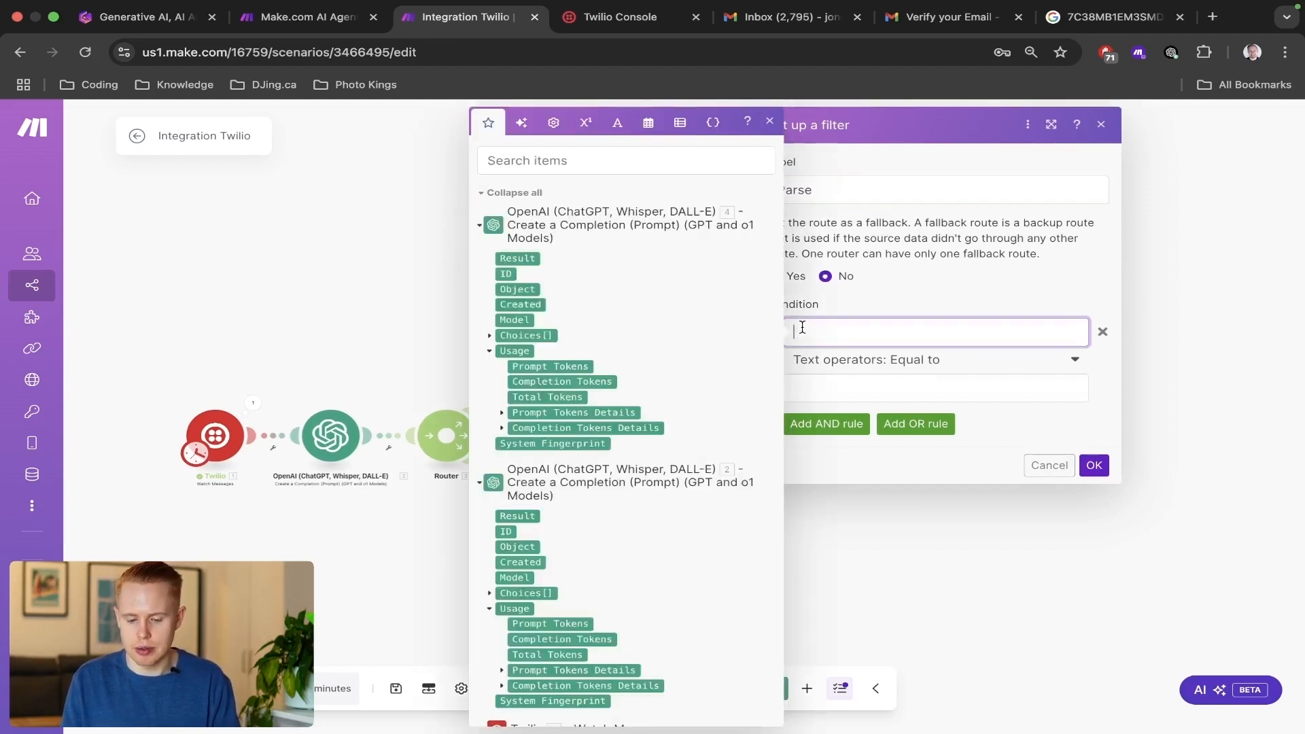
click(527, 258)
click(822, 384)
click(893, 361)
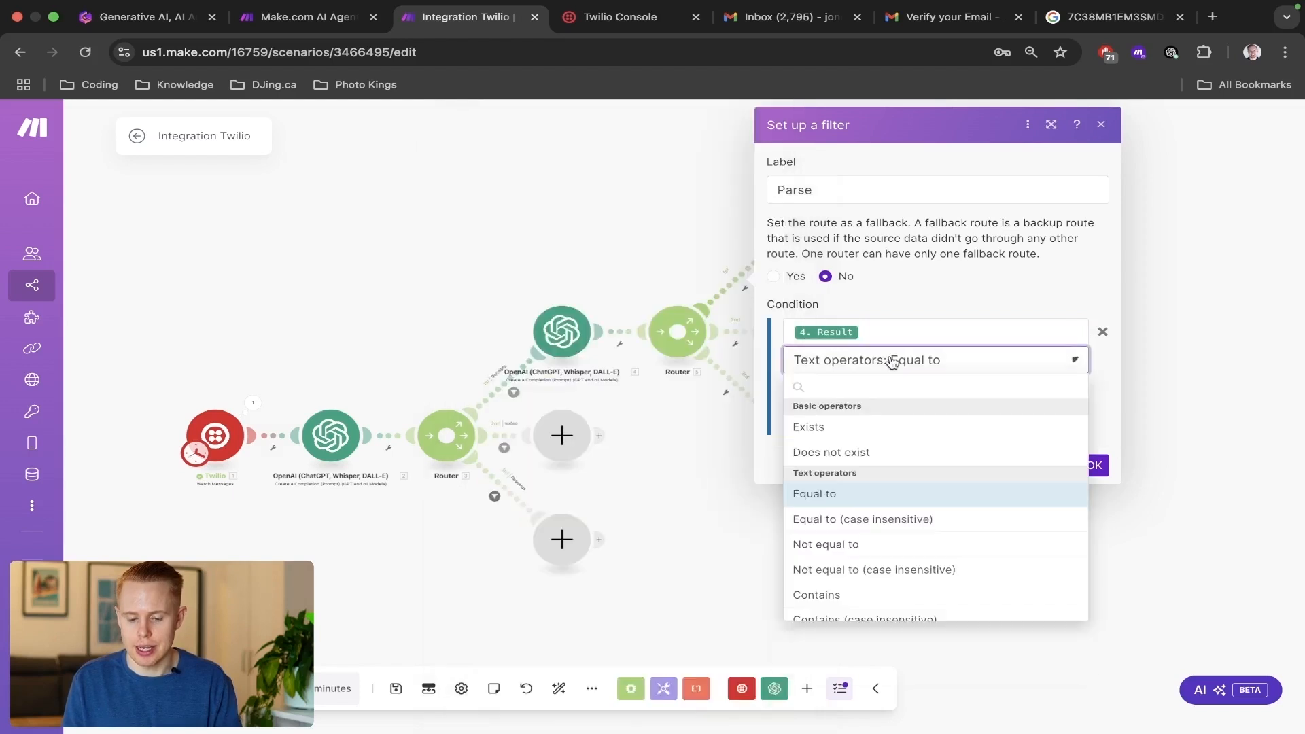
text(contain)
click(849, 427)
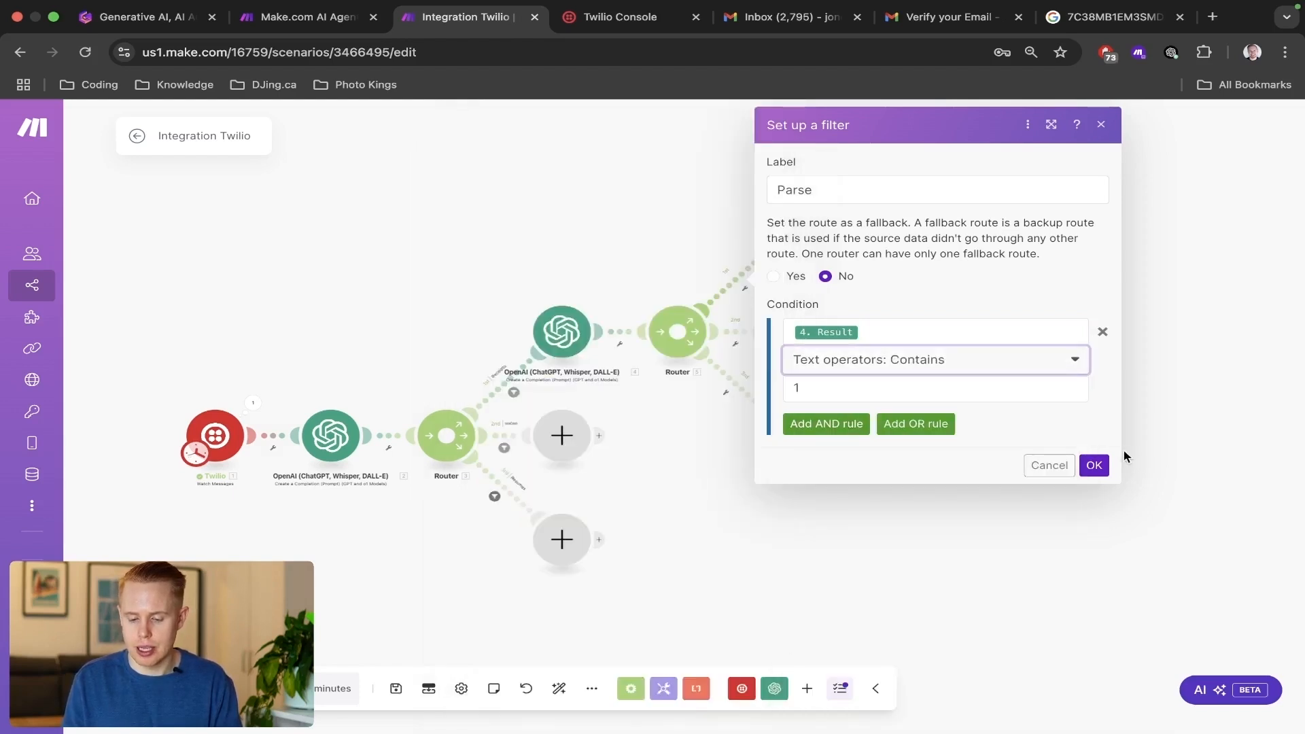
click(1095, 466)
Set the second route's filter to label Google Drive, with the condition that the Receipts OpenAI module's Result contains 2.
click(738, 329)
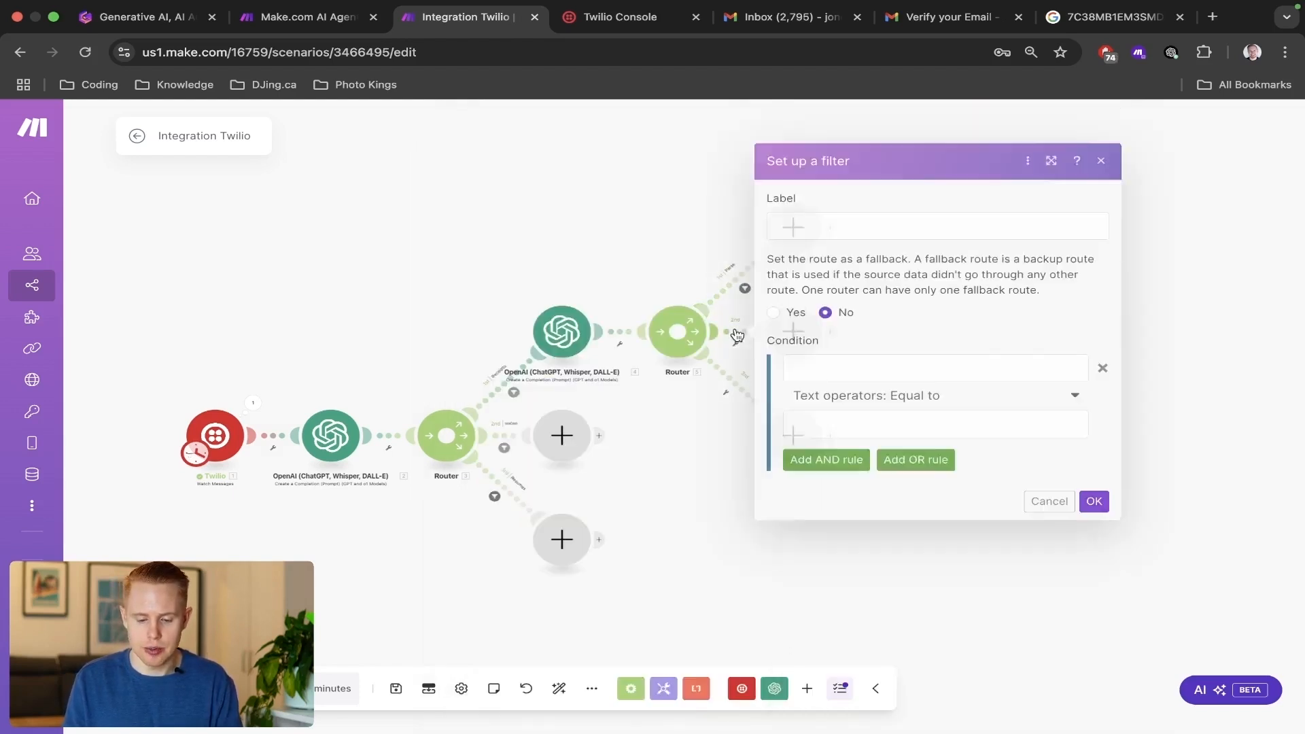
click(811, 235)
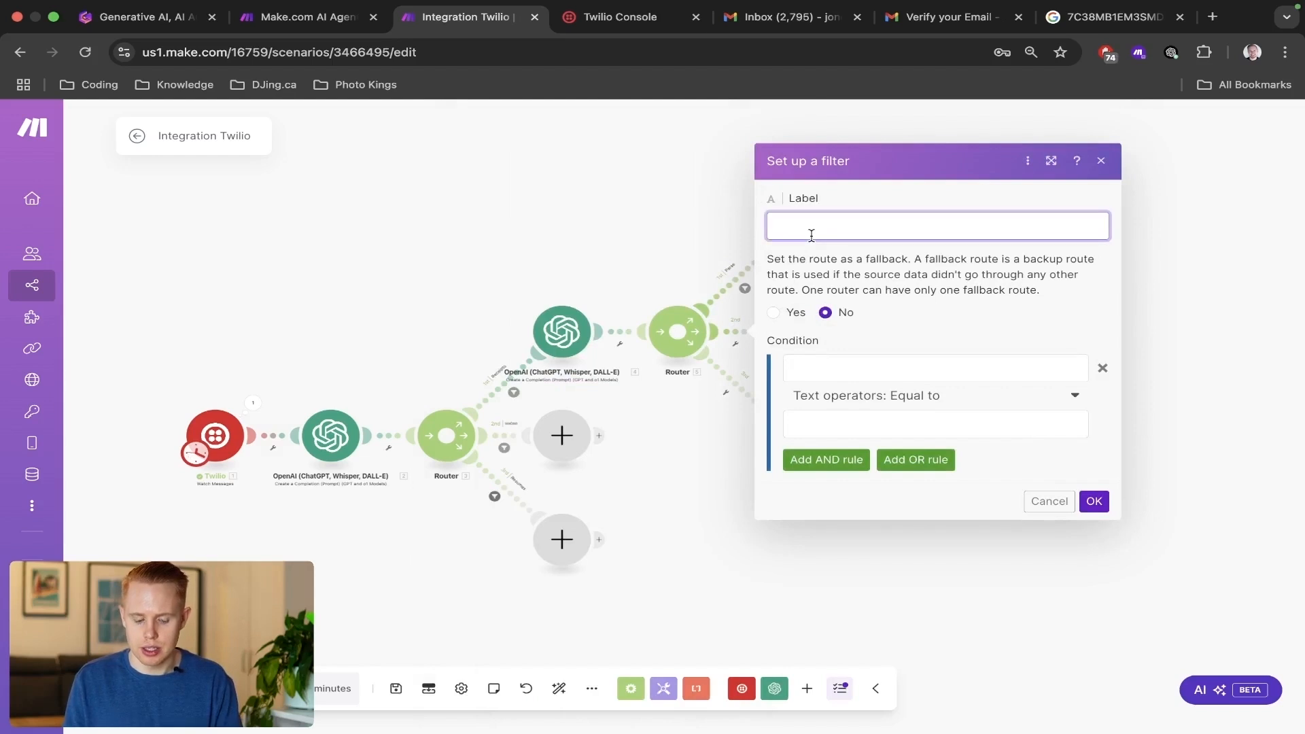
text(Google Drive)
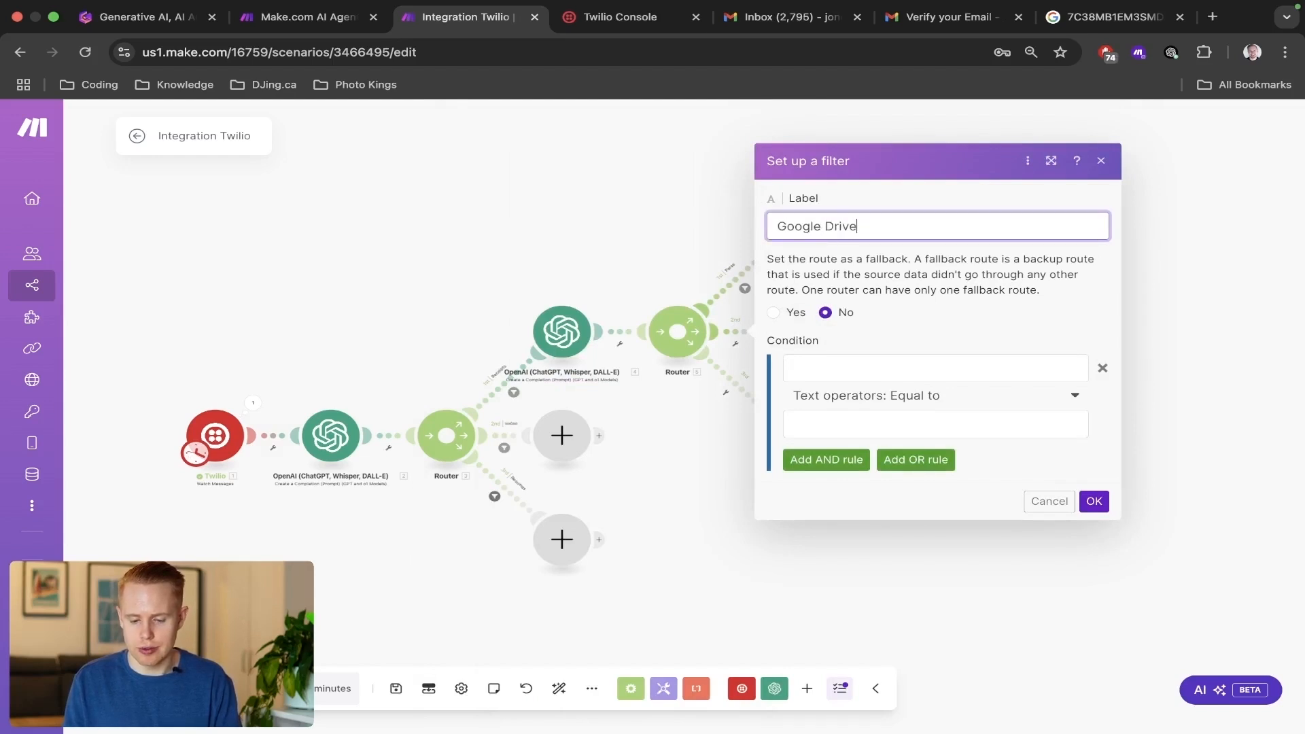
click(806, 366)
click(521, 263)
click(811, 396)
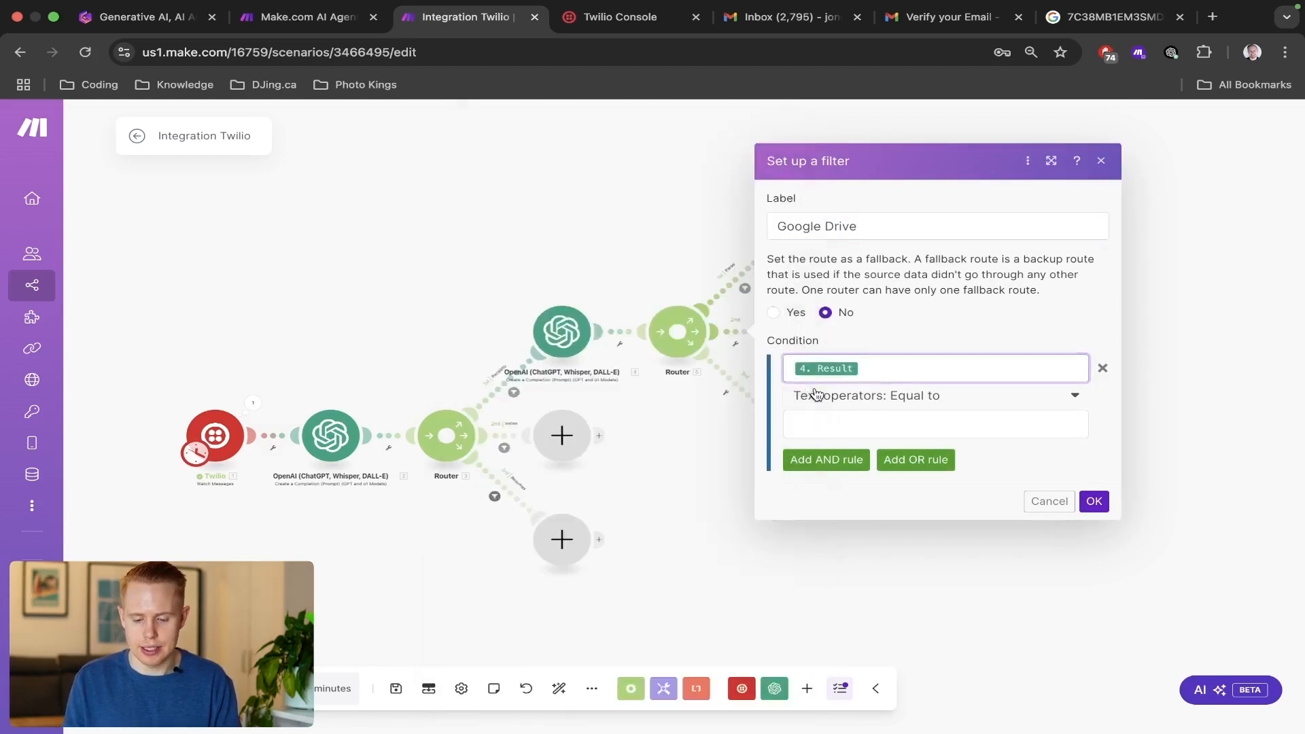
text(contain)
click(817, 464)
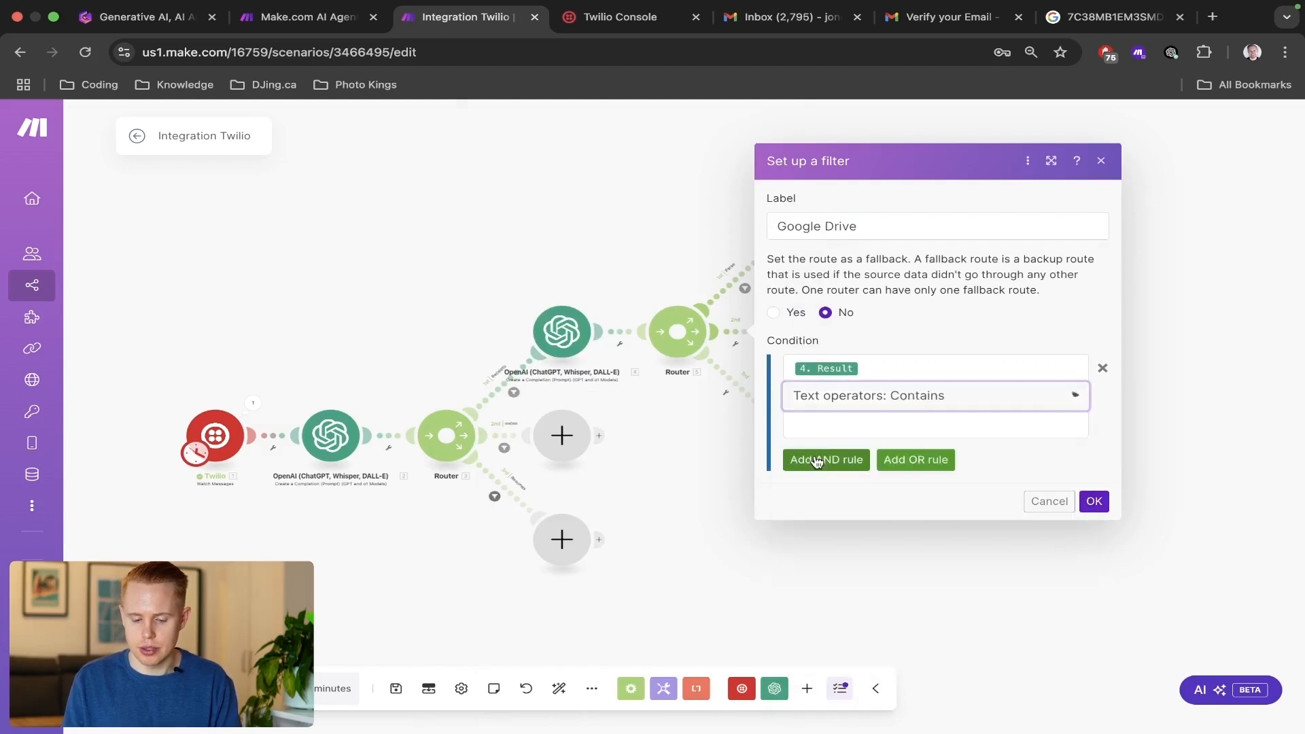
click(809, 425)
text(2)
click(1093, 503)
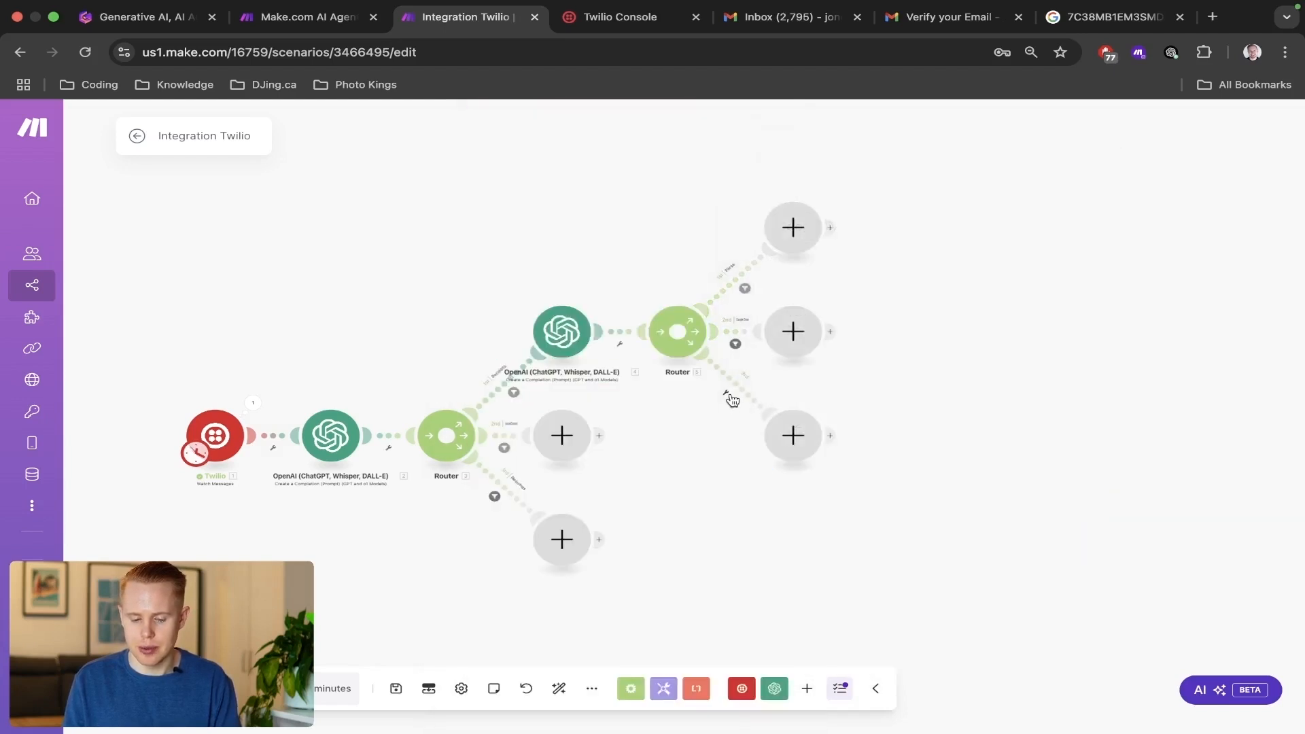
Set the third route's filter to label Summarizing, with the condition that the Receipts OpenAI module's Result contains 3, and save the scenario.
click(726, 392)
click(828, 270)
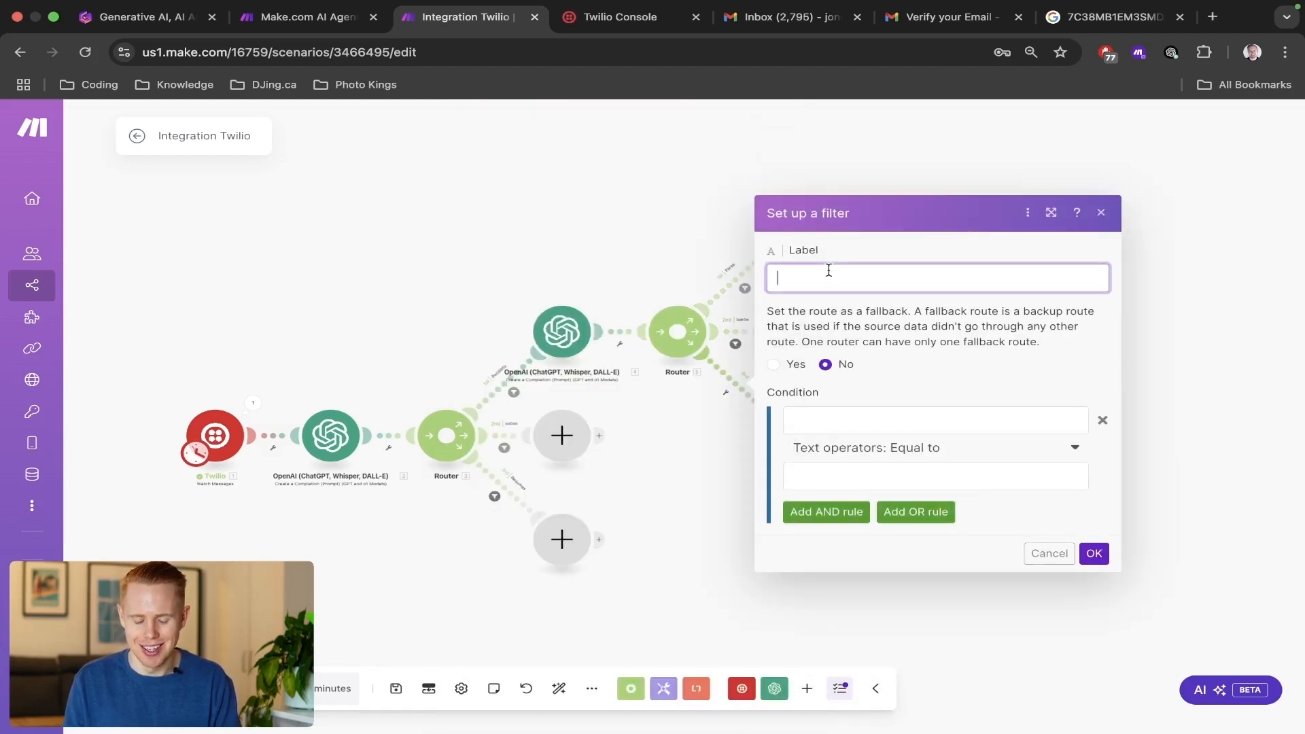
text(Summ)
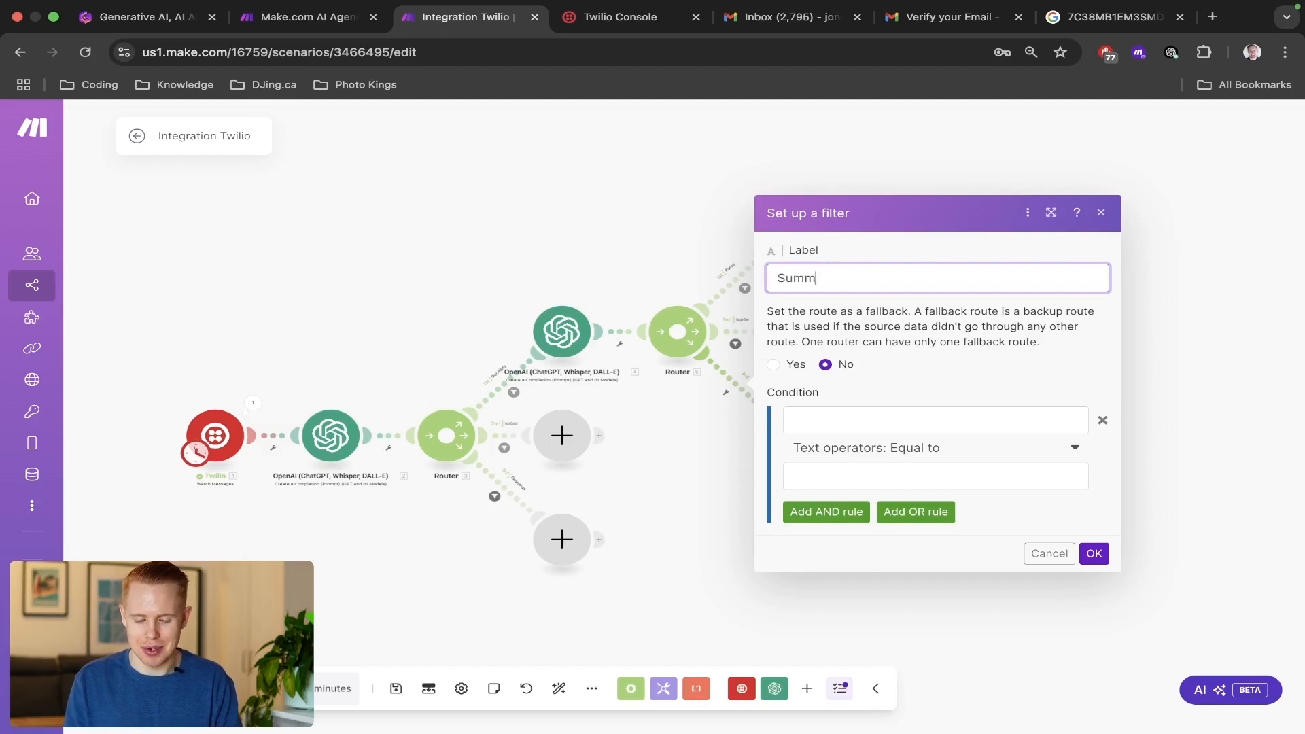
text(arizeing)
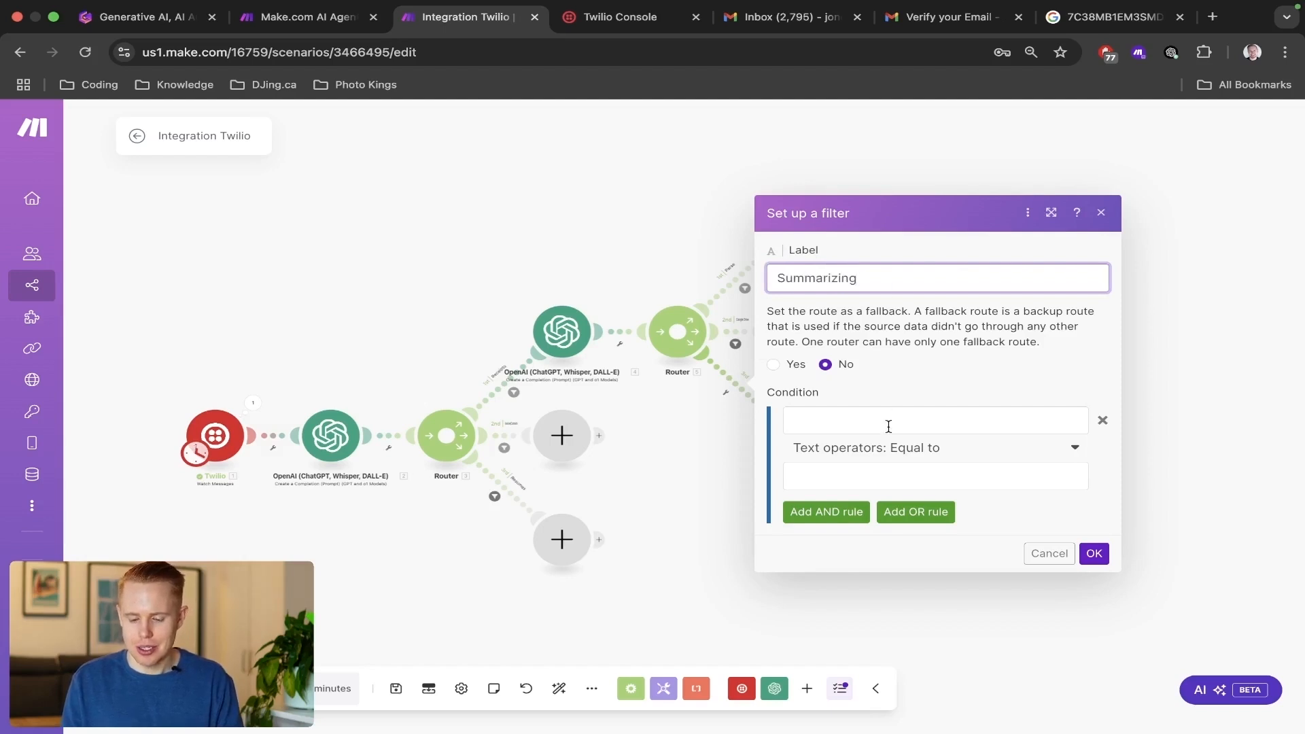
click(888, 421)
click(521, 257)
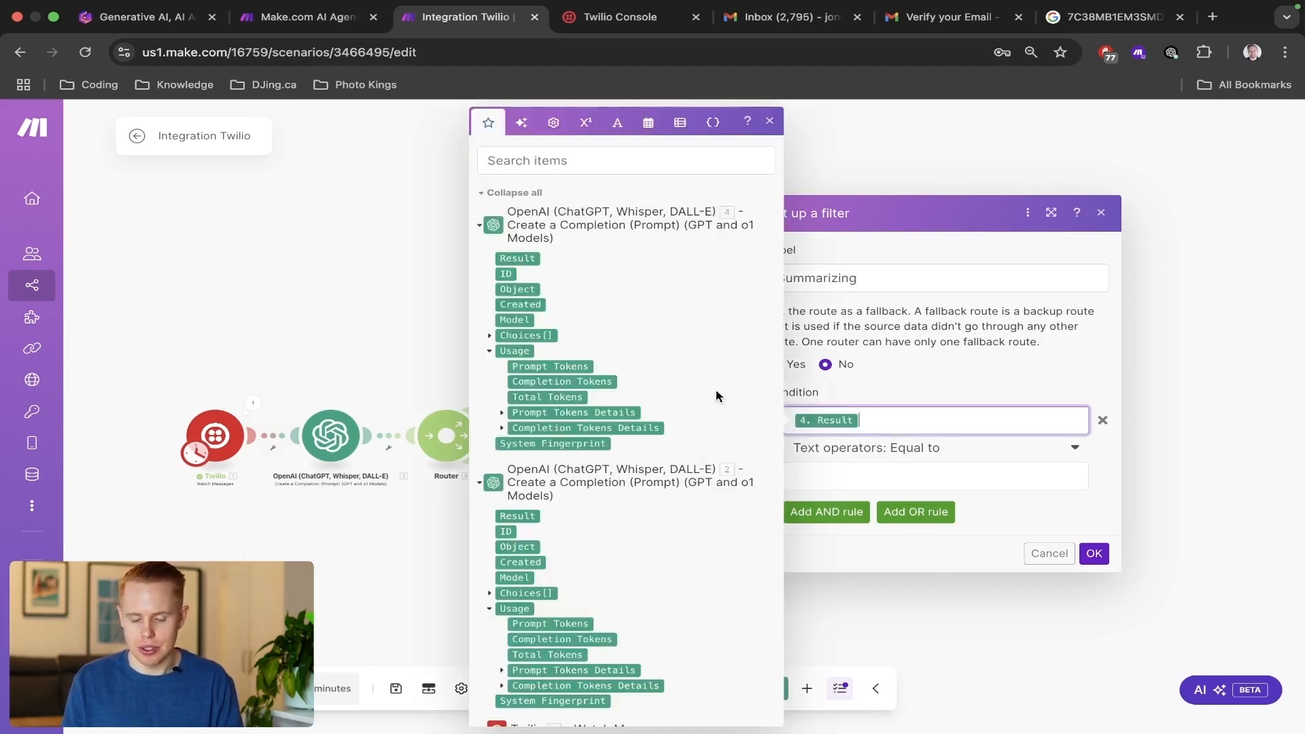
click(804, 476)
text(3)
click(1011, 522)
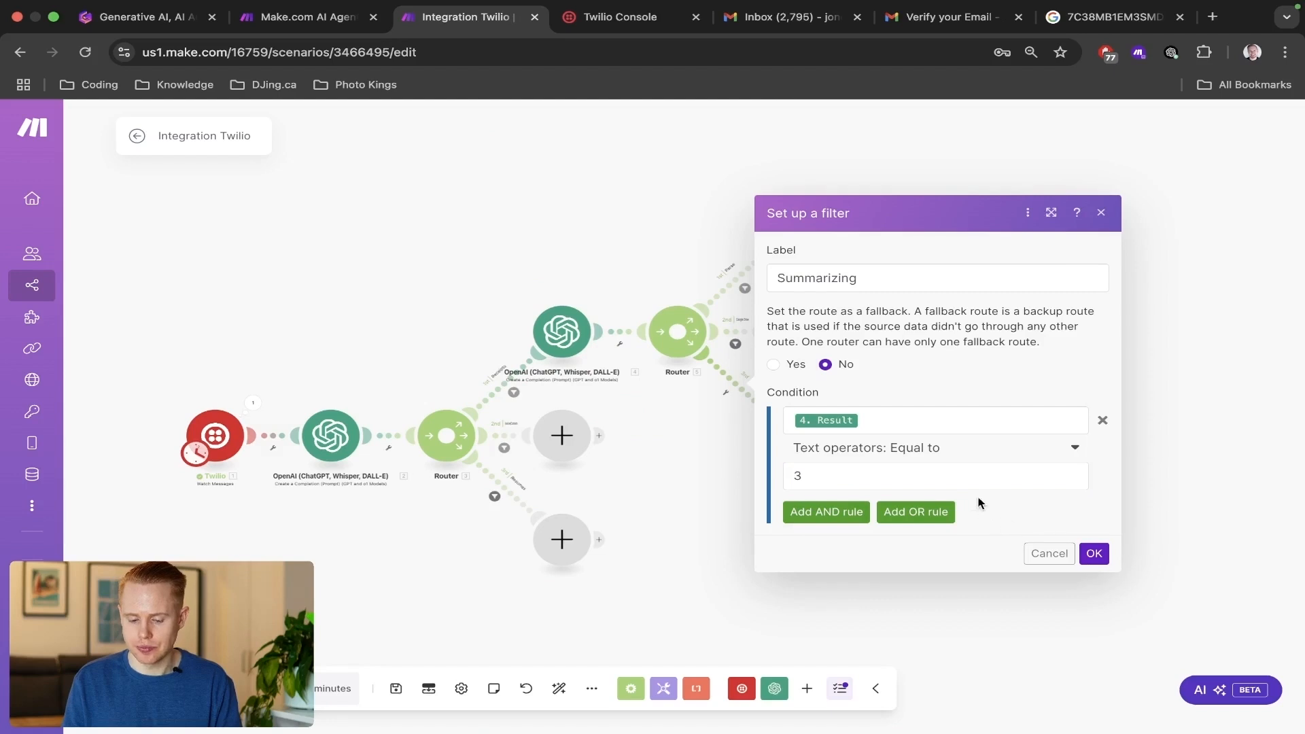
click(947, 461)
text(contain)
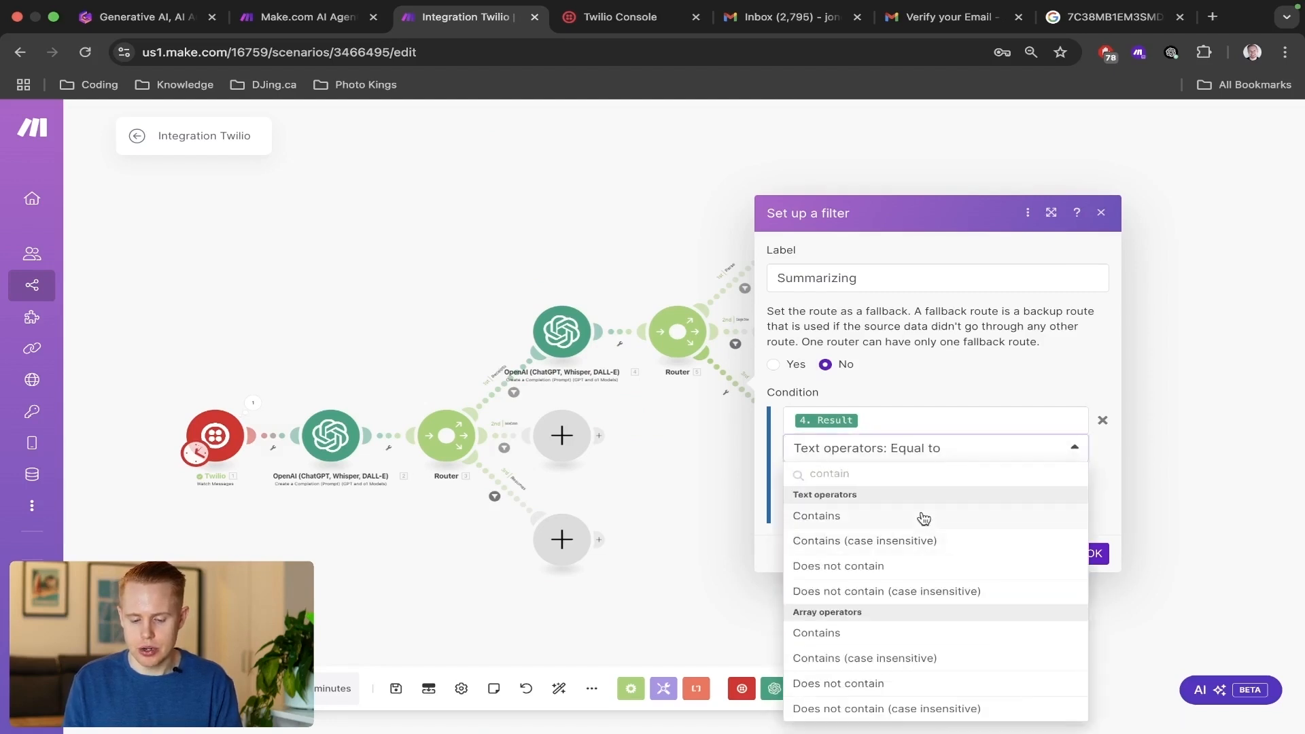
click(922, 518)
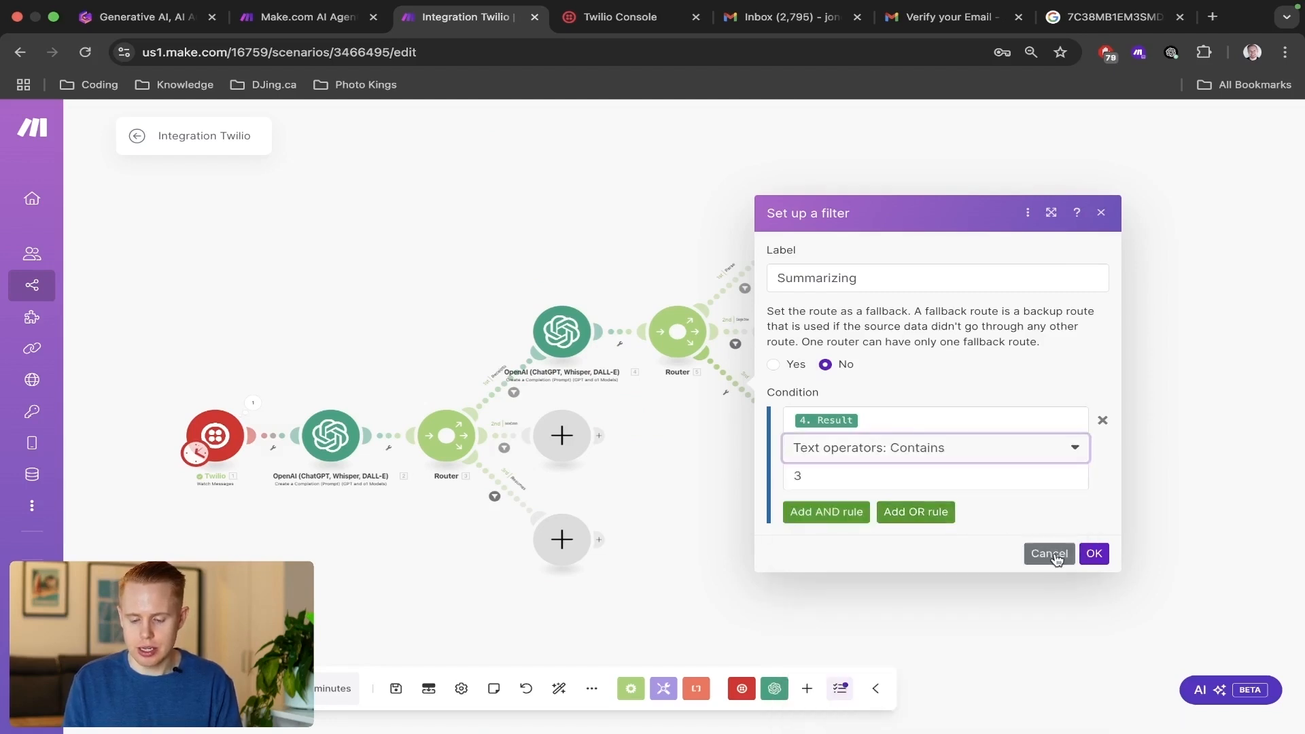
click(1088, 553)
drag(320, 393, 358, 326)
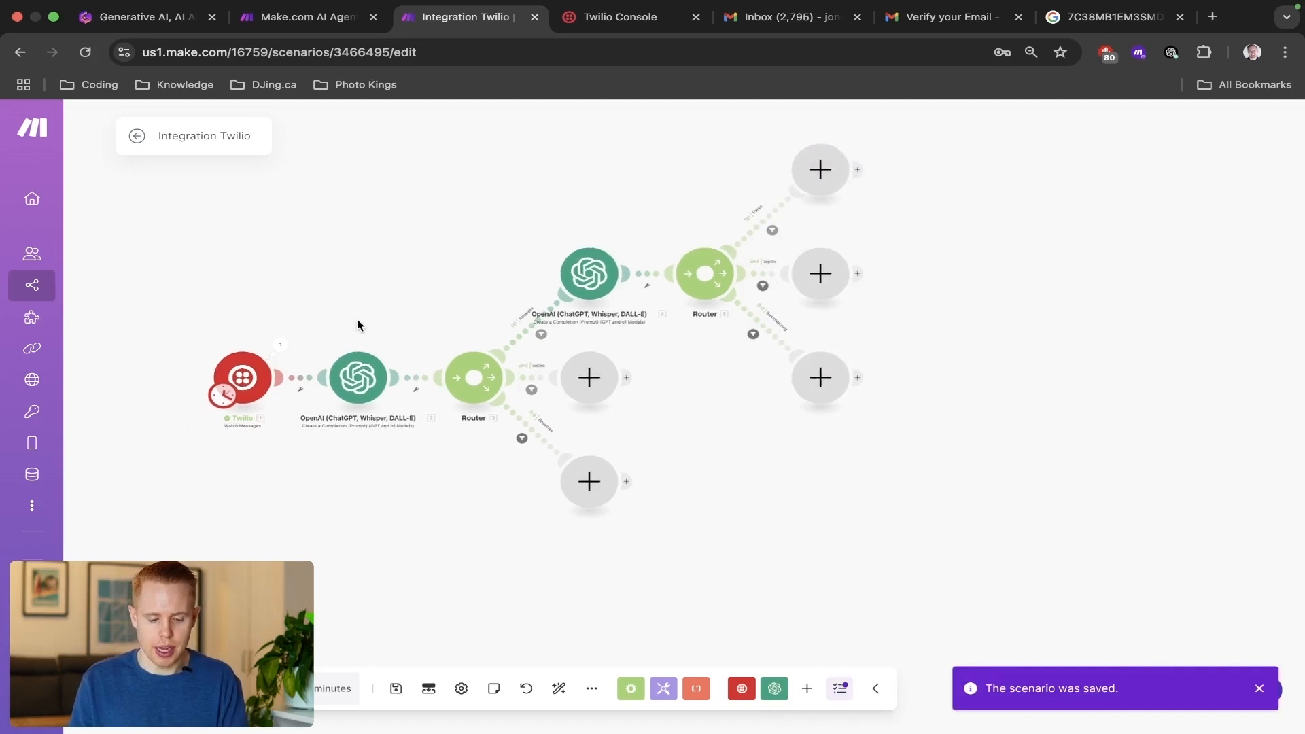
drag(560, 227, 676, 594)
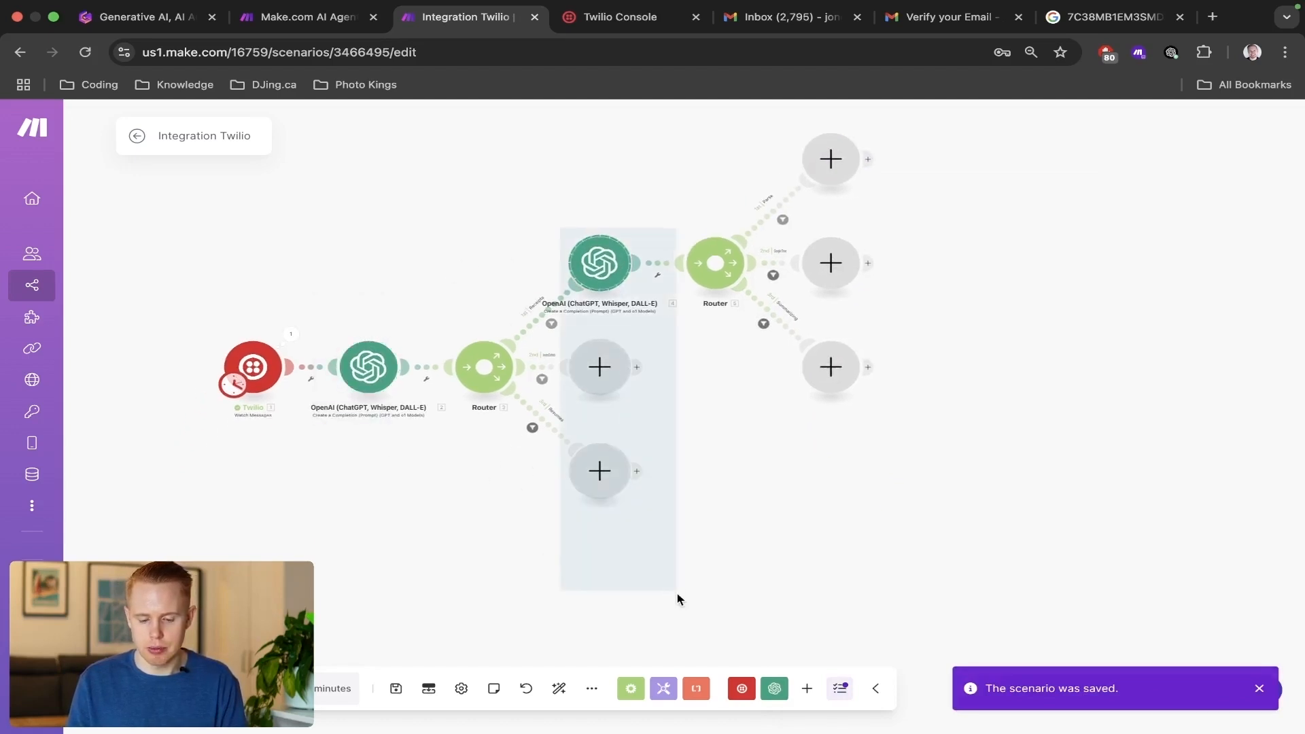
drag(797, 138, 883, 442)
drag(1037, 379, 946, 469)
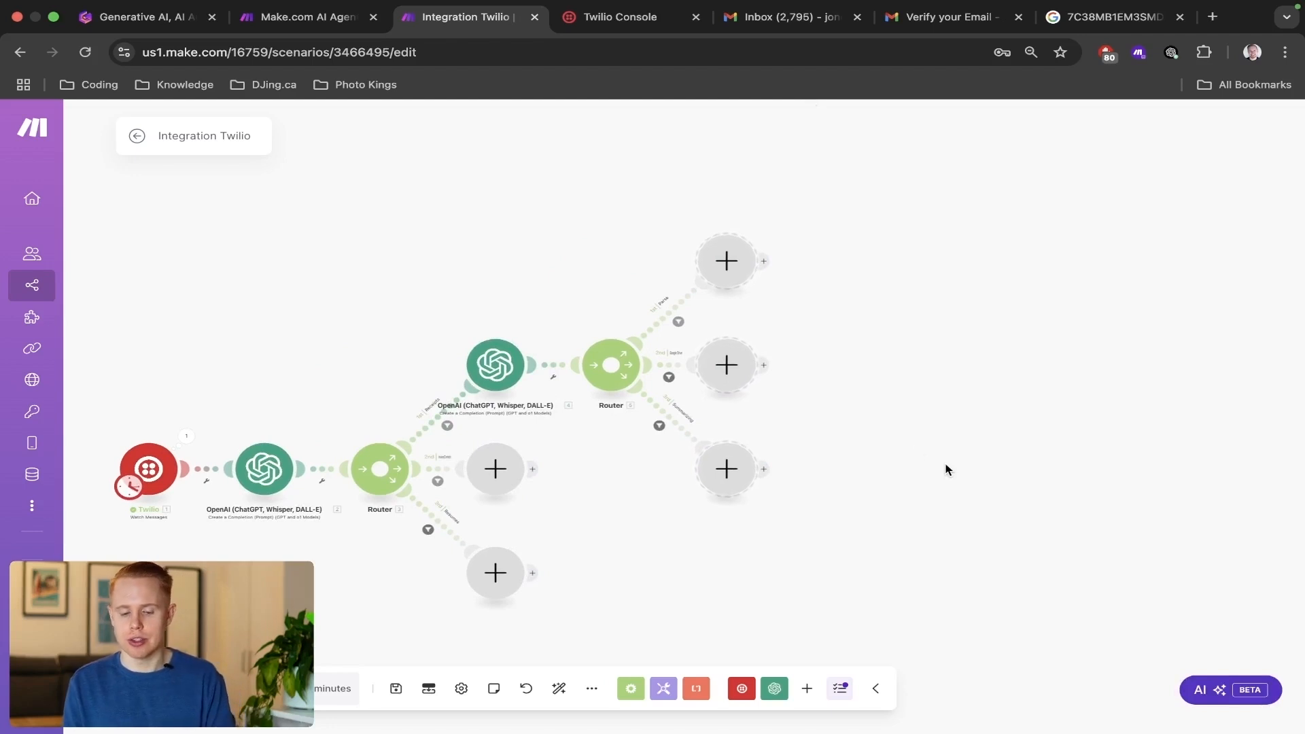
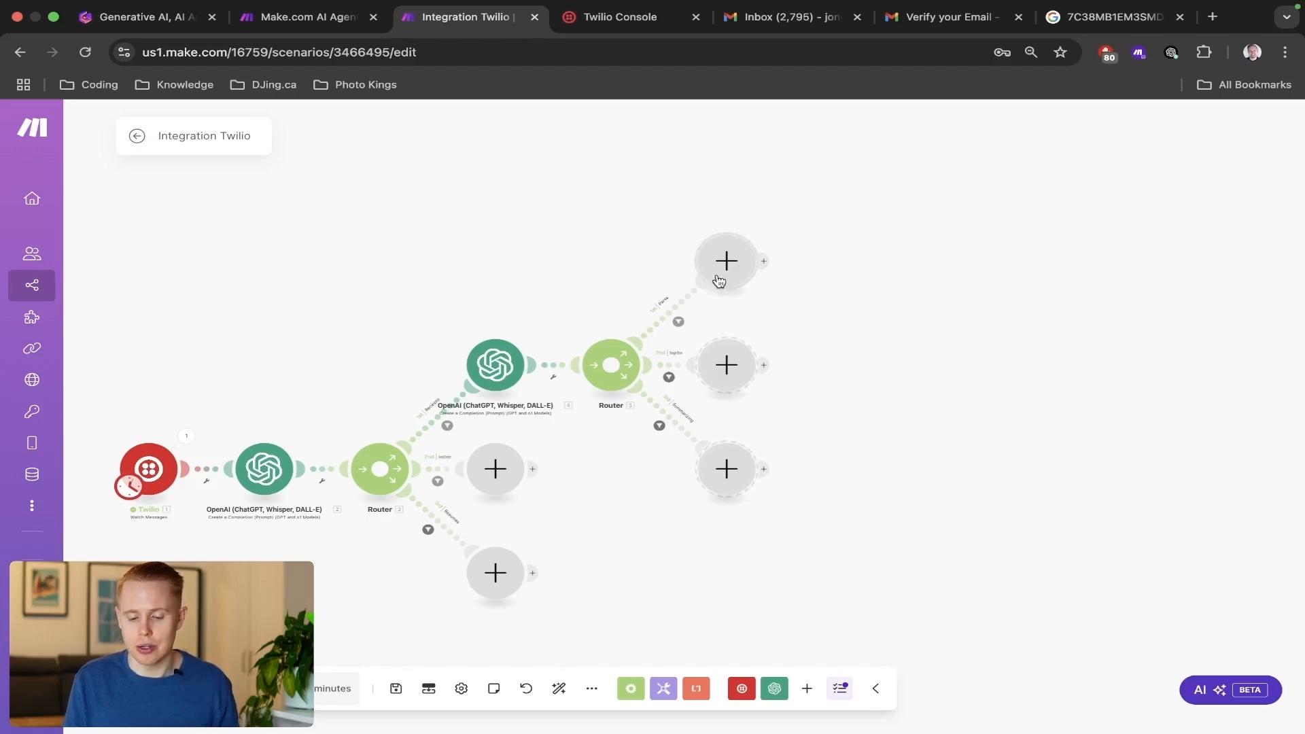
Add an Email Get Emails module at the end of the Receipts router's Parse route.
click(722, 274)
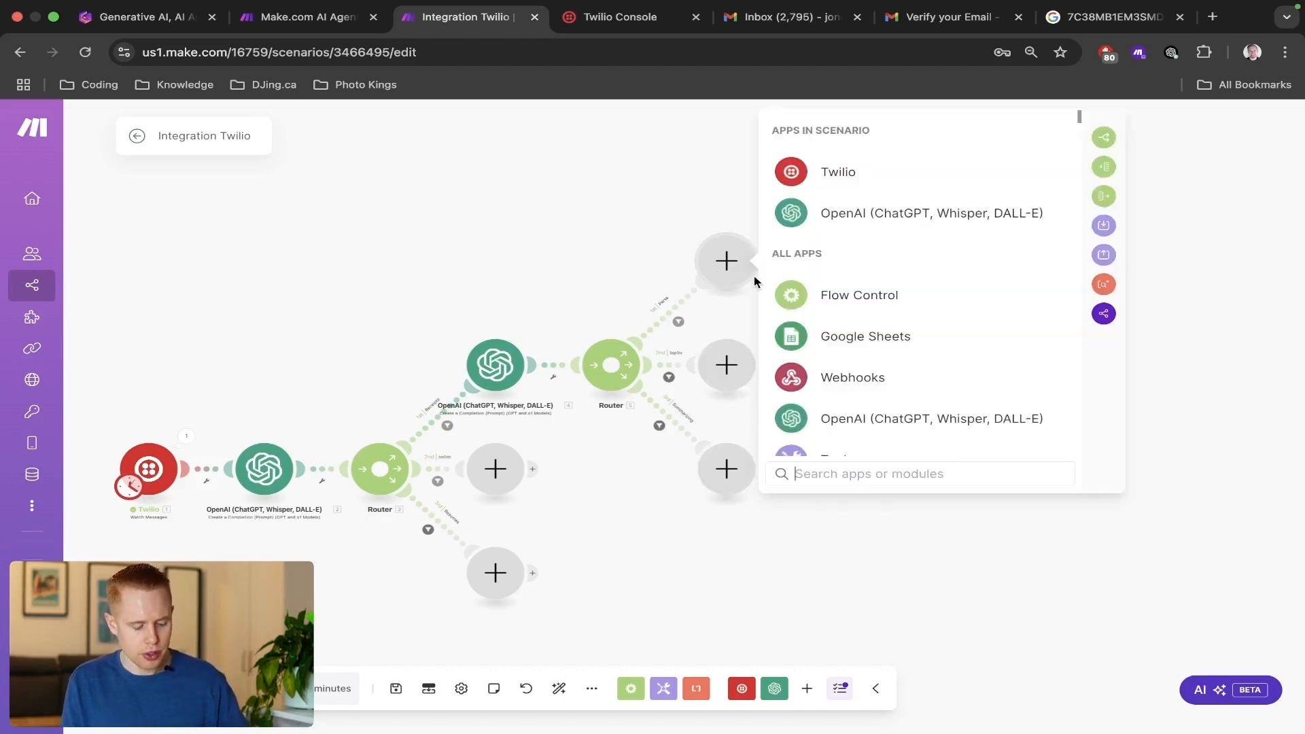
text(gmail)
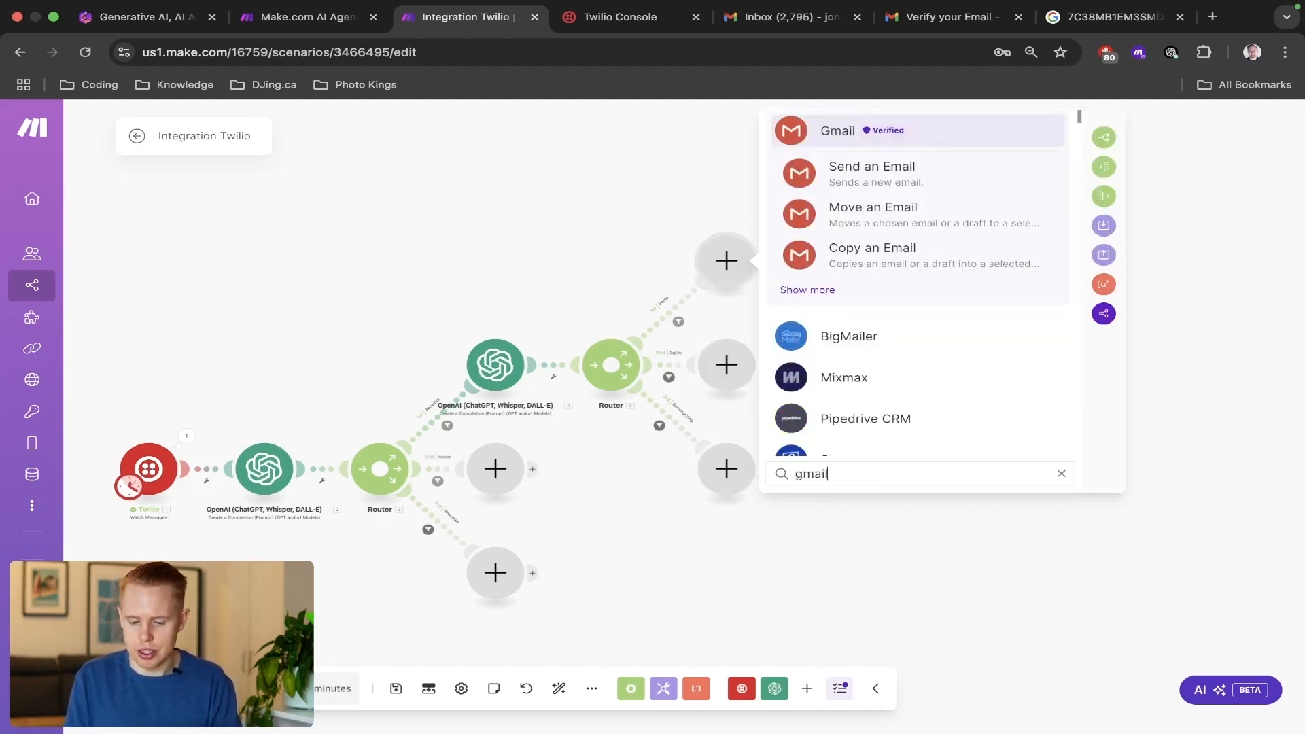
key(BackSpace)
key(BackSpace)
key(BackSpace)
key(BackSpace)
key(BackSpace)
text(email)
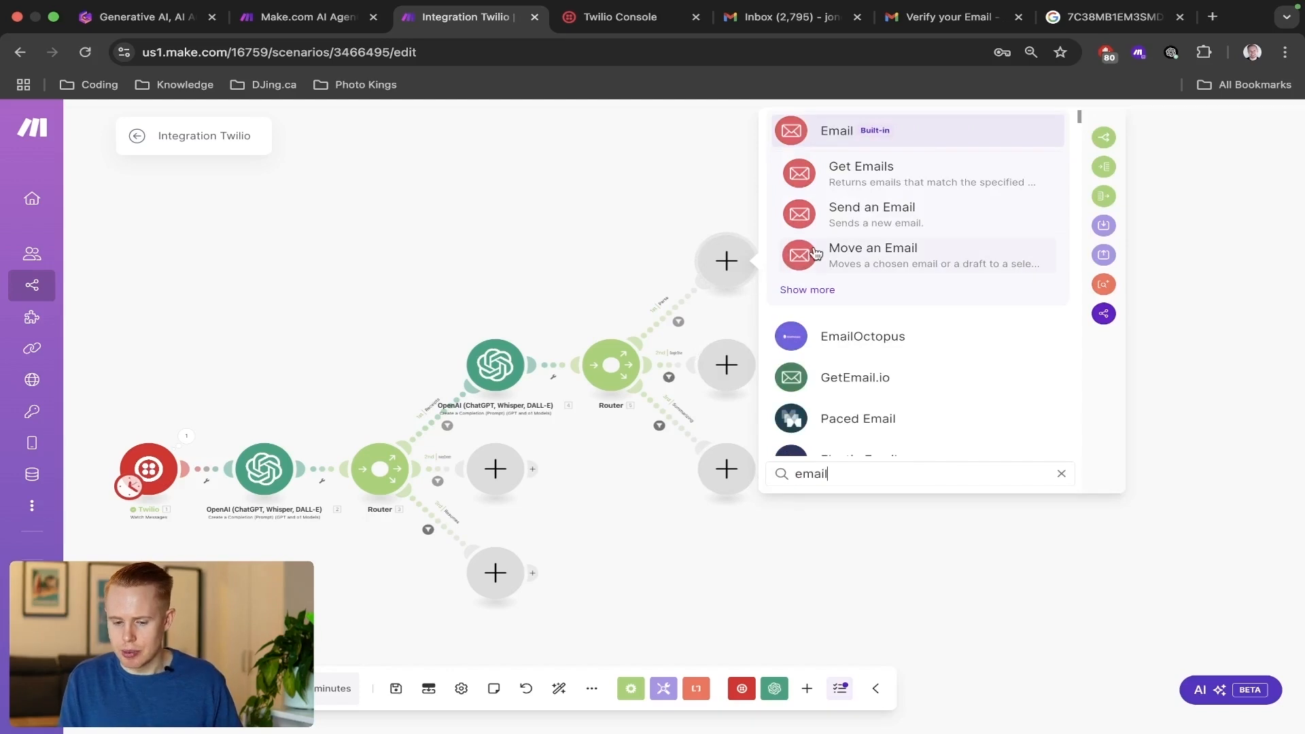
click(846, 174)
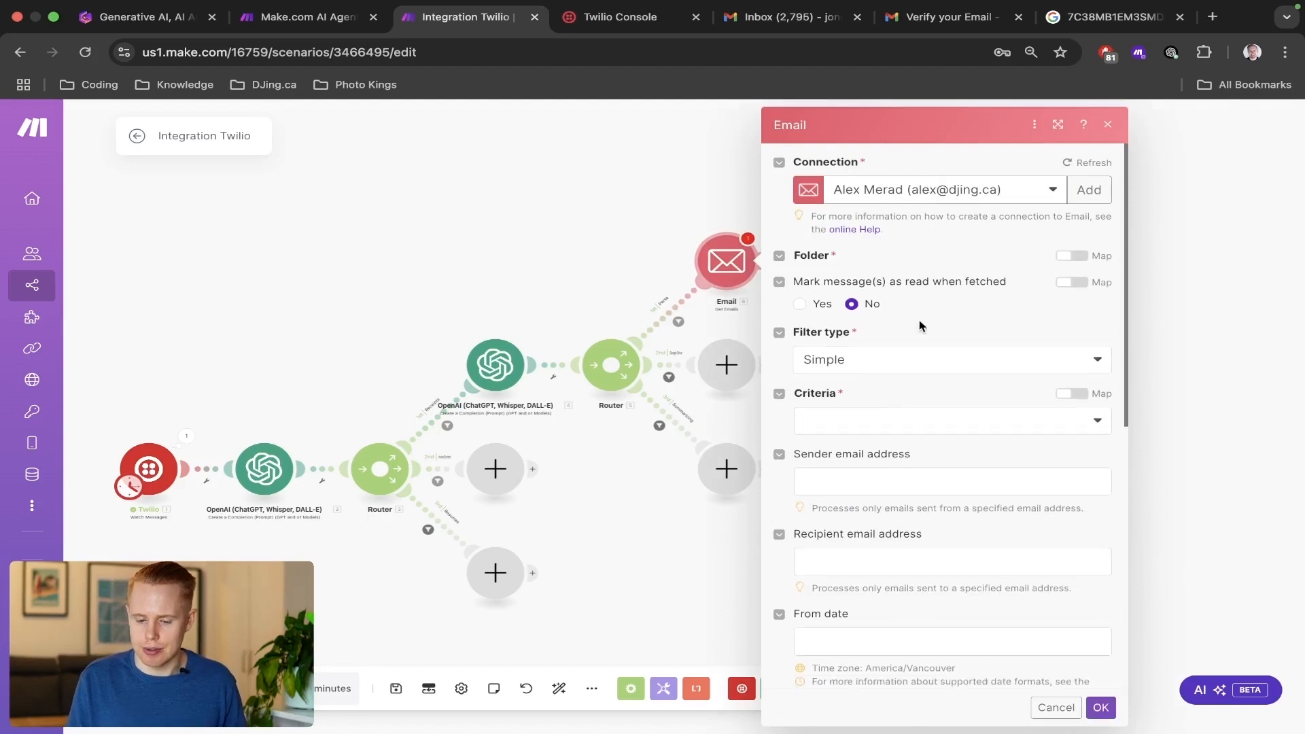
Use the owner's djing.ca Gmail connection for the Email module and choose the INBOX folder.
click(968, 197)
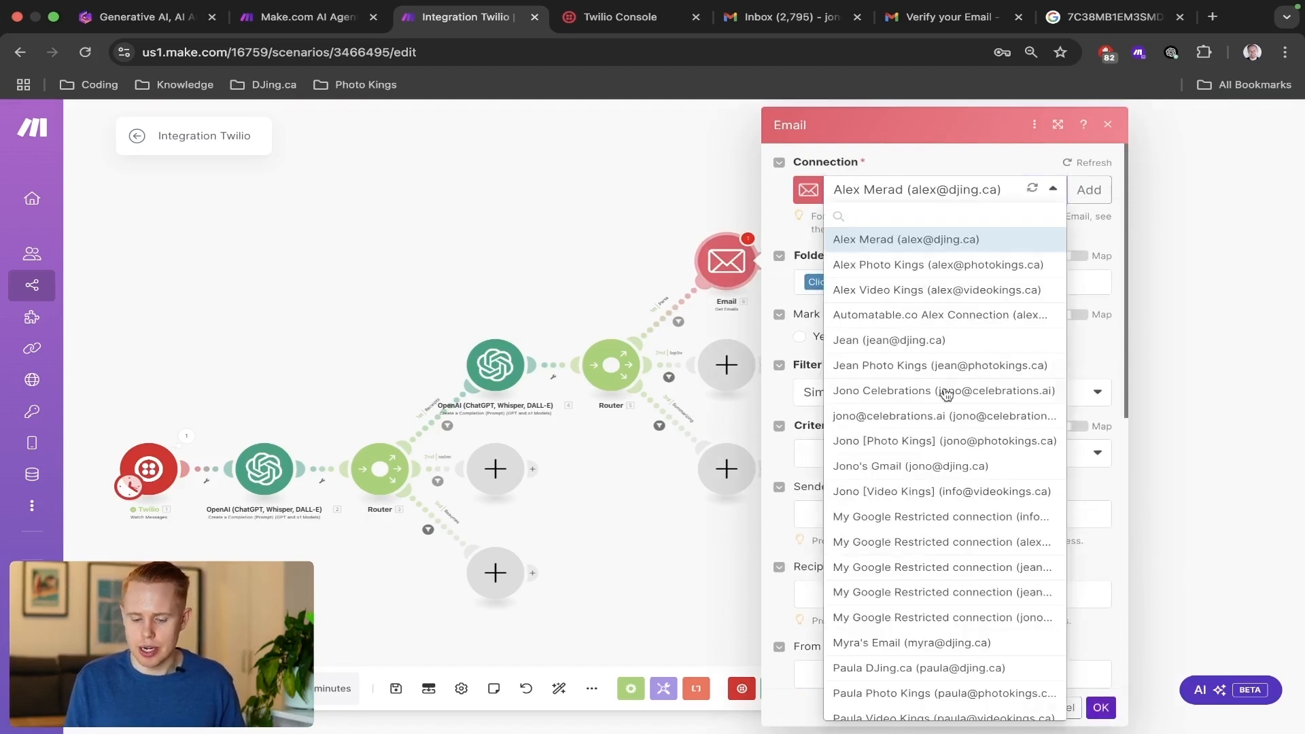
click(934, 467)
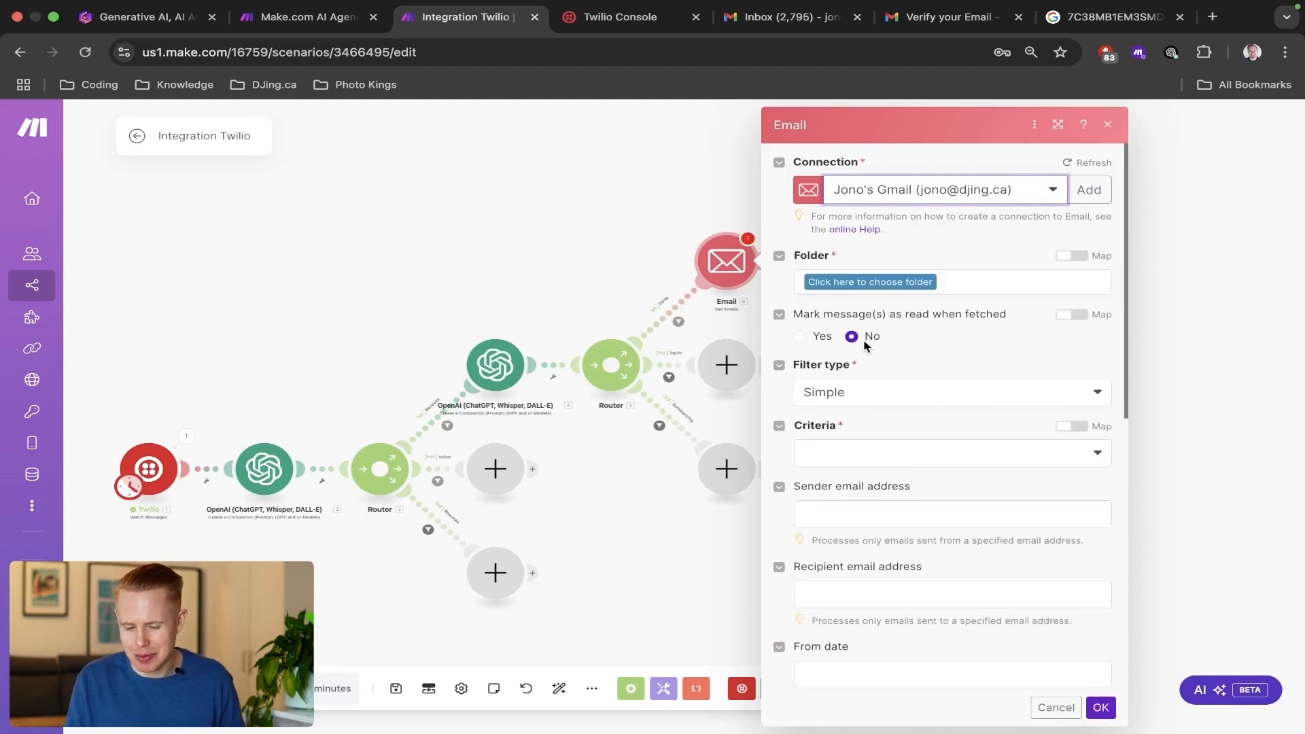
click(926, 282)
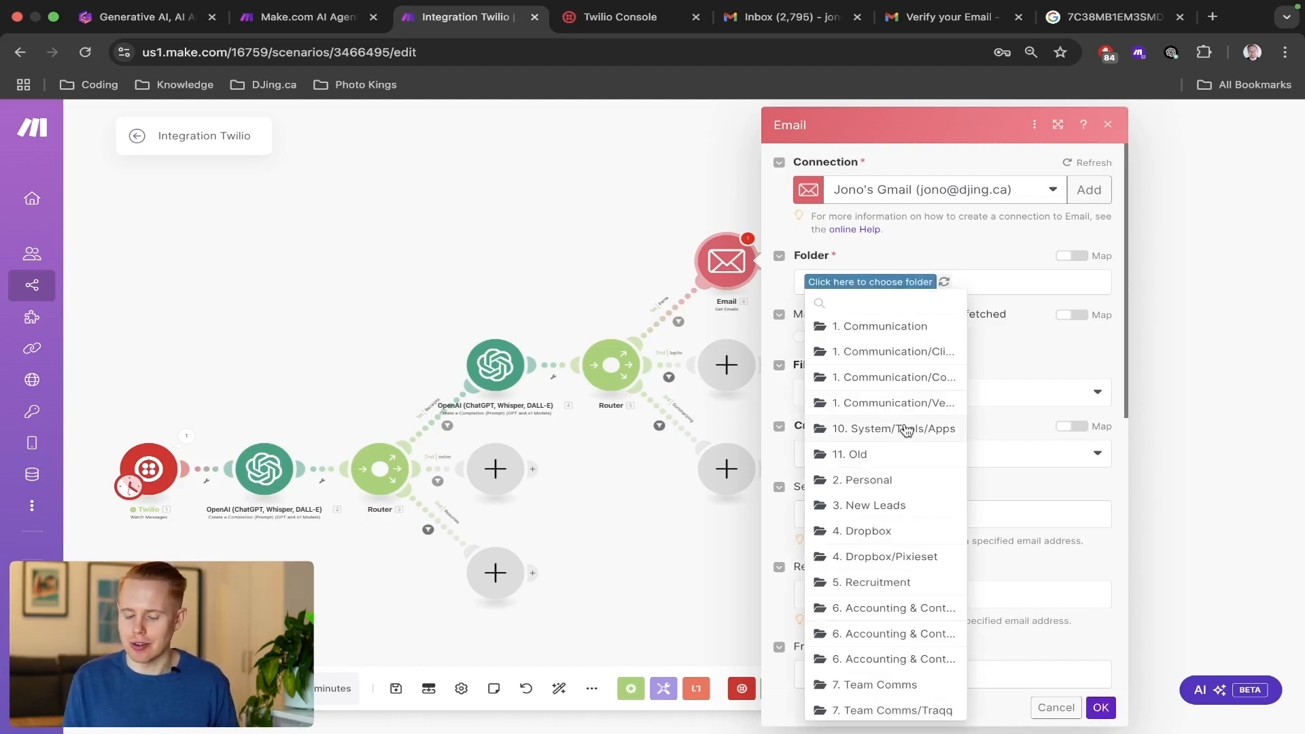
scroll(905, 429, down, 6)
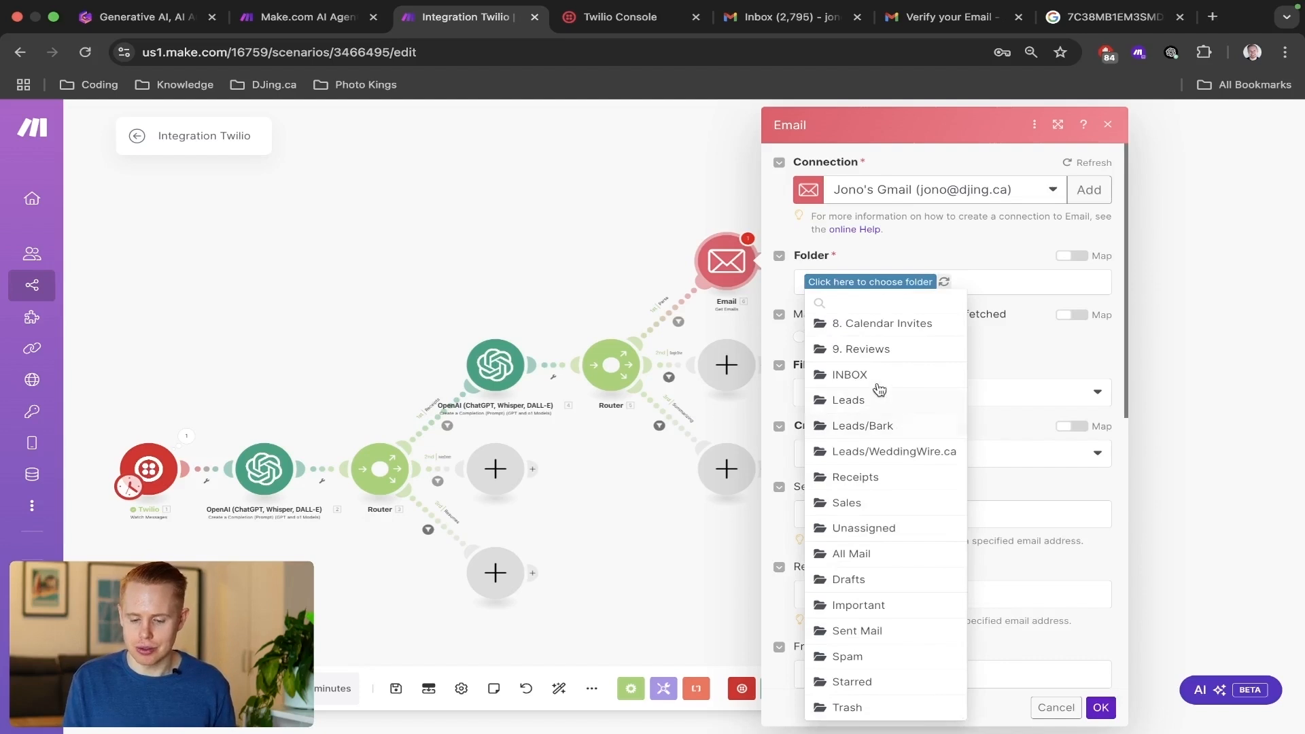
click(877, 380)
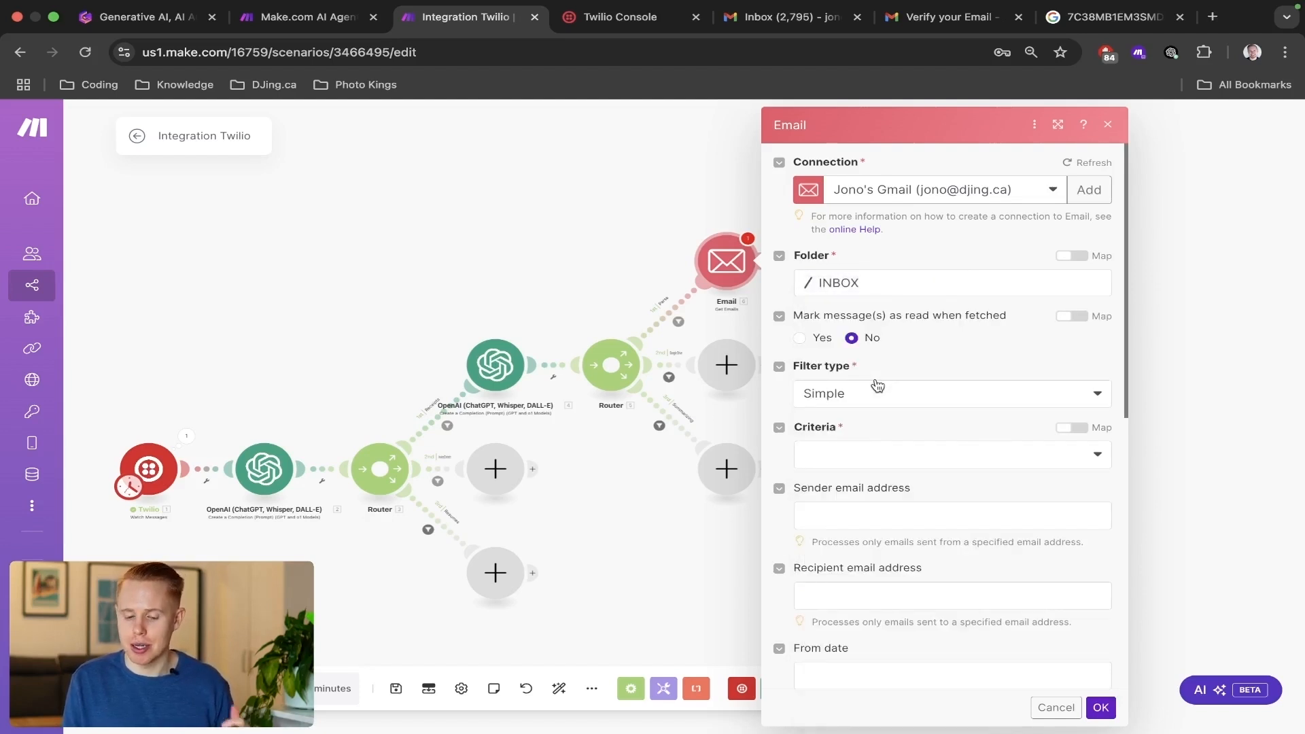
Set the Email module's filter type to Gmail with the query has:attachment.
click(869, 397)
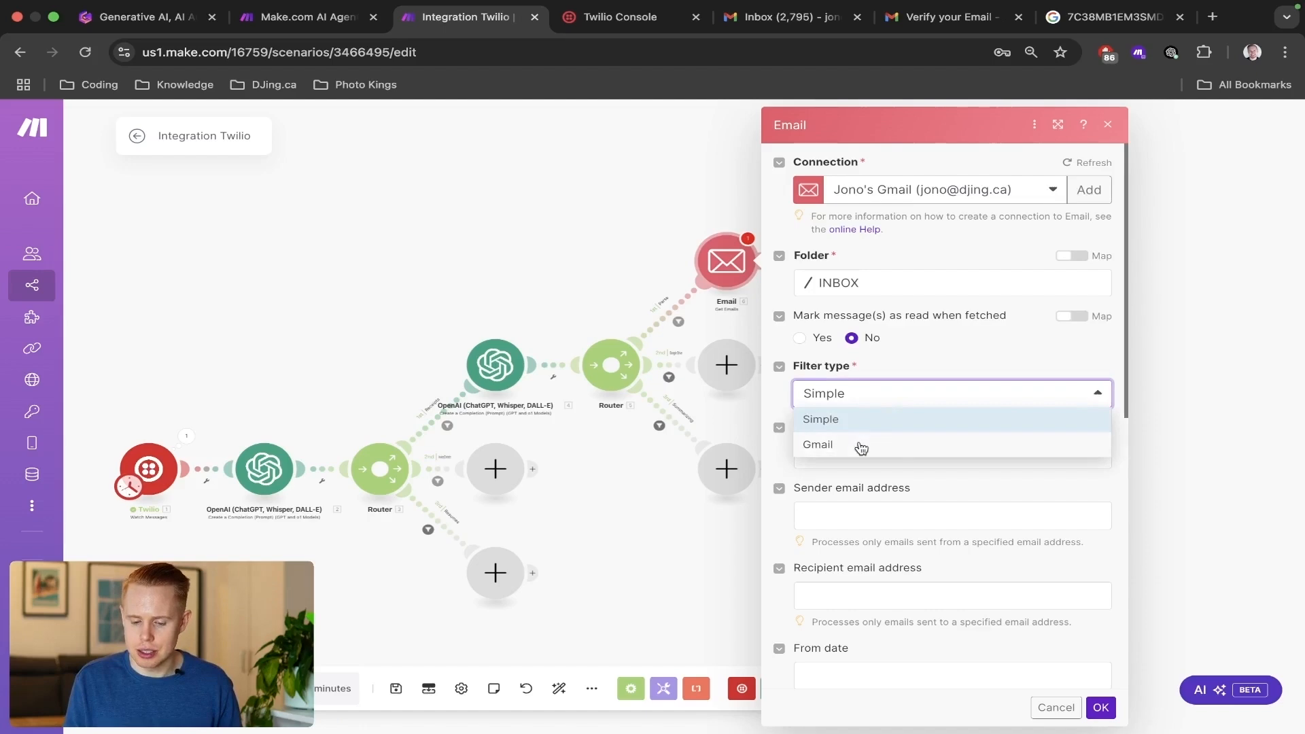
click(860, 445)
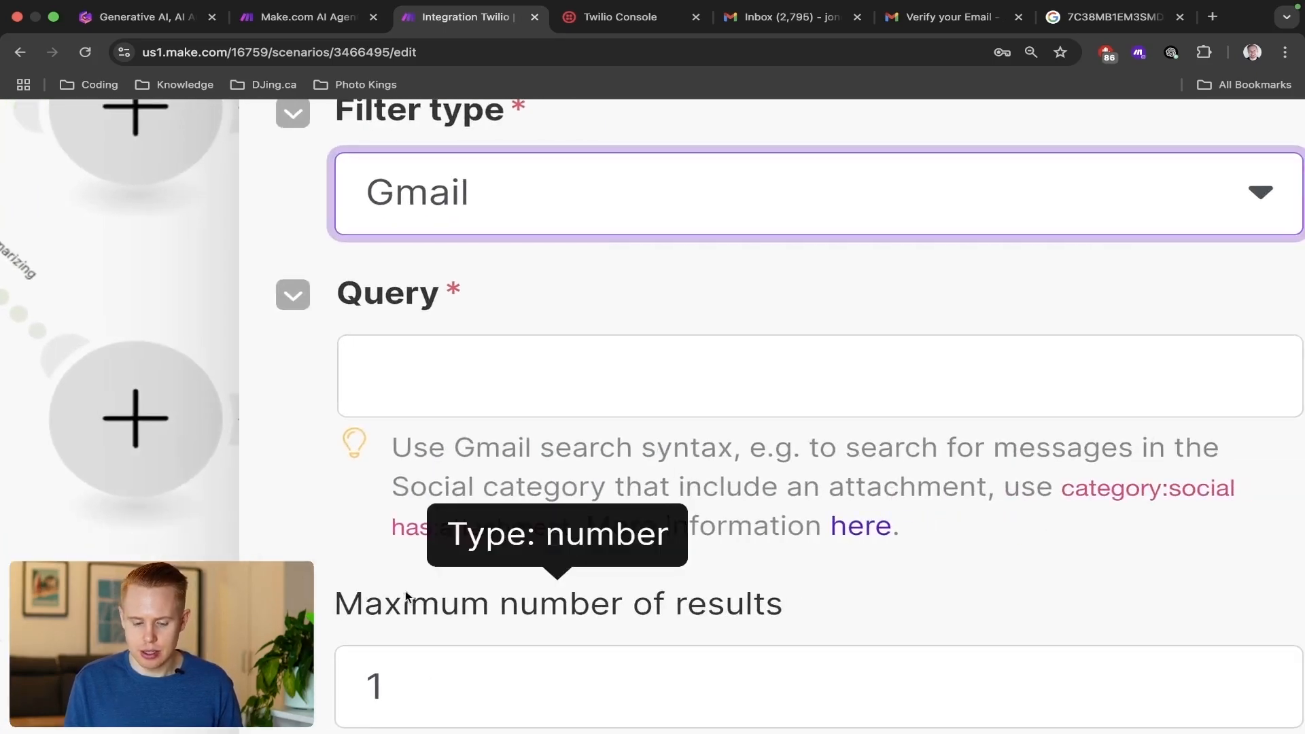
drag(387, 529, 565, 527)
key(super+c)
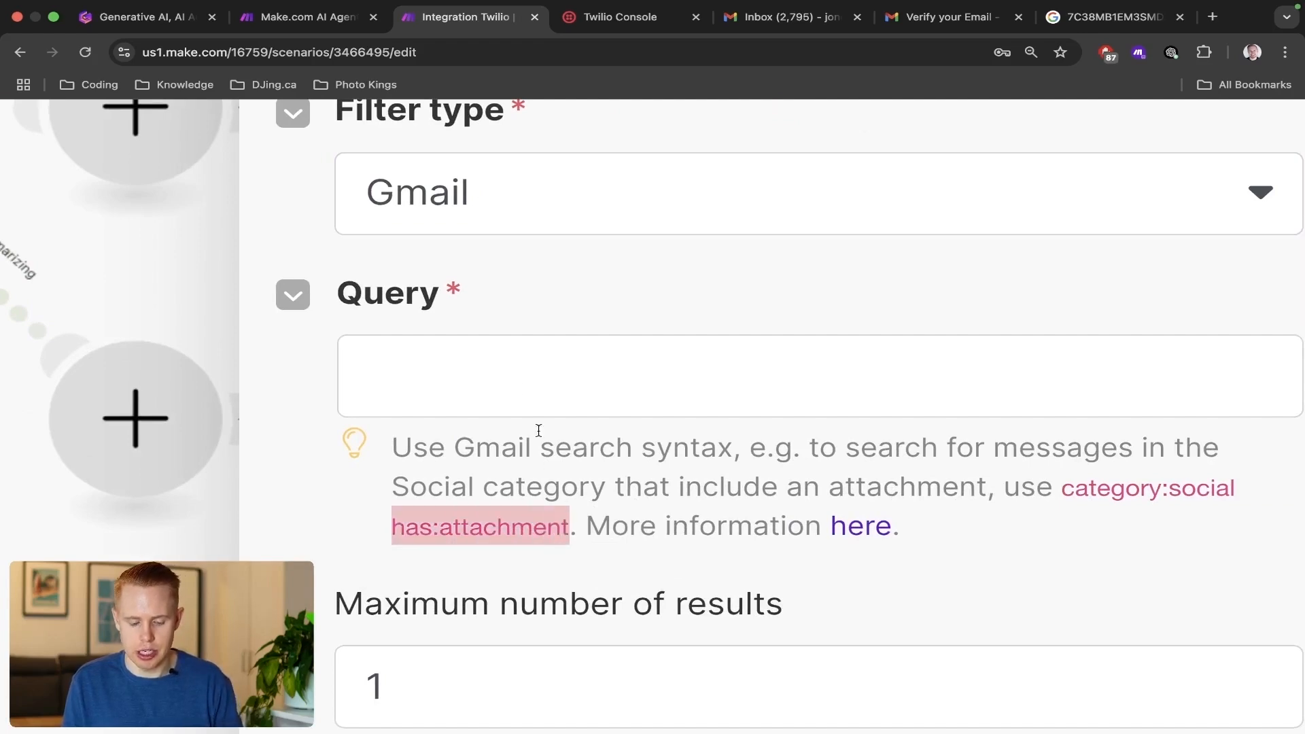
click(524, 378)
key(super+v)
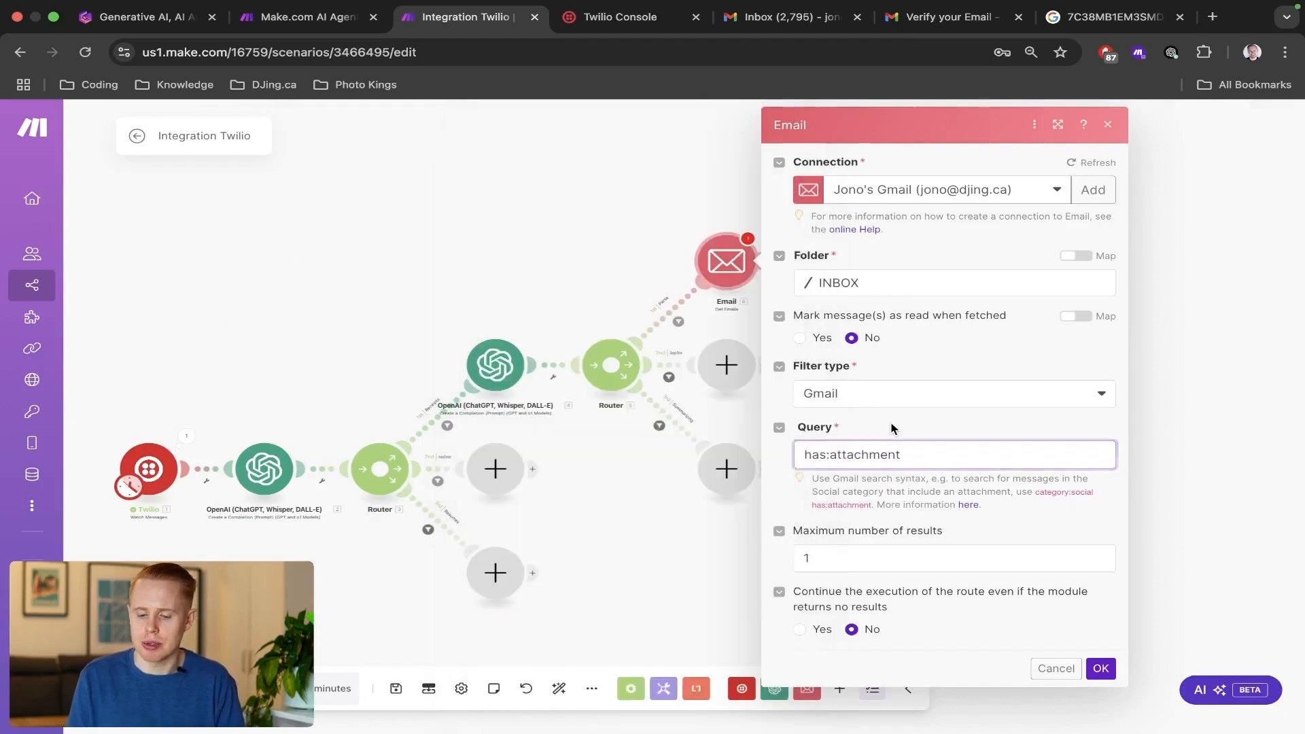
Set the maximum number of results to 10 and save the Email module's settings.
click(859, 563)
key(super+a)
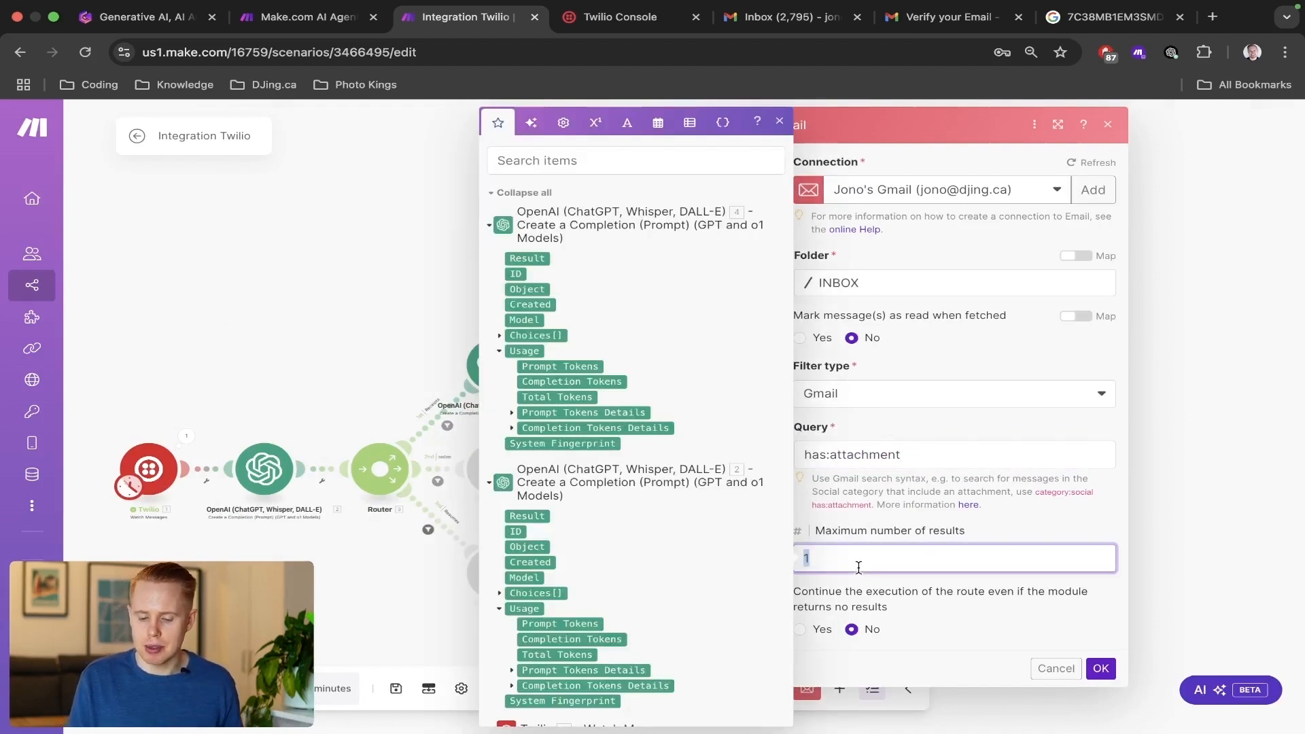
text(100)
click(988, 584)
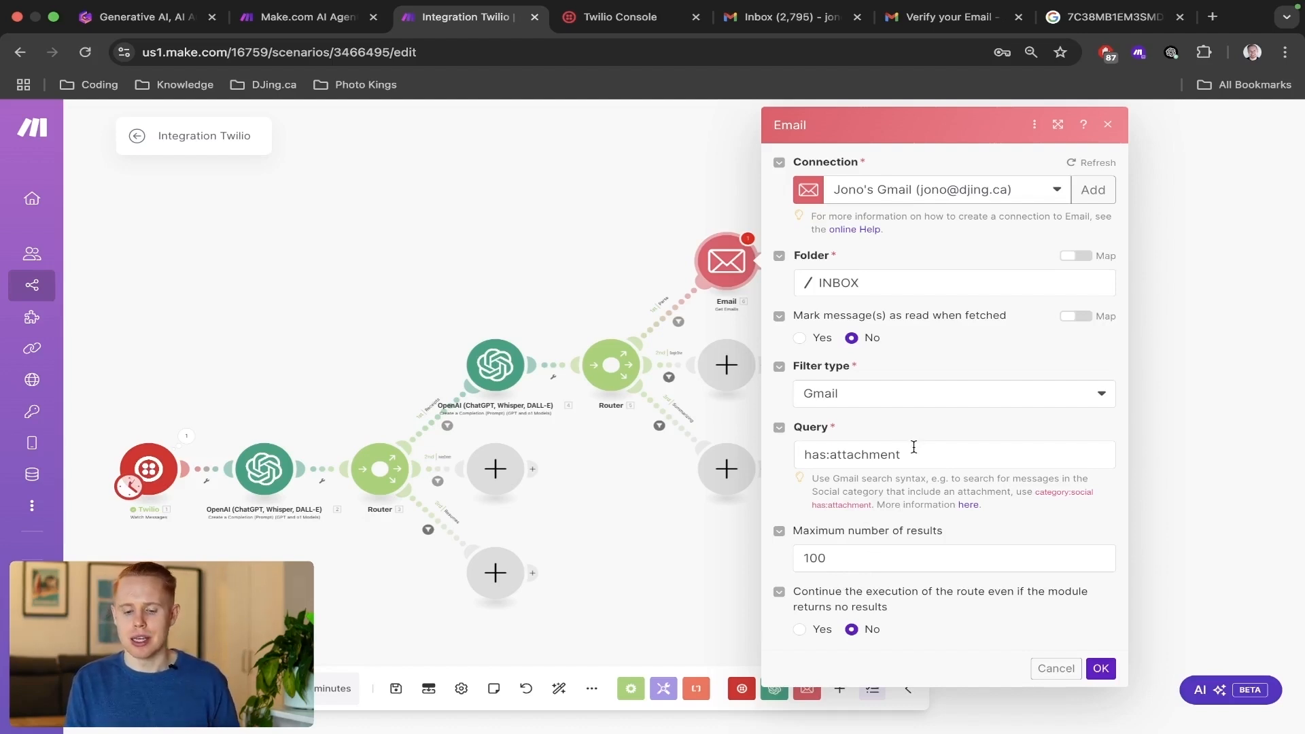
click(847, 558)
key(BackSpace)
click(941, 529)
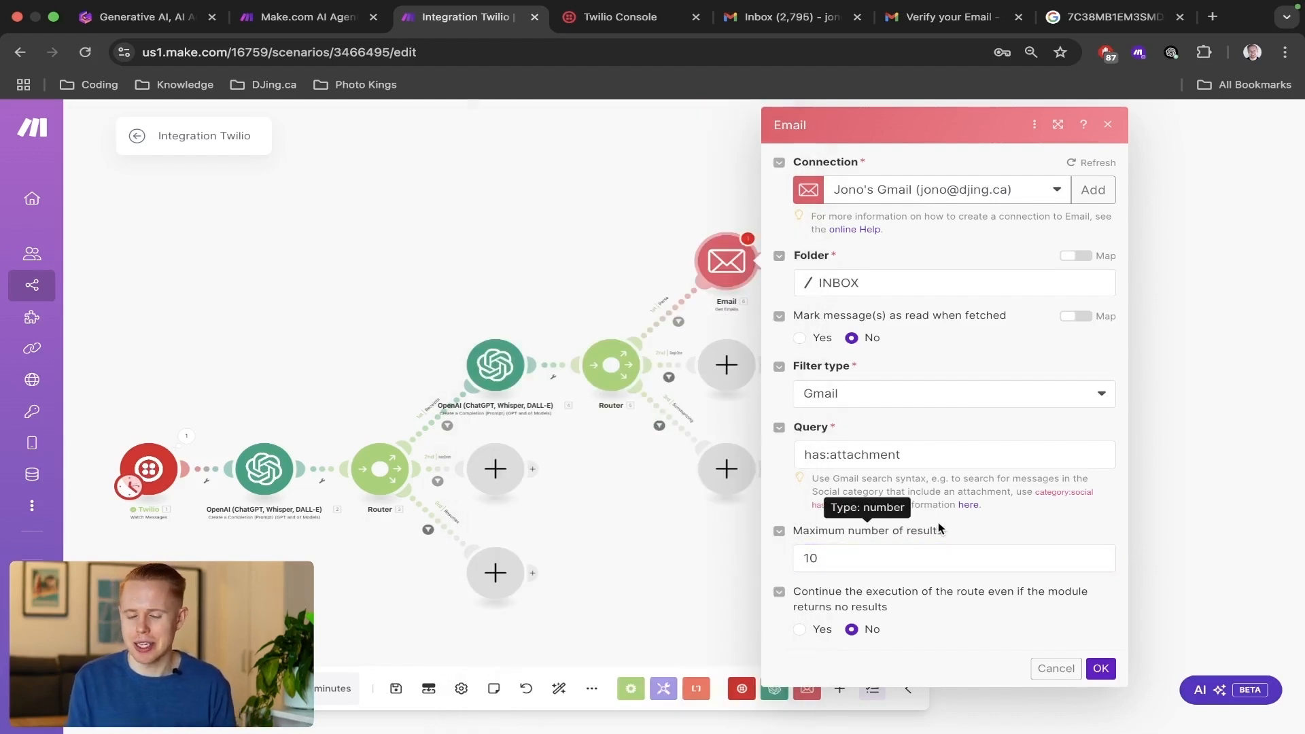
click(1100, 669)
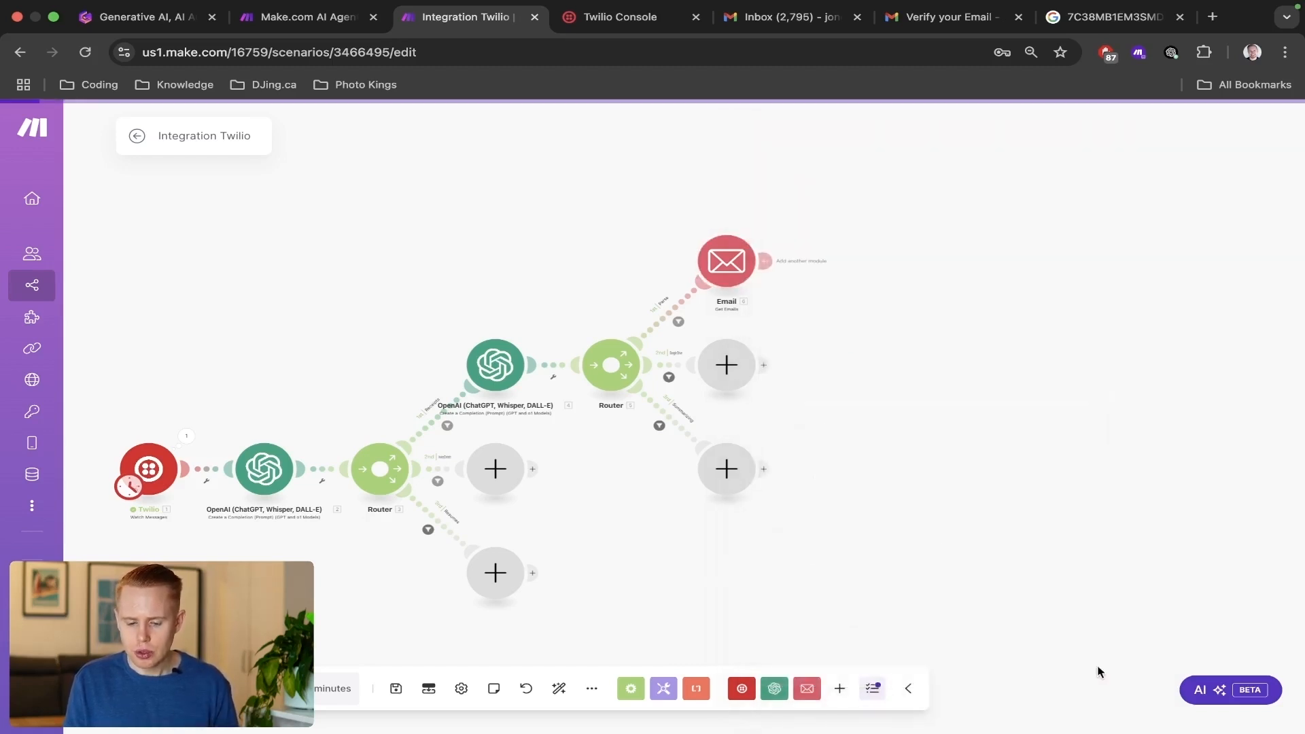
Clone the Get Emails module and place the copy on the empty canvas beside the original.
right_click(734, 256)
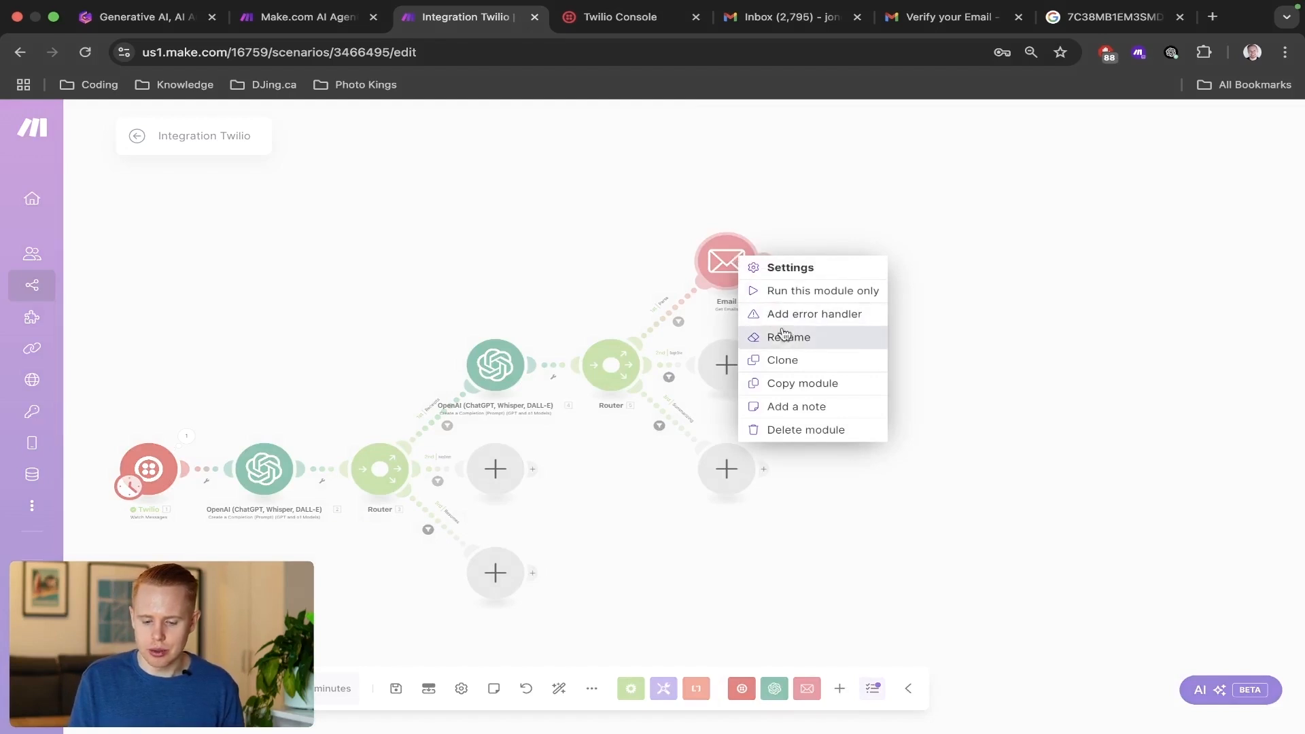
click(782, 361)
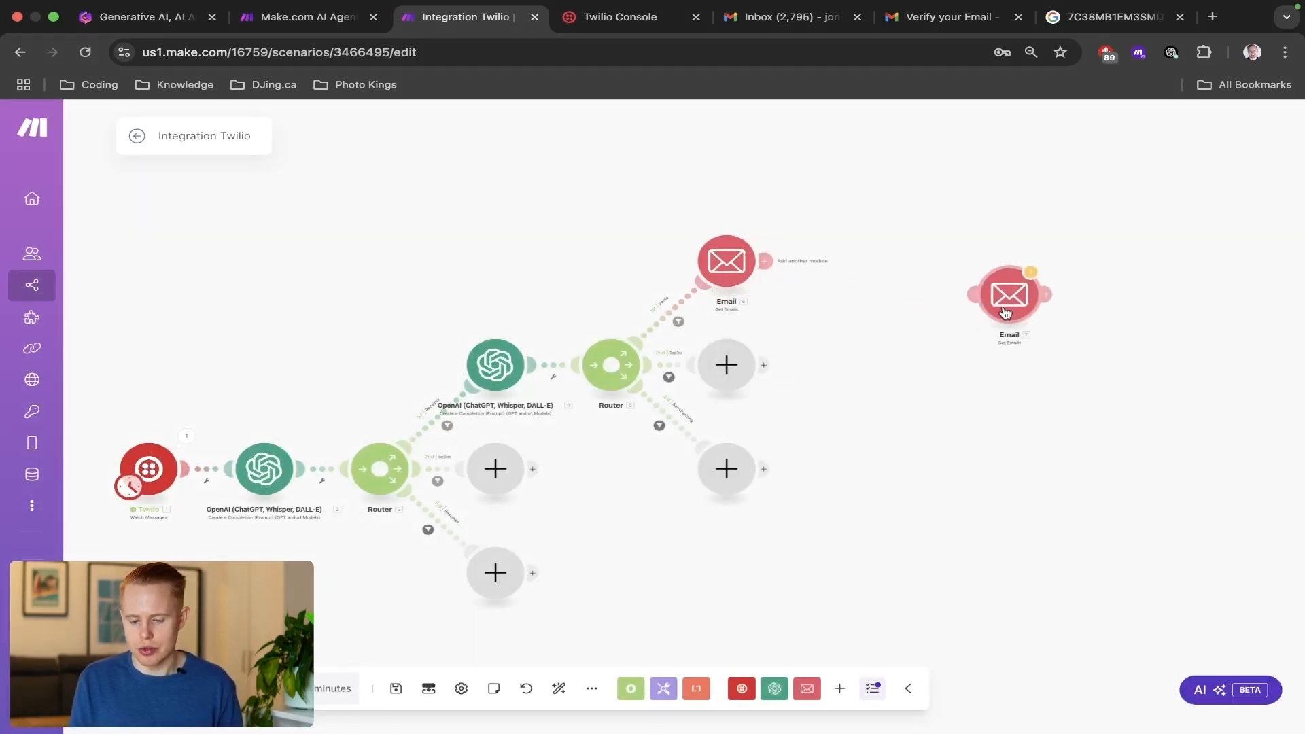
click(972, 279)
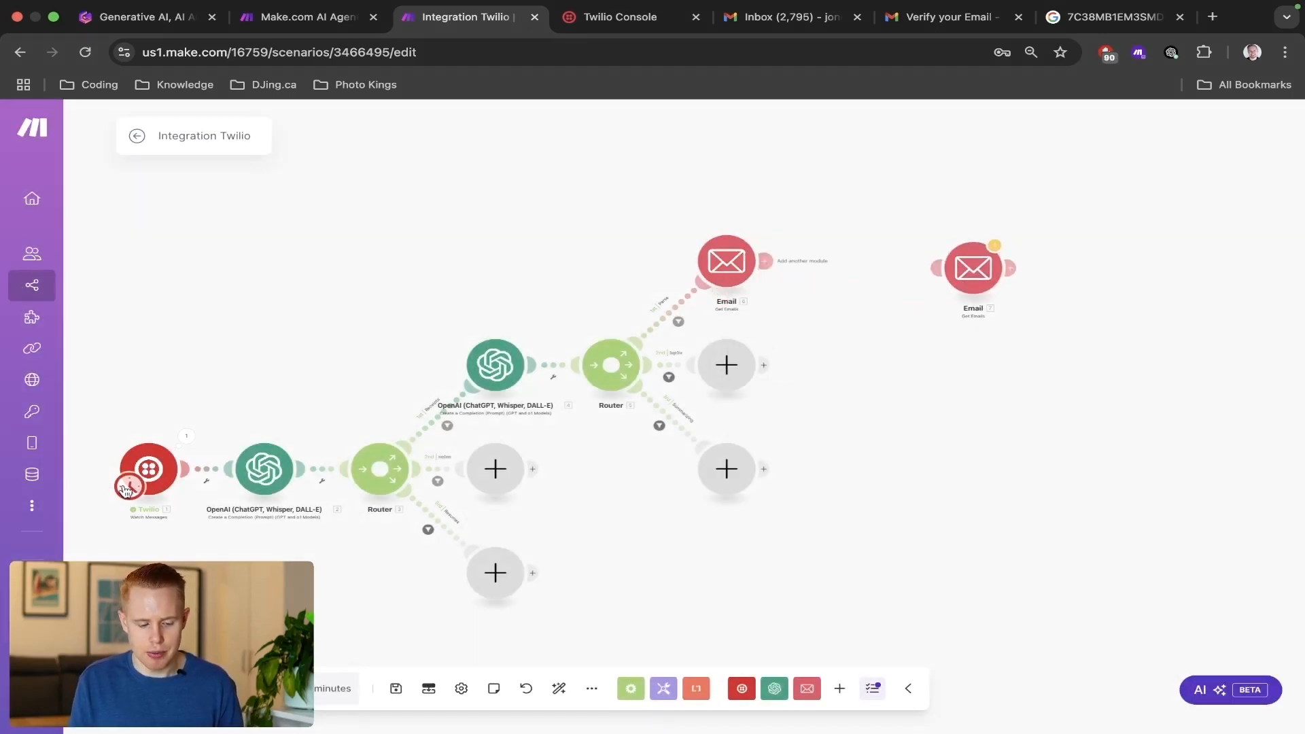
Move the scenario's starting trigger from Twilio to the cloned Email module and bring that module level with the original.
mouse_move(126, 490)
mouse_down()
mouse_move(212, 502)
mouse_move(128, 484)
mouse_move(476, 457)
mouse_move(647, 412)
mouse_move(918, 311)
mouse_move(991, 264)
mouse_move(977, 248)
mouse_up()
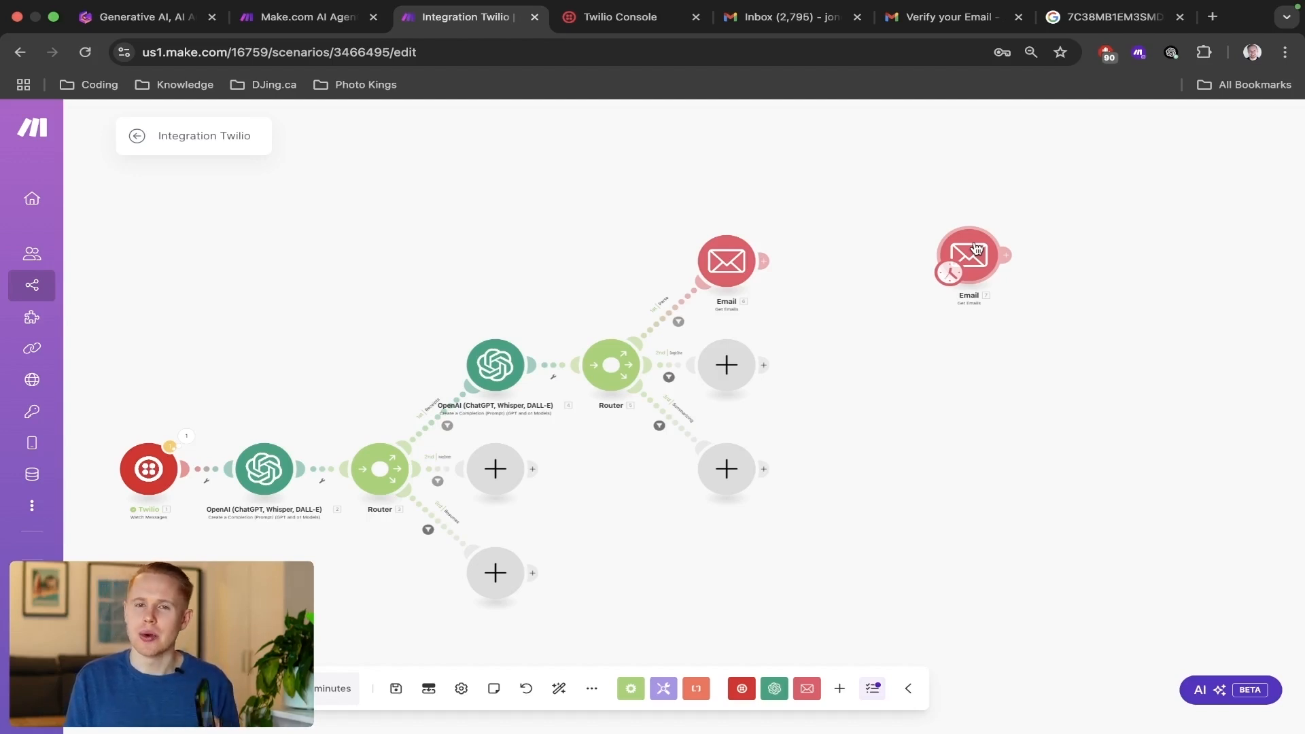
drag(977, 246, 952, 239)
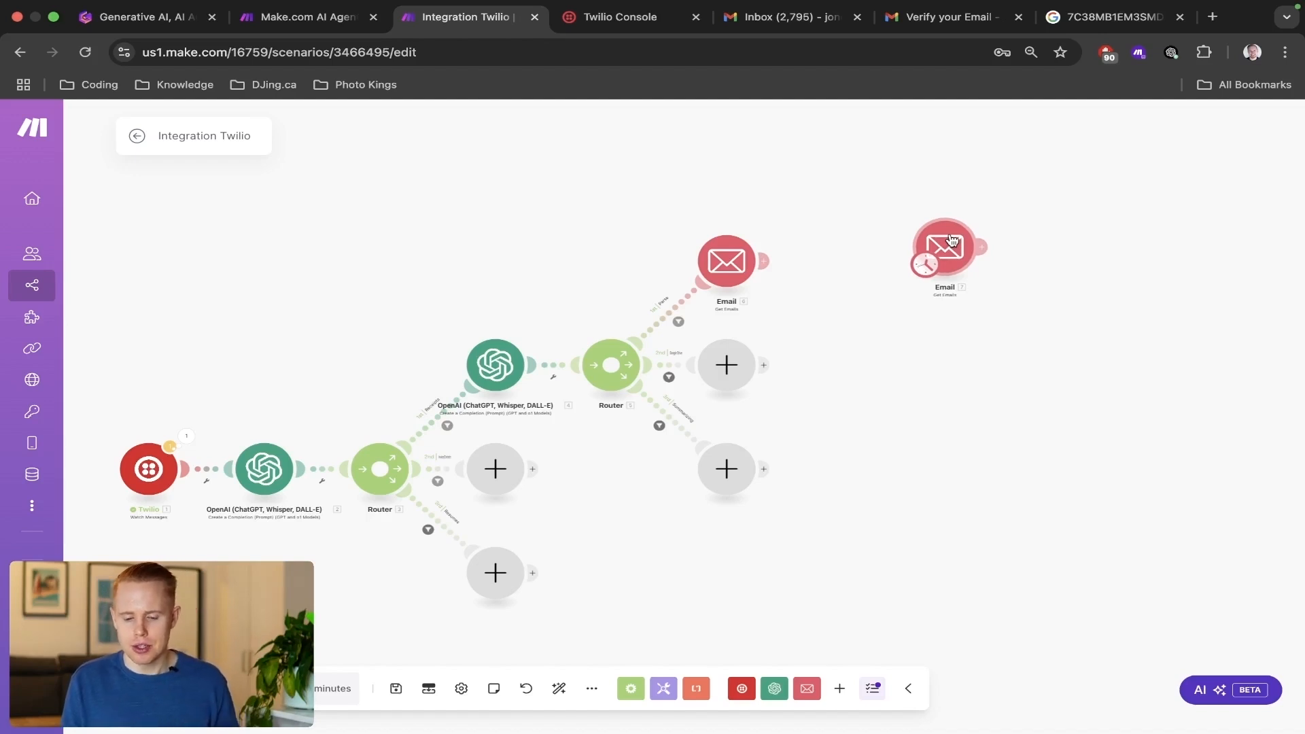
drag(950, 239, 917, 253)
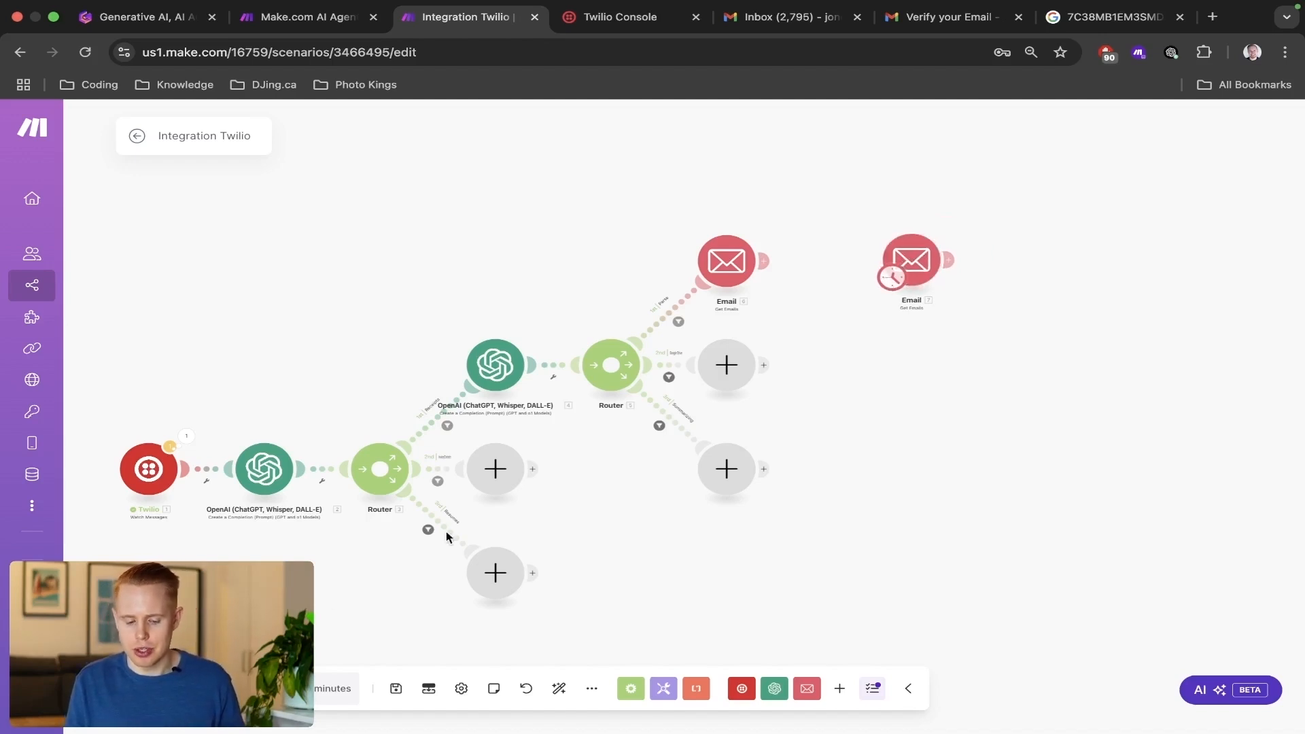
Run the scenario once from the cloned Email module to fetch emails with attachments.
click(153, 689)
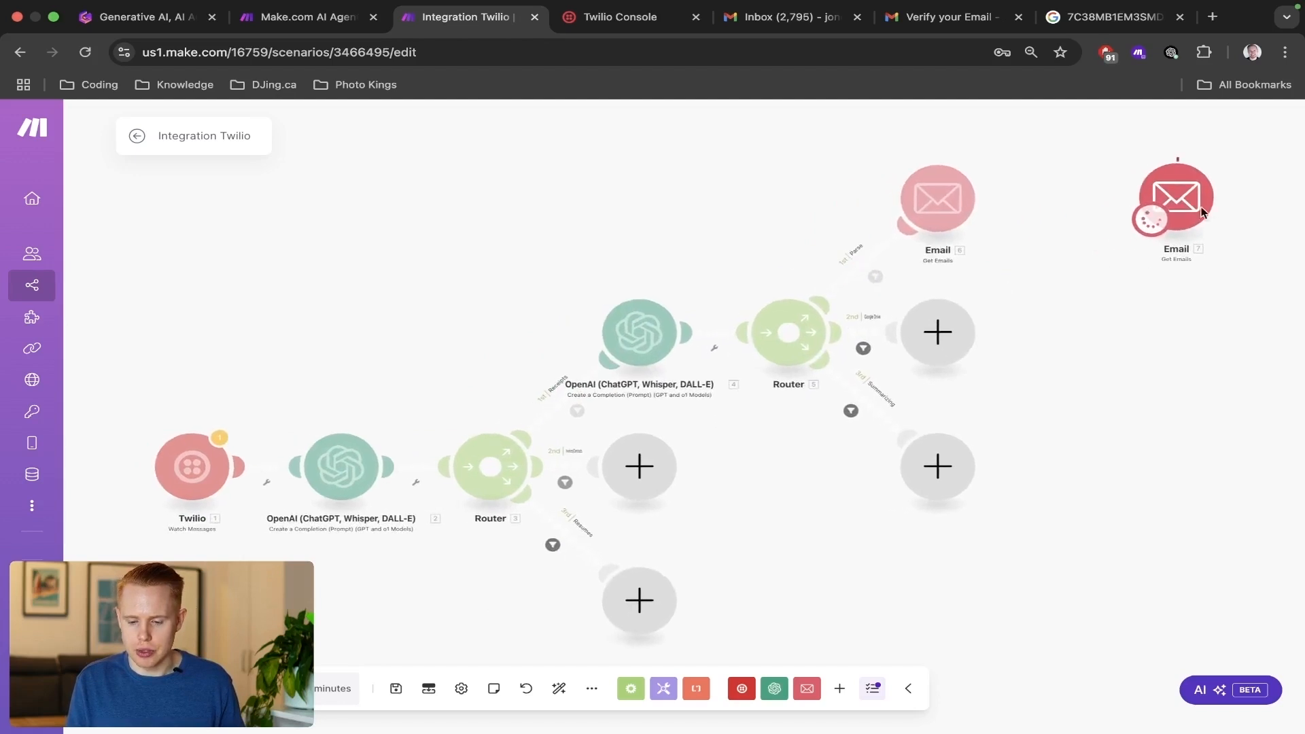
scroll(1123, 349, down, 5)
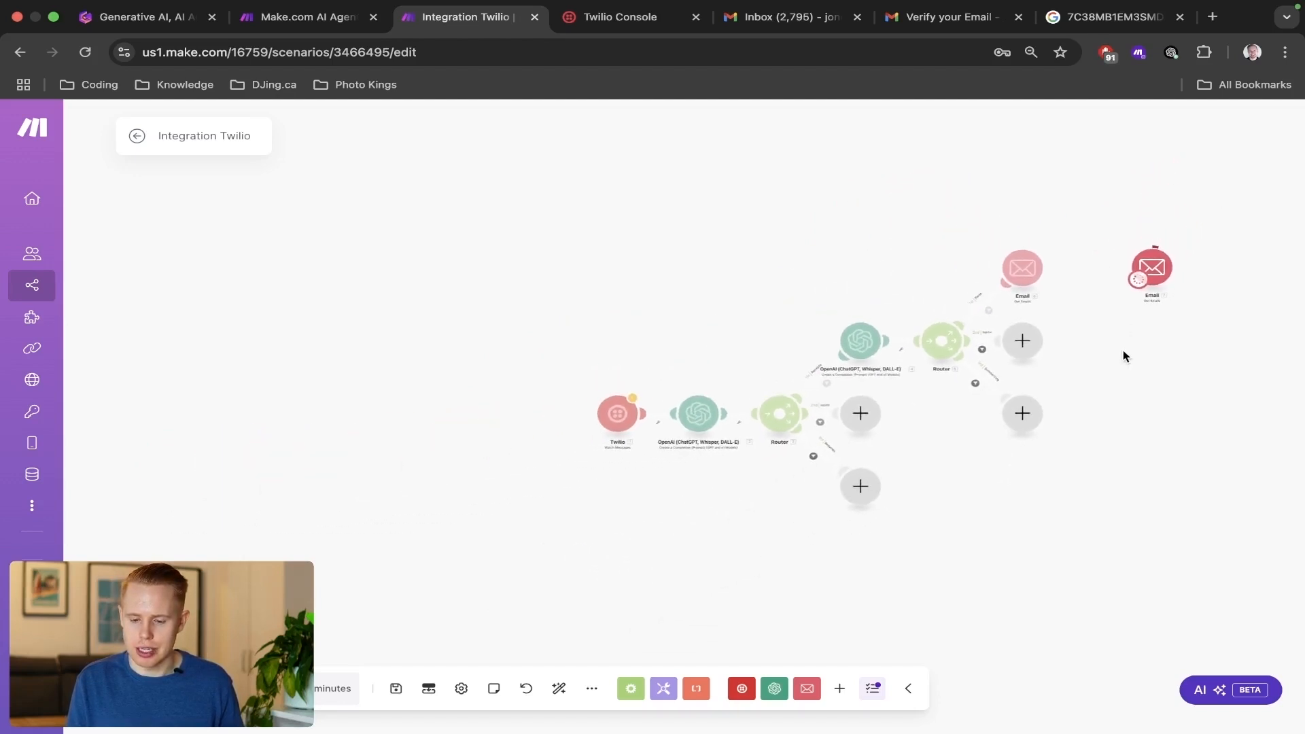
drag(1123, 350, 742, 370)
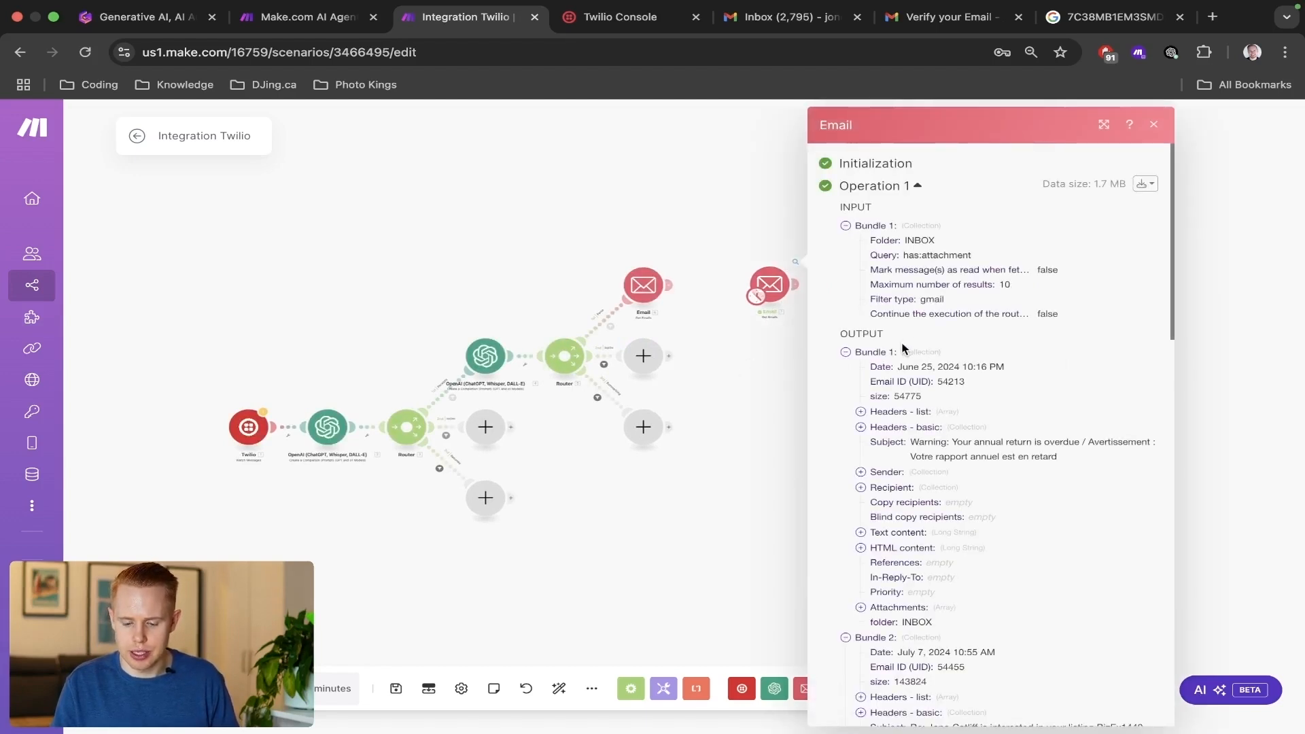
click(696, 377)
drag(928, 370, 802, 423)
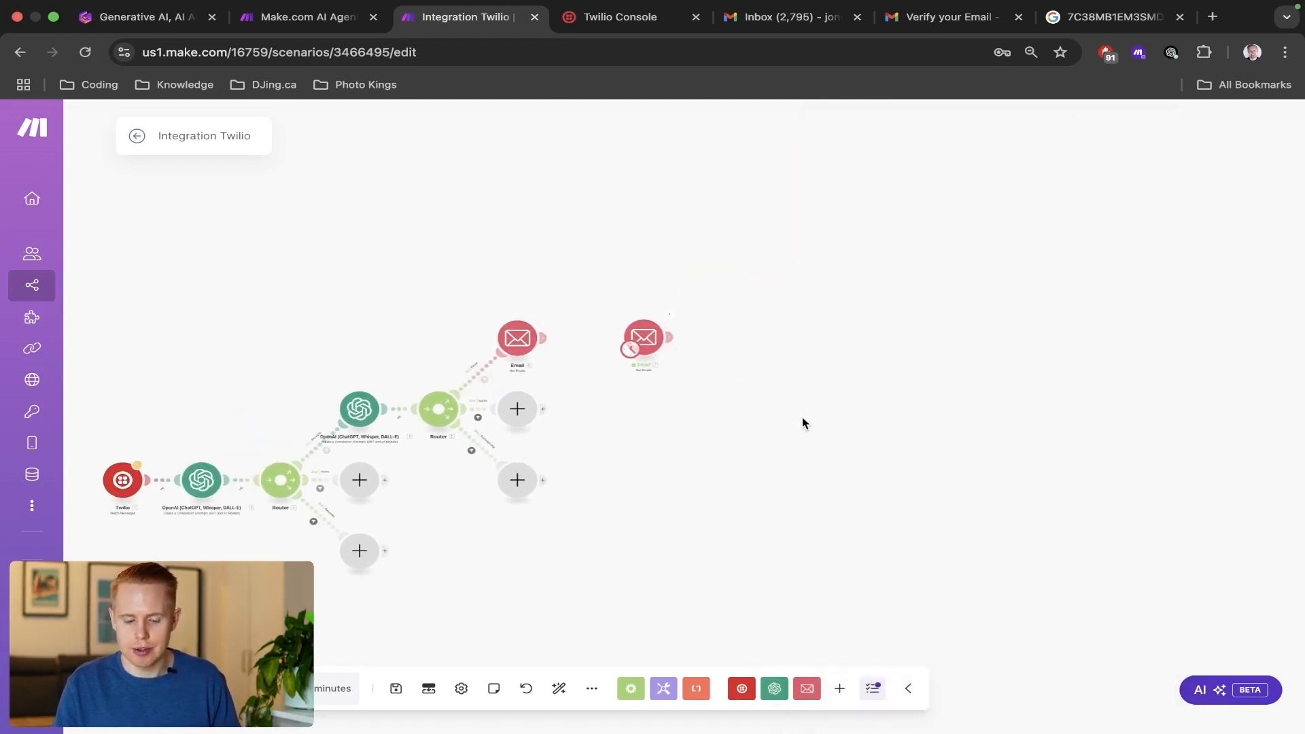
Examine the cloned Email module's output, checking the second bundle's attachment for its file name, MIME type, checksum and file size.
click(670, 314)
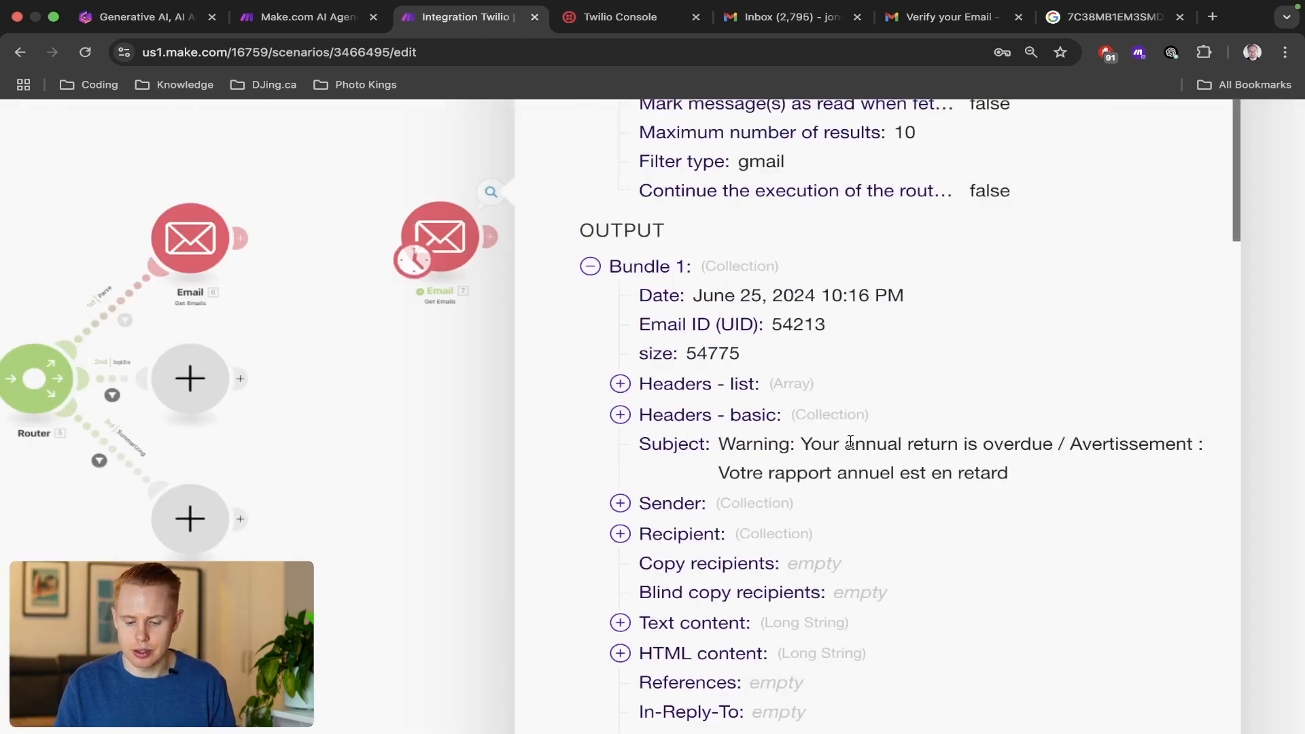
click(590, 266)
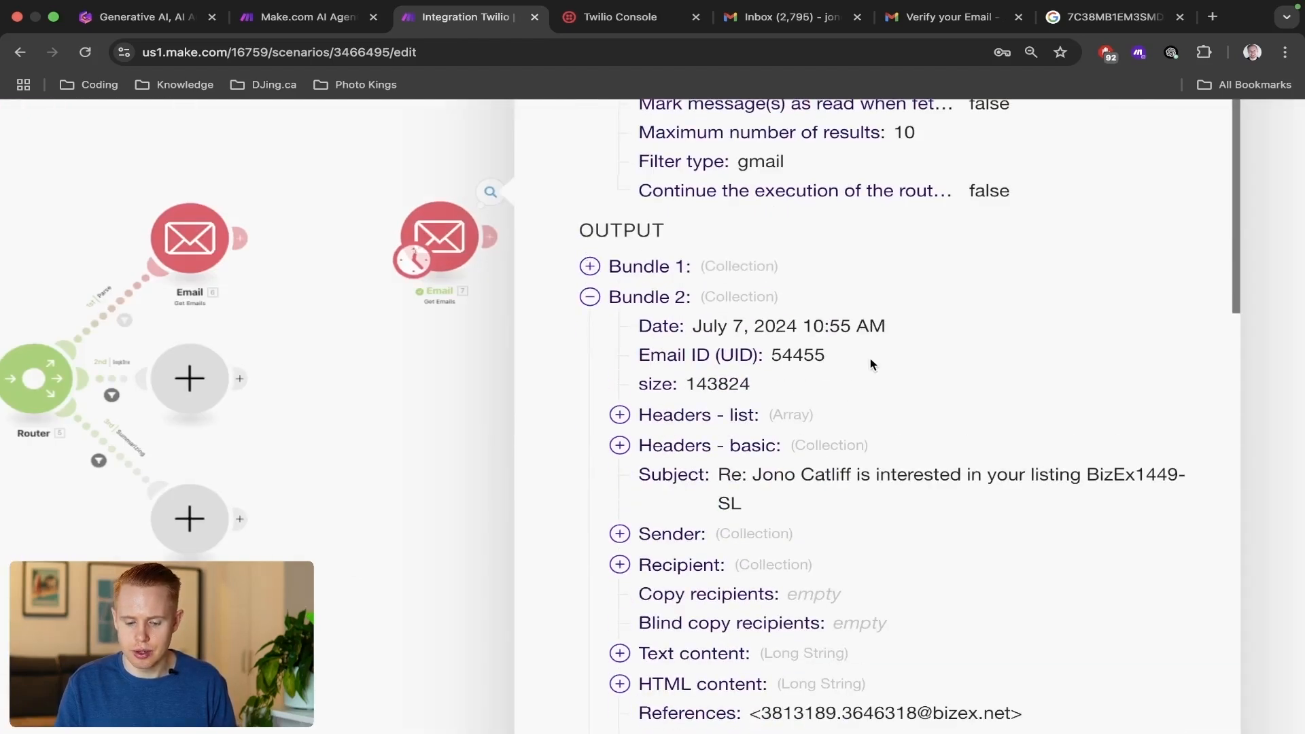
scroll(870, 357, down, 3)
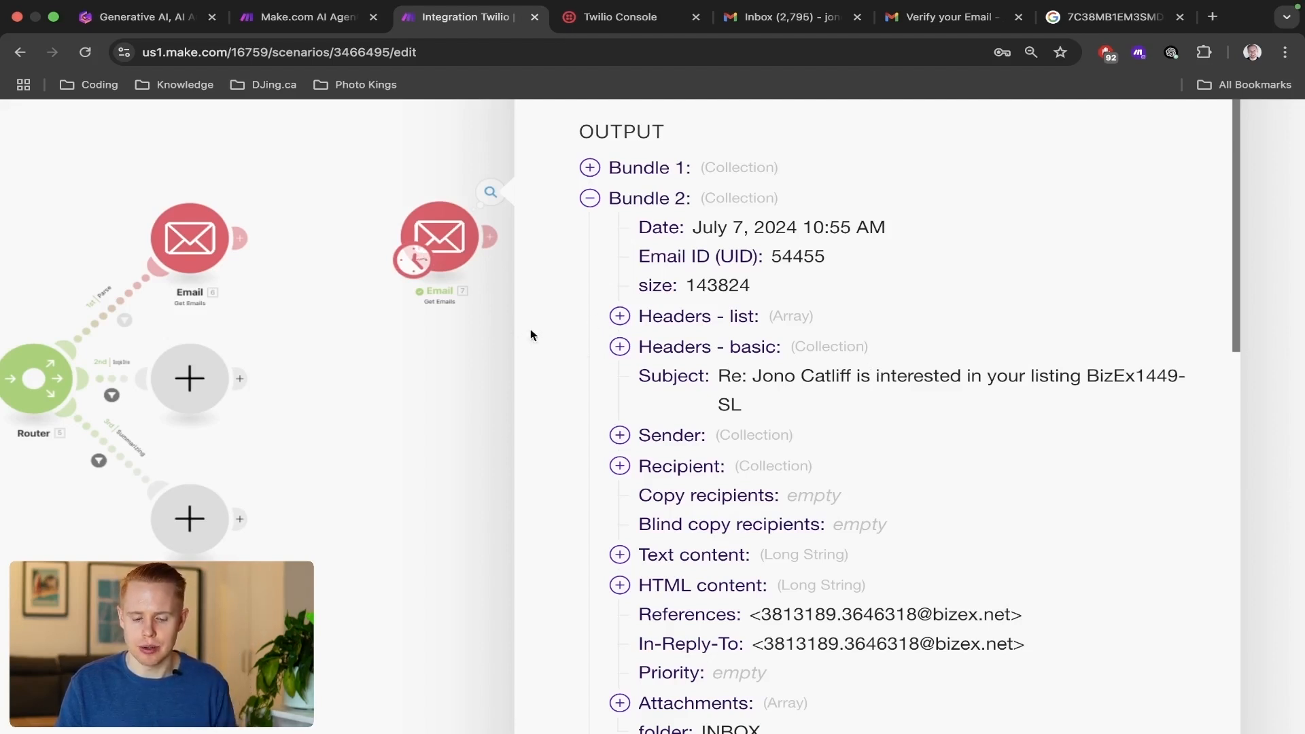
scroll(679, 531, down, 2)
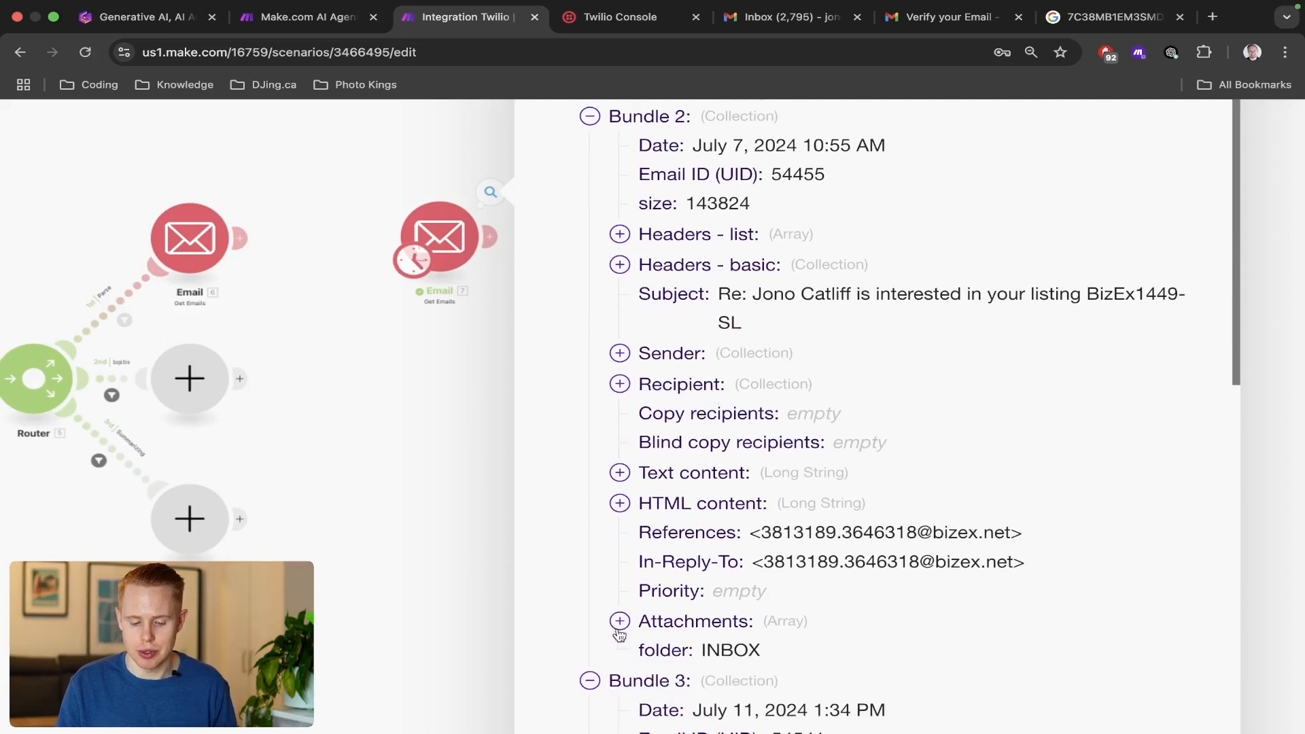
click(617, 623)
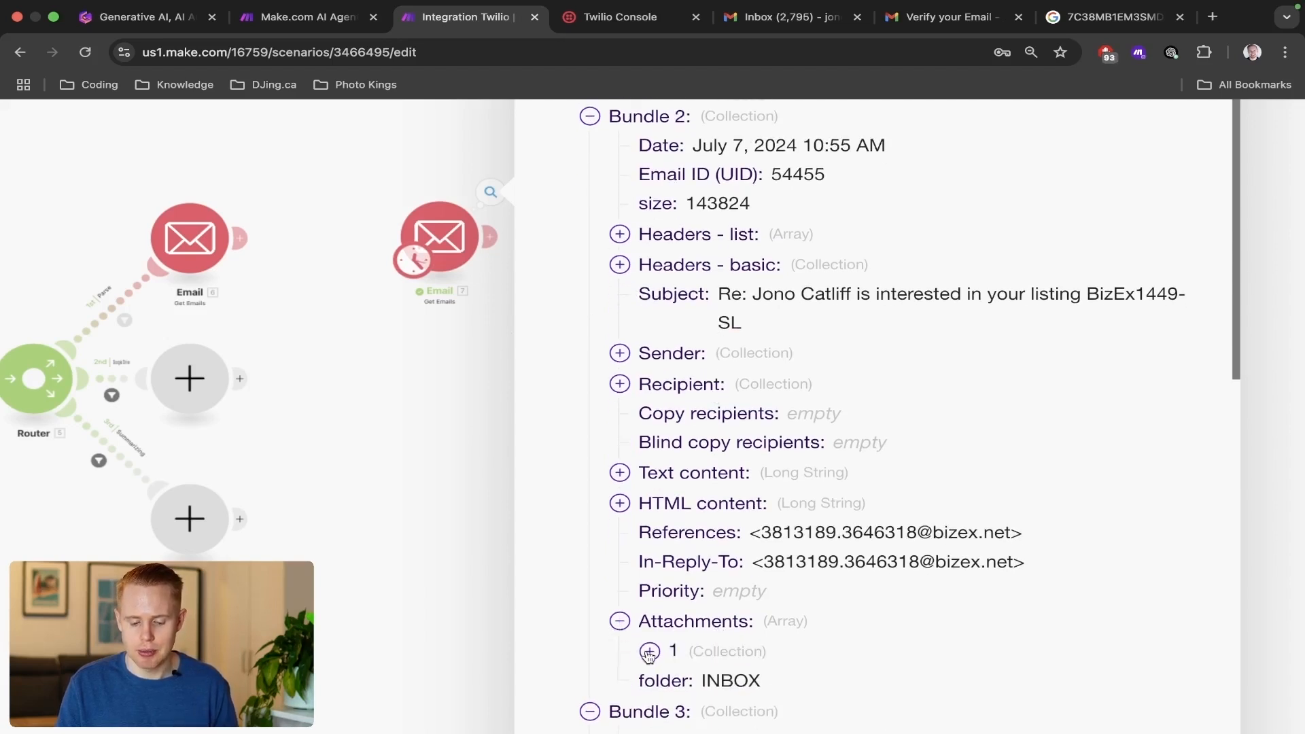
click(649, 651)
scroll(821, 540, down, 4)
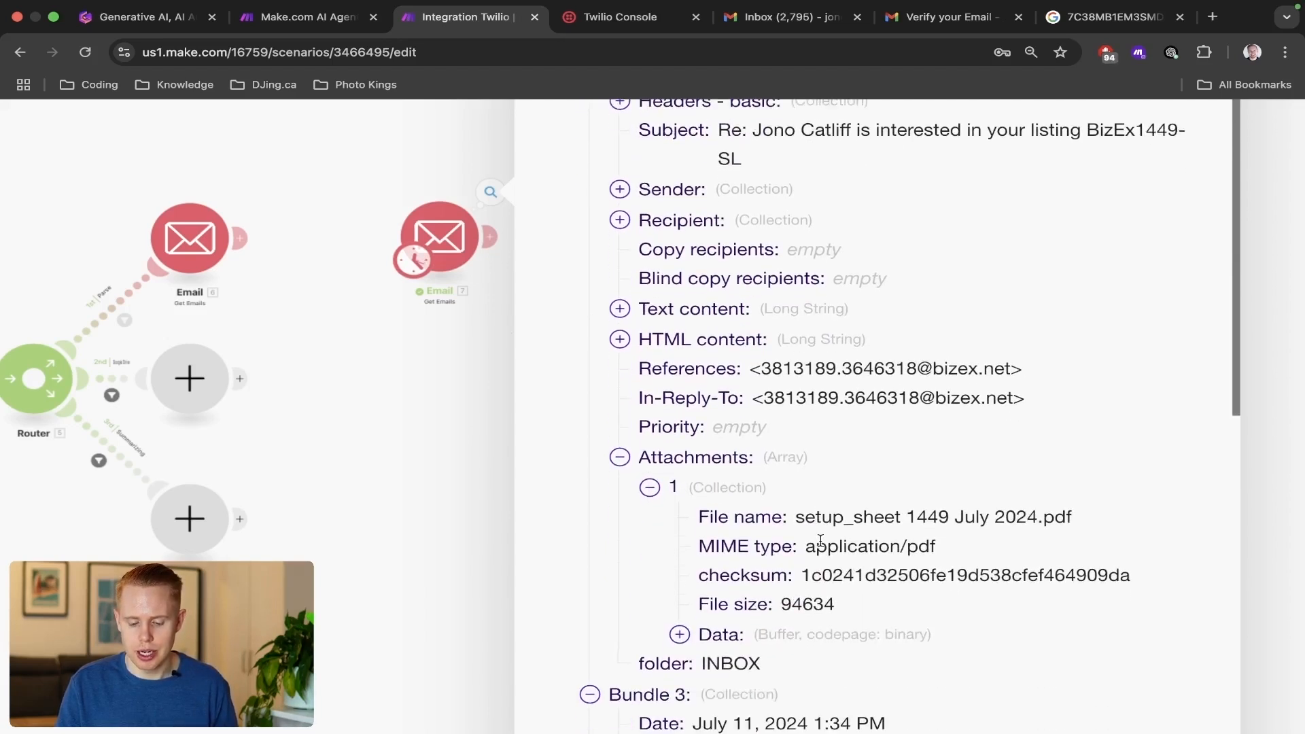
double_click(835, 605)
double_click(858, 577)
double_click(874, 548)
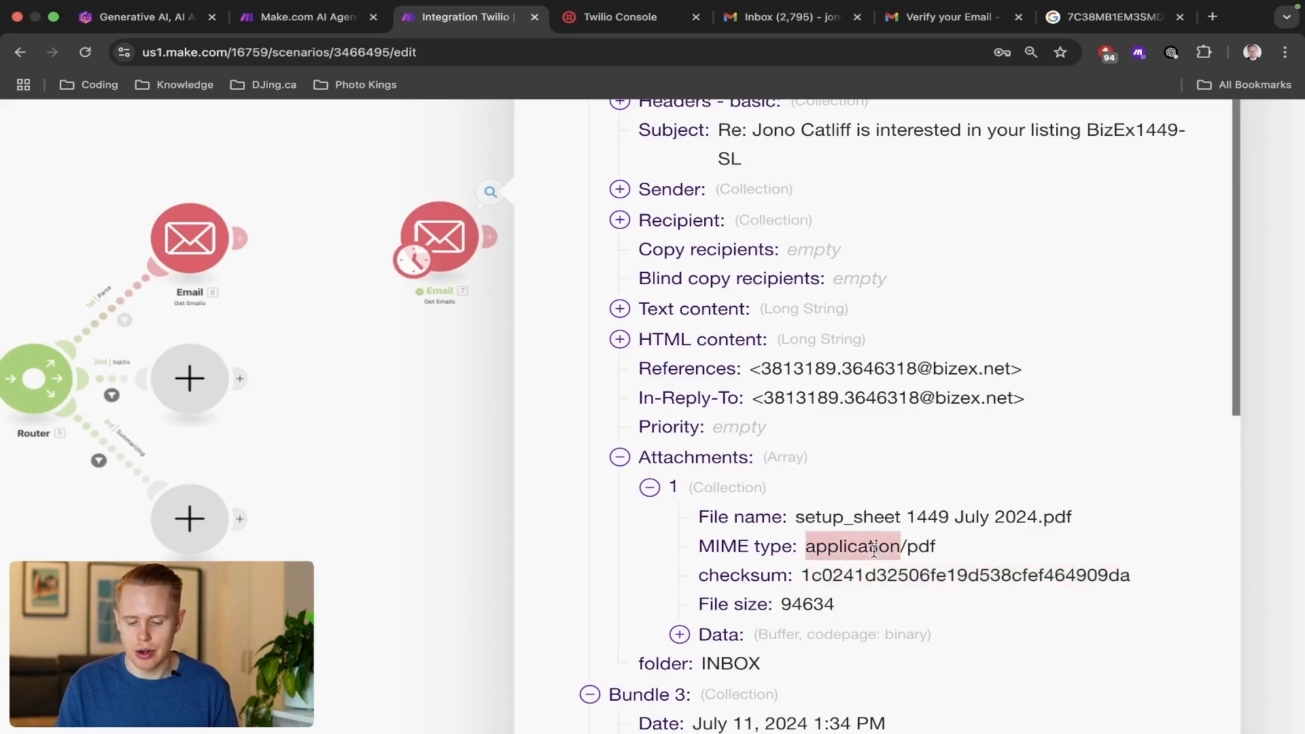
click(832, 516)
triple_click(833, 517)
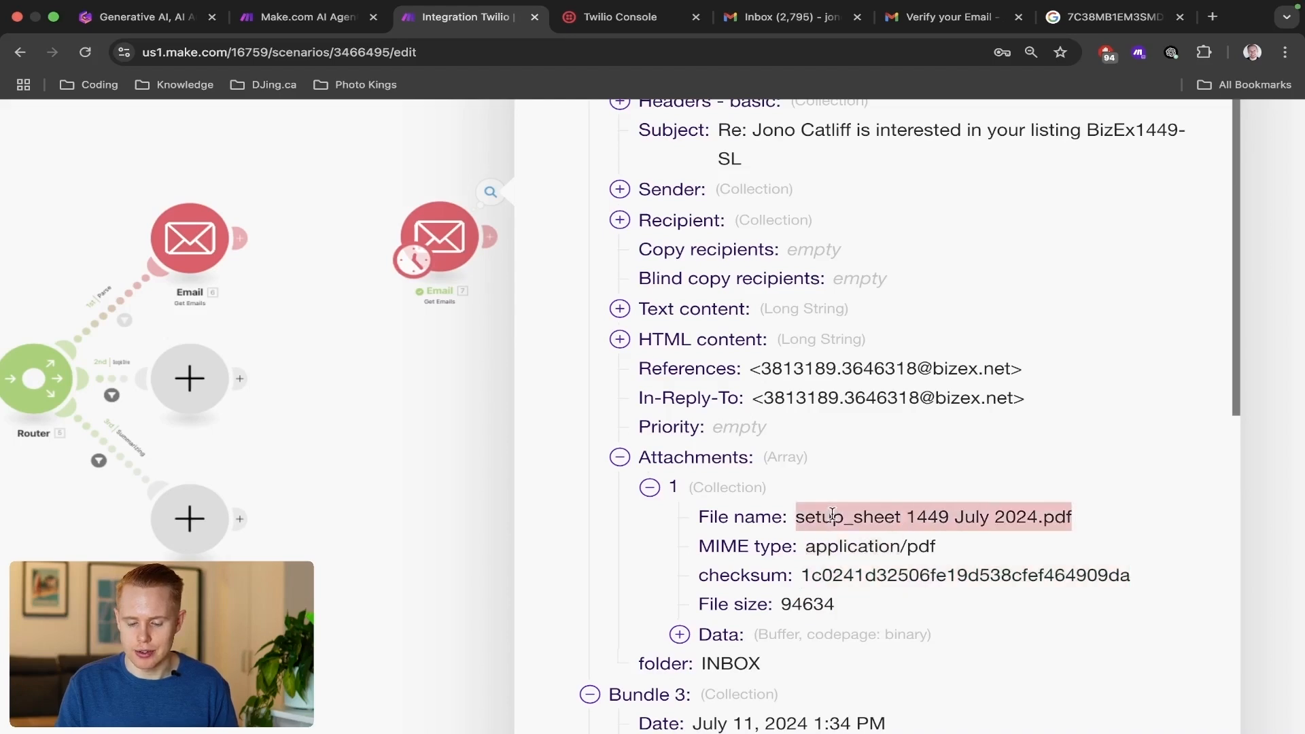
Add a PDF.co Convert from PDF module after the cloned Email module.
click(484, 408)
click(489, 236)
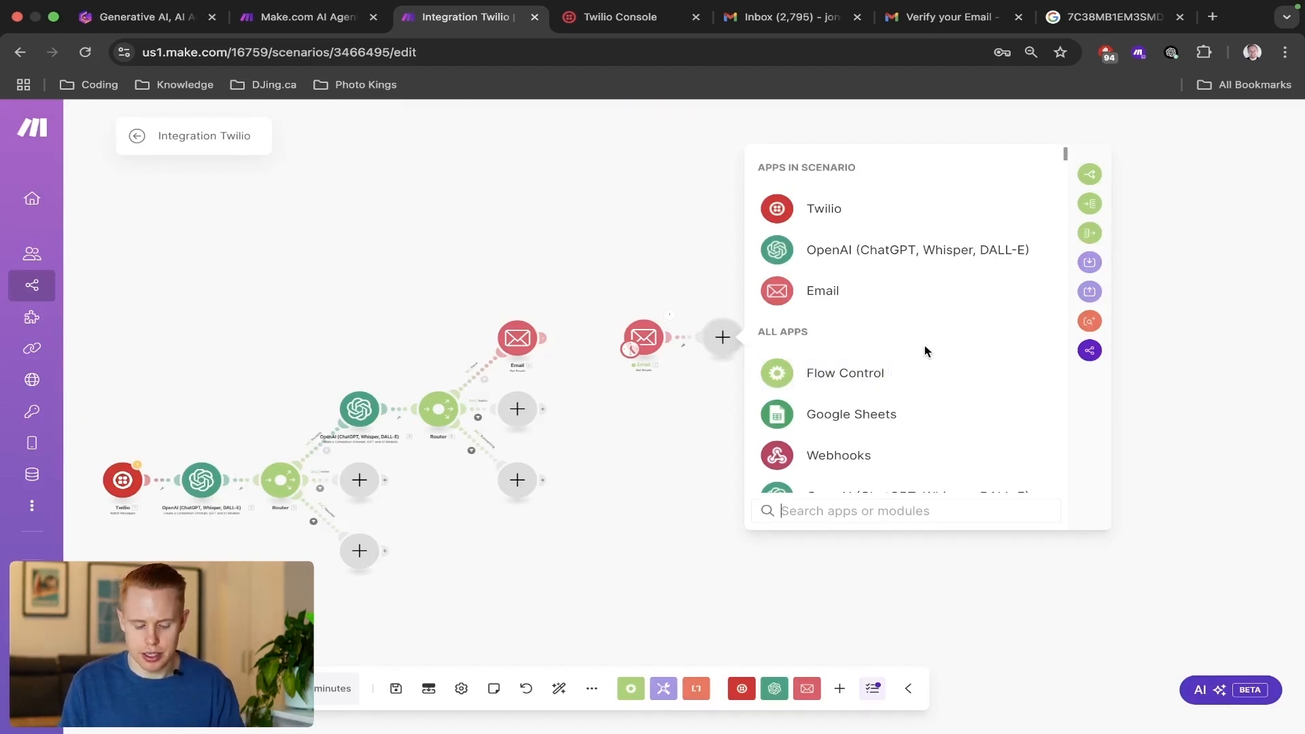
text(pdf)
click(892, 171)
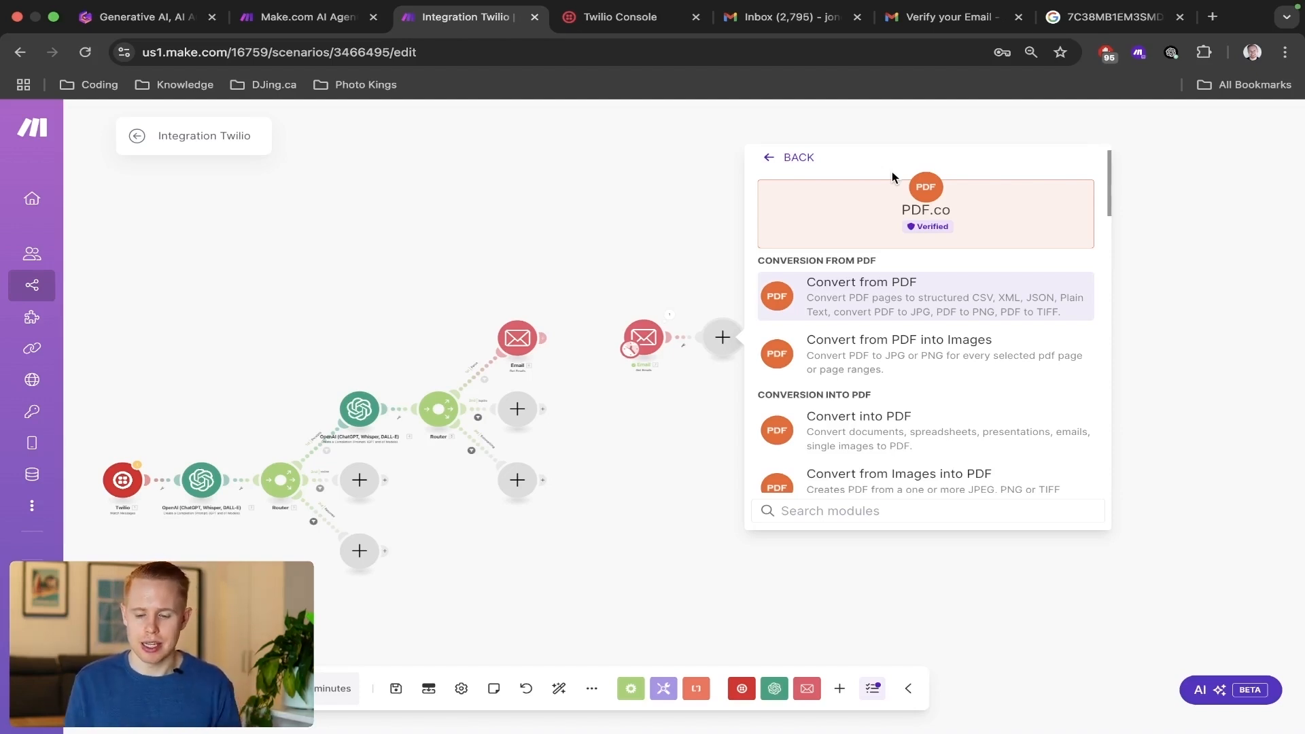
click(920, 297)
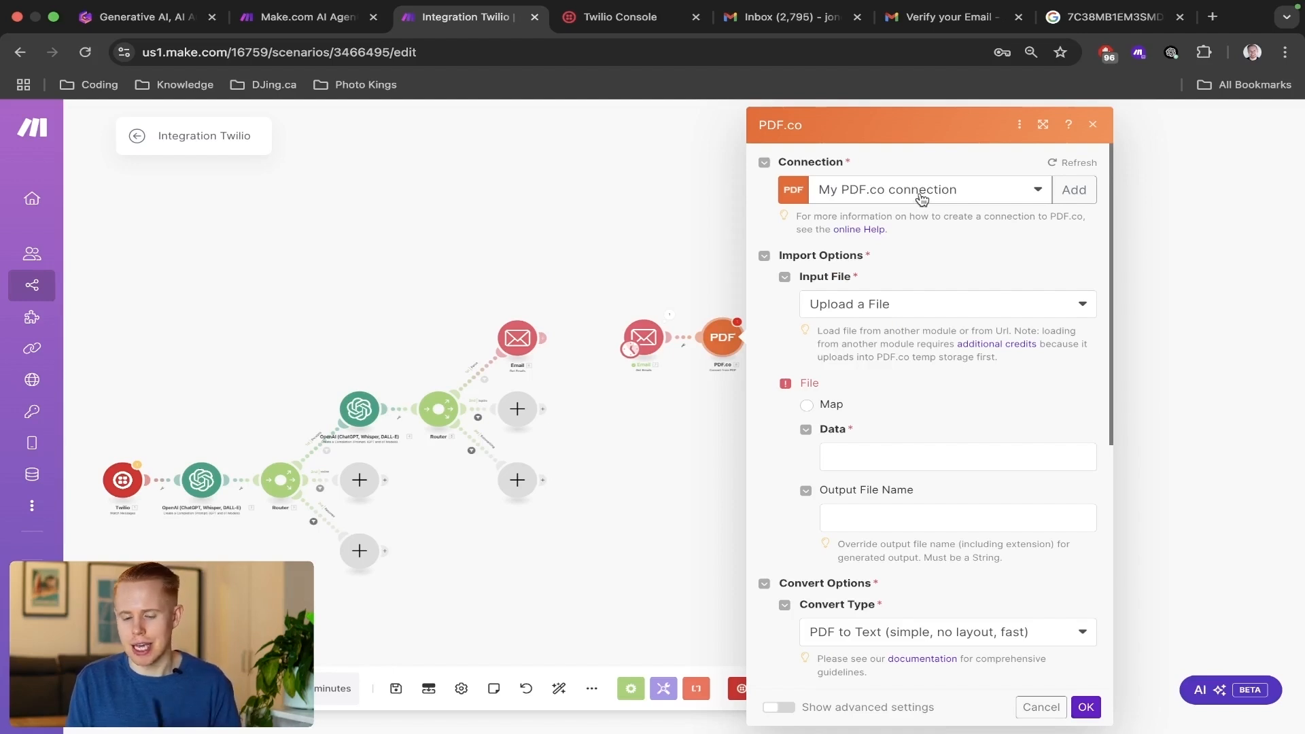
Set the PDF.co module's input file to Upload a File and choose Map as the file source.
click(917, 311)
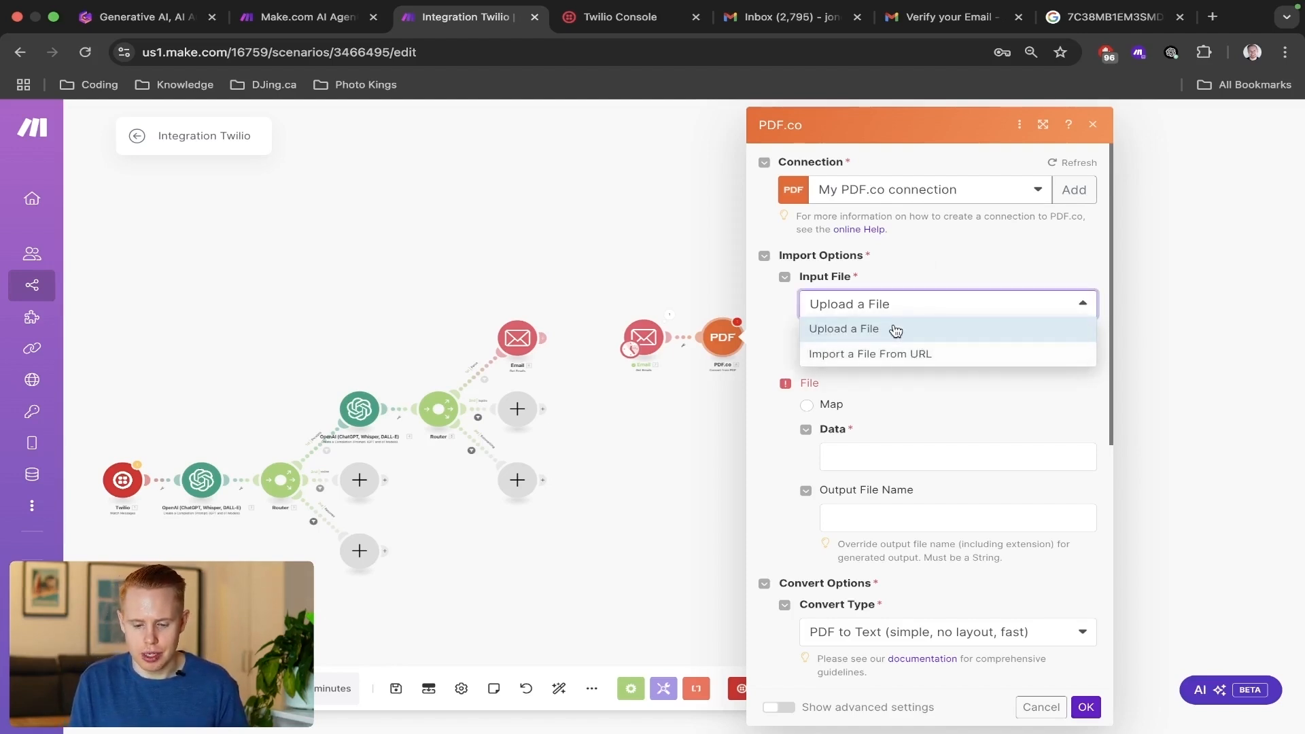
click(896, 331)
click(807, 406)
Find the attachments in the cloned Email module's items and map their Data into the PDF.co file's Data field.
scroll(910, 415, down, 2)
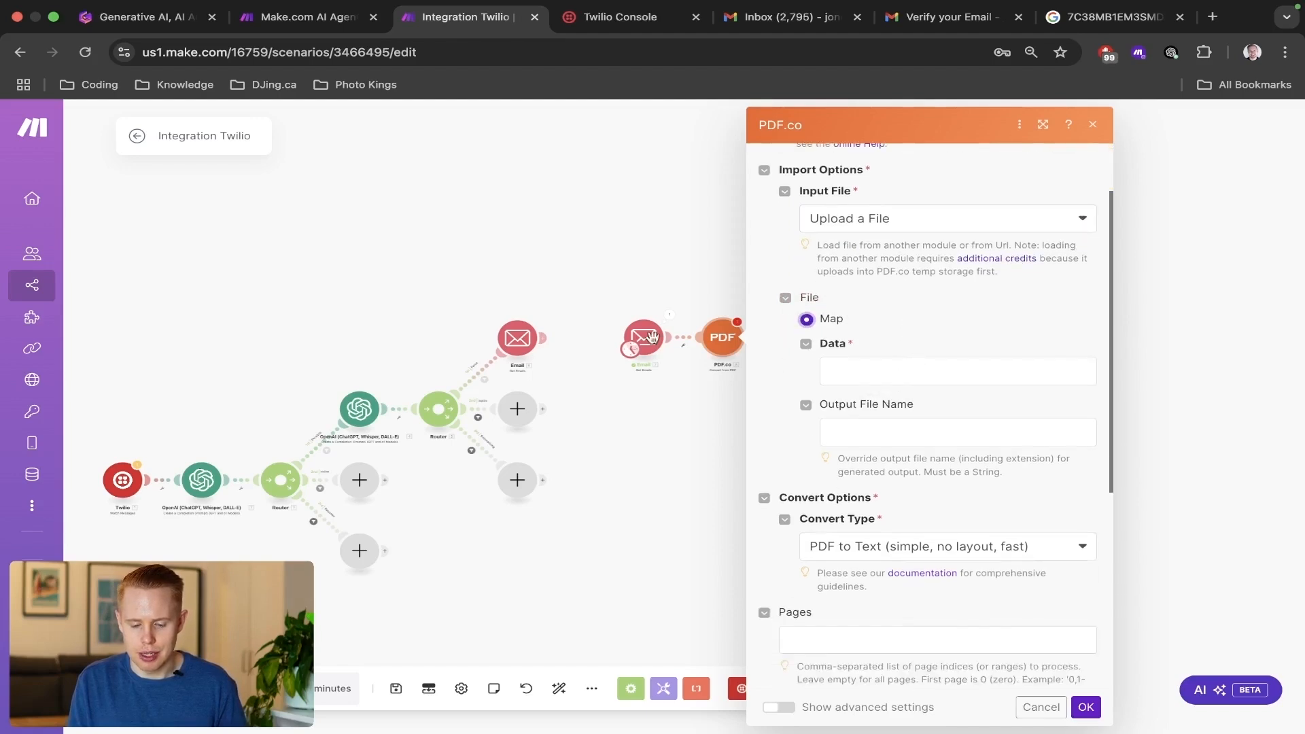
click(915, 373)
scroll(743, 411, down, 10)
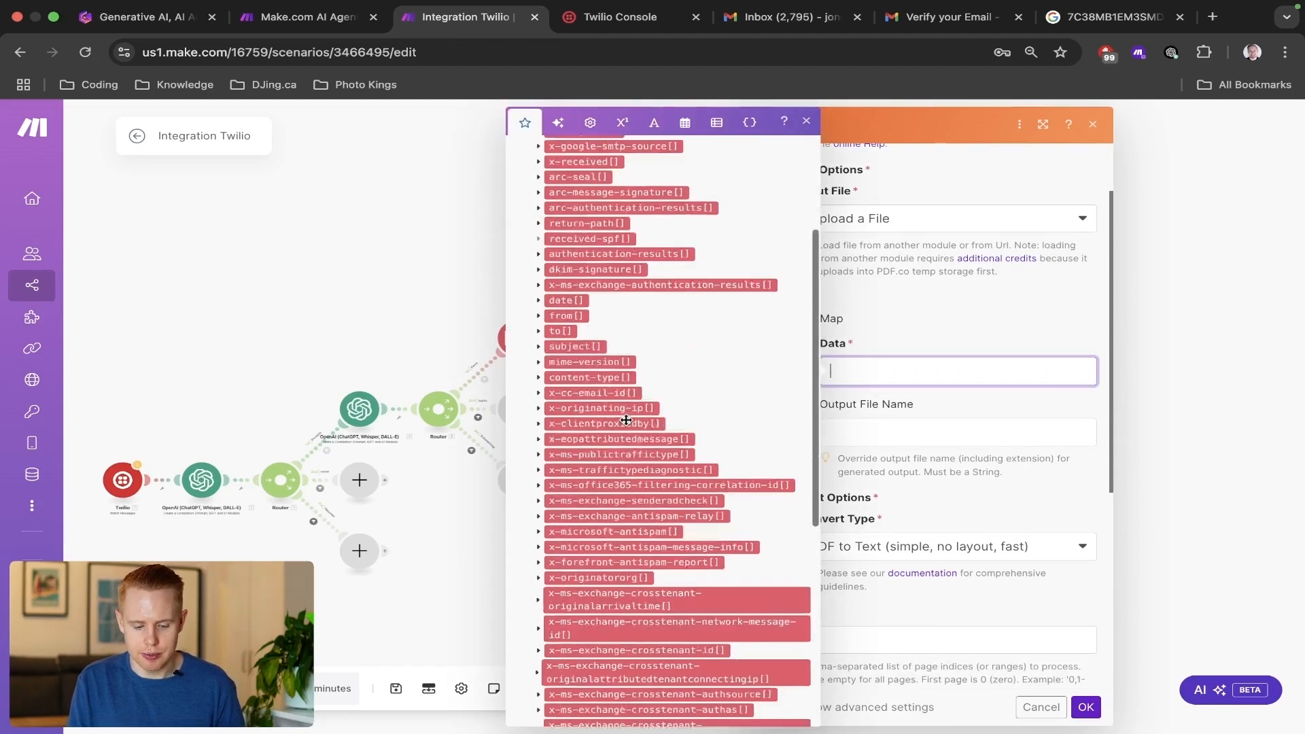
drag(610, 457, 907, 376)
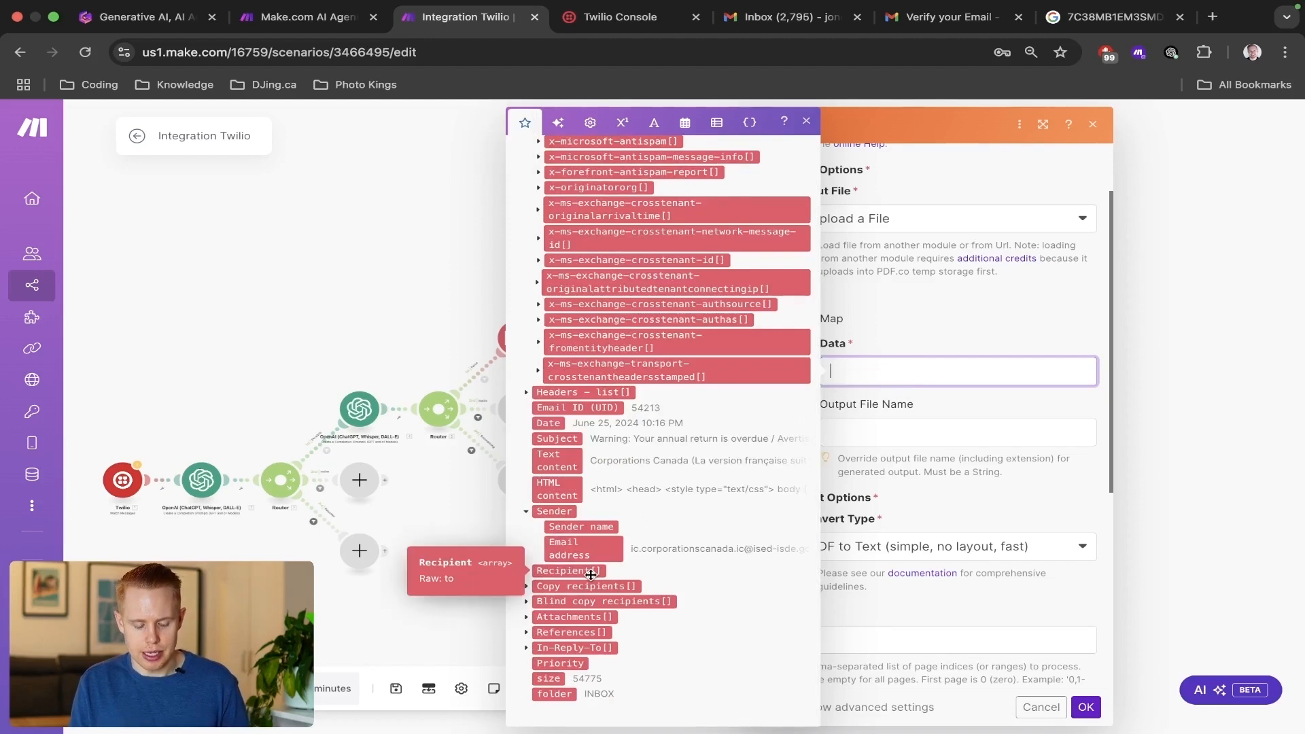
scroll(620, 474, up, 1)
scroll(620, 474, up, 10)
click(666, 156)
text(attachments)
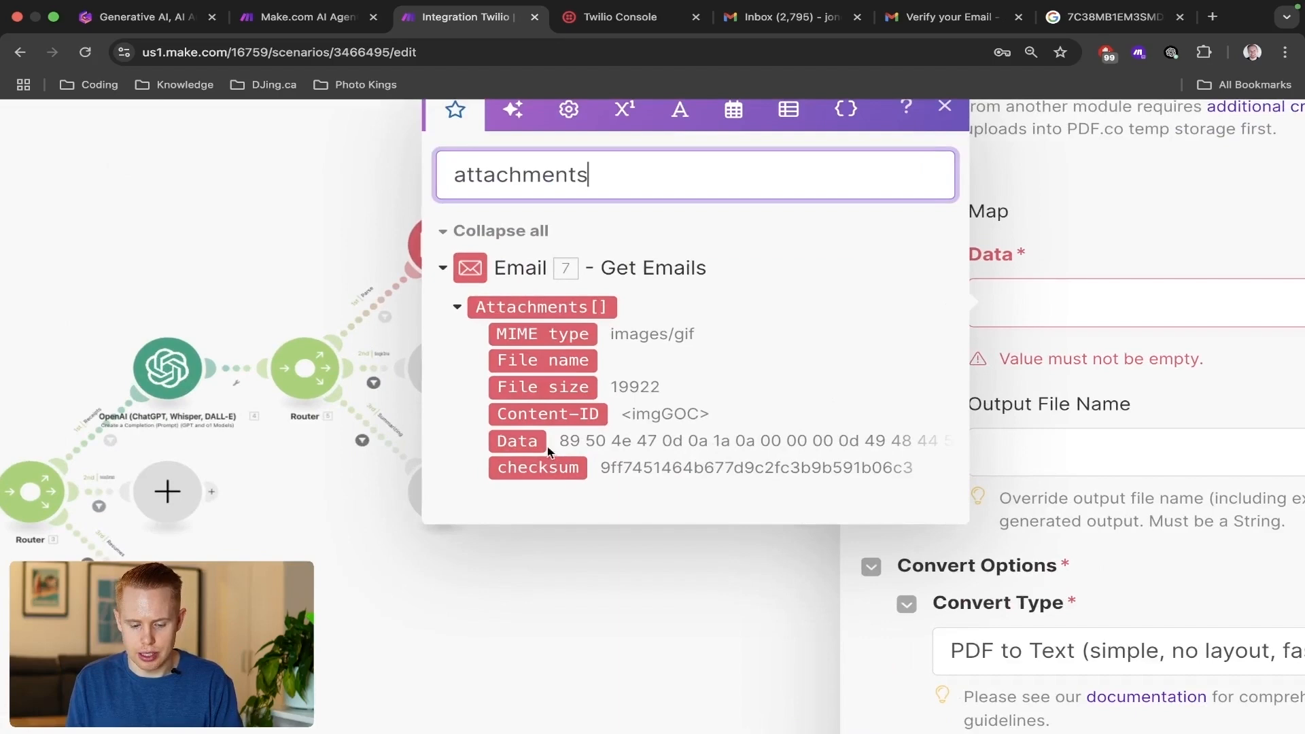
click(570, 450)
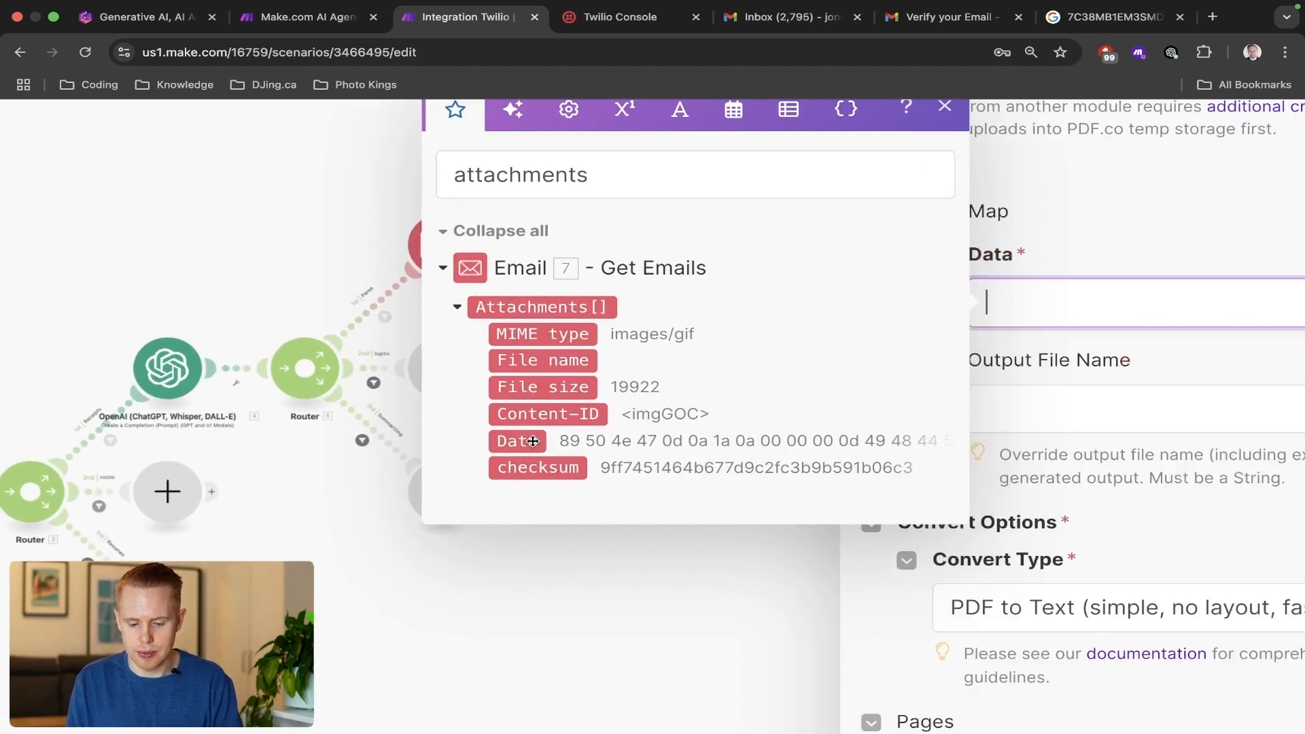
Map the Email attachments' File name into the PDF.co module's Output File Name.
click(1081, 407)
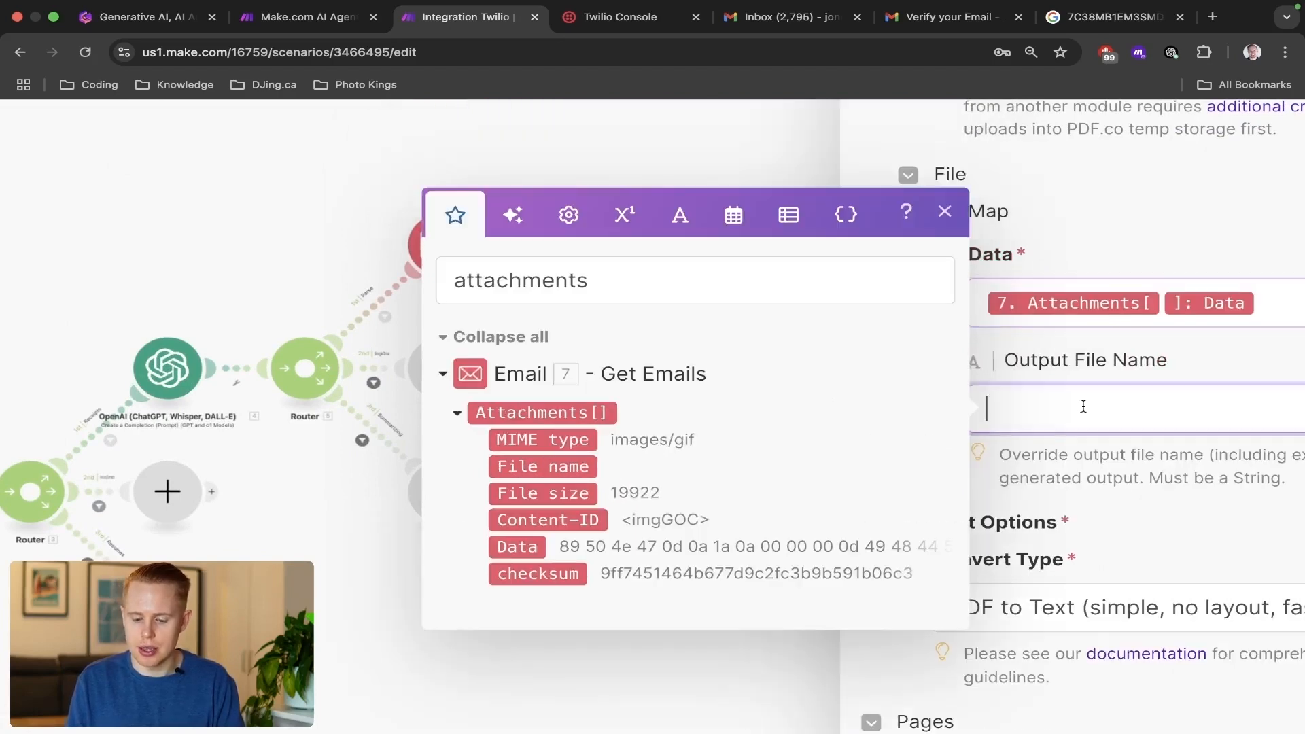
click(561, 475)
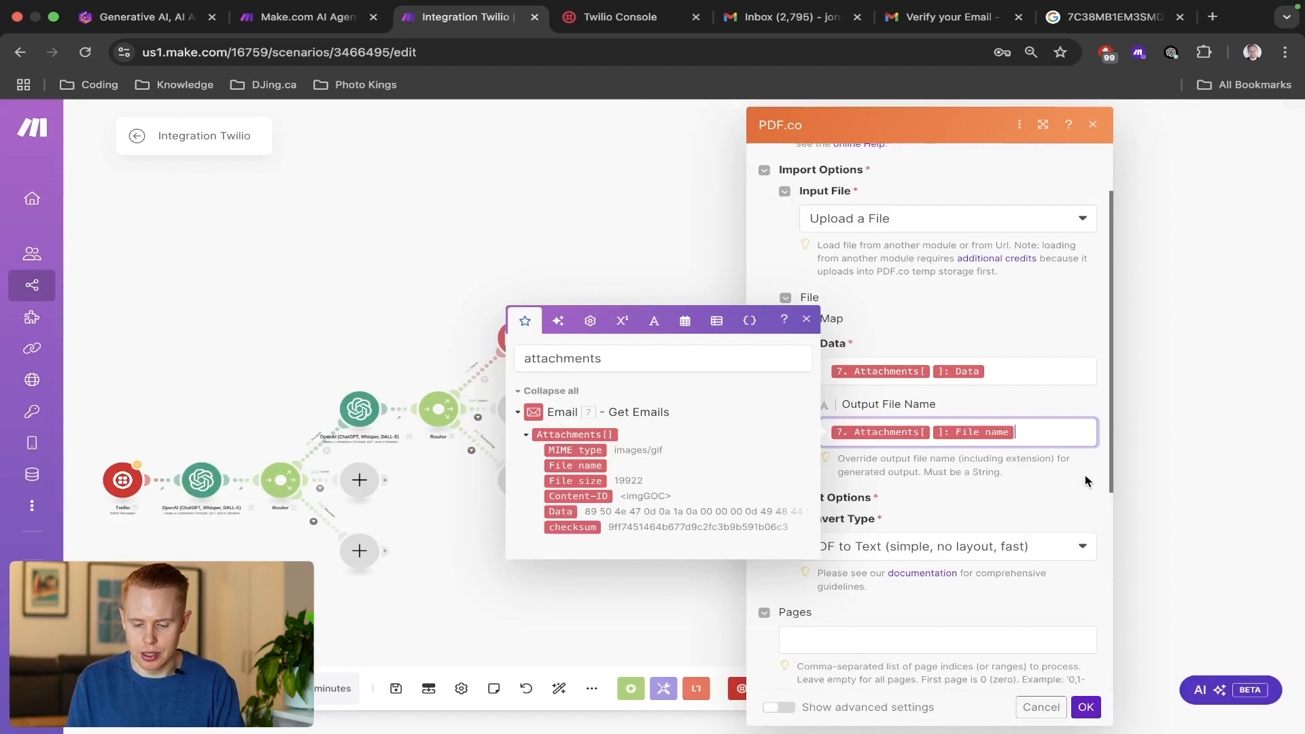
click(1086, 480)
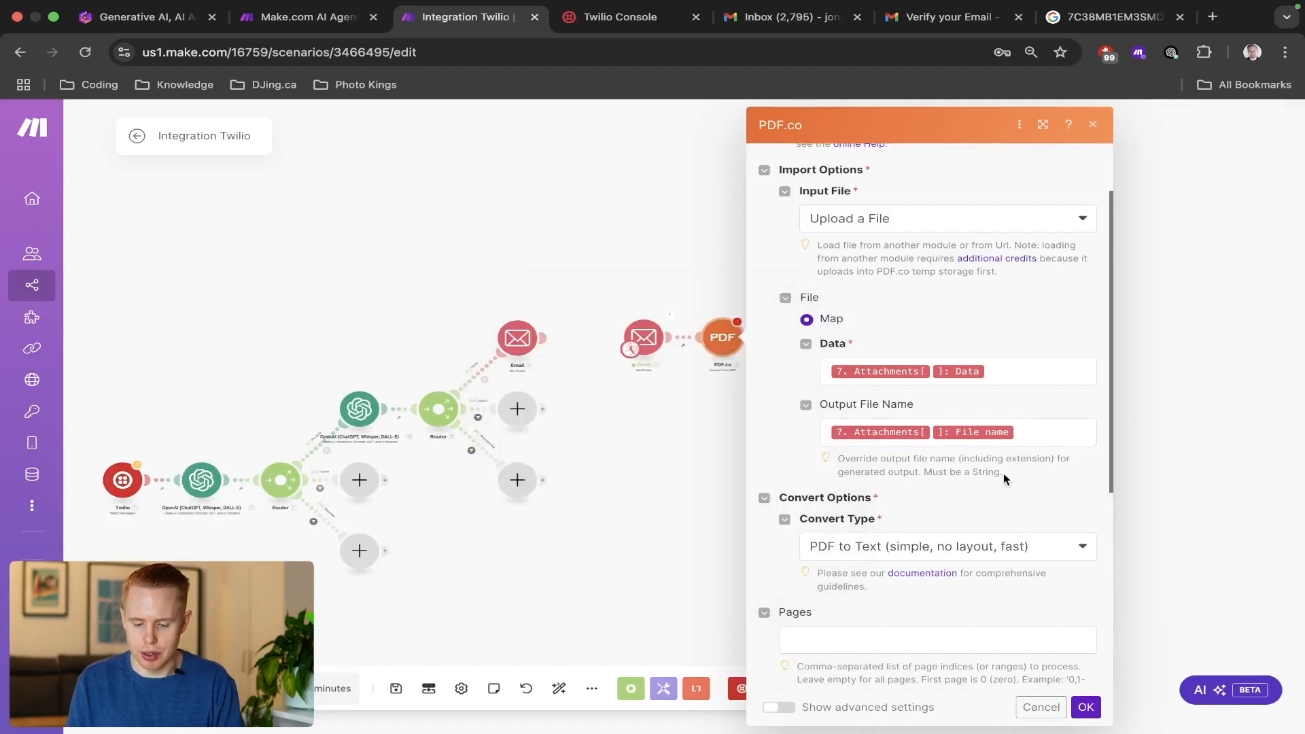
Set the PDF.co convert type to PDF to Text and the export type to JSON Output.
click(1031, 619)
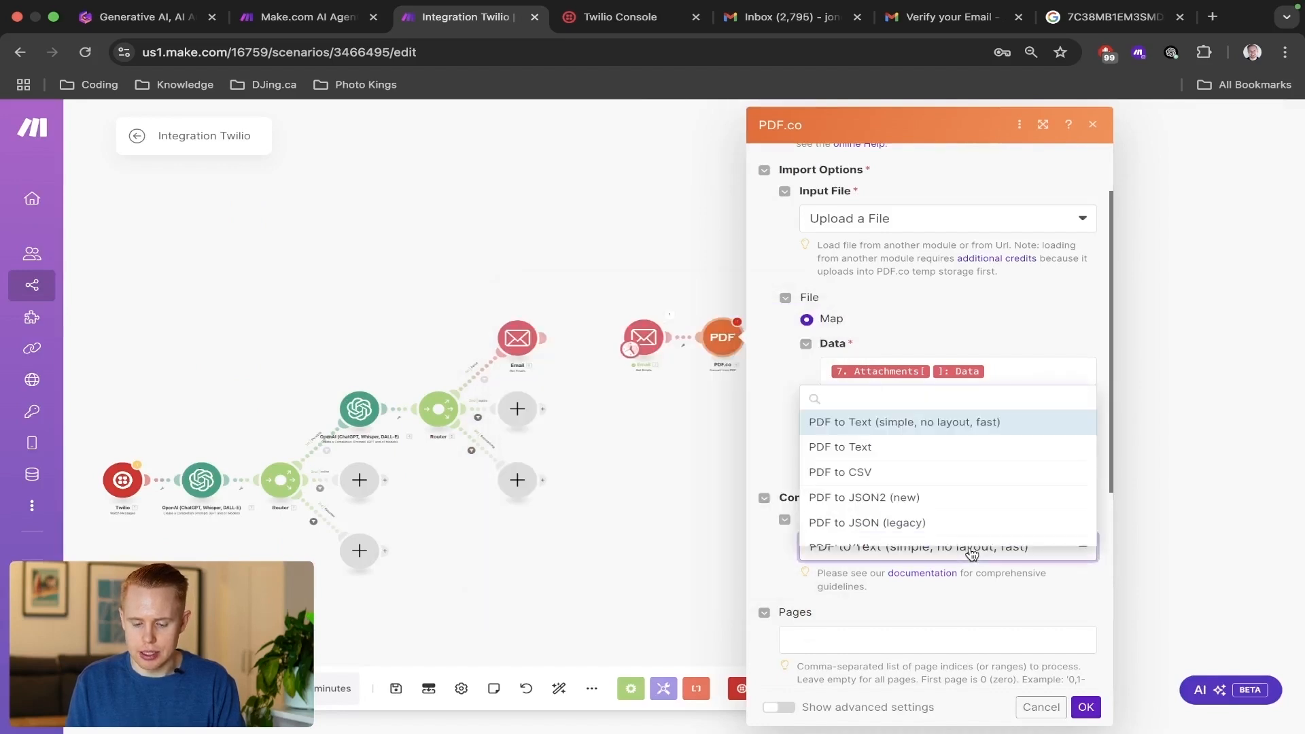
click(873, 450)
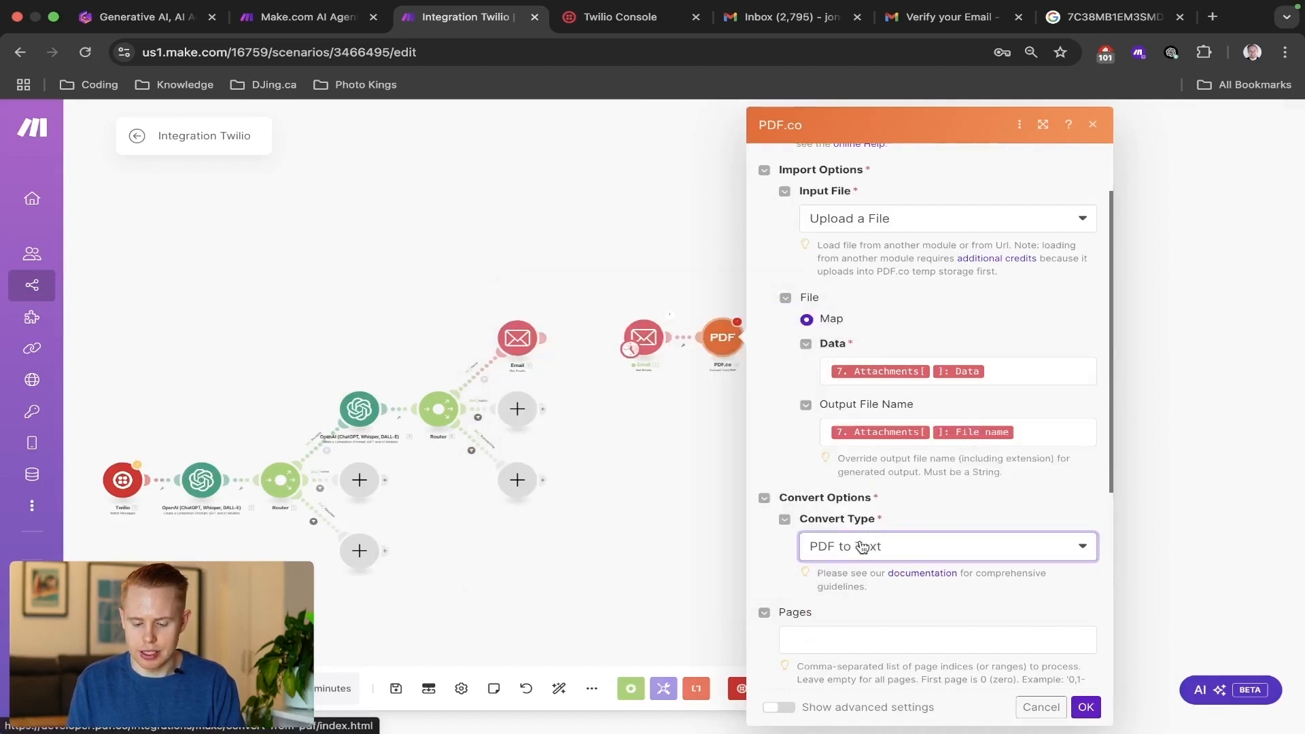
scroll(923, 619, down, 5)
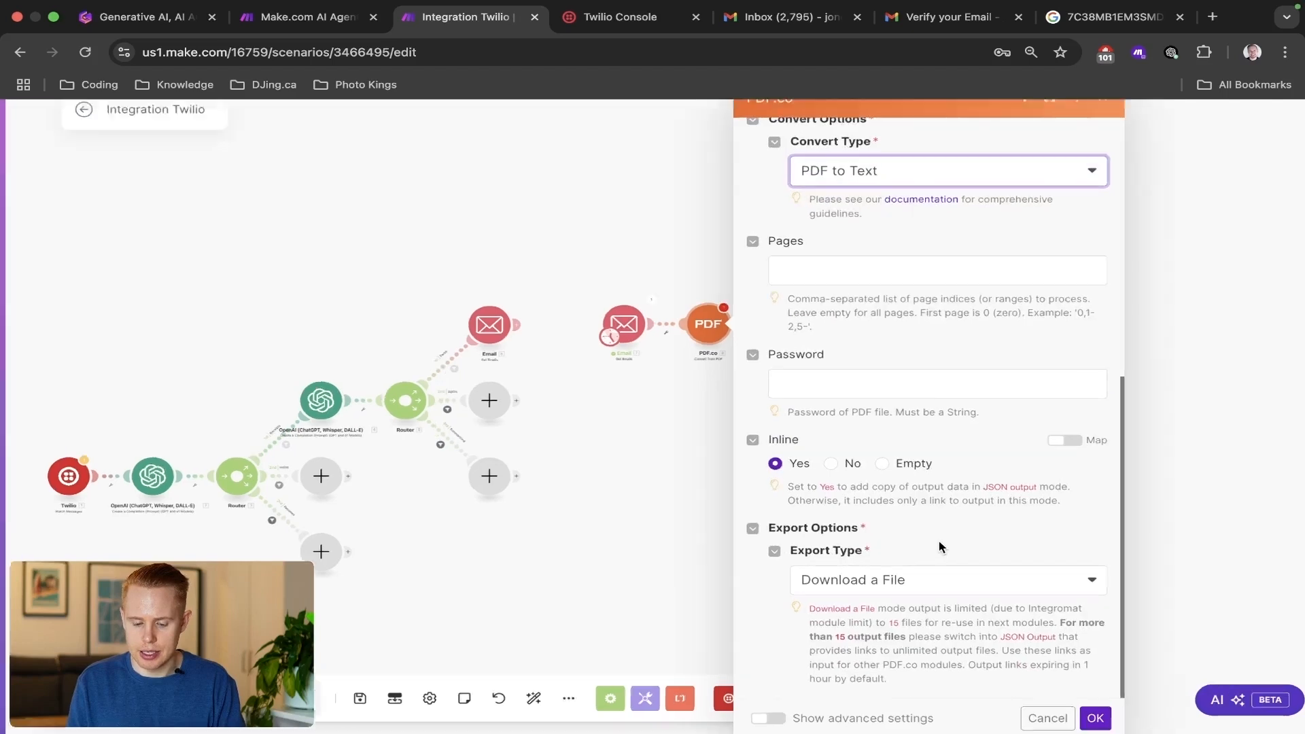
click(923, 588)
click(924, 603)
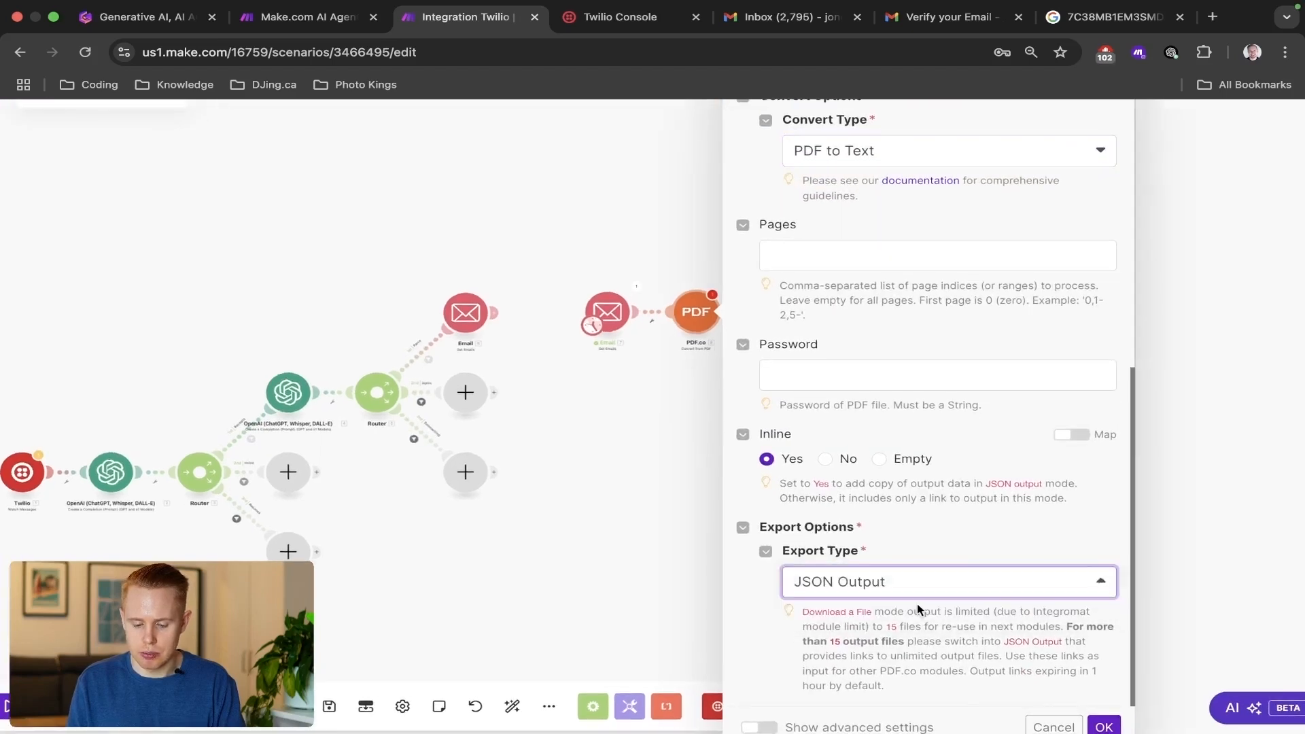
scroll(875, 586, down, 1)
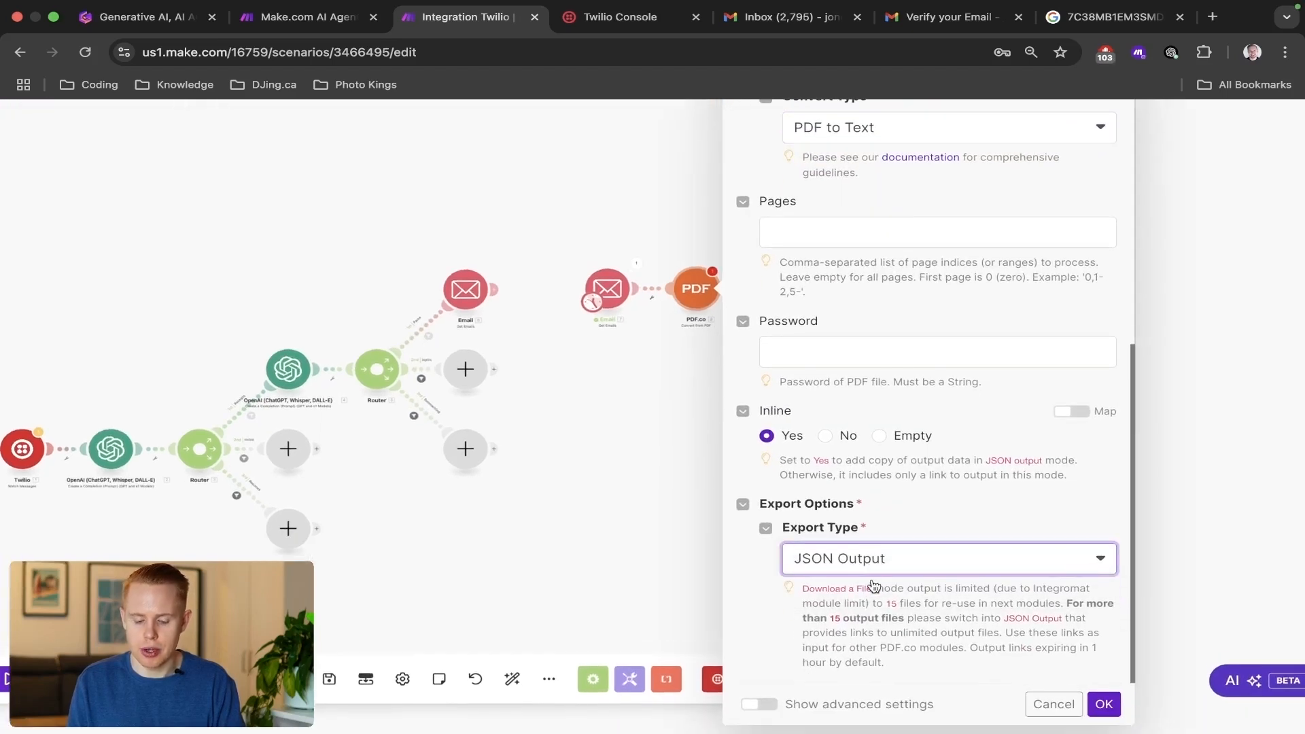
click(821, 566)
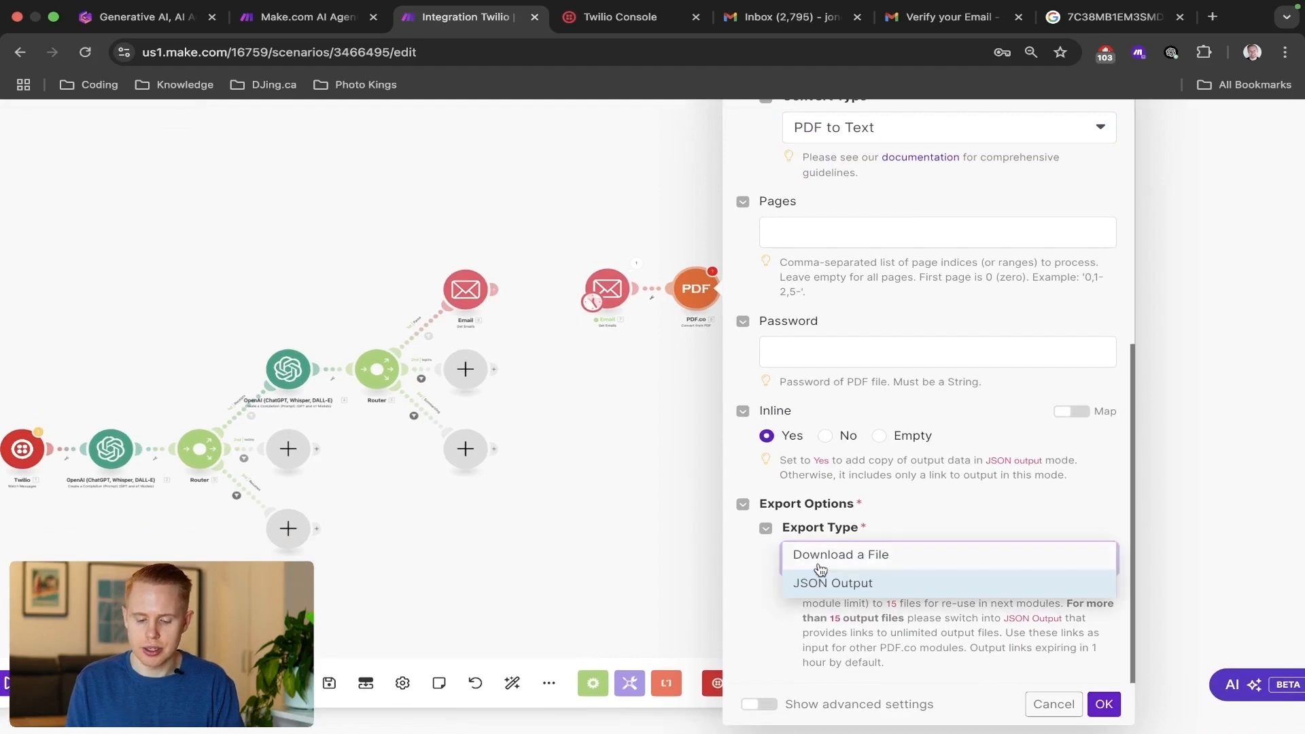
click(960, 490)
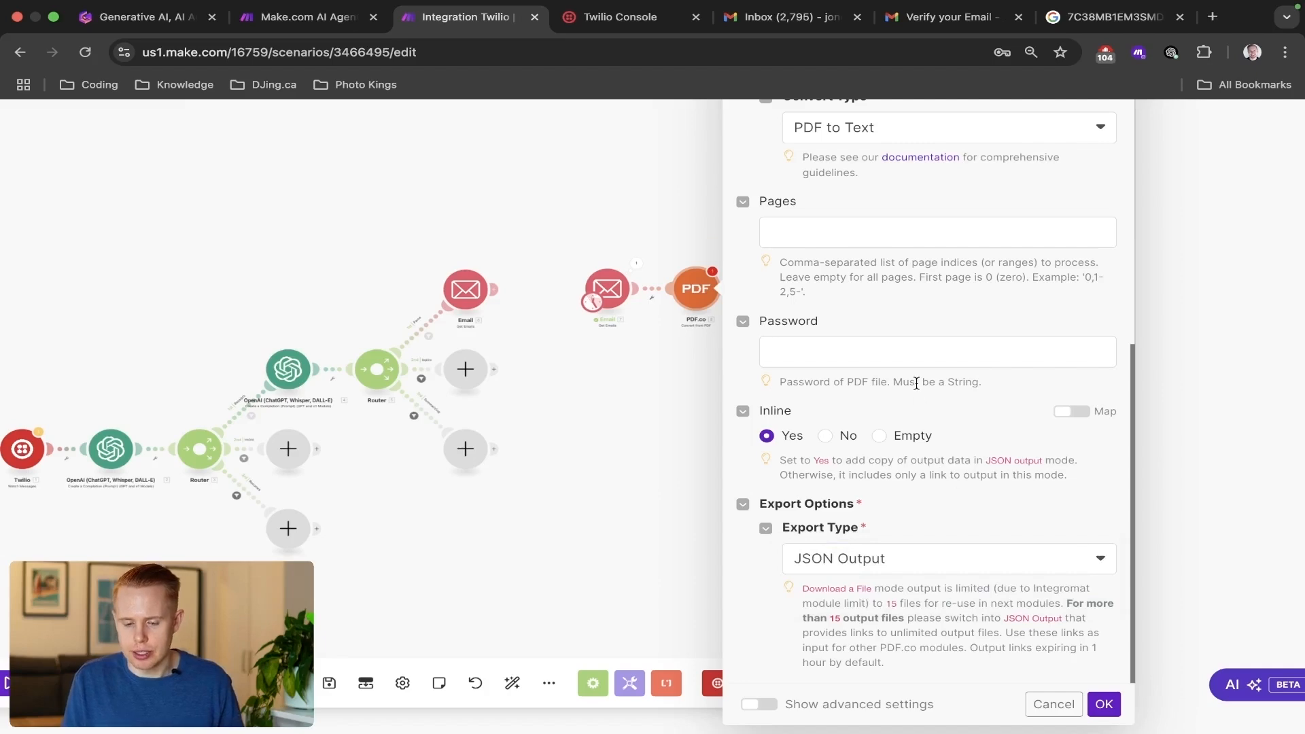
Examine the Email module's mappable items offered for the Pages field, including the full unfiltered list.
key(ctrl+minus)
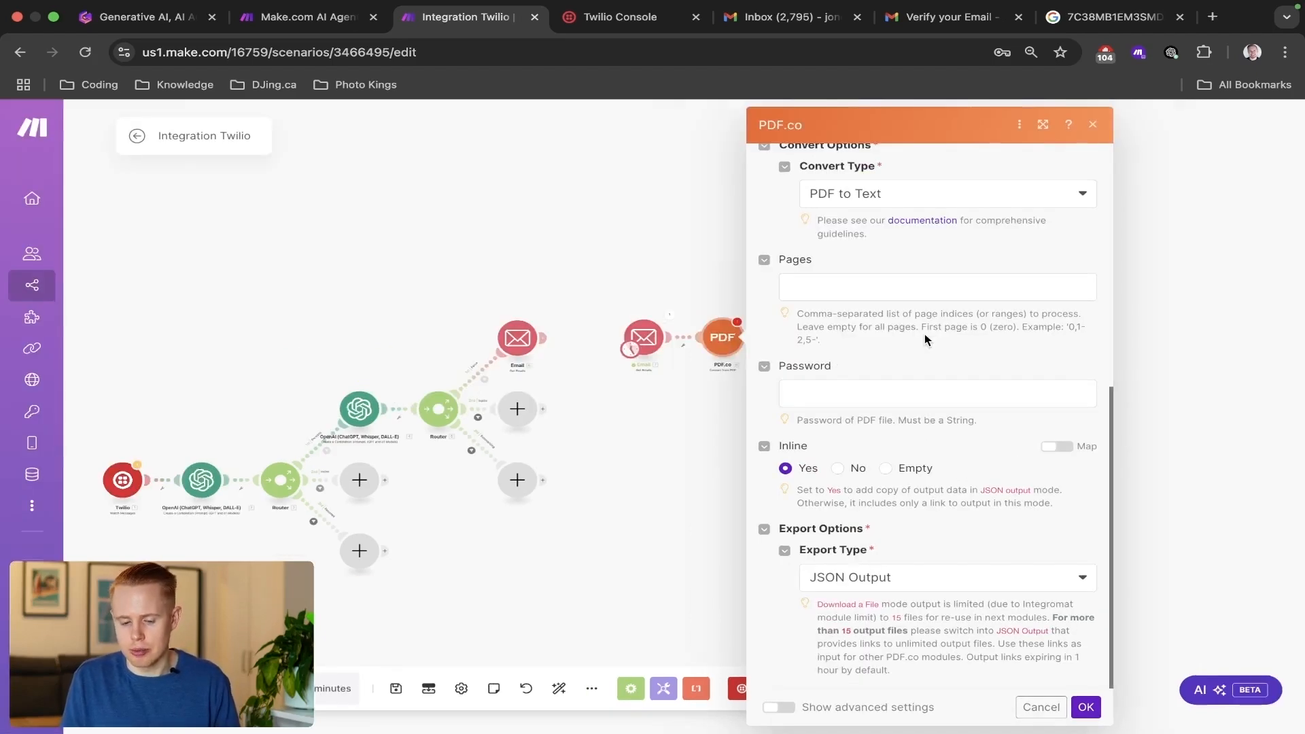
click(916, 293)
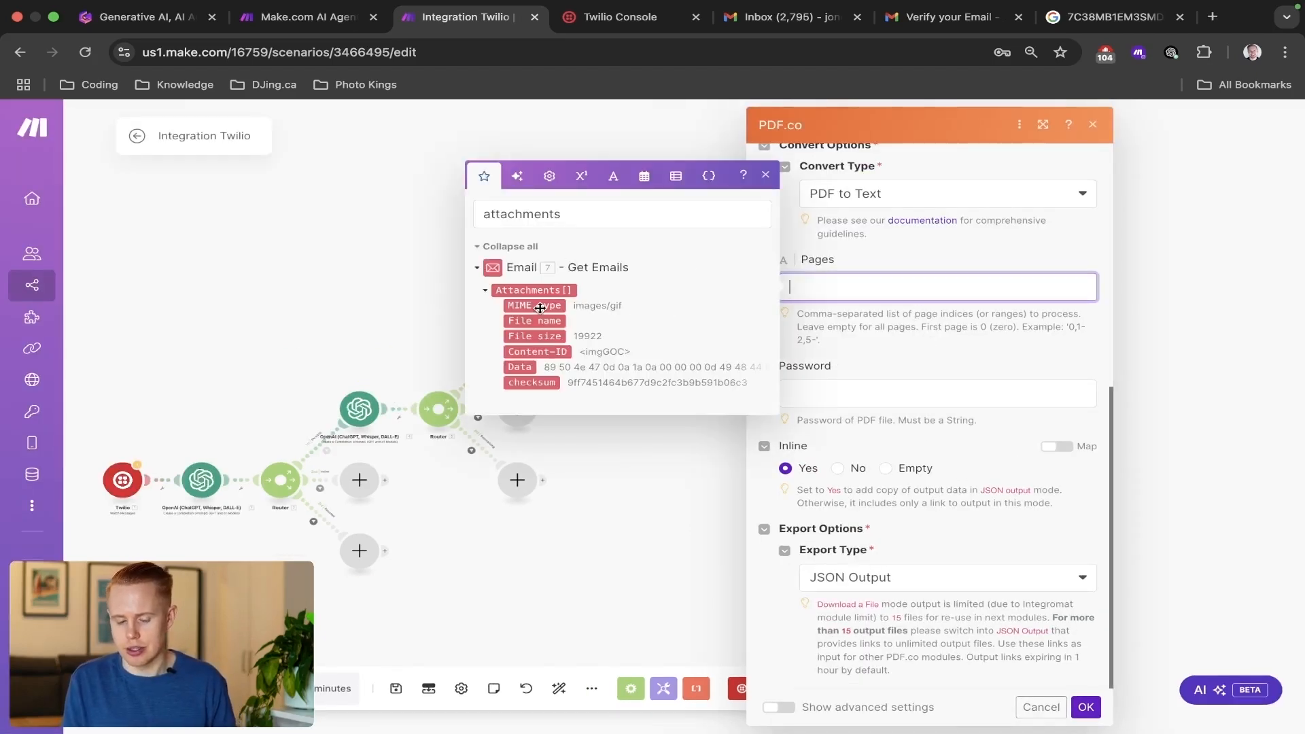
scroll(540, 308, up, 5)
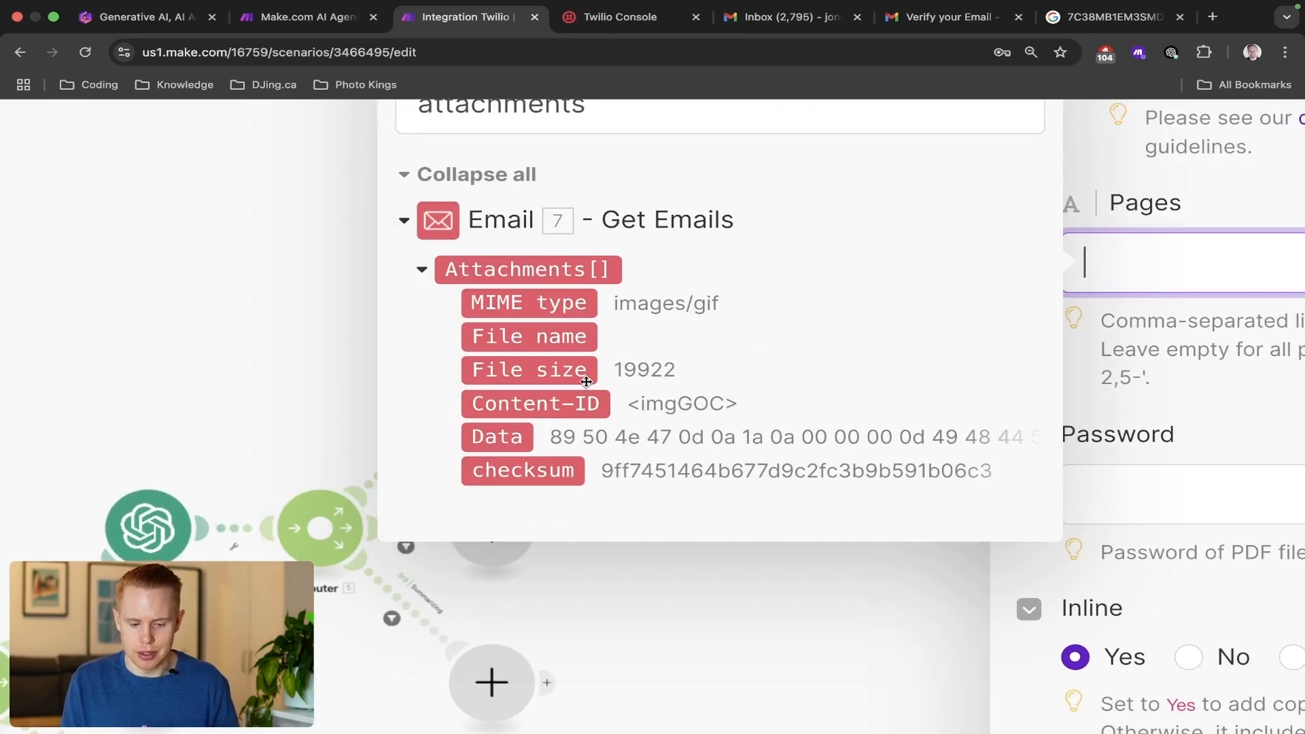
scroll(588, 379, up, 3)
click(591, 292)
key(super+a)
key(BackSpace)
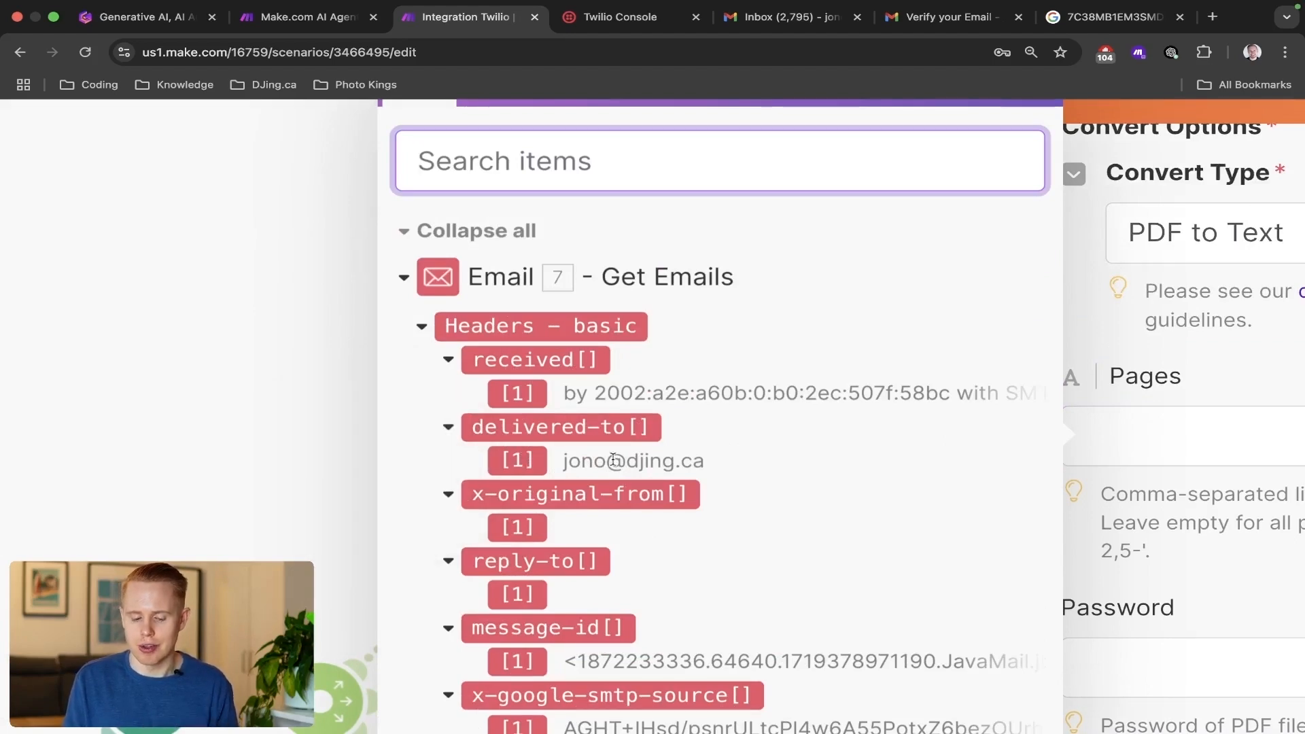
click(1188, 380)
scroll(1188, 380, down, 5)
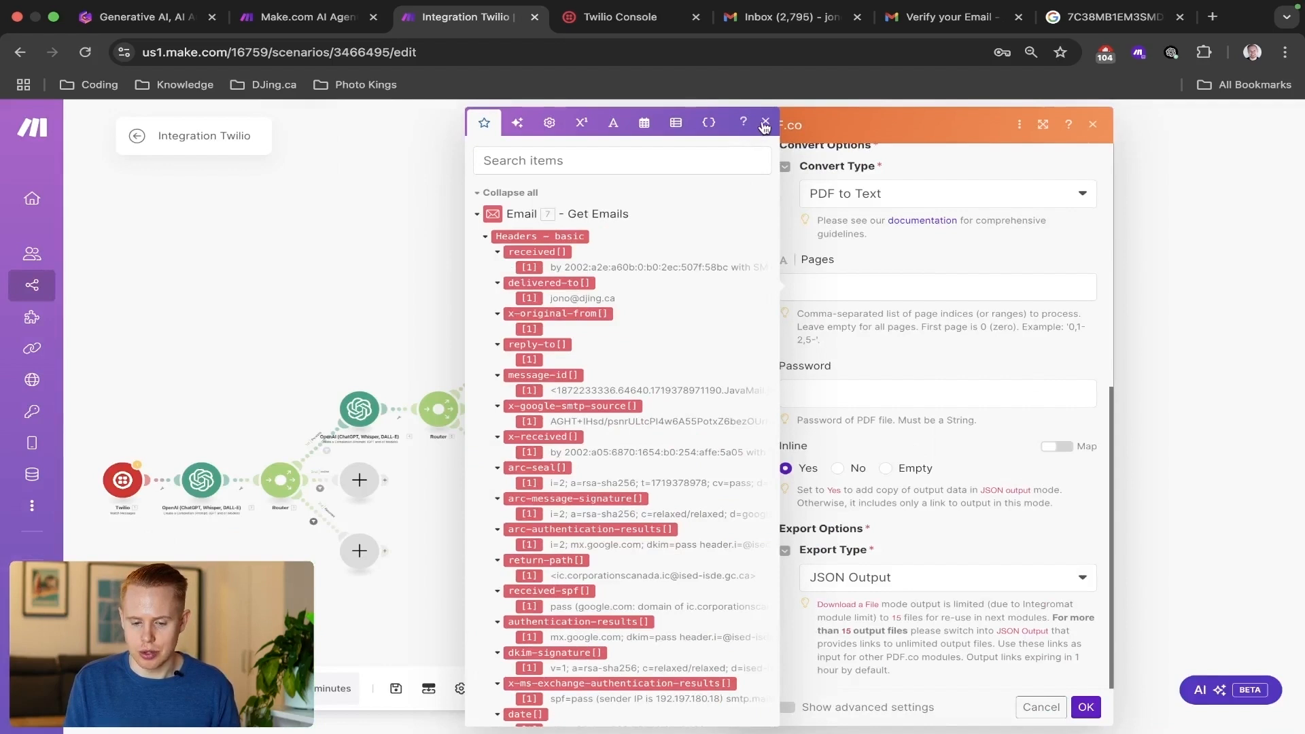
click(765, 126)
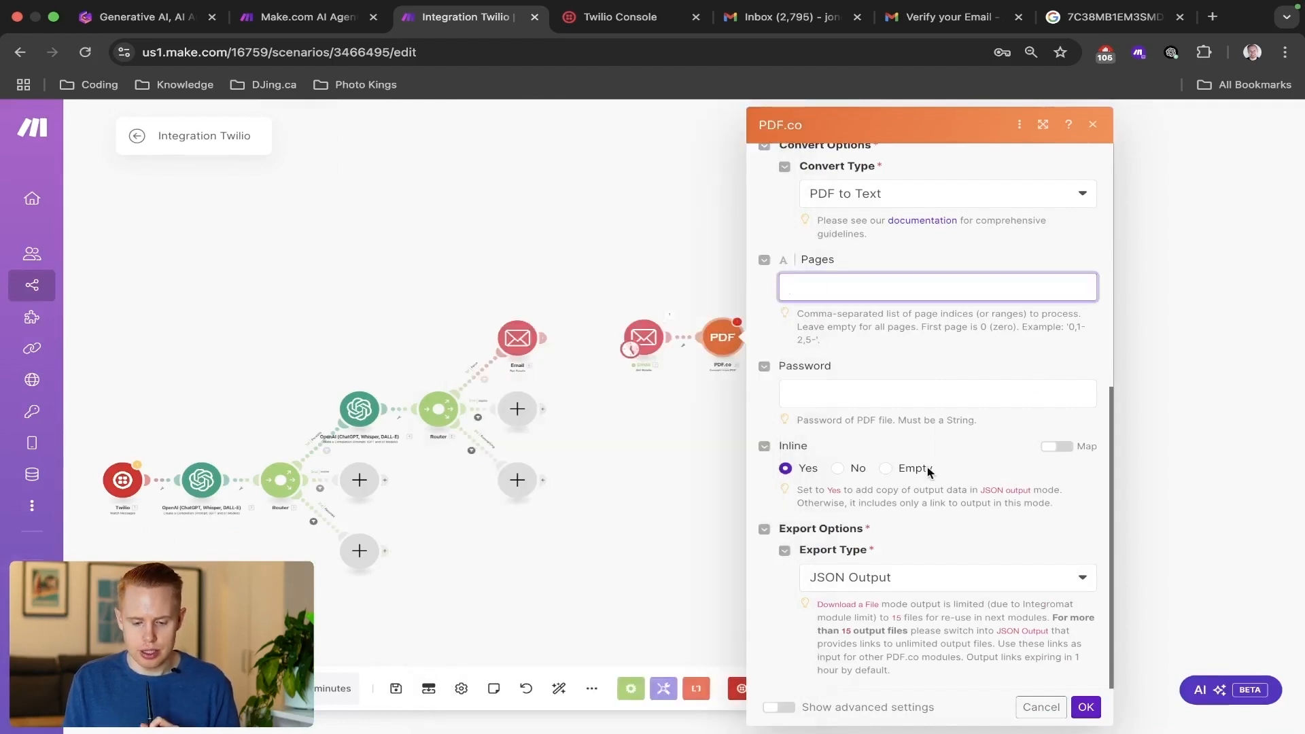
Review and confirm the PDF.co module's settings and run the scenario once from the cloned Email module.
scroll(929, 473, up, 1)
scroll(929, 472, up, 4)
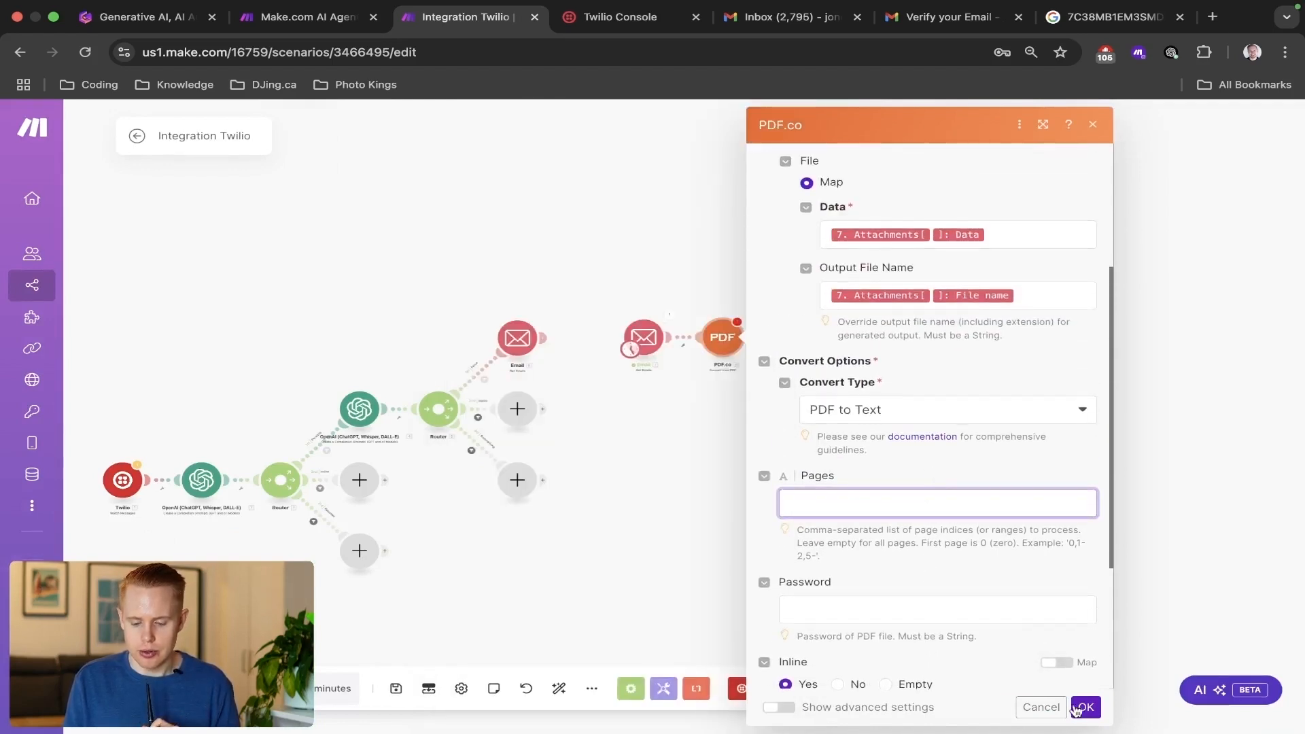
click(1085, 707)
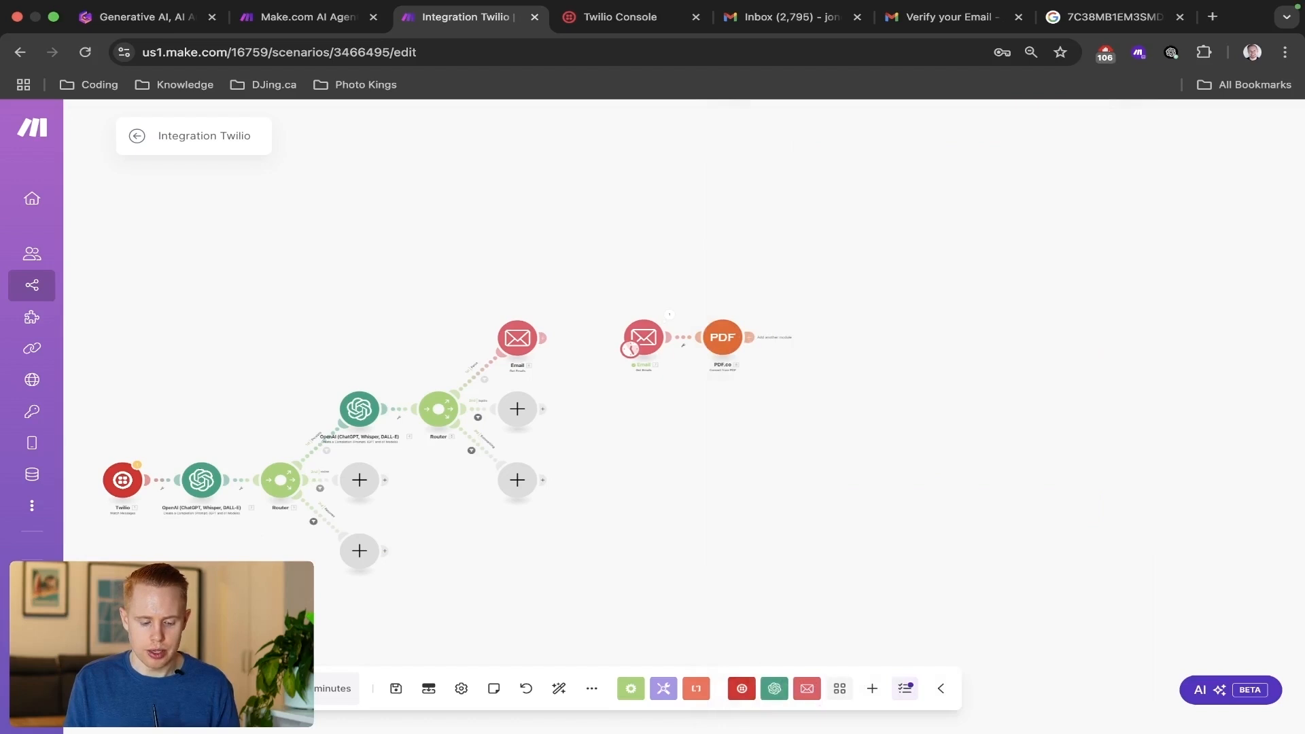
scroll(136, 497, up, 5)
drag(1131, 262, 756, 351)
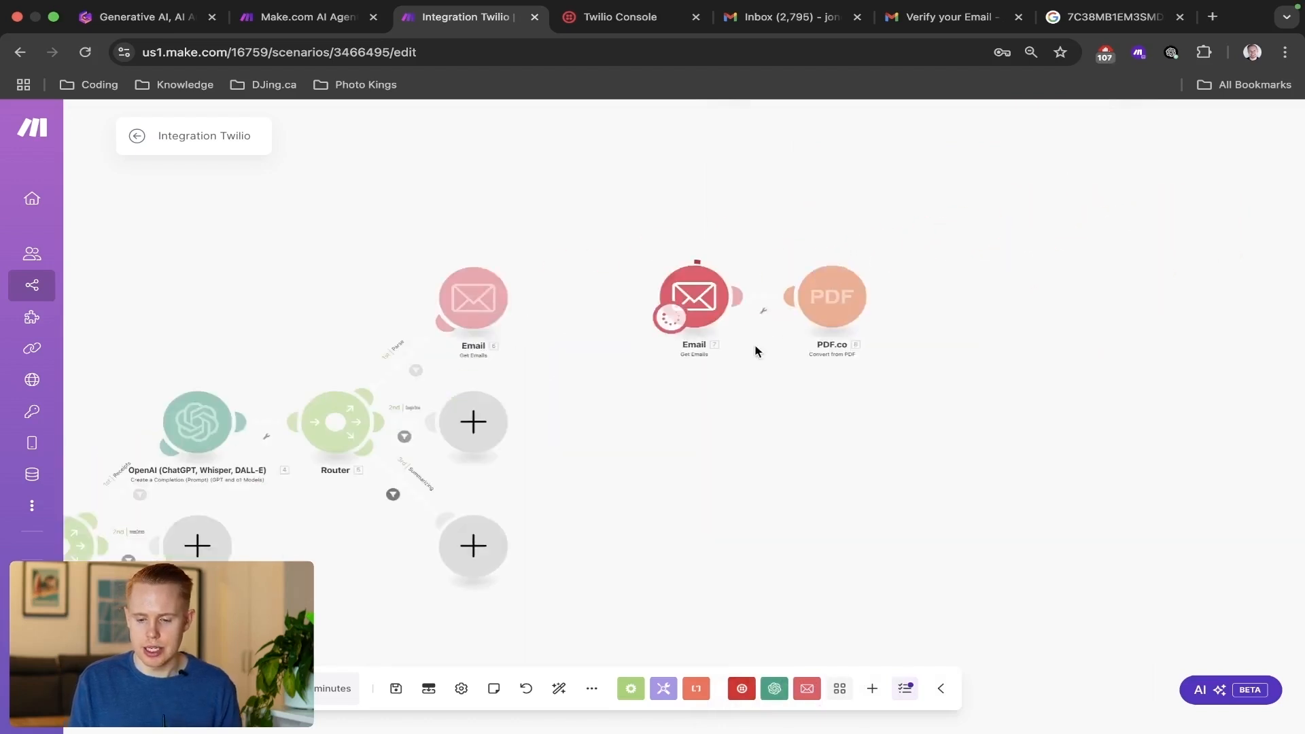
scroll(787, 233, up, 5)
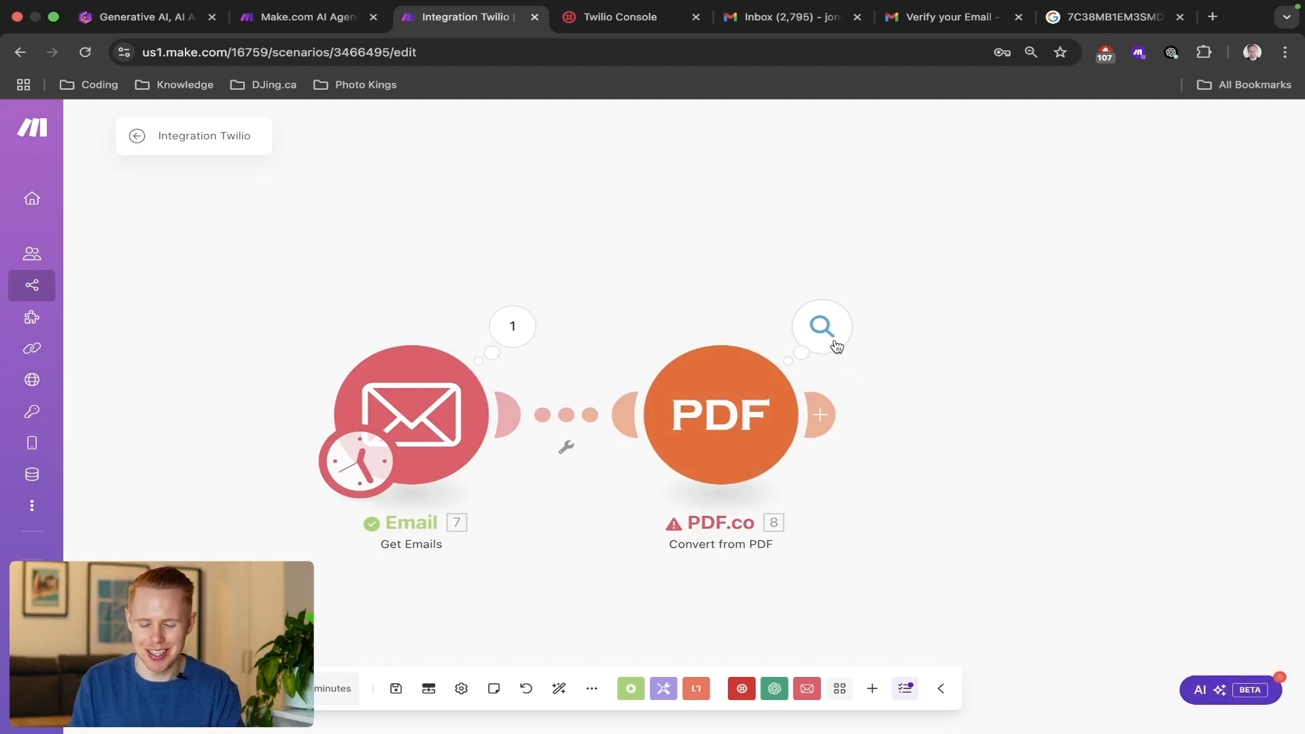
Inspect the PDF.co module's run output, reading the error details and the input bundle.
click(835, 345)
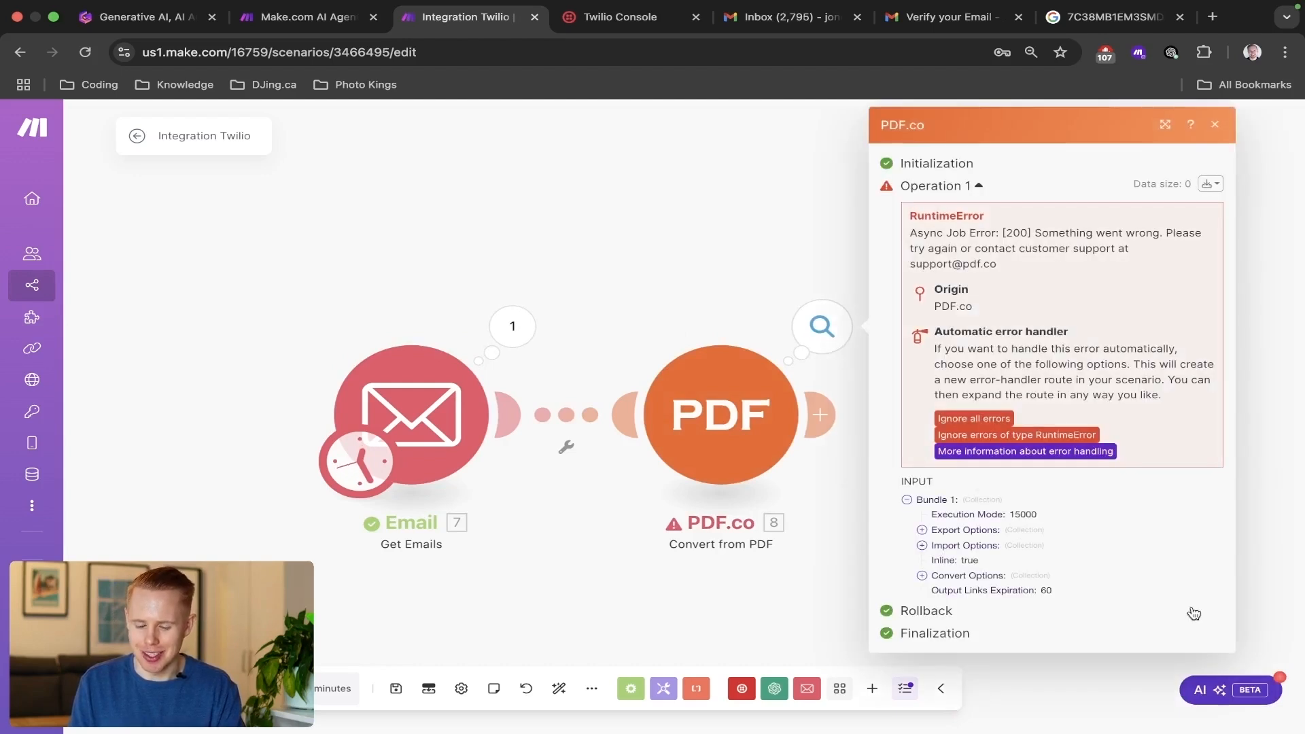
scroll(1200, 299, up, 5)
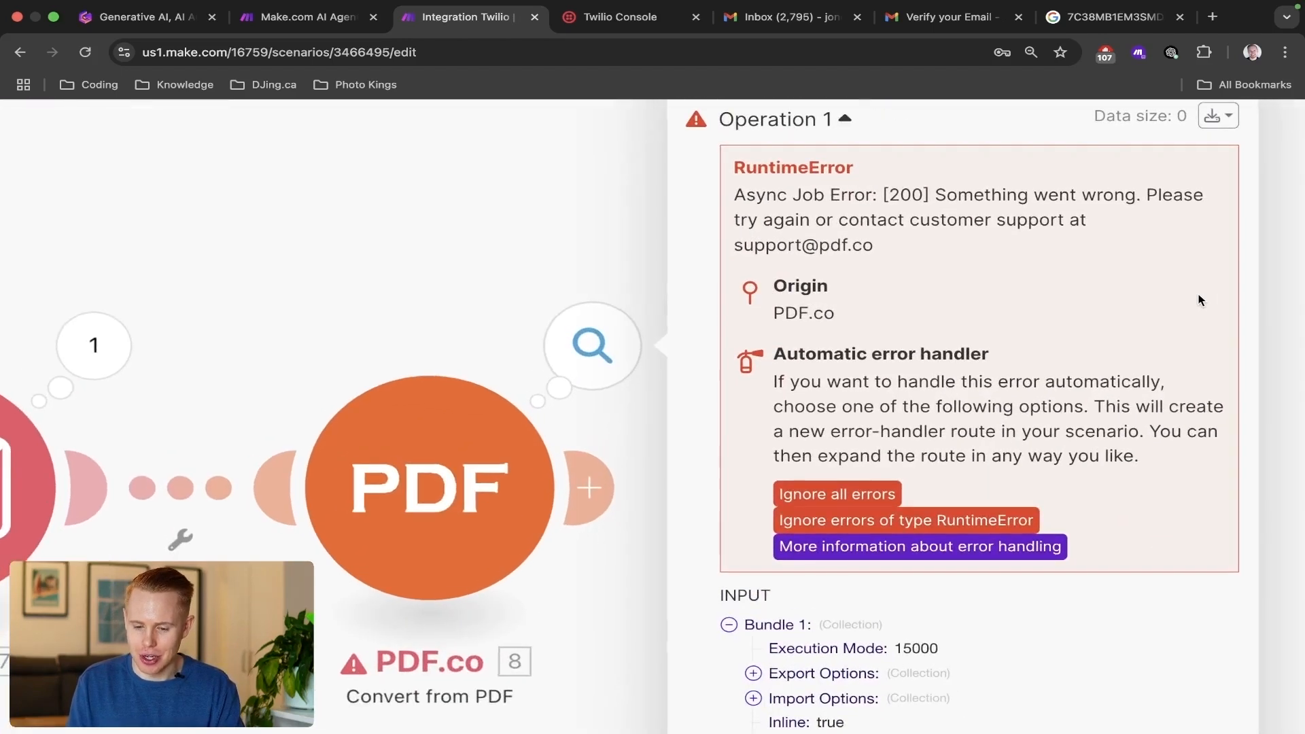
scroll(1200, 300, right, 1)
scroll(1191, 300, down, 5)
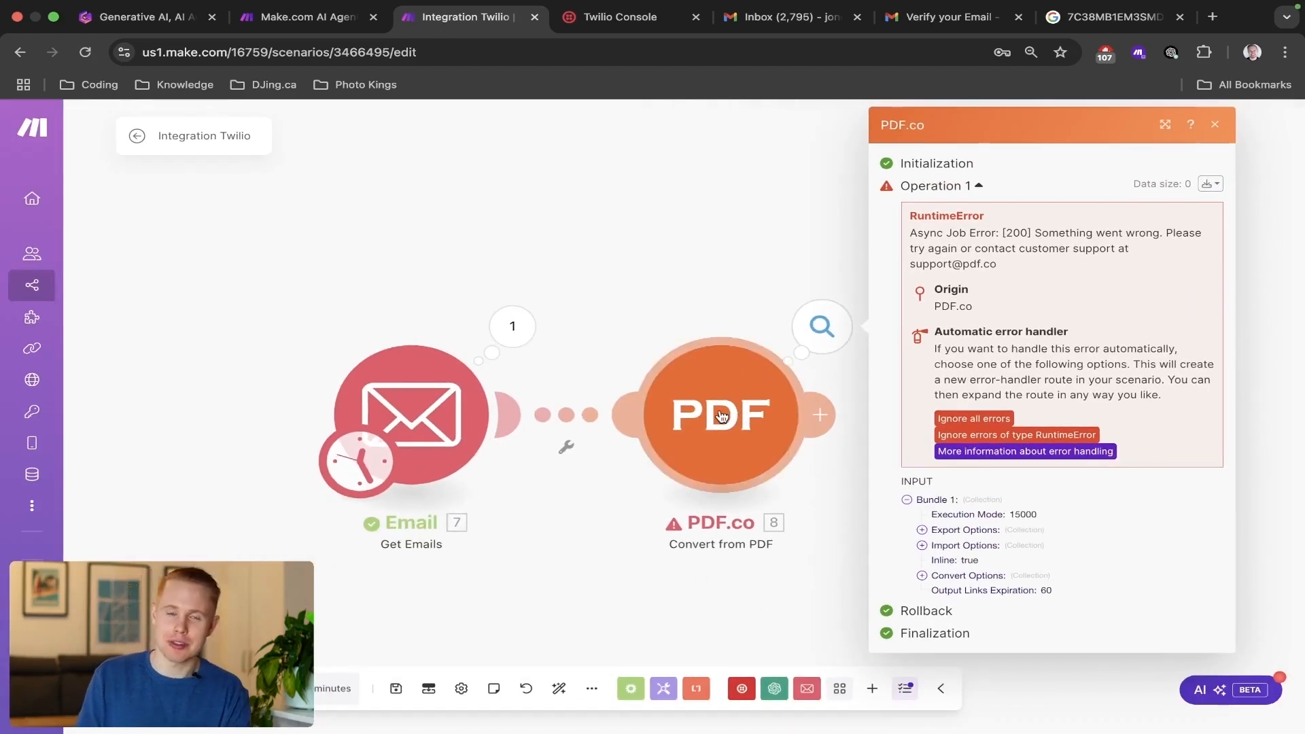
Review the PDF.co module's import, convert, inline and export settings.
click(722, 416)
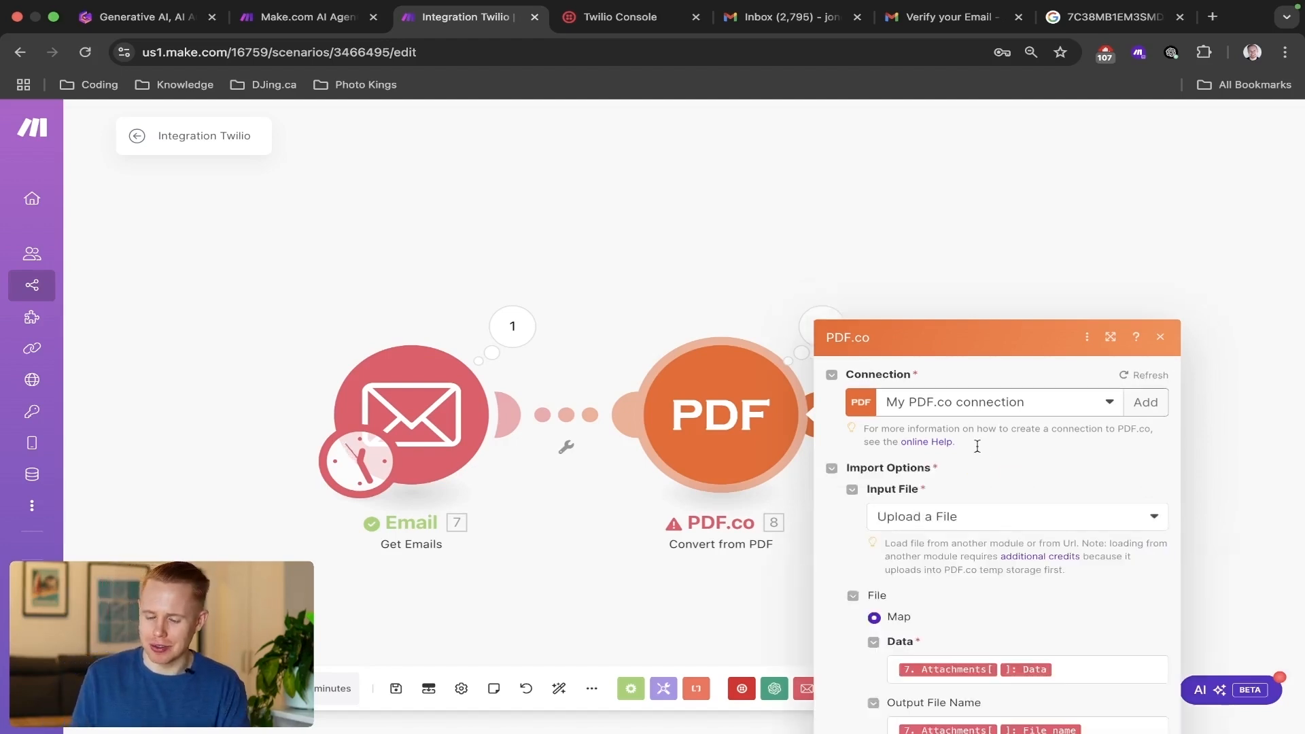
scroll(1120, 444, up, 4)
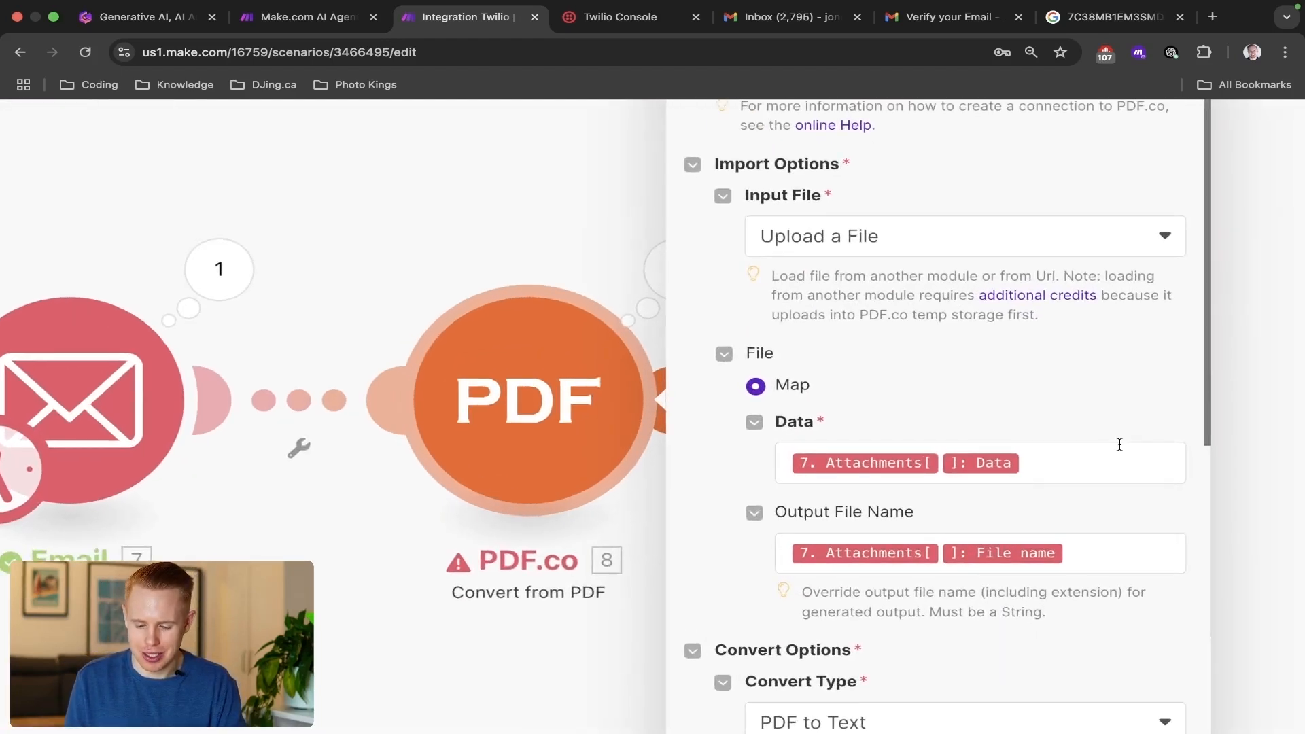
scroll(1120, 444, right, 3)
scroll(1029, 428, down, 10)
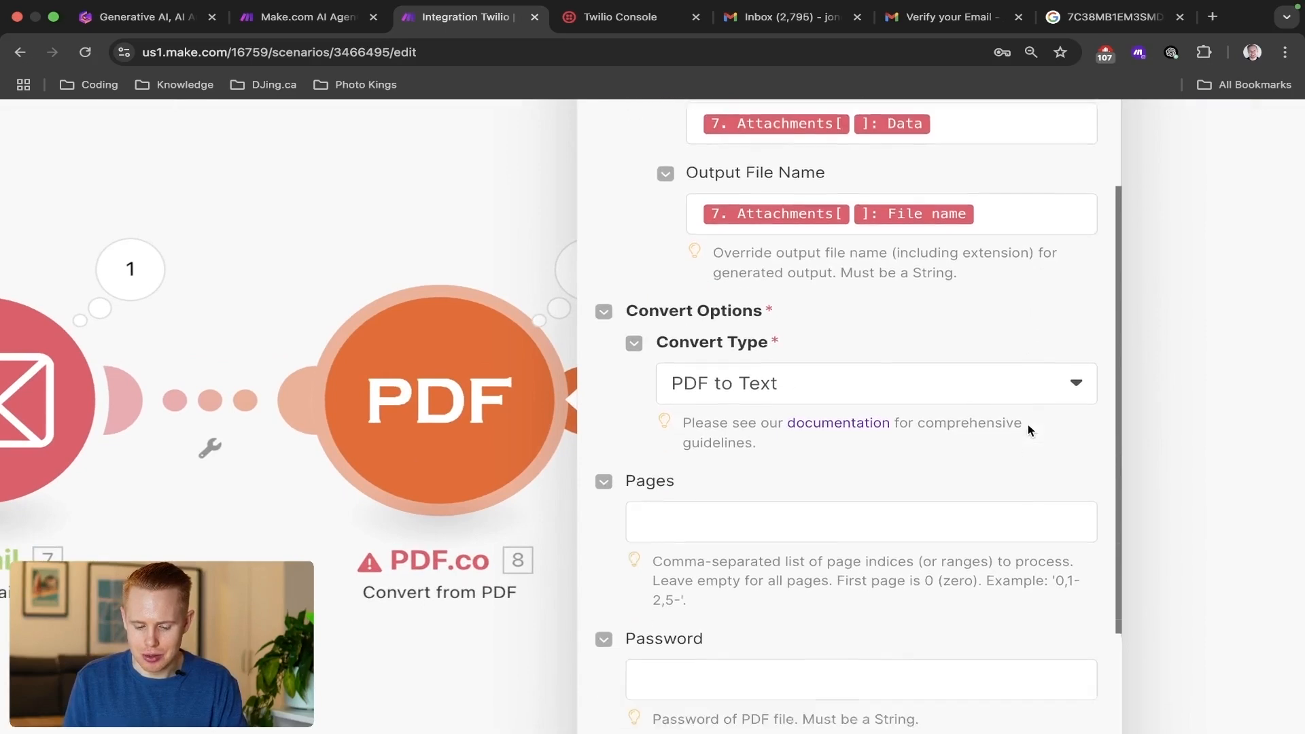
scroll(1028, 424, down, 4)
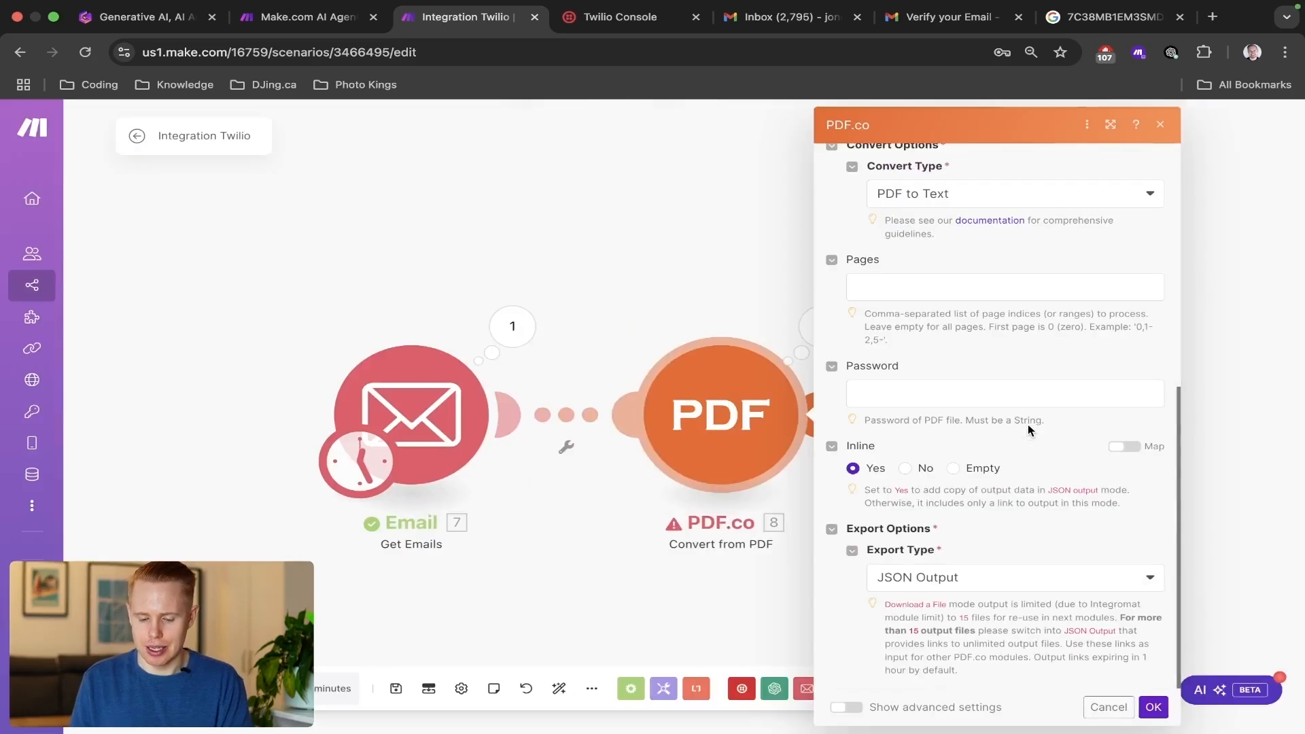
scroll(1028, 424, up, 2)
scroll(1028, 424, up, 4)
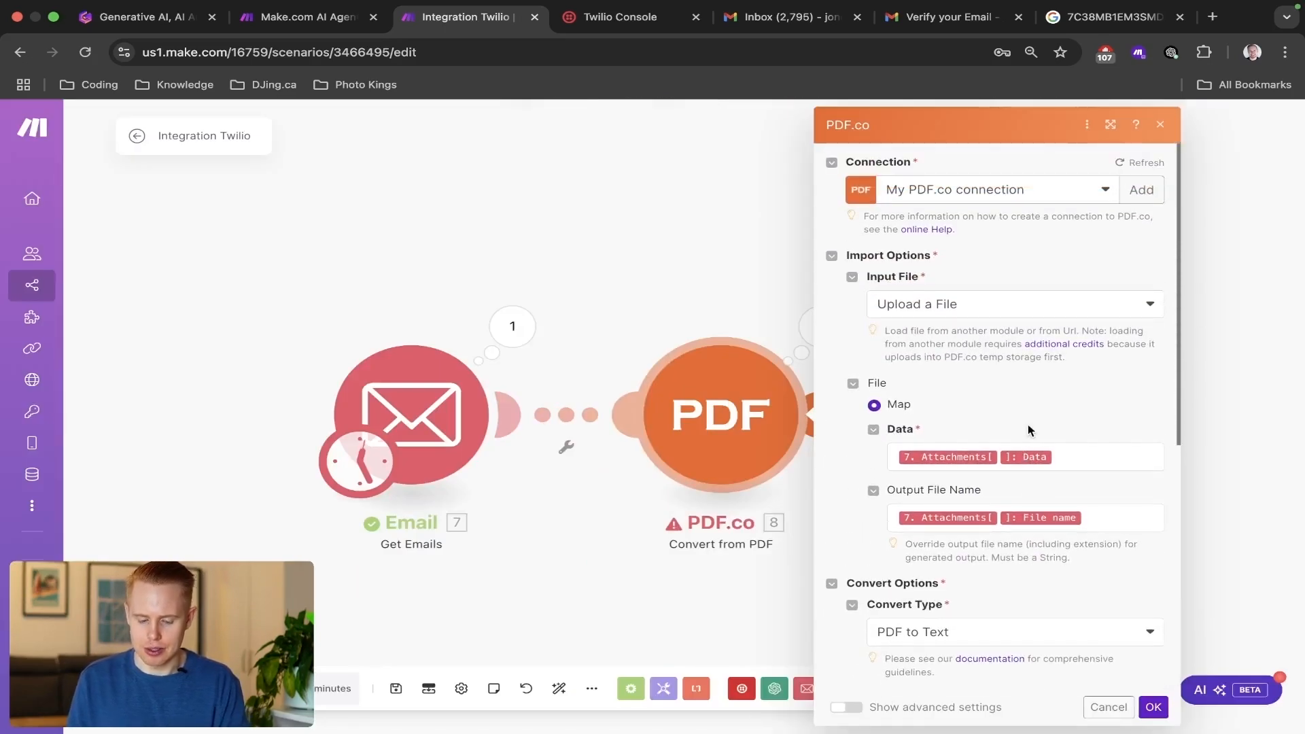
Add a filter labelled Filter between the Email and PDF.co modules, with the condition that the attachments' Data exists.
click(554, 416)
click(686, 341)
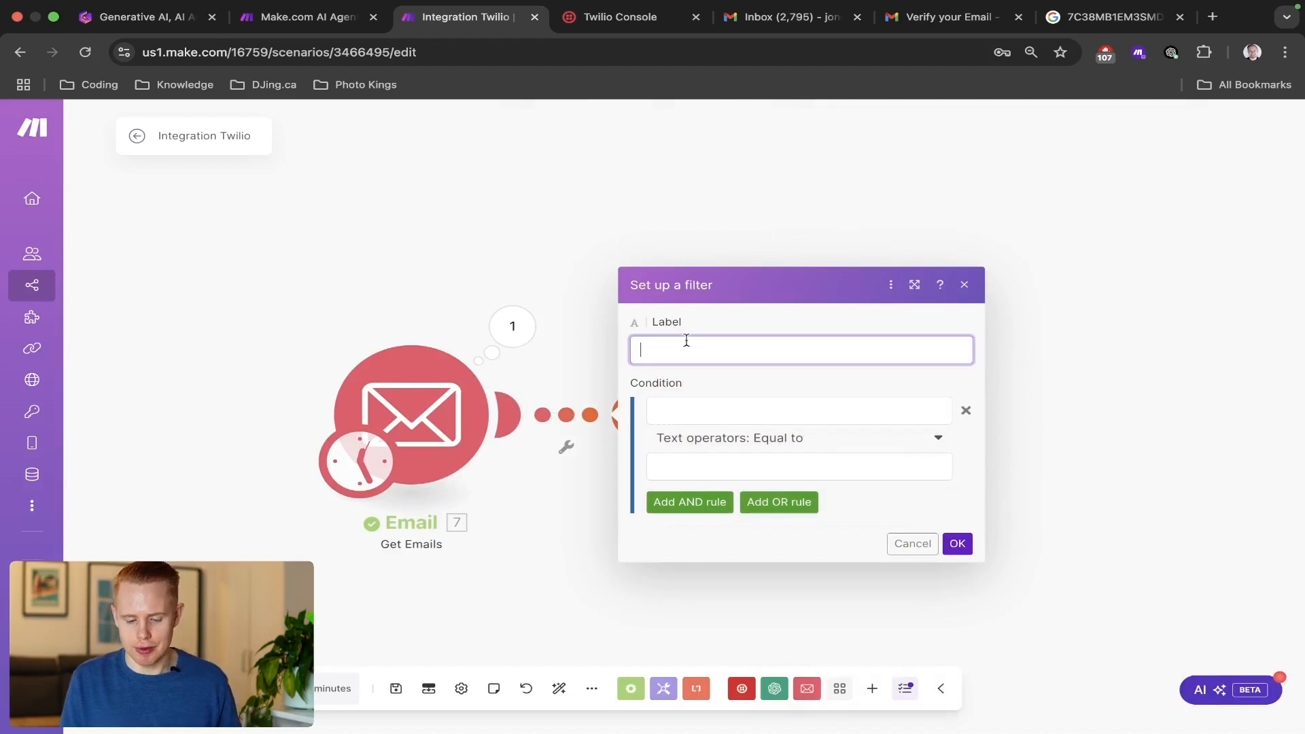
click(676, 413)
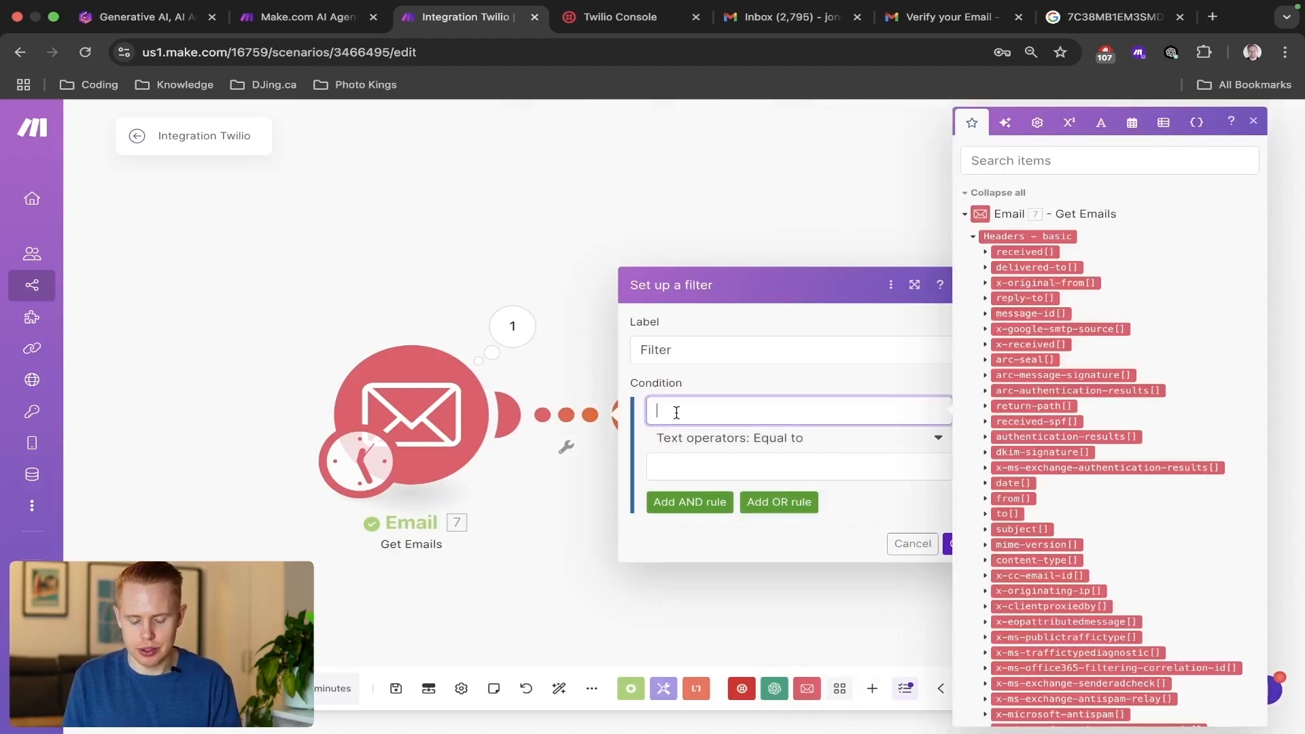
click(1050, 163)
text(attachment)
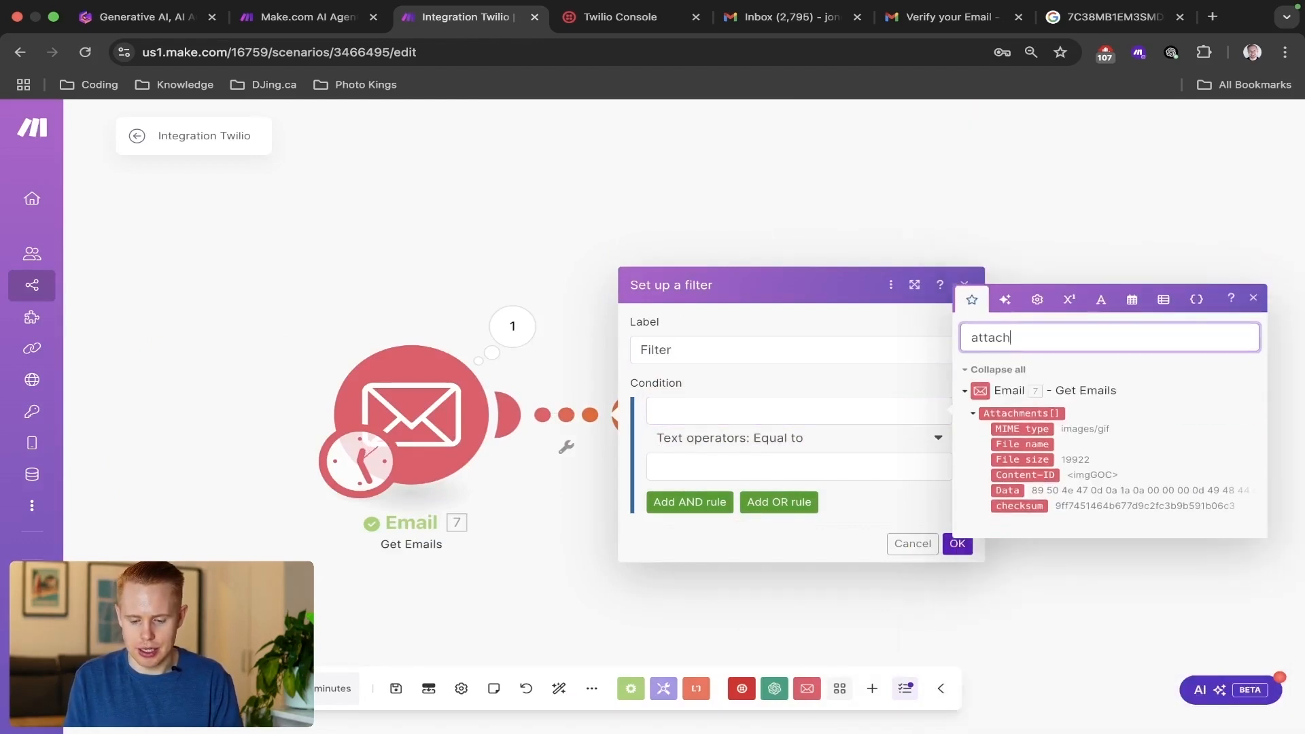
drag(1016, 493, 821, 455)
click(1018, 489)
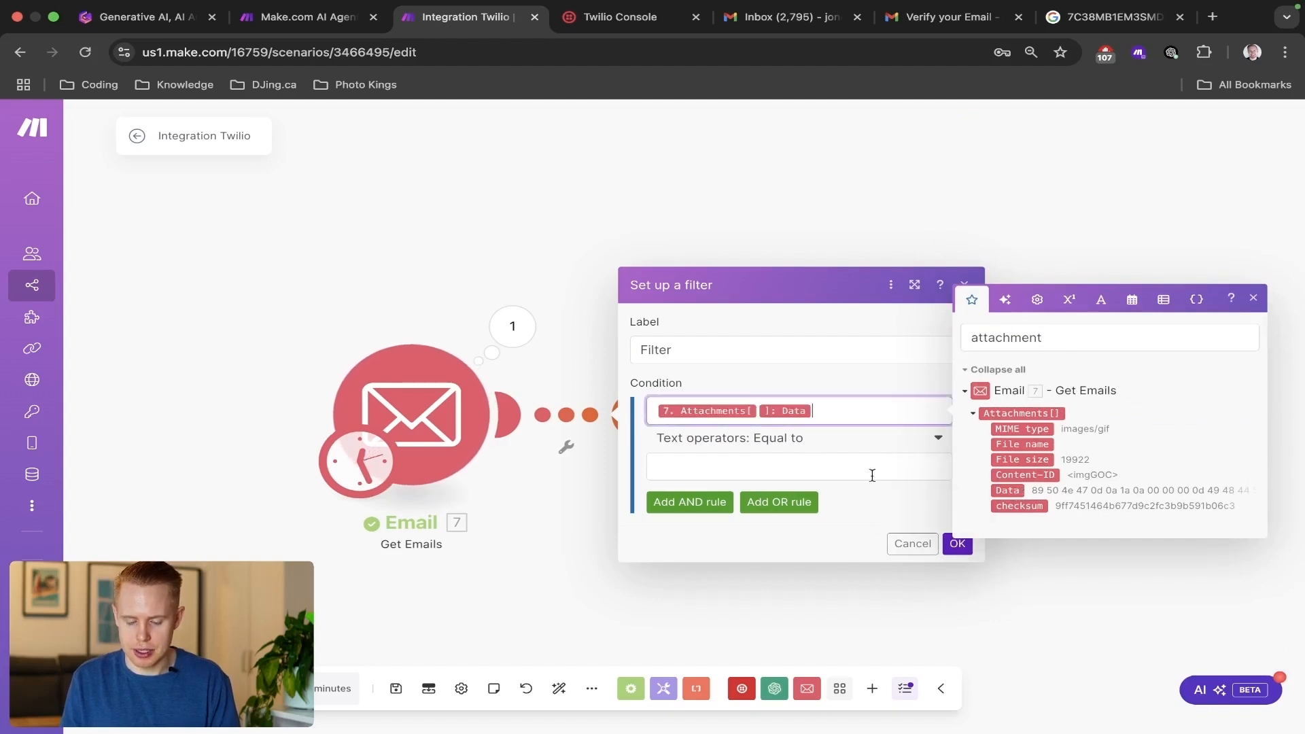
click(789, 438)
click(732, 504)
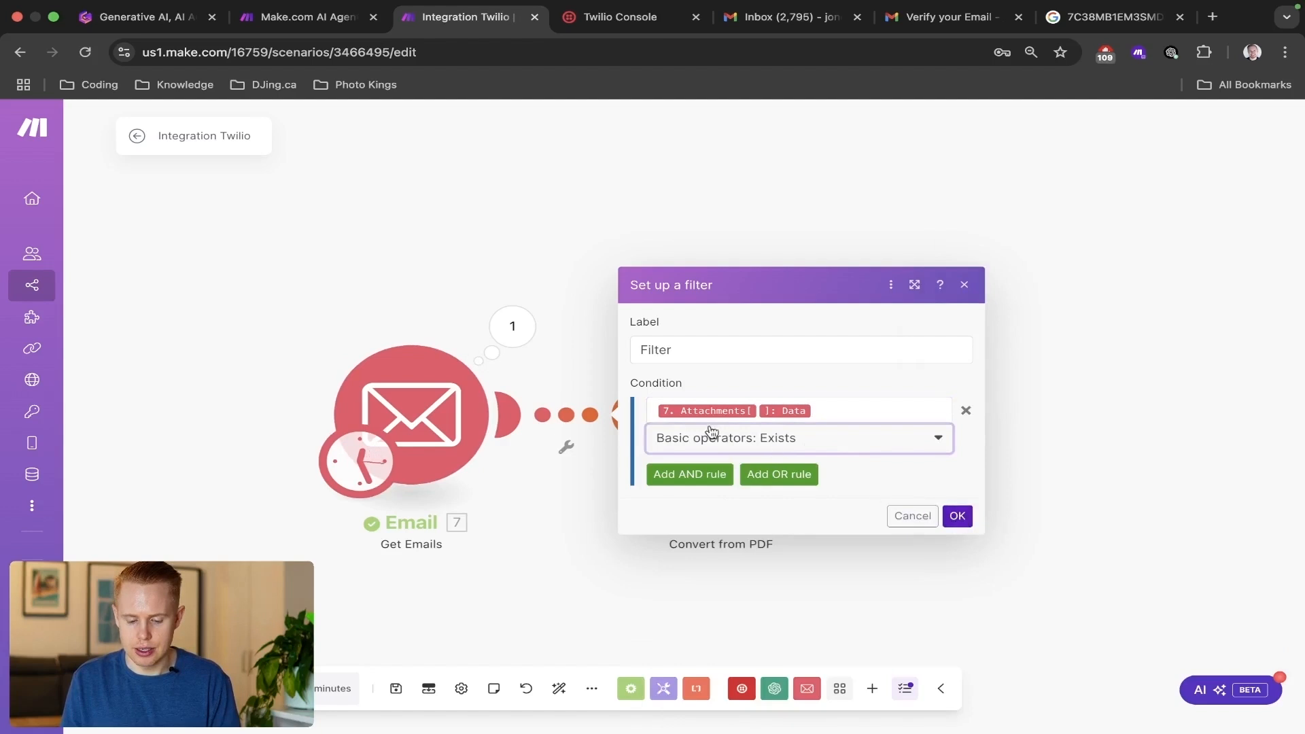
click(958, 518)
Append -1 to the mapped attachment file name in the PDF.co module's output file name and confirm the settings.
click(768, 439)
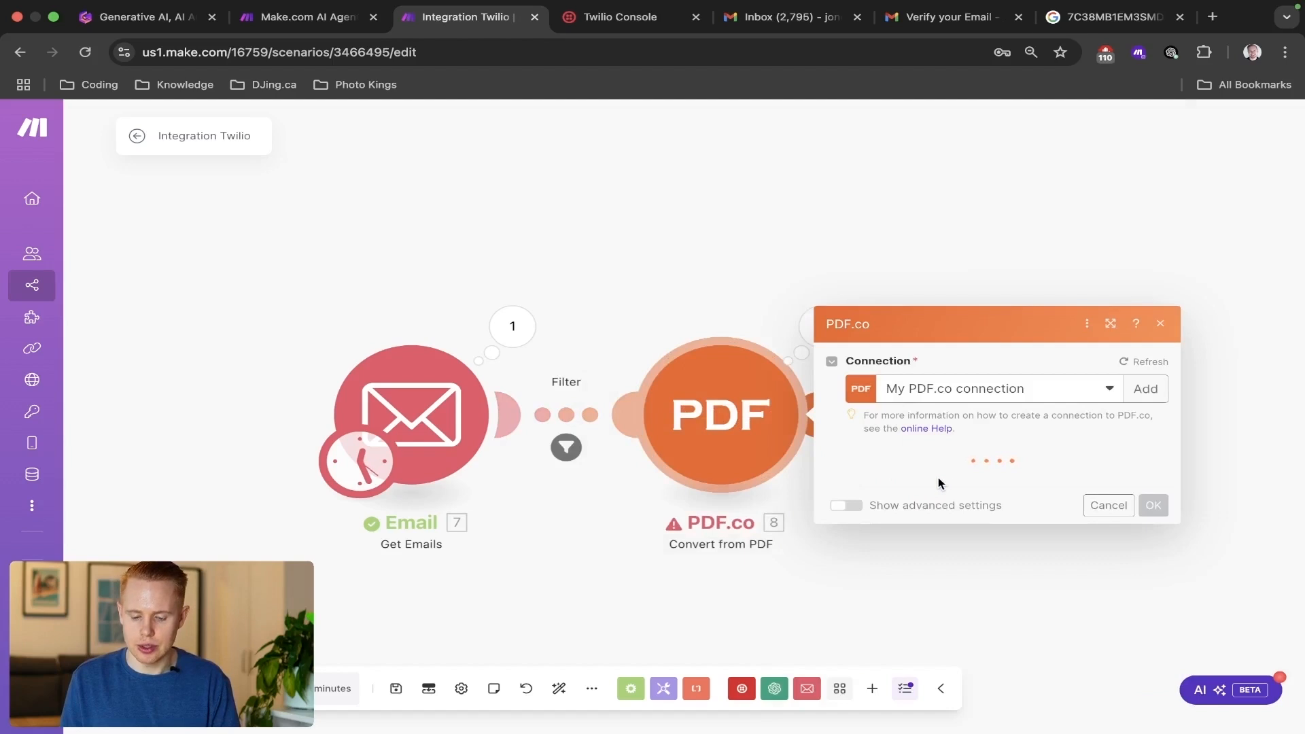
click(1109, 517)
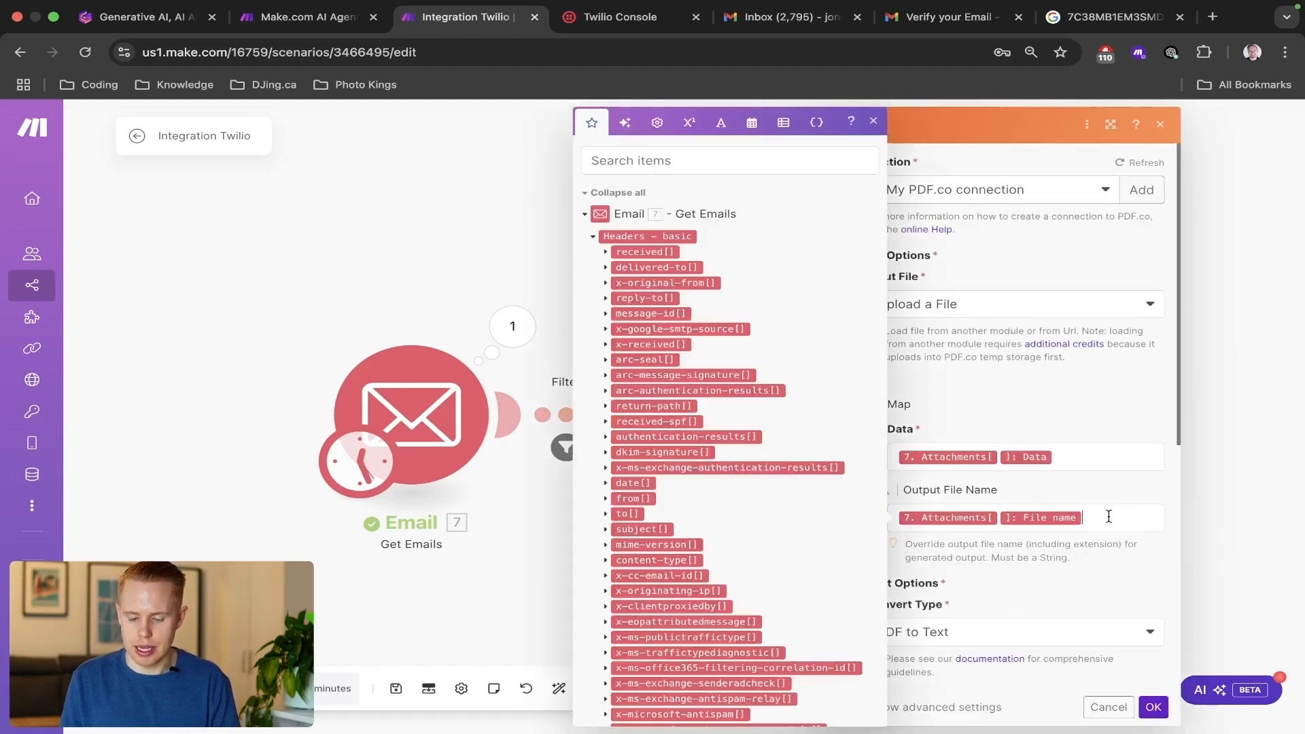
text(-1)
click(1153, 706)
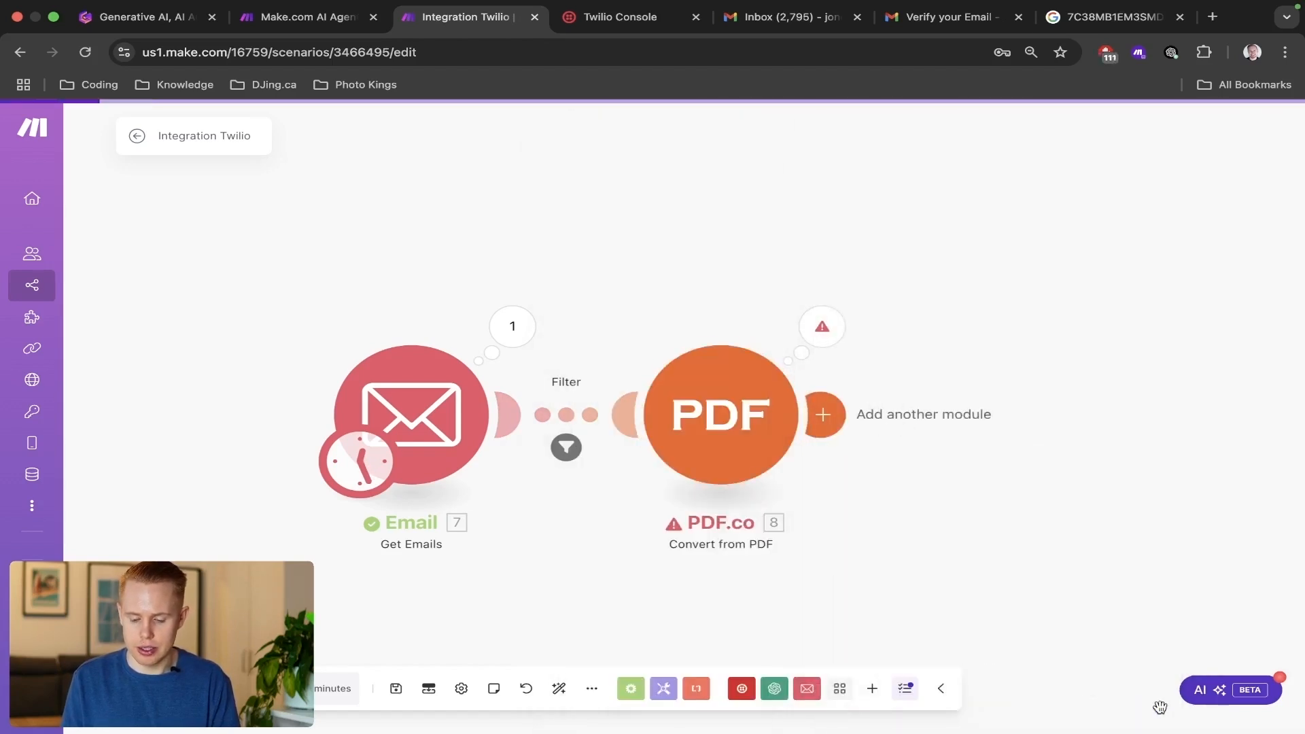
Run the scenario once and inspect the PDF.co module's error details.
click(170, 688)
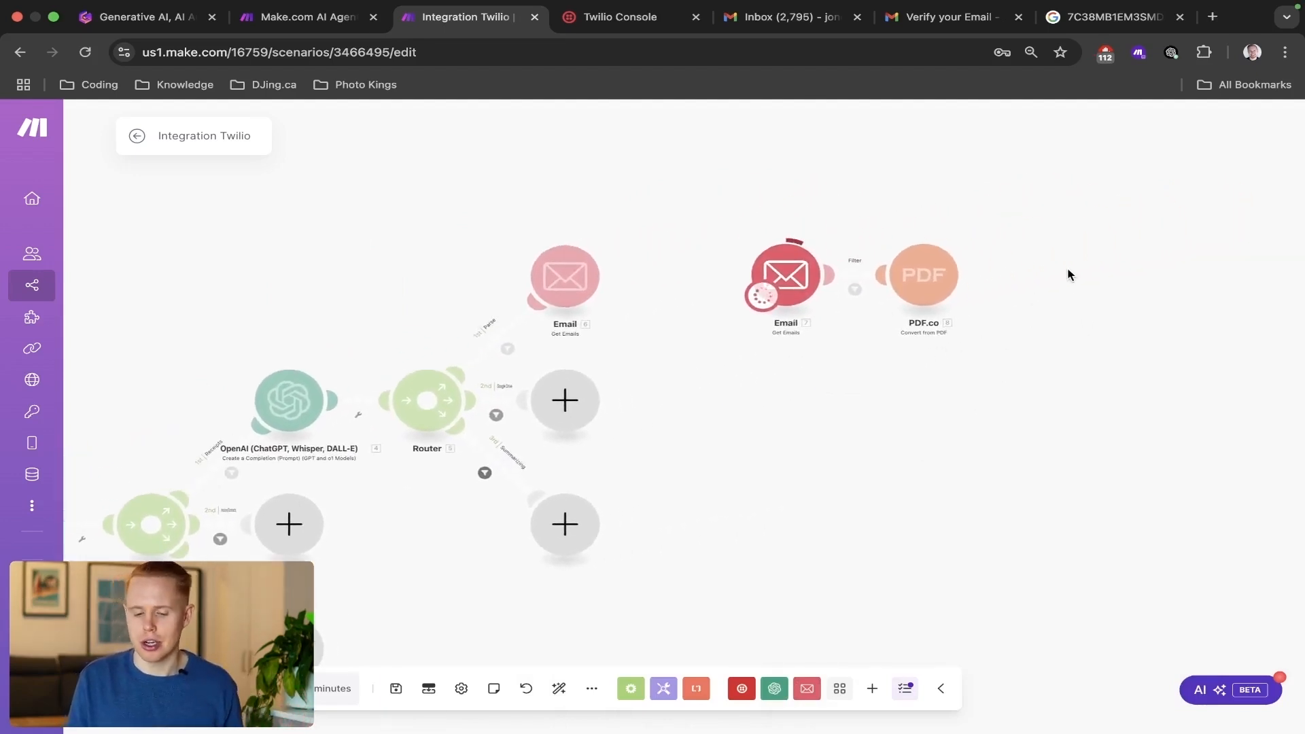
scroll(1068, 275, up, 5)
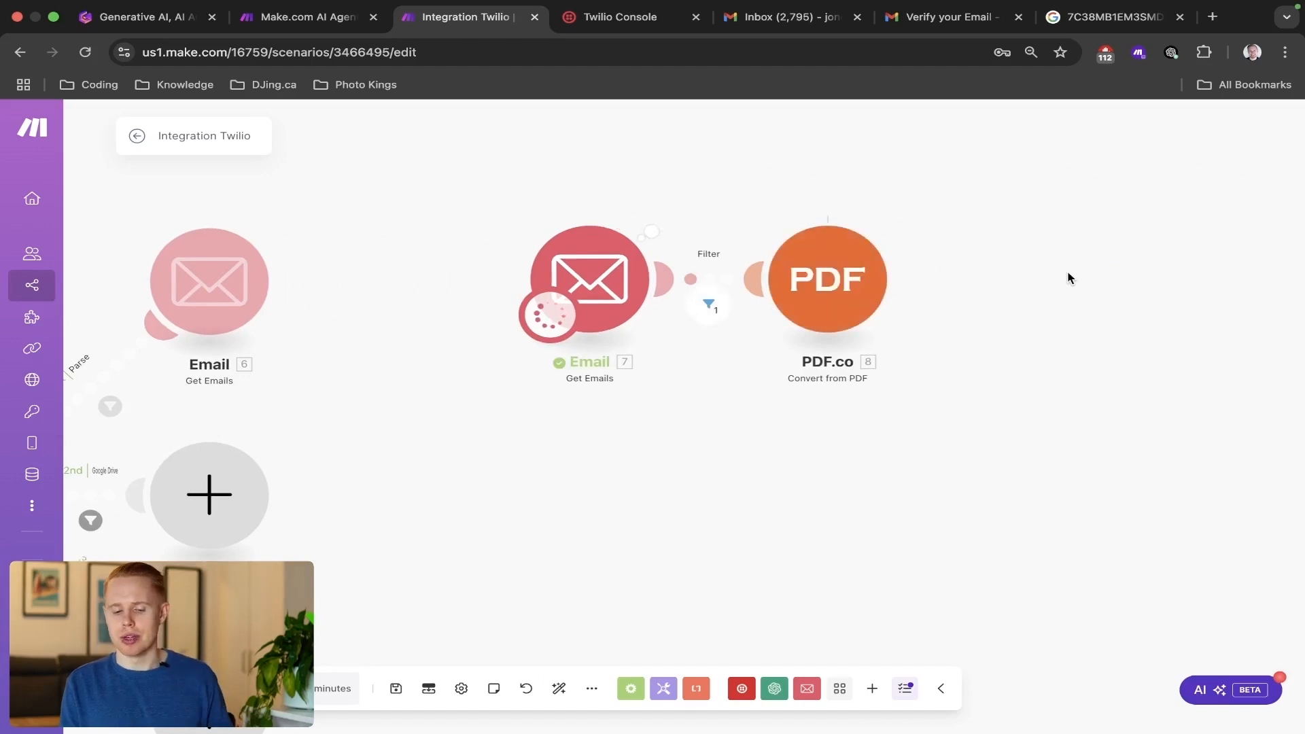
drag(1068, 272, 1068, 316)
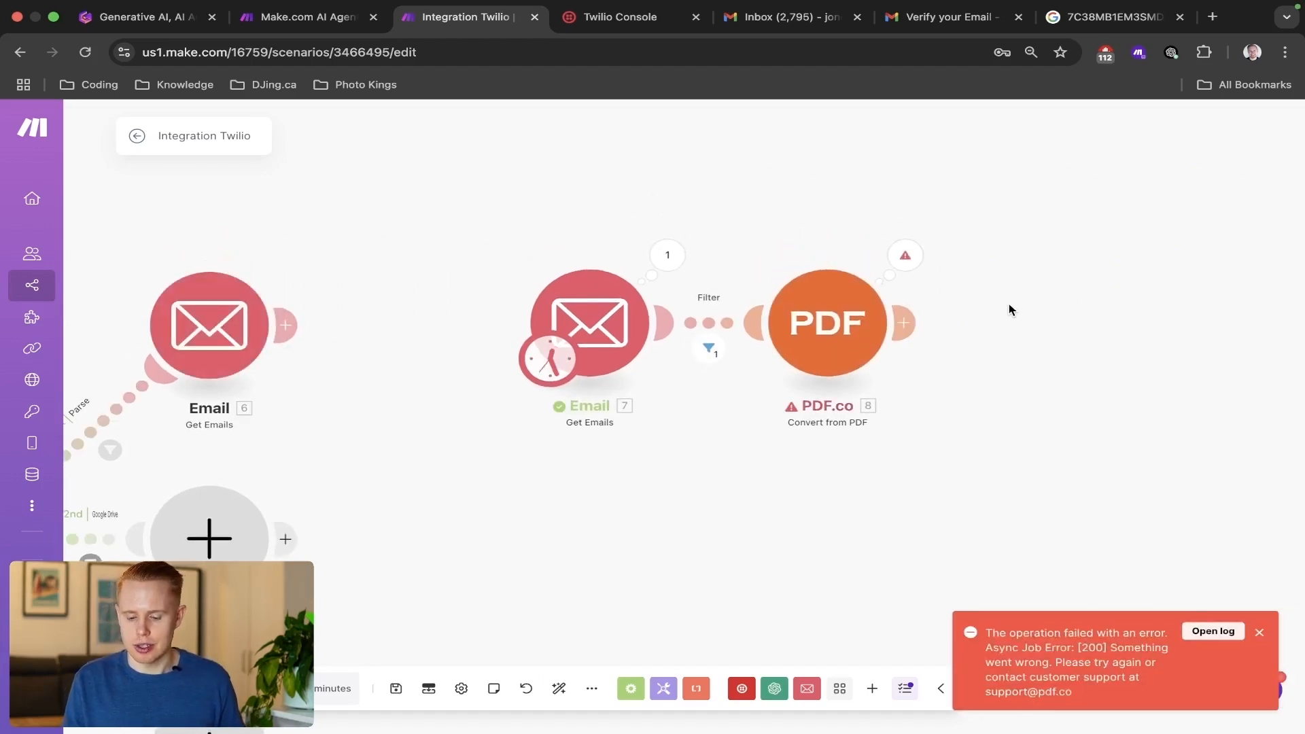
click(905, 255)
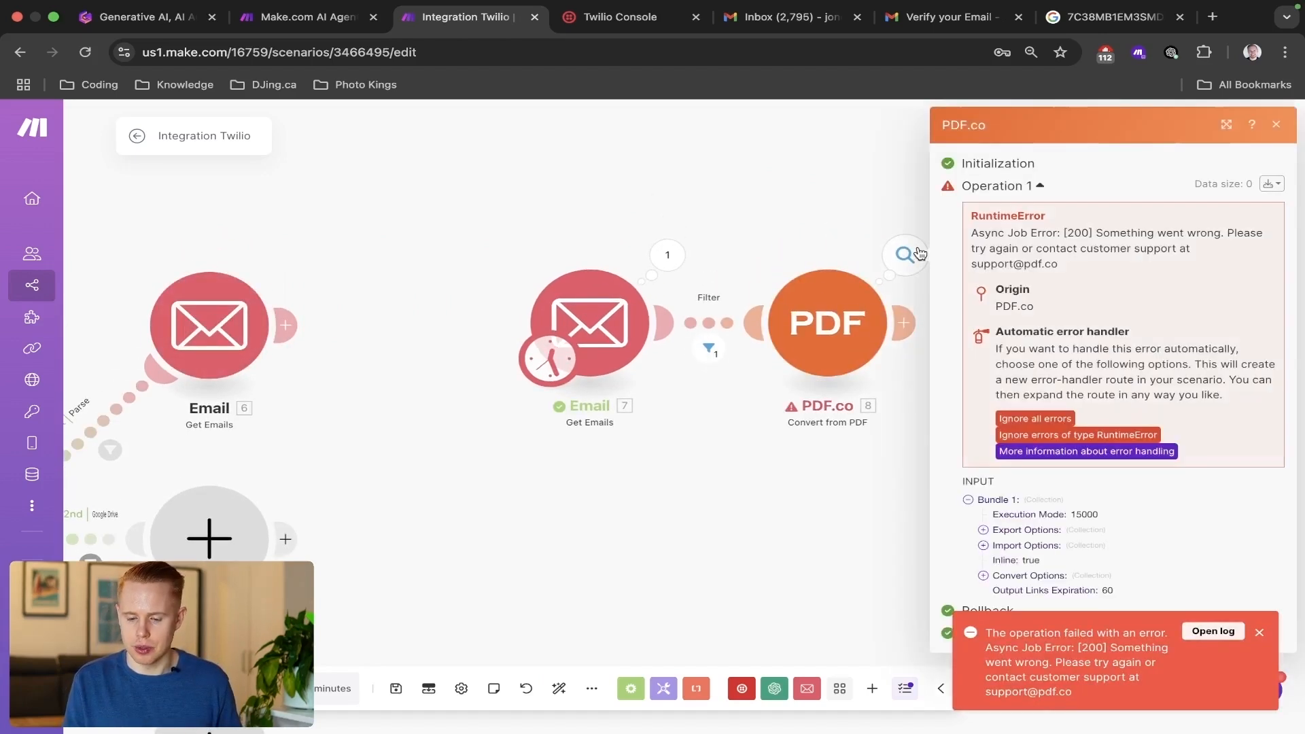
click(858, 241)
Show the PDF.co module's advanced settings and examine its execution mode, available convert types and import options.
click(837, 306)
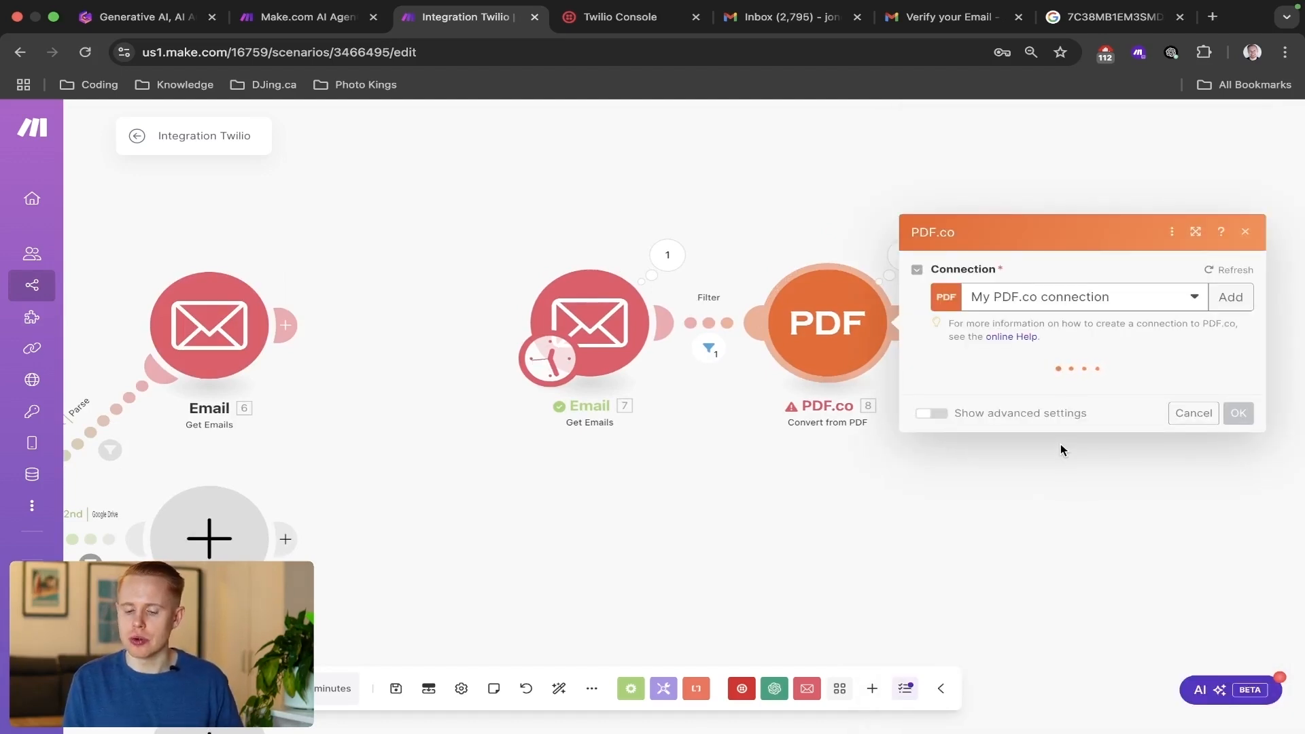
scroll(1067, 426, down, 6)
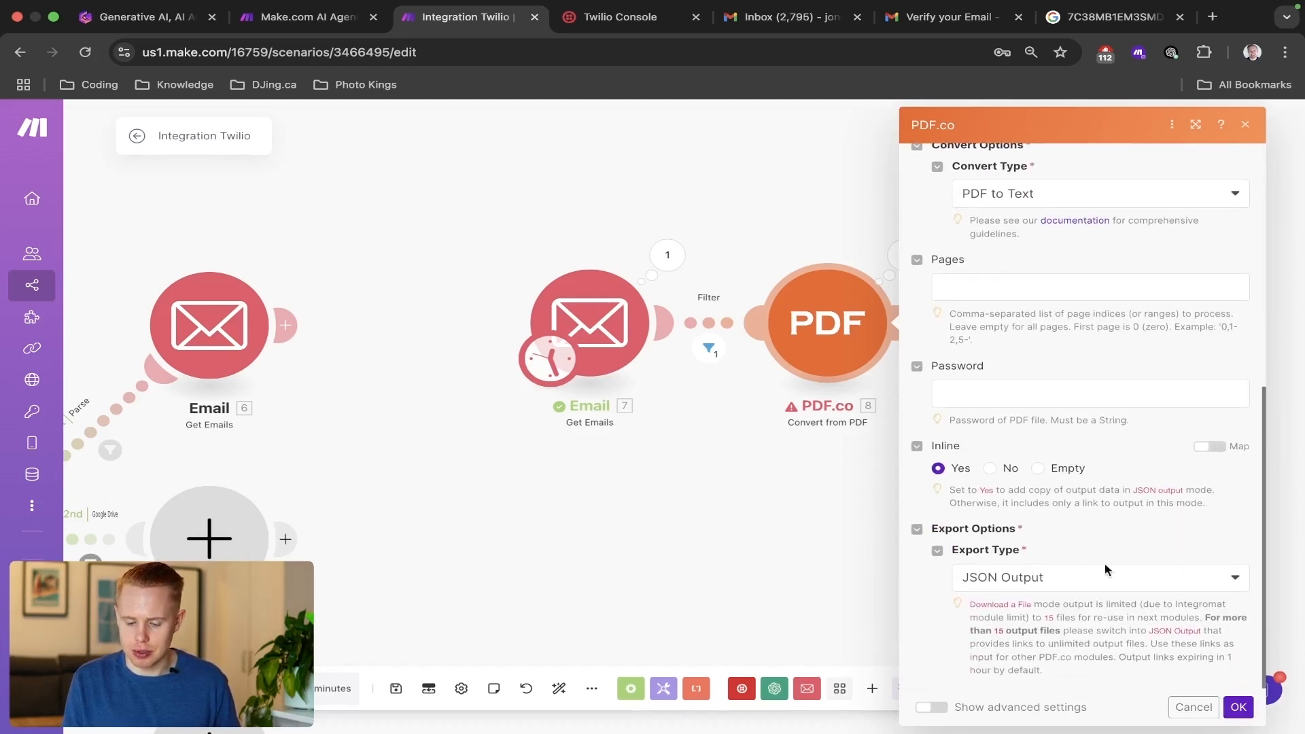
click(933, 708)
scroll(1102, 669, down, 5)
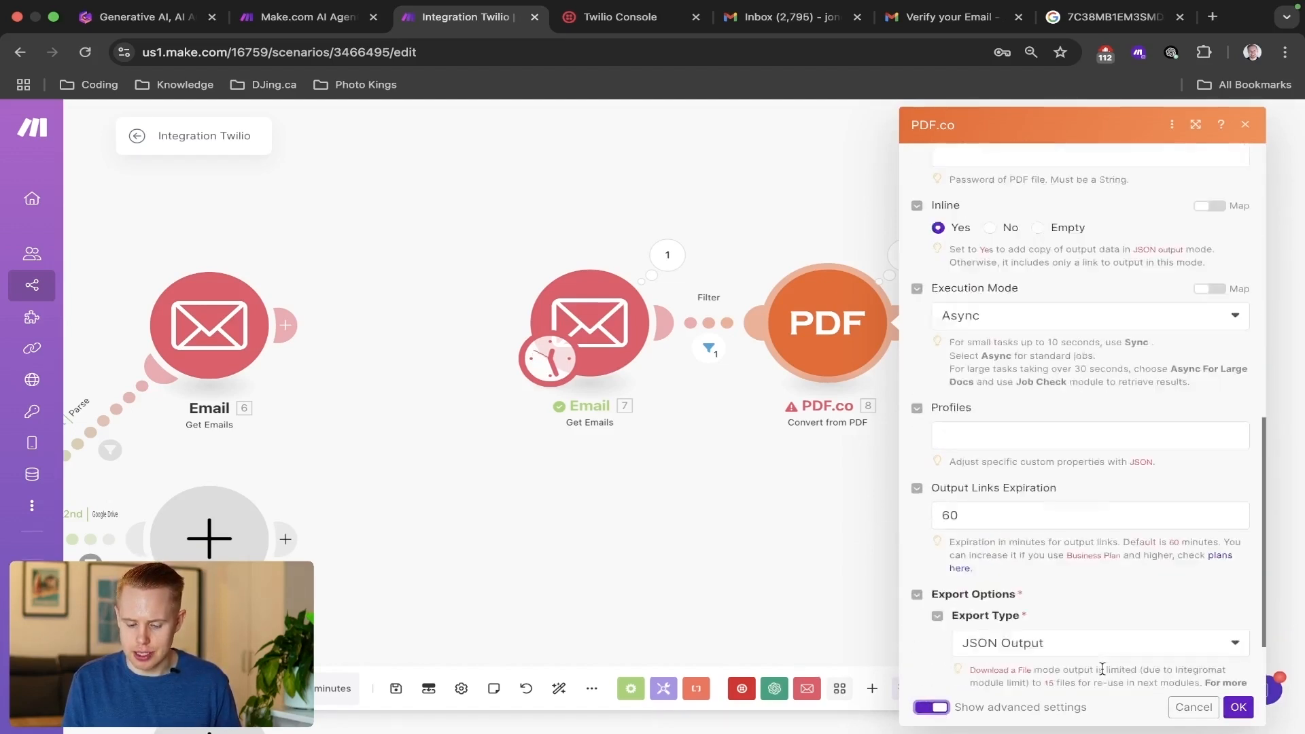
scroll(1178, 551, up, 5)
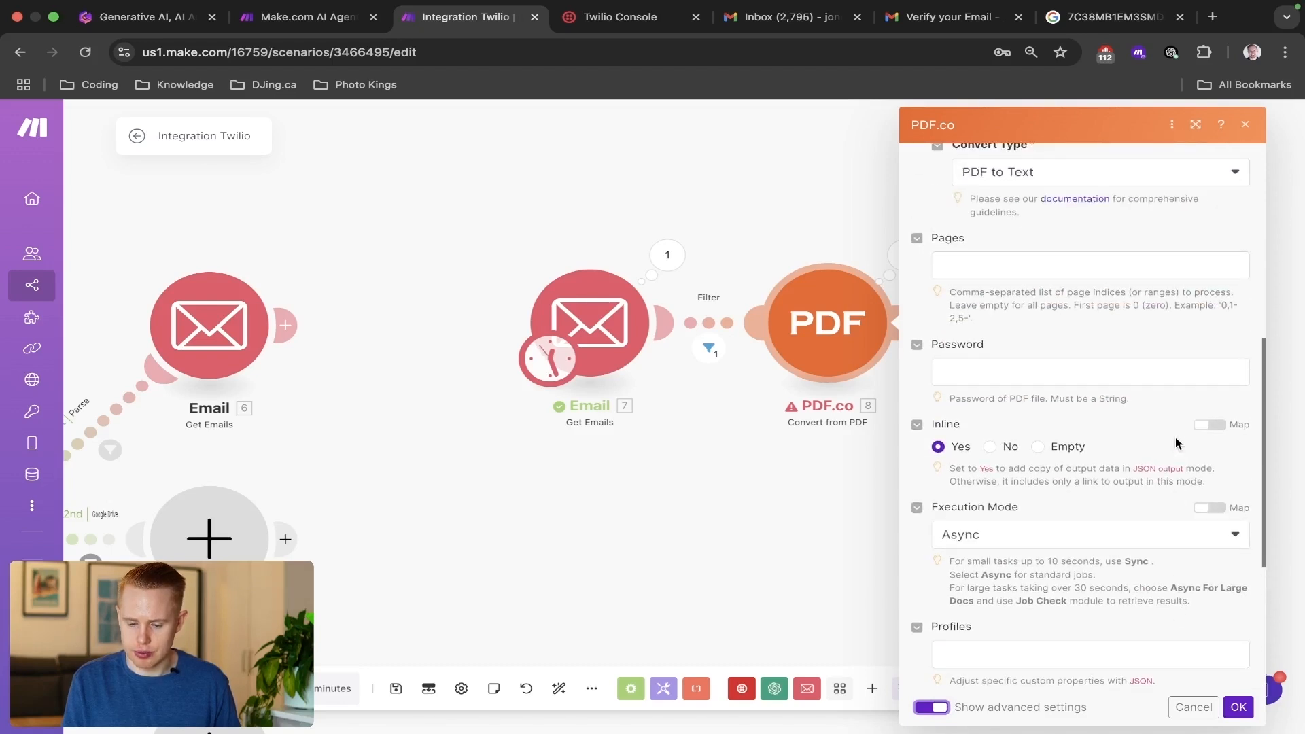
scroll(1176, 438, up, 1)
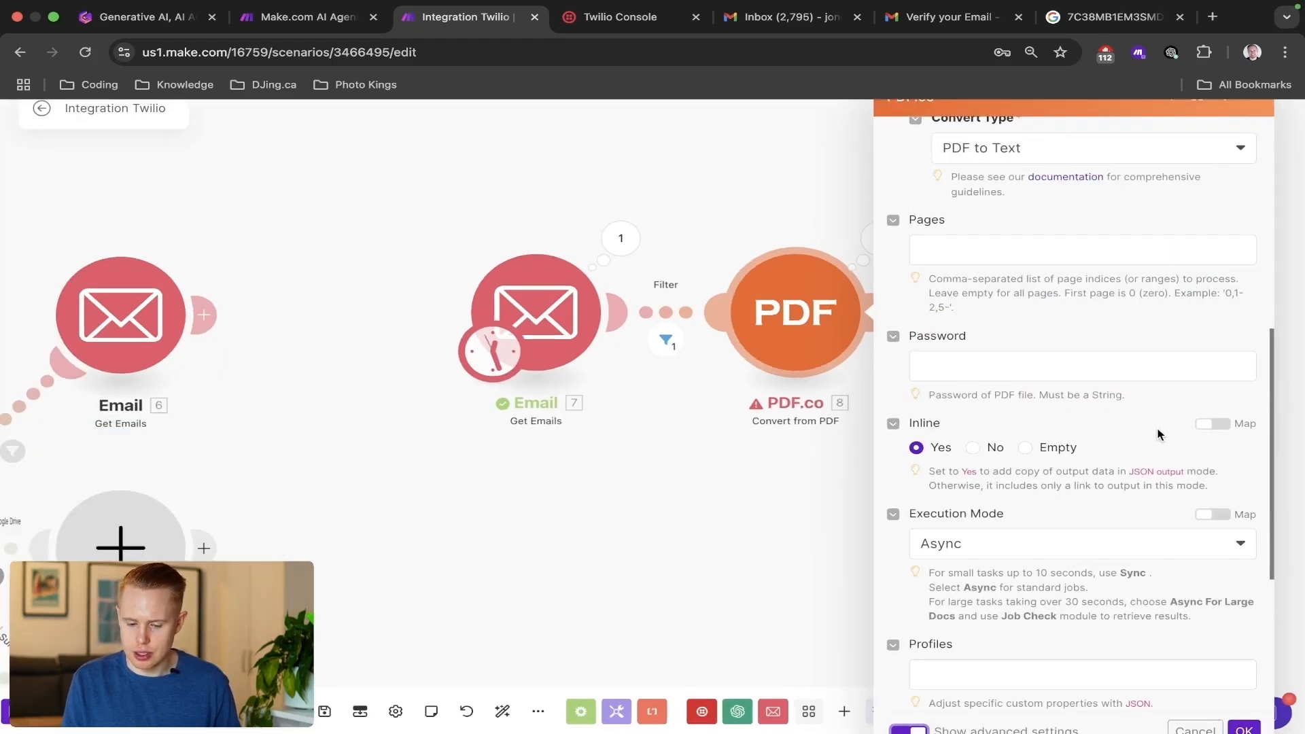
scroll(1160, 435, up, 3)
click(1162, 352)
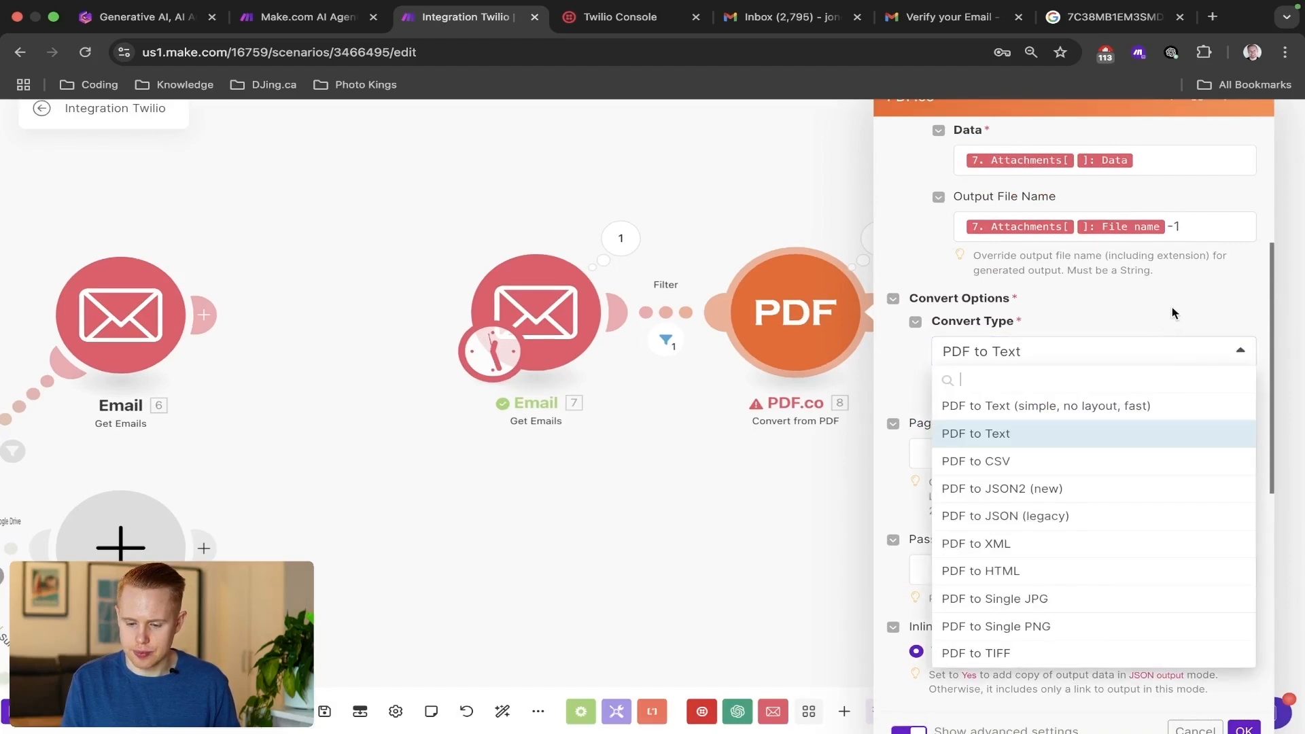
scroll(1172, 312, up, 4)
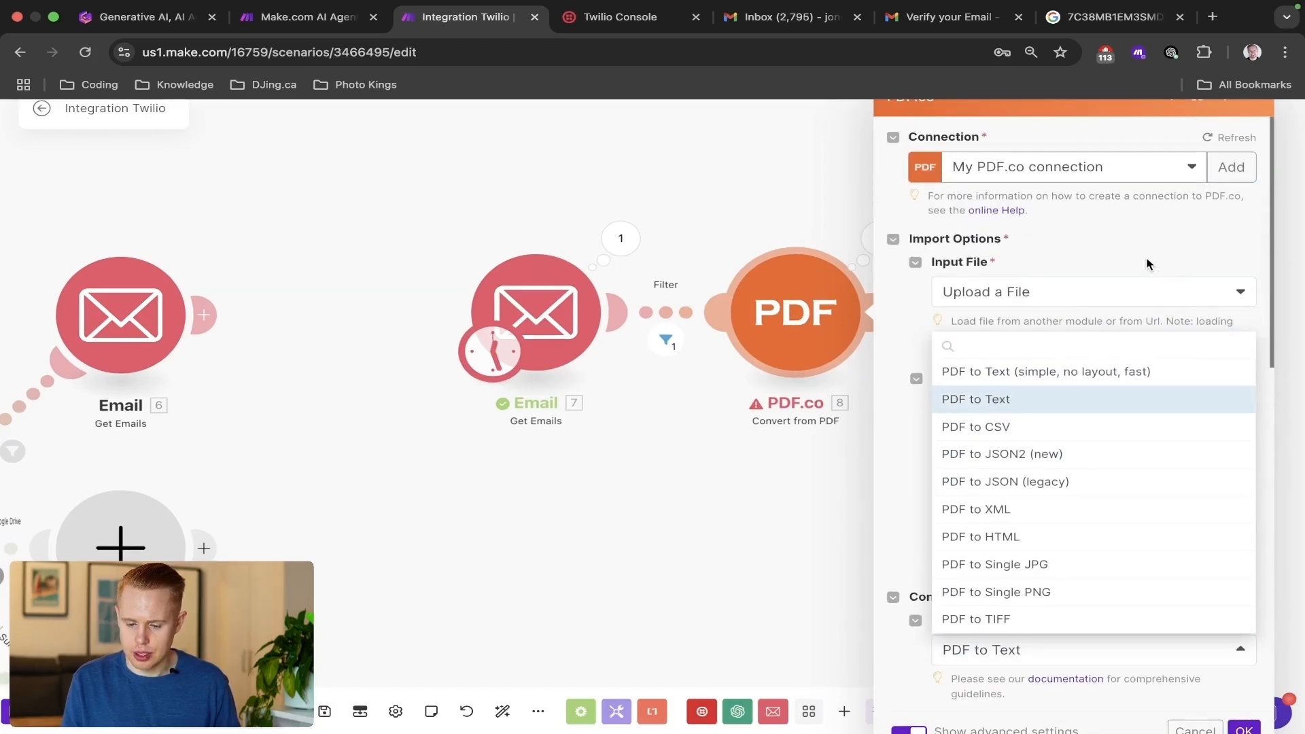
click(1148, 264)
scroll(1030, 445, down, 5)
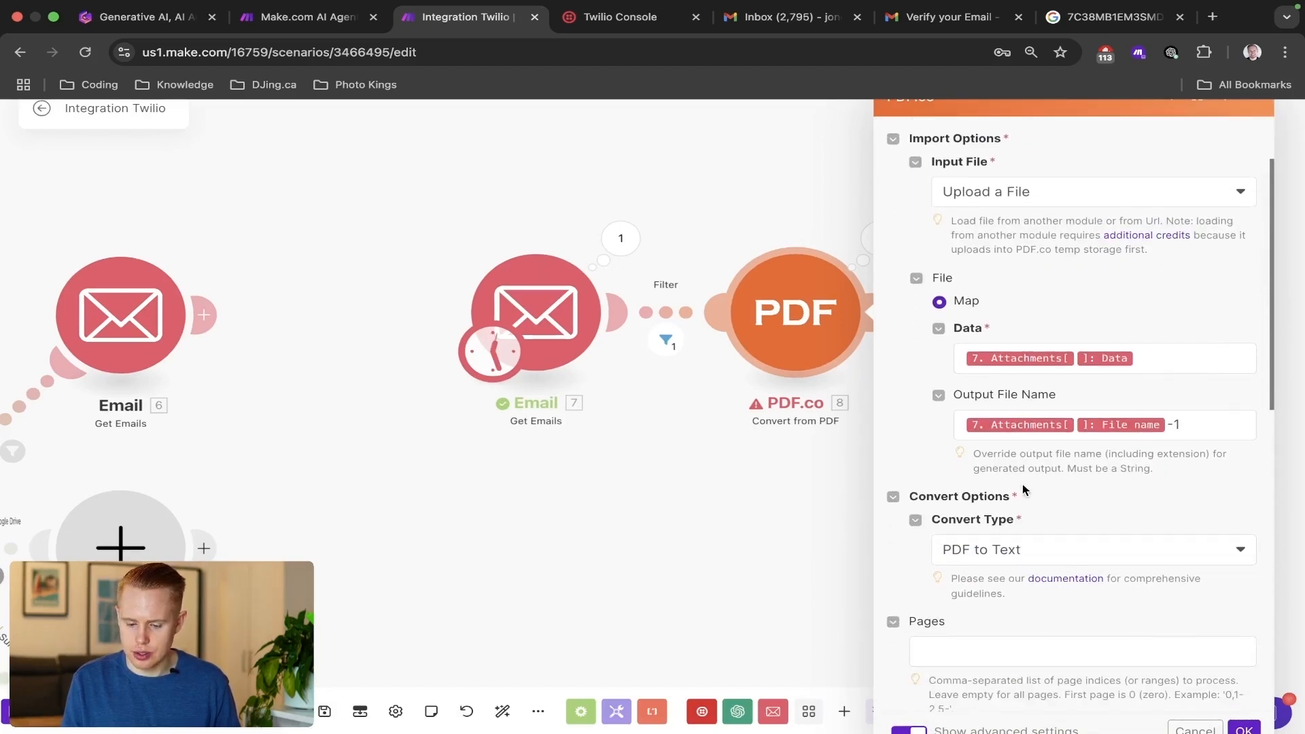
Switch to the Make.com AI Agent For Beginners scenario and examine its PDF.co module's settings for comparison.
key(ctrl+shift+Tab)
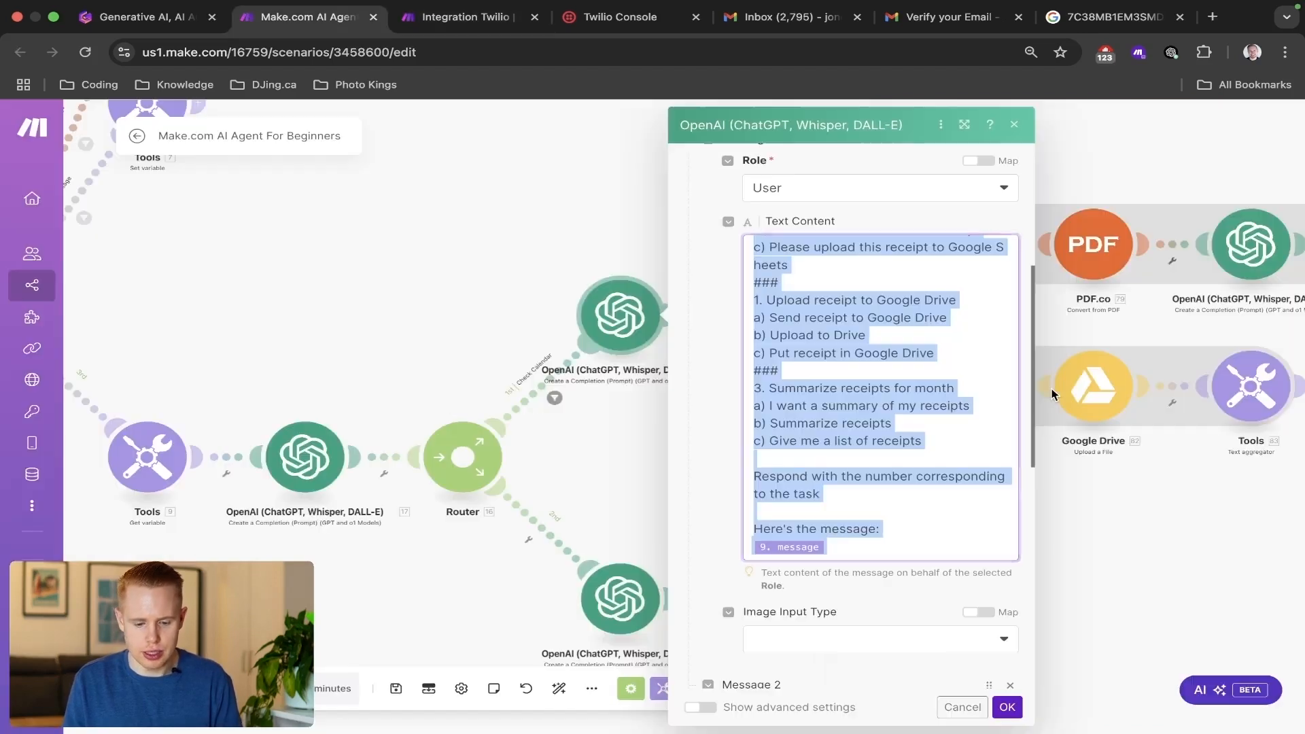
click(1095, 246)
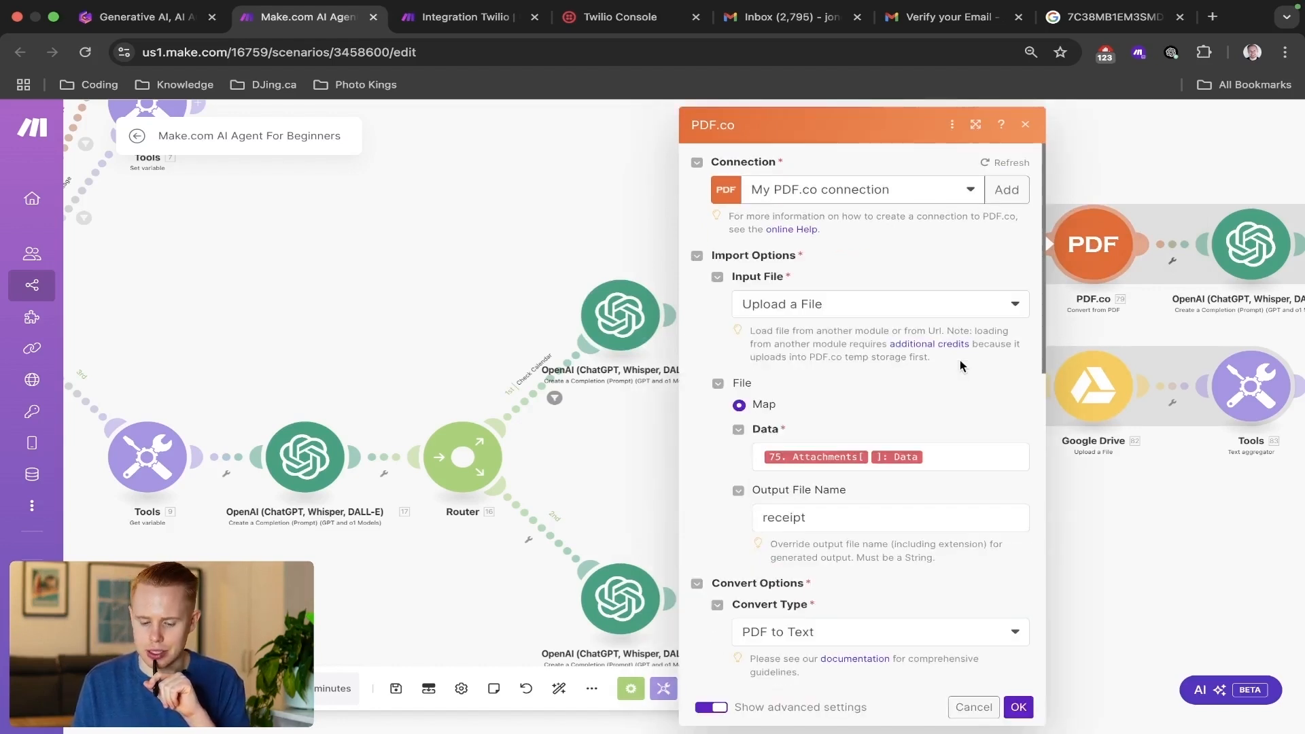
scroll(960, 360, down, 3)
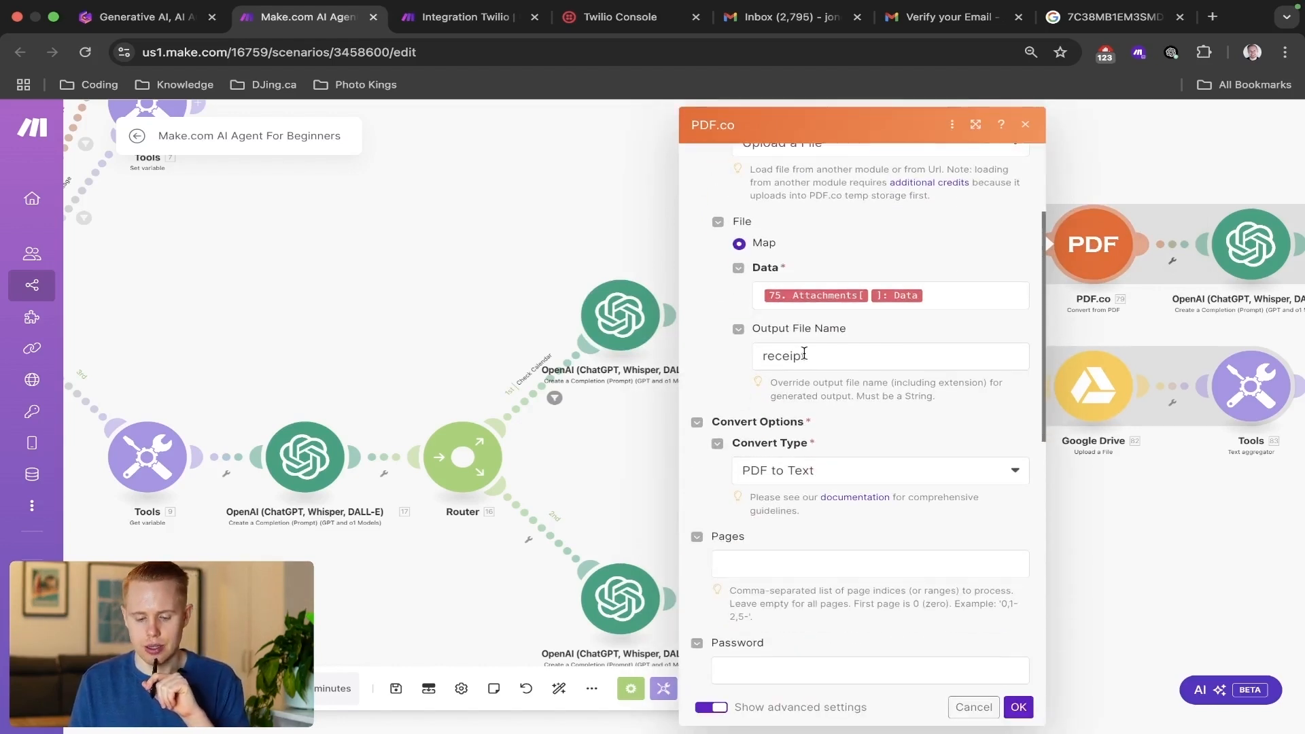
scroll(804, 353, down, 8)
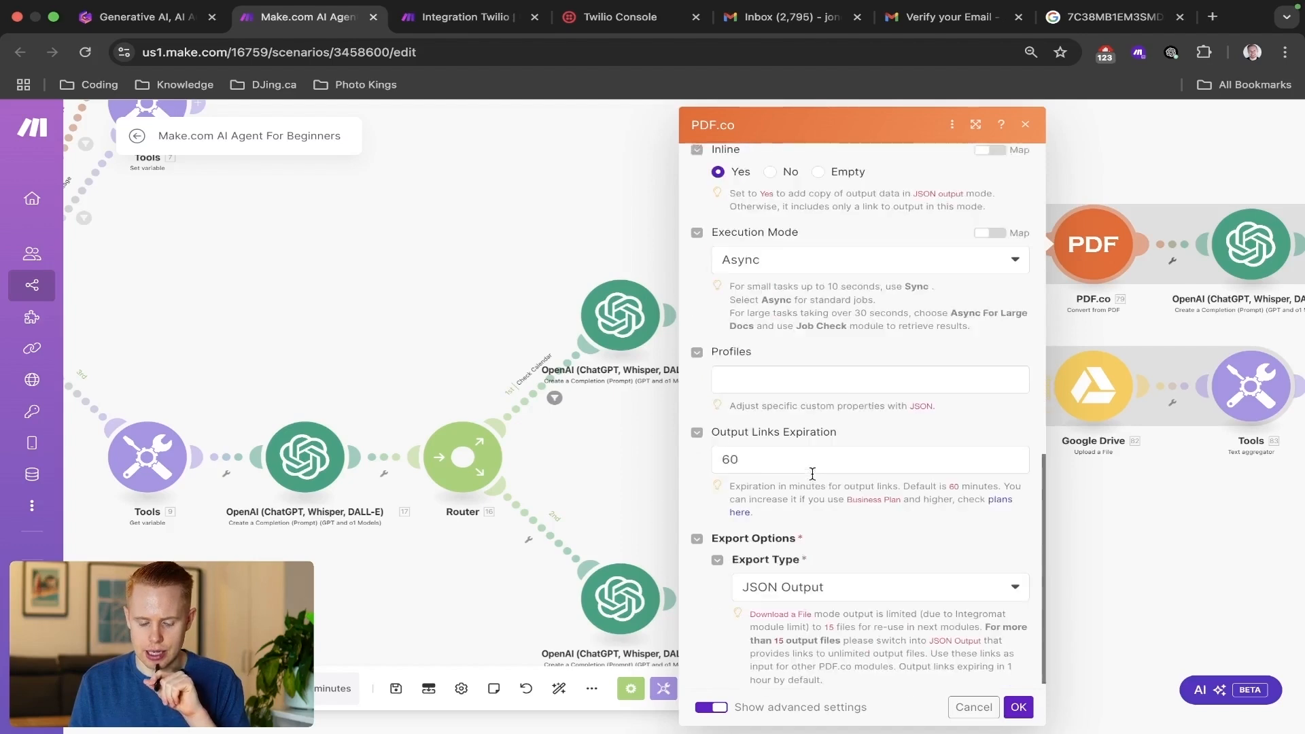
scroll(812, 474, down, 1)
scroll(832, 558, up, 10)
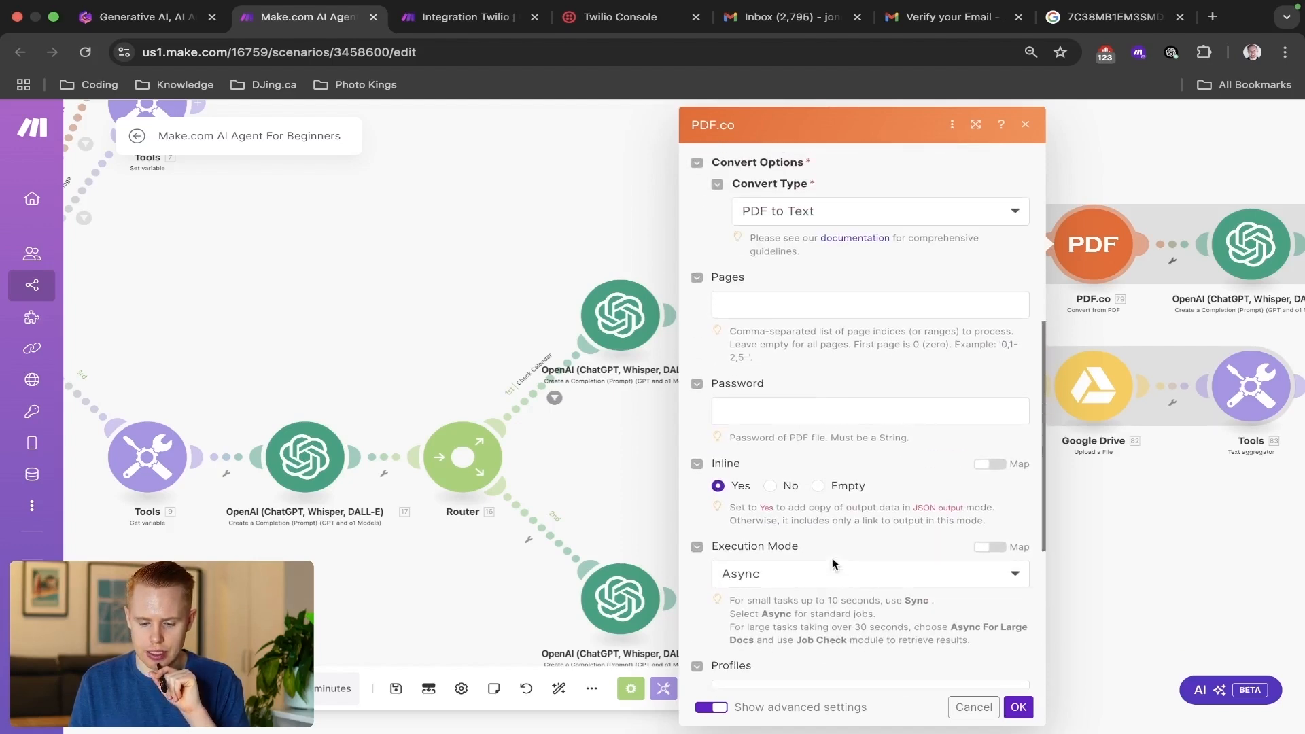
scroll(834, 566, up, 2)
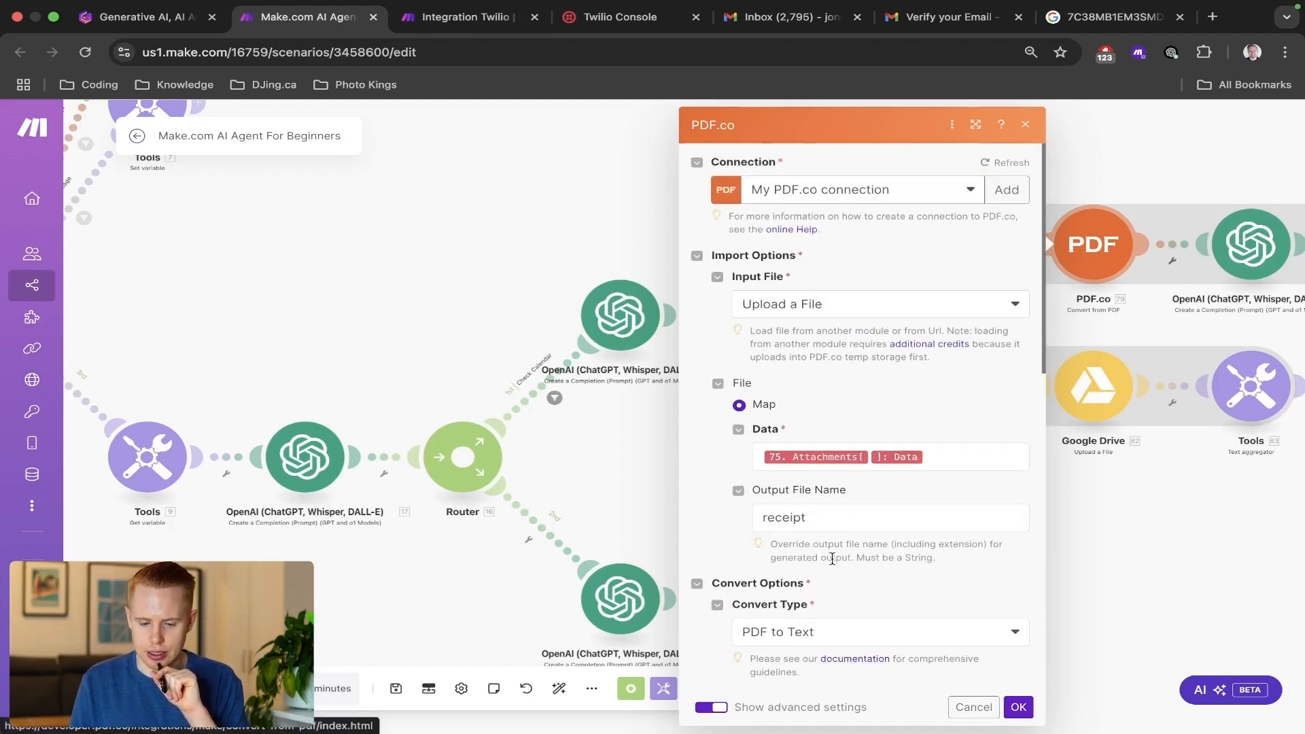
Back in the Integration Twilio scenario, set the PDF.co output file name to receipt, confirm, and run the scenario once.
key(ctrl+Tab)
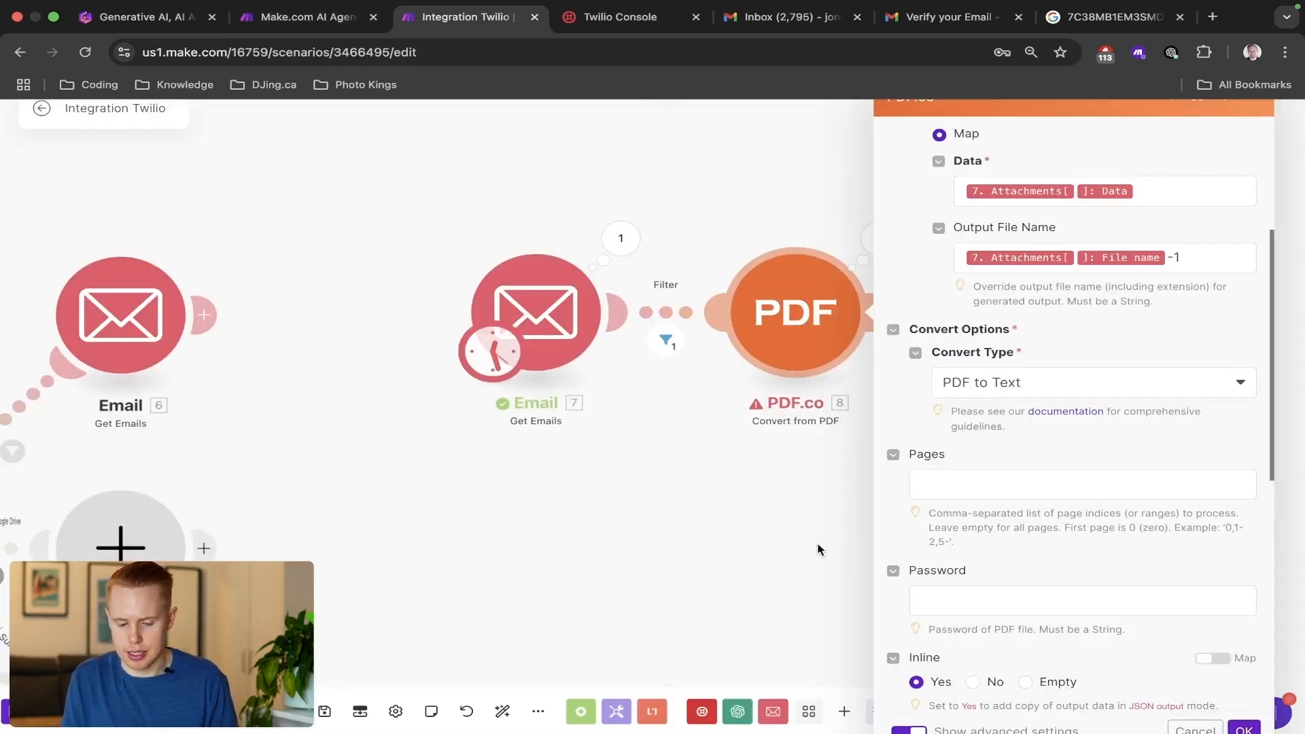
click(1195, 257)
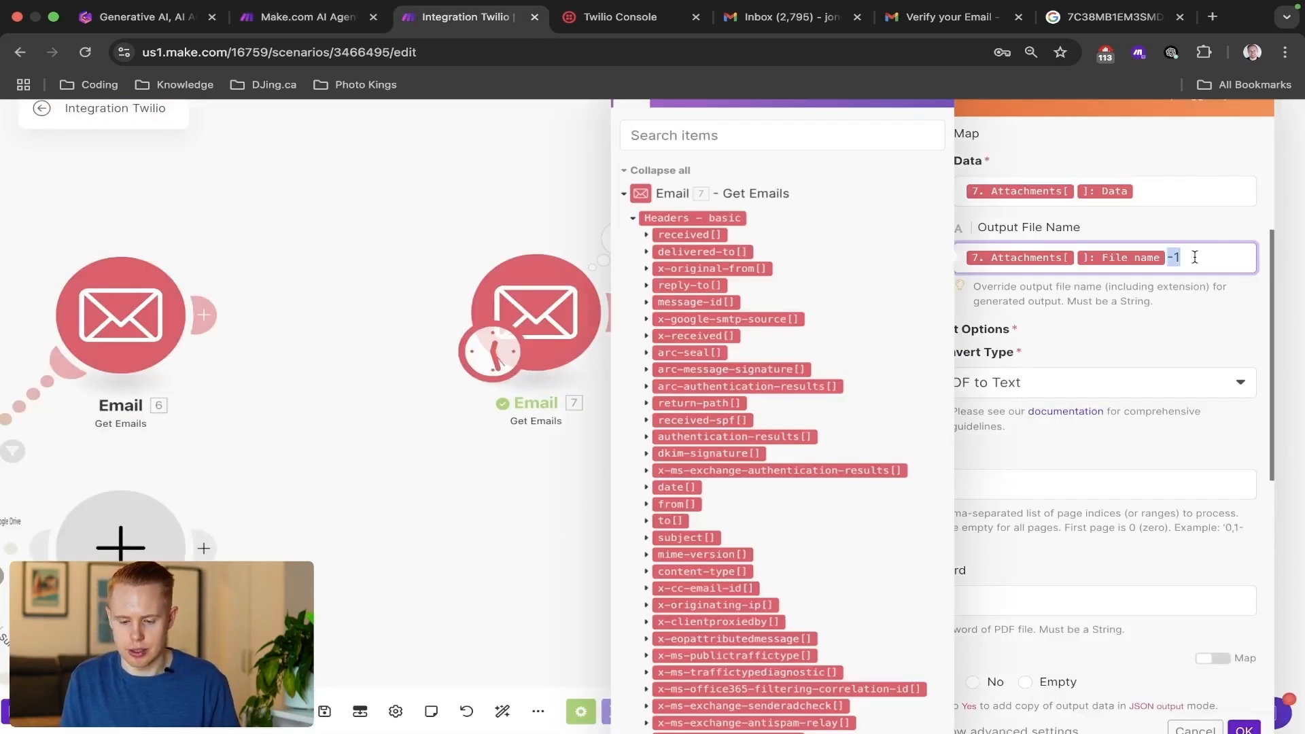
key(ctrl+a)
text(receipt)
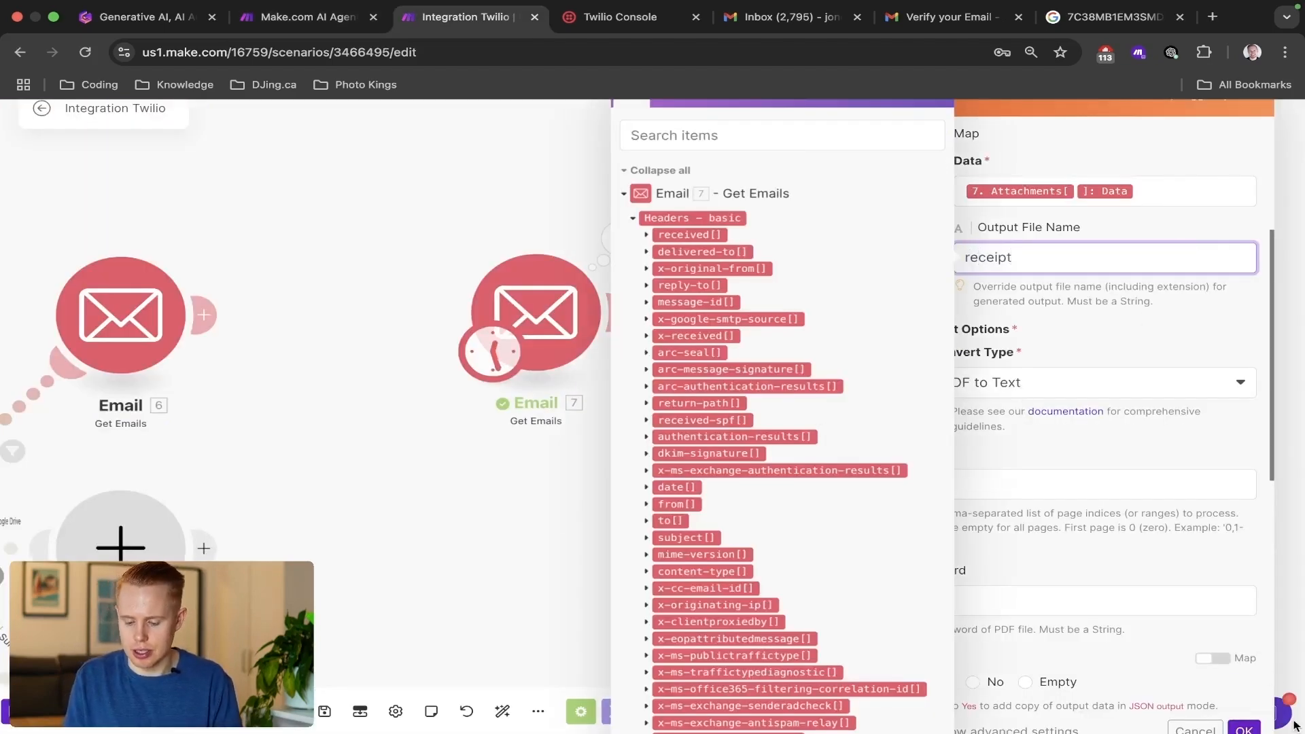
click(1244, 729)
click(6, 710)
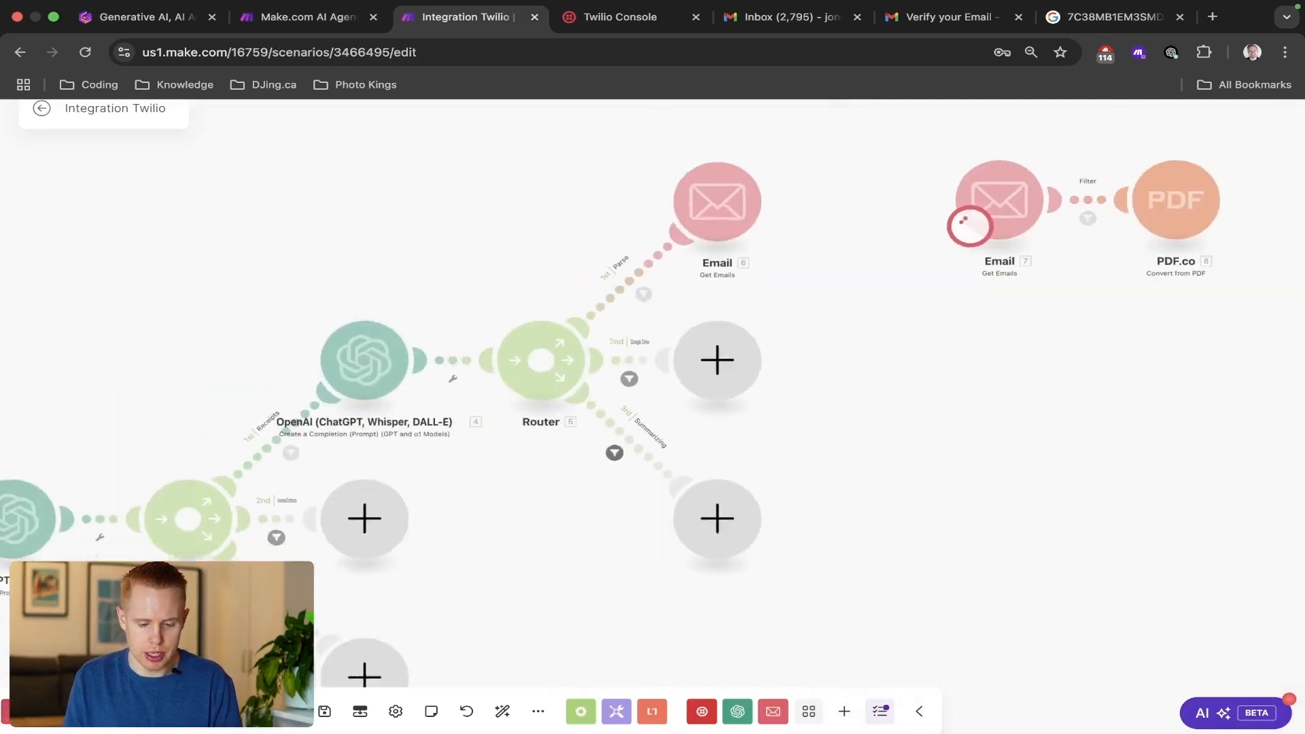
Check the run's result and inspect the PDF.co module's error details for Operation 1.
drag(1229, 274, 980, 395)
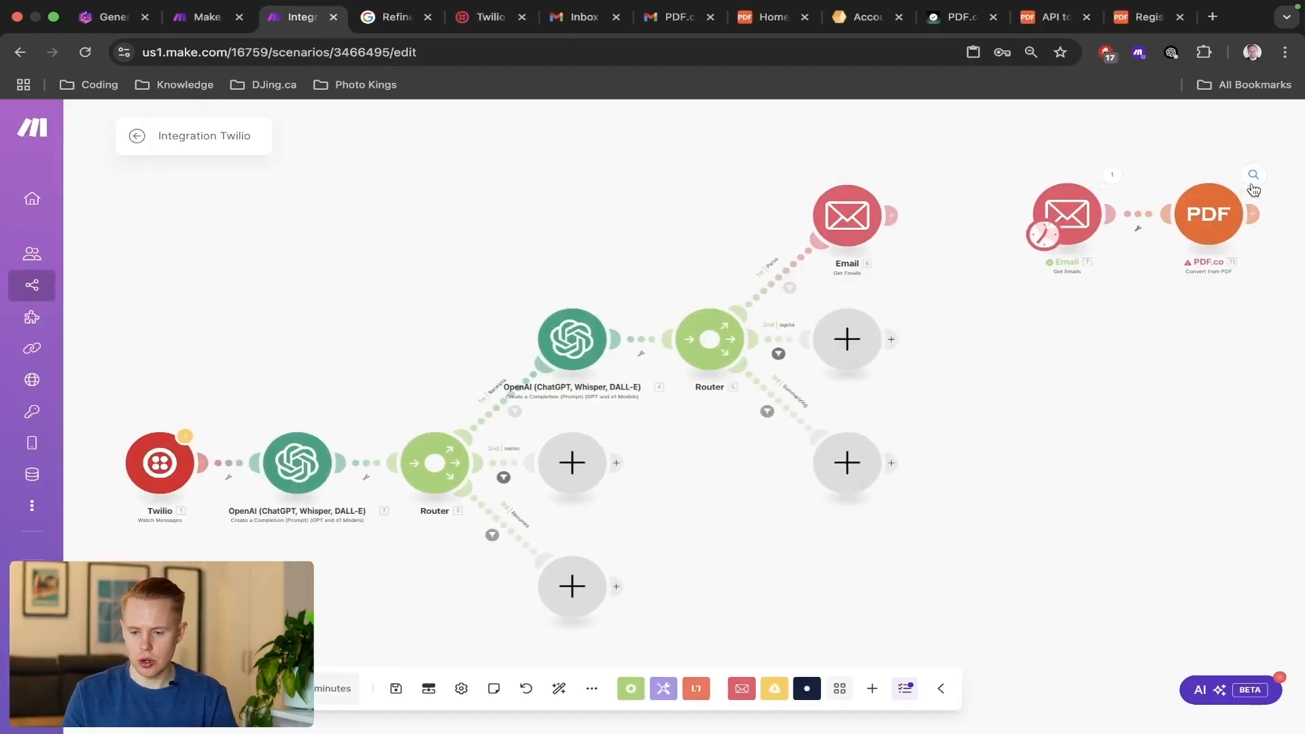
click(1249, 187)
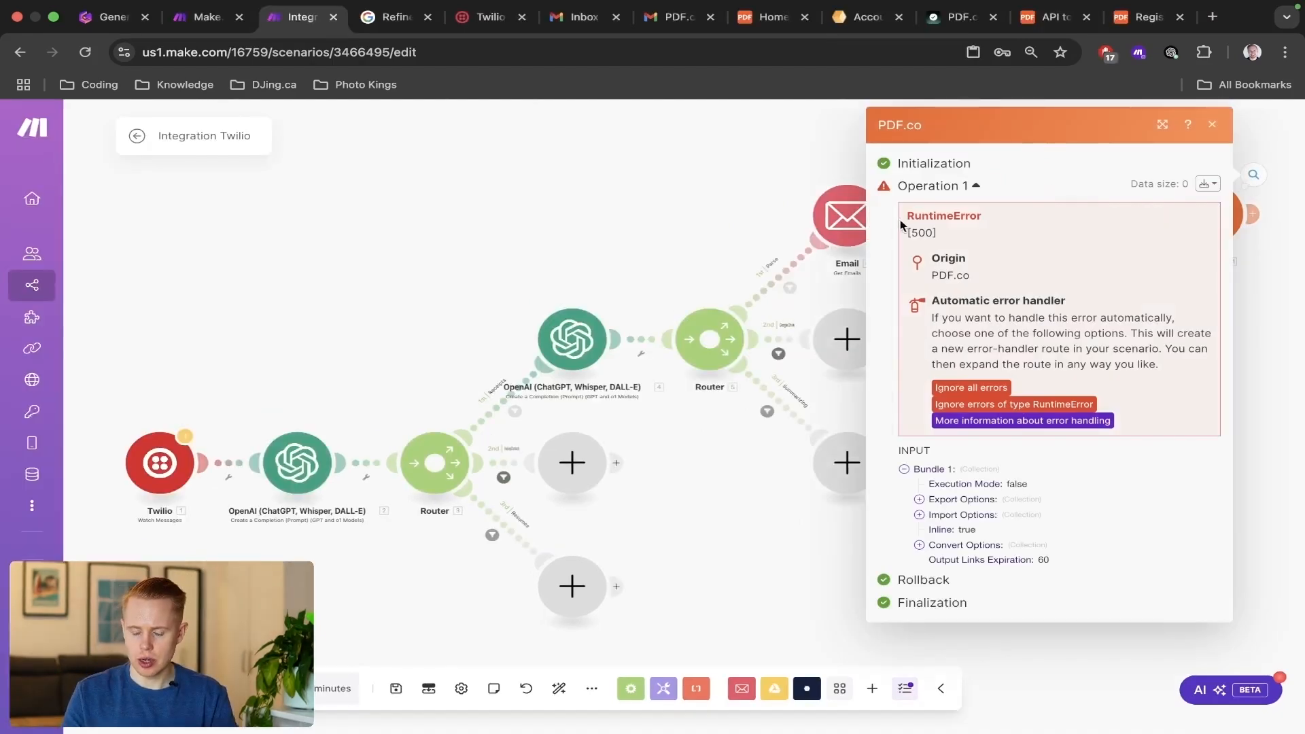
click(730, 155)
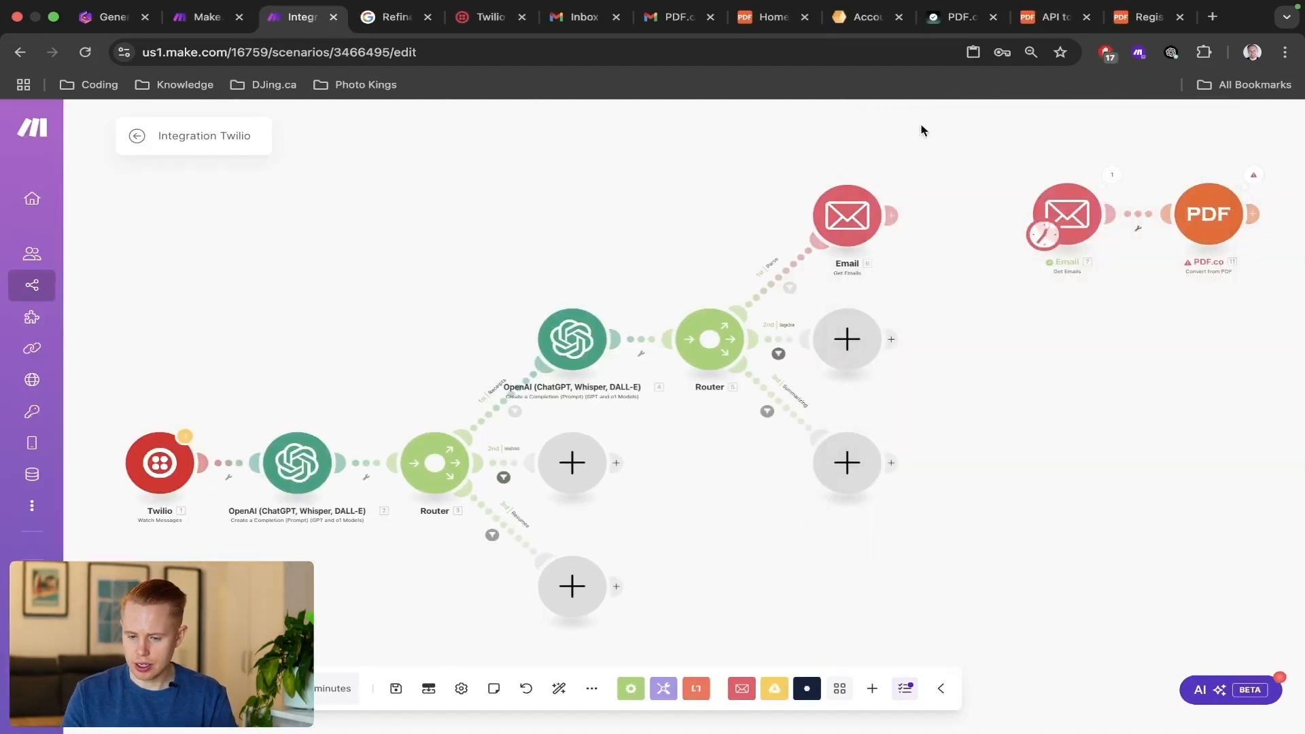
drag(921, 128, 594, 183)
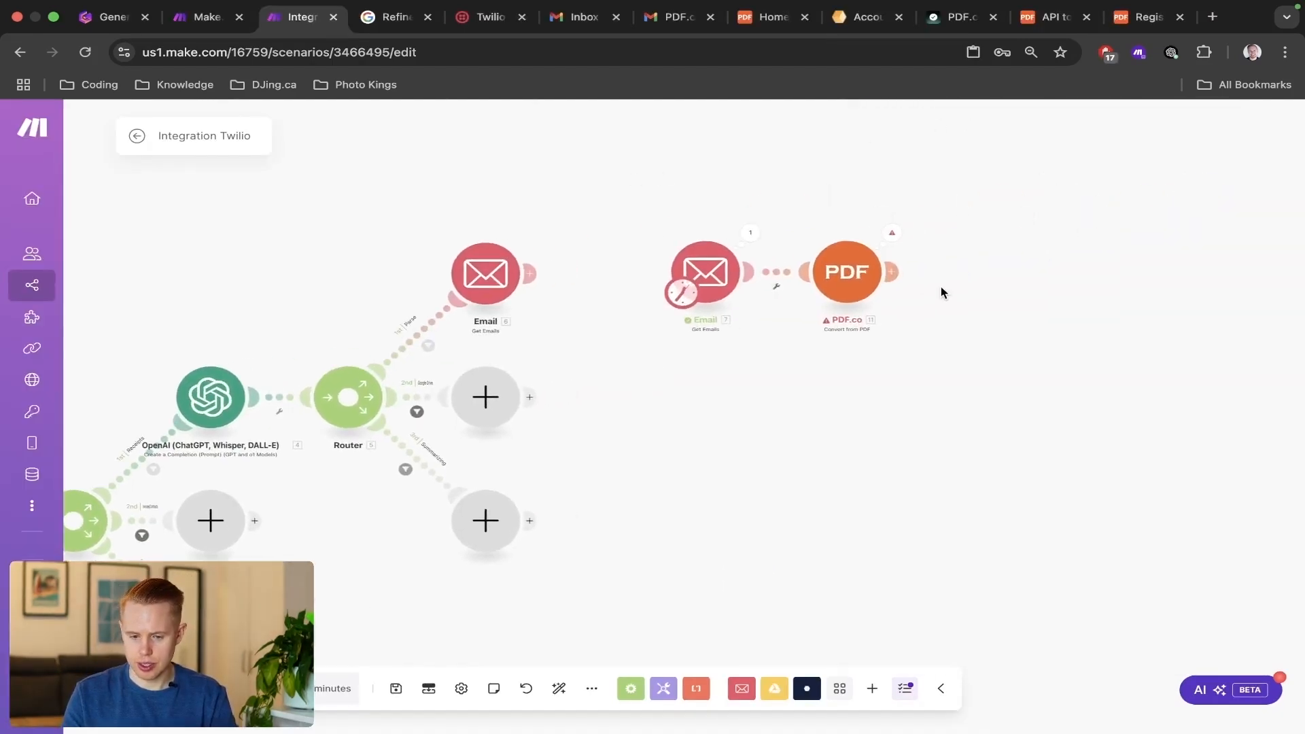
click(891, 235)
click(656, 215)
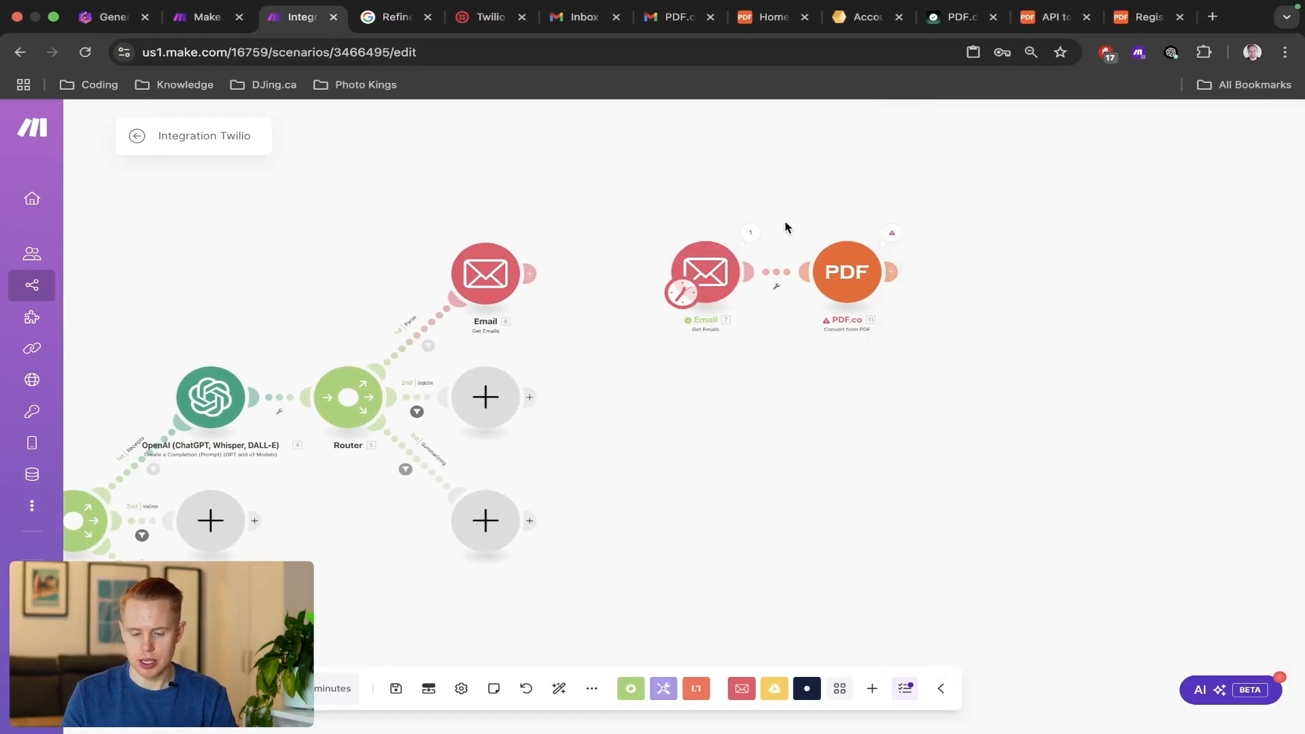
Extend the Gmail query of the Email module feeding PDF.co to has:attachment filename:pdf, copying the operator from the Gmail Help page, and confirm.
click(703, 273)
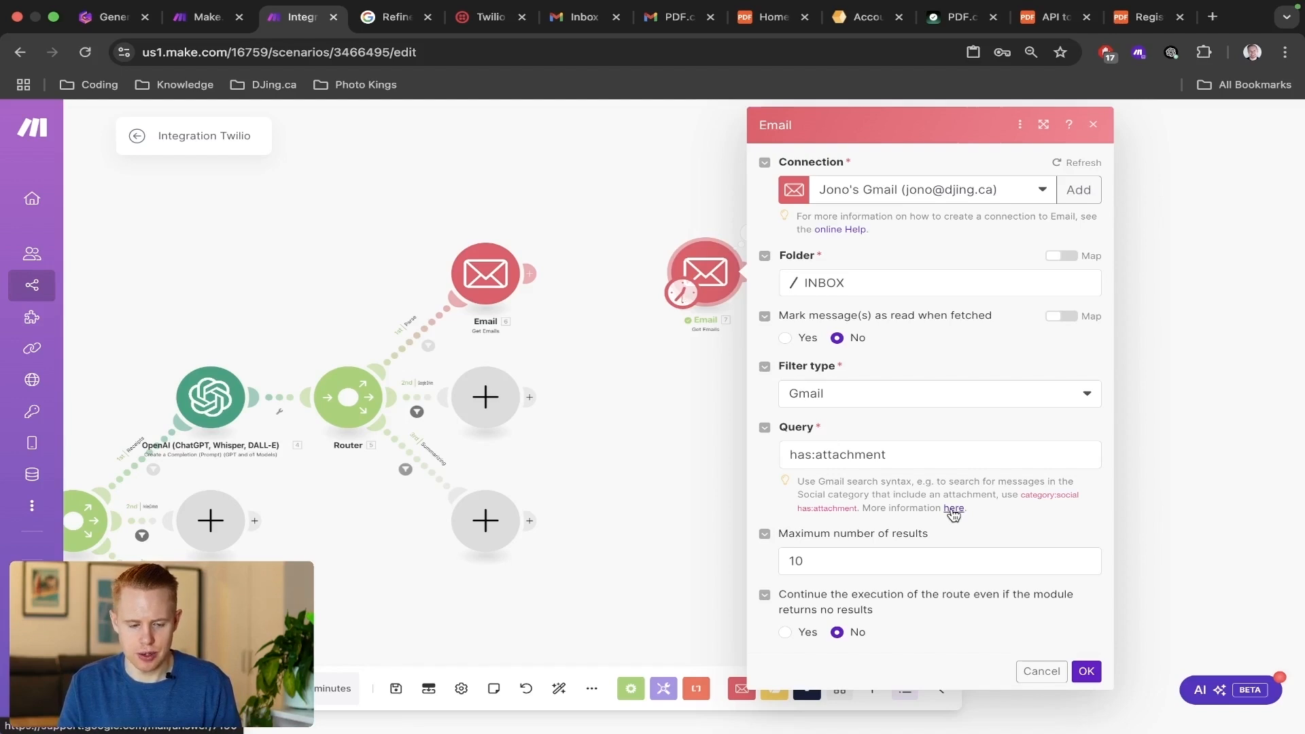
key(ctrl+Tab)
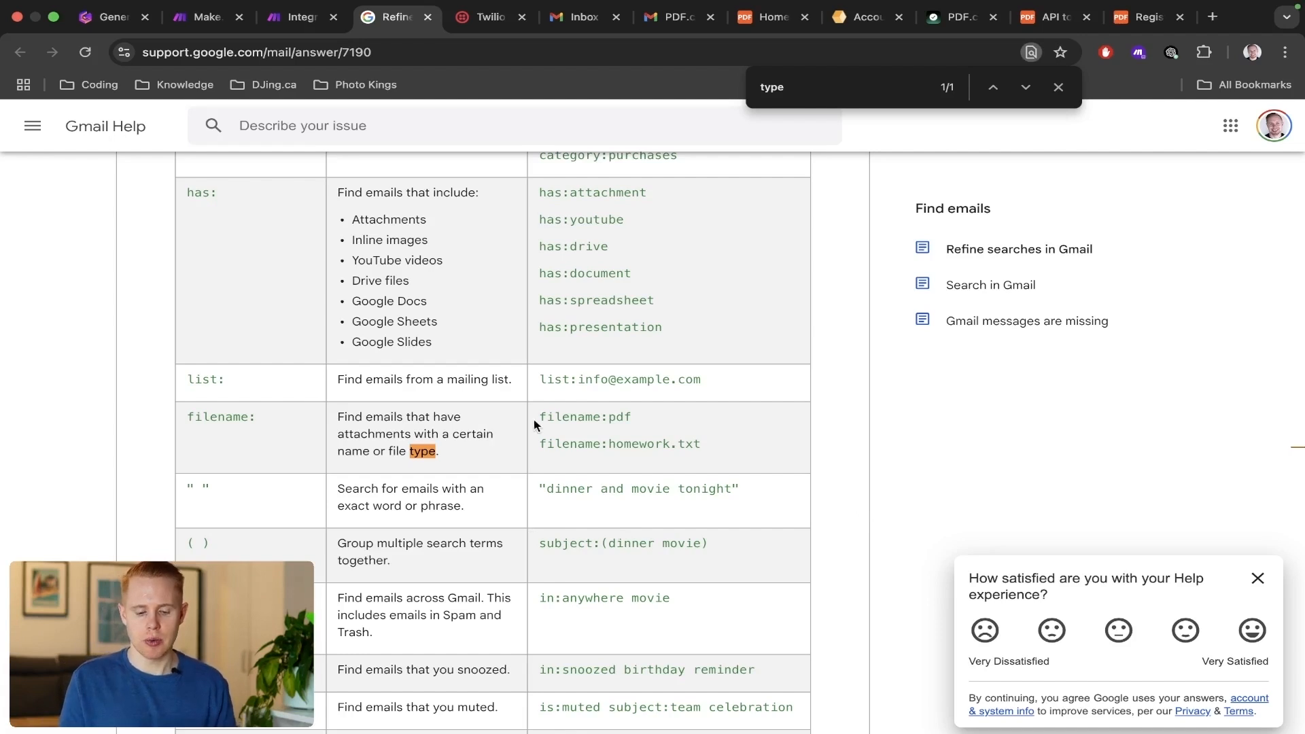
double_click(582, 416)
key(ctrl+c)
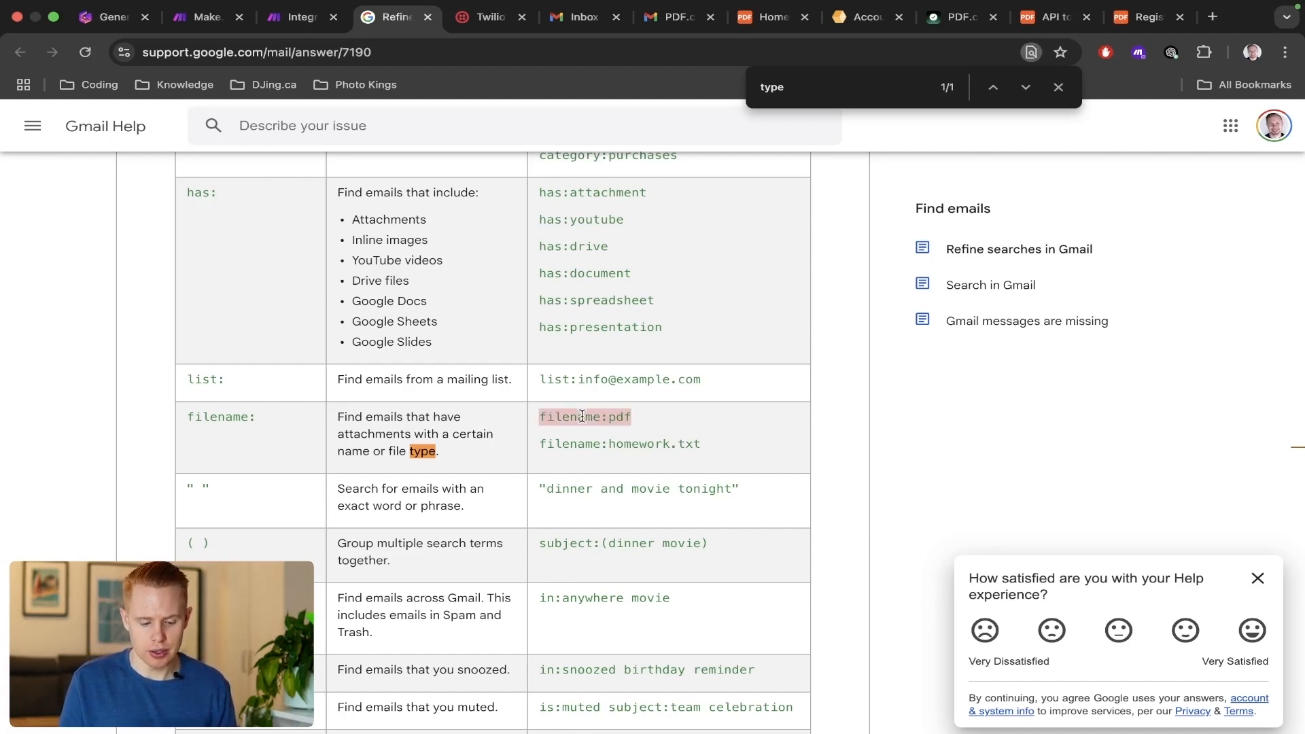
key(ctrl+shift+Tab)
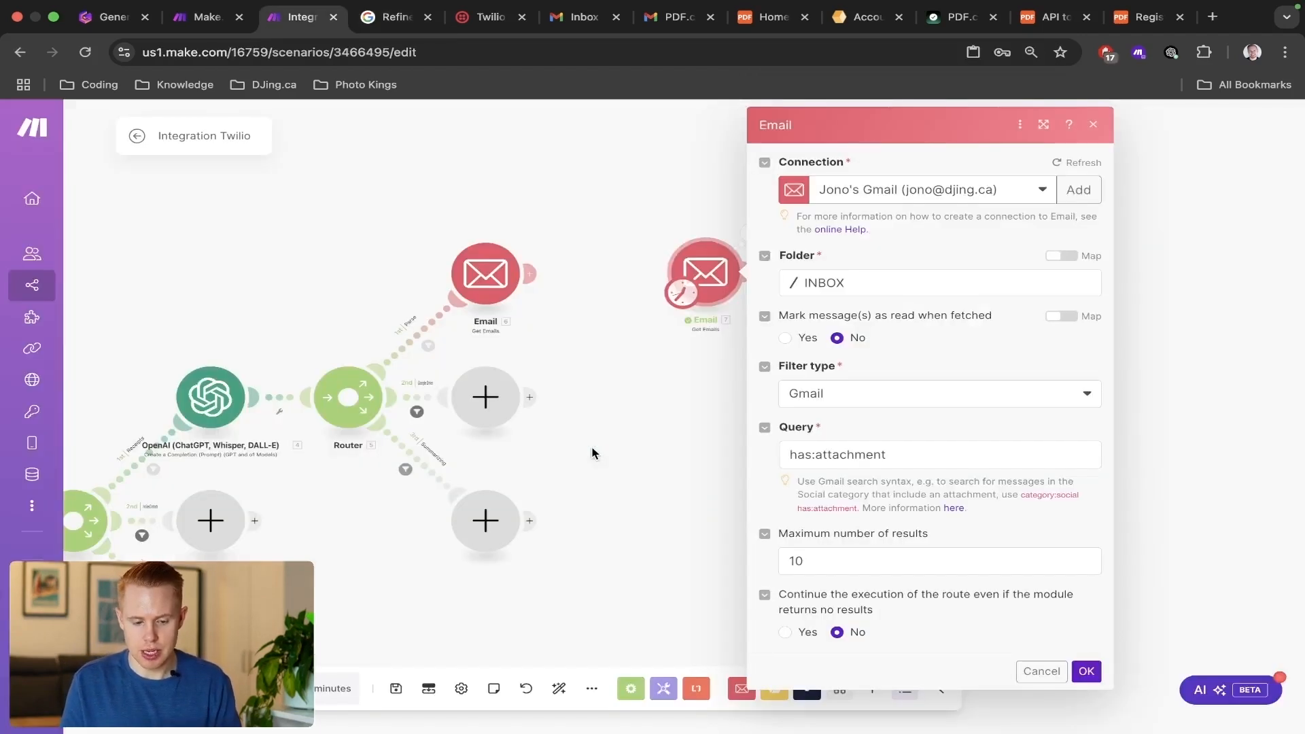
click(940, 455)
key(ctrl+v)
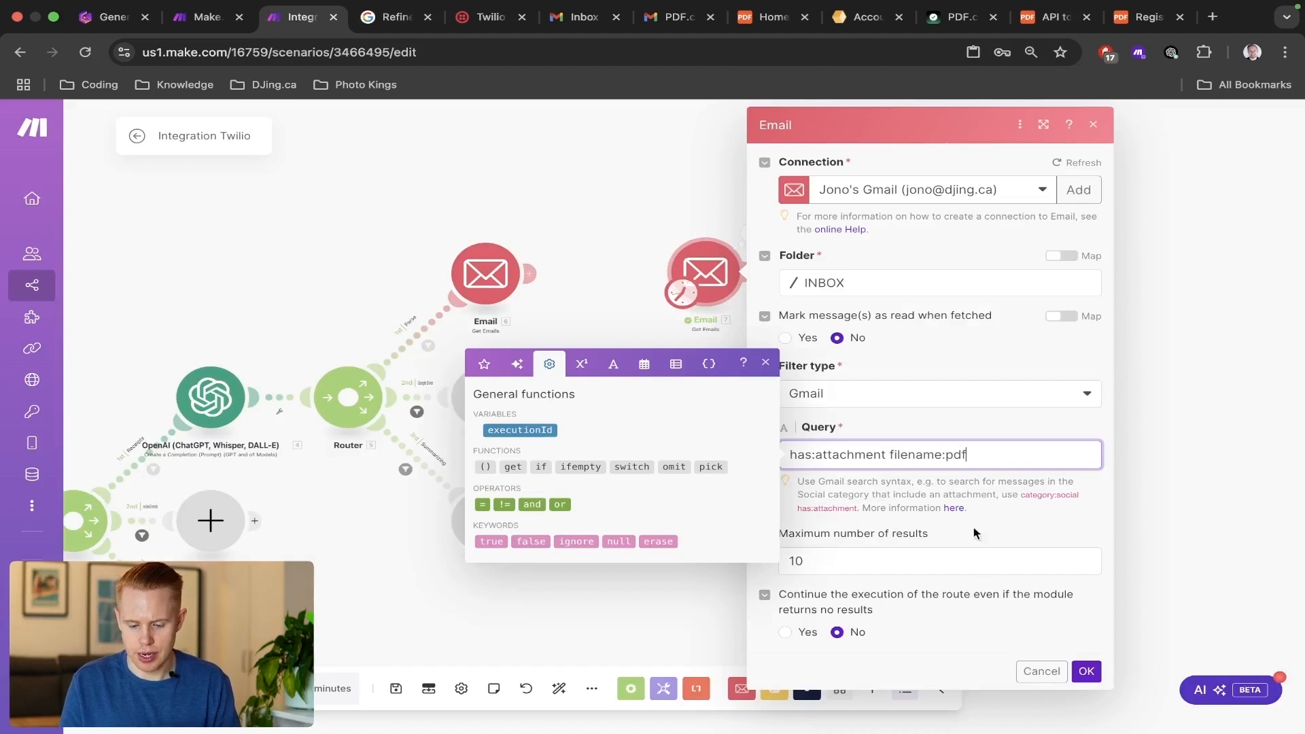
scroll(1021, 549, up, 1)
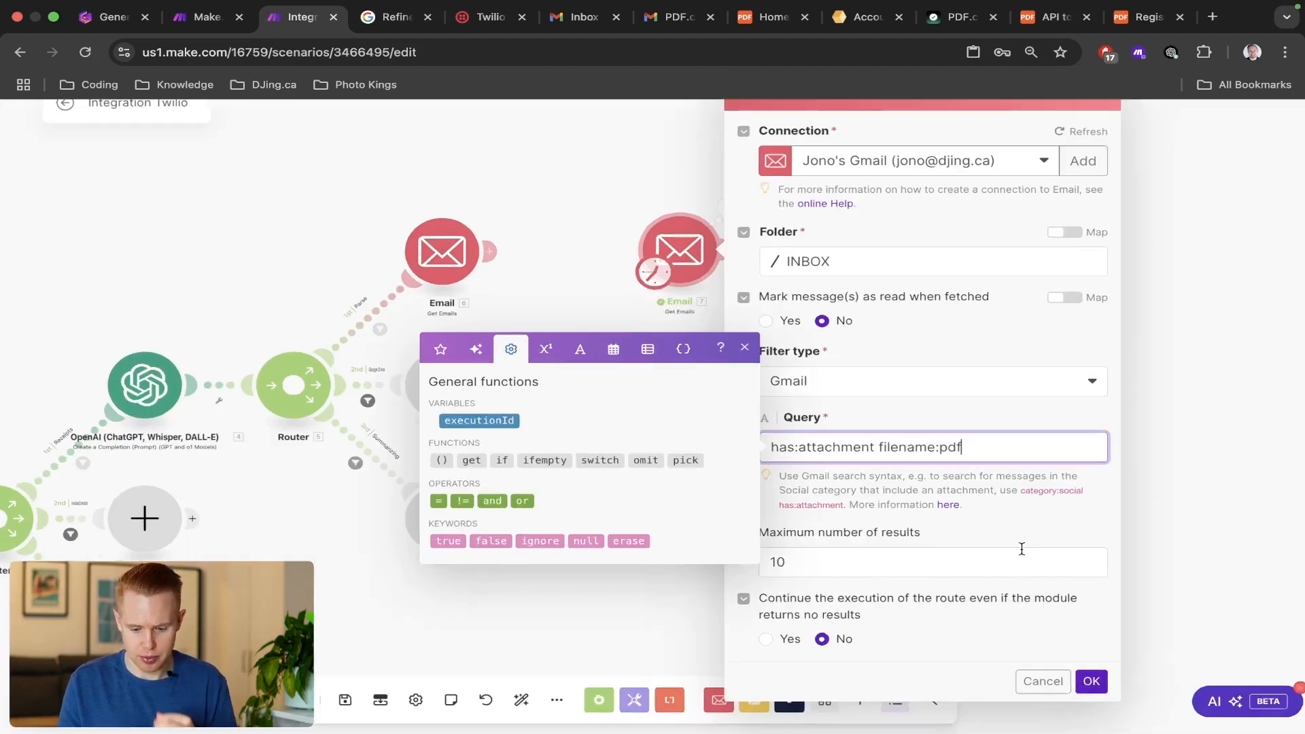
click(1021, 549)
click(969, 506)
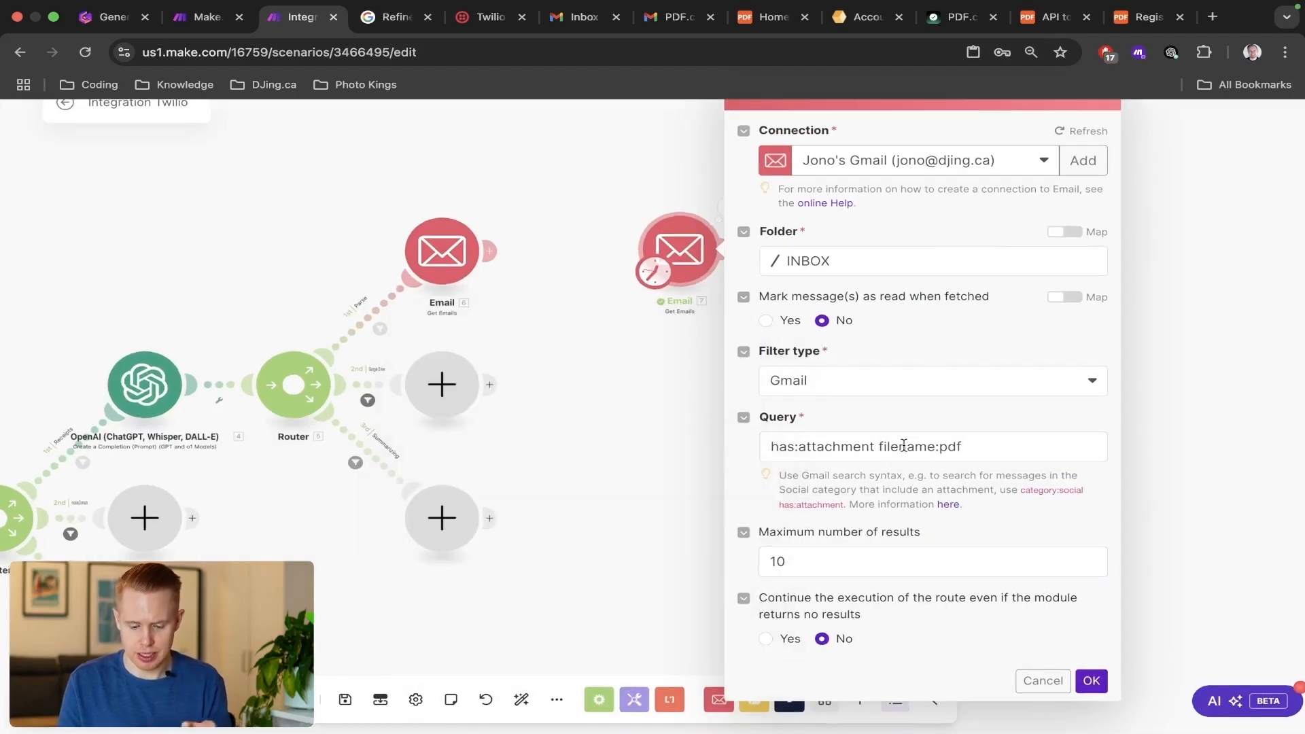
click(1091, 681)
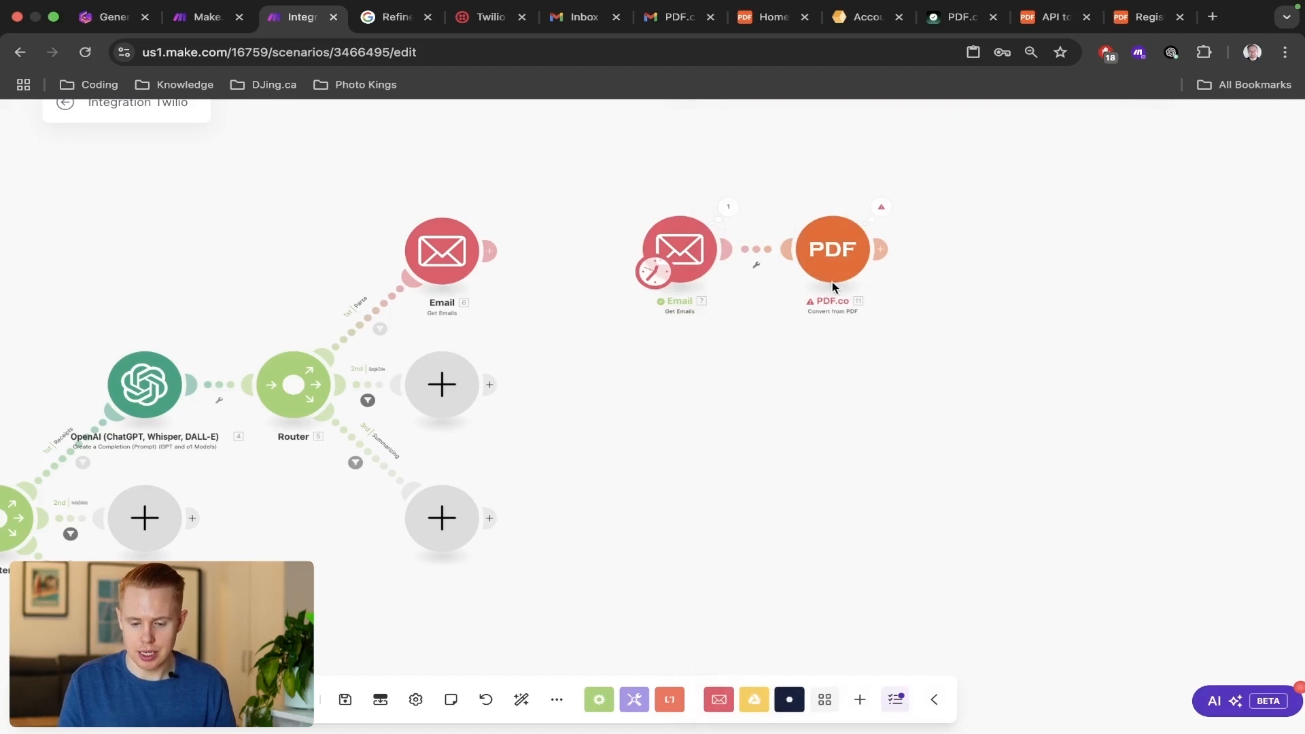
Review the PDF.co module's import, conversion and execution settings, confirm them, and run the scenario once.
click(838, 256)
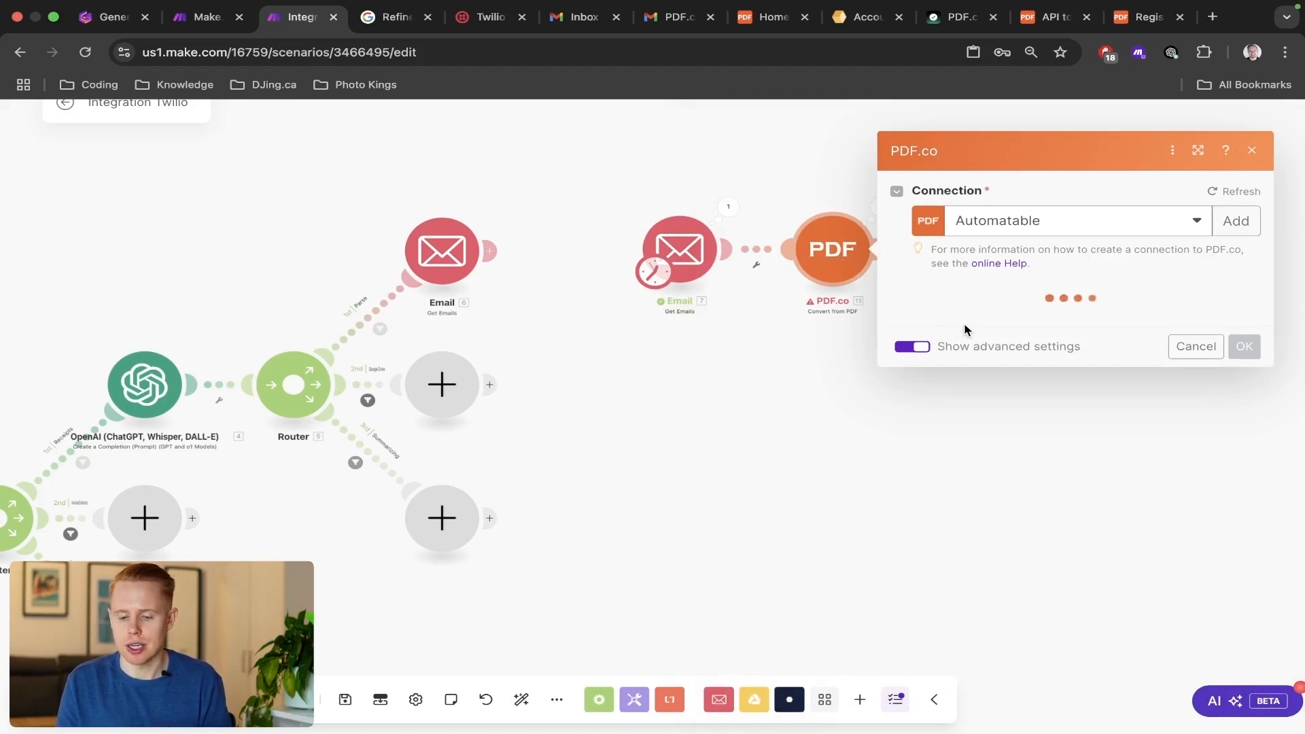
scroll(997, 394, down, 2)
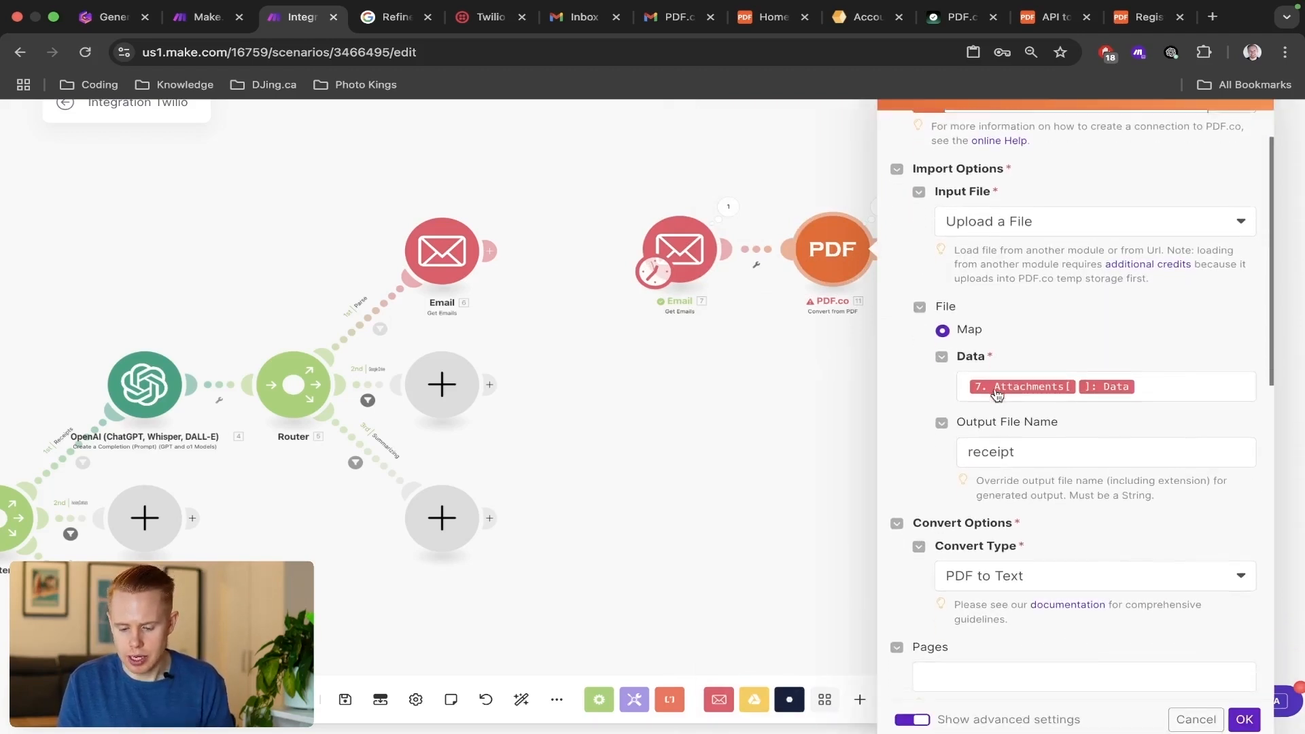
scroll(997, 394, down, 7)
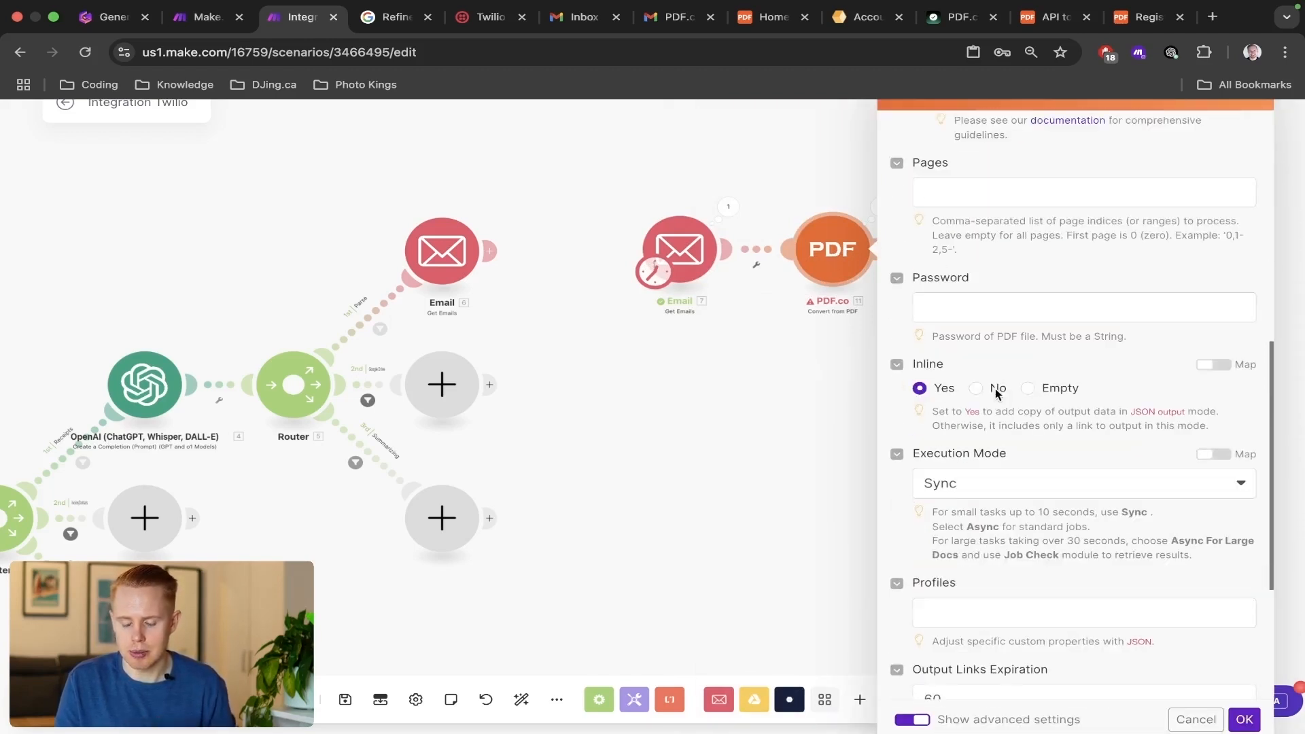
click(1243, 719)
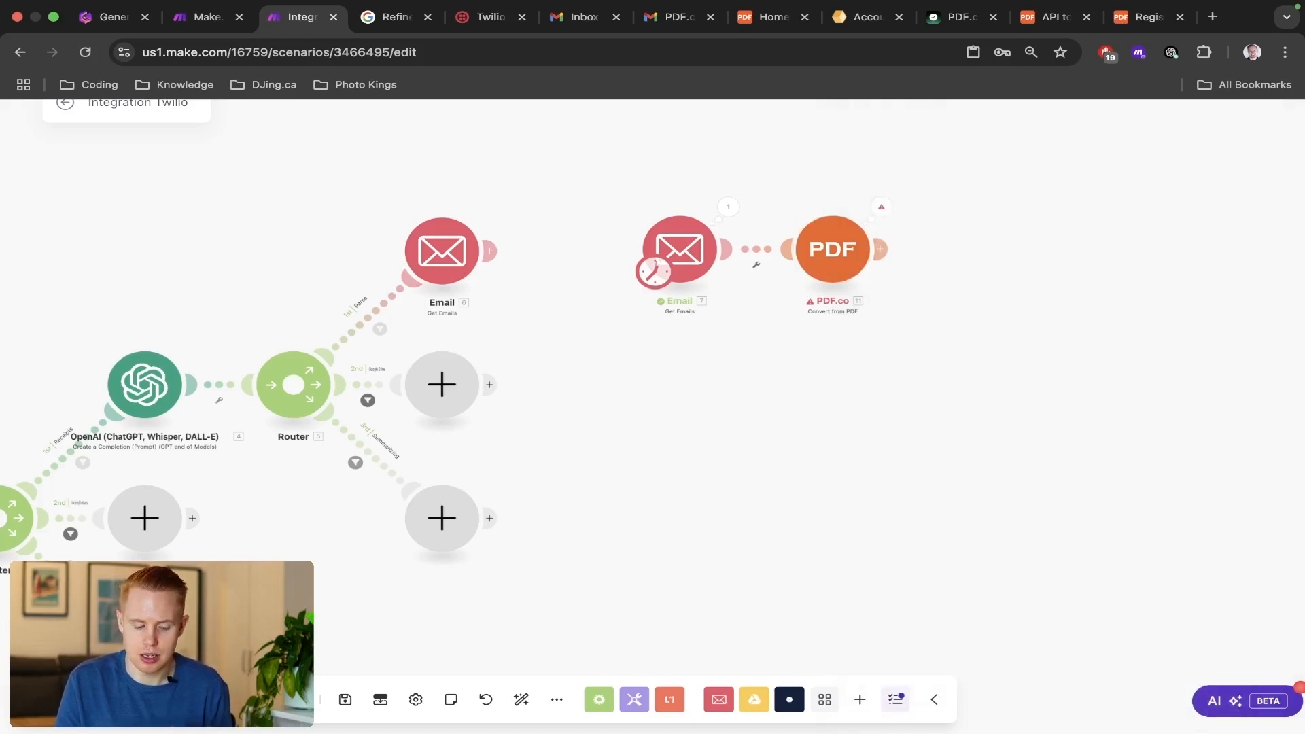
click(94, 700)
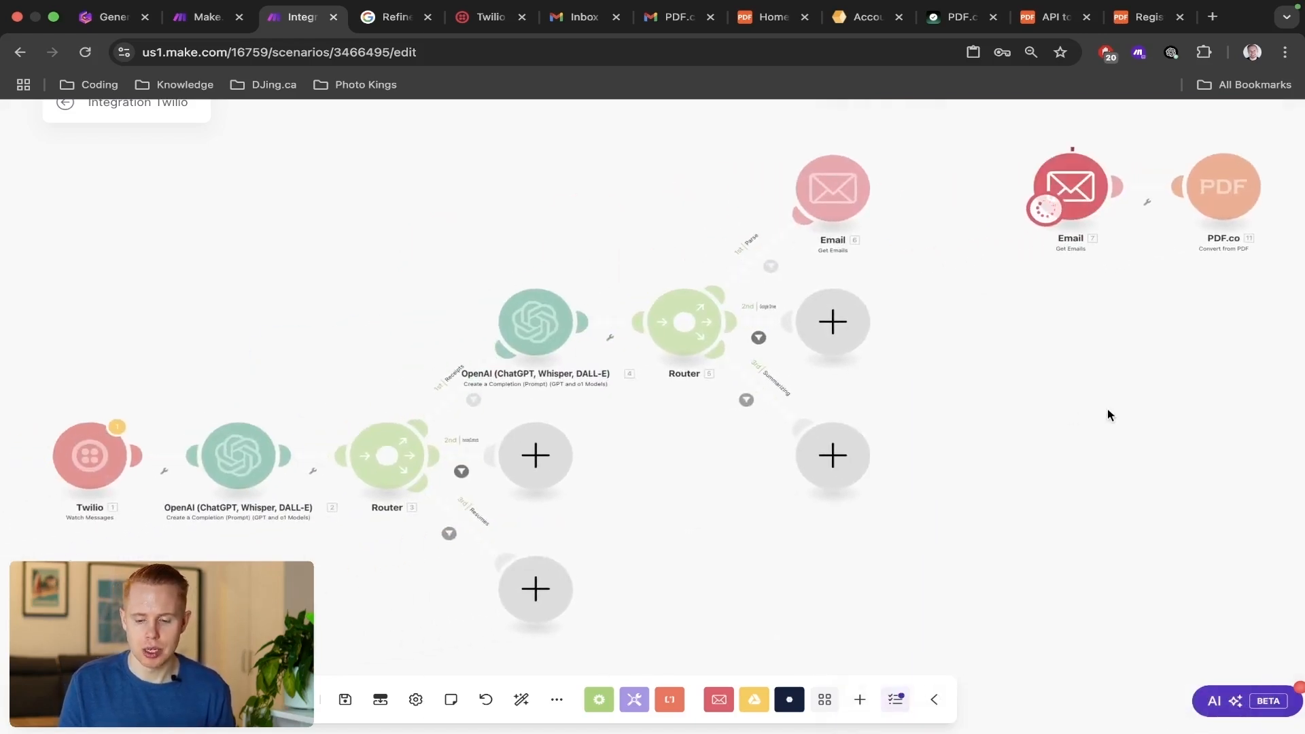
drag(1105, 409, 831, 417)
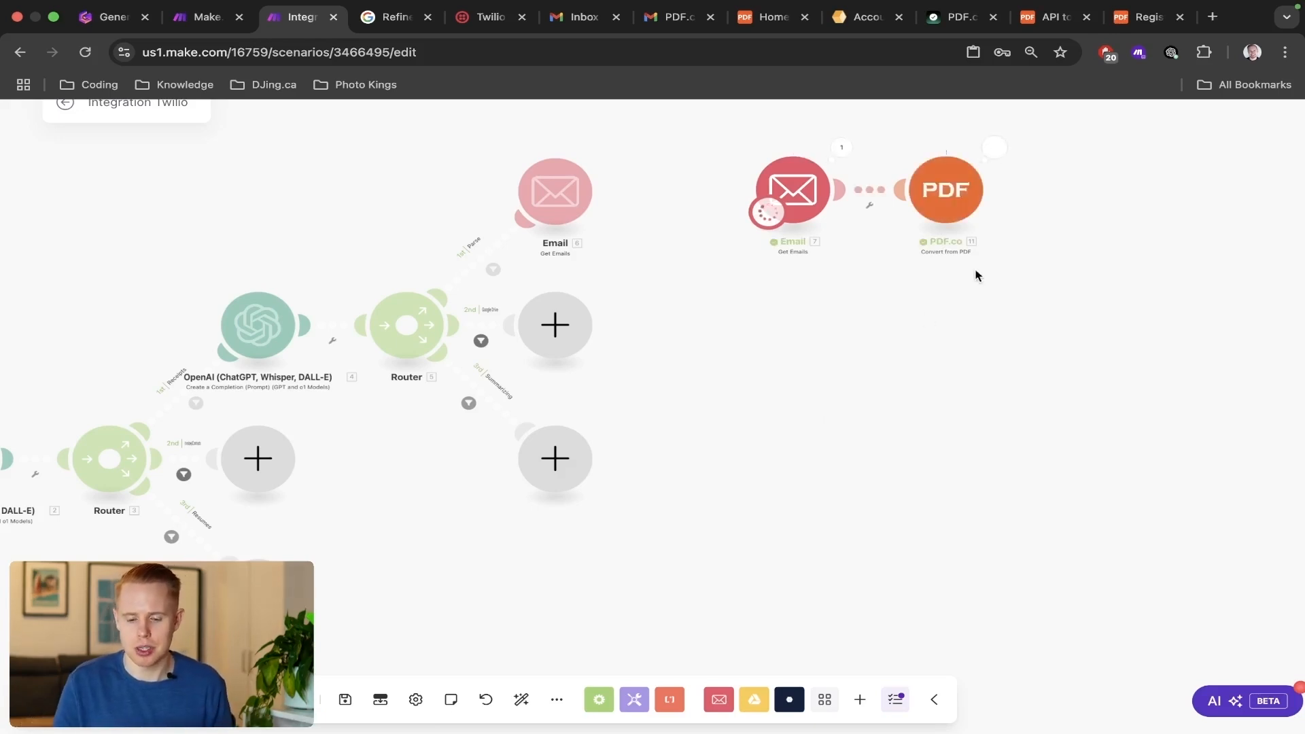
drag(1007, 254, 903, 324)
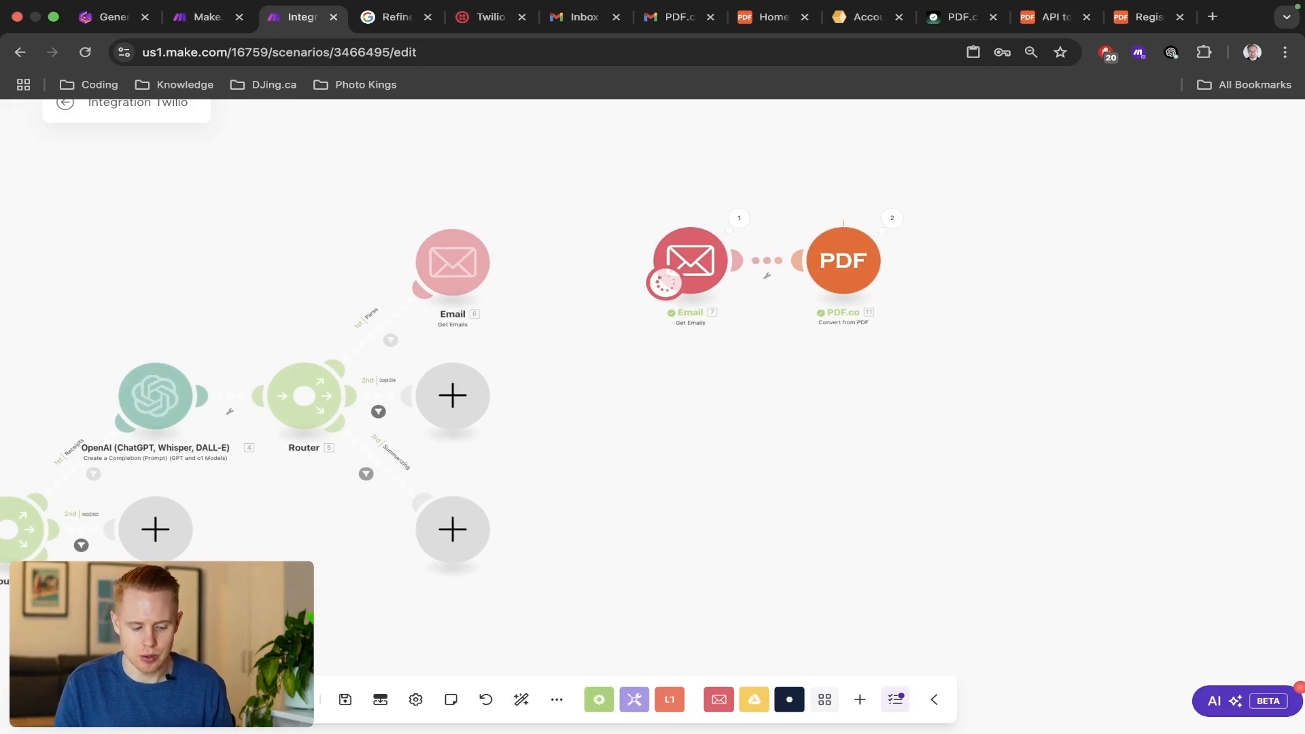
drag(801, 373, 691, 450)
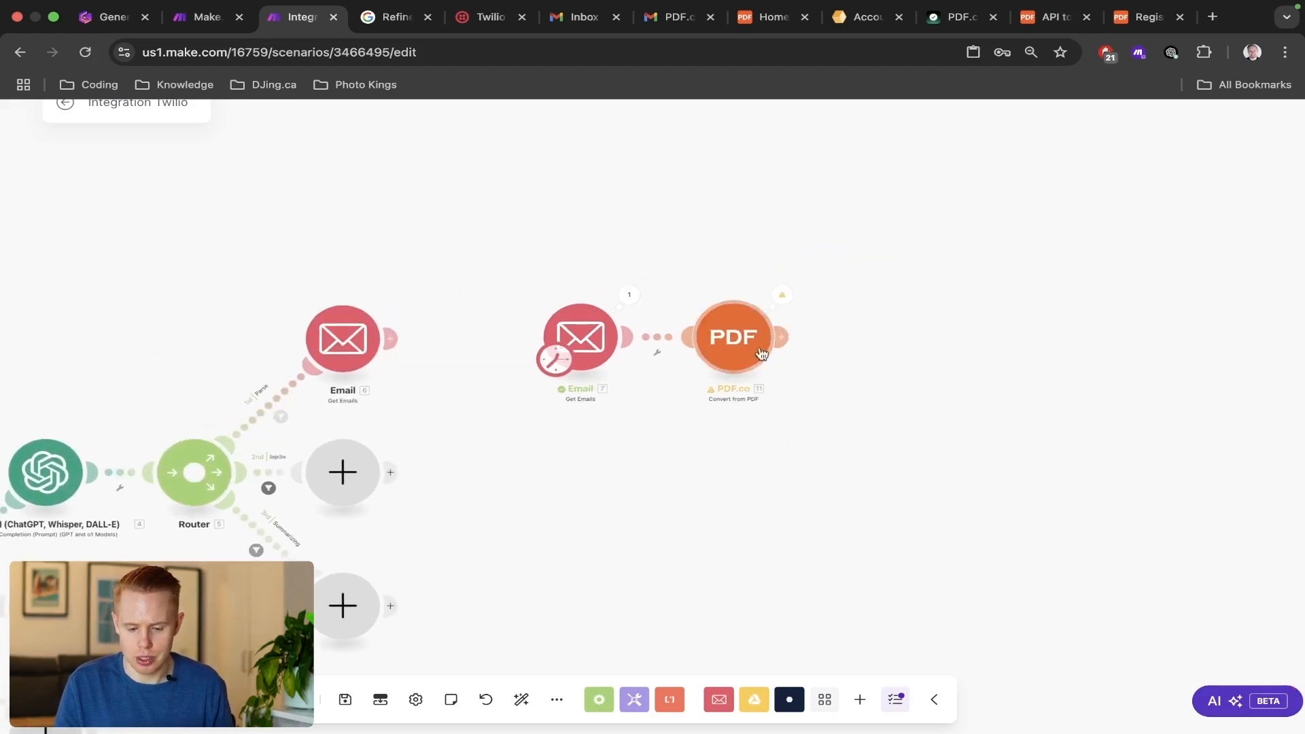
Open the PDF.co module's run results and examine the email collection in Operation 4's input bundle.
click(782, 295)
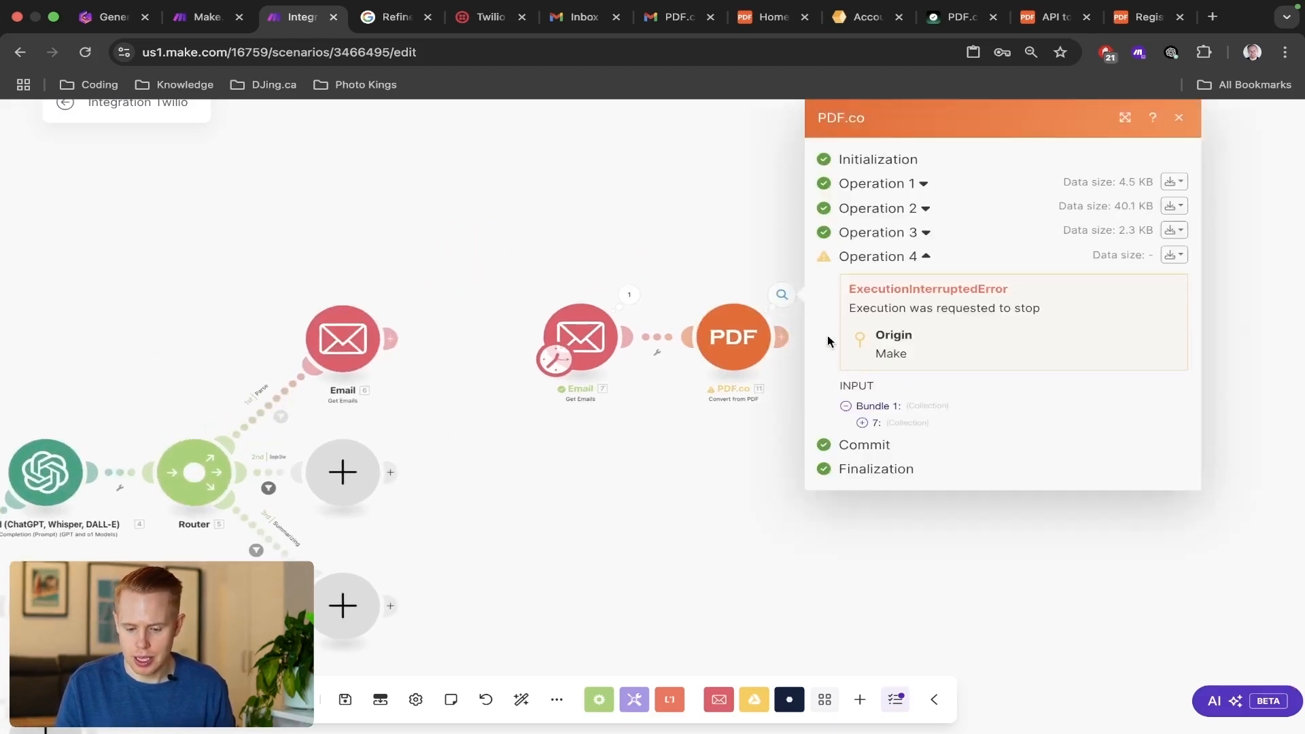
click(863, 427)
scroll(1033, 483, down, 1)
scroll(1034, 483, up, 5)
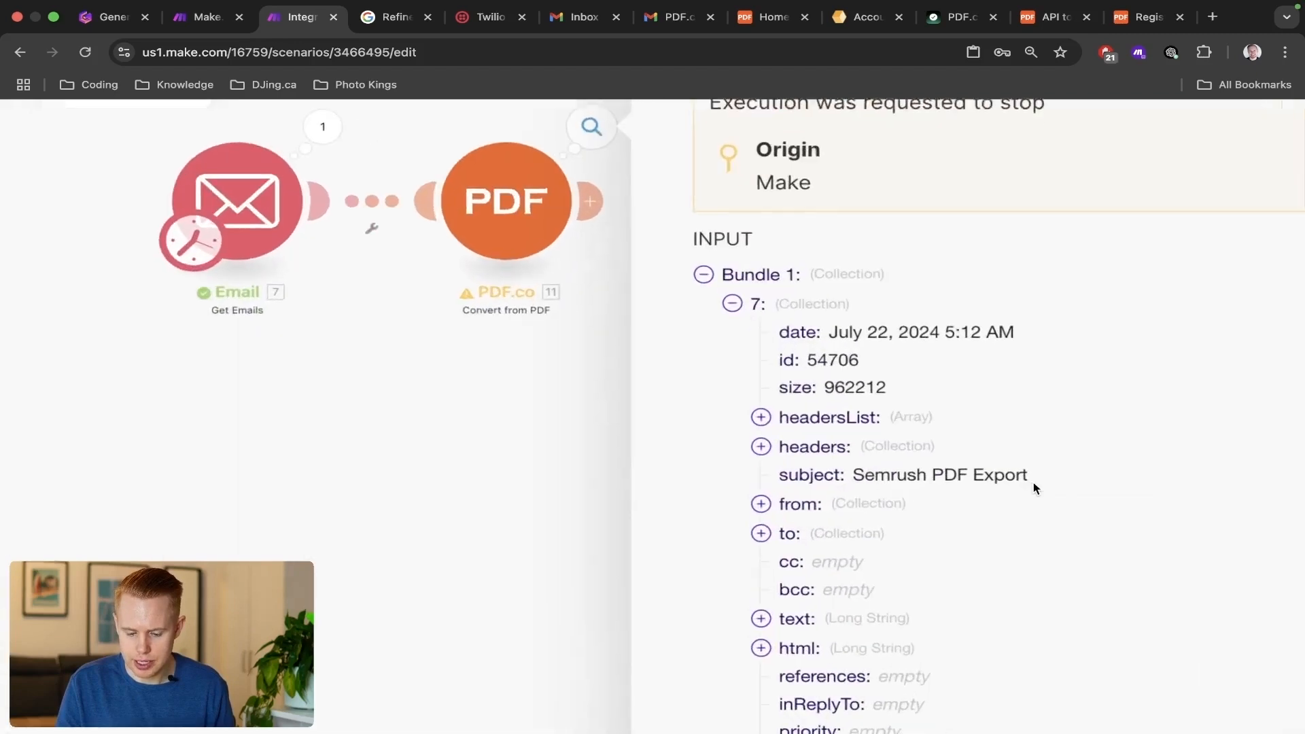
scroll(1033, 482, up, 1)
scroll(1033, 482, right, 2)
scroll(1033, 483, down, 1)
scroll(663, 300, down, 2)
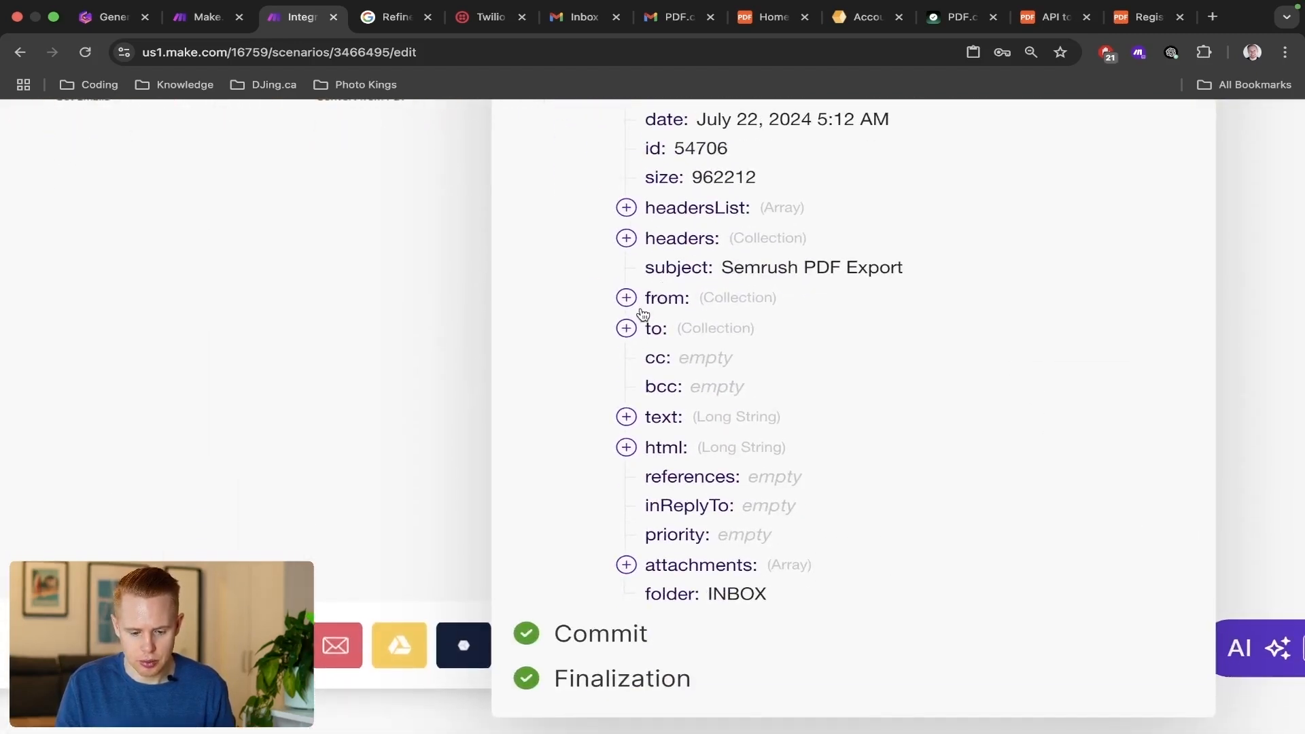
Expand the input email's text field, read through its content, and close the PDF.co run results.
click(626, 416)
scroll(855, 492, down, 2)
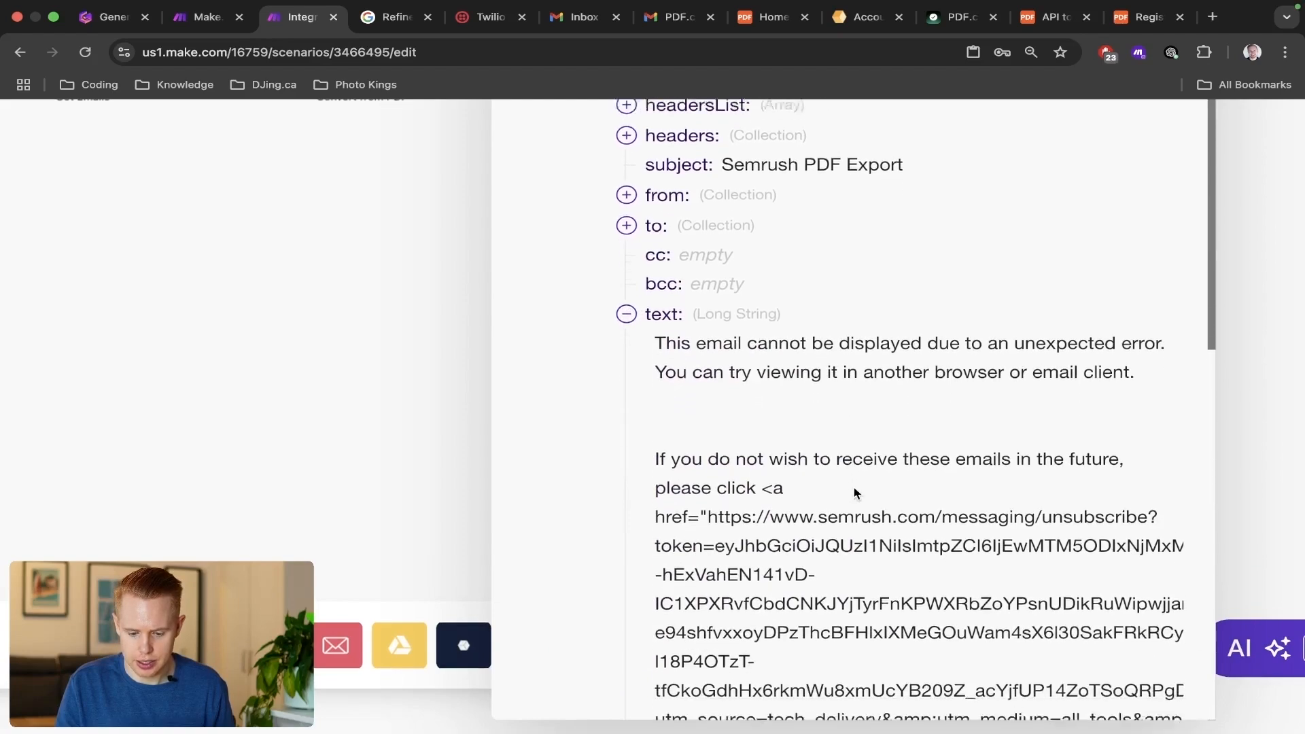
scroll(854, 490, down, 7)
scroll(853, 488, up, 7)
scroll(814, 456, down, 5)
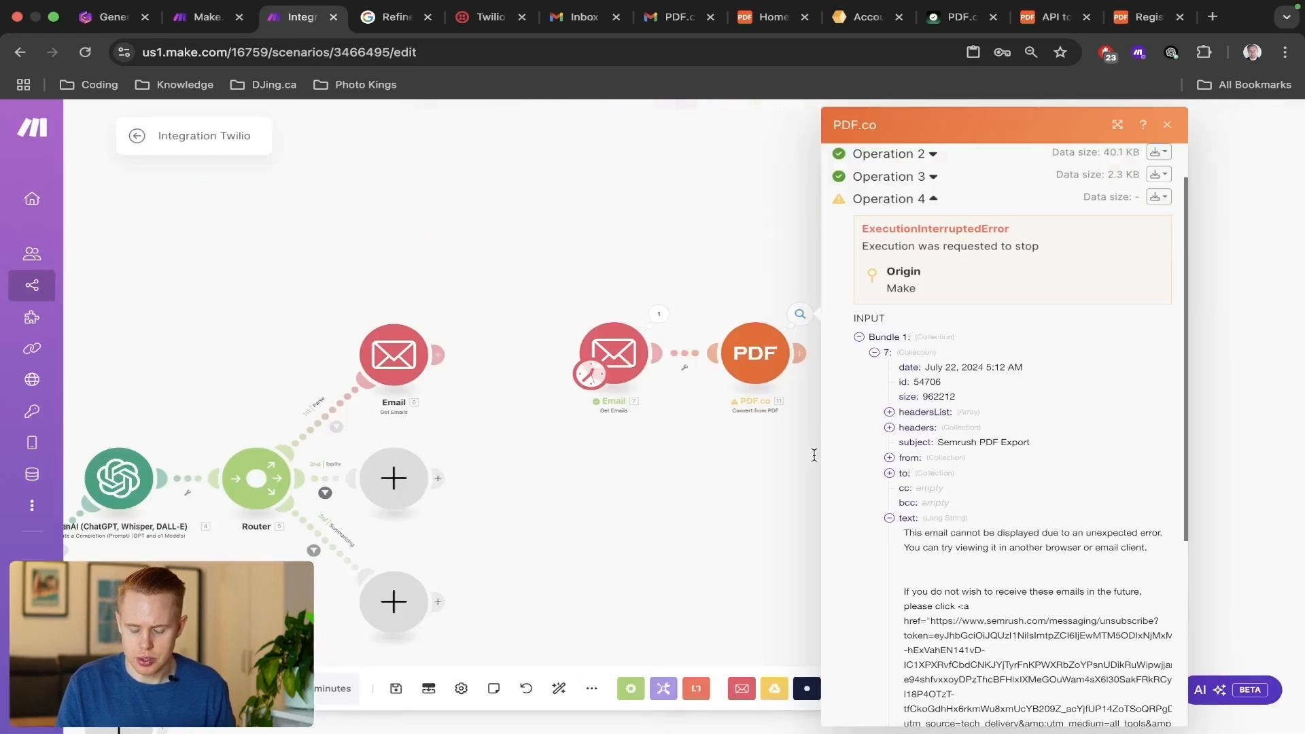
scroll(925, 493, down, 5)
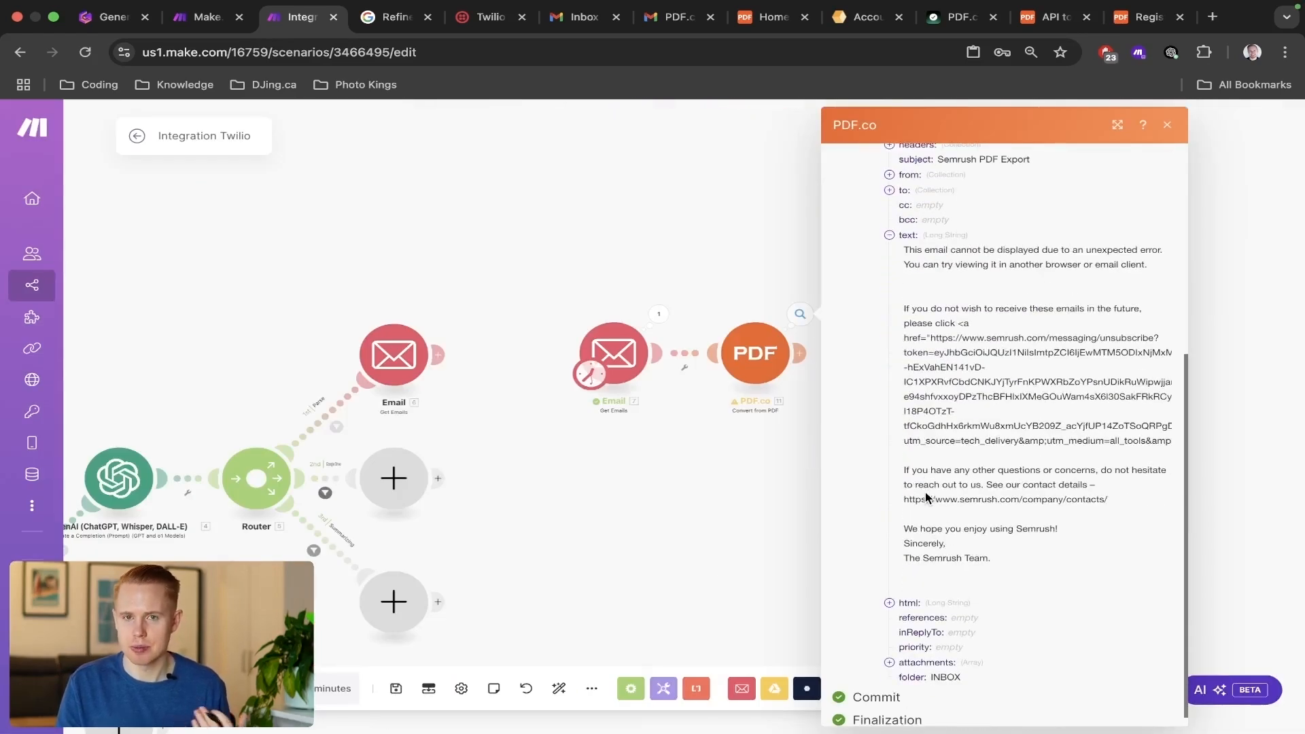
click(703, 472)
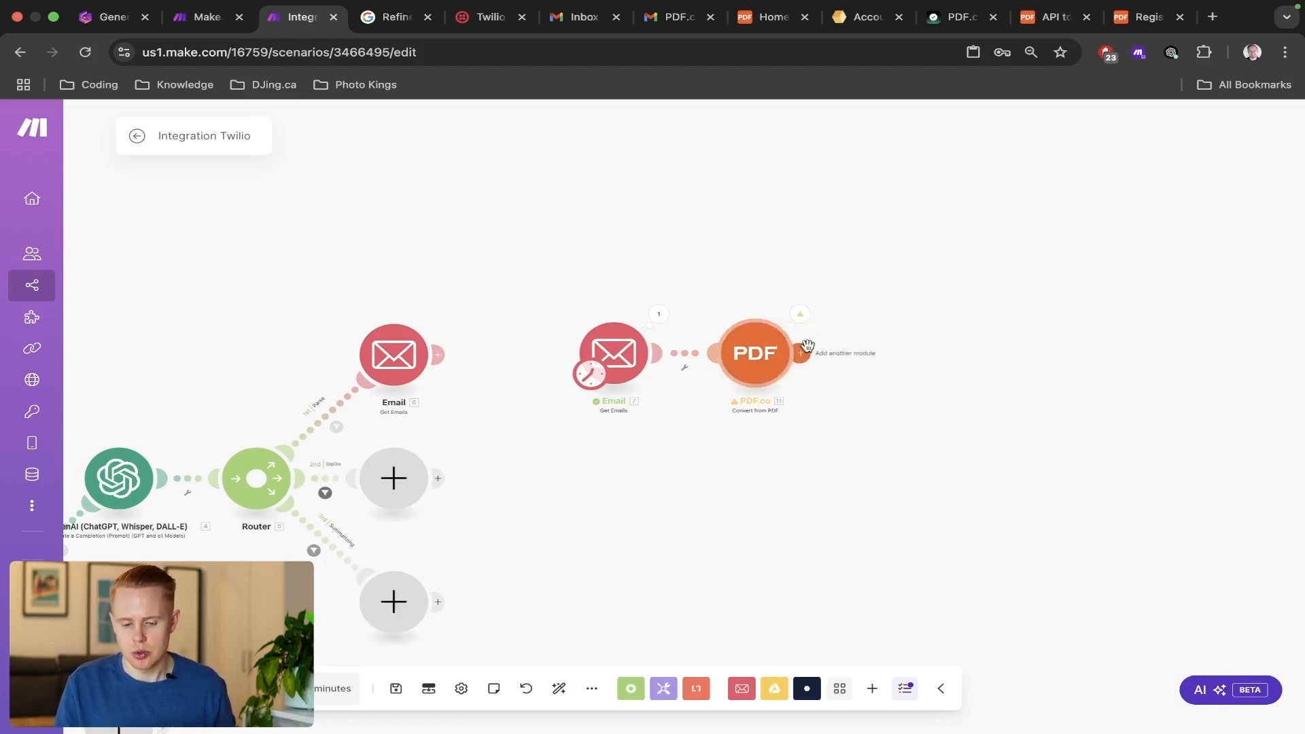
Reopen the PDF.co run results and check the subject of the email in Operation 4's input.
click(800, 314)
click(875, 433)
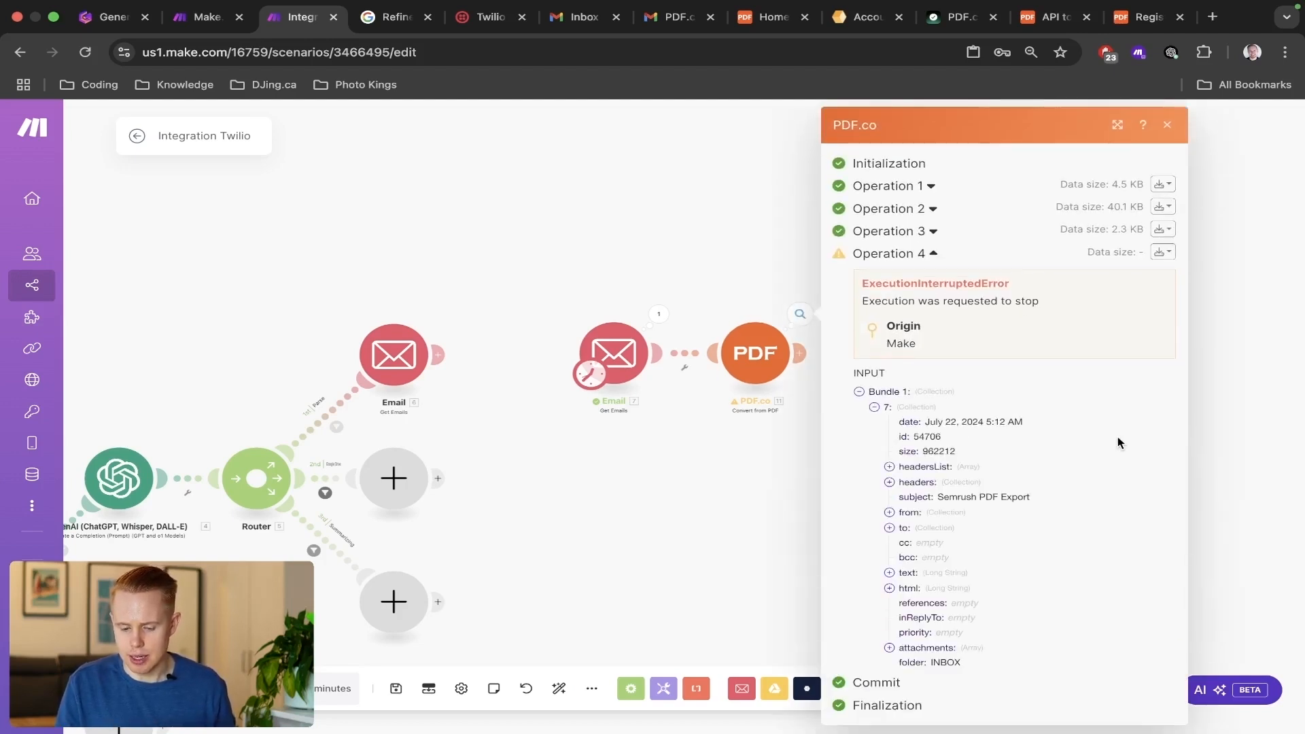
scroll(1104, 447, down, 3)
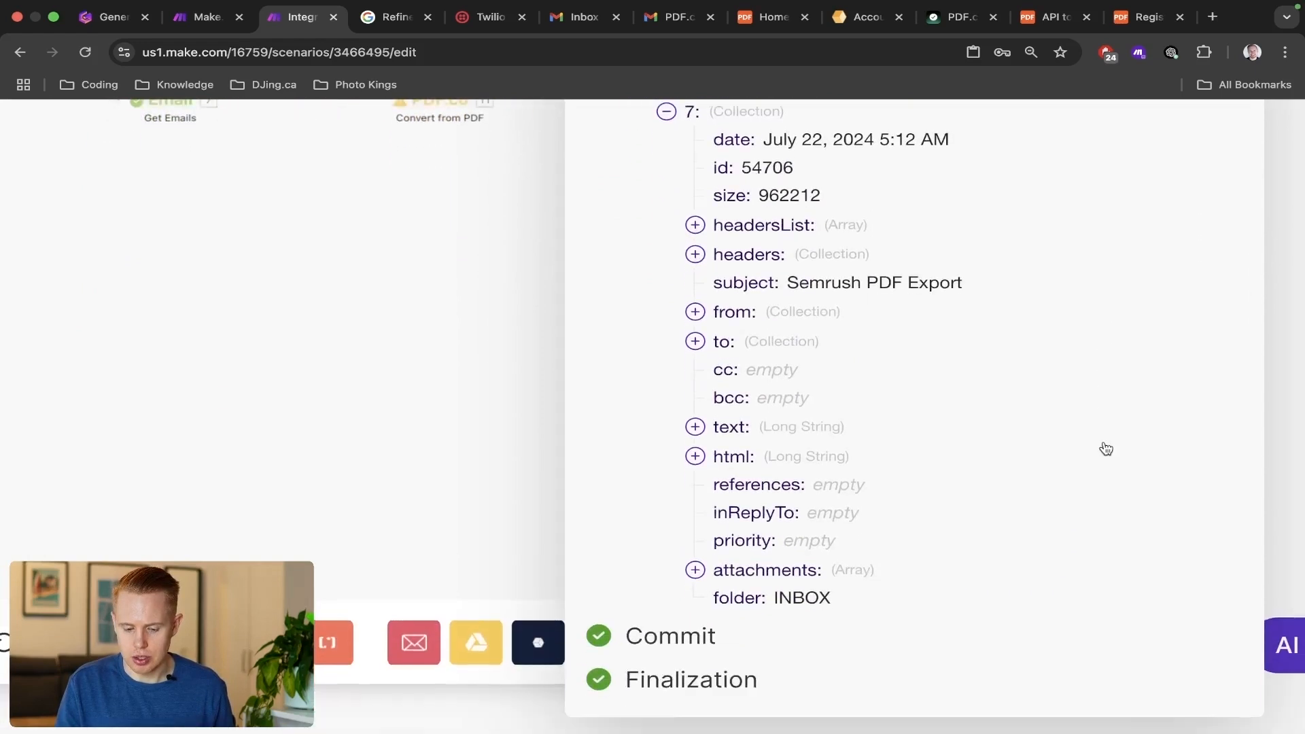
scroll(1104, 447, right, 3)
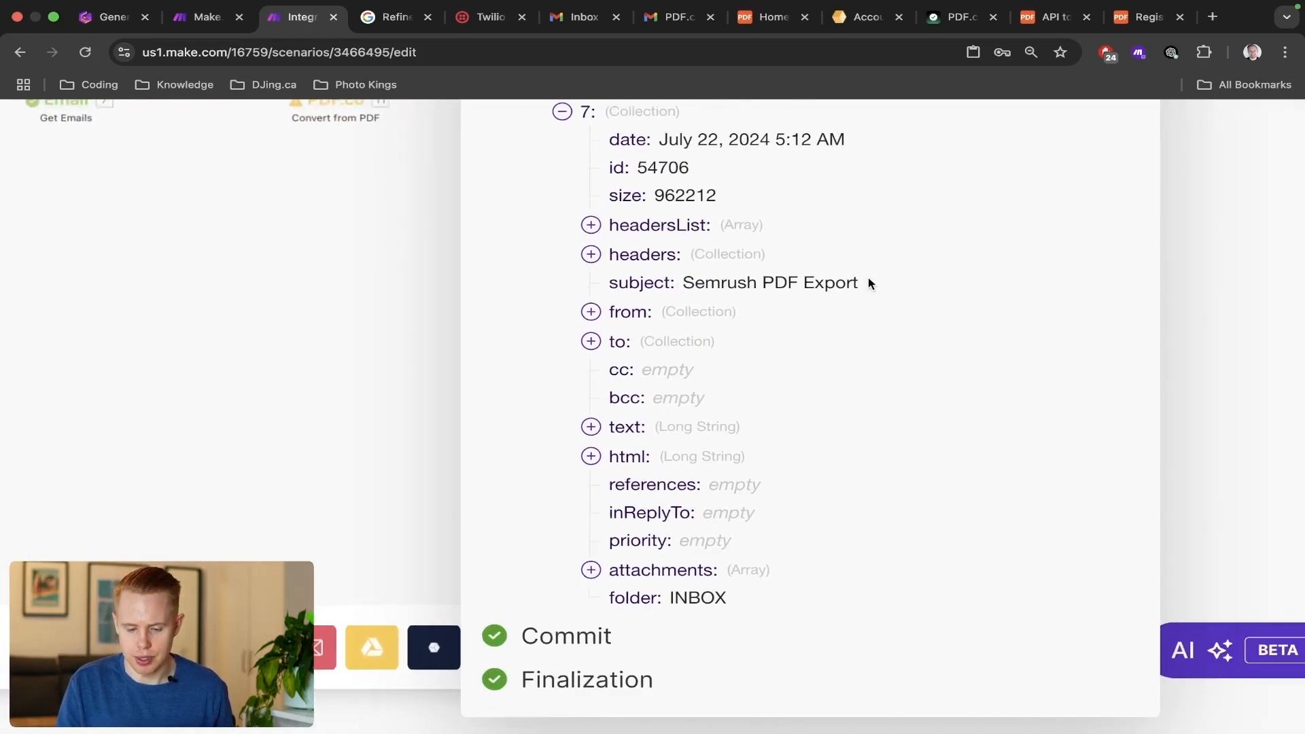
Set the Gmail query of the Email module feeding PDF.co to receipt has:attachment filename:pdf and confirm.
click(610, 348)
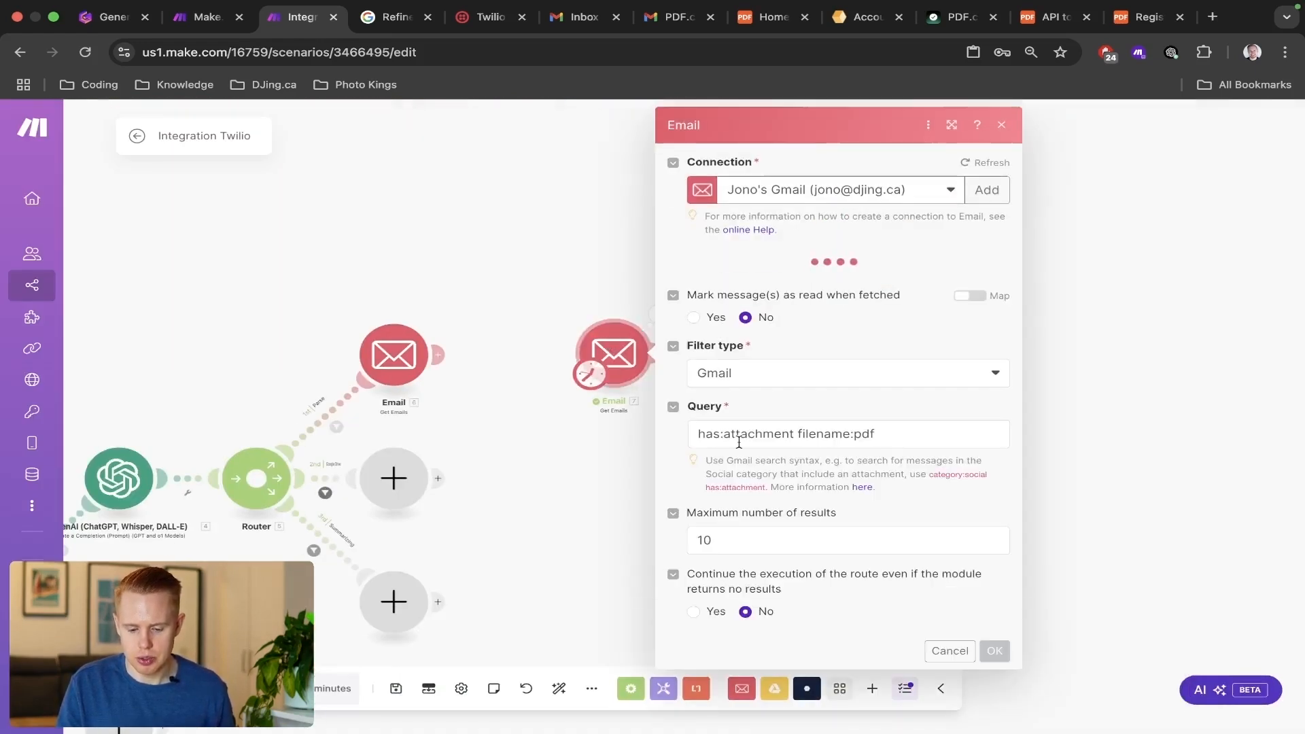
click(699, 426)
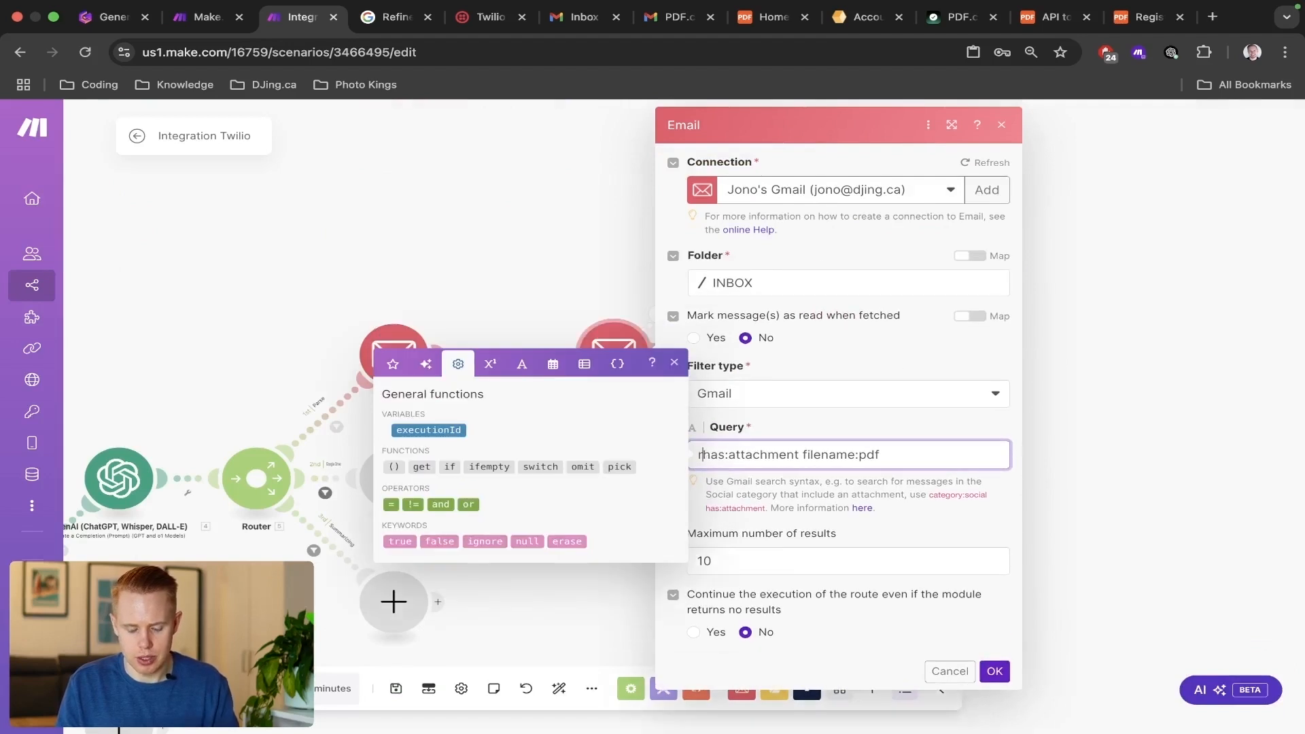
text(receipt)
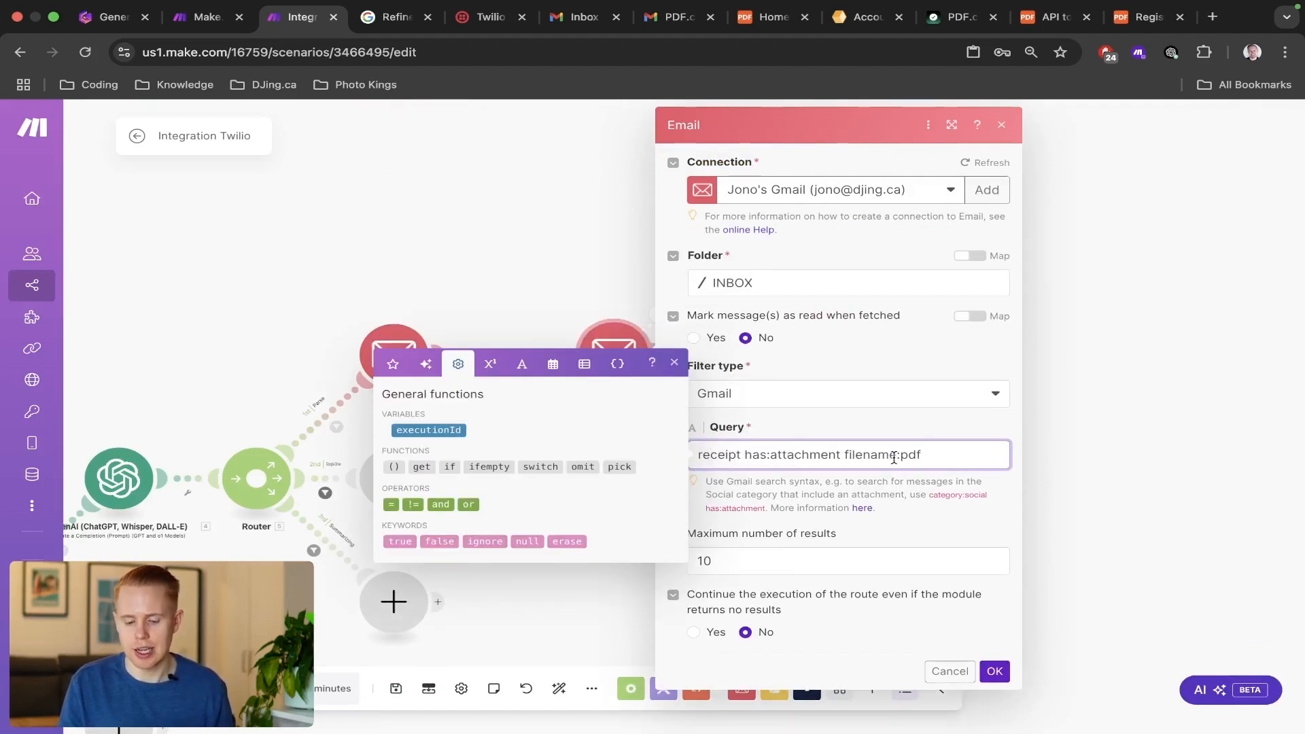
click(995, 671)
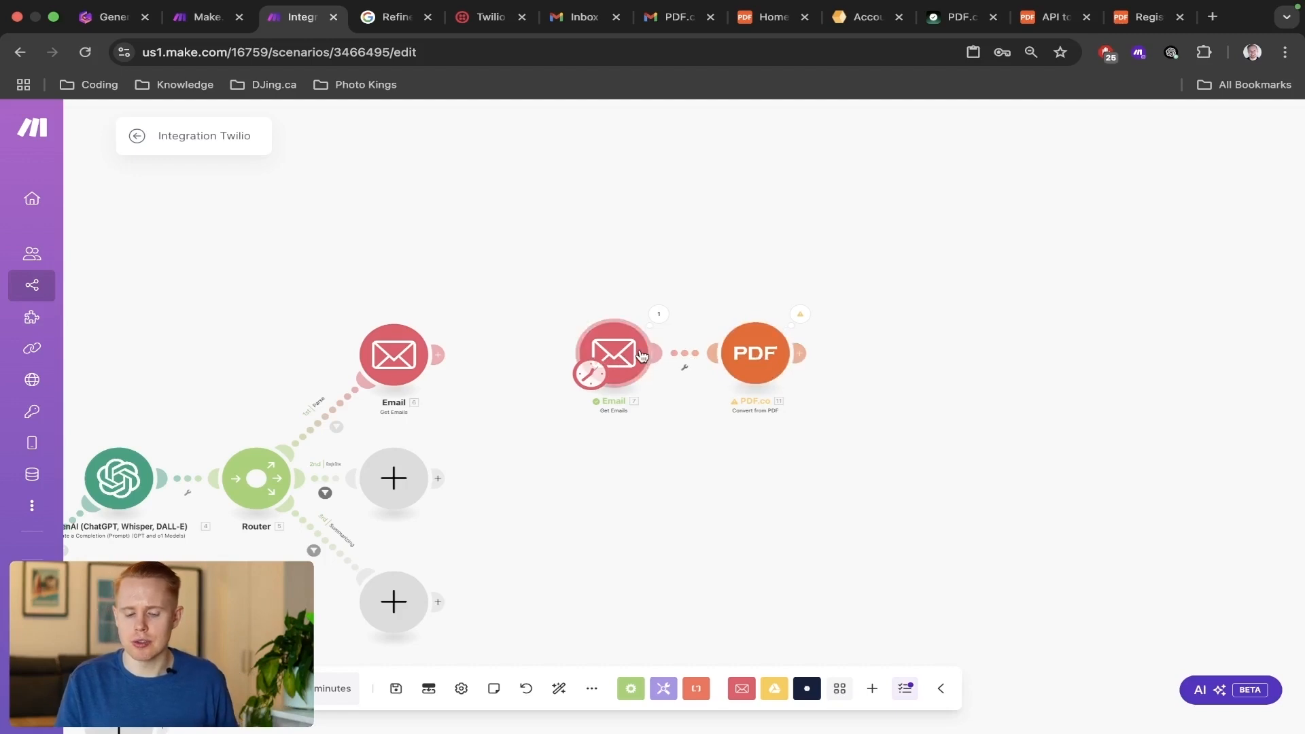
Check the query of the Email module feeding PDF.co, and add an OpenAI Create a Completion (Prompt) module after PDF.co.
click(612, 357)
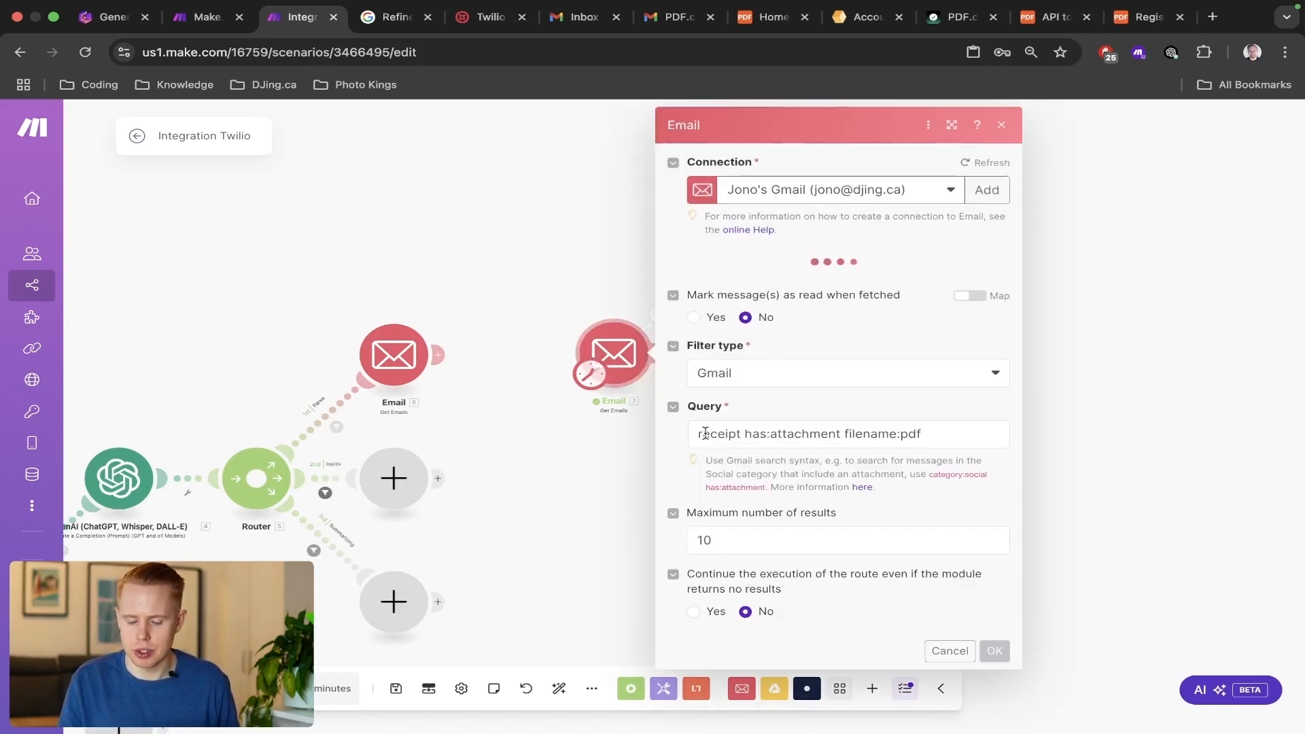
click(590, 334)
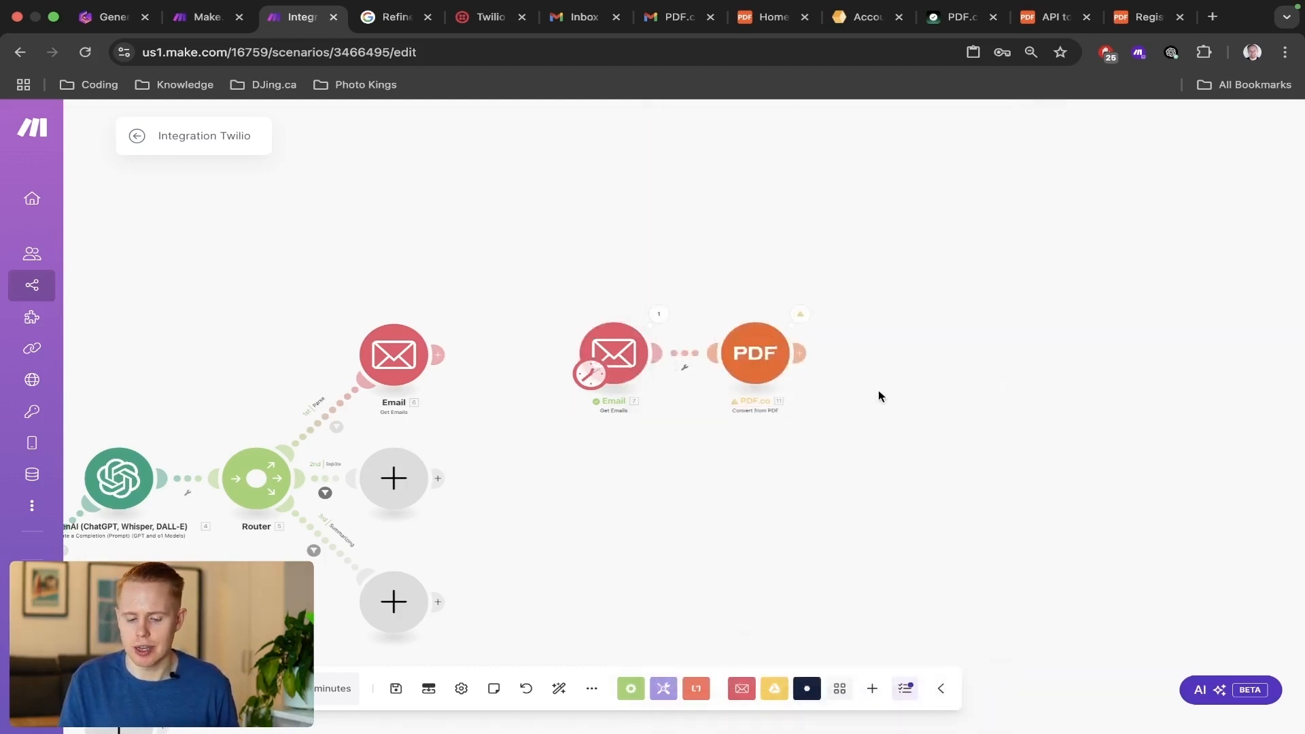
click(802, 350)
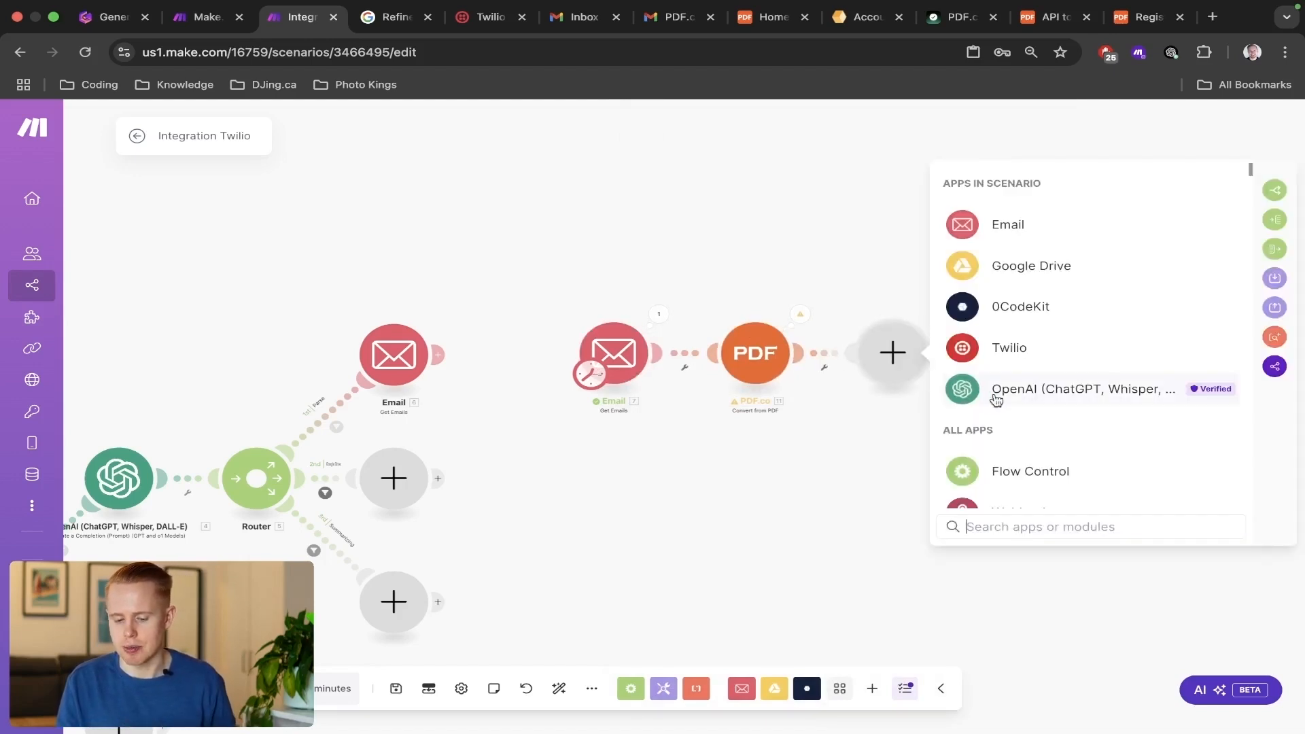
click(996, 394)
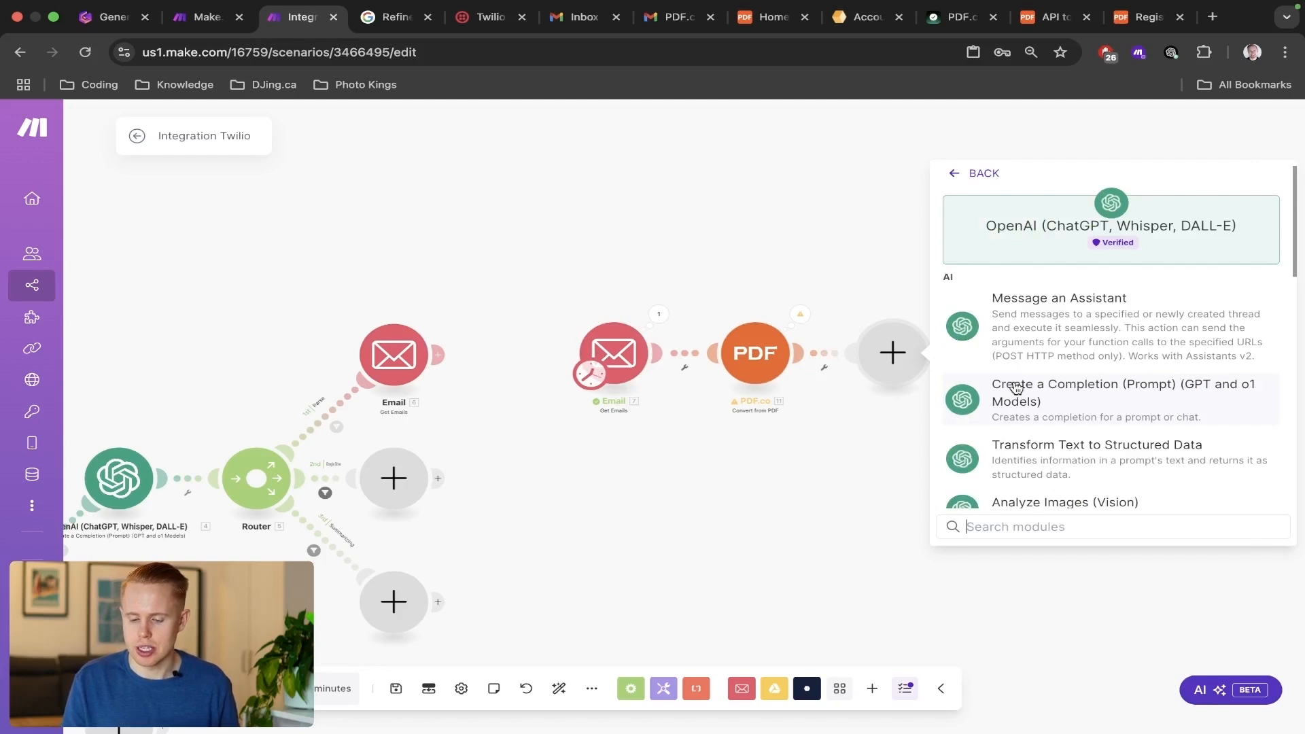
click(1015, 387)
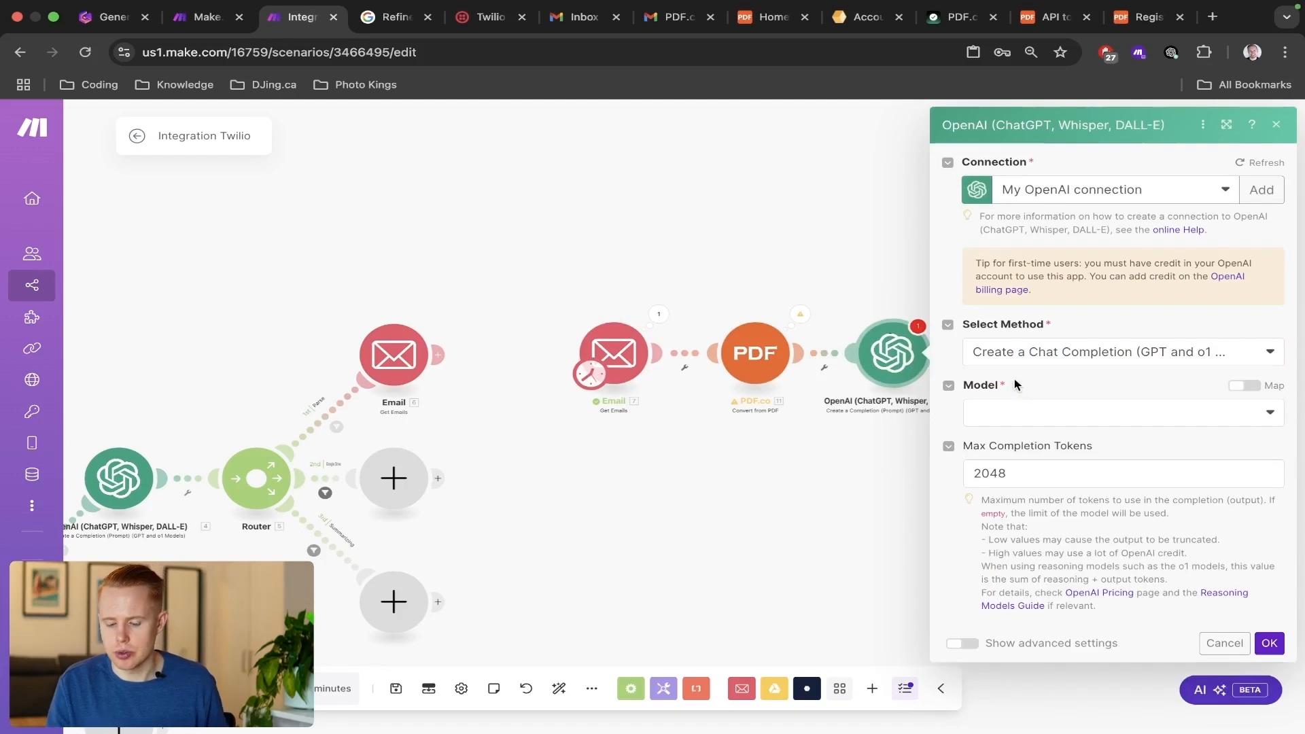
Choose the GPT-4o: gpt-4o (system) model for the new OpenAI module and add two messages.
click(1036, 422)
click(1012, 627)
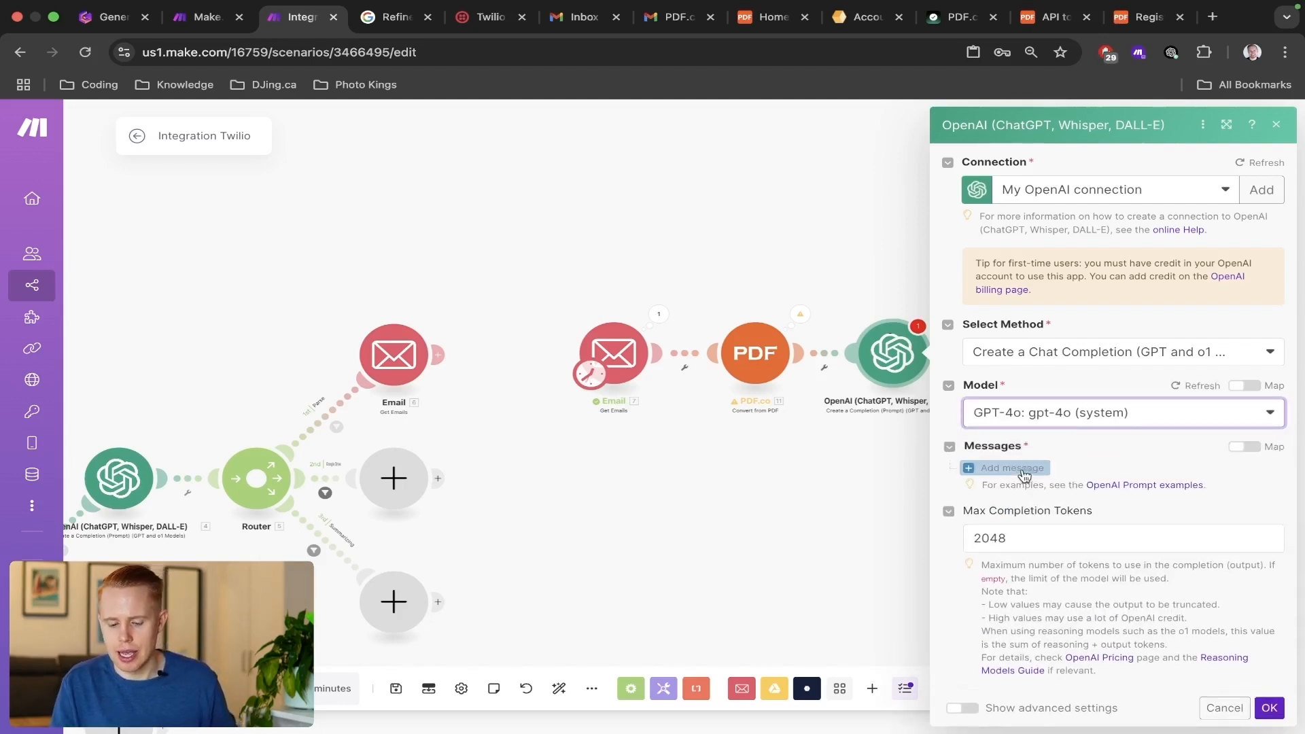
click(1023, 473)
scroll(1017, 471, down, 2)
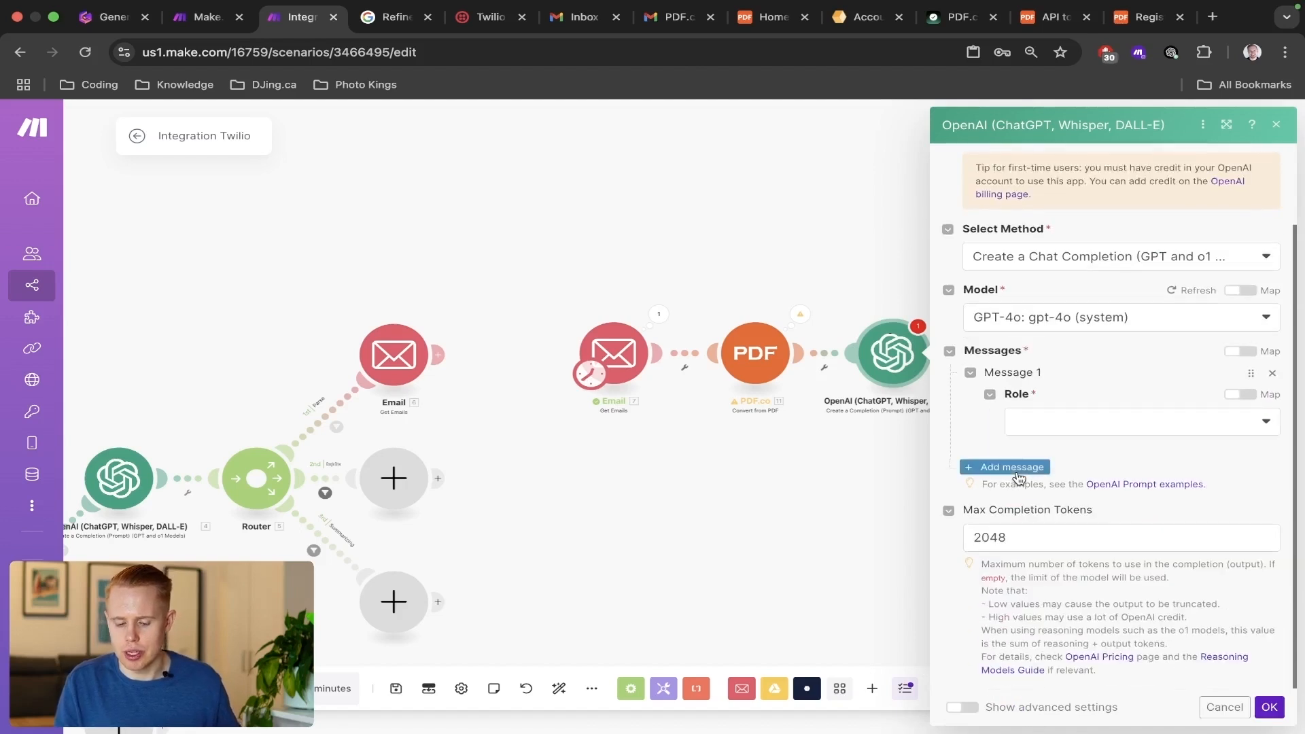
click(1017, 472)
Give Message 1 the System role and the text "You're an intelligent bot that is excellent at turning receipts into line items.".
click(1067, 418)
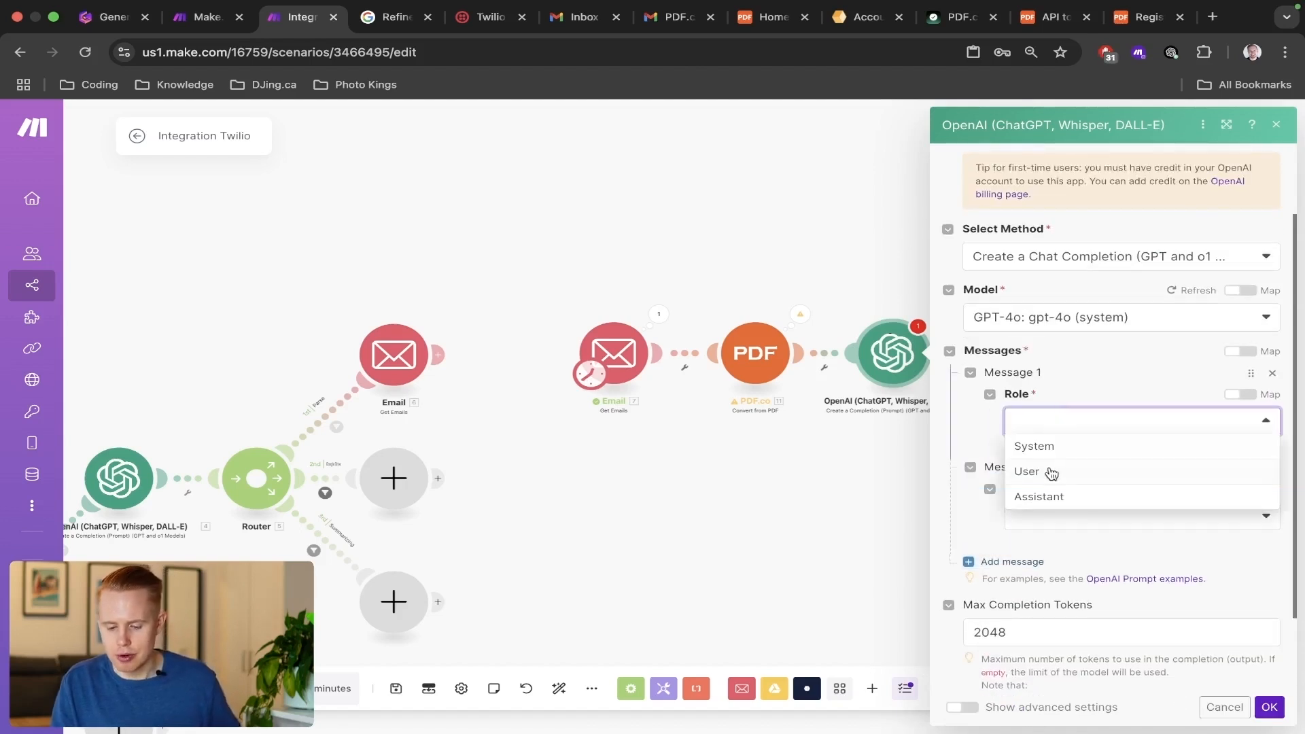
click(1055, 447)
click(1032, 484)
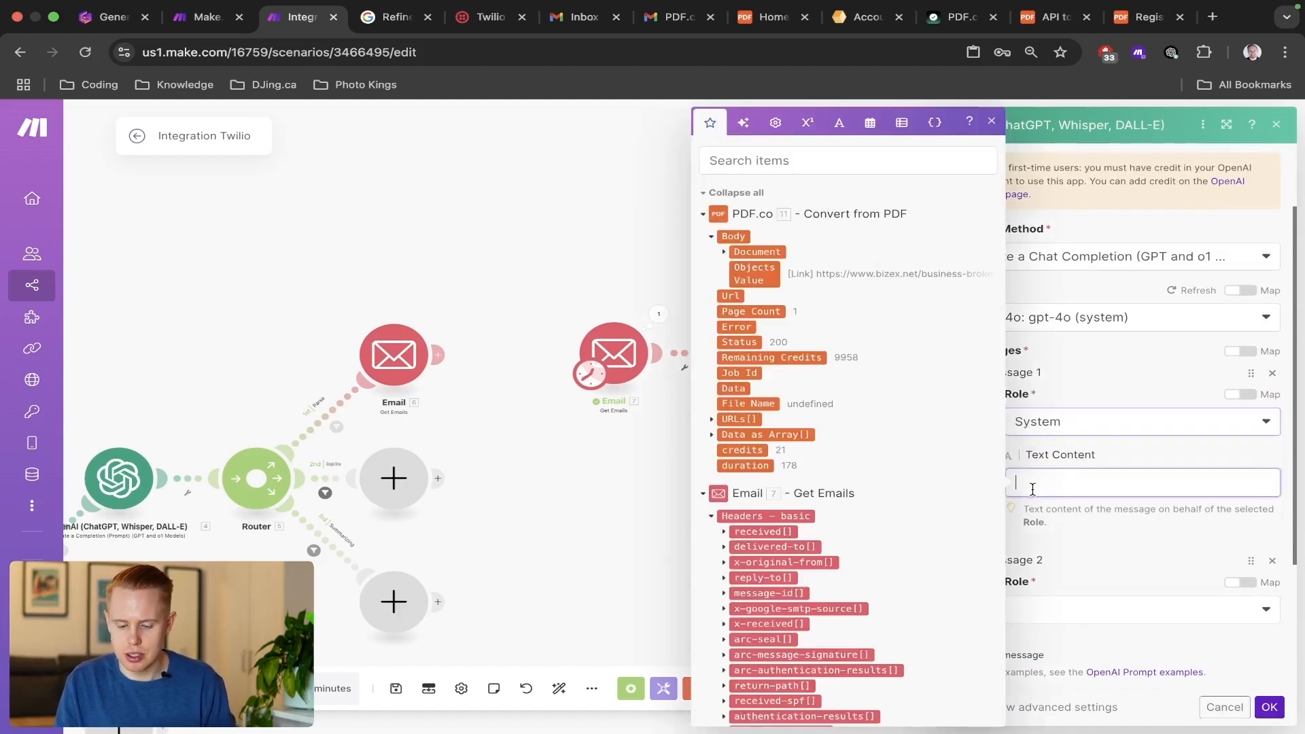
text(You're i)
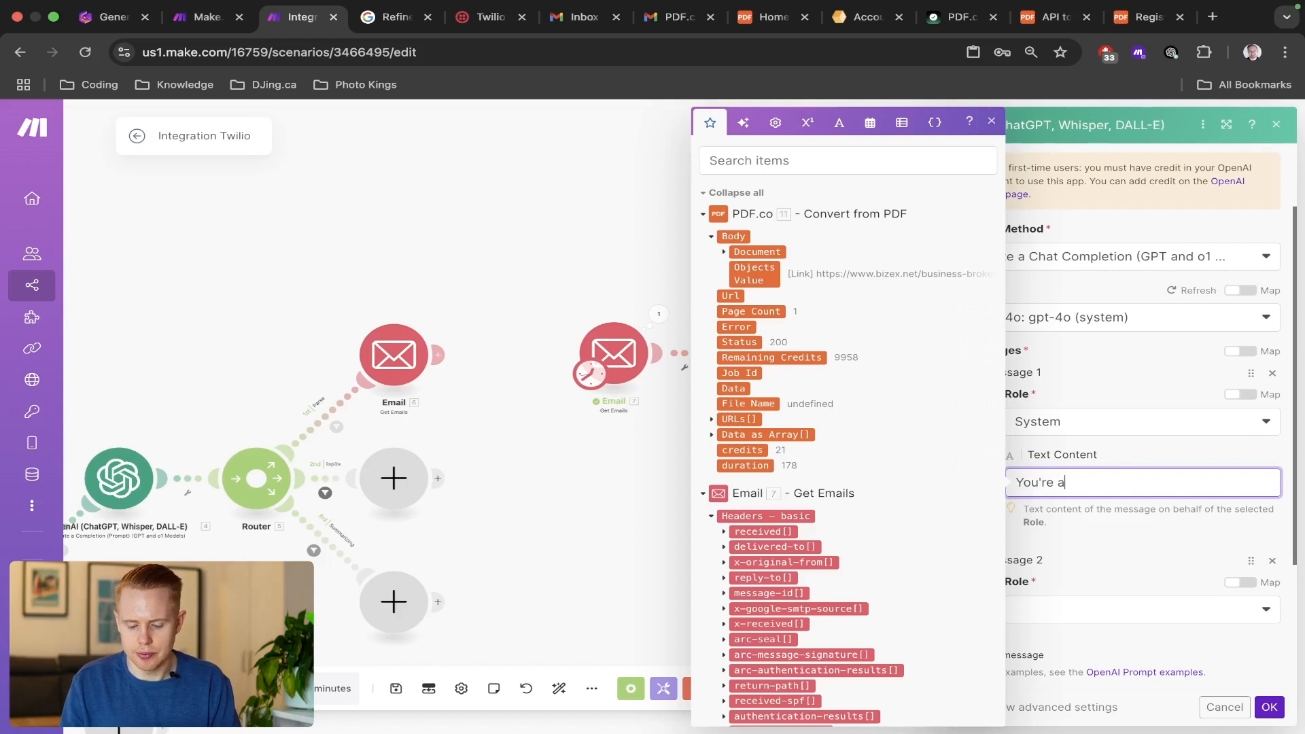
text(n intelligent bot that)
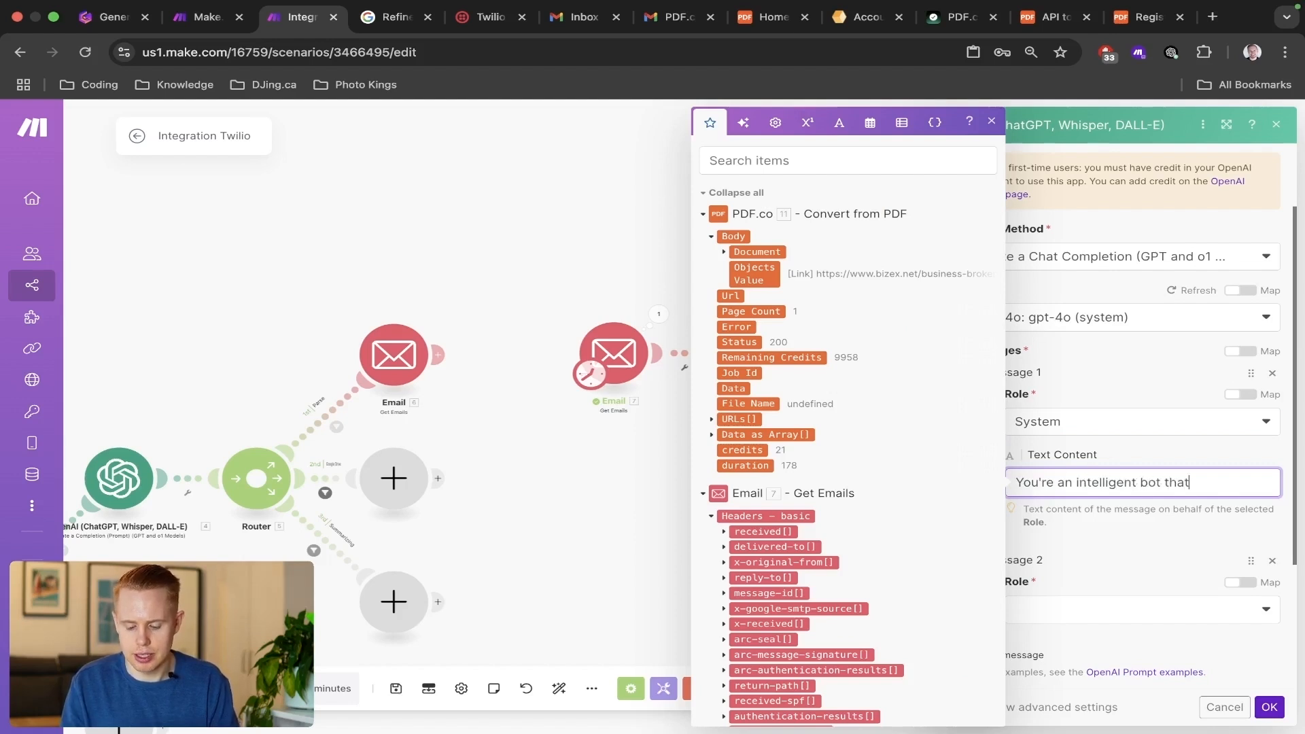
text( is)
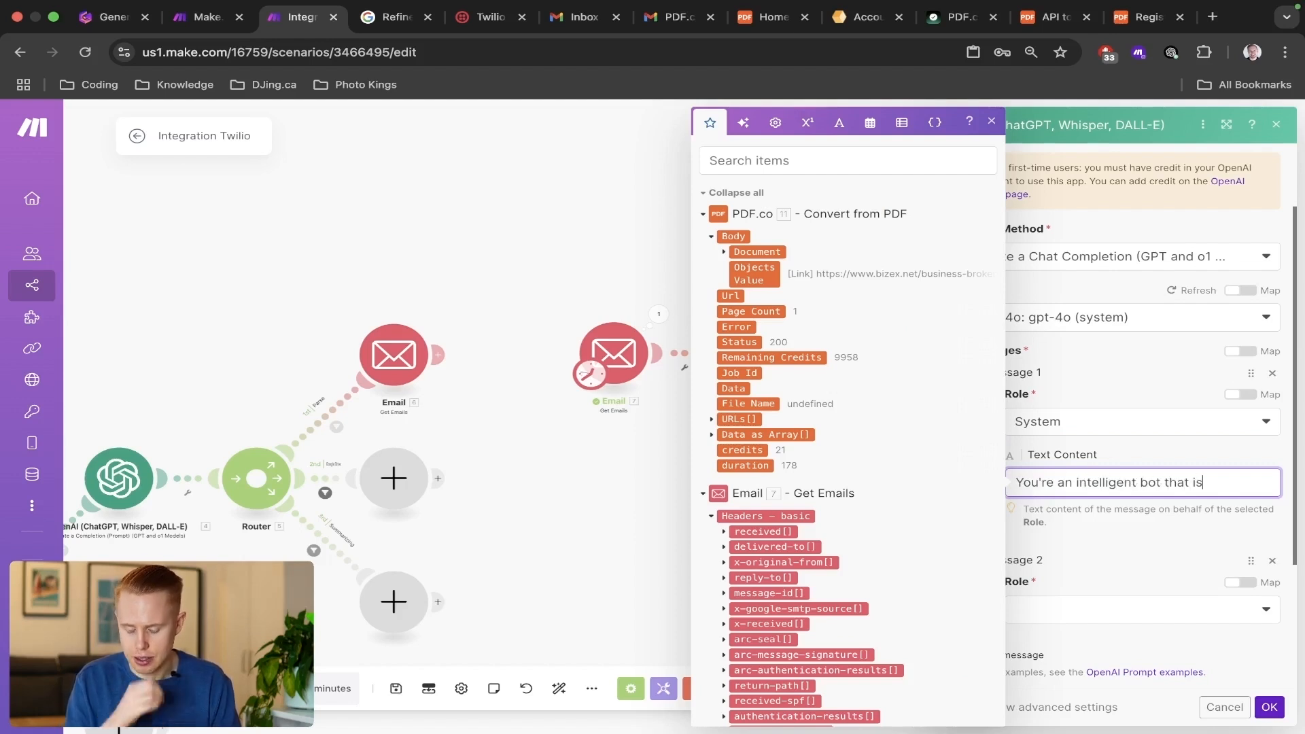
text( excellent at turning)
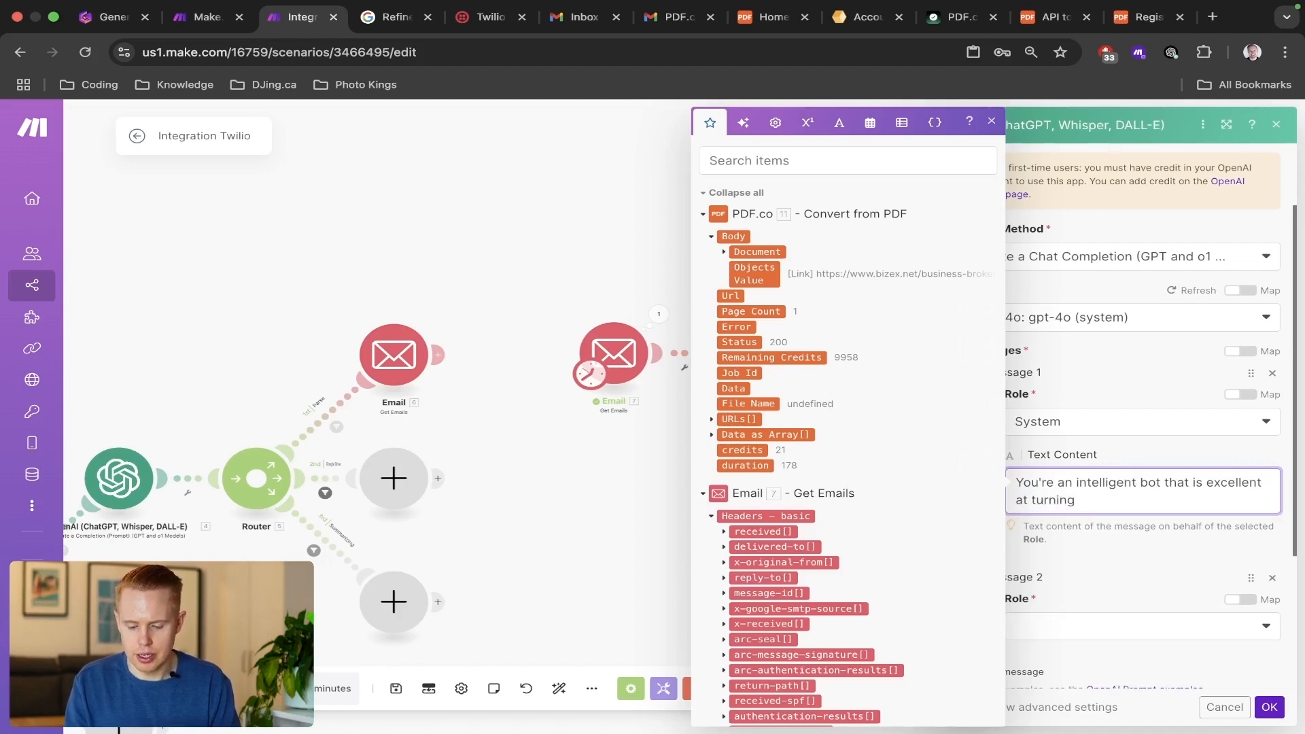
text( receipts into line items.)
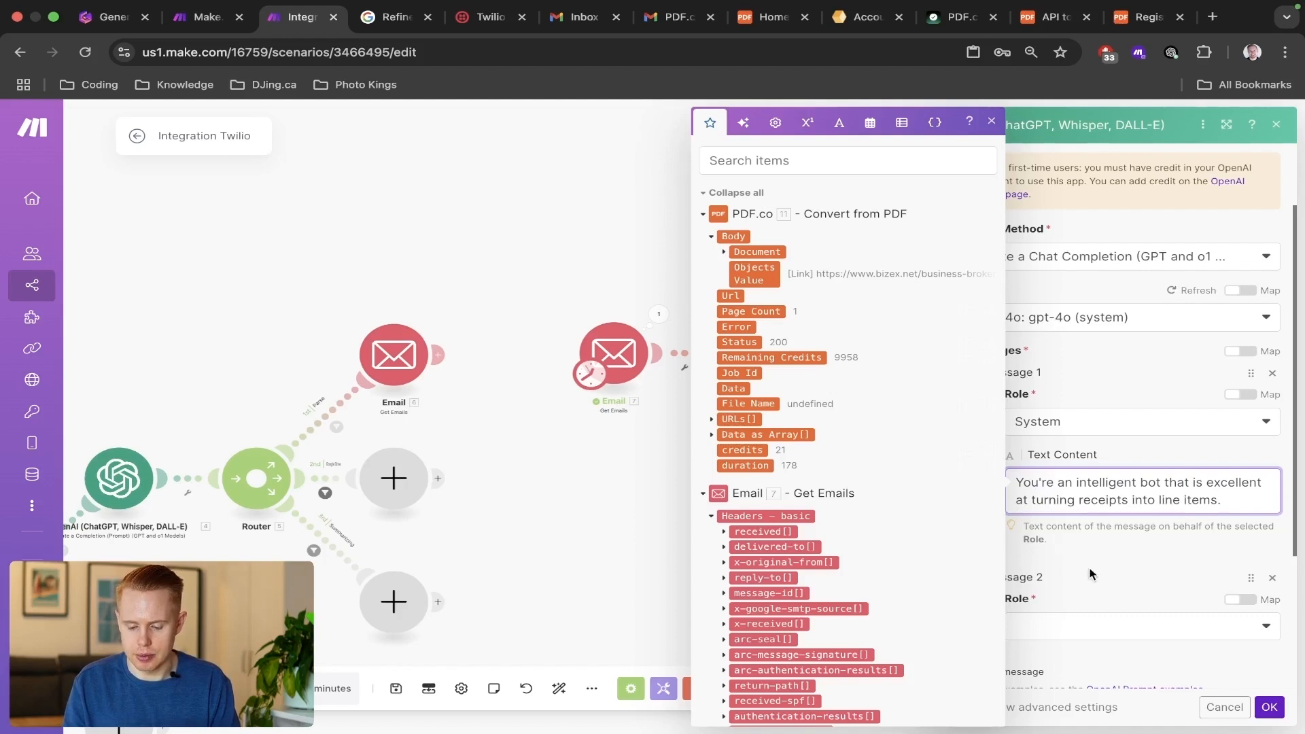
click(1089, 575)
Set the role of Message 2 to User.
scroll(1101, 585, down, 2)
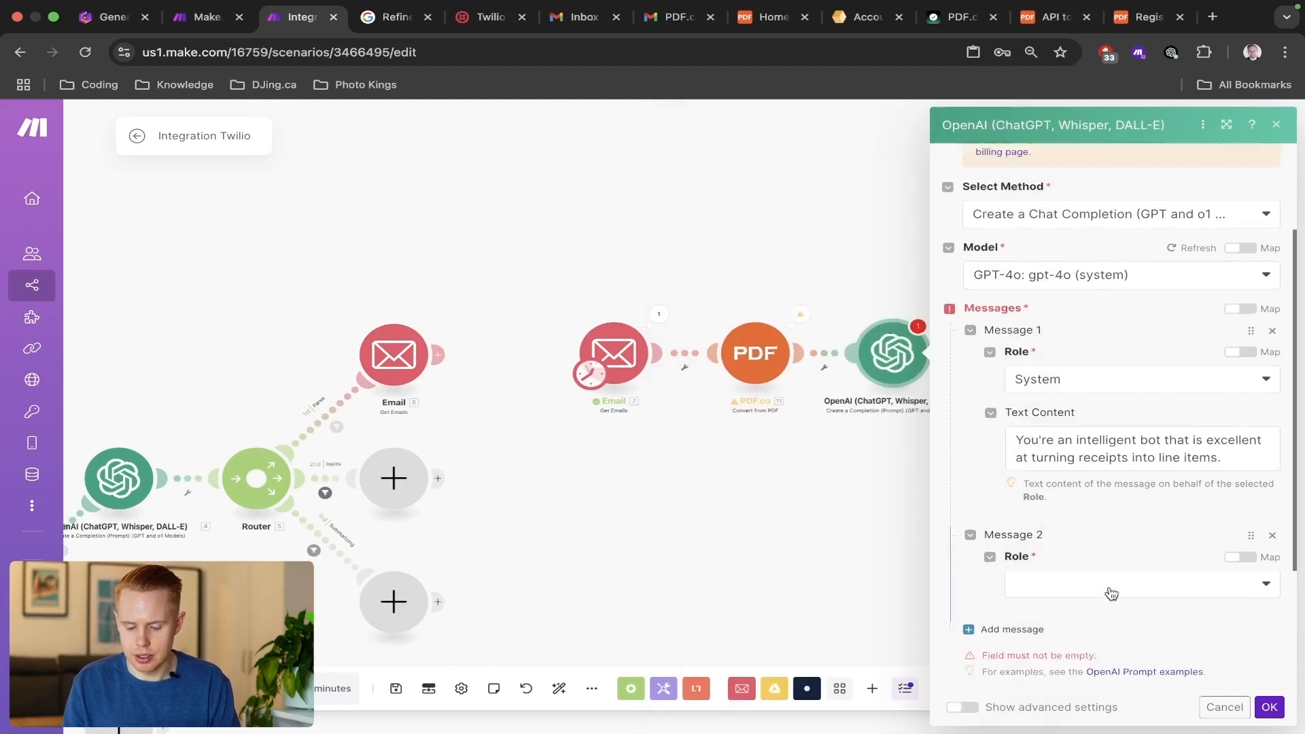
click(1030, 531)
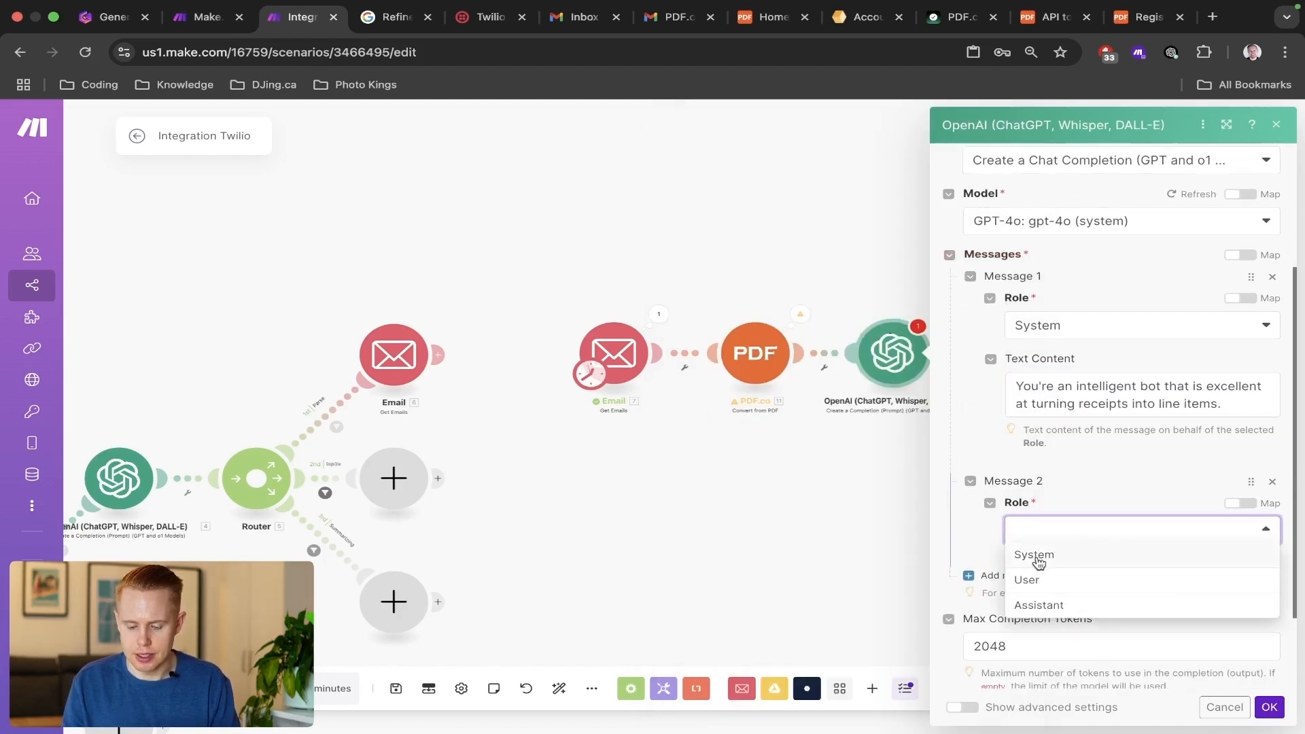
click(1048, 554)
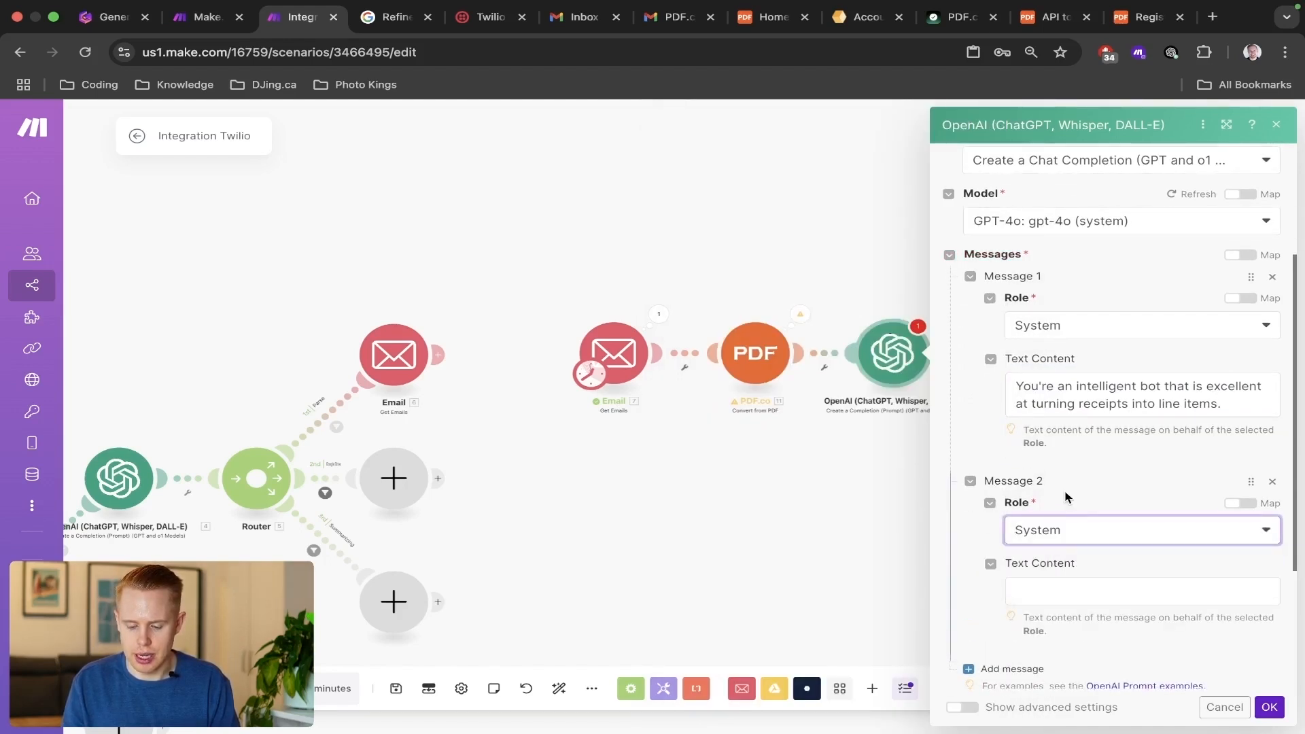
scroll(1066, 497, down, 1)
click(1054, 519)
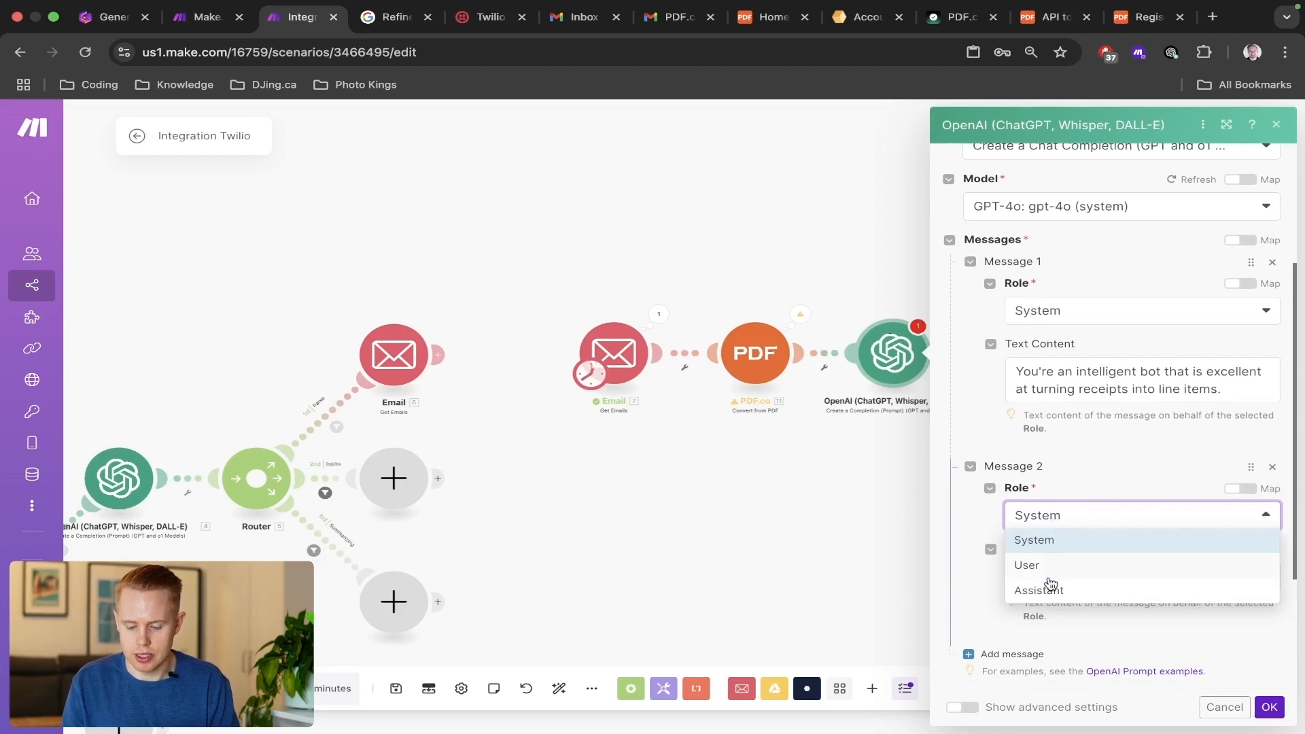
click(1050, 567)
Write "Please convert this receipt into JSON data with the following properties:" as Message 2's text content, ending with a new line.
click(1052, 576)
text(Pleas)
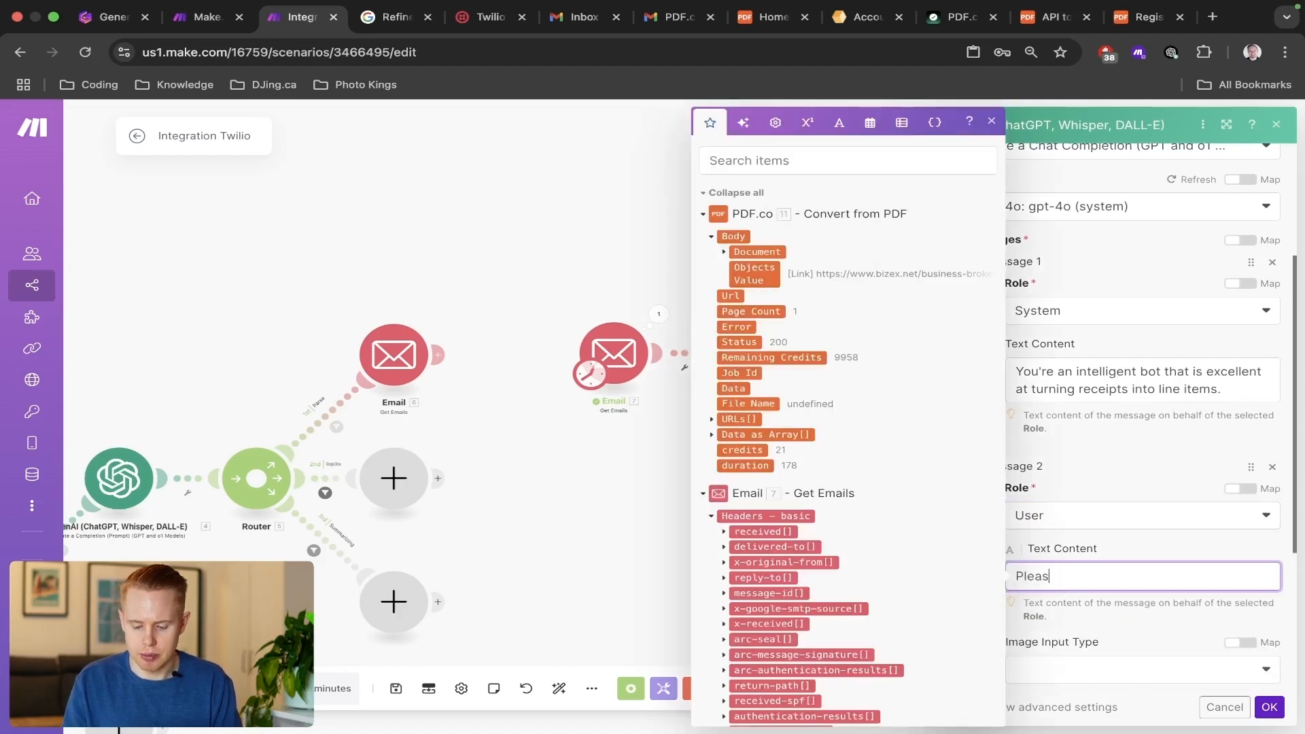
text(e convert this)
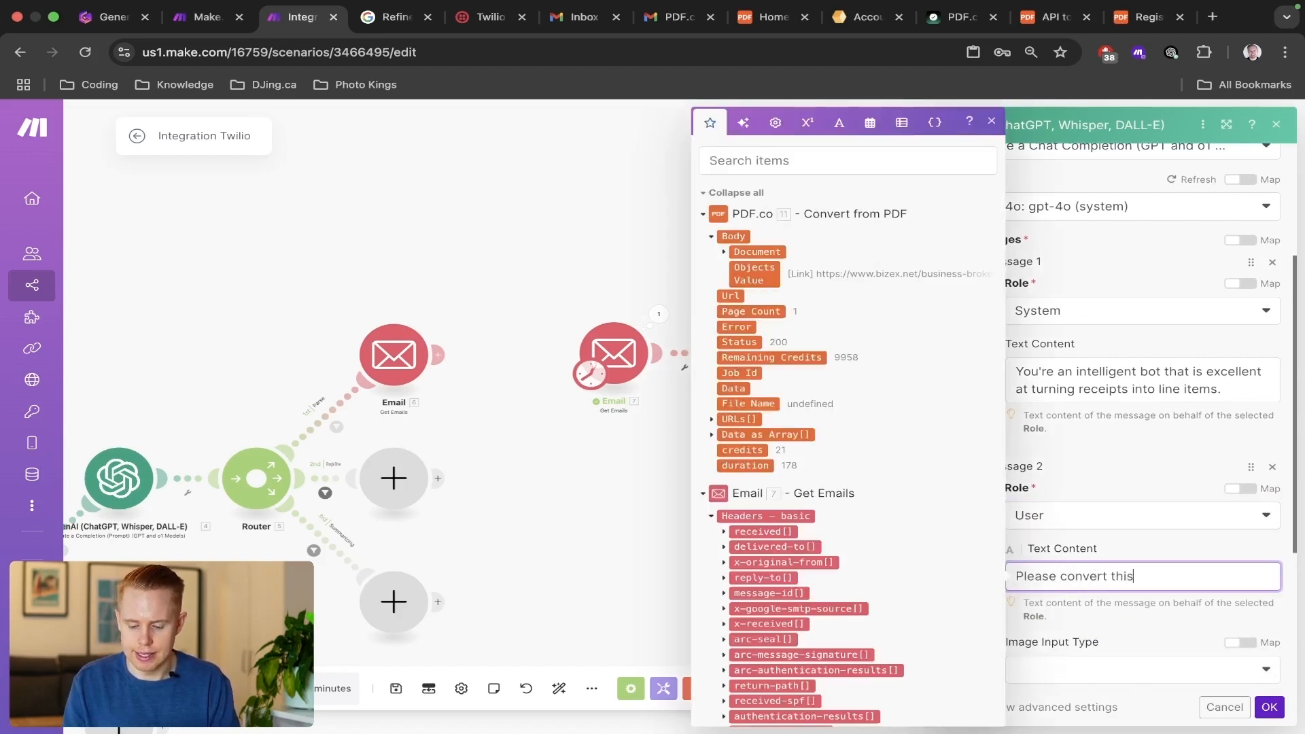
text( P)
key(BackSpace)
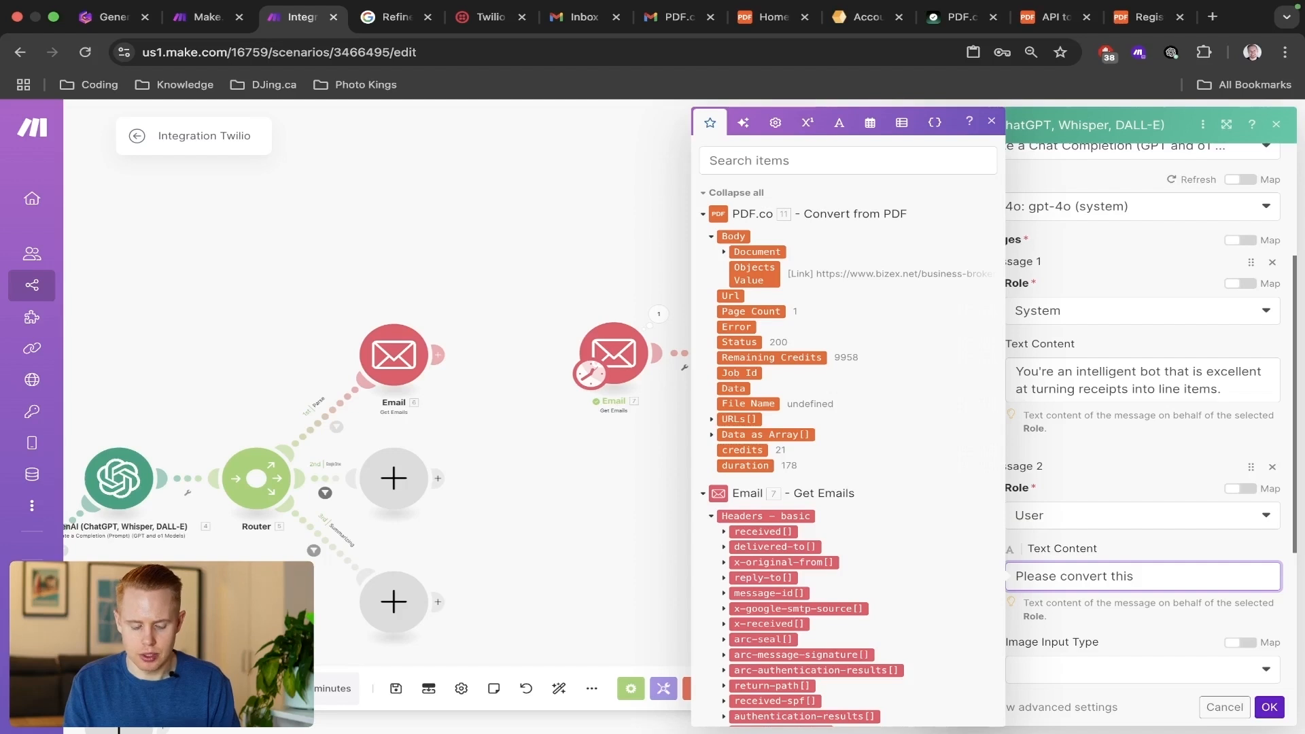
text(receipt into)
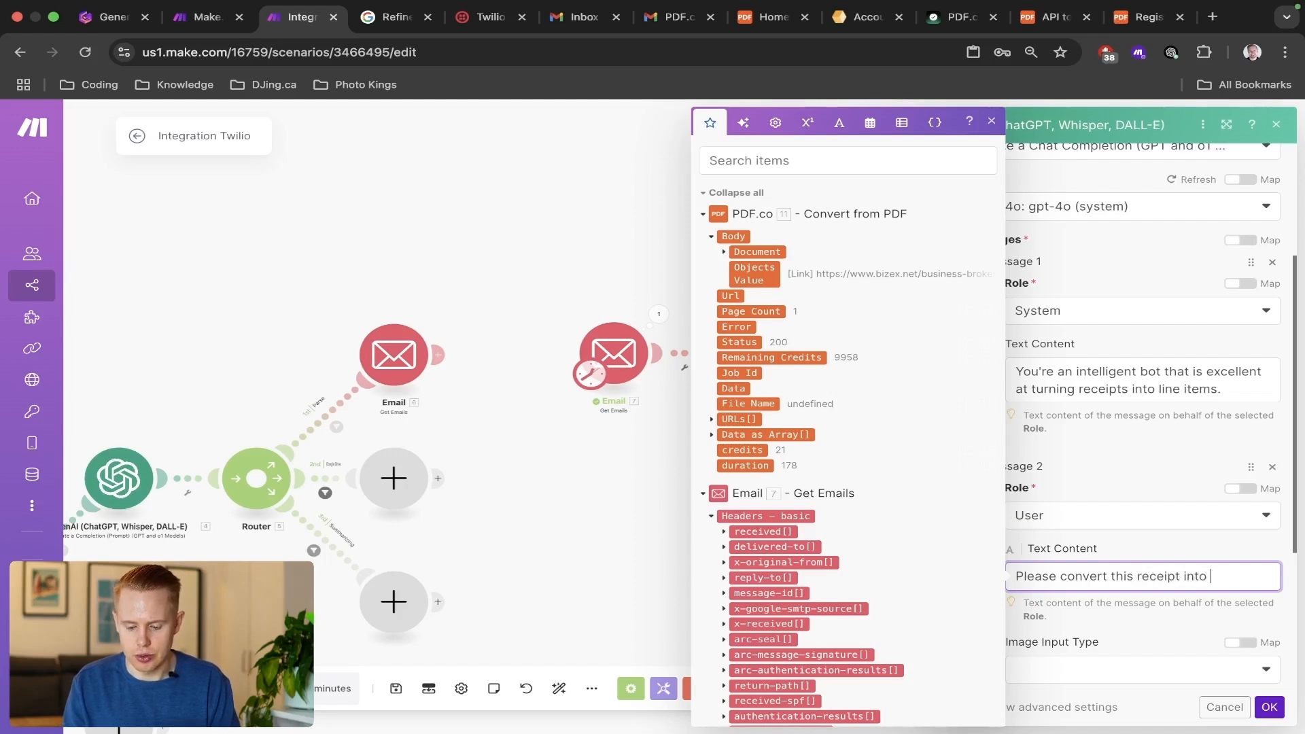
text( JSON )
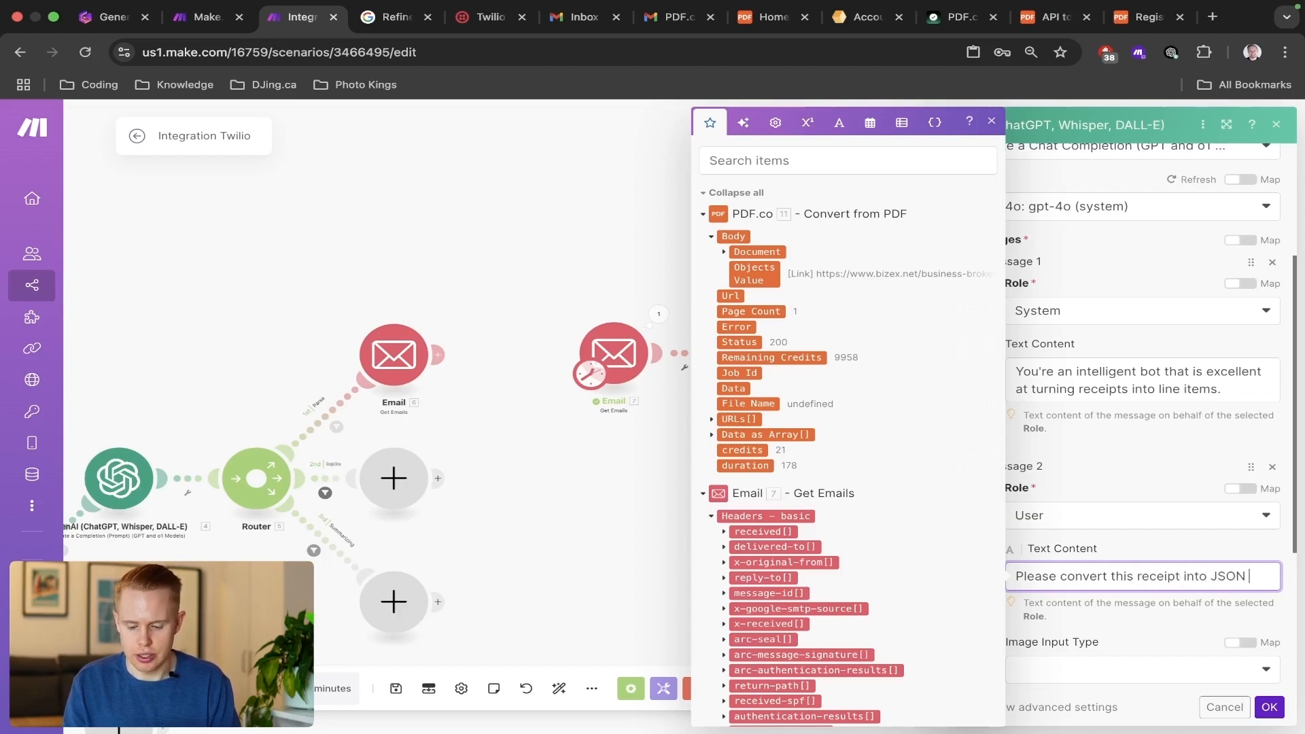
text(data with the)
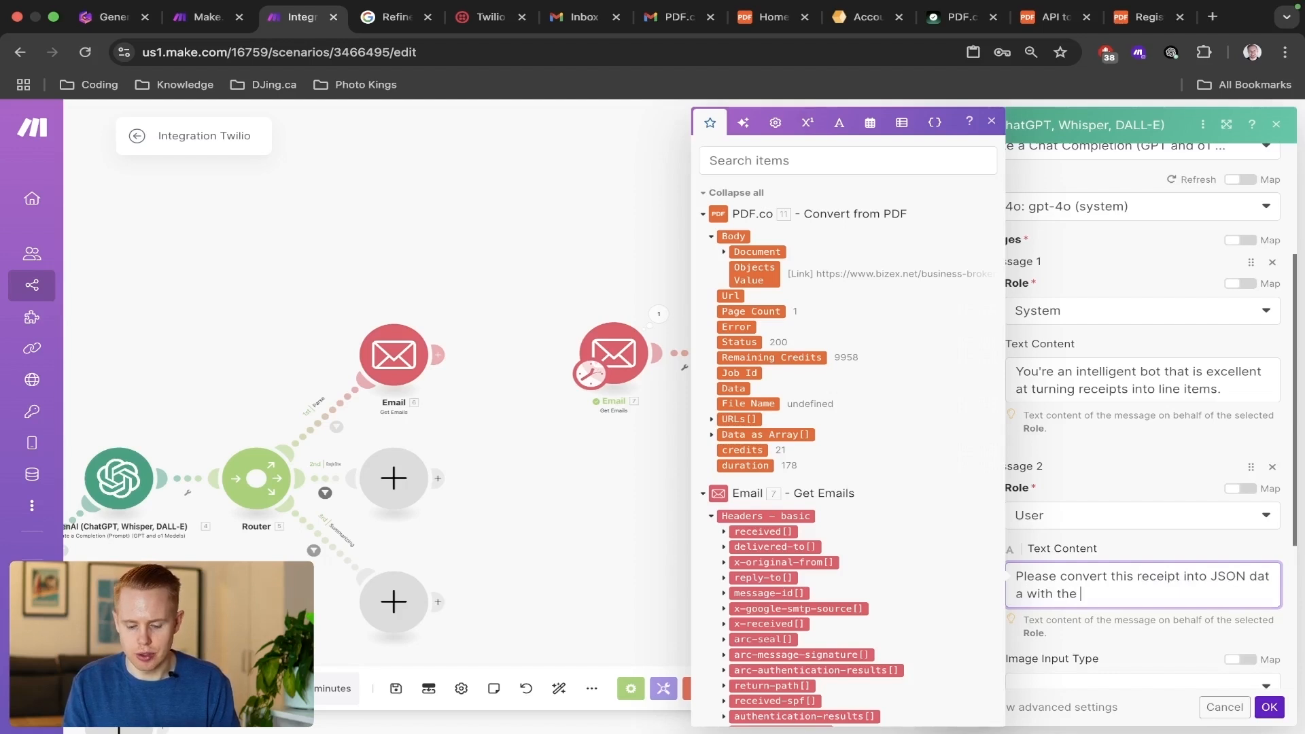
text( following prope)
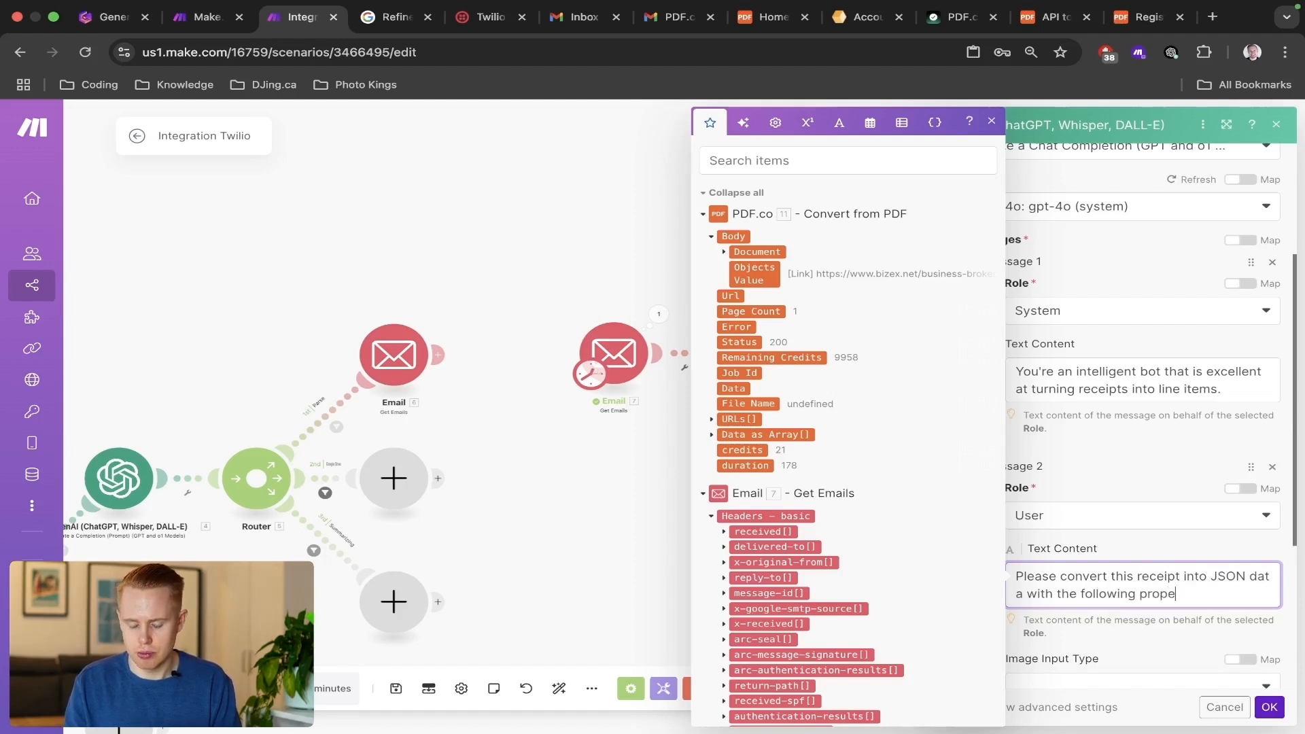
text(rtyies:)
key(Return)
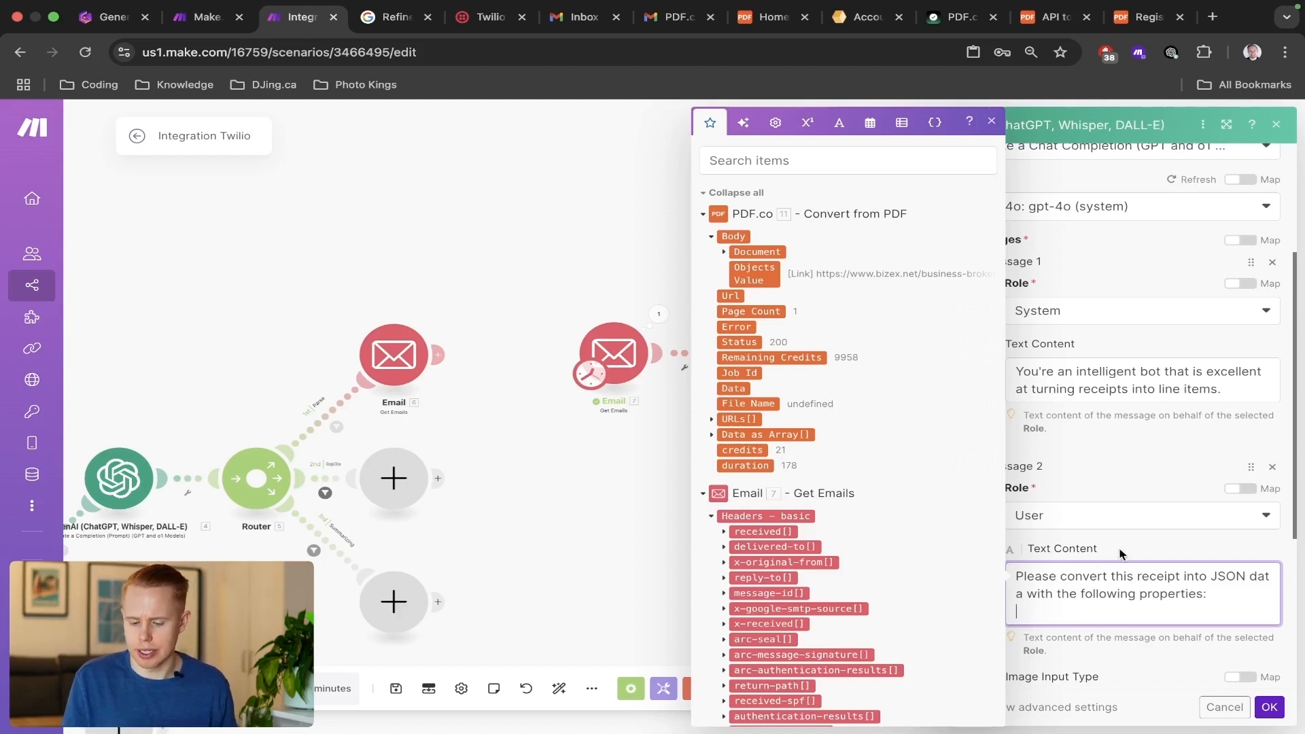
click(1124, 480)
Add a third message and look through the PDF.co and Email items available for mapping into Message 2's text.
scroll(1124, 482, down, 4)
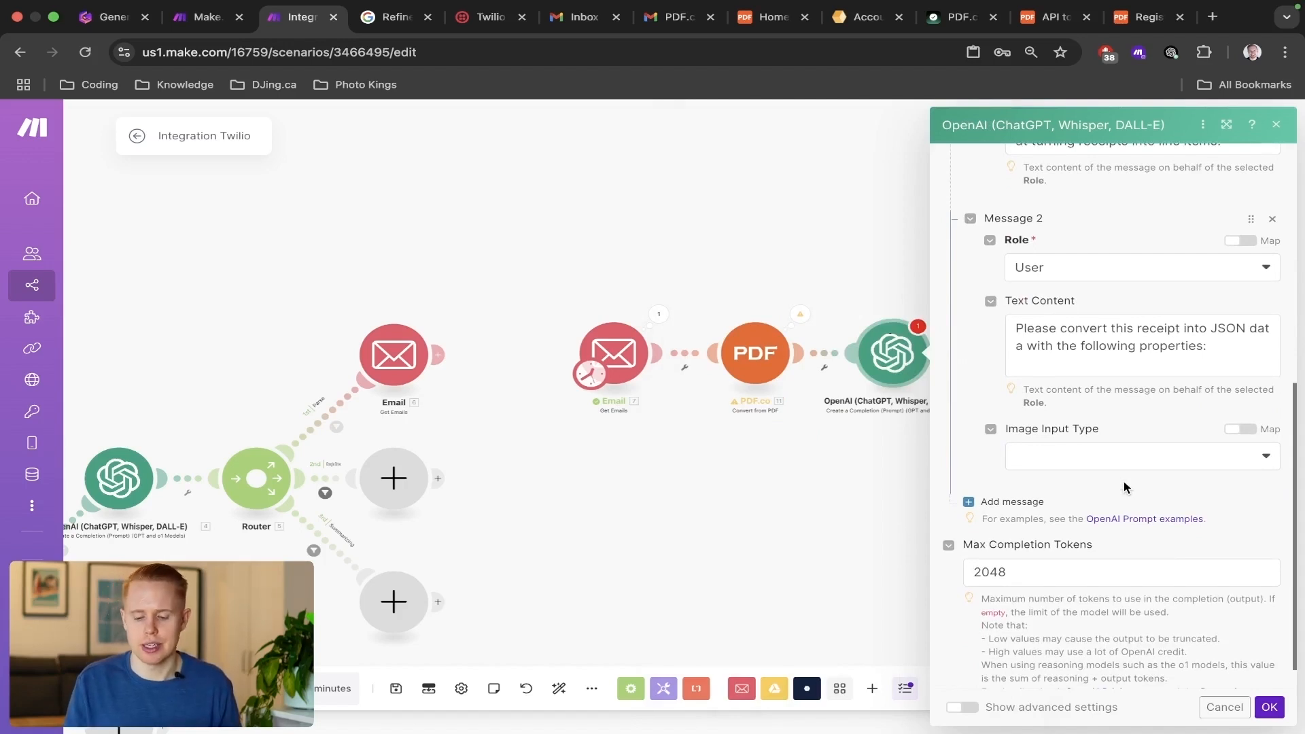
click(1028, 503)
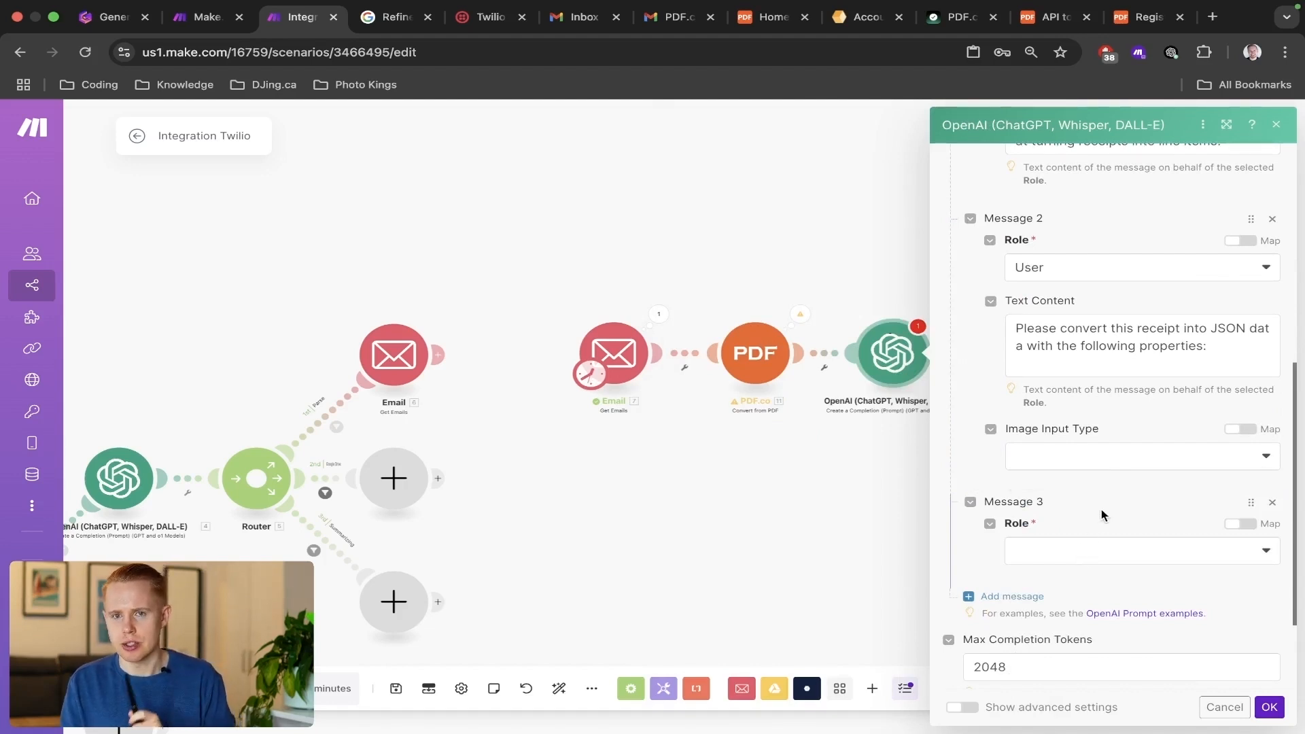
click(1131, 369)
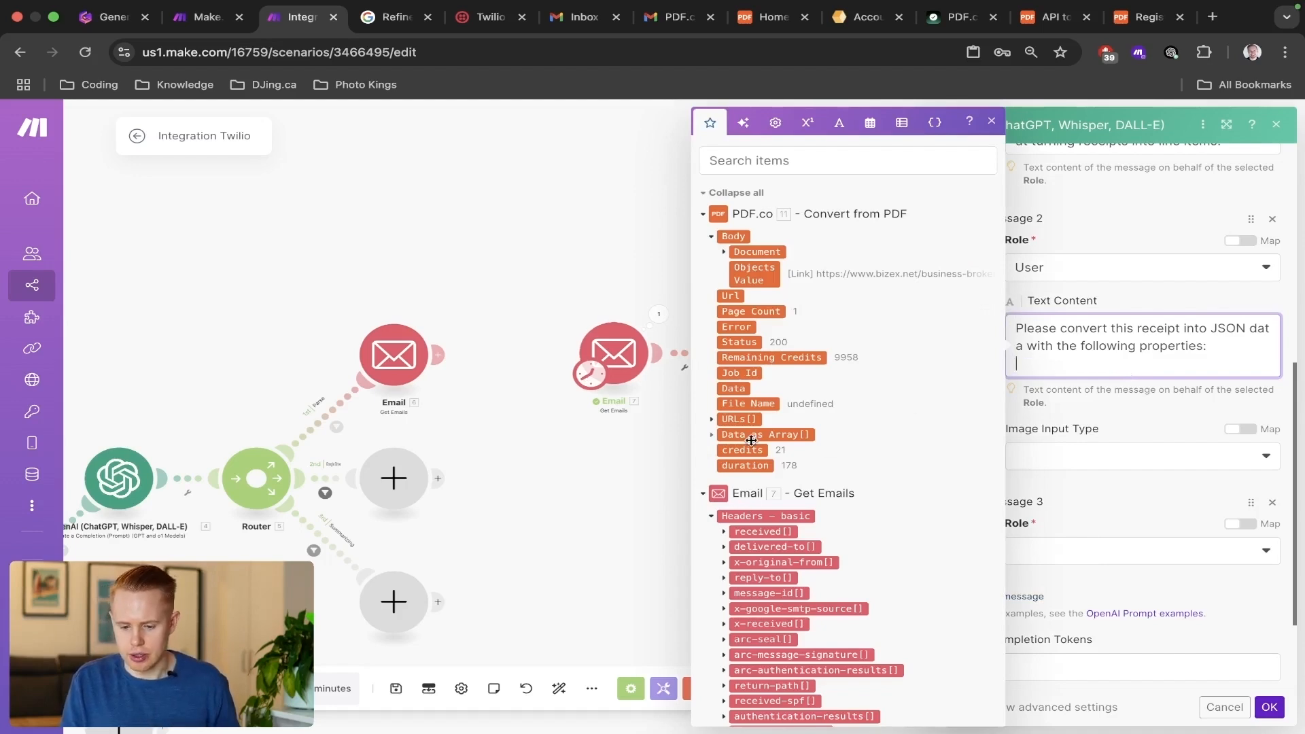
scroll(755, 447, down, 7)
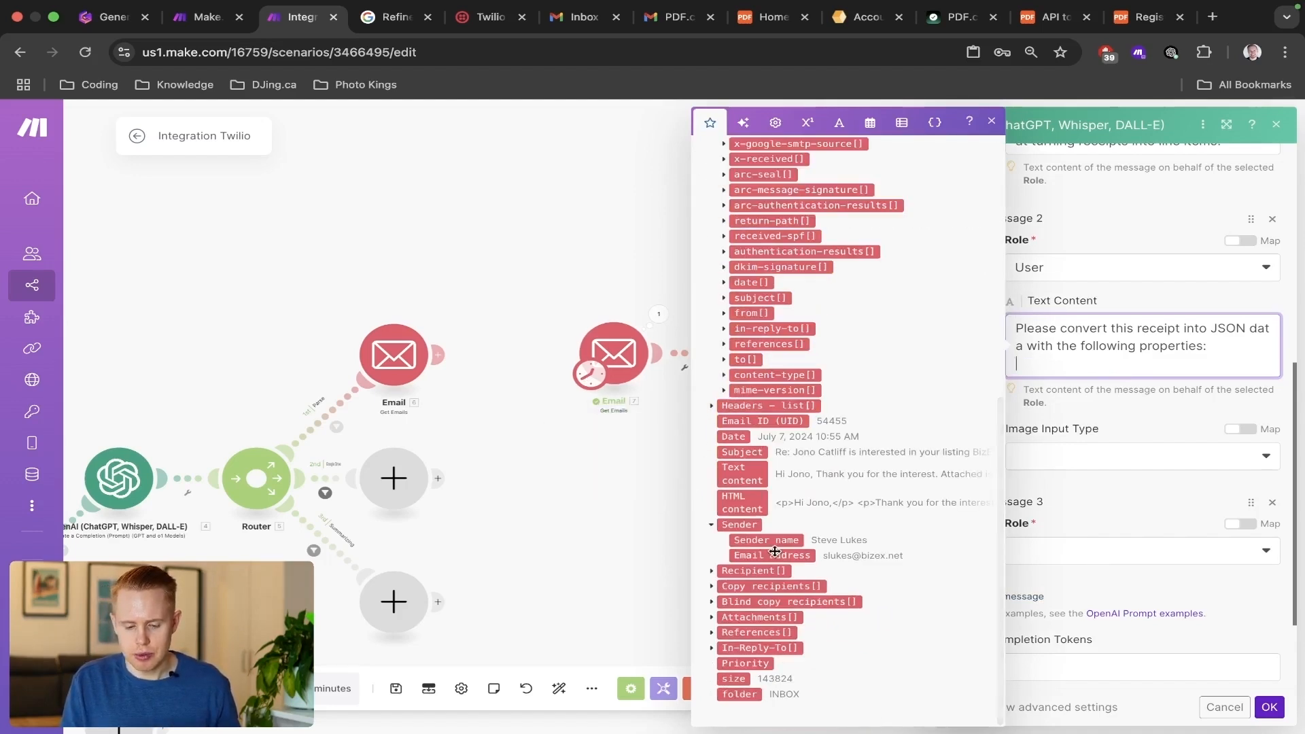
scroll(775, 557, up, 7)
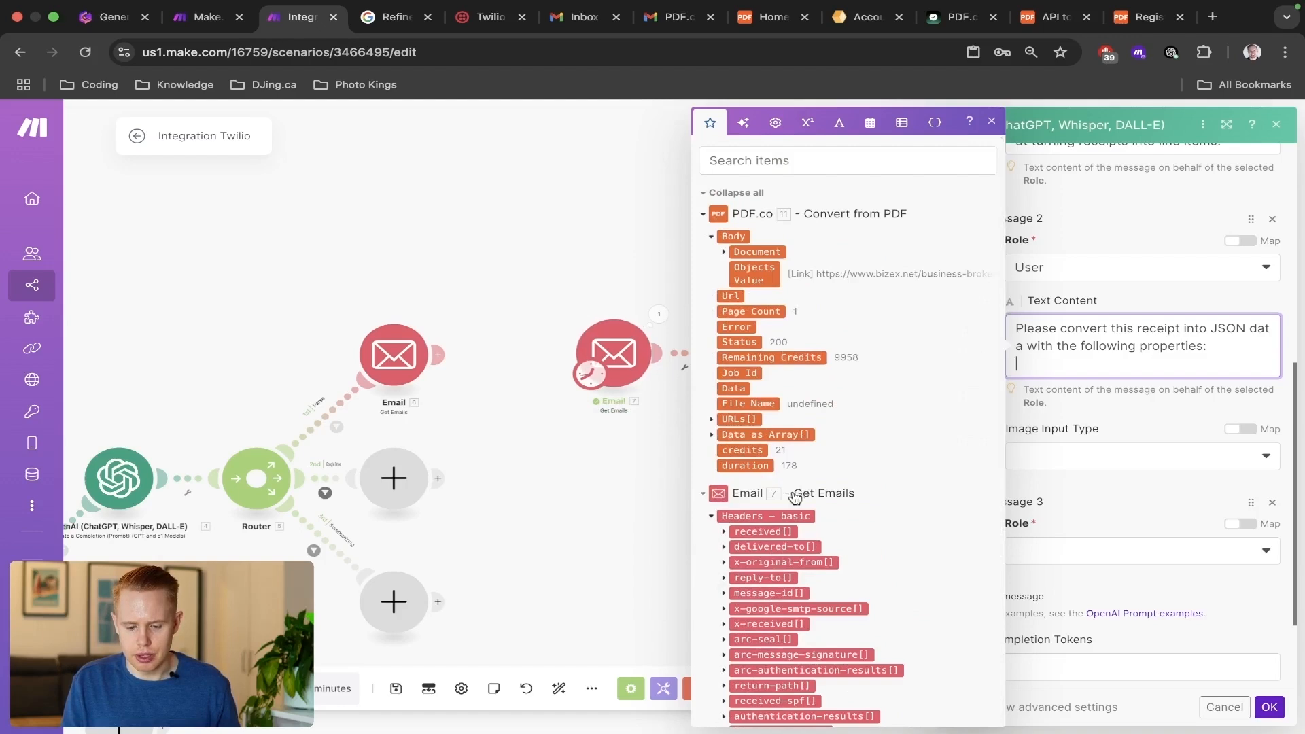
click(169, 292)
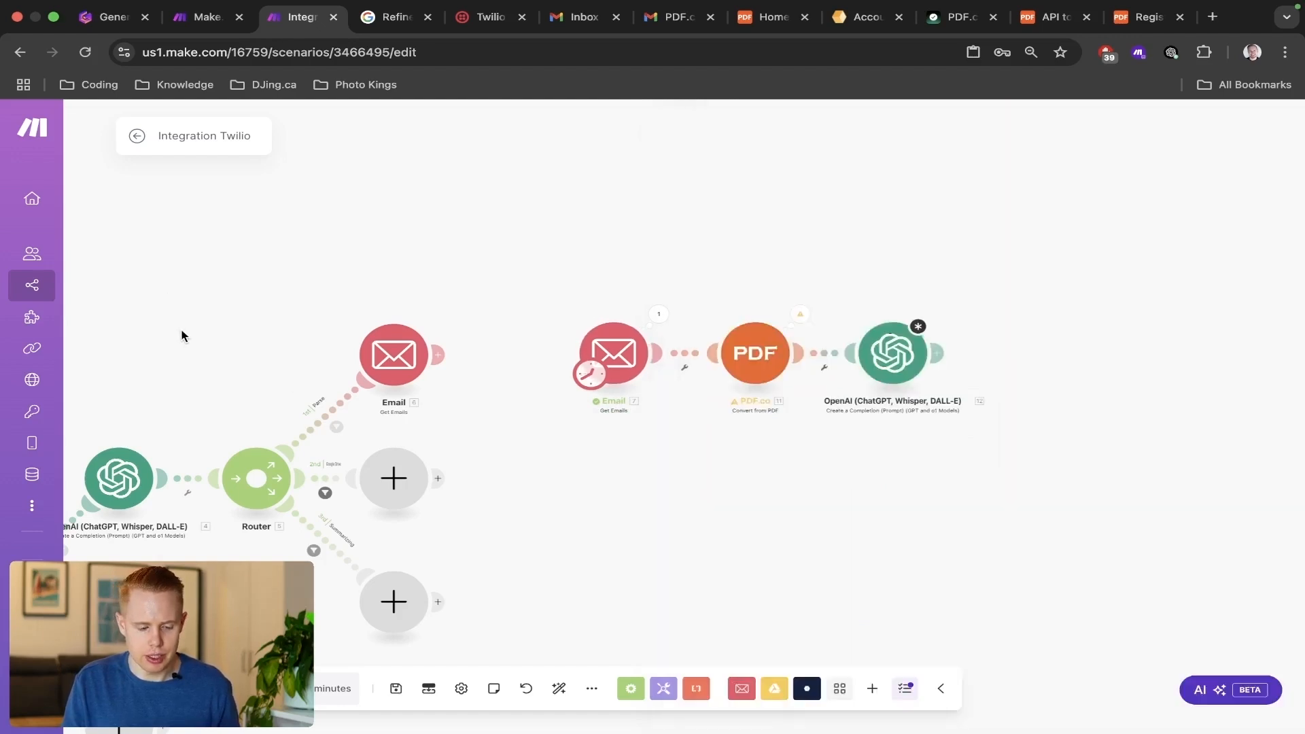
Open the OpenAI manager module after Twilio and read its user prompt through to the mapped message body at the end.
click(300, 432)
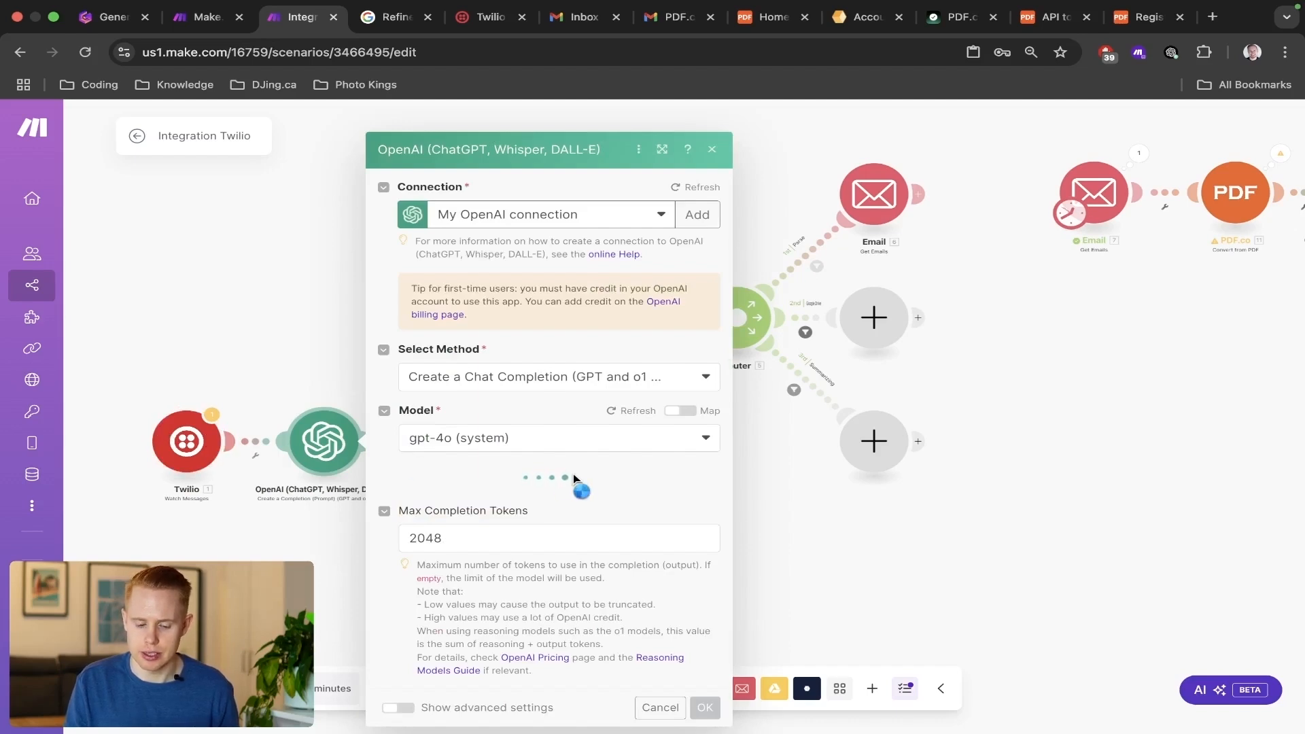
scroll(574, 475, down, 10)
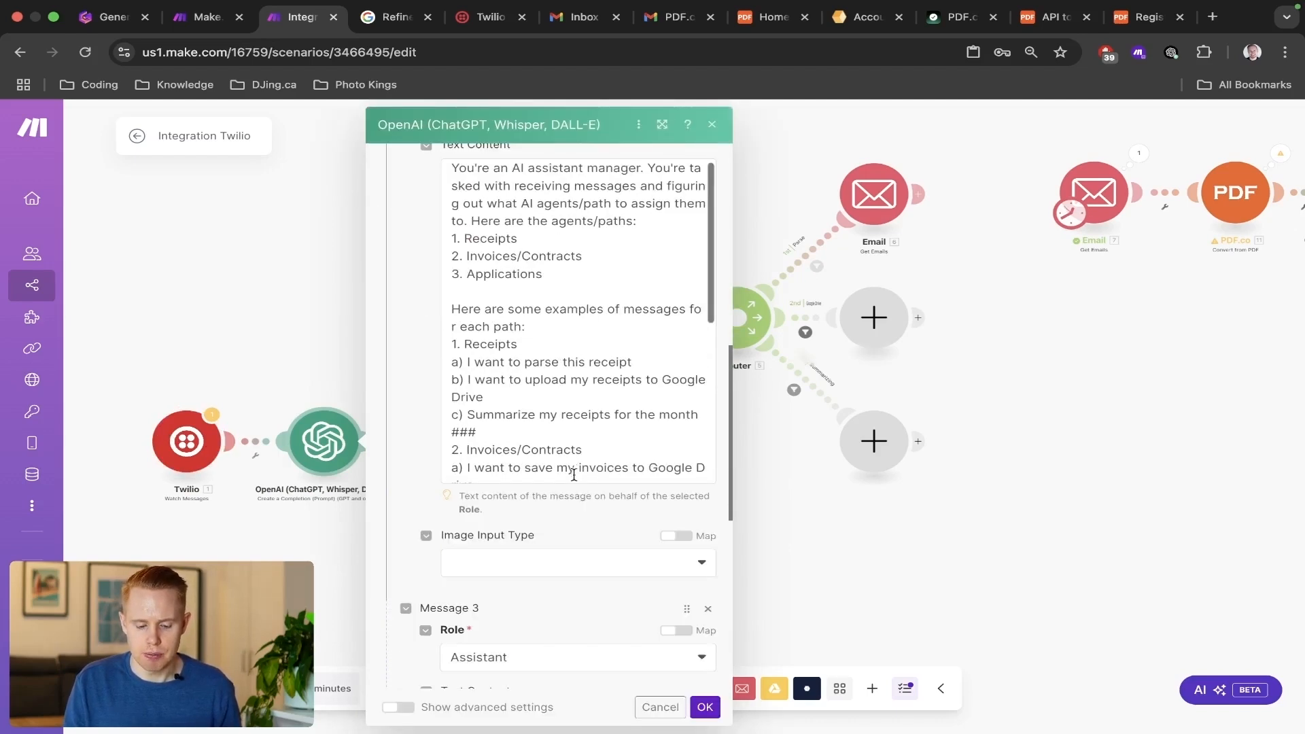
scroll(573, 475, down, 5)
click(554, 477)
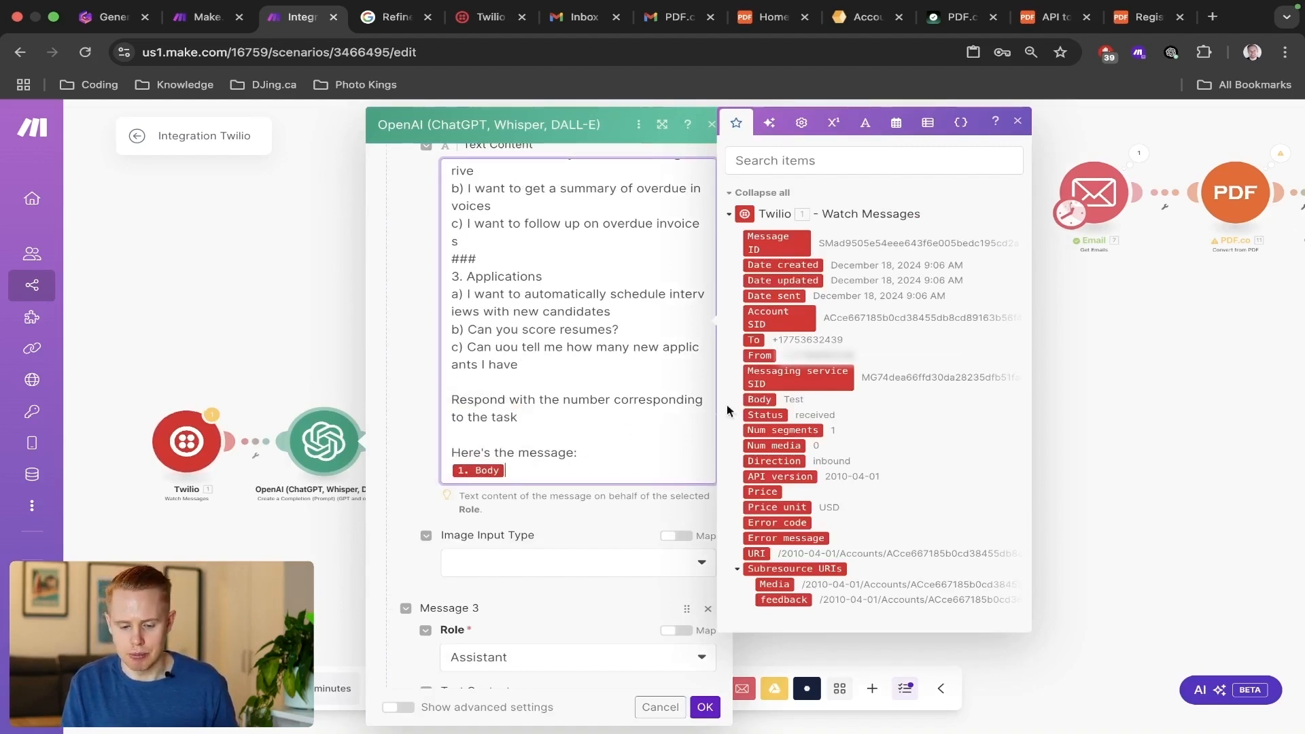
Close the OpenAI manager's settings and open the OpenAI module after PDF.co at its second and third messages.
scroll(764, 400, up, 5)
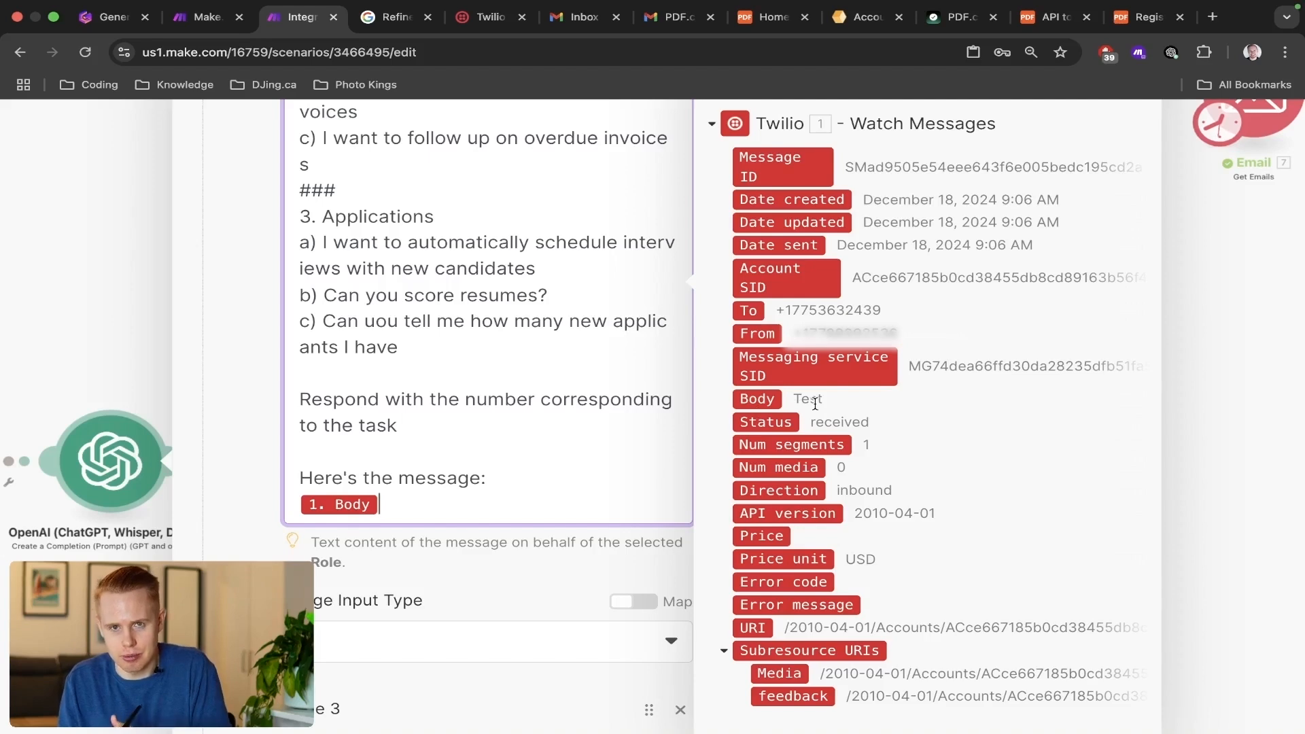
scroll(815, 404, down, 5)
click(1149, 344)
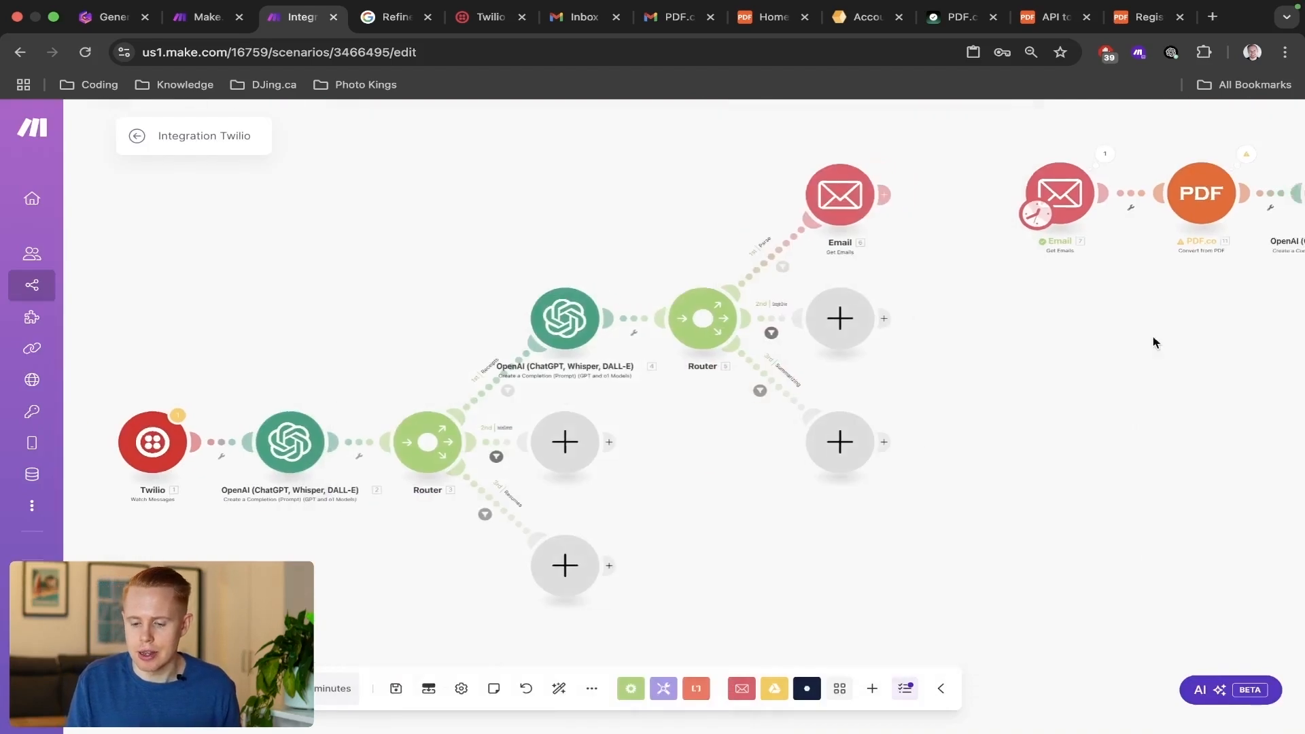
drag(1156, 341, 557, 387)
click(680, 253)
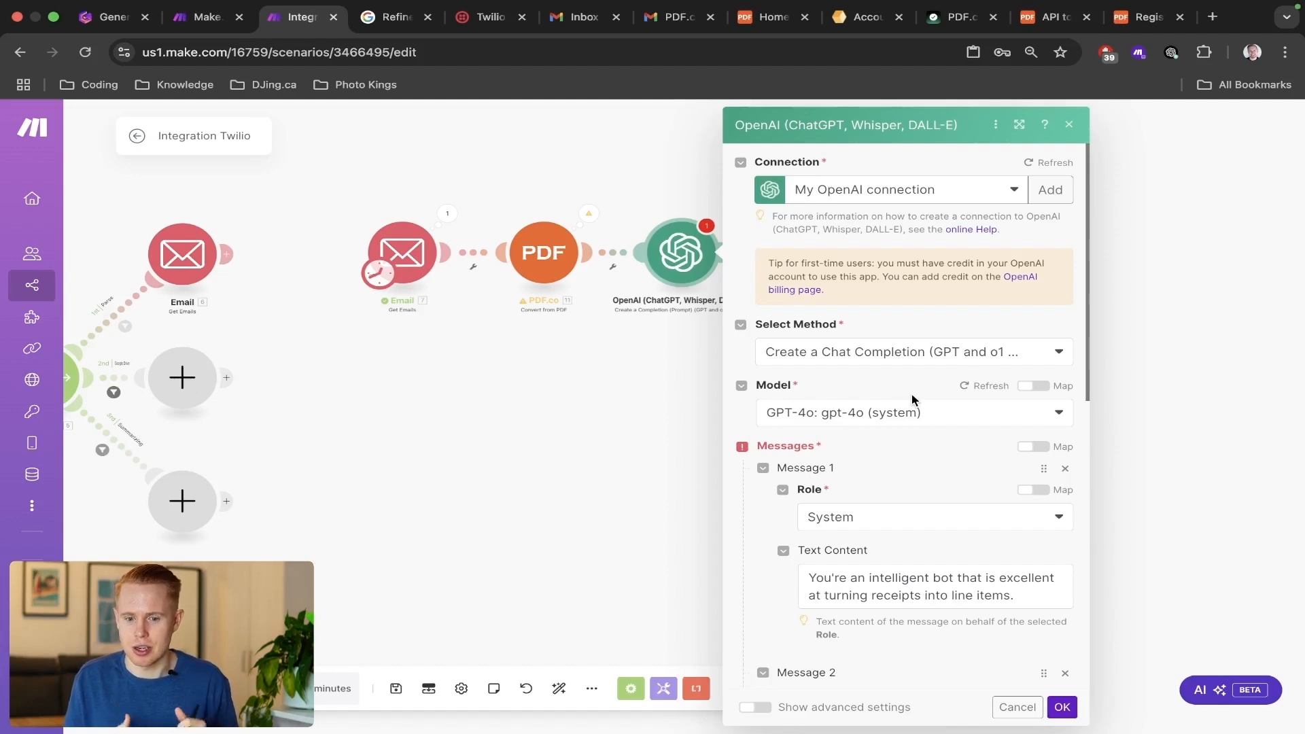
scroll(813, 535, down, 5)
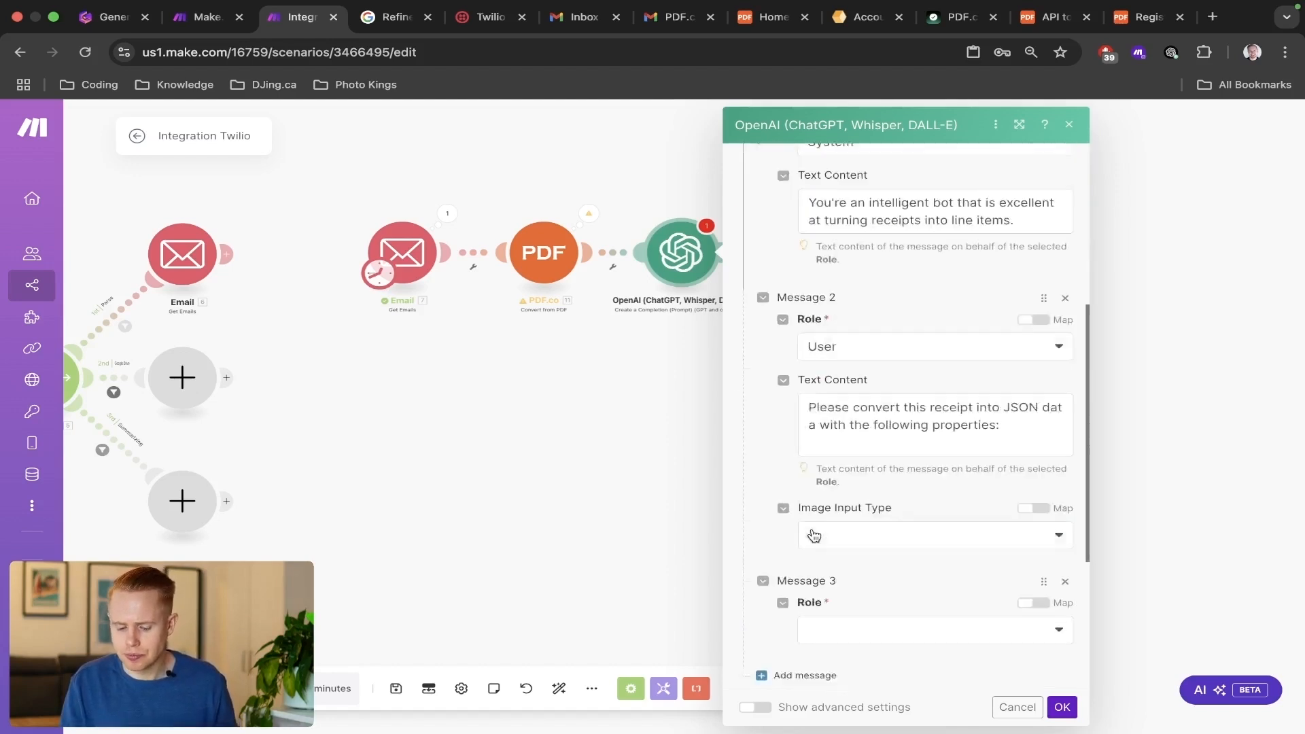
scroll(813, 535, down, 3)
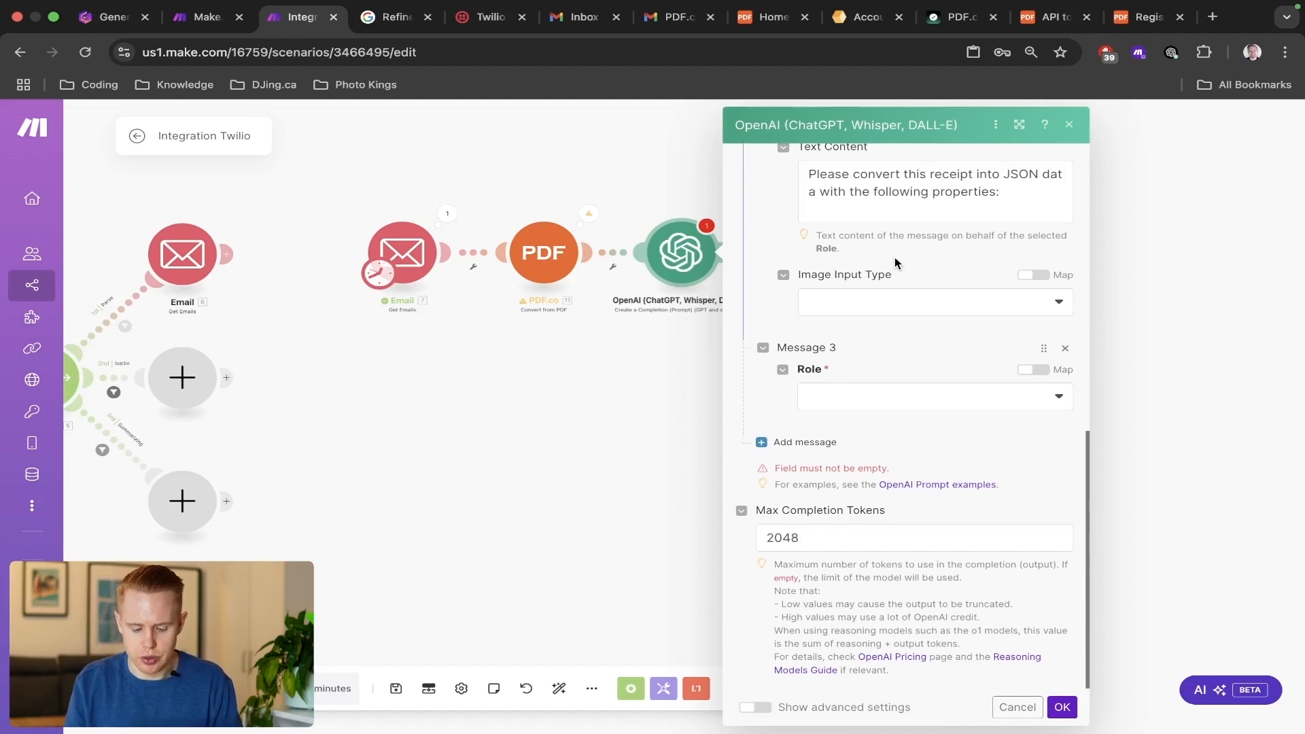
Open ChatGPT in a new incognito window and send the prompt "Please create me JSON data for a standard receipt".
key(super+shift+n)
text(chat)
key(Return)
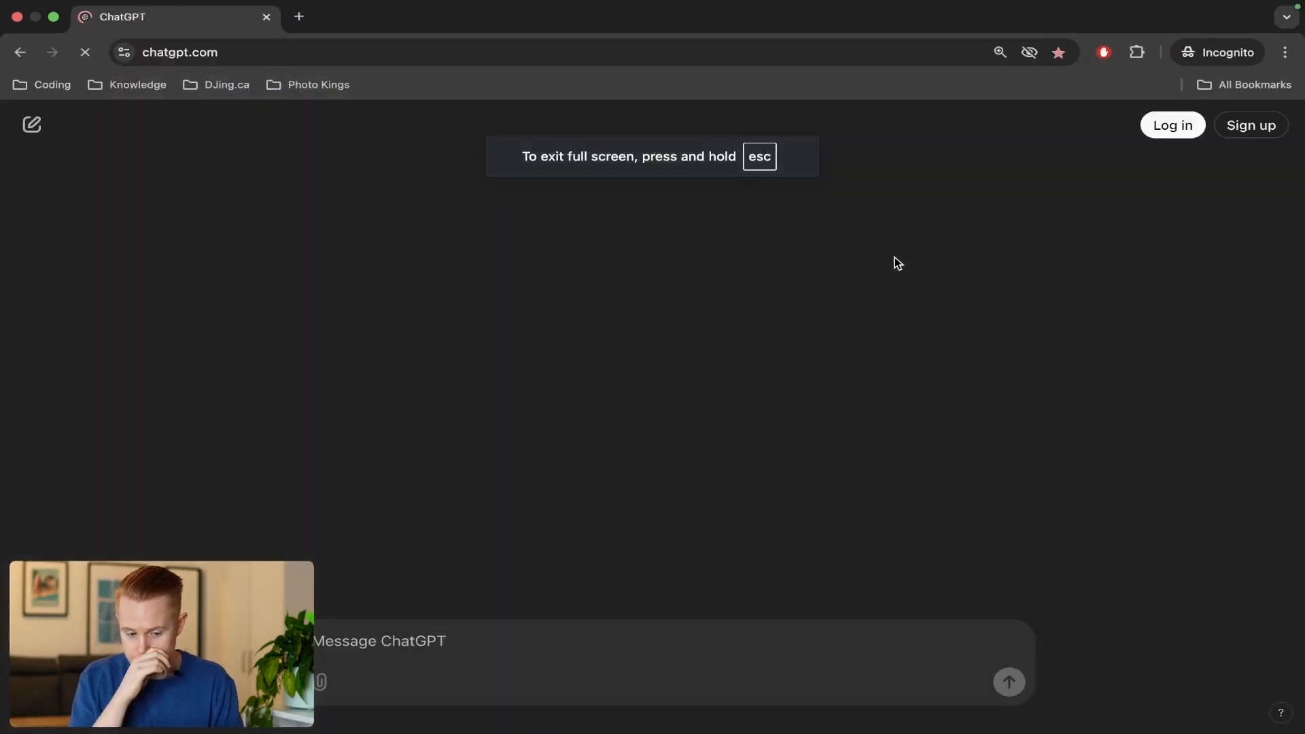
text(Please create )
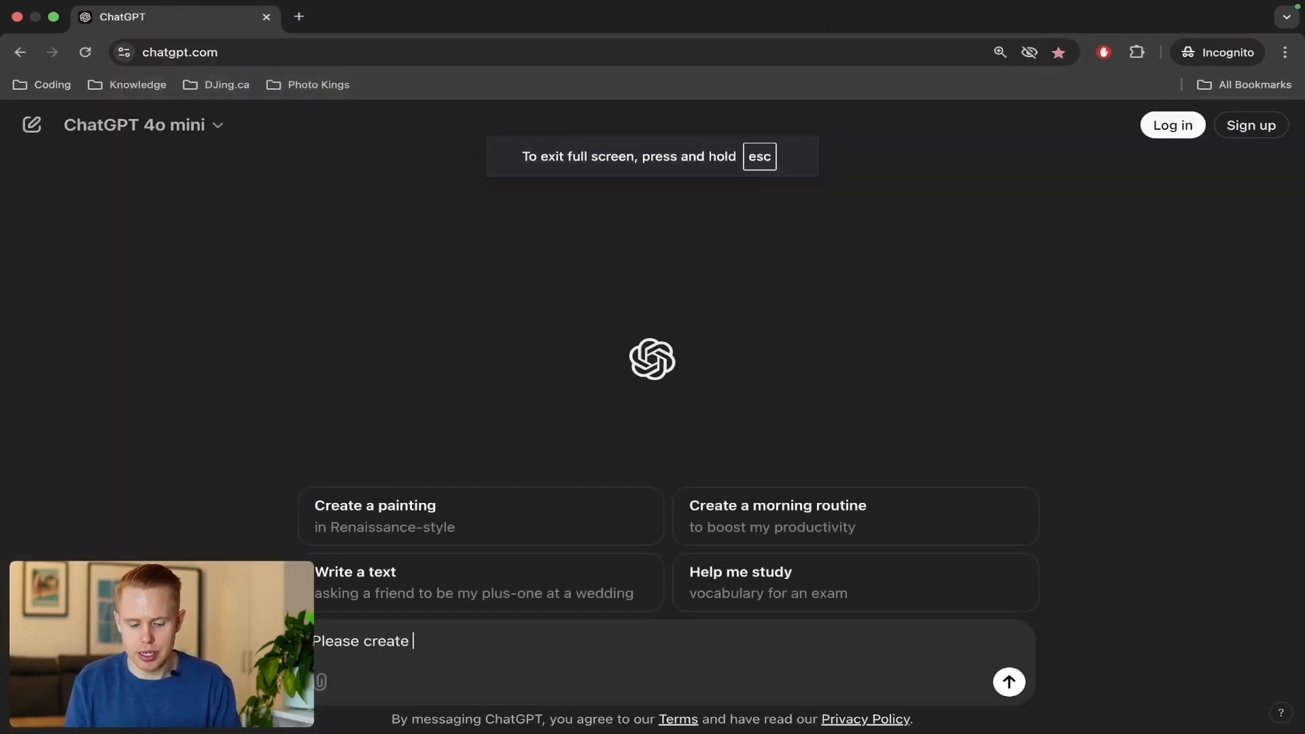
text(me JSON data f)
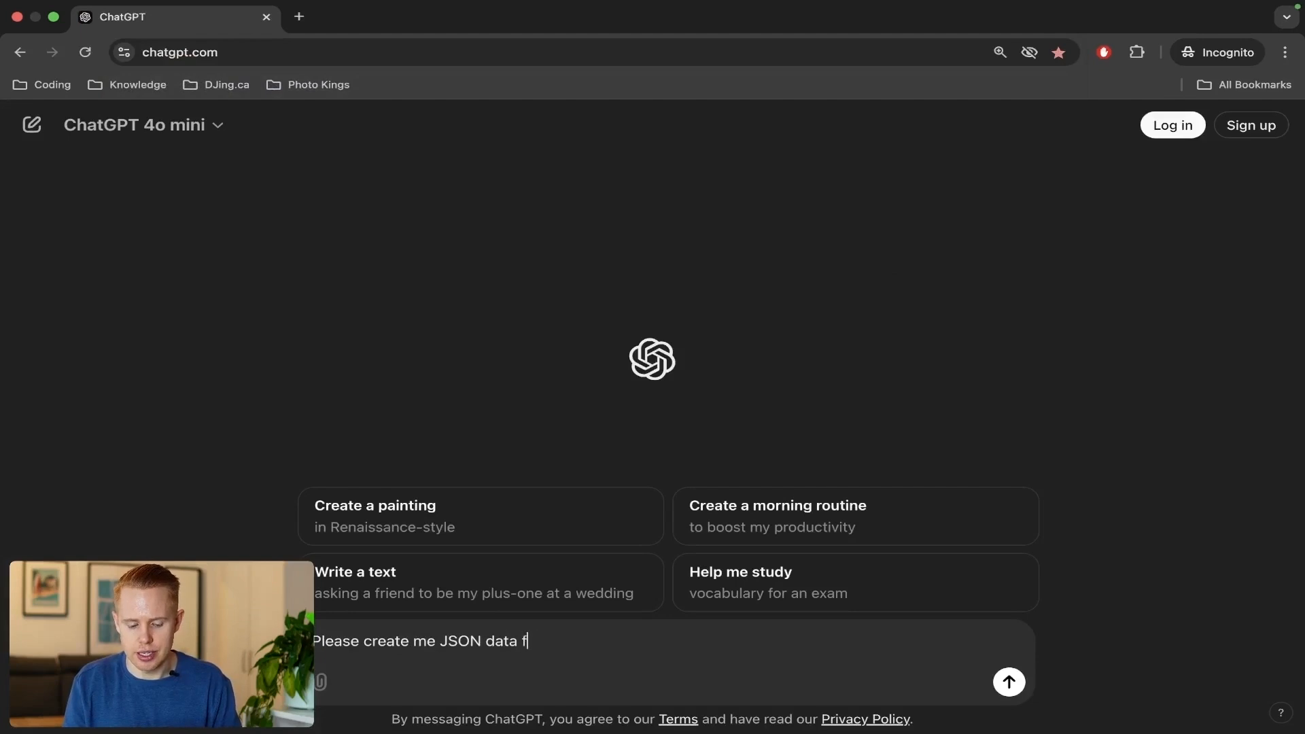
text(or a standard receipt)
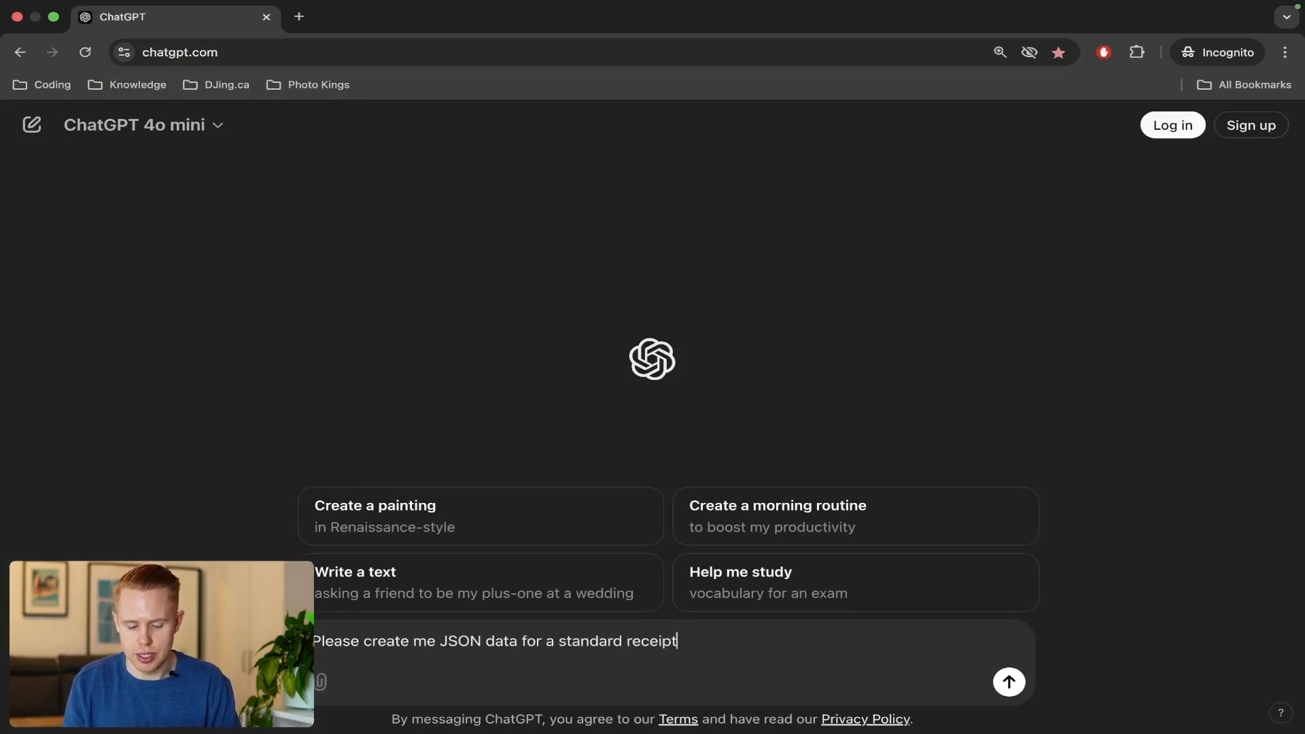
key(Return)
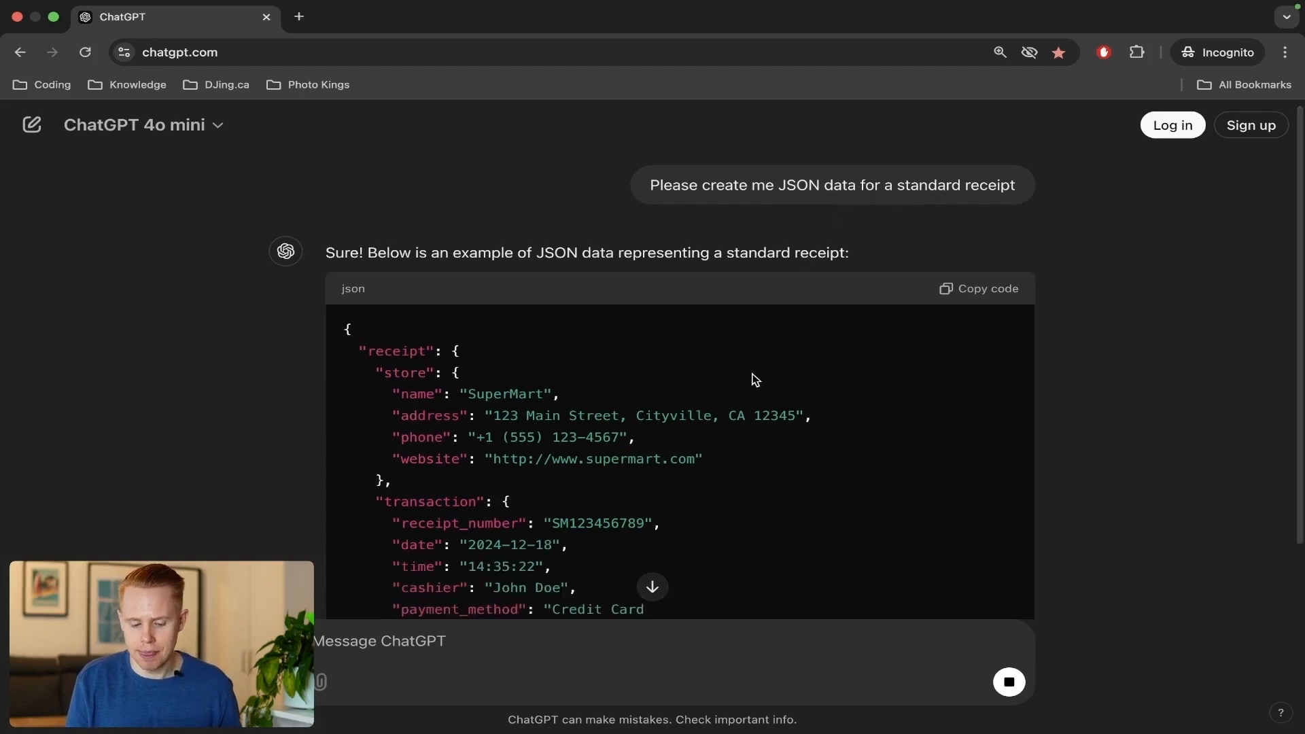
Copy the JSON code of the sample receipt from ChatGPT's answer and look back through its fields.
scroll(752, 373, down, 5)
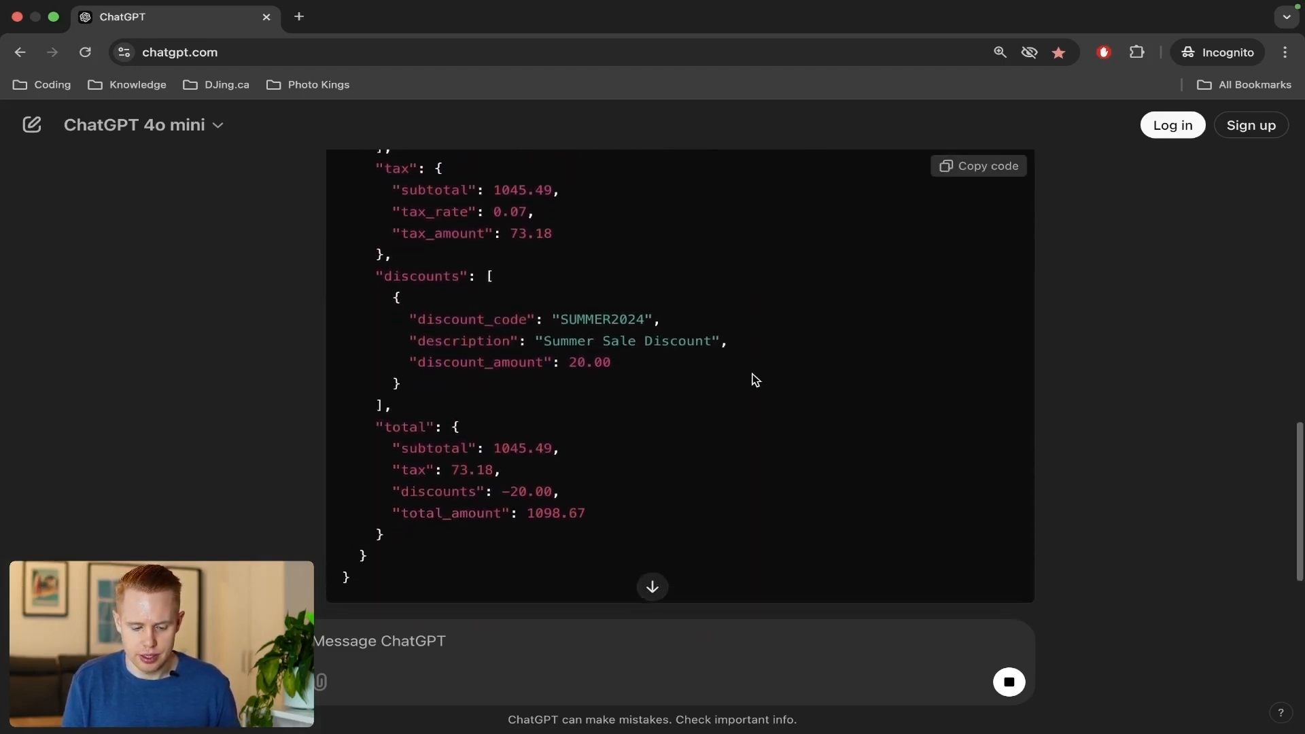
click(975, 175)
scroll(669, 392, up, 10)
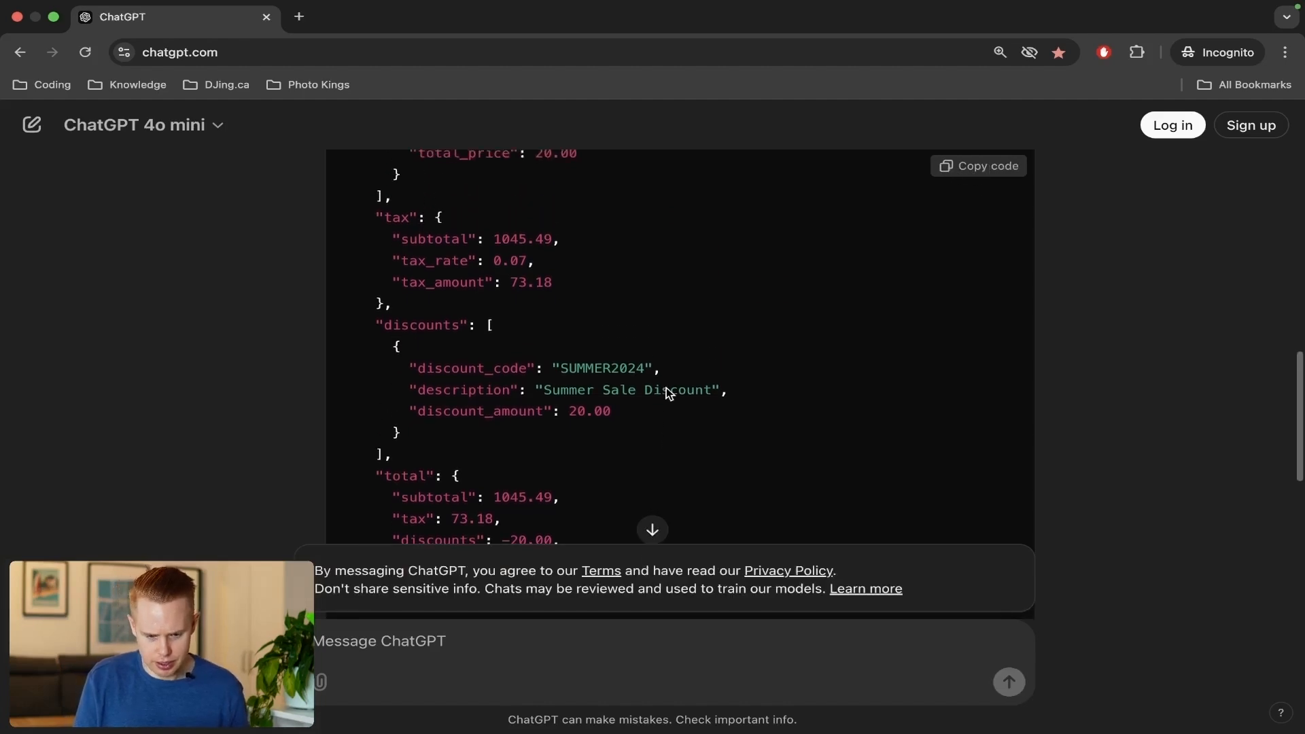
scroll(669, 392, up, 5)
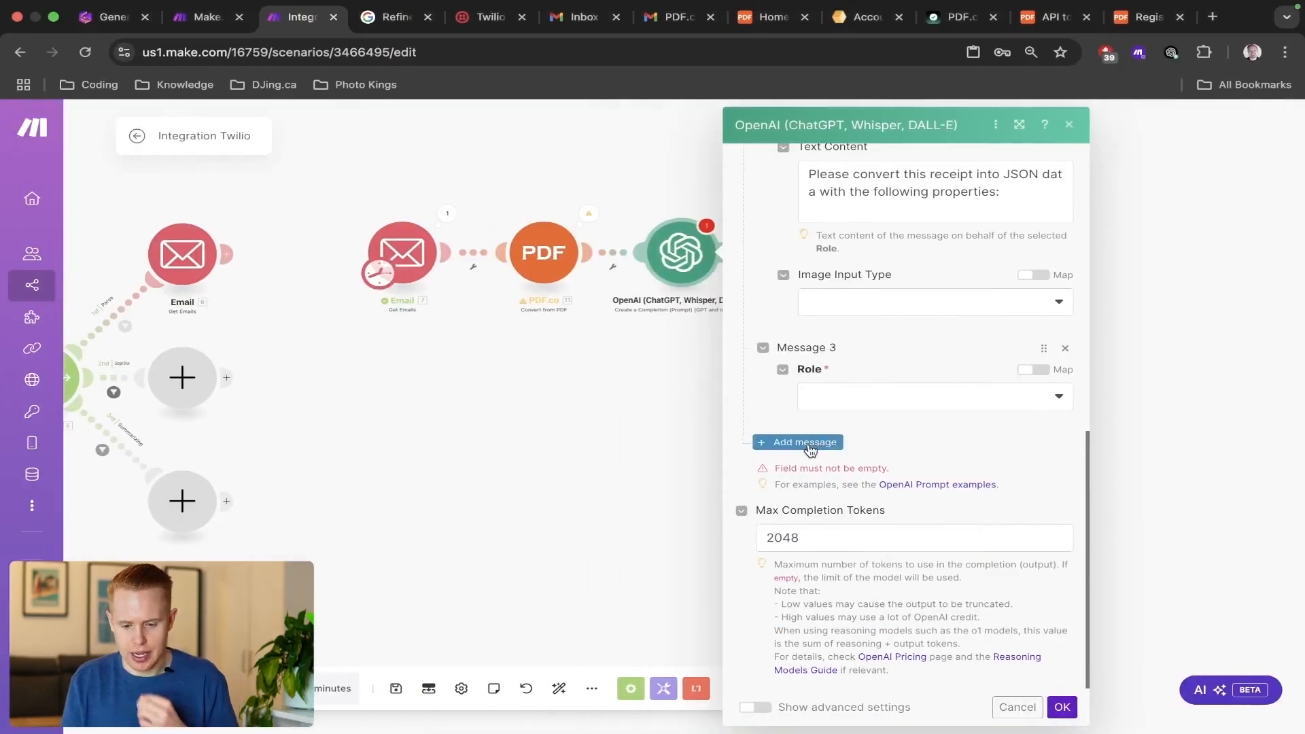
Back in the Make scenario, set the role of Message 3 to Assistant.
click(814, 443)
scroll(862, 412, up, 2)
scroll(860, 411, up, 2)
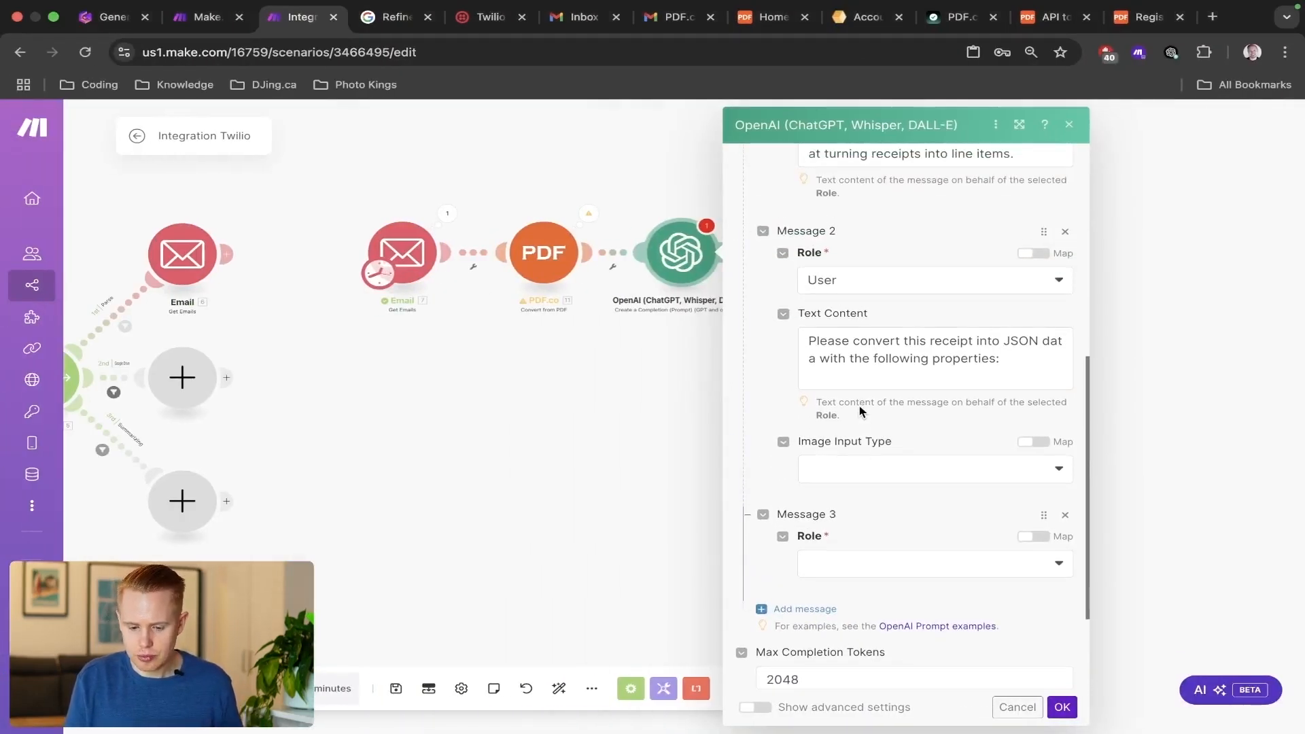
click(820, 564)
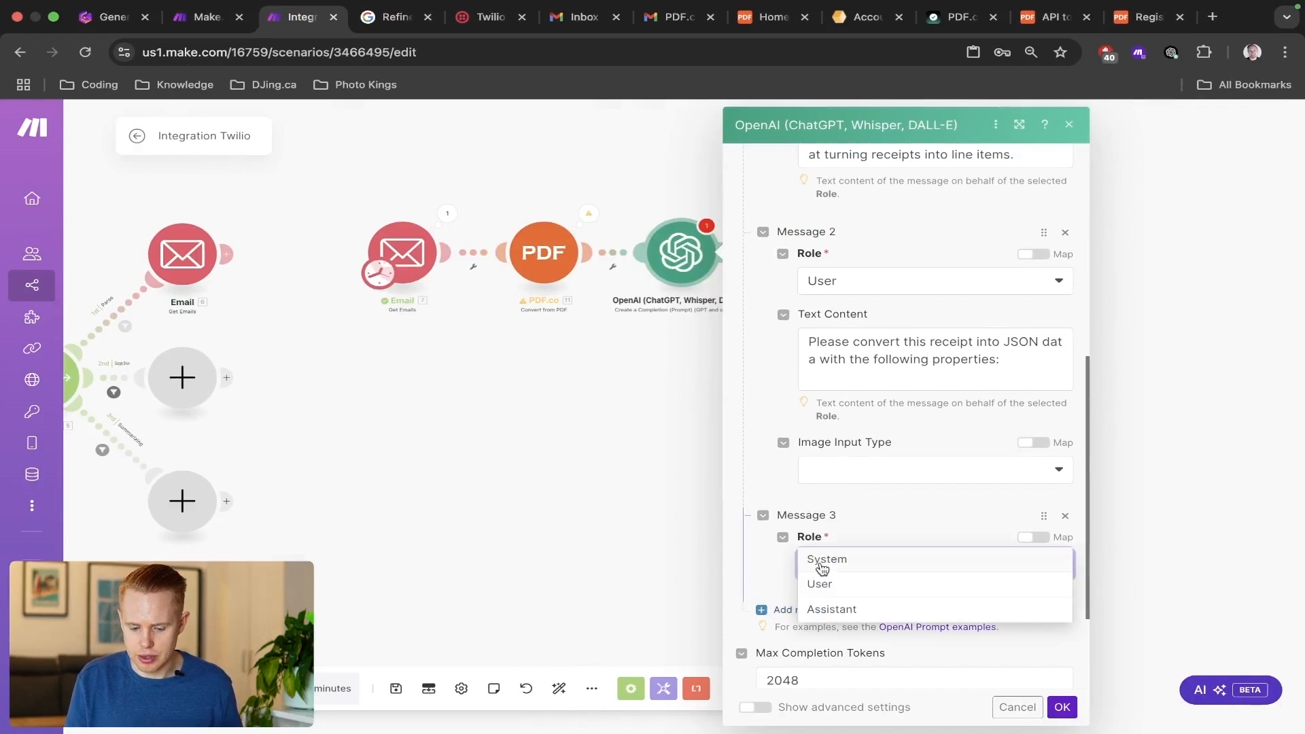
click(831, 609)
Begin Message 3's text content with "Please output the data in strict JSON, with the following strucutre".
click(832, 615)
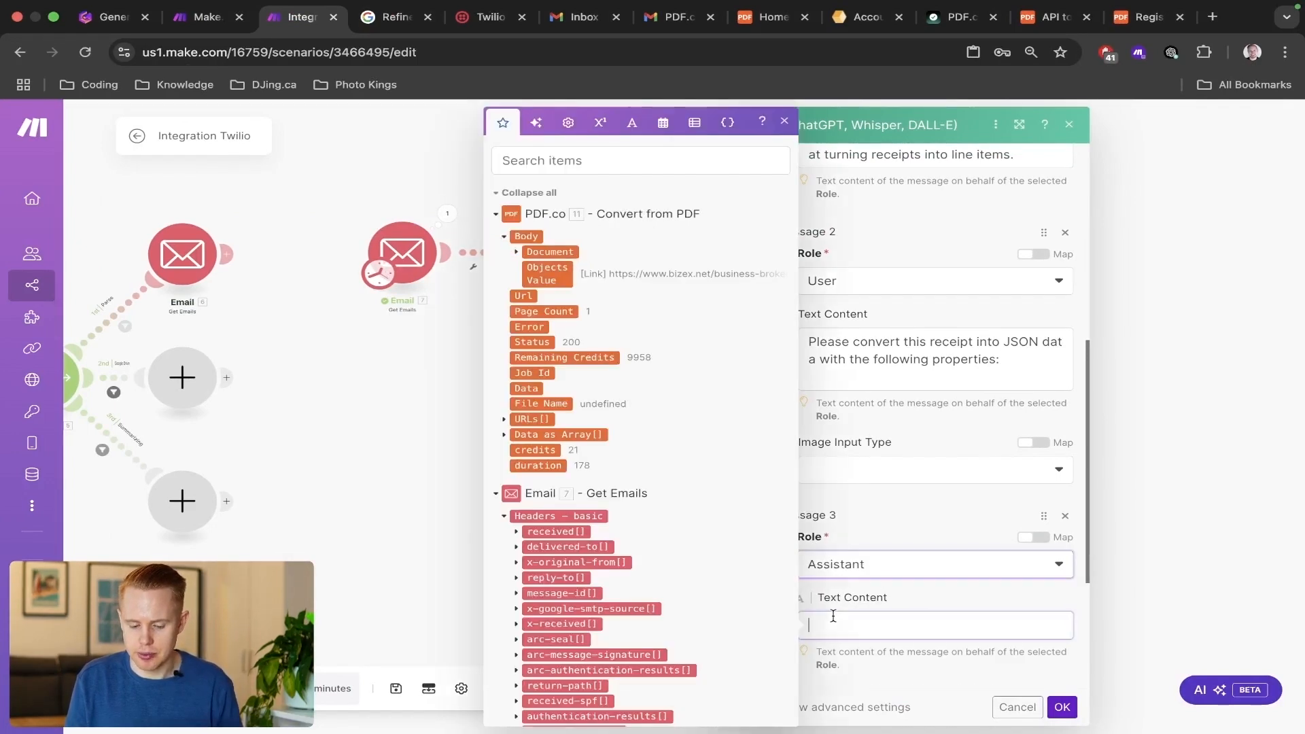
text(Please outp)
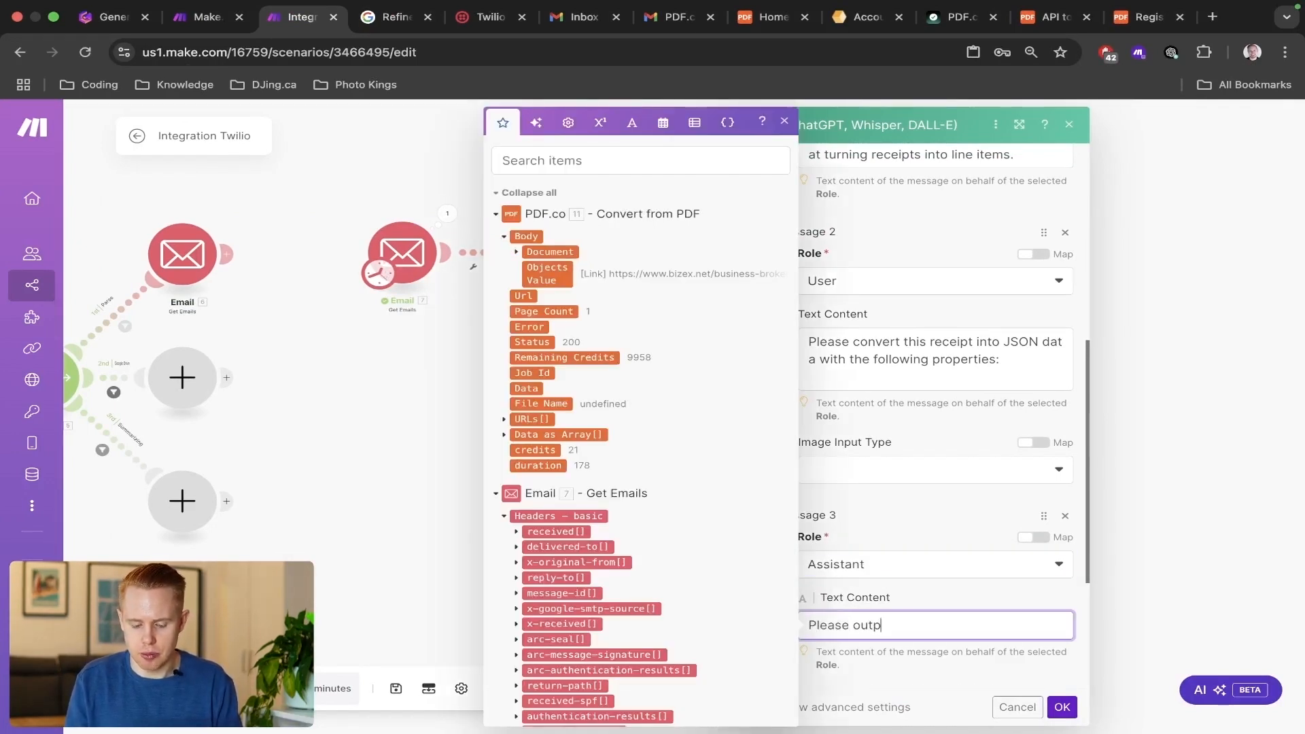
text(ut the data in)
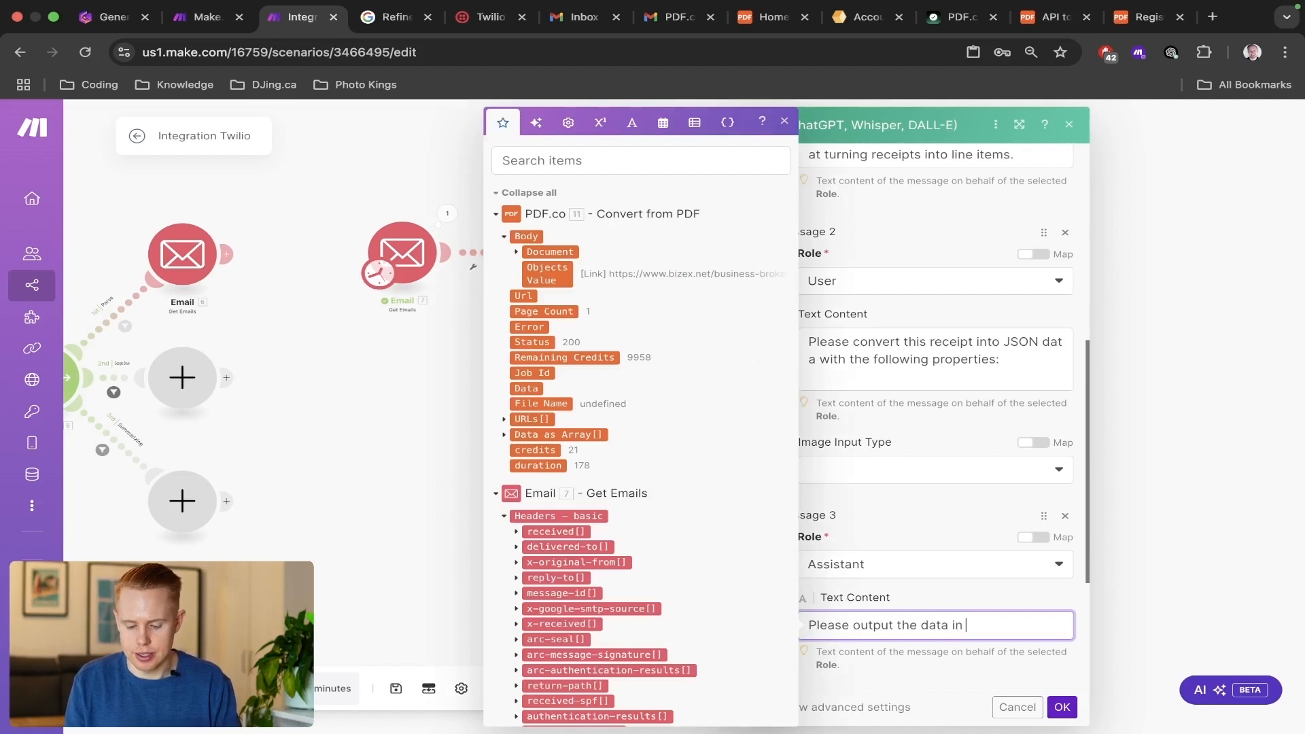
text( strict JSON, wi)
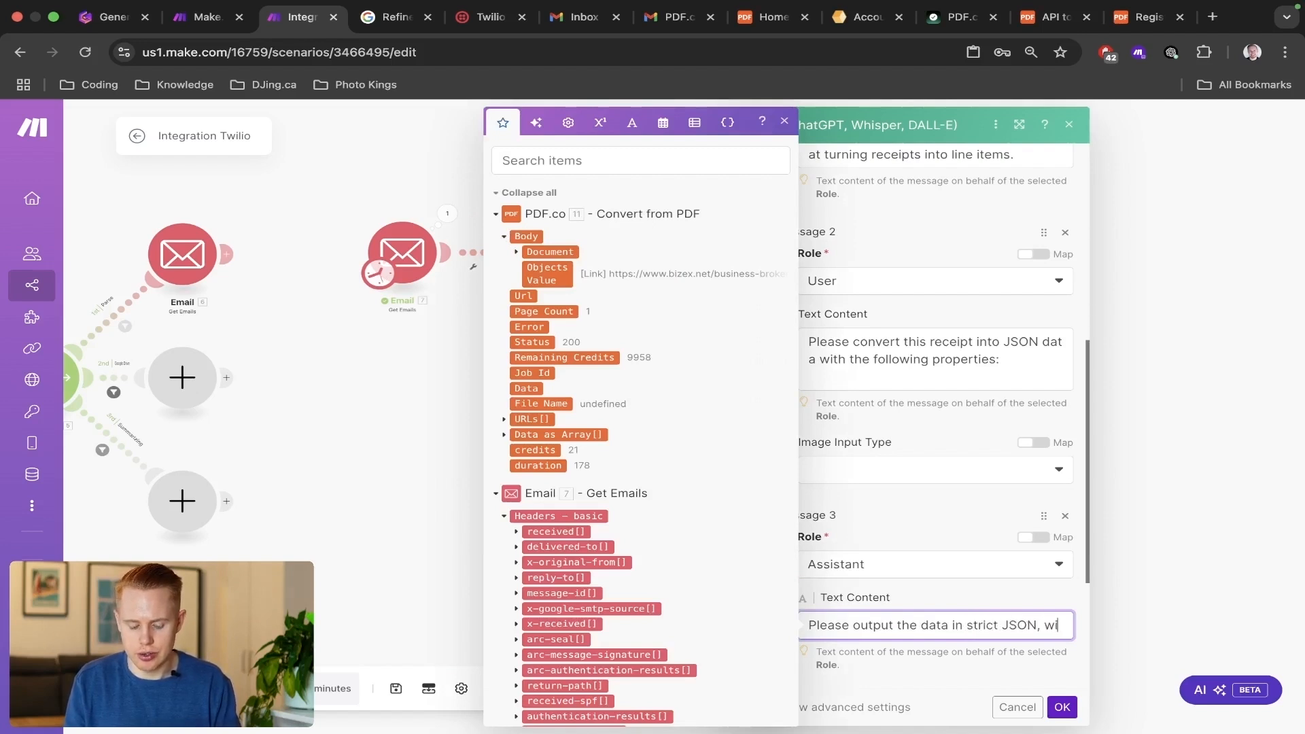
text(th the follow)
key(BackSpace)
text(ow)
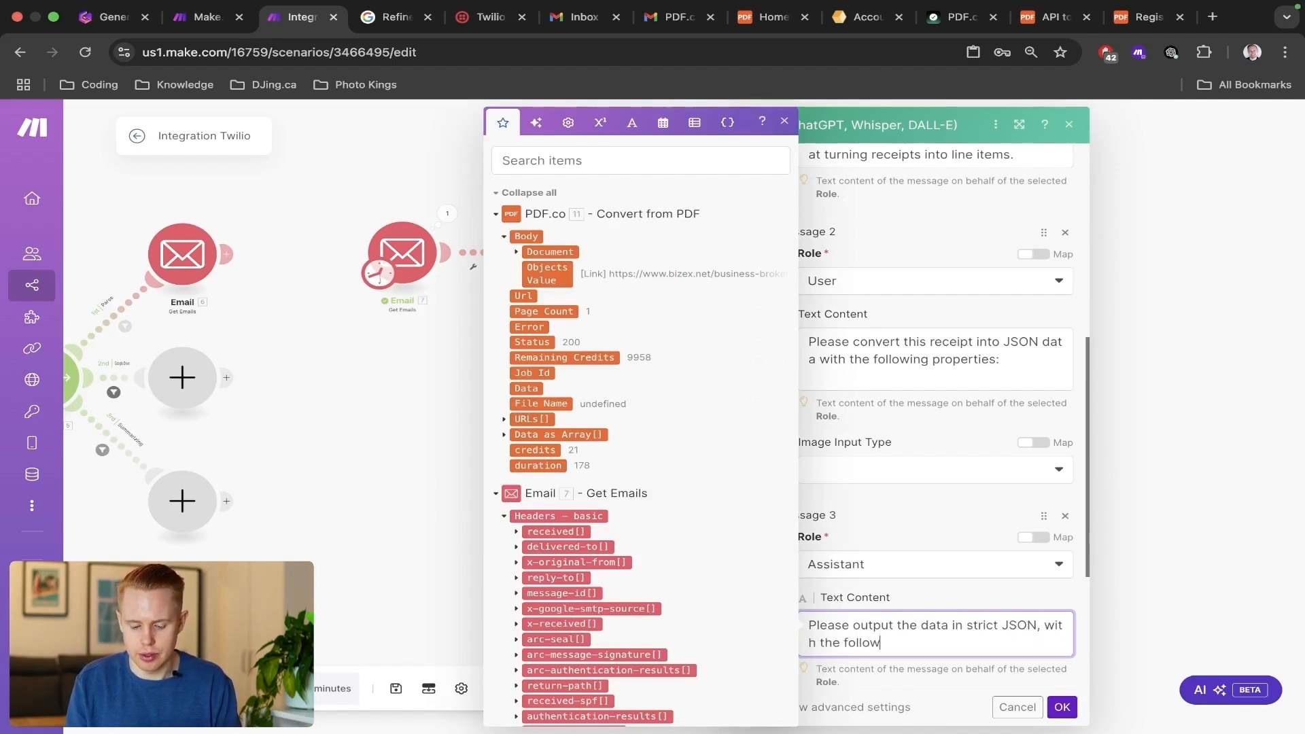
text(ing strucutre)
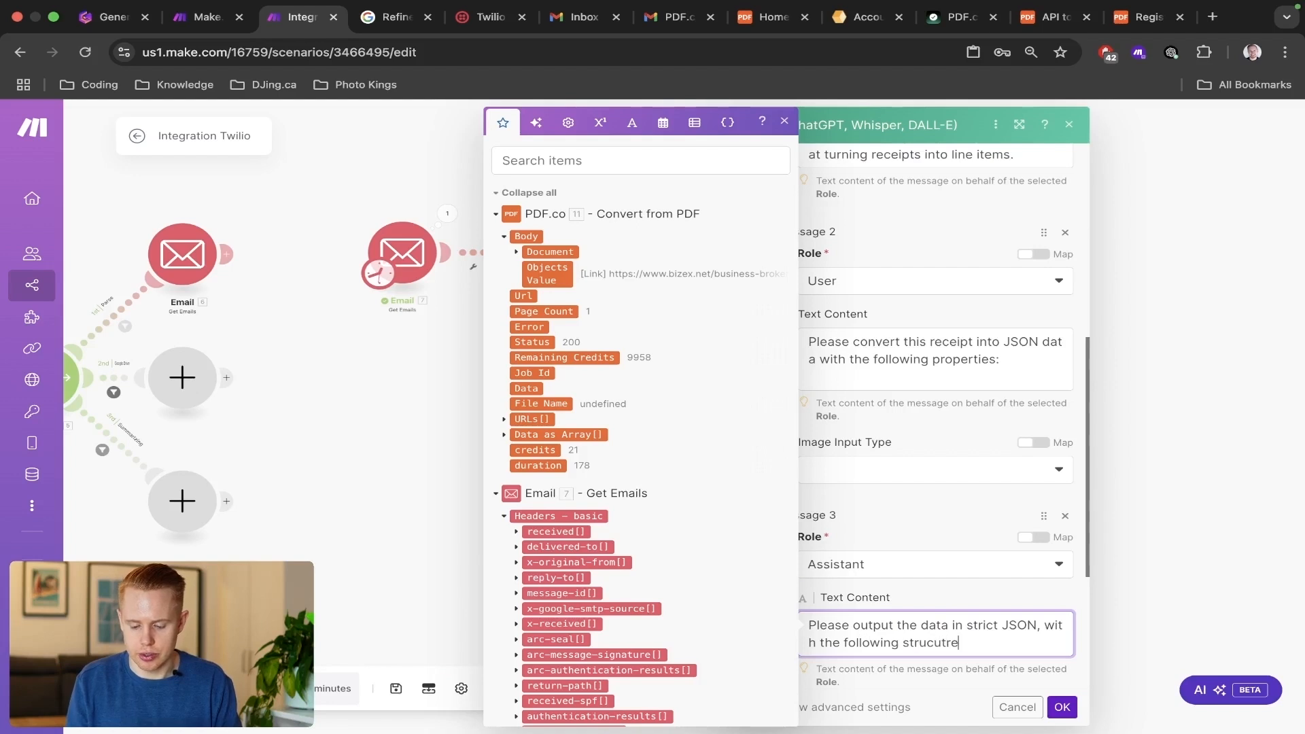
text( (thes)
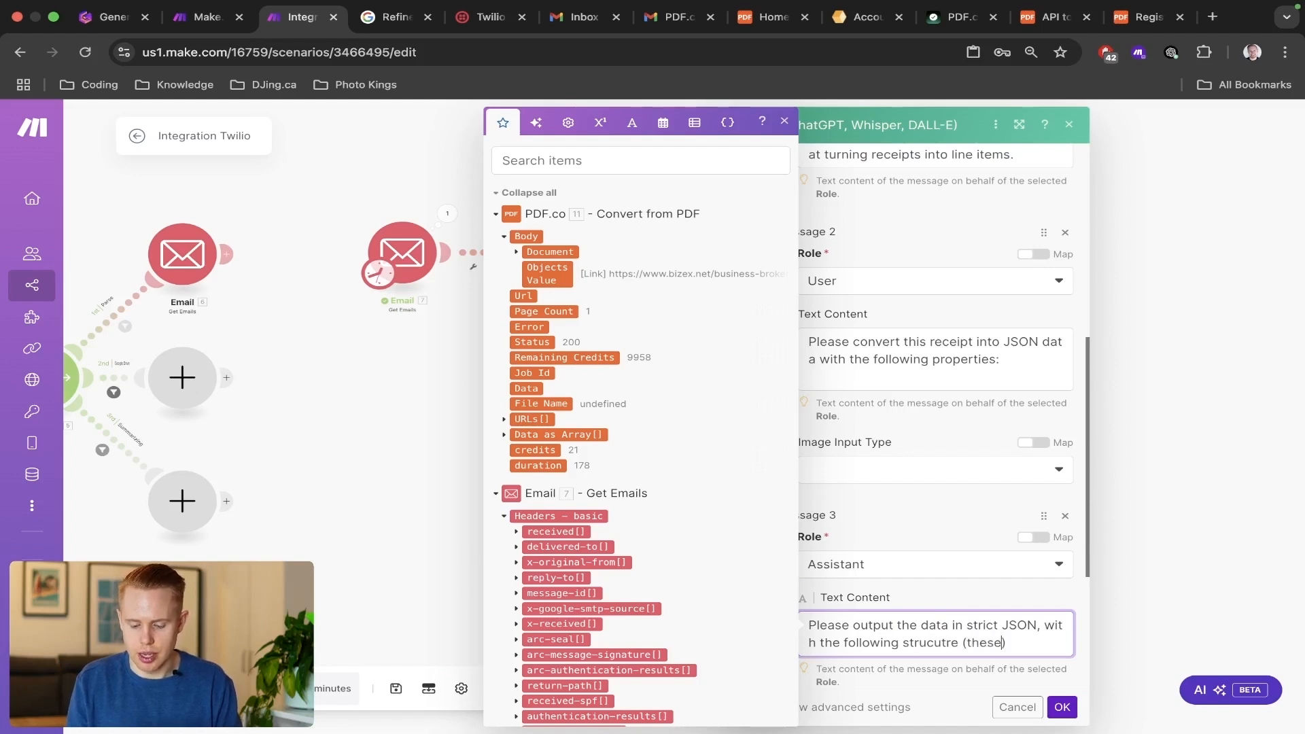
text(e values are templates)
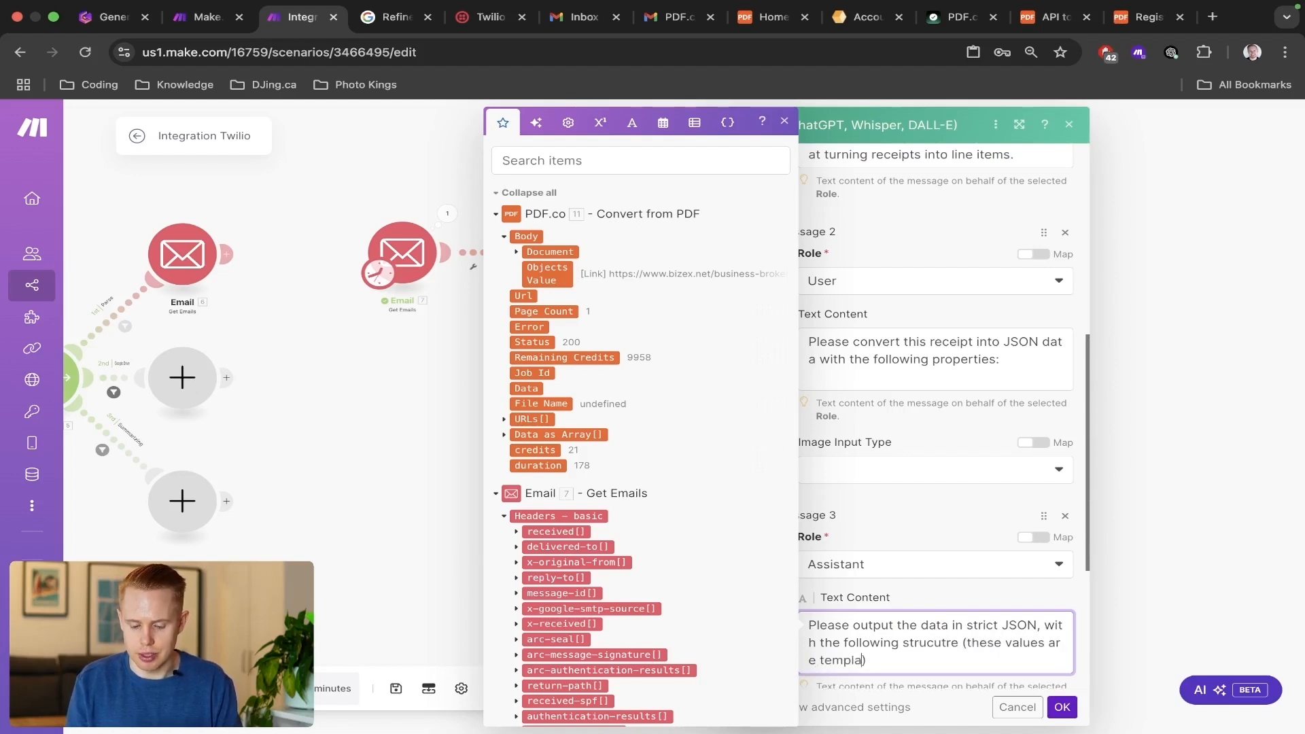
text( below)
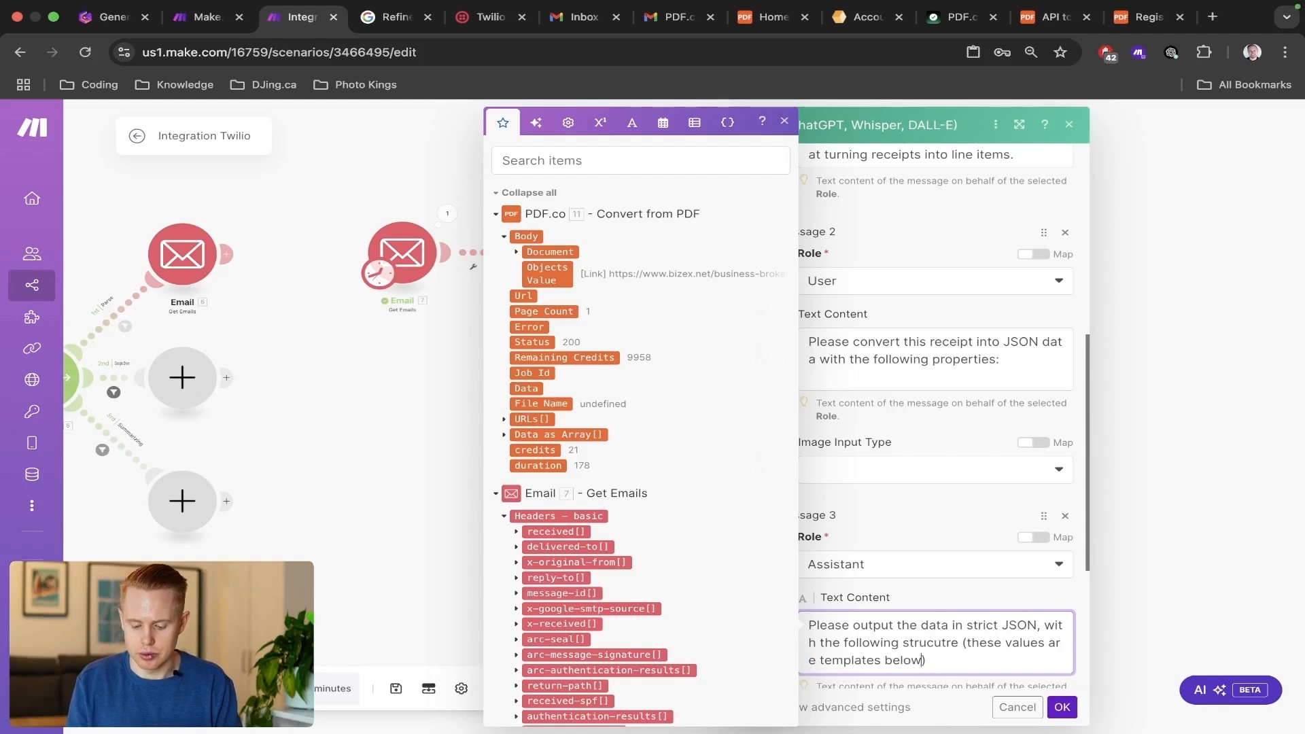
text(, please fill the in)
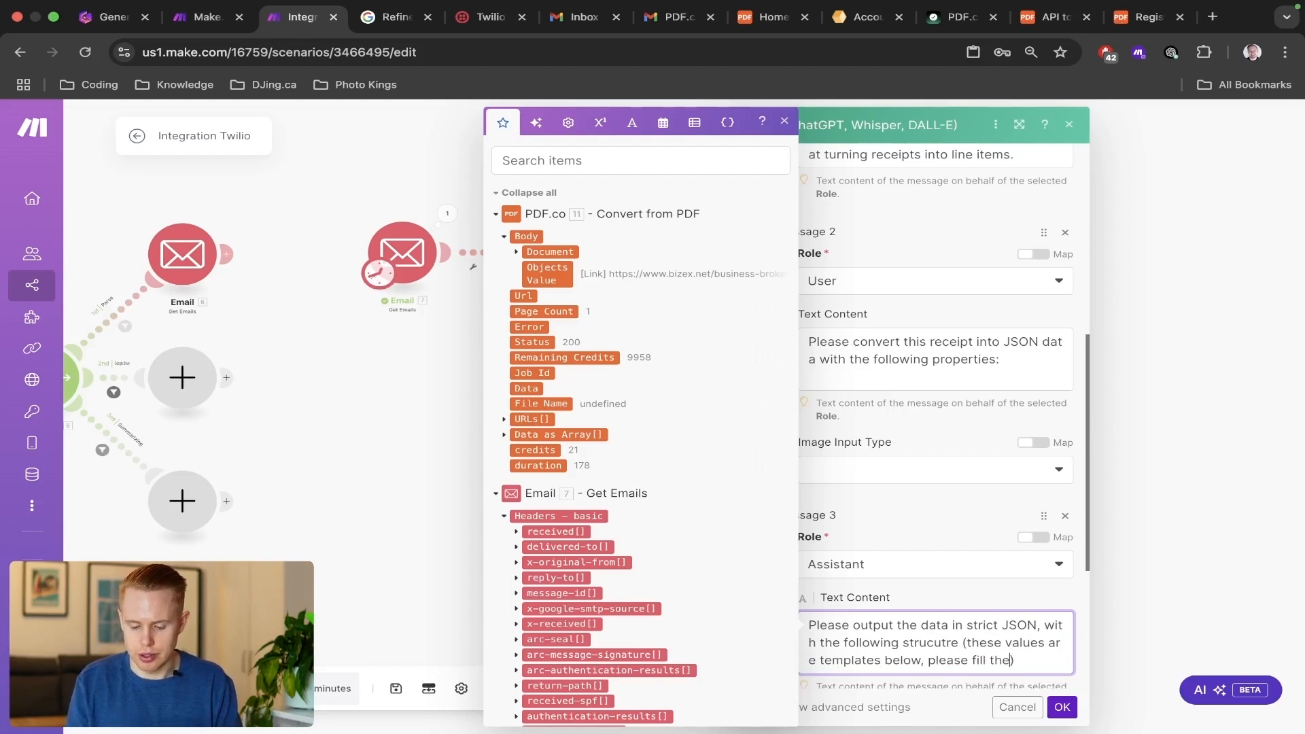
Continue Message 3's text with "(these values are templates below, please fill them in):" and paste the copied receipt JSON on a new line.
key(BackSpace)
key(BackSpace)
key(BackSpace)
text(m in)
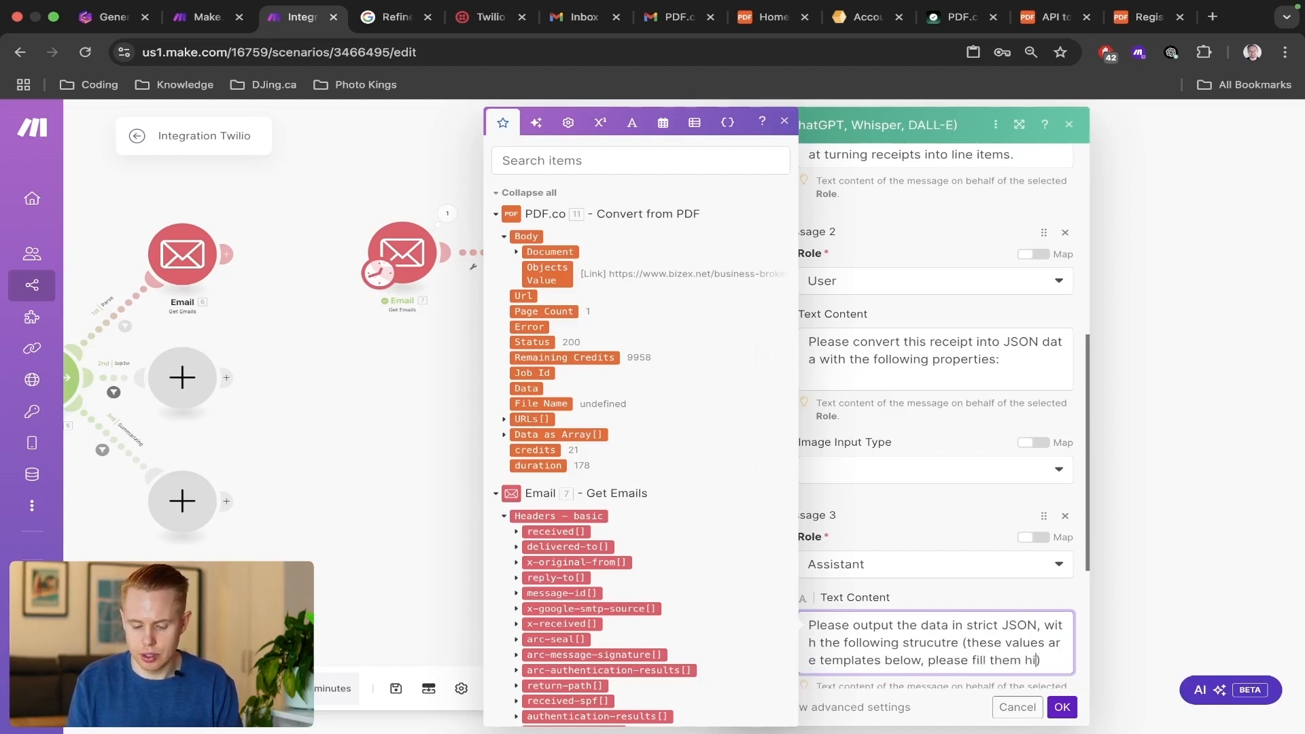
key(Return)
key(super+v)
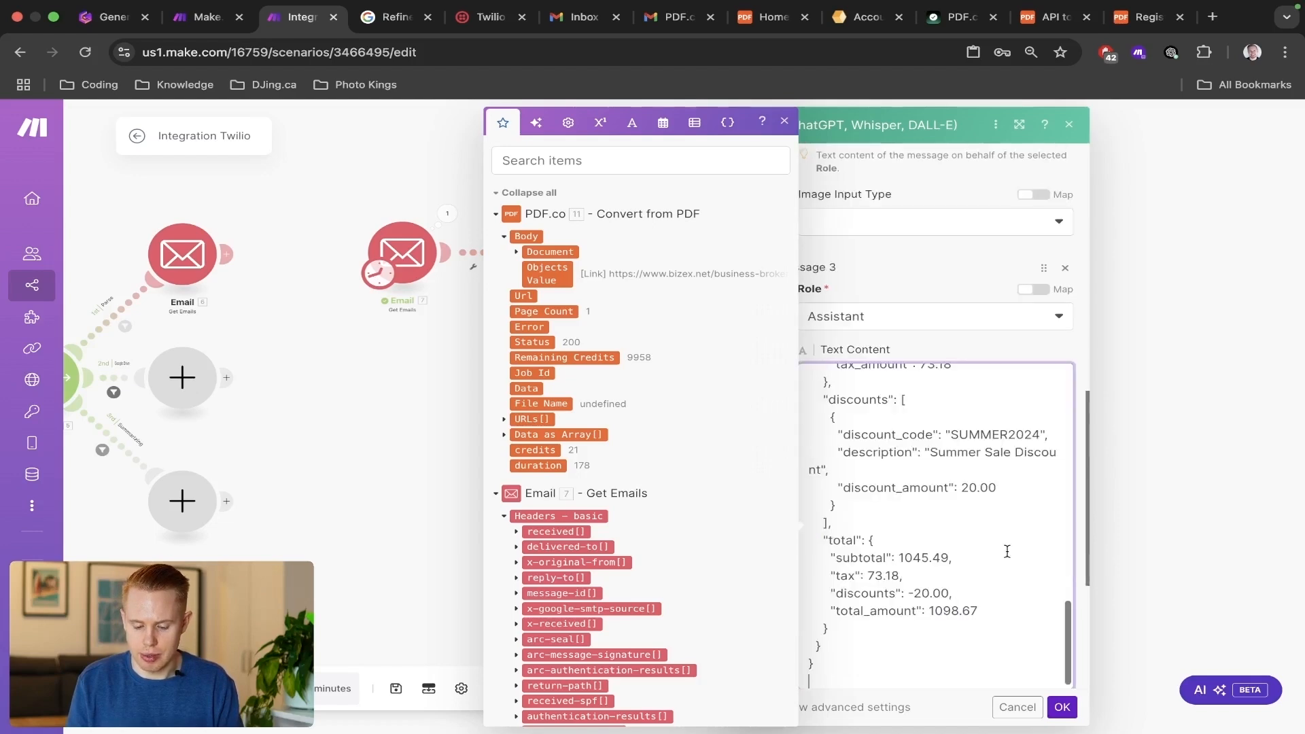
Examine the store property names and template values at the start of Message 3's pasted JSON.
scroll(959, 472, up, 5)
scroll(959, 473, up, 4)
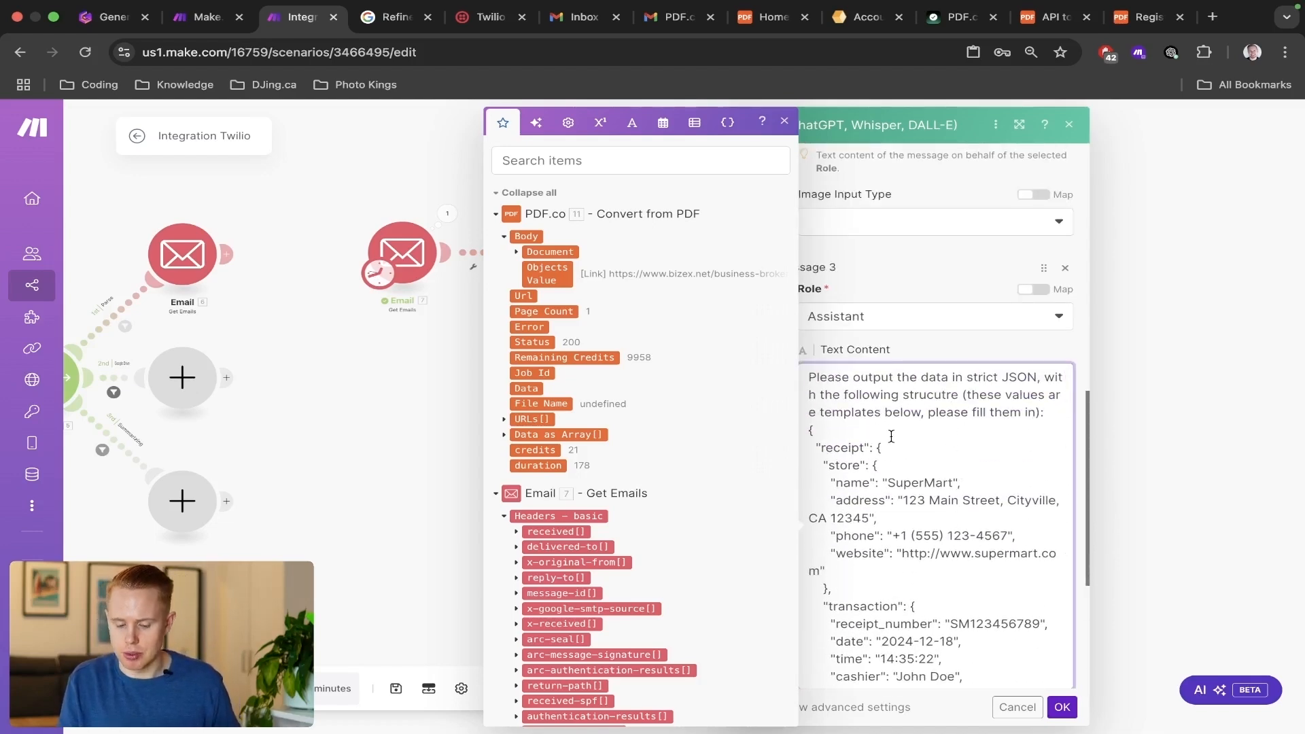
double_click(901, 480)
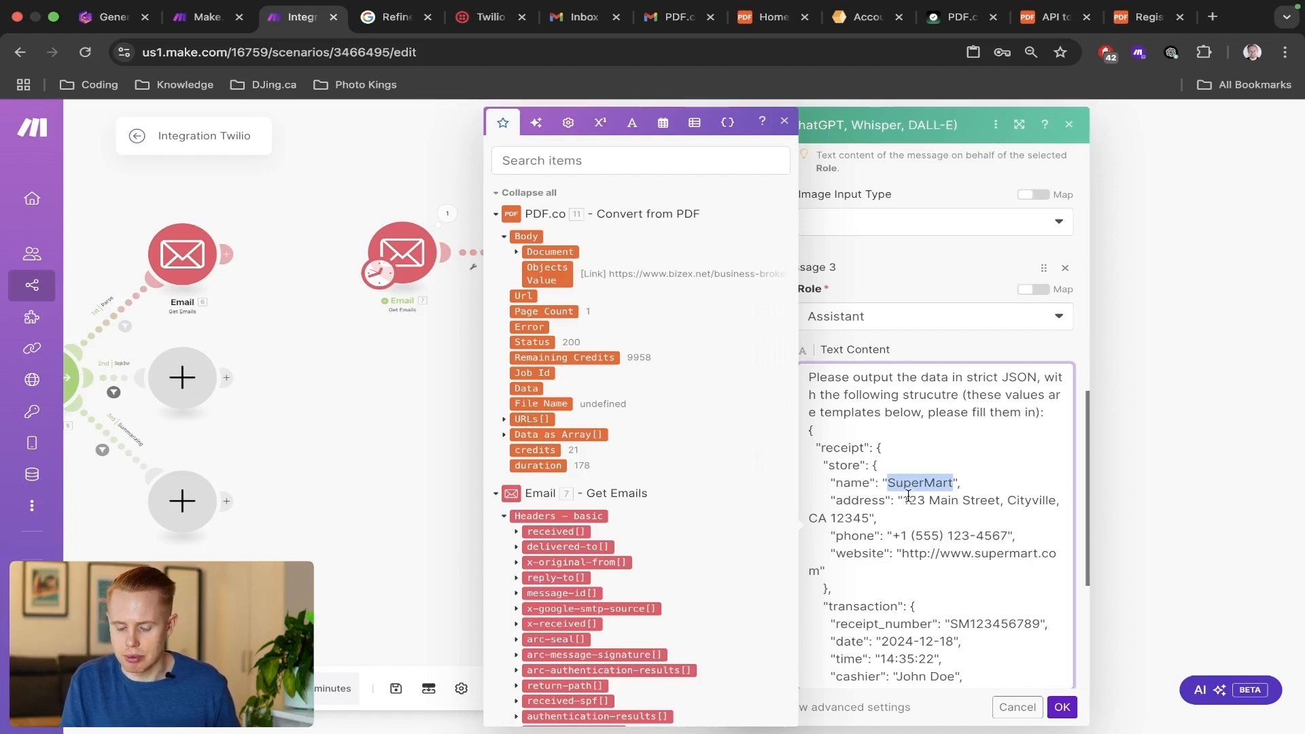
double_click(908, 497)
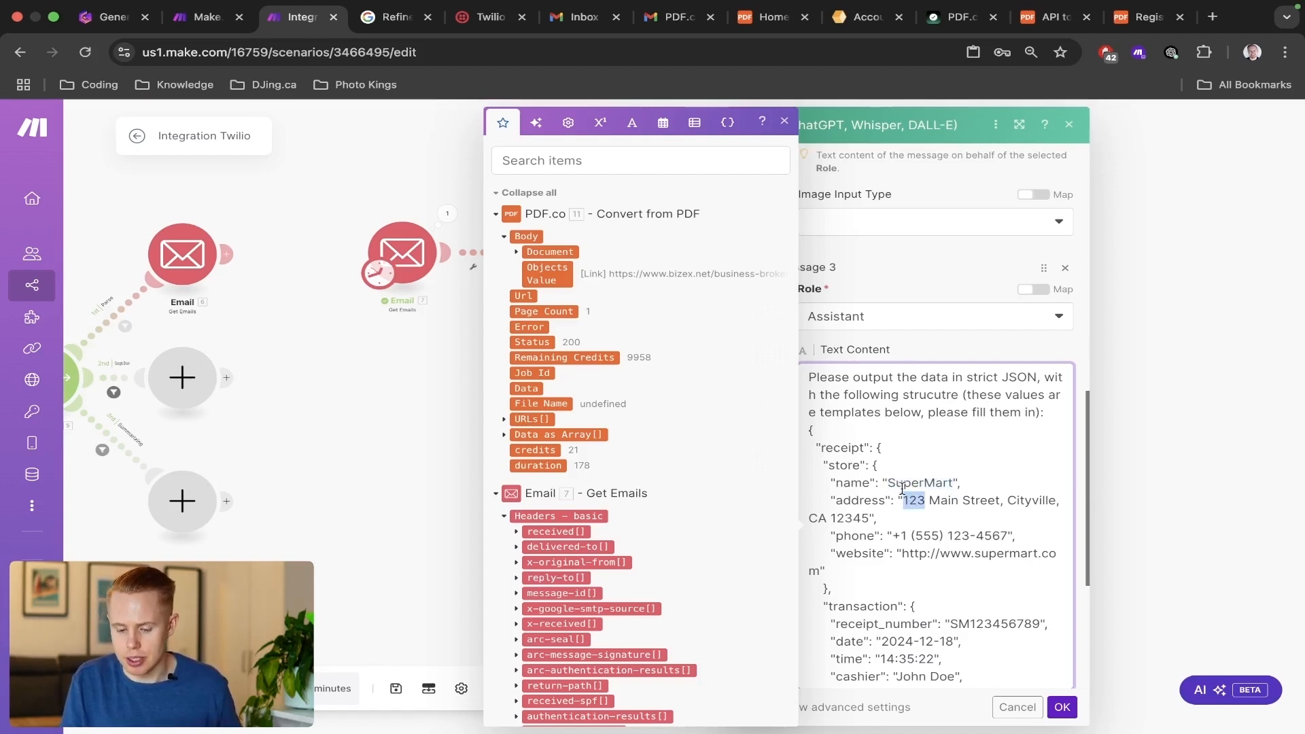
double_click(845, 446)
click(847, 475)
double_click(848, 484)
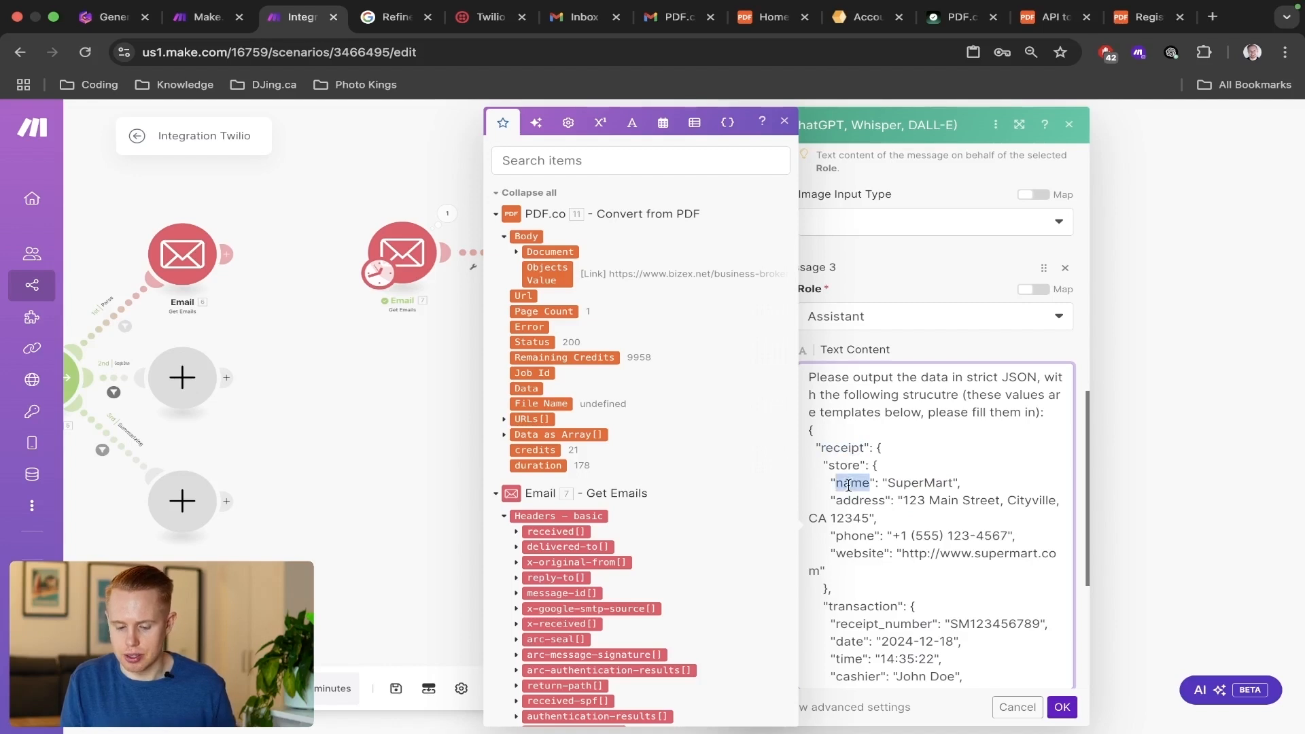
double_click(848, 500)
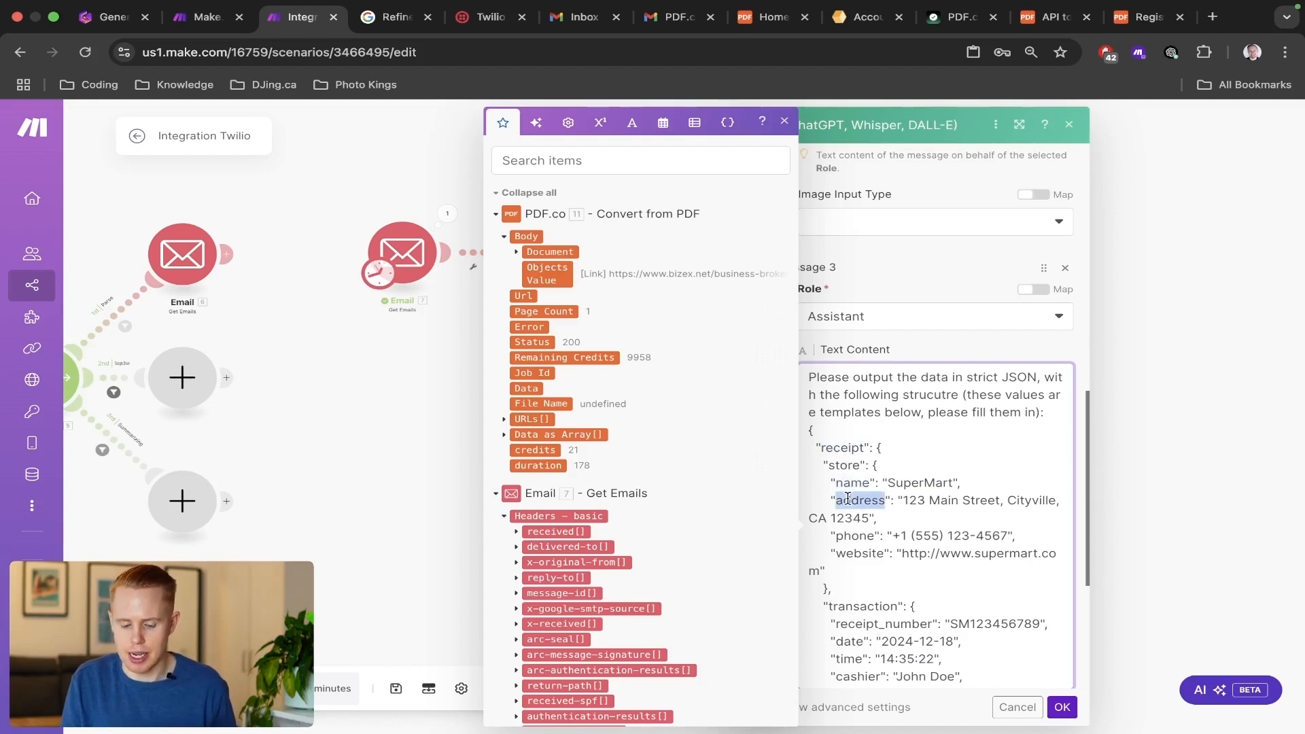
double_click(848, 535)
click(851, 554)
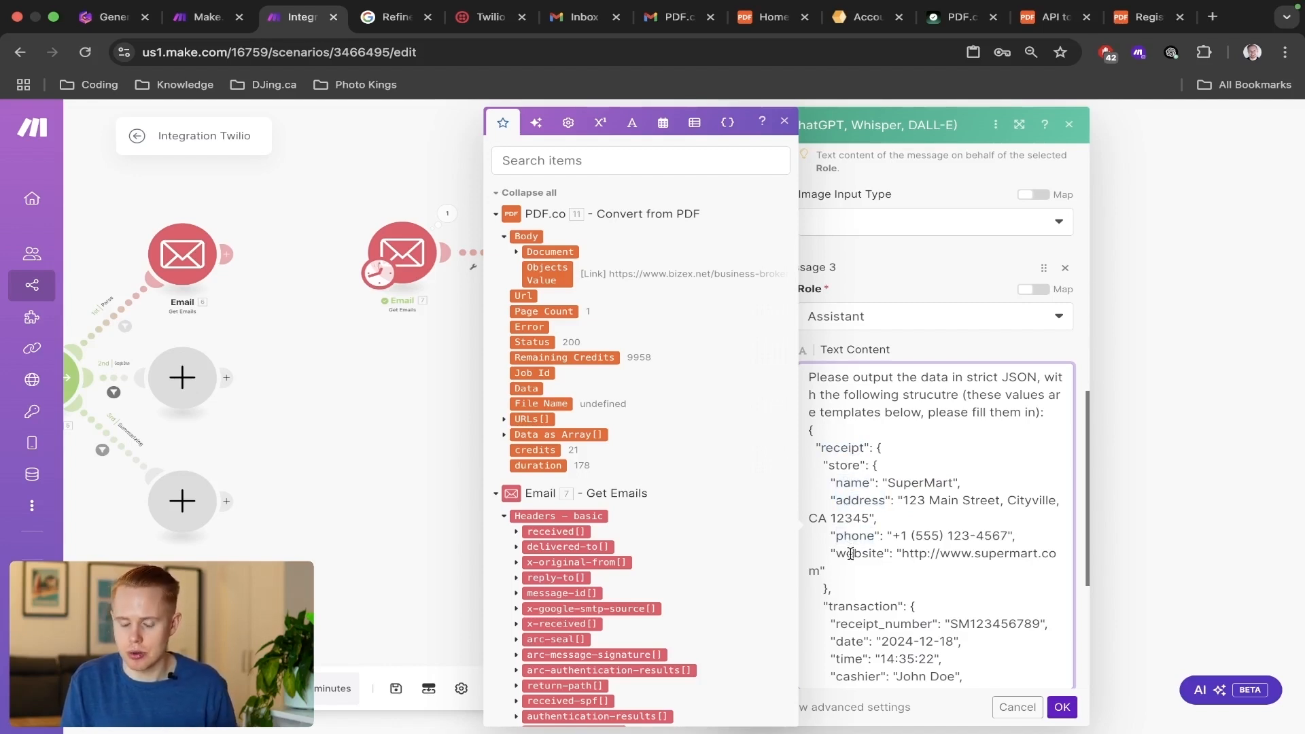
scroll(895, 447, up, 5)
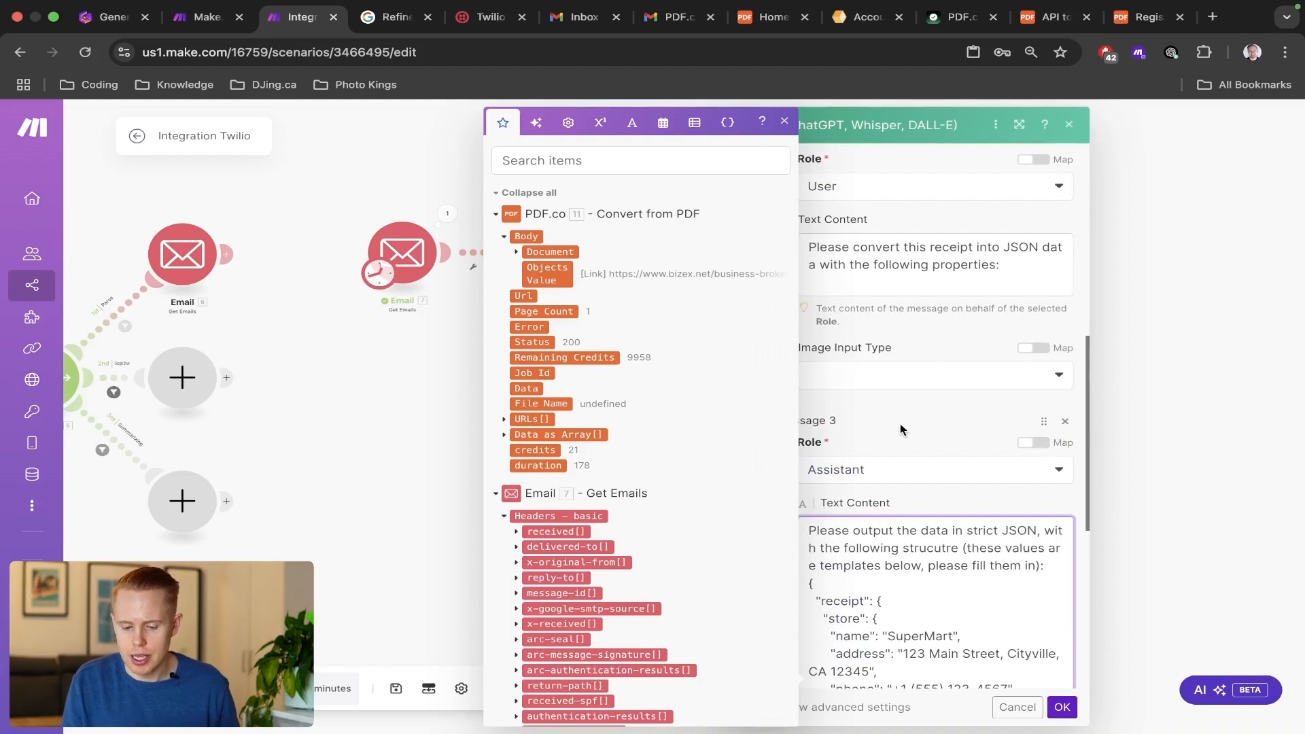
scroll(900, 423, up, 2)
click(907, 397)
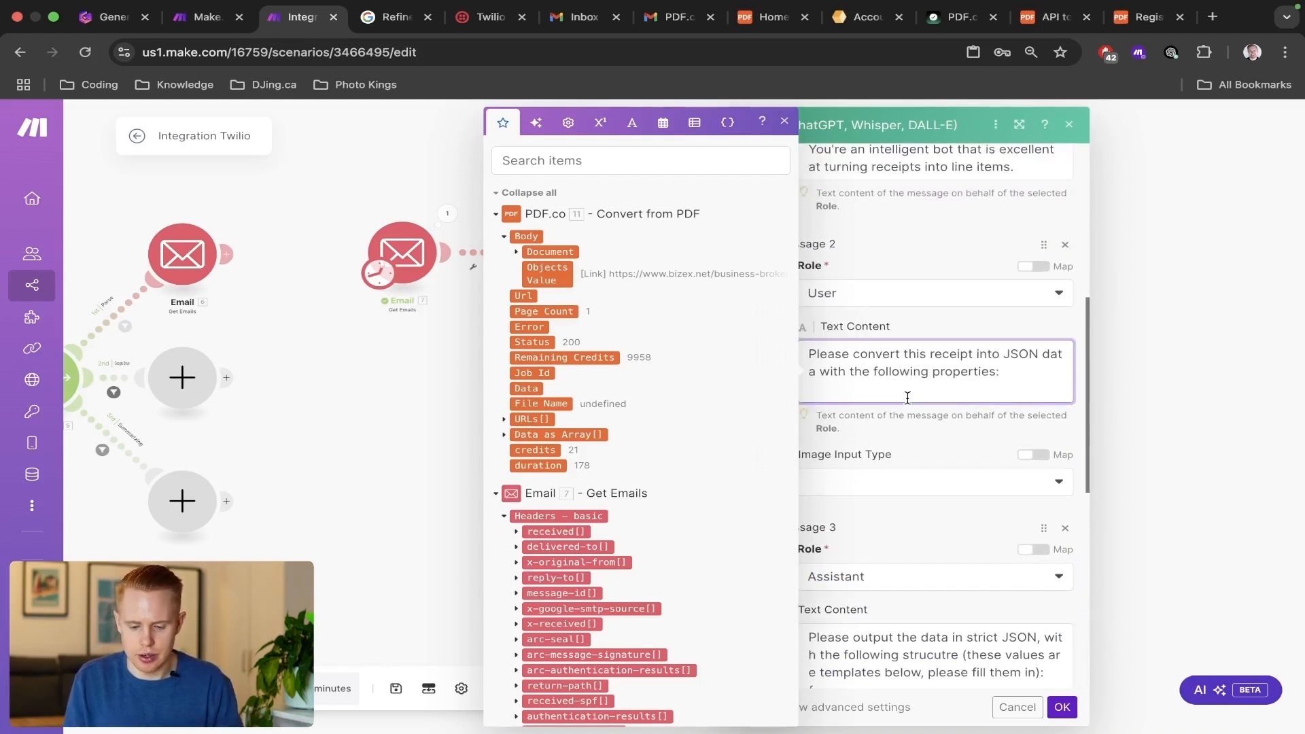
key(Return)
text(Pir)
key(BackSpace)
key(BackSpace)
key(BackSpace)
key(BackSpace)
key(BackSpace)
key(BackSpace)
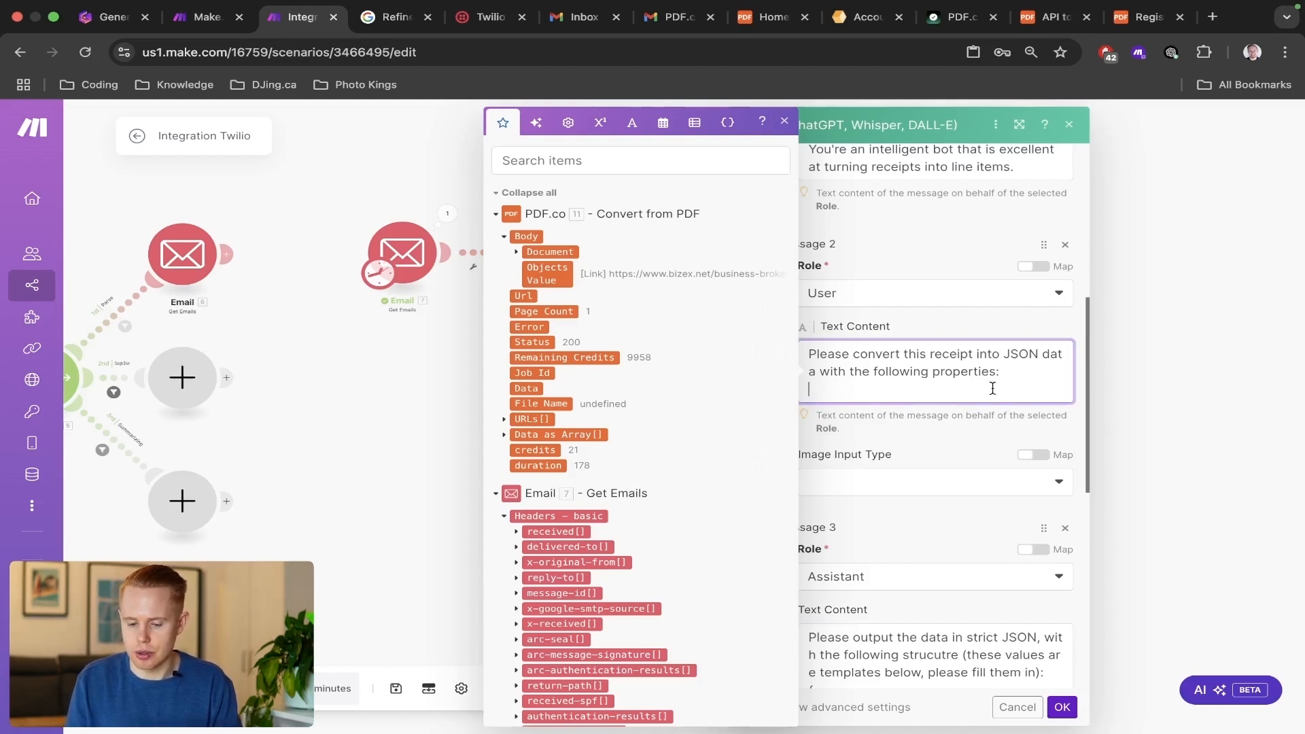
text(Price,)
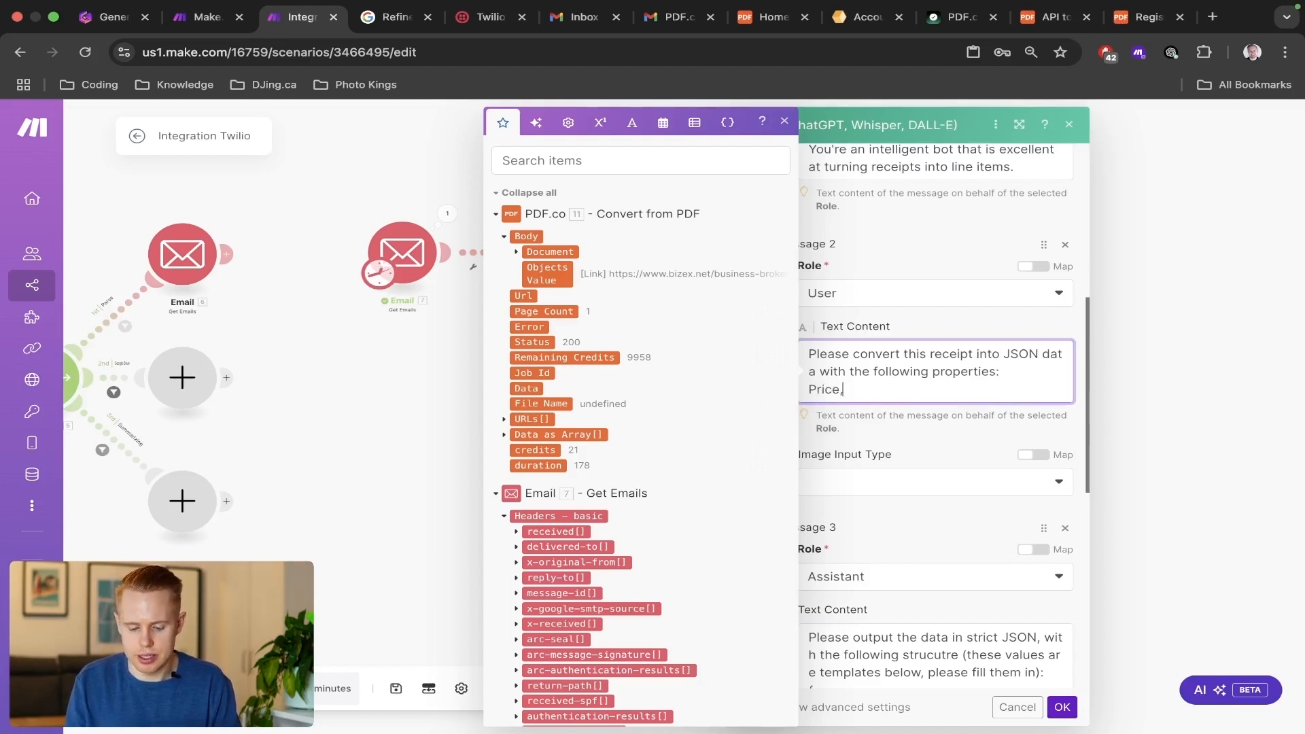
scroll(980, 434, down, 4)
text(tax,)
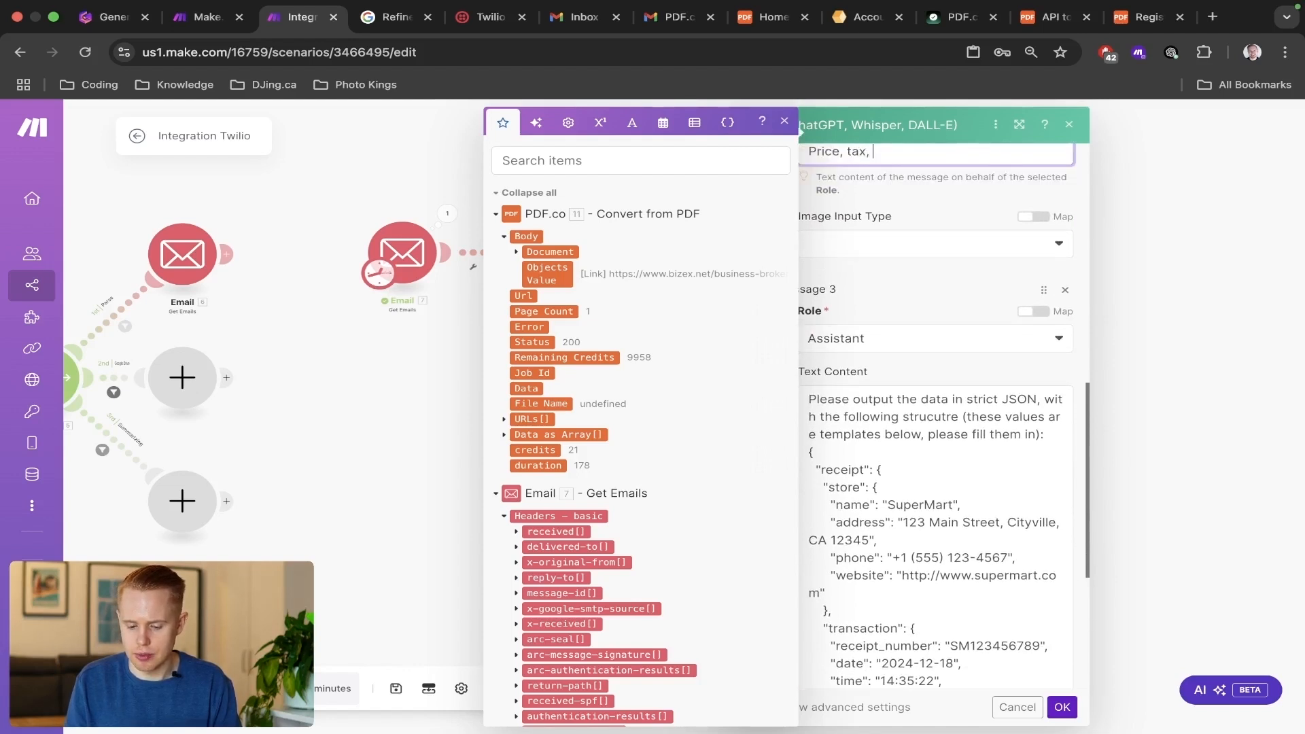
key(shift+super+Left)
key(BackSpace)
key(BackSpace)
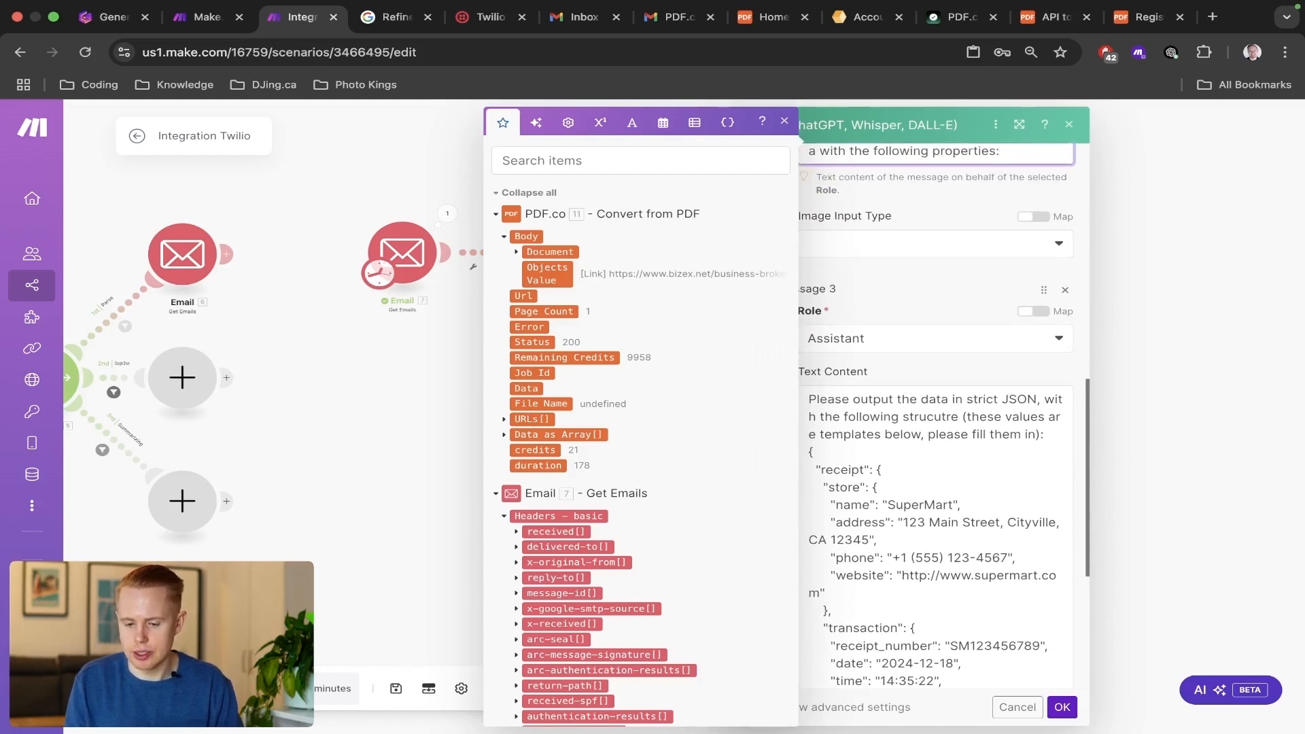
Shorten Message 2's text content to "Please convert this receipt into JSON data".
scroll(937, 386, up, 3)
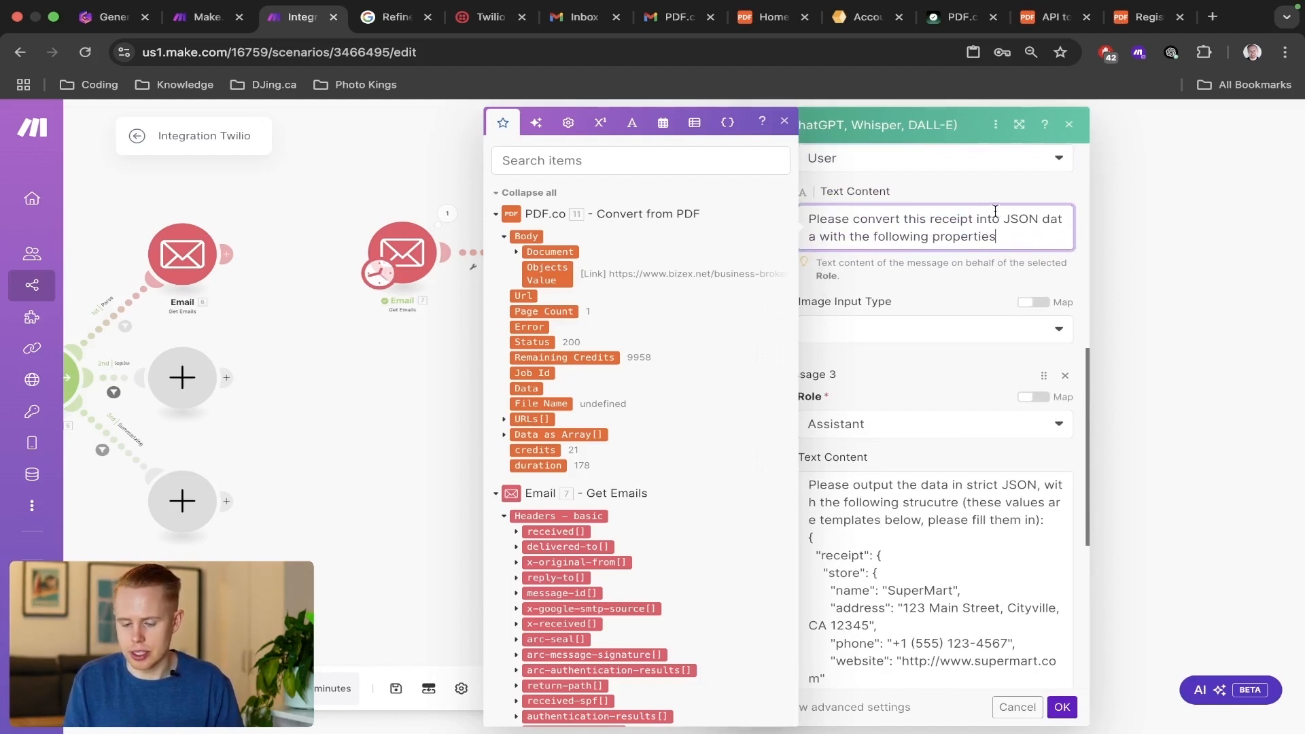
drag(989, 243, 818, 237)
key(BackSpace)
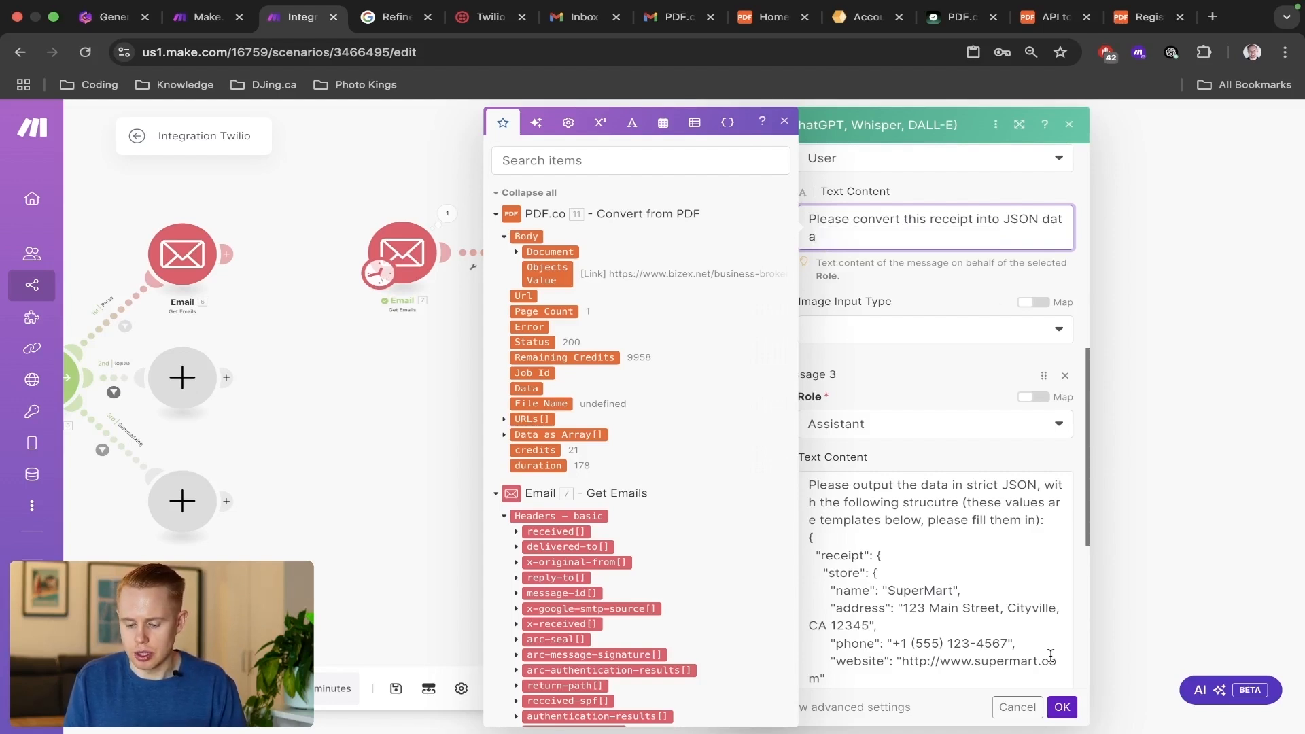
Turn on the advanced settings for the OpenAI completion module.
scroll(932, 513, down, 2)
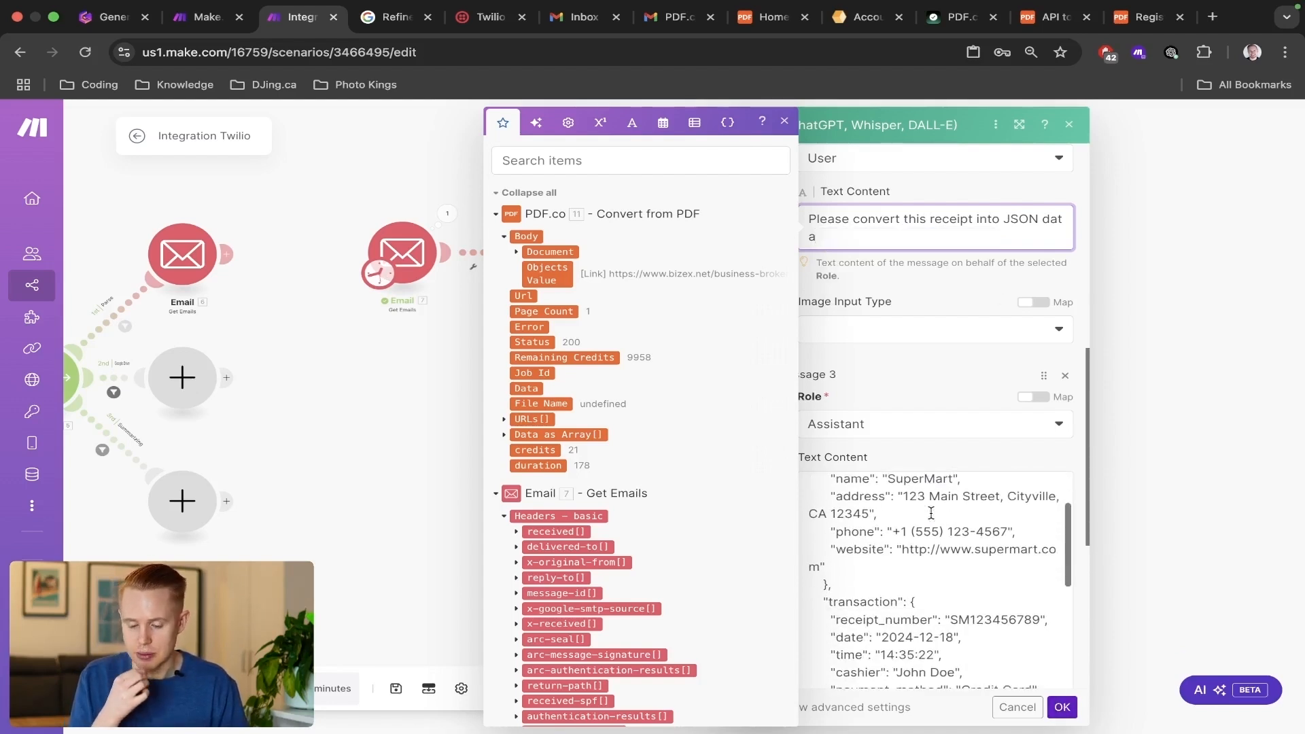
scroll(931, 513, down, 7)
click(888, 544)
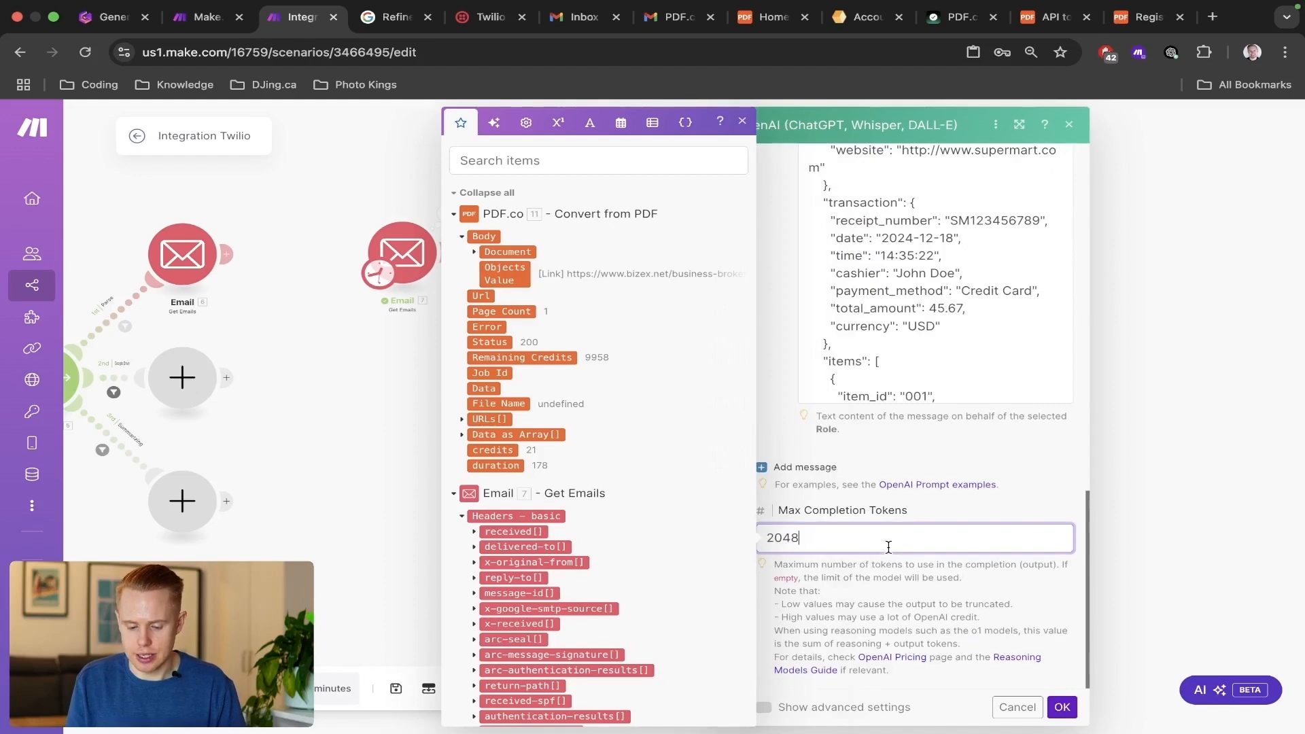
click(860, 605)
click(755, 705)
Set the OpenAI module's response format to JSON Object with Parse JSON Response set to Yes, and save the module.
scroll(948, 526, down, 10)
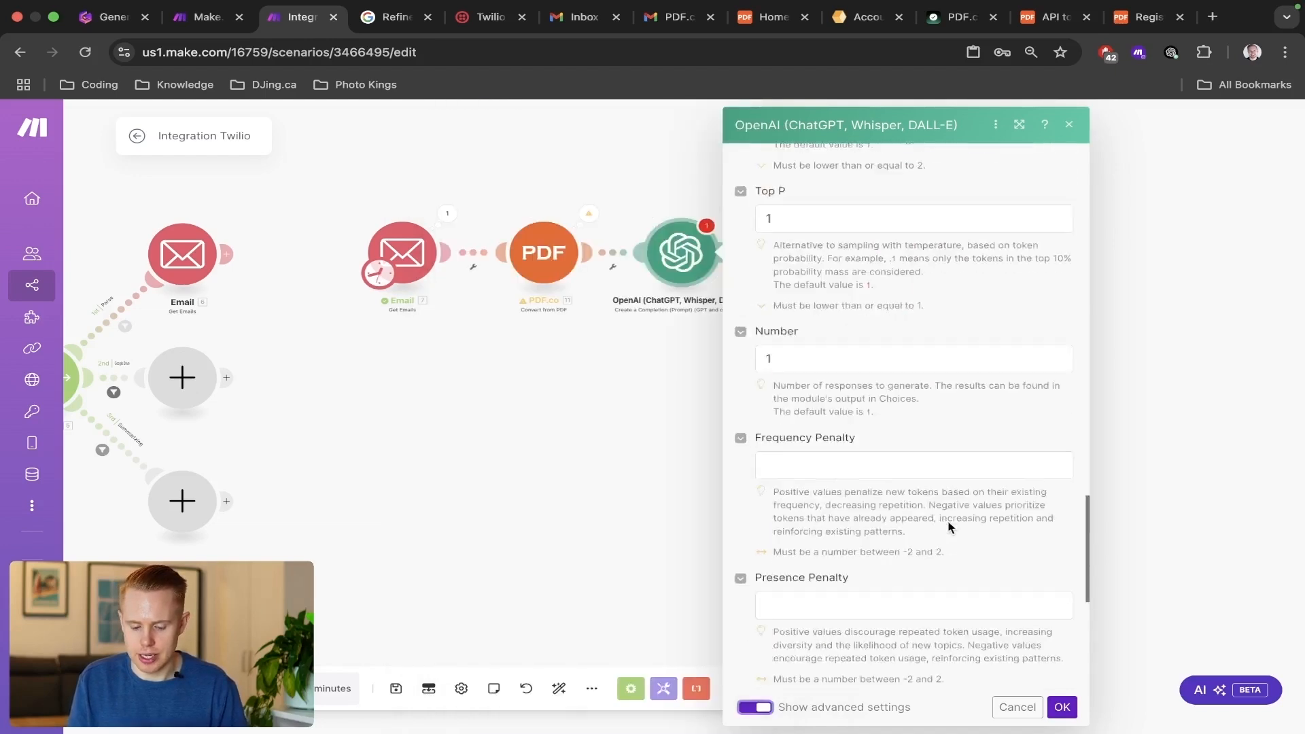
scroll(931, 510, up, 10)
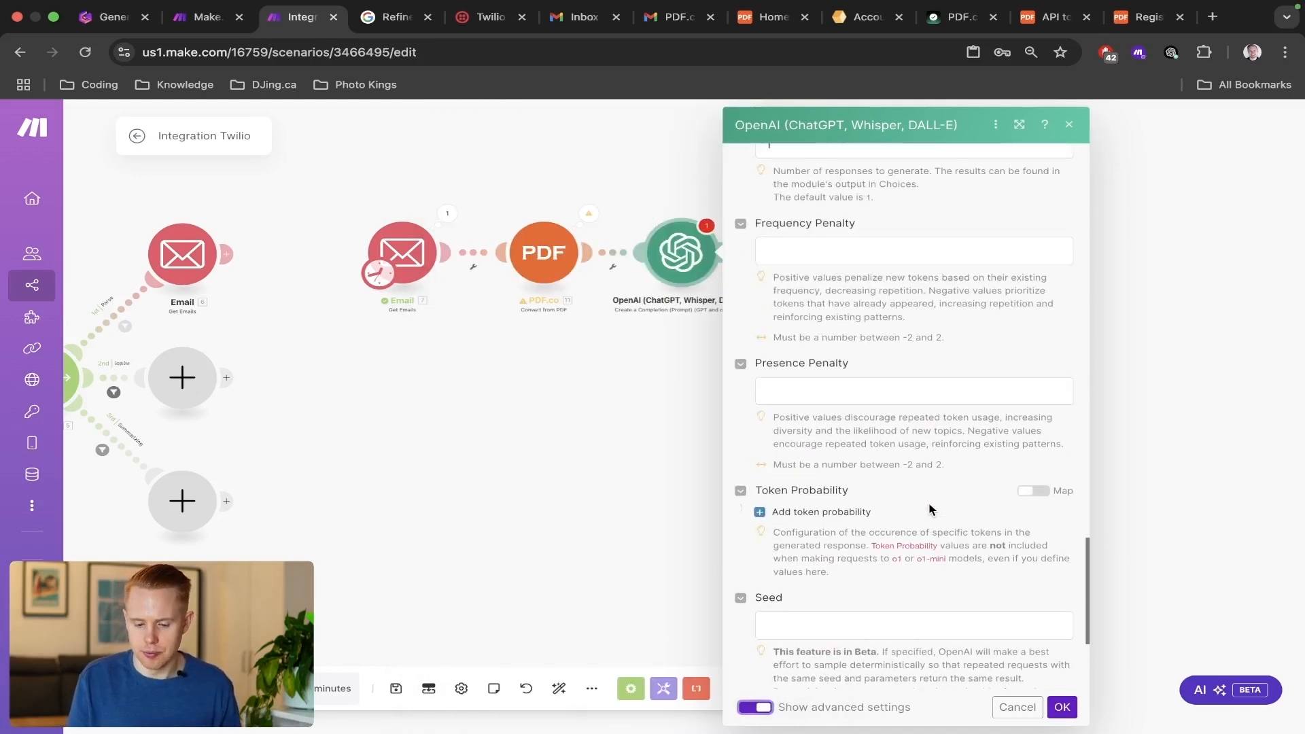
scroll(929, 504, up, 6)
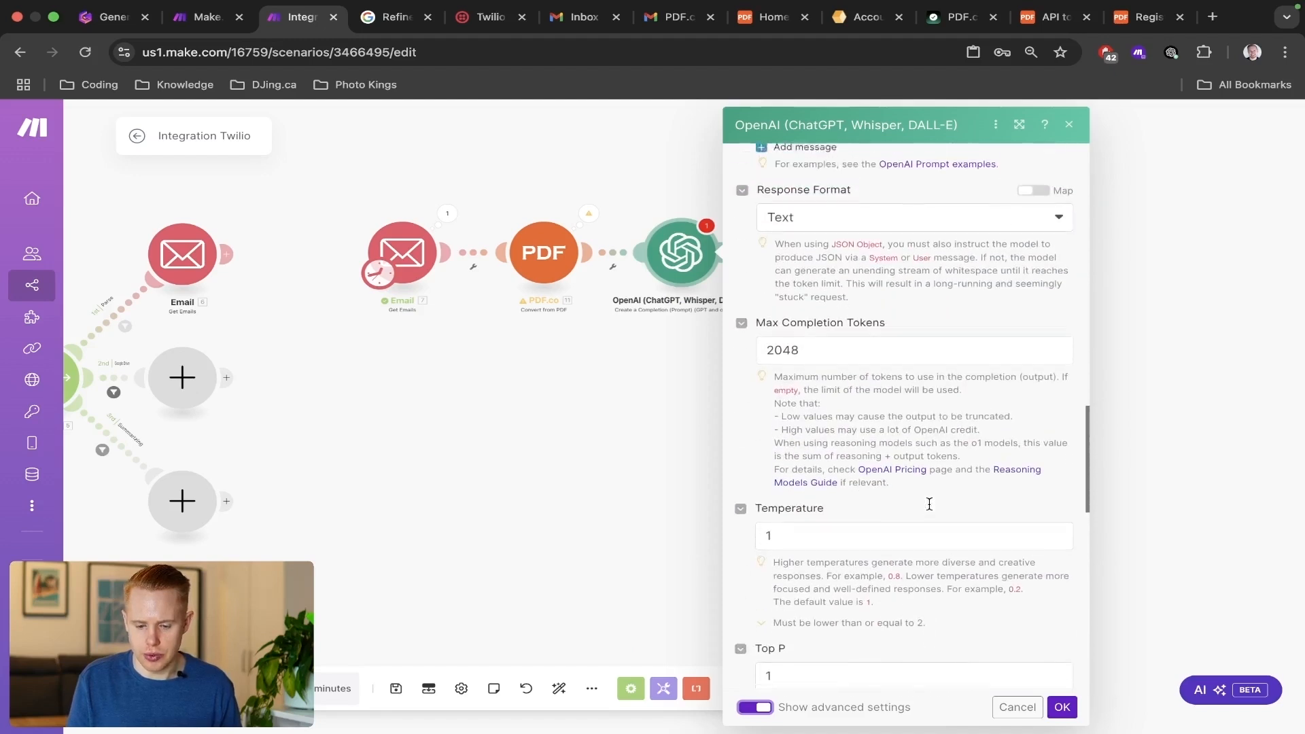
click(894, 357)
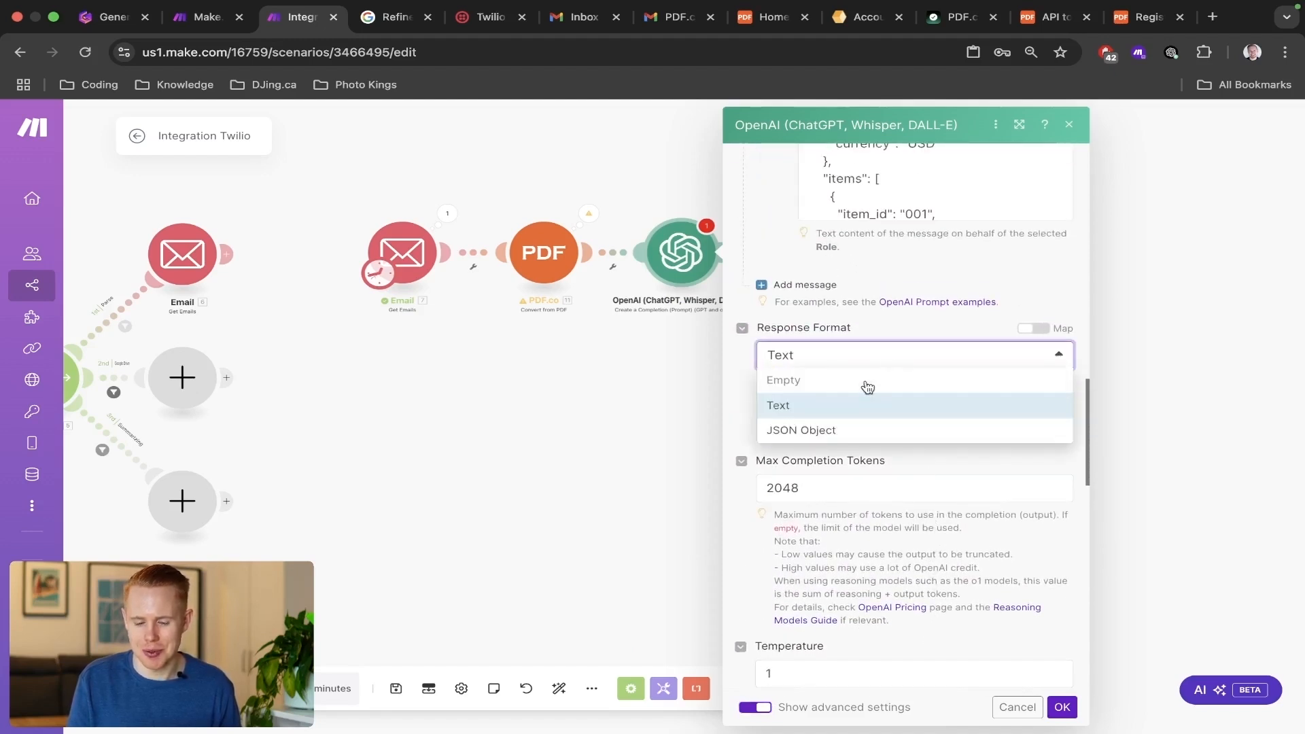
click(832, 435)
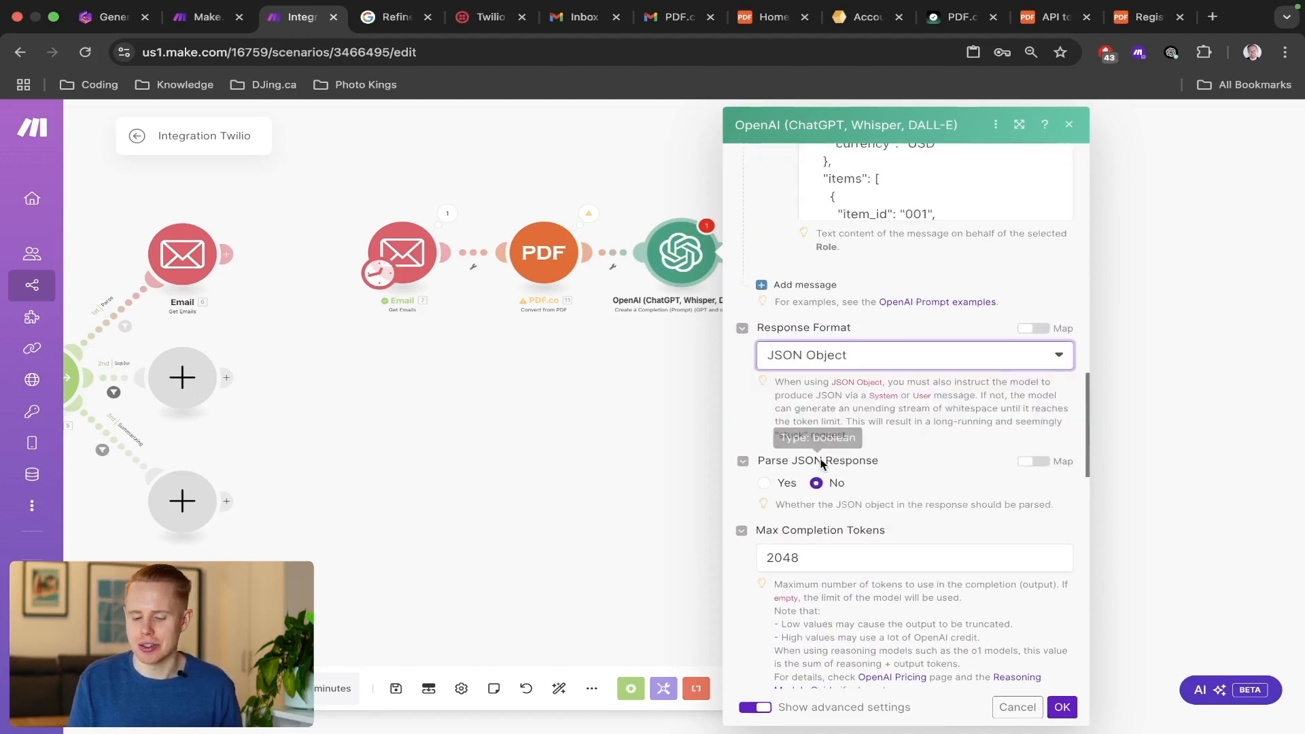
click(764, 483)
scroll(916, 408, up, 3)
click(919, 260)
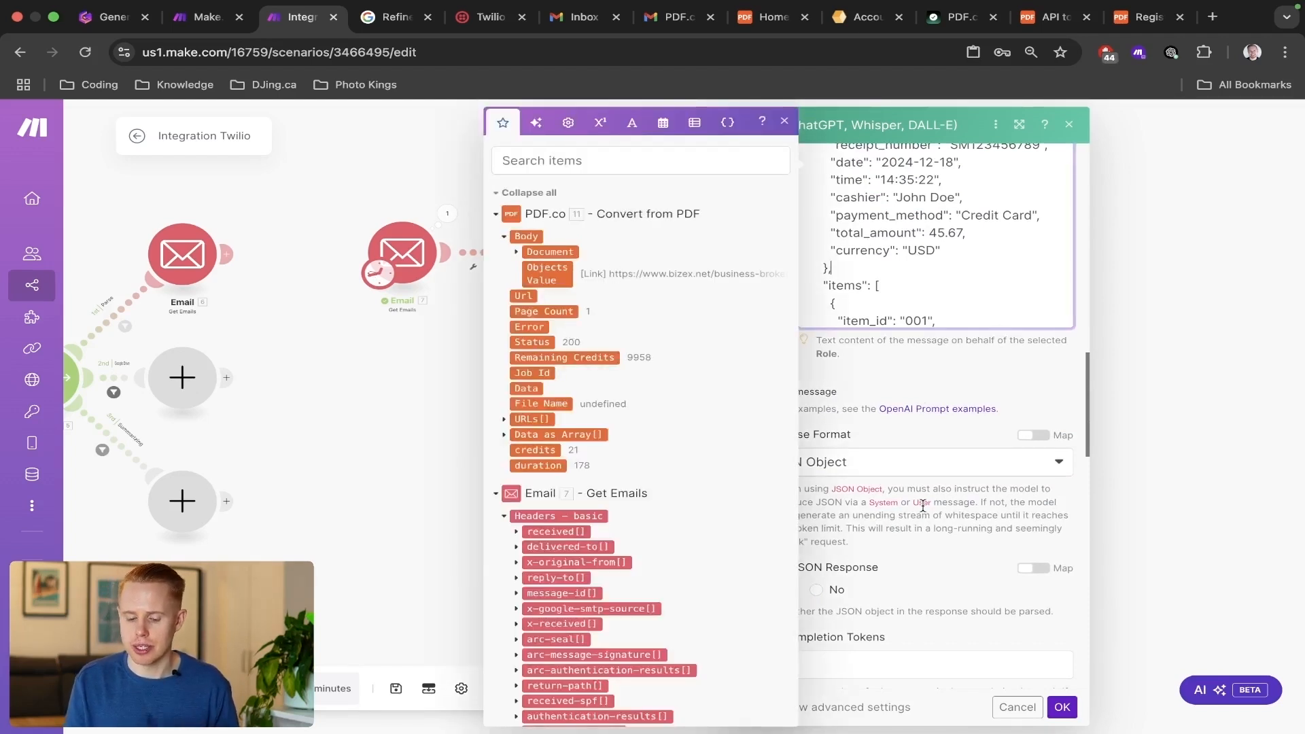
click(1062, 707)
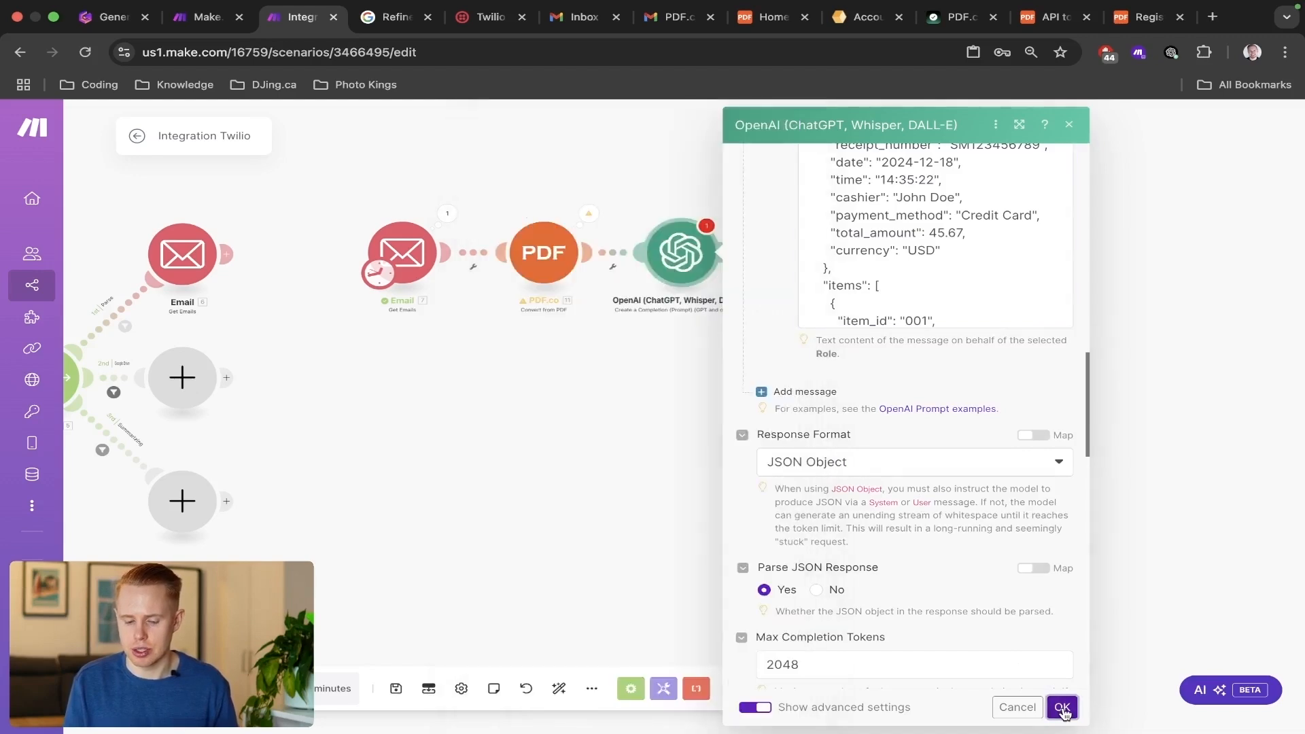
Set the maximum number of results to 1 in the receipts chain's Email module and save it.
click(403, 253)
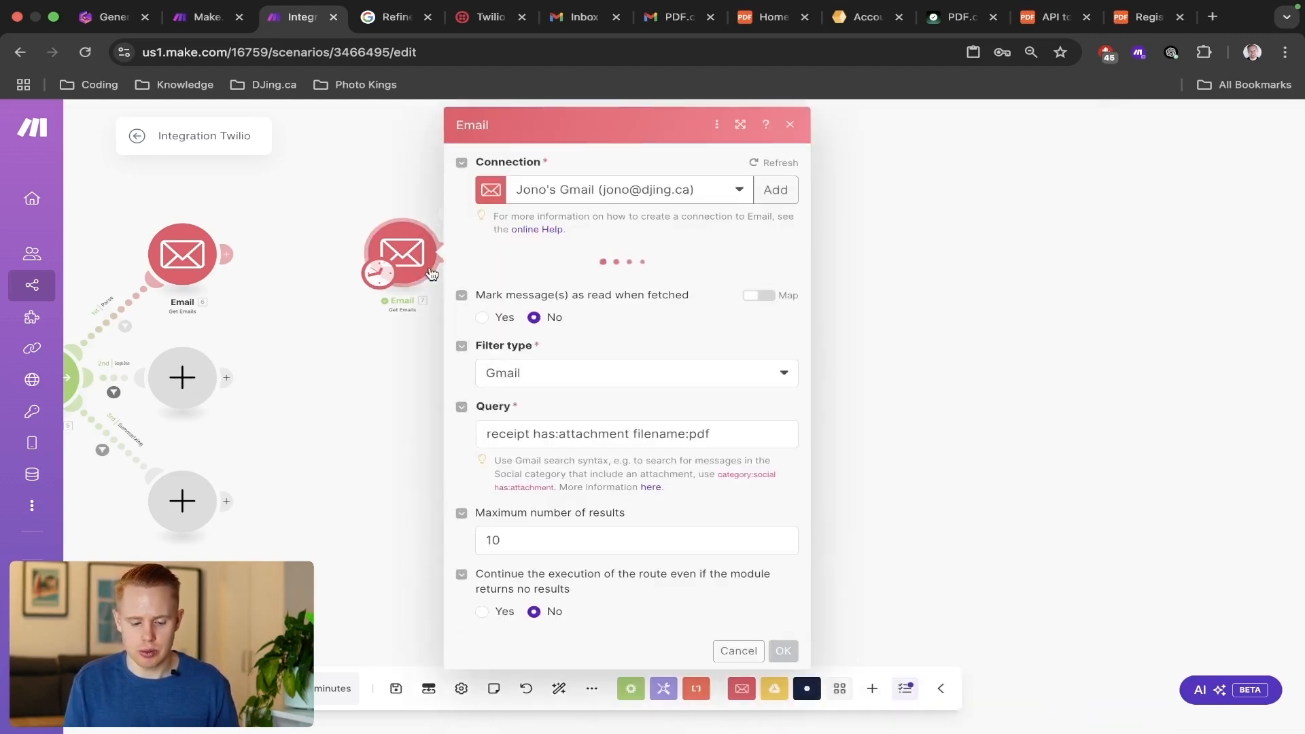
click(536, 533)
key(BackSpace)
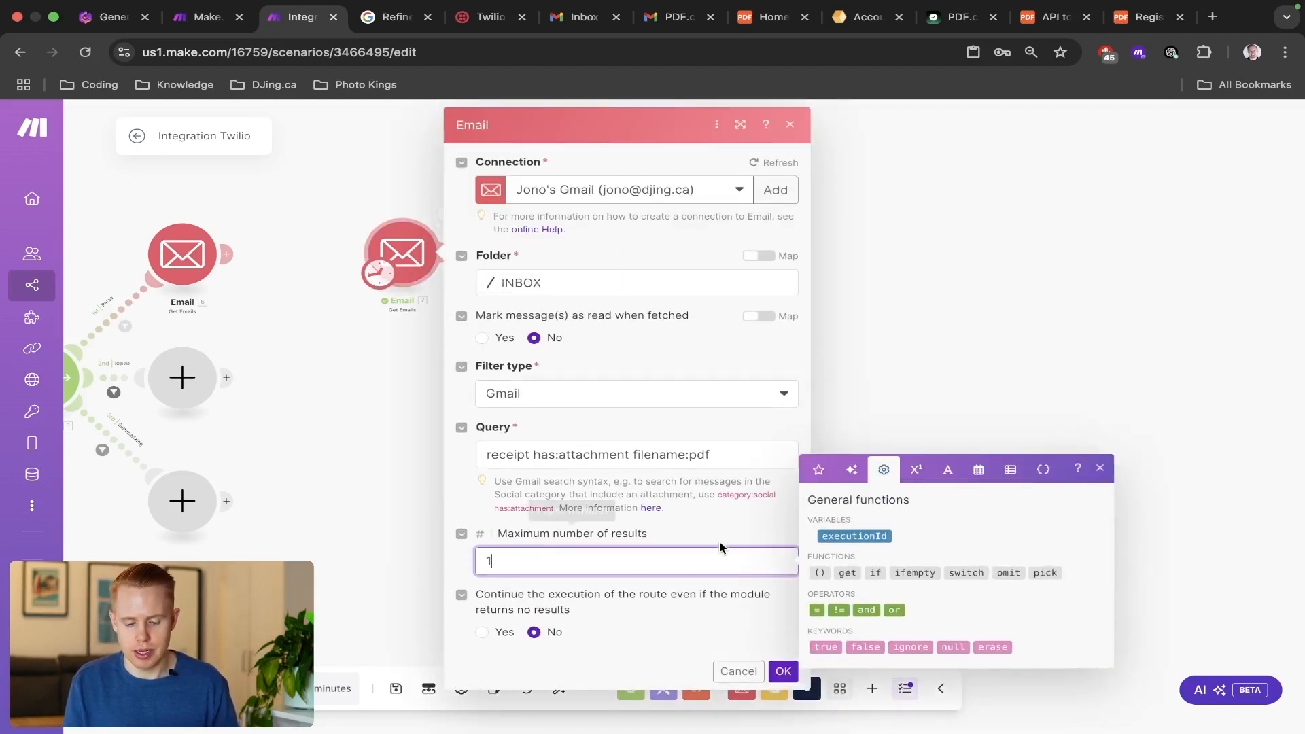
click(784, 672)
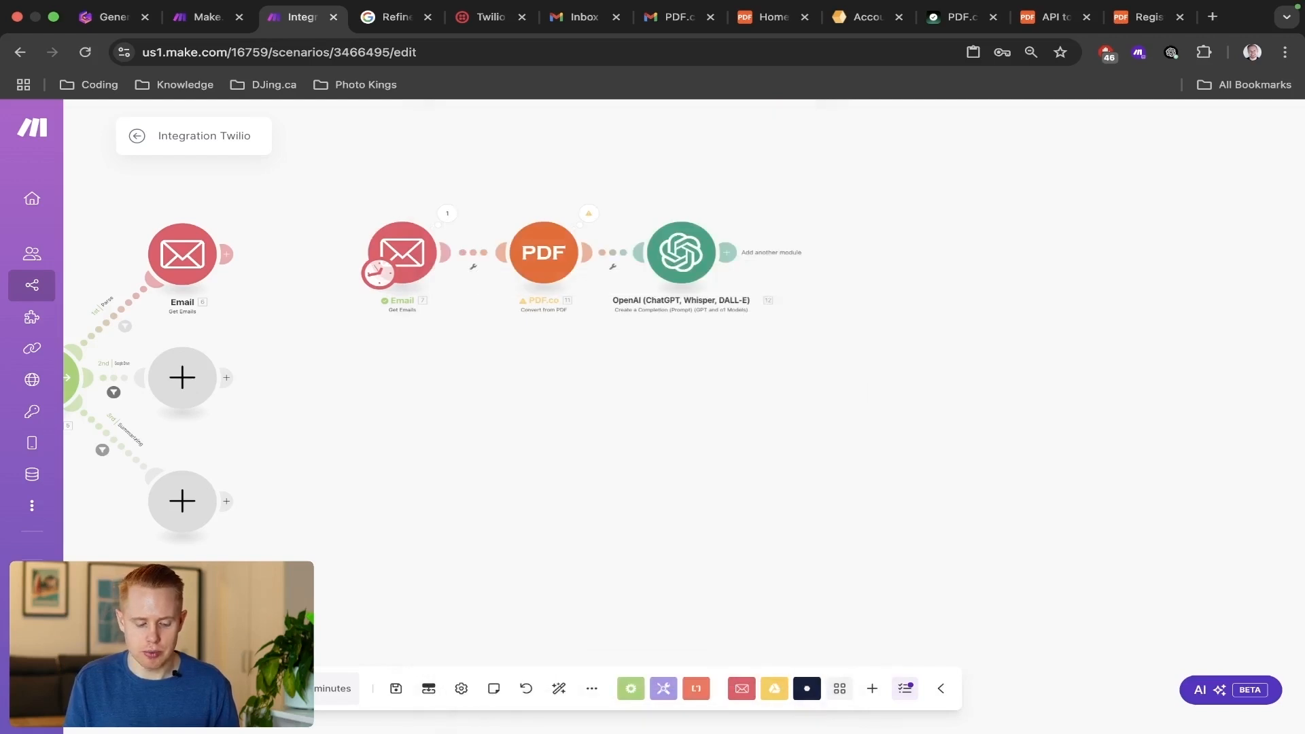
Run the scenario once to test the Email, PDF.co and OpenAI chain.
click(170, 689)
drag(1103, 461, 800, 462)
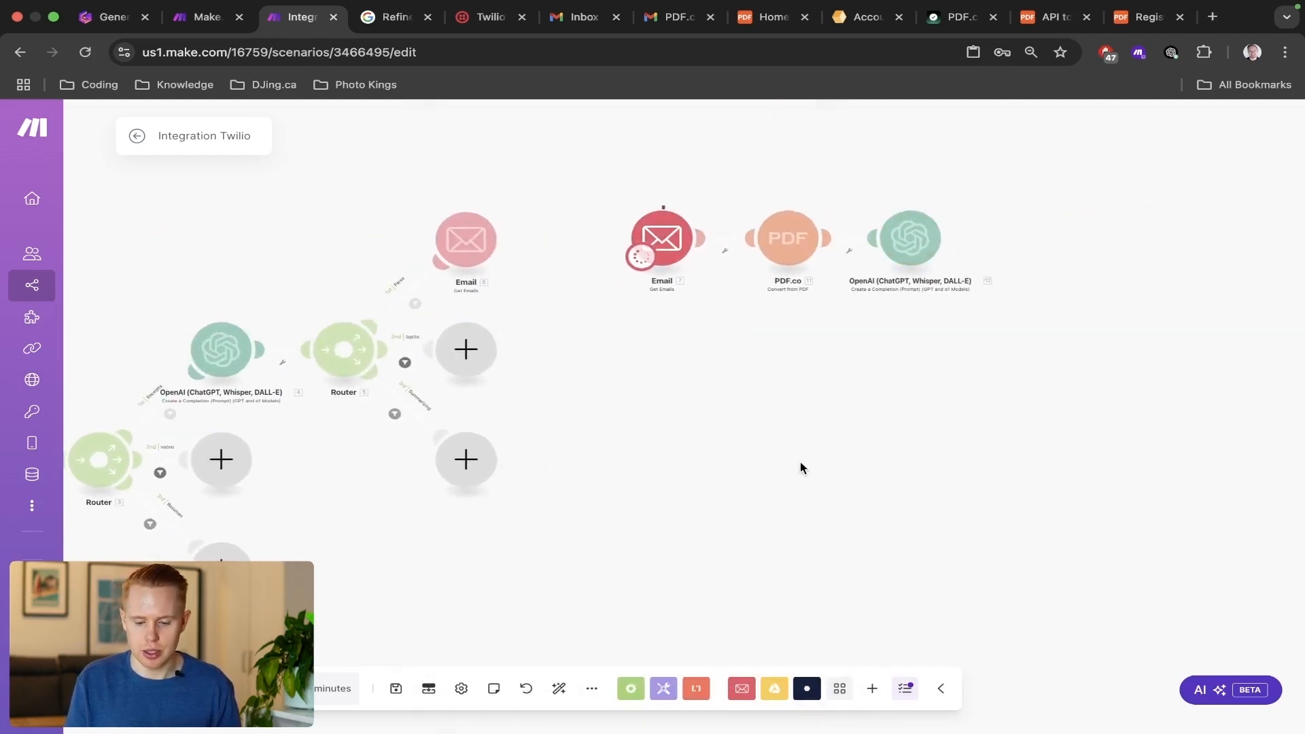
scroll(833, 303, up, 3)
drag(818, 358, 792, 503)
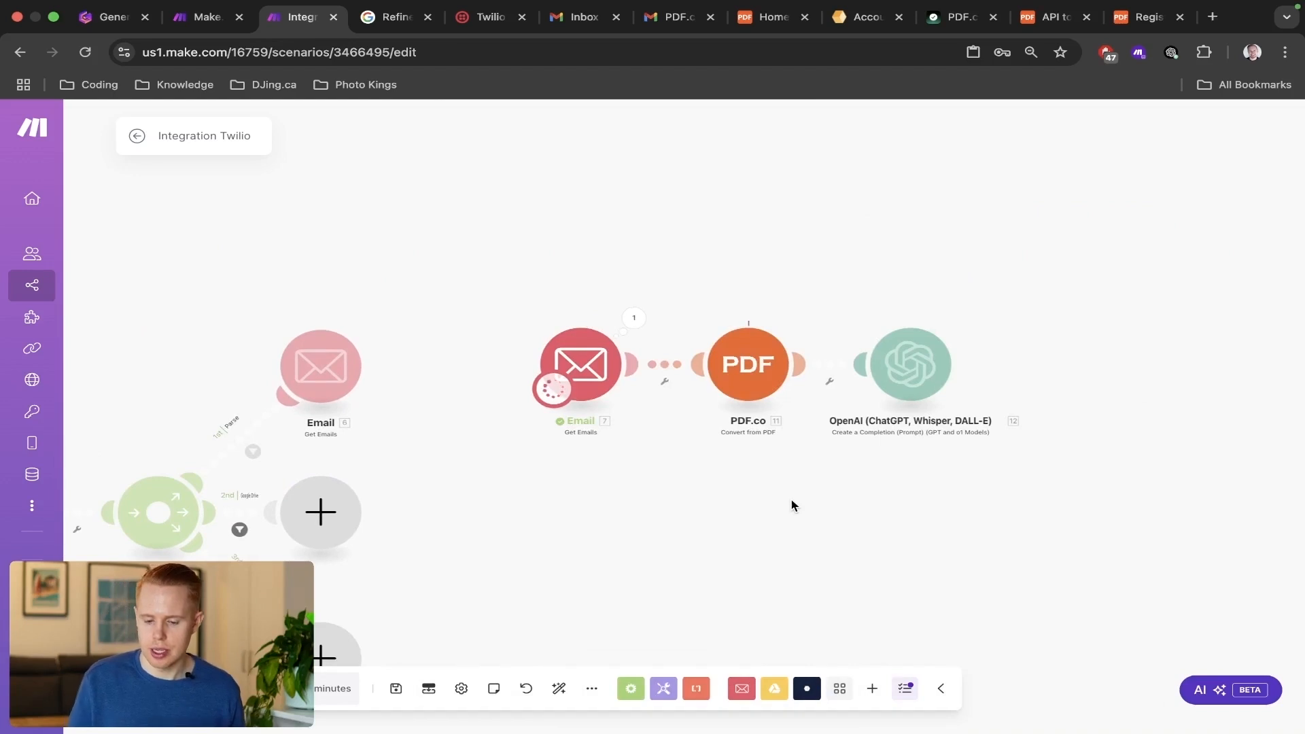
scroll(892, 419, down, 3)
drag(748, 419, 902, 420)
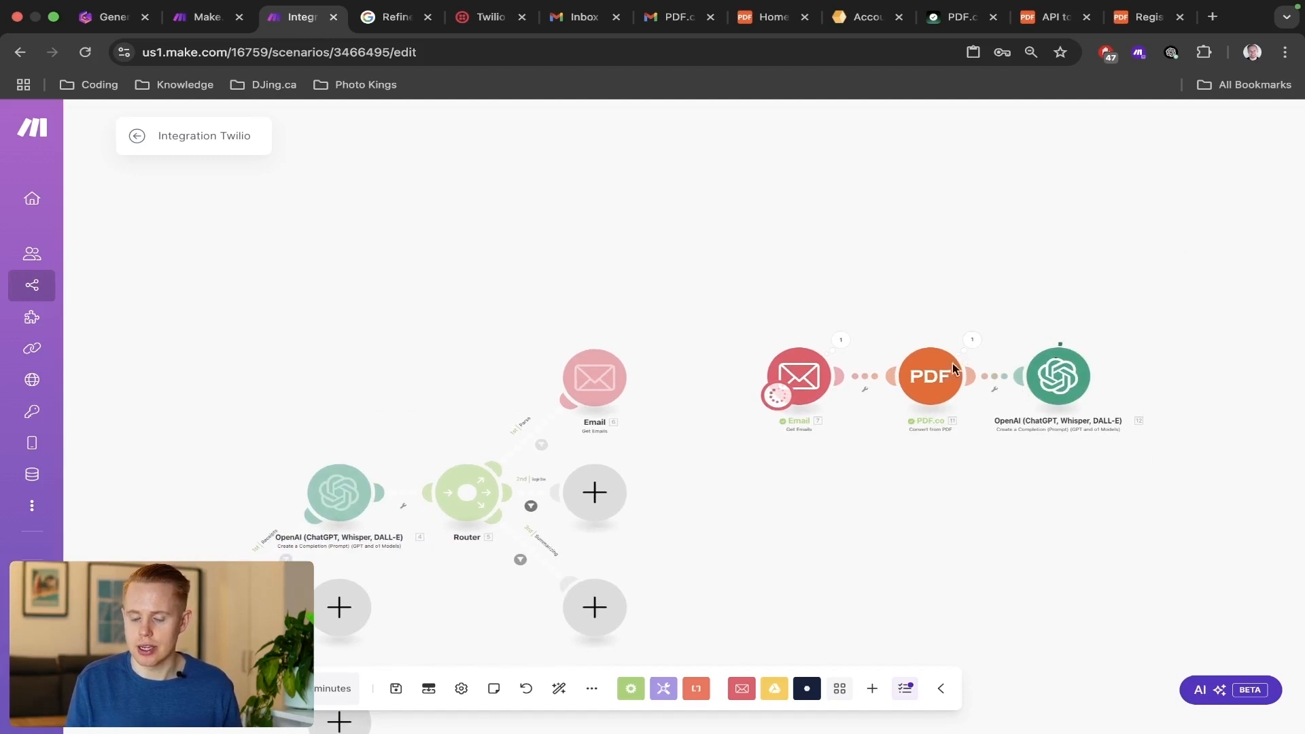
drag(811, 289, 903, 257)
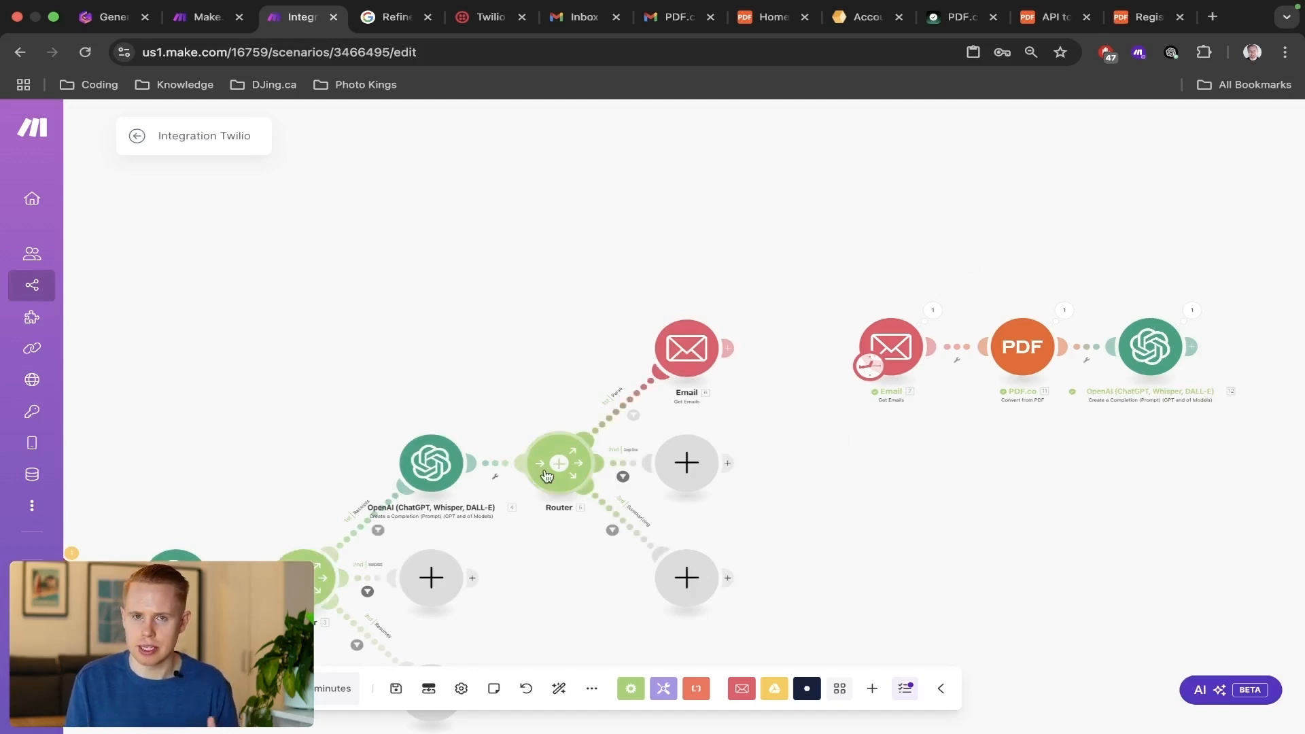
Examine the OpenAI module's output bundle, expanding the parsed receipt and its total, and close the results.
scroll(1014, 475, right, 8)
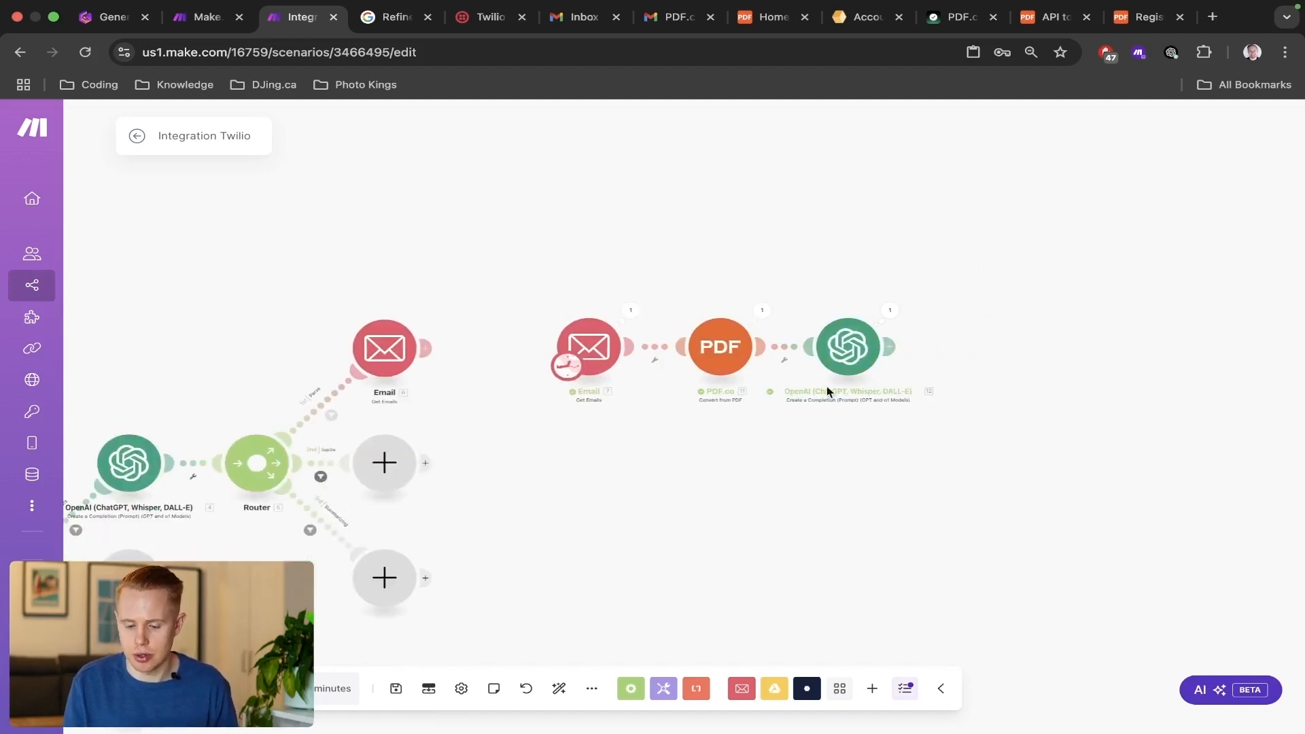
click(890, 310)
click(963, 412)
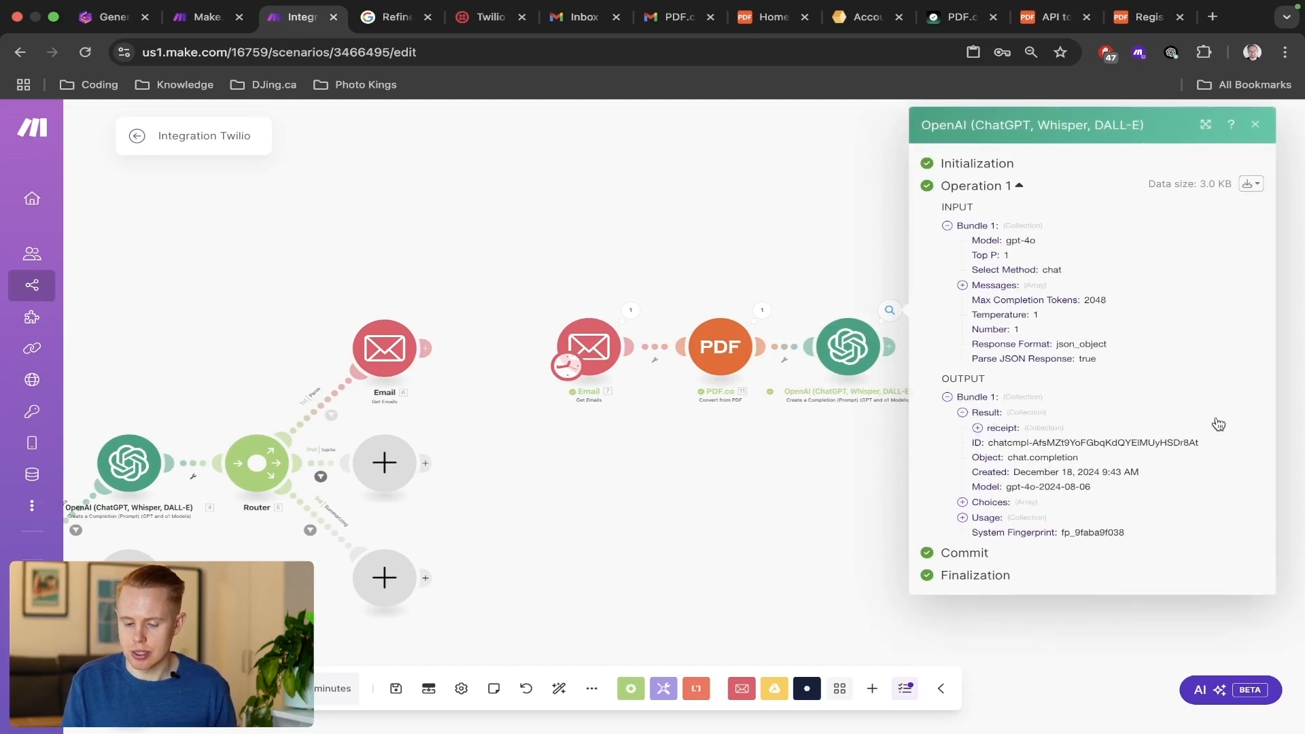
click(977, 428)
scroll(1055, 461, up, 5)
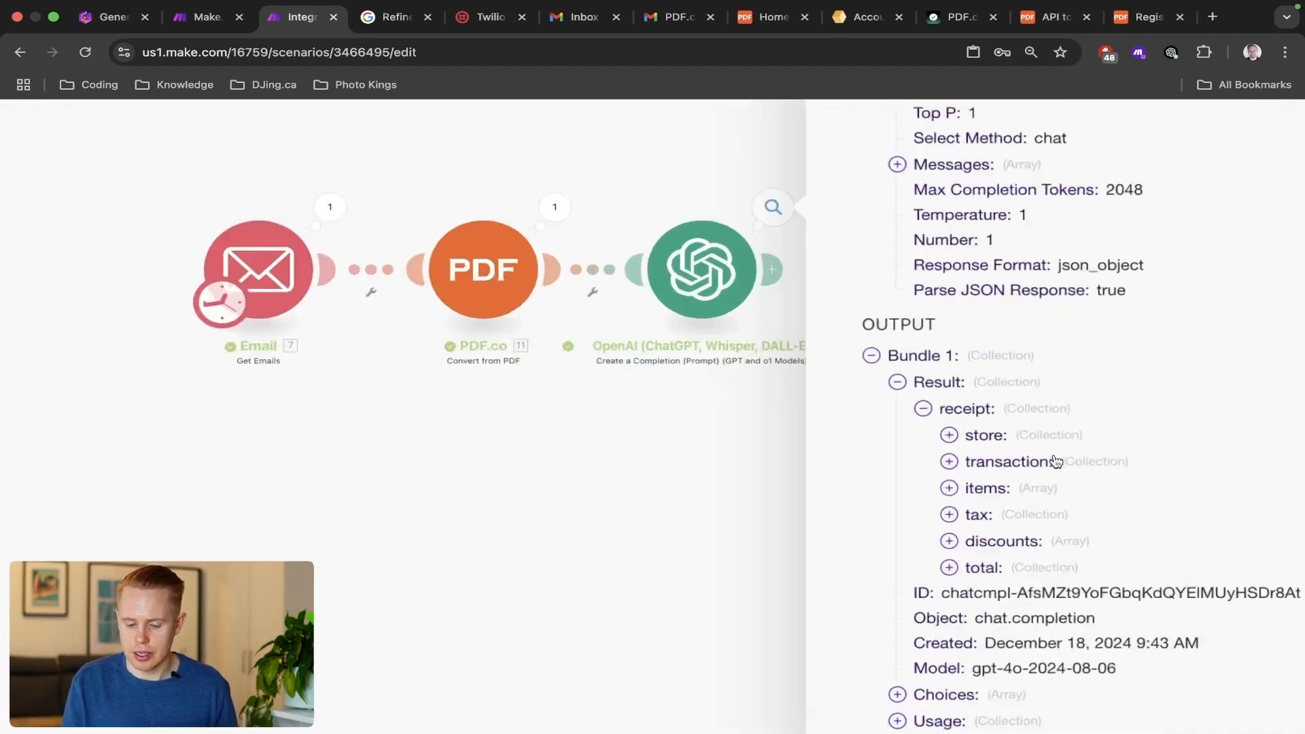
scroll(1058, 461, right, 3)
click(754, 586)
scroll(921, 558, down, 1)
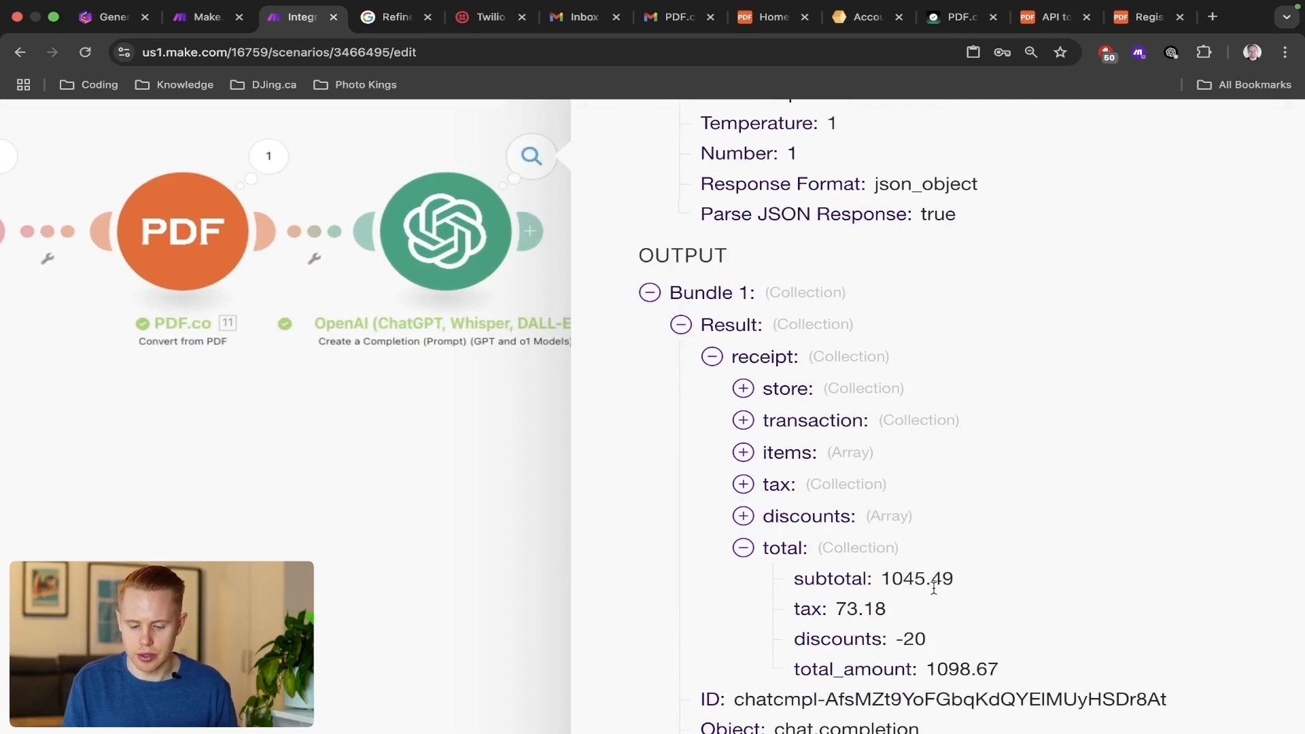
scroll(934, 589, down, 5)
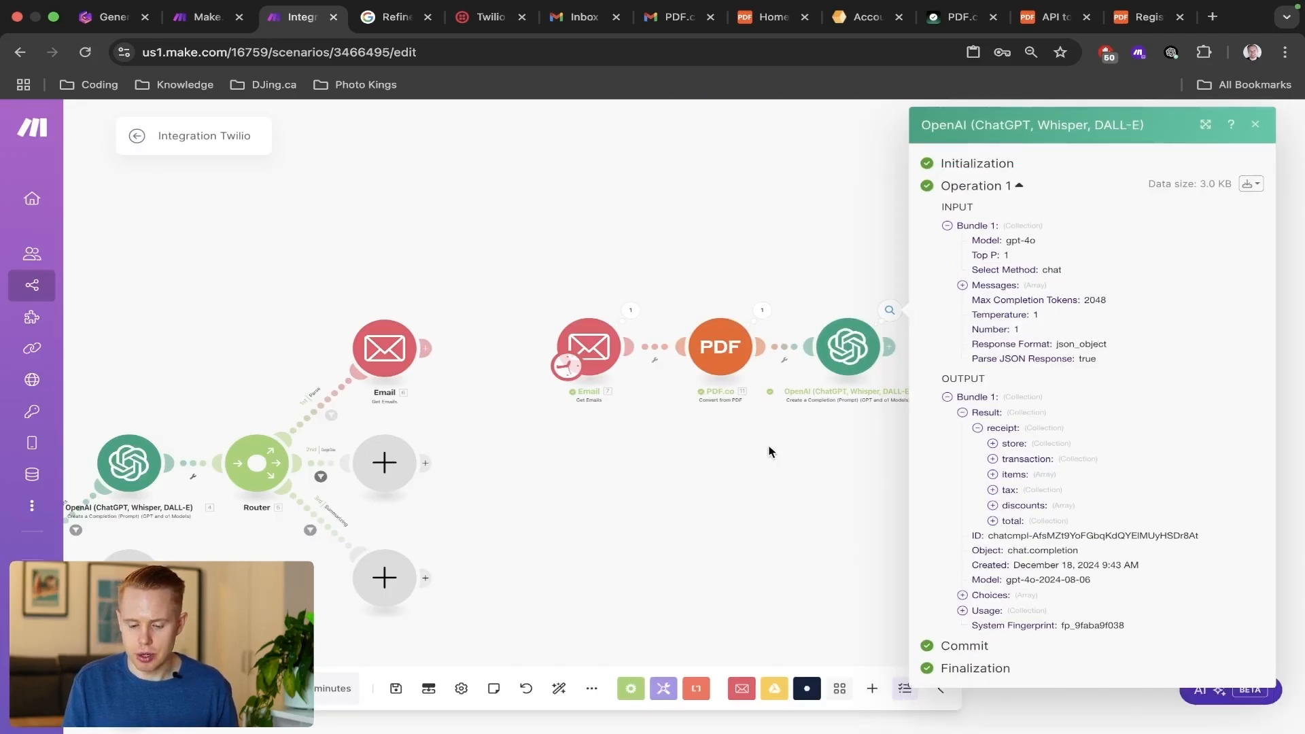
click(769, 451)
Add a Google Sheets "Add a Row" module after the OpenAI module and select the personal Gmail "My Google connection".
click(892, 341)
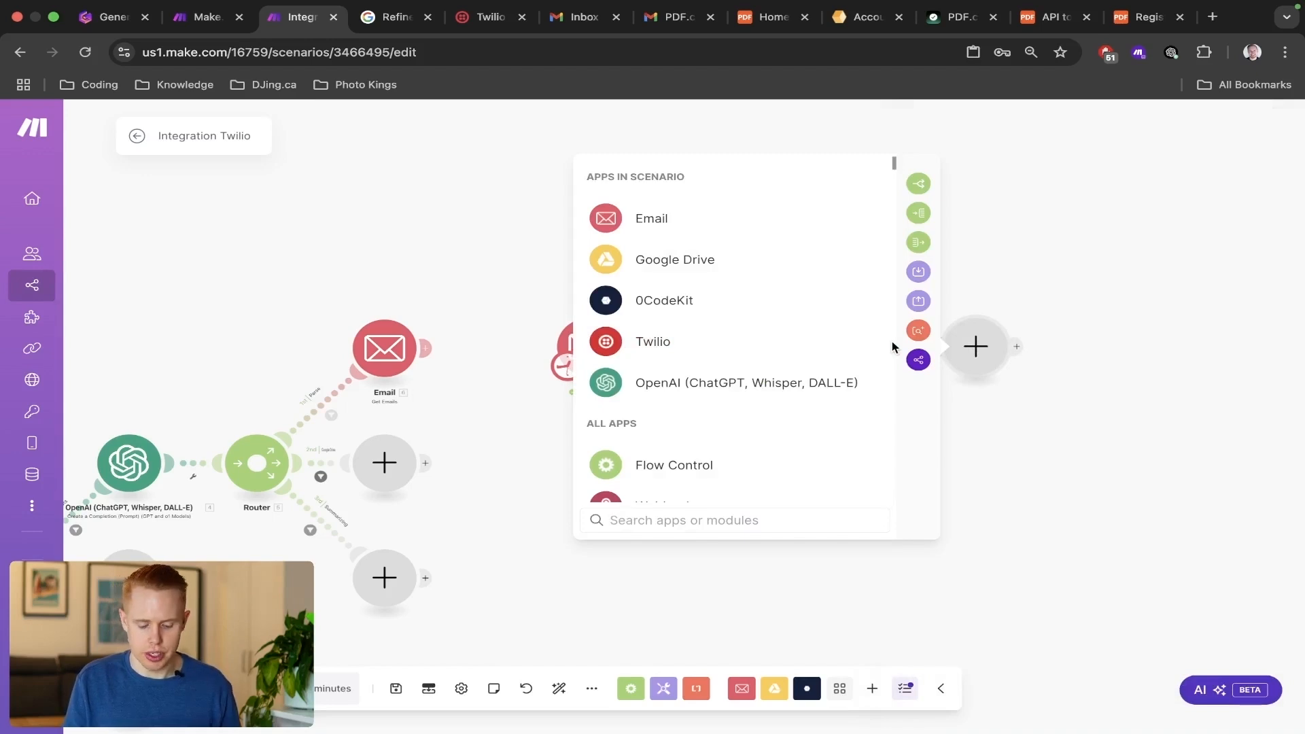
text(sheets)
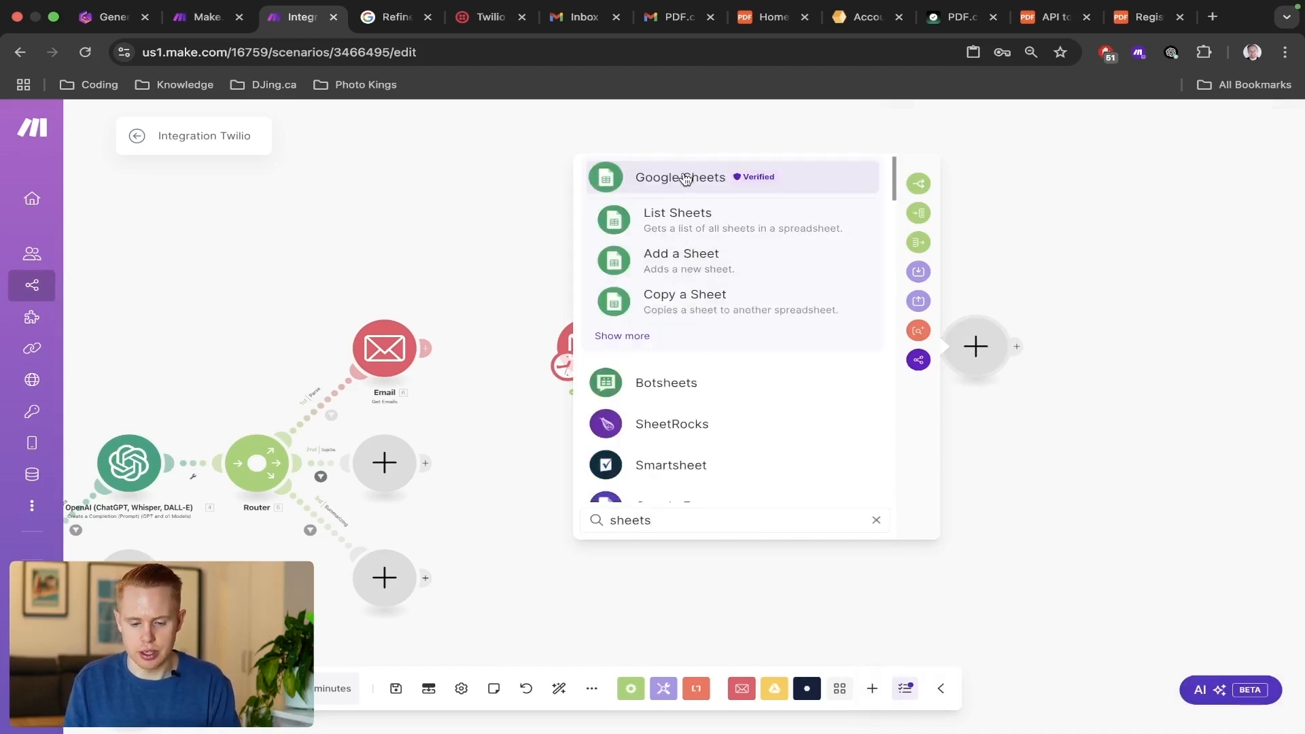
click(685, 179)
click(665, 292)
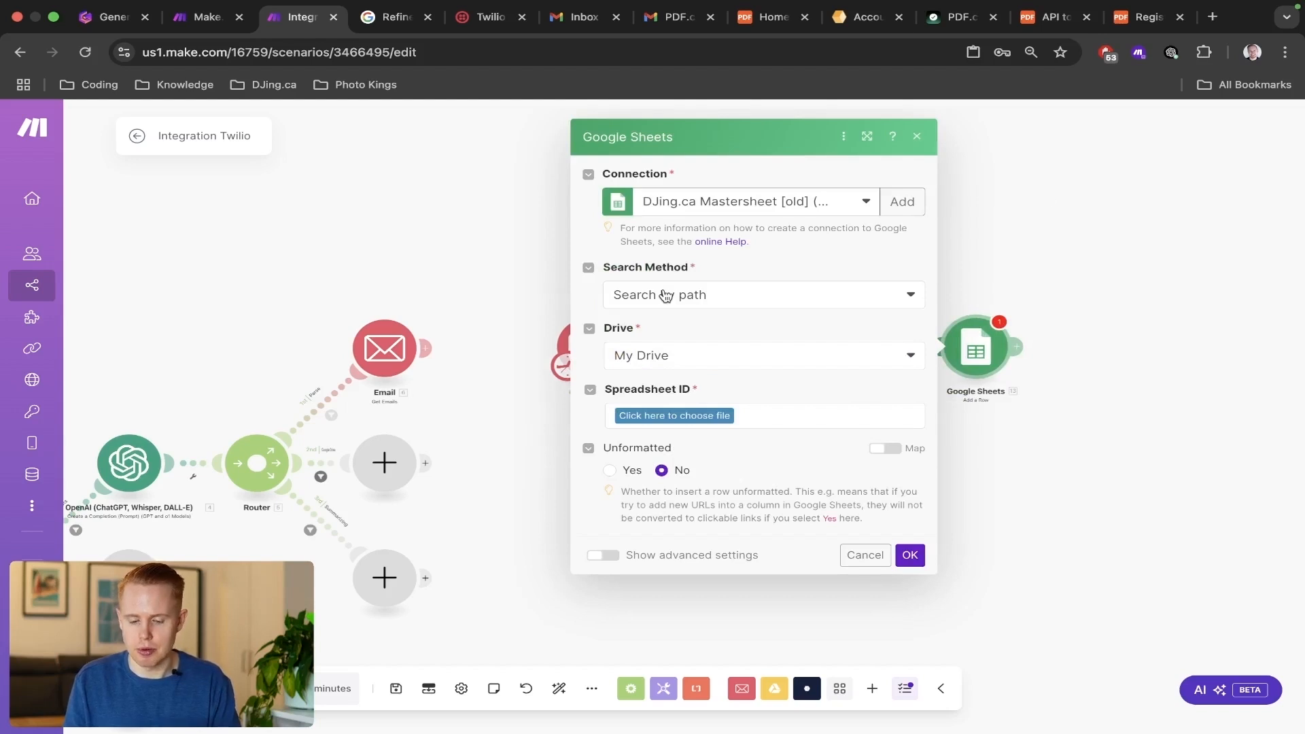
click(787, 204)
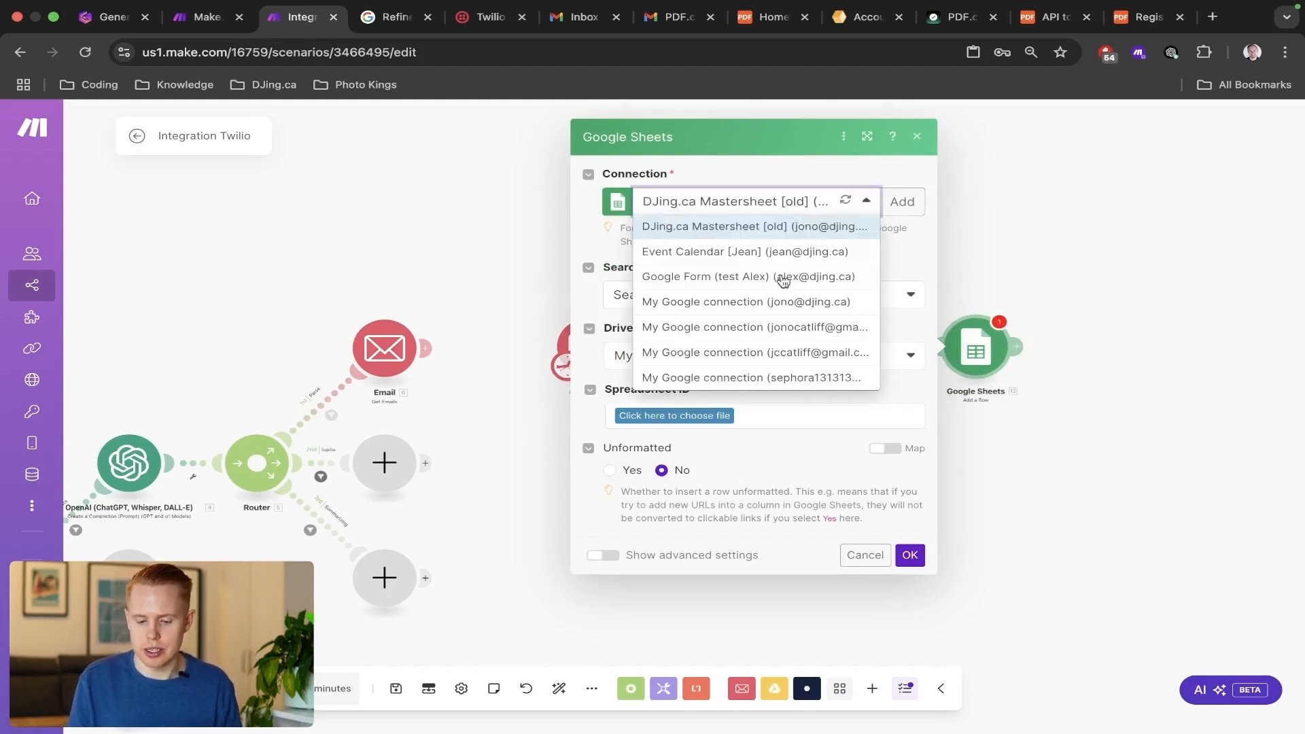
click(780, 330)
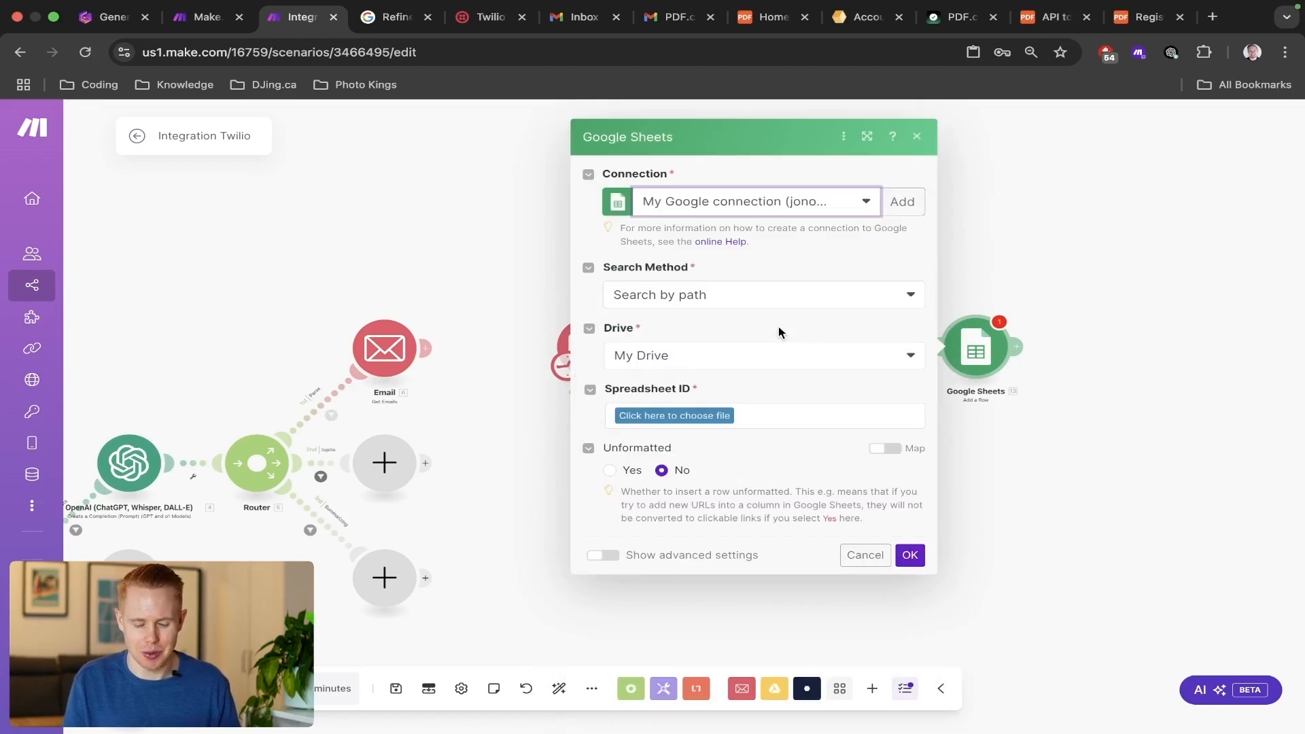
Open the Google Sheets home page in a new browser tab.
key(super+t)
text(she)
key(Return)
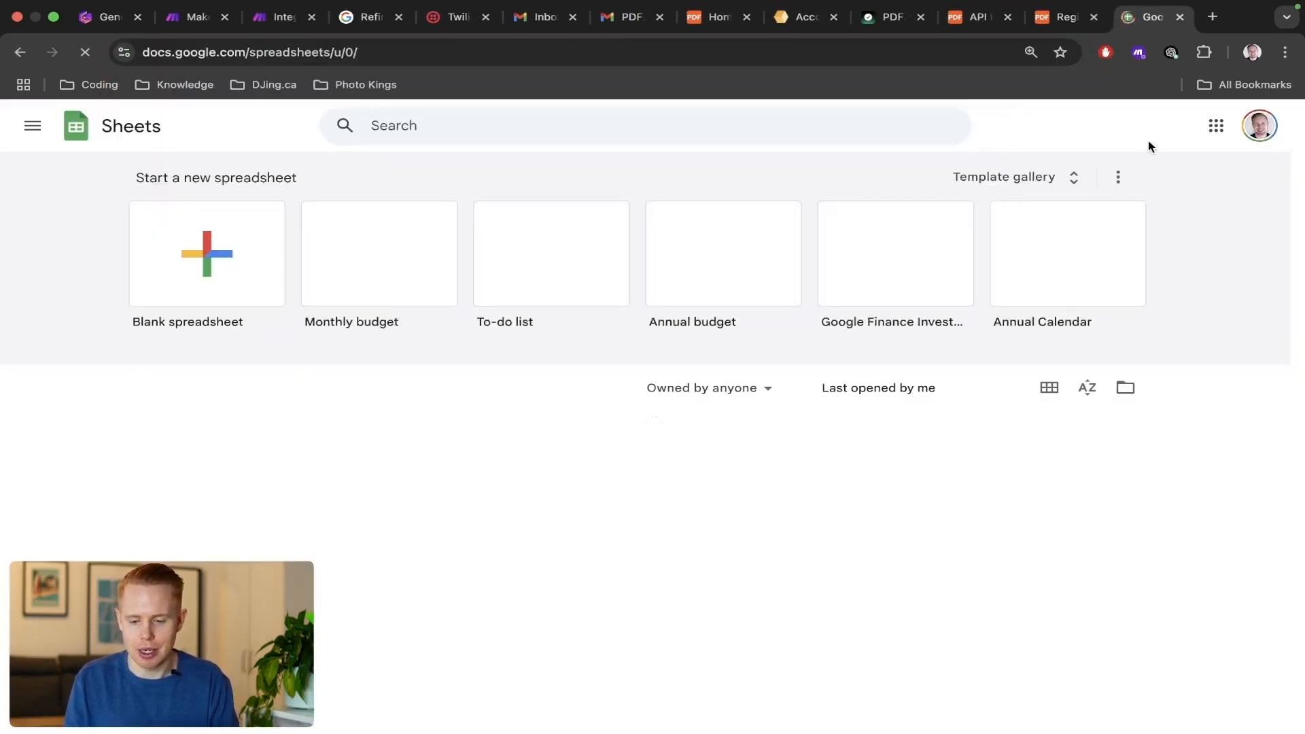
Create a blank spreadsheet, move its tab beside the Make.com scenario, and rename it "AI Agent Make.com Receipts".
click(279, 316)
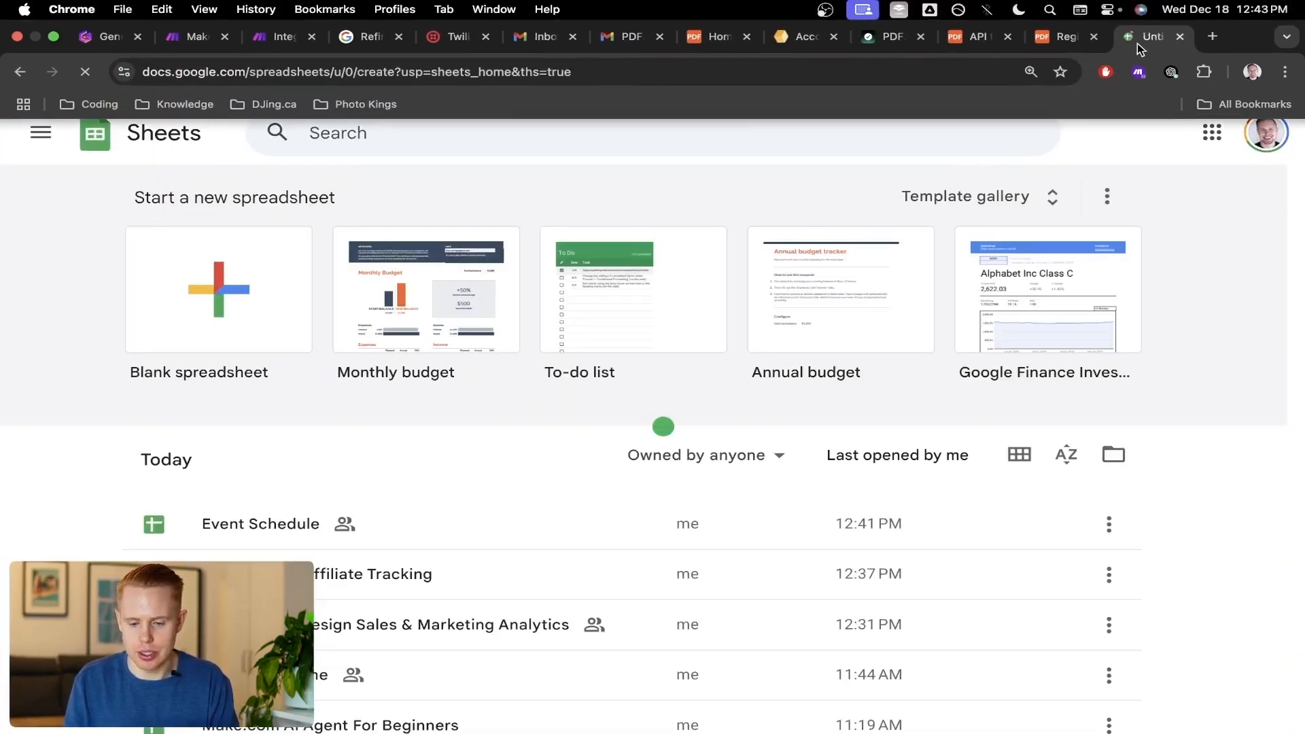
drag(1138, 42, 367, 42)
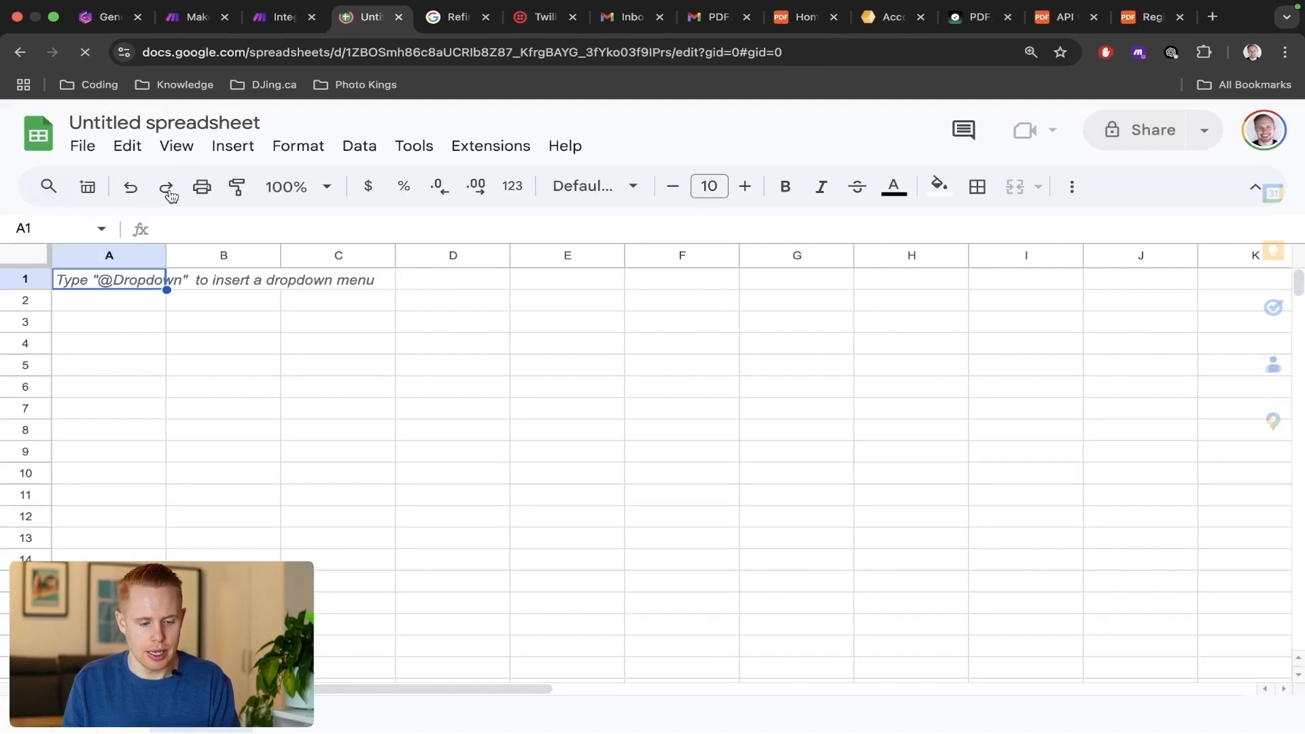
click(182, 119)
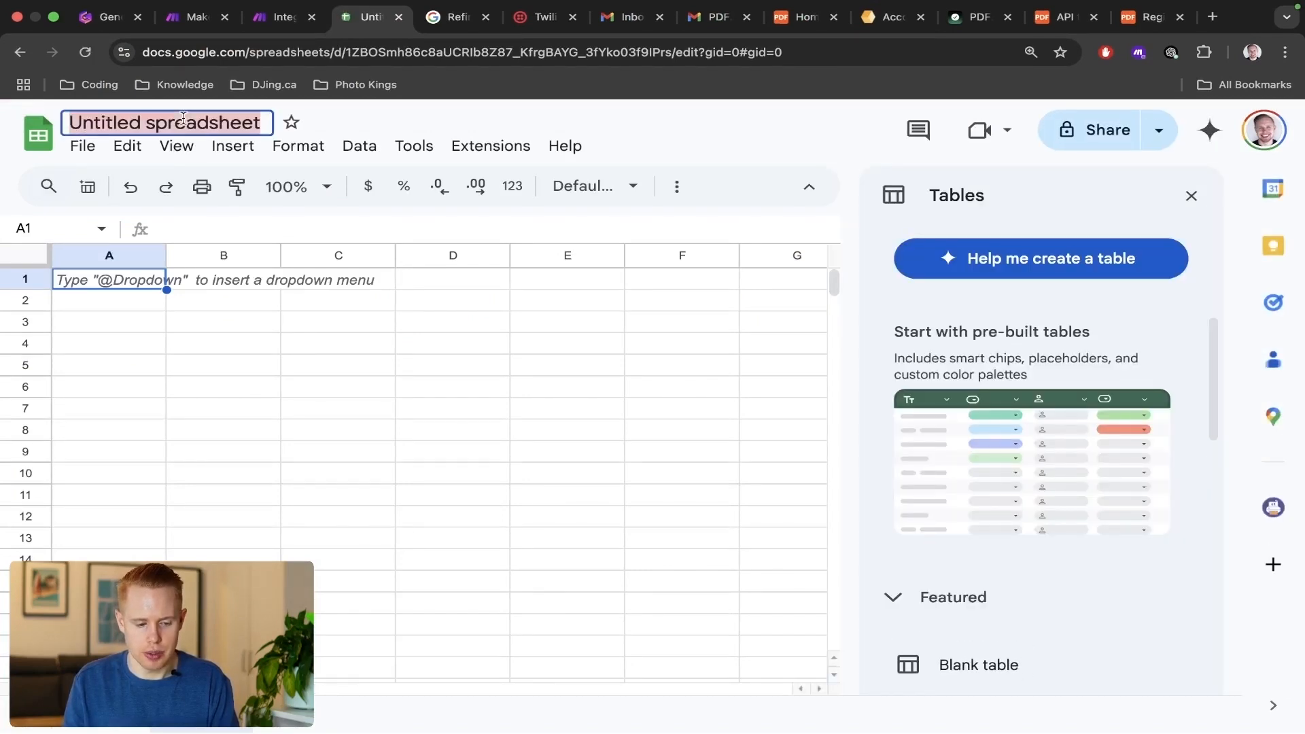
text(AI Agent)
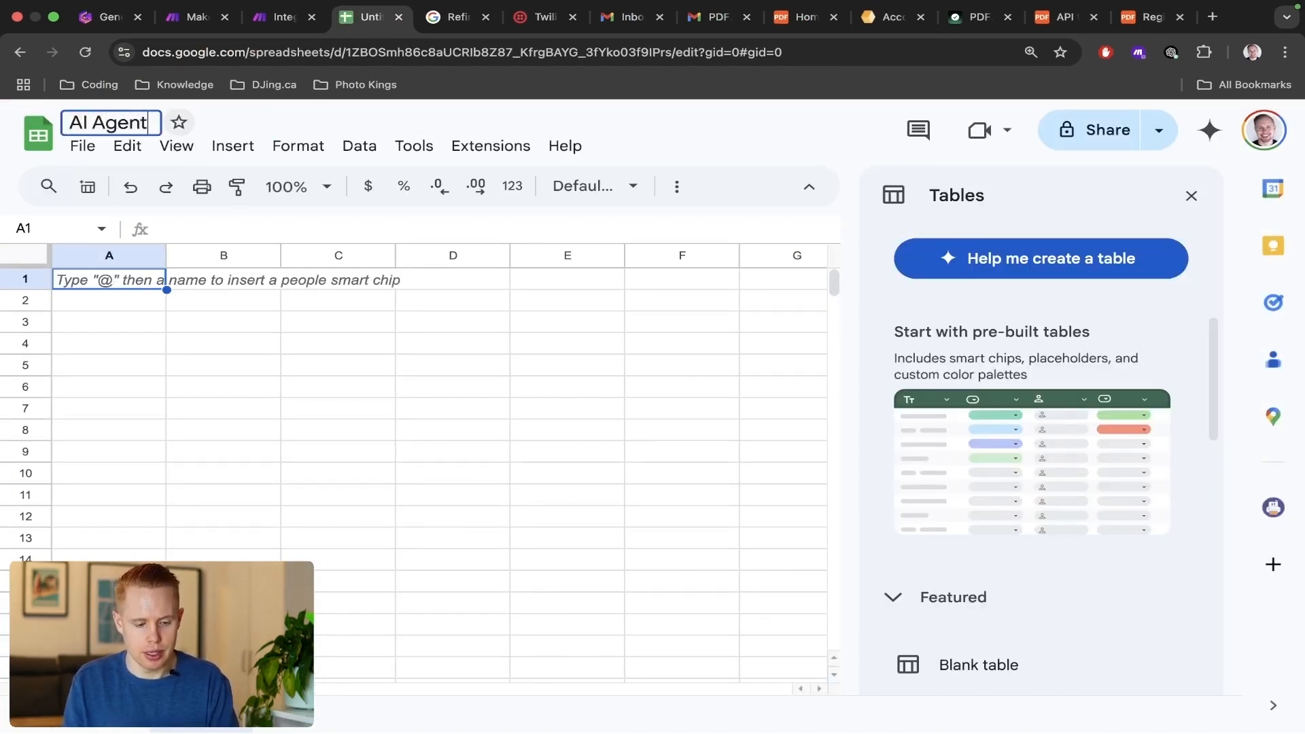
text( Make.com)
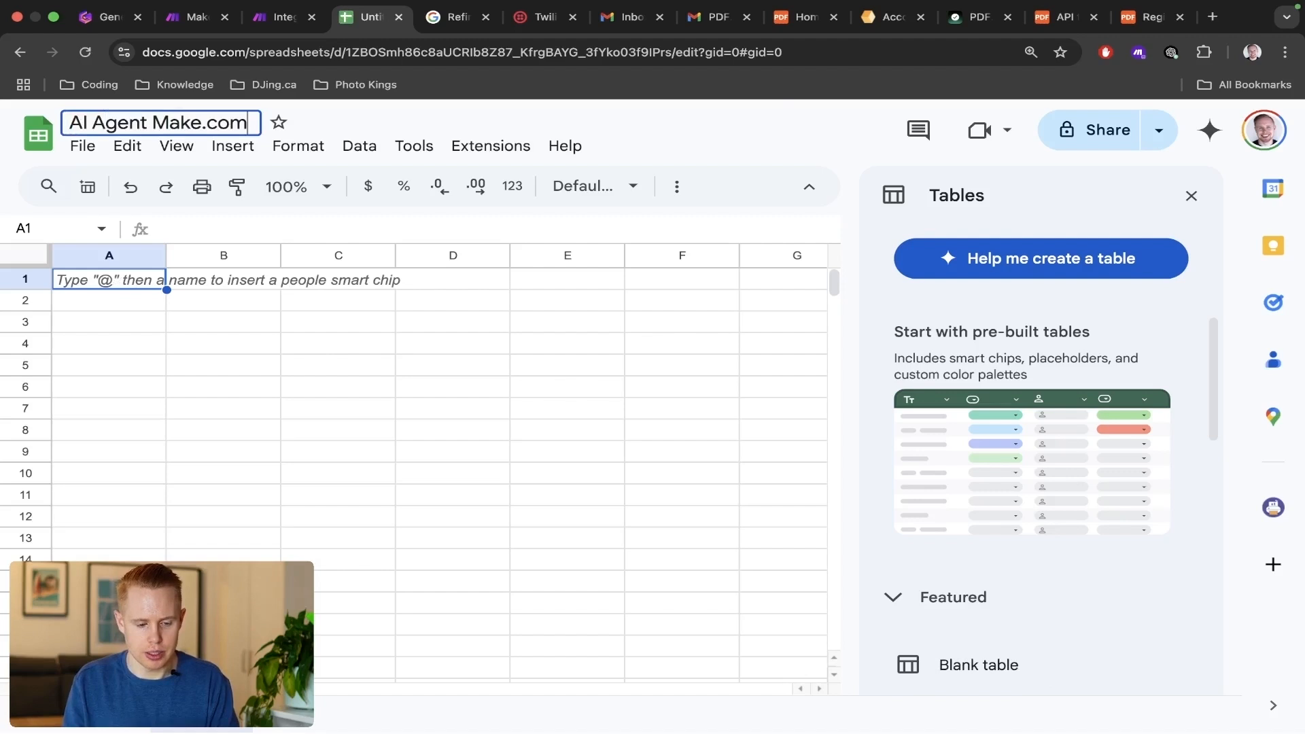
text( Receipts)
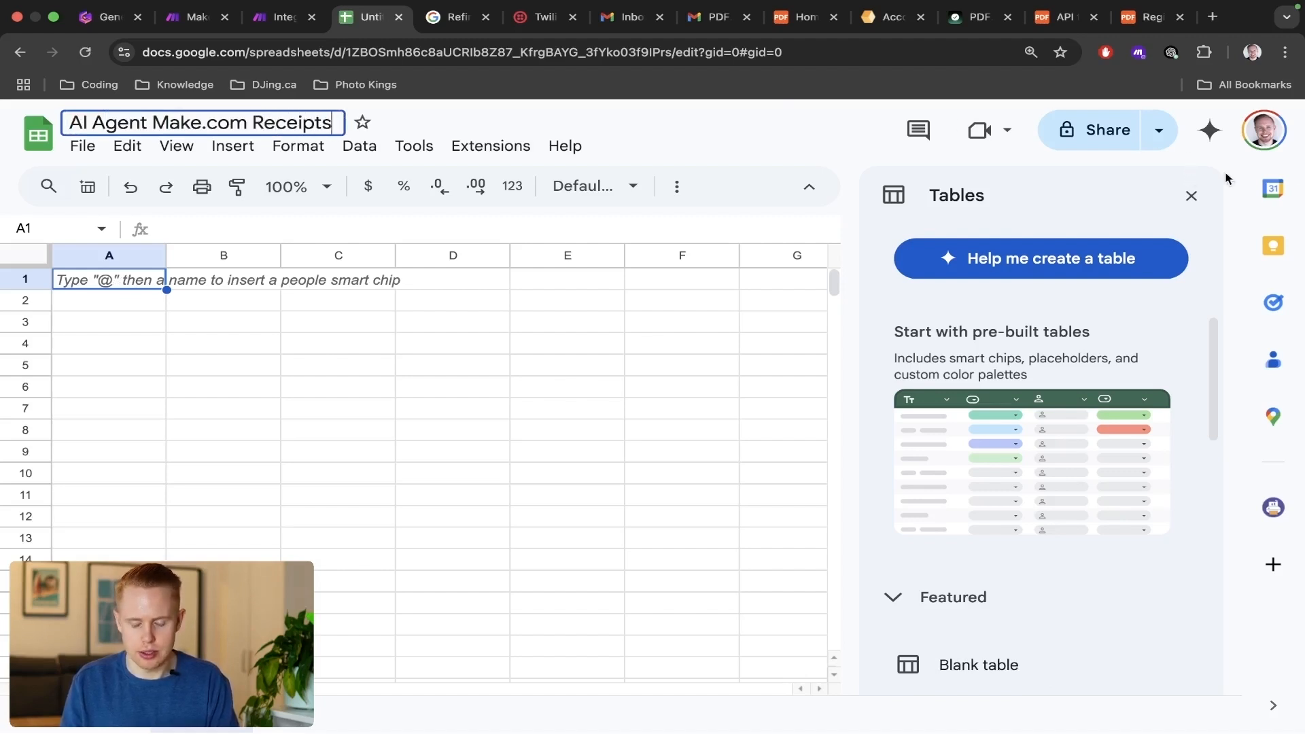
key(Return)
click(1191, 195)
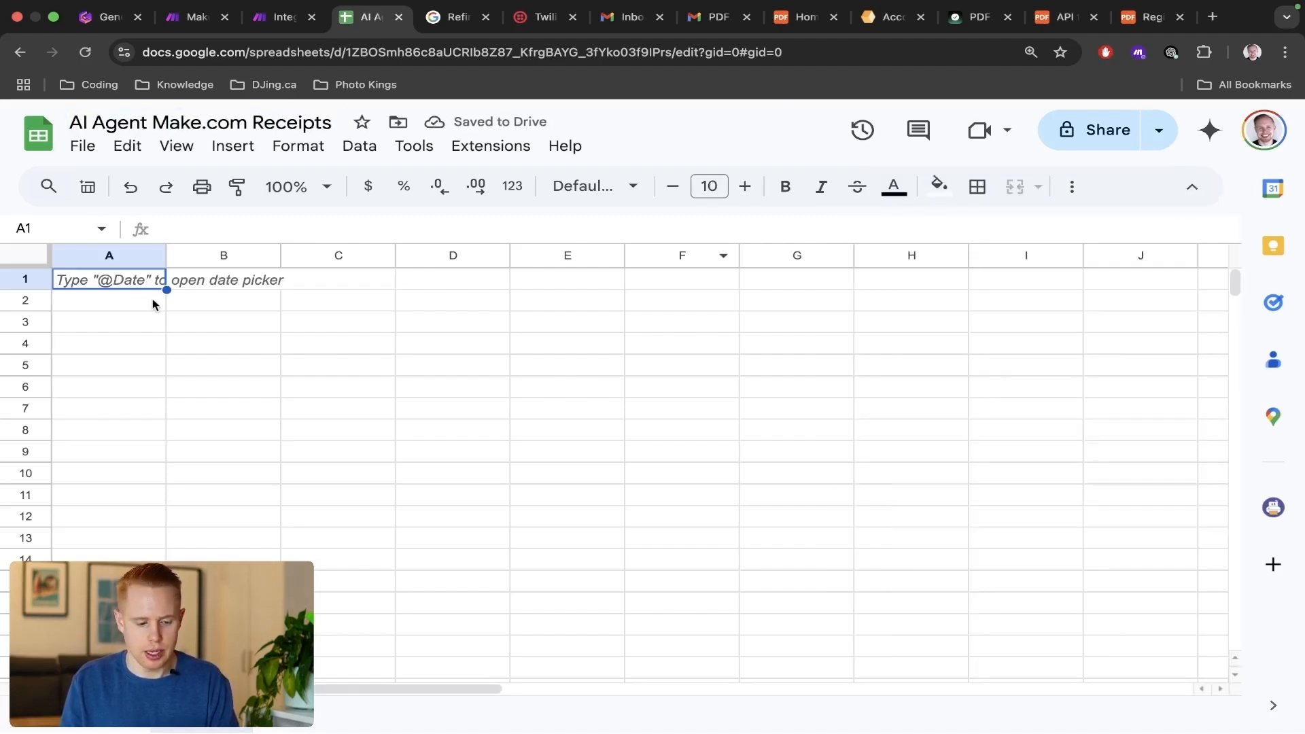
Enter the column headers Date, Line Item Name and Price in cells A1 to C1.
text(Date)
key(Tab)
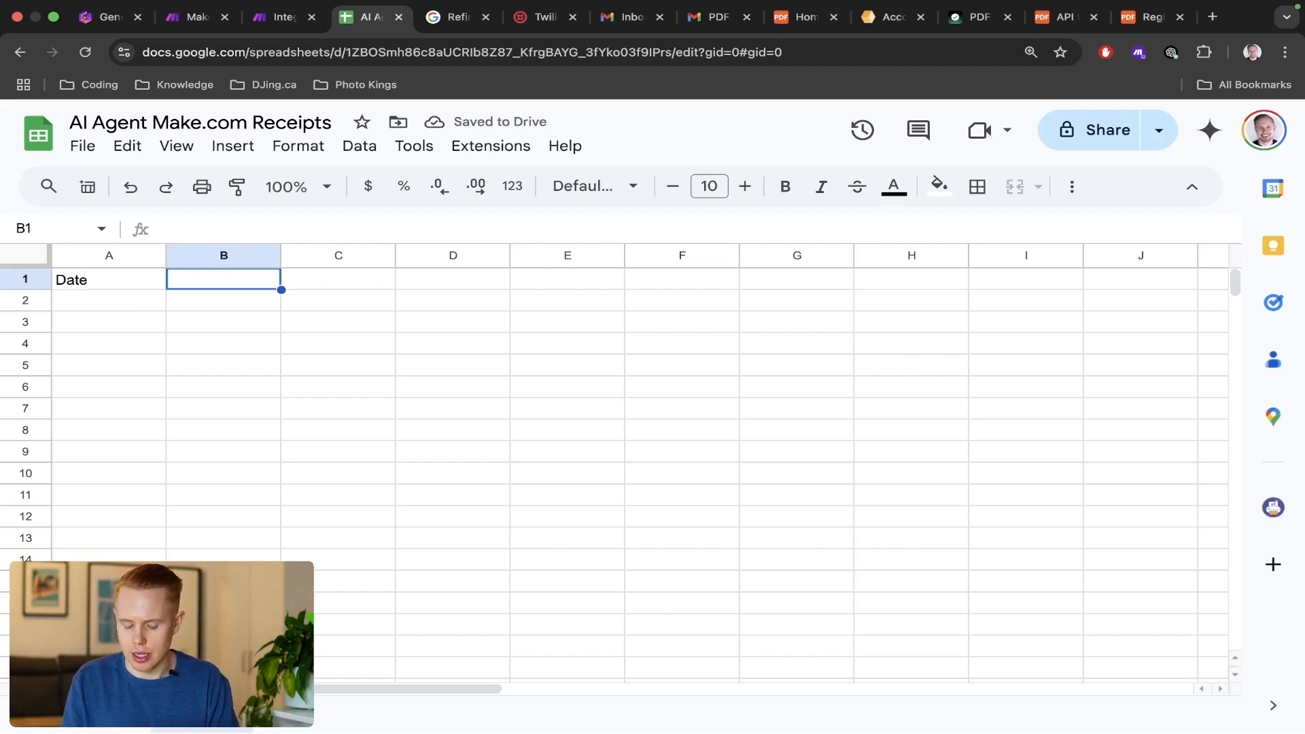
text(Line Item Name)
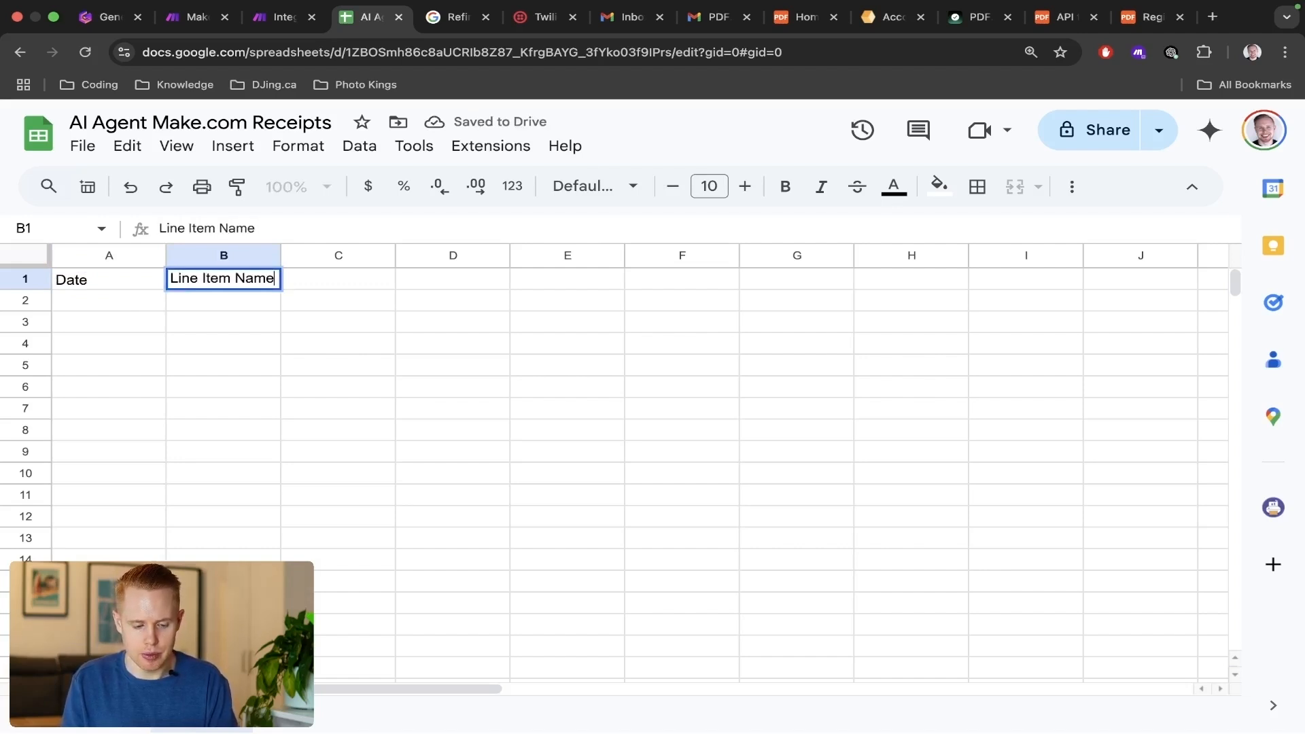
key(Tab)
text(T)
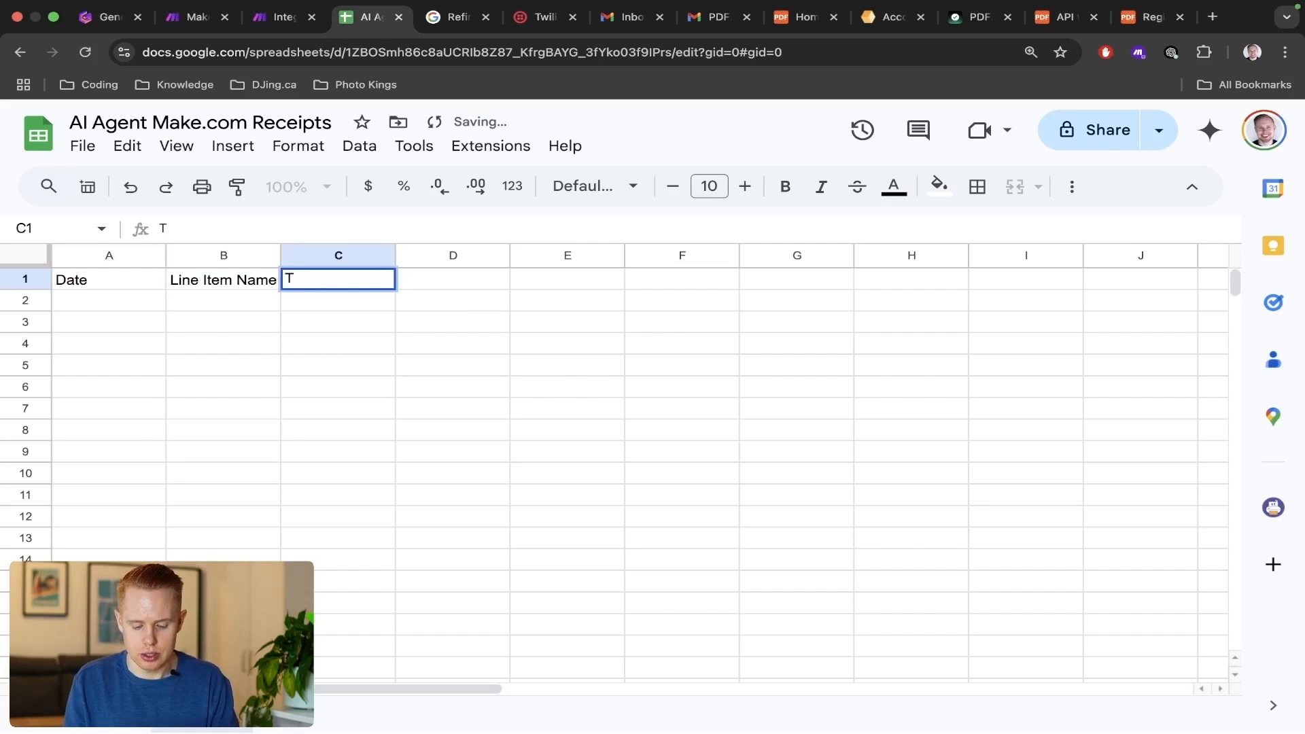
text(otal)
key(Escape)
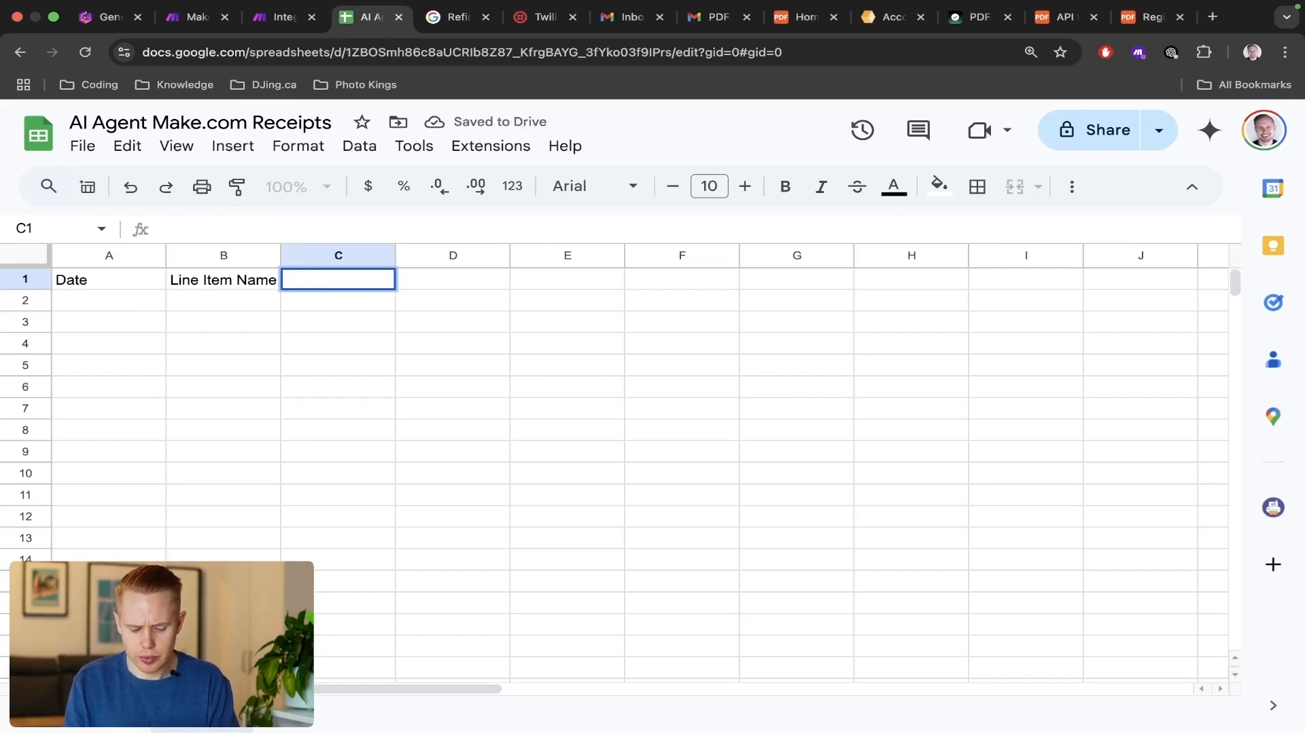
text(Price)
key(Tab)
Enter the column headers Tax, Discount and Total in cells D1 to F1.
text(Tax)
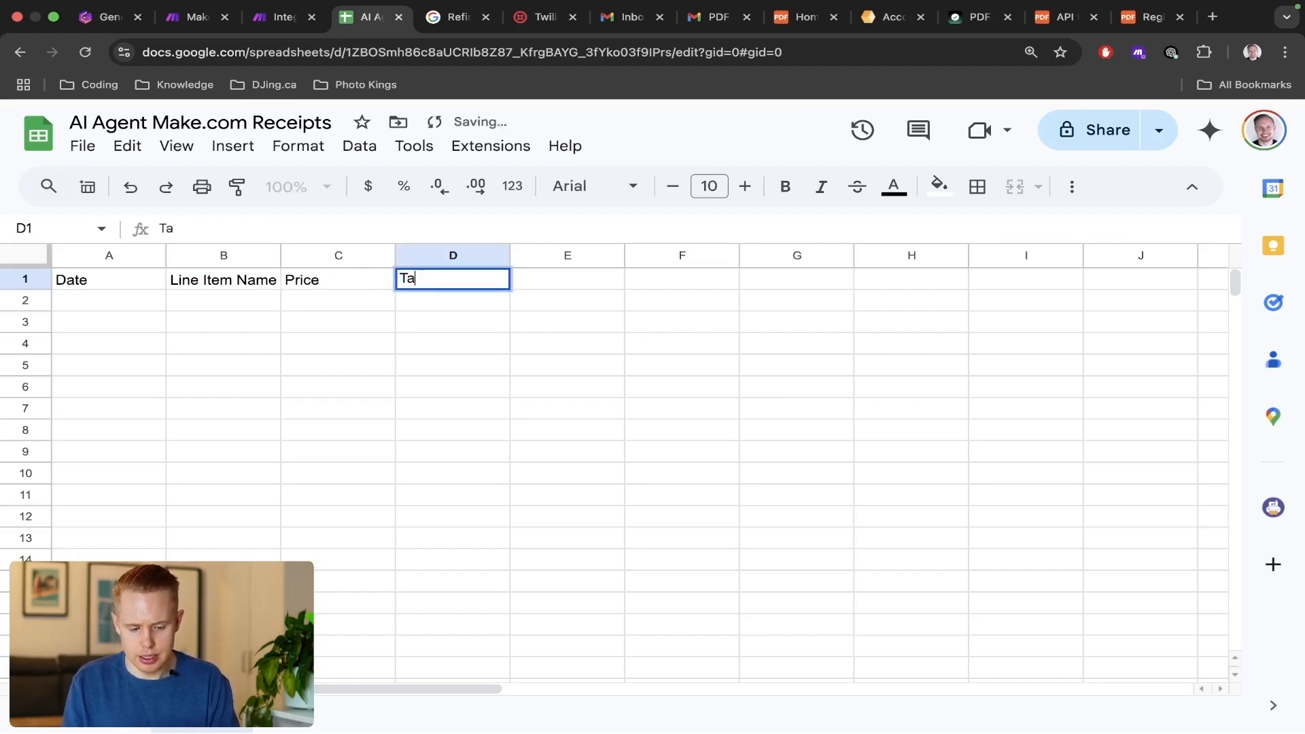
key(Tab)
text(Discount)
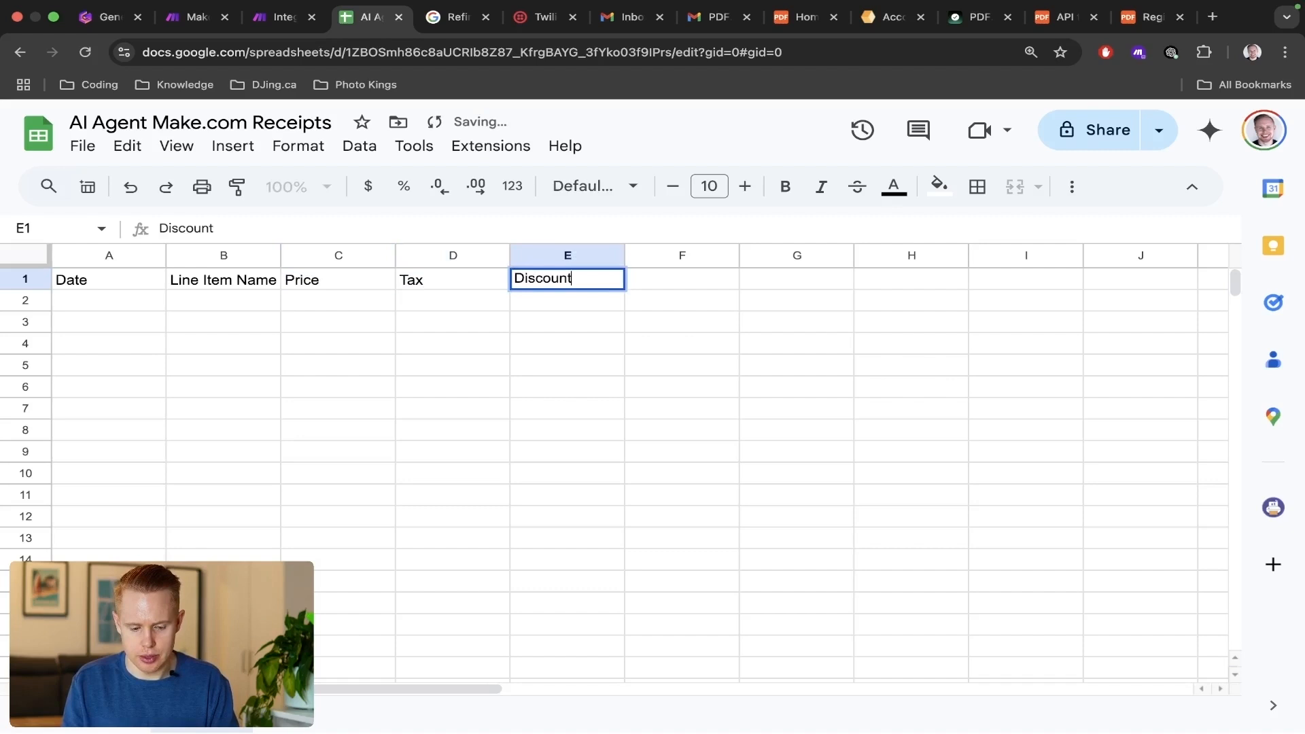
key(Tab)
text(Total)
key(Return)
Return to the Make.com scenario, close the Google Sheets module settings, and examine the receipt's individual items in the OpenAI output bundle.
key(ctrl+shift+Tab)
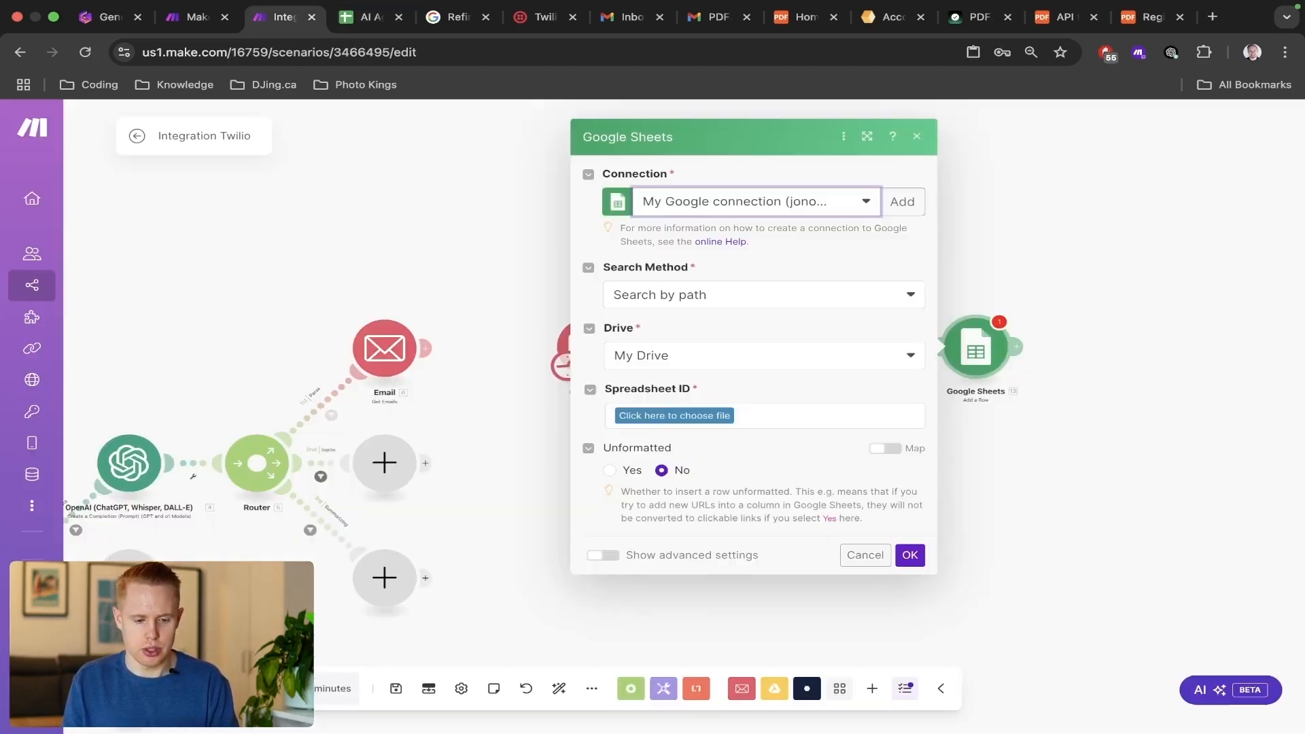
click(911, 555)
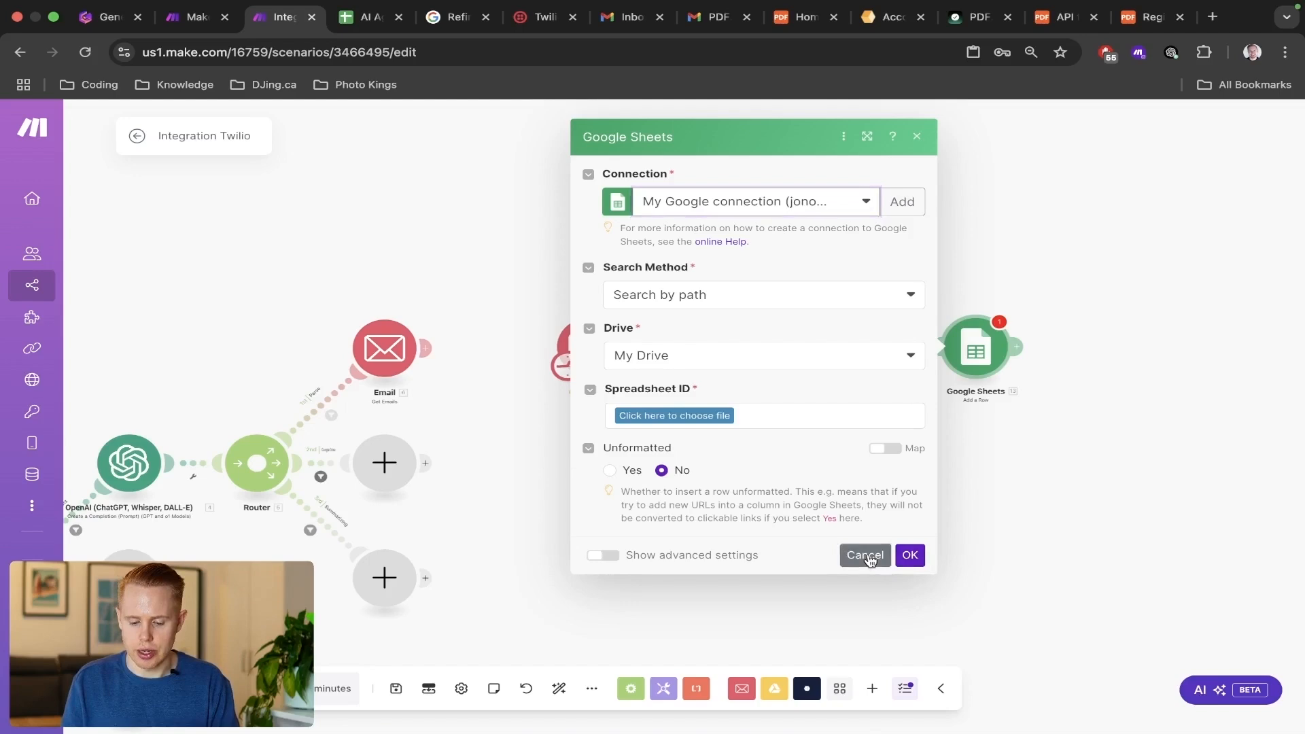
click(890, 311)
scroll(1137, 466, up, 5)
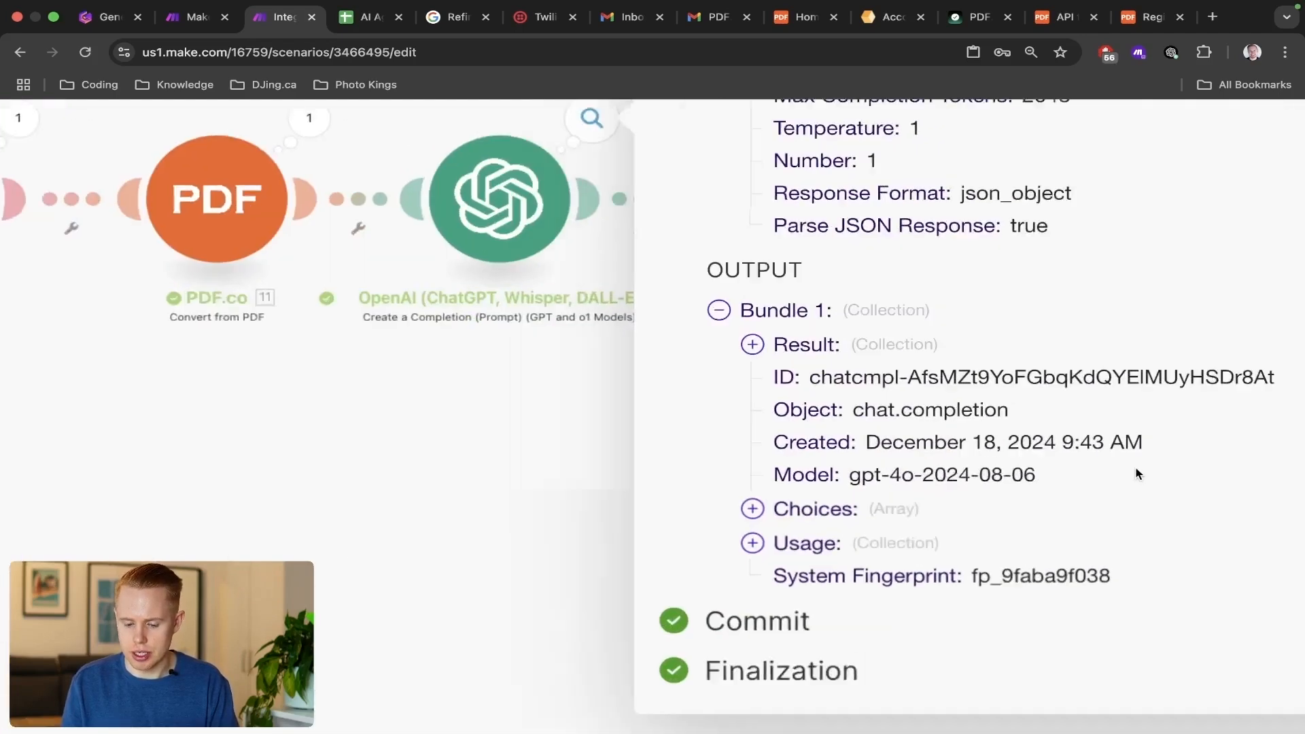
scroll(1104, 420, right, 3)
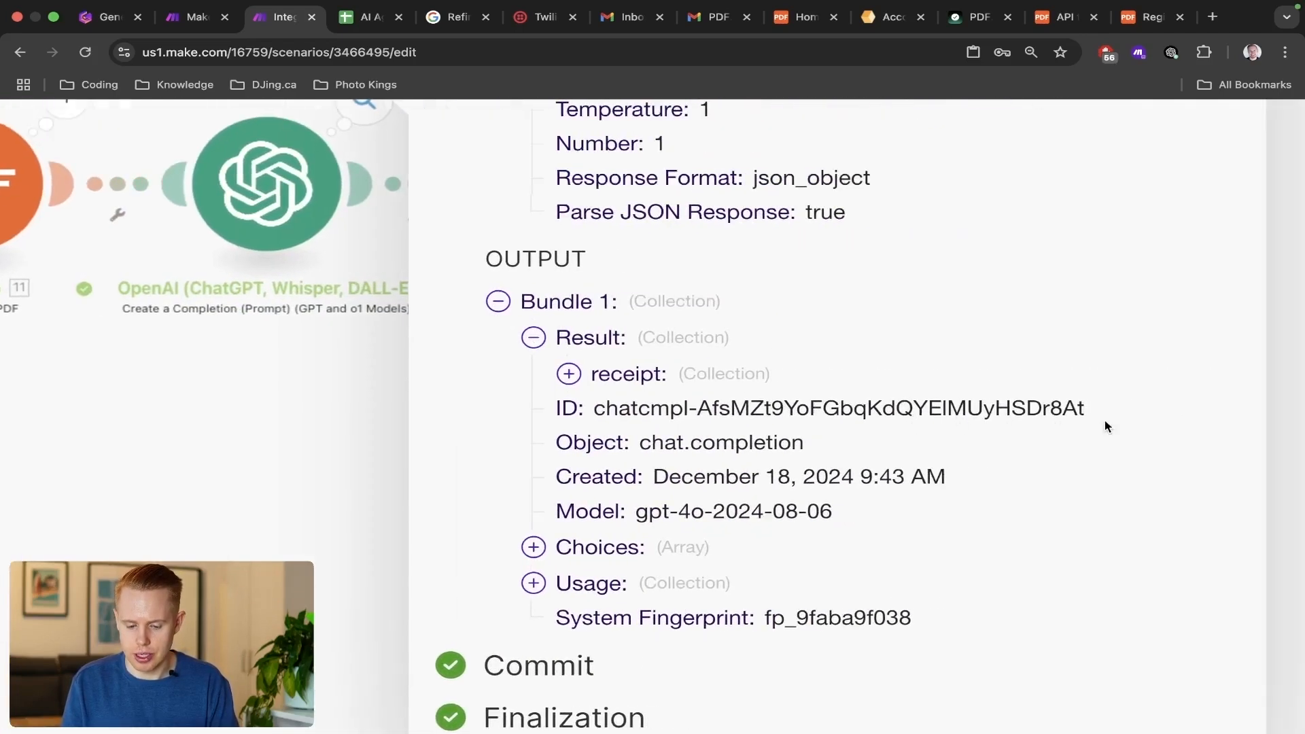
click(666, 373)
click(683, 484)
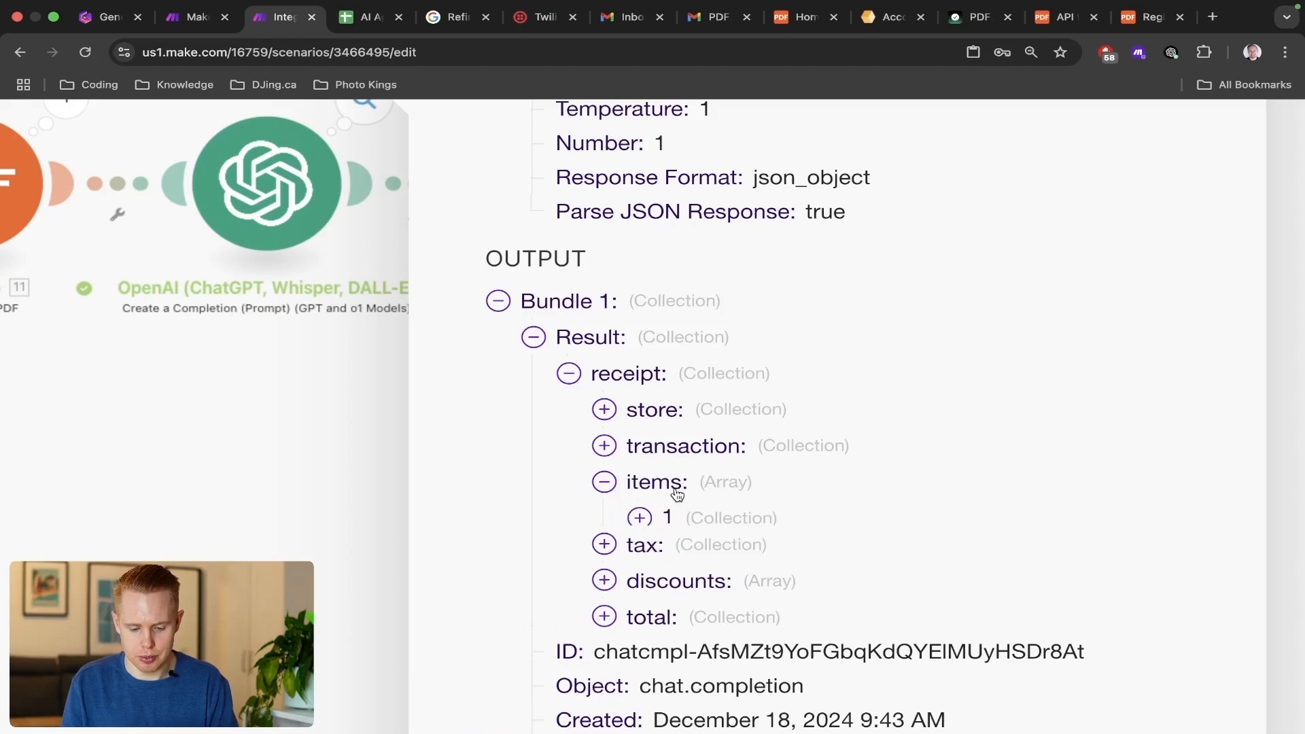
scroll(680, 493, down, 1)
click(681, 499)
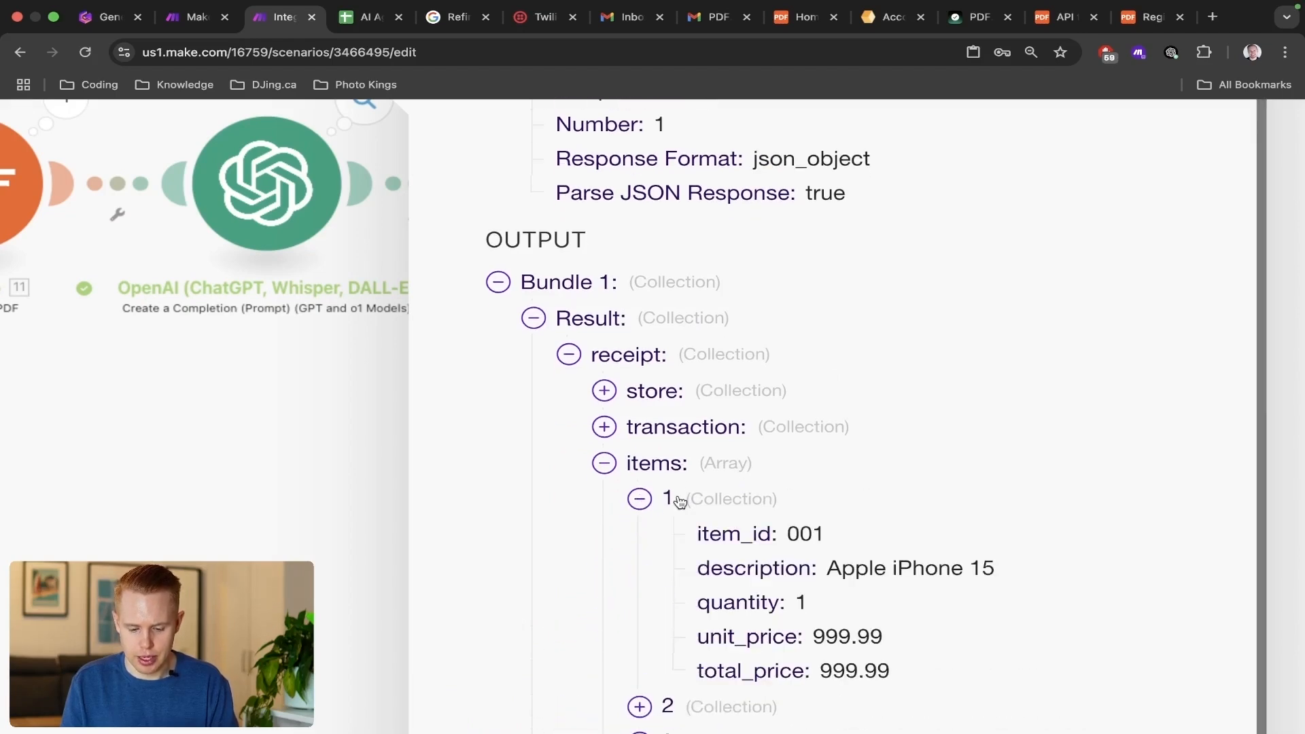
click(679, 502)
click(675, 536)
scroll(677, 541, down, 4)
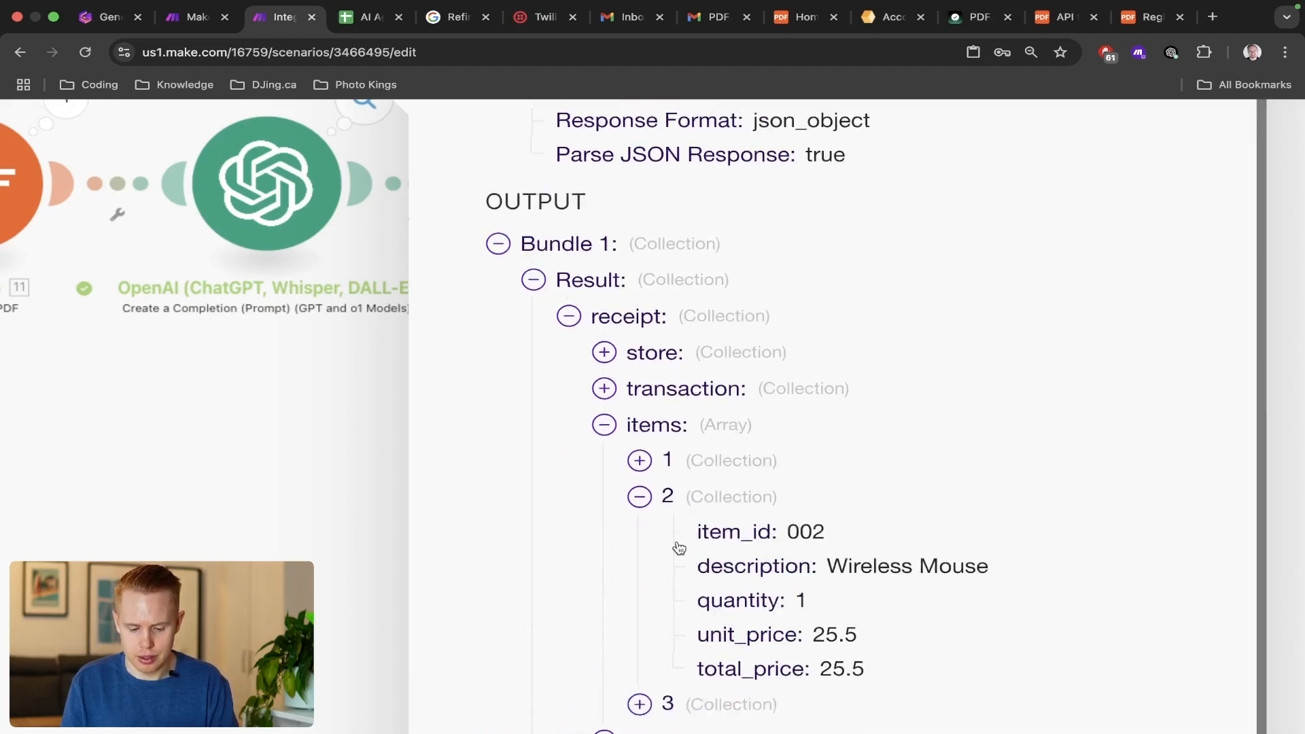
click(639, 570)
scroll(982, 517, down, 4)
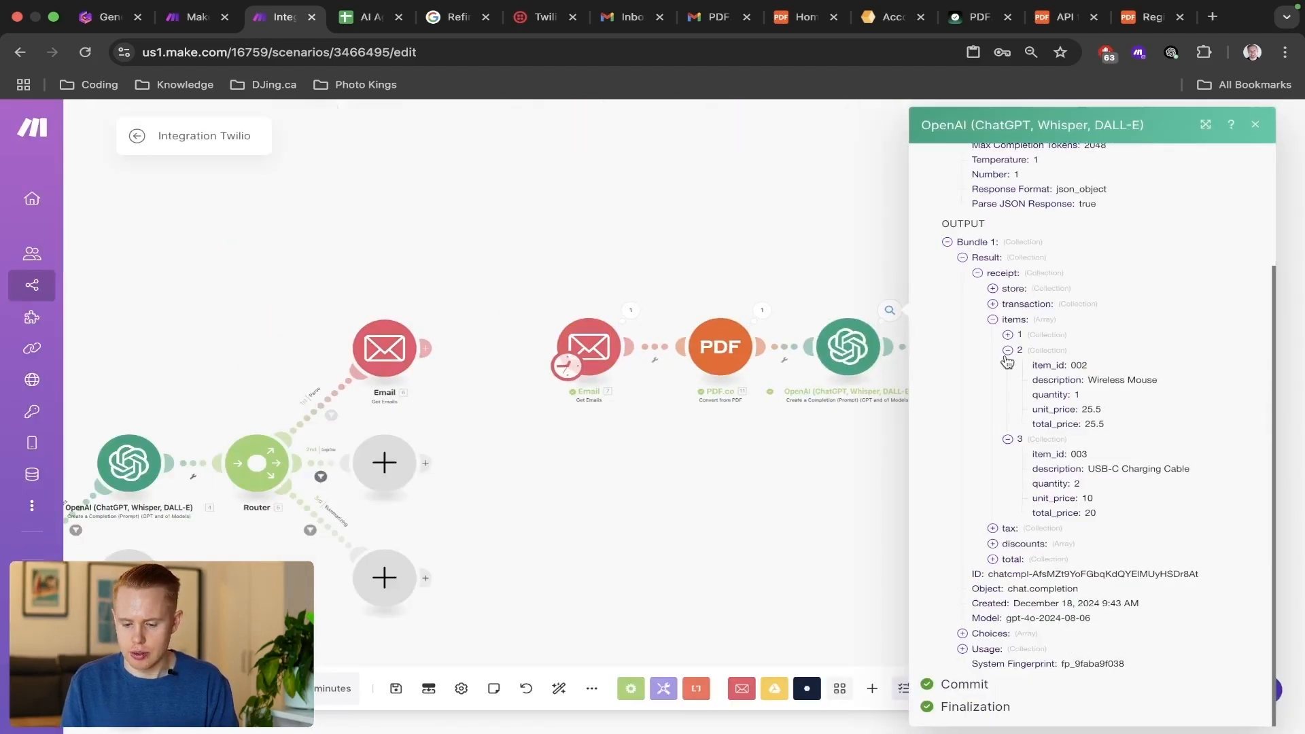
click(721, 276)
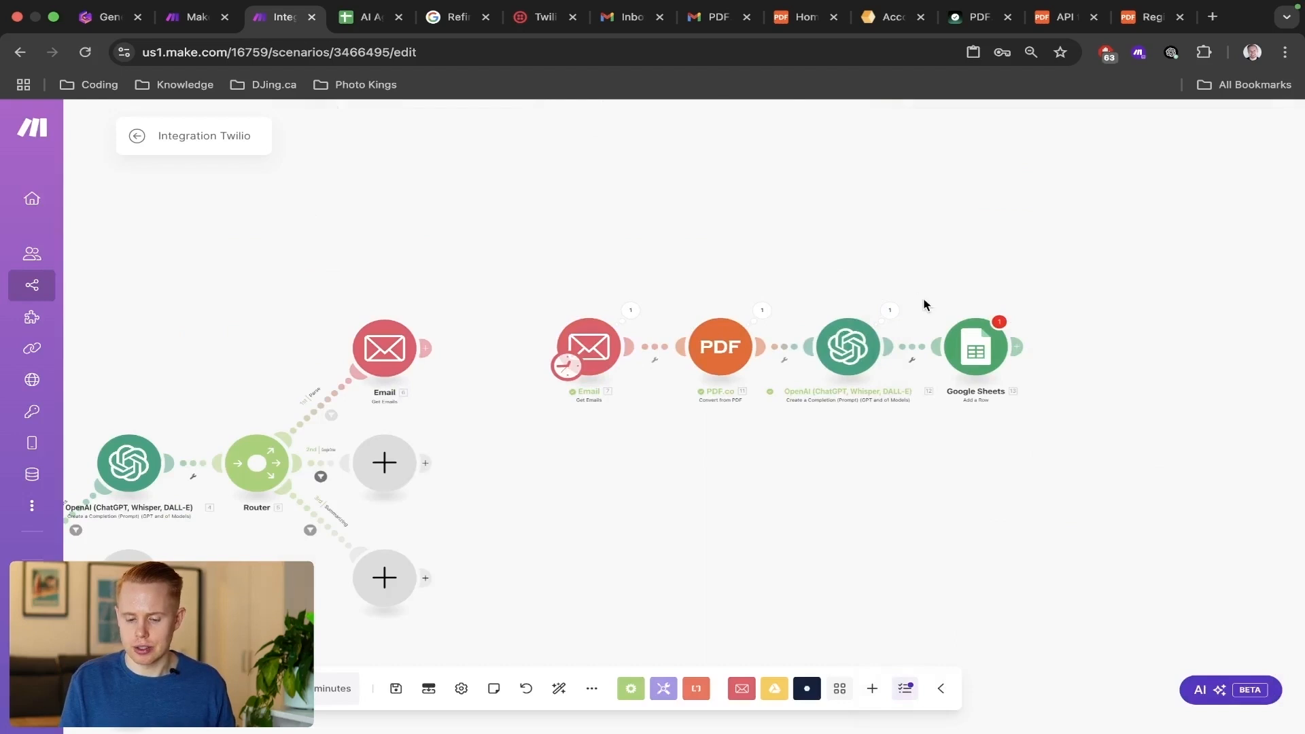
Insert a Flow Control Iterator between the OpenAI and Google Sheets modules, leaving its array empty.
click(907, 348)
click(1036, 463)
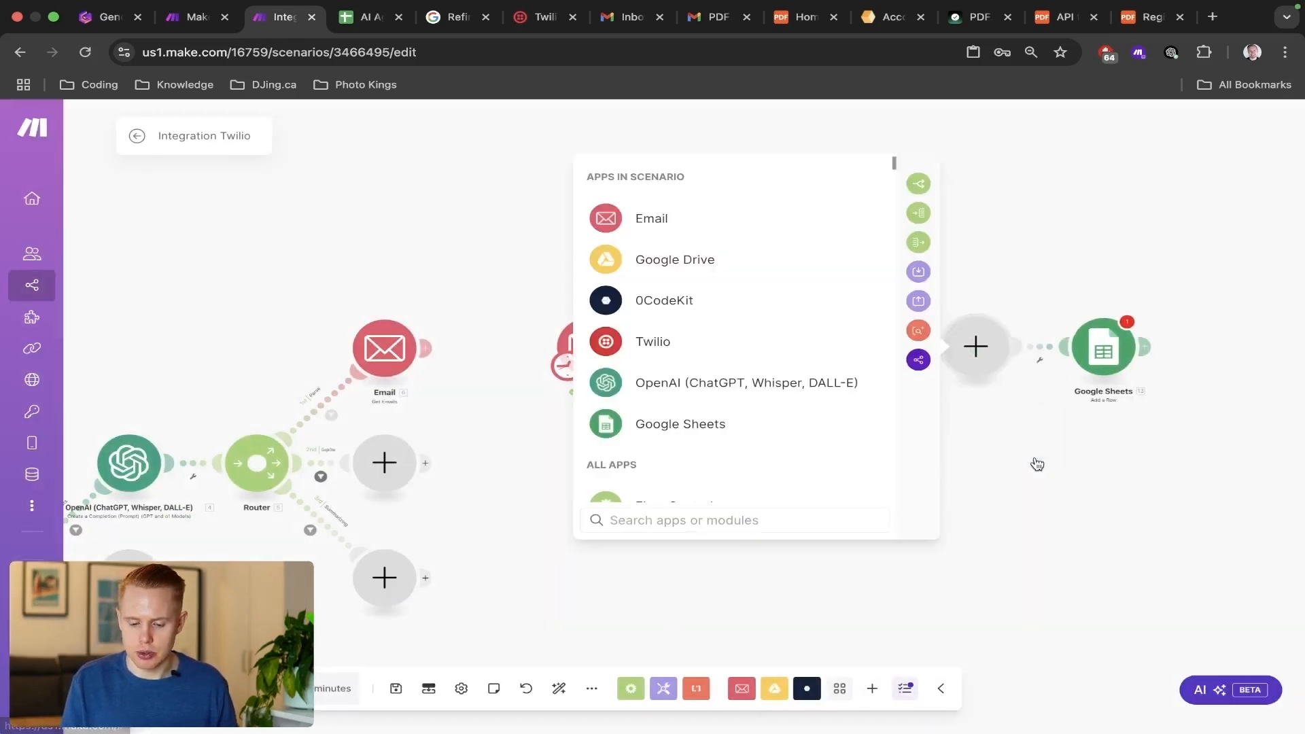
scroll(717, 453, down, 2)
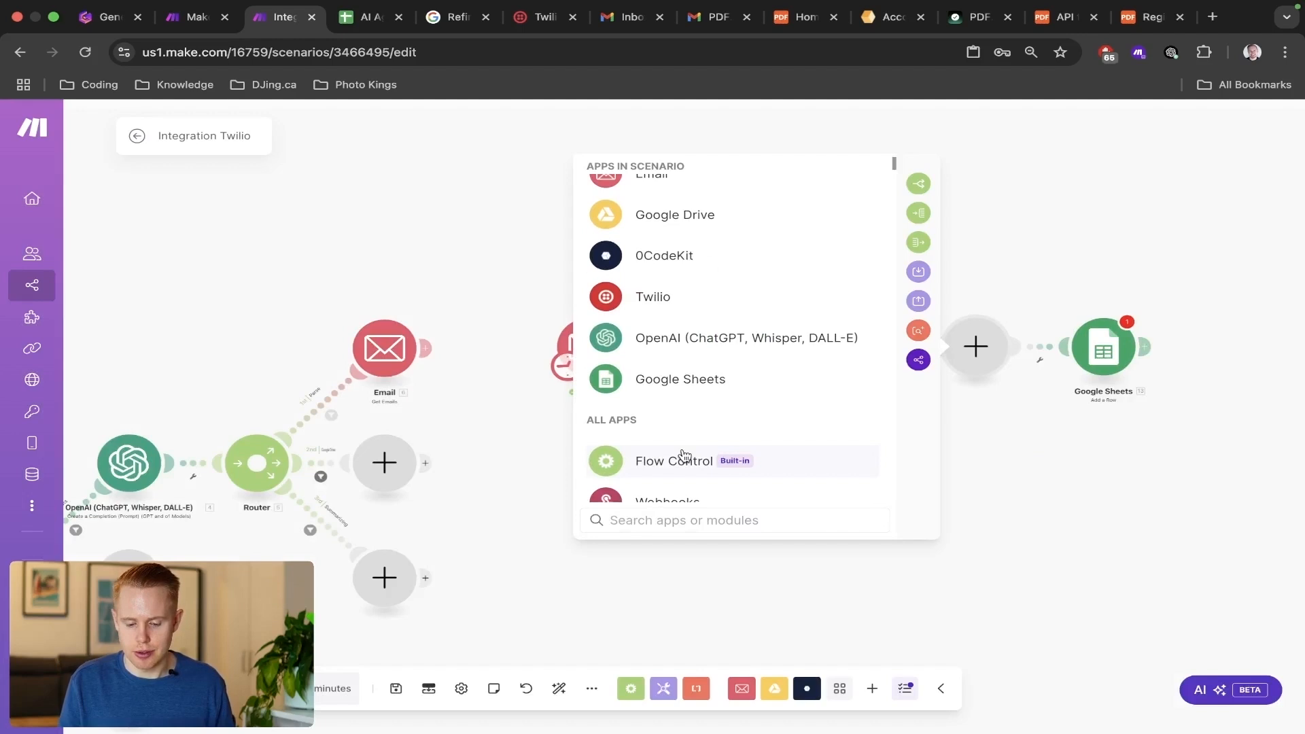
click(683, 457)
click(682, 405)
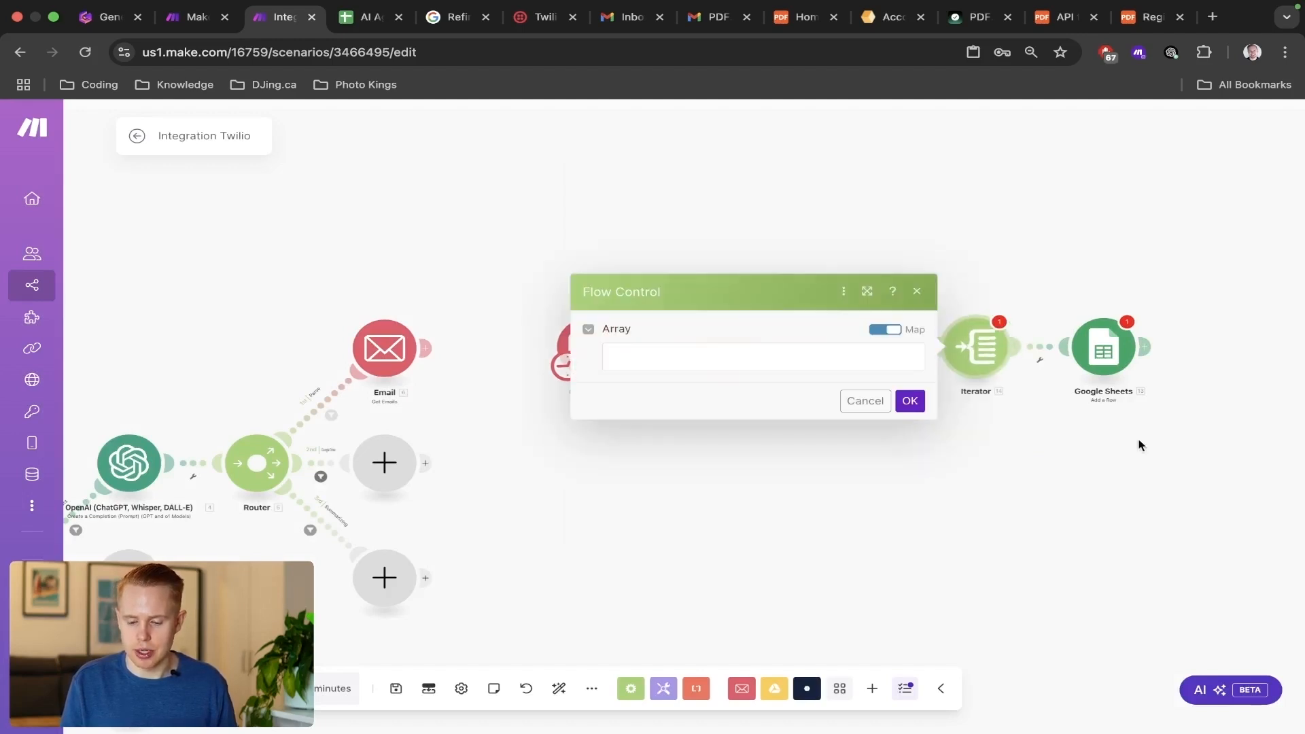
click(789, 364)
click(735, 213)
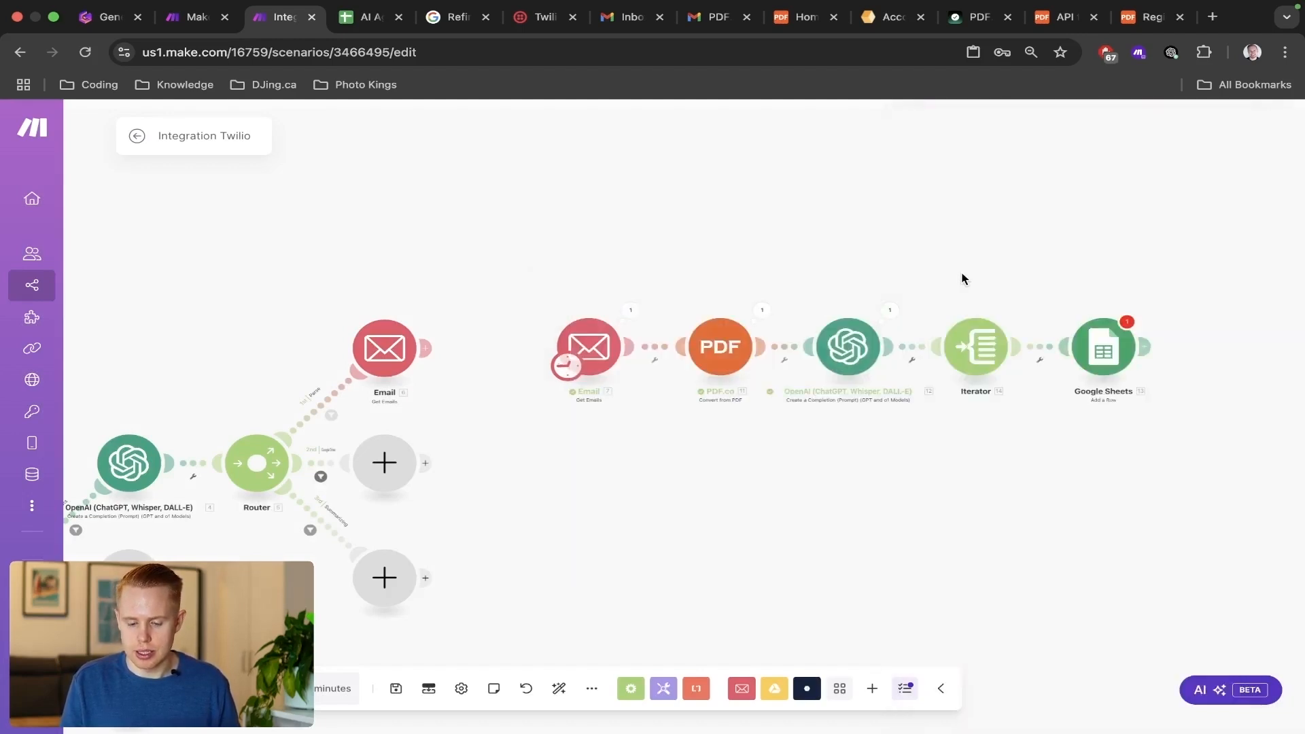
Compare the items array in the OpenAI output with rows 2 to 4 of the receipts spreadsheet, and close the results.
click(892, 310)
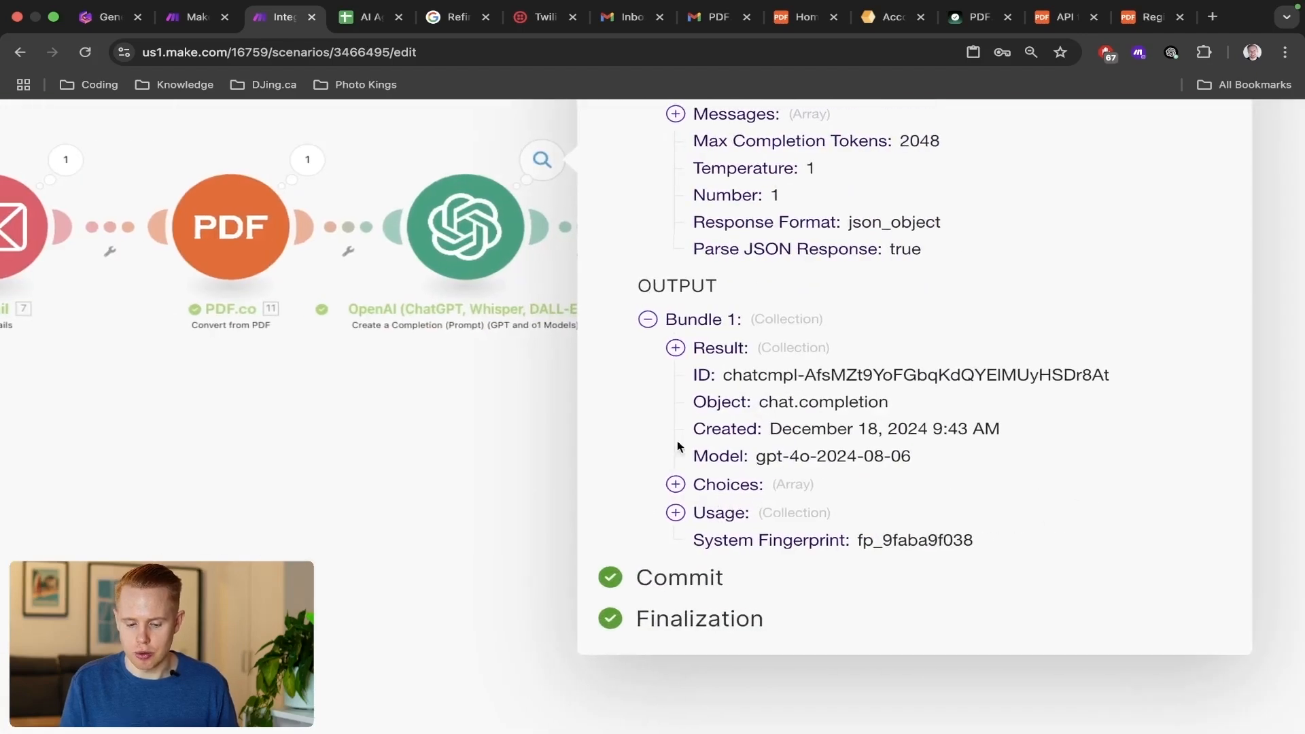
click(676, 348)
click(704, 378)
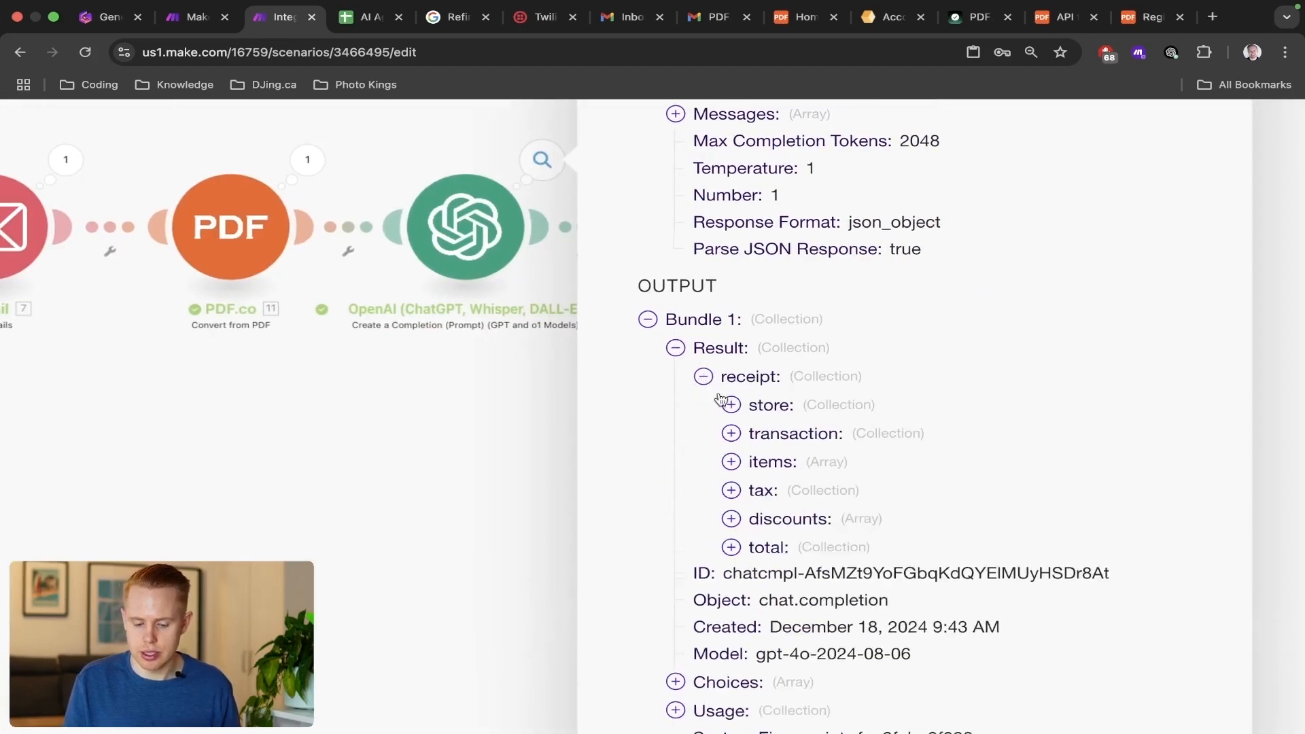
click(731, 463)
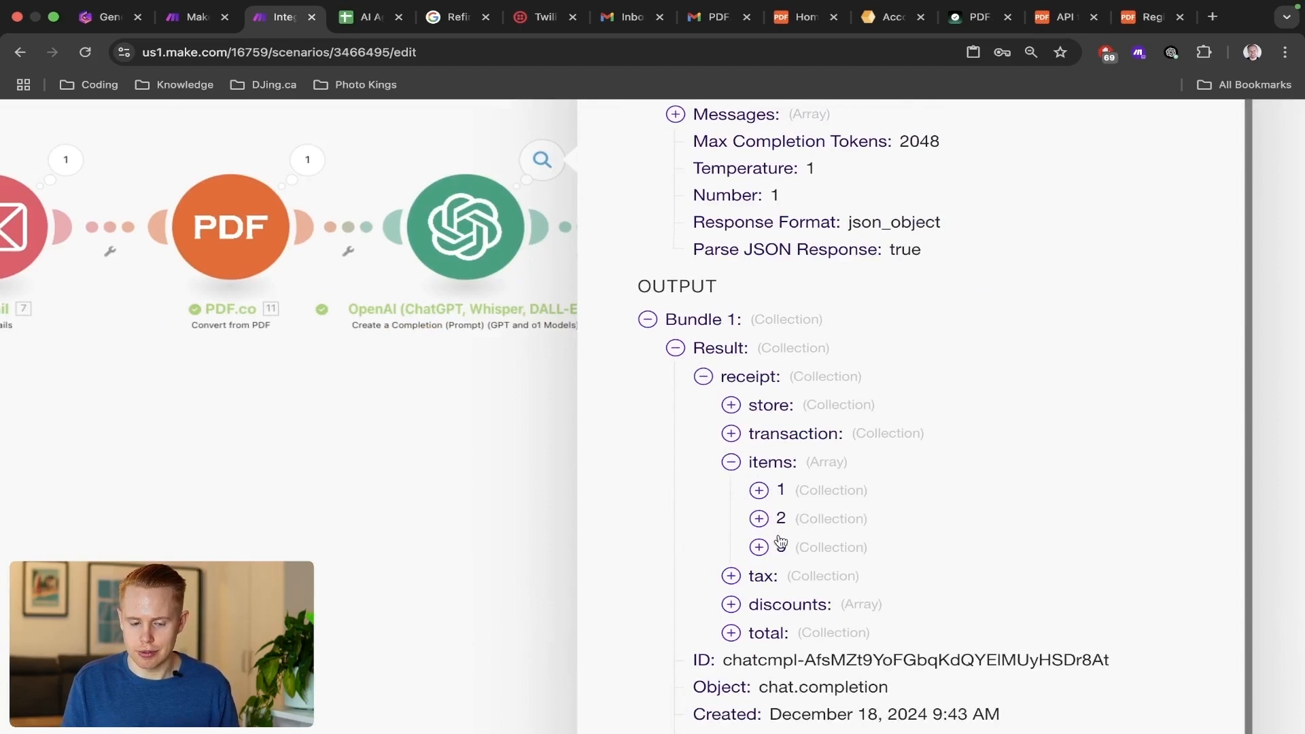
key(ctrl+Tab)
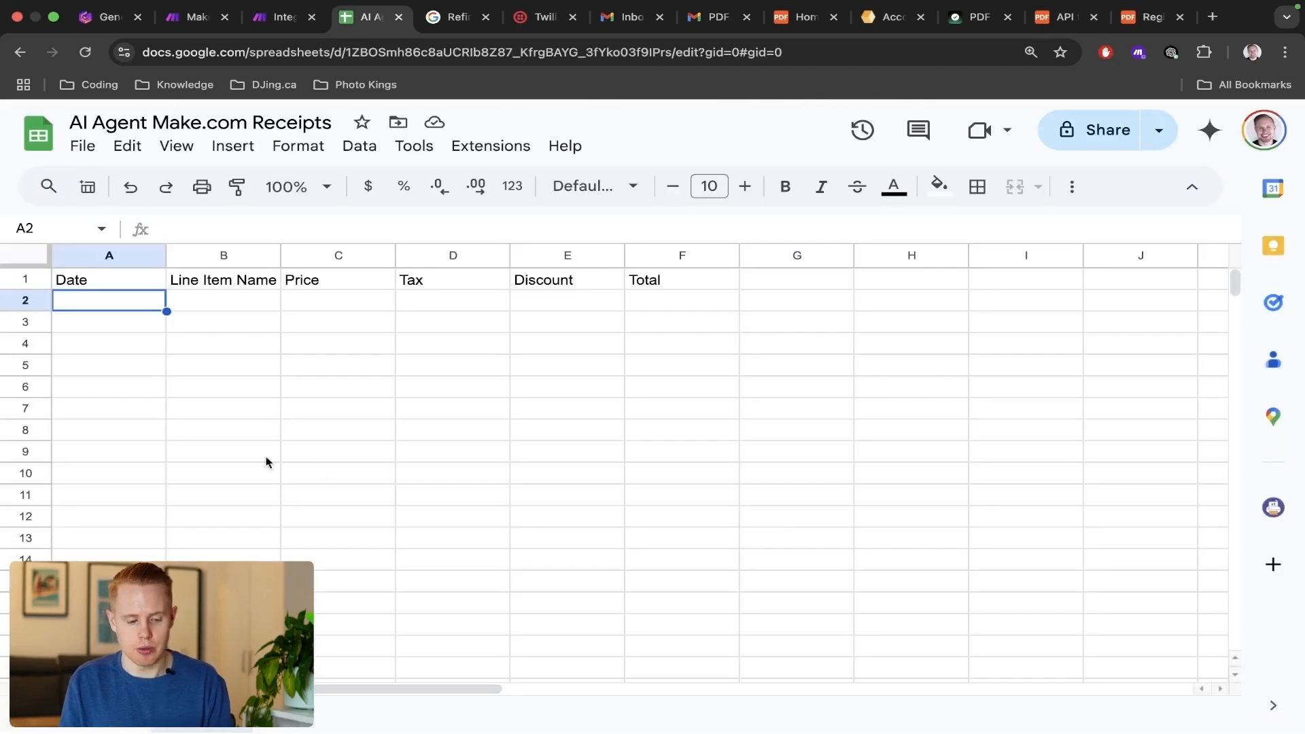
click(25, 301)
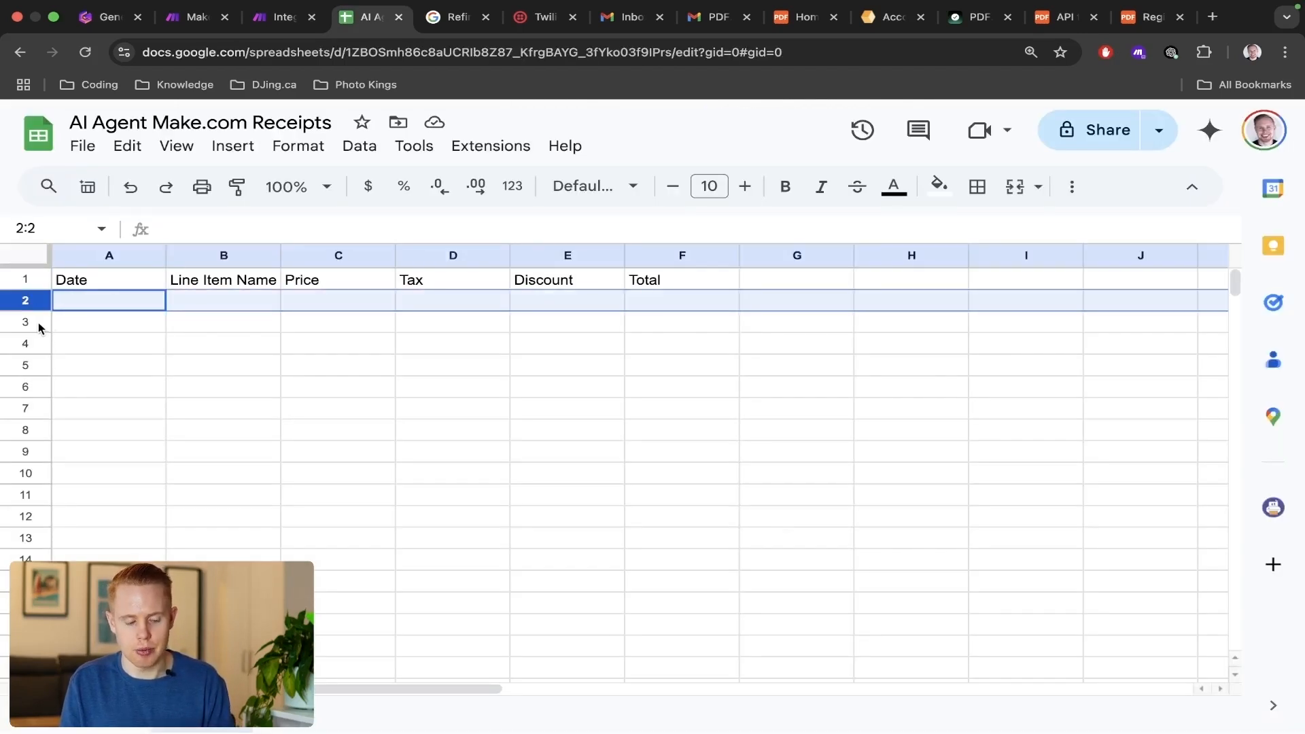
click(38, 322)
click(36, 342)
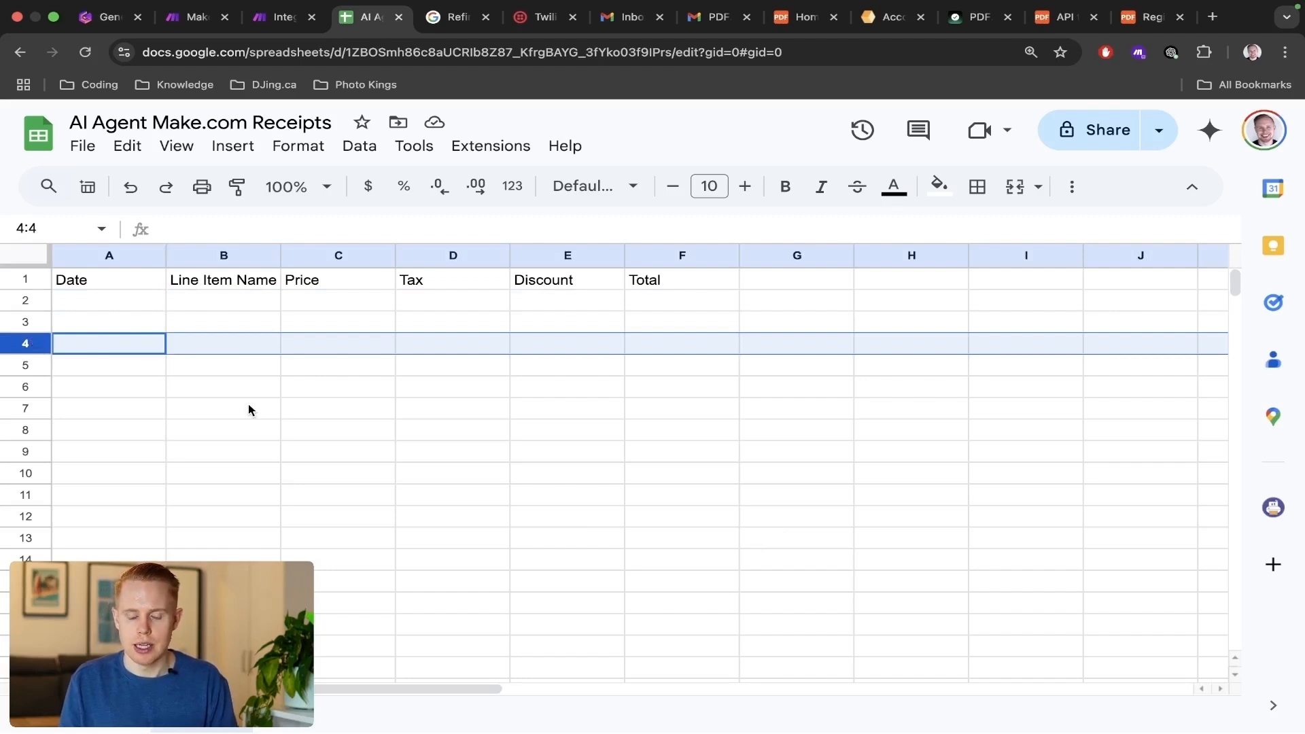
key(ctrl+shift+Tab)
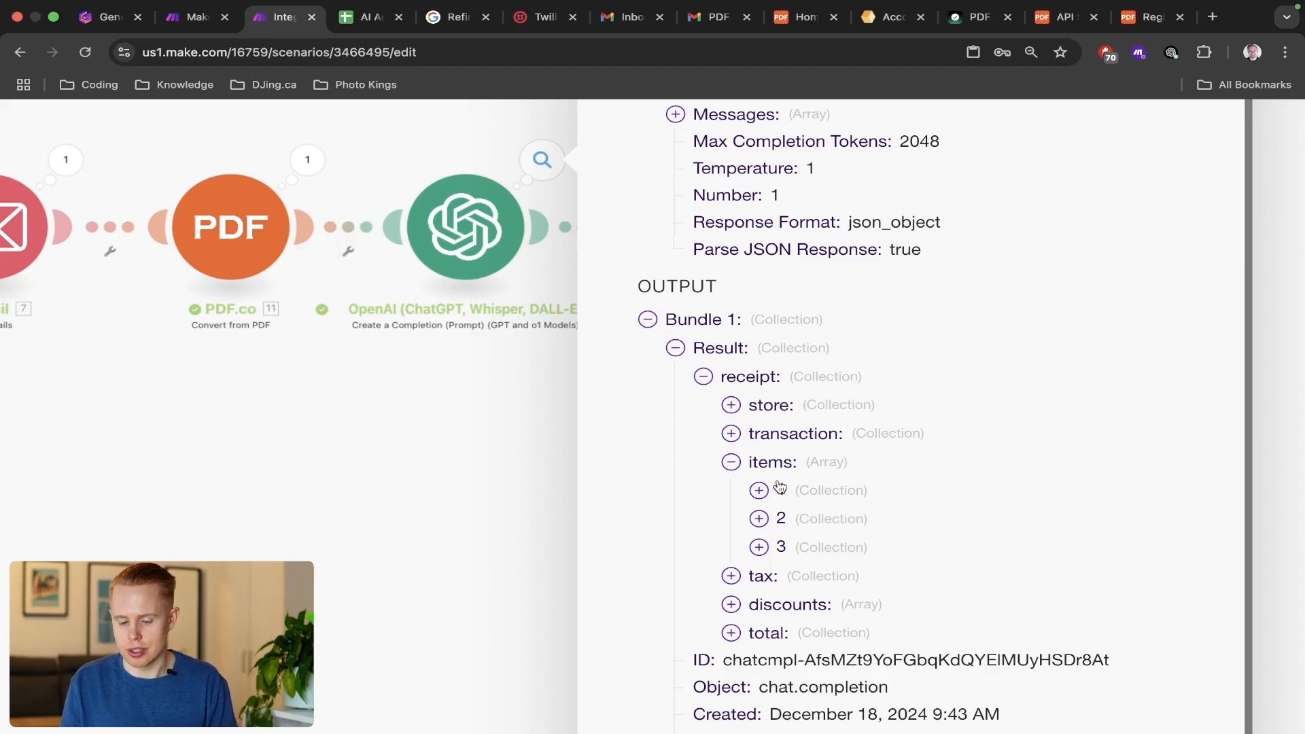
click(516, 485)
Set the Iterator's array to items[] from the receipt in the OpenAI result and save the module.
click(700, 257)
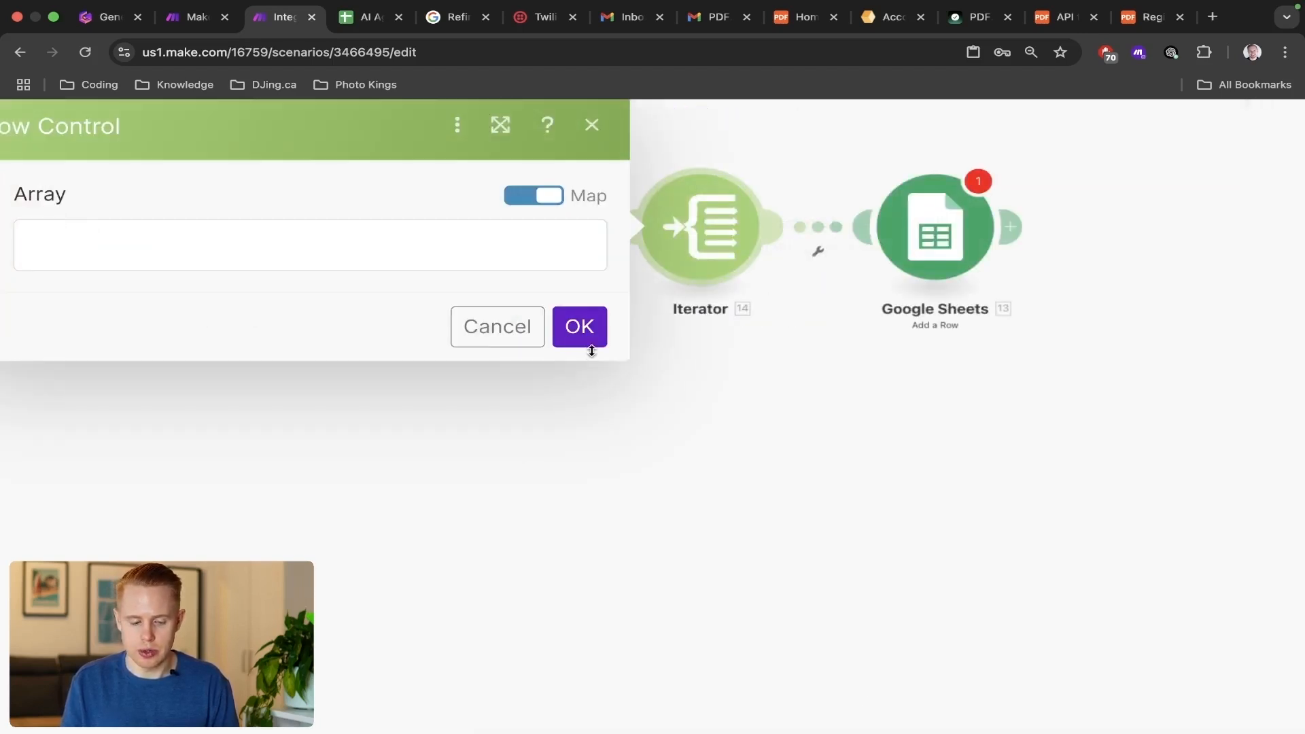
click(374, 260)
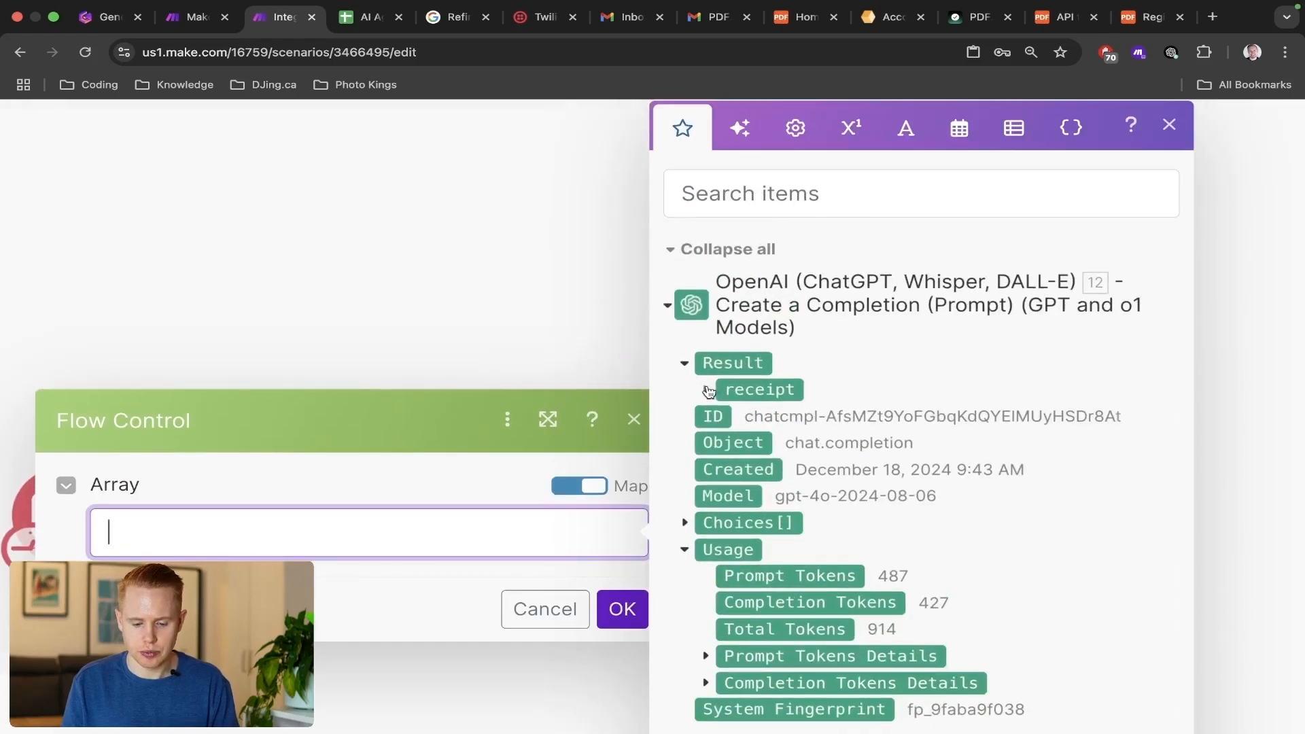
click(706, 389)
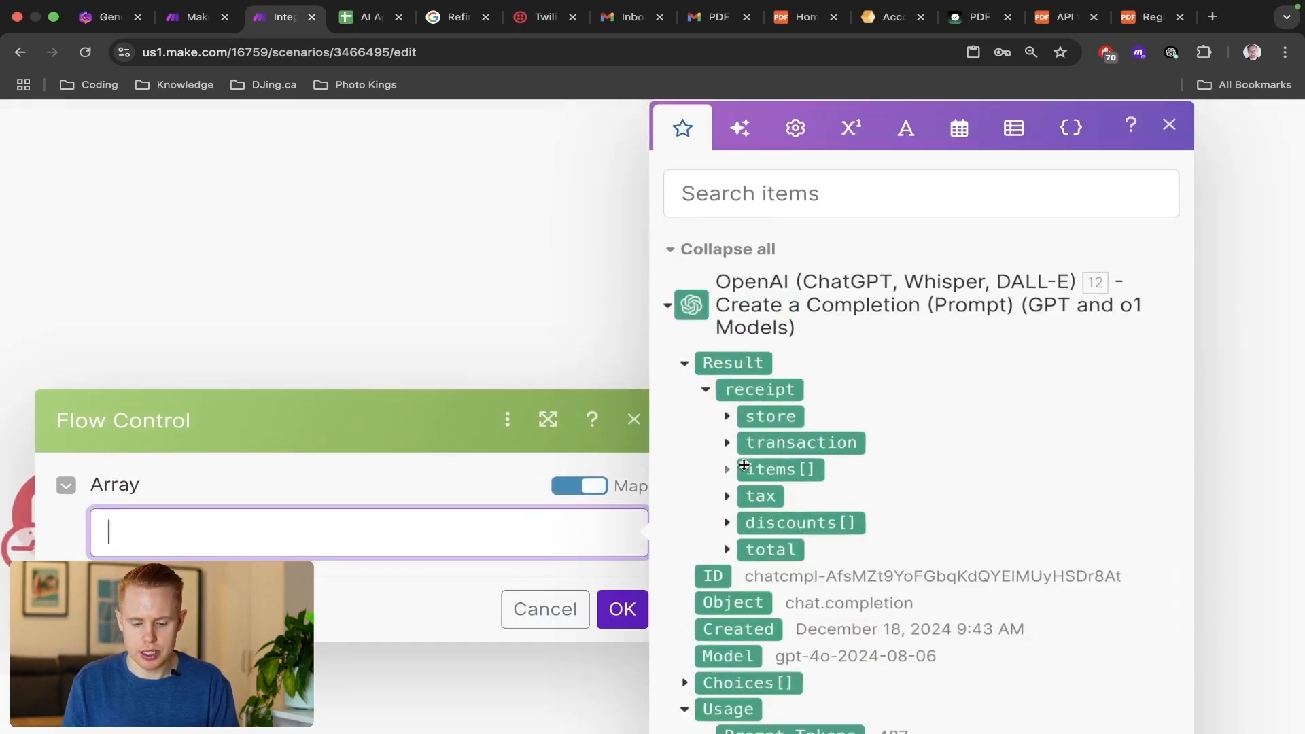
click(757, 470)
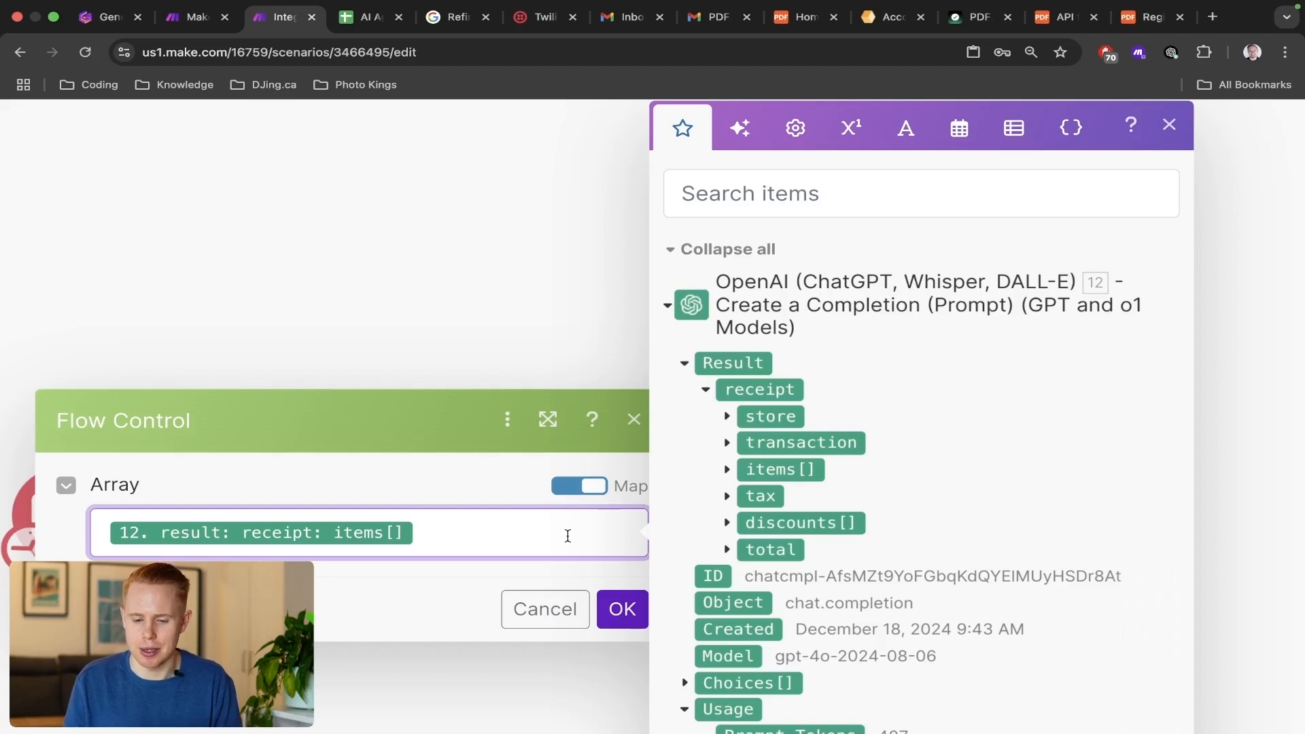
click(623, 609)
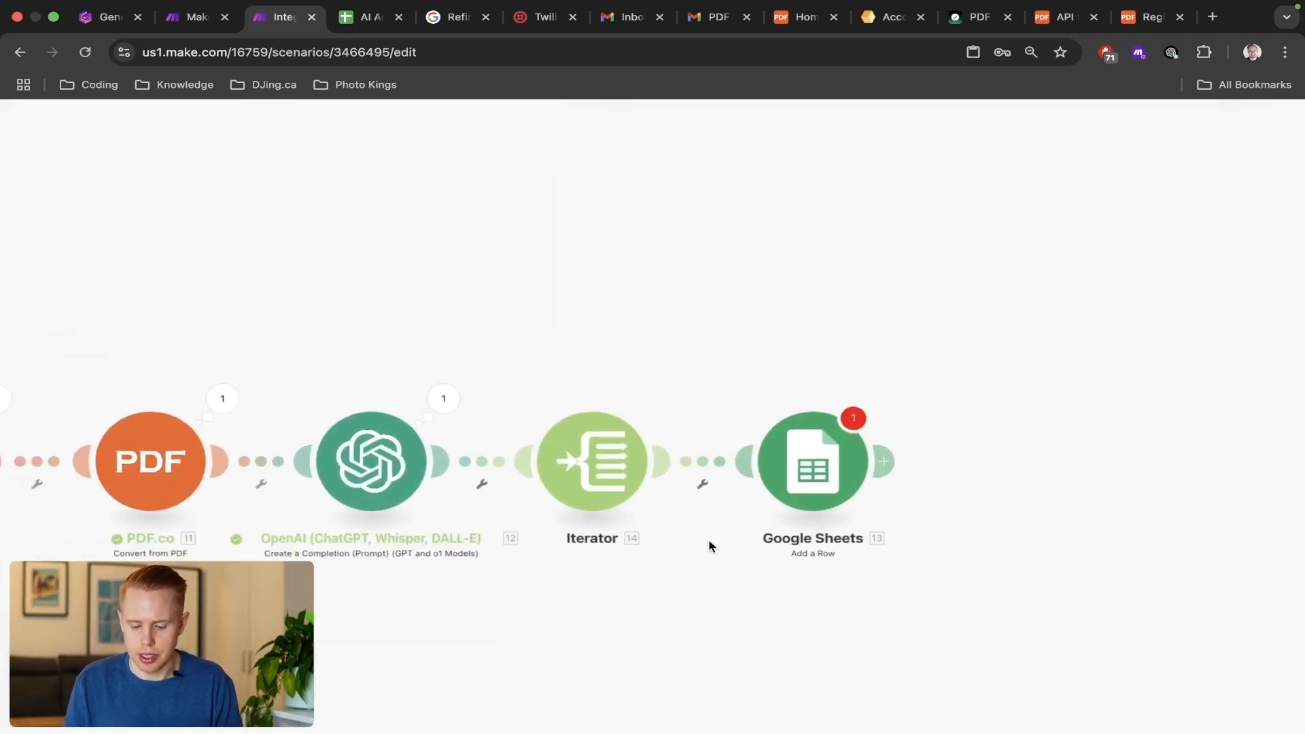
click(776, 450)
click(822, 336)
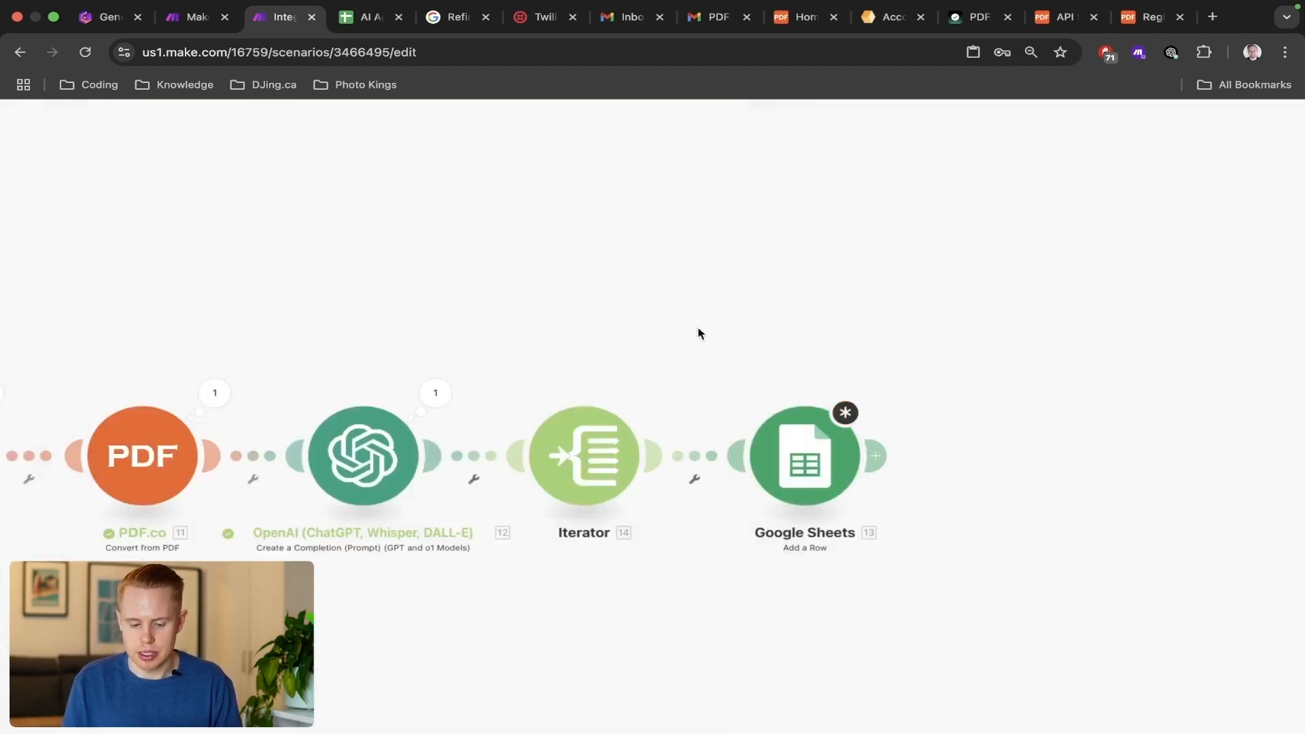
drag(264, 348, 435, 515)
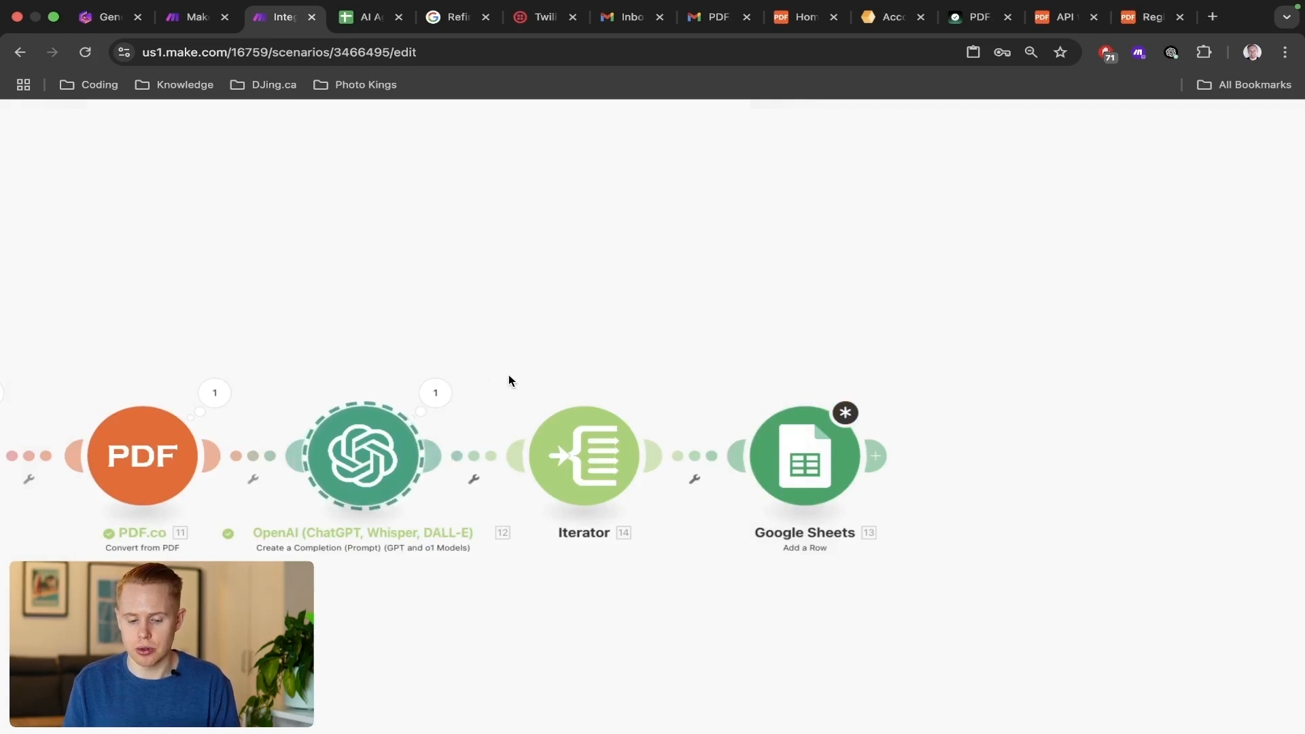
drag(509, 375, 668, 527)
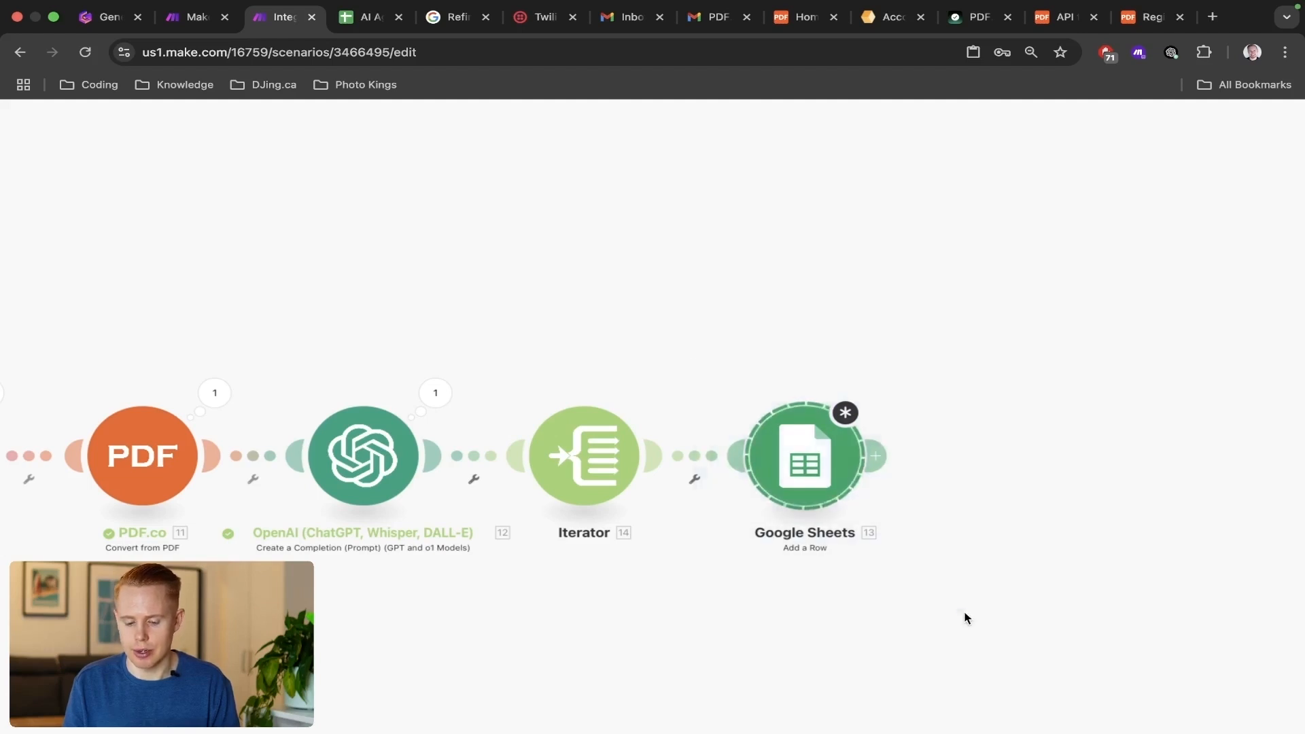
In the Google Sheets module, select the Google connection of the owner's Gmail account and set the search method to Select from all.
click(793, 472)
scroll(422, 435, down, 3)
scroll(424, 435, down, 5)
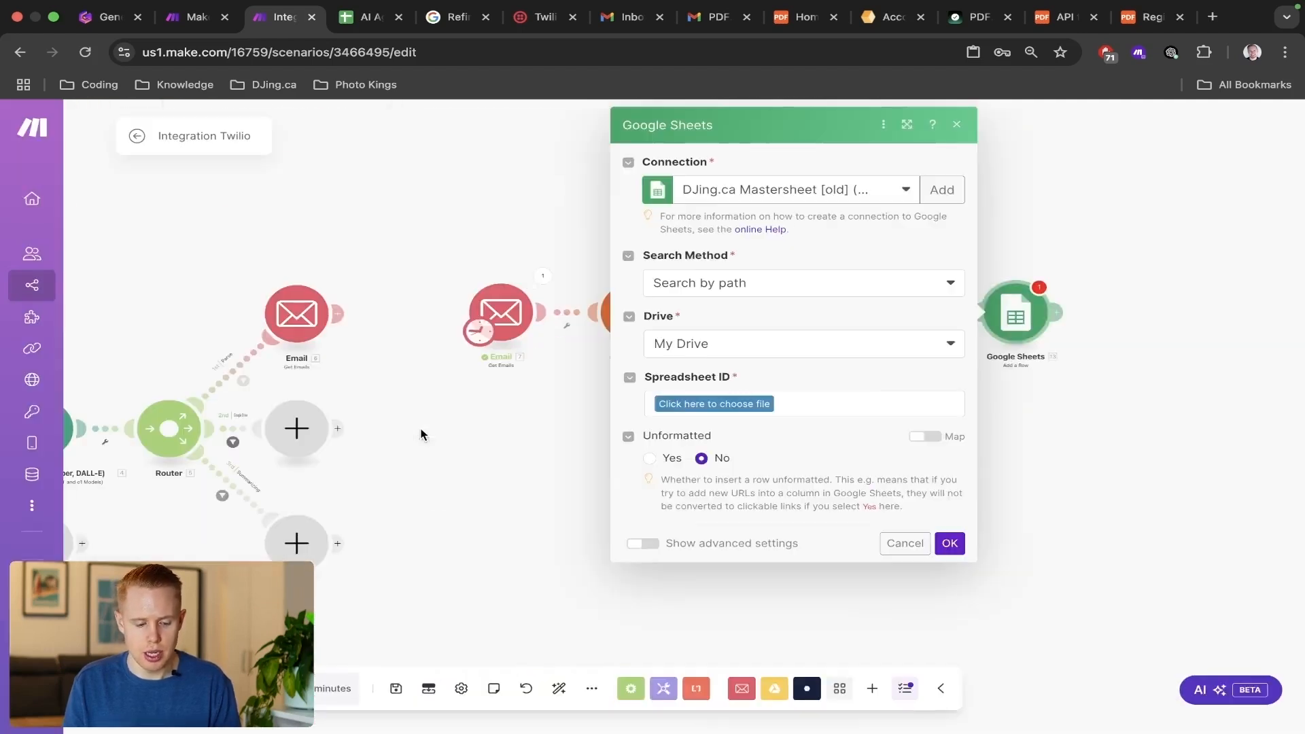
click(810, 201)
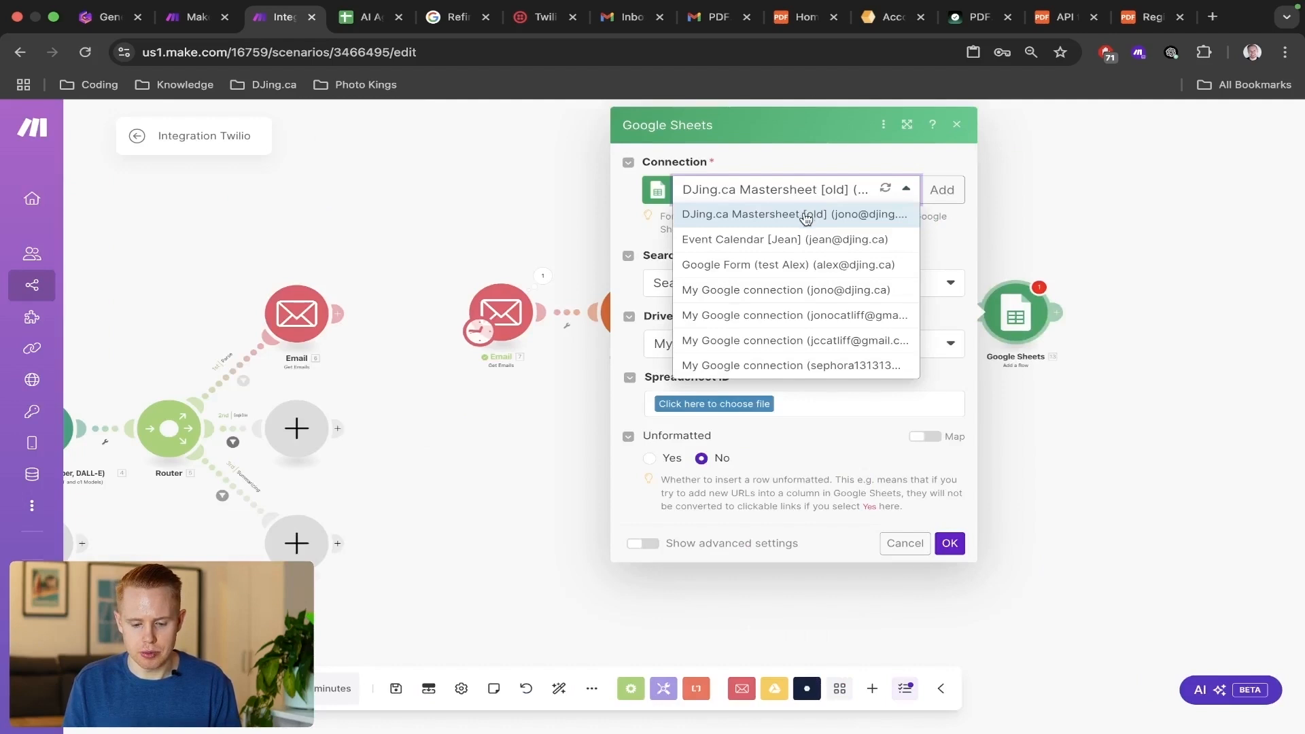
click(802, 313)
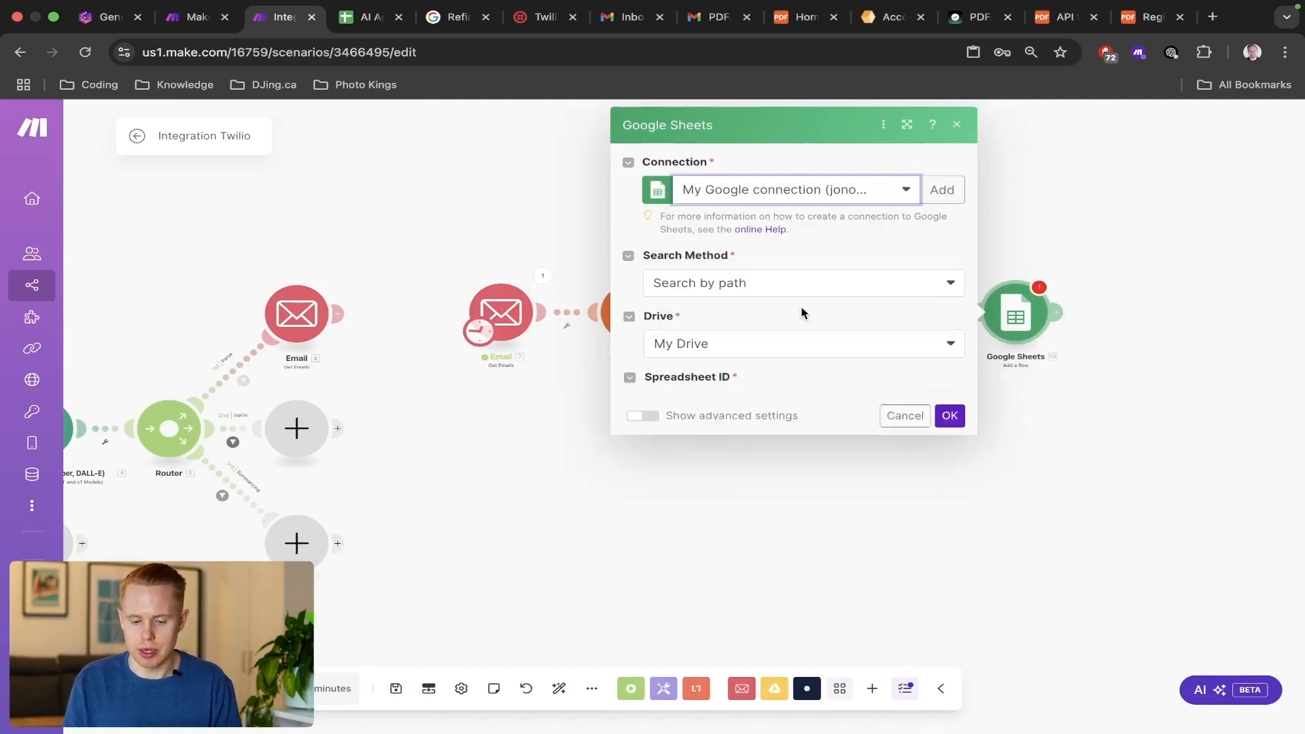
click(769, 297)
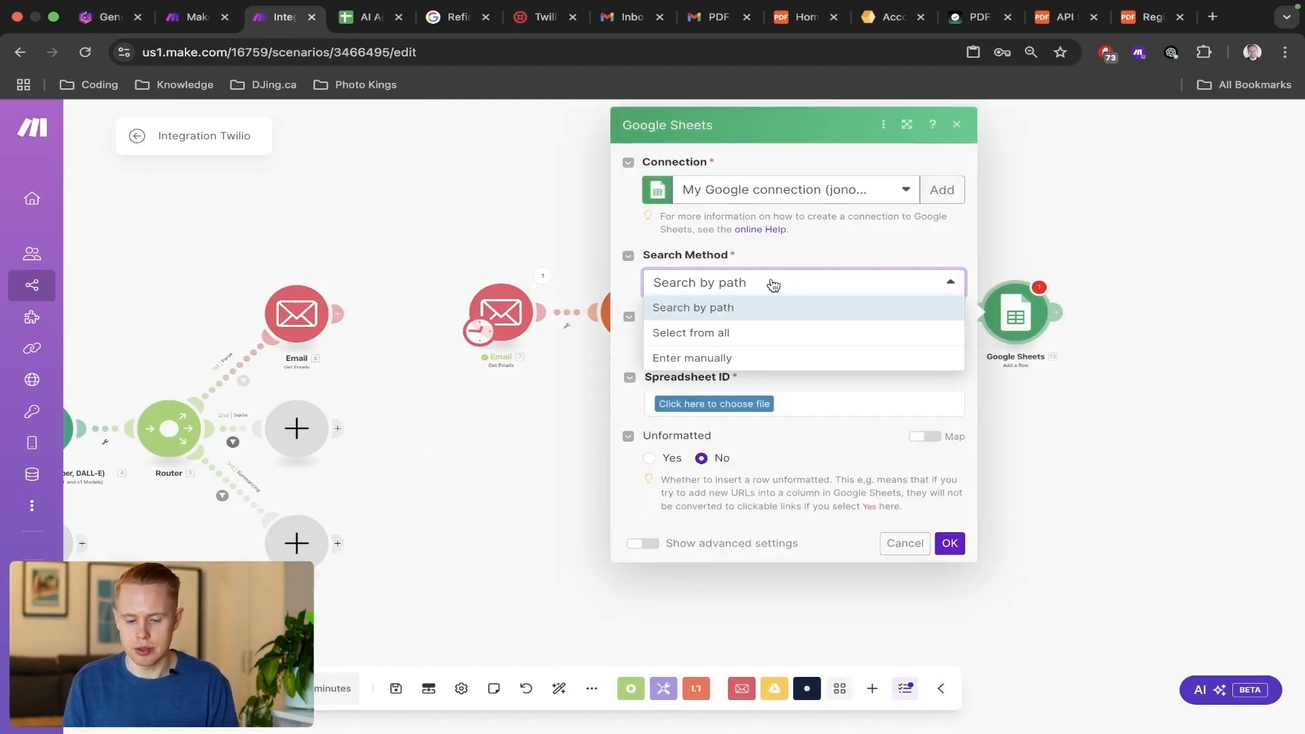
click(758, 332)
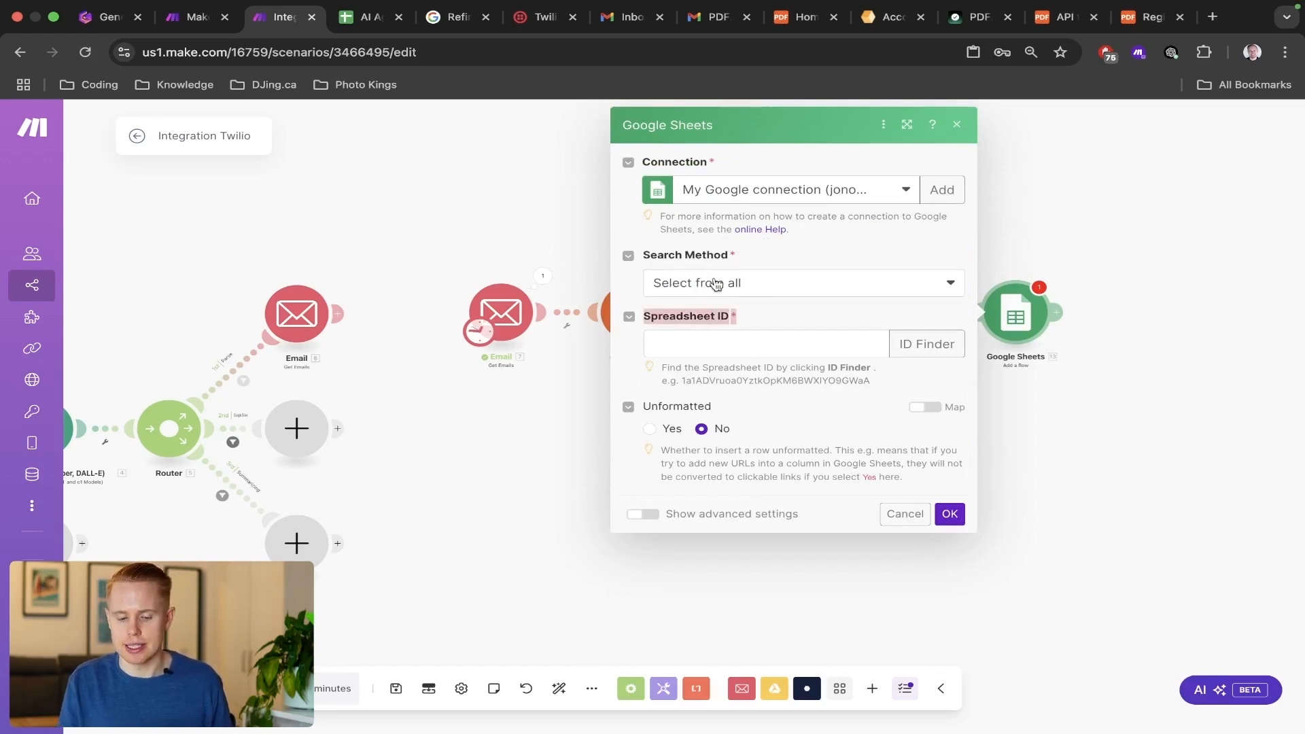
Copy the spreadsheet ID from the URL of the AI Agent Make.com Receipts sheet into the Google Sheets module's Spreadsheet ID.
key(ctrl+Tab)
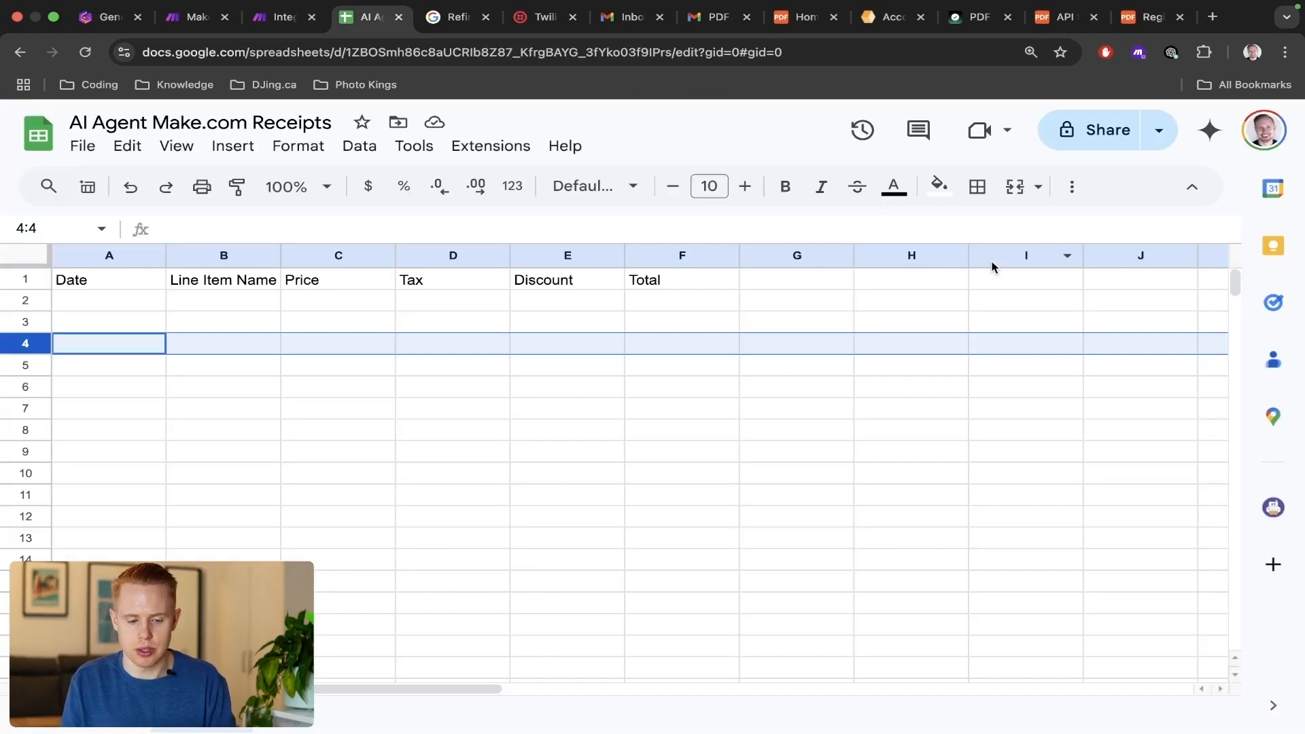
double_click(540, 54)
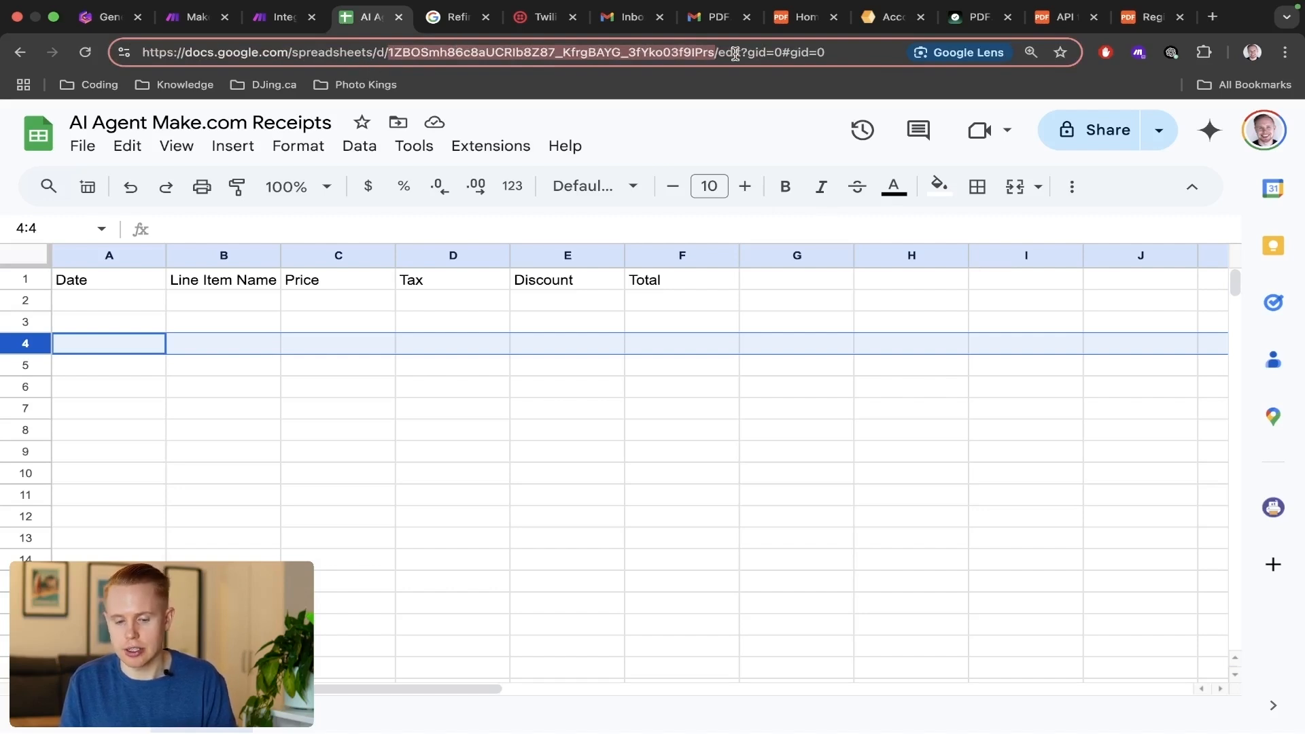
key(ctrl+shift+Tab)
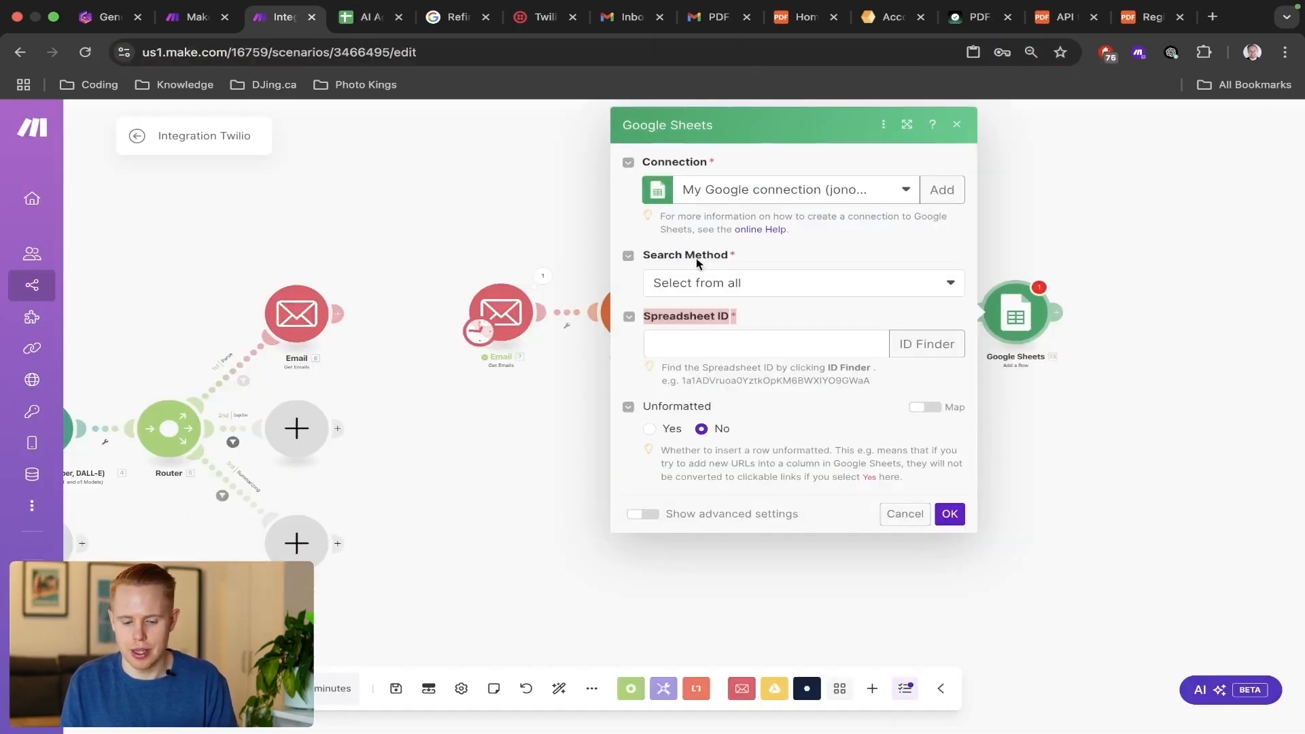
click(694, 336)
click(766, 400)
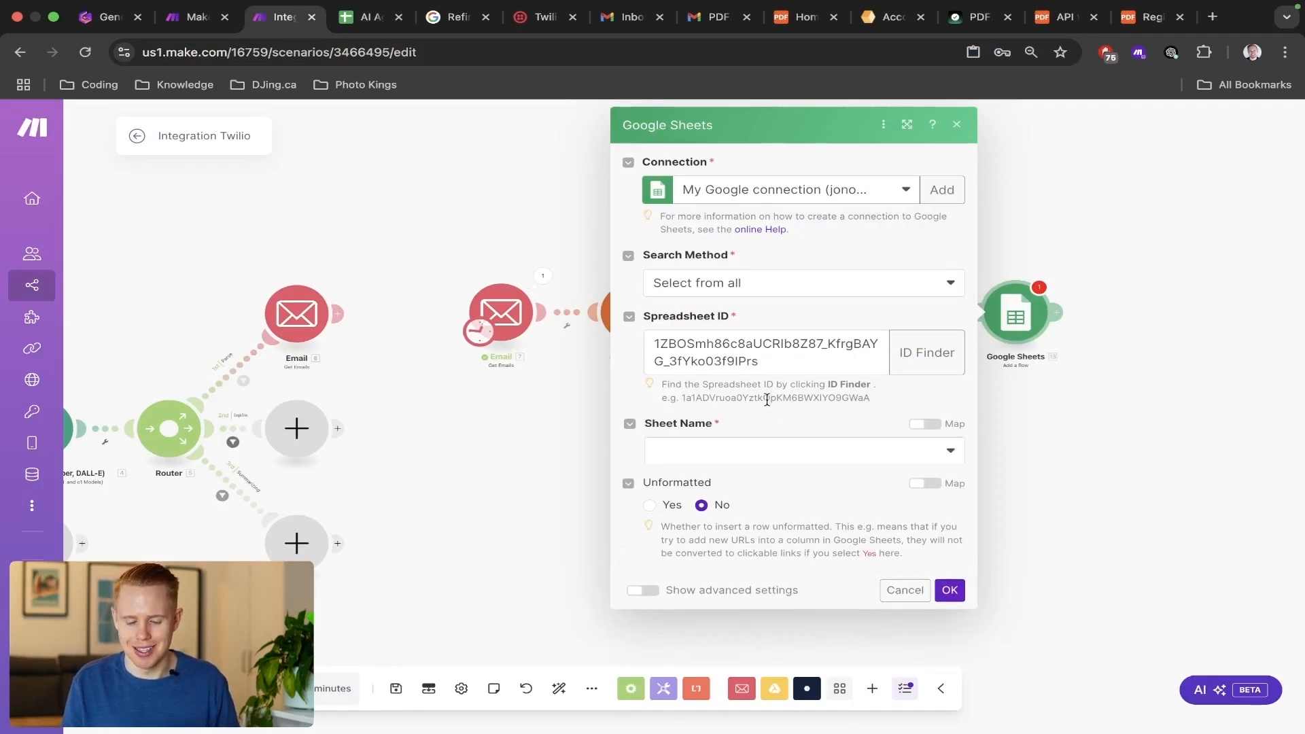
Set the module's sheet name to Sheet1 and check it against the sheet tab in the receipts spreadsheet.
click(737, 451)
click(729, 481)
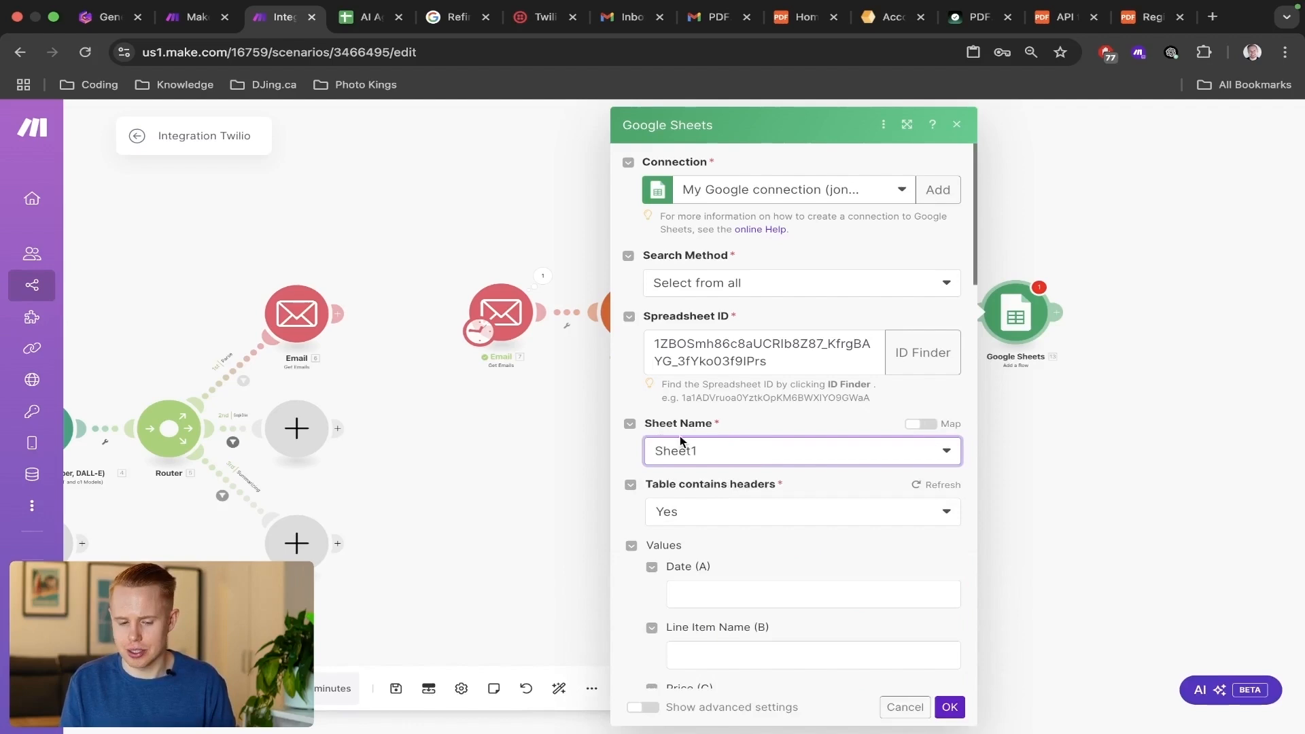
key(ctrl+Tab)
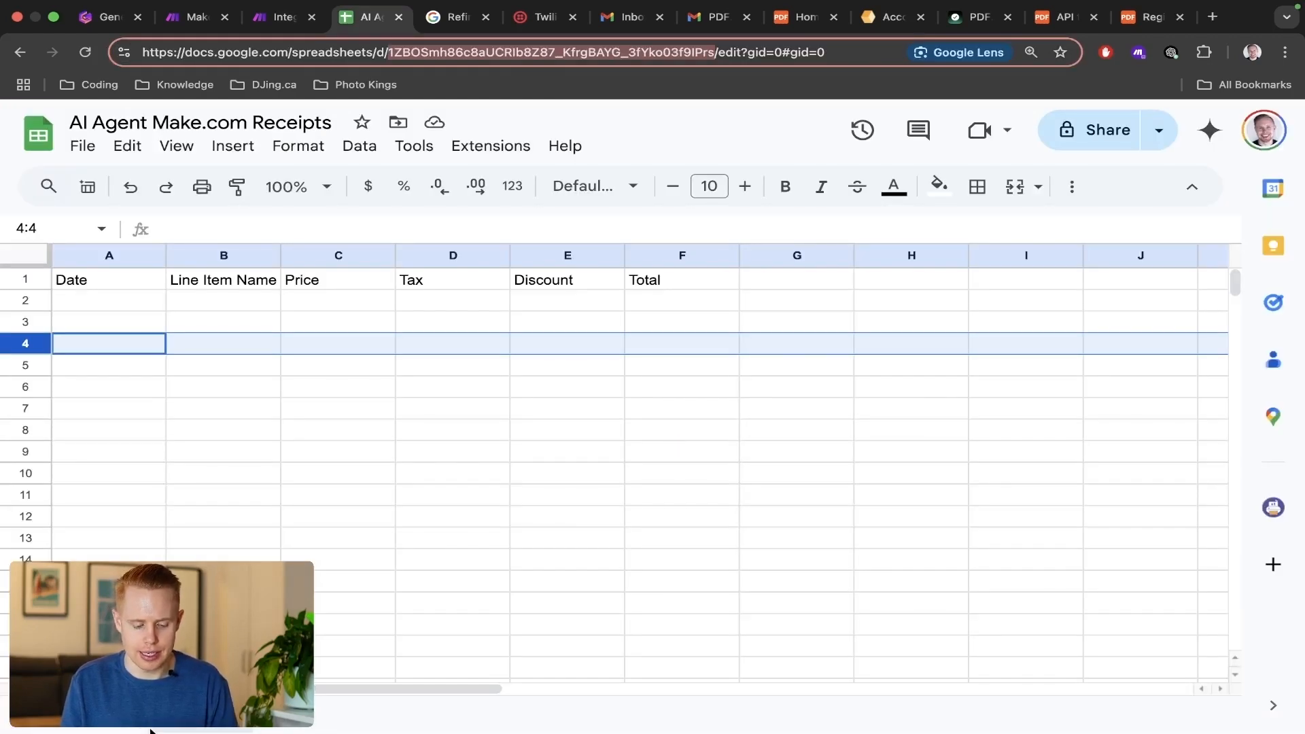
scroll(151, 731, up, 5)
scroll(151, 732, left, 4)
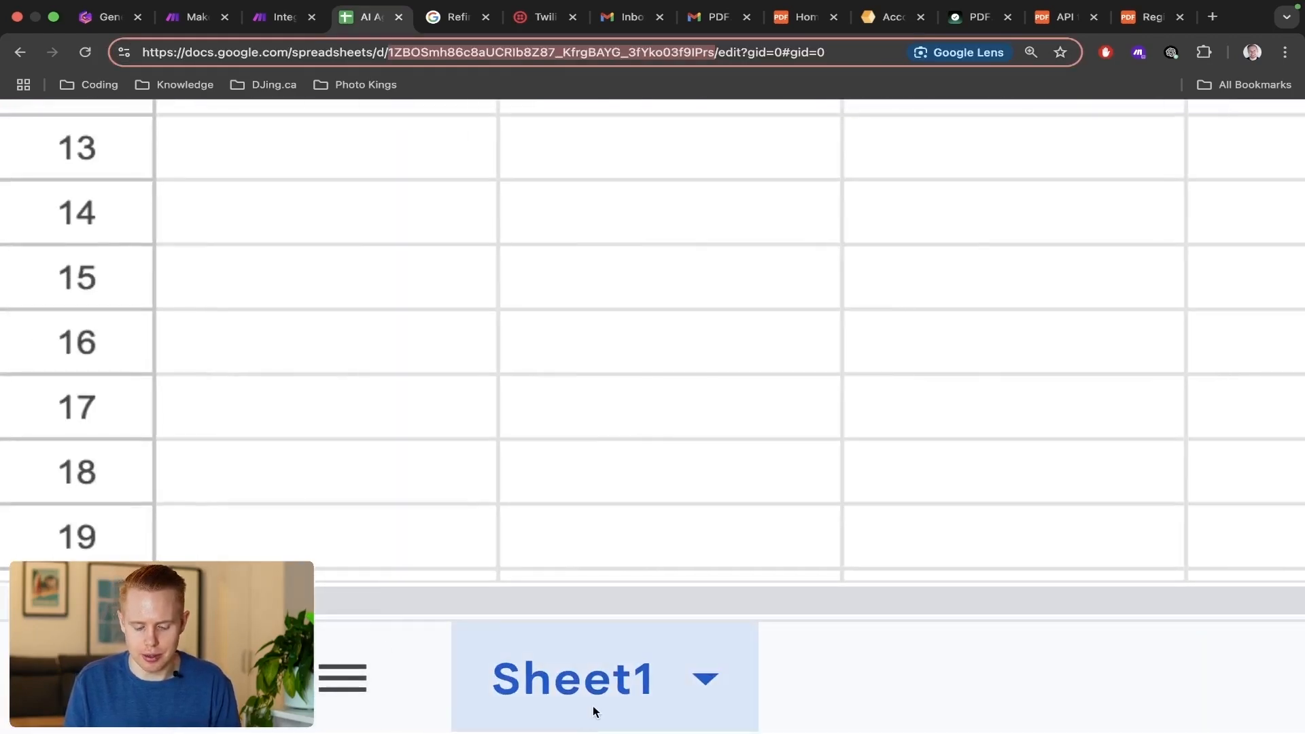
scroll(589, 711, down, 5)
key(ctrl+shift+Tab)
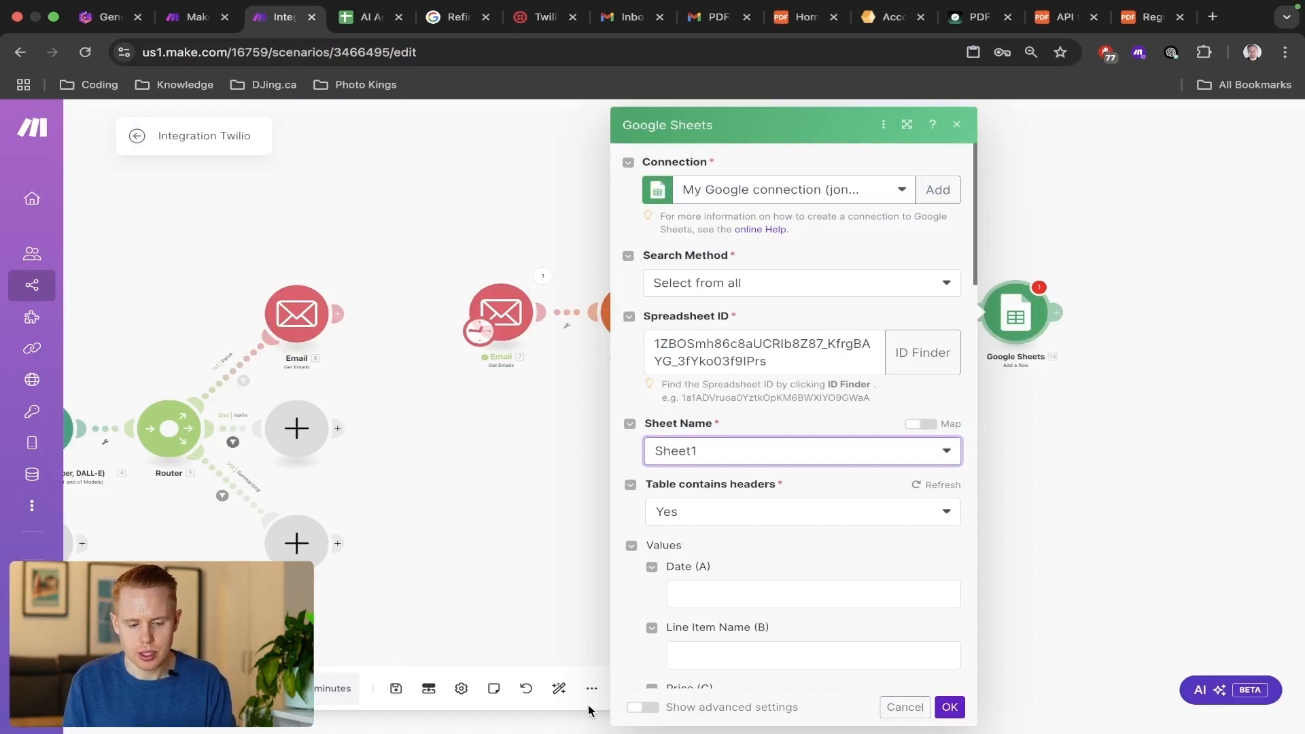
Open the Date (A) value of the Google Sheets row for mapping.
scroll(631, 649, down, 2)
click(743, 451)
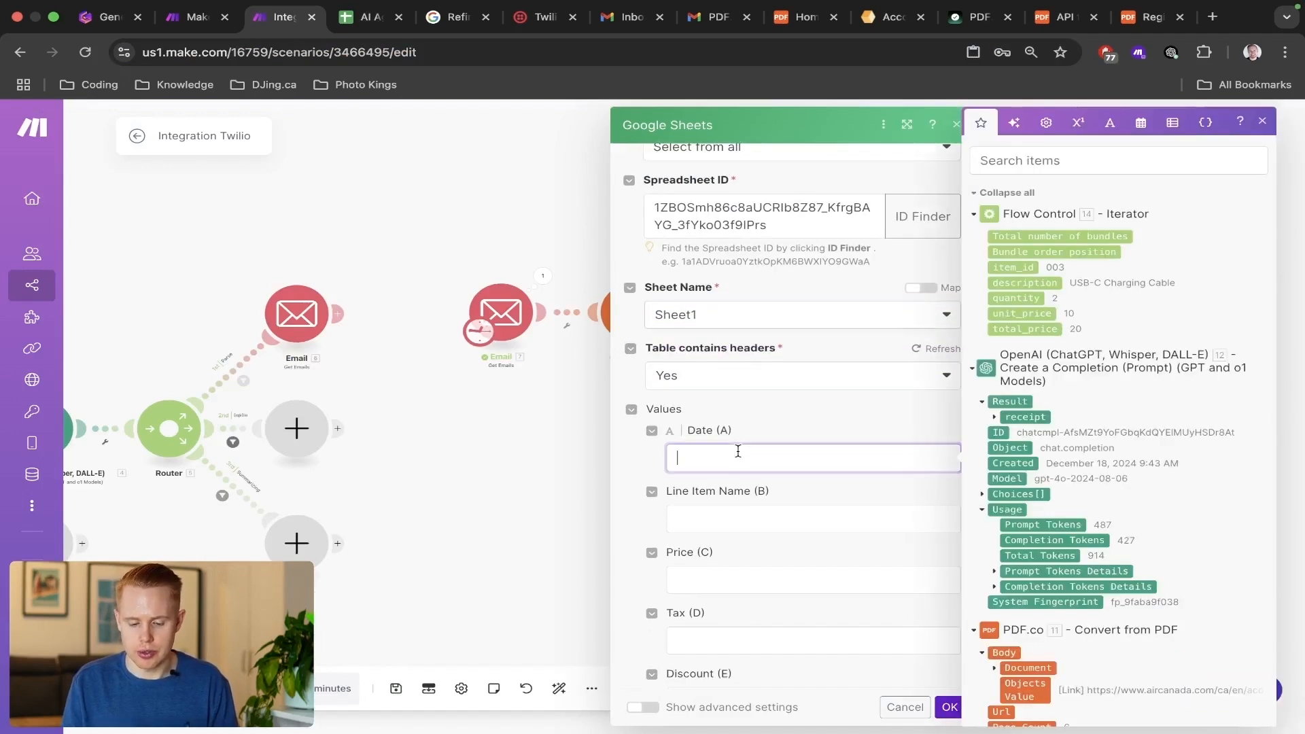
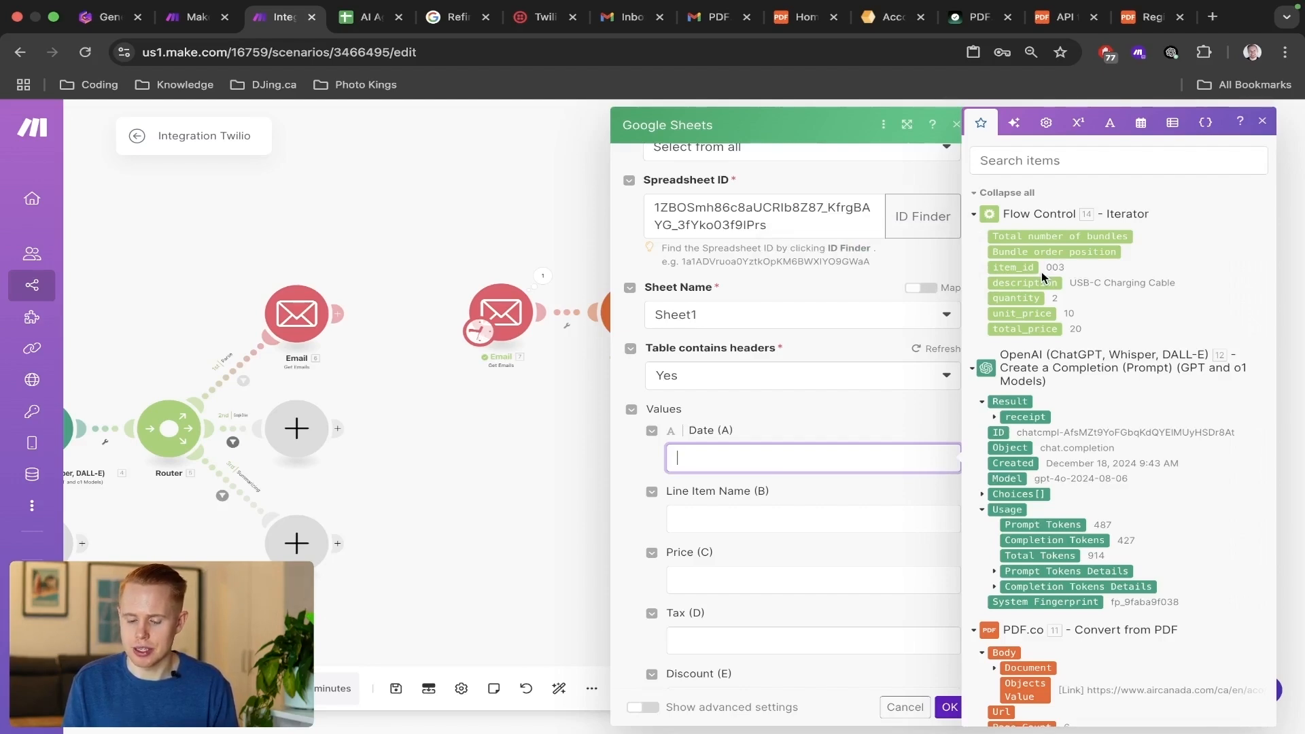
Find the receipt's transaction date among the OpenAI results and map it to the Google Sheets row's Date (A) value.
click(994, 418)
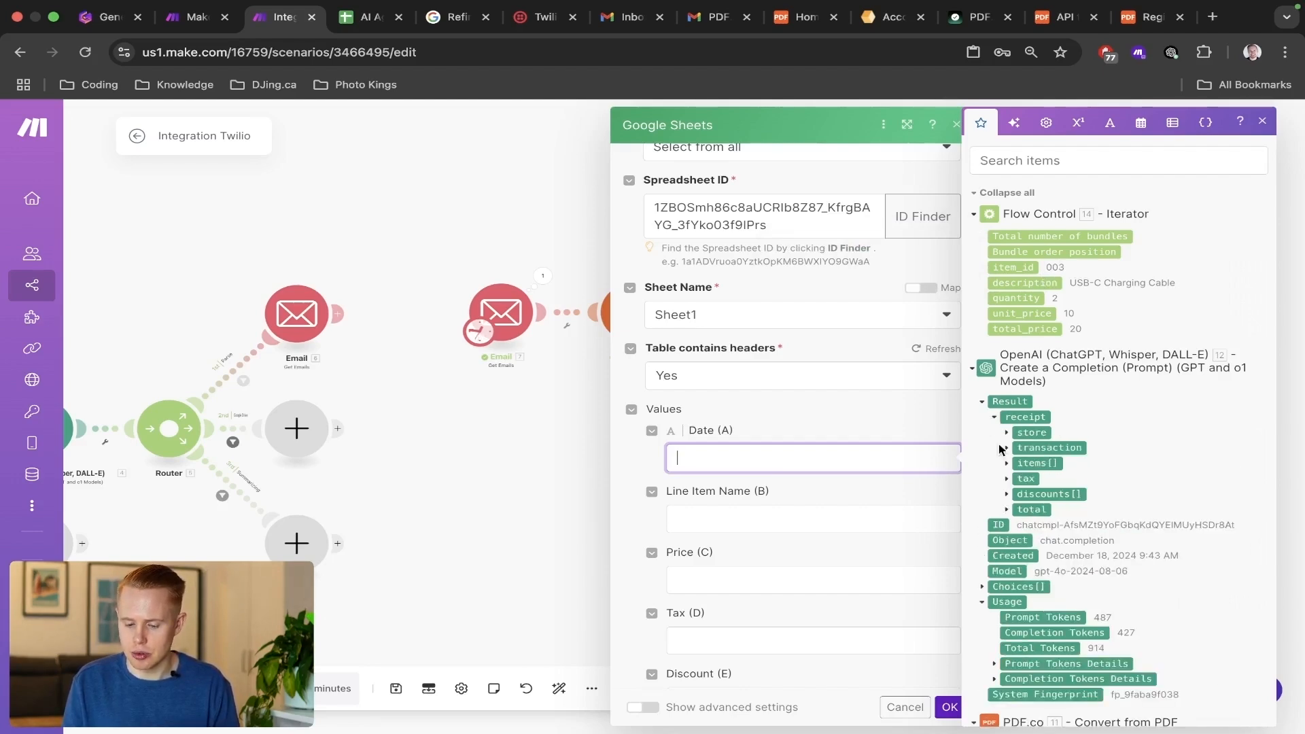
click(1056, 171)
text(date)
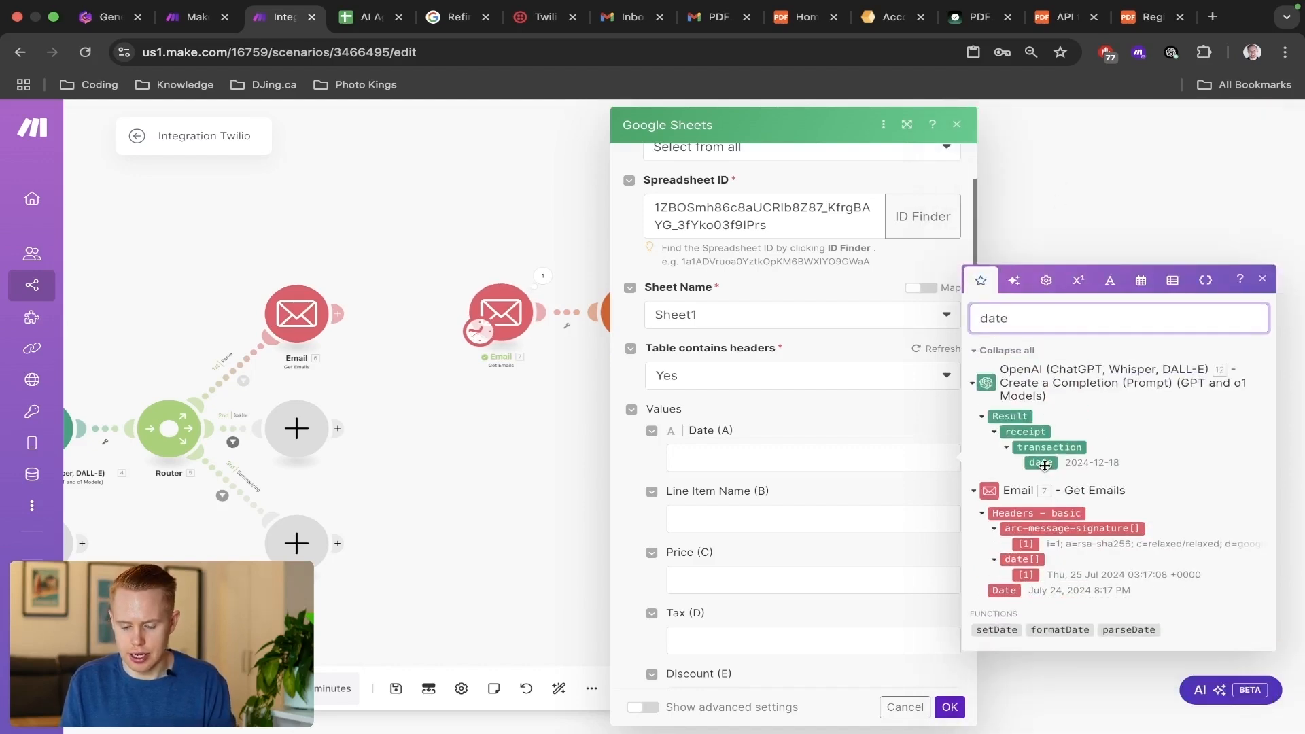
click(1044, 464)
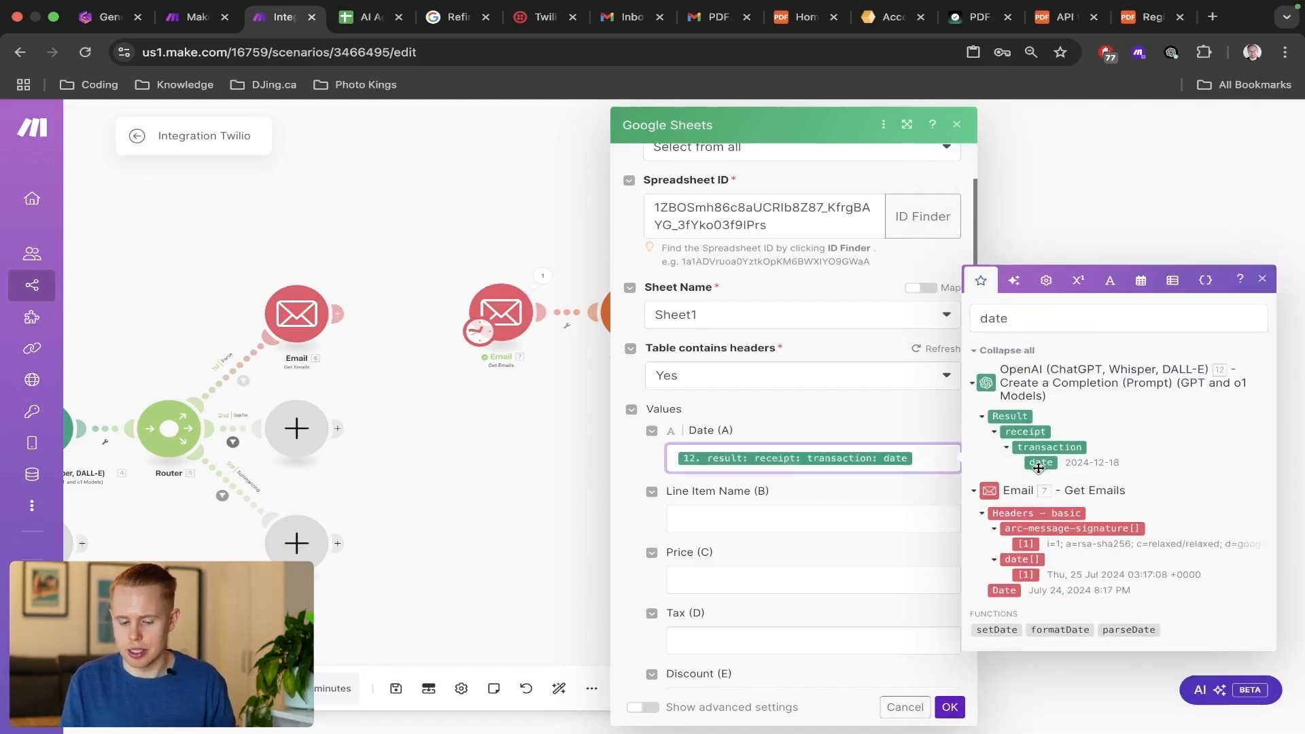
Clear the date search and map the Iterator's description to Line Item Name (B).
click(789, 514)
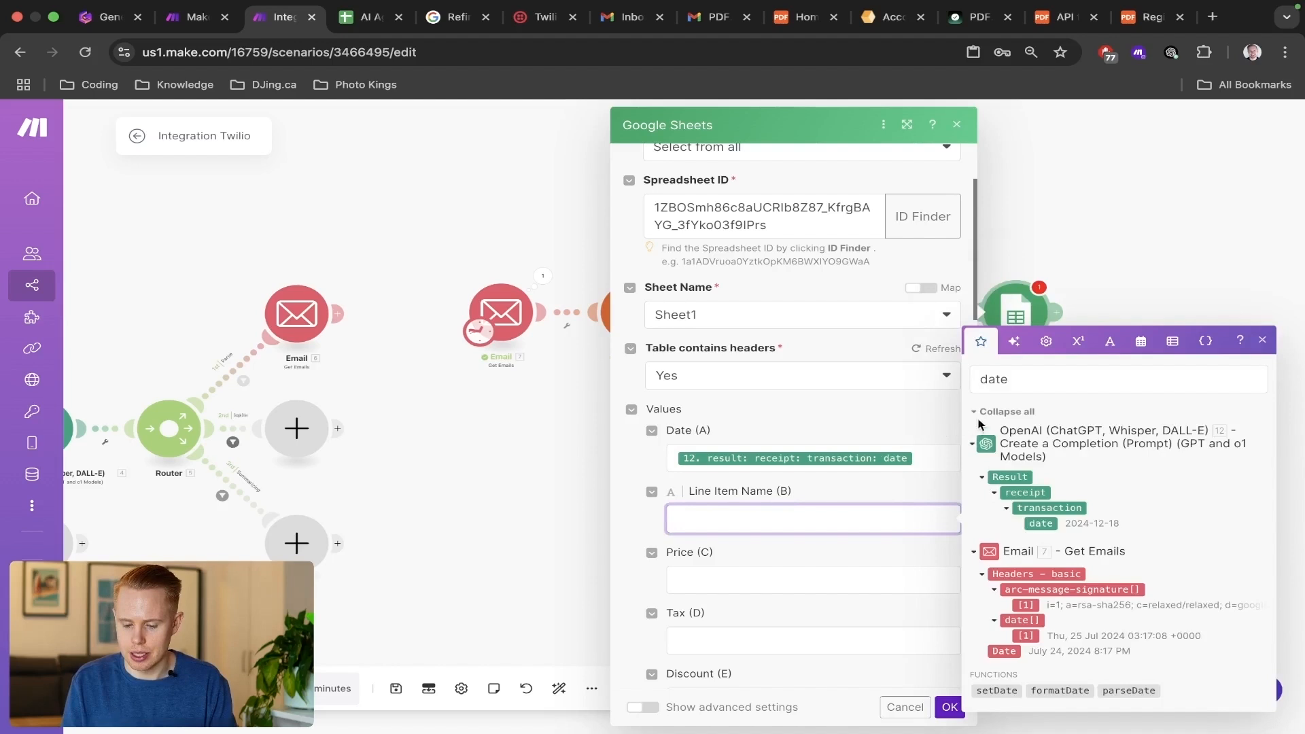
double_click(1011, 382)
key(BackSpace)
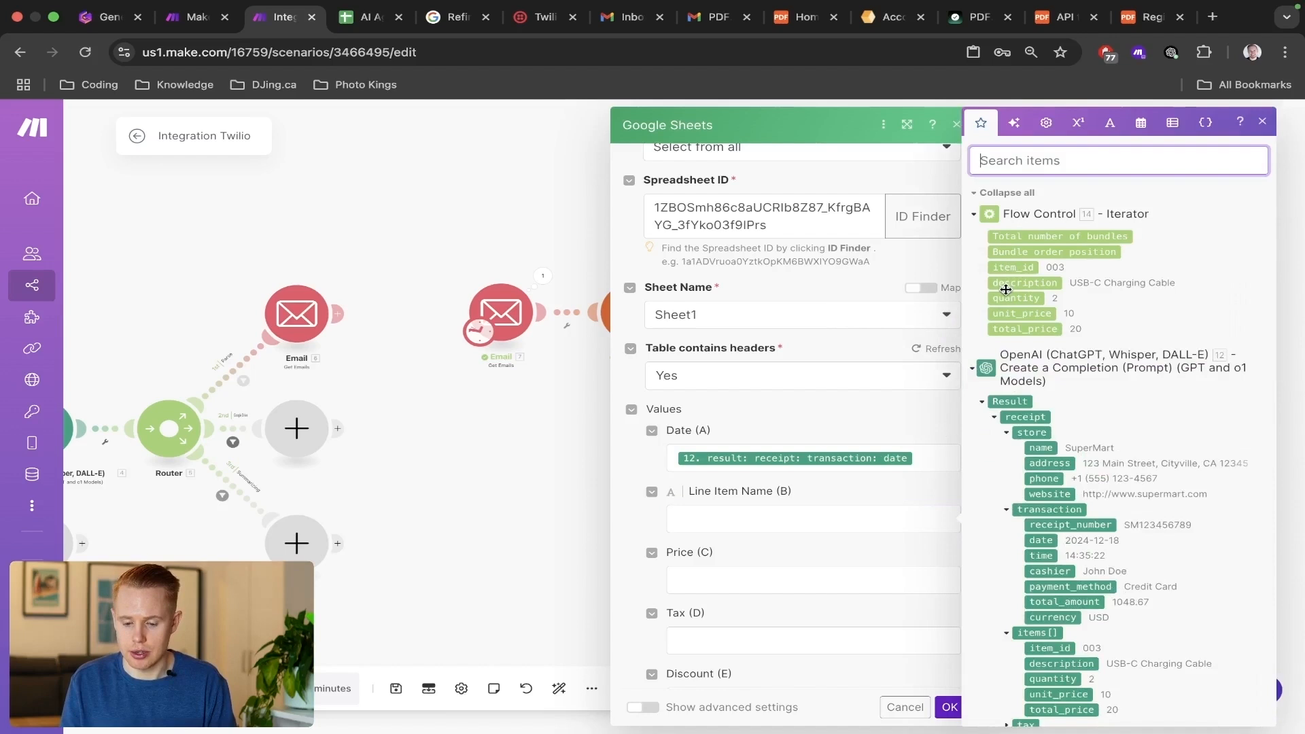
click(749, 518)
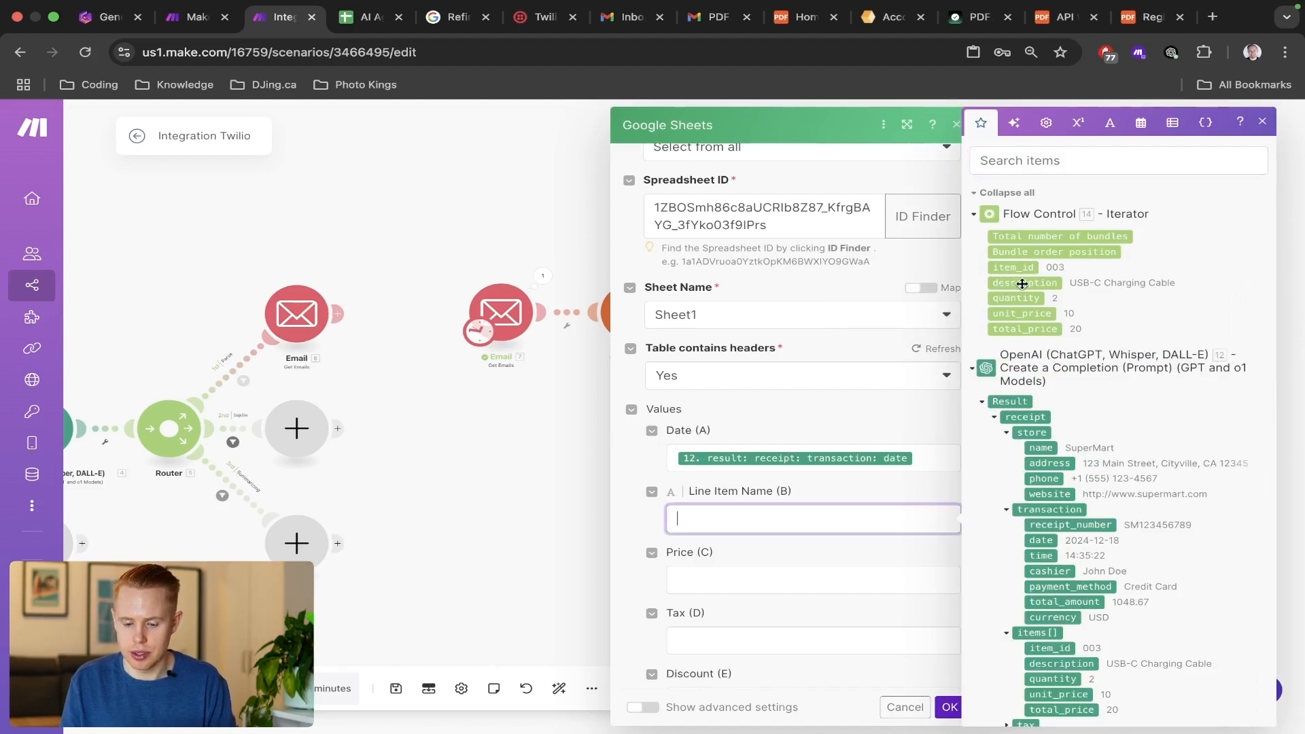
drag(1021, 284, 754, 519)
Map the Iterator's total_price to Price (C).
scroll(762, 525, down, 2)
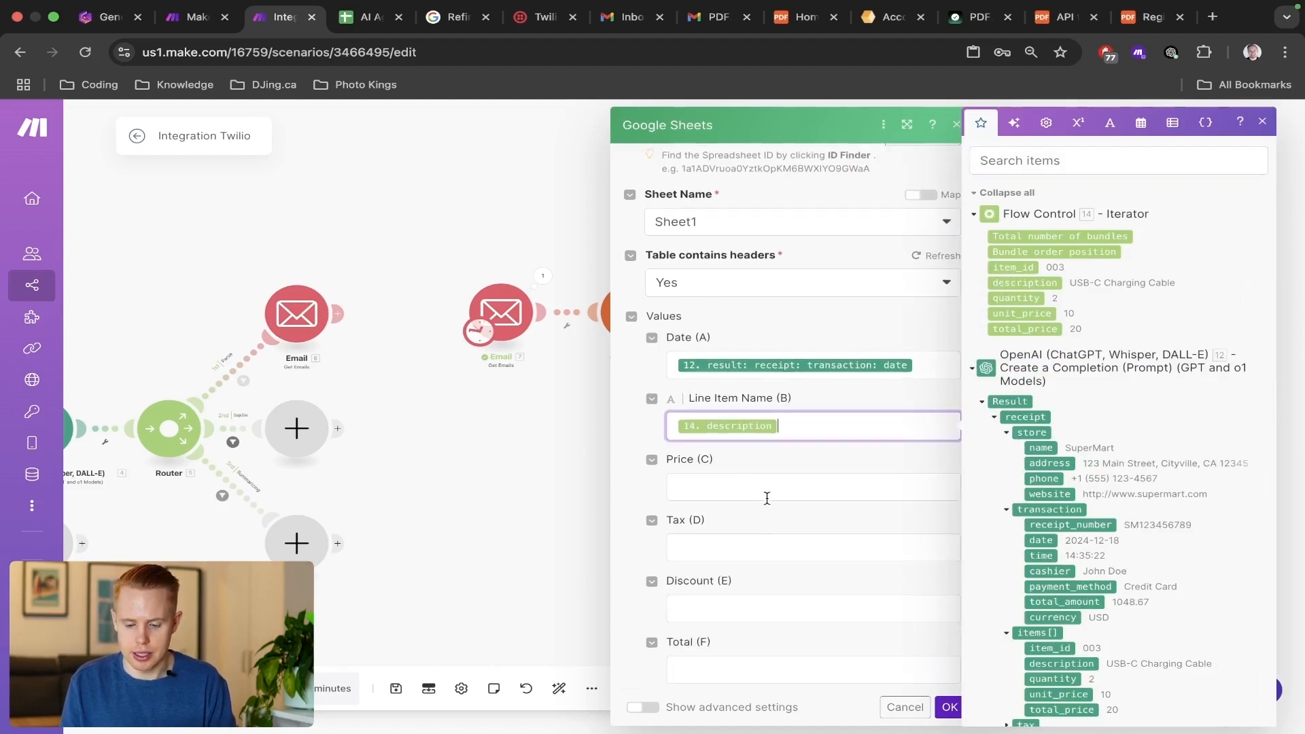
click(768, 493)
click(1025, 329)
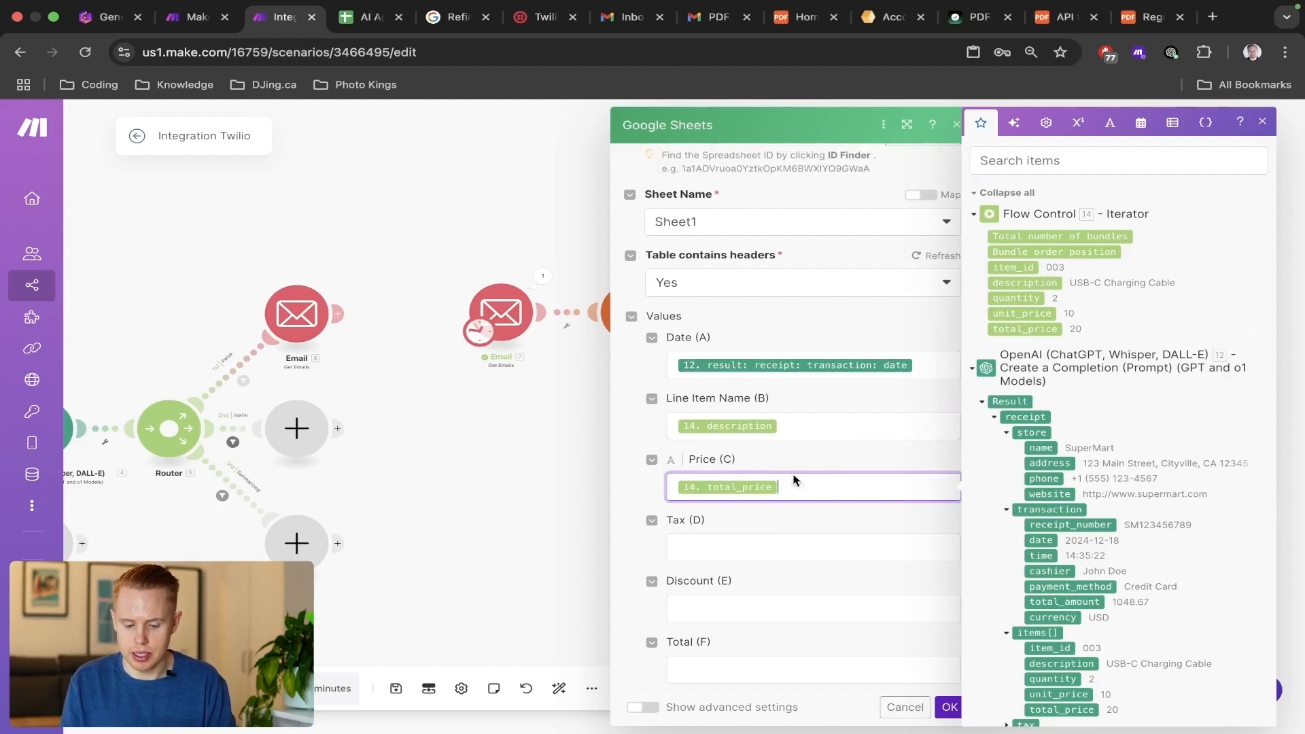
Search the mappable items for discount and map discount_amount from the receipt's discounts to Discount (E).
scroll(789, 480, down, 2)
click(758, 458)
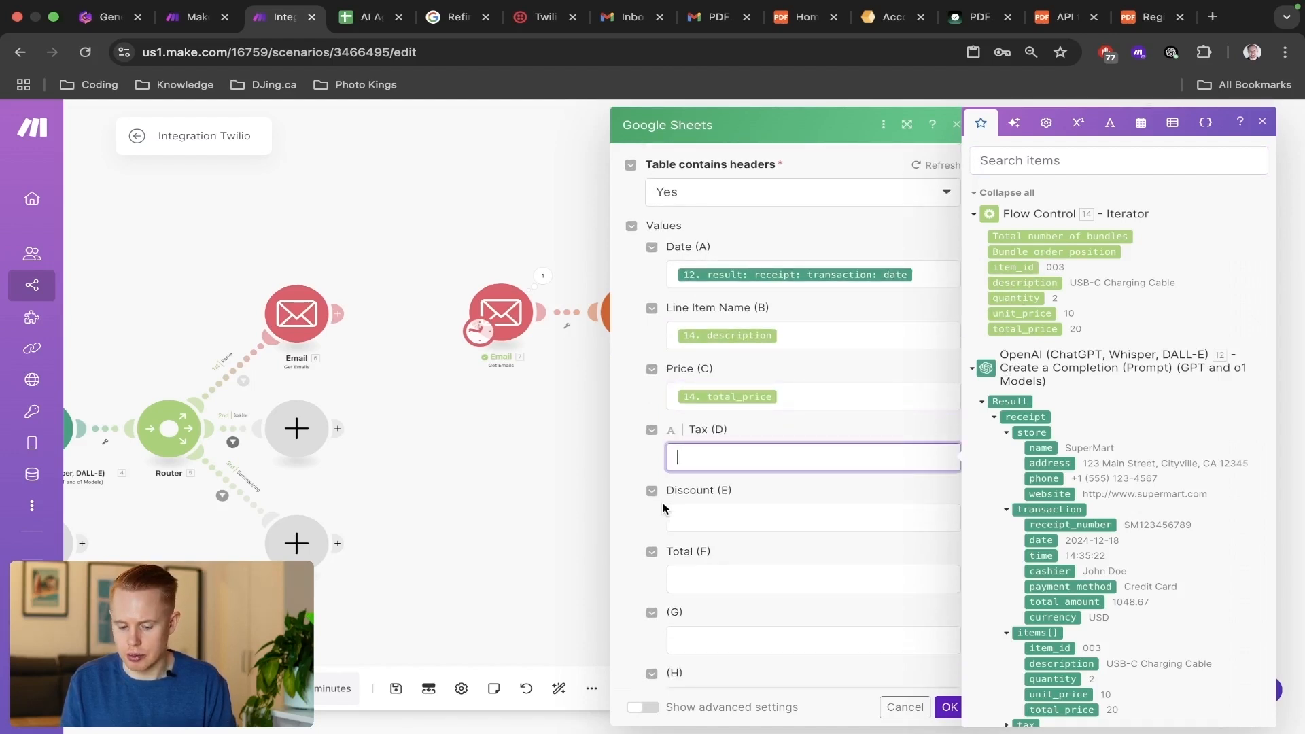
click(715, 513)
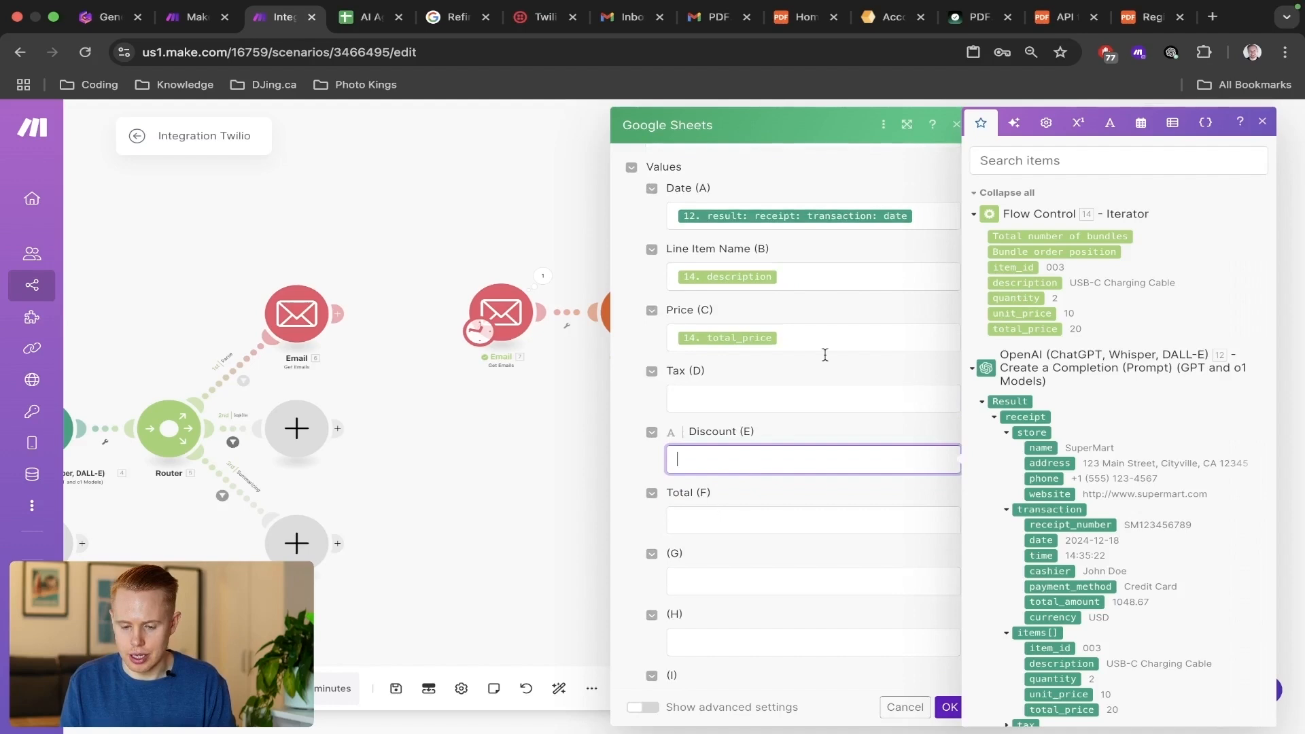
click(1021, 163)
text(discount)
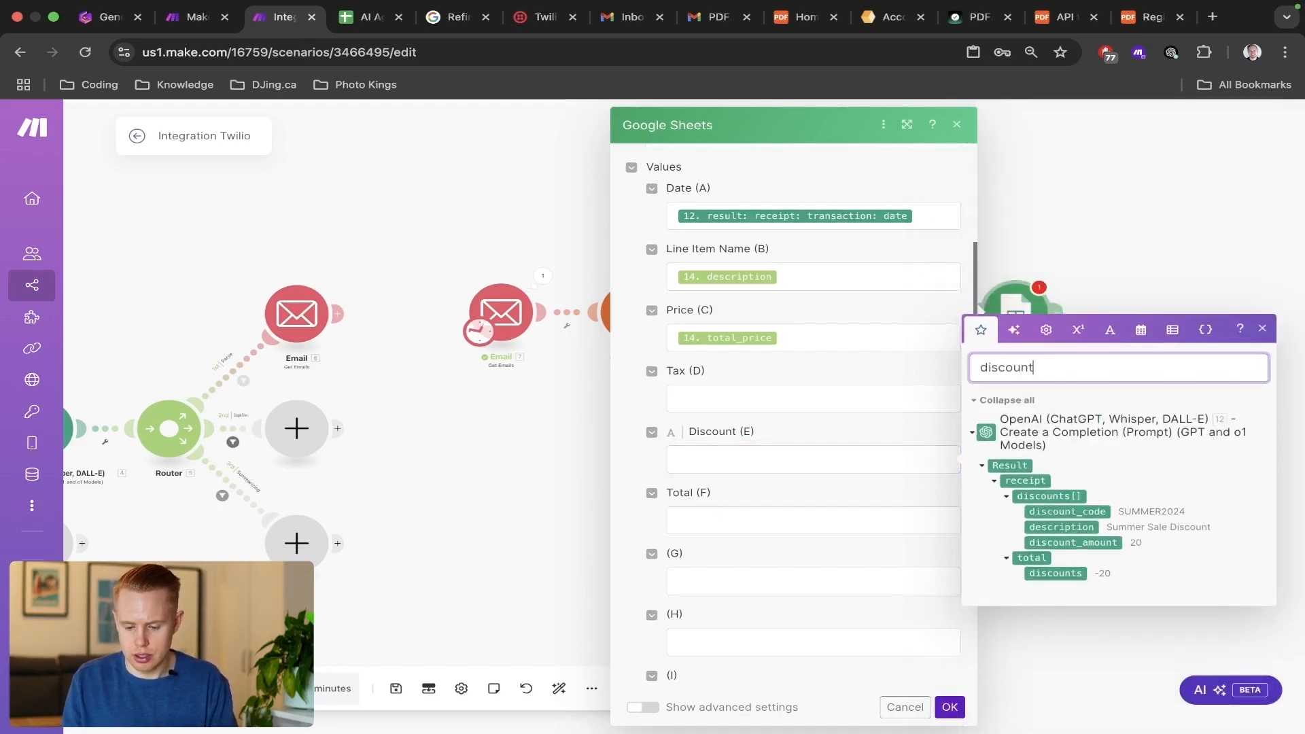
click(1067, 575)
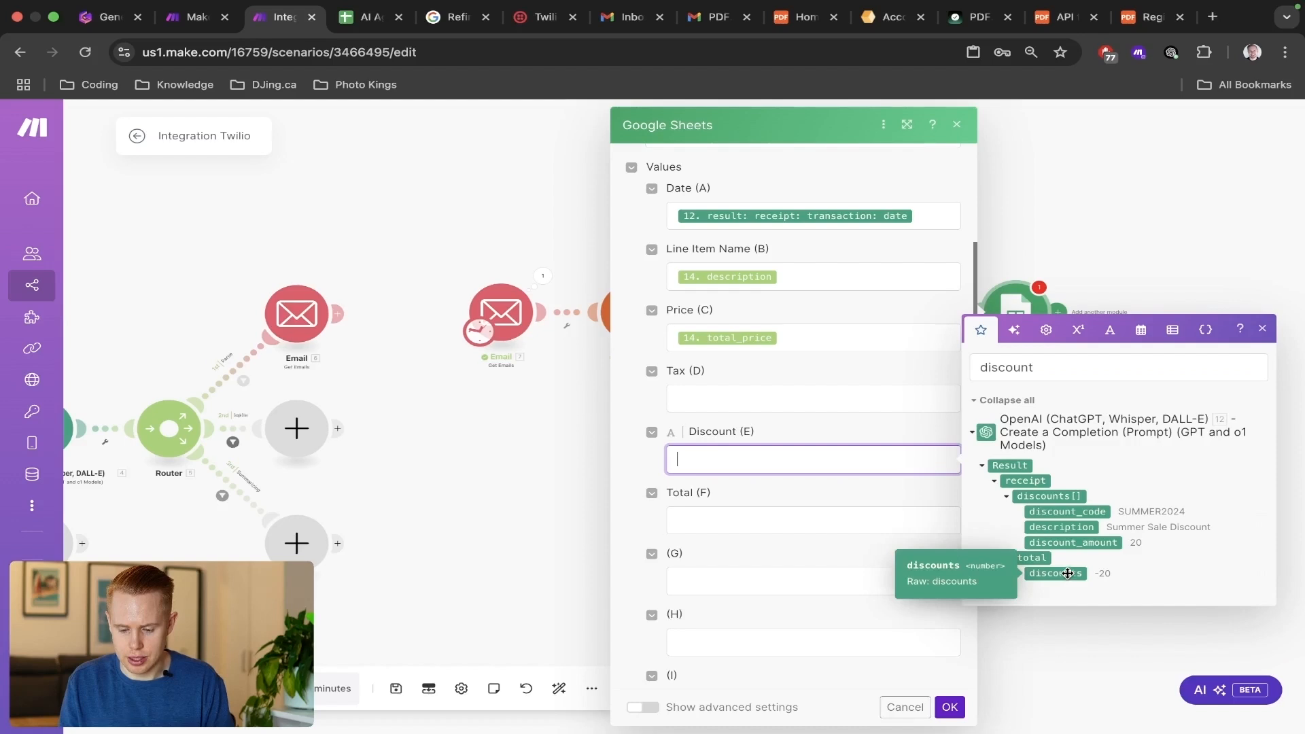
click(1074, 548)
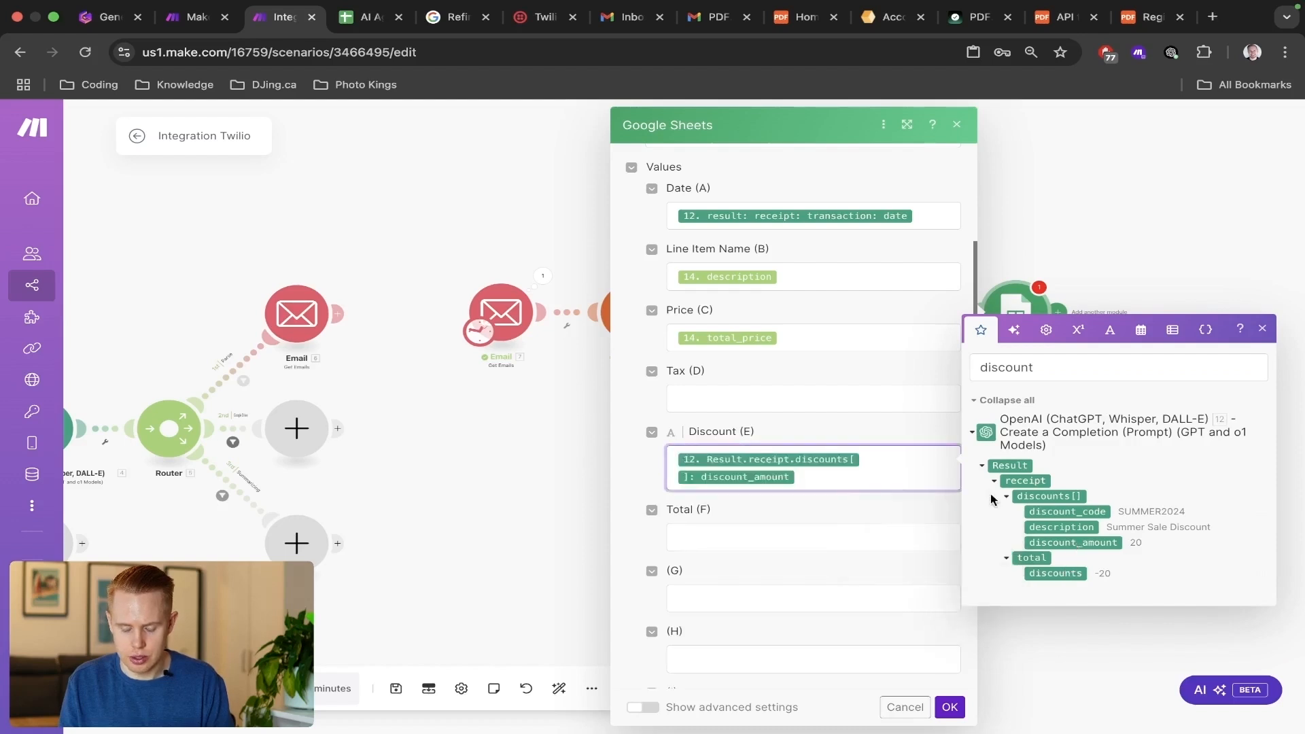
Search the mappable items for tax and map the tax under the receipt's total to Tax (D).
key(shift+Tab)
double_click(1096, 309)
text(tax)
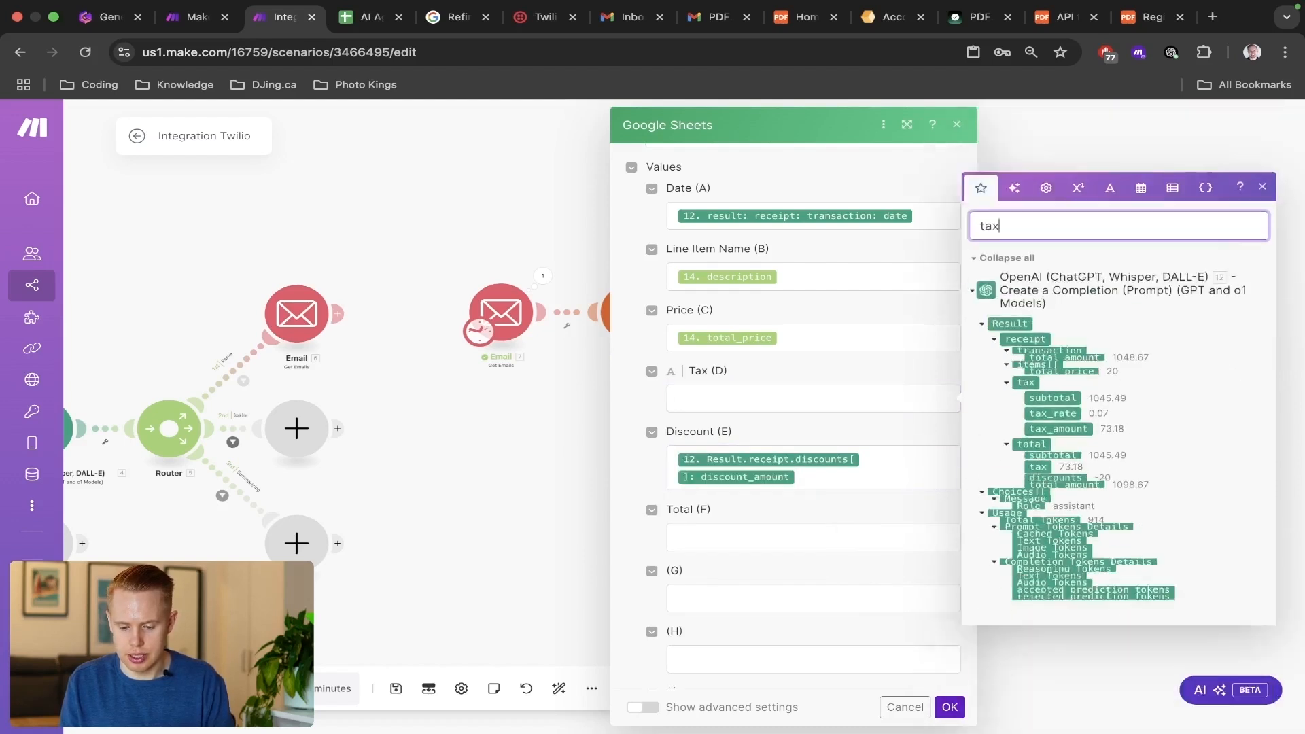
click(1031, 513)
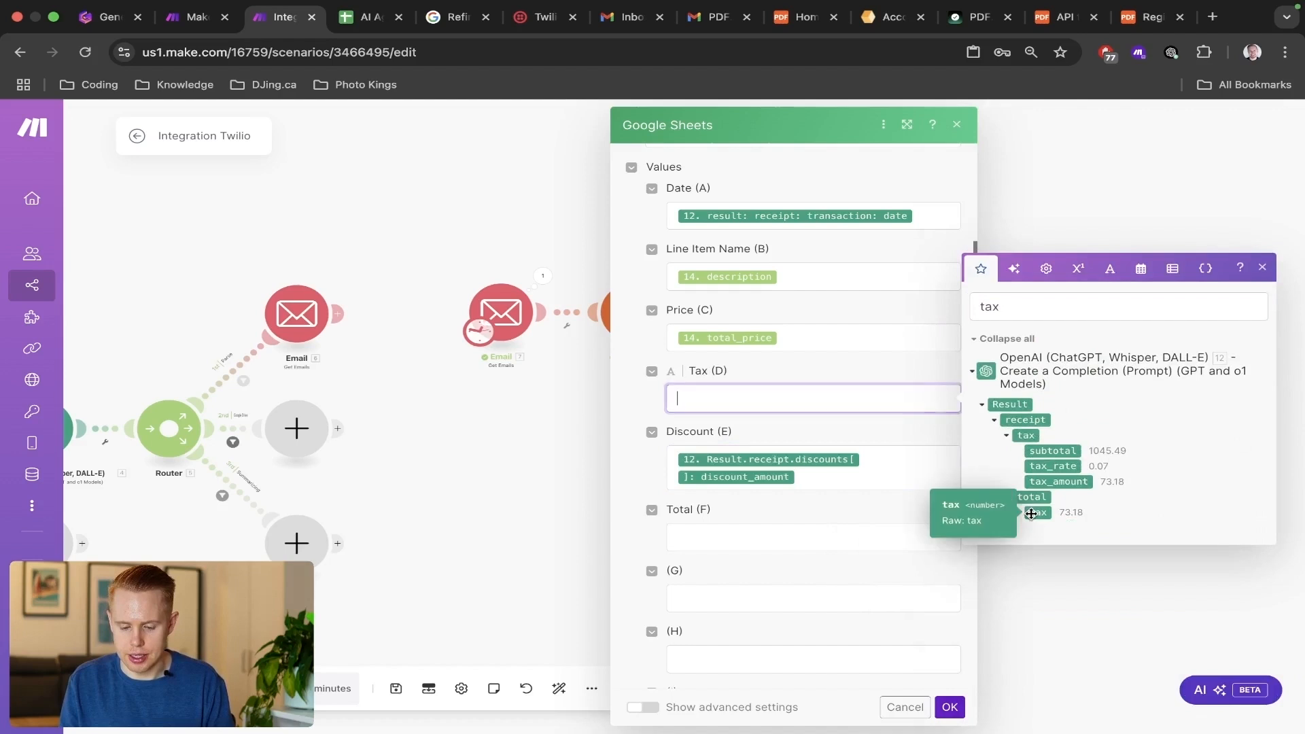
Map total_amount under the receipt's total to Total (F) and apply the Google Sheets module settings.
click(804, 549)
double_click(1106, 445)
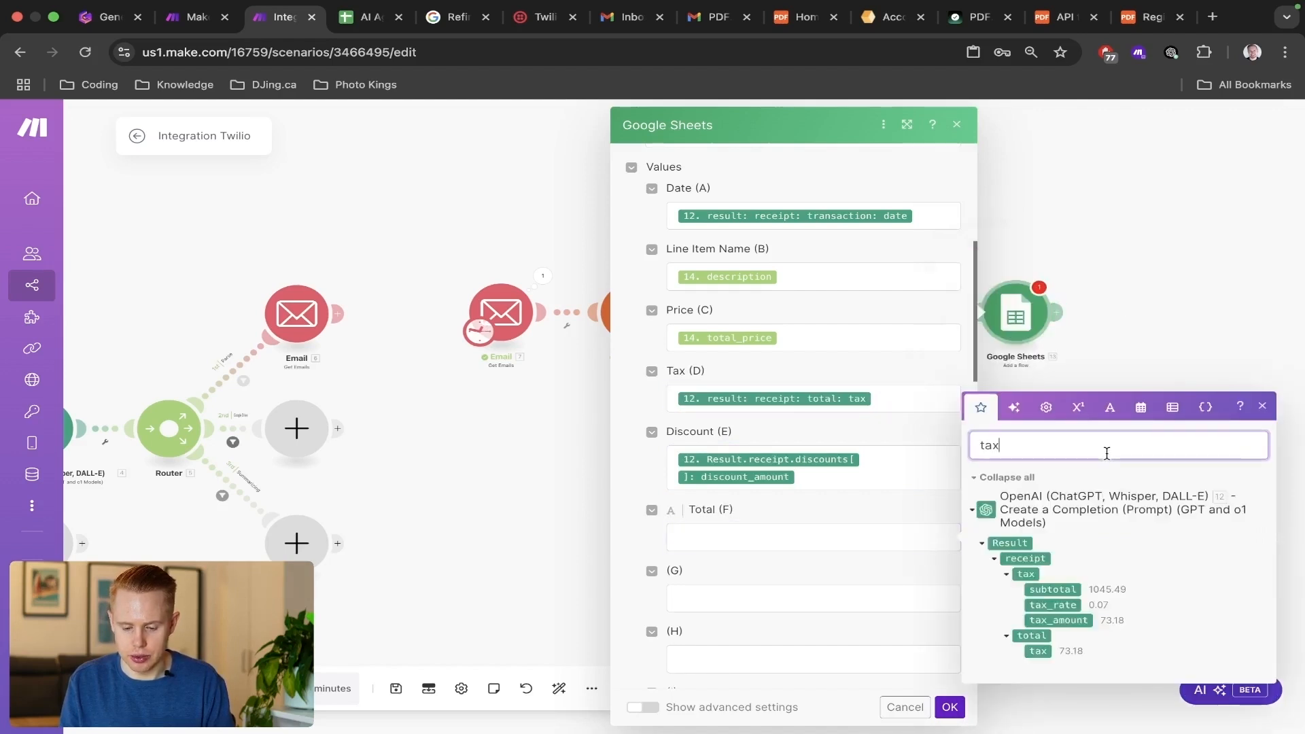
text(total)
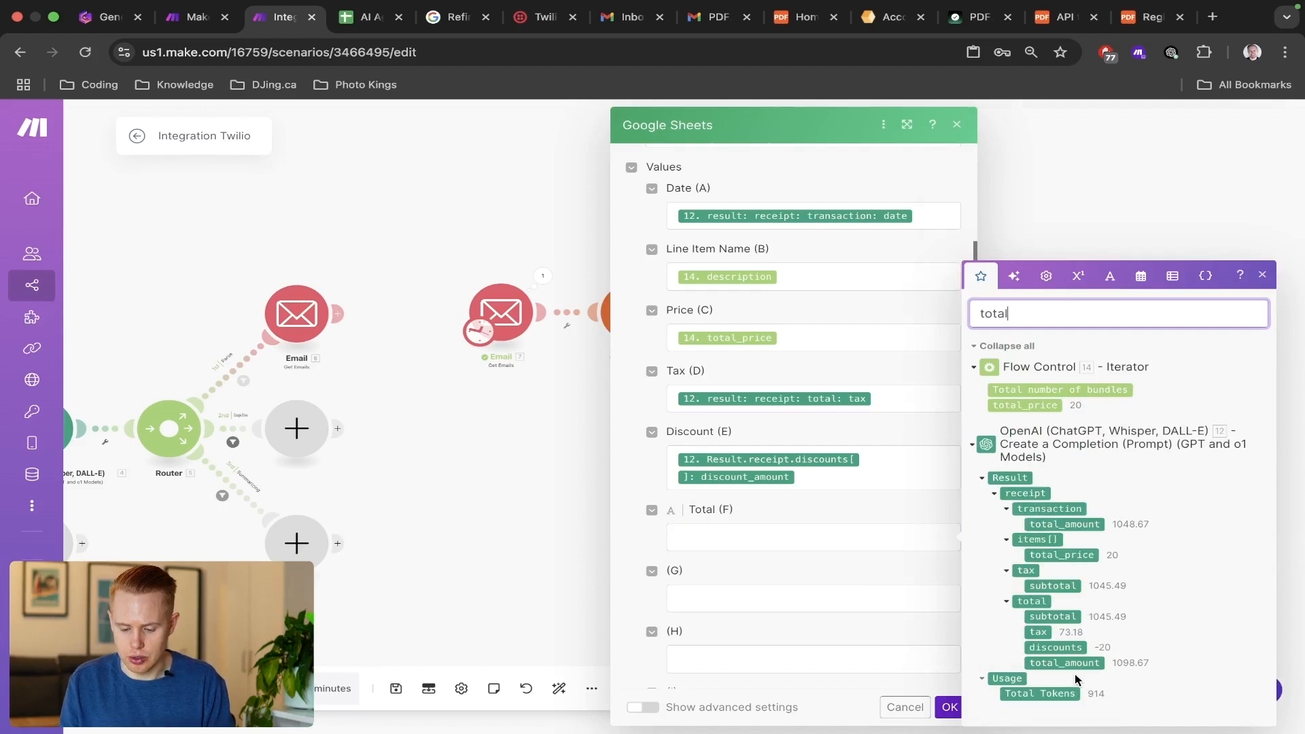
click(1076, 668)
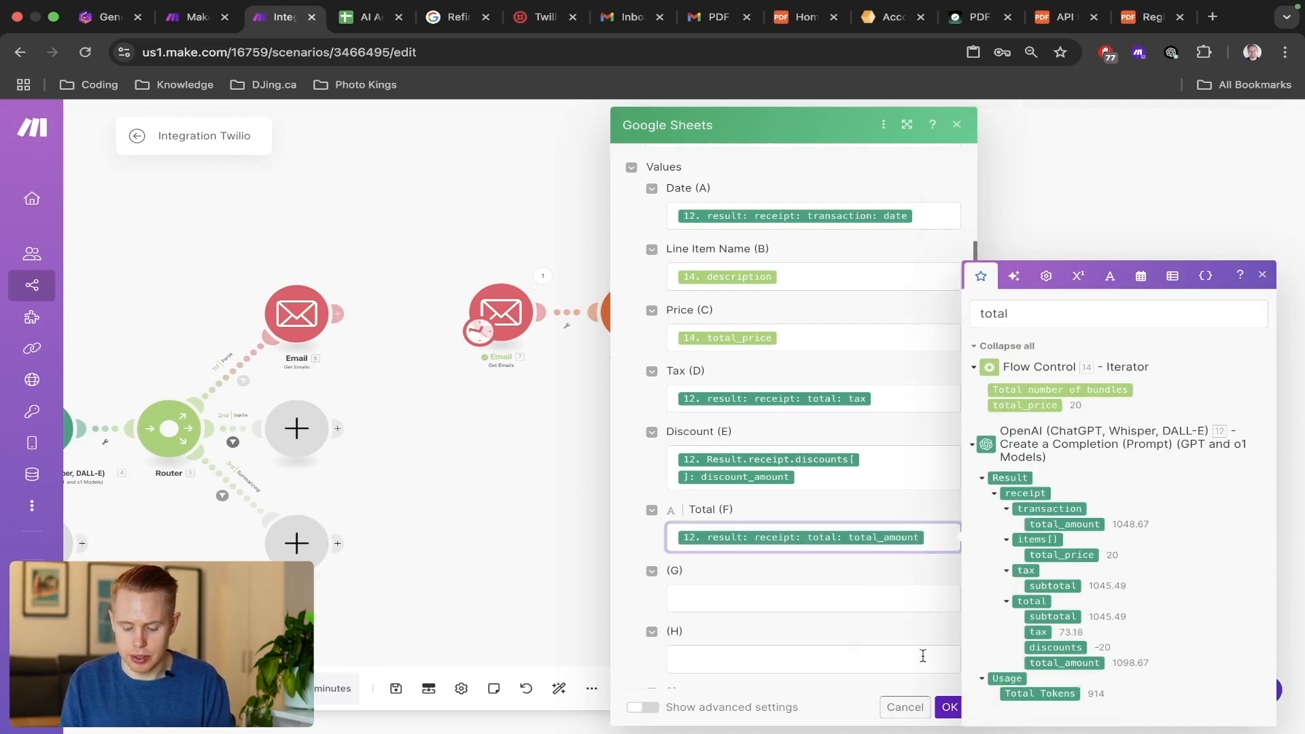
click(950, 707)
Save the scenario and run it once, following the run through to the Google Sheets module.
key(super+s)
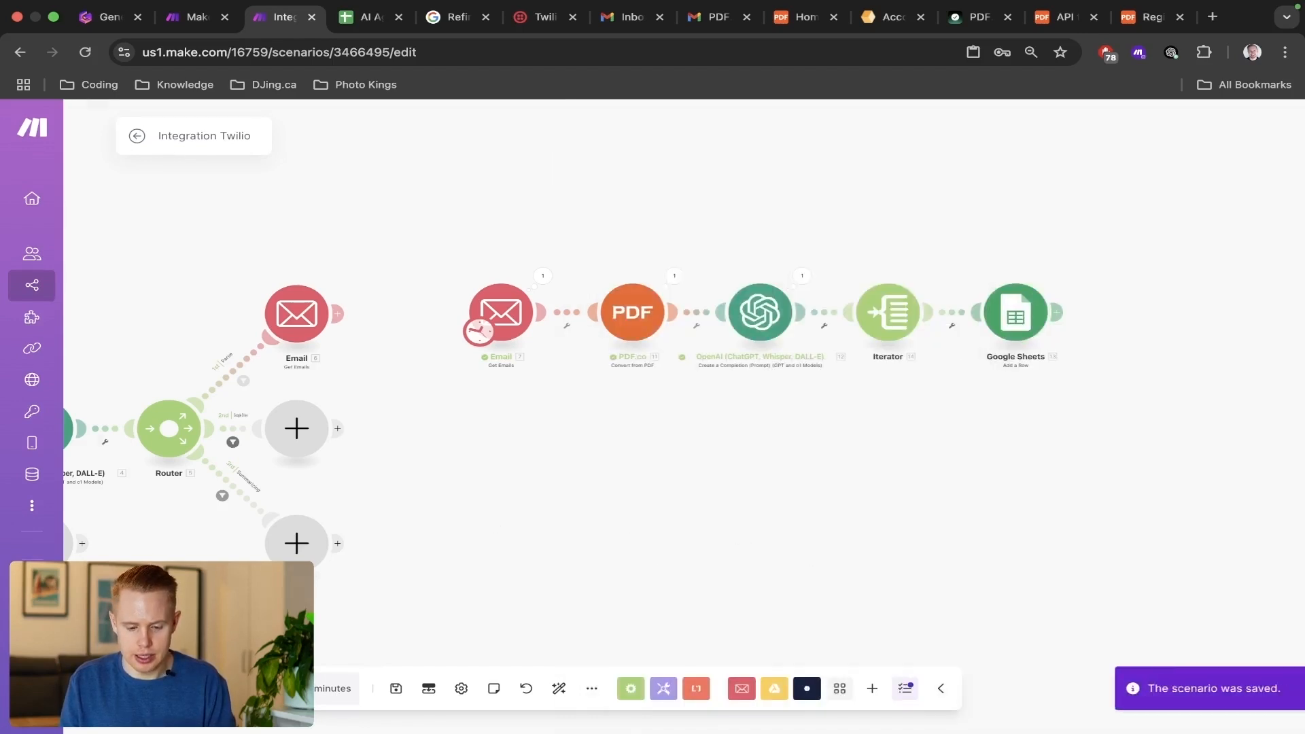
click(170, 688)
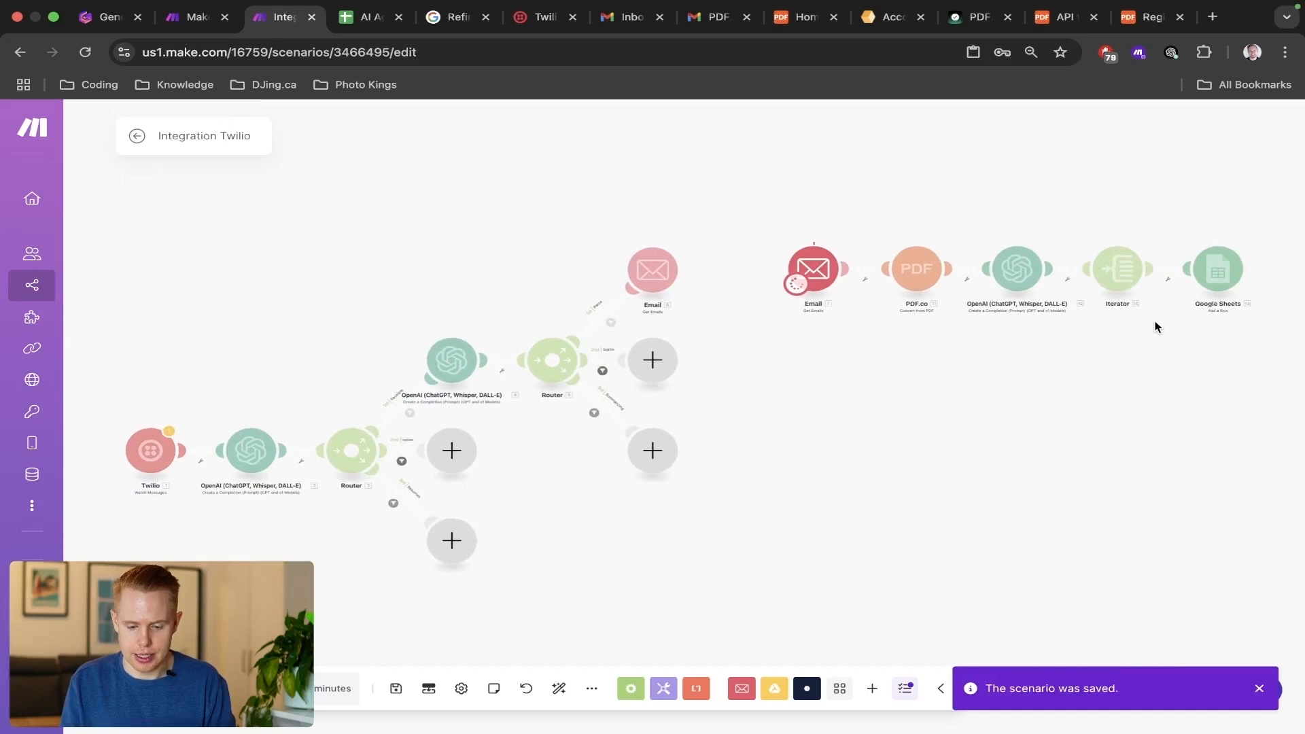
drag(1156, 327, 868, 326)
drag(452, 181, 840, 396)
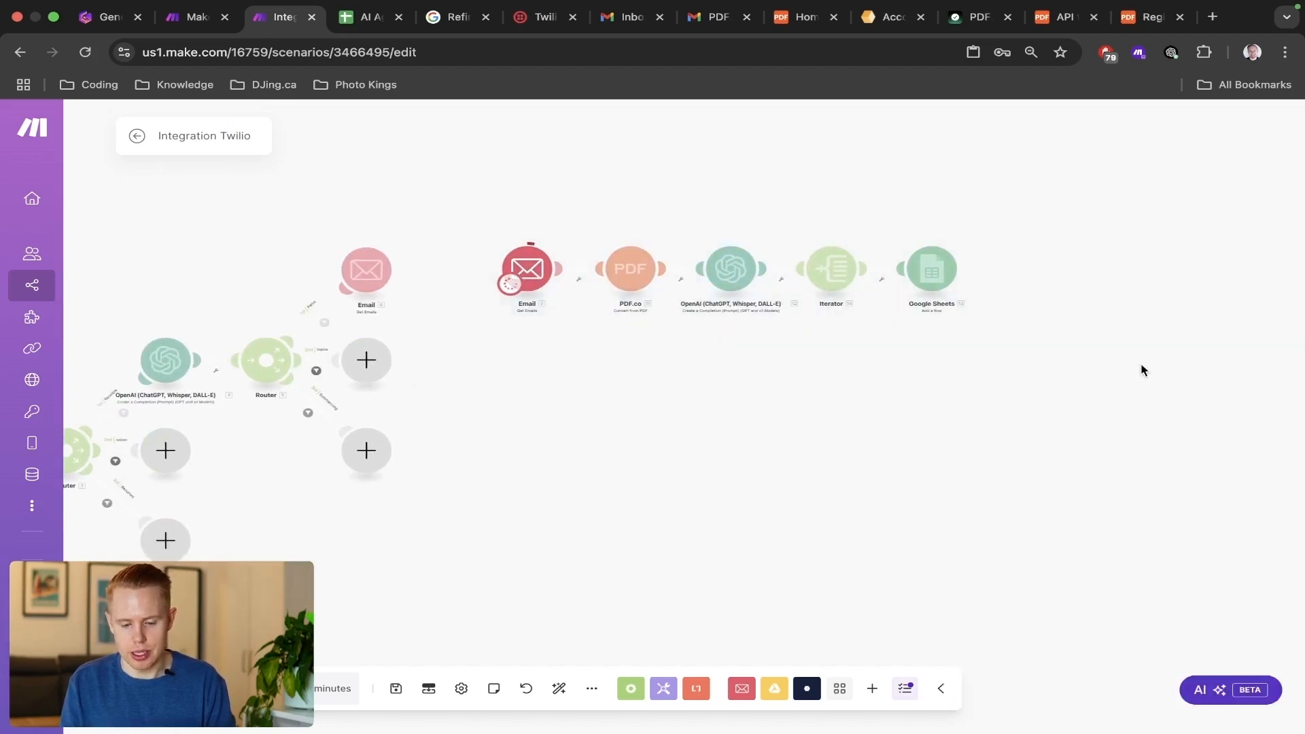
scroll(541, 246, up, 5)
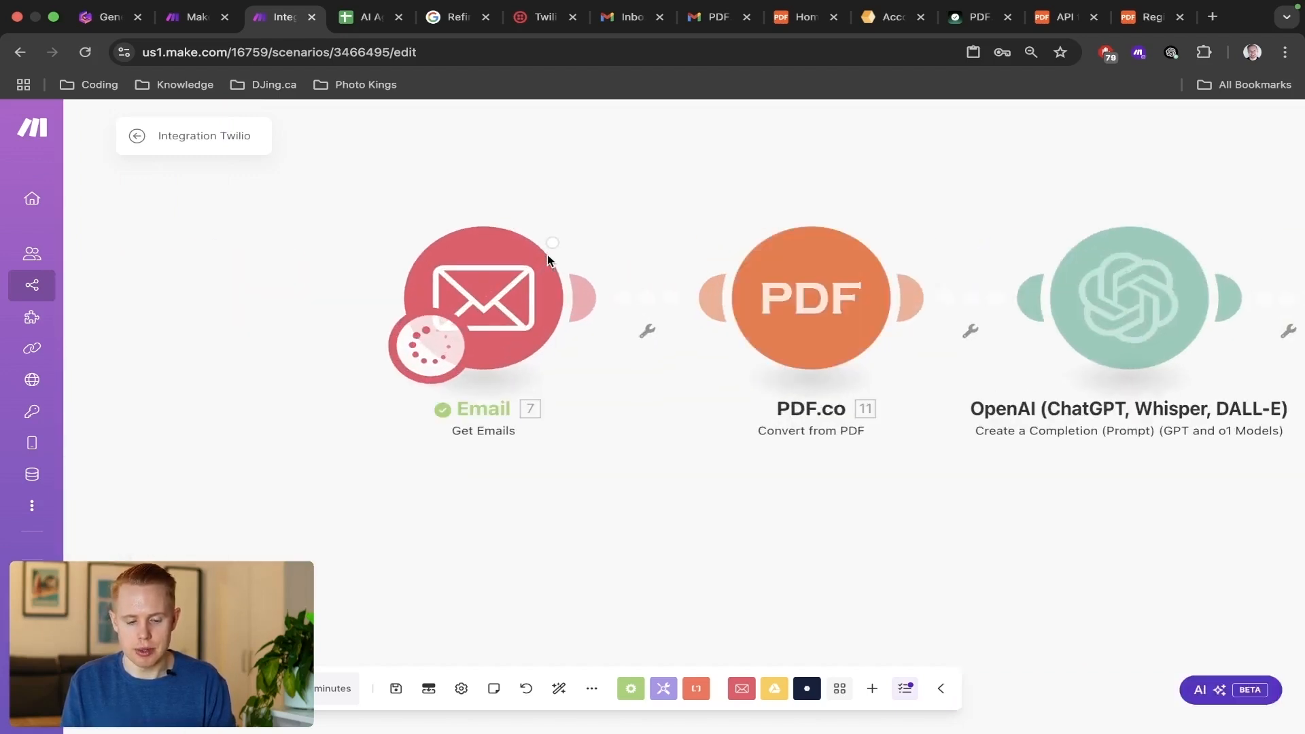
drag(827, 146, 501, 111)
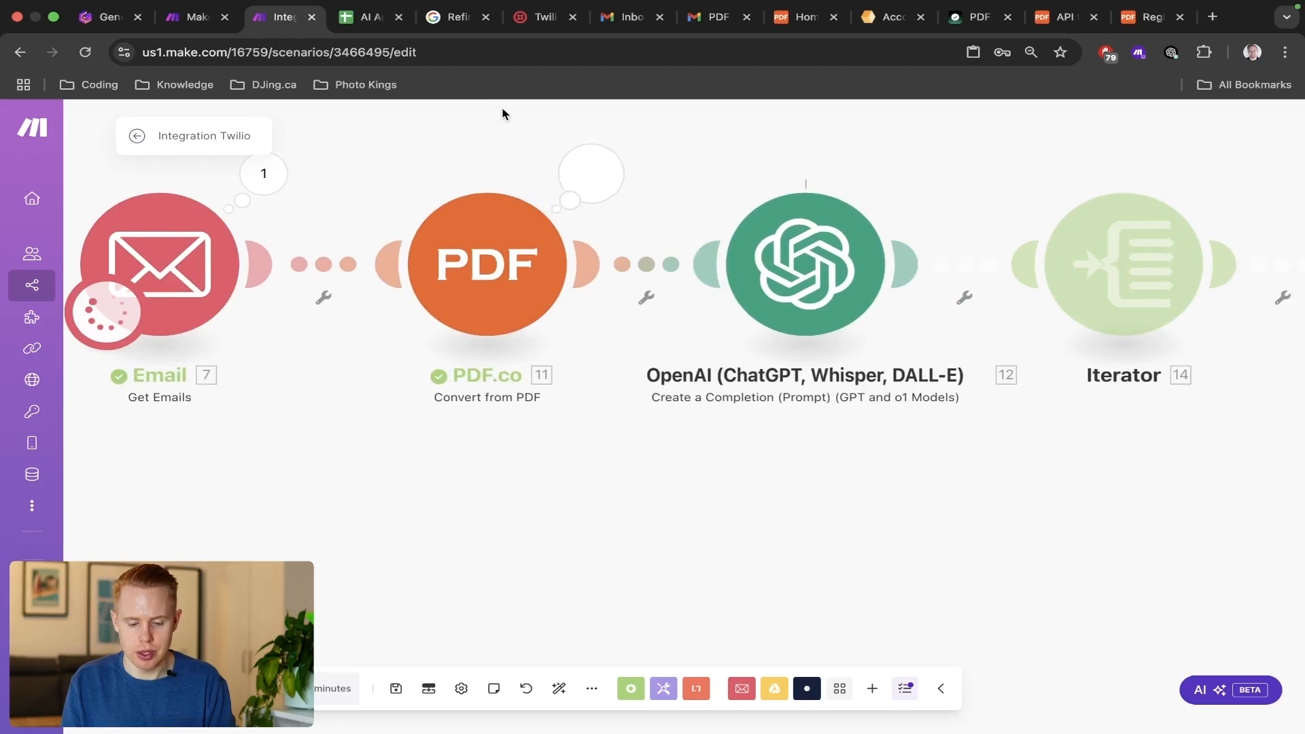
drag(870, 483, 609, 494)
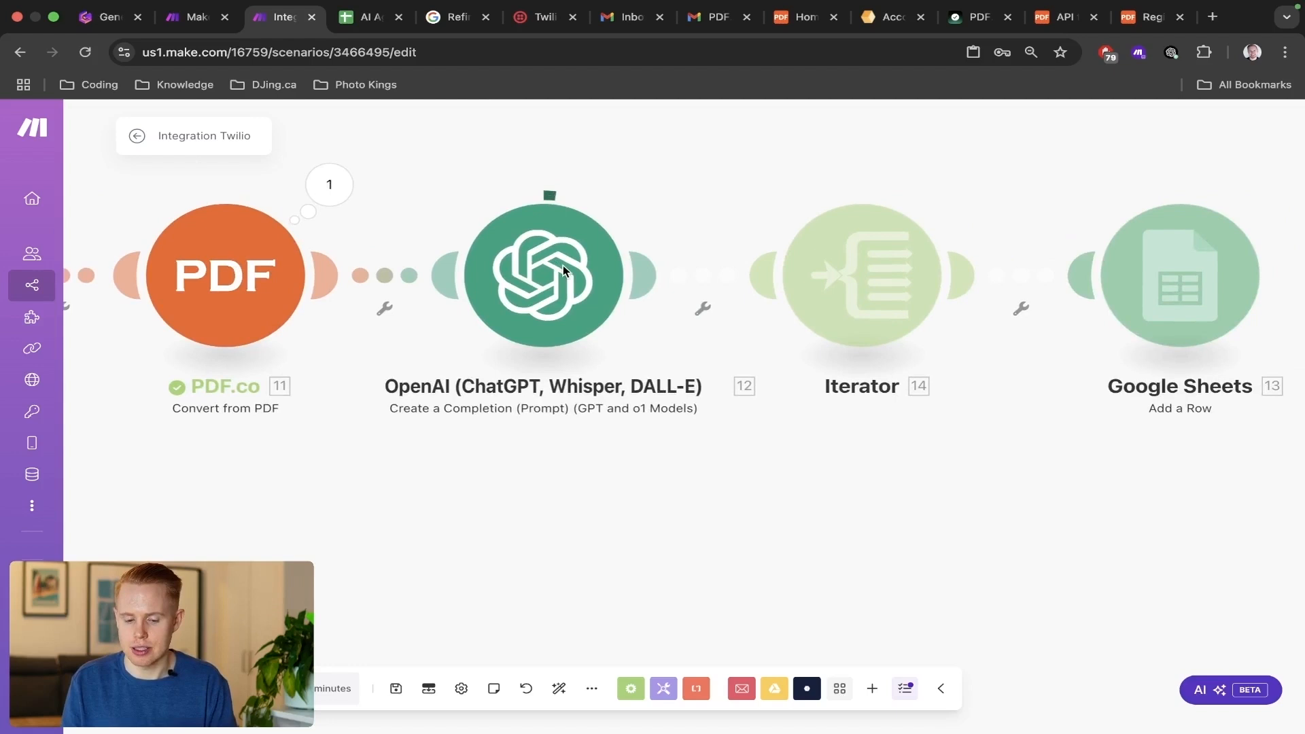
drag(1002, 507, 843, 499)
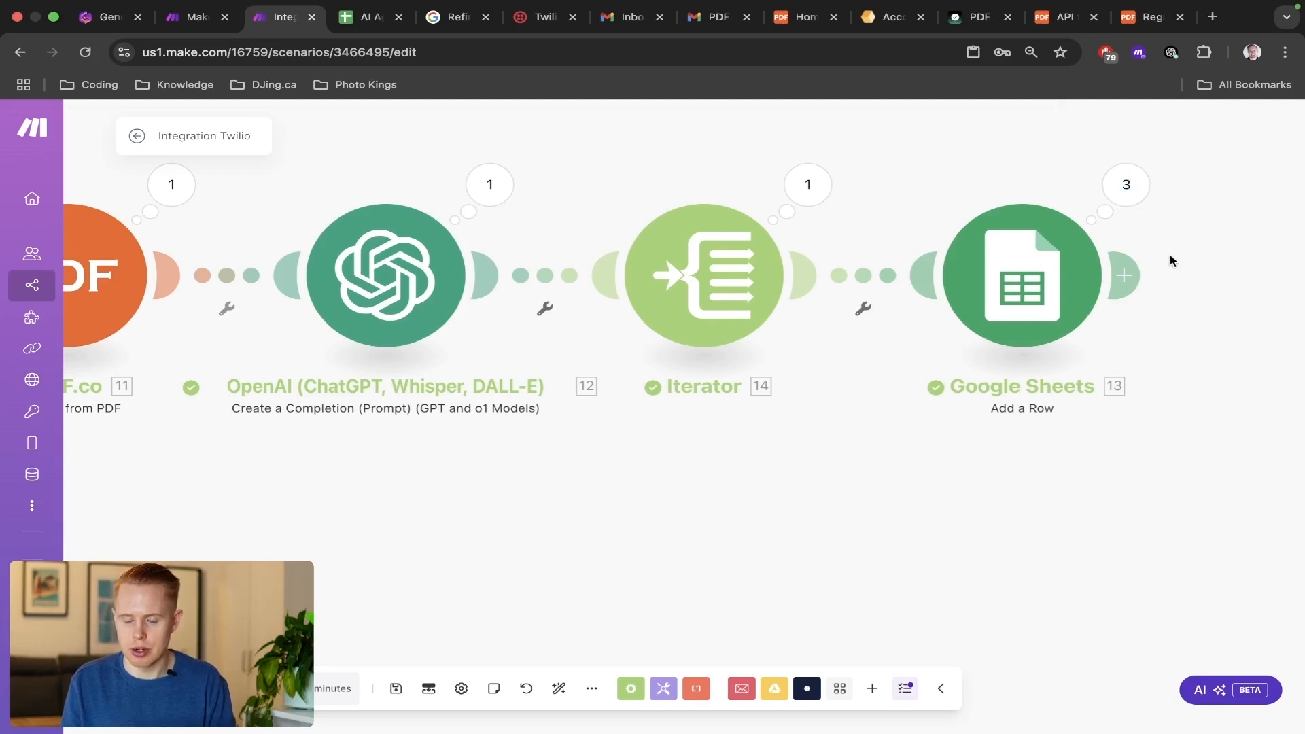
Check the logged line item rows in A2:F4 of the AI Agent Make.com Receipts sheet, then return to the scenario.
key(ctrl+Tab)
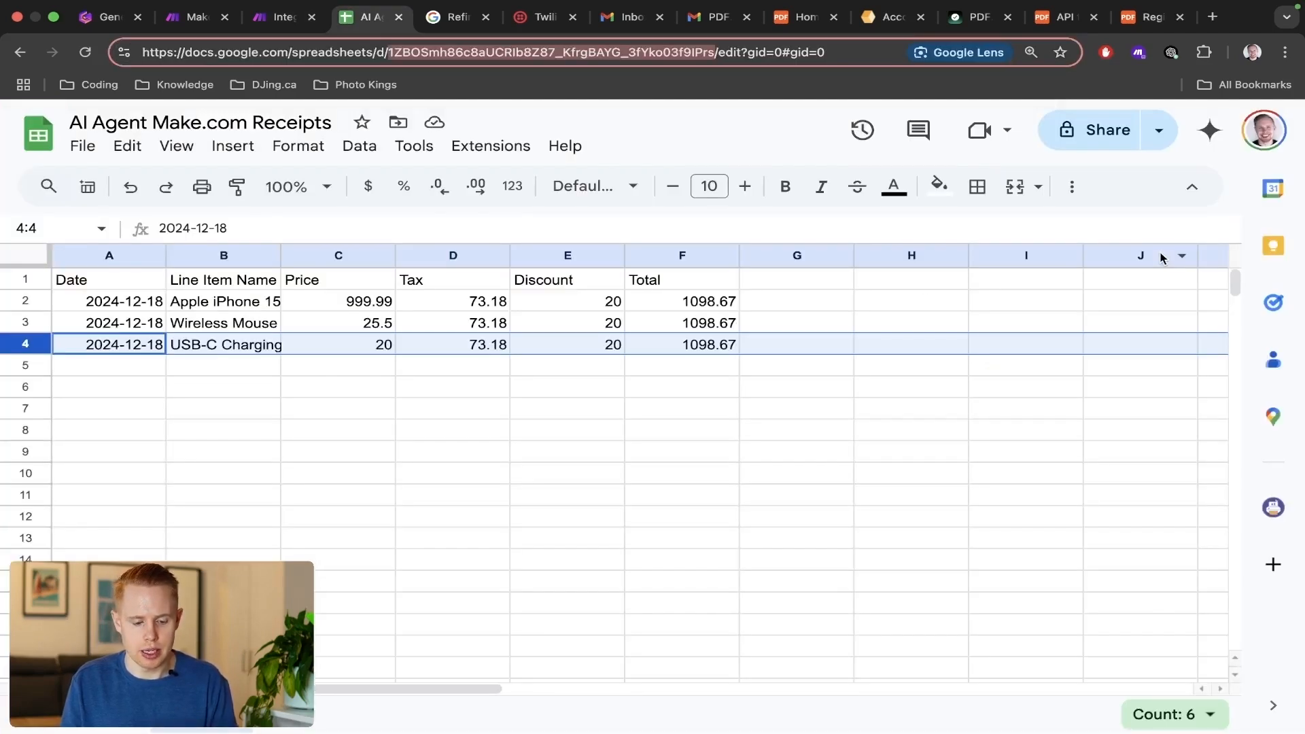
drag(162, 299, 669, 358)
key(ctrl+shift+Tab)
key(ctrl+Tab)
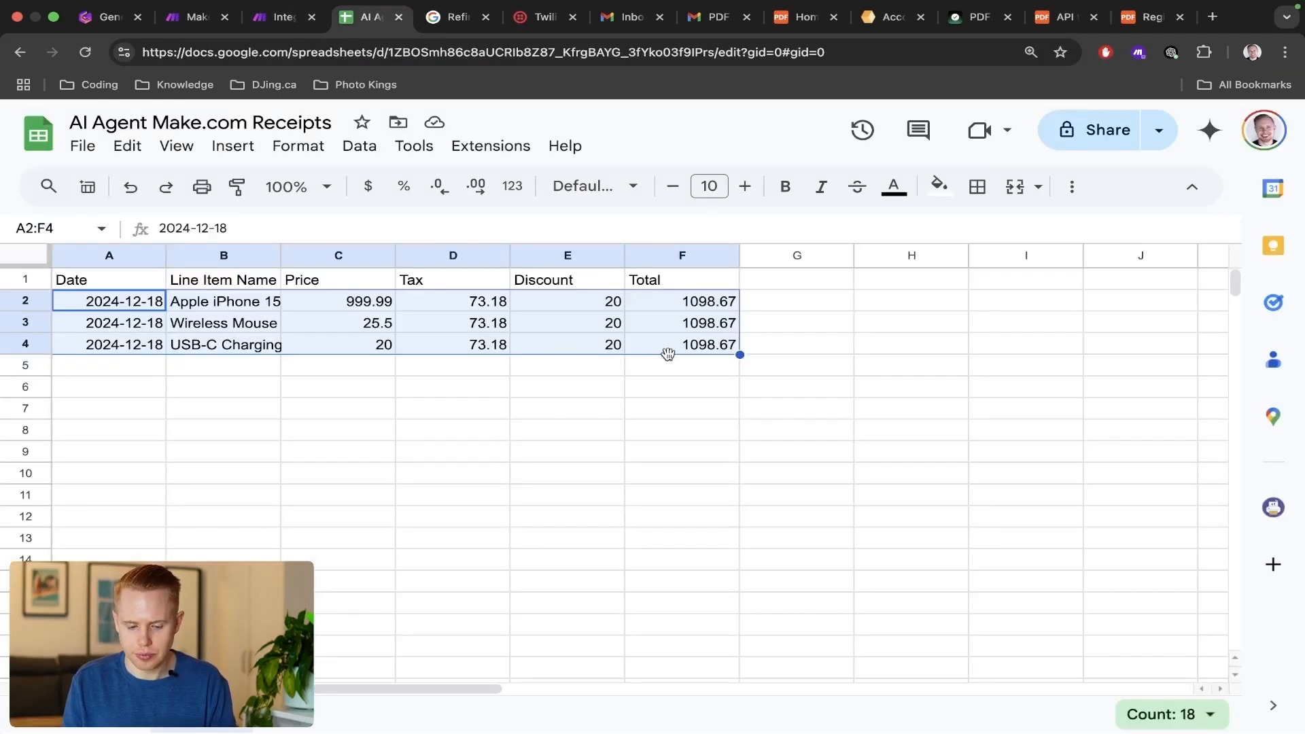
key(ctrl+shift+Tab)
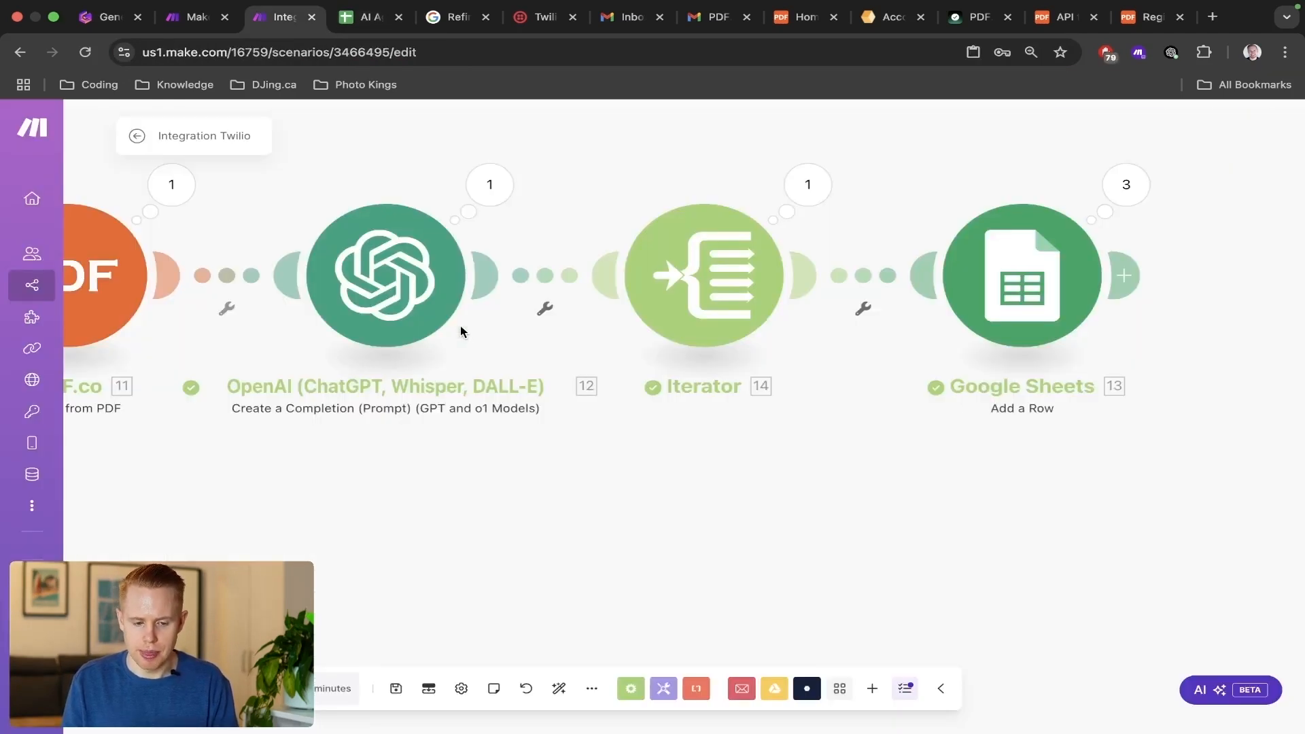
Add a Twilio Create a Message module after Google Sheets and set it to send the message from a phone number.
scroll(737, 500, down, 5)
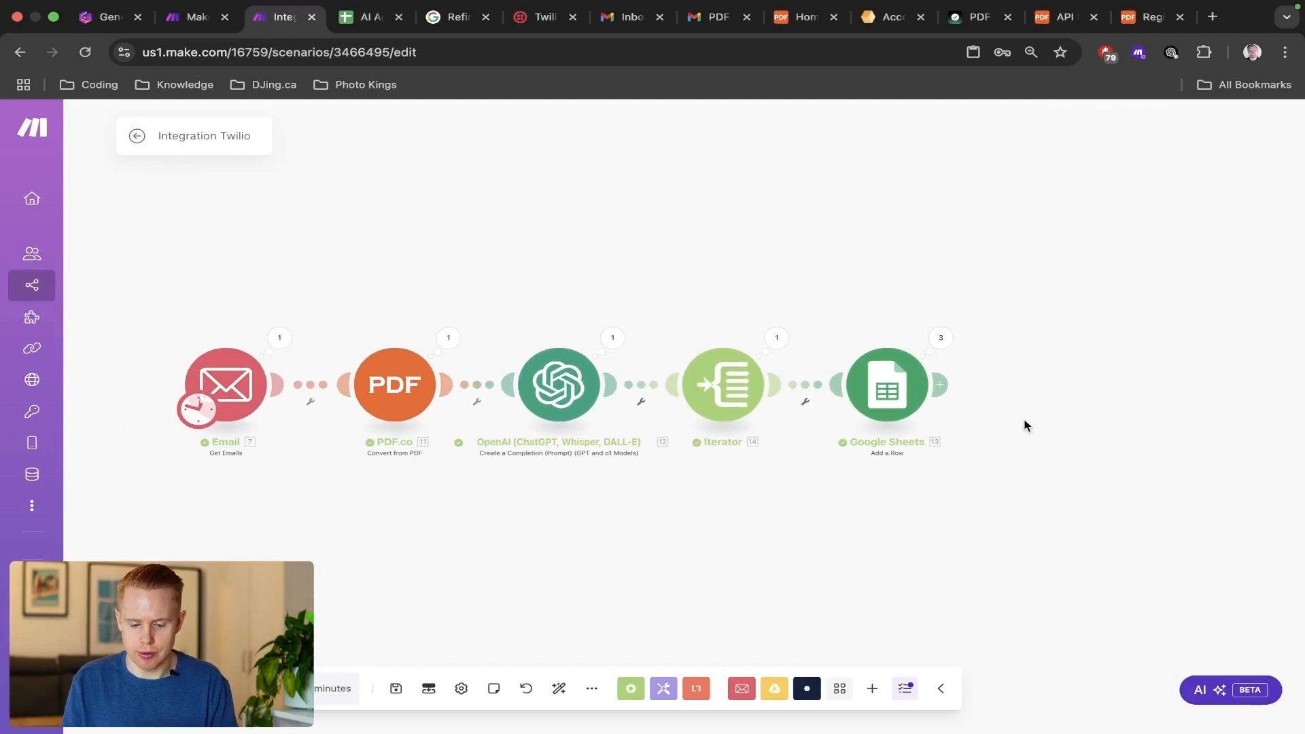
click(942, 379)
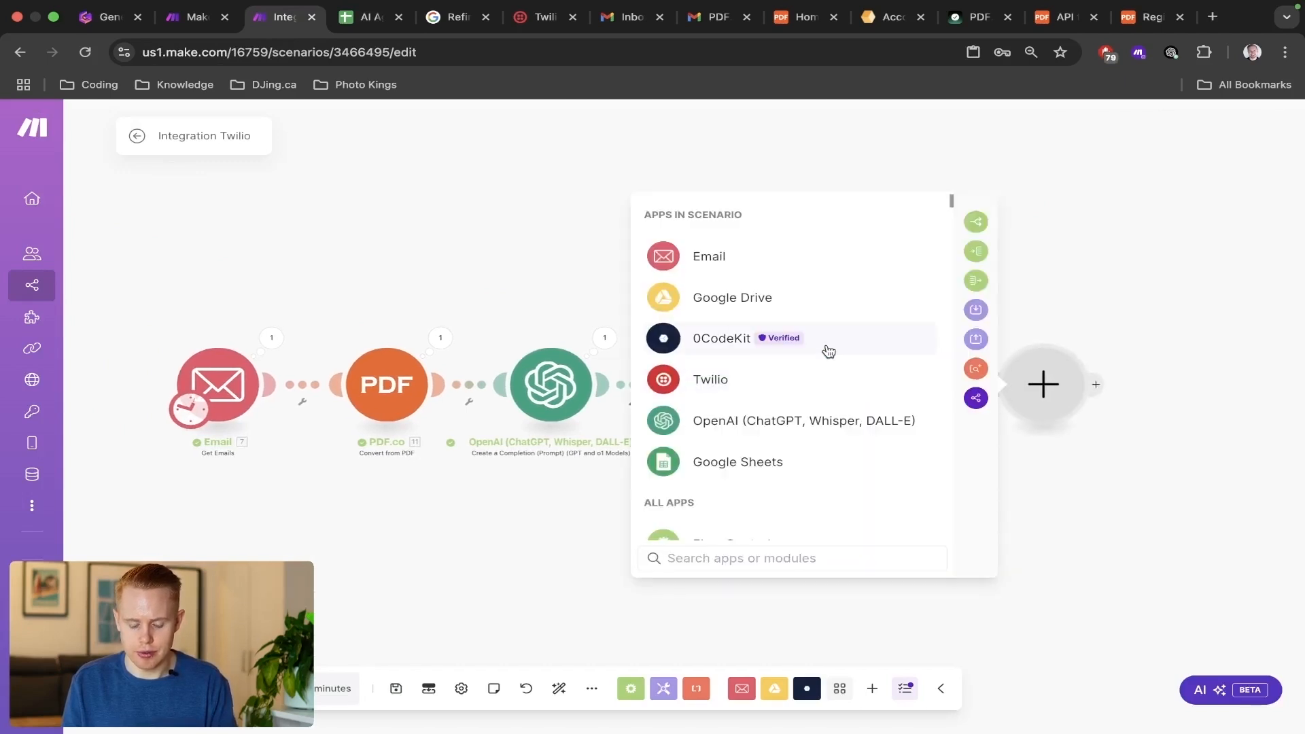
text(twilio)
click(737, 227)
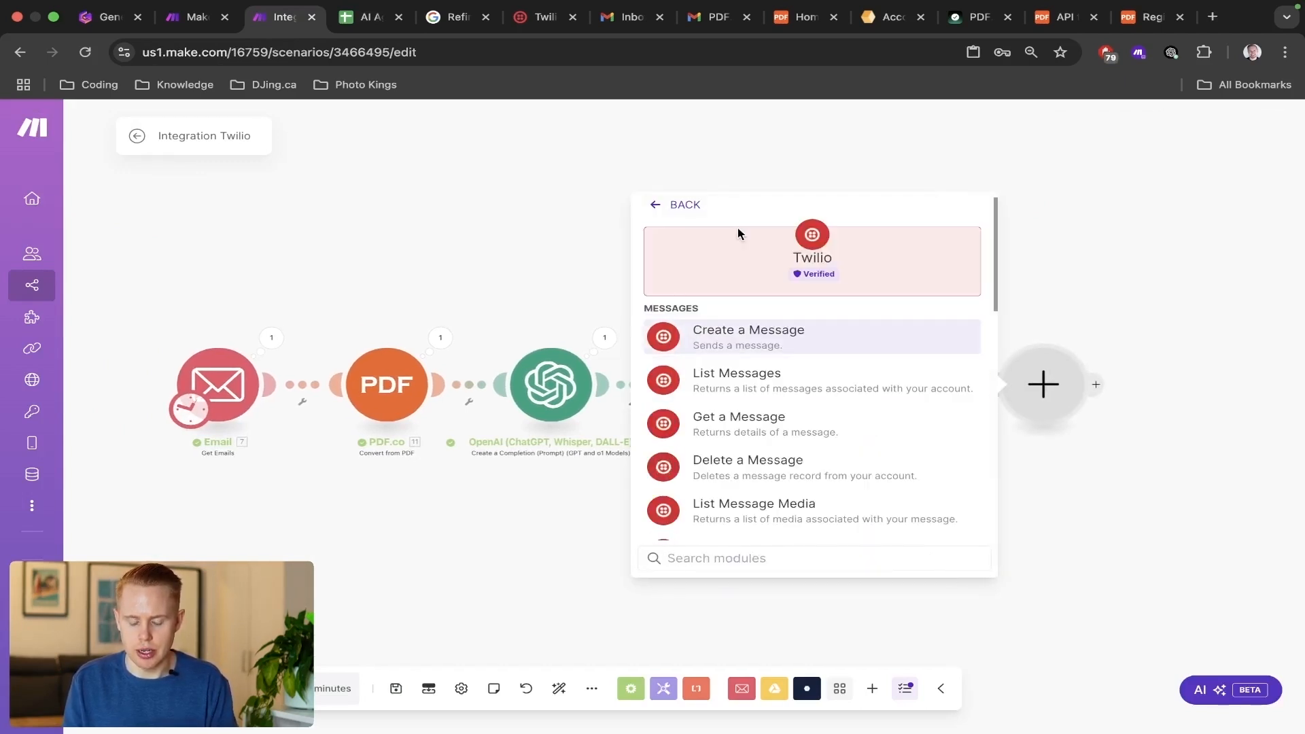
scroll(734, 385, down, 4)
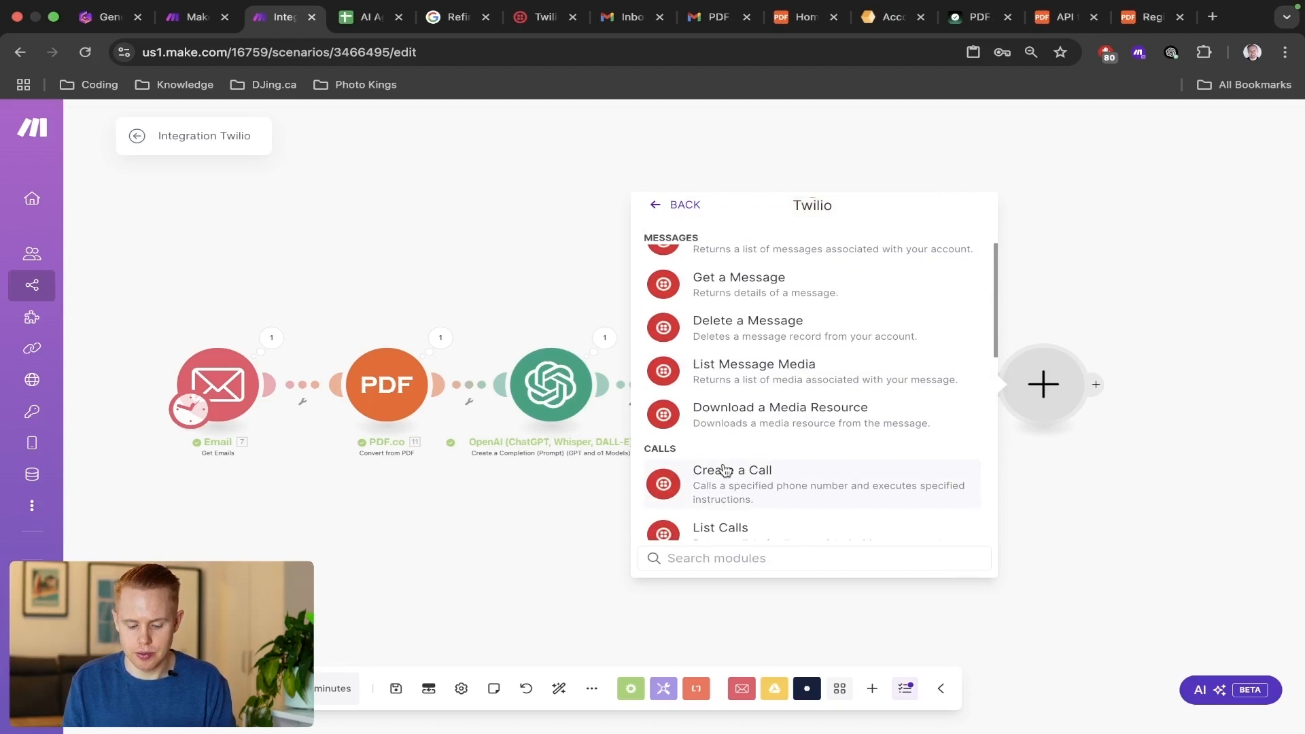
text(message)
click(782, 334)
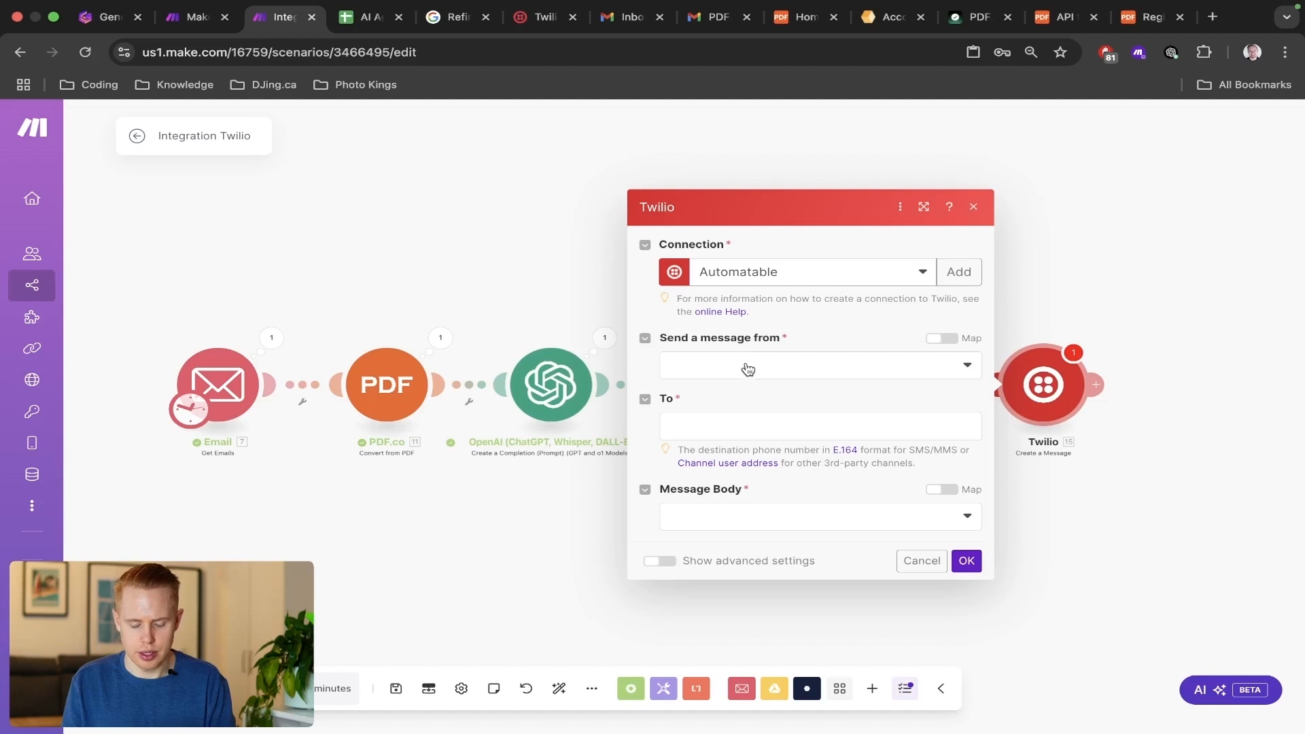
click(748, 370)
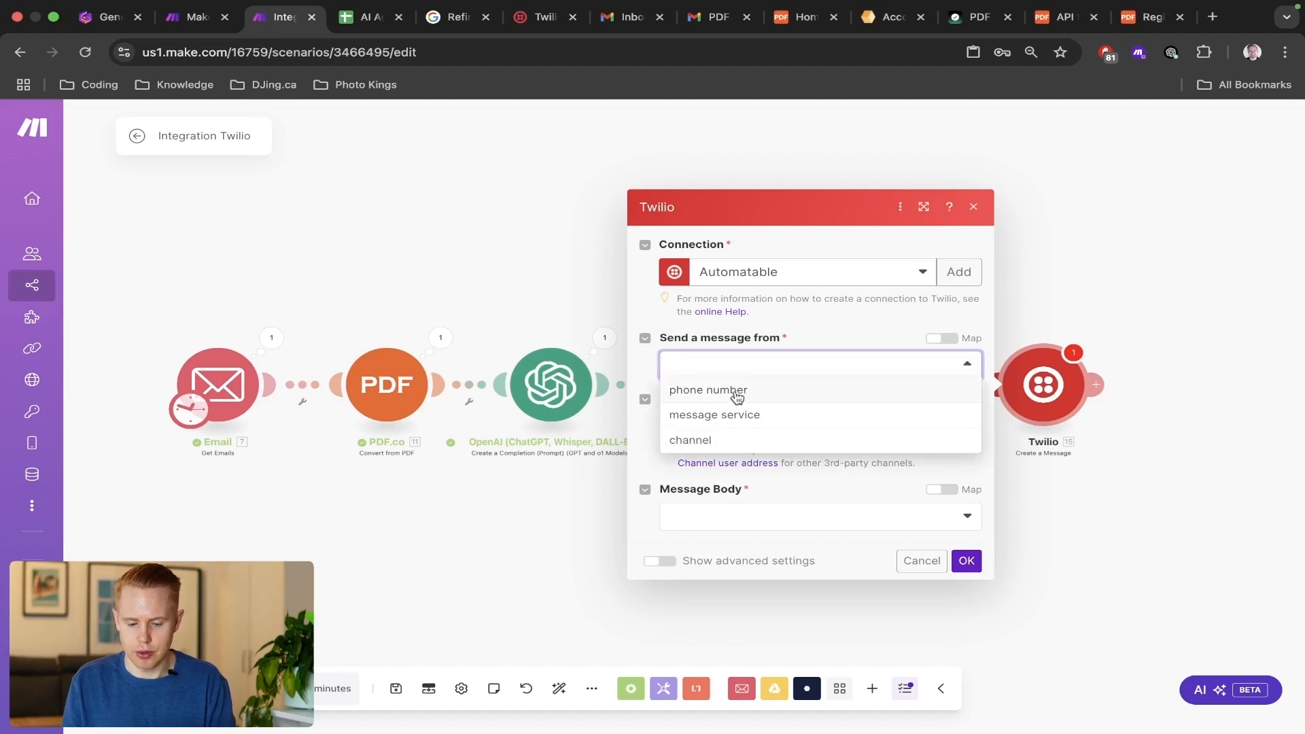
click(736, 394)
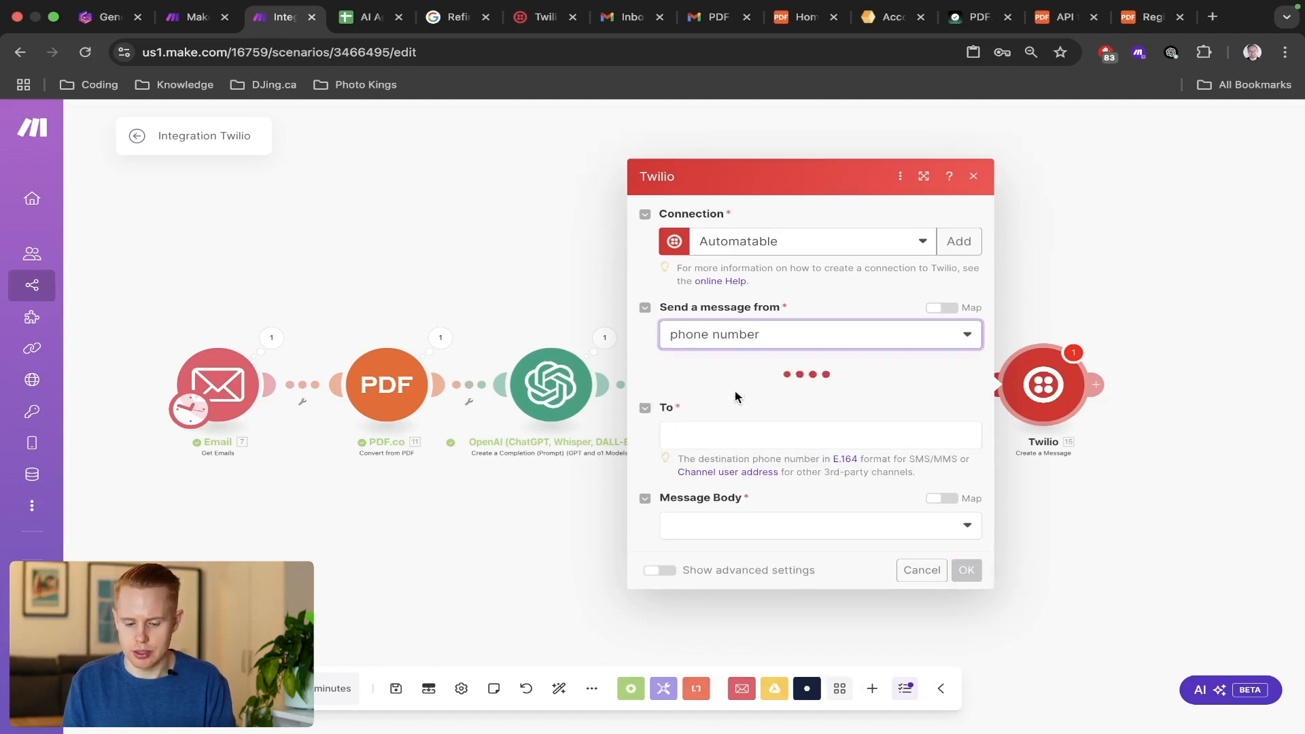
Choose the Twilio sender phone number and enter the recipient's phone number as the message destination.
click(732, 405)
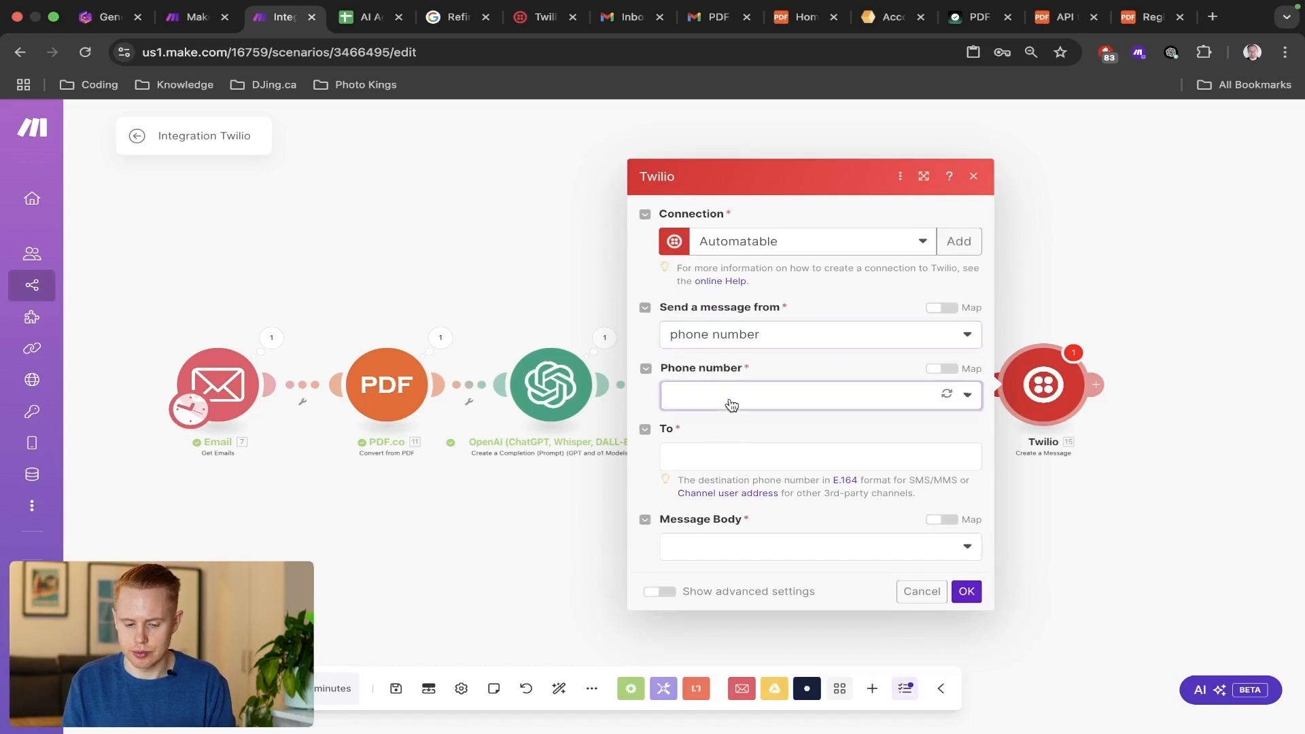
click(726, 432)
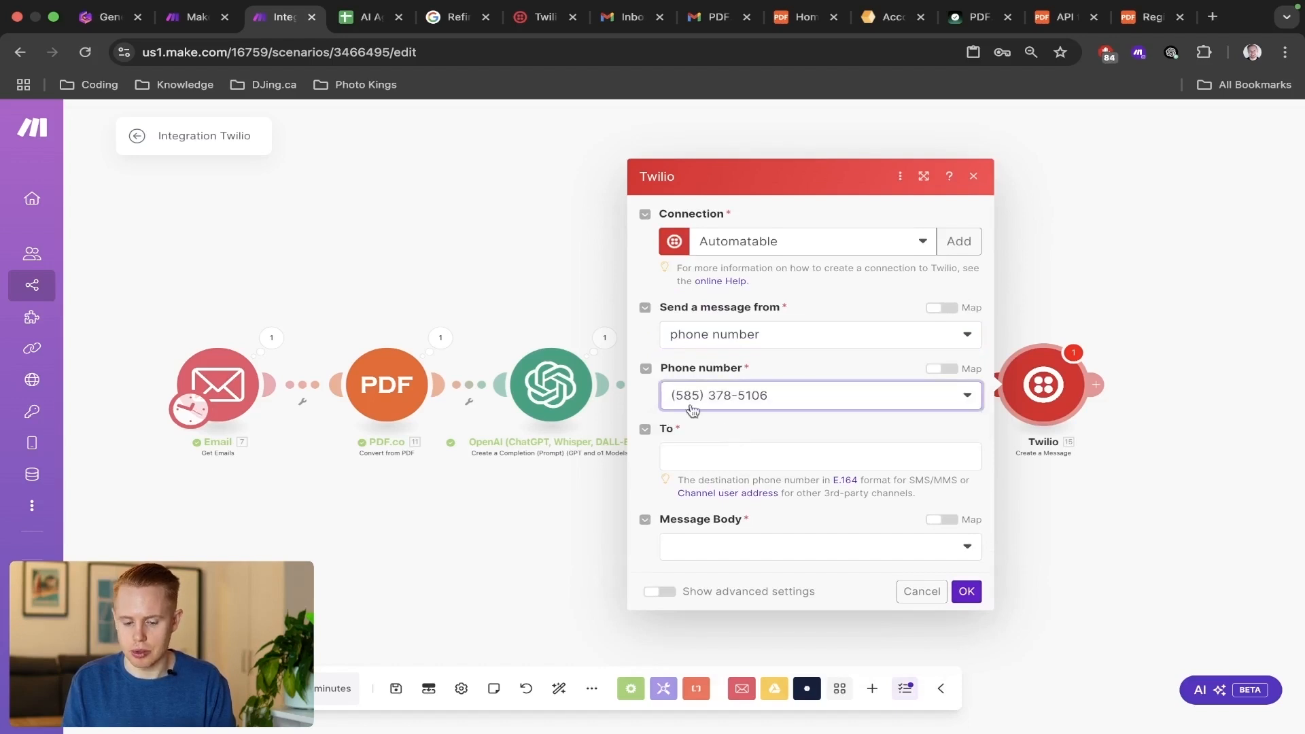
click(757, 462)
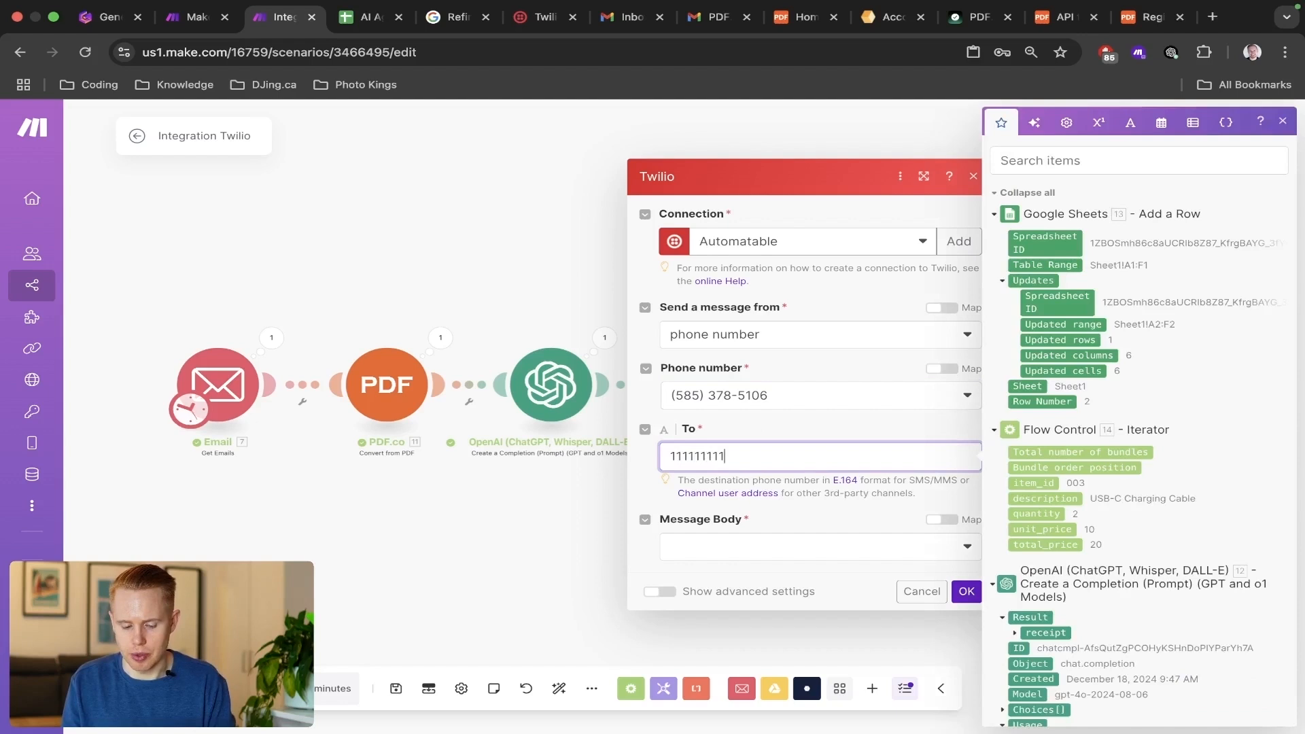
Create the message body "Invoices have been pulled from emails and parsed into Google Sheets", apply the Twilio settings and save the scenario.
click(698, 552)
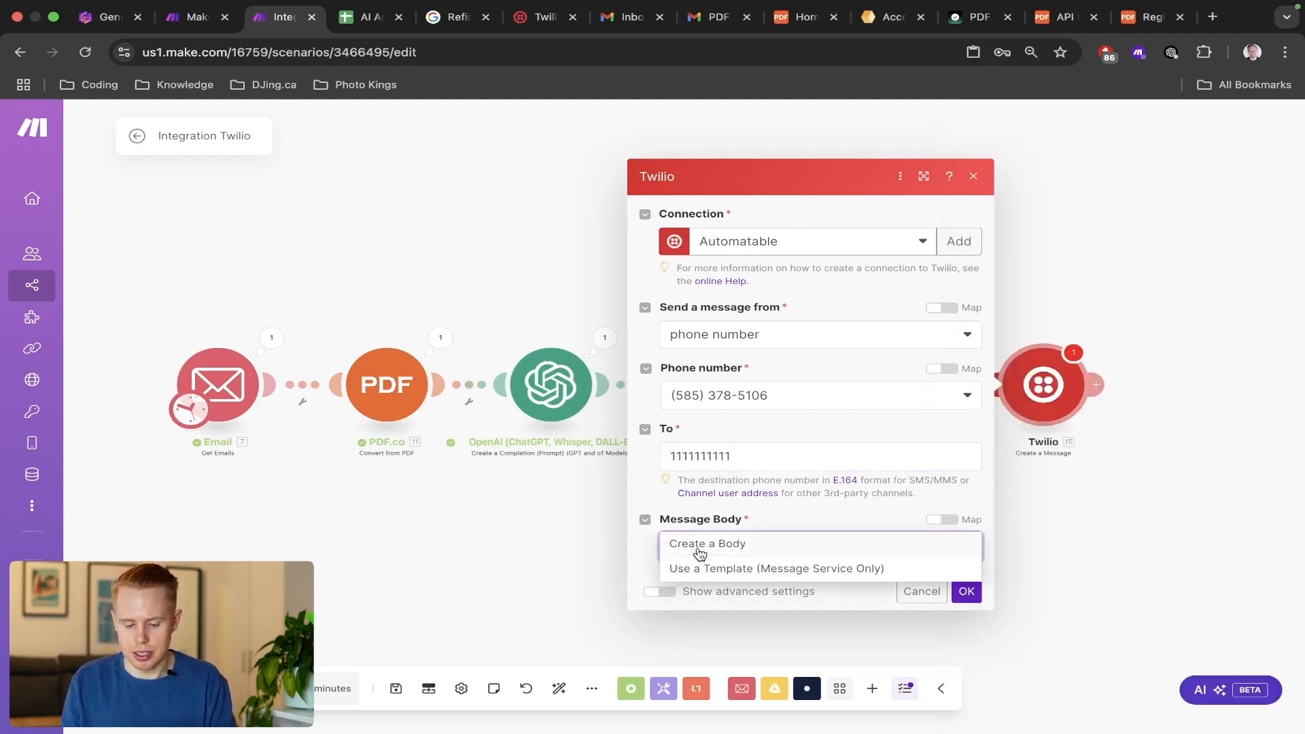
click(700, 554)
click(703, 559)
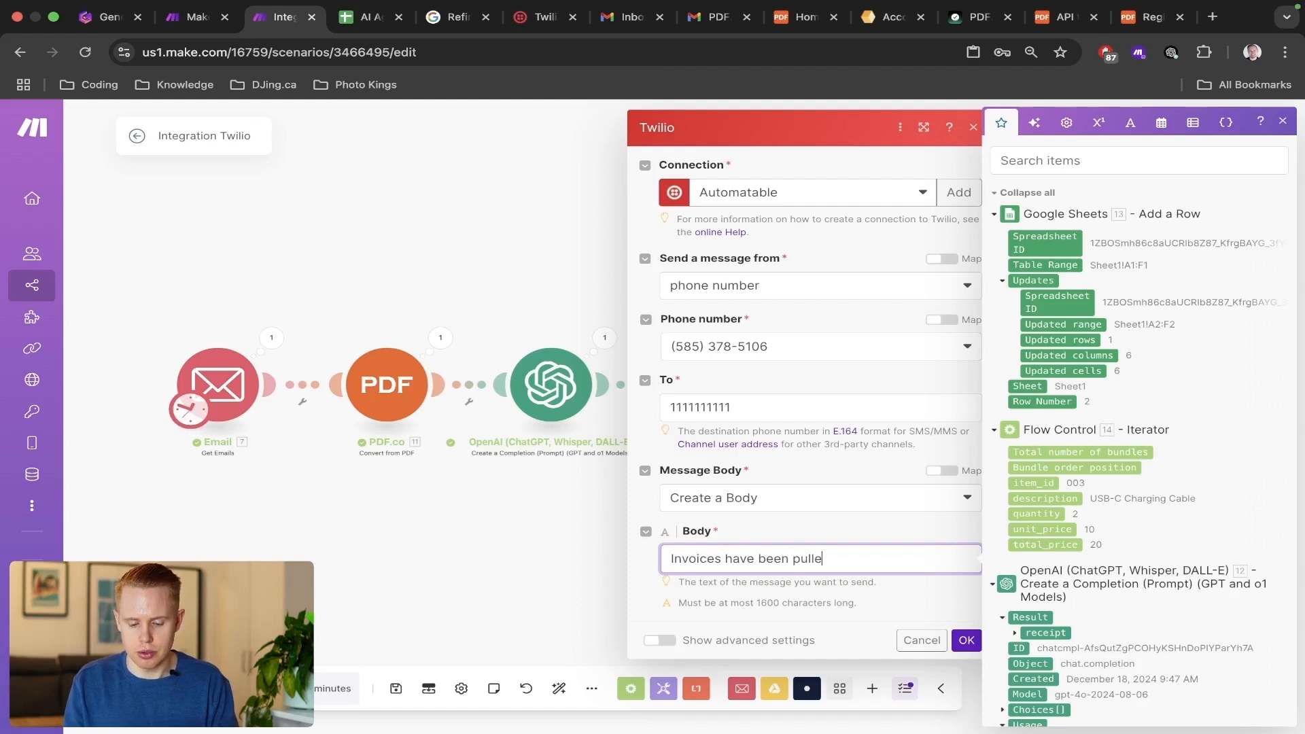
text(m emails and)
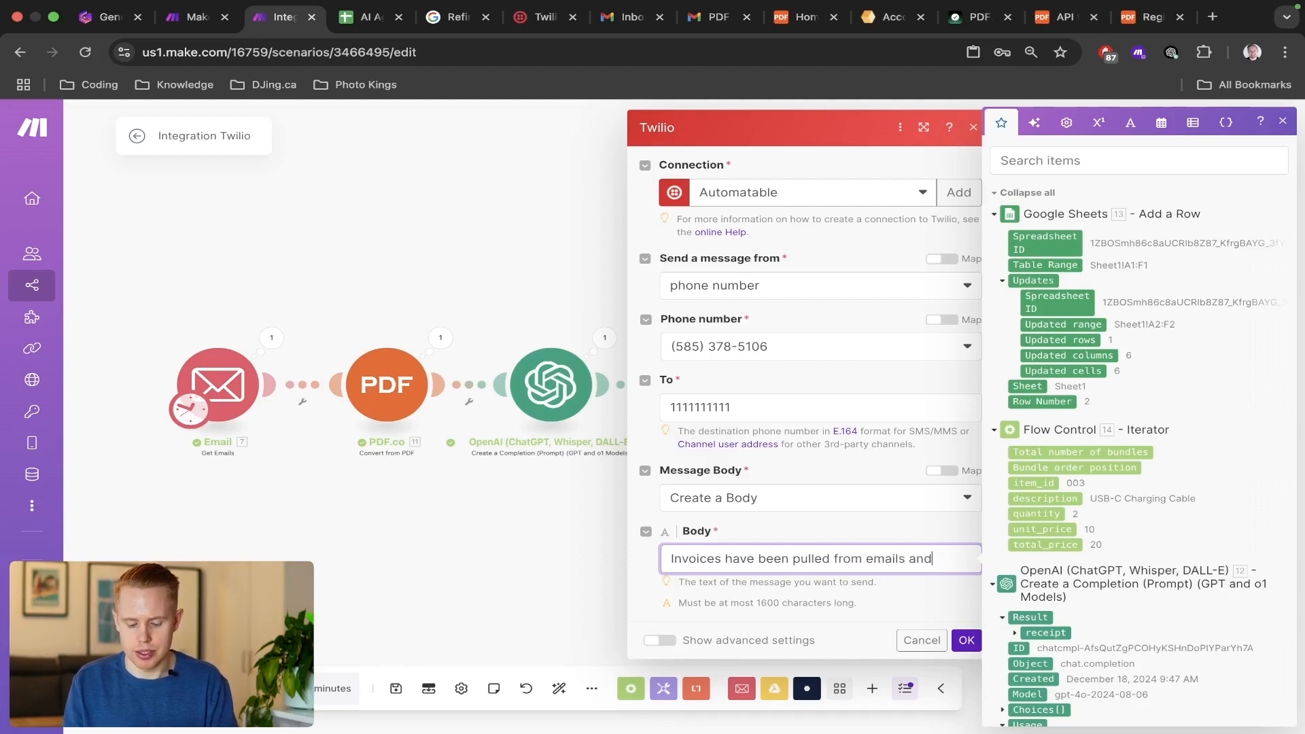
text(ed into Google Sheets)
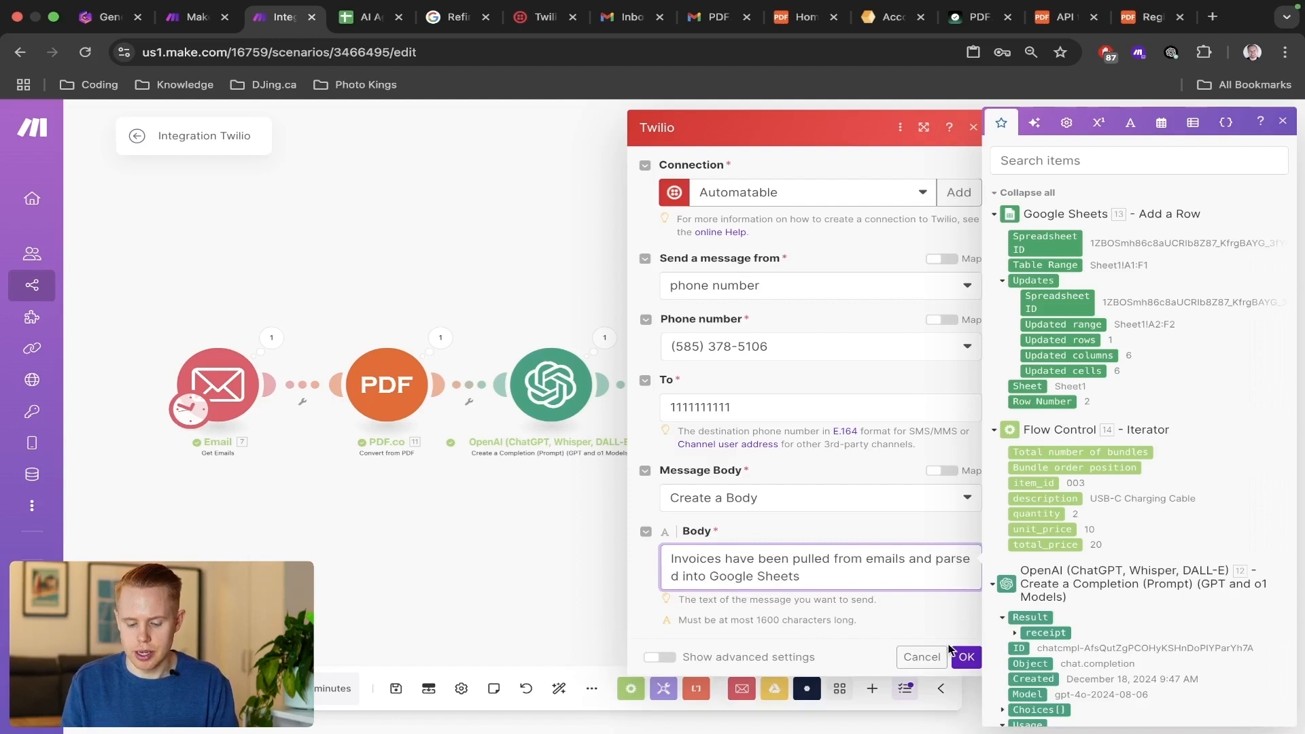
click(955, 654)
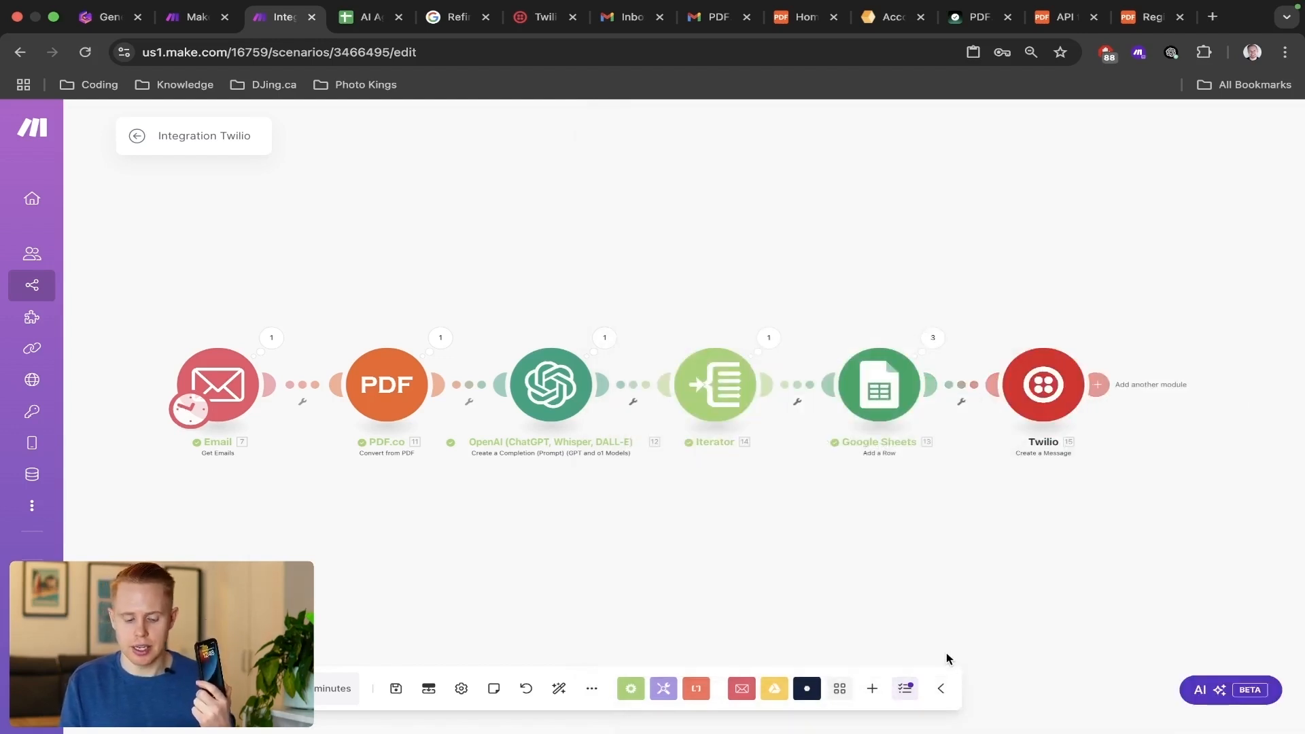
key(super+s)
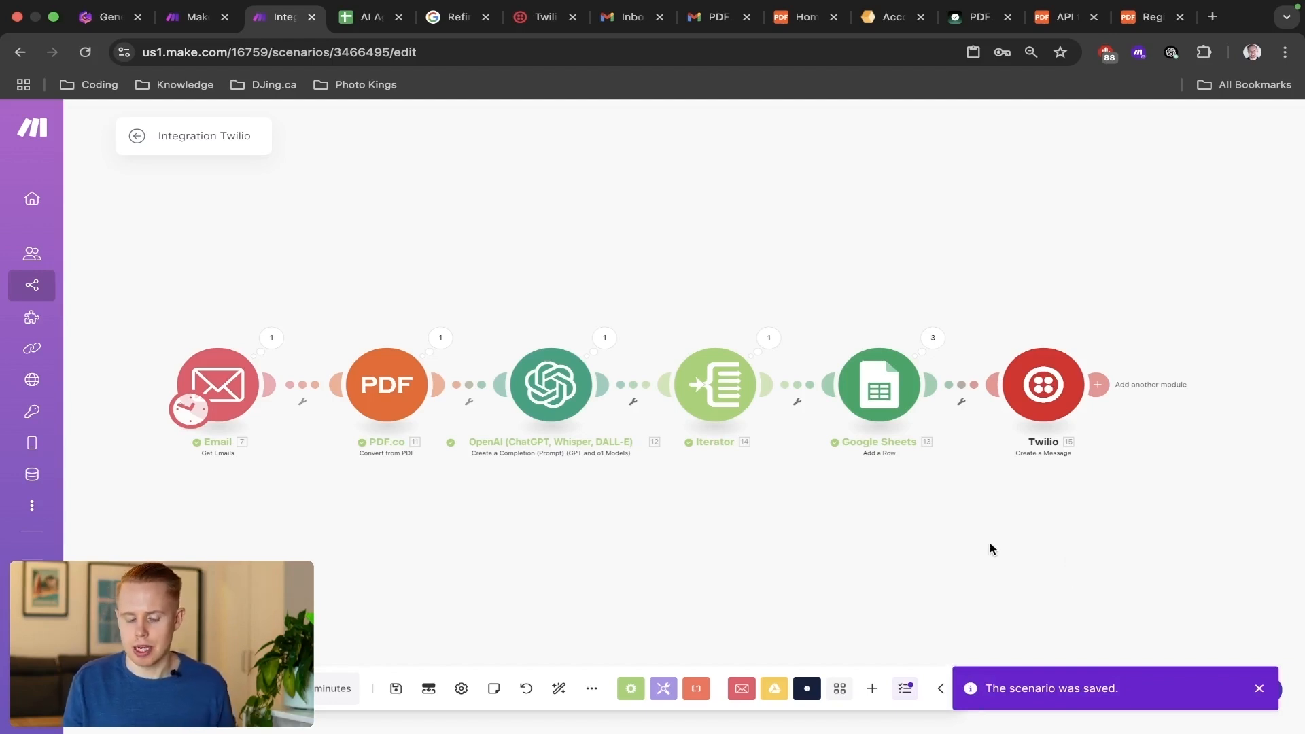
Connect the Email module on the router's Parse route to the separate Email module that starts the PDF.co receipt chain.
scroll(990, 543, left, 10)
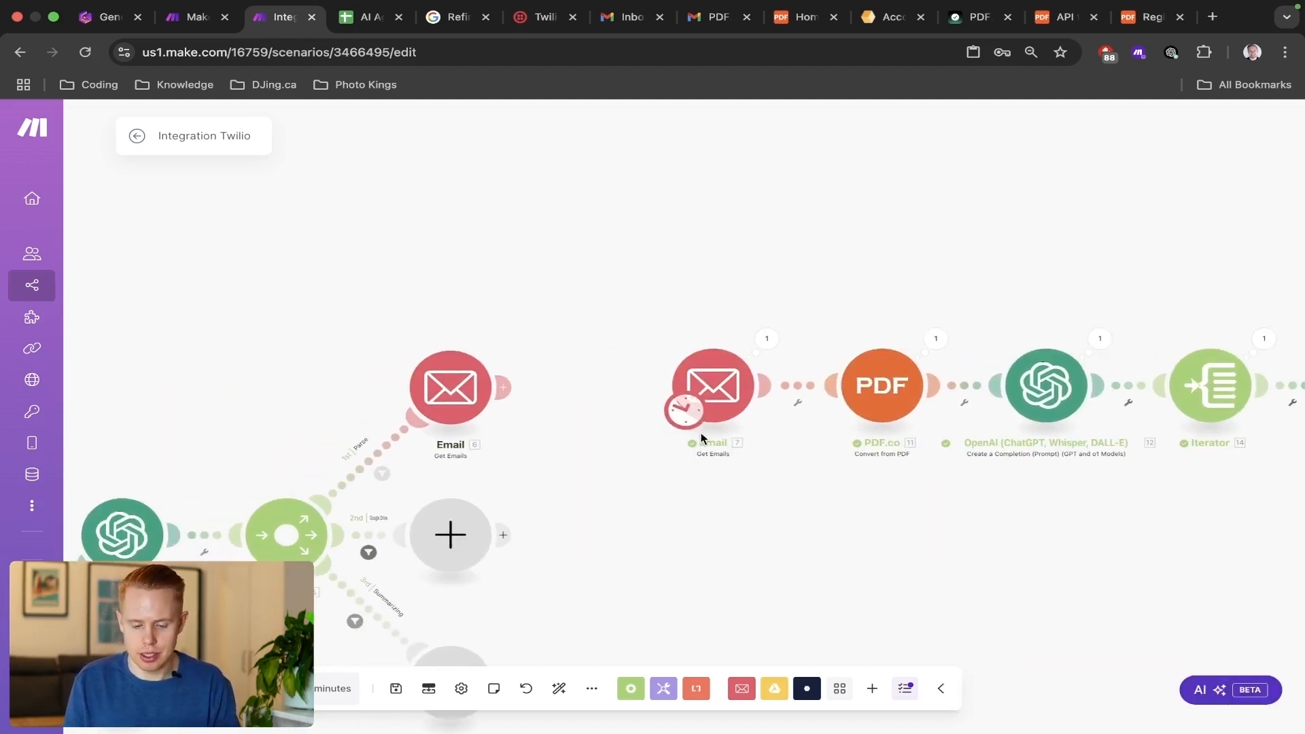
scroll(688, 412, down, 5)
scroll(700, 411, up, 1)
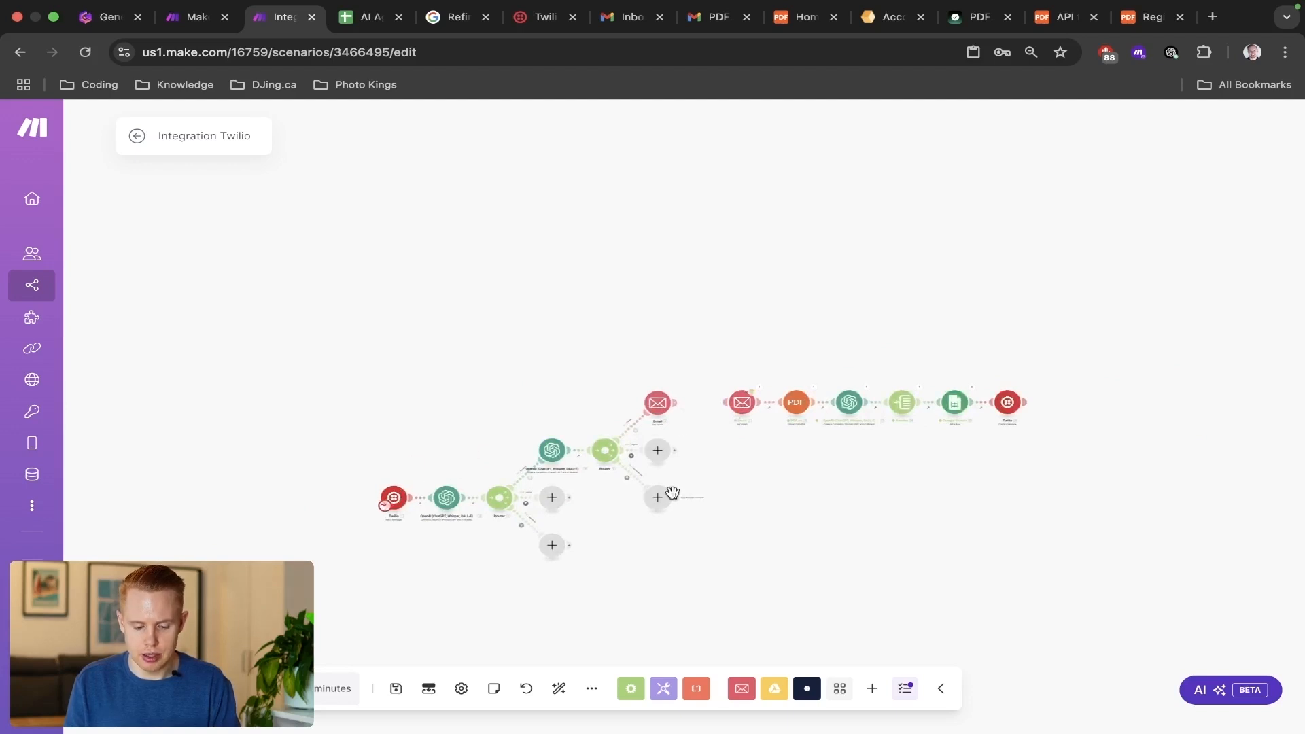
scroll(399, 513, up, 5)
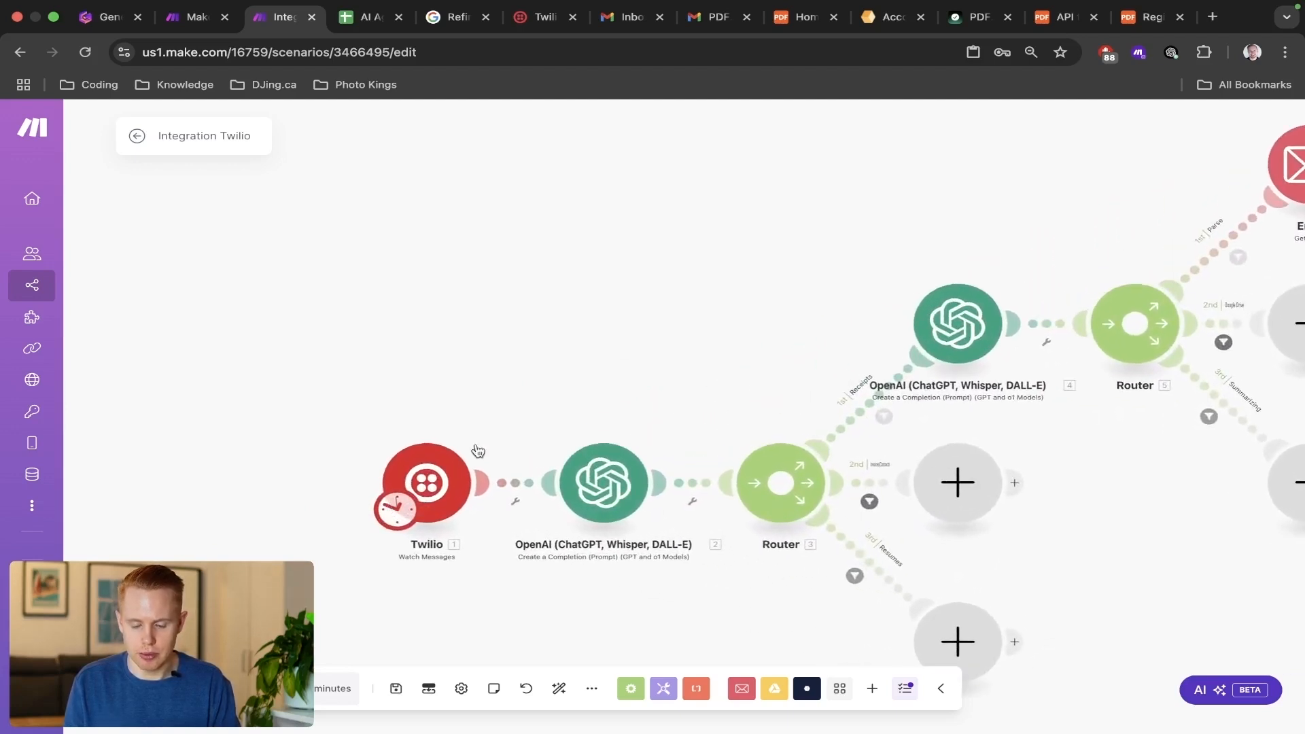
drag(945, 215, 29, 262)
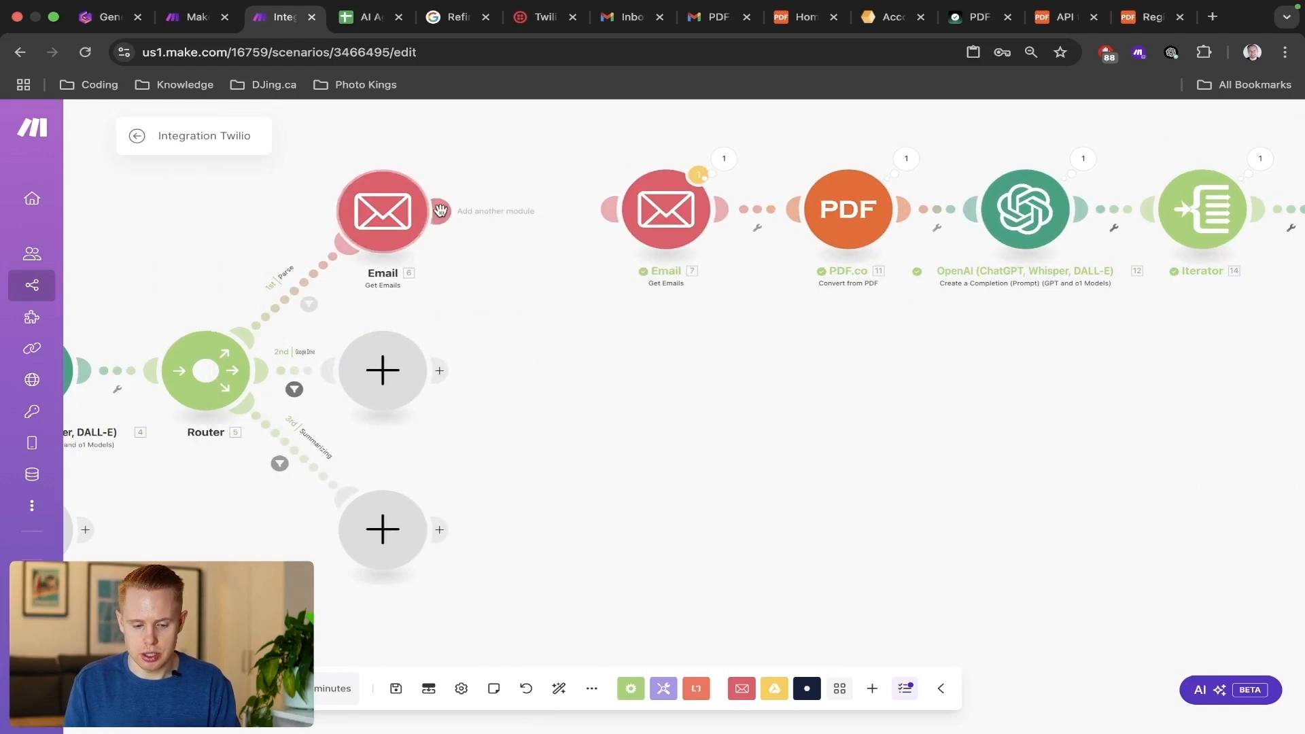
click(568, 209)
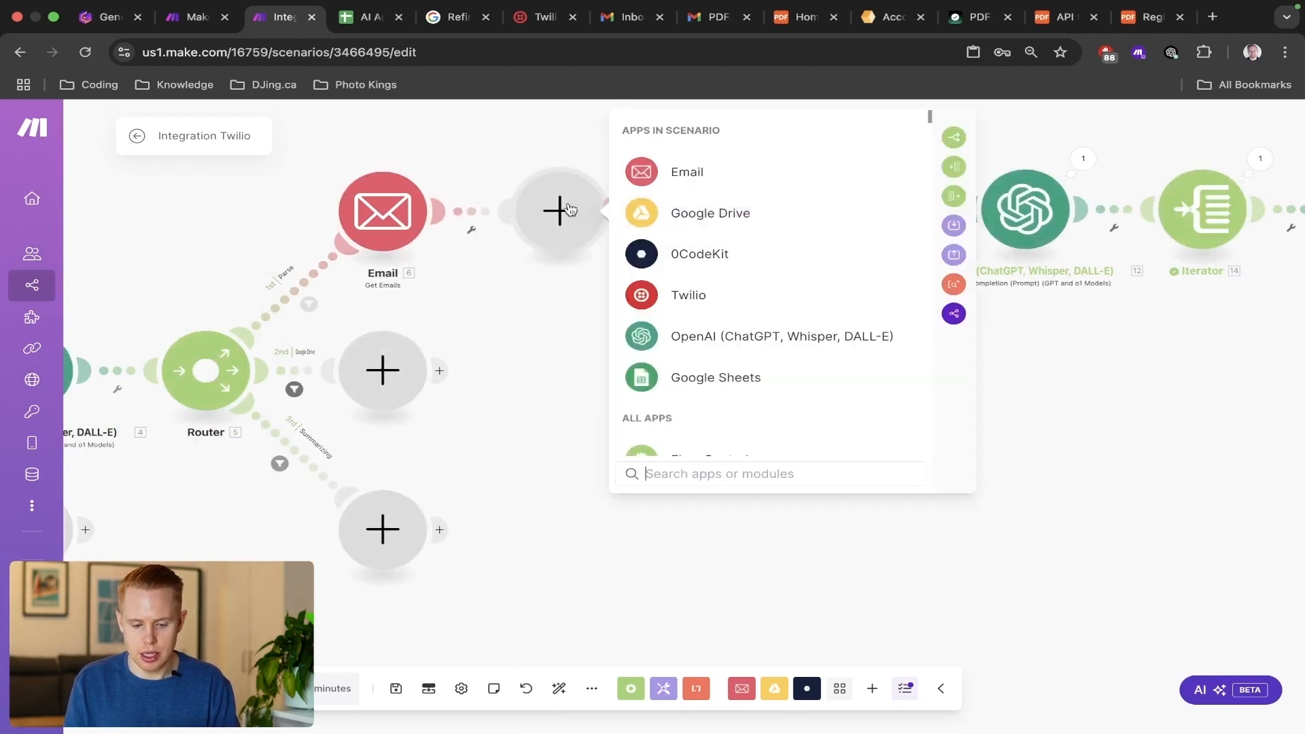
click(499, 427)
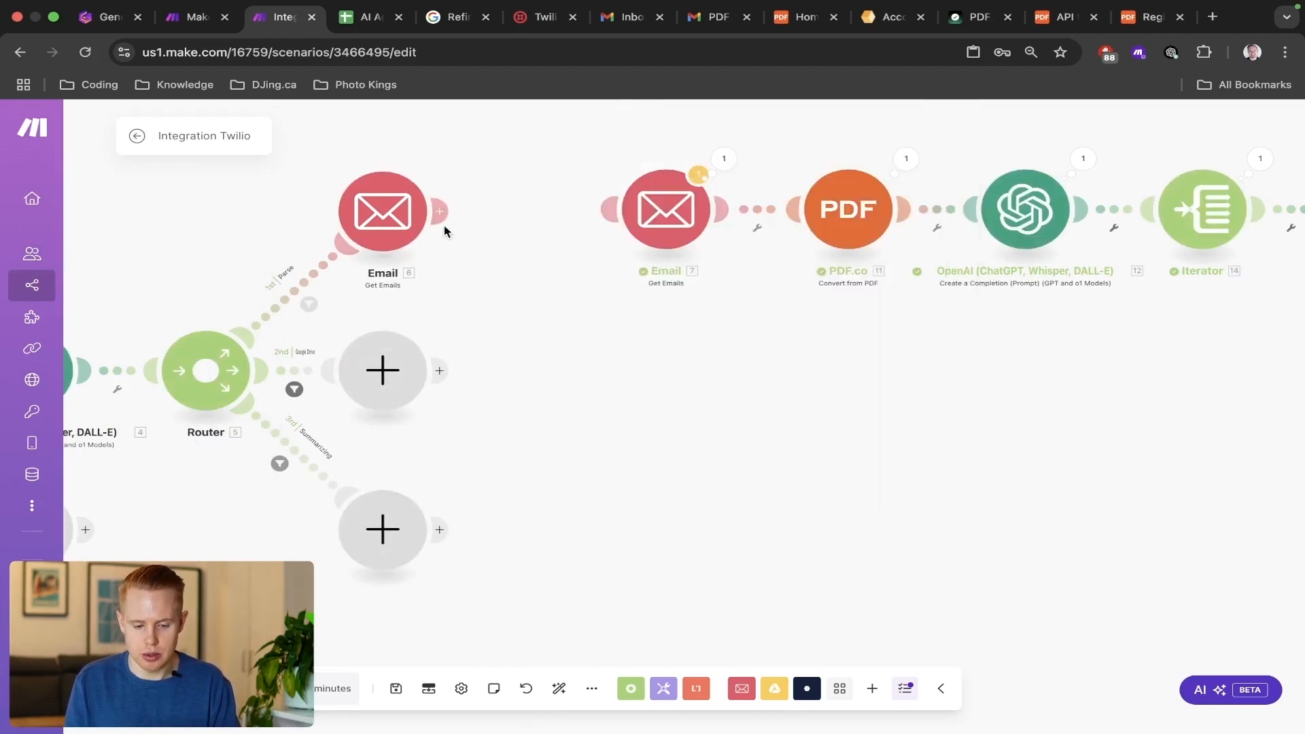
drag(443, 212, 663, 211)
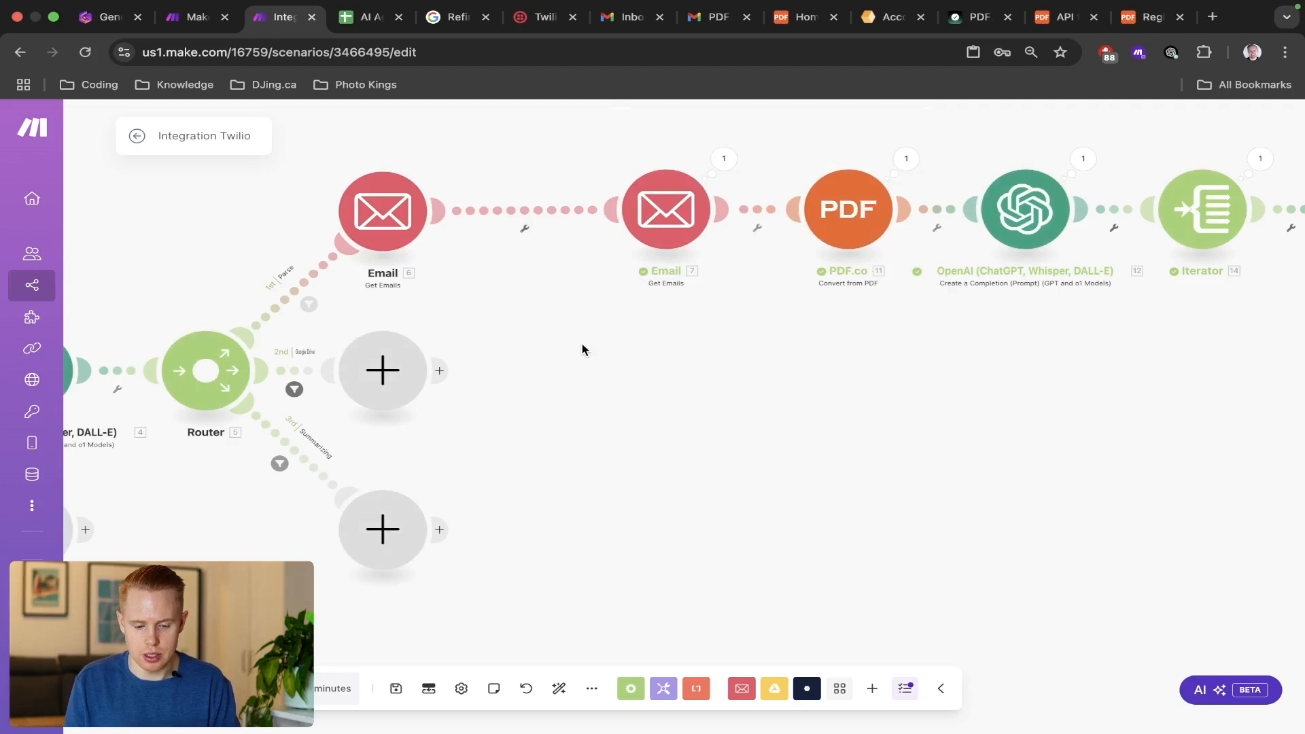
Delete the redundant Email module directly after the router on the Parse route and auto-align the scenario.
right_click(400, 205)
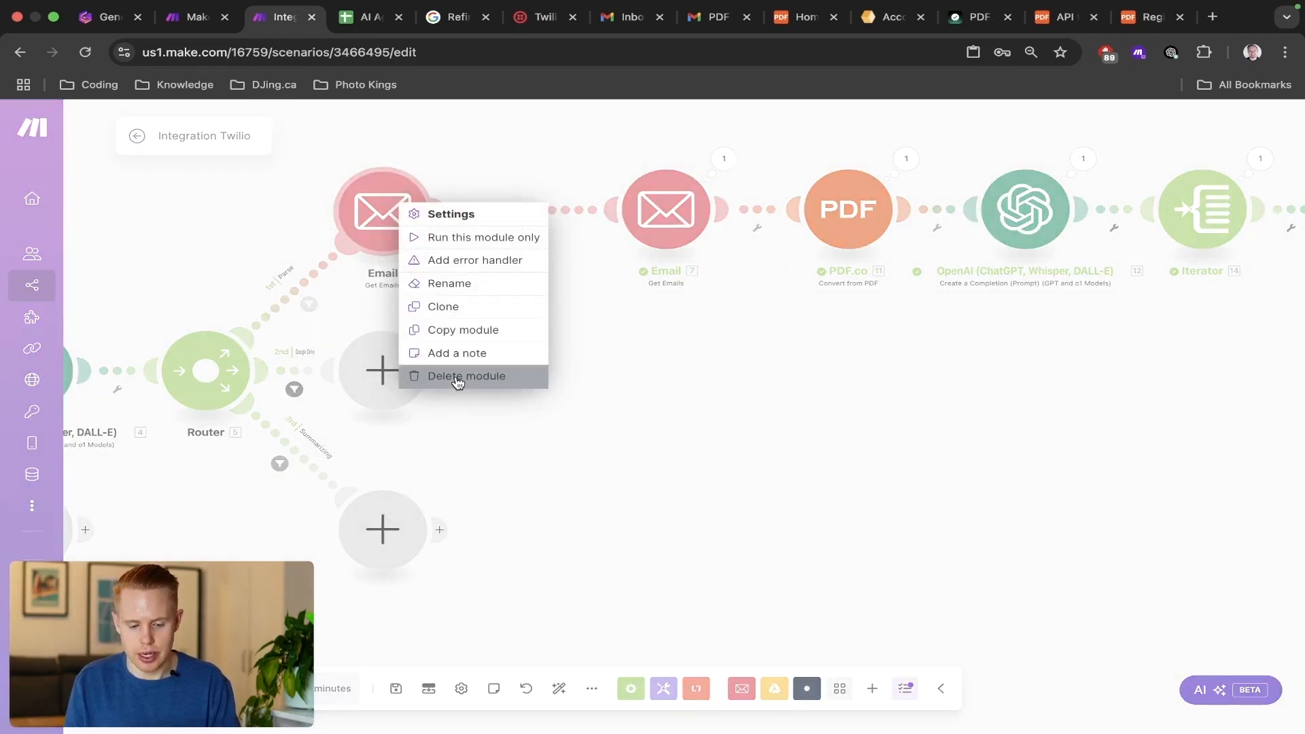
click(457, 385)
click(559, 689)
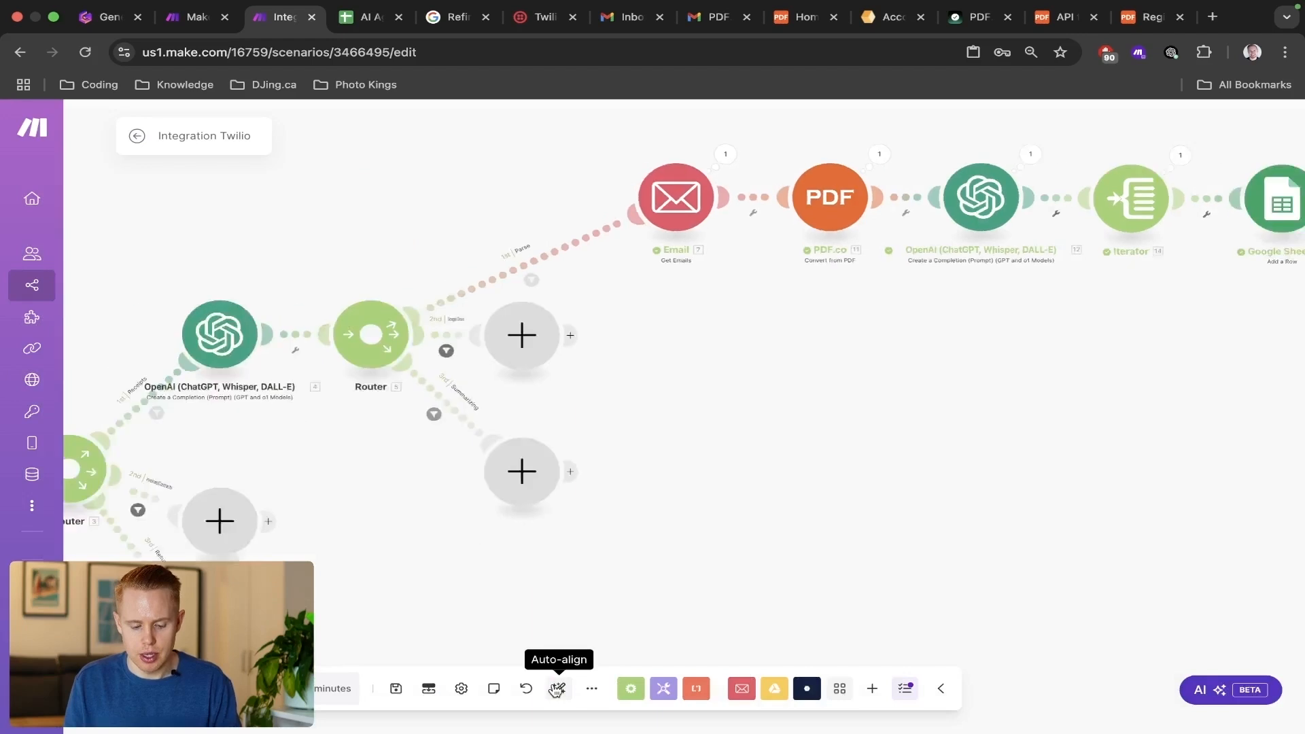
Review the connected flow from the Twilio trigger to the final Twilio message, including the rows logged in the AI Agent Make.com Receipts sheet.
drag(933, 420, 983, 416)
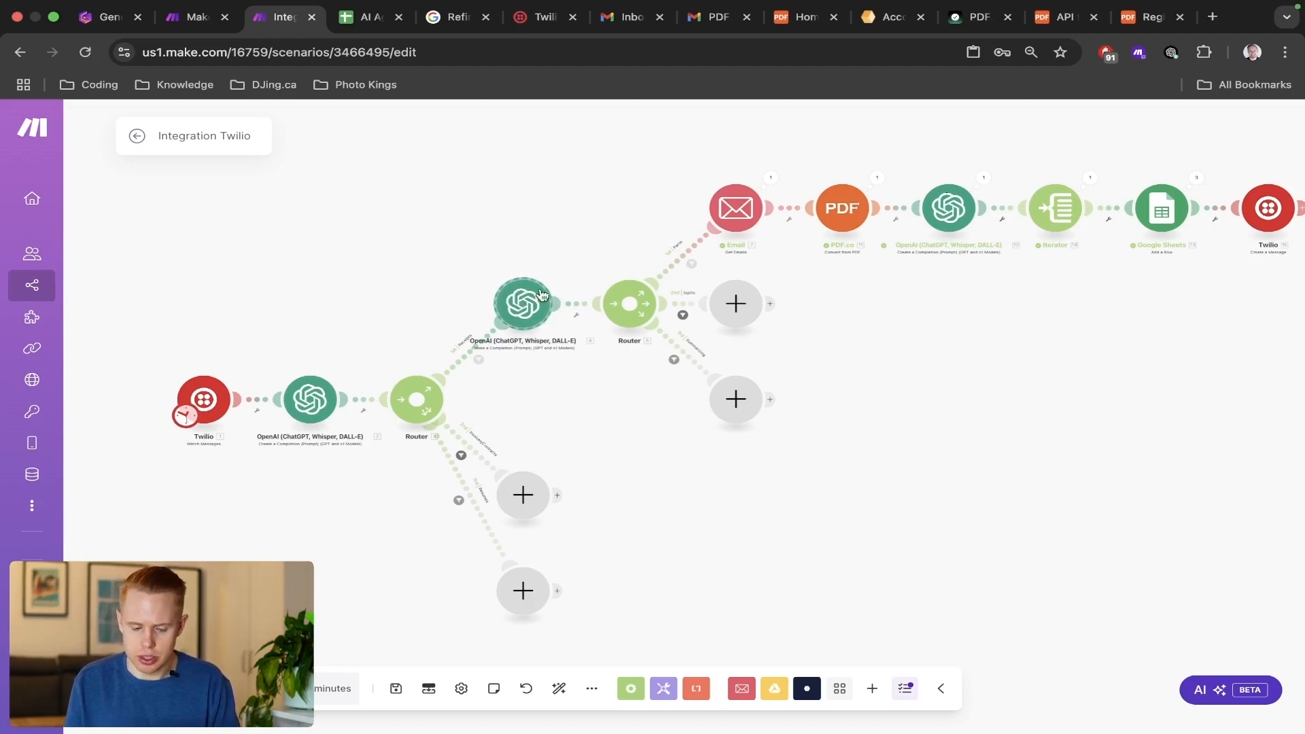
drag(716, 201, 1000, 330)
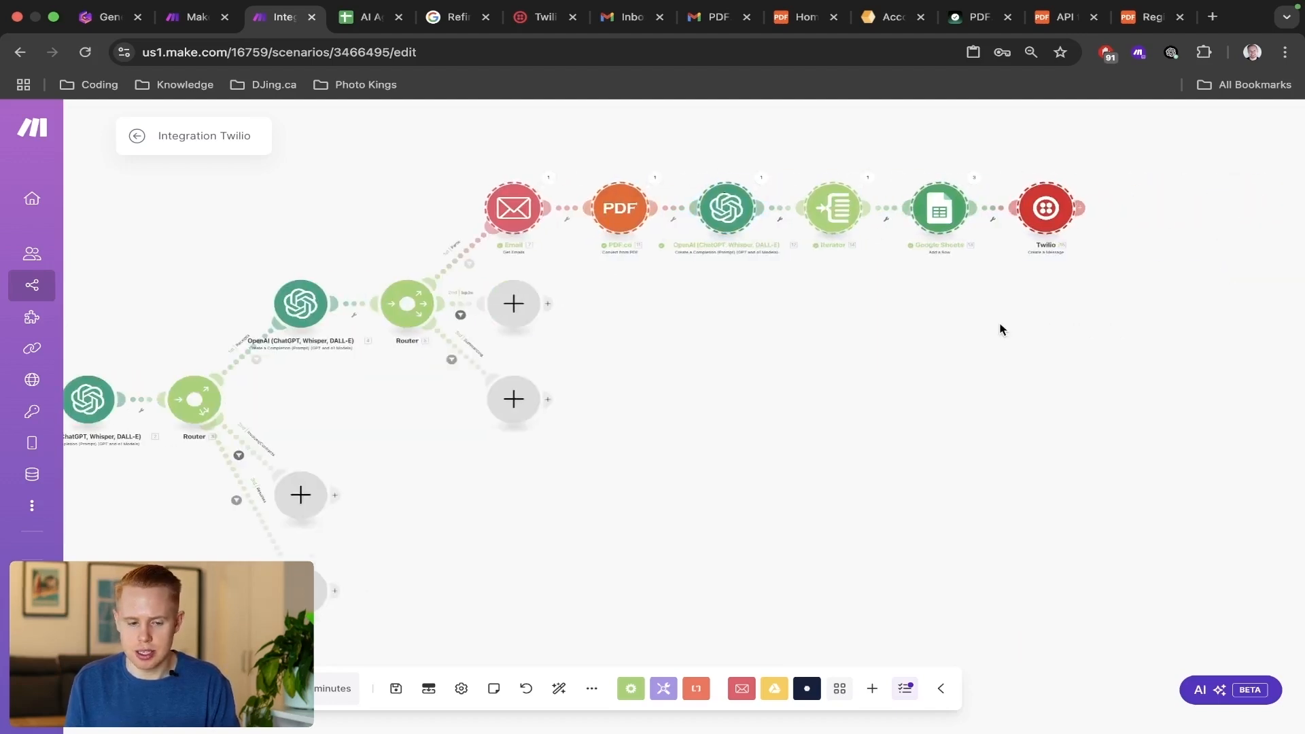
key(ctrl+Tab)
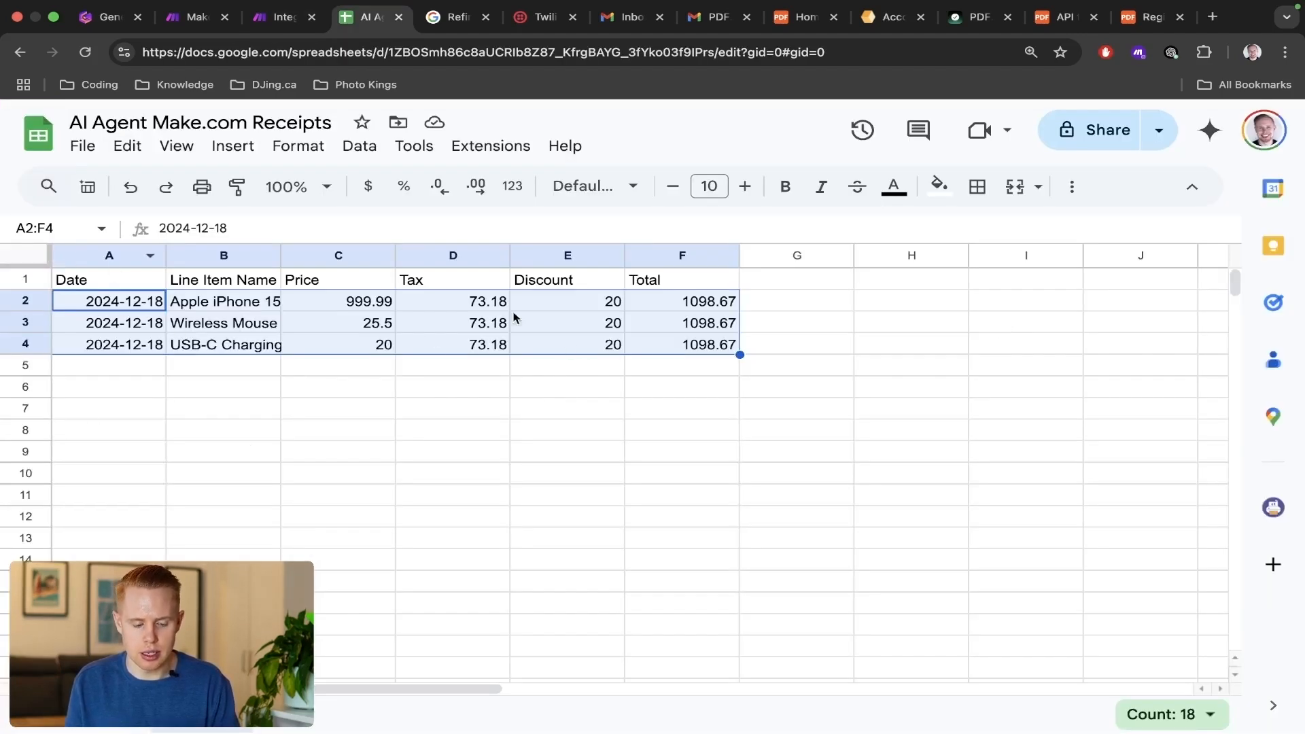
key(ctrl+shift+Tab)
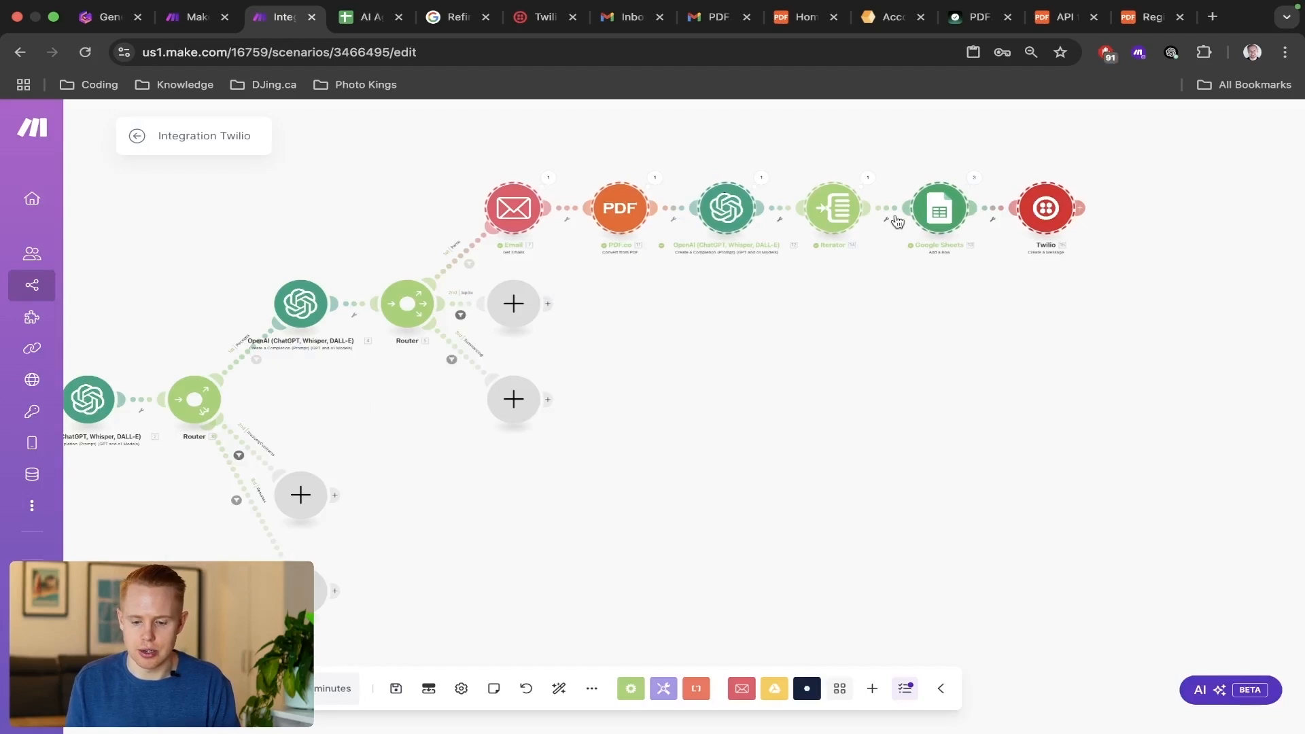
drag(996, 150, 1082, 242)
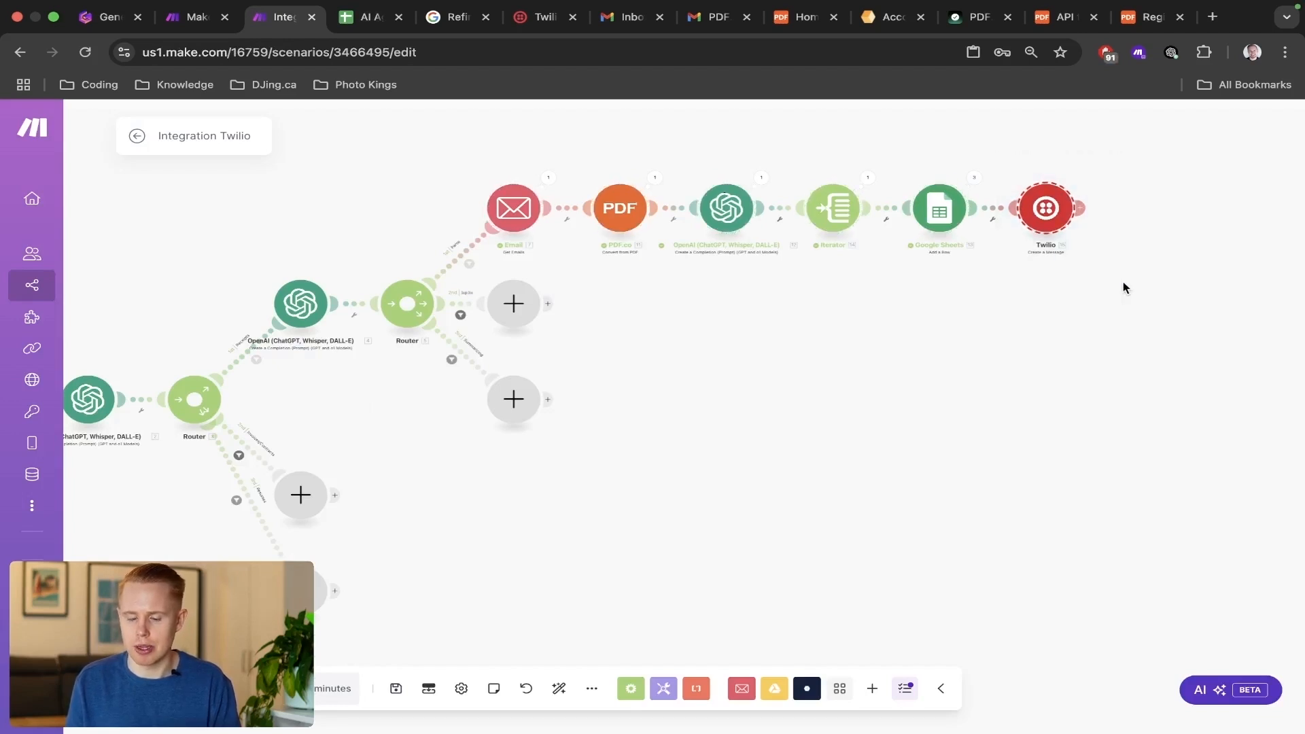
drag(896, 313, 983, 314)
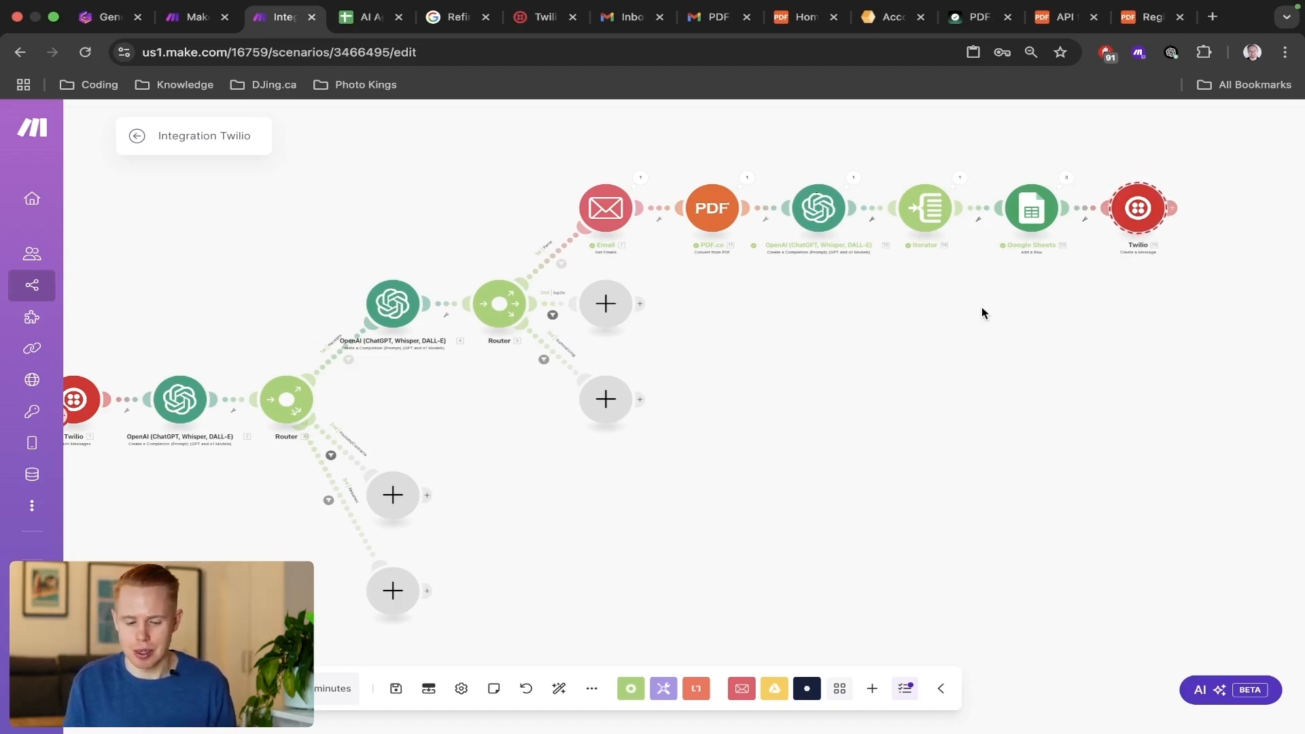
drag(982, 313, 1039, 298)
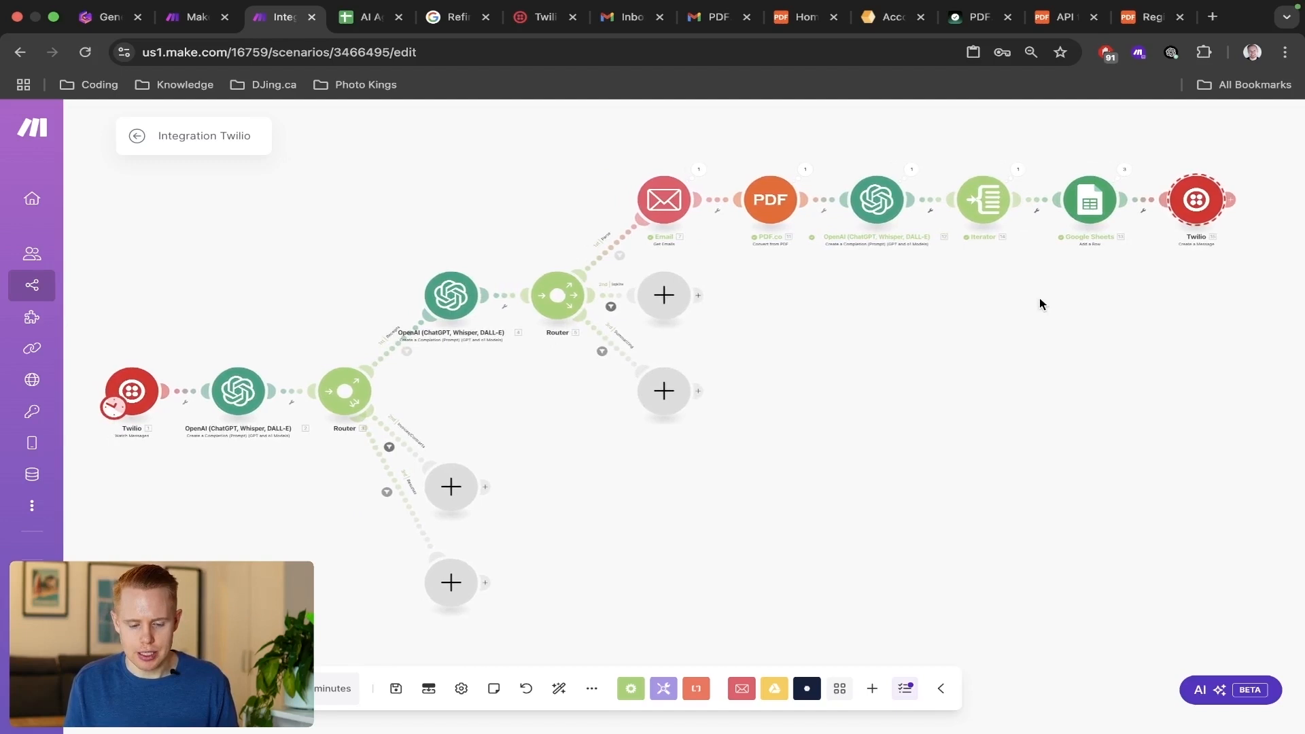
scroll(1039, 298, down, 1)
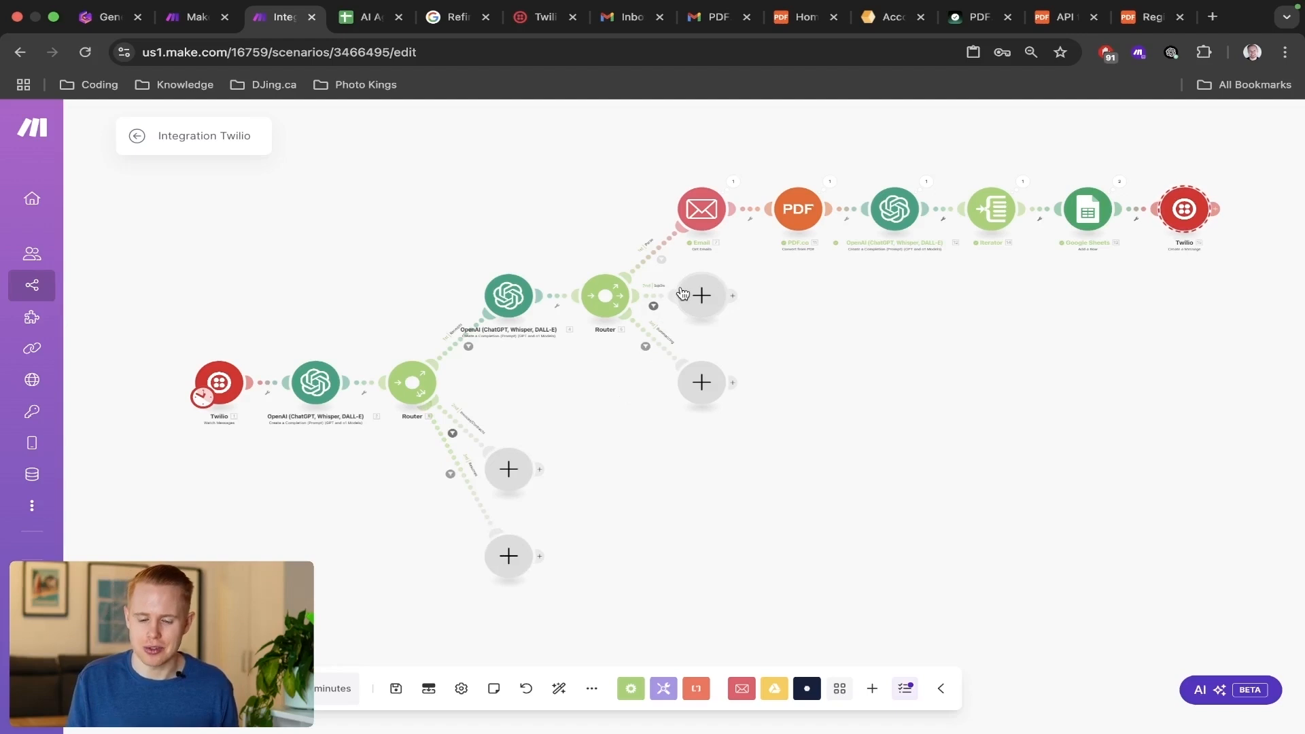
drag(867, 293, 844, 296)
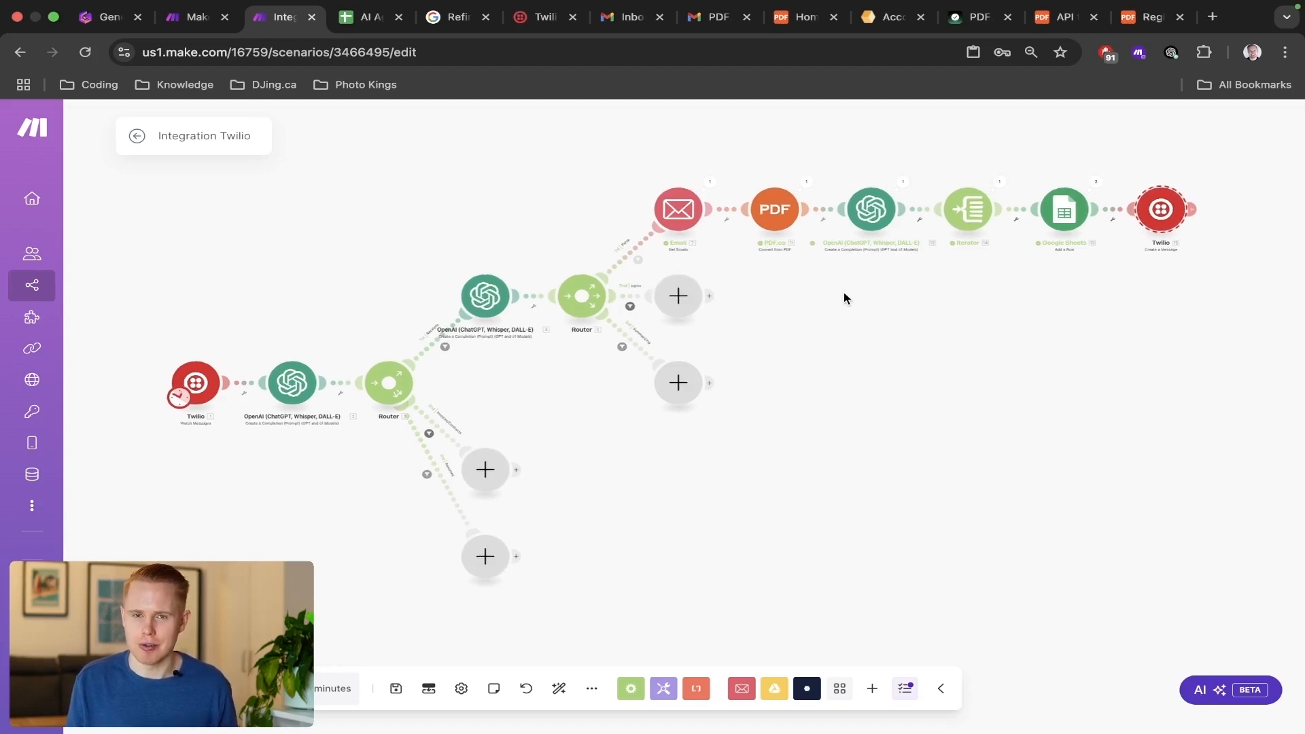
Clone the Parse route's Email module and attach the copy after the empty module on the router's second route.
right_click(682, 223)
click(744, 327)
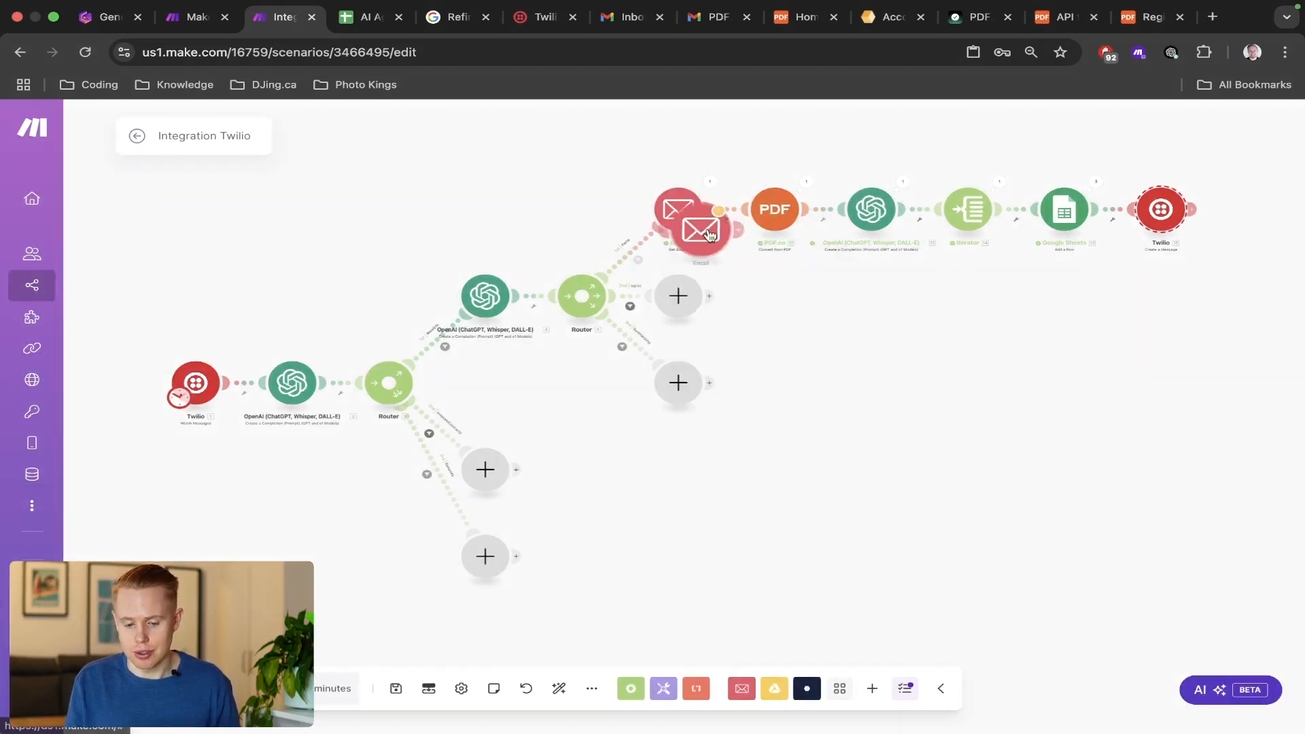
click(784, 308)
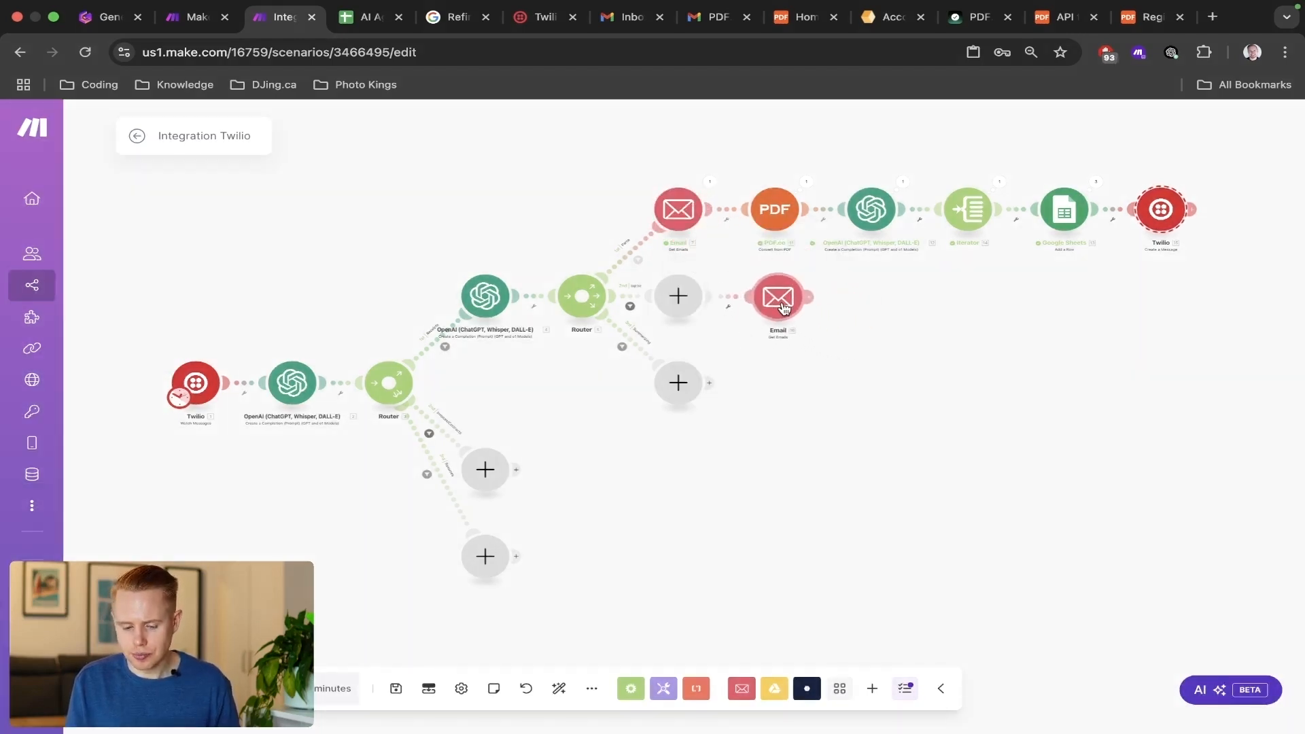
Delete the empty module on the second route and move the cloned Email module into its place beside the router.
right_click(672, 304)
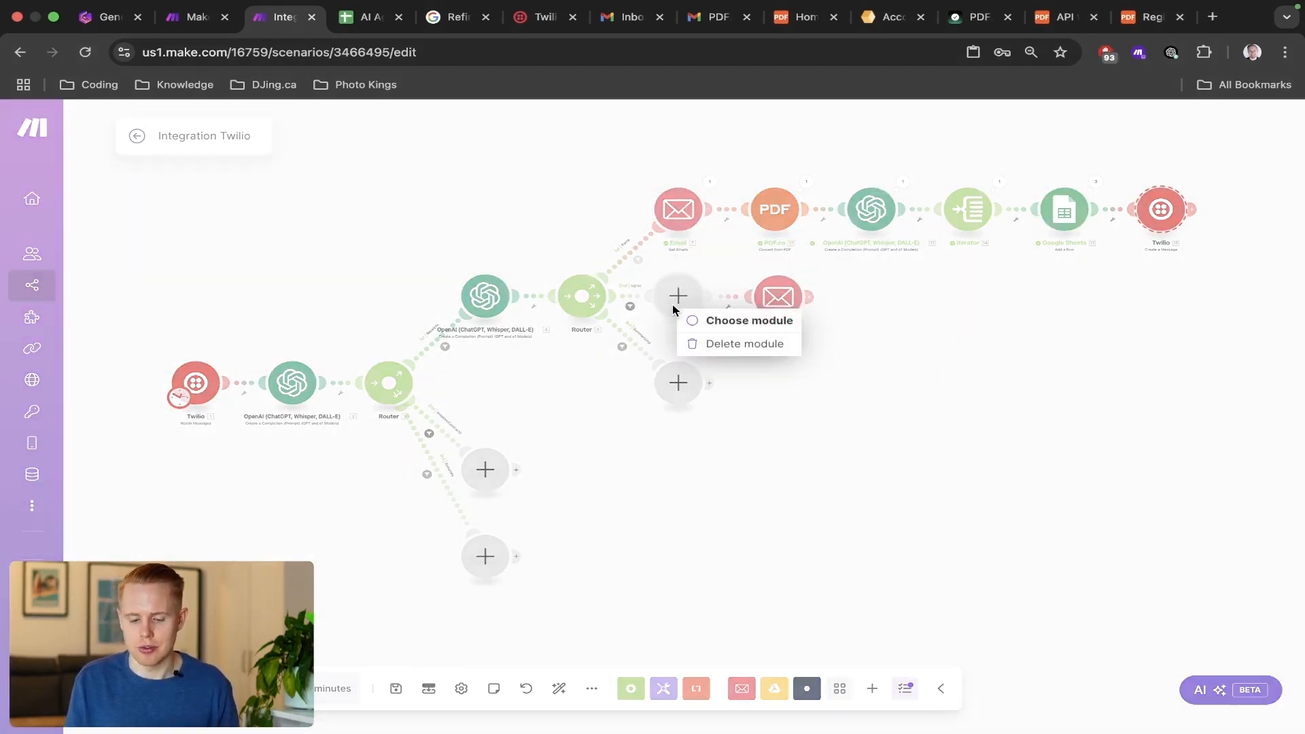
click(720, 344)
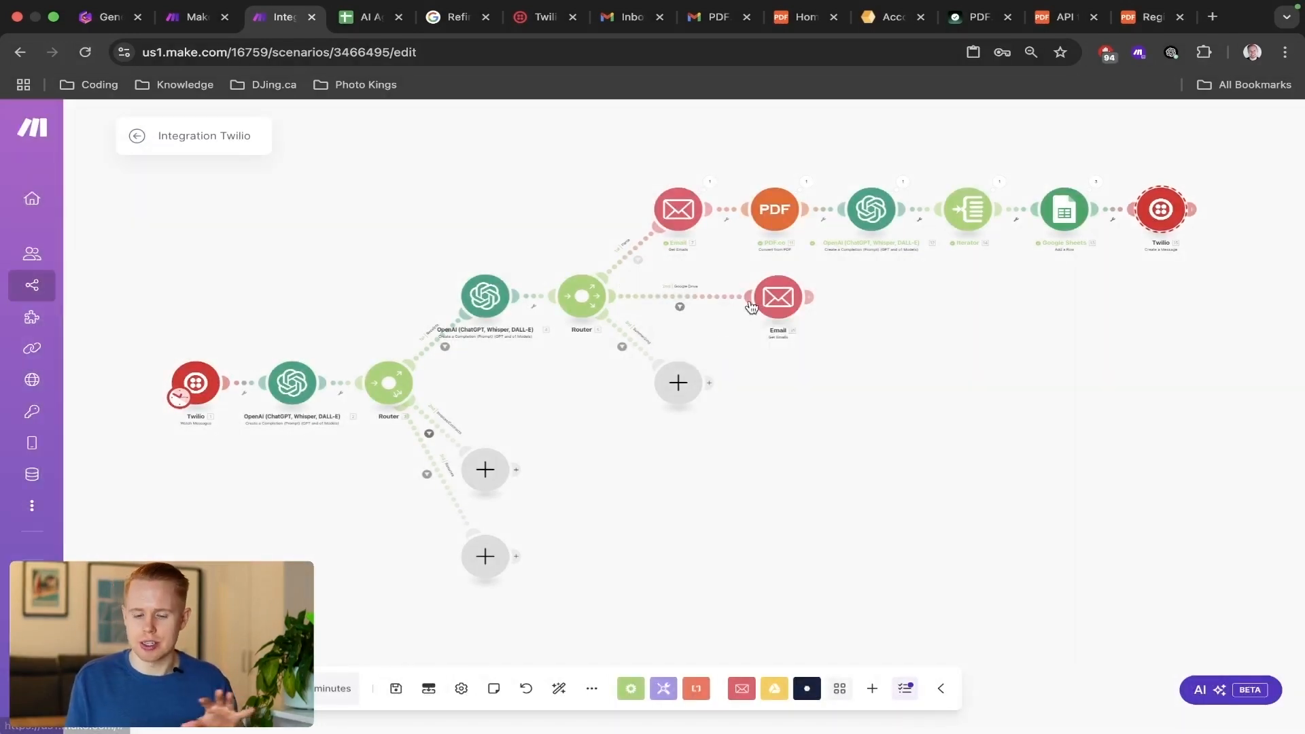
drag(778, 297, 677, 294)
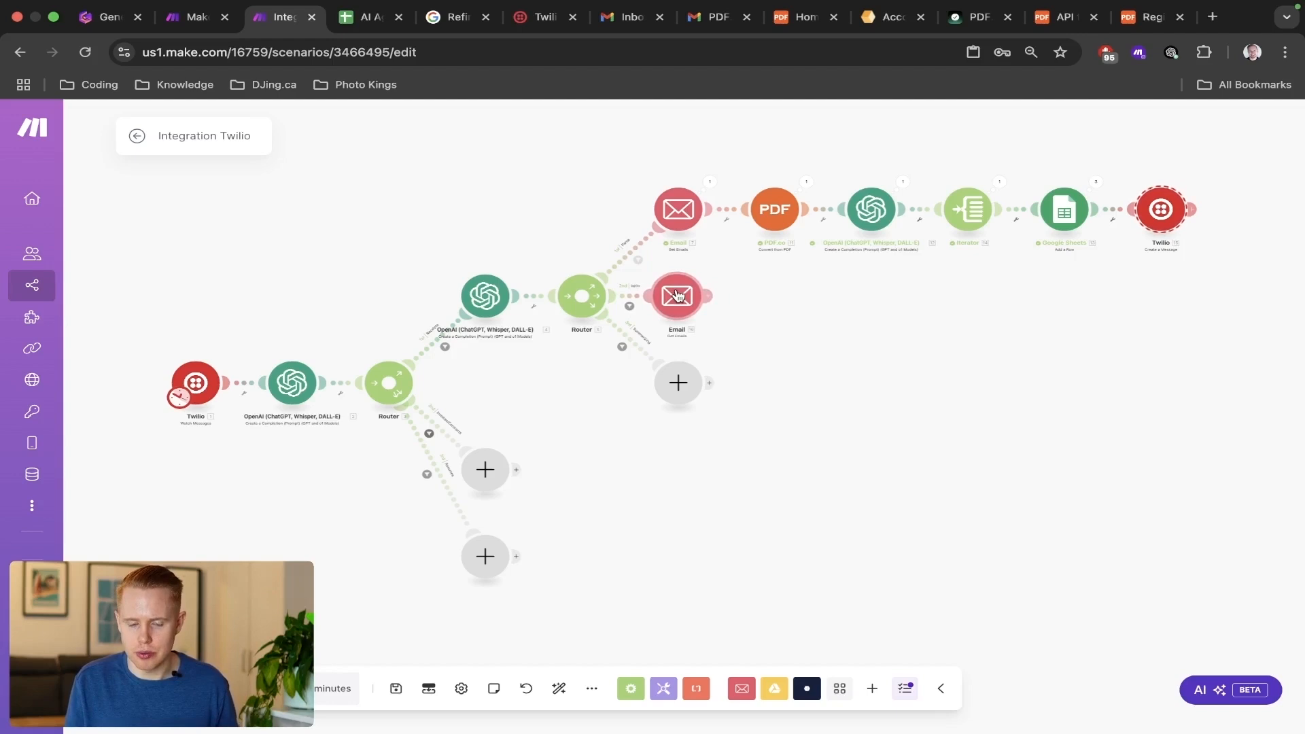
Check the cloned Email module's folder, Gmail query and result limit, then close its settings.
click(678, 294)
click(560, 239)
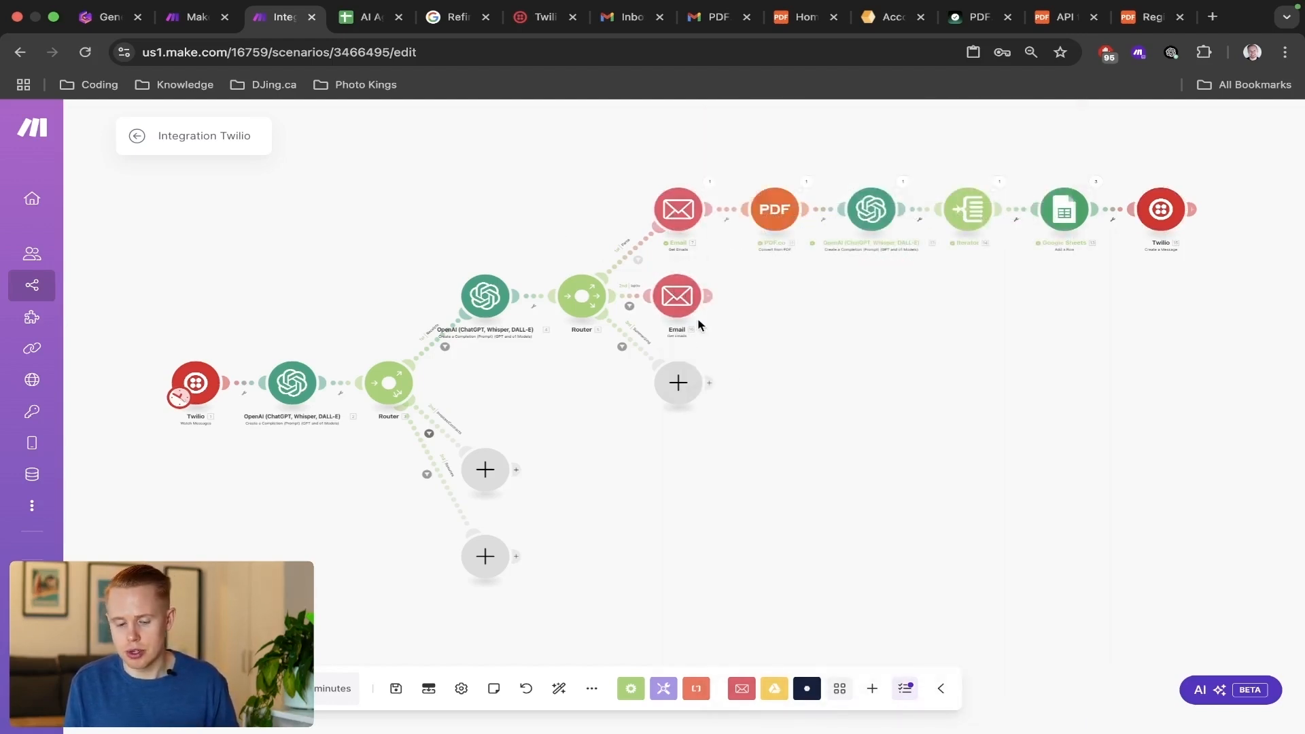
click(687, 299)
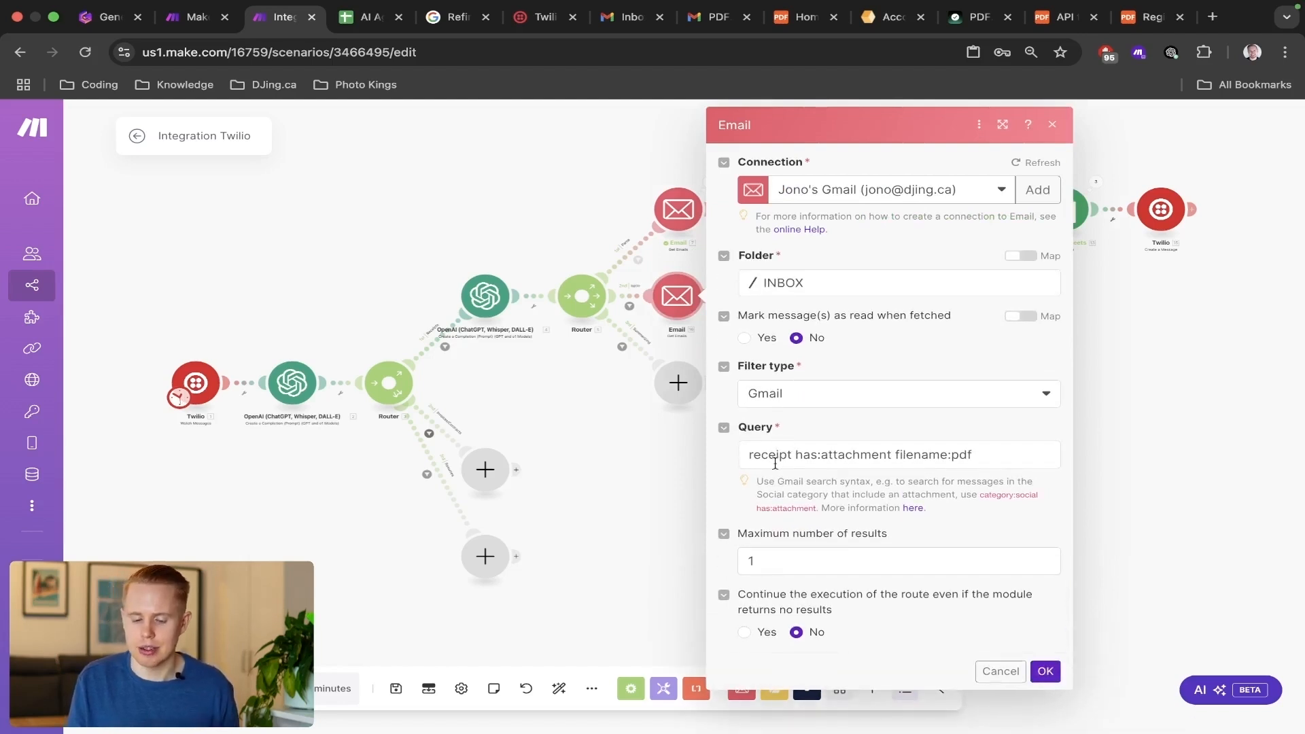
click(651, 436)
drag(813, 323, 682, 326)
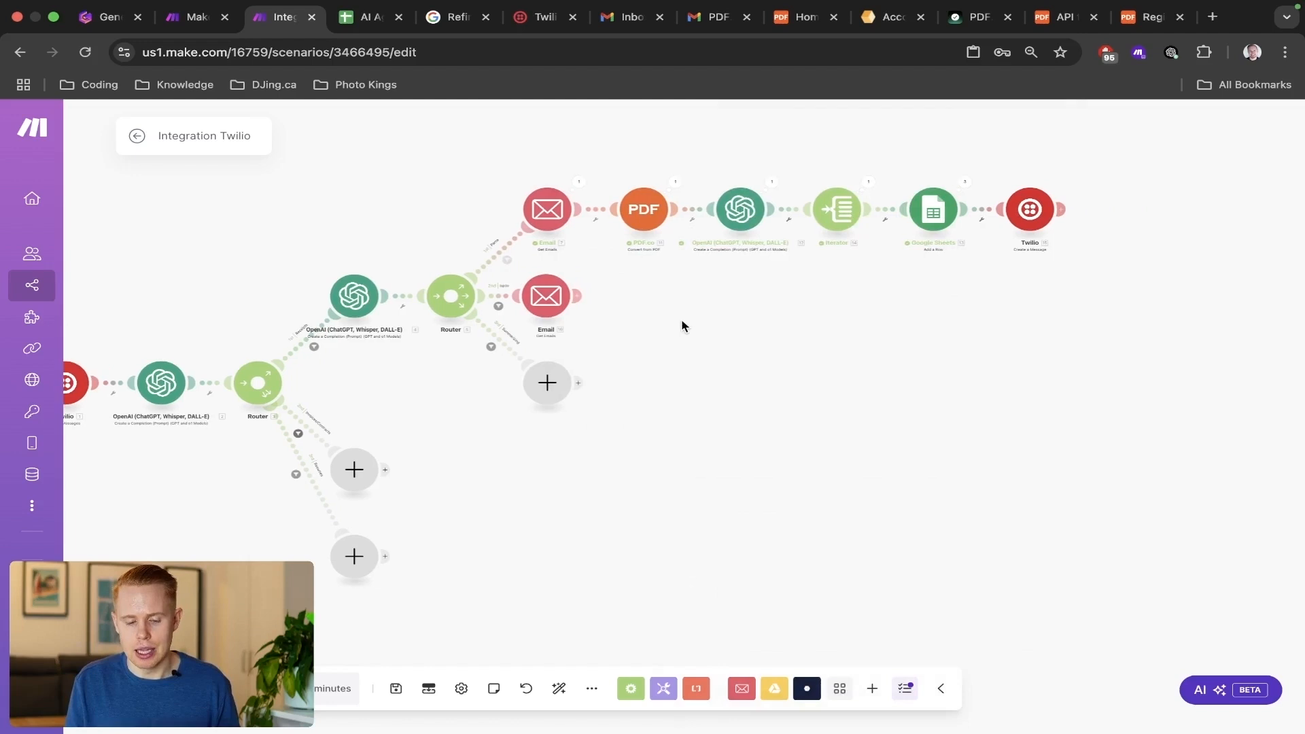
Add a Google Drive Upload a File module after the Email module on the router's second route.
click(580, 297)
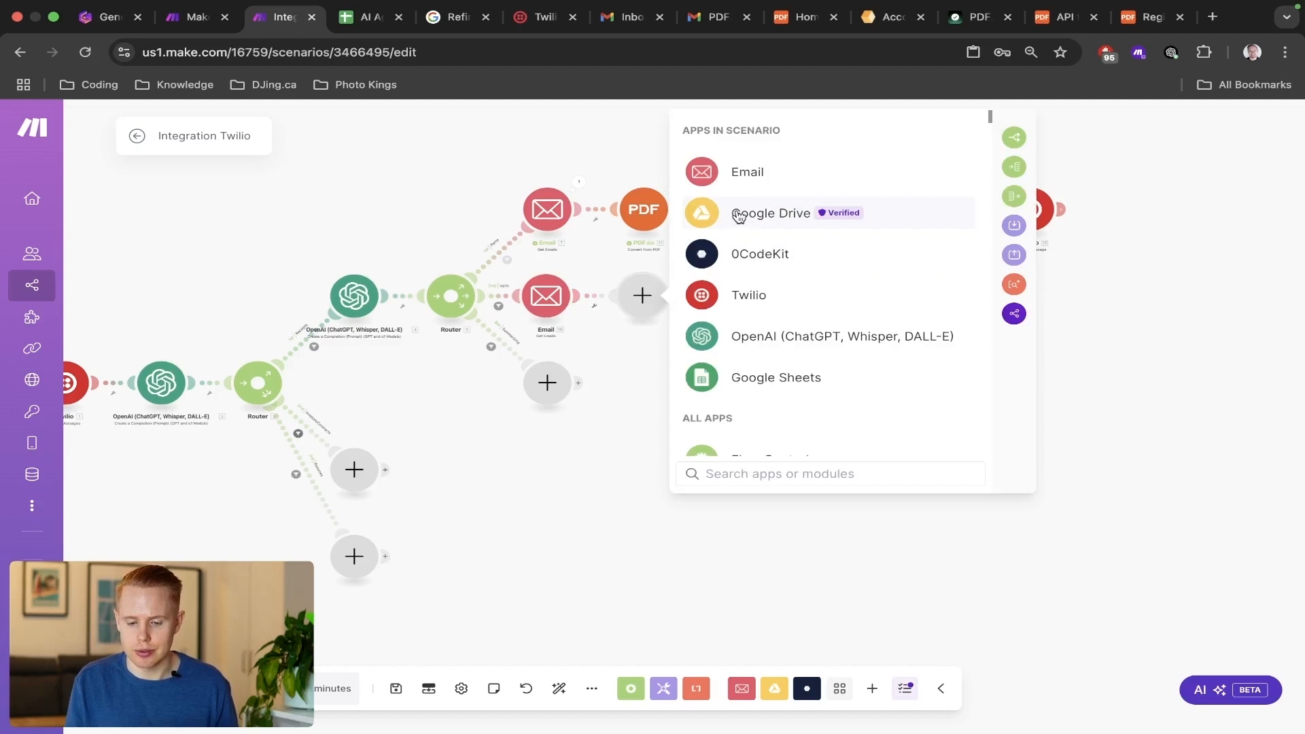
click(738, 217)
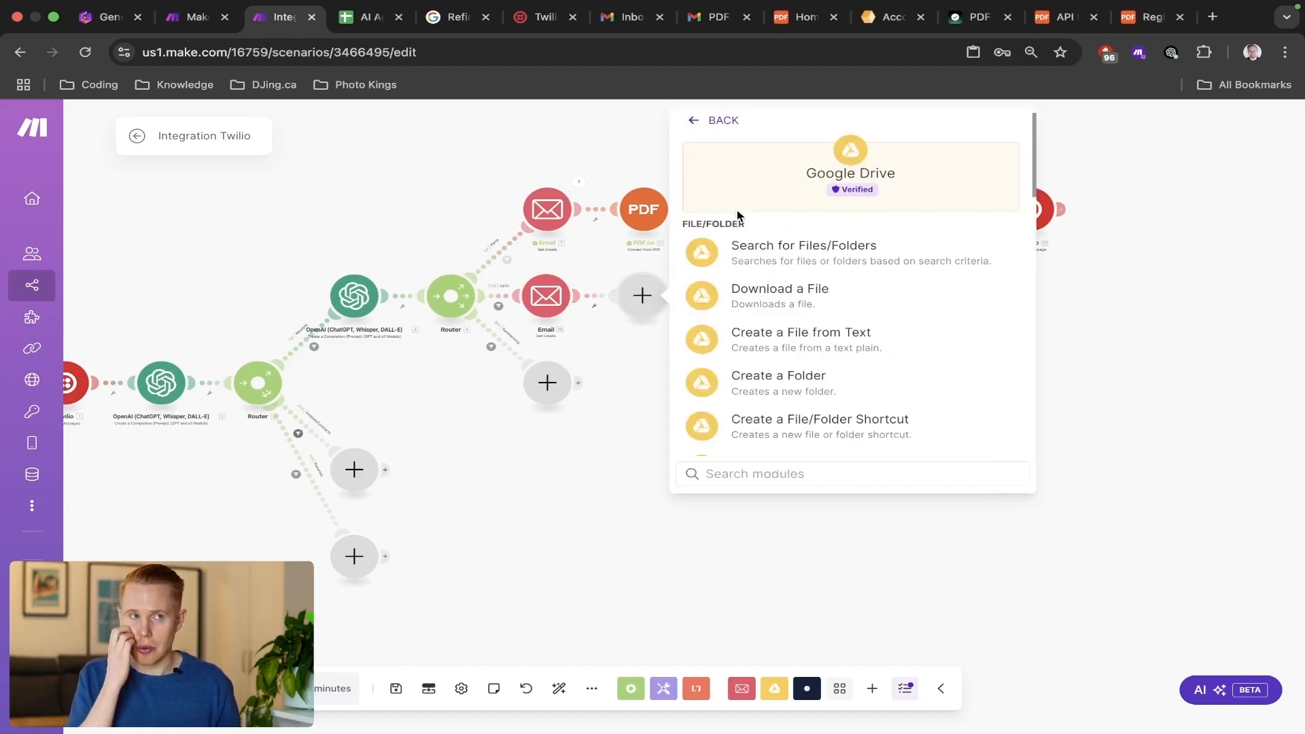
text(upload)
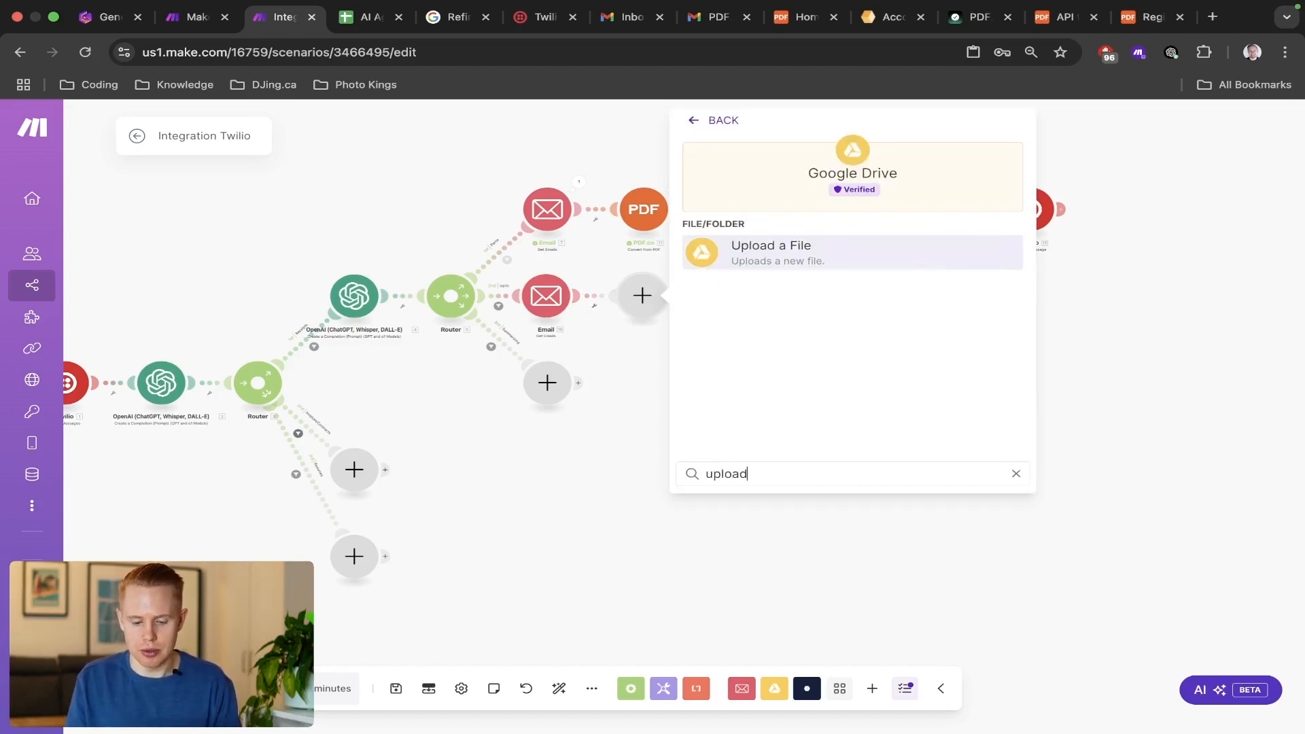
click(775, 262)
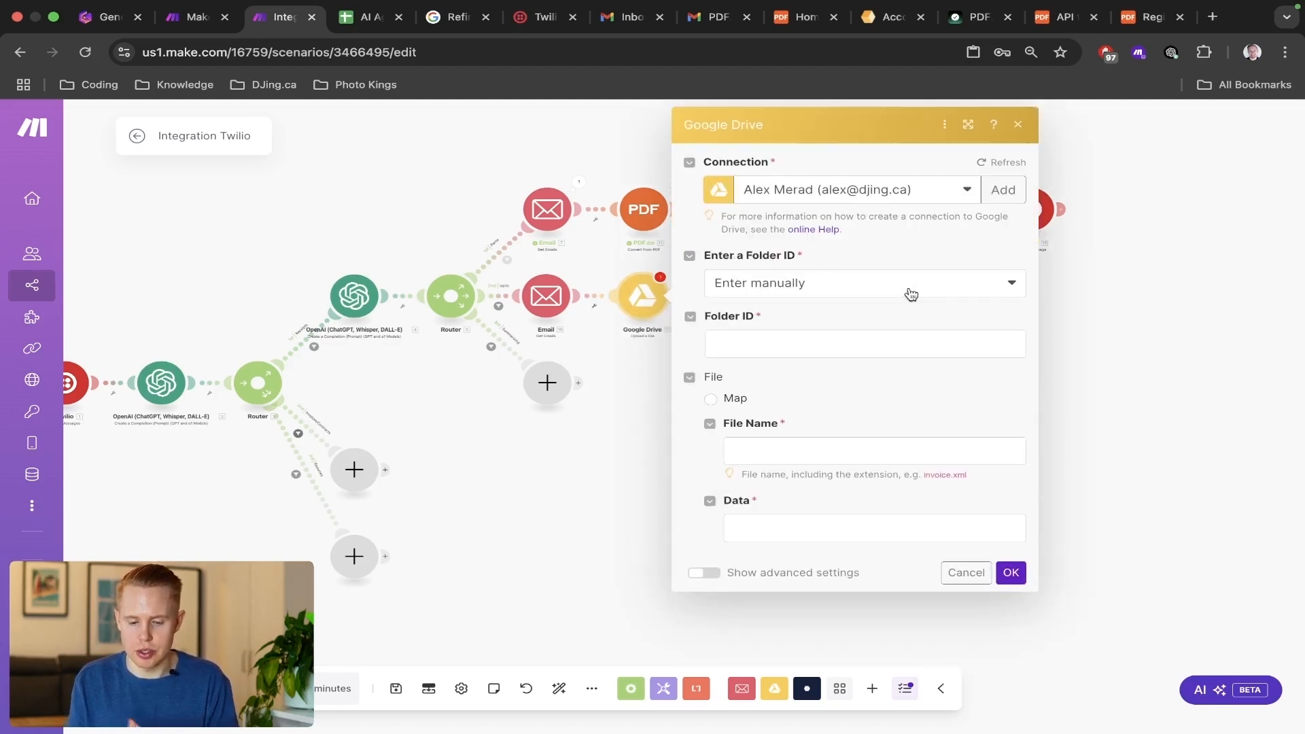
Set the Google Drive module's connection to the same Gmail account that the Email module uses.
click(896, 196)
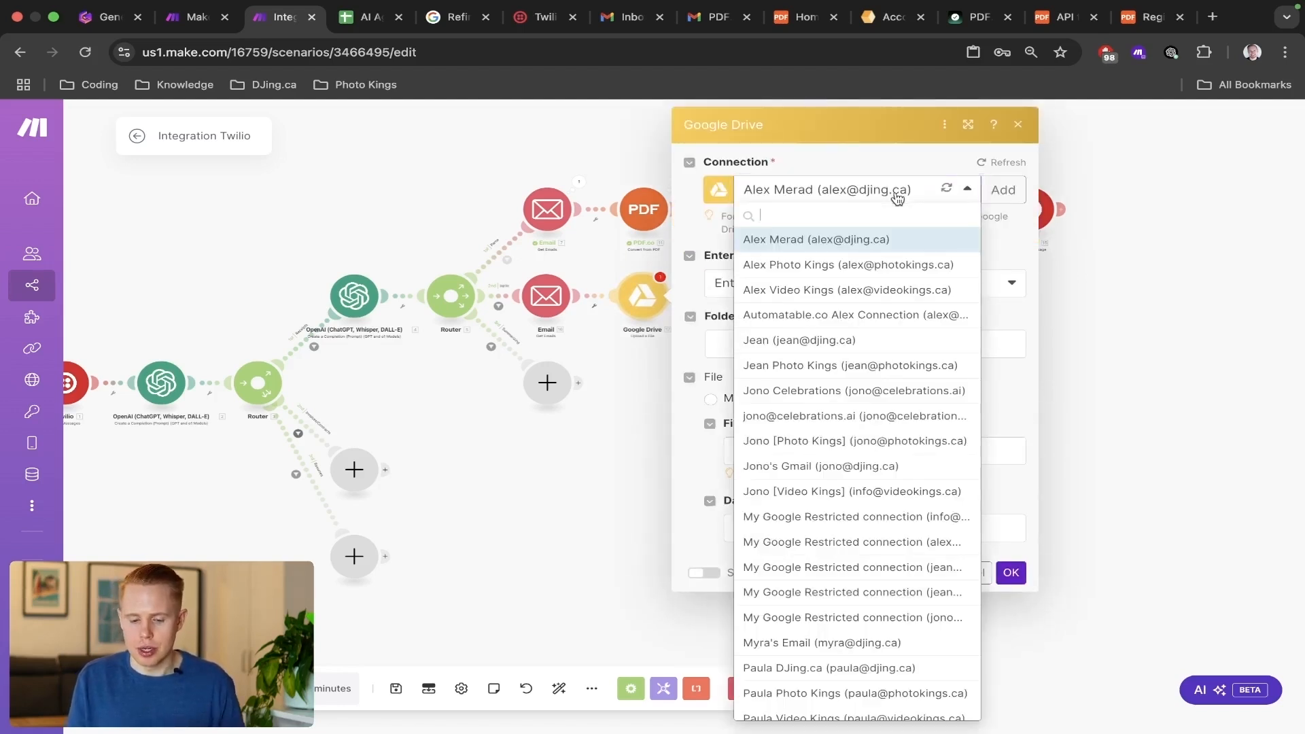
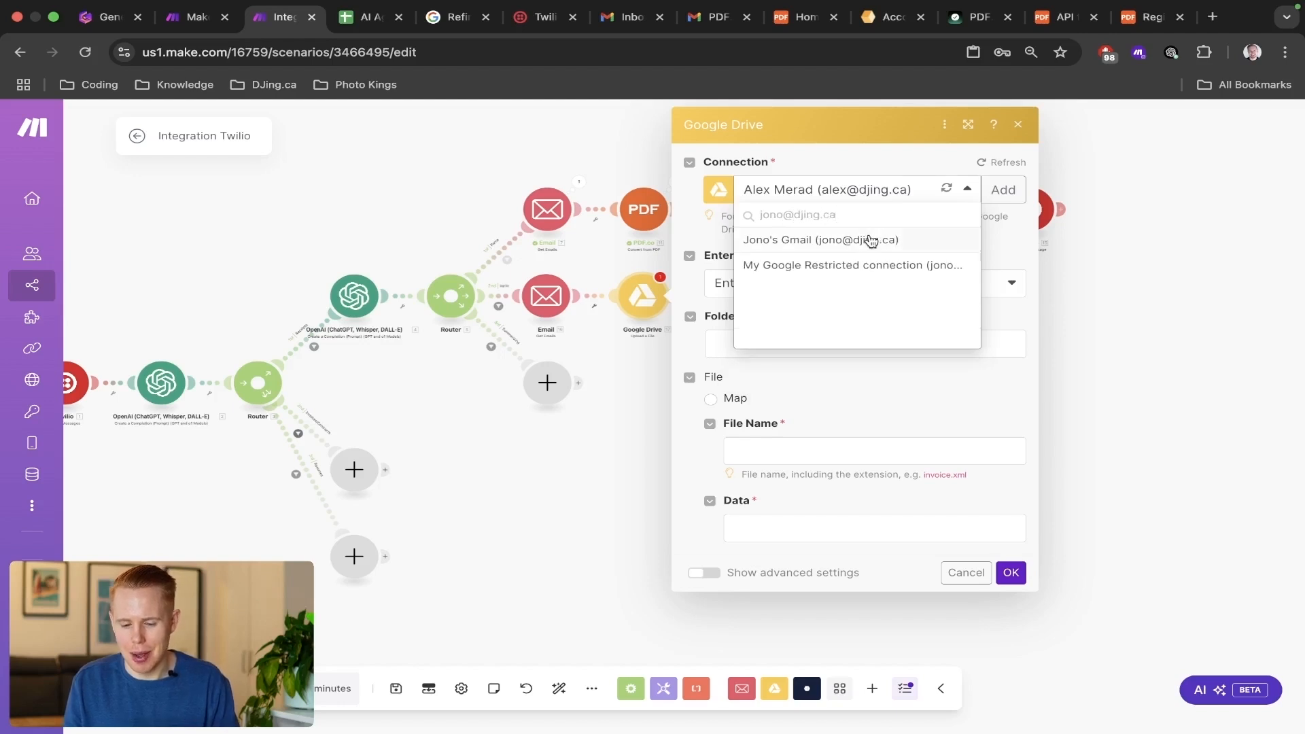
click(871, 241)
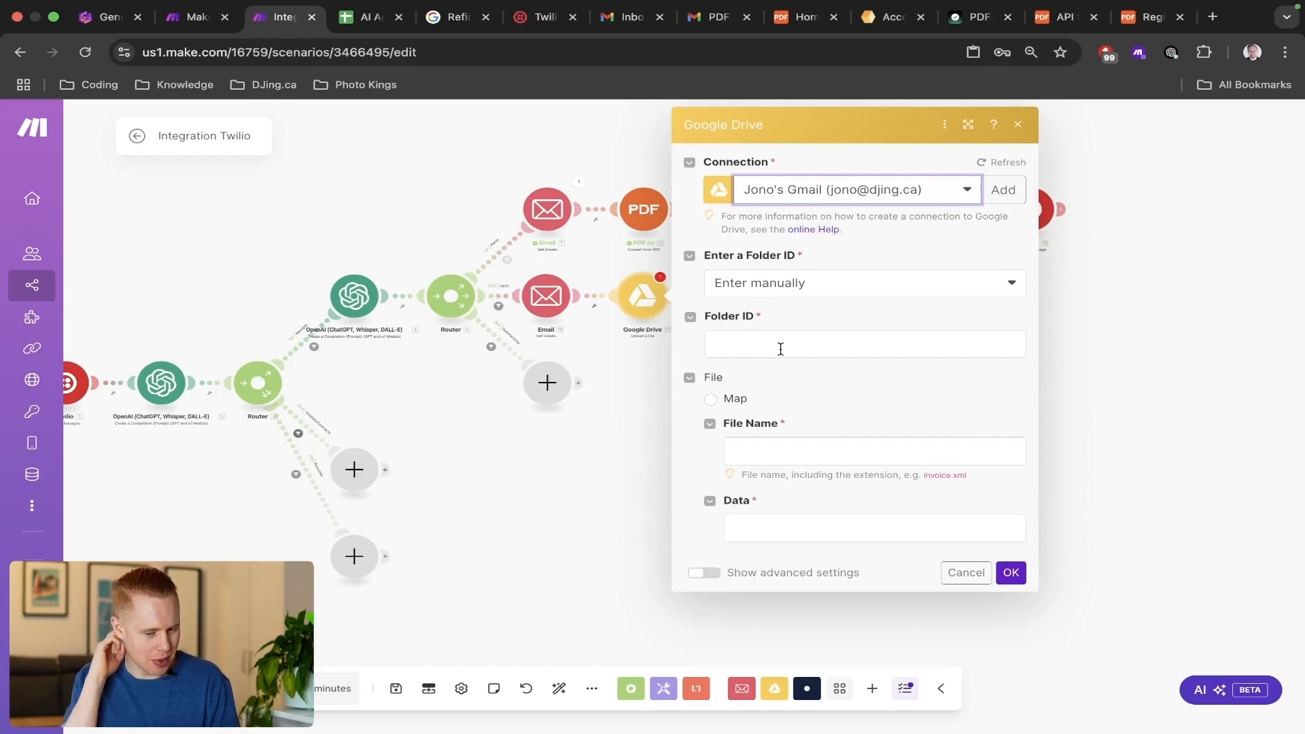
Set the upload folder by selecting from the list, with My Drive as the drive location and the root folder "/".
click(795, 294)
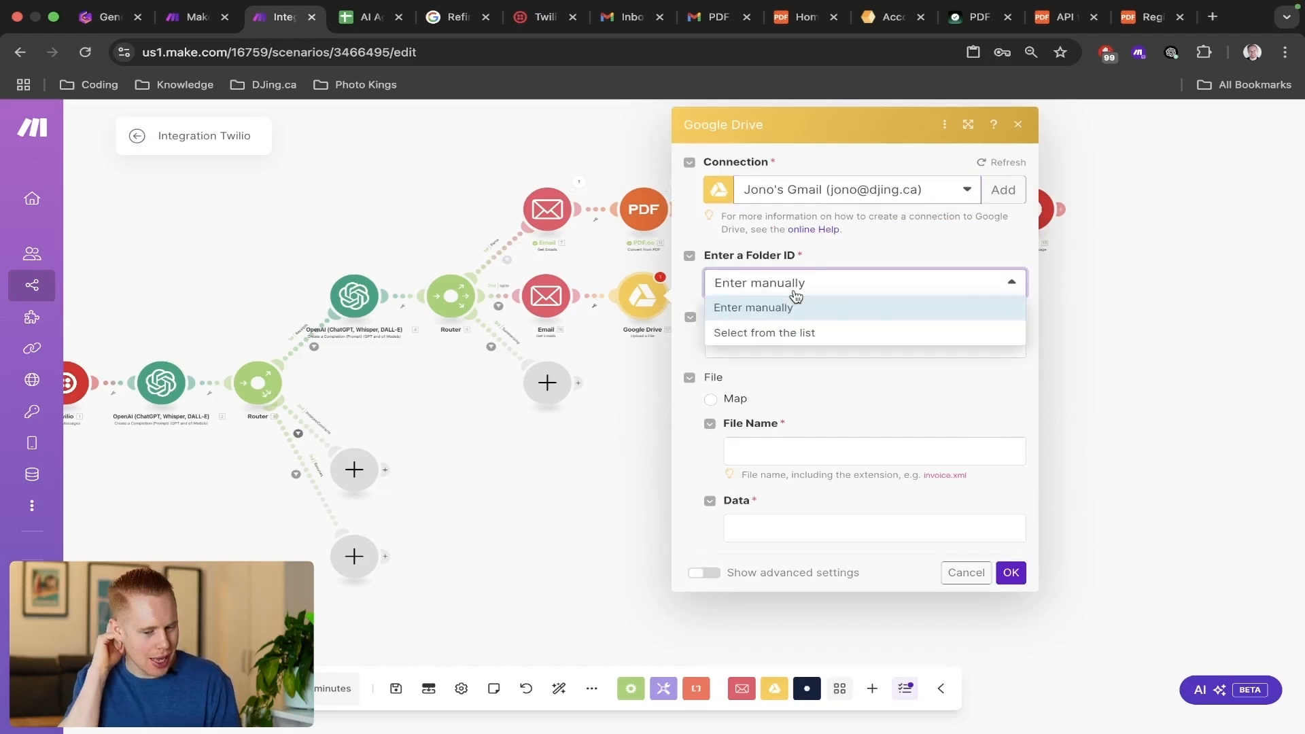
click(790, 331)
click(787, 345)
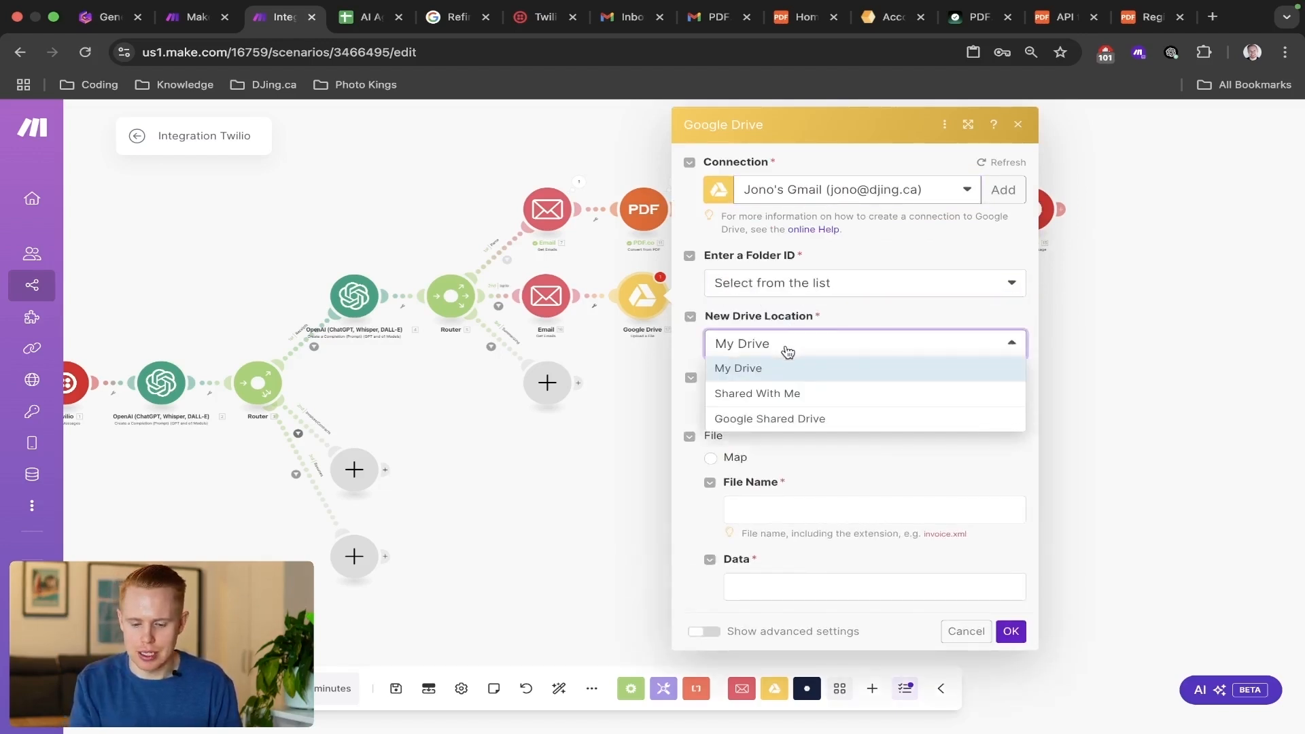
click(841, 369)
click(831, 408)
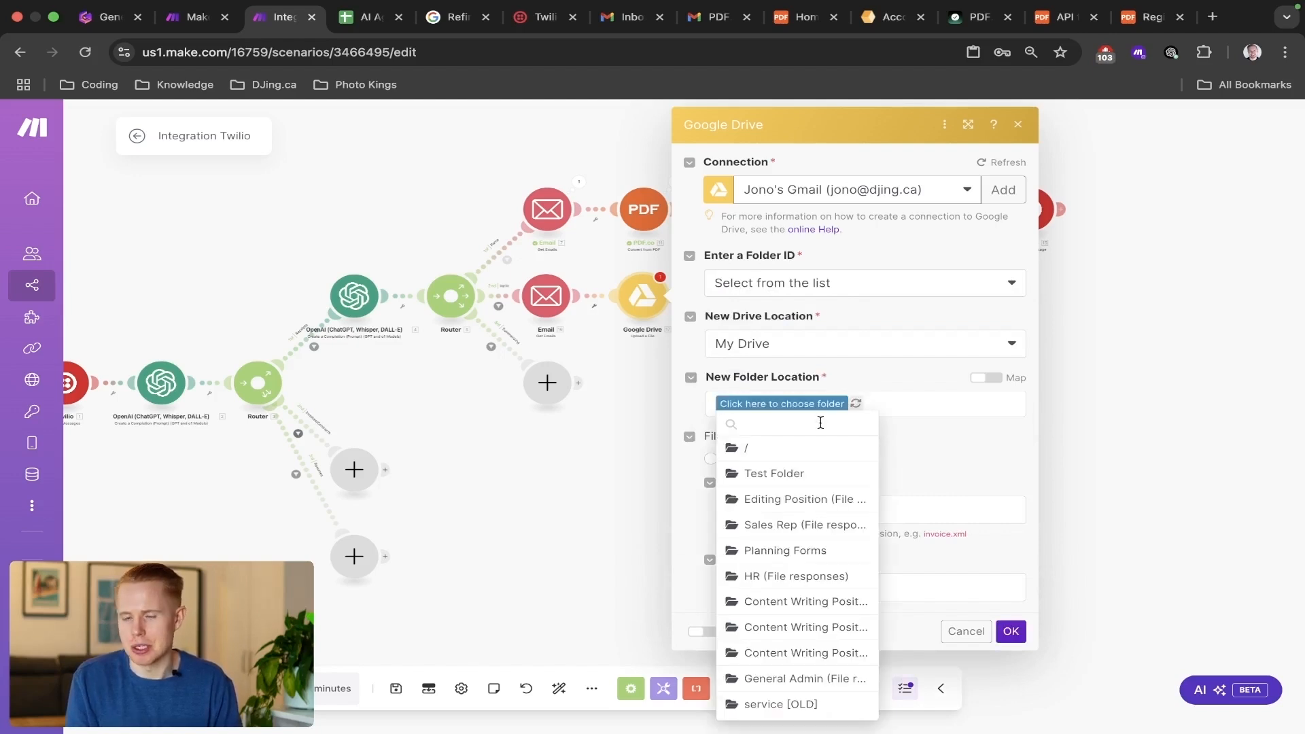
click(791, 452)
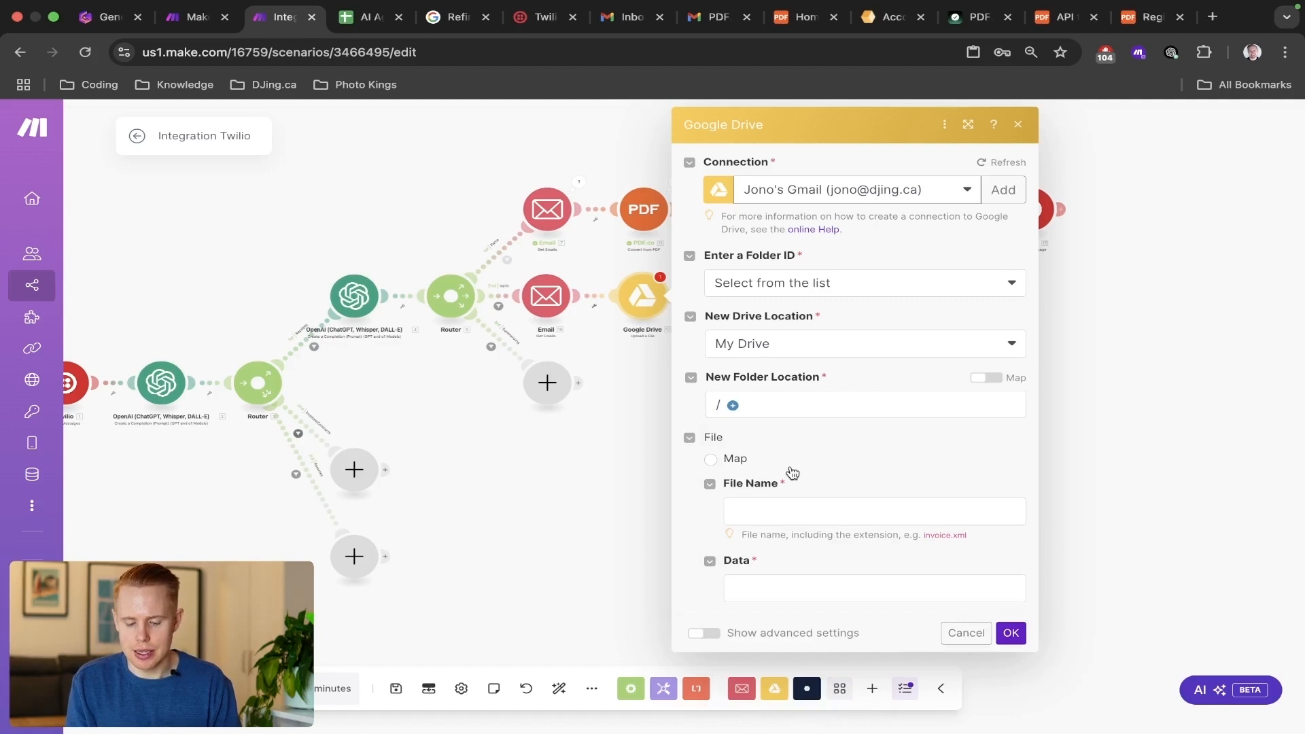
Map the upload's File Name and Data to the Email attachments' File name and Data, and save the module.
click(760, 511)
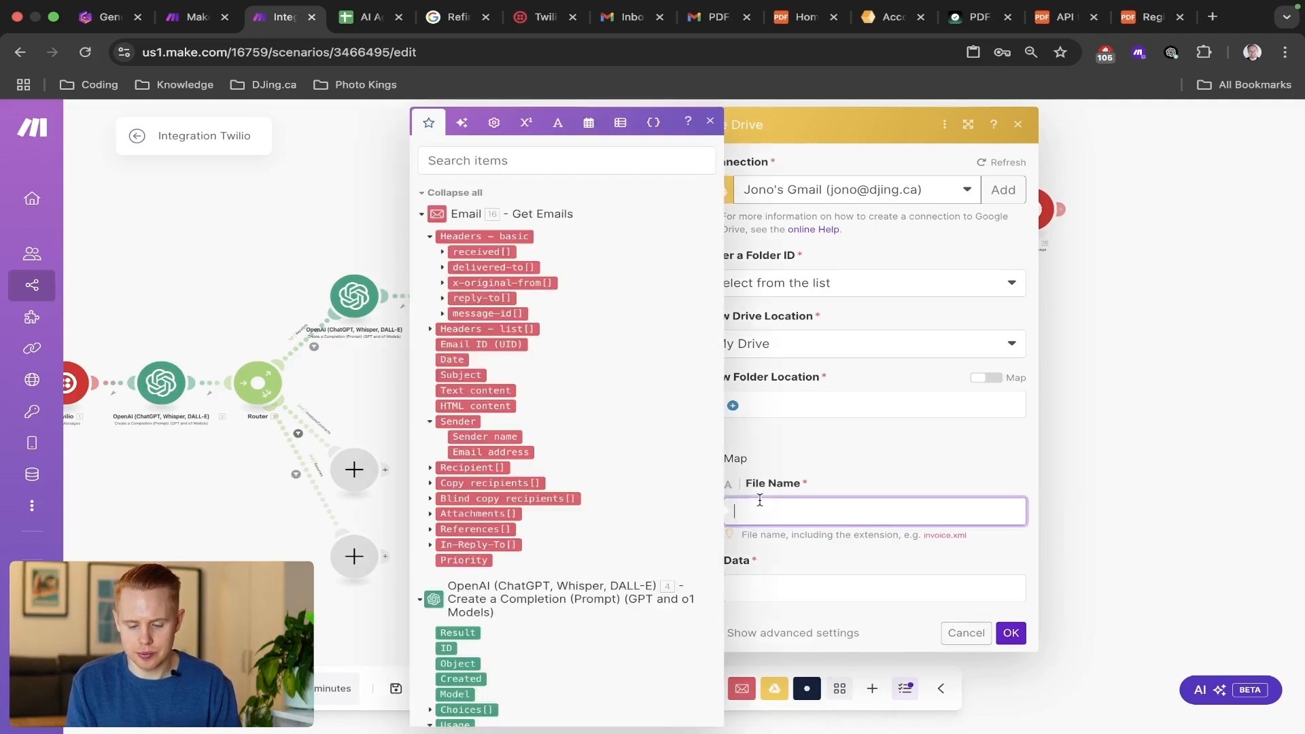
click(443, 161)
text(attachments)
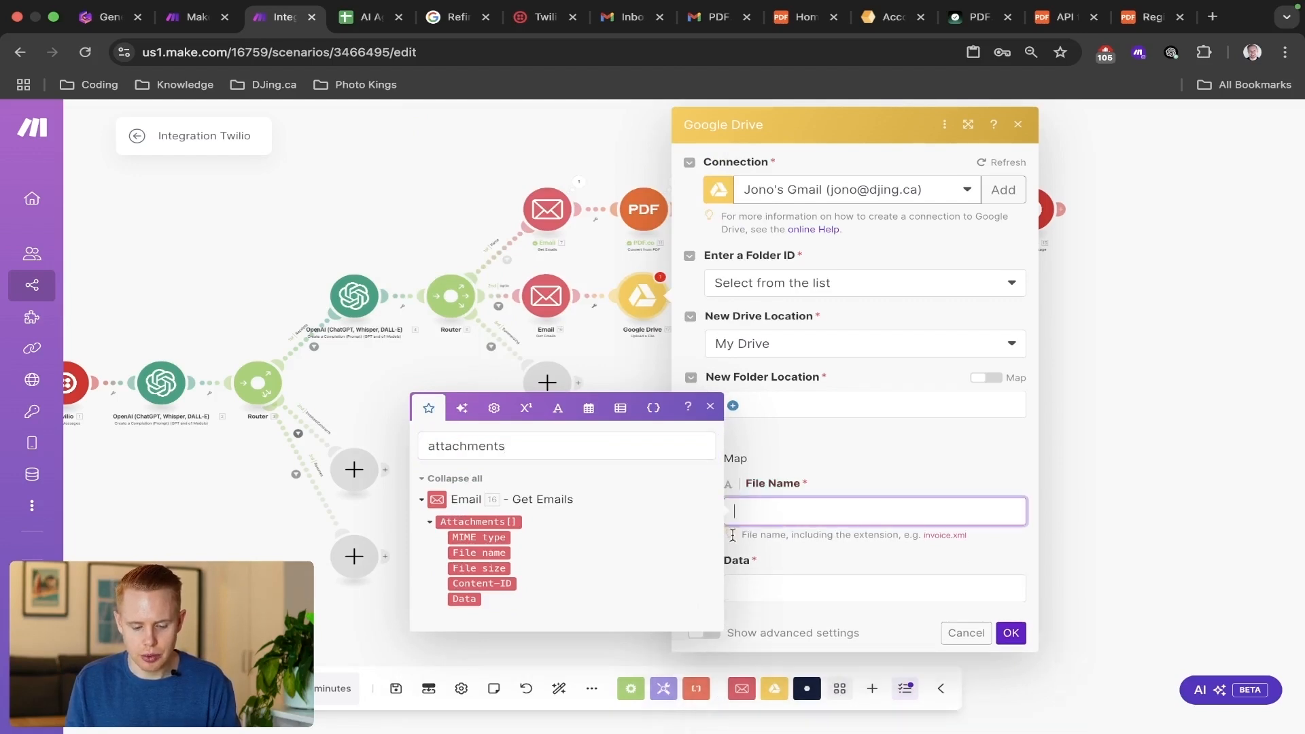
click(479, 553)
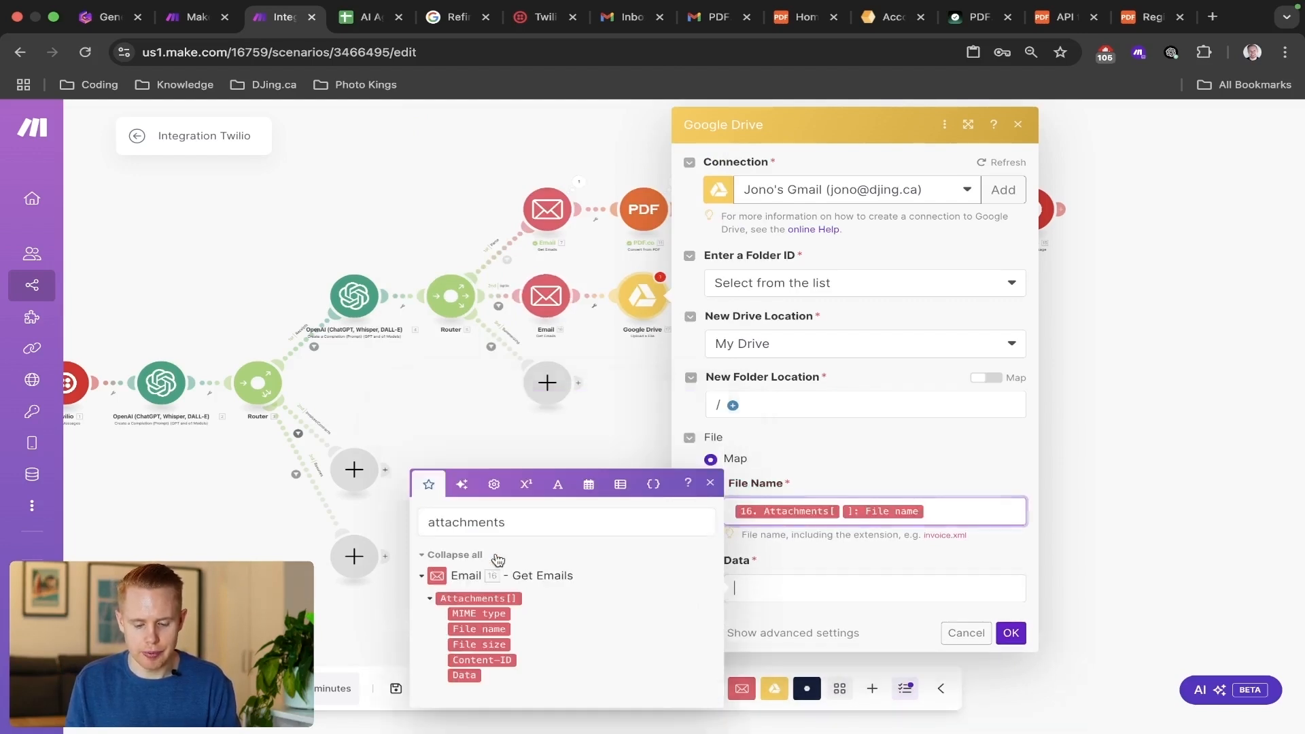
click(473, 675)
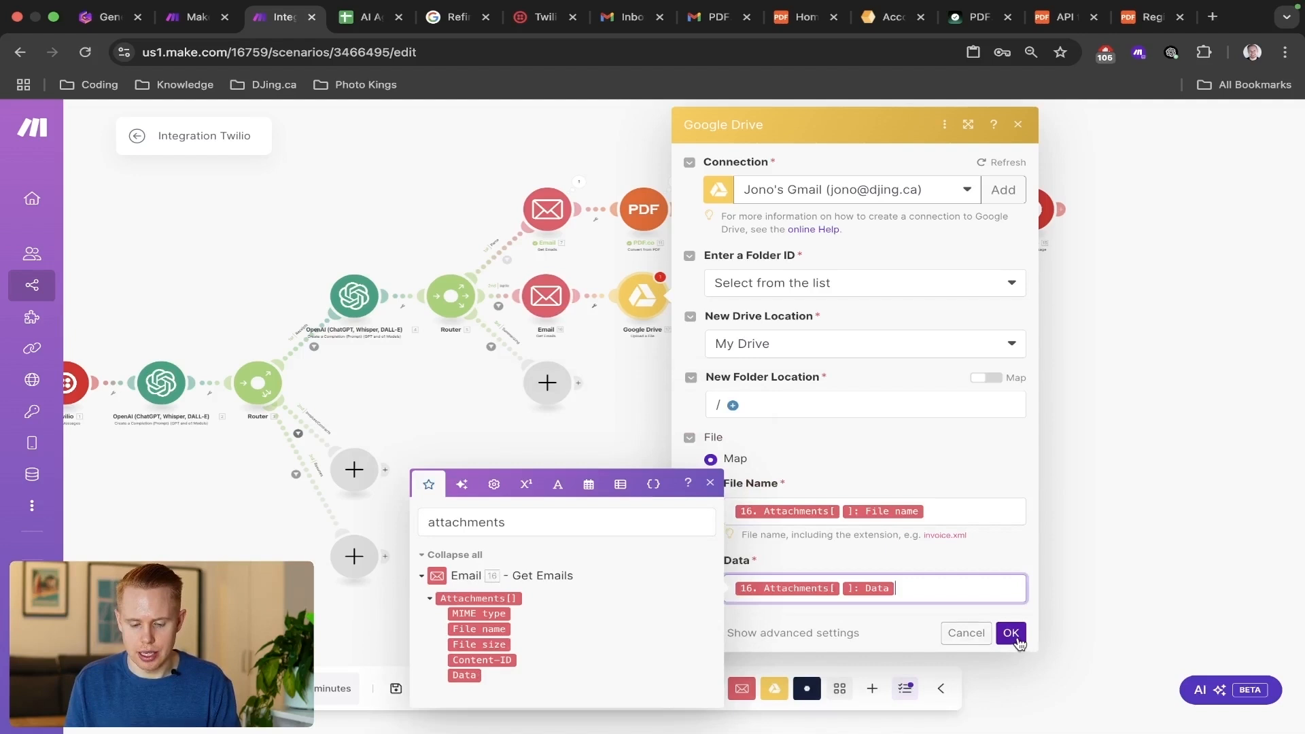
click(1011, 633)
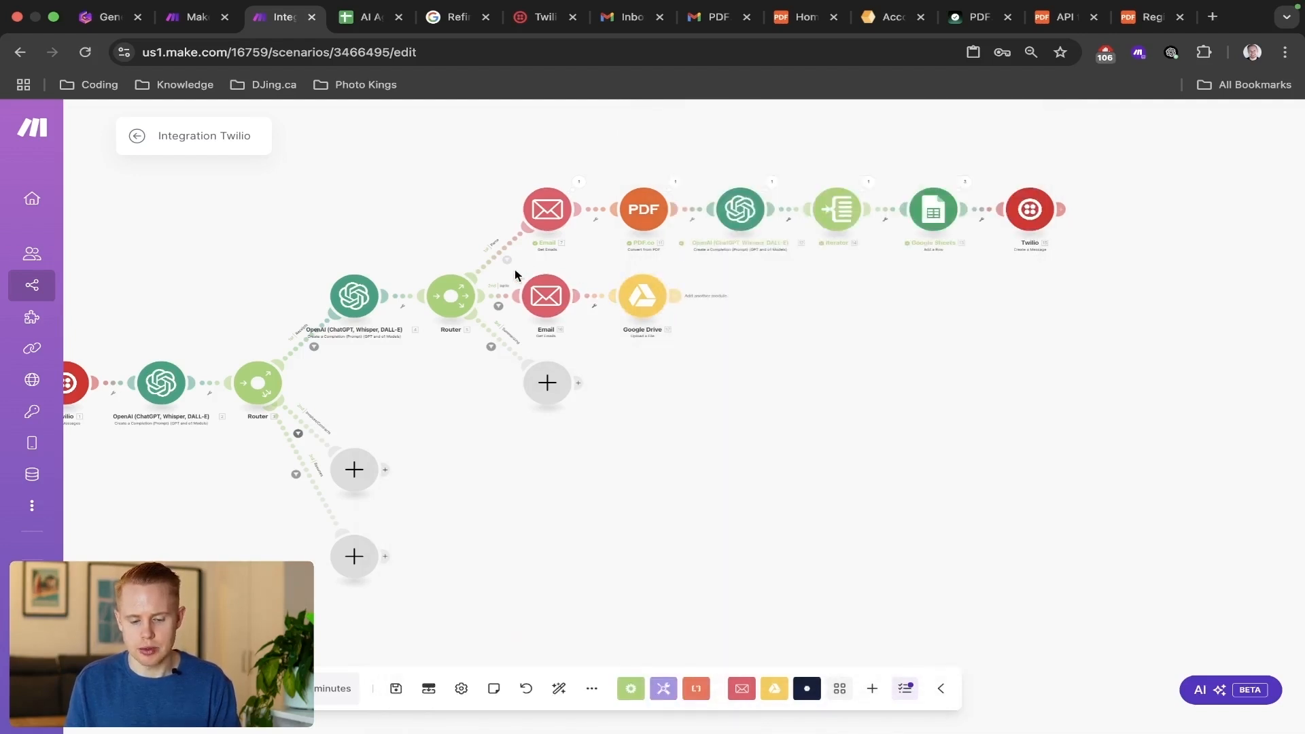
Check the second-route Email module's Gmail query and maximum number of results, and close its settings.
click(545, 298)
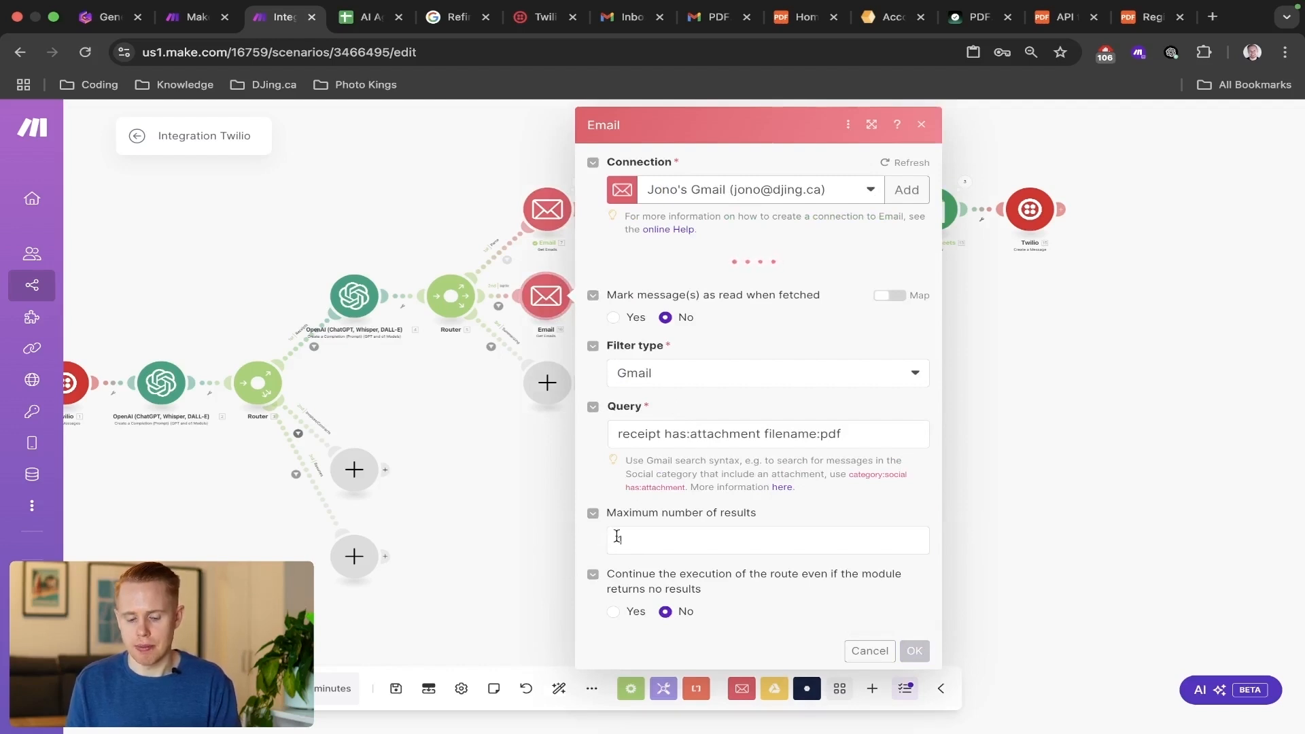
click(514, 462)
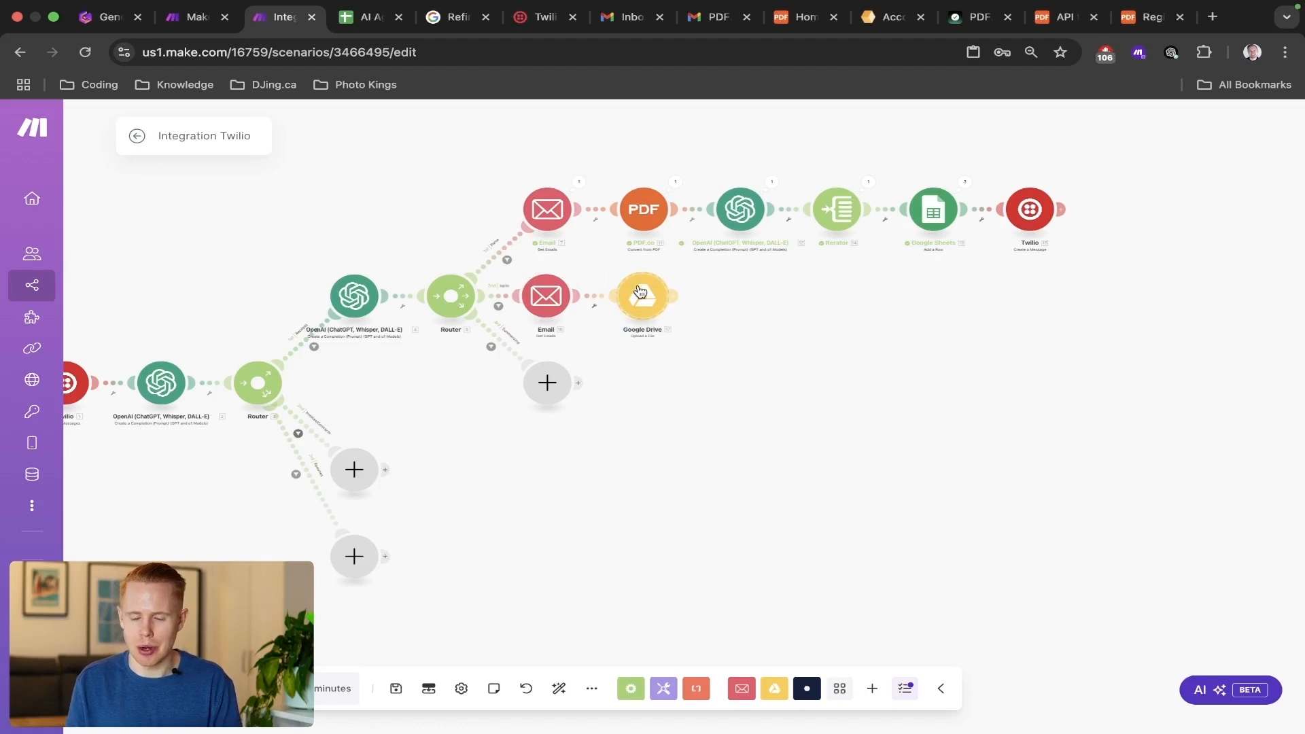
scroll(703, 310, up, 2)
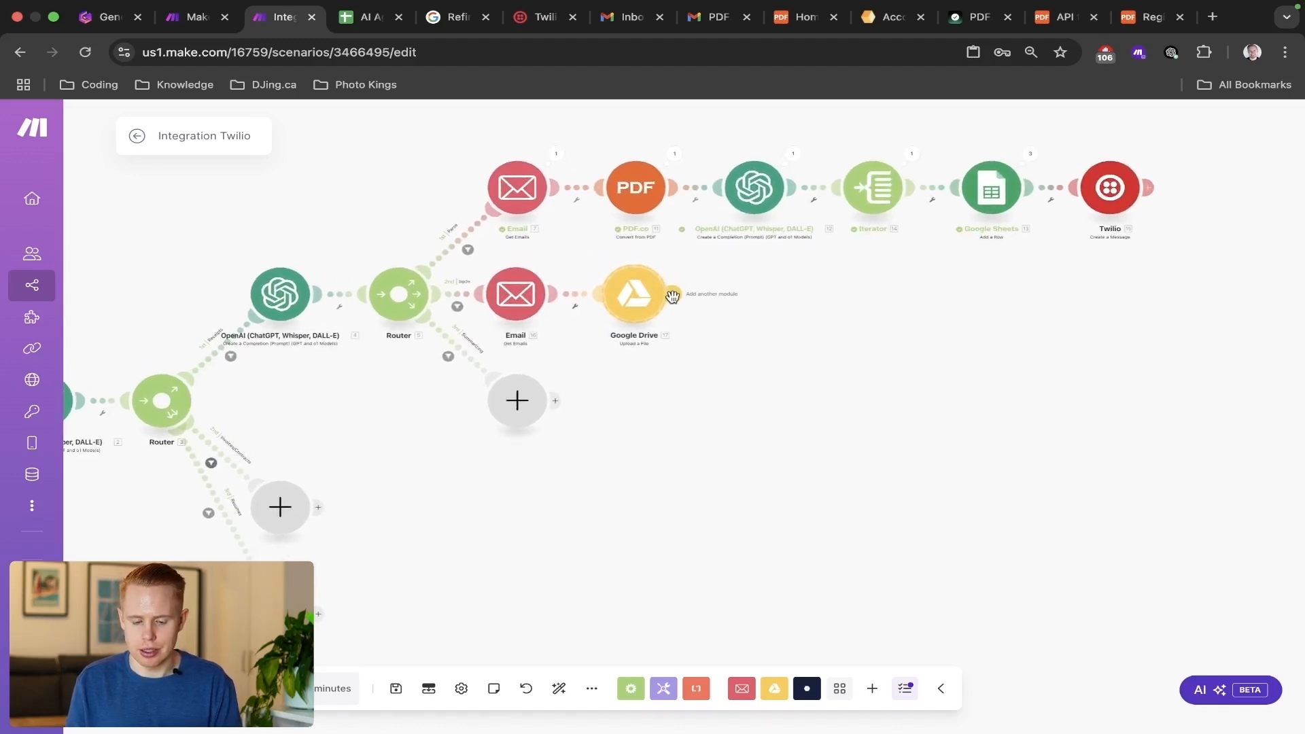
click(677, 299)
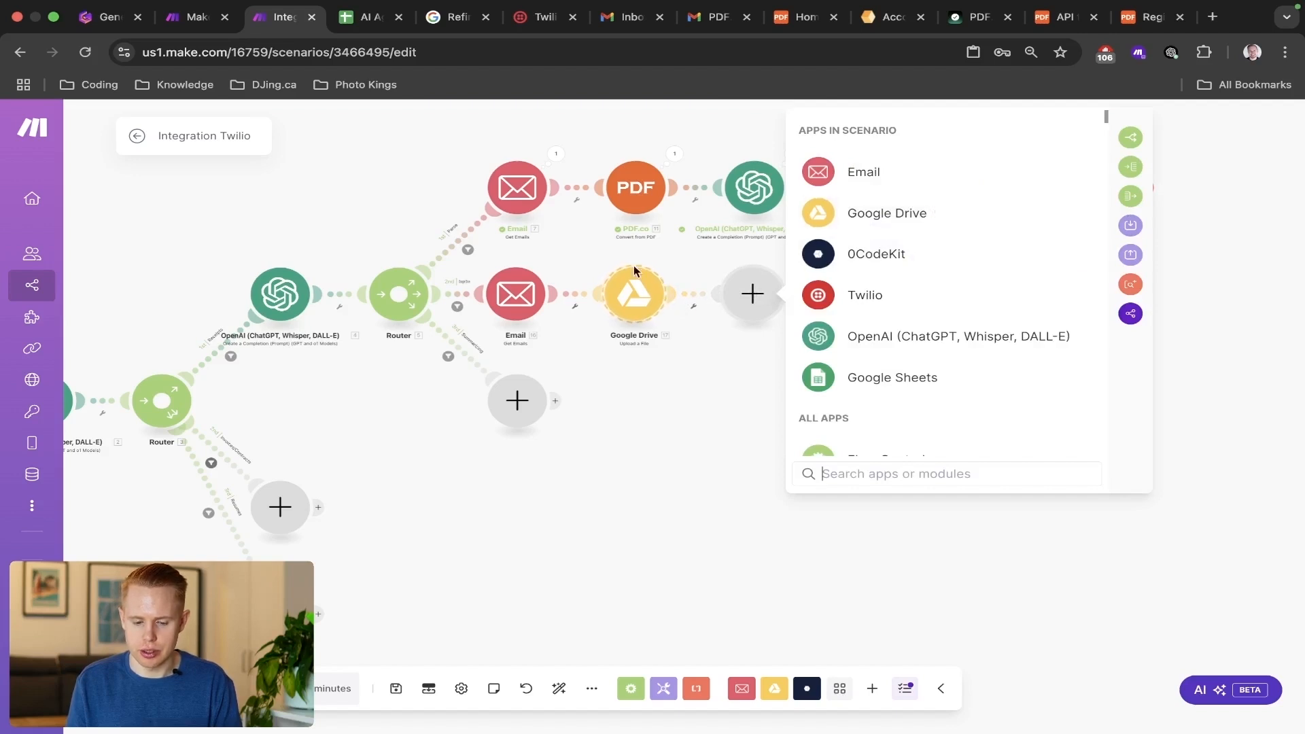
click(567, 283)
right_click(580, 293)
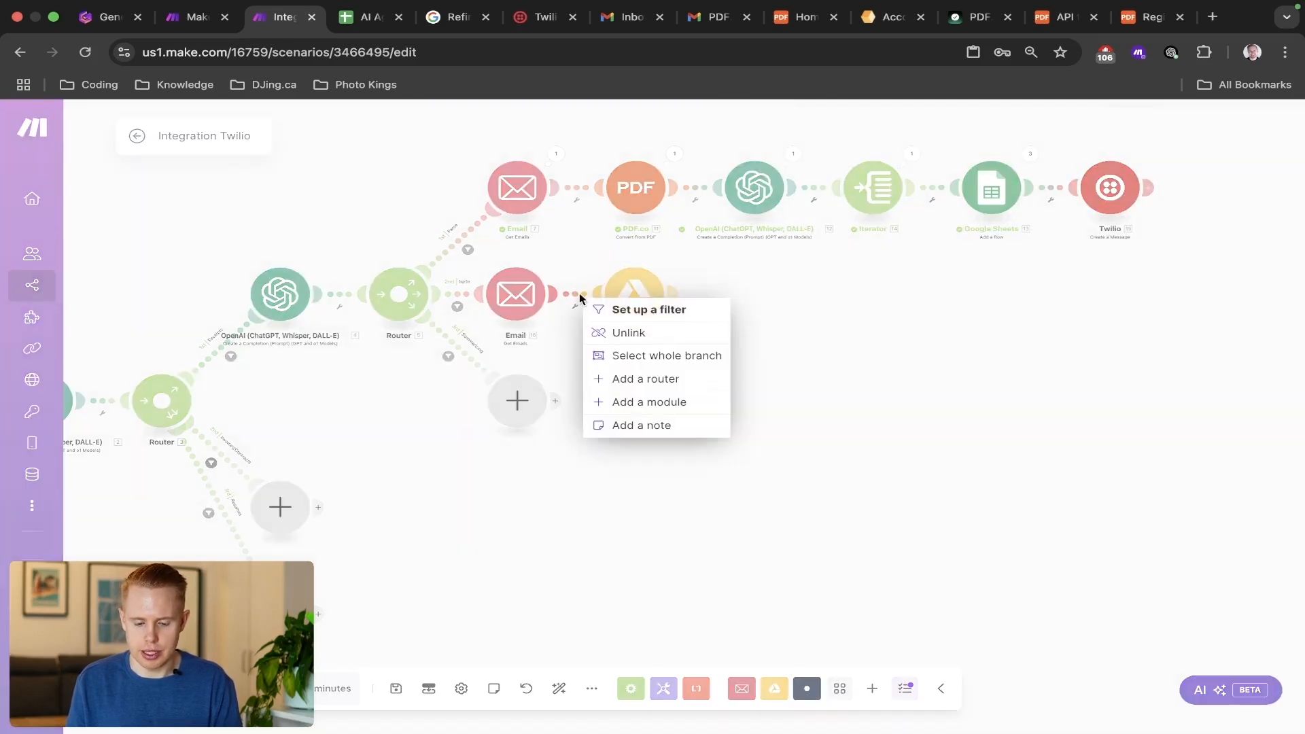
Clone the second-route Email module and place the copy between the original Email module and the Google Drive module.
right_click(521, 312)
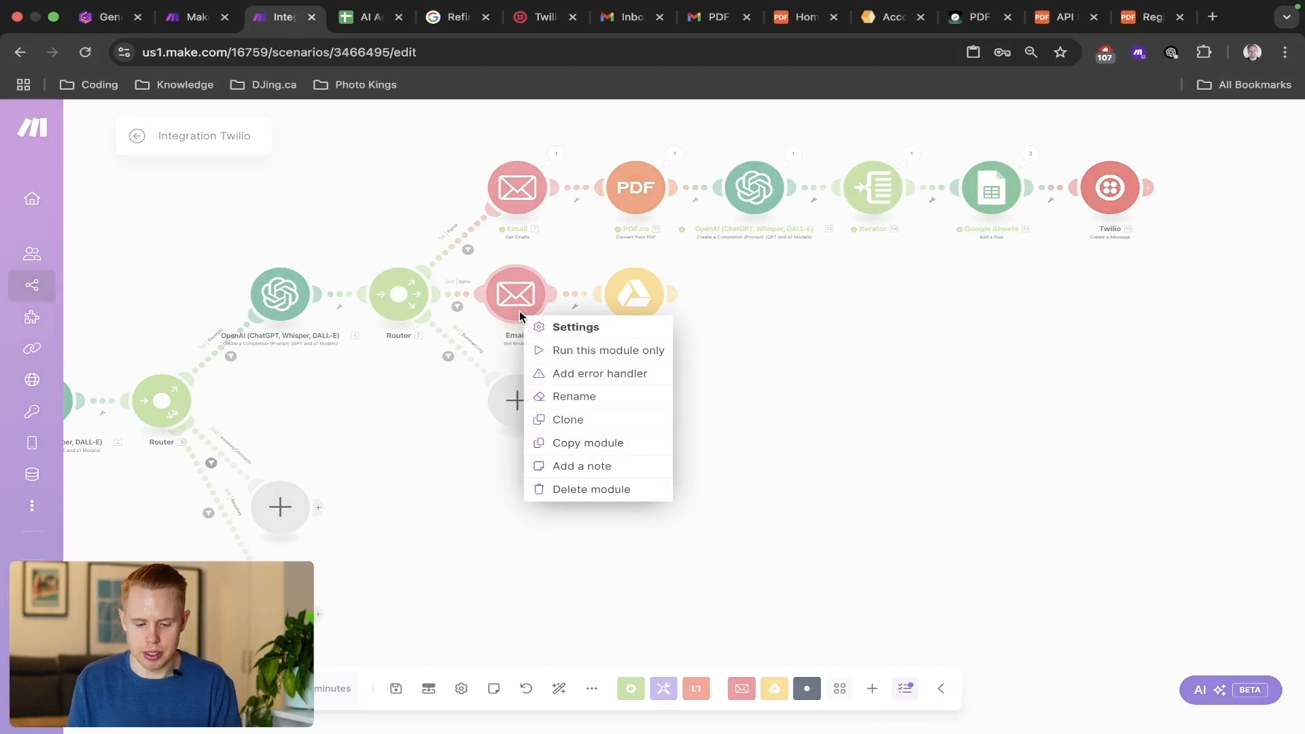
click(582, 426)
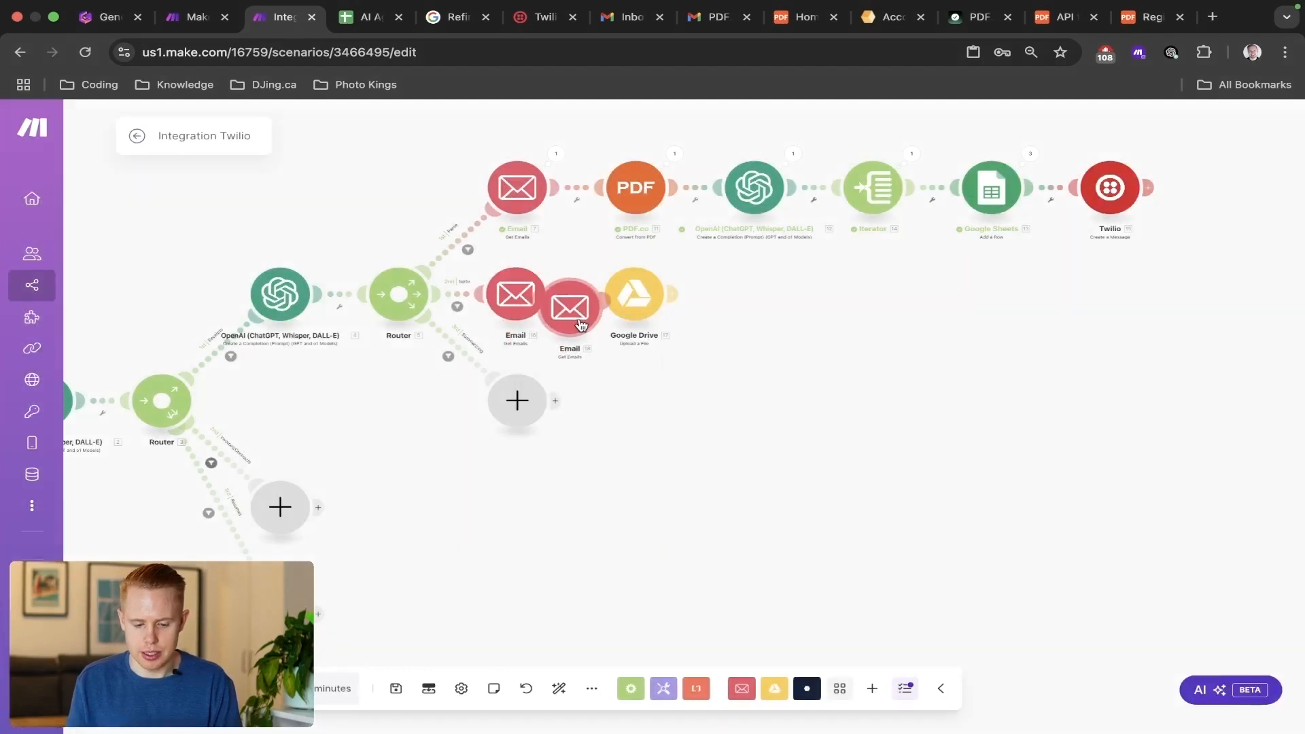
click(605, 343)
drag(653, 294, 873, 307)
drag(588, 304, 761, 301)
scroll(593, 351, down, 1)
scroll(593, 351, left, 4)
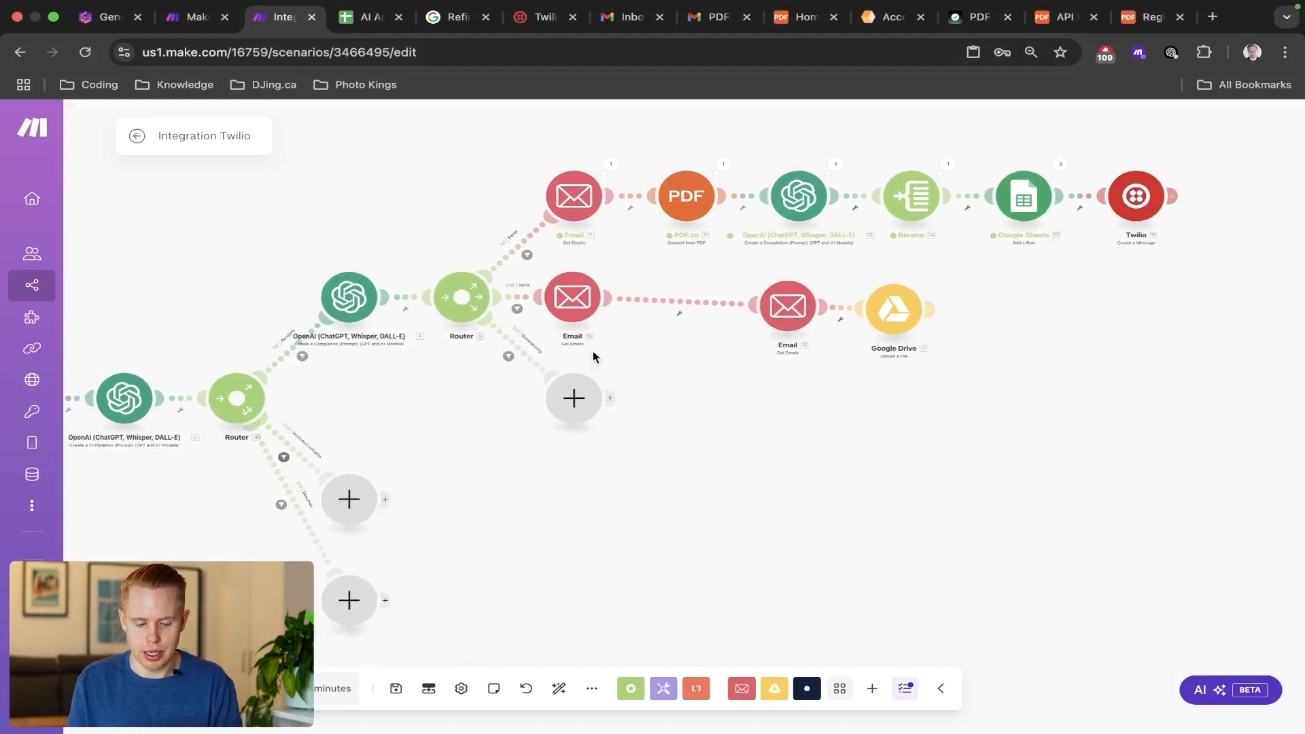
Unlink the cloned Email module from the original one and move the scenario's starting trigger onto the clone.
right_click(885, 303)
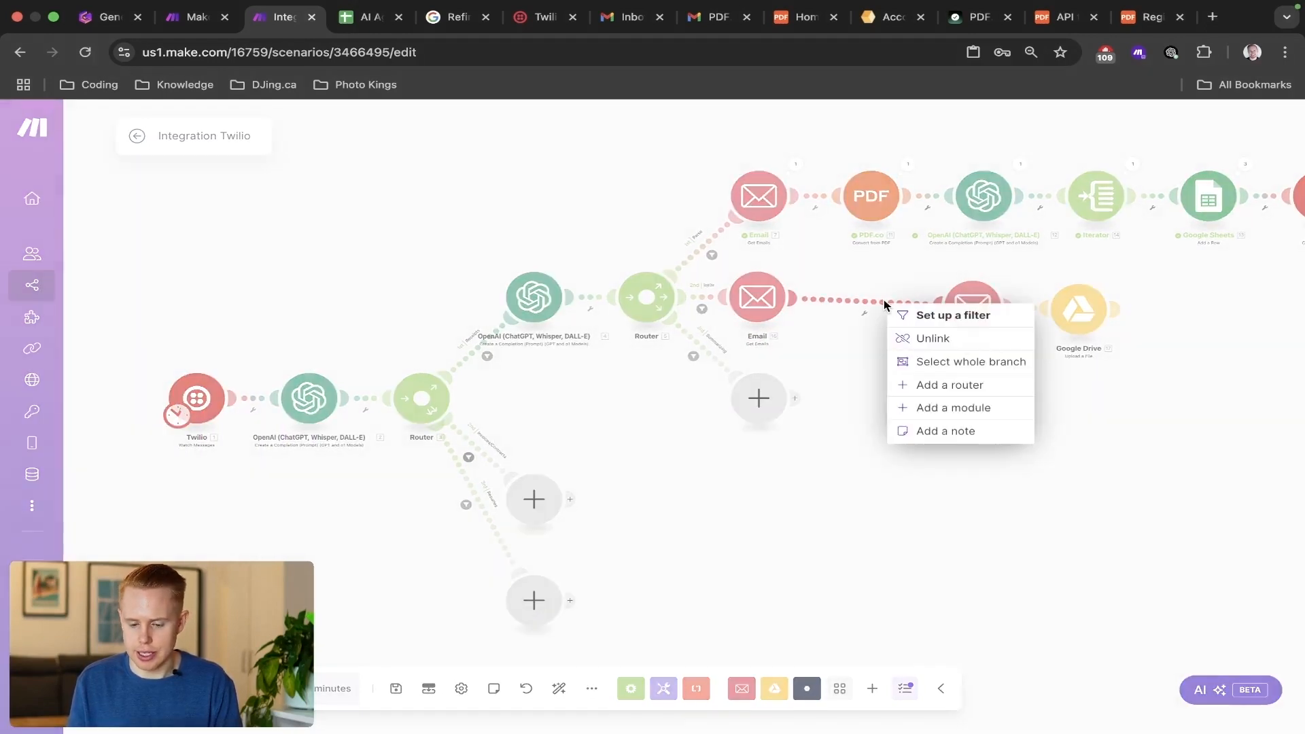
click(913, 346)
scroll(857, 371, right, 4)
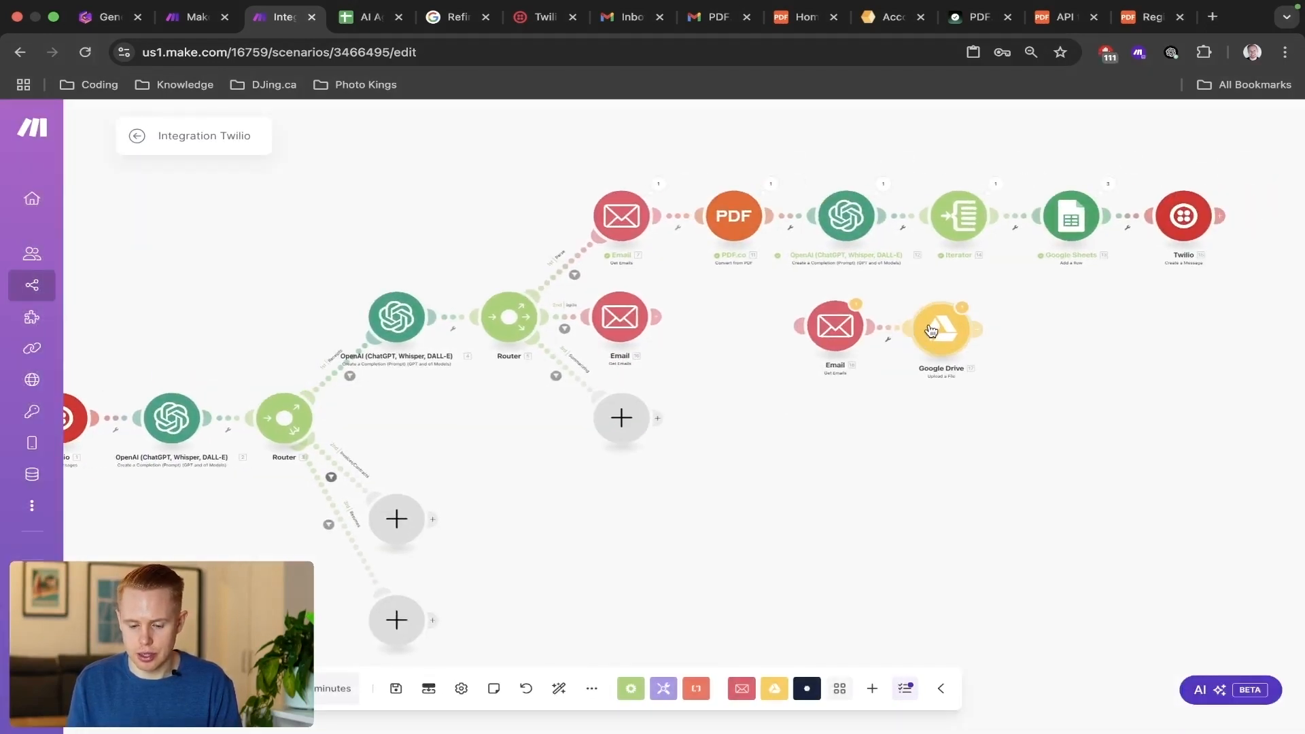
scroll(399, 433, down, 1)
scroll(319, 435, left, 2)
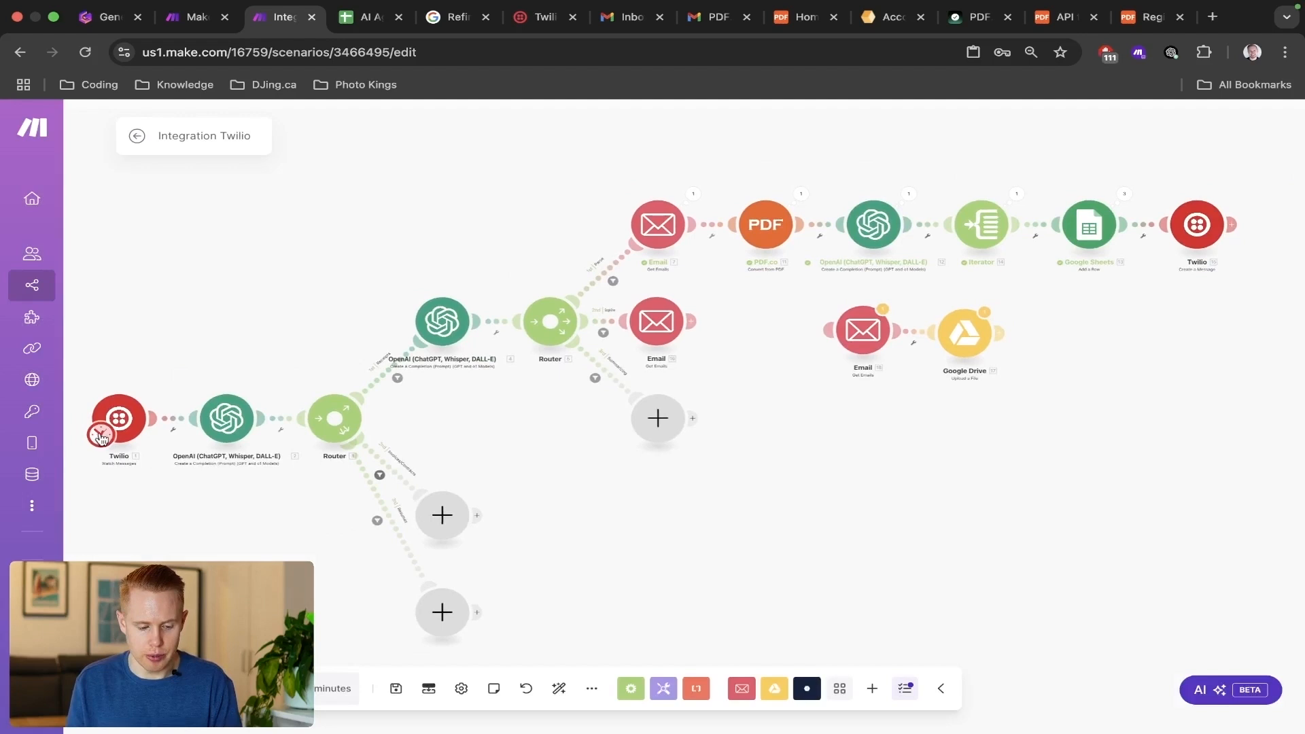
drag(100, 437, 845, 345)
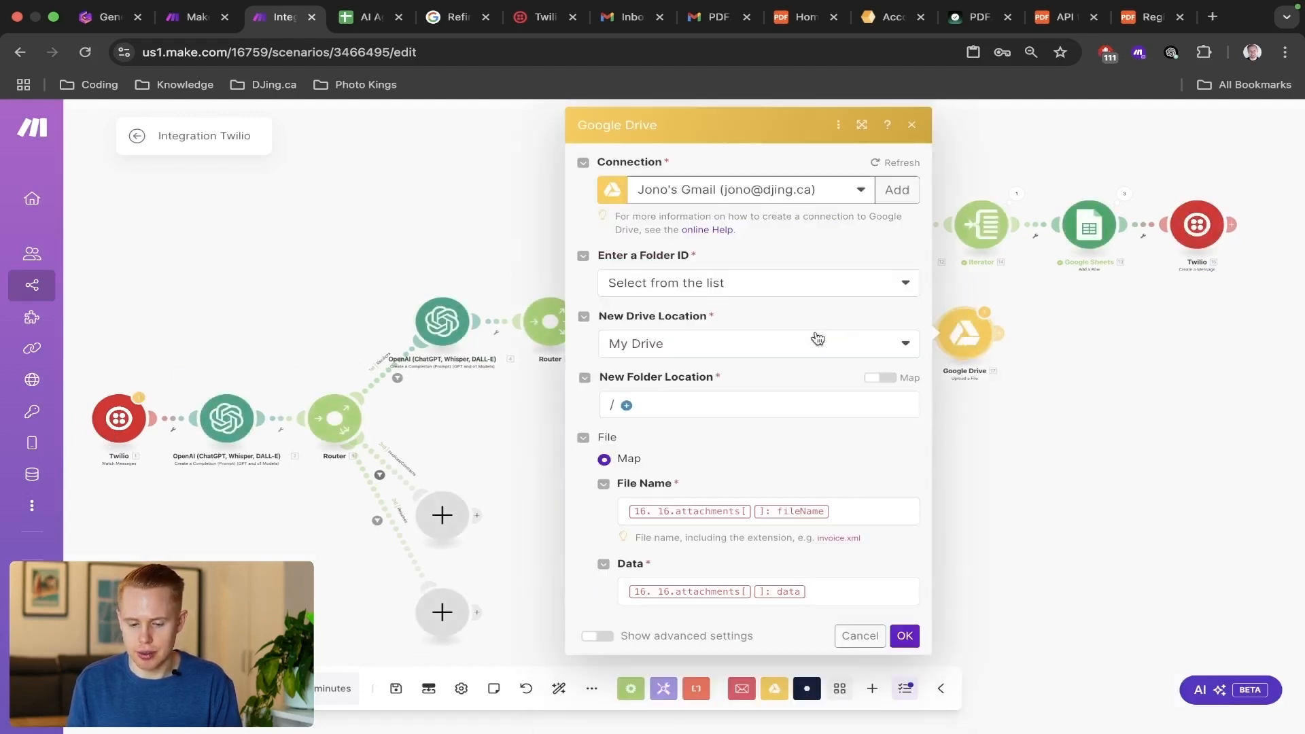
Replace the Google Drive upload's File Name mapping with the cloned Email module's attachment File name.
click(845, 505)
key(BackSpace)
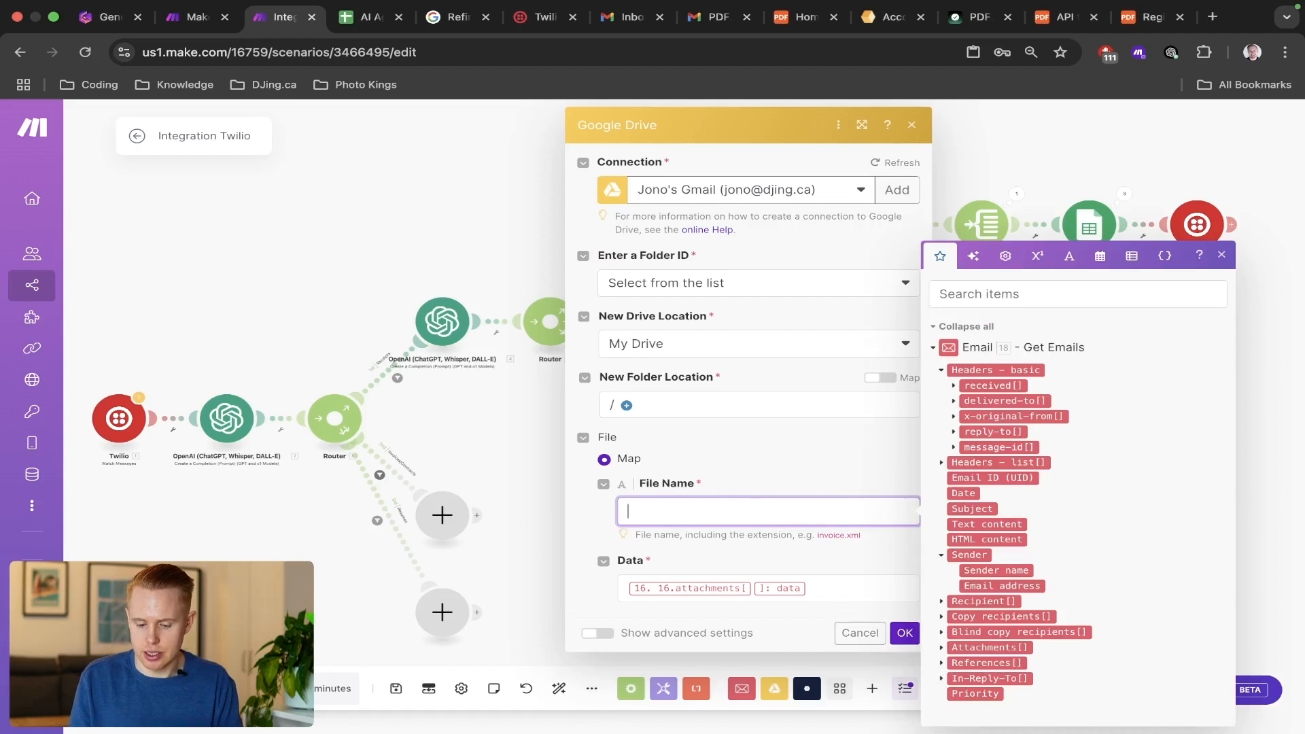
click(1033, 282)
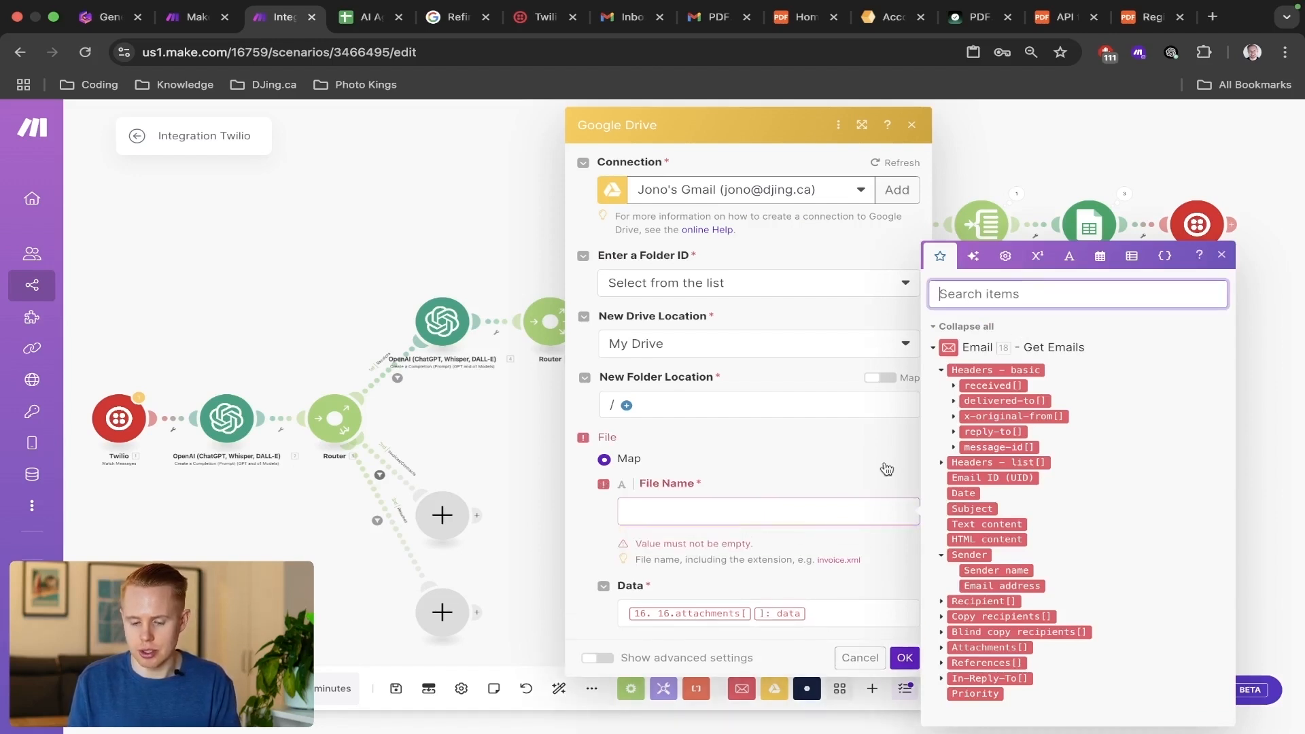
text(data)
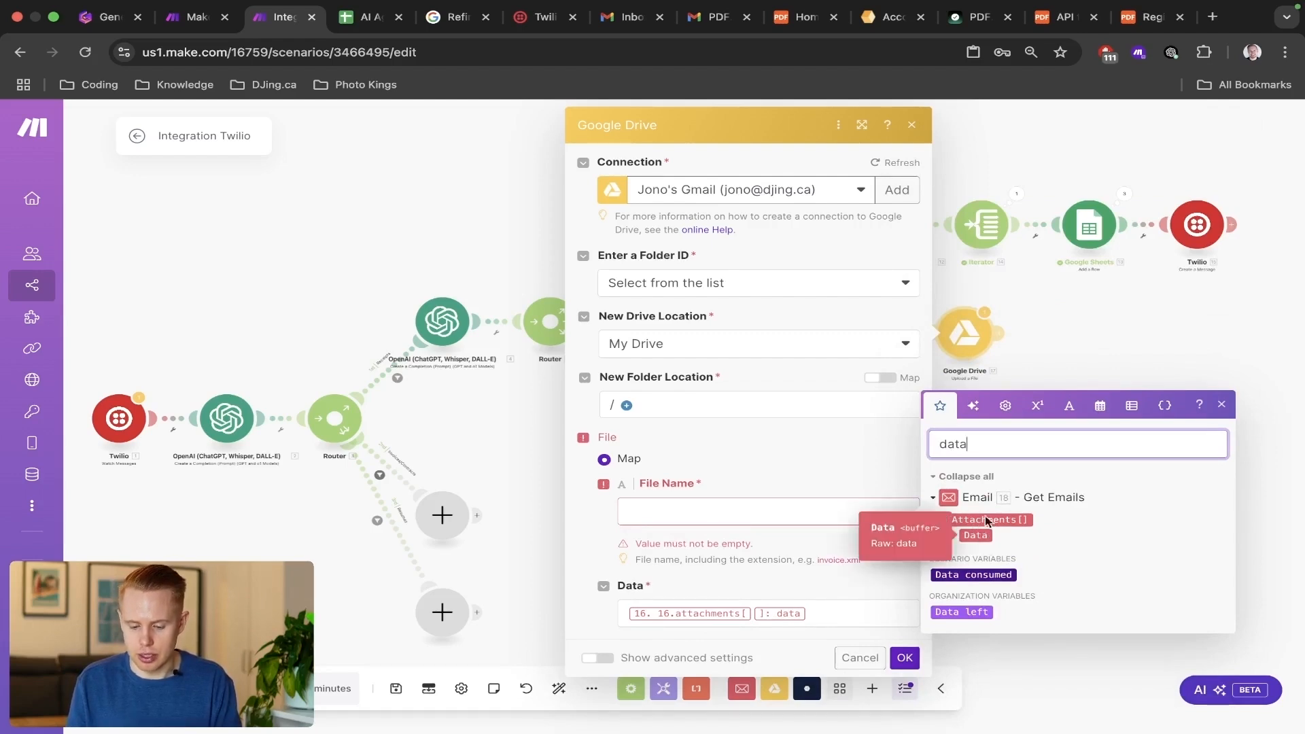
key(BackSpace)
key(BackSpace)
key(BackSpace)
key(BackSpace)
text(attachments)
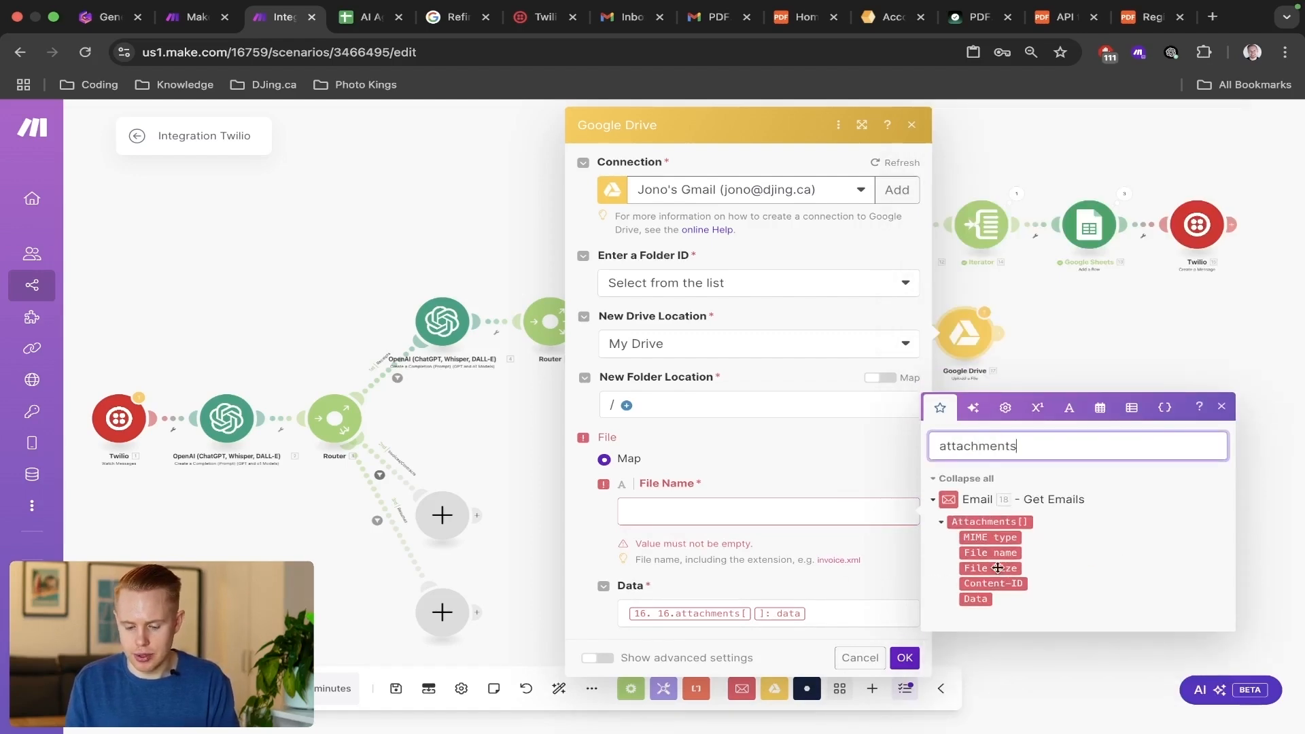
click(859, 517)
click(973, 553)
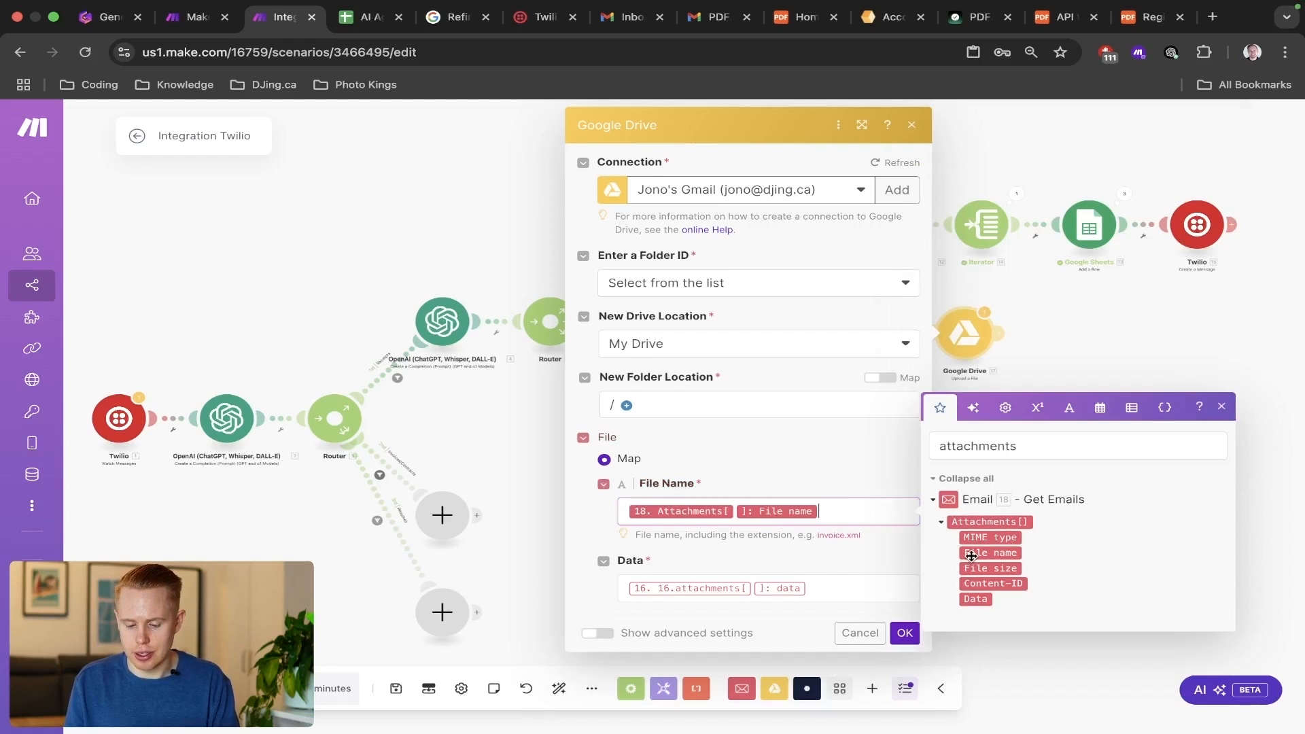
Replace the upload's Data mapping with the cloned Email module's attachment Data and save the Google Drive module.
click(870, 580)
key(BackSpace)
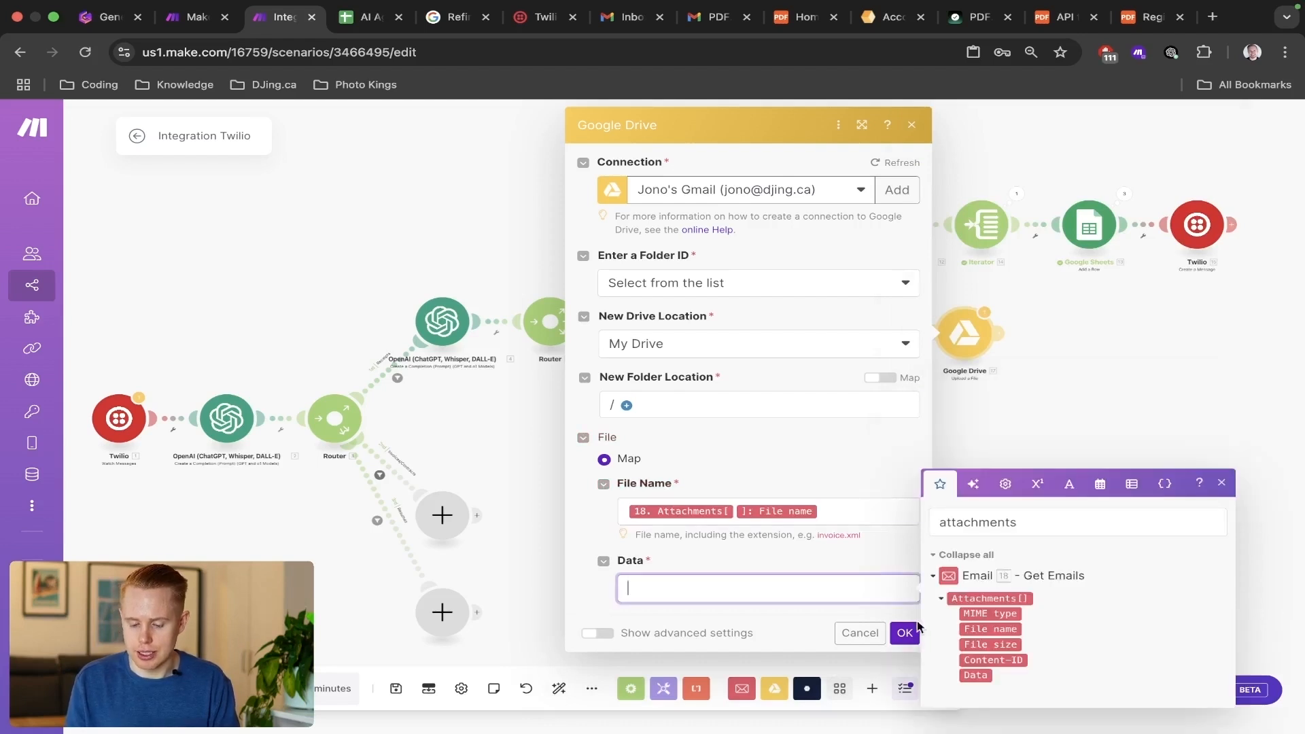
click(982, 678)
click(905, 633)
drag(976, 427, 825, 428)
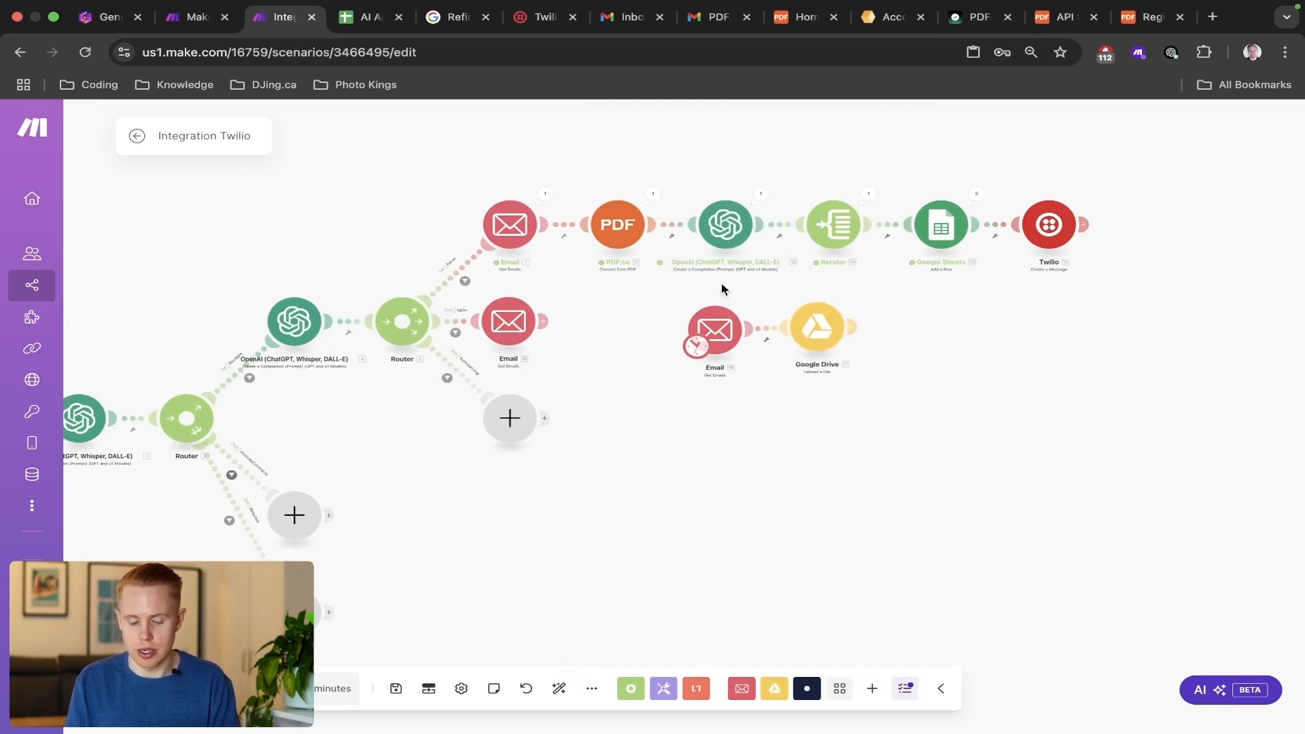
drag(646, 318, 867, 358)
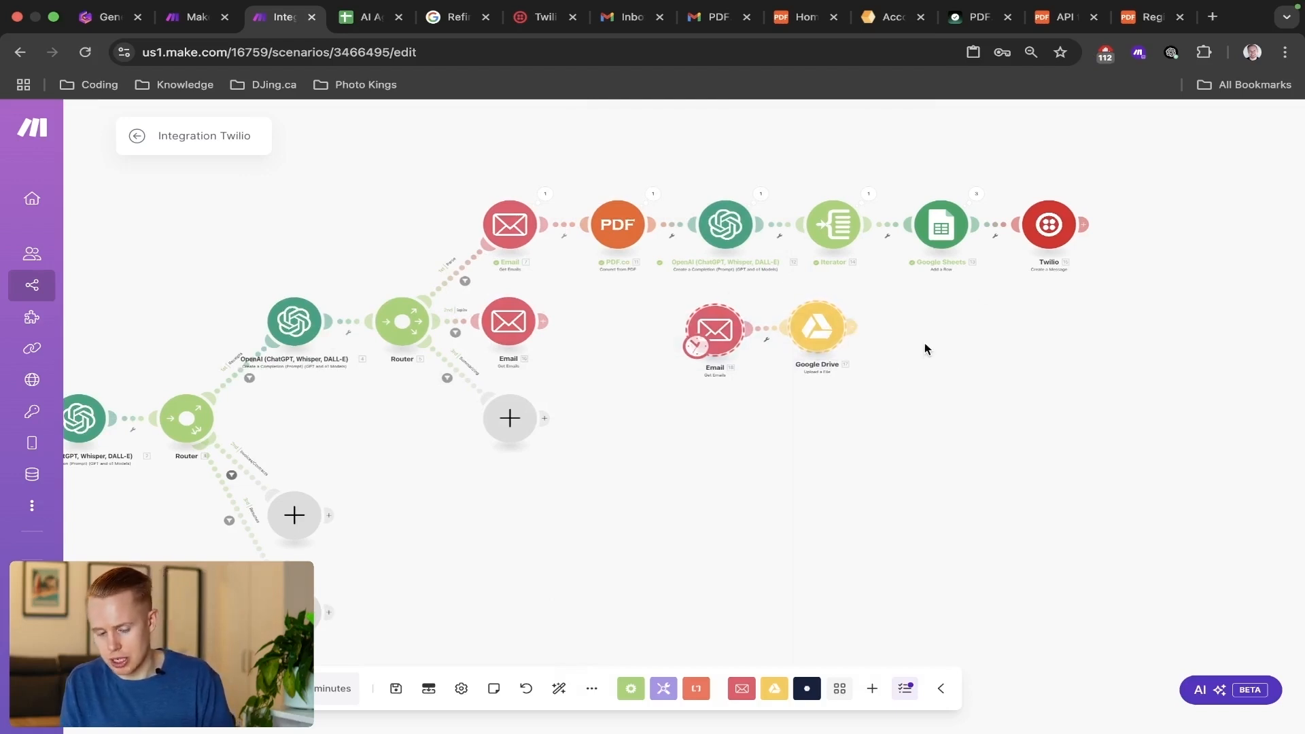
click(853, 332)
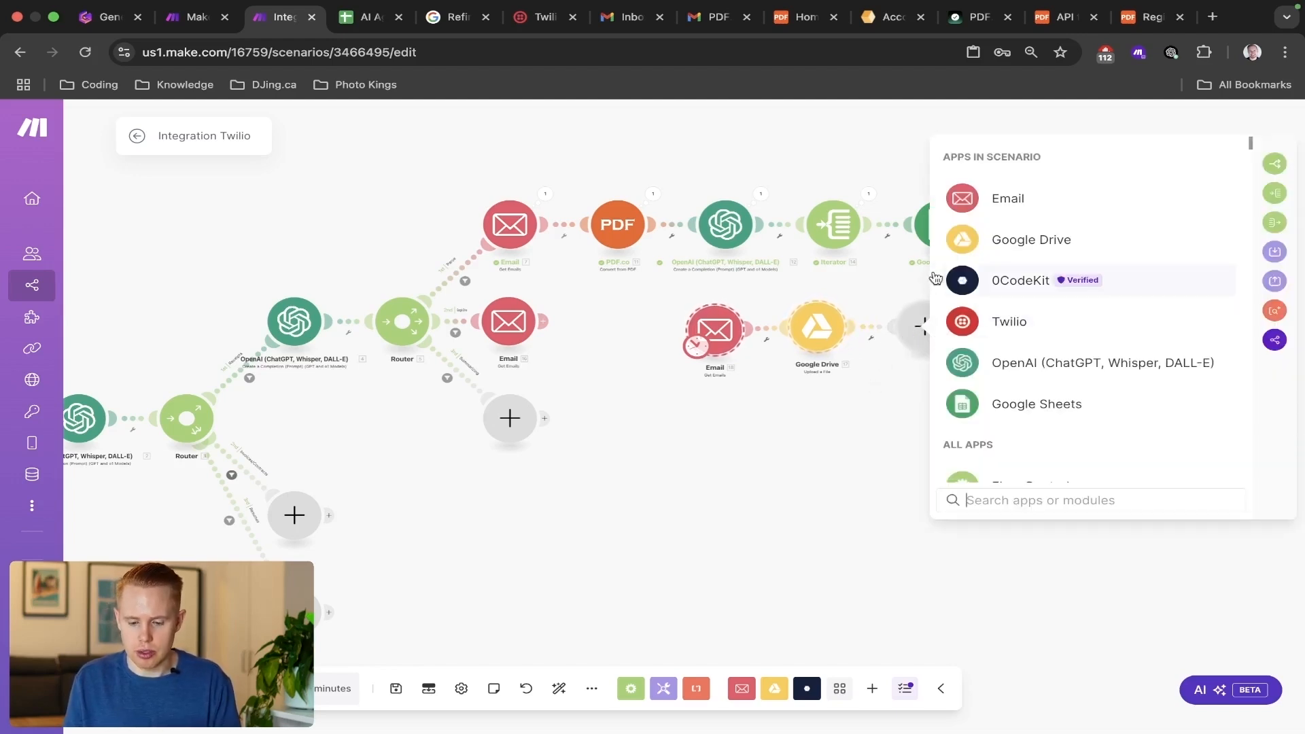
click(966, 318)
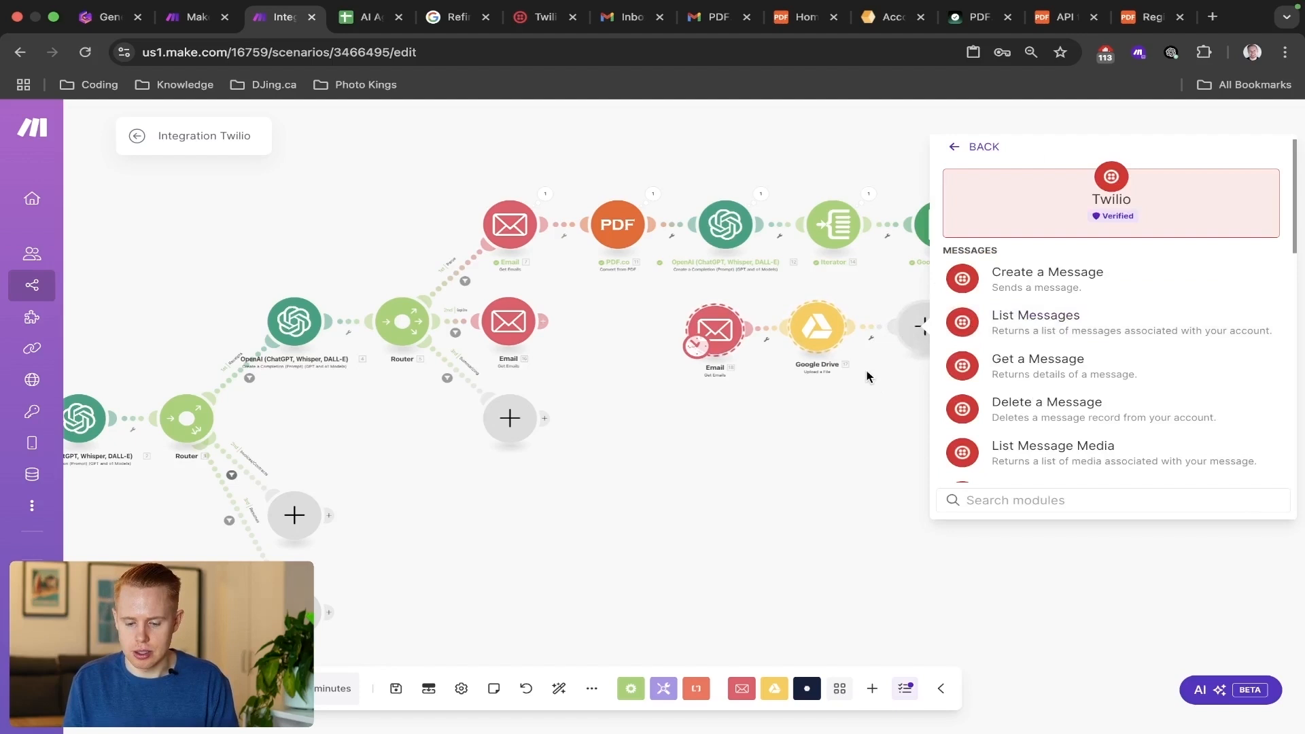
click(996, 273)
Clone the first route's Twilio module and attach the copy after the Google Drive module.
right_click(1064, 234)
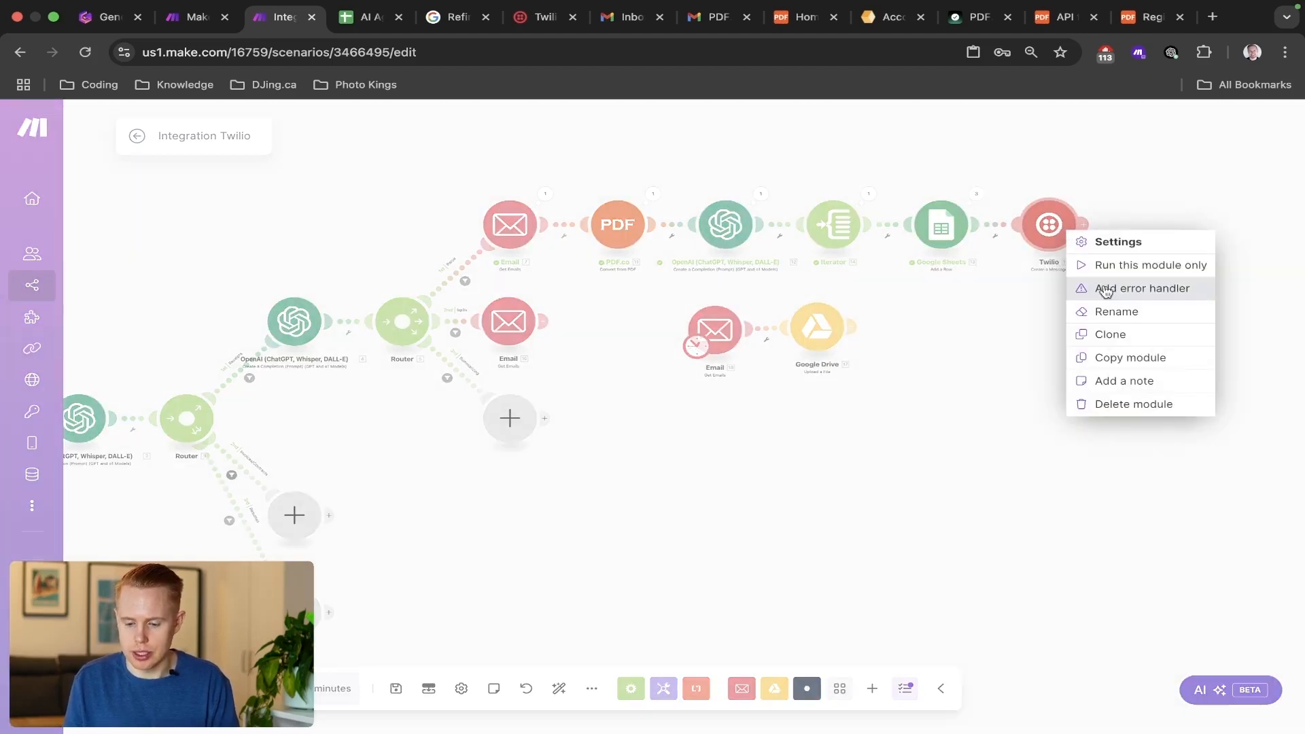
click(1106, 332)
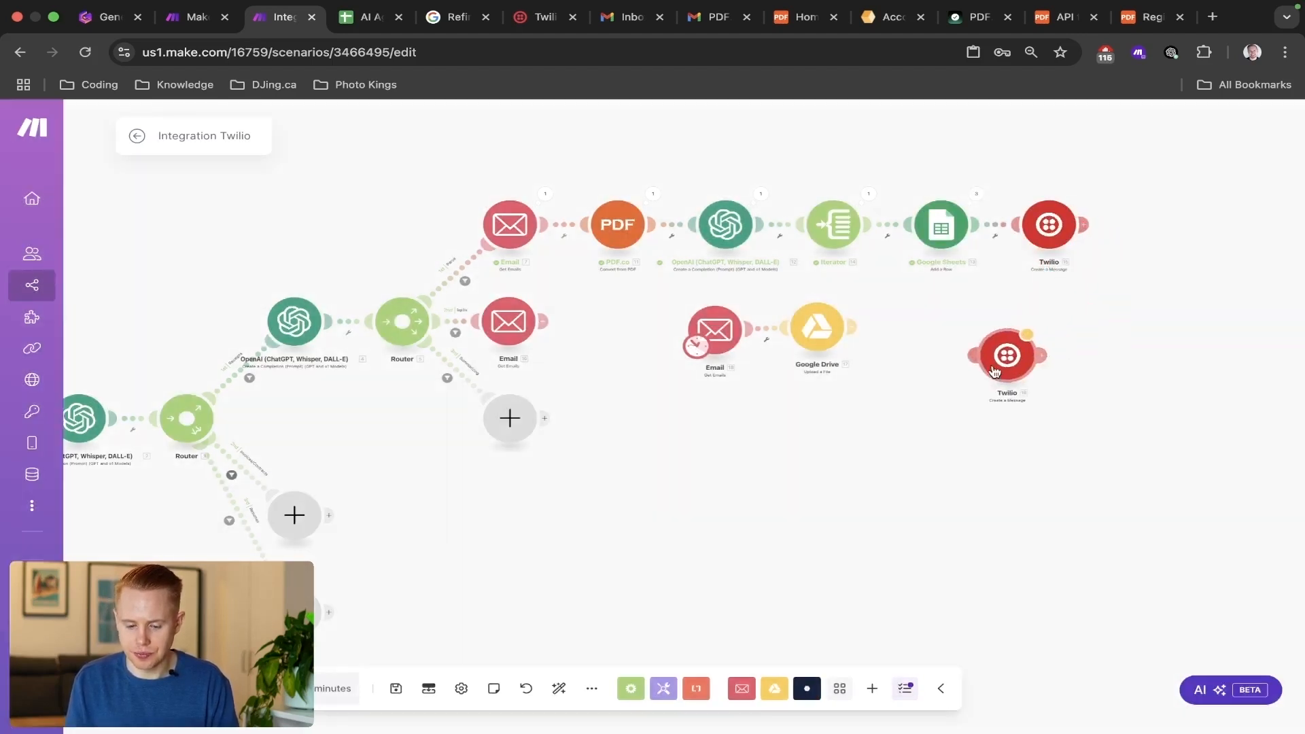
click(951, 345)
Replace the cloned Twilio message's Body with "All documents have been uploaded to google drive:" followed by a line break, and save the module.
click(951, 345)
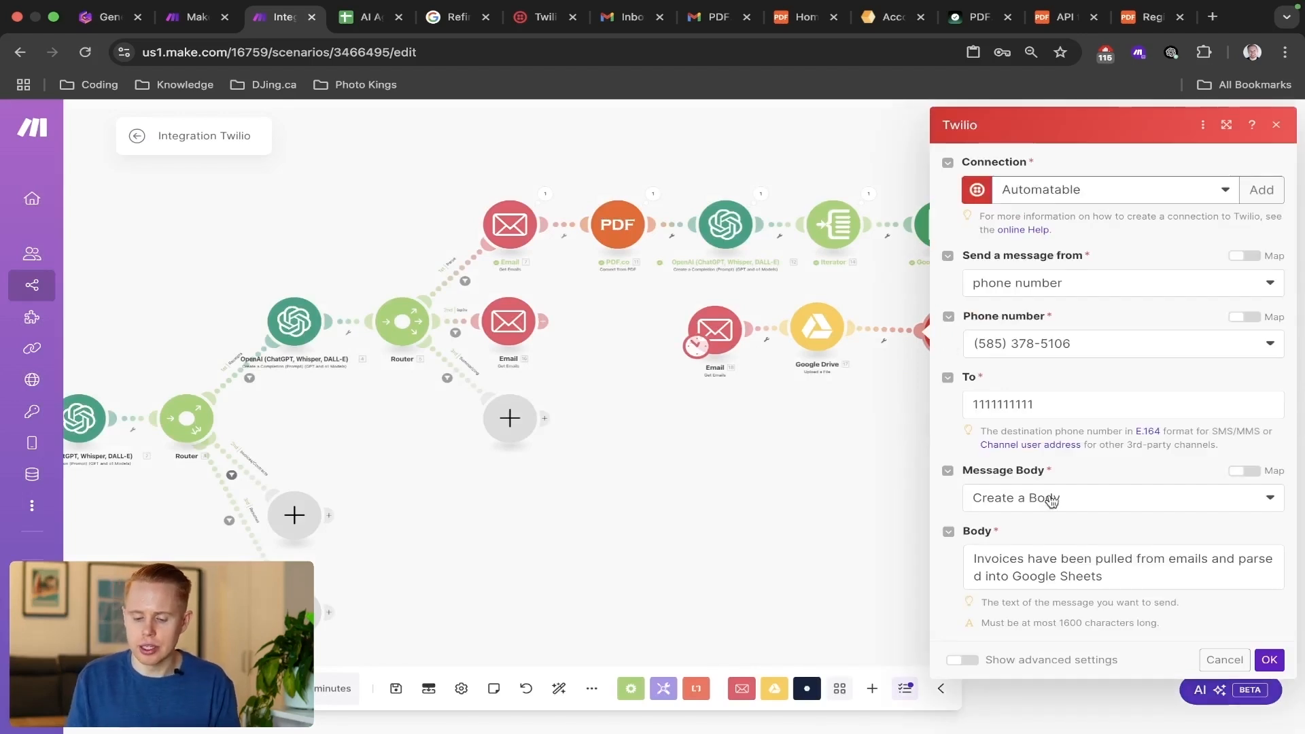
click(1057, 560)
key(super+a)
text(Uplo)
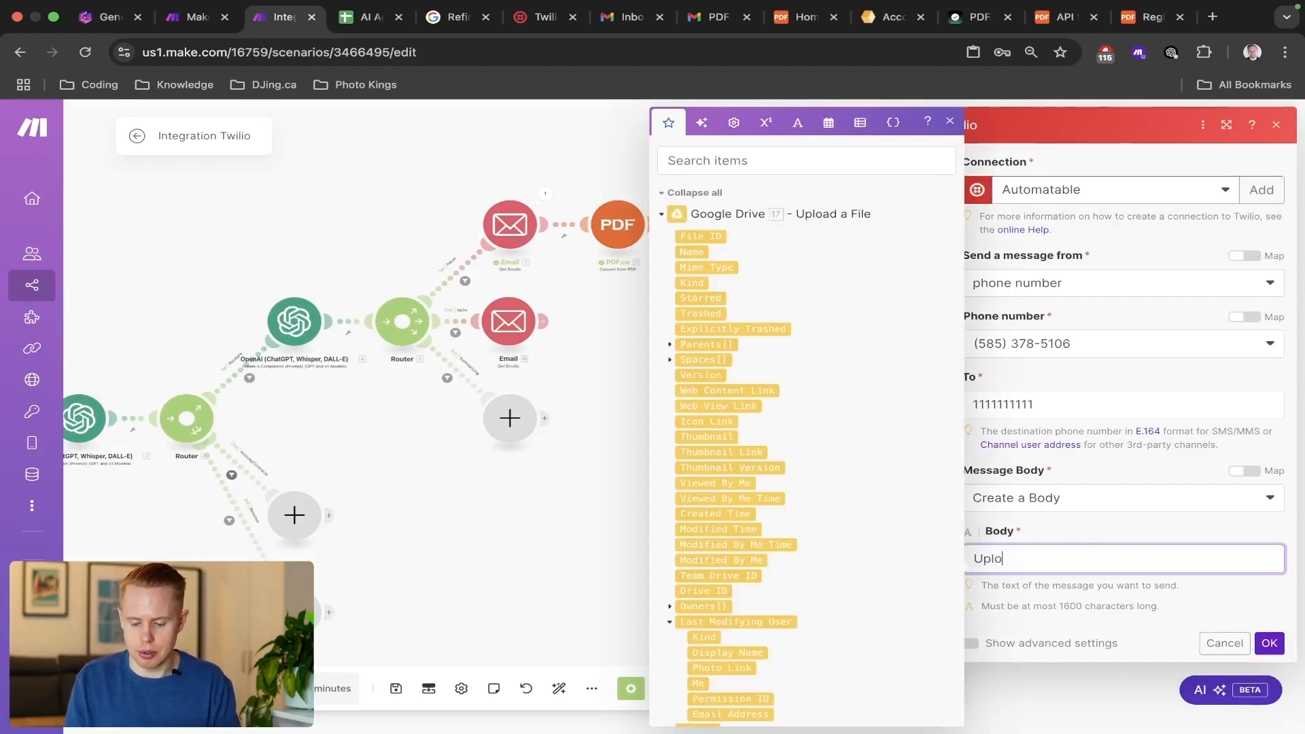
key(super+BackSpace)
text(All docu)
key(super+BackSpace)
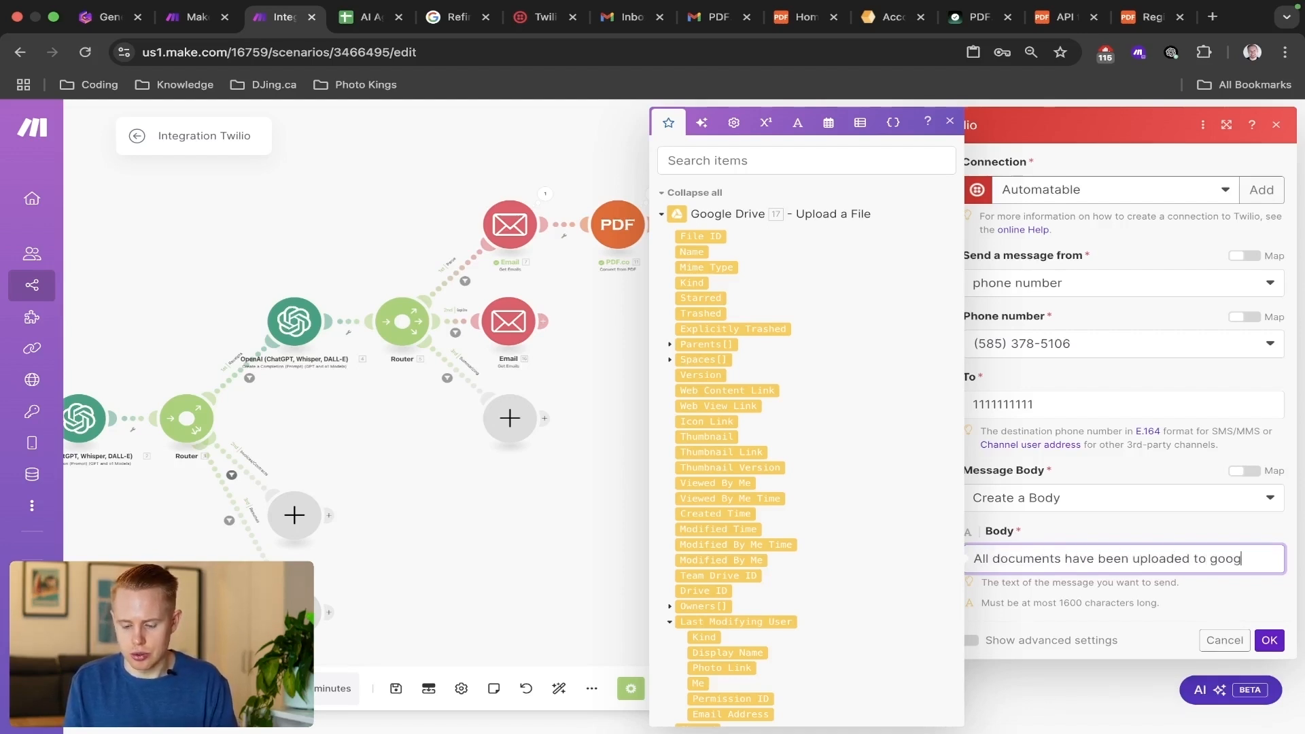
text(driv)
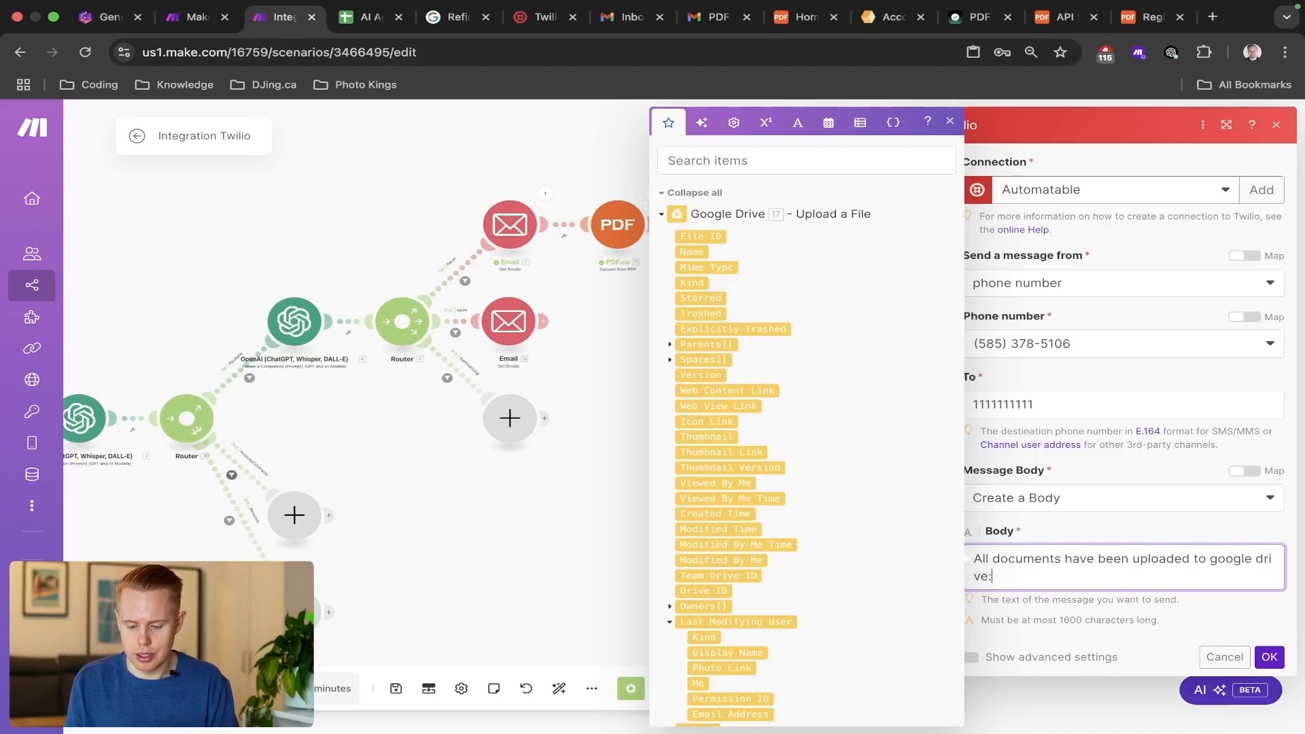
text(e:)
key(Return)
click(1269, 675)
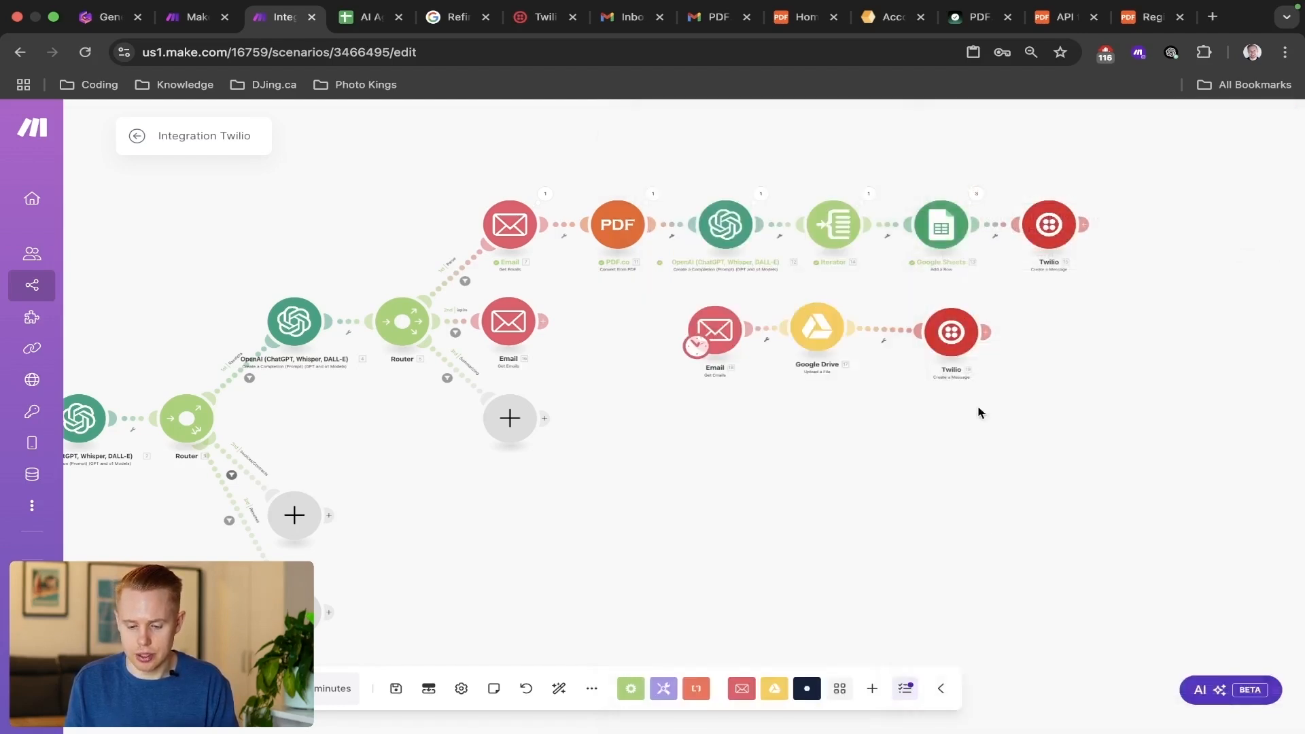
Move the cloned Twilio module farther along and insert a Text aggregator between the Google Drive and Twilio modules, leaving its settings empty.
drag(959, 321, 1134, 314)
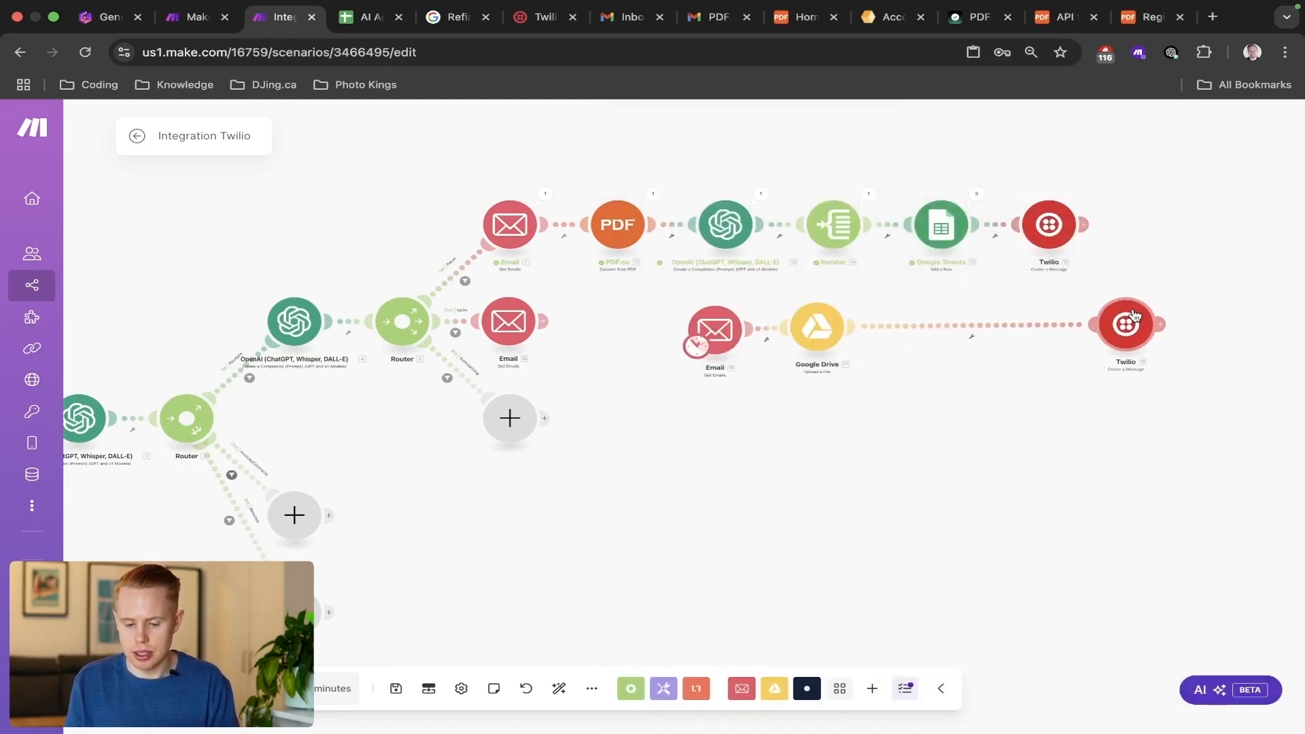
click(899, 327)
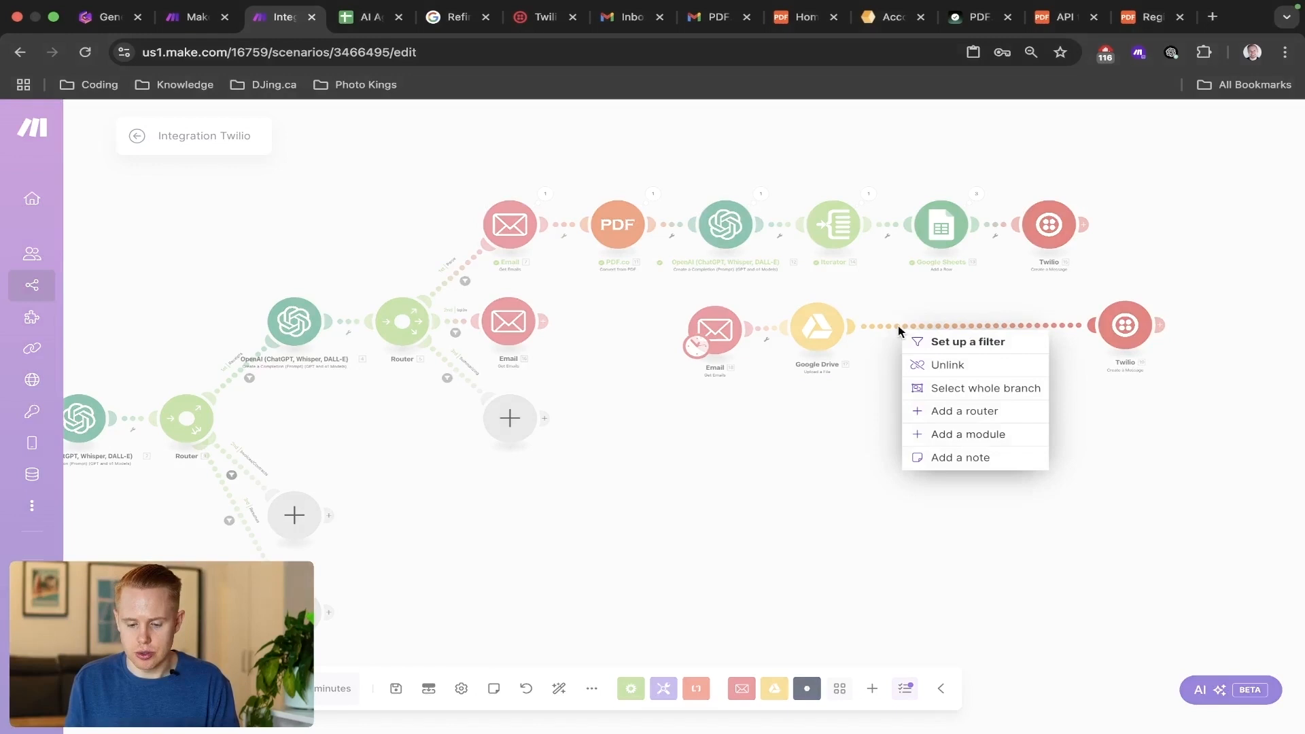
click(953, 434)
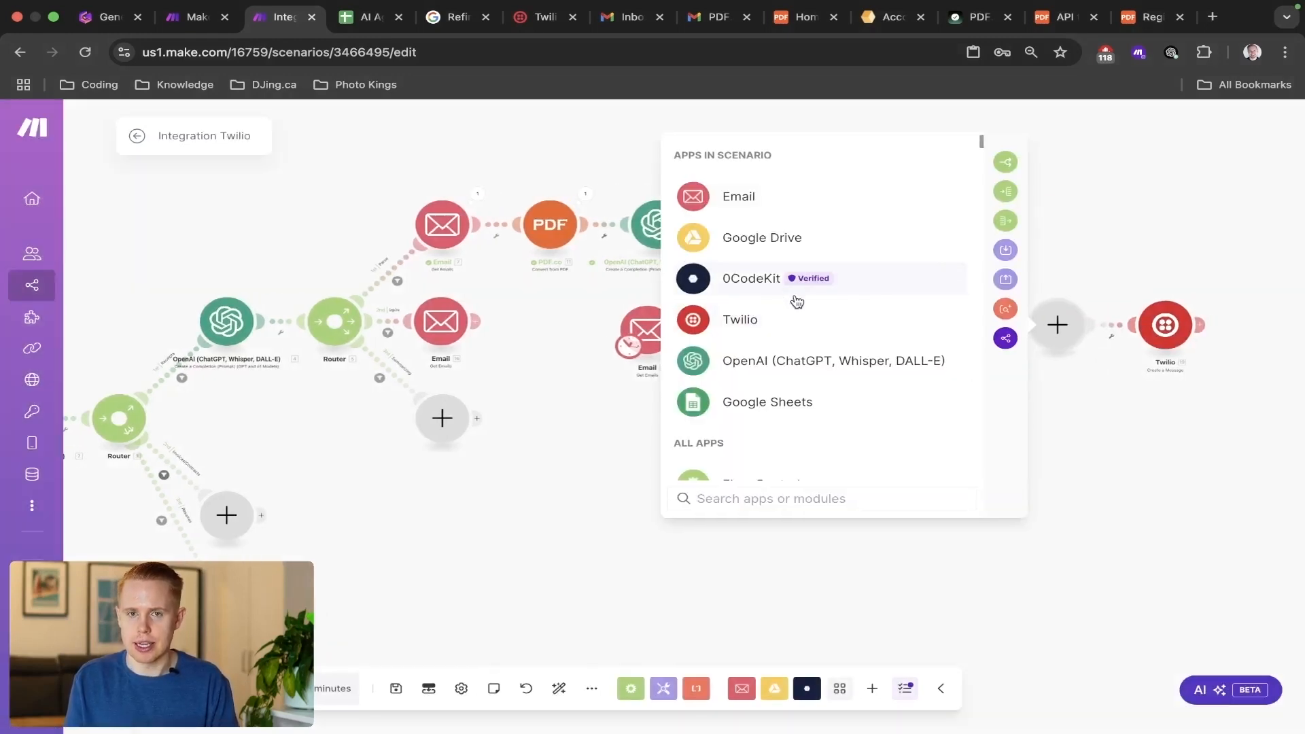
text(text aggre)
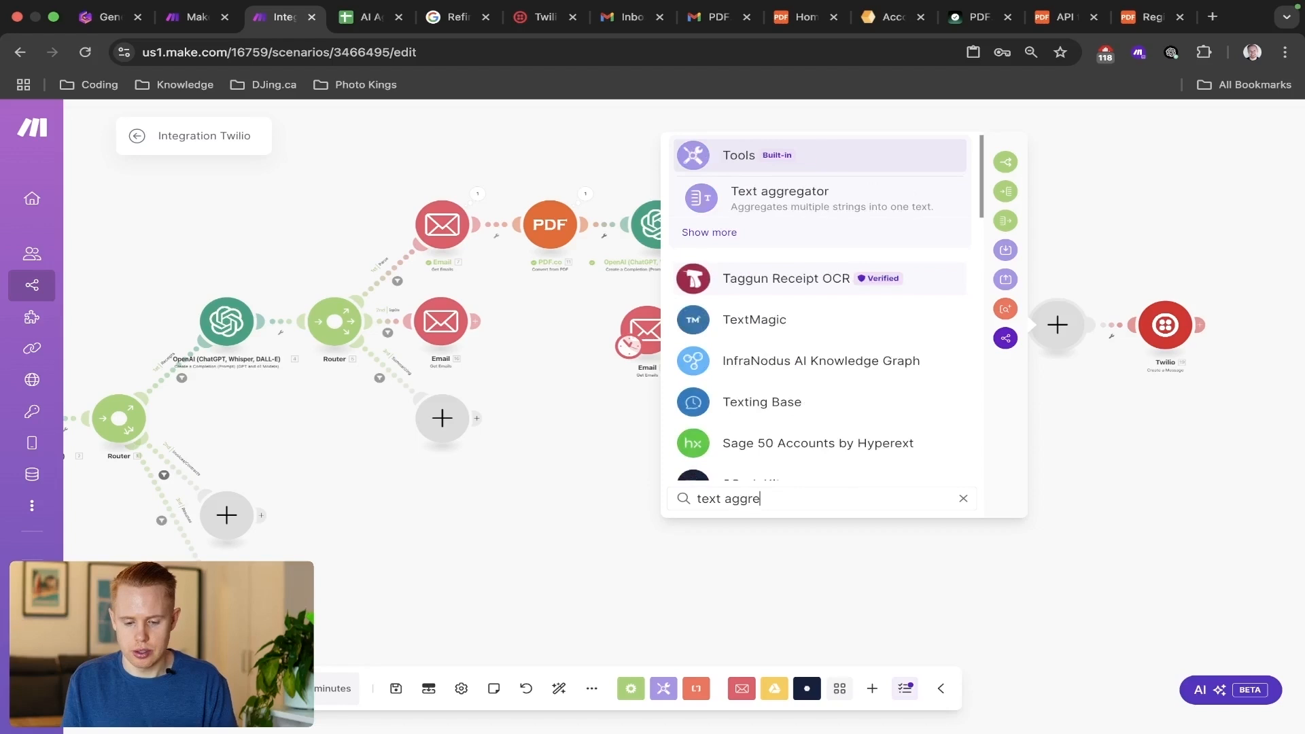
click(768, 204)
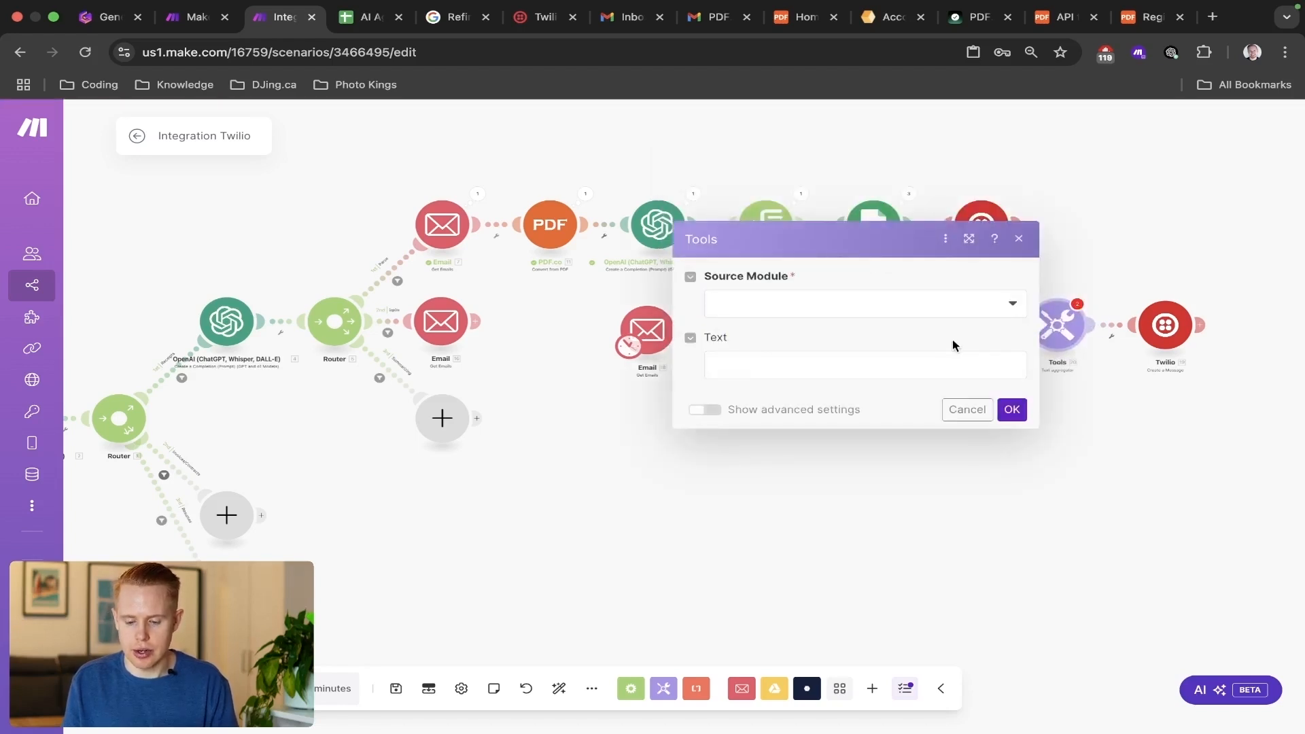
click(1129, 270)
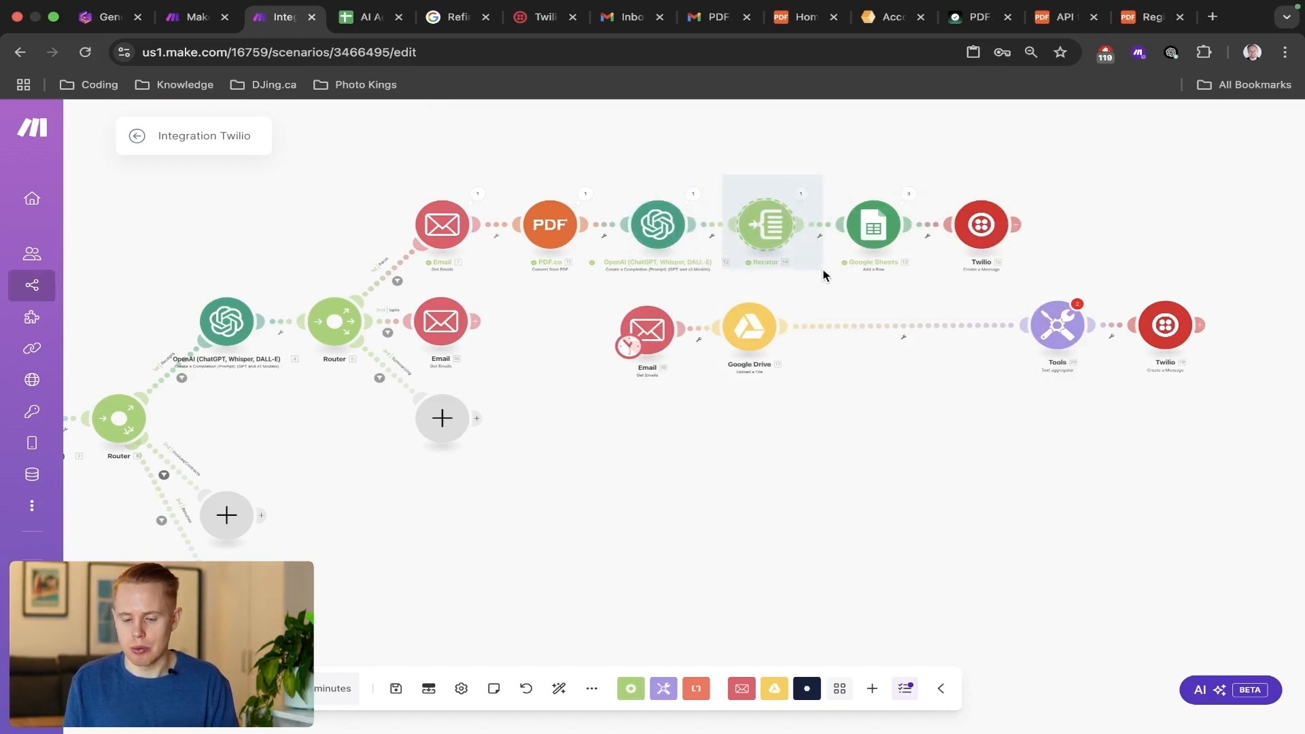
Switch to the AI Agent Make.com Receipts spreadsheet, examine rows 2 to 4, and return to the Make scenario.
key(ctrl+Tab)
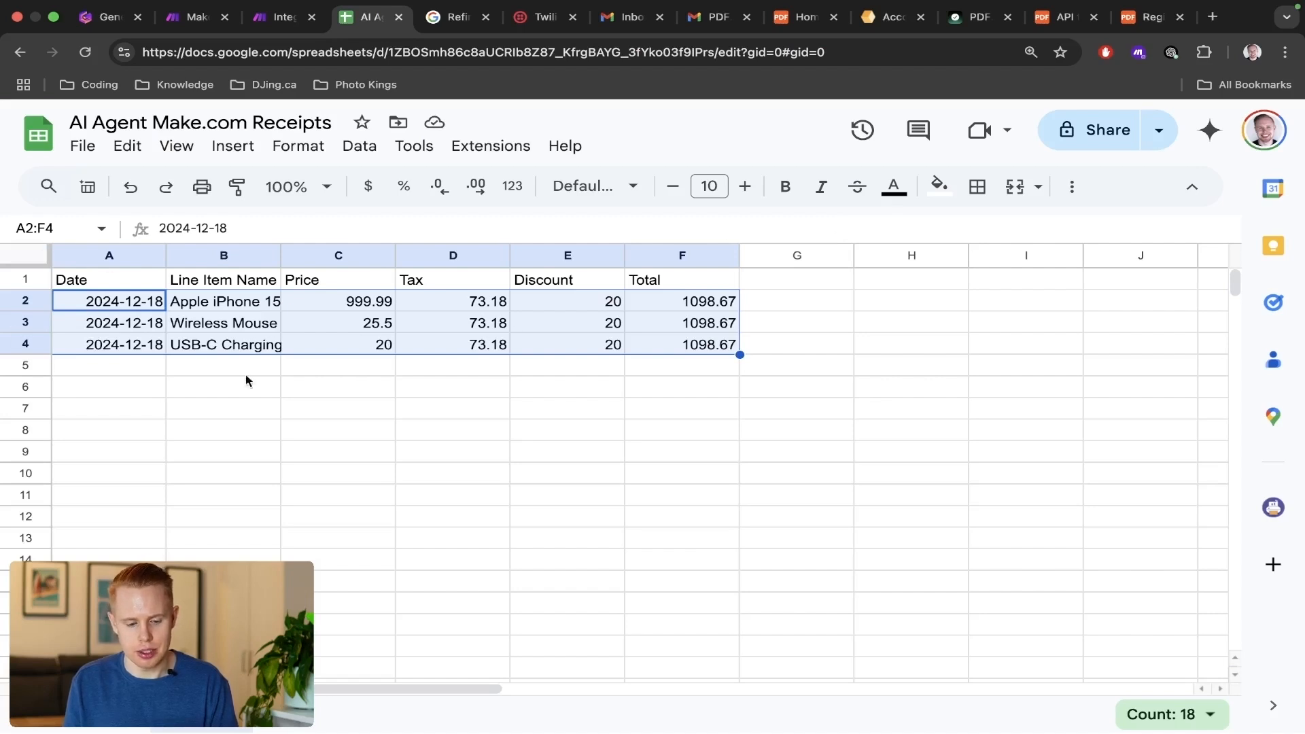
click(28, 300)
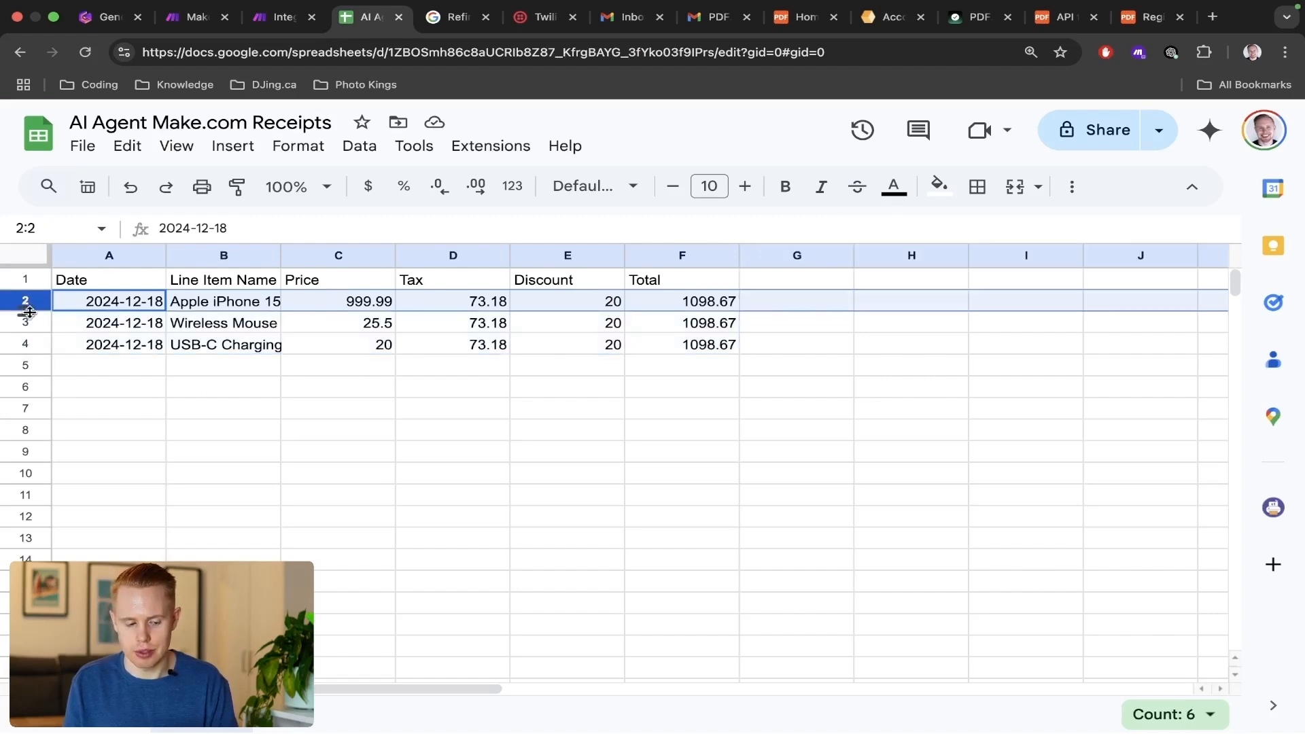
click(28, 321)
click(26, 344)
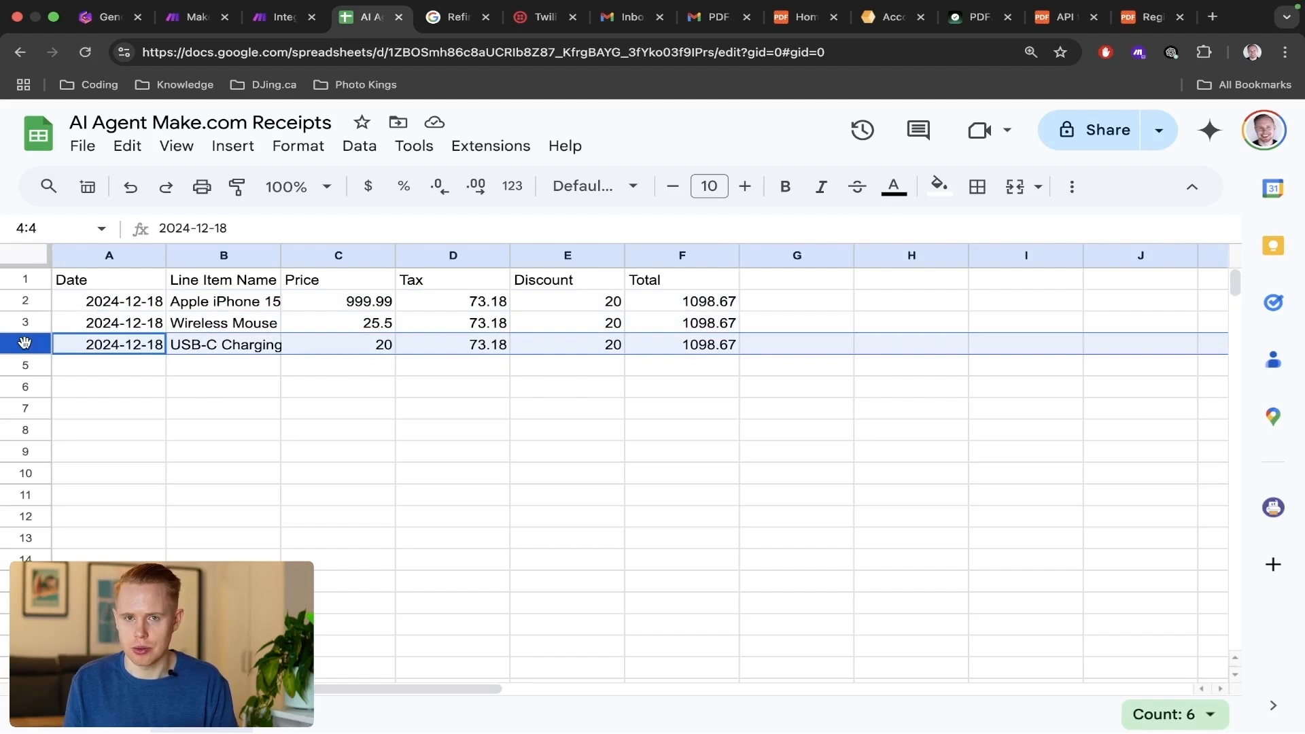
key(ctrl+shift+Tab)
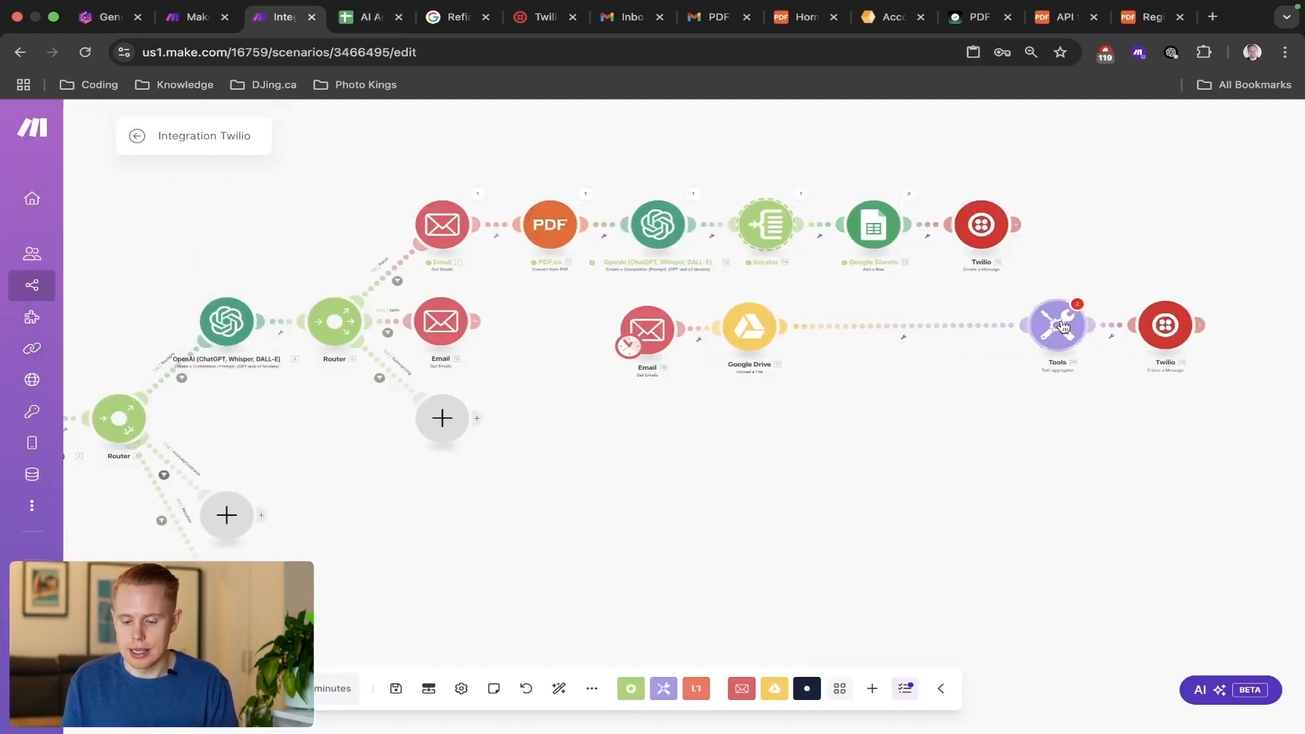
Place the Text aggregator next to the Google Drive module and set its Source Module to Email - Get Emails [18].
drag(912, 329, 885, 332)
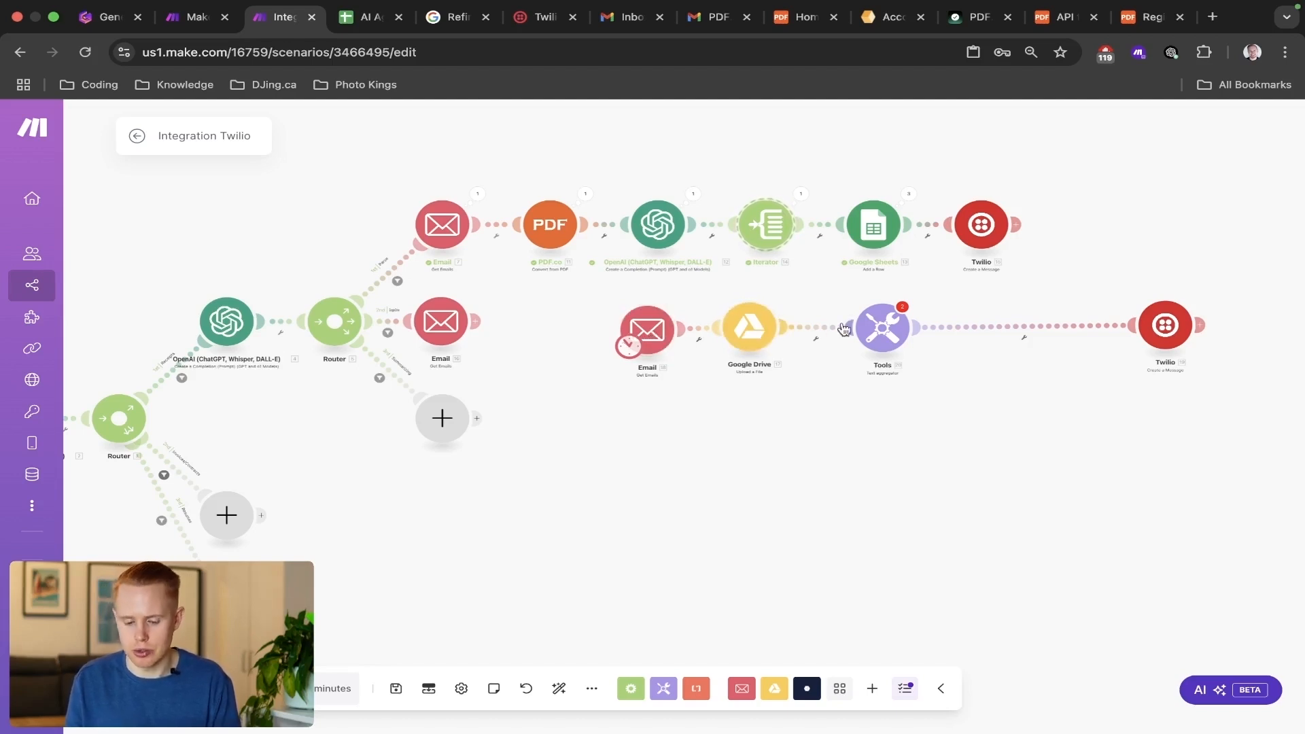
click(884, 325)
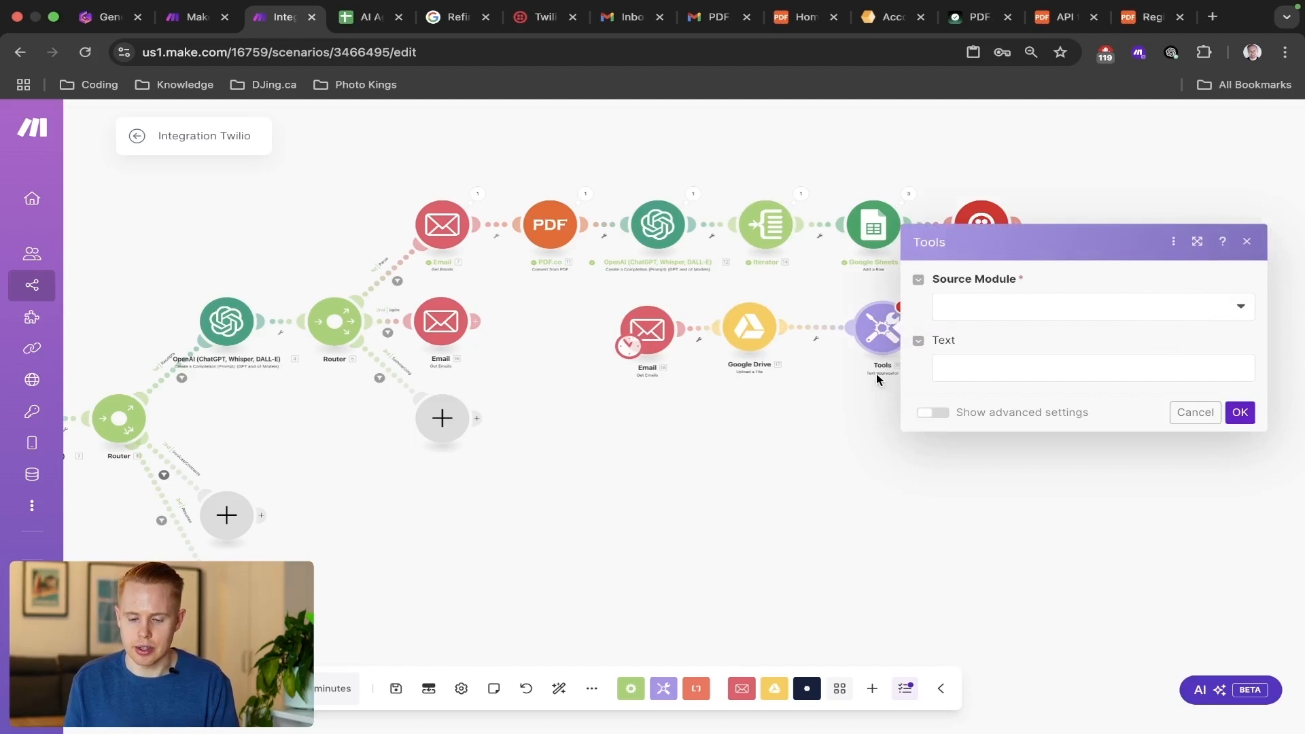
click(1005, 307)
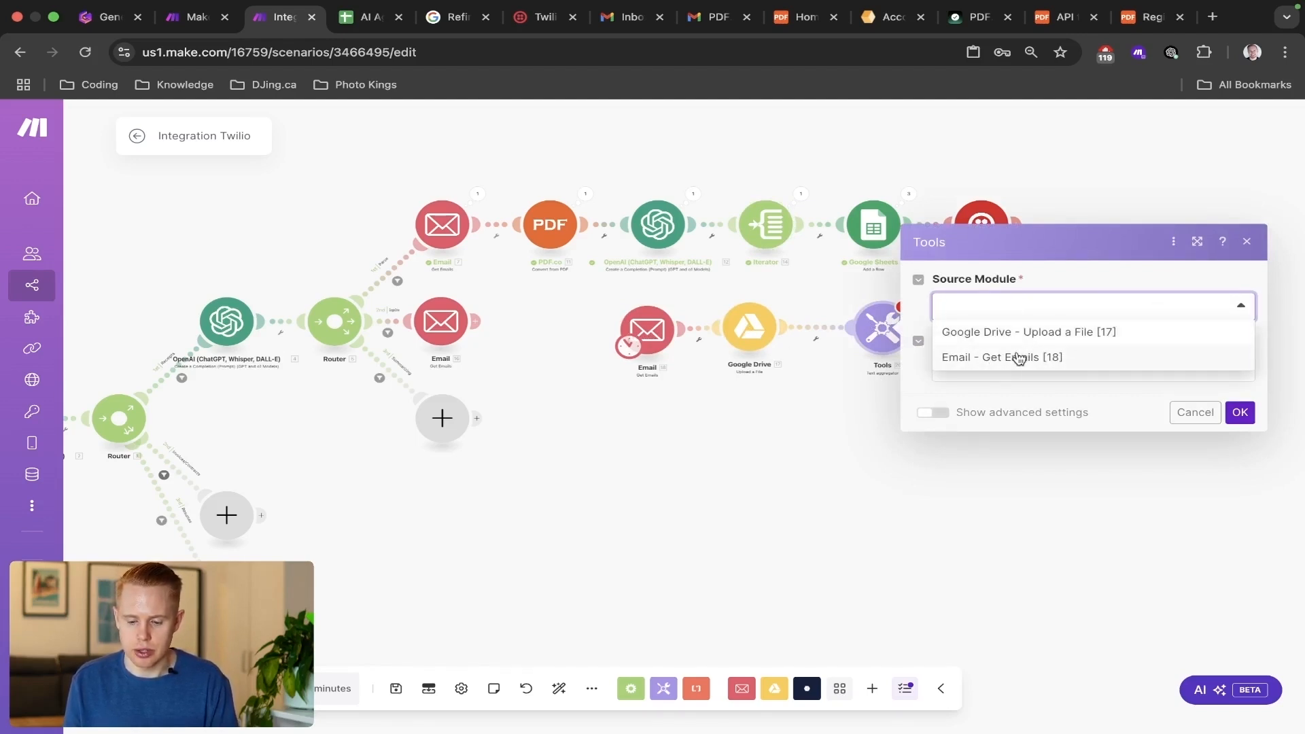
click(1017, 358)
click(1240, 413)
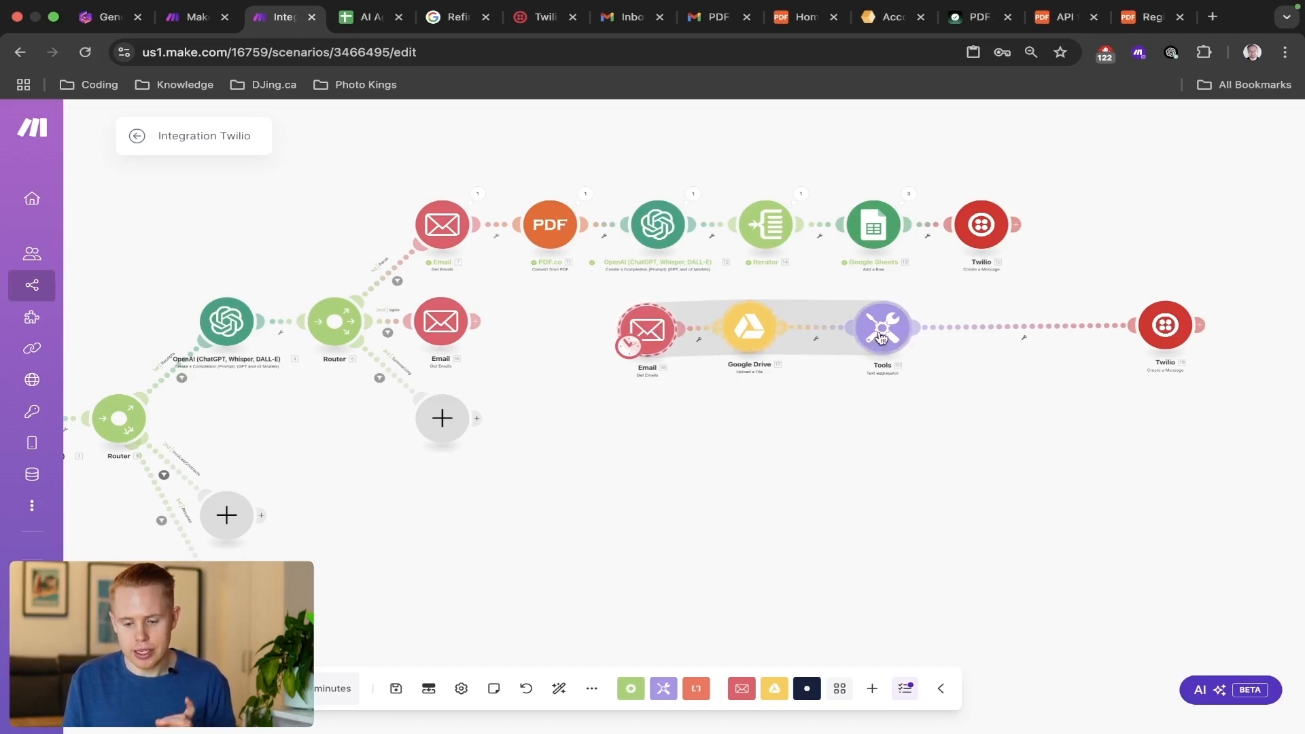
Check the maximum number of results in the cloned Email module's settings.
scroll(887, 332, up, 2)
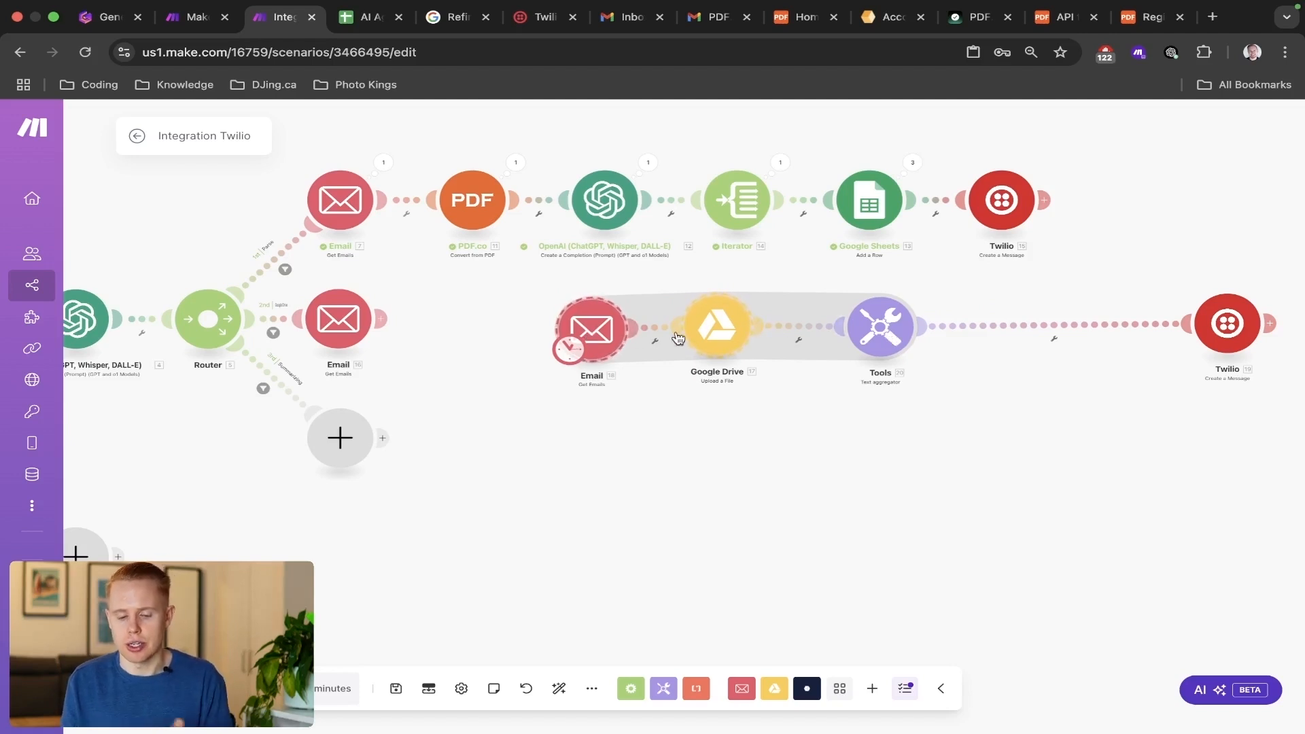
click(608, 332)
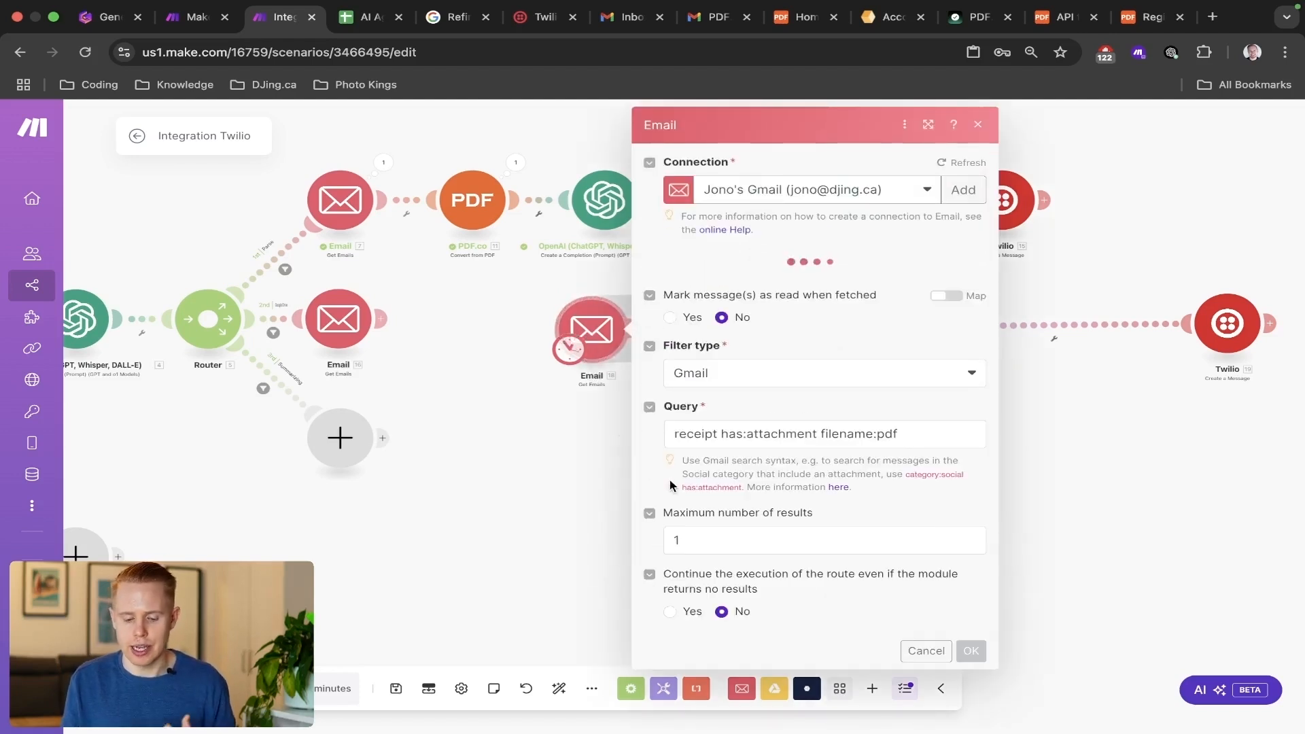
click(723, 539)
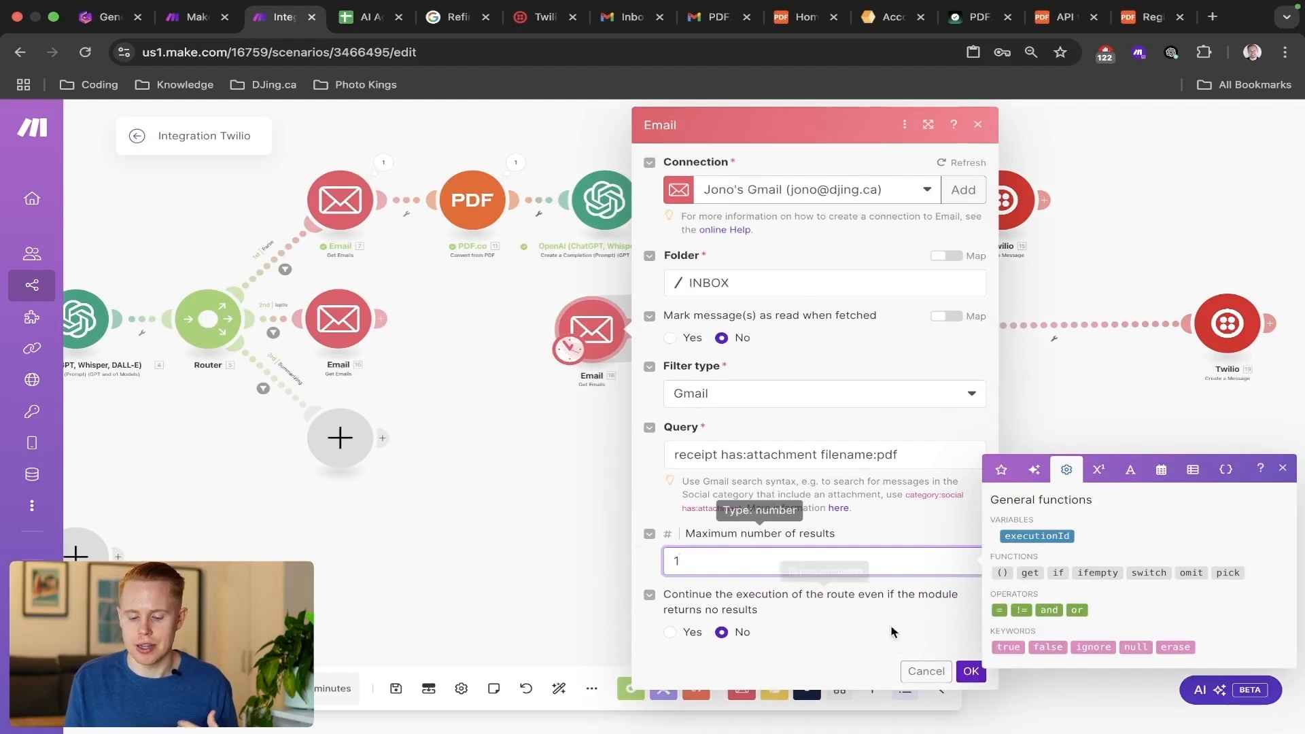
click(971, 672)
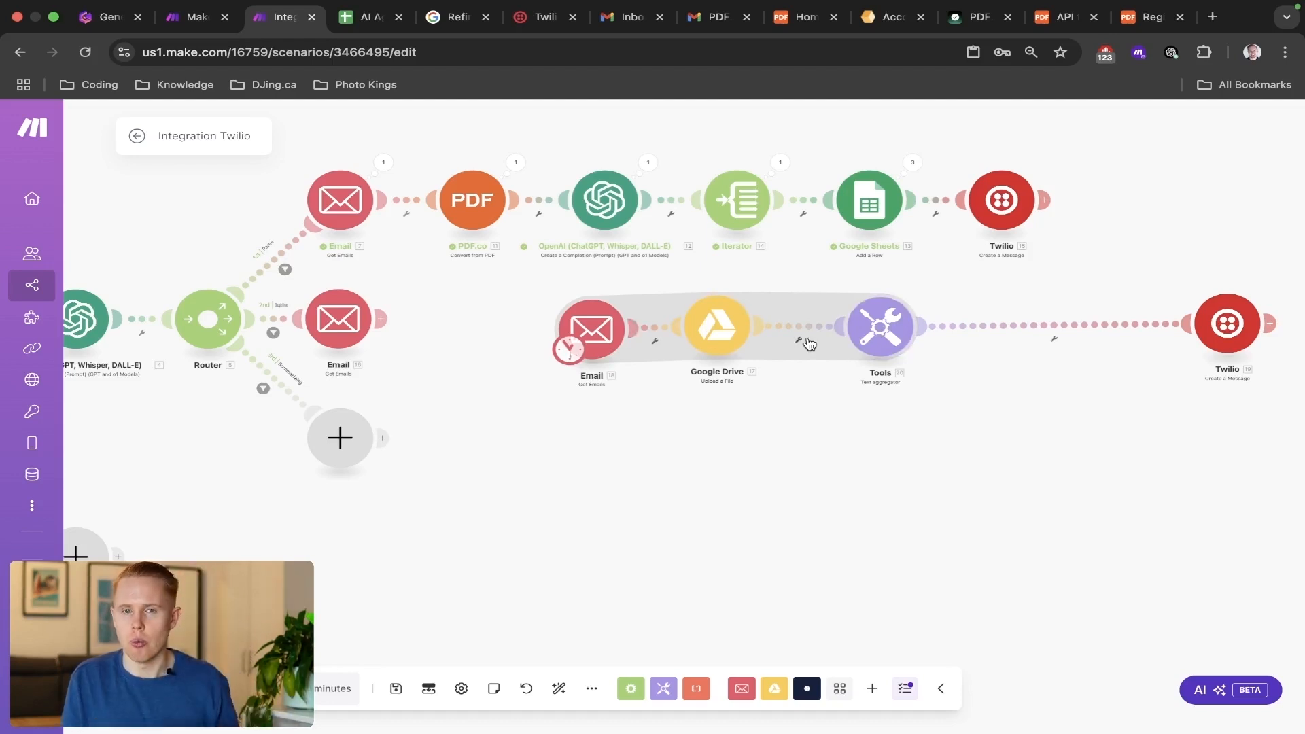
Map the cloned Email module's attachment File name into the Text aggregator's Text, followed by a comma.
click(881, 339)
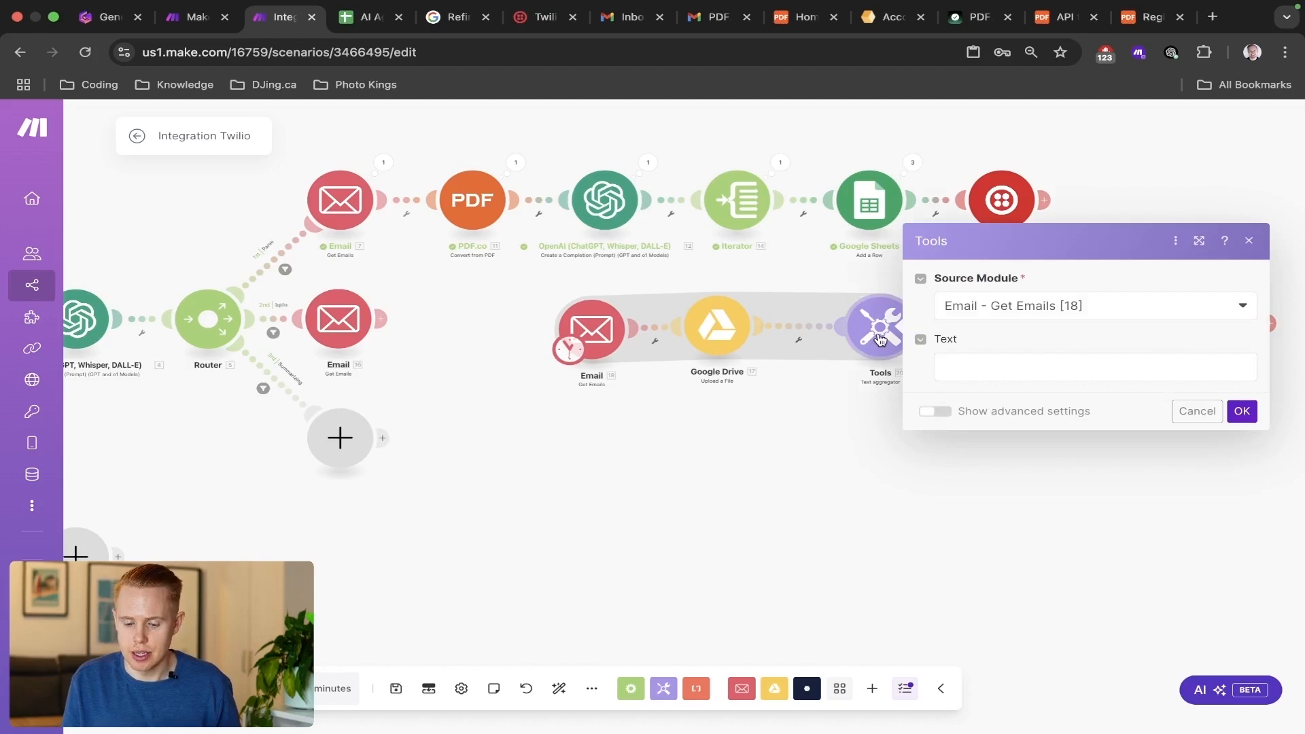
click(957, 365)
scroll(850, 367, down, 15)
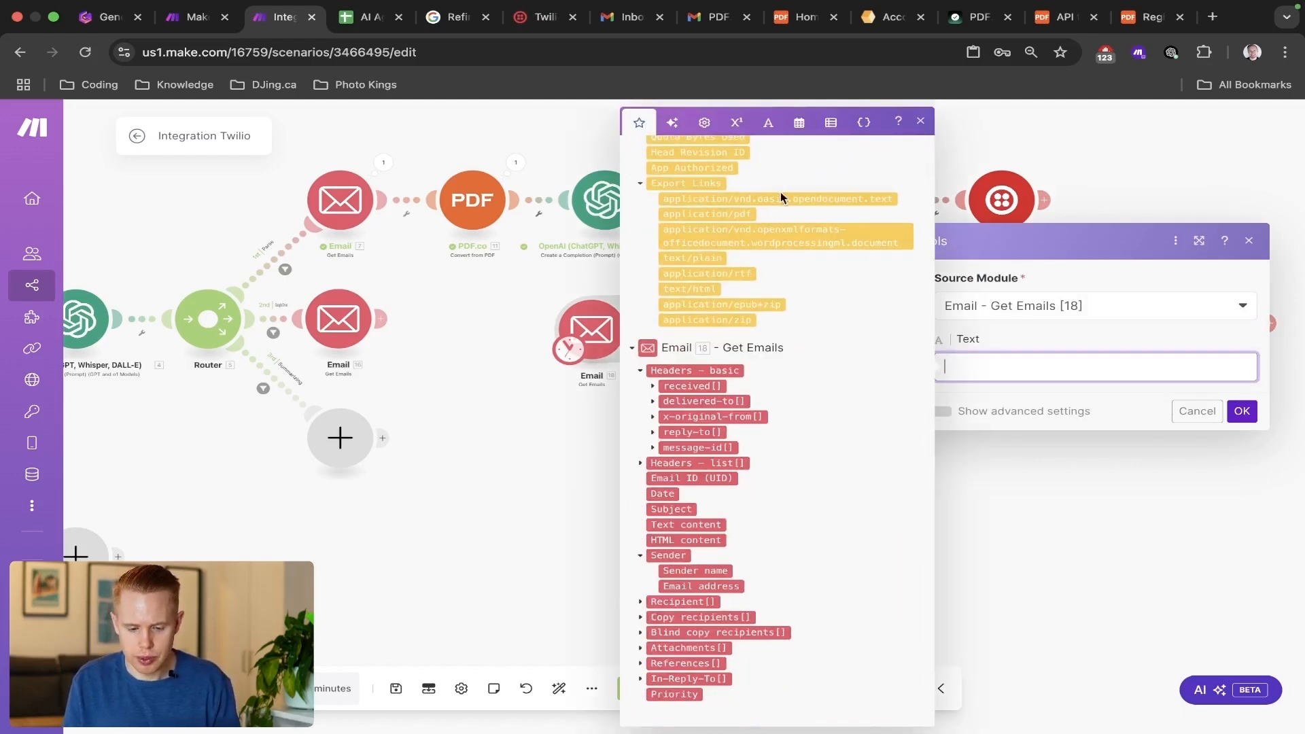
scroll(781, 191, up, 15)
click(754, 156)
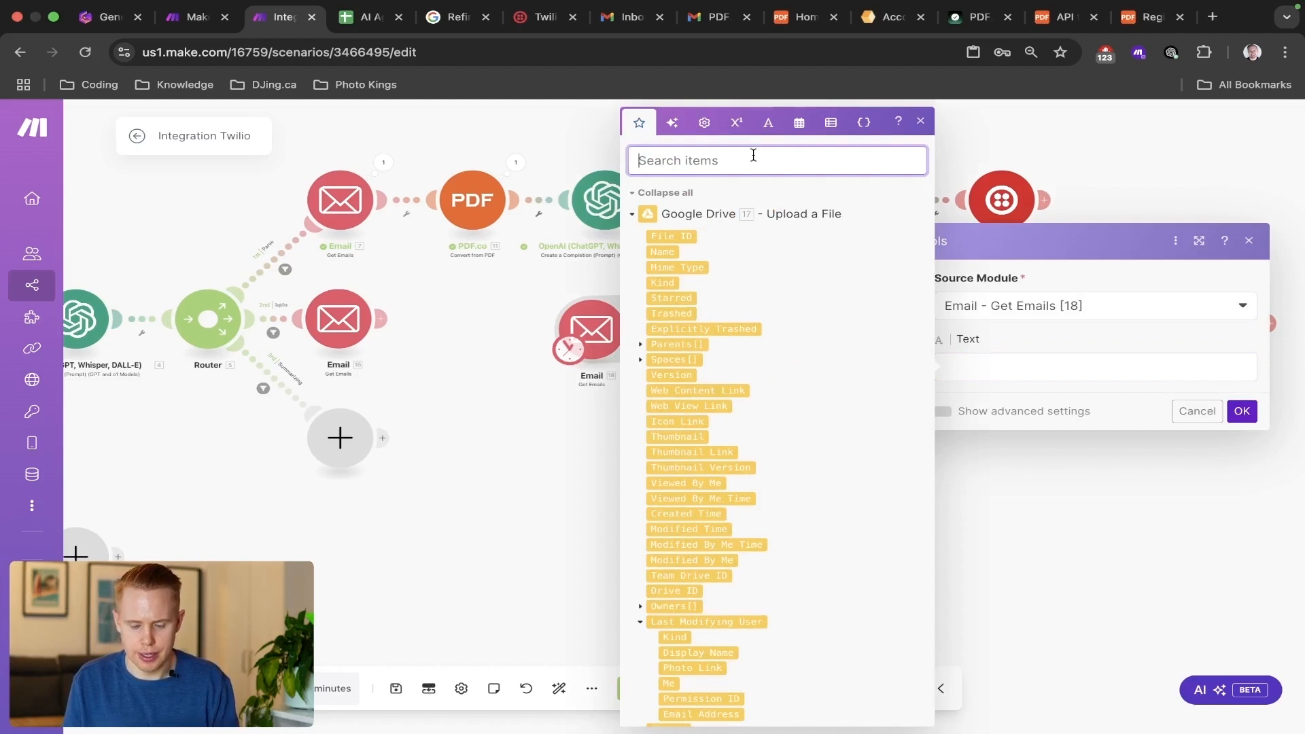
text(attac)
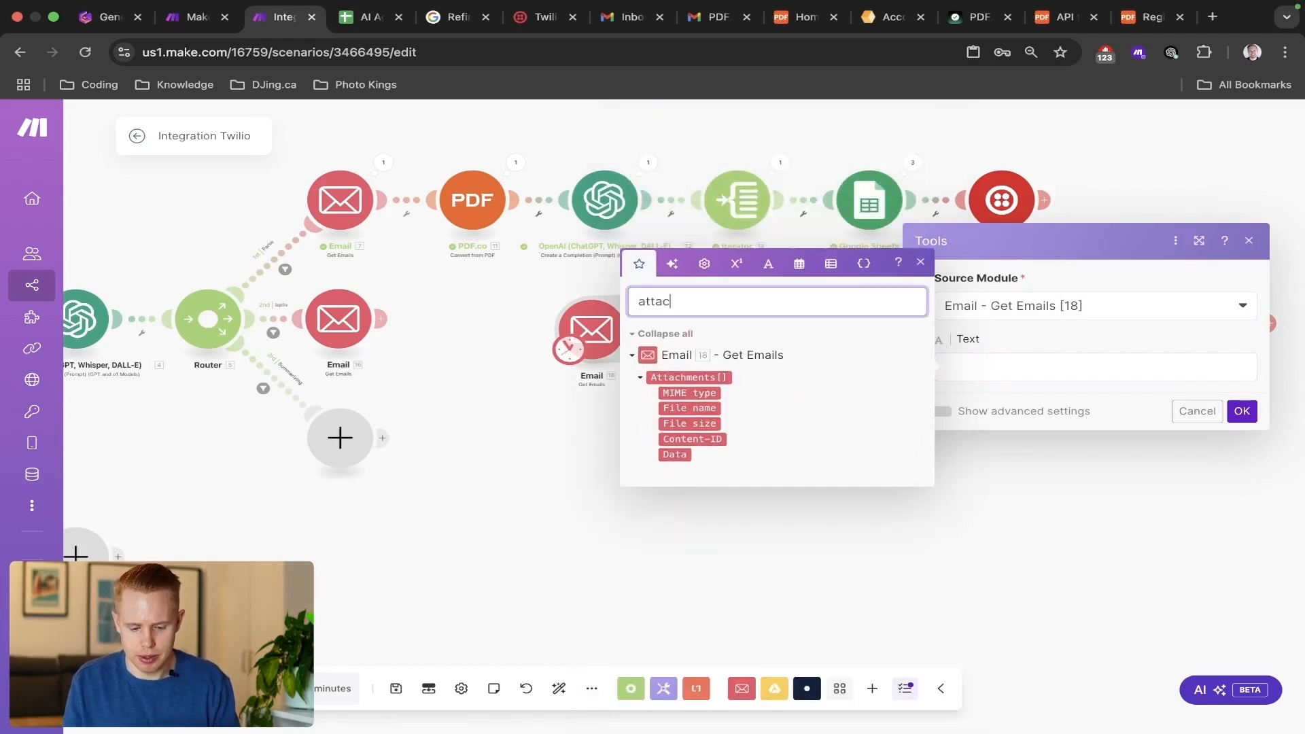
click(695, 407)
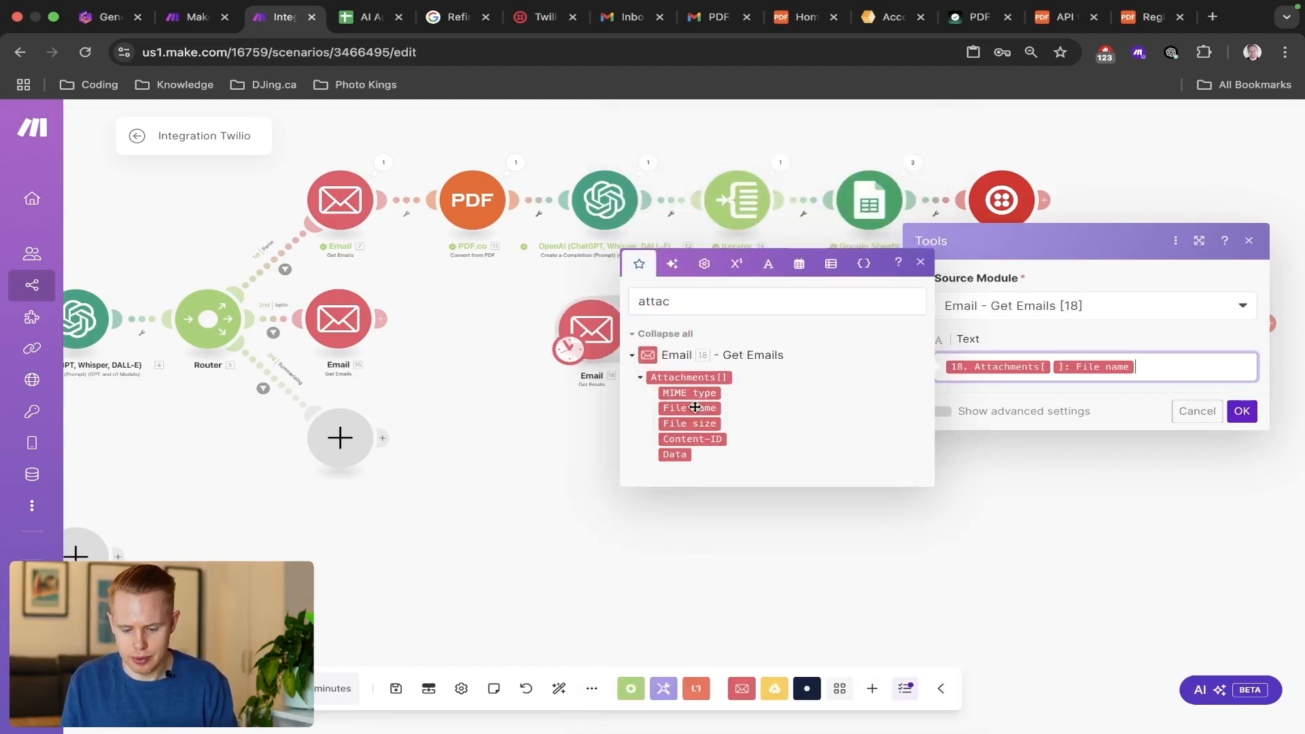
text(,)
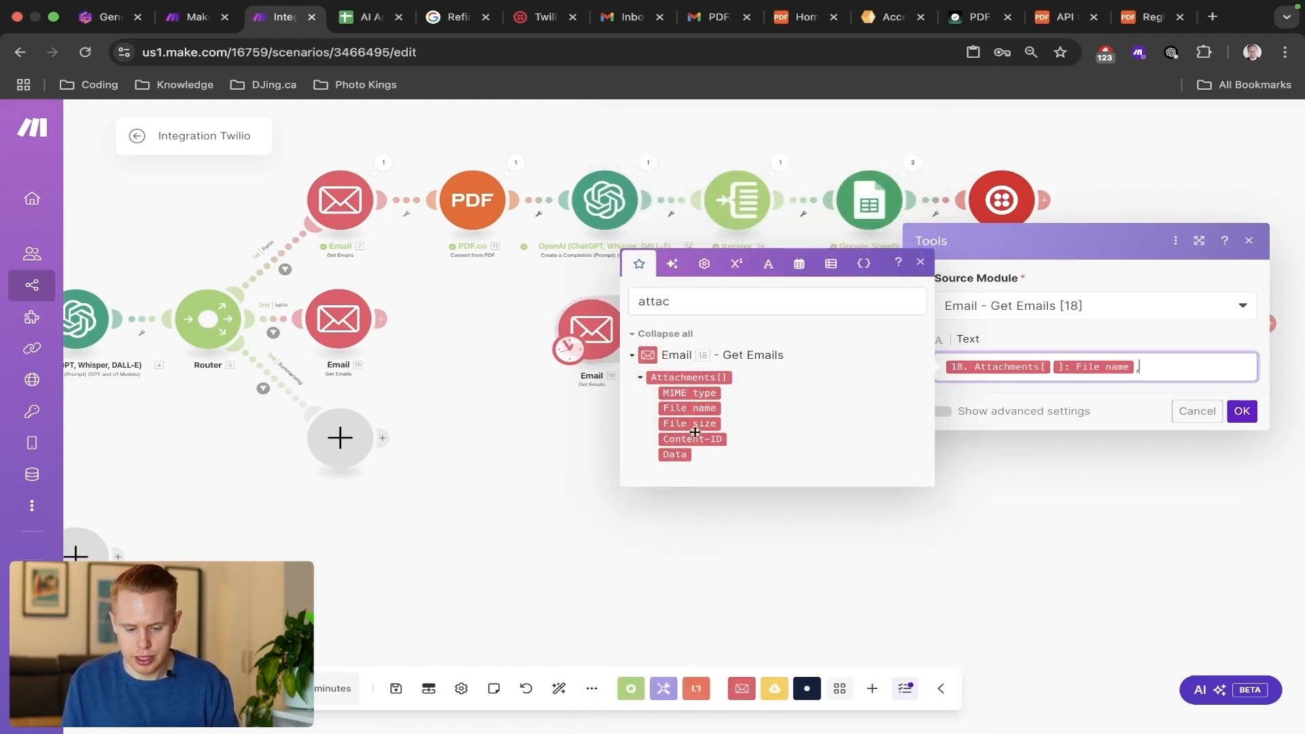
Append the cloned Email module's Date after the comma in the Text aggregator's Text and save the settings.
double_click(694, 312)
text(date)
click(665, 401)
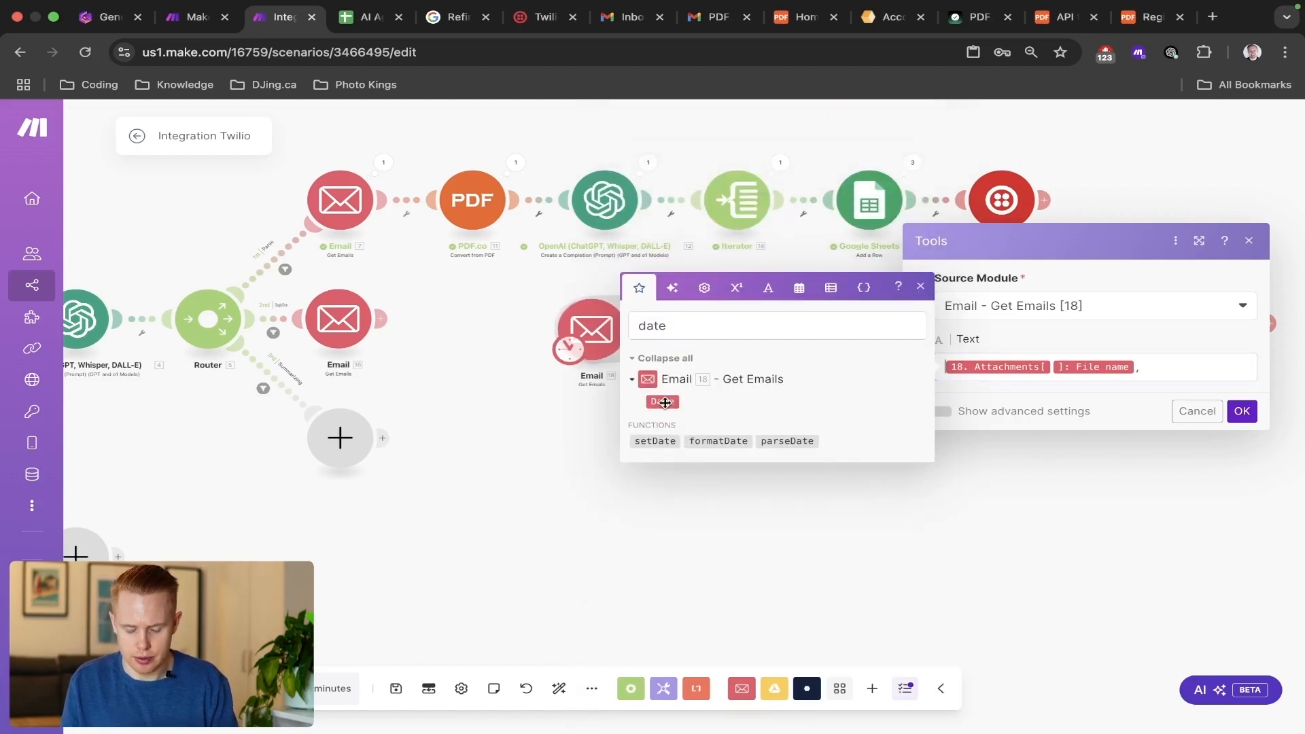
click(666, 401)
key(BackSpace)
key(End)
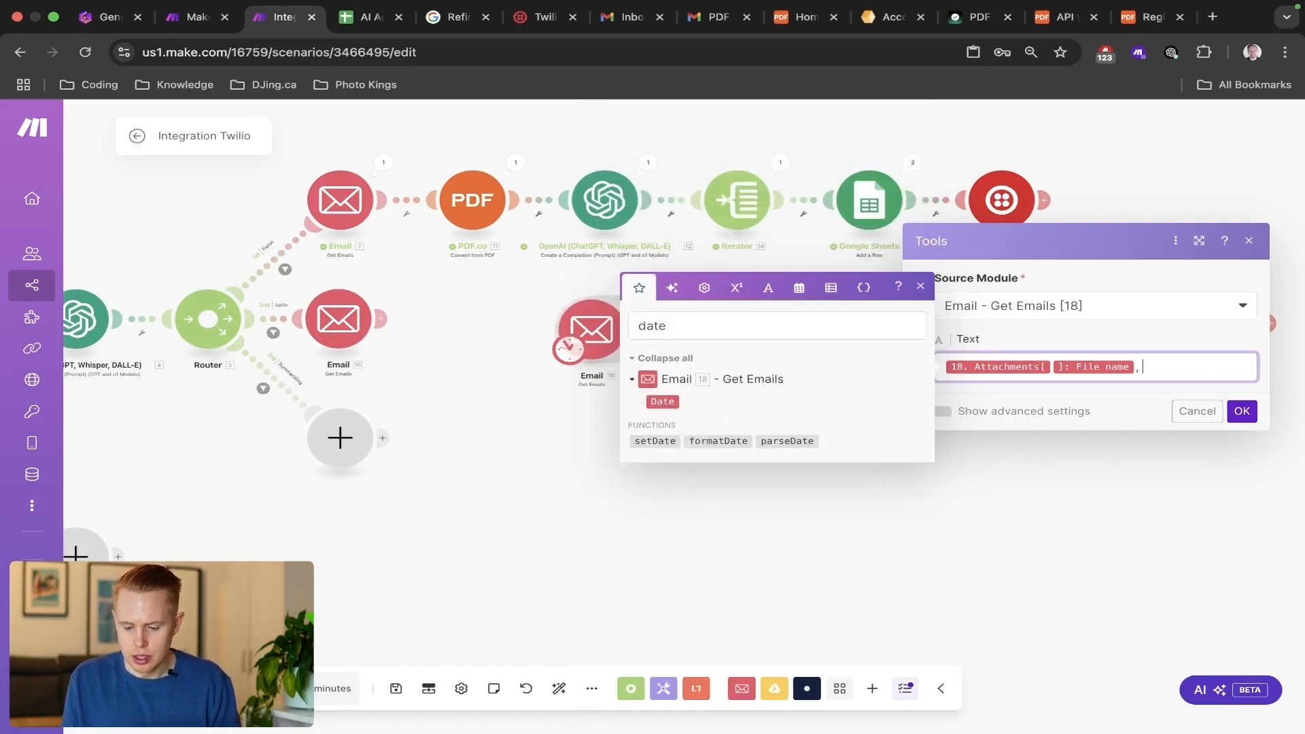
click(665, 402)
click(1242, 411)
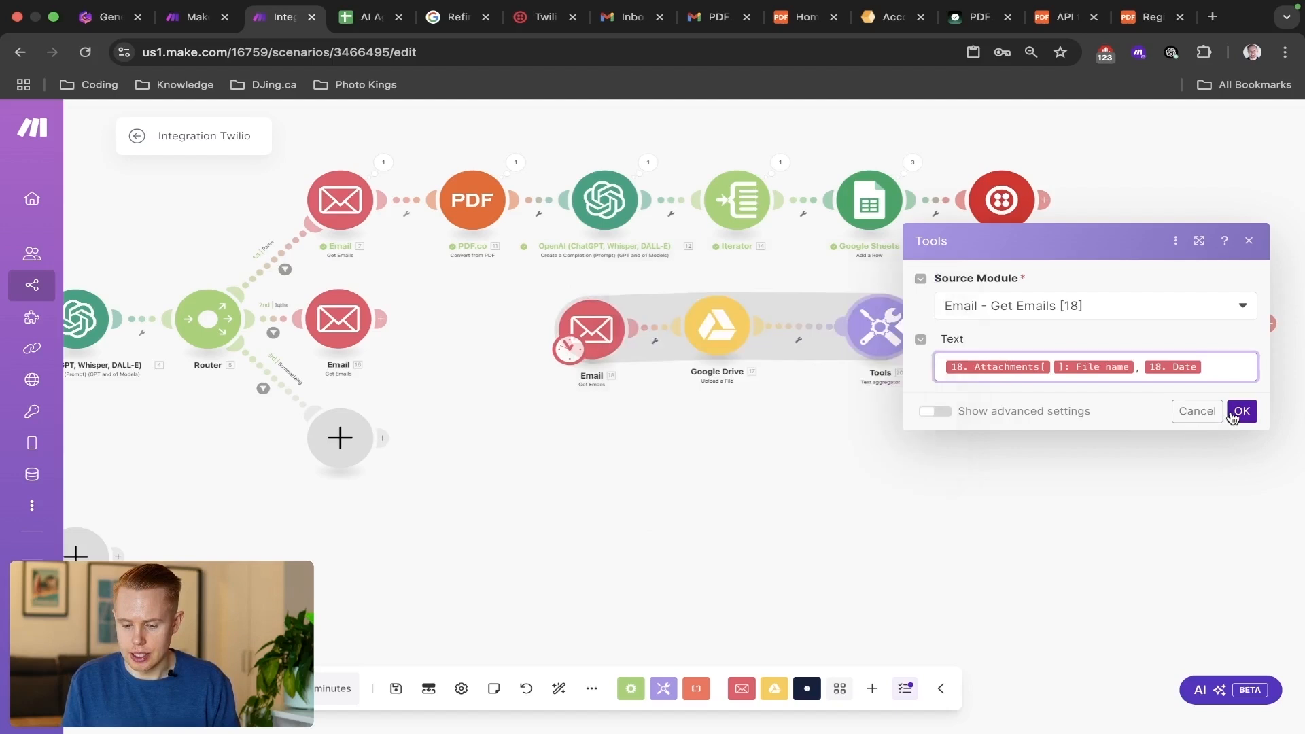
Move the lower Twilio module beside the Text aggregator and add the aggregator's text output on a new line in the message Body.
drag(552, 295, 928, 408)
drag(1220, 323, 1039, 328)
click(1041, 329)
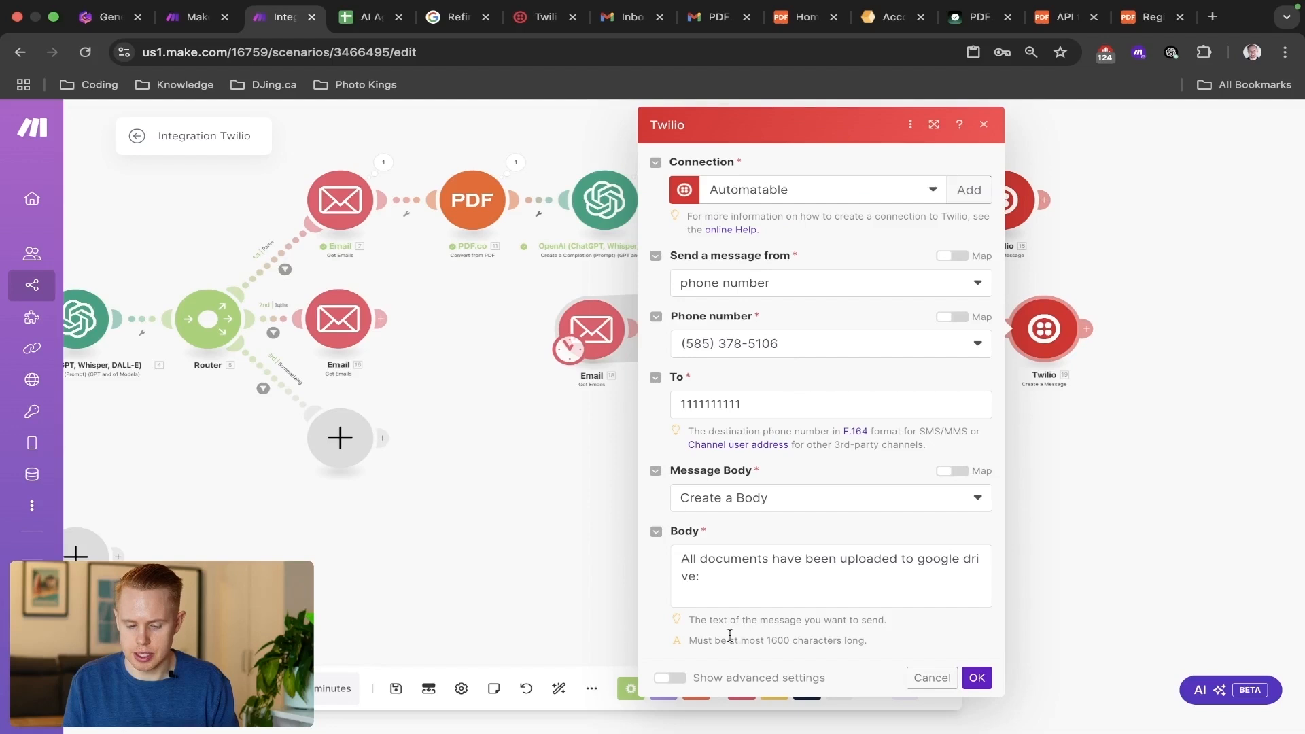
click(731, 598)
click(401, 622)
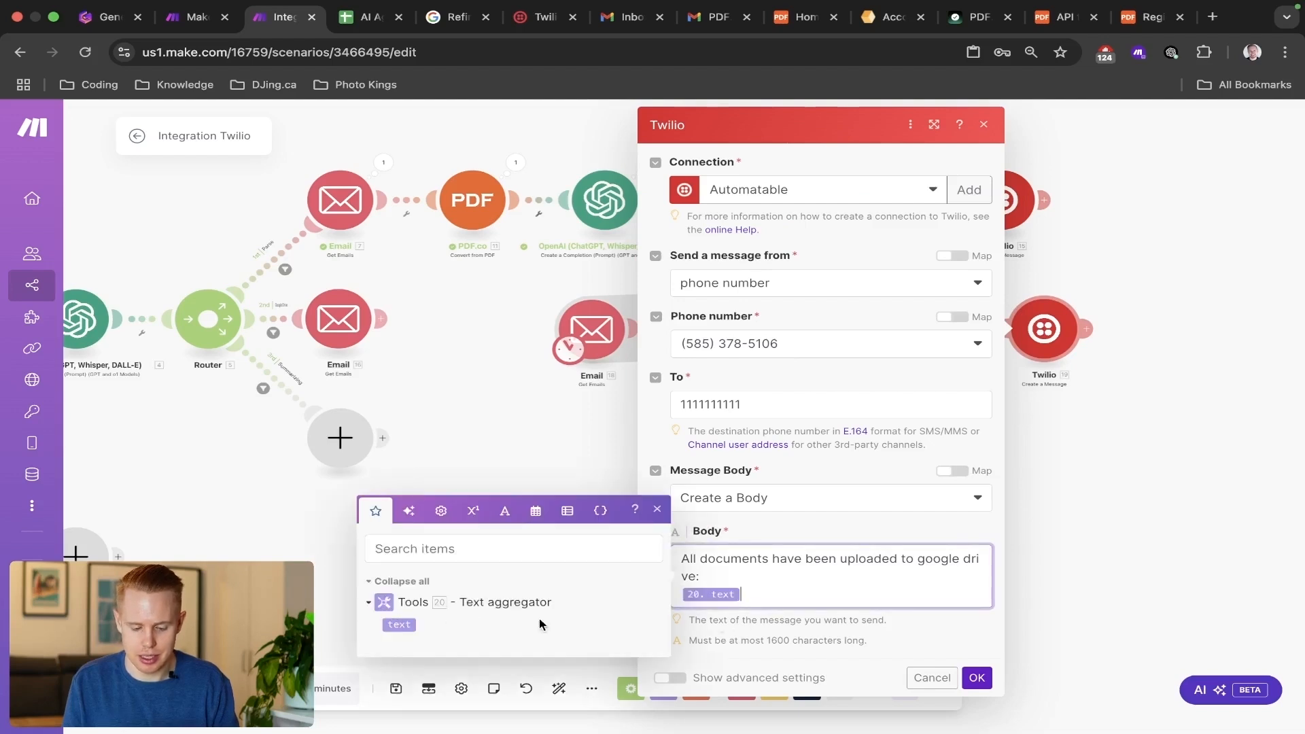
click(977, 678)
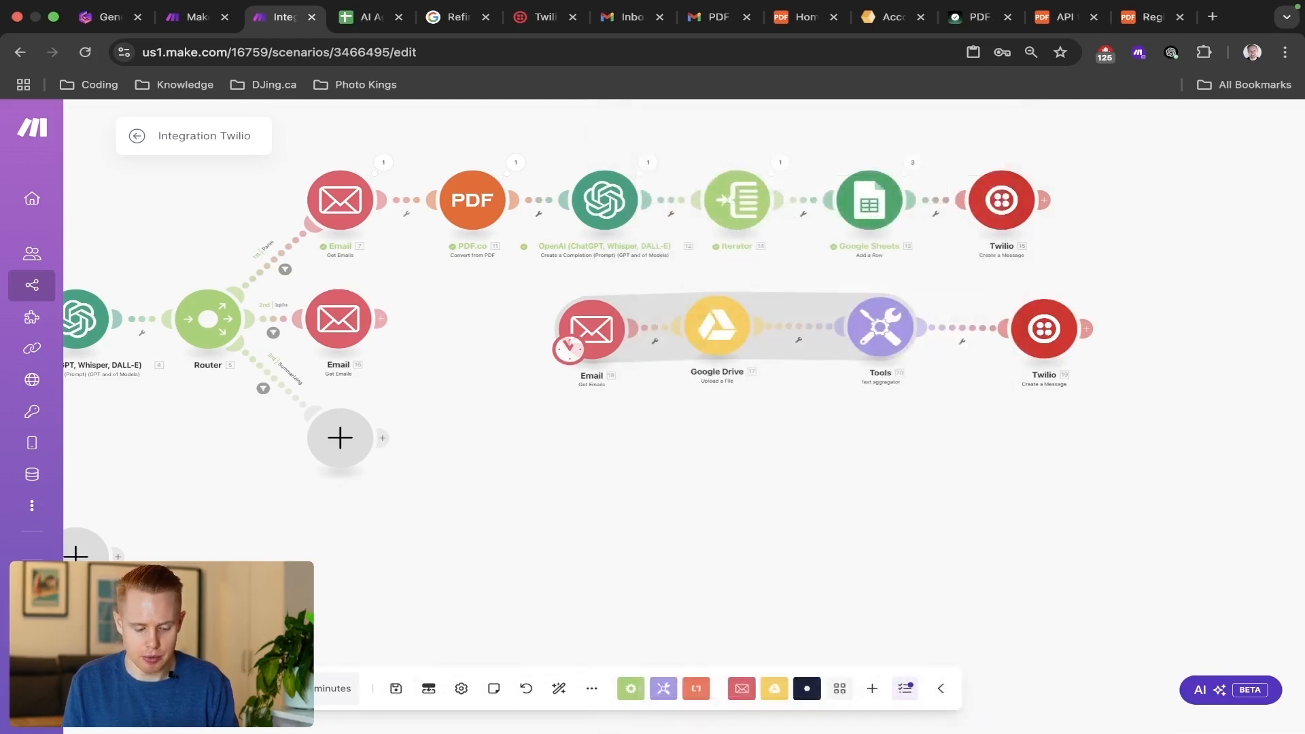
Set the cloned Email module's maximum number of results to 2 and save its settings.
click(590, 330)
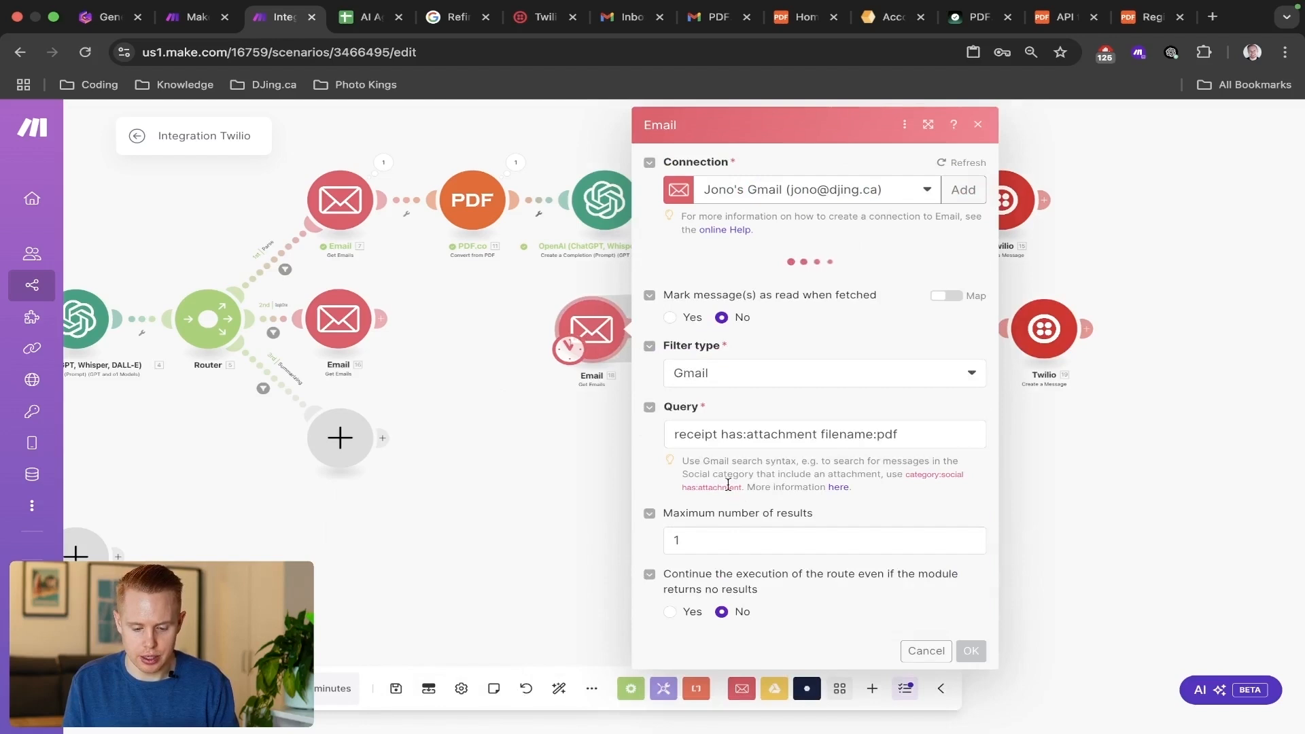
click(722, 546)
key(BackSpace)
text(2)
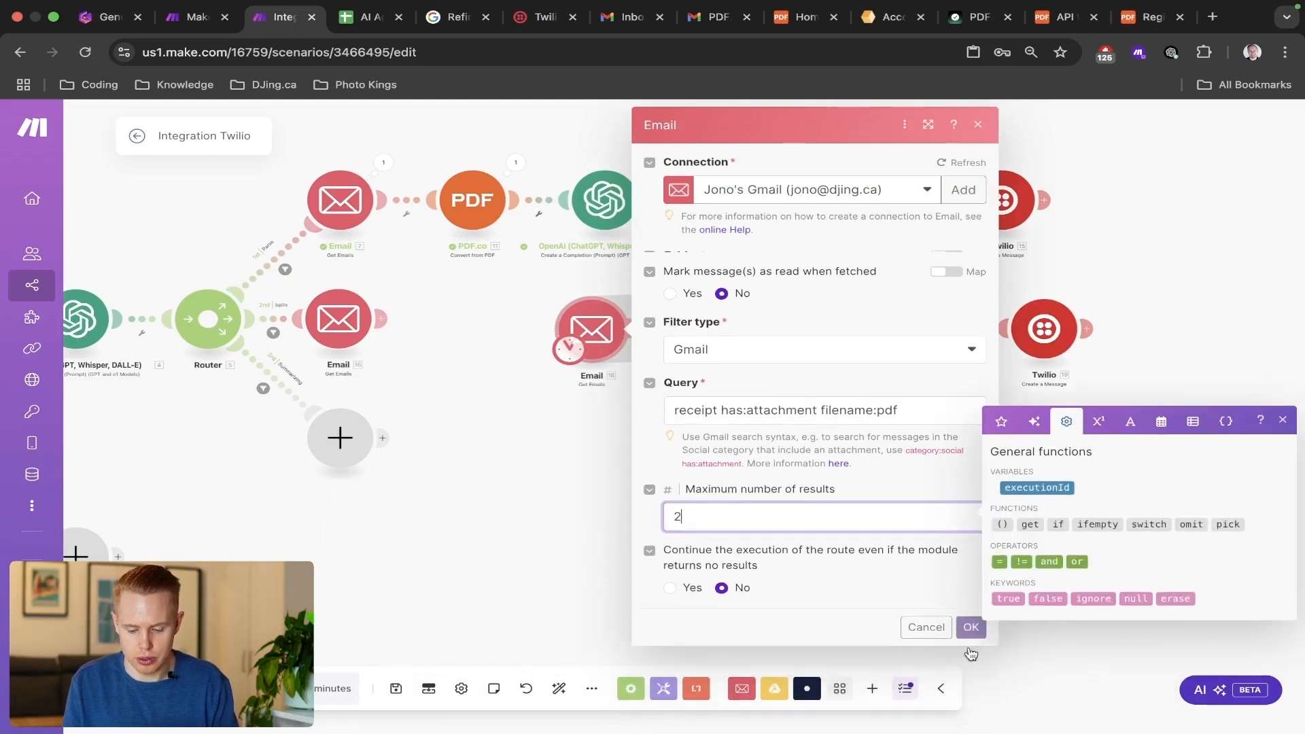
click(970, 672)
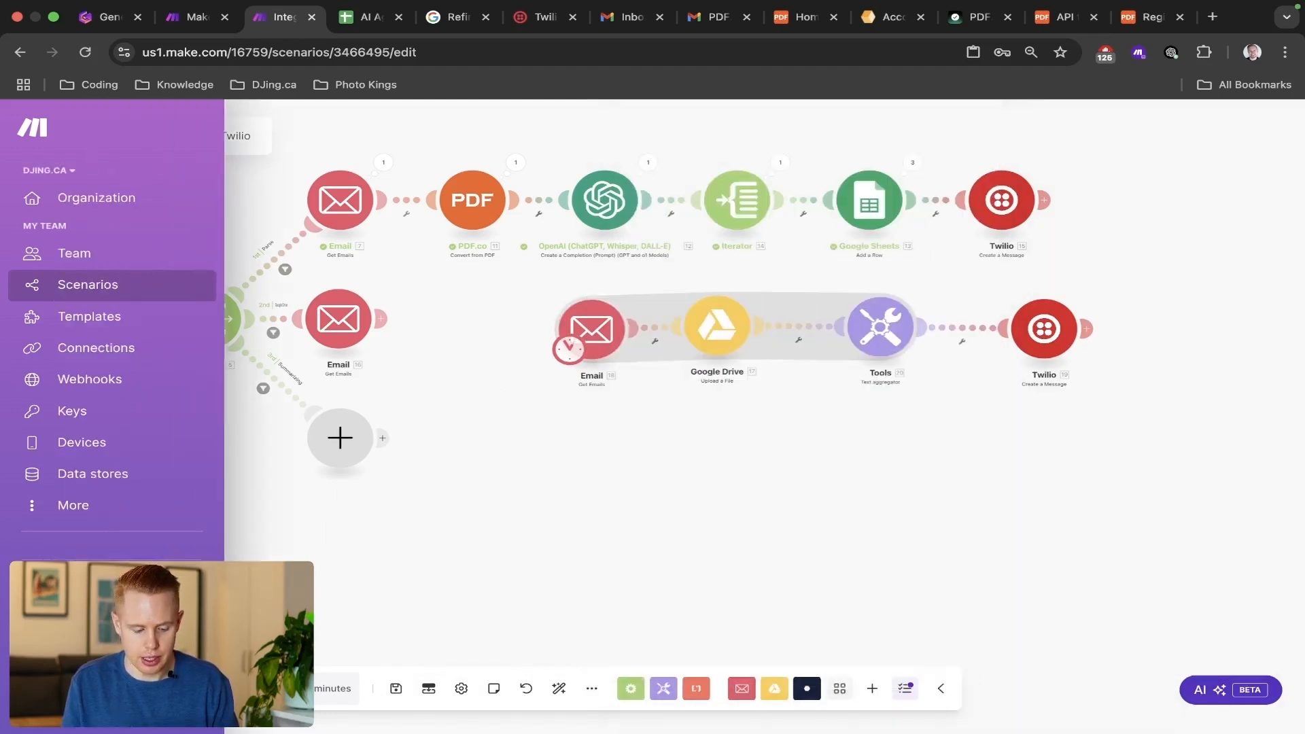
Run the upload branch and examine the file names and dates in the Text aggregator's output bundle.
drag(801, 493, 619, 493)
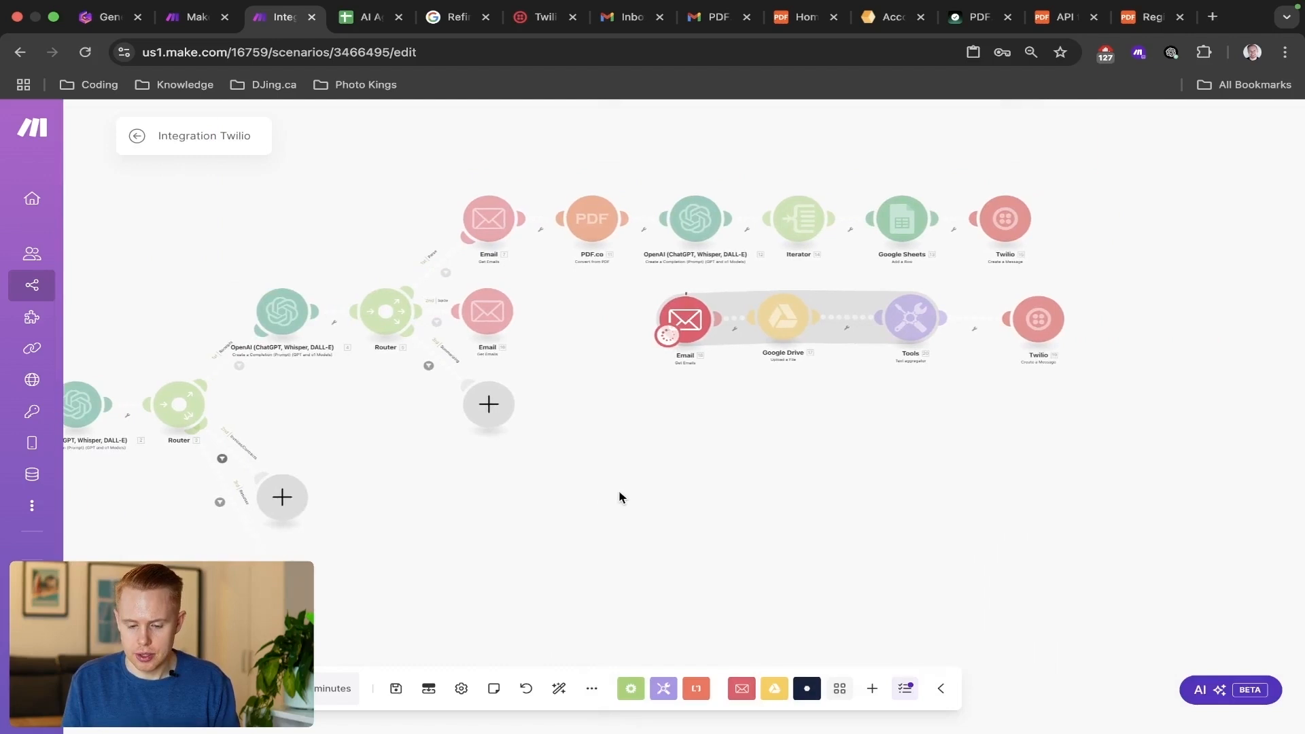
scroll(788, 353, up, 5)
drag(845, 414, 723, 466)
scroll(625, 392, up, 4)
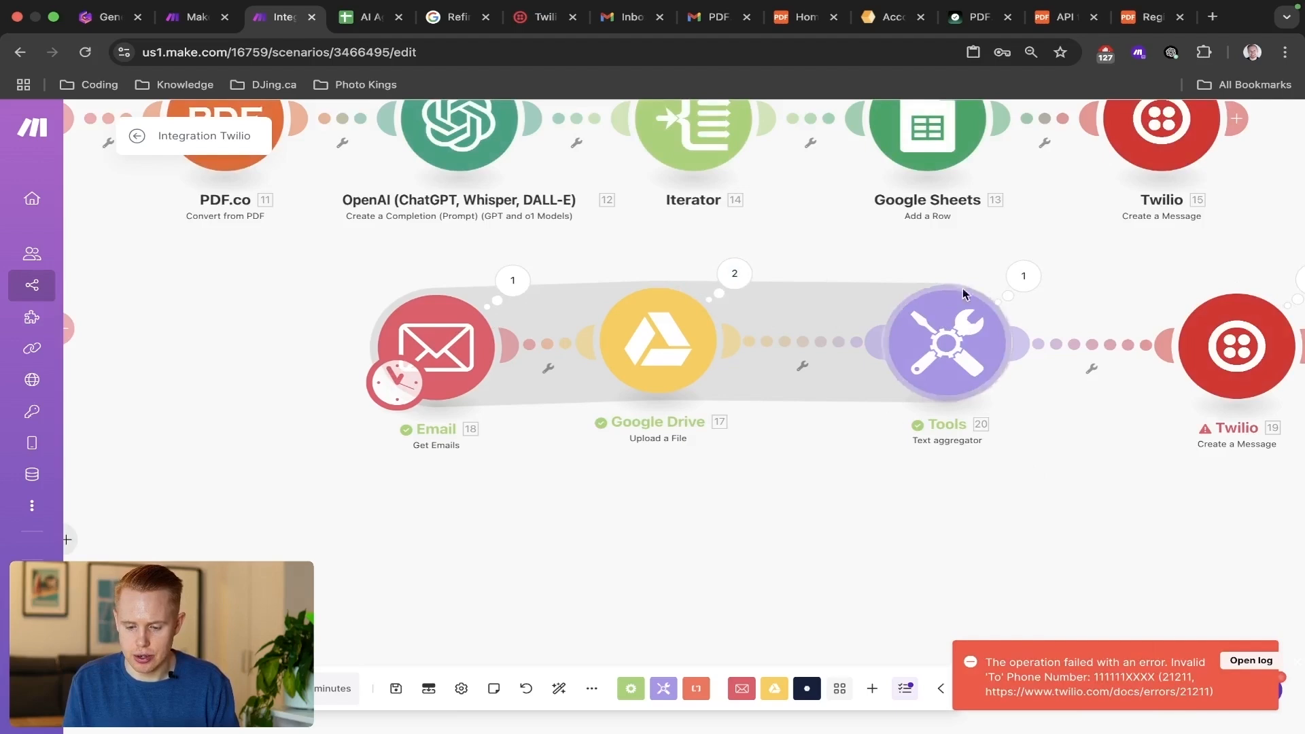
click(1036, 280)
scroll(832, 370, up, 5)
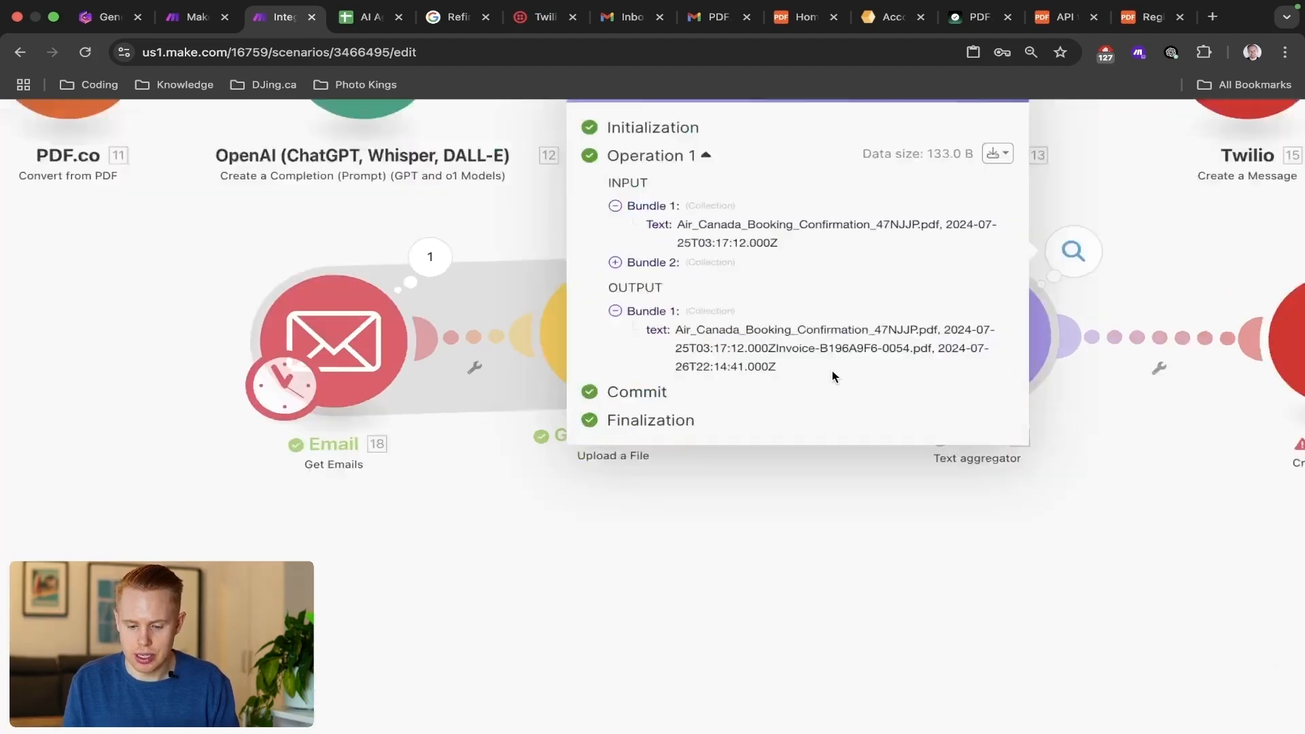
drag(498, 280, 1055, 279)
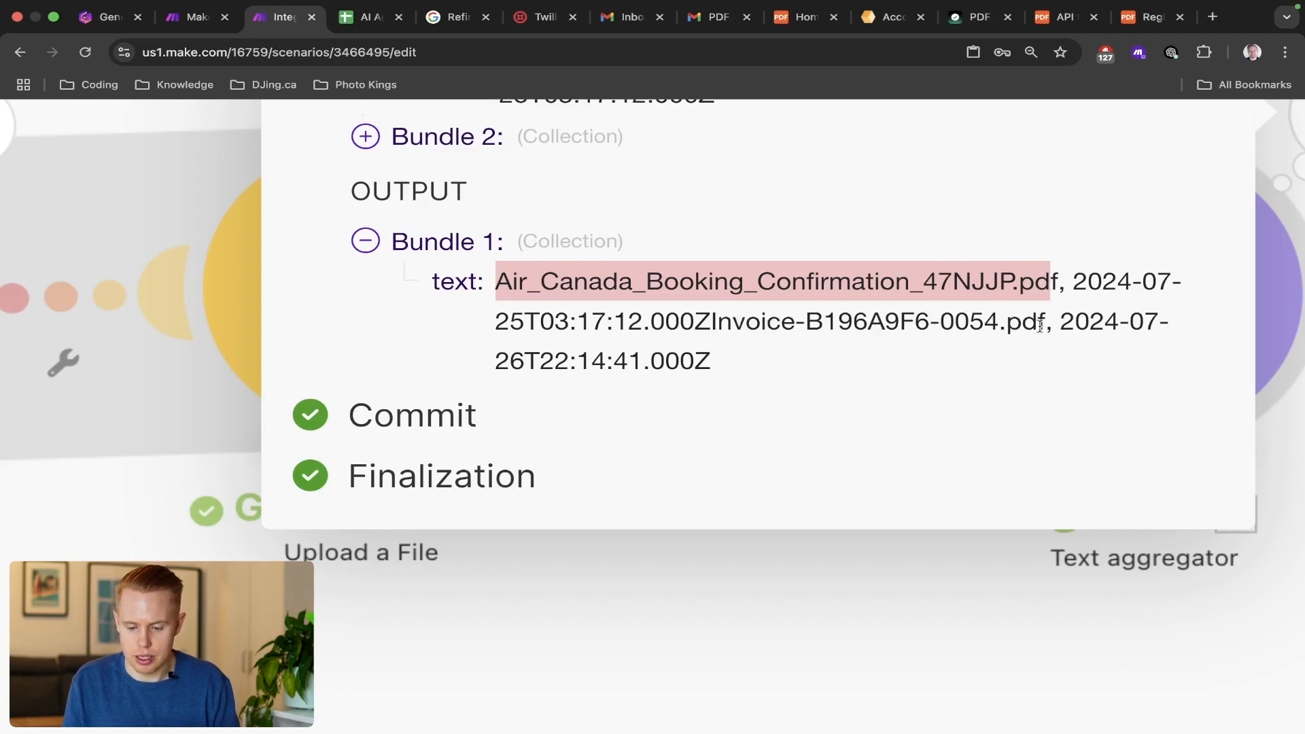
drag(1060, 323, 1034, 360)
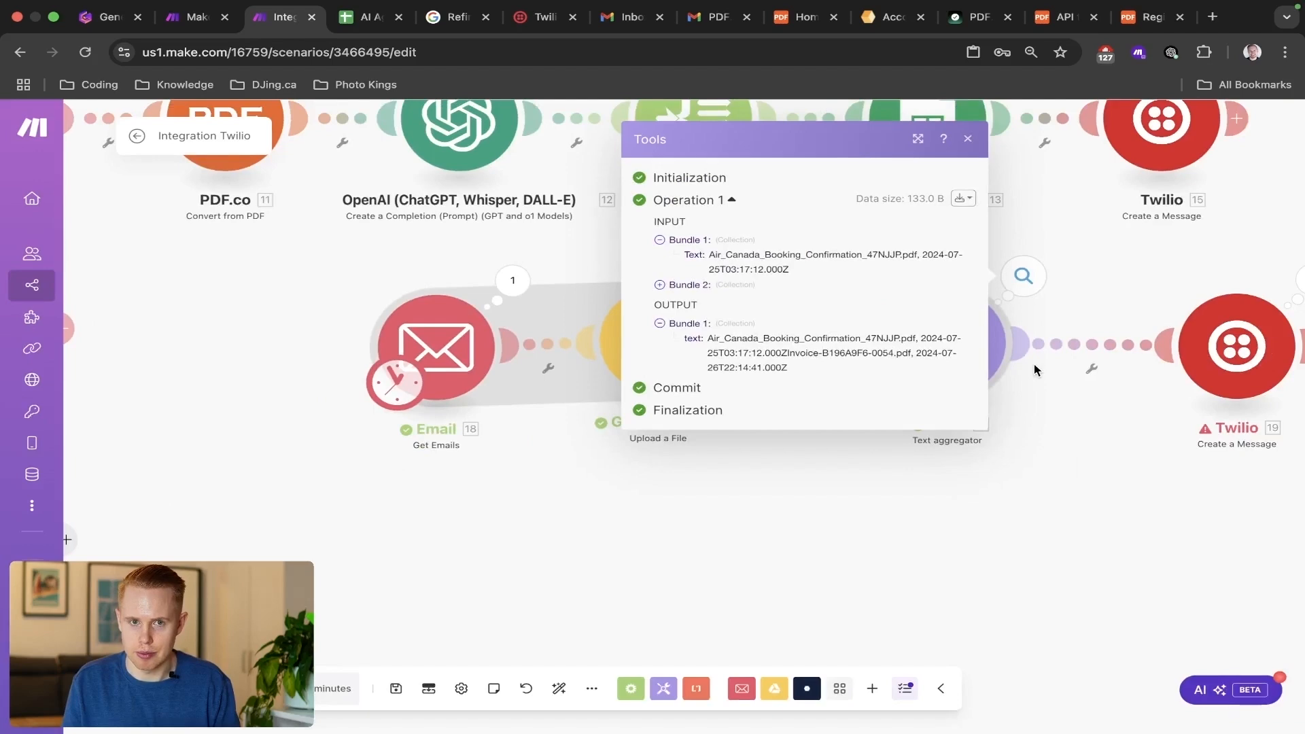
click(833, 535)
Switch to the AI Agent Make.com Receipts spreadsheet, review rows 2 to 4 together, and return to the Make scenario.
key(ctrl+Tab)
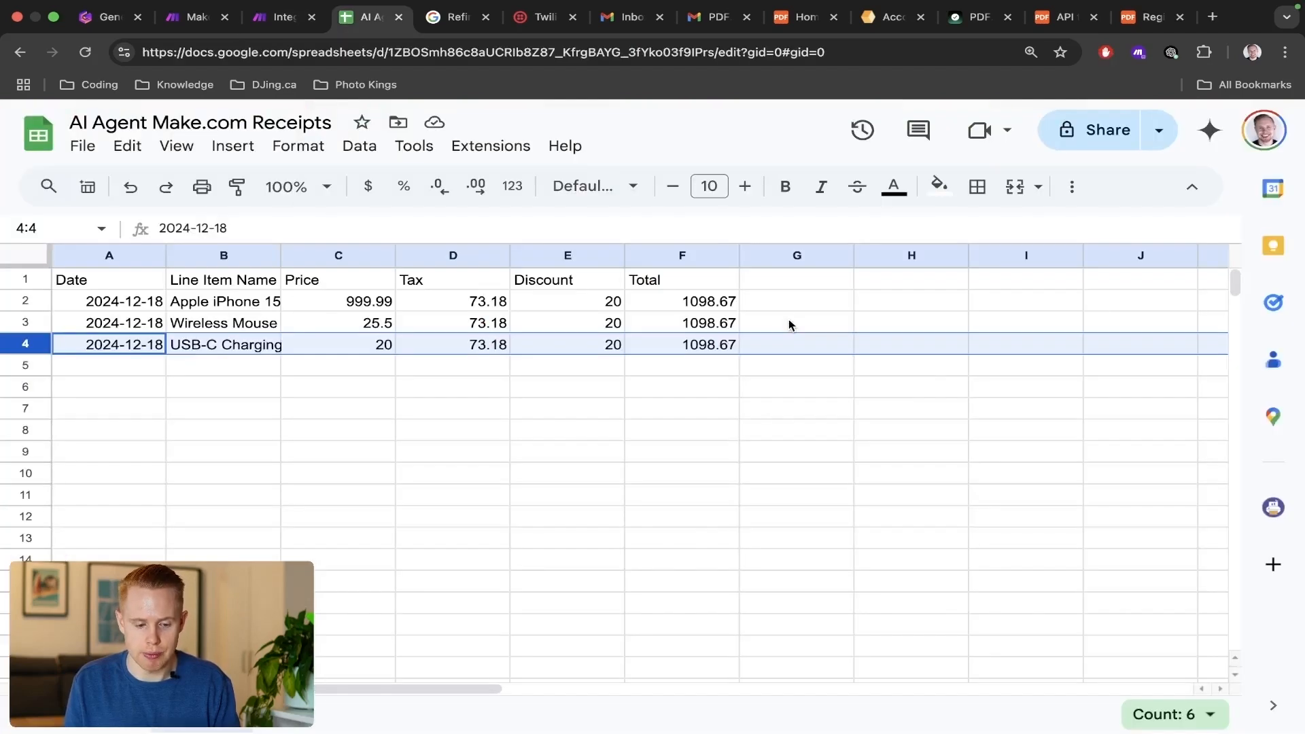
click(26, 301)
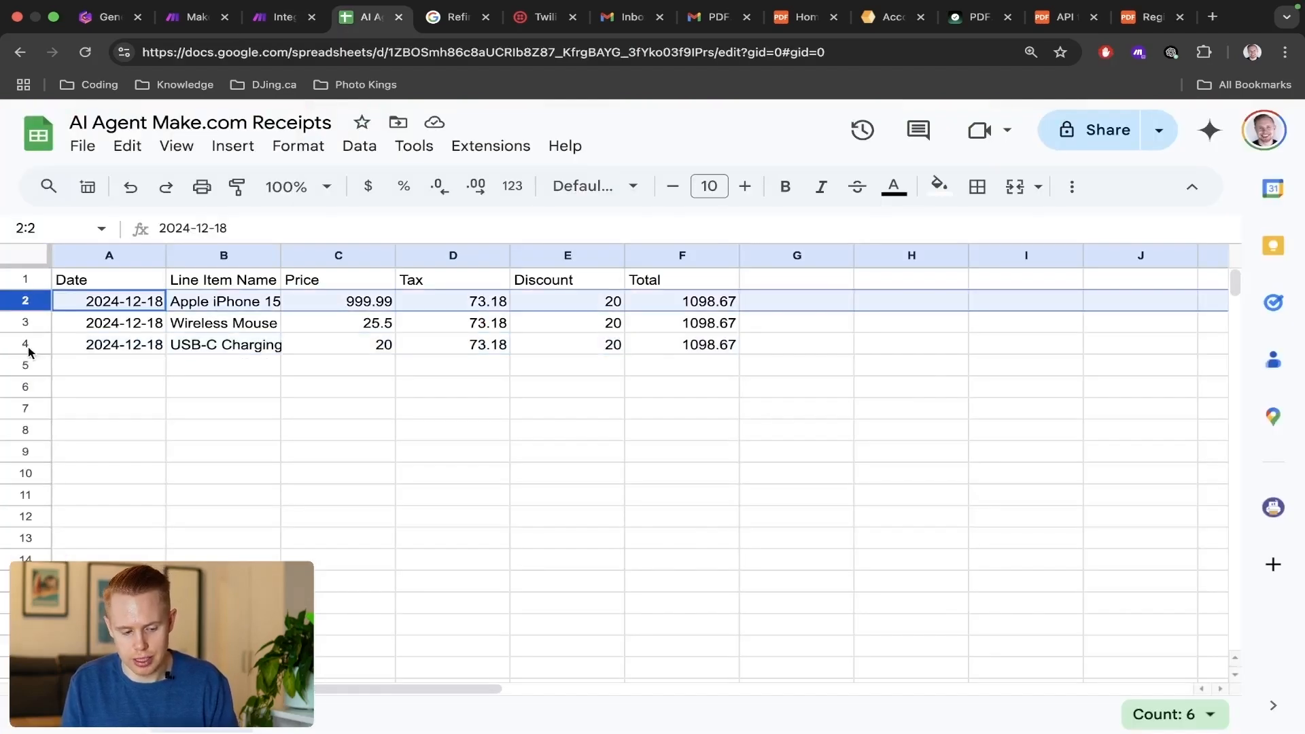
shift+click(26, 344)
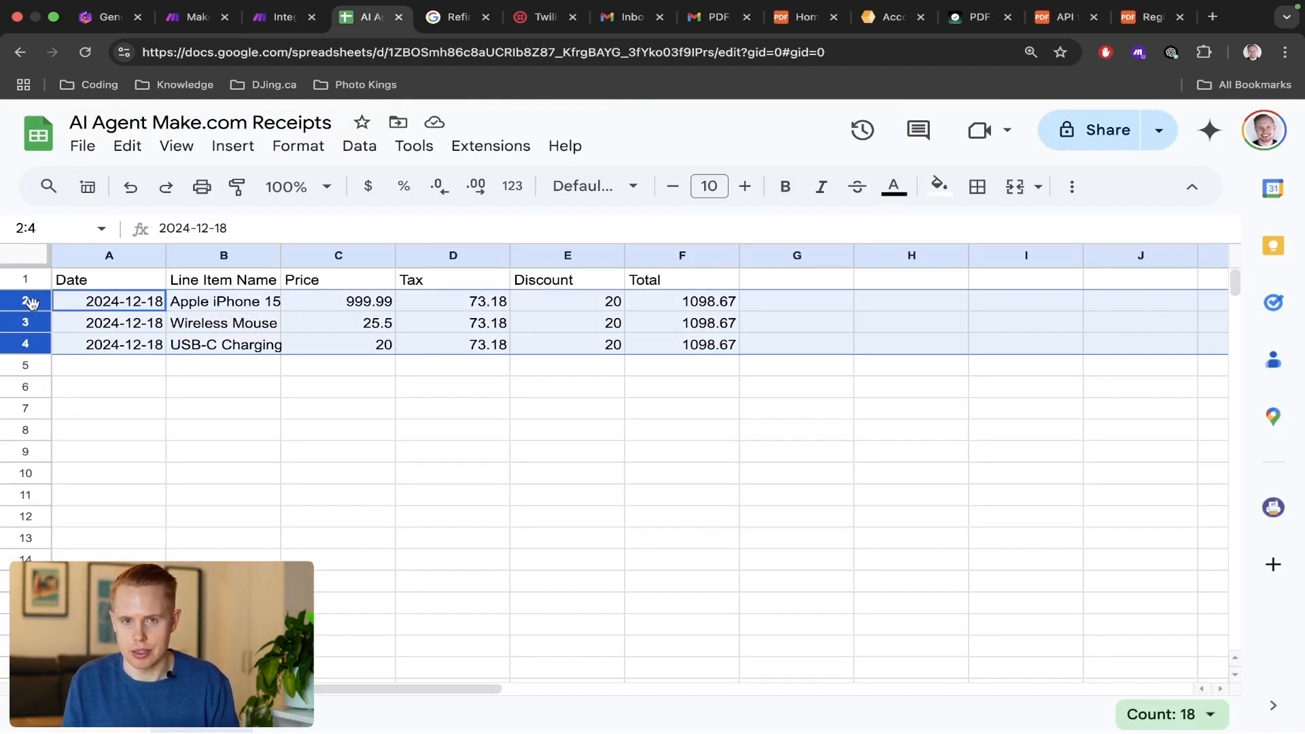
key(ctrl+shift+Tab)
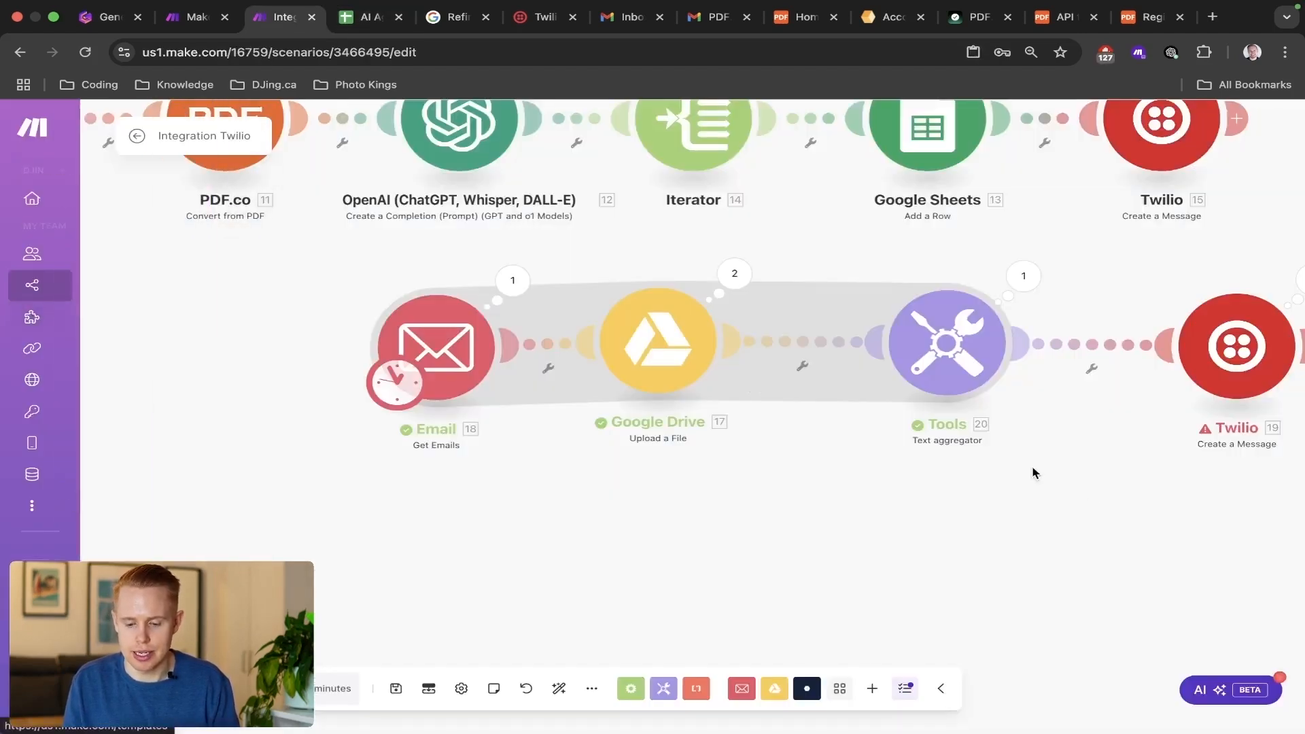
Show the Text aggregator's advanced settings, choose a Row separator and save the module.
scroll(767, 486, right, 5)
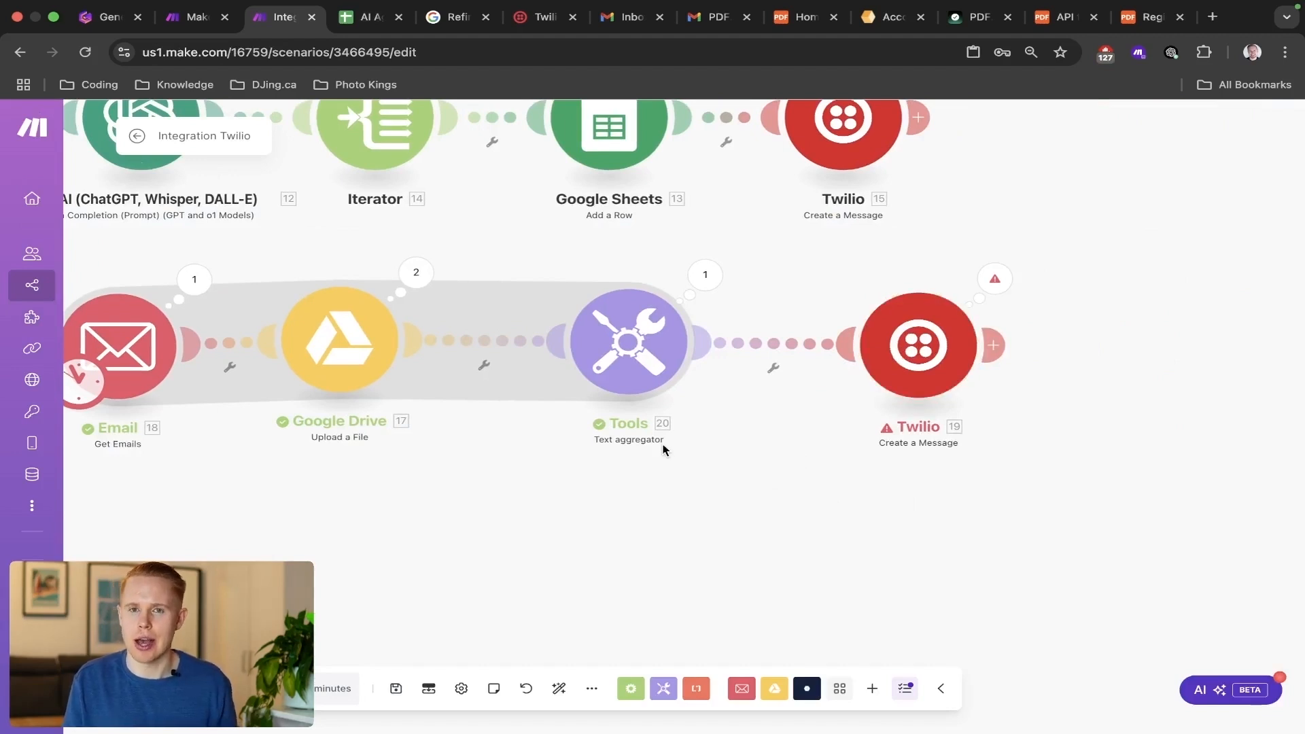
scroll(663, 448, down, 3)
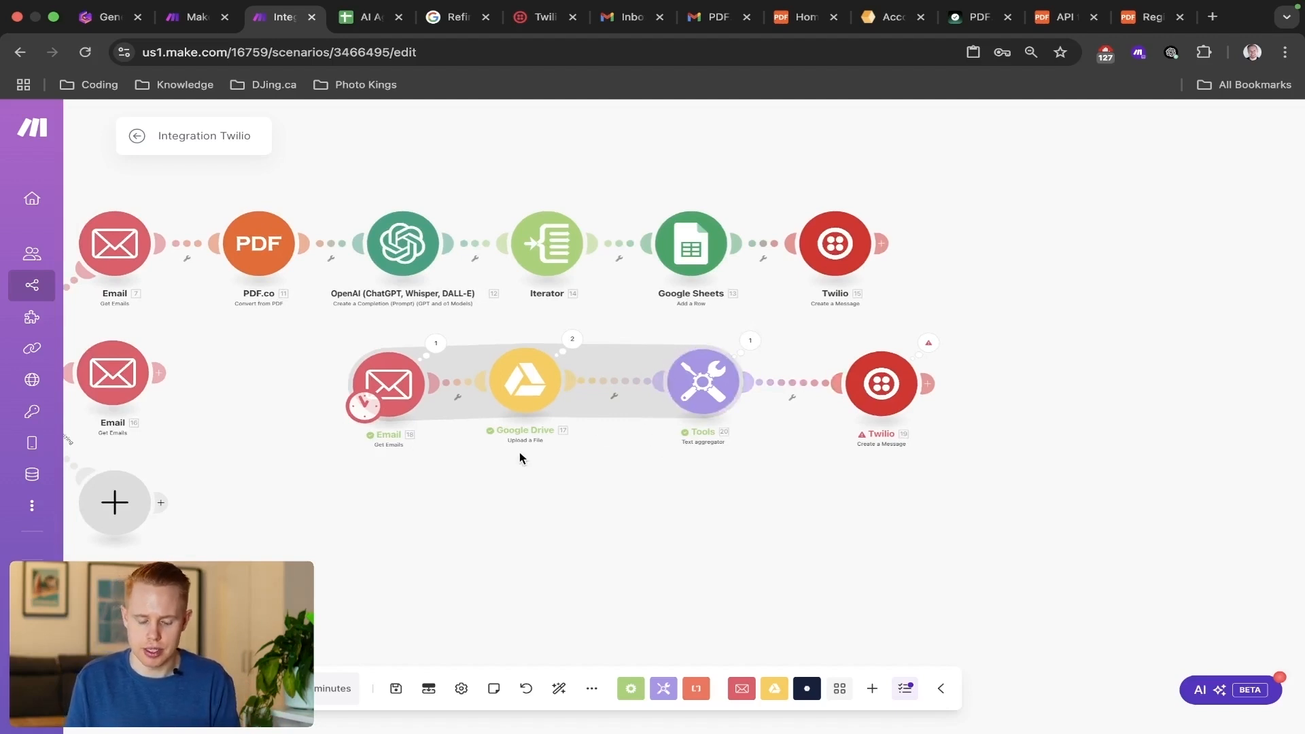
drag(519, 452, 896, 473)
click(1079, 402)
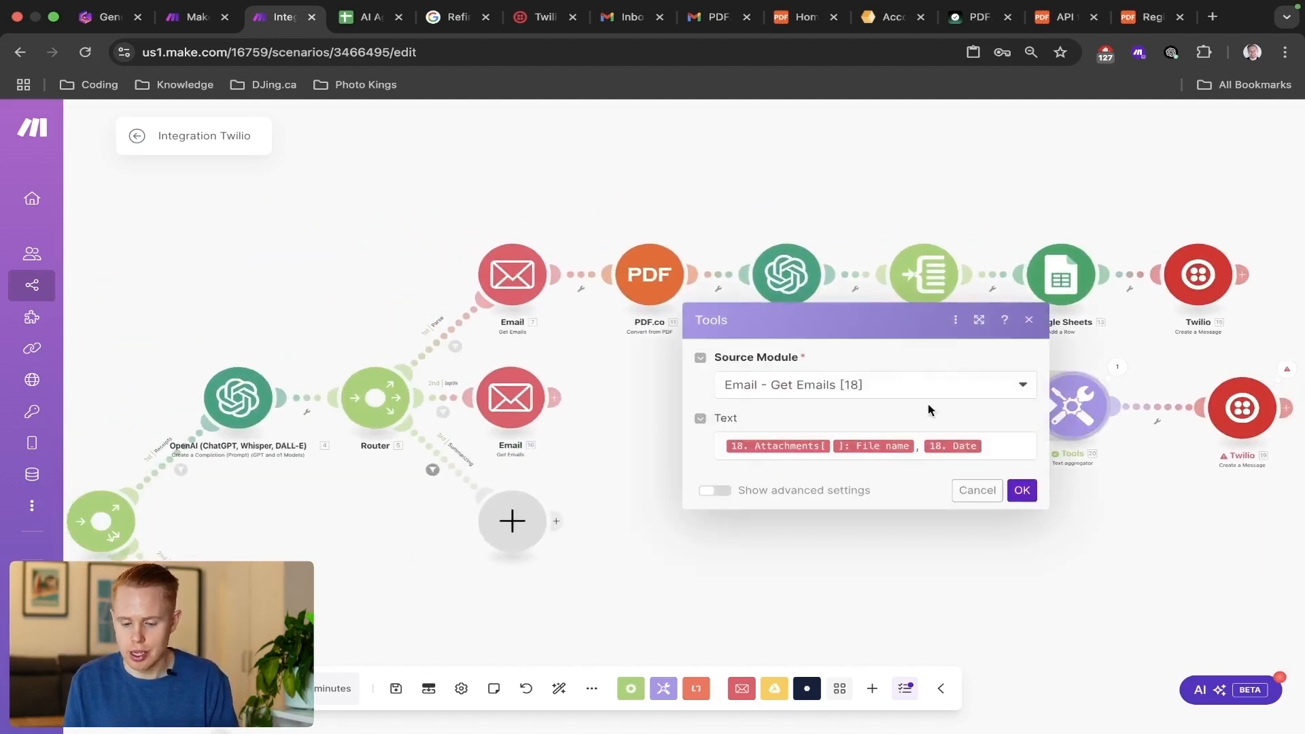
click(717, 490)
click(792, 317)
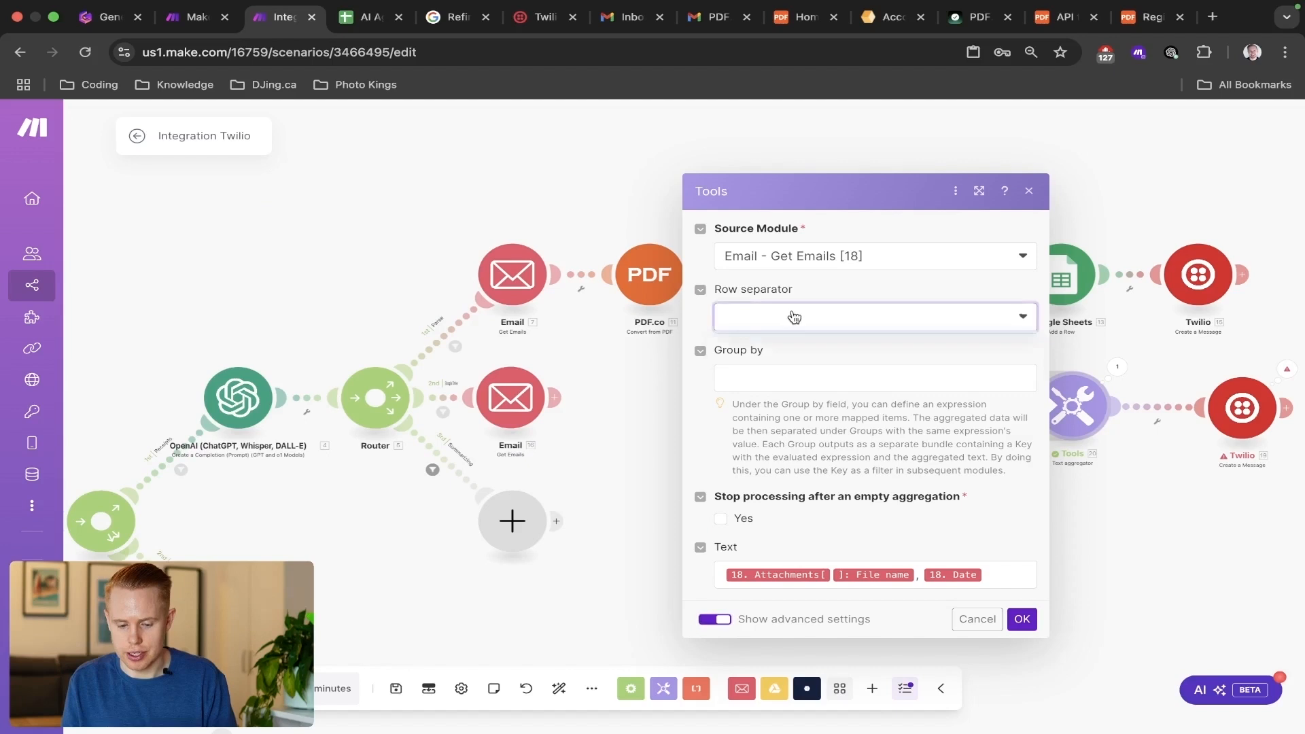
click(748, 368)
click(1022, 619)
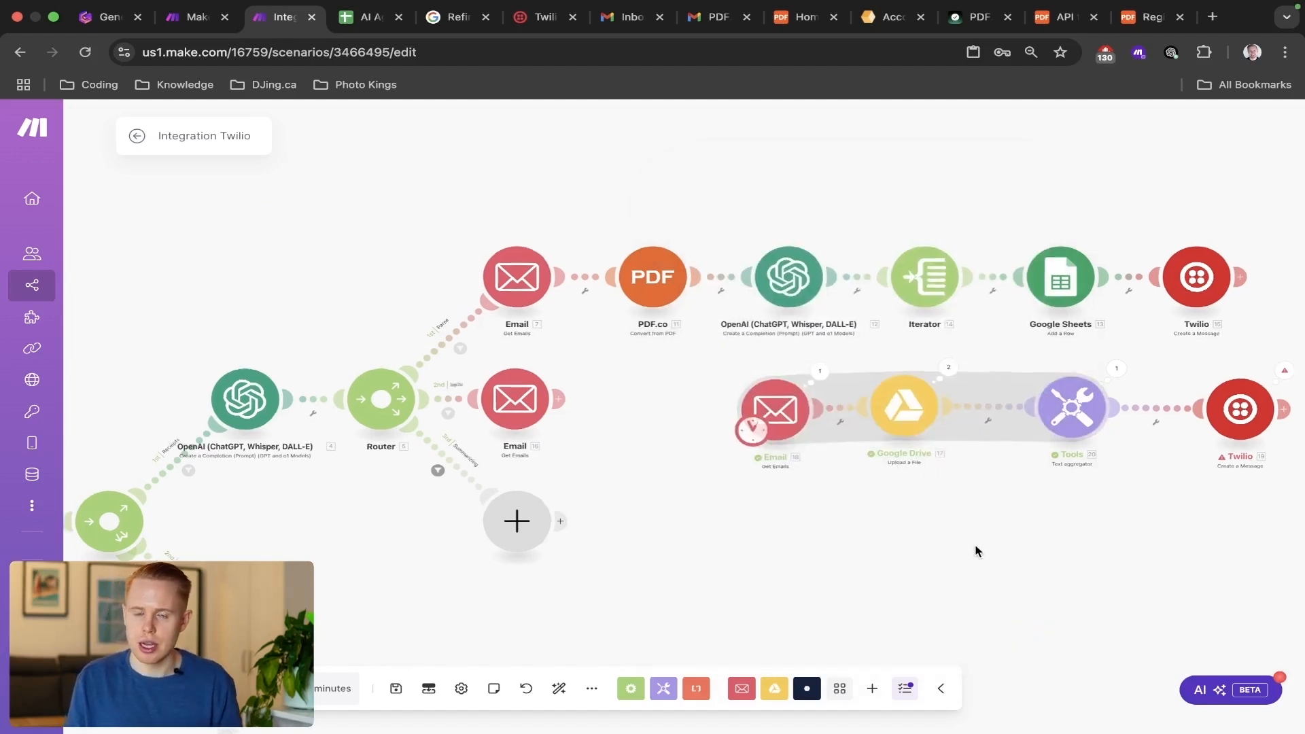
Move the scenario's starting point from the cloned Email module to the Twilio Watch Messages module.
scroll(977, 550, down, 5)
scroll(975, 547, up, 4)
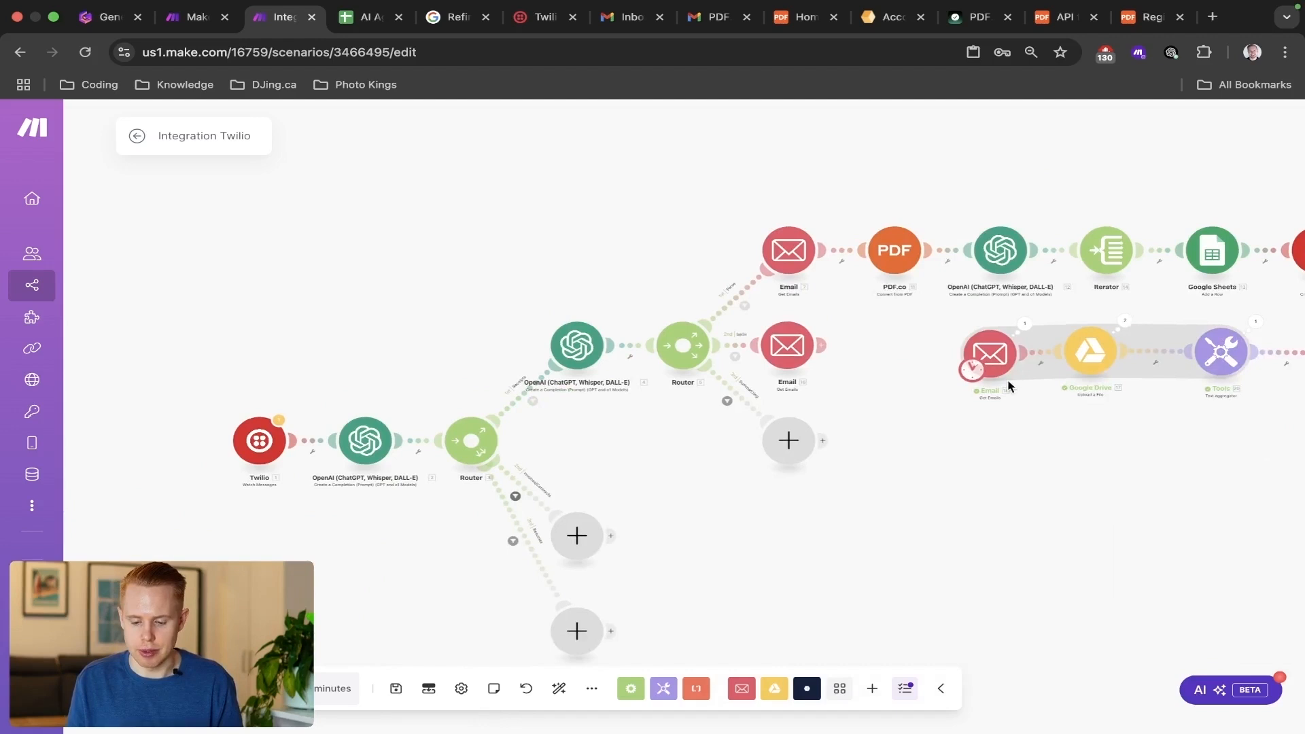
drag(972, 369, 236, 462)
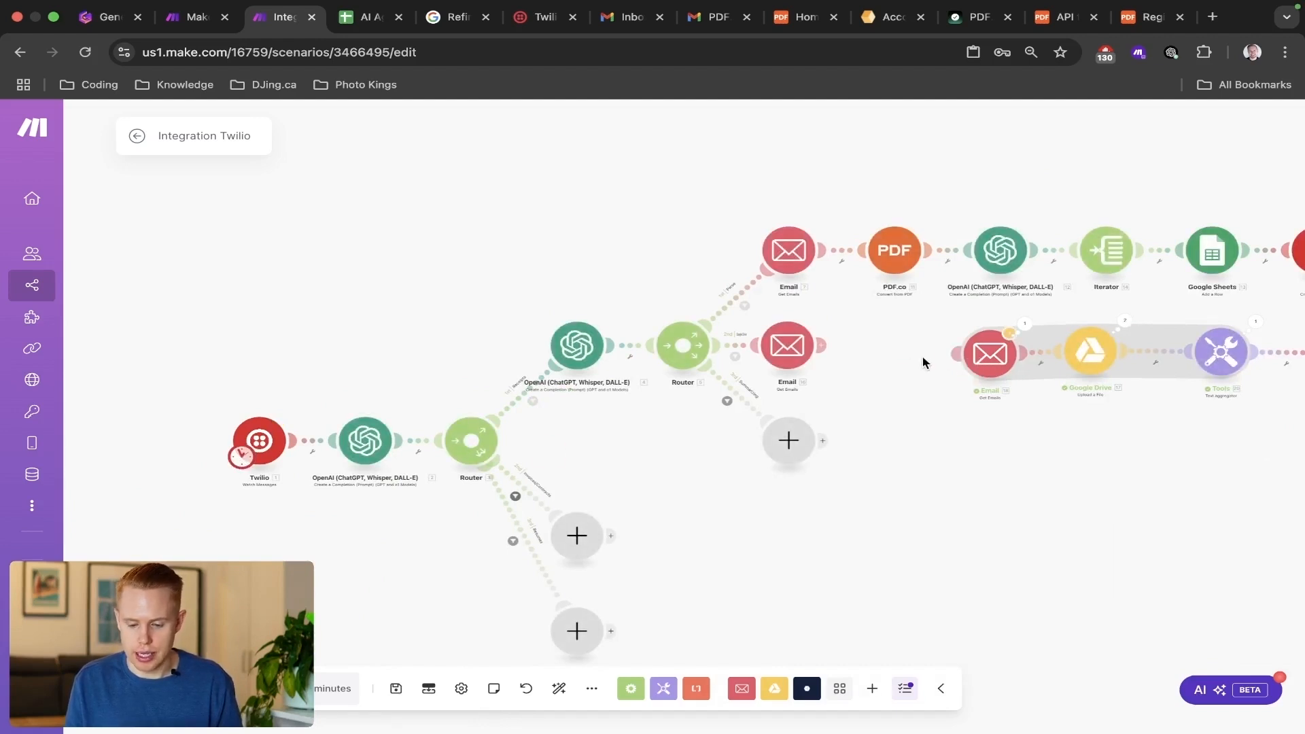
Connect the cloned Email chain to the router's second route, delete that route's original Email module, then auto-align and save the scenario.
right_click(982, 357)
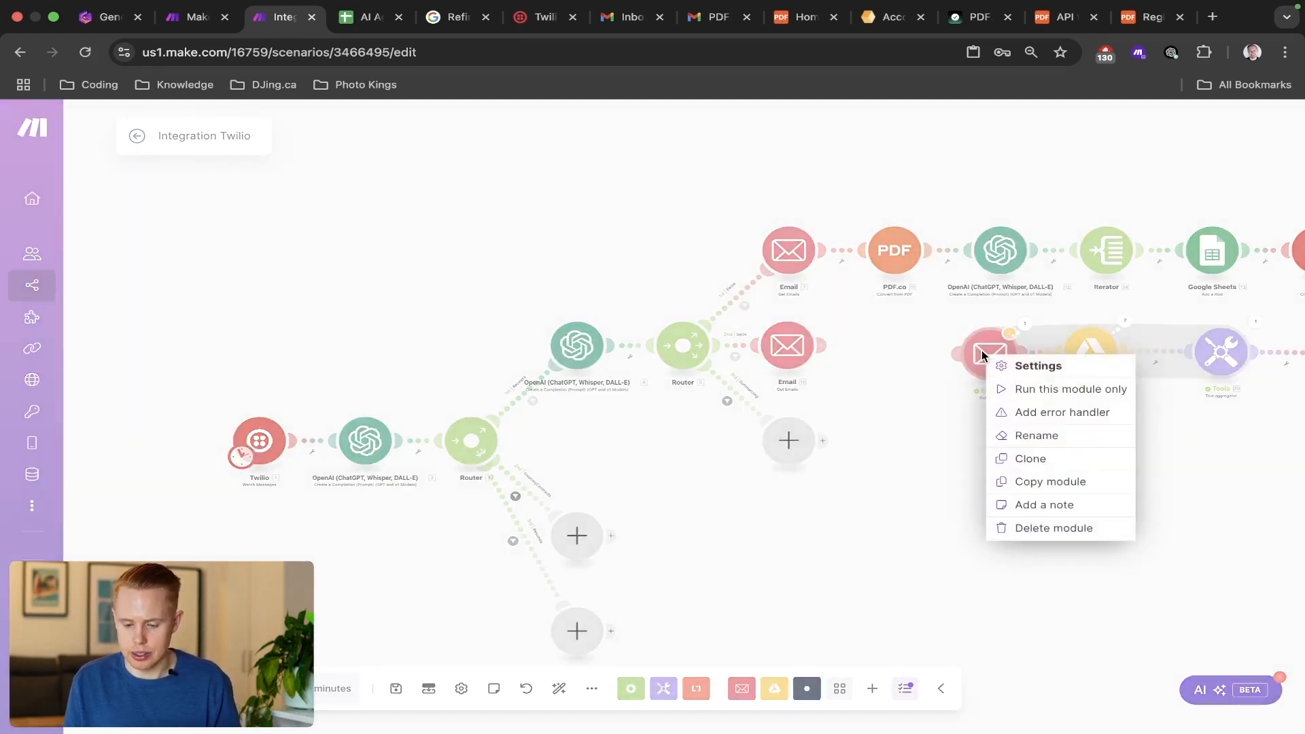
click(846, 374)
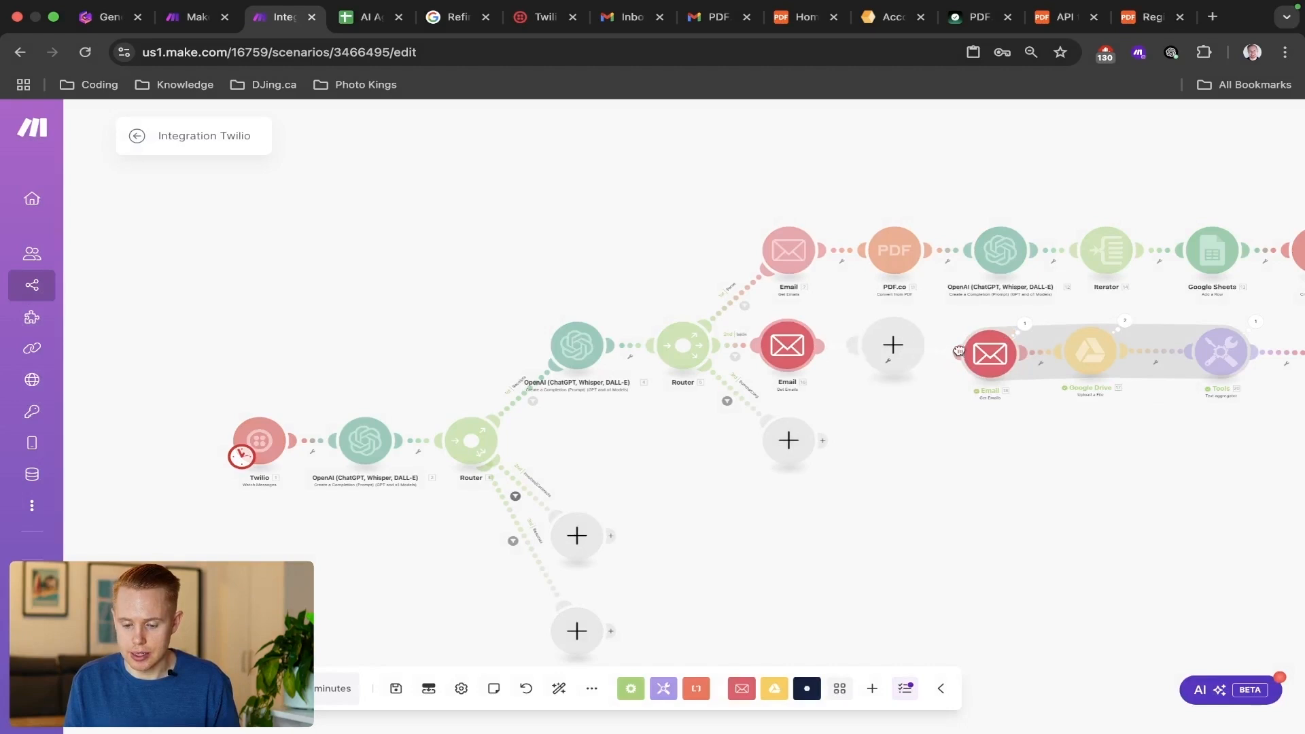
right_click(789, 340)
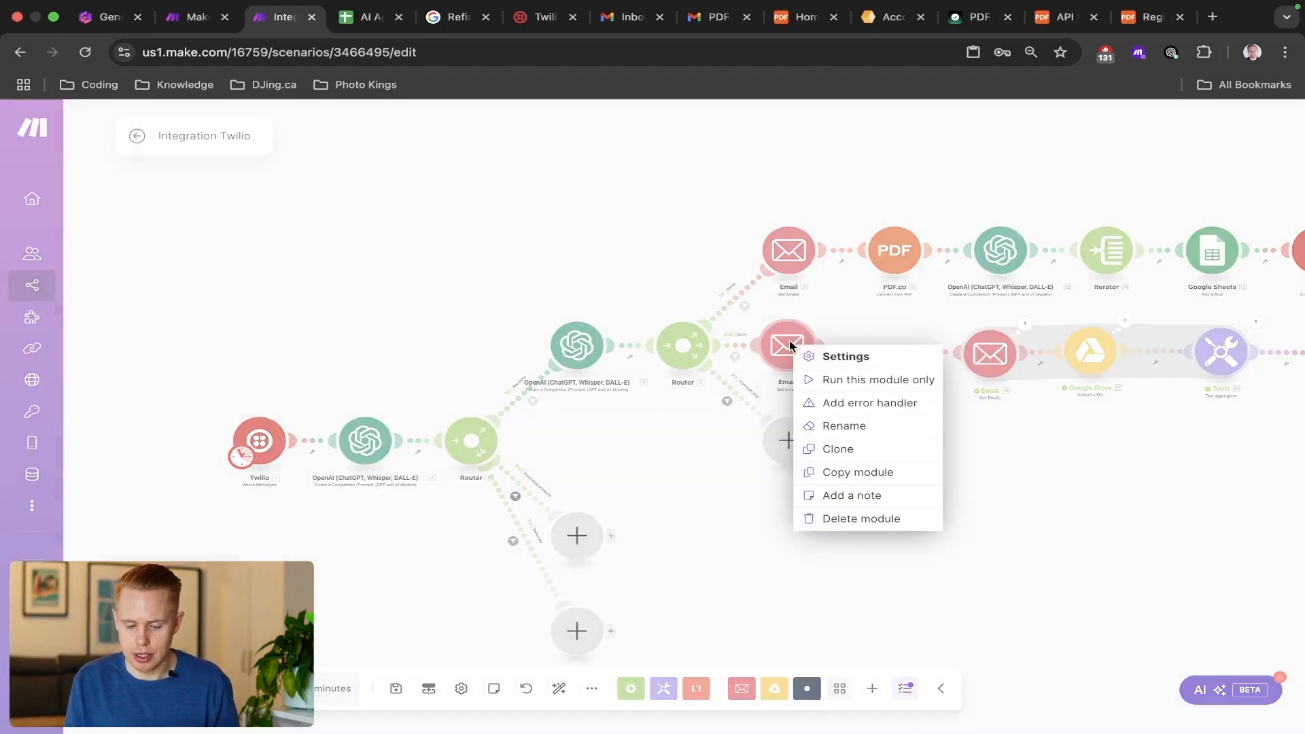
click(859, 518)
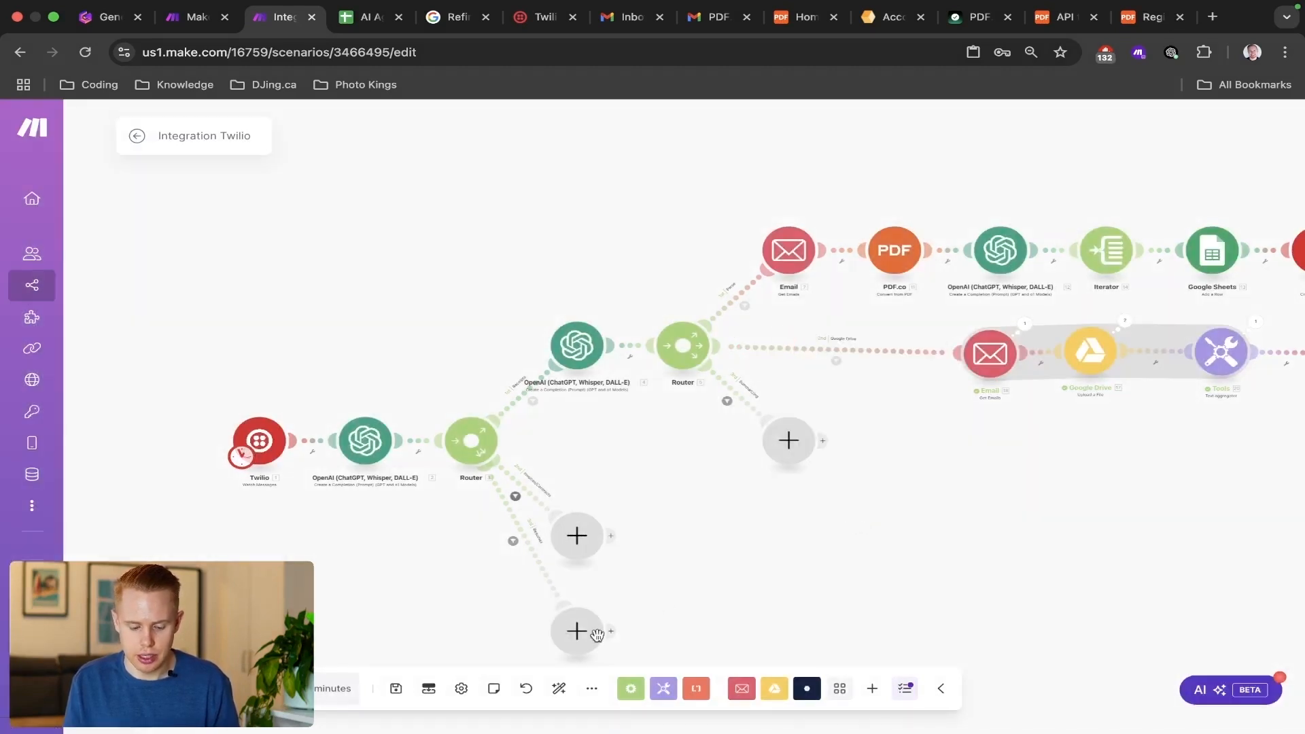
click(560, 688)
key(super+s)
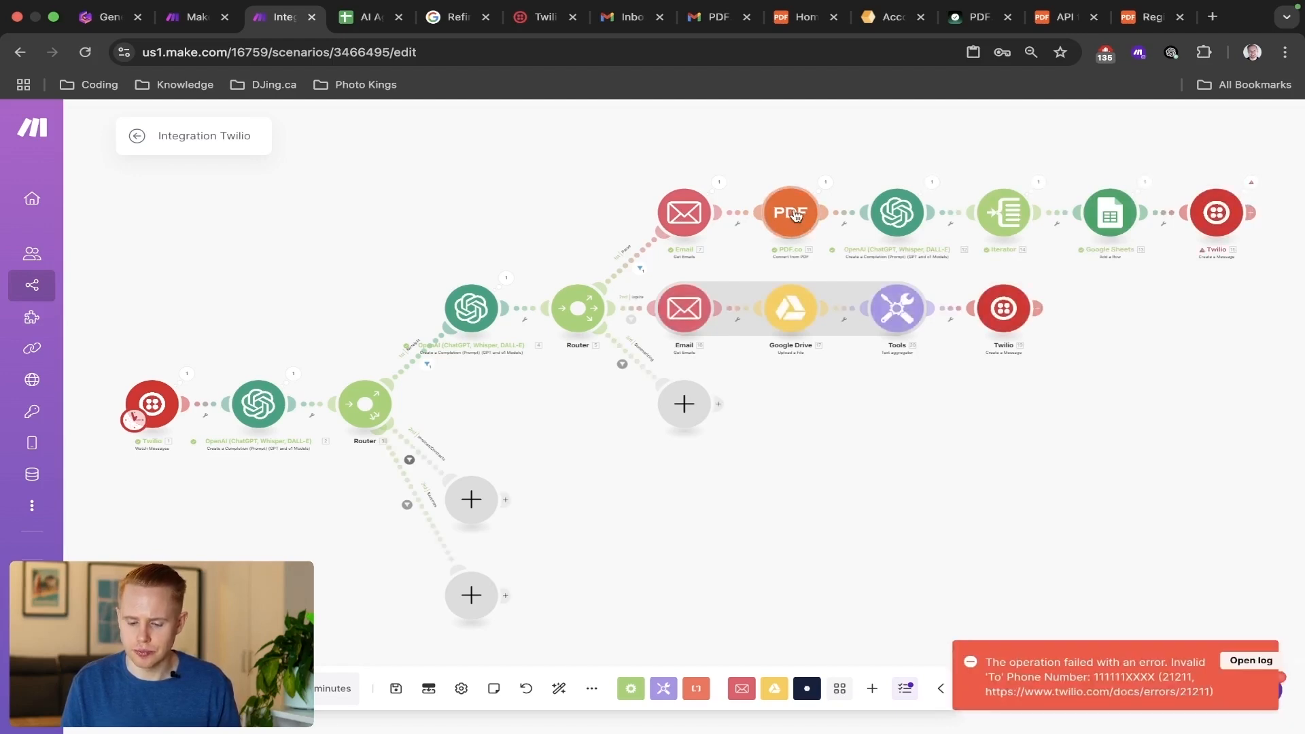
Unlink the Twilio Create a Message modules from Google Sheets and the Text aggregator, and run the scenario despite the transformer warning.
click(1165, 215)
click(1168, 246)
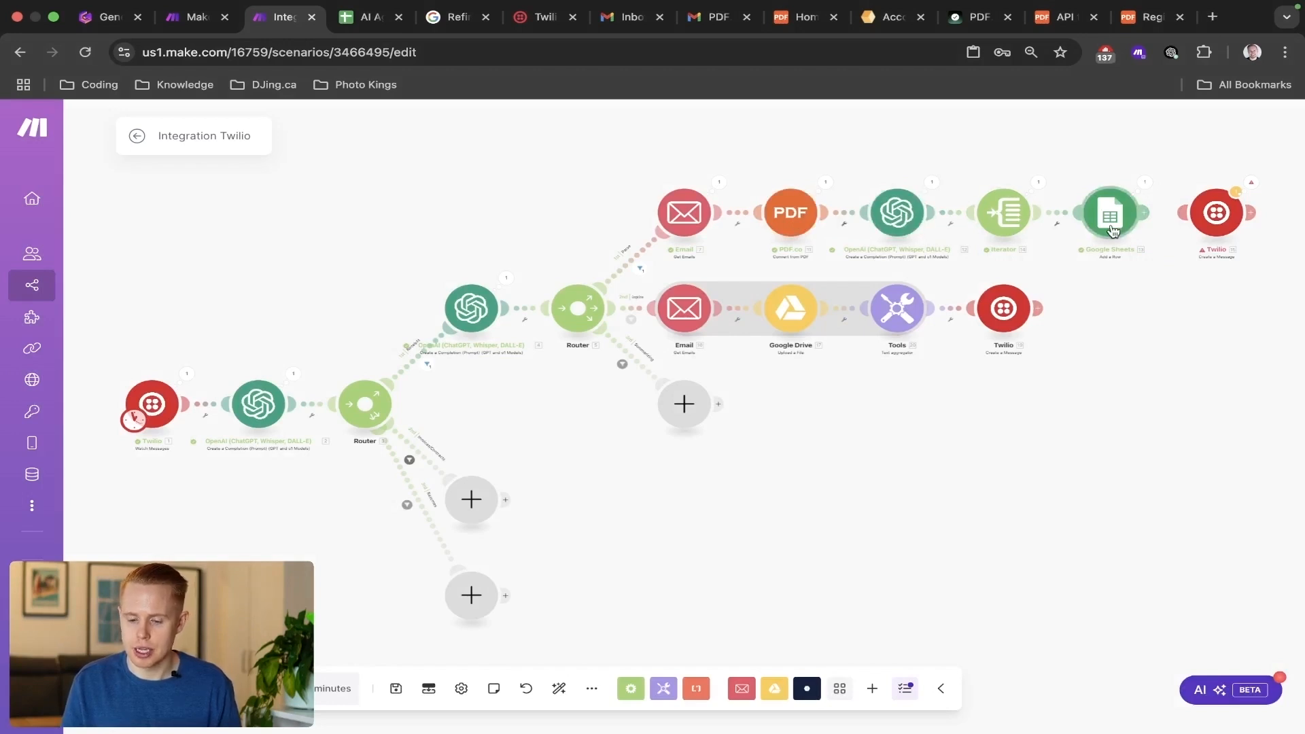
click(948, 310)
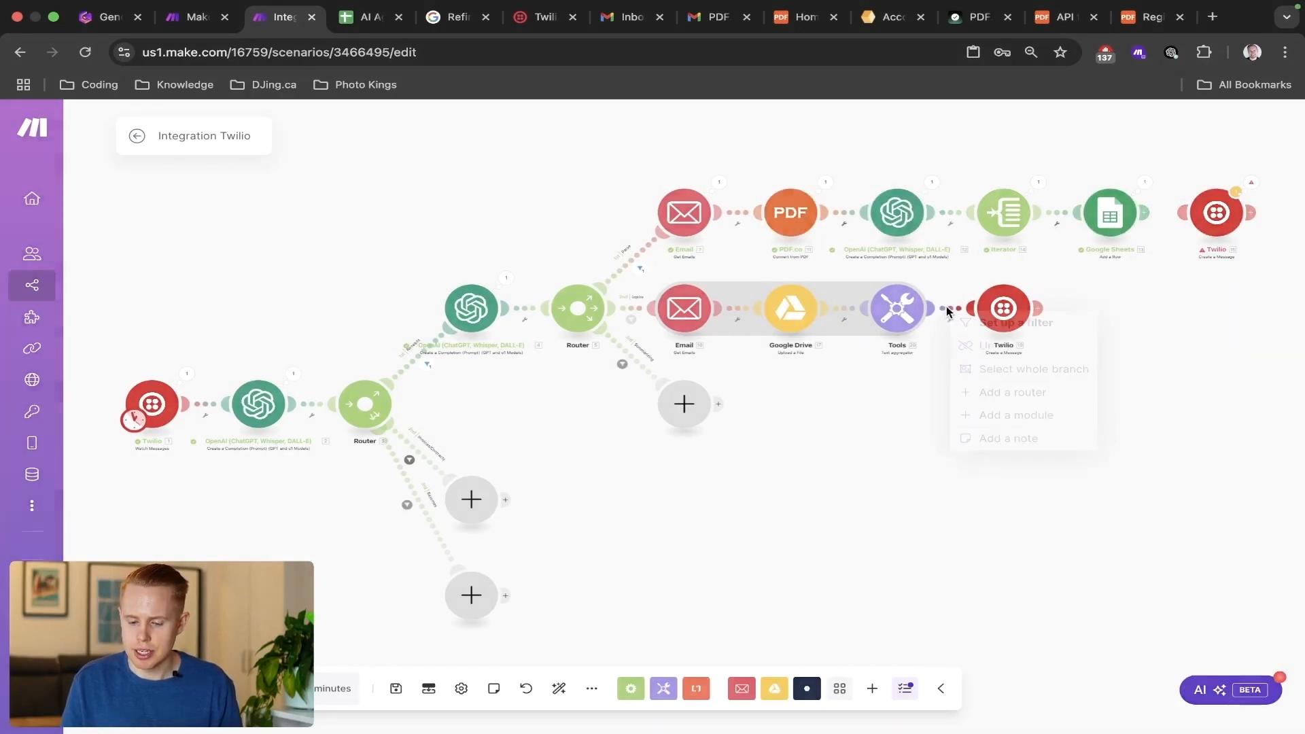
click(970, 345)
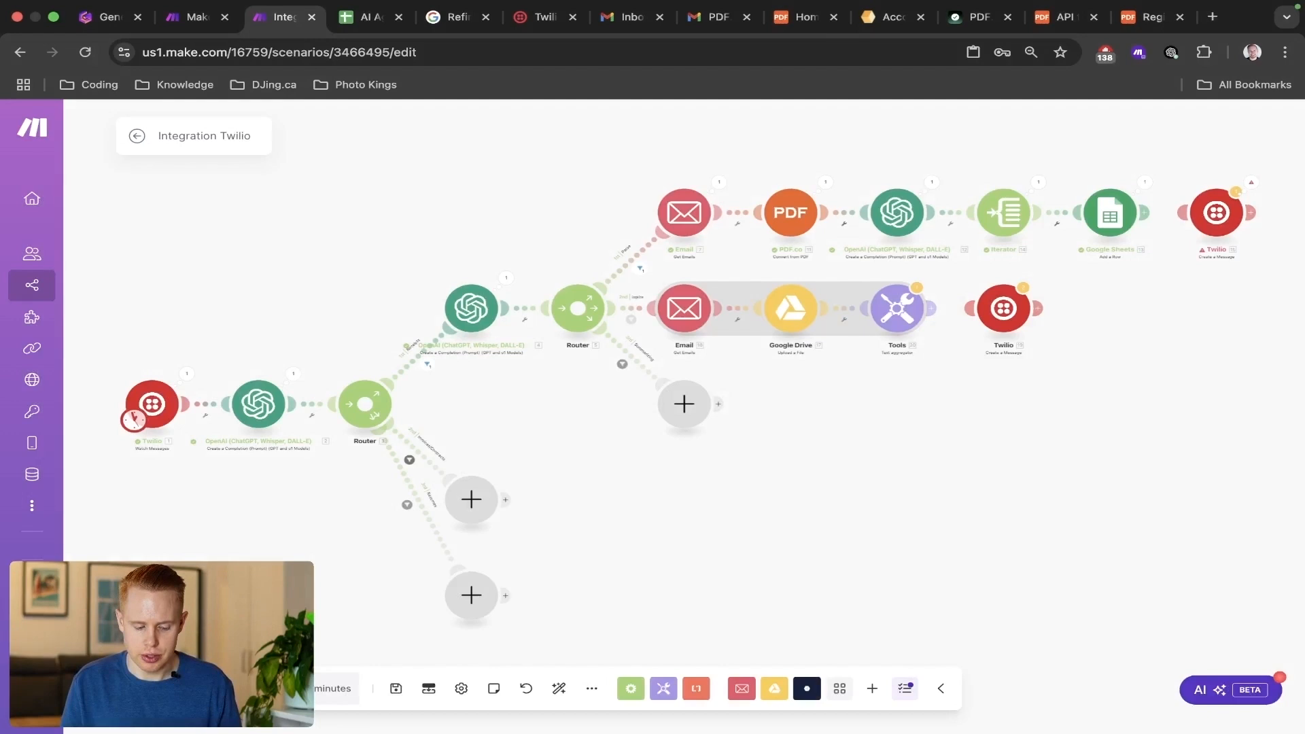
click(166, 689)
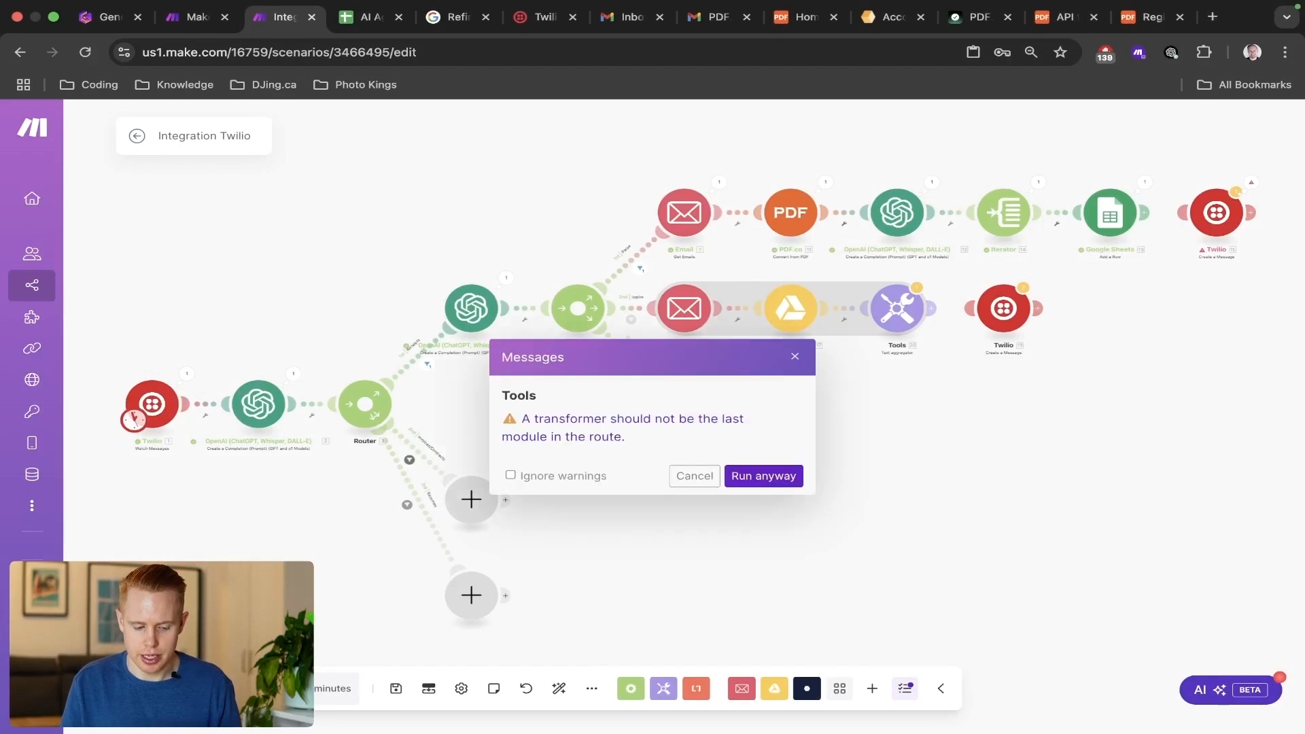
click(739, 476)
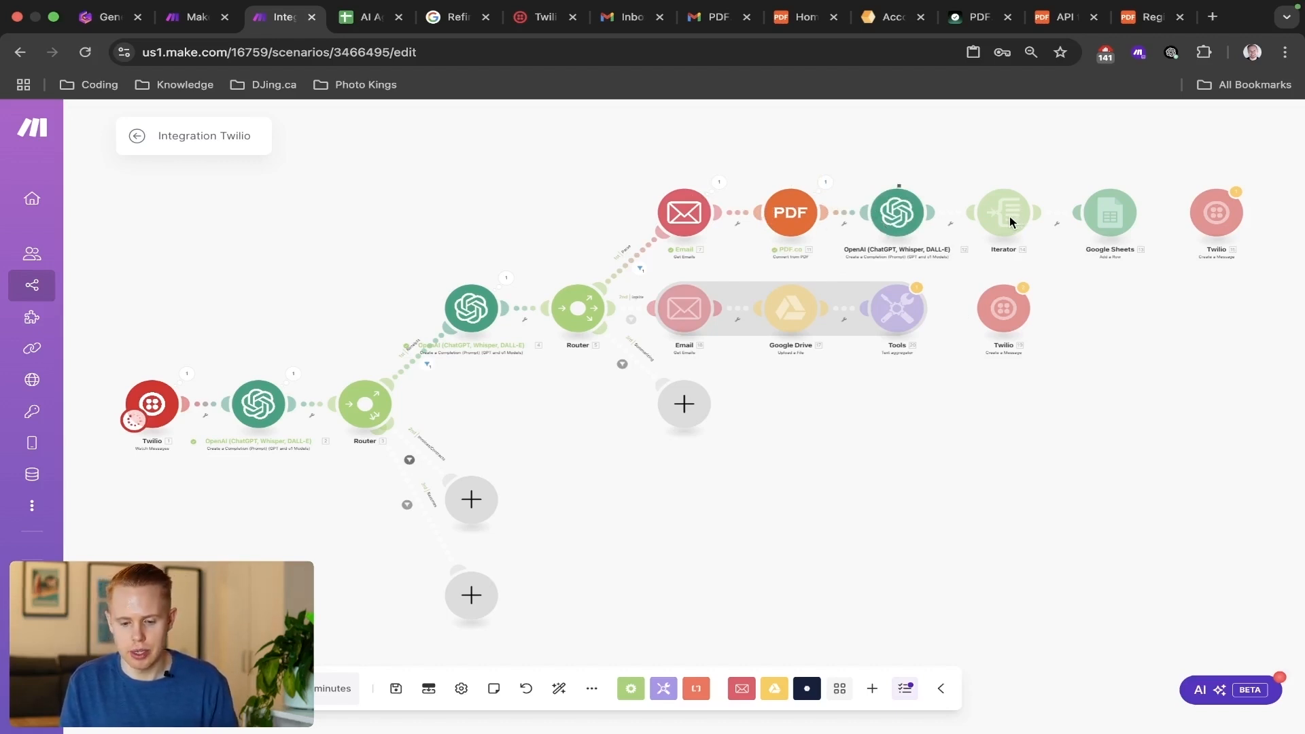
Check the AI Agent Make.com Receipts spreadsheet in Google Sheets and inspect the run output of the OpenAI module before the second router in Make.
key(ctrl+Tab)
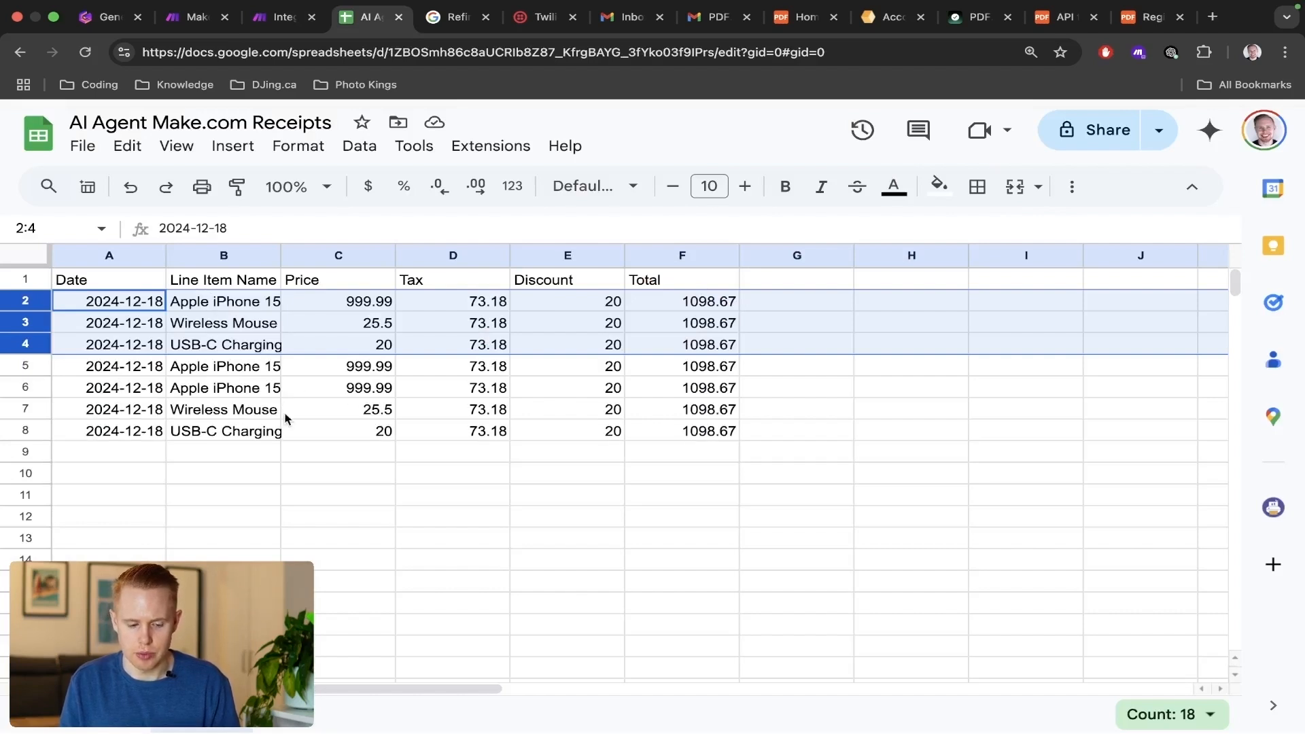
key(ctrl+shift+Tab)
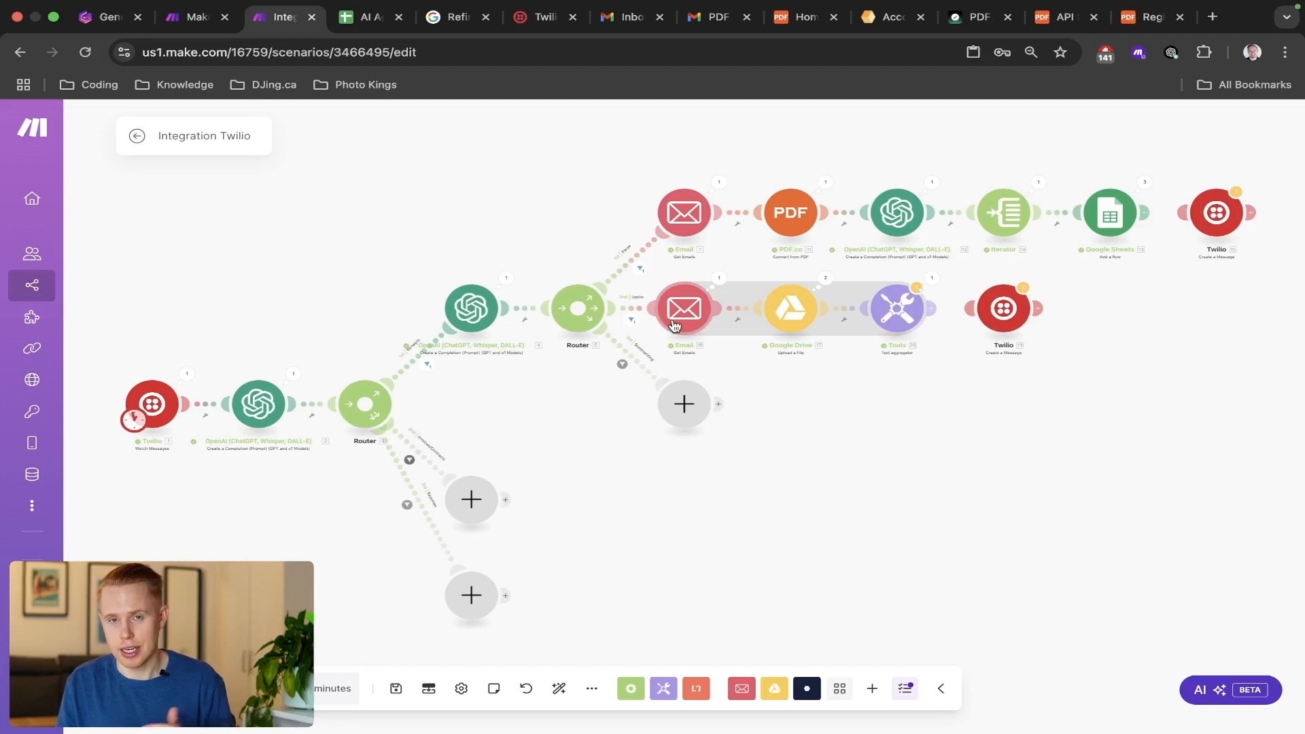
click(505, 277)
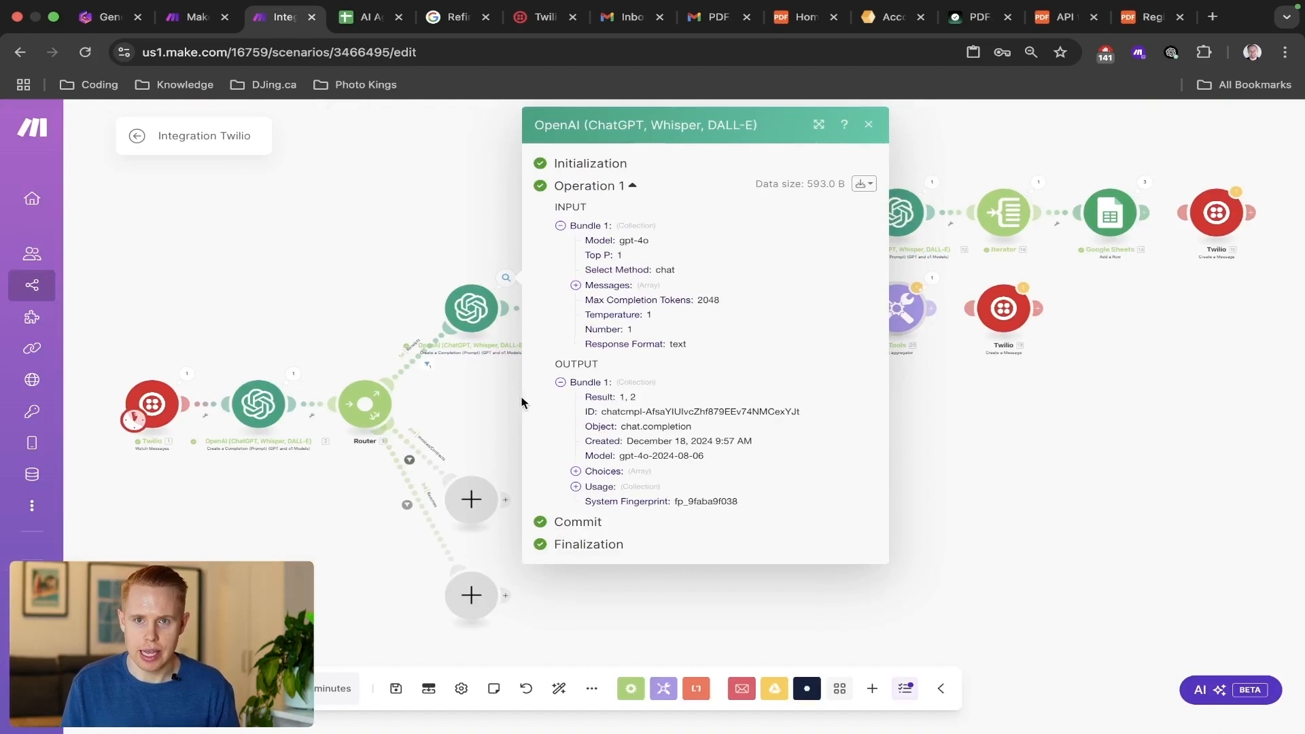
click(481, 404)
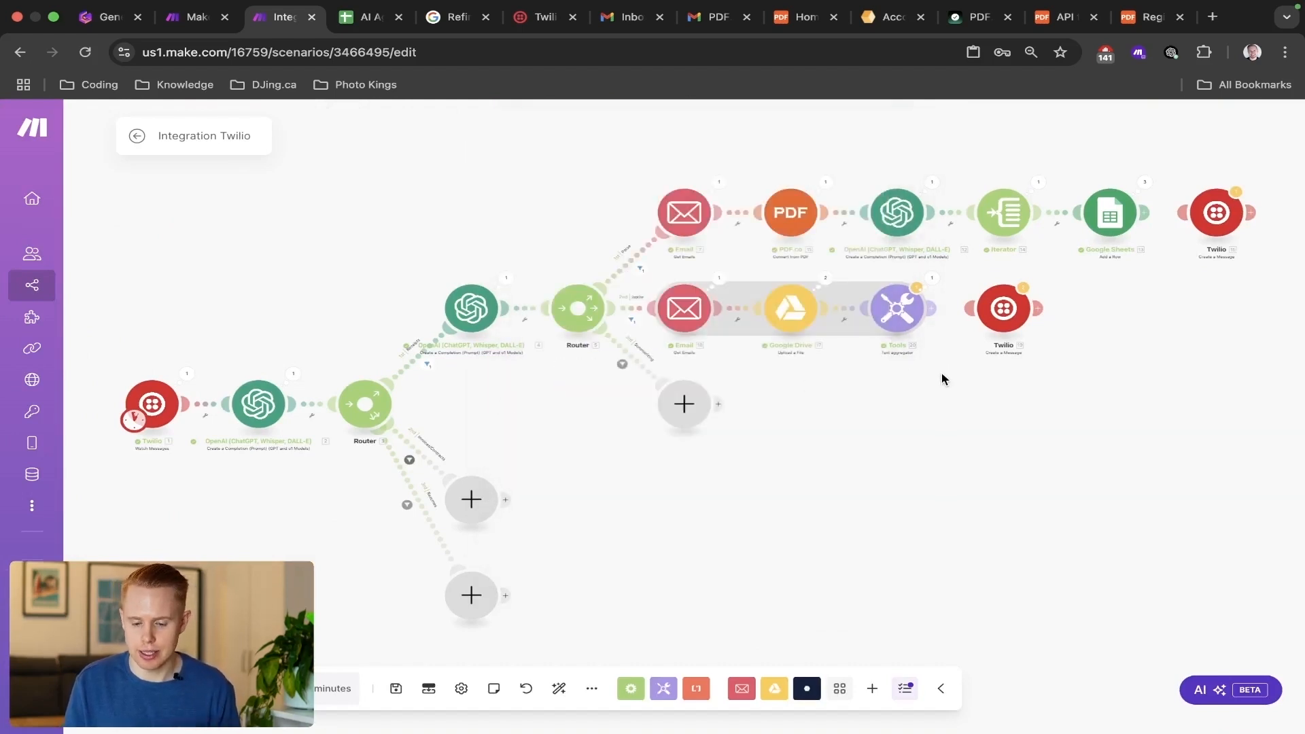
Examine the Text aggregator's output bundle from the run for the file names and dates of the uploaded attachments.
scroll(893, 374, right, 2)
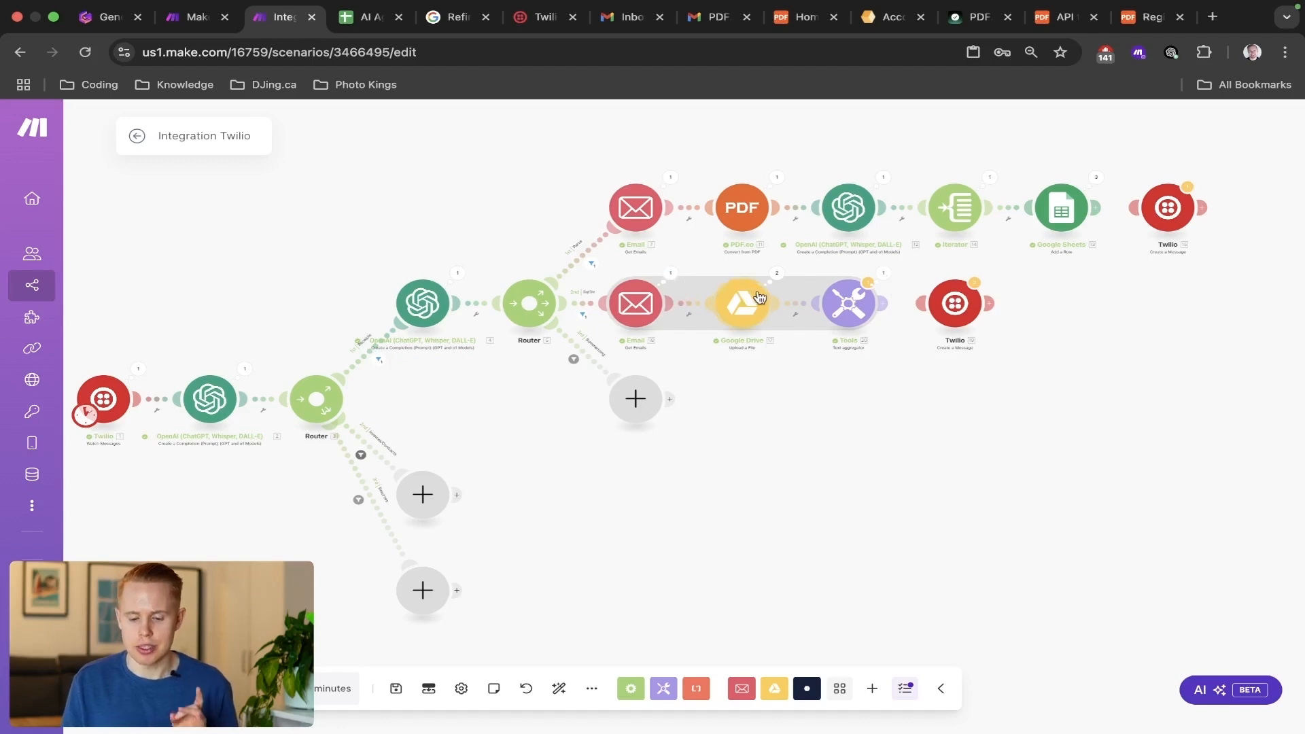
scroll(764, 298, up, 3)
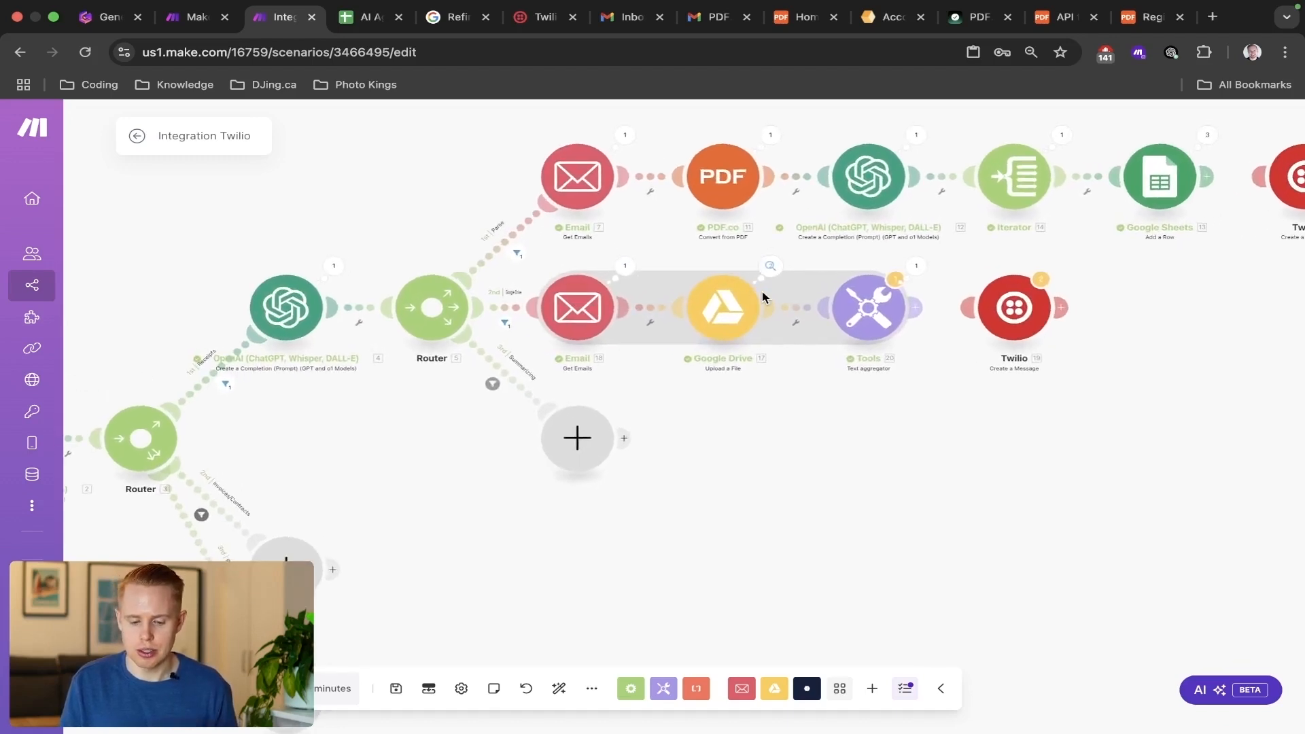
click(884, 274)
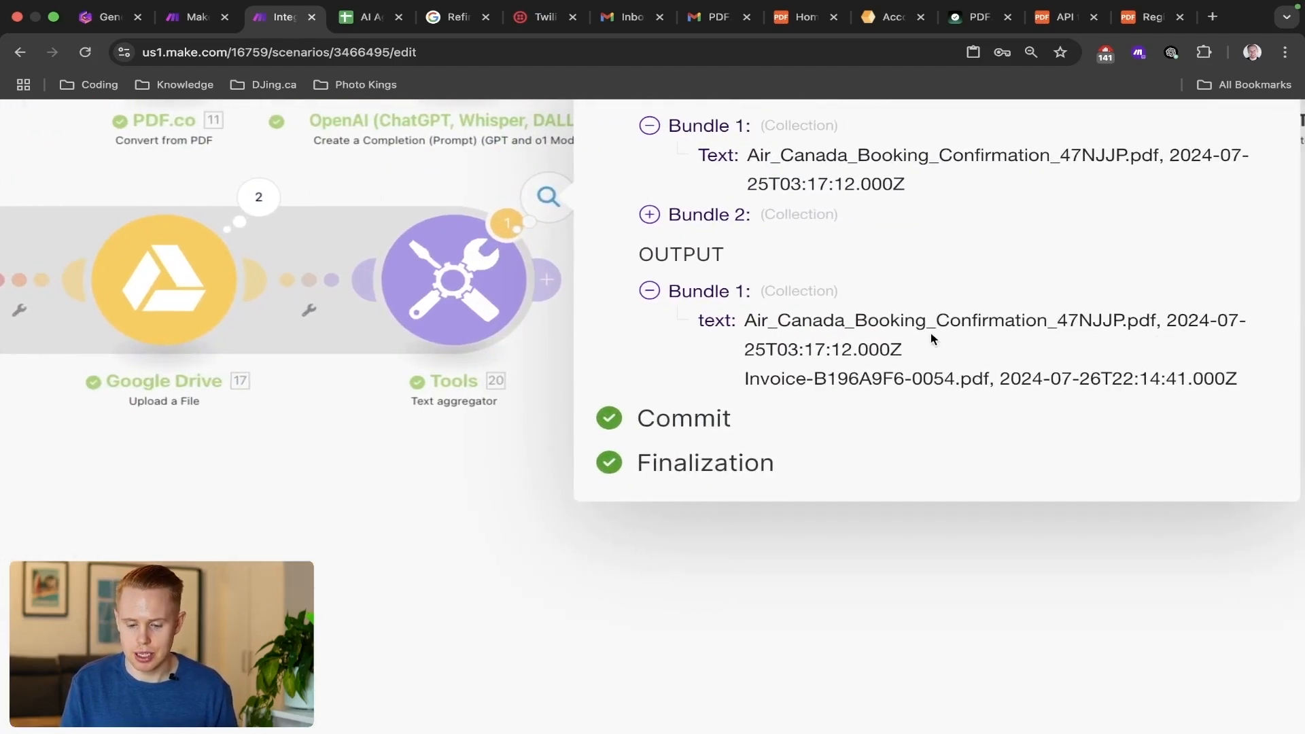
double_click(1110, 334)
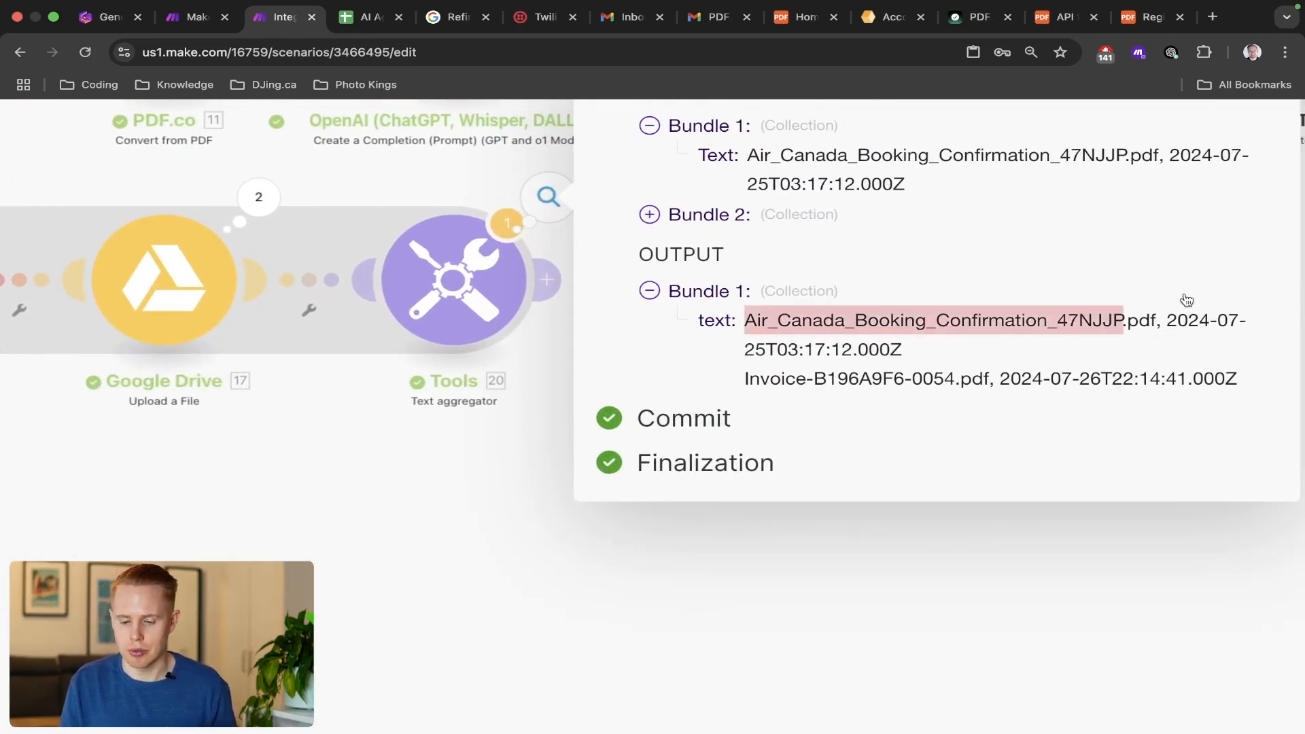
double_click(925, 373)
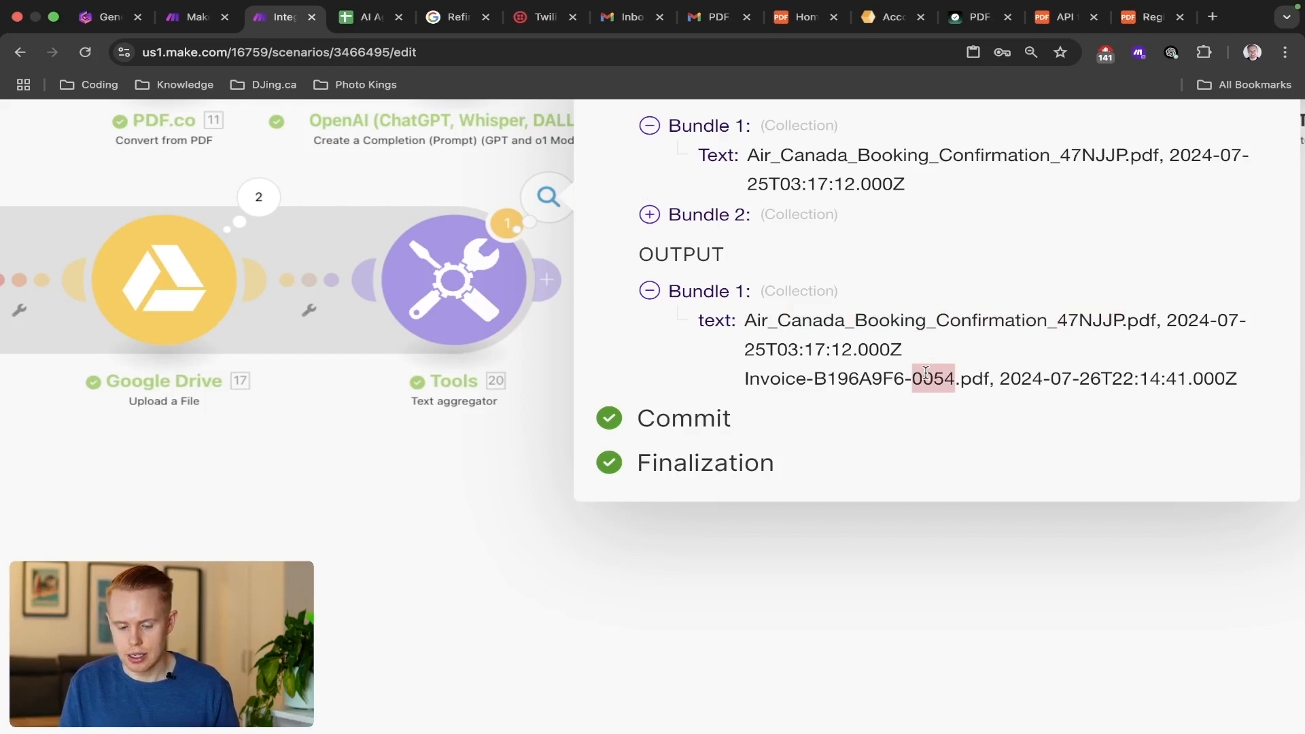
click(573, 480)
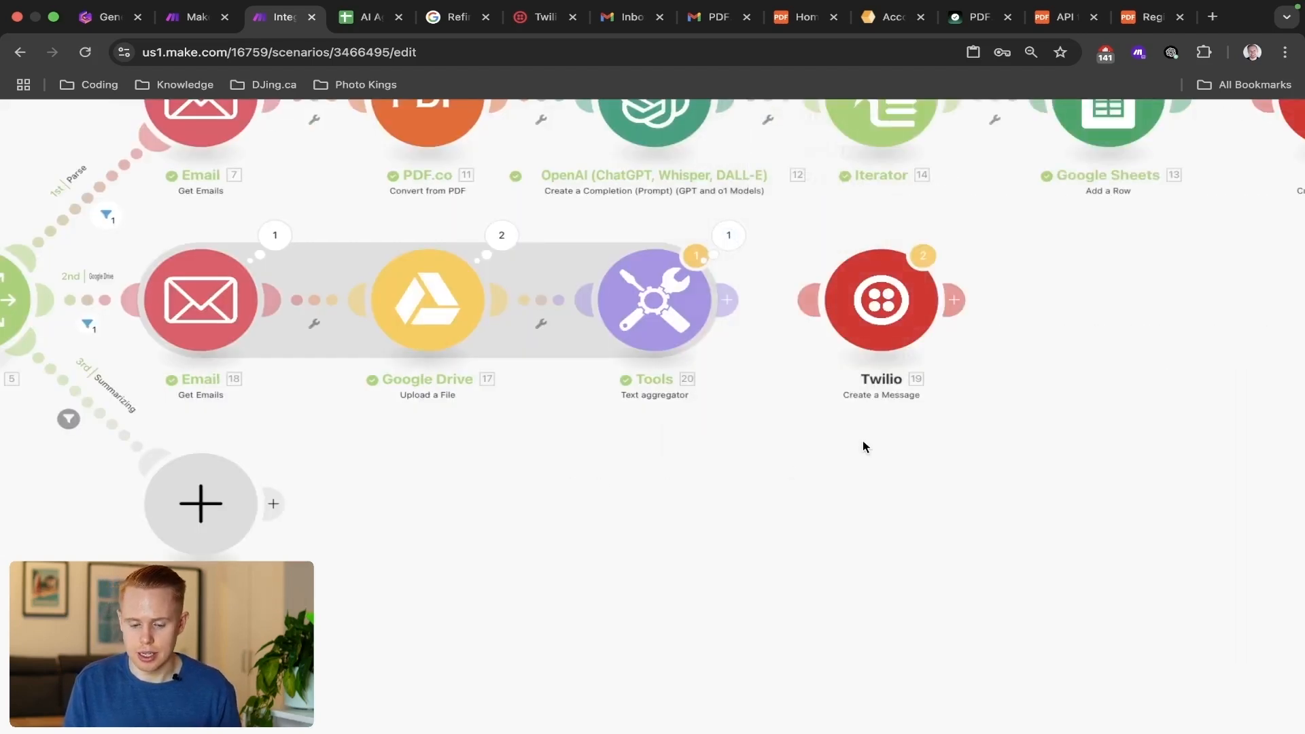
click(886, 325)
scroll(1046, 302, down, 3)
scroll(1045, 302, down, 3)
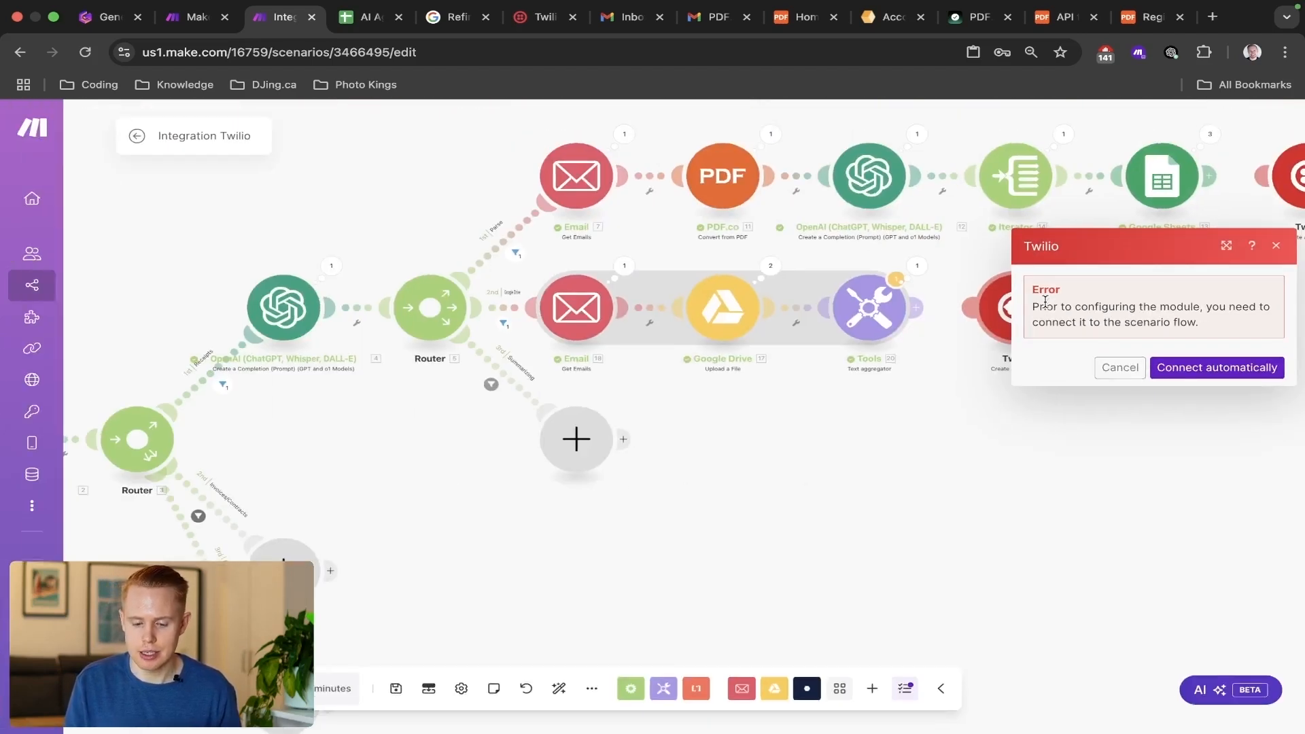
click(858, 415)
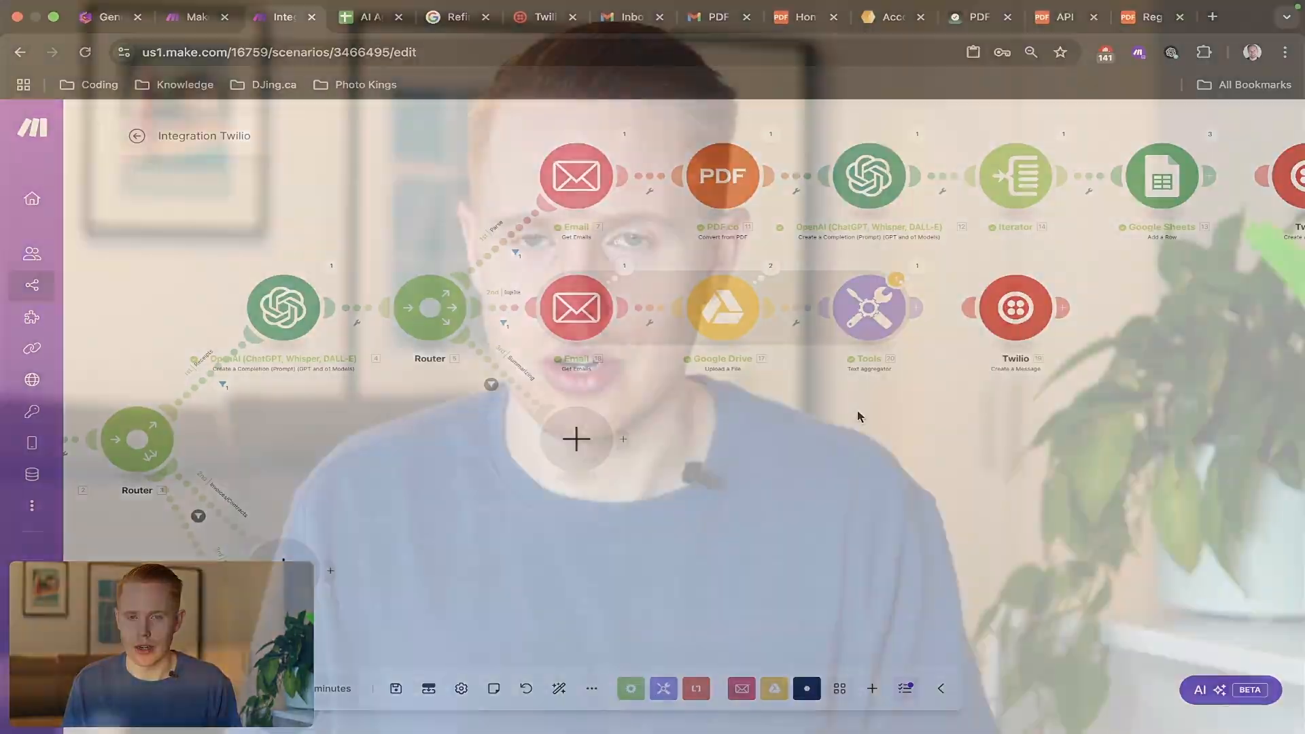